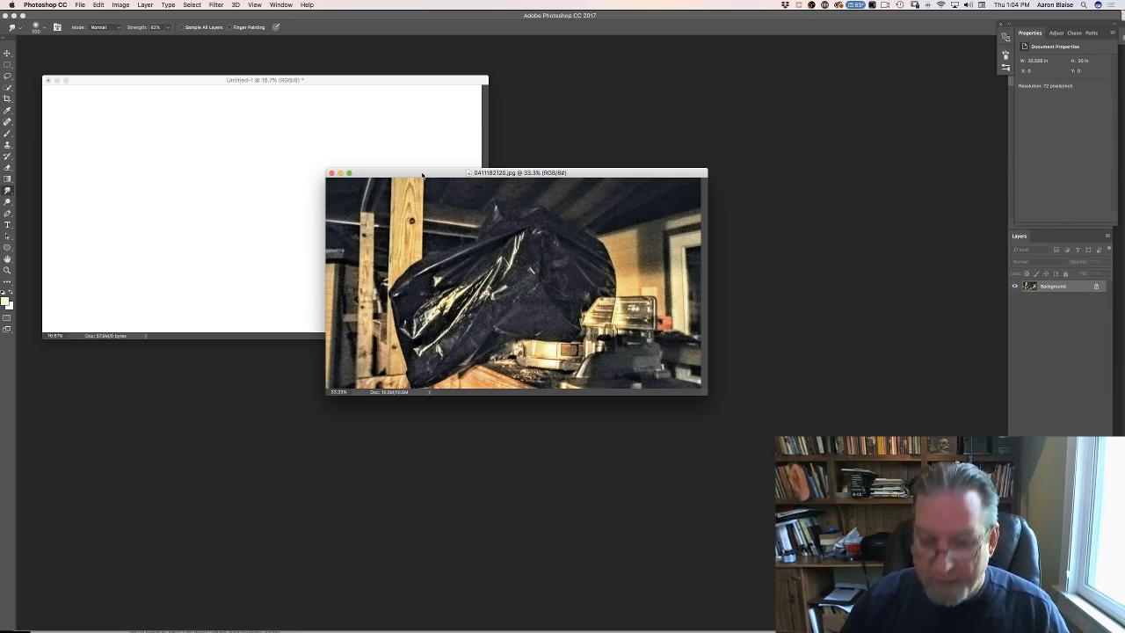
- Copy the 0411182120.jpg photo into the Untitled-1 document as a new layer and show that document in full-screen mode
key("super+equal")
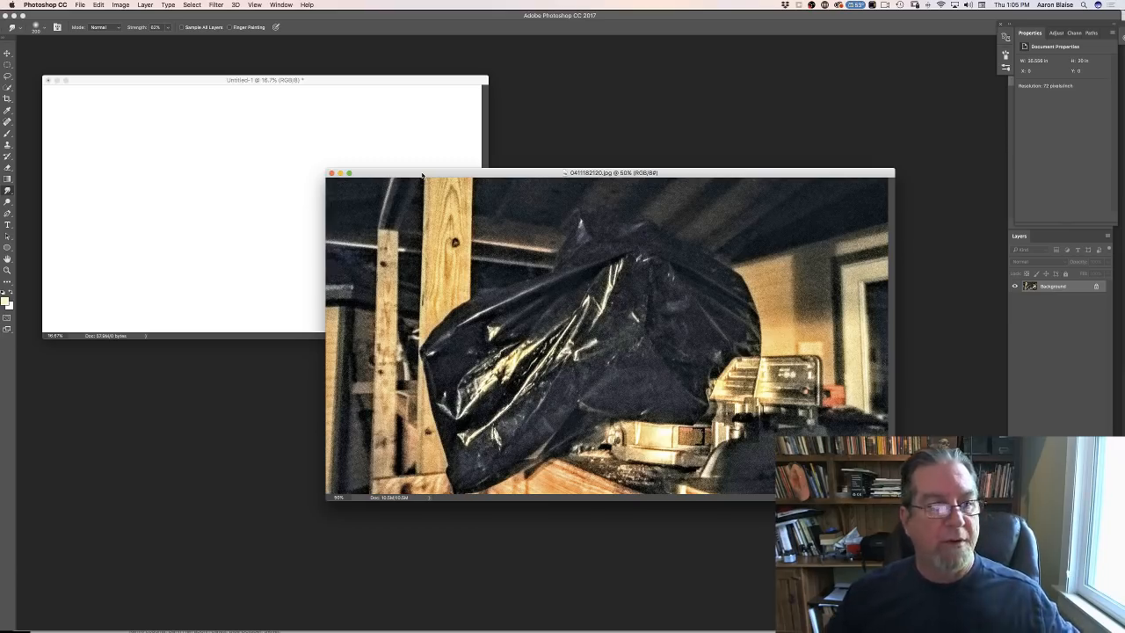
left_click(7, 53)
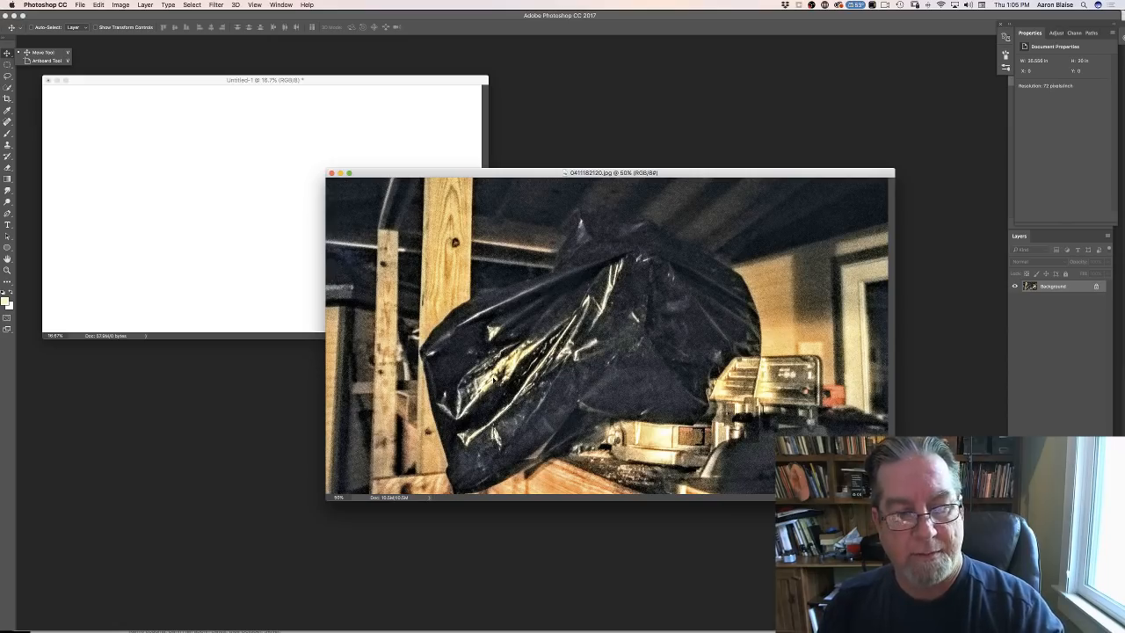
left_click(507, 384)
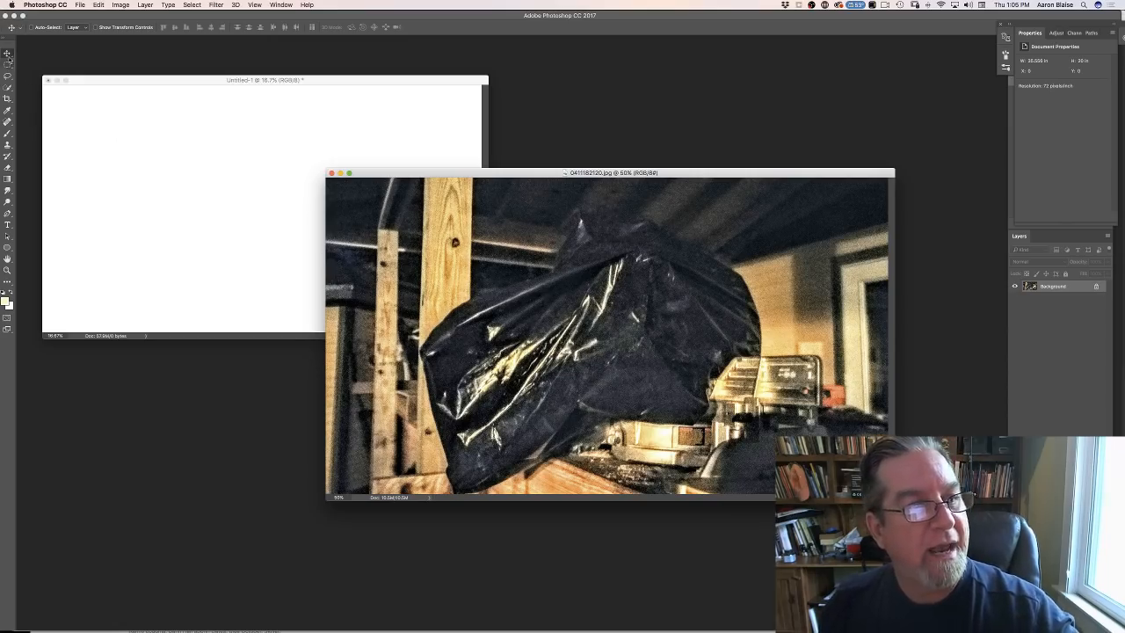
left_click_drag(279, 217, 216, 187)
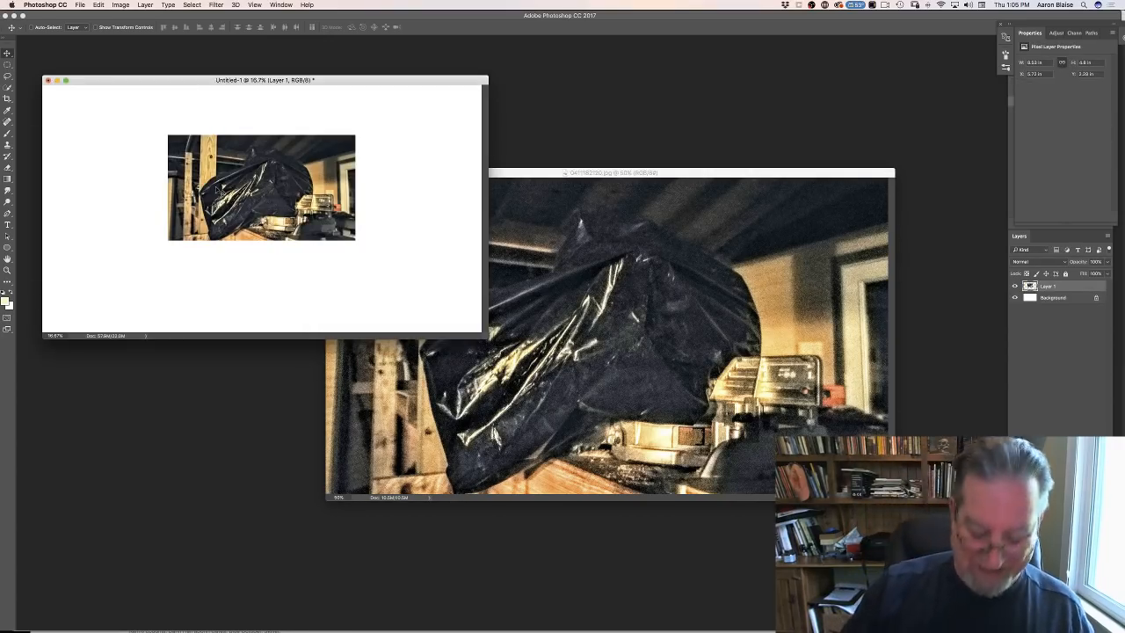
key("f")
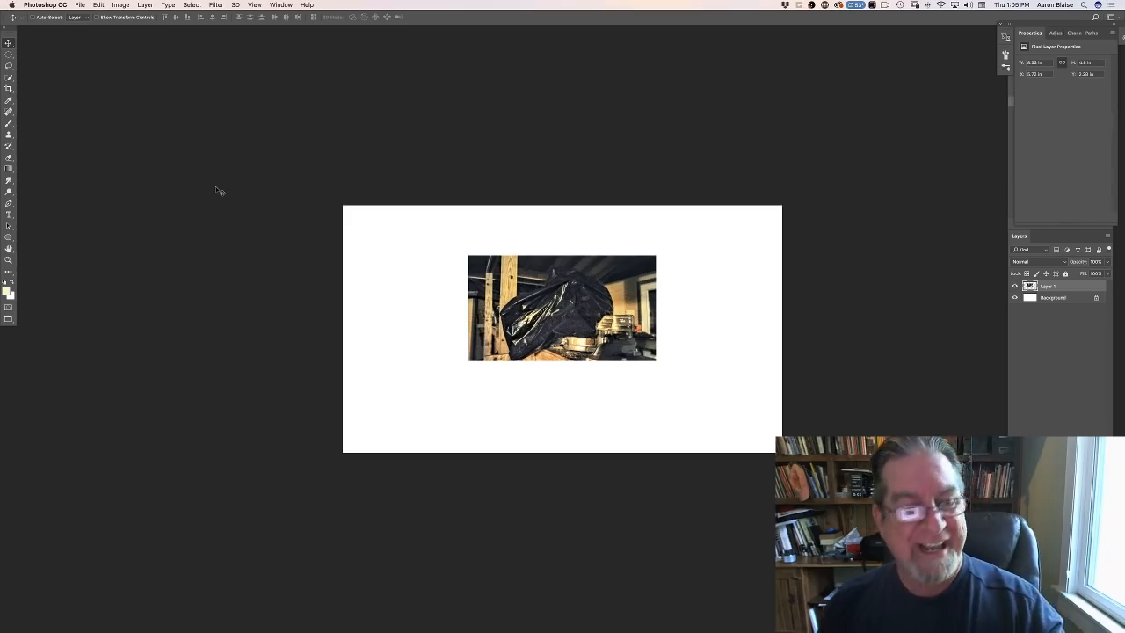
- Free Transform the photo layer to about 204% and position it over the canvas's upper-left corner, extending slightly past the edges
left_click(99, 6)
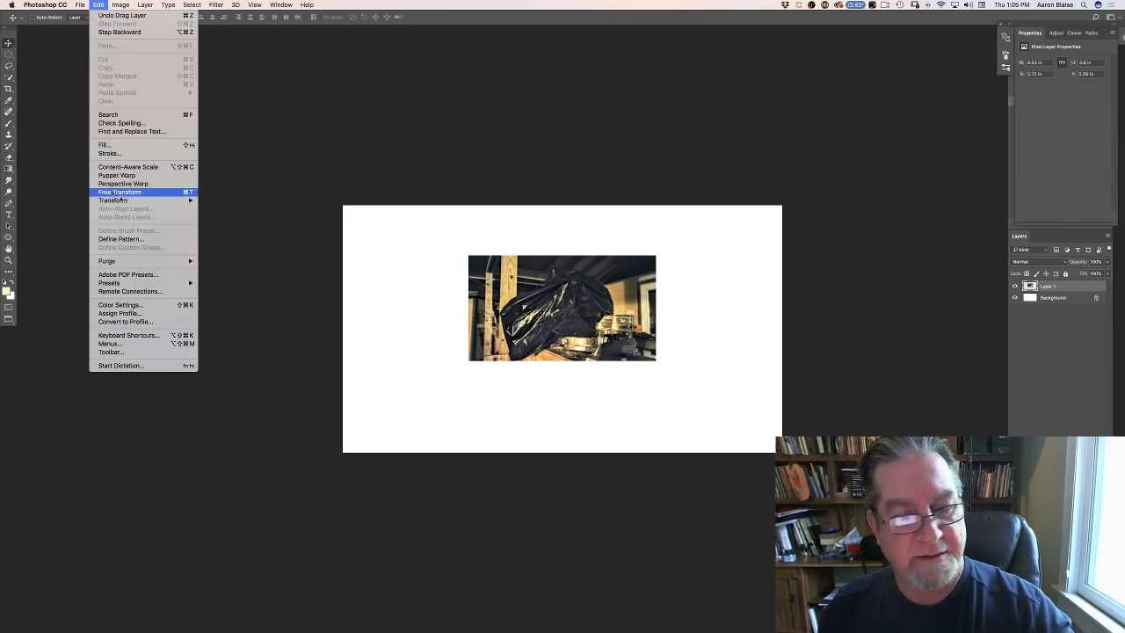
left_click(120, 194)
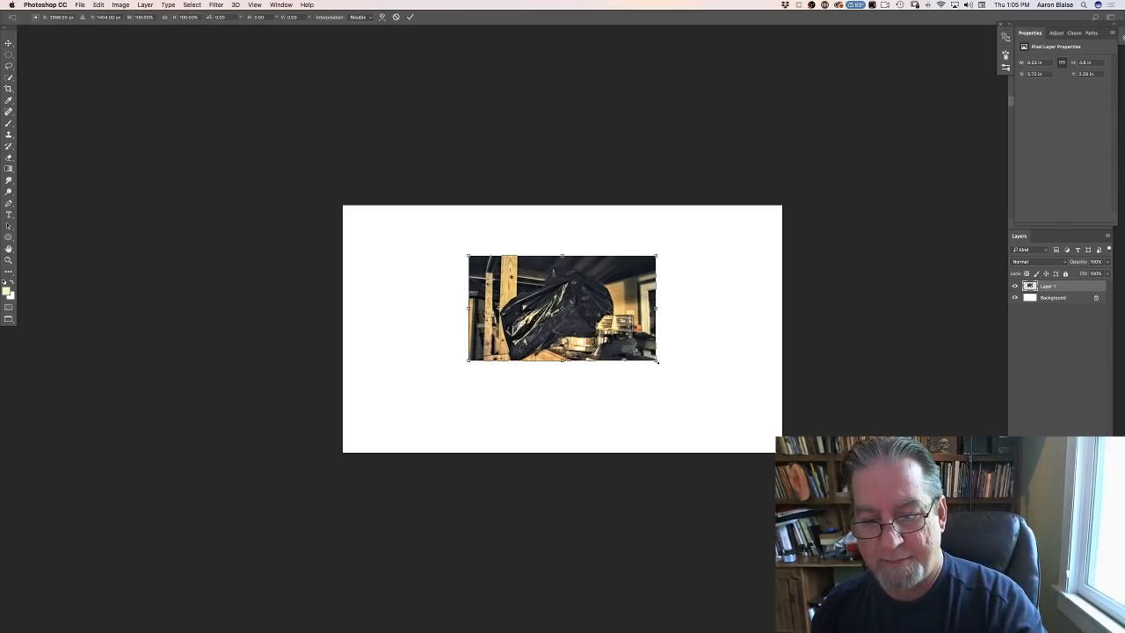
left_click_drag(657, 359, 745, 410)
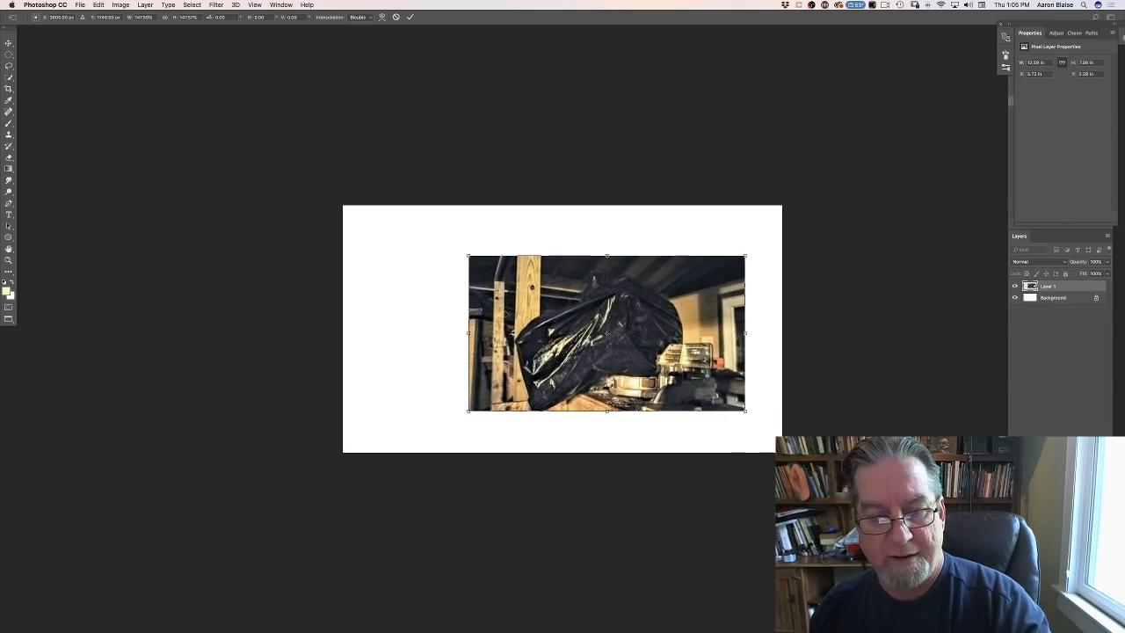
left_click_drag(464, 252, 433, 235)
left_click_drag(474, 308, 512, 295)
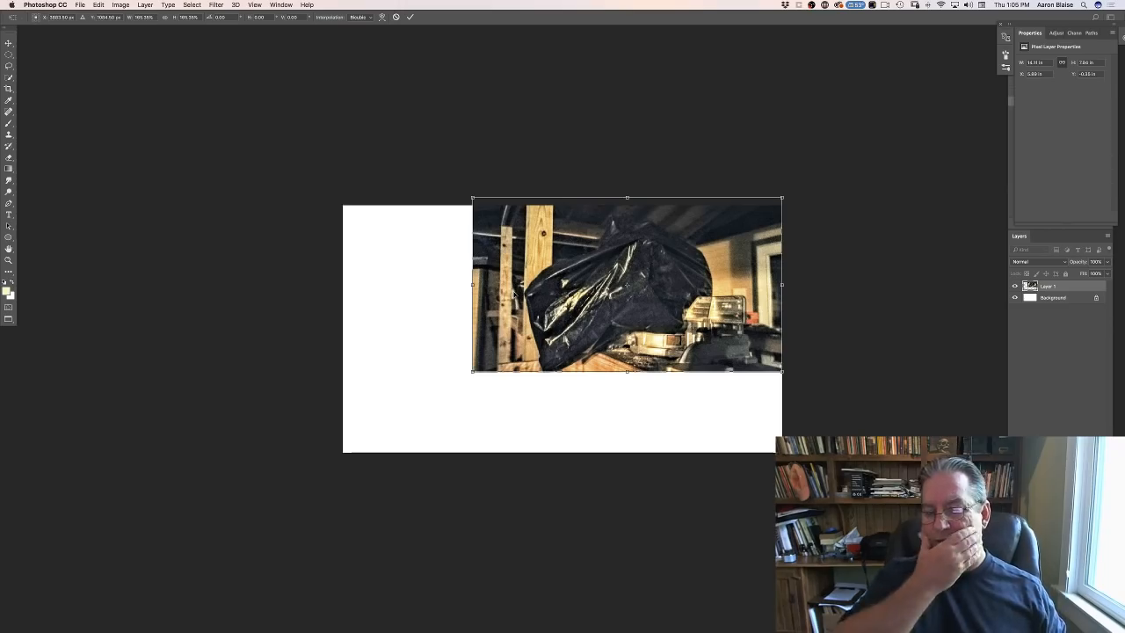
left_click_drag(485, 343, 398, 357)
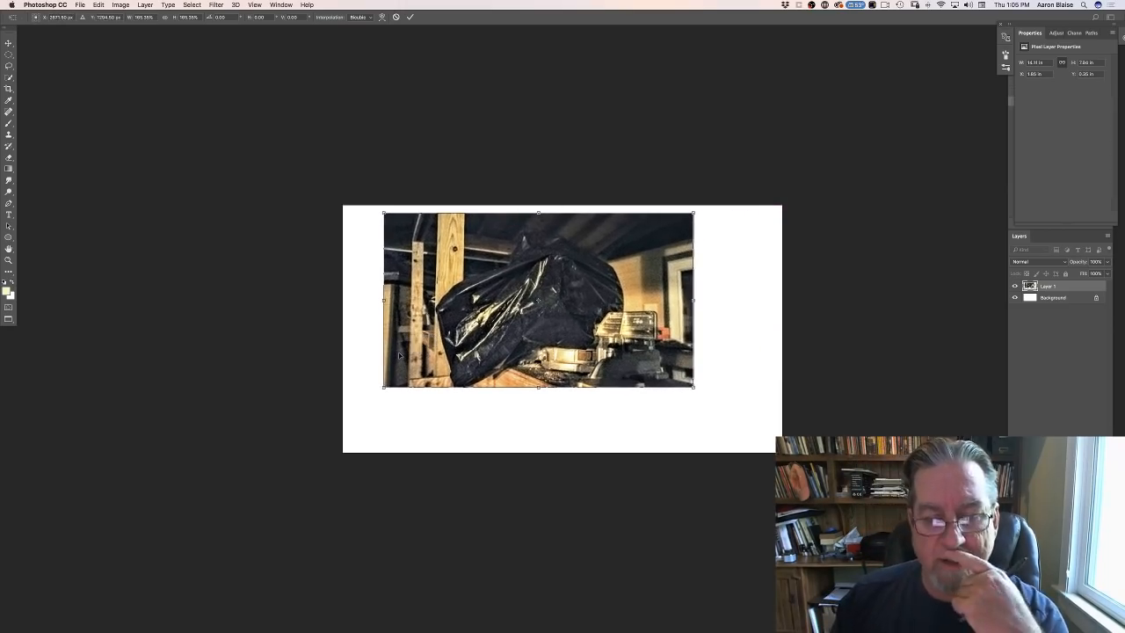
left_click_drag(383, 213, 356, 197)
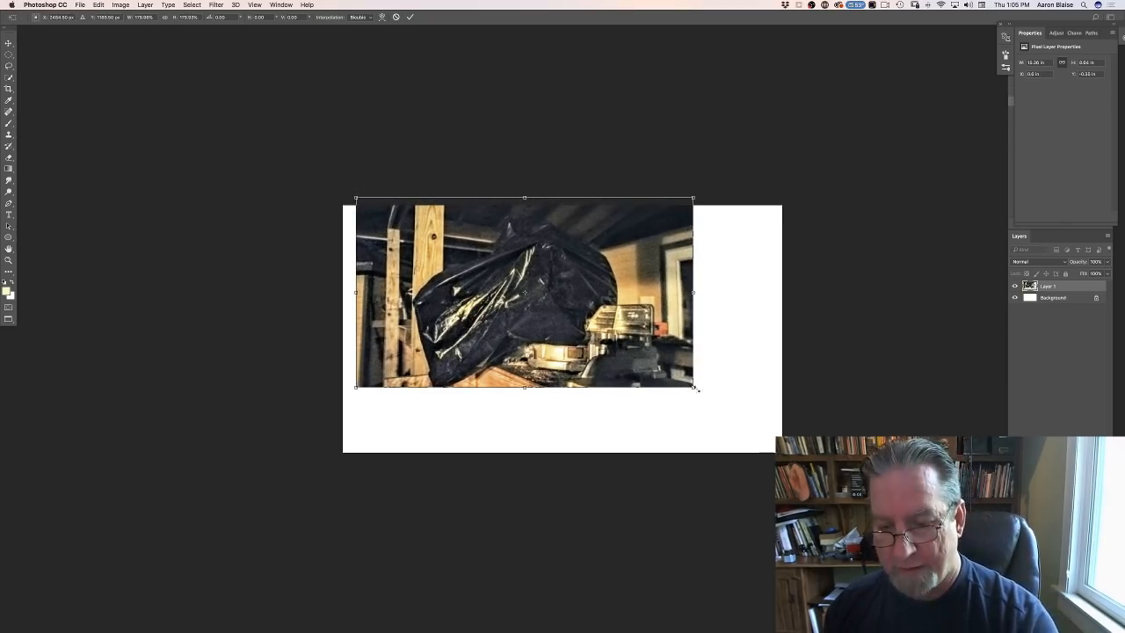
left_click_drag(693, 386, 737, 414)
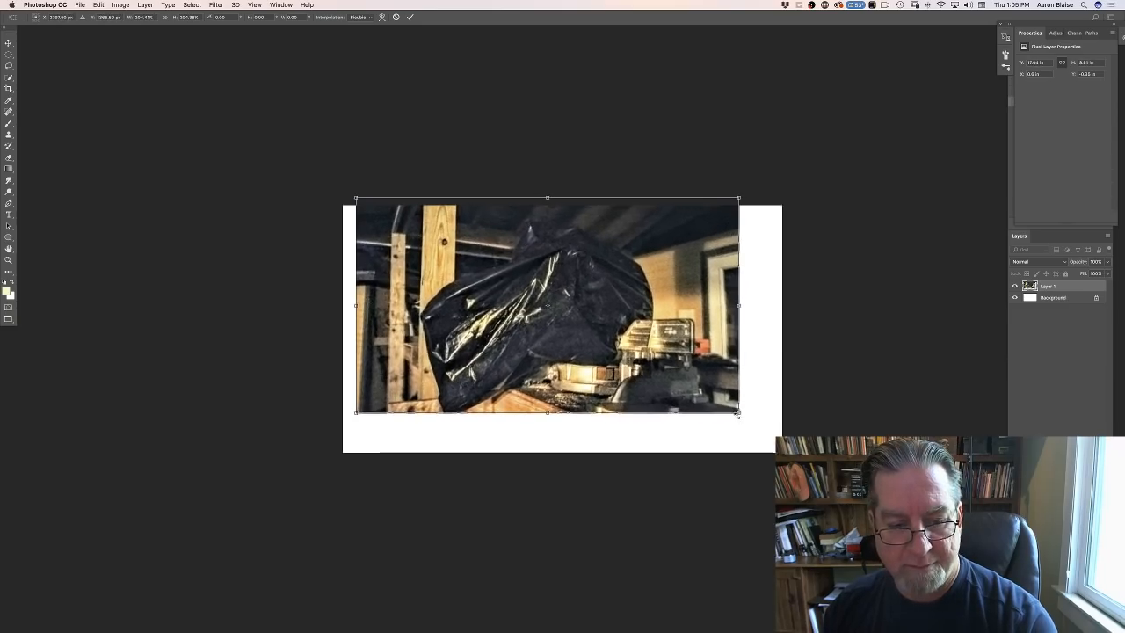
left_click_drag(401, 275, 374, 268)
key("Return")
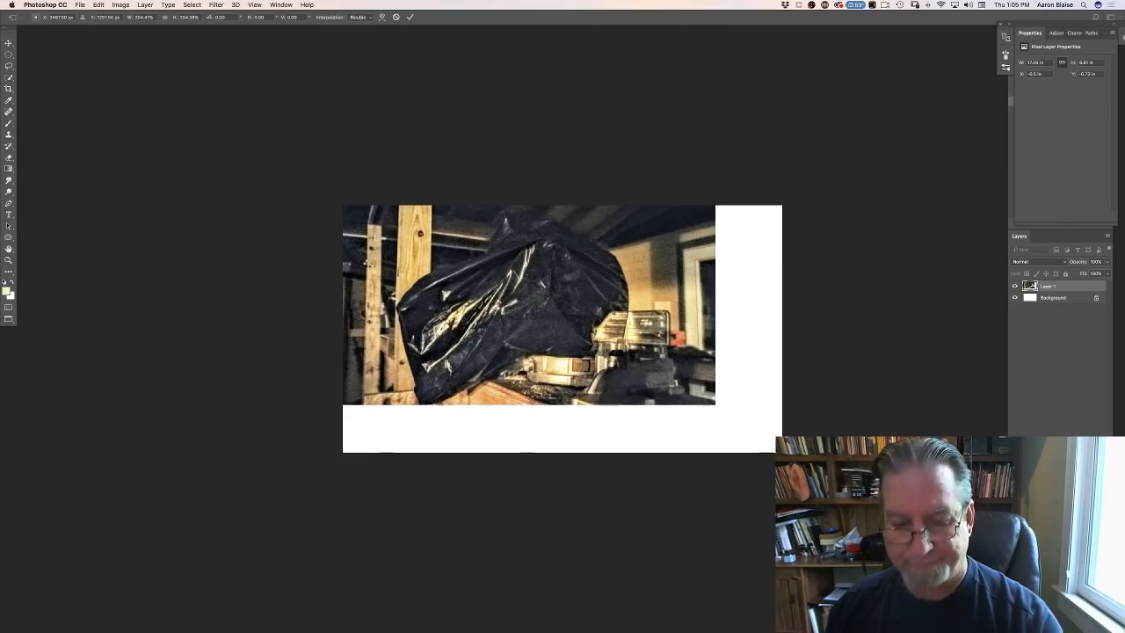
- Lower the photo layer's opacity to about 35% and add a new empty layer above it
left_click(1107, 262)
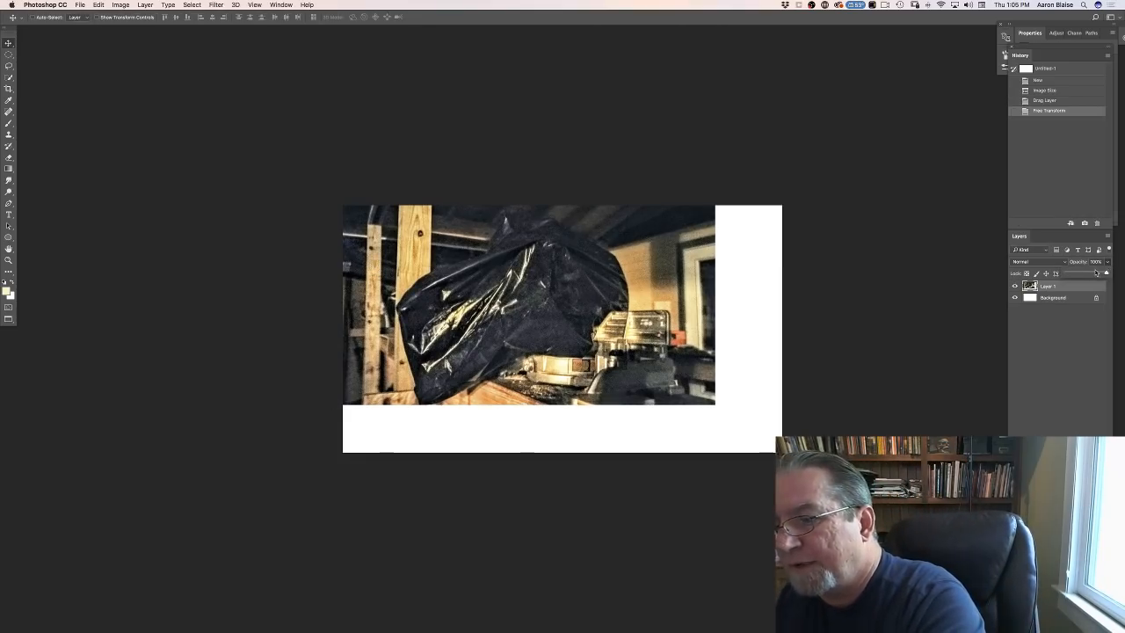
left_click_drag(1106, 273, 1079, 274)
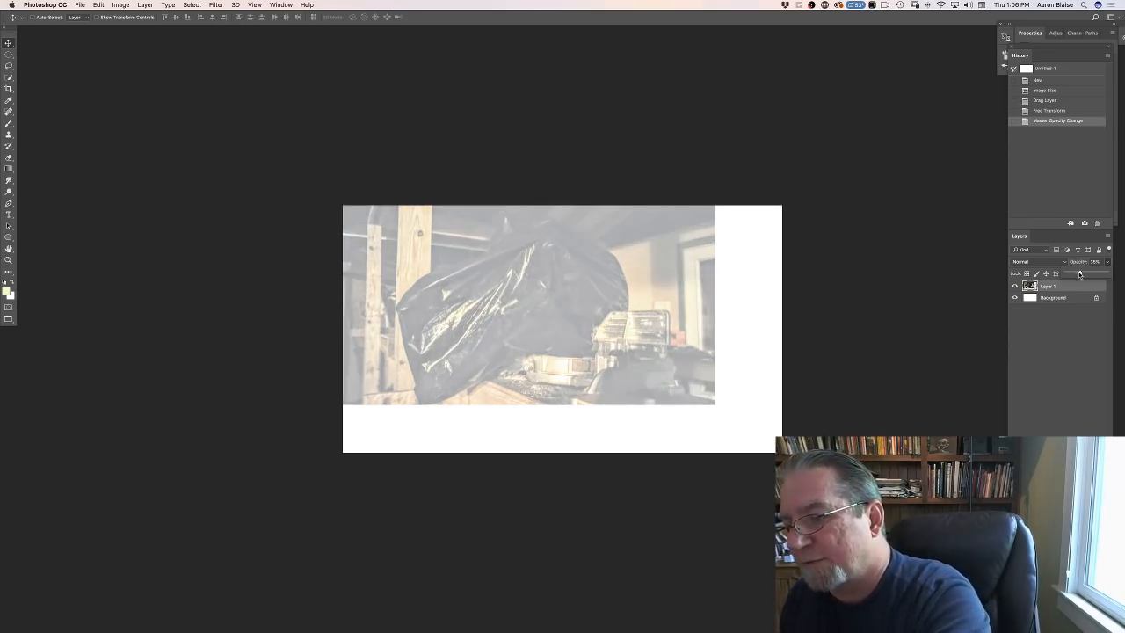
left_click(1085, 624)
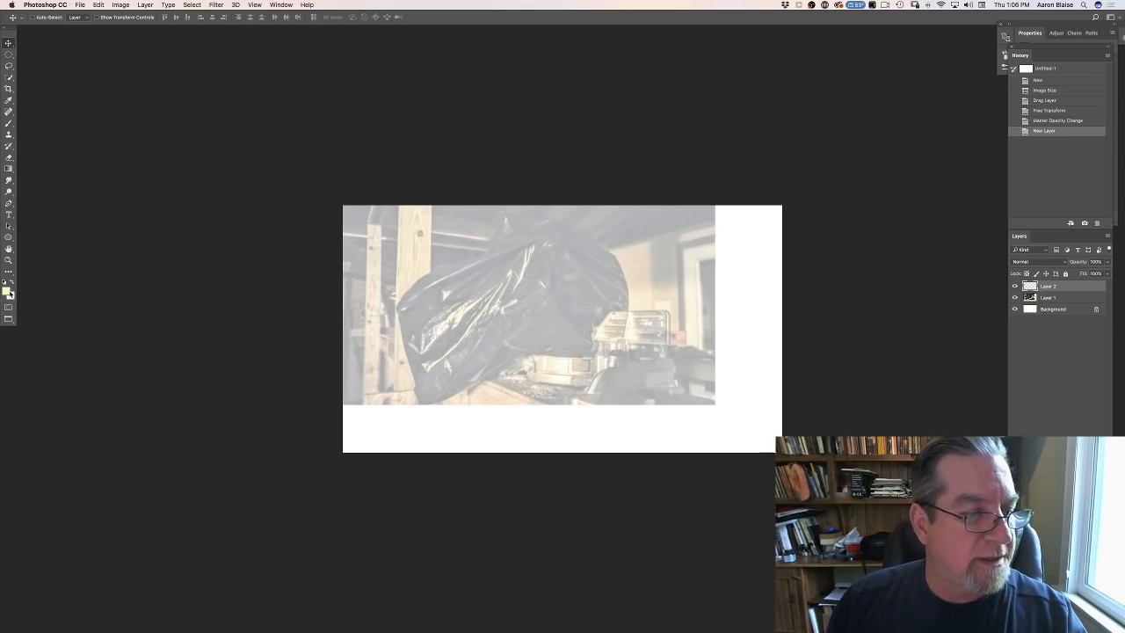
- Set the foreground color to a near-black warm brown, hex 16120f
left_click(8, 291)
left_click(305, 576)
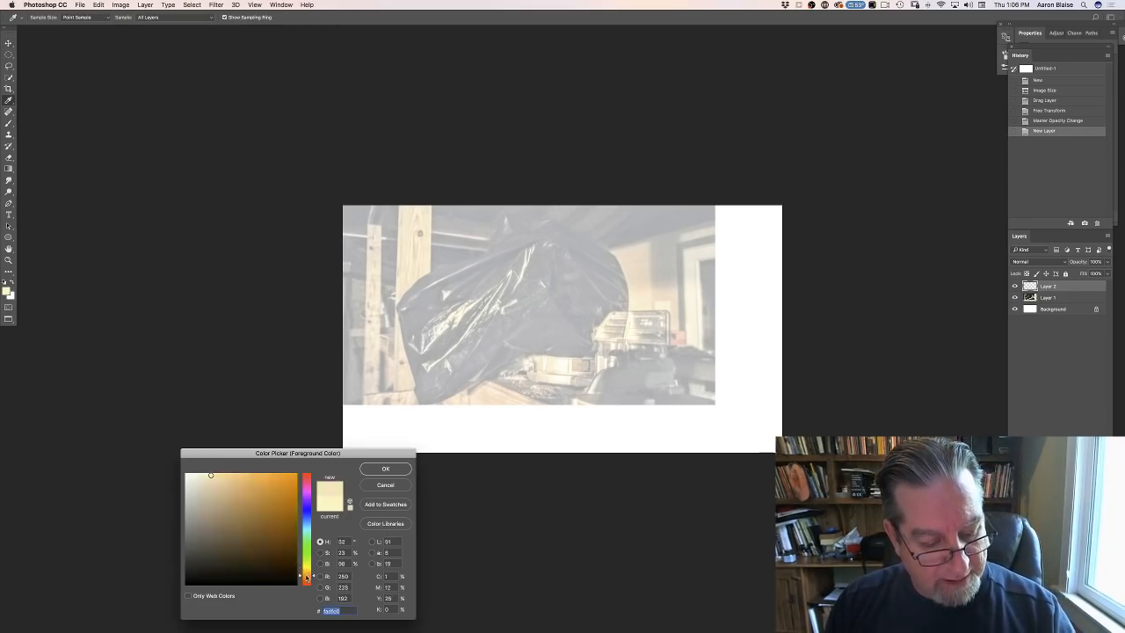
left_click_drag(307, 578, 306, 580)
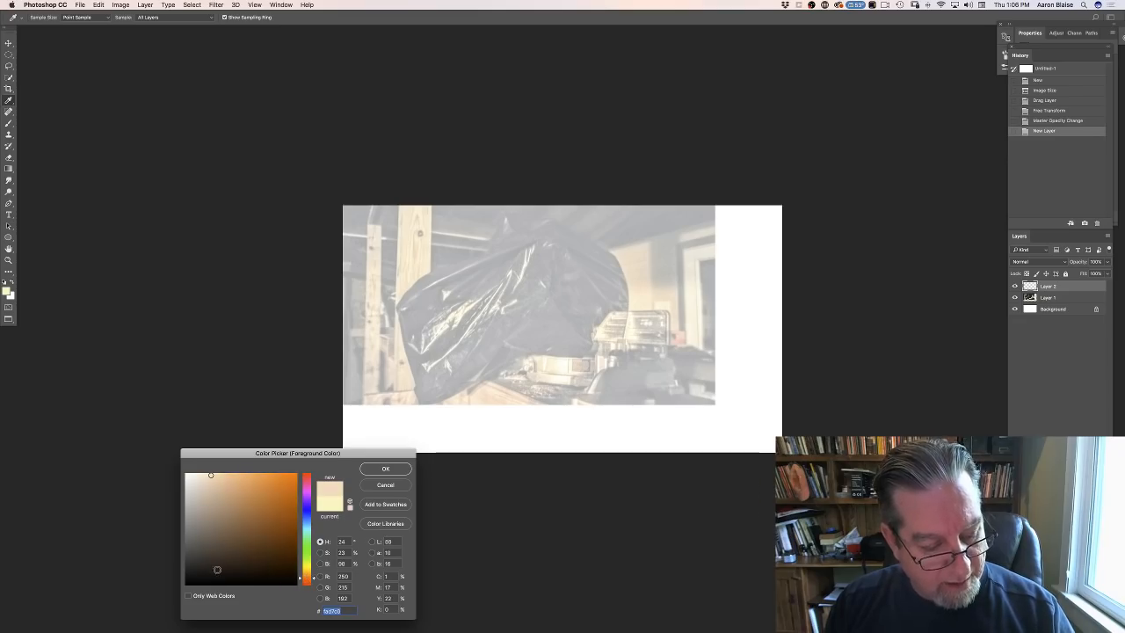
left_click(220, 572)
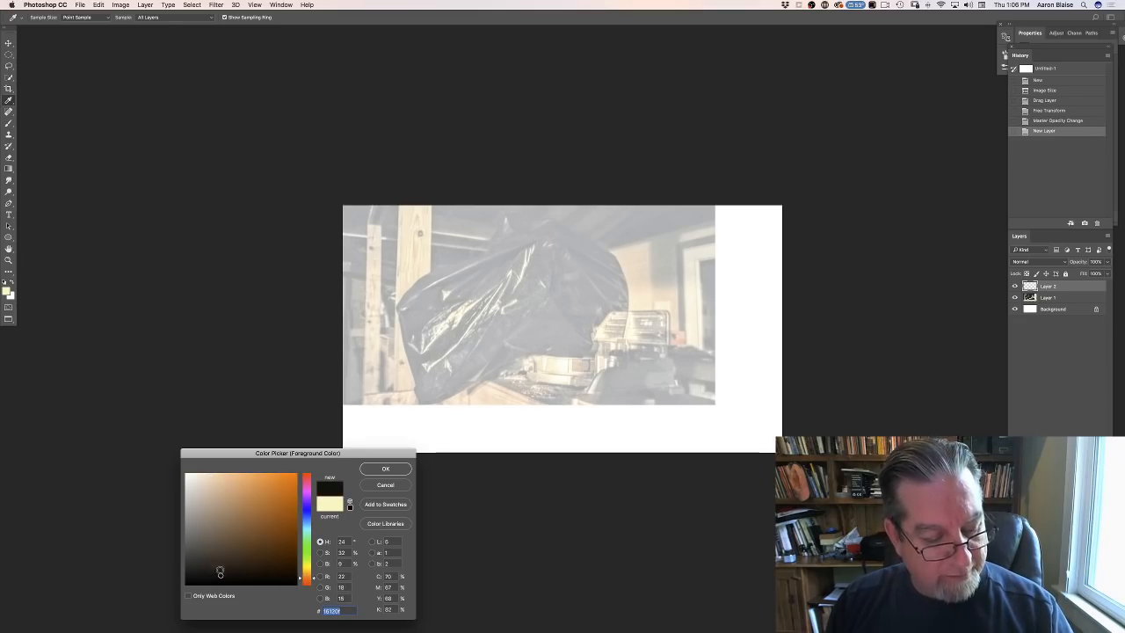
left_click(375, 470)
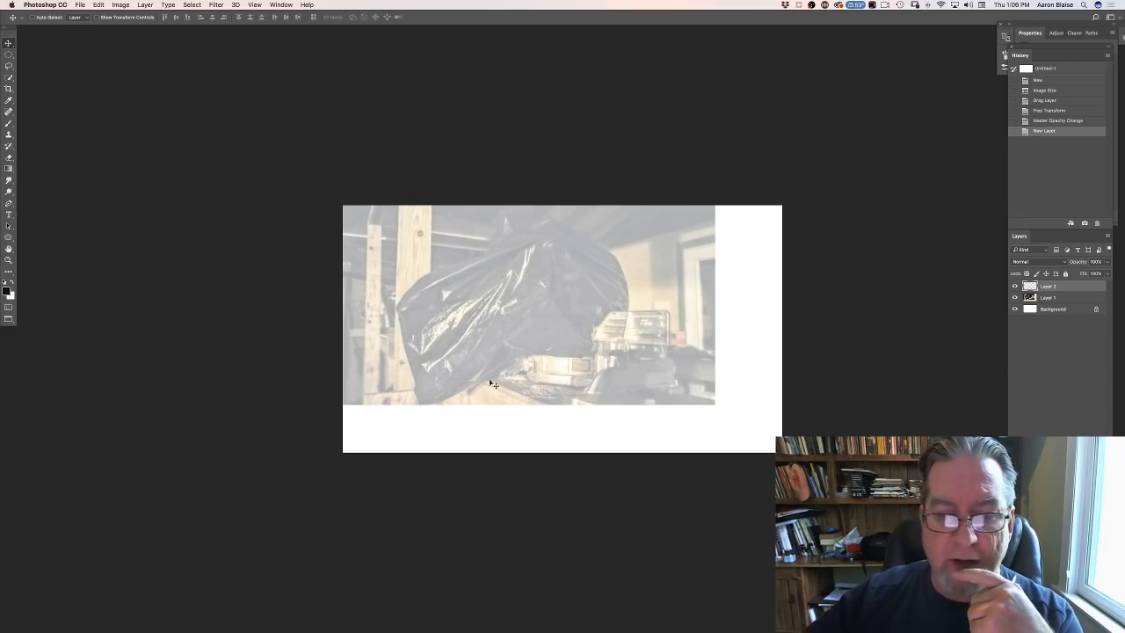
- Switch to TVPaint Animation 11 Pro and play the Humming Bird demo animation, stopping it after viewing
mouse_move(399, 630)
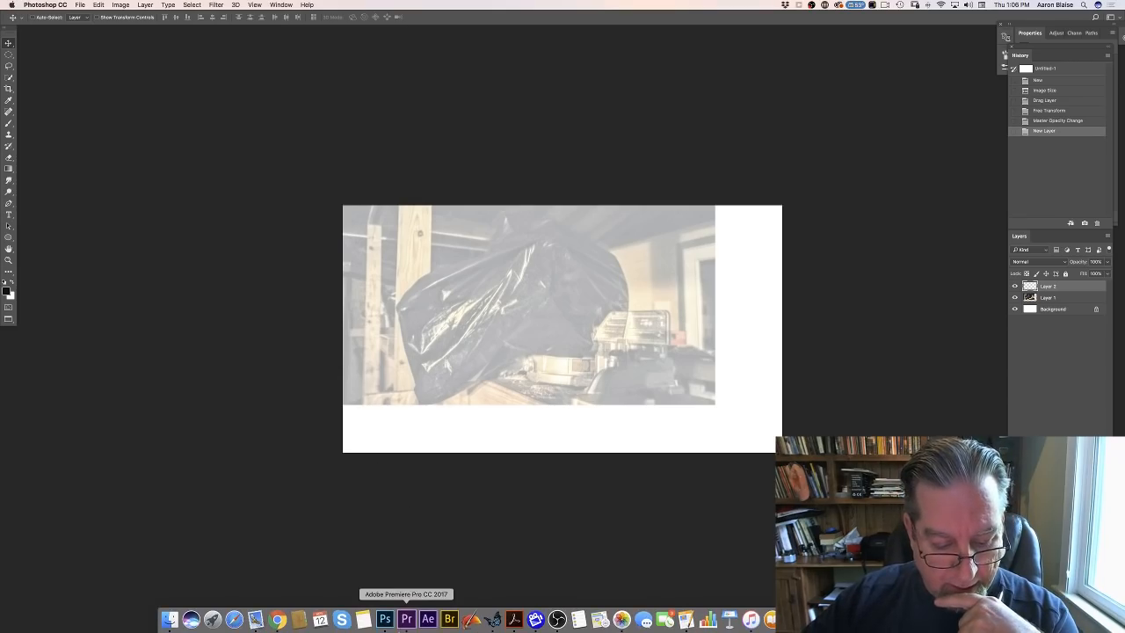
left_click(494, 620)
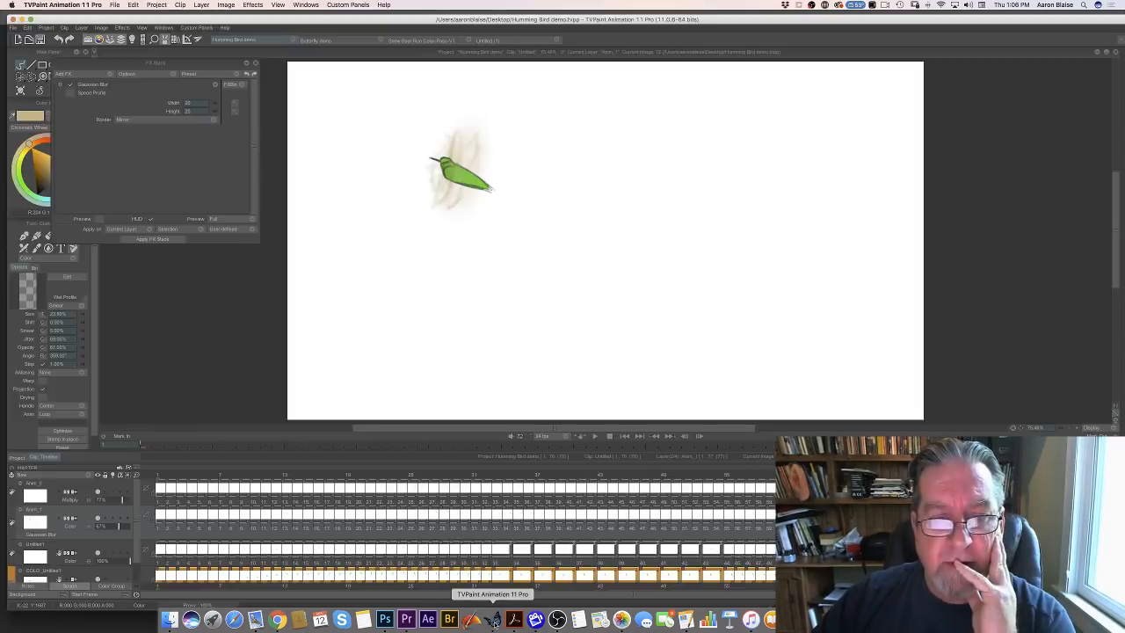
left_click(595, 436)
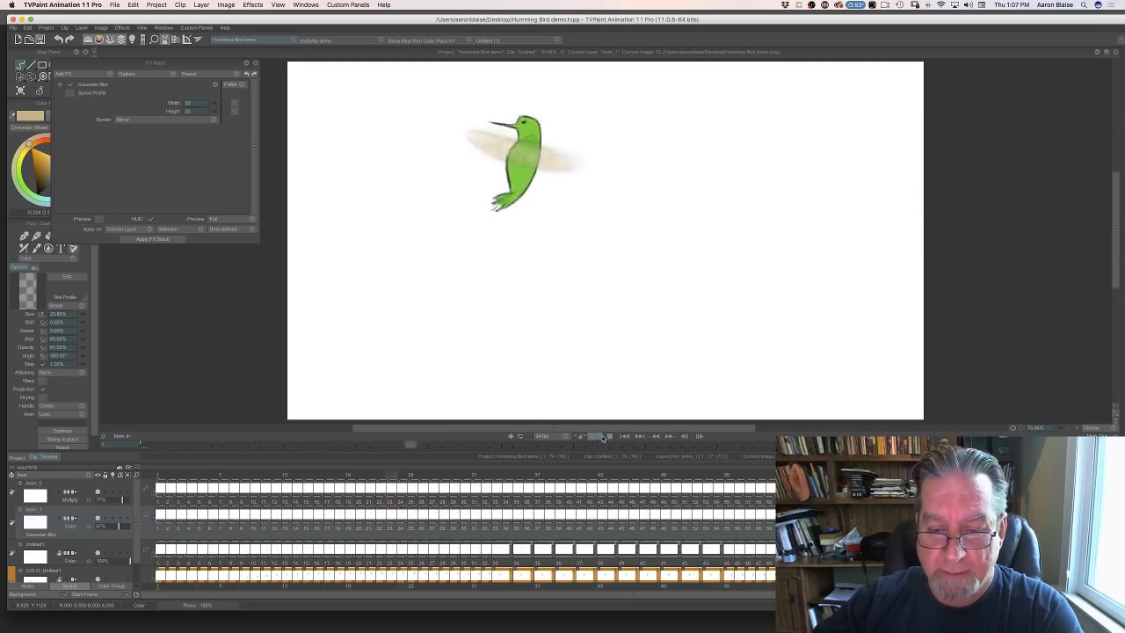
left_click(603, 438)
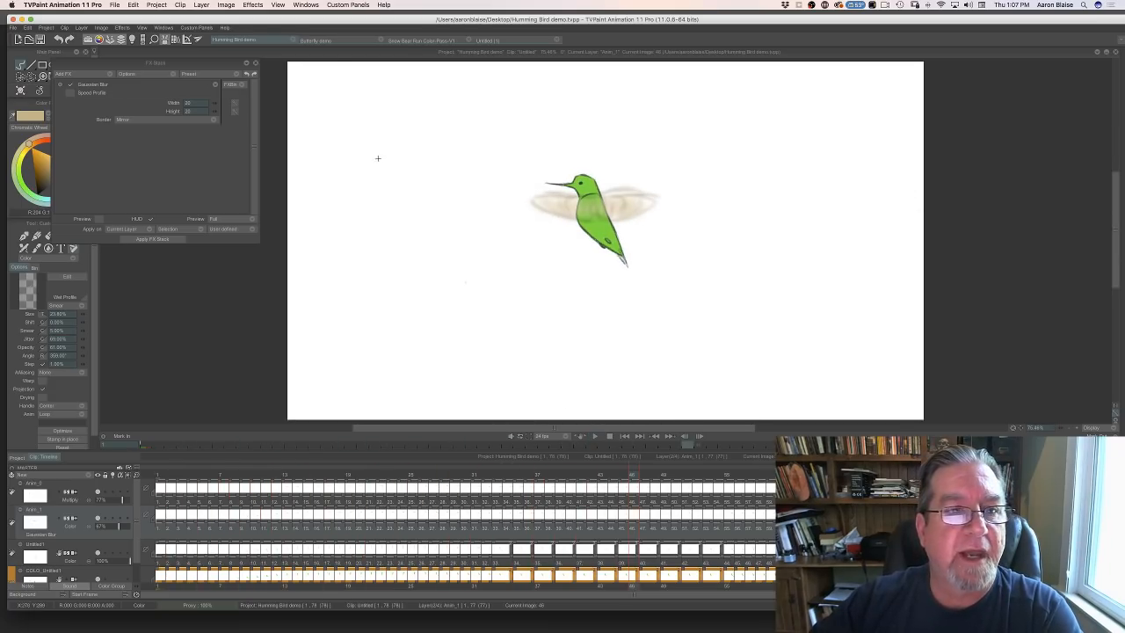
- Open the Butterfly demo project and play its animation, stopping it after viewing the flight
left_click(311, 40)
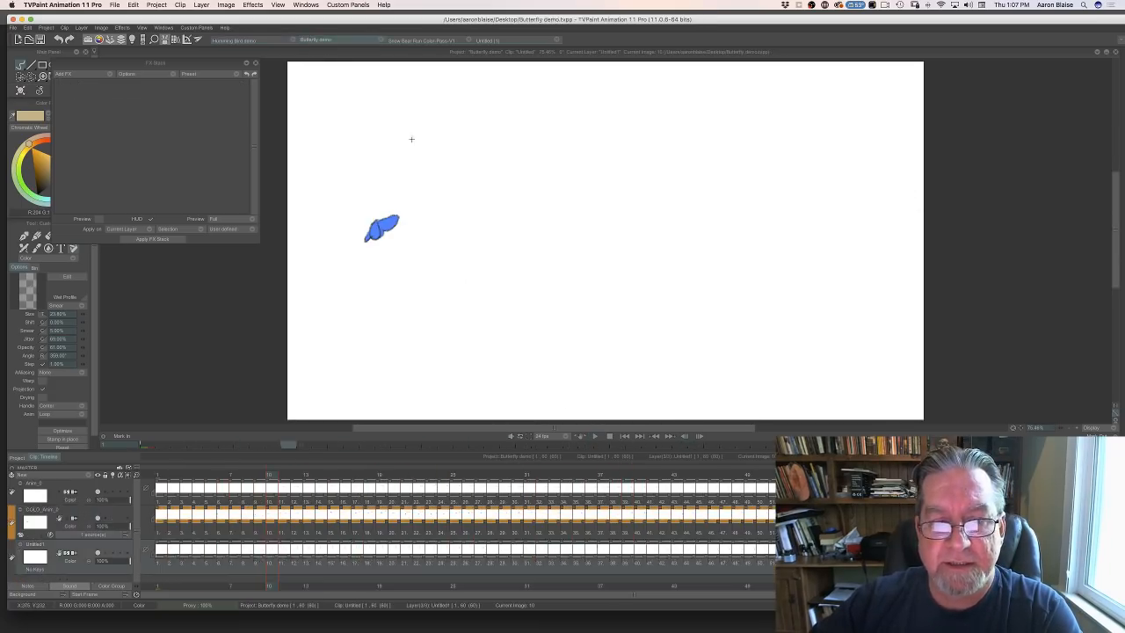
left_click(594, 436)
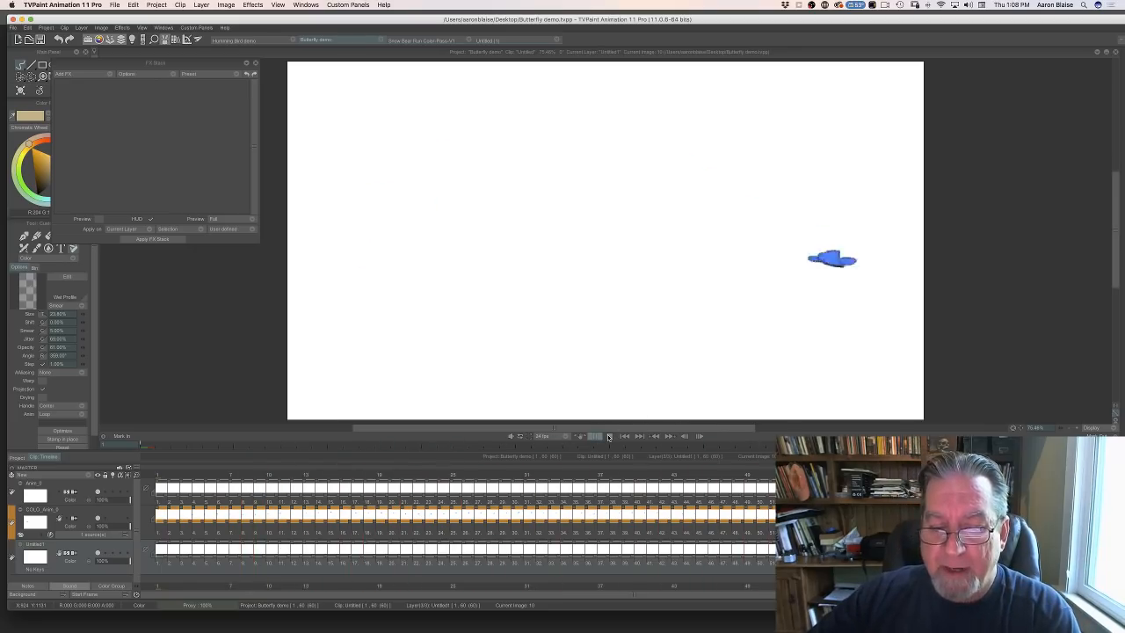
left_click(609, 437)
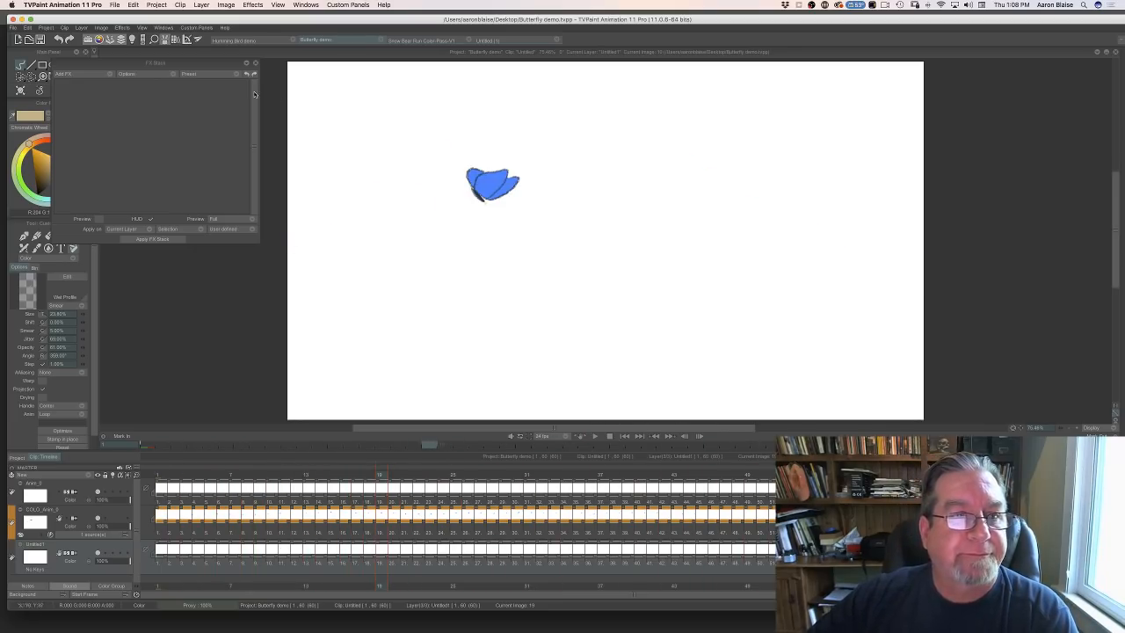
- Replay the Humming Bird demo animation, stop it, and switch back to Photoshop
left_click(246, 40)
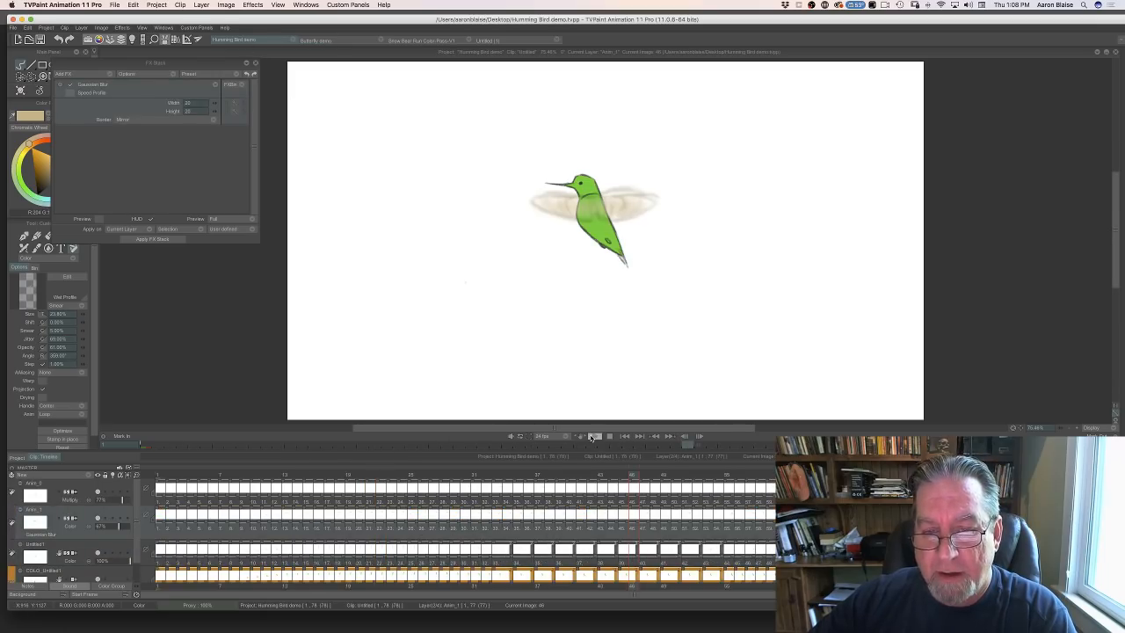
left_click(590, 437)
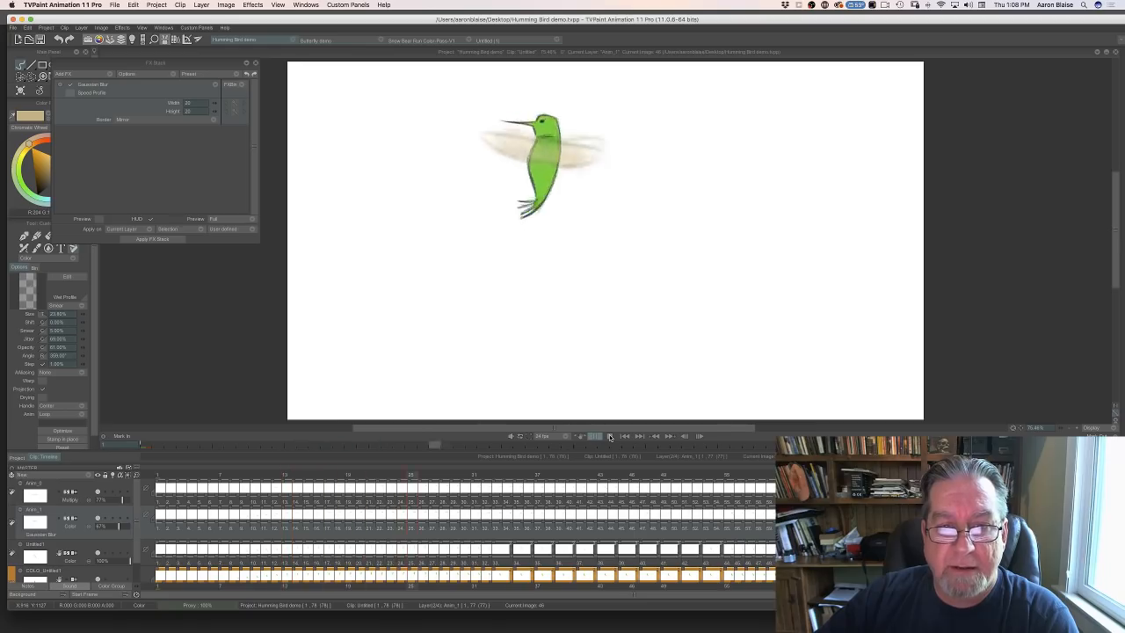
left_click(610, 437)
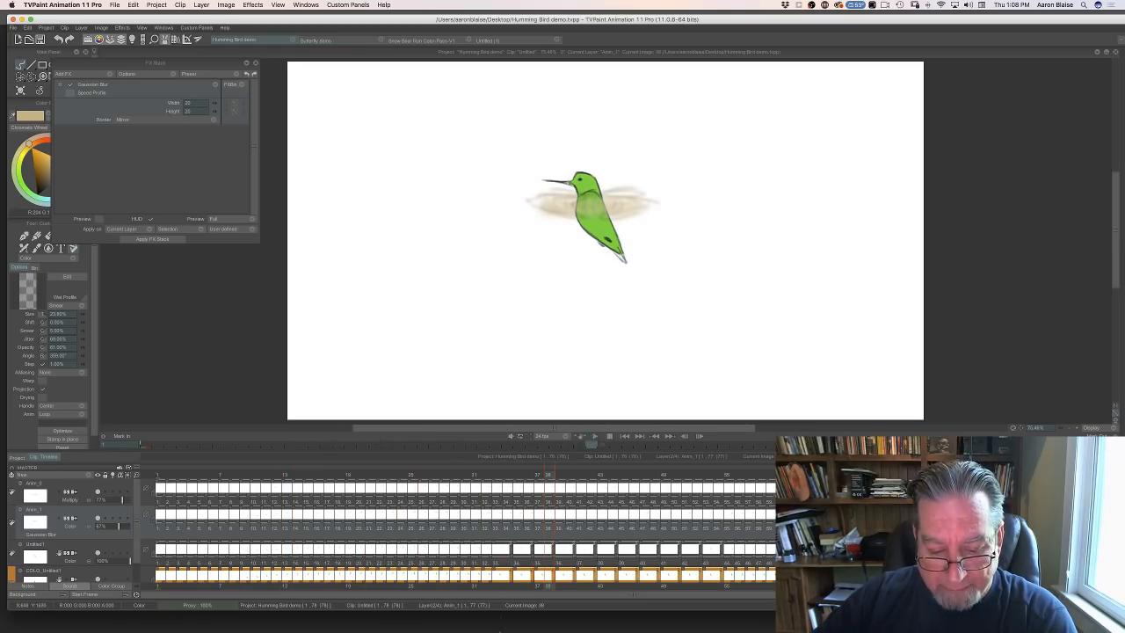
mouse_move(500, 628)
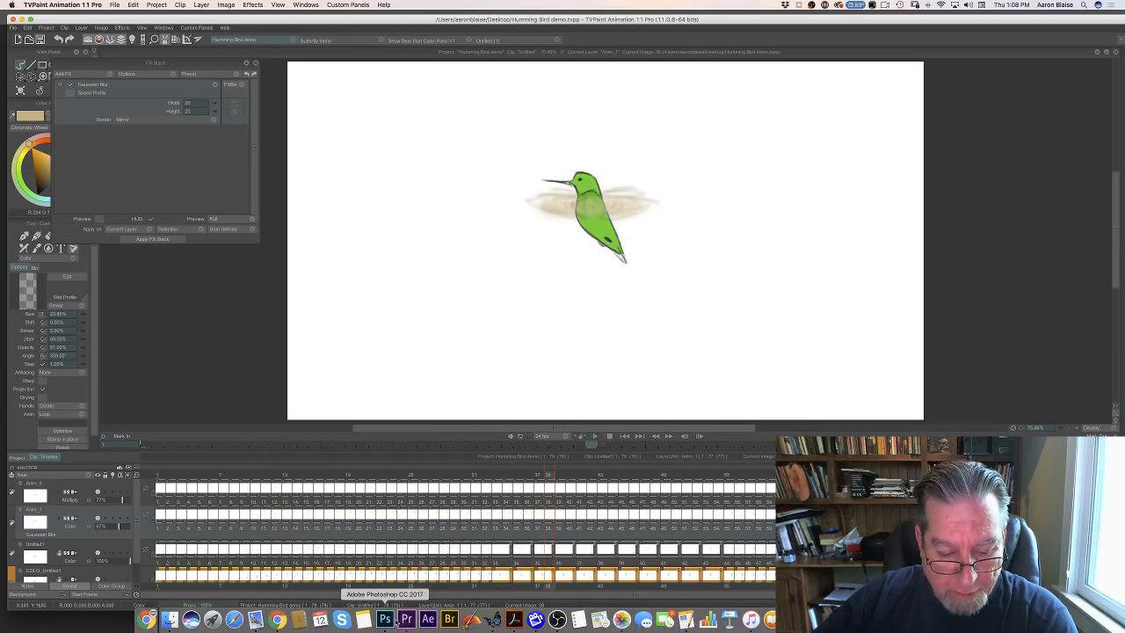
left_click(385, 619)
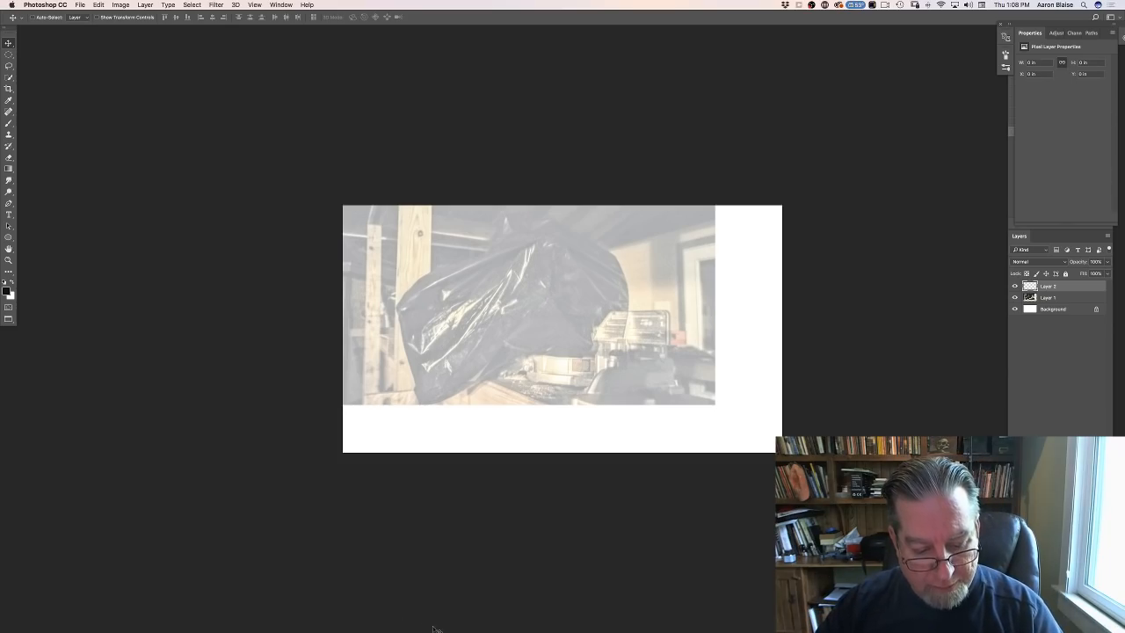
- Return to TVPaint Animation, scrub the hummingbird clip back to frame 11, and play the animation again
left_click(493, 619)
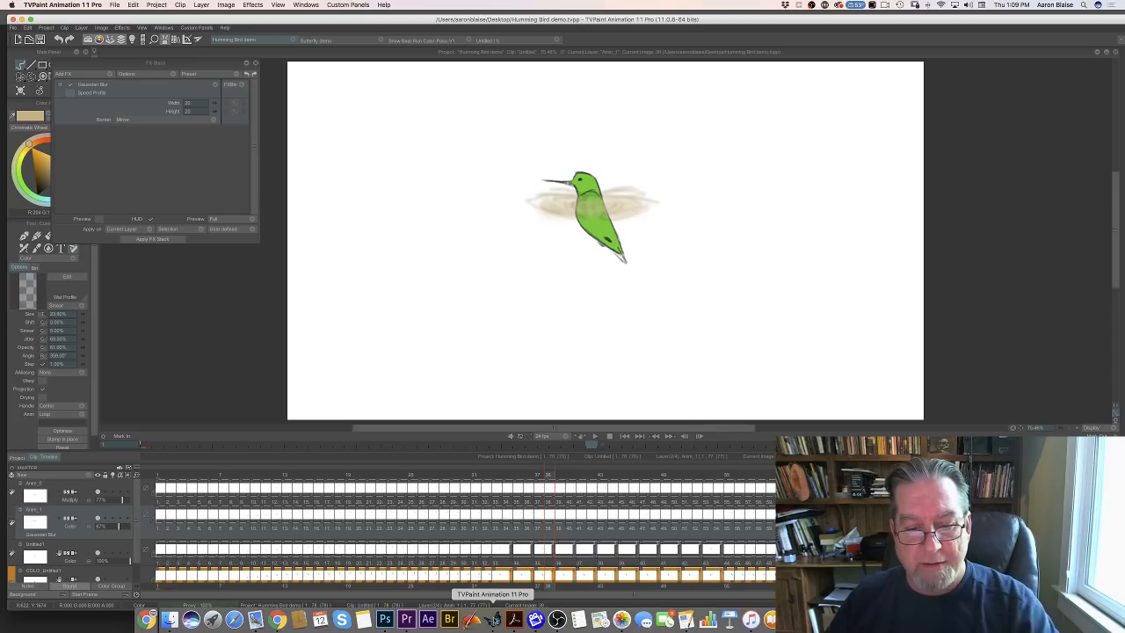
mouse_move(535, 477)
left_mouse_down()
mouse_move(113, 496)
mouse_move(266, 493)
left_mouse_up()
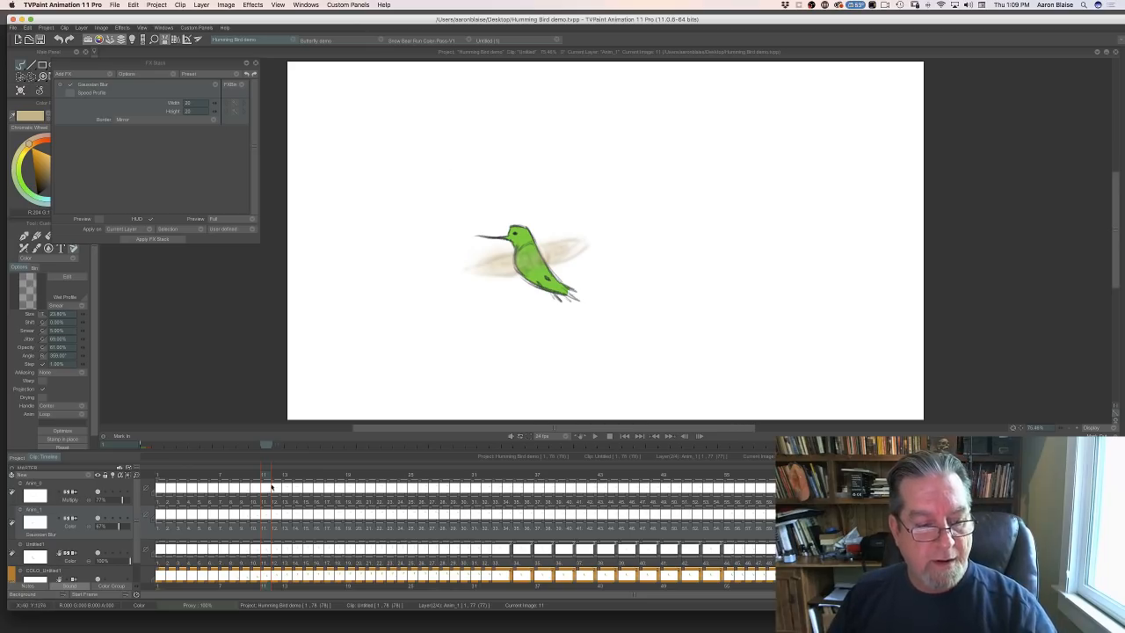
left_click(593, 436)
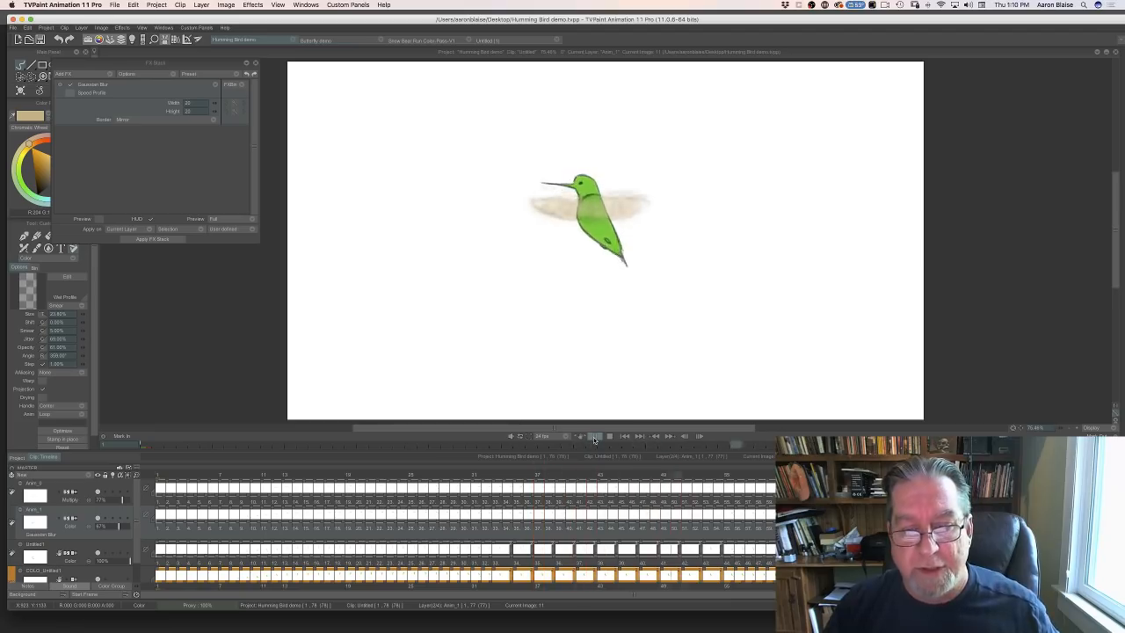
- Stop the hummingbird animation playback and switch back to Photoshop
left_click(612, 438)
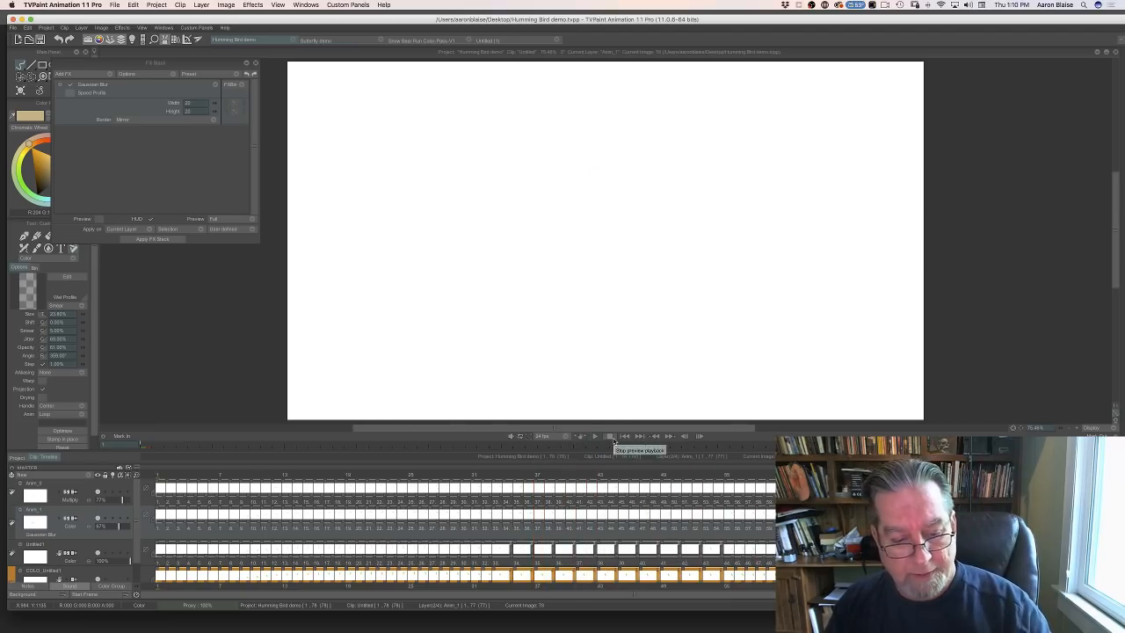
mouse_move(477, 627)
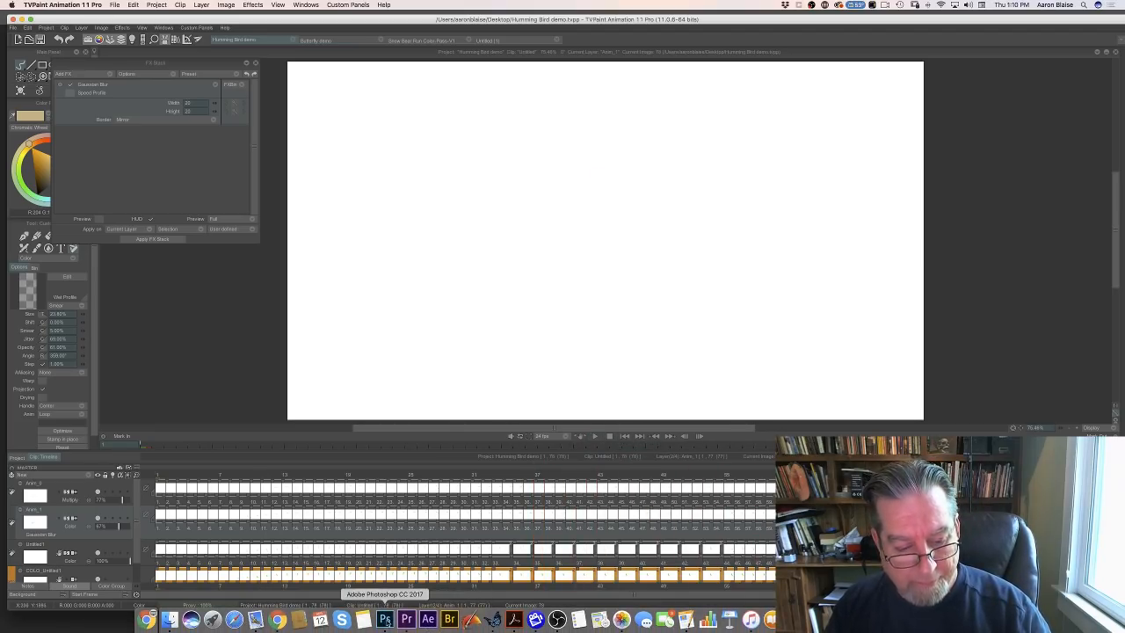
left_click(384, 619)
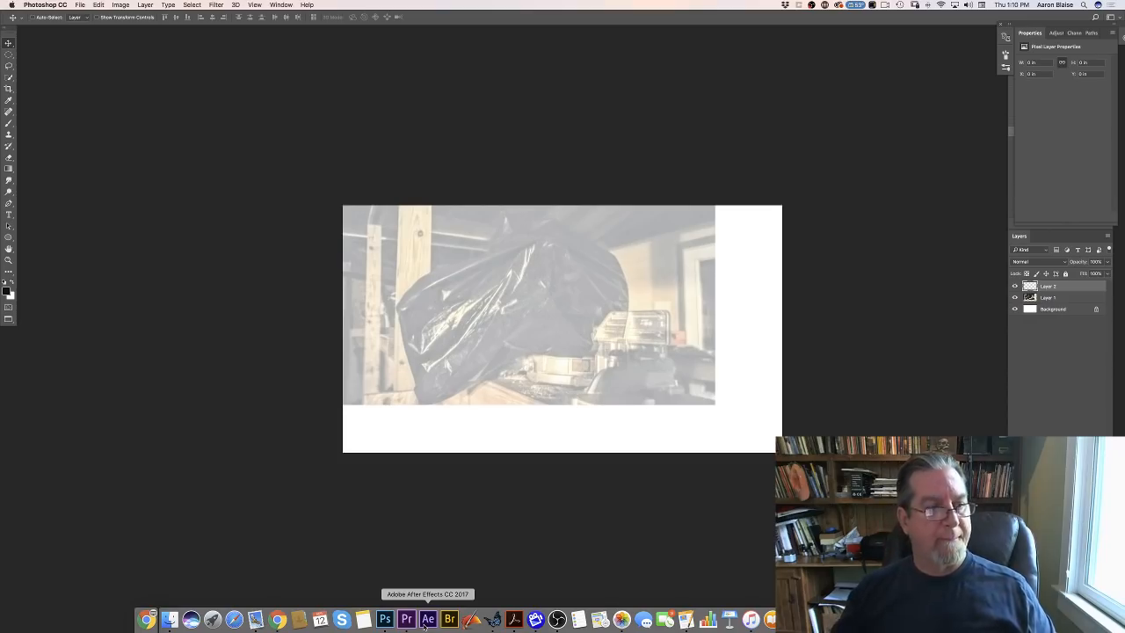
- Set up the Brush tool with Normal mode, 100% opacity and the first flat textured tip among the saved presets
key("b")
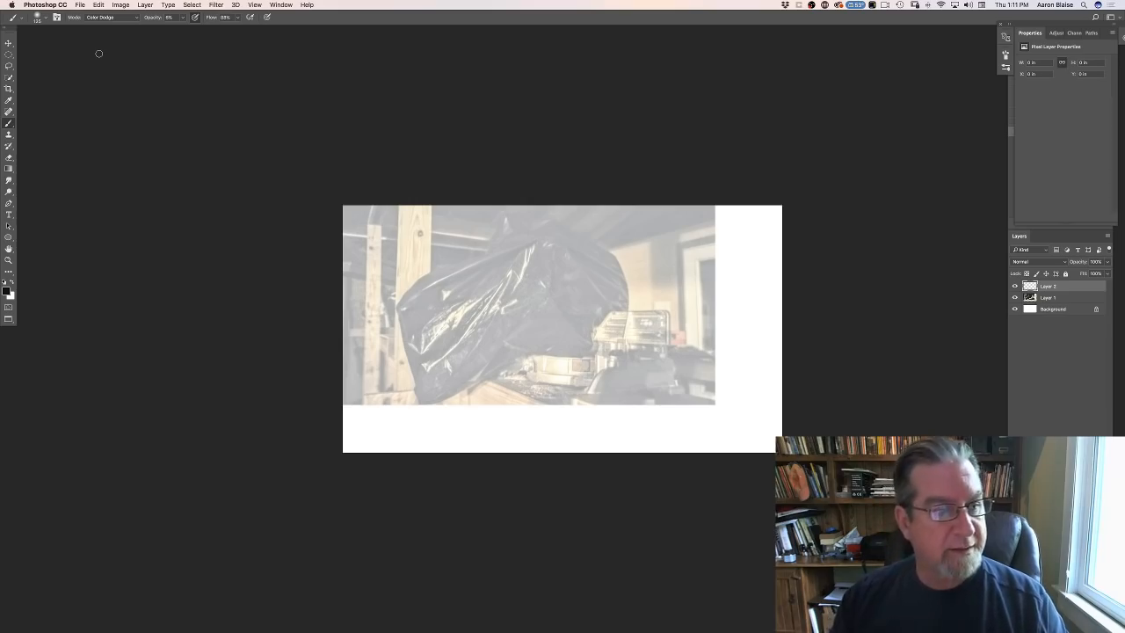
left_click(134, 21)
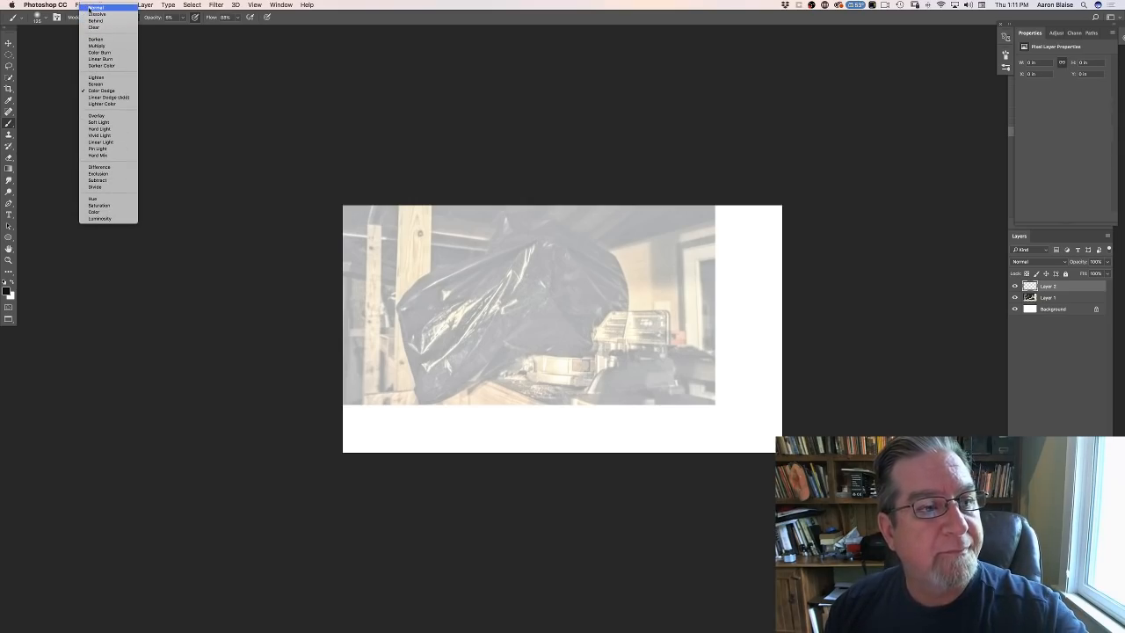
left_click(92, 8)
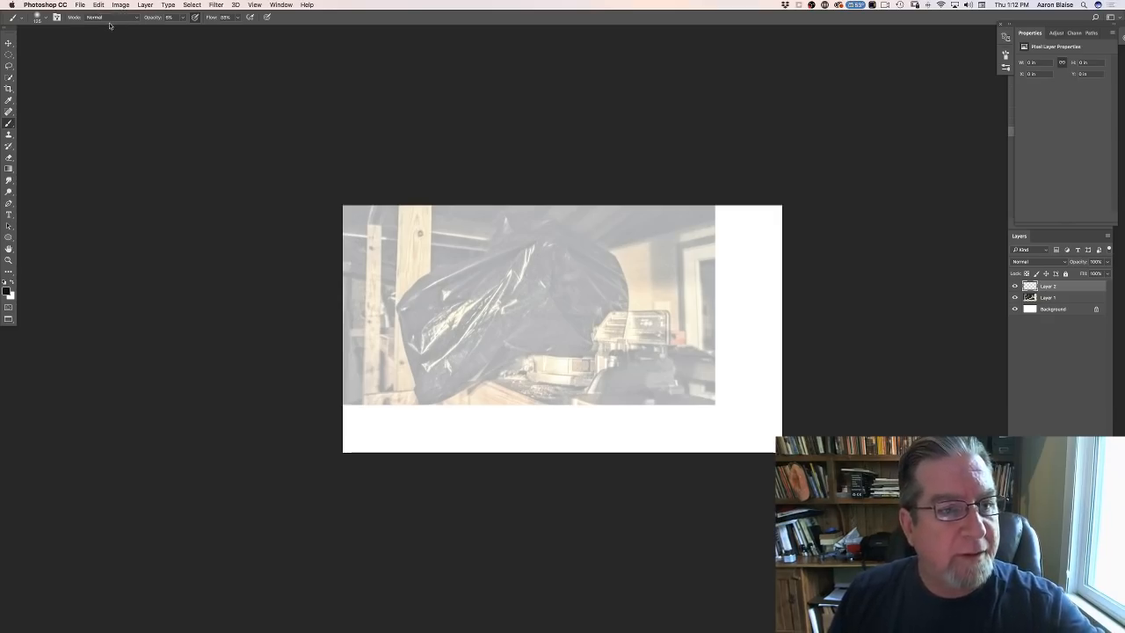
left_click(182, 17)
left_click_drag(185, 32, 242, 40)
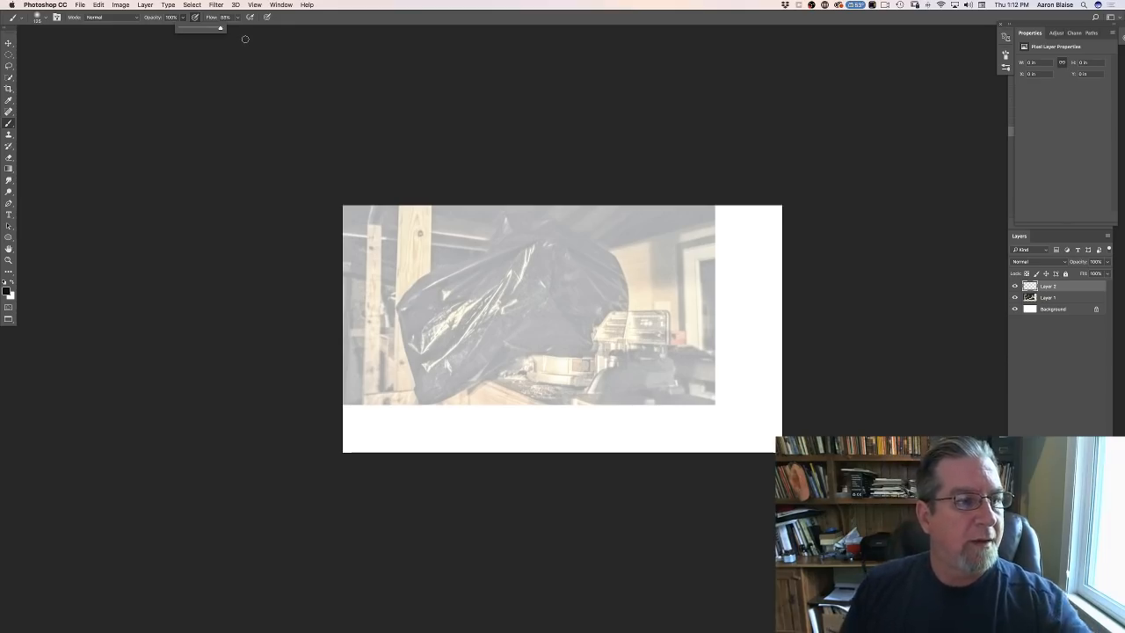
left_click(39, 17)
left_click(19, 102)
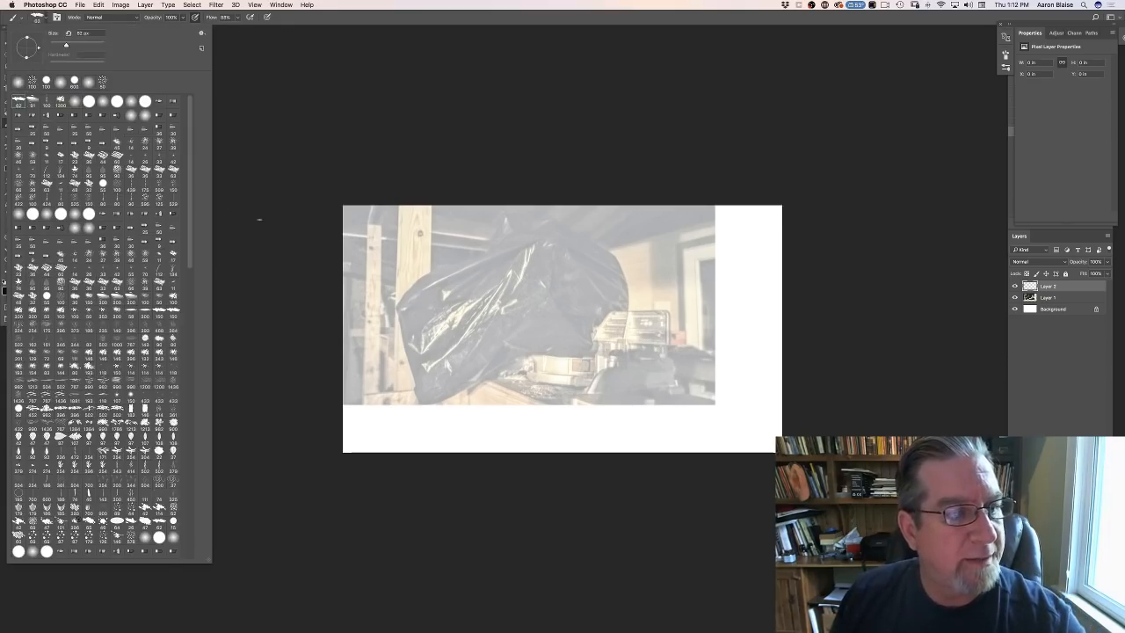
left_click(275, 220)
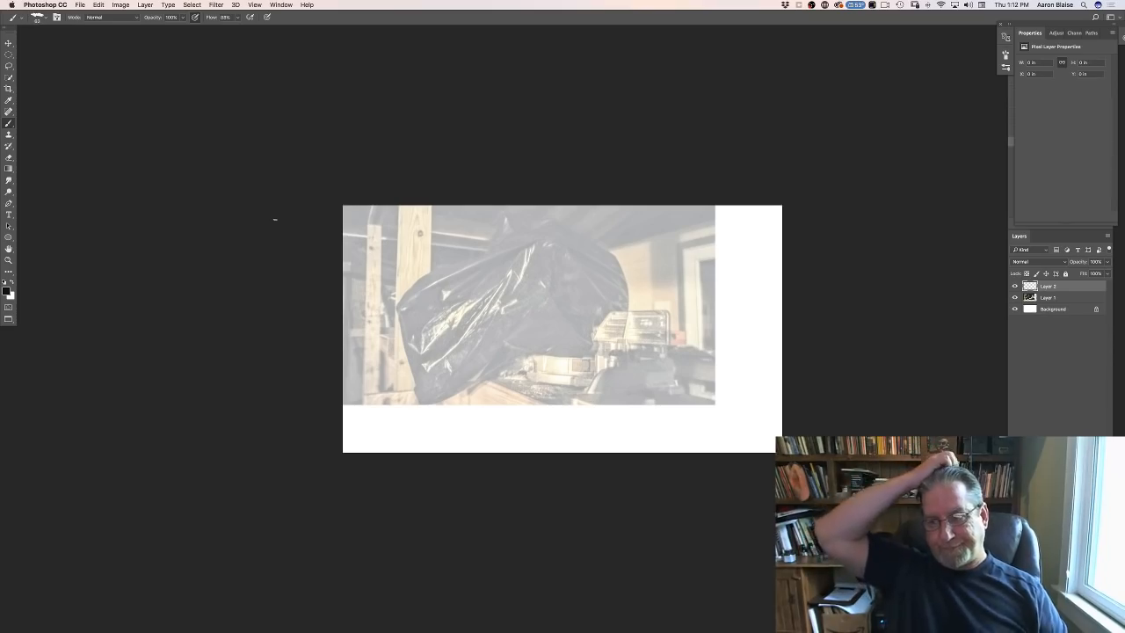
- Fill the Background layer with a neutral grey of about 62% brightness using the Paint Bucket
left_click(1053, 312)
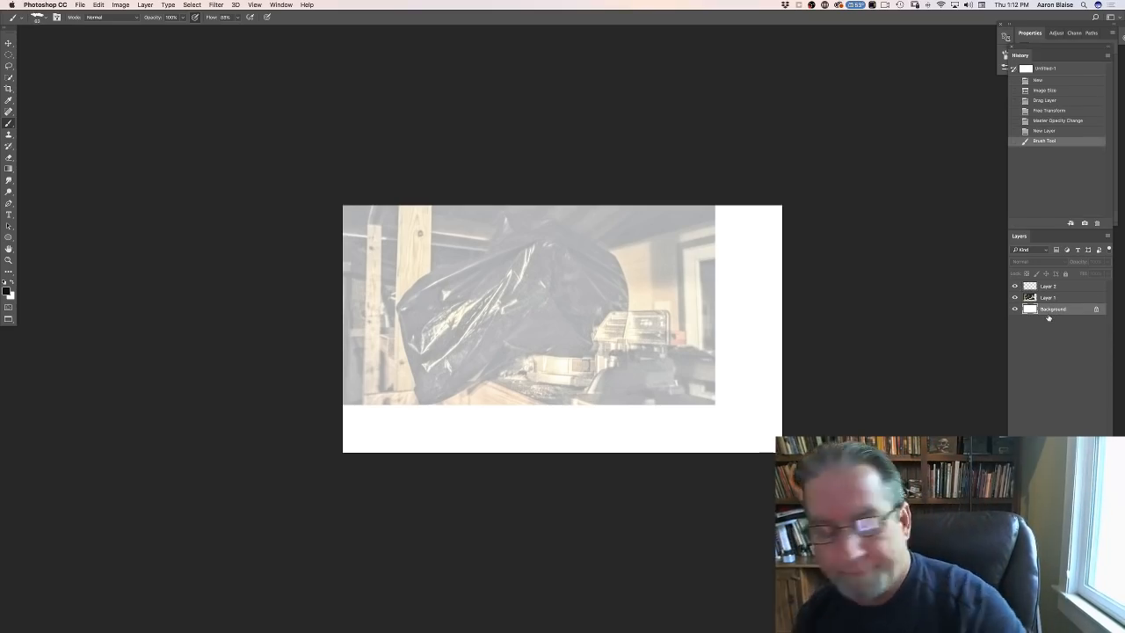
left_click(6, 292)
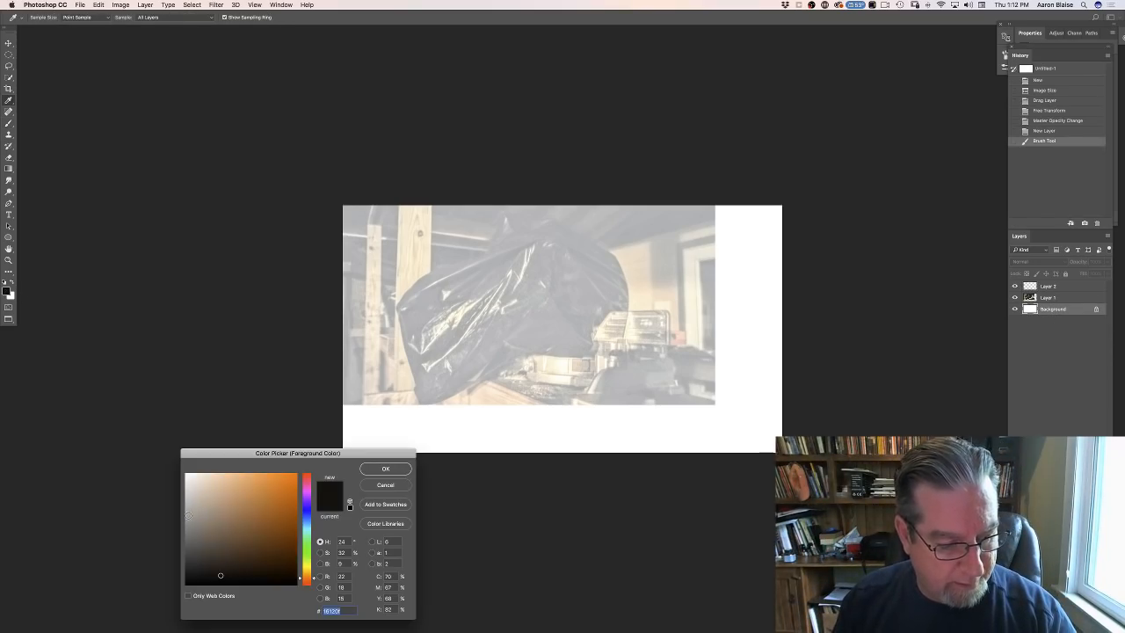
left_click(363, 469)
left_click_drag(9, 168, 44, 176)
left_click(479, 441)
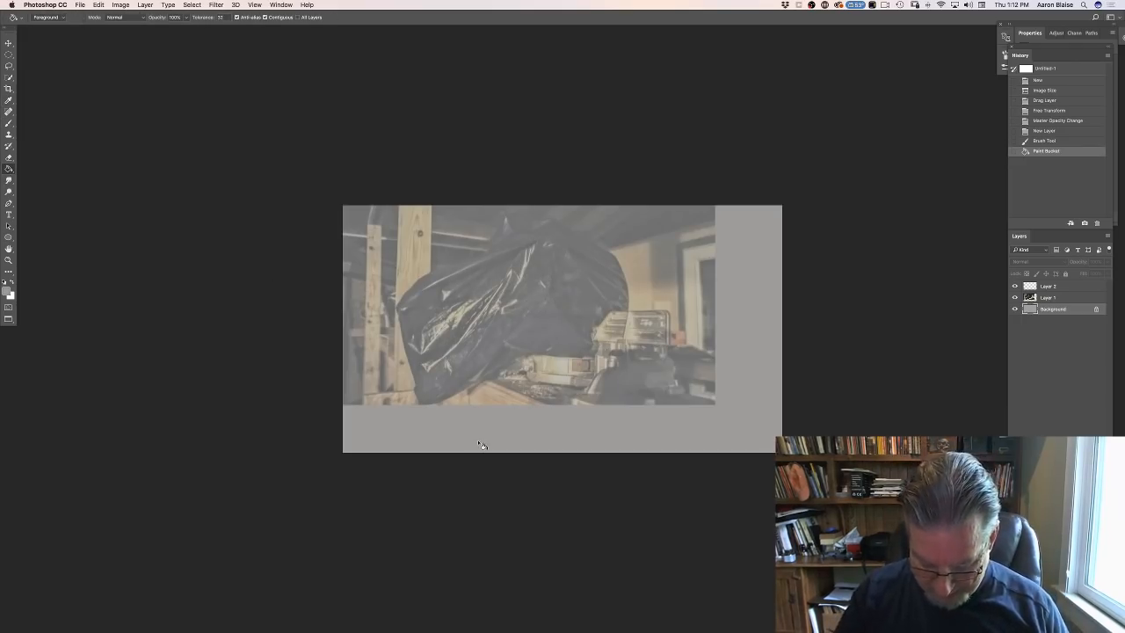
key("f")
key("f")
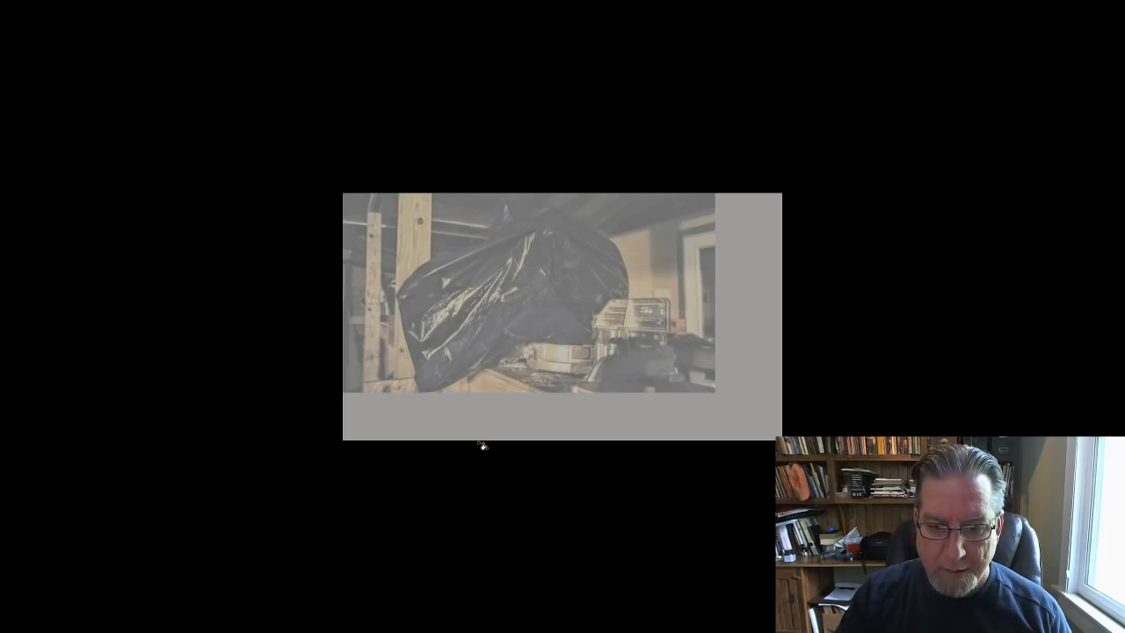
key("shift+f")
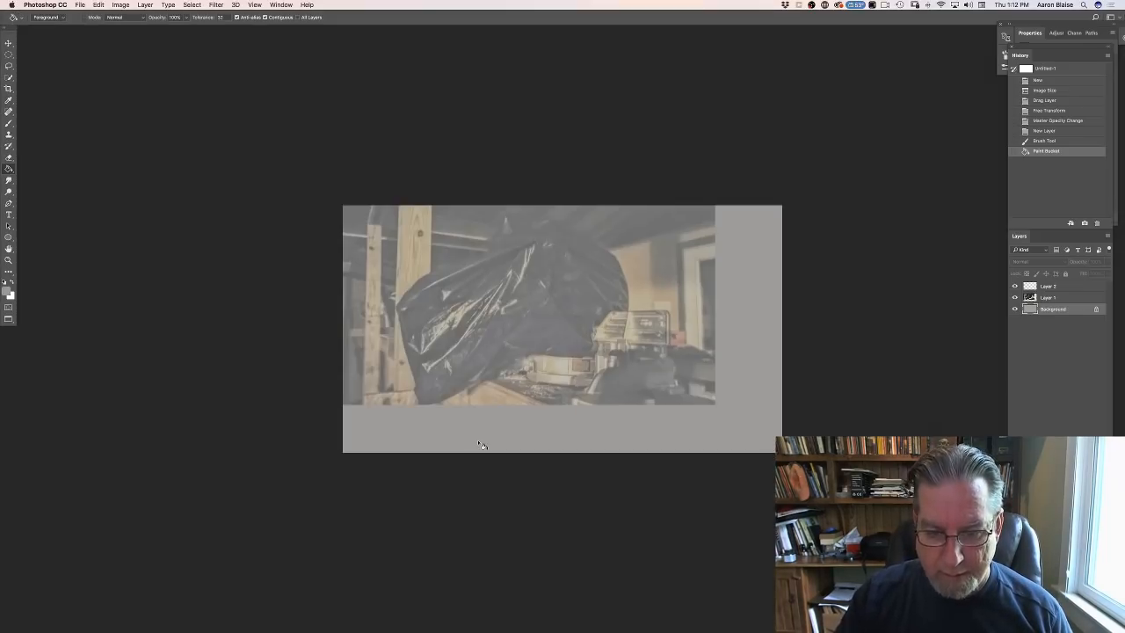
- Try two diagonal grey brush strokes on the Background layer over the top of the plastic-covered shape
key("super+plus")
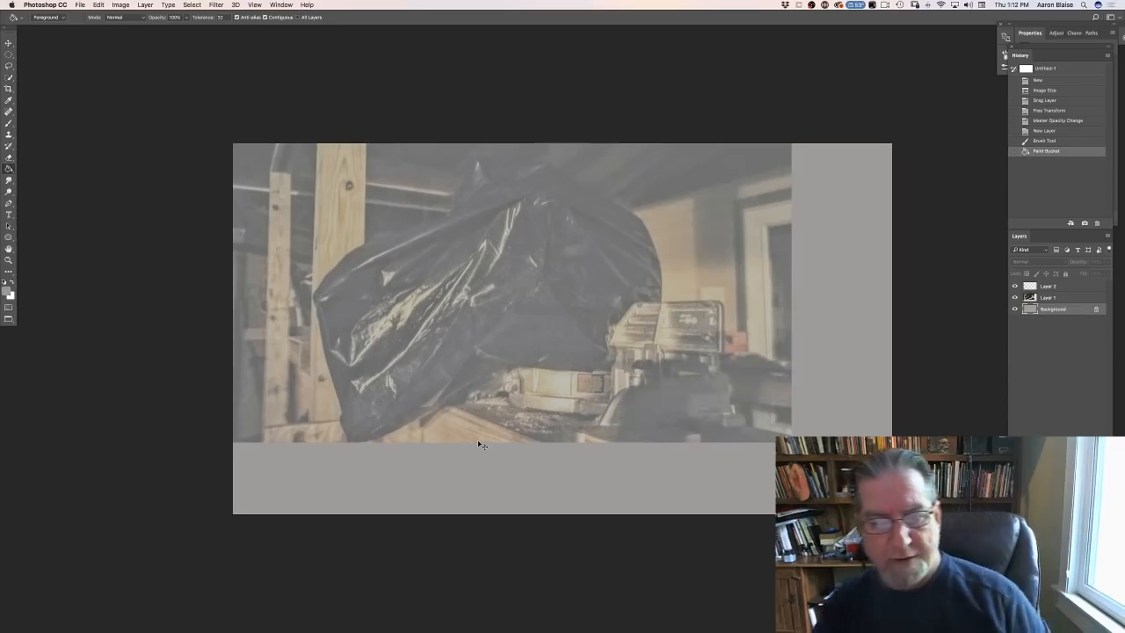
key("super+plus")
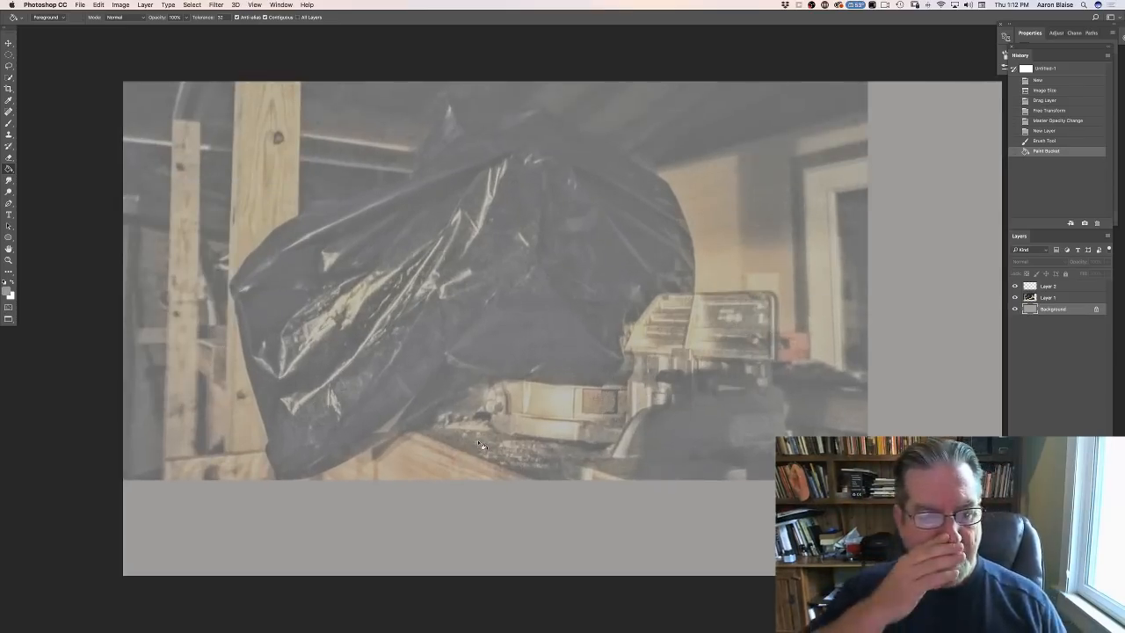
left_click(9, 125)
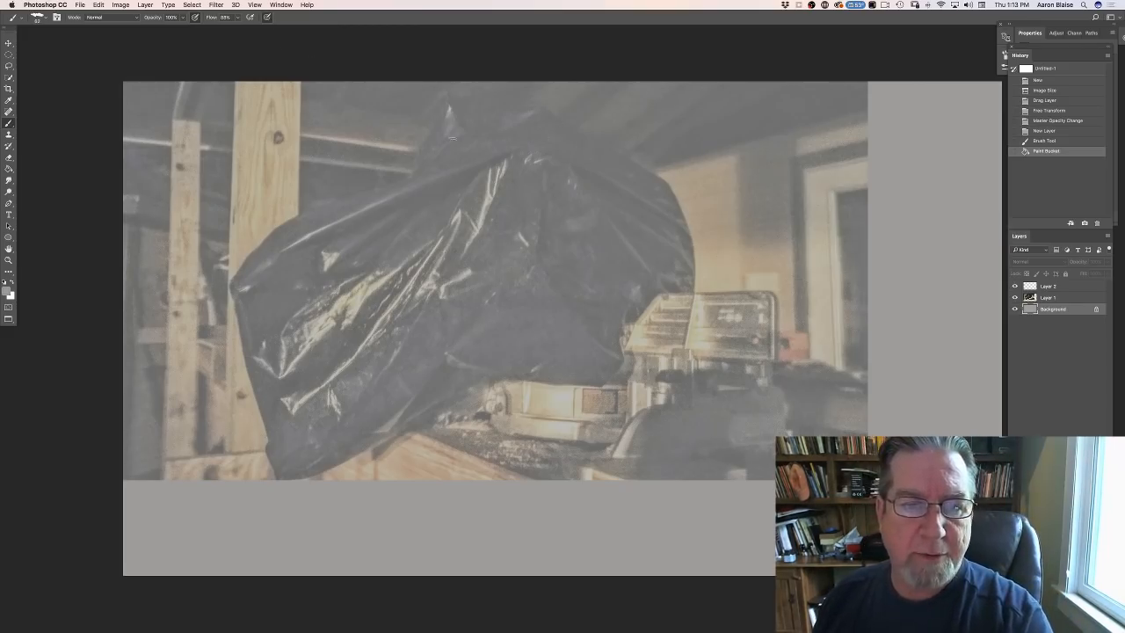
left_click_drag(536, 102, 492, 175)
left_click_drag(514, 132, 478, 204)
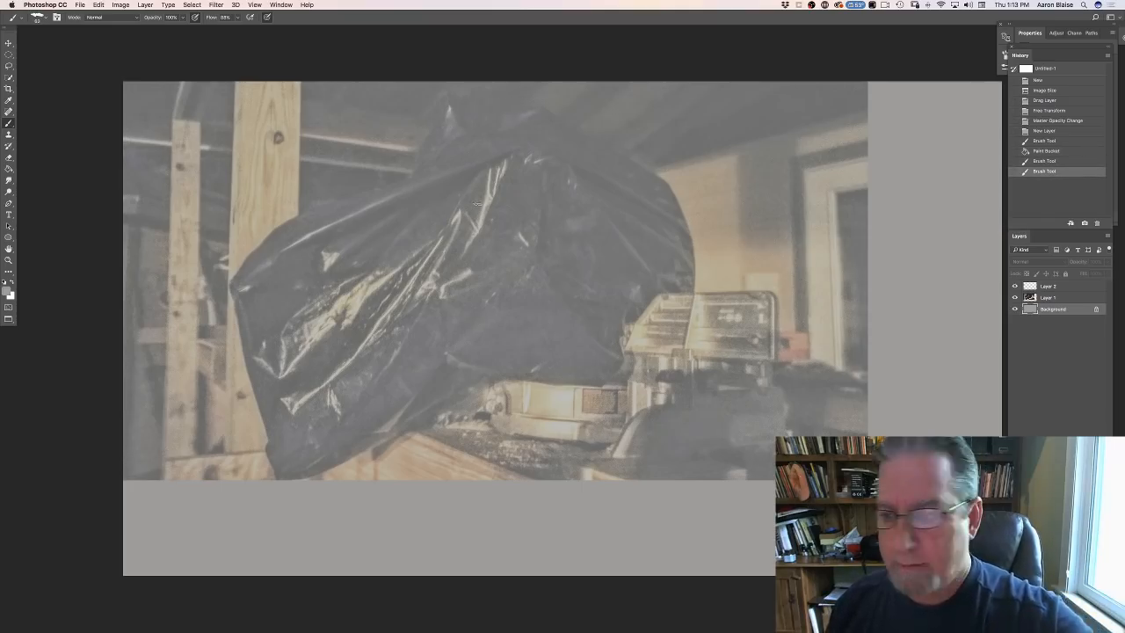
- Make Layer 2 active and set the foreground colour to a near-black of 10% brightness
left_click(1045, 287)
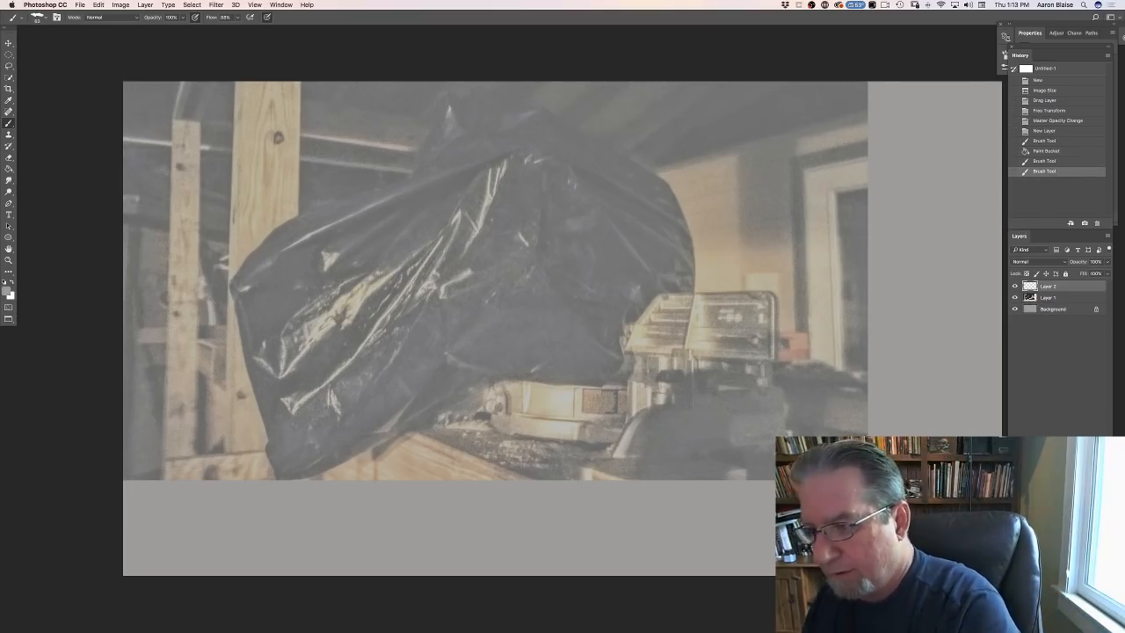
left_click(8, 290)
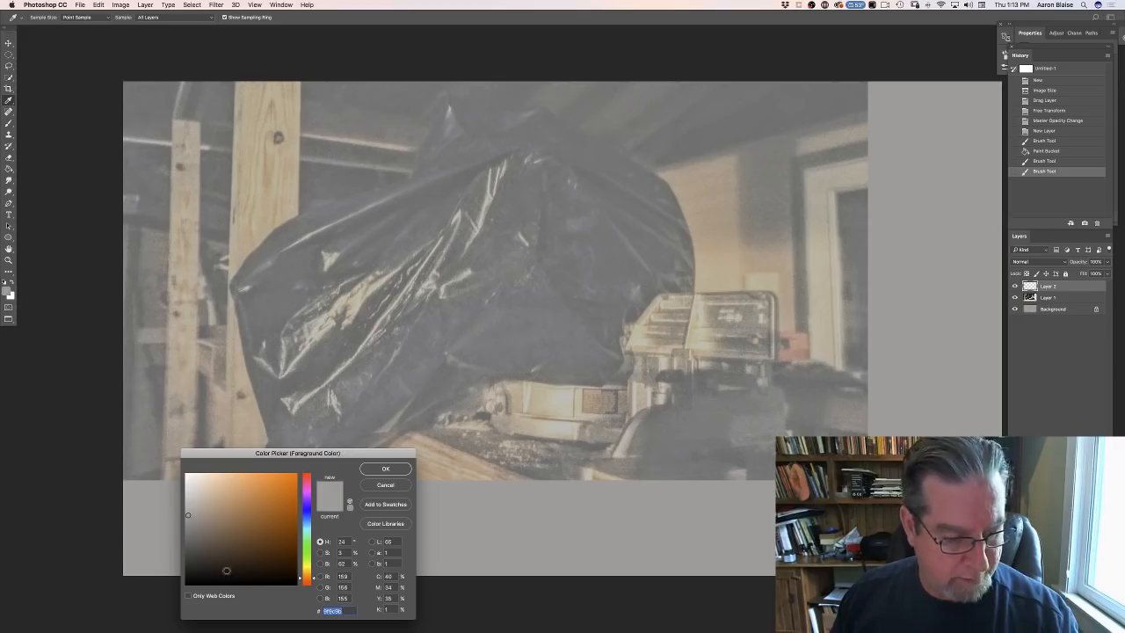
left_click(217, 573)
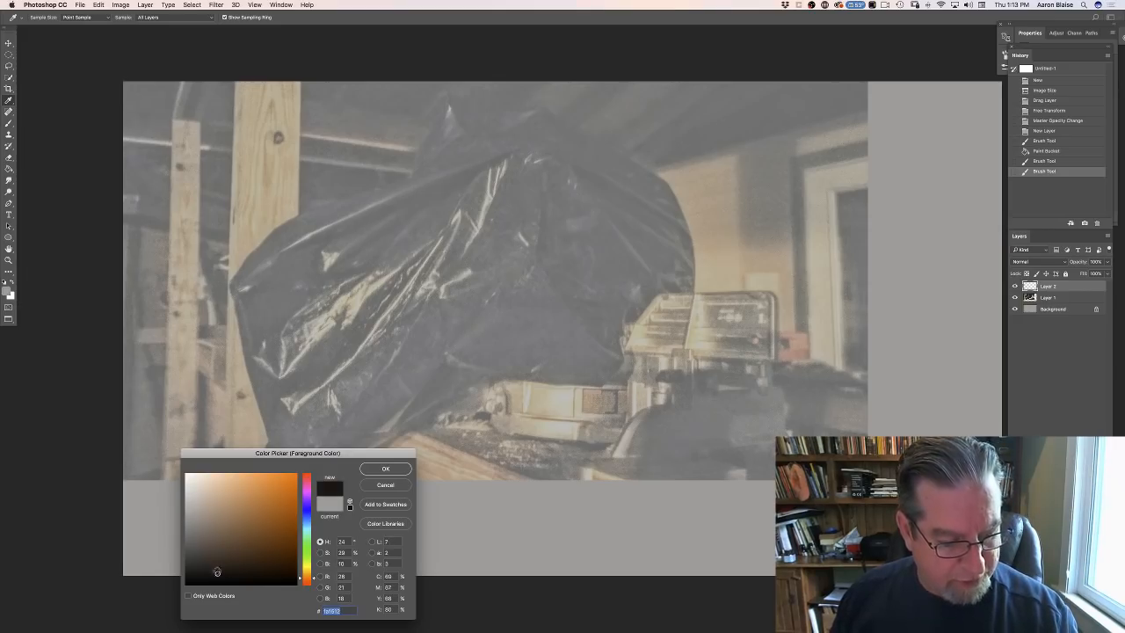
left_click(383, 469)
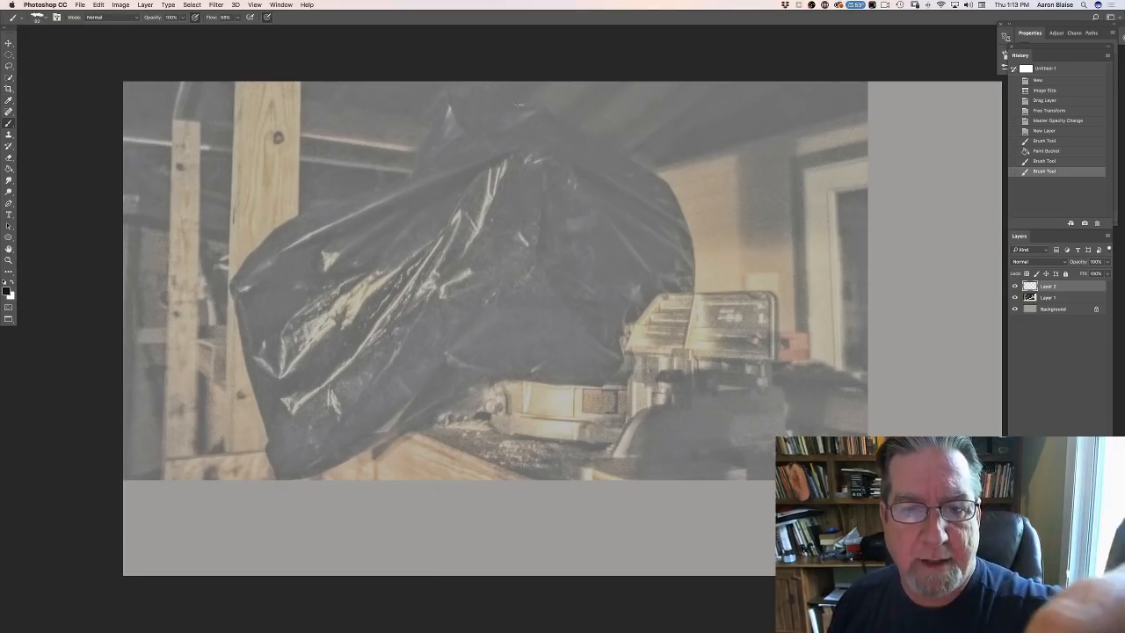
- Sketch dark contour strokes on Layer 2 along the peaks at the top of the plastic cover
left_click_drag(538, 91, 487, 127)
left_click_drag(492, 122, 460, 156)
left_click_drag(464, 153, 439, 167)
left_click_drag(448, 95, 431, 126)
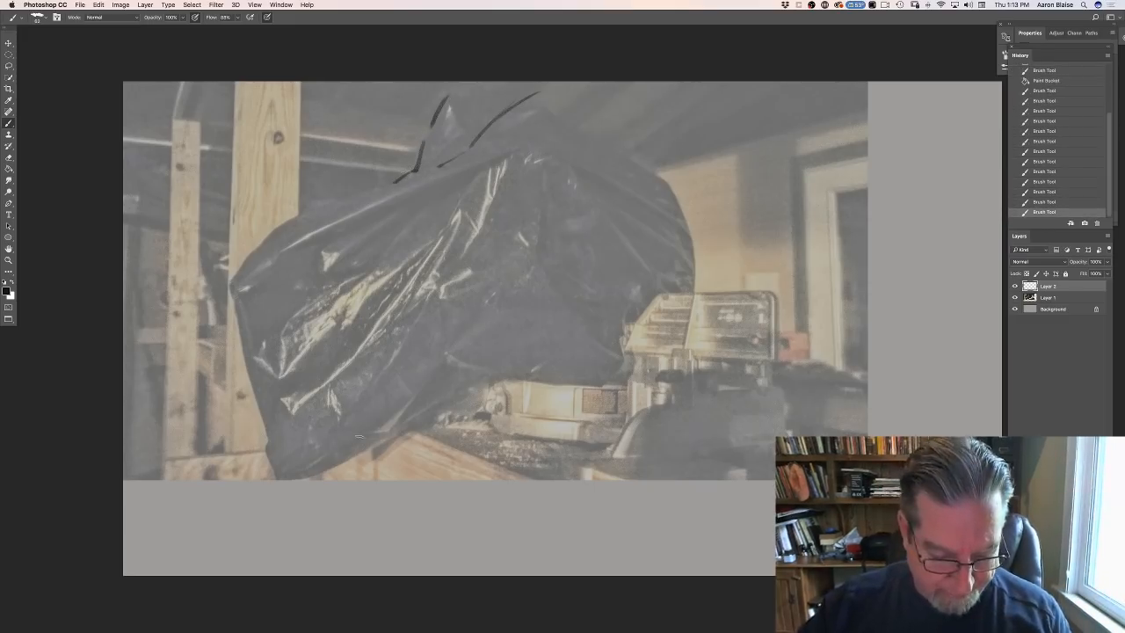
- Switch to Chrome and load the suggested YouTube channel page in a new tab
mouse_move(422, 629)
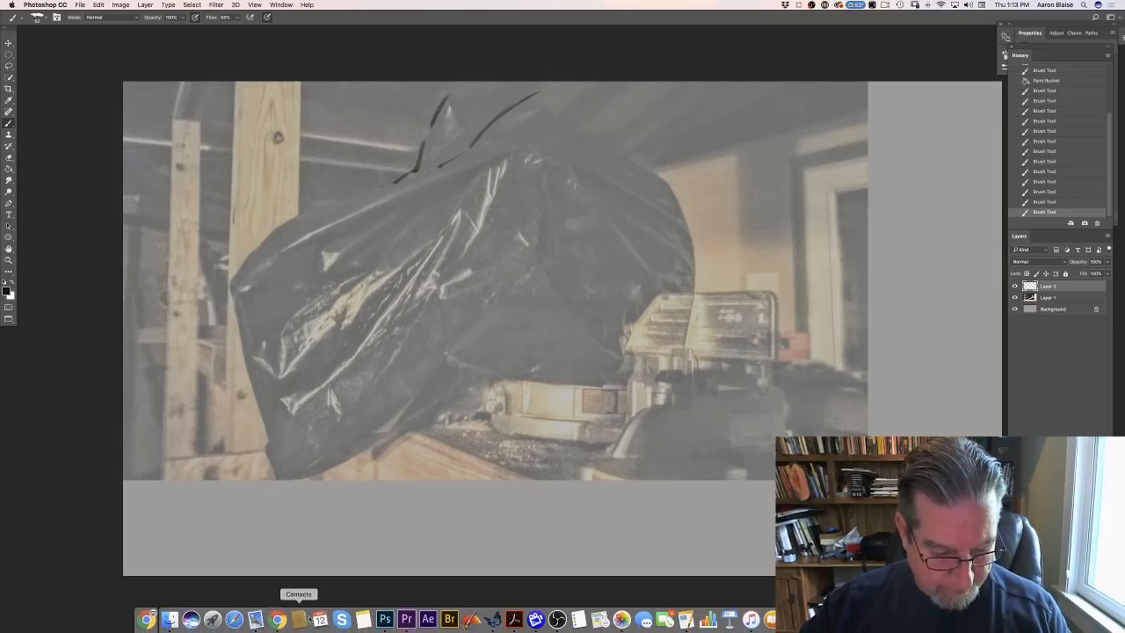
left_click(278, 620)
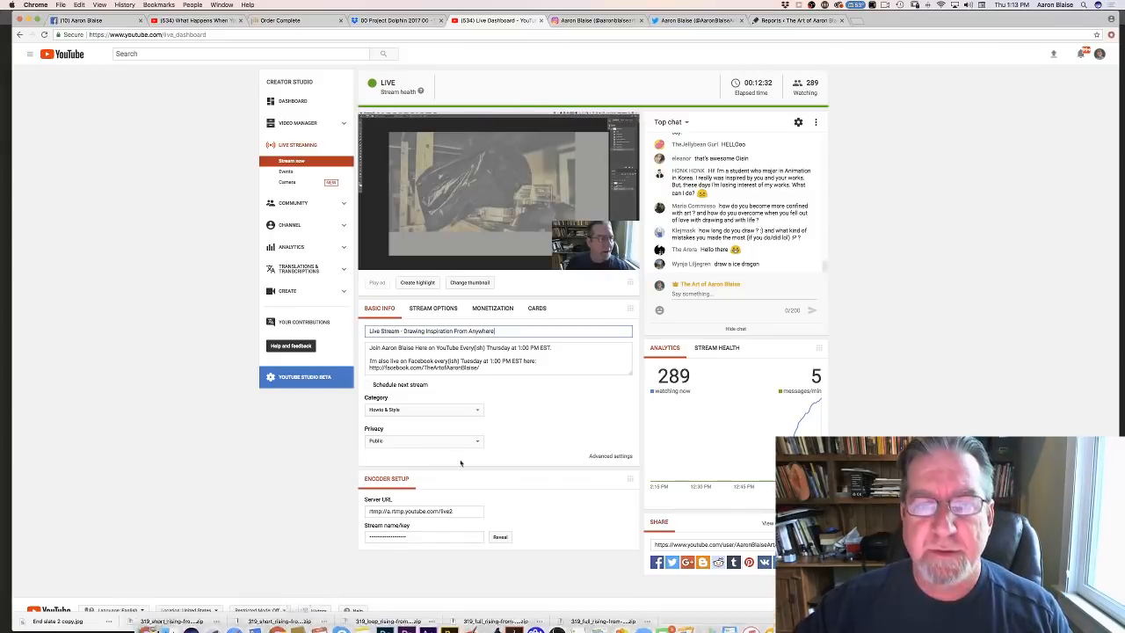
left_click(857, 23)
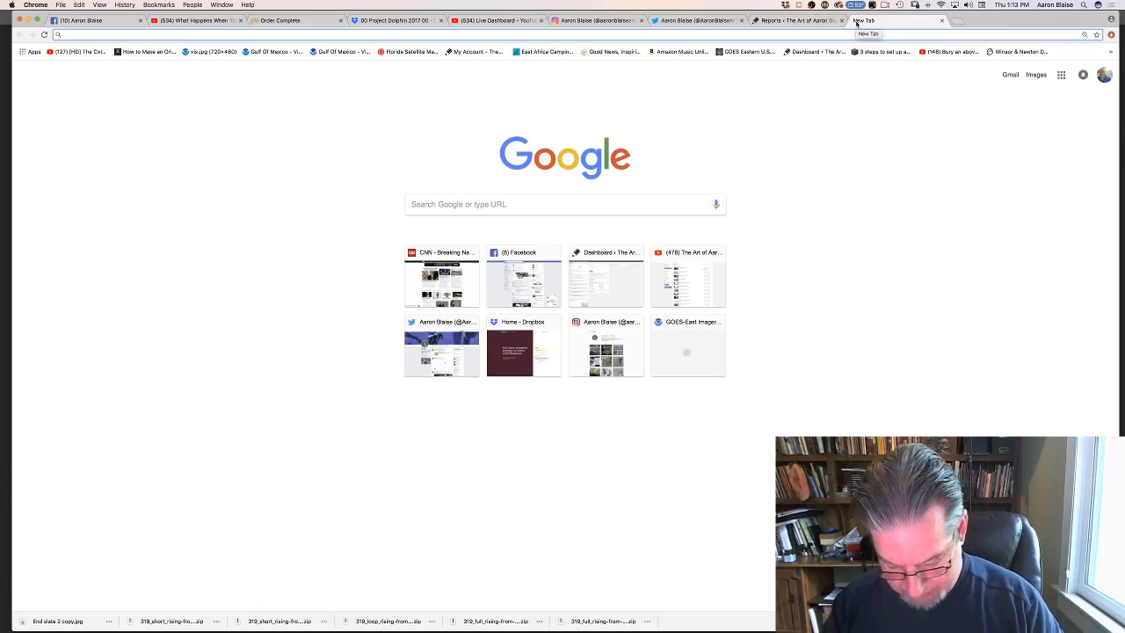
type("youtub")
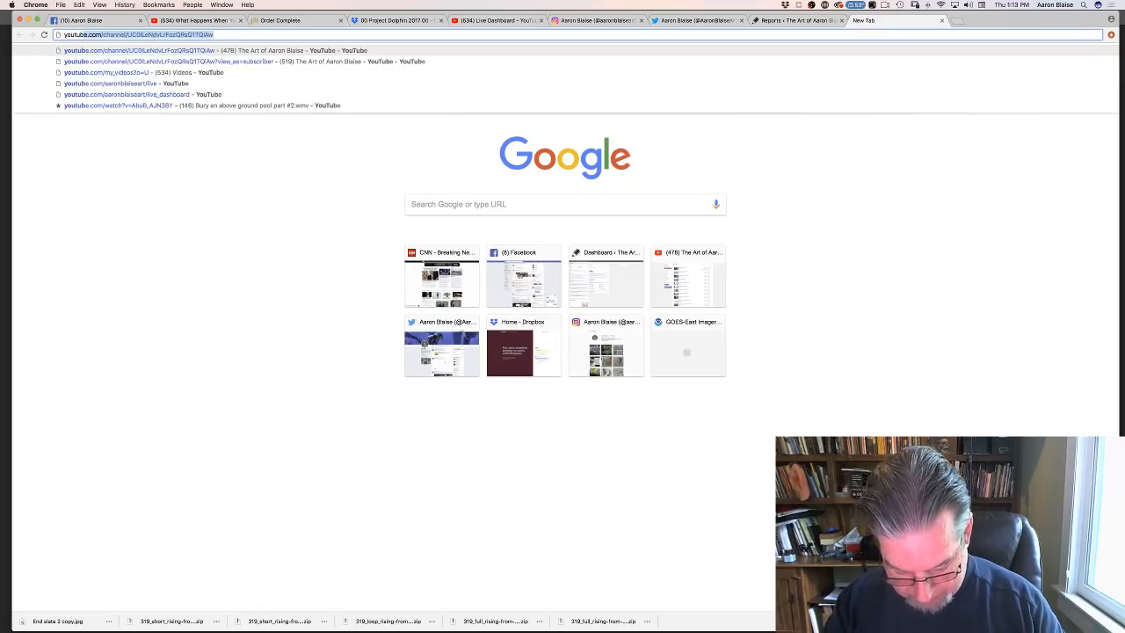
type("e")
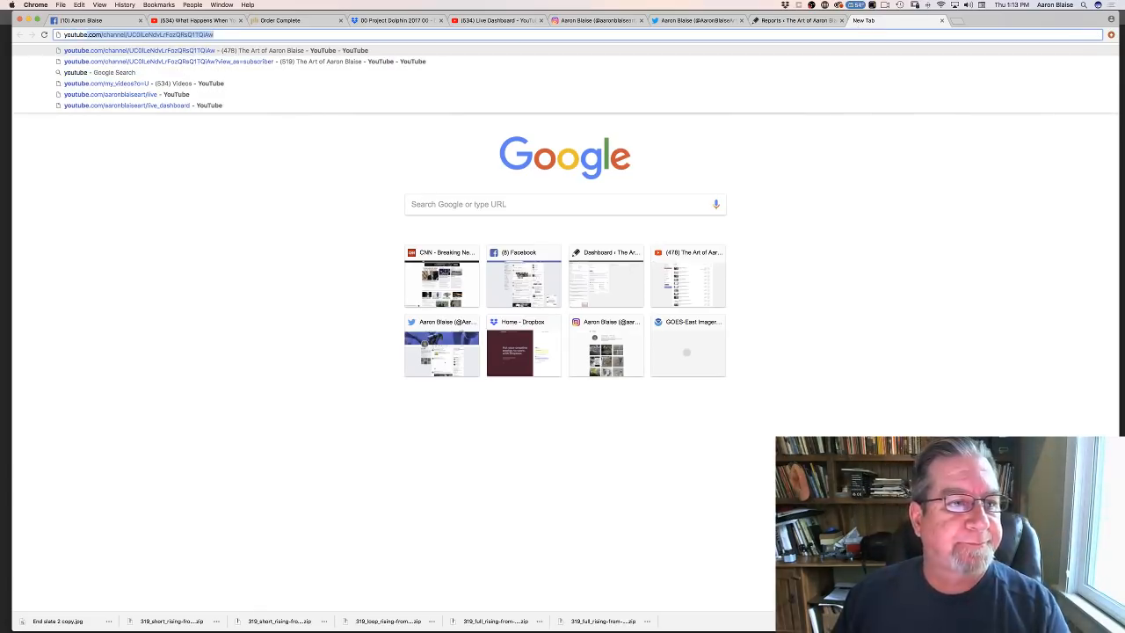
key("Return")
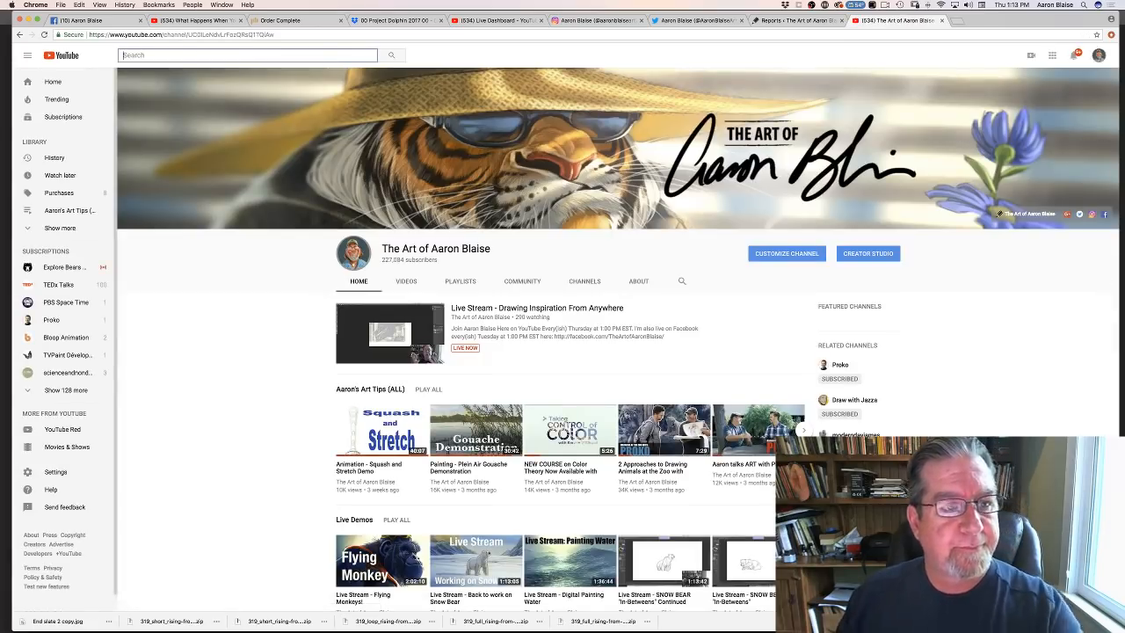
- Search YouTube for "Trail mix up"
left_click(128, 56)
type("Tr")
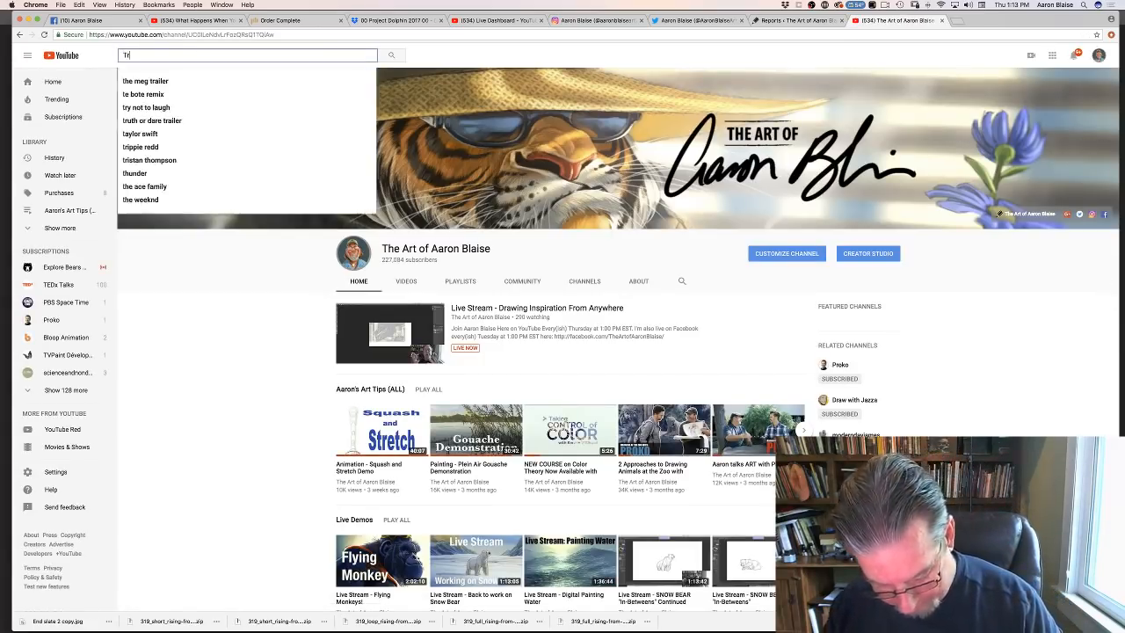
type("ail mix up")
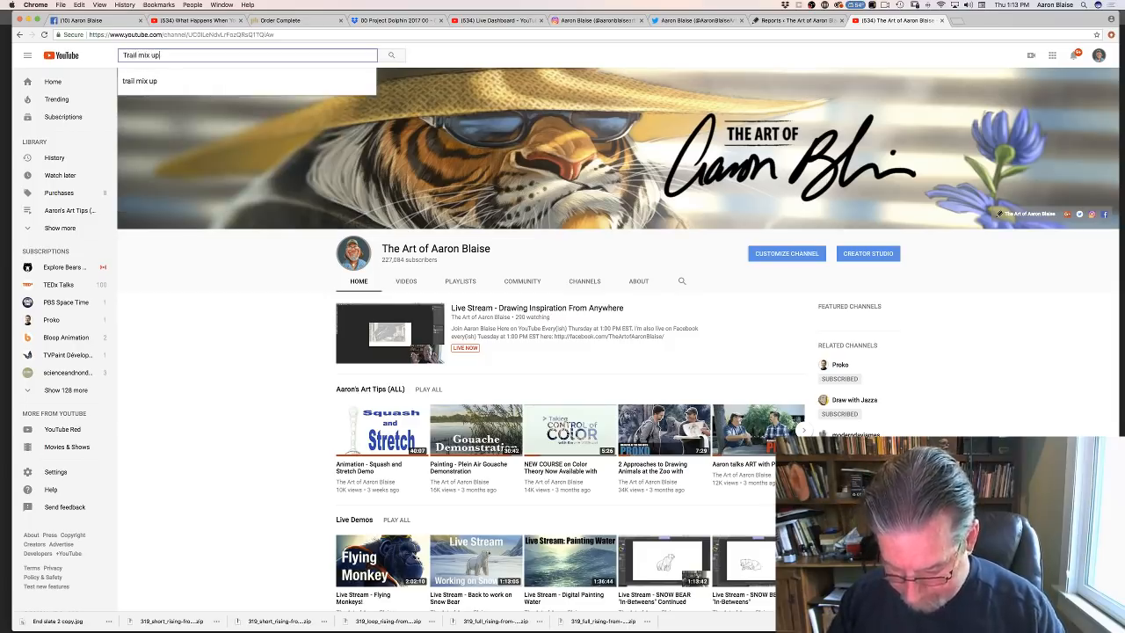
key("Return")
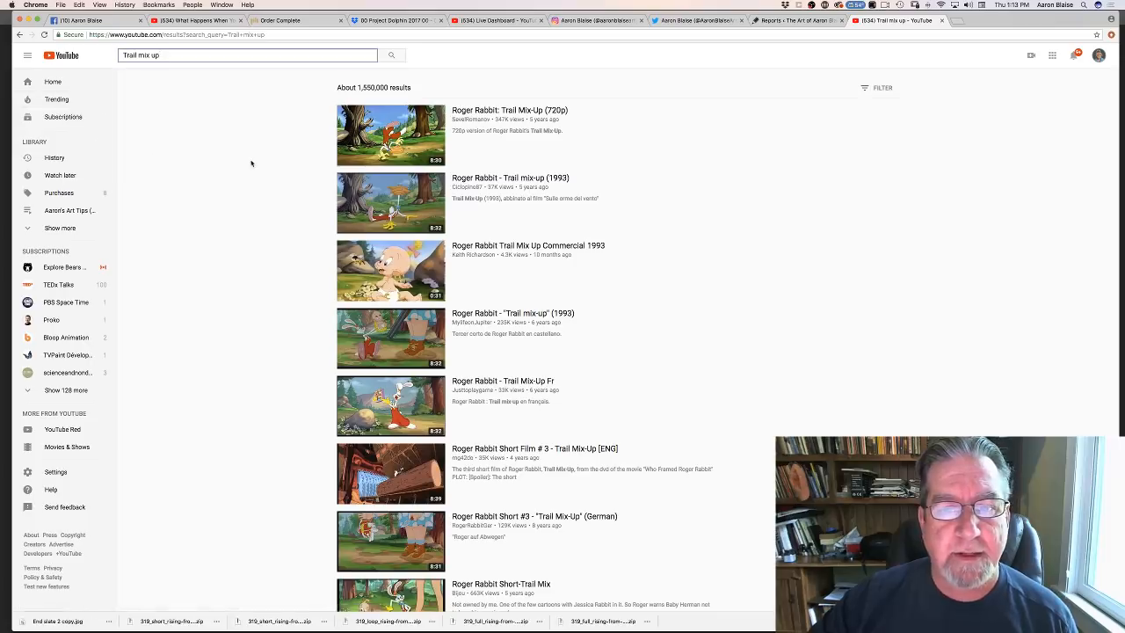
- Play the "Roger Rabbit: Trail Mix-Up (720p)" video with its sound unmuted and the volume raised
left_click(381, 134)
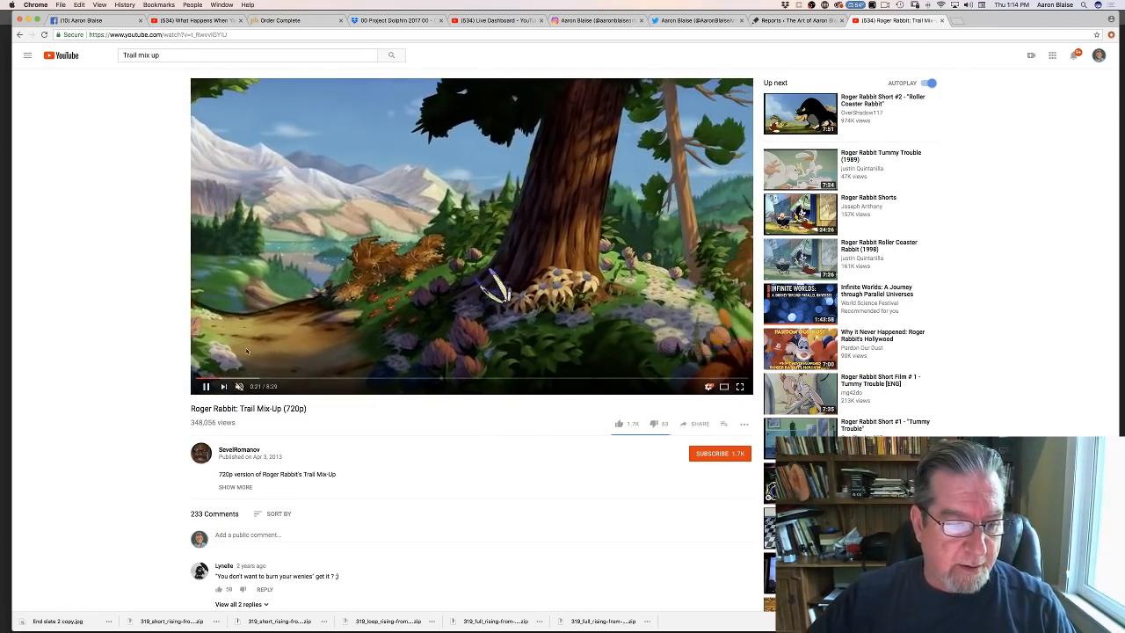
left_click(239, 386)
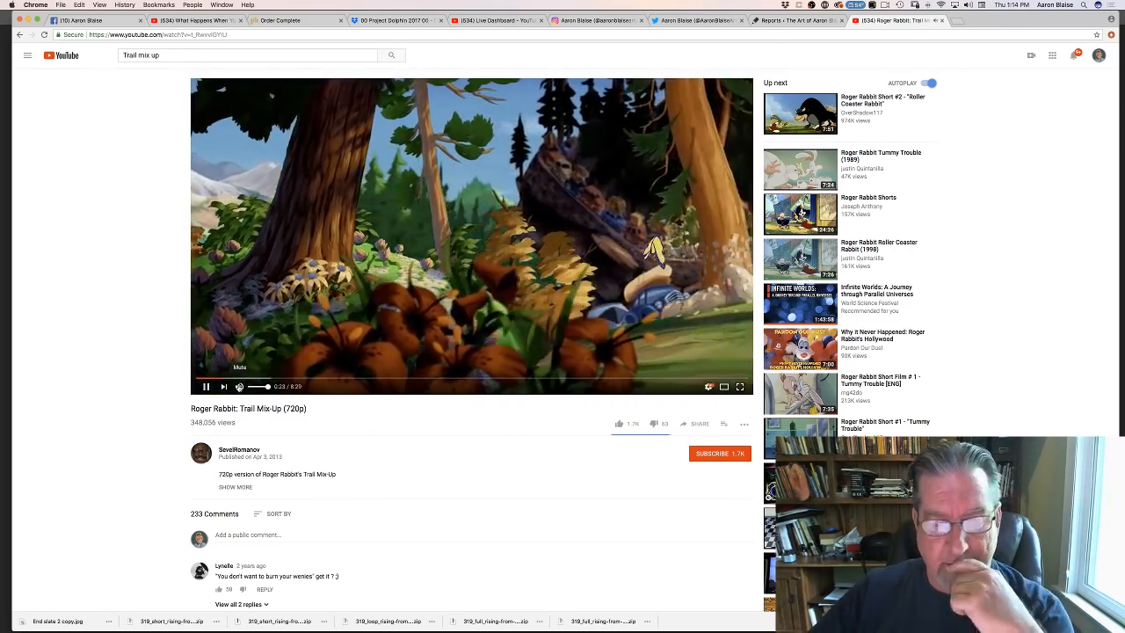
key("XF86AudioRaiseVolume")
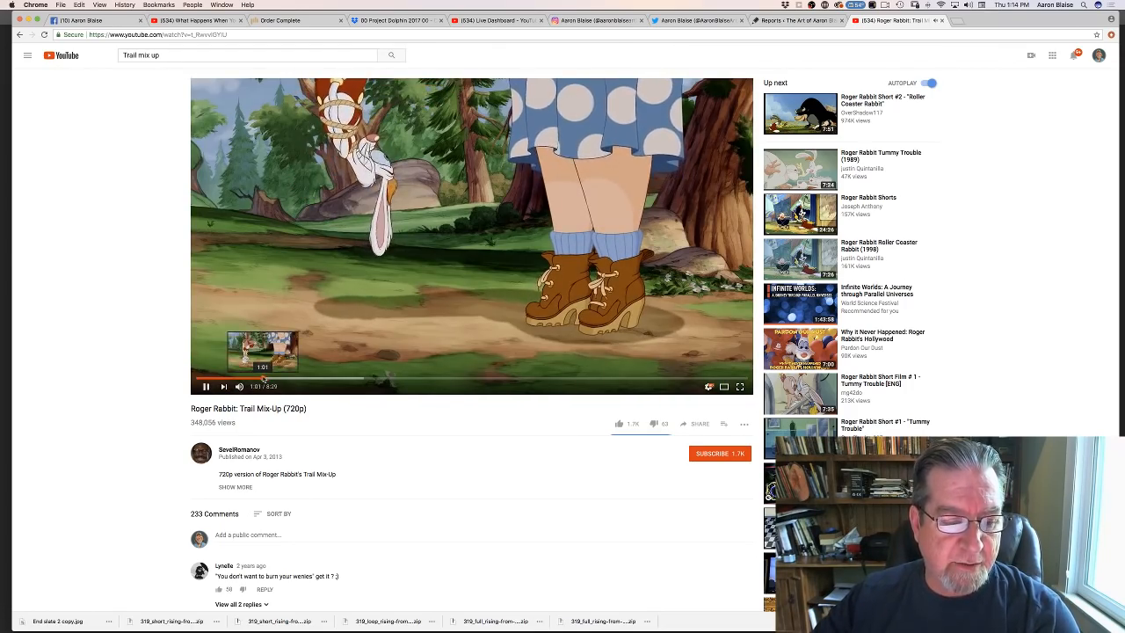
- Rewind the Trail Mix-Up cartoon to the hanging rabbit scene and pause it at the close-up of the shotgun barrels
left_click(264, 378)
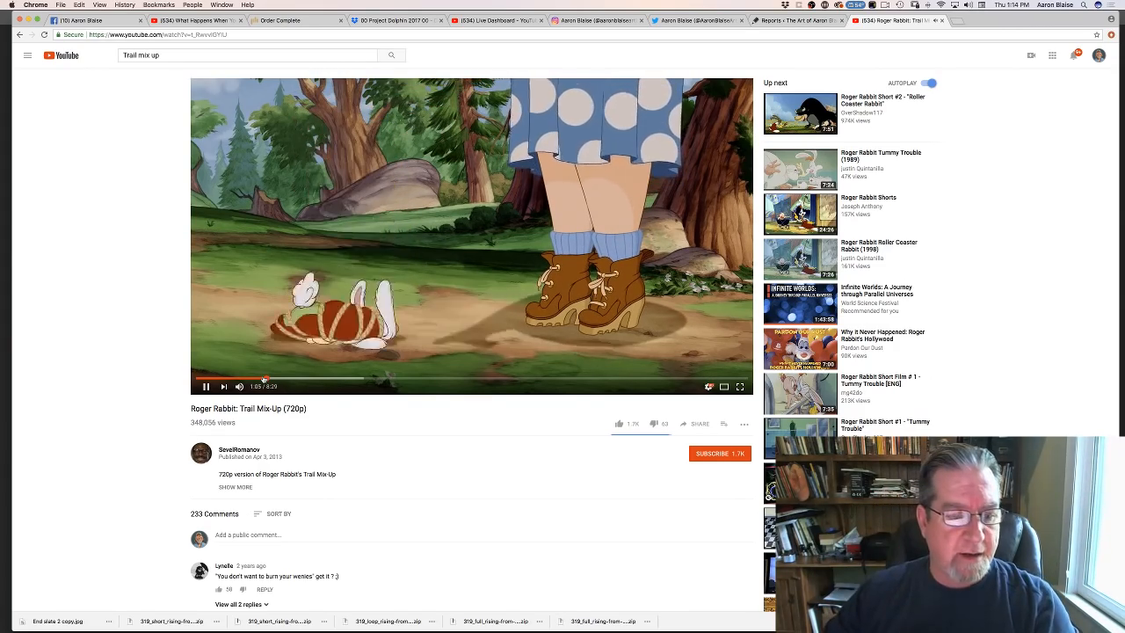
left_click(247, 379)
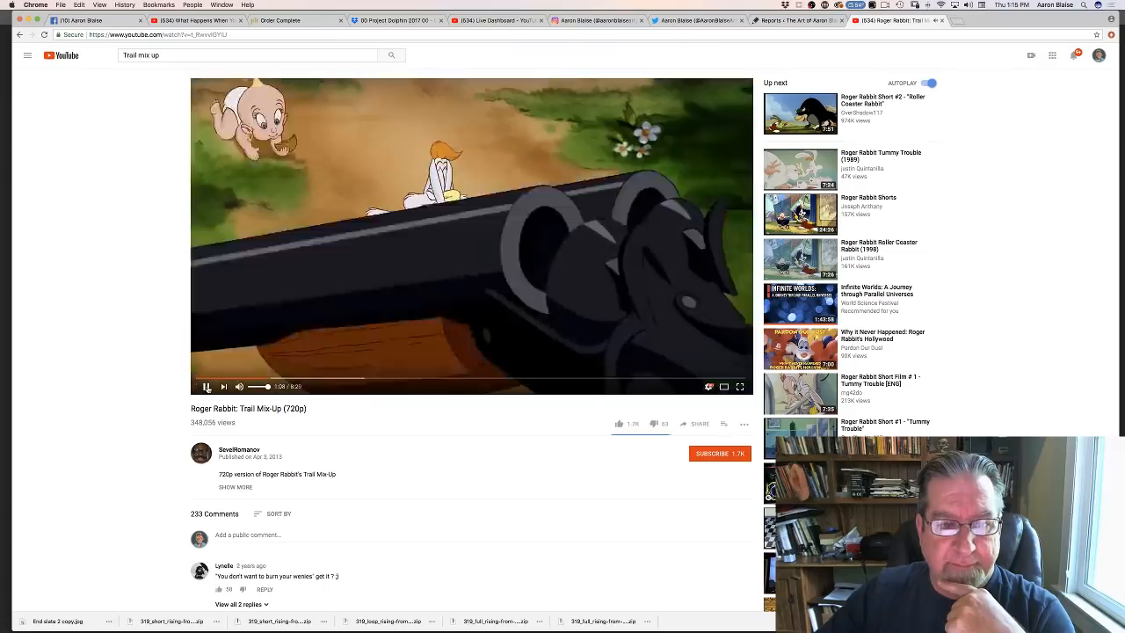
left_click(206, 386)
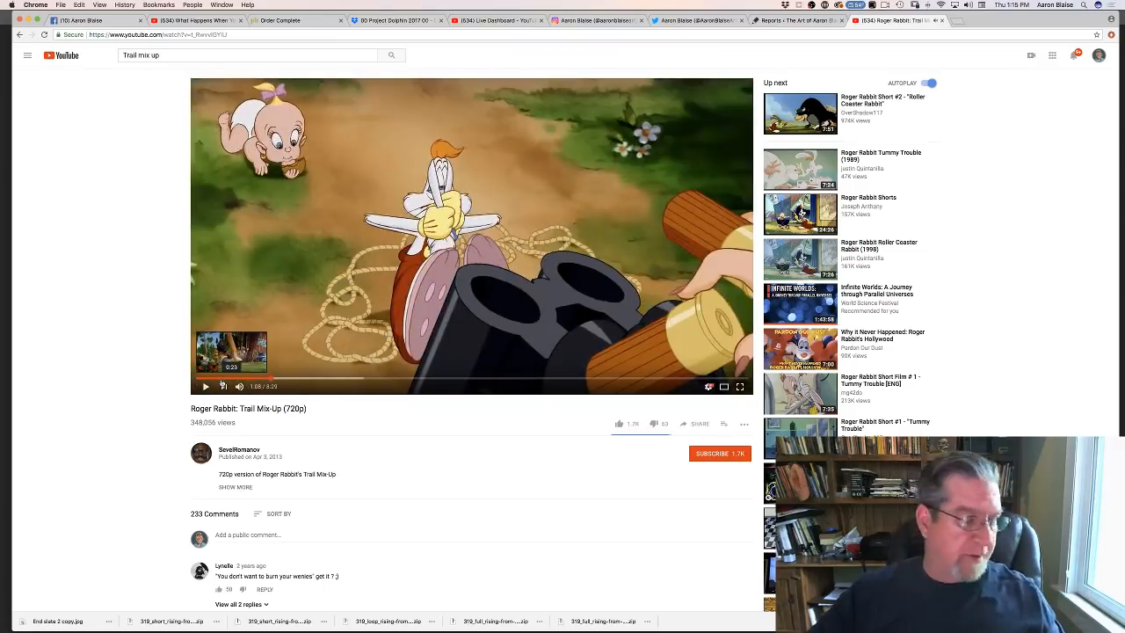
- Switch to Photoshop and continue the dark contour on Layer 2 down the plastic cover's left slope and left edge
mouse_move(255, 623)
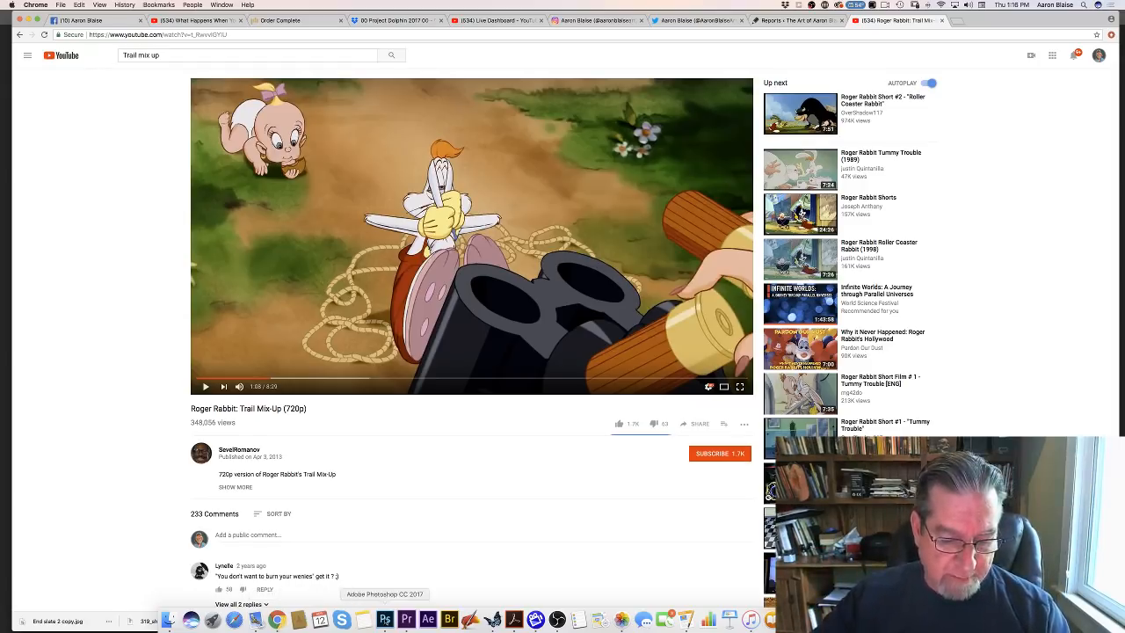
left_click(384, 620)
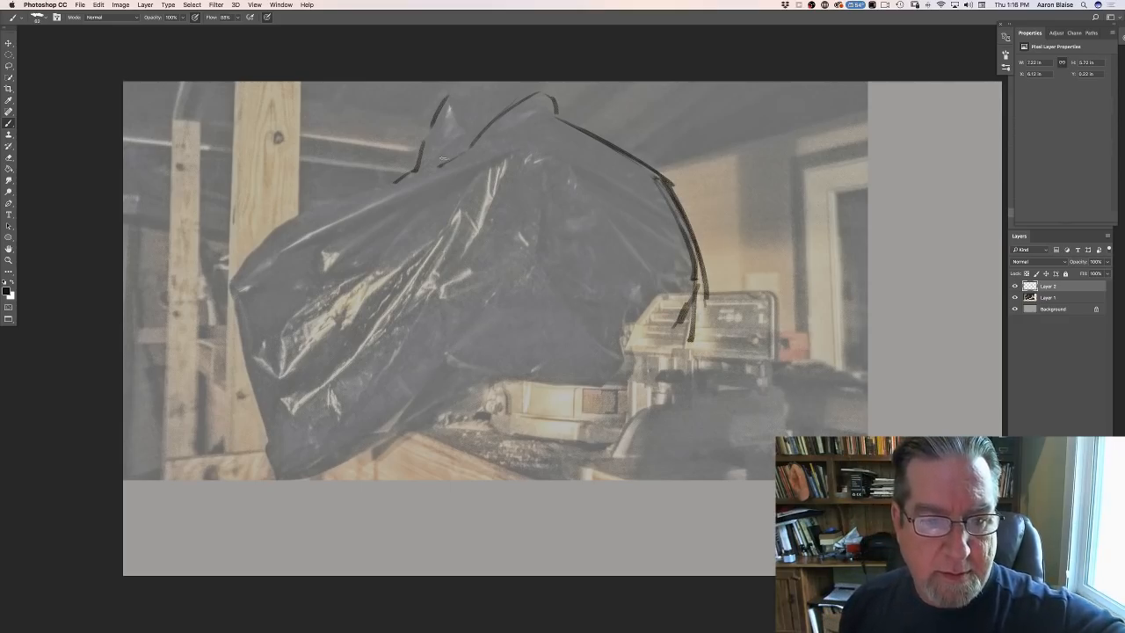
left_click_drag(392, 181, 338, 195)
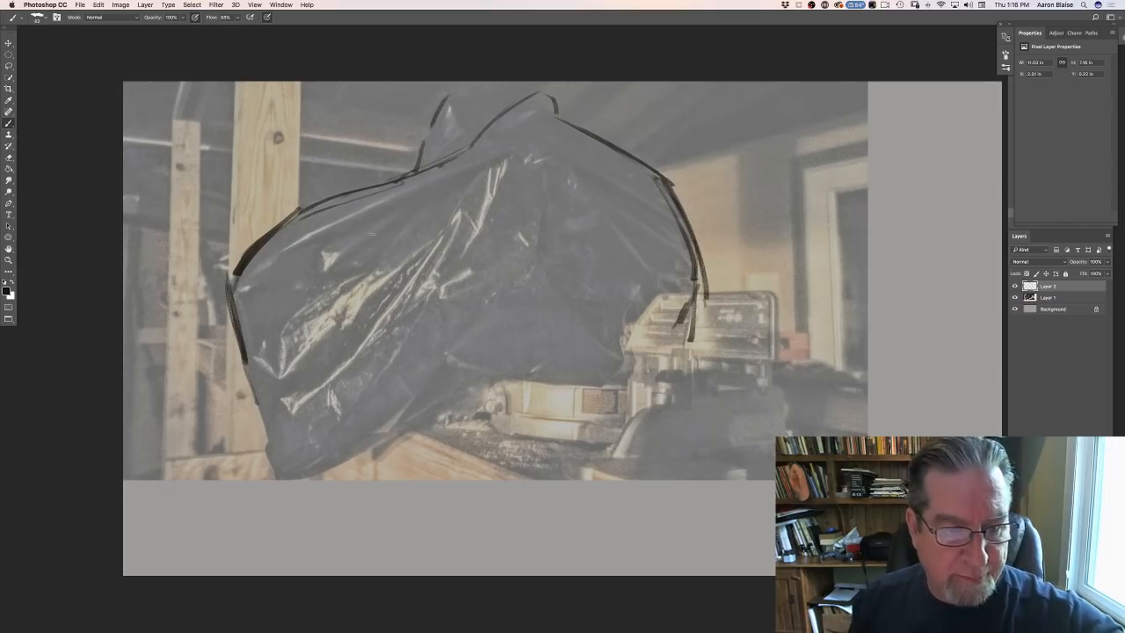
- Sketch a slanted creature eye with a heavy brow line and short wrinkle strokes on the cover's left side
mouse_move(383, 229)
left_mouse_down()
mouse_move(324, 251)
mouse_move(375, 238)
mouse_move(327, 269)
mouse_move(317, 261)
mouse_move(335, 267)
mouse_move(361, 253)
mouse_move(335, 265)
mouse_move(289, 262)
mouse_move(297, 292)
left_mouse_up()
left_click_drag(408, 229, 386, 238)
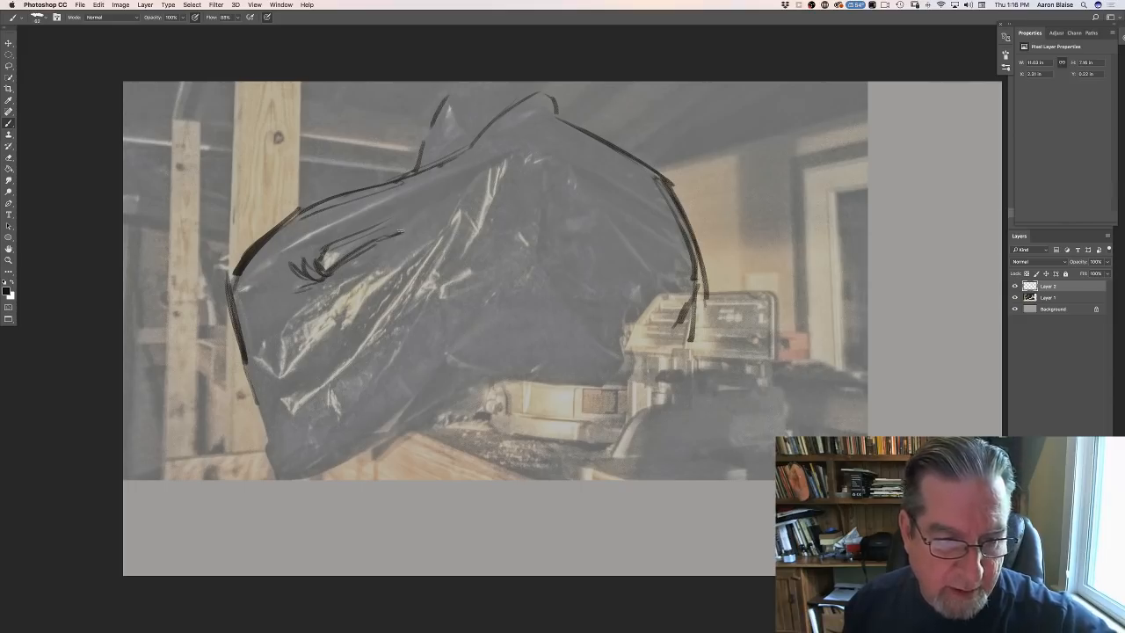
mouse_move(428, 204)
left_mouse_down()
mouse_move(367, 270)
mouse_move(322, 292)
left_mouse_up()
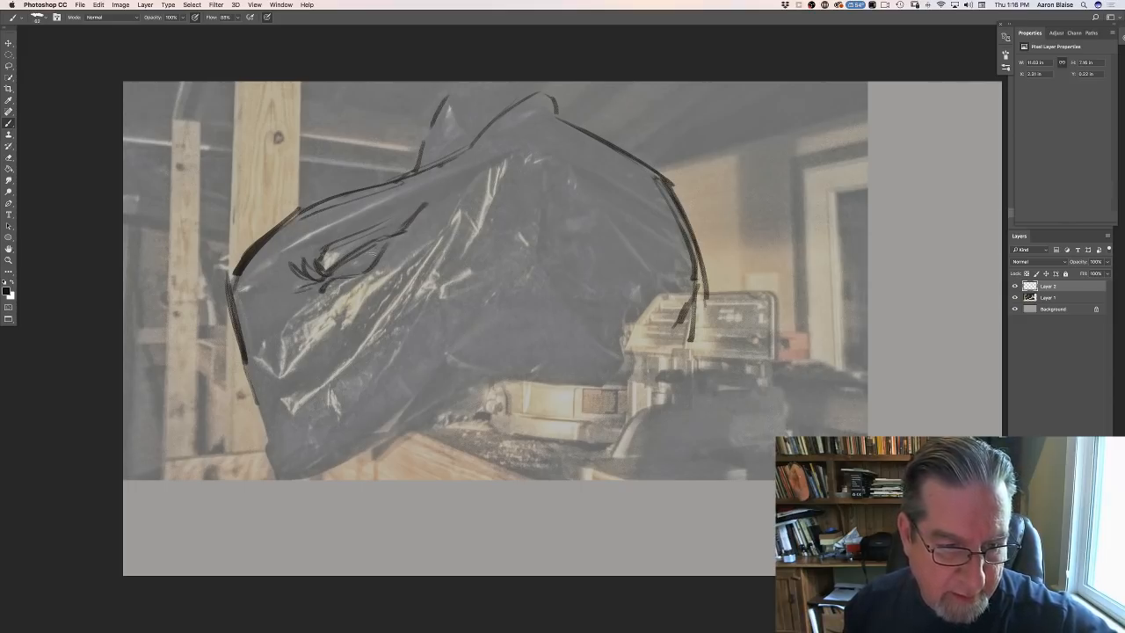
mouse_move(376, 241)
left_mouse_down()
mouse_move(380, 253)
mouse_move(365, 266)
mouse_move(334, 267)
mouse_move(367, 272)
mouse_move(380, 247)
left_mouse_up()
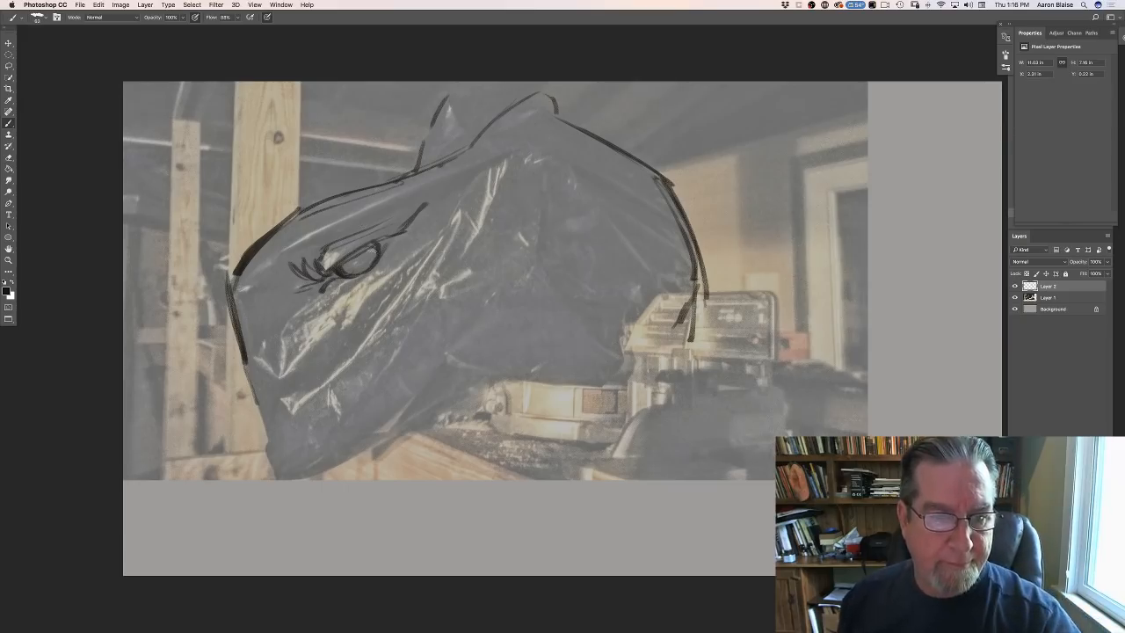
mouse_move(378, 243)
left_mouse_down()
mouse_move(323, 278)
mouse_move(291, 267)
mouse_move(283, 293)
mouse_move(300, 300)
mouse_move(282, 313)
left_mouse_up()
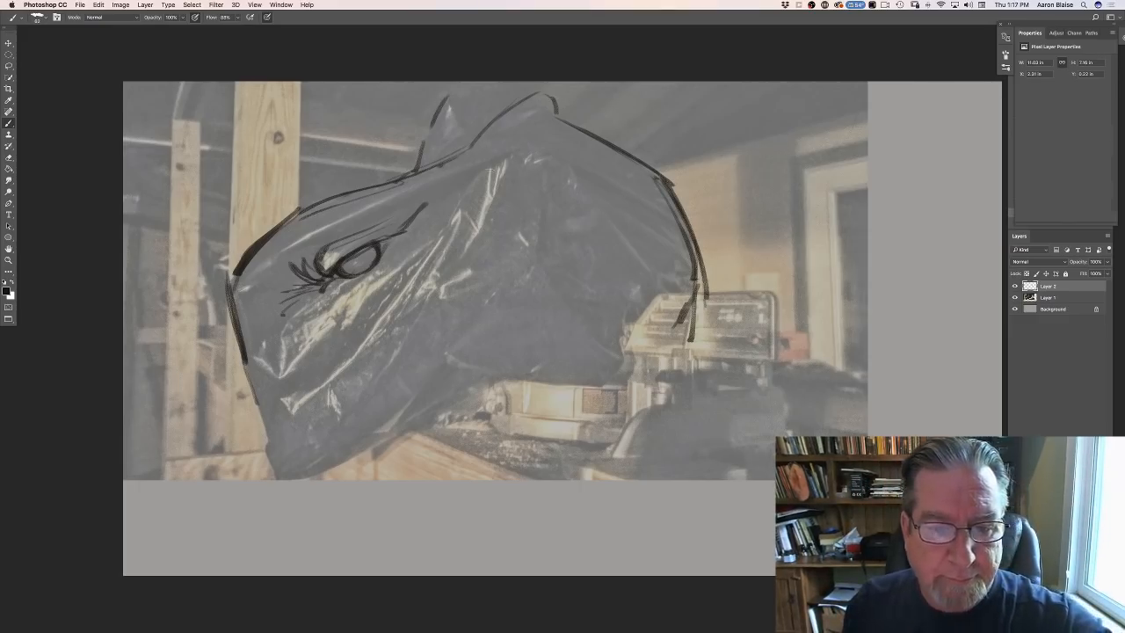
- Draw the long mouth line from the upper cheek to the beak tip, thicken the beak's front edge and add a nostril curve
mouse_move(516, 160)
left_mouse_down()
mouse_move(470, 181)
mouse_move(407, 291)
left_mouse_up()
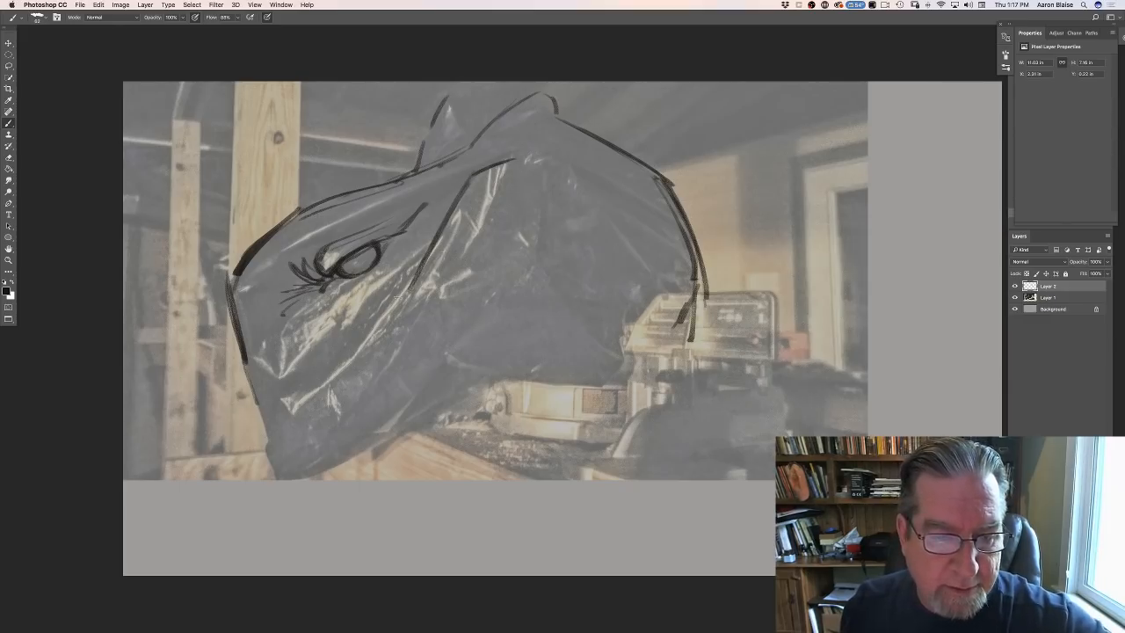
mouse_move(373, 332)
left_mouse_down()
mouse_move(284, 401)
mouse_move(272, 431)
left_mouse_up()
left_click_drag(246, 363, 264, 418)
left_click_drag(241, 344, 273, 432)
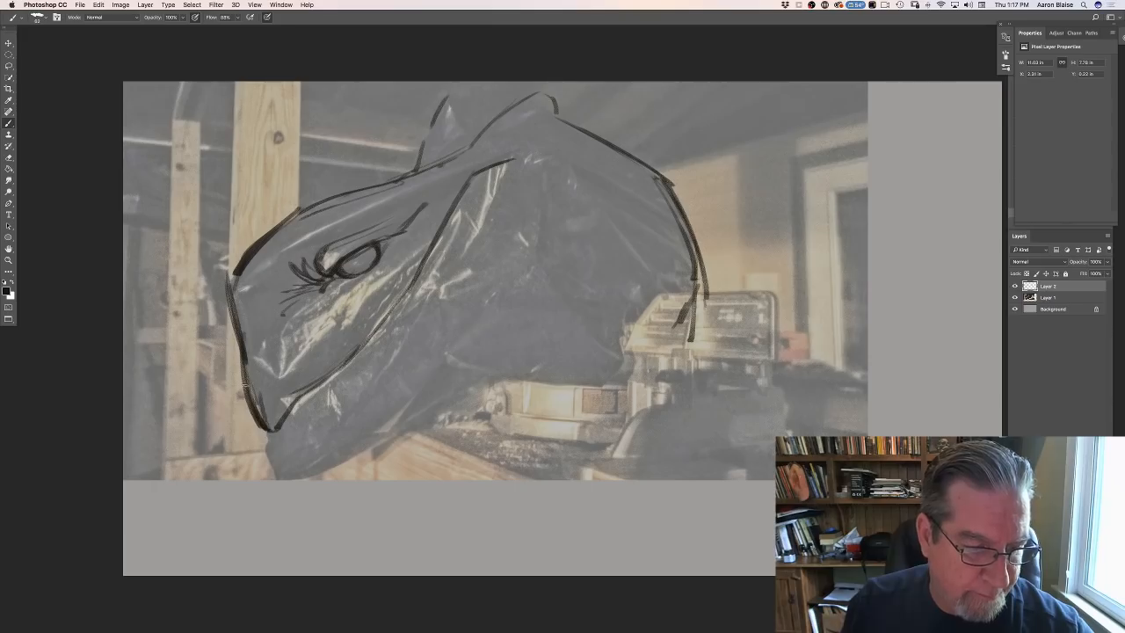
left_click_drag(244, 378, 267, 425)
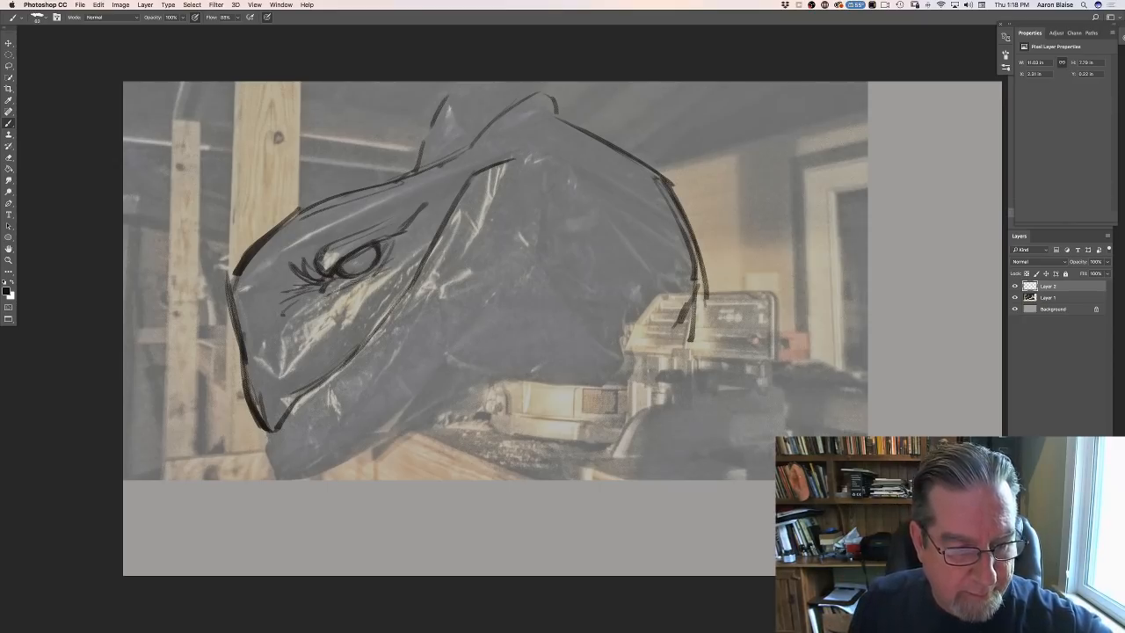
mouse_move(279, 376)
left_mouse_down()
mouse_move(252, 314)
mouse_move(246, 345)
left_mouse_up()
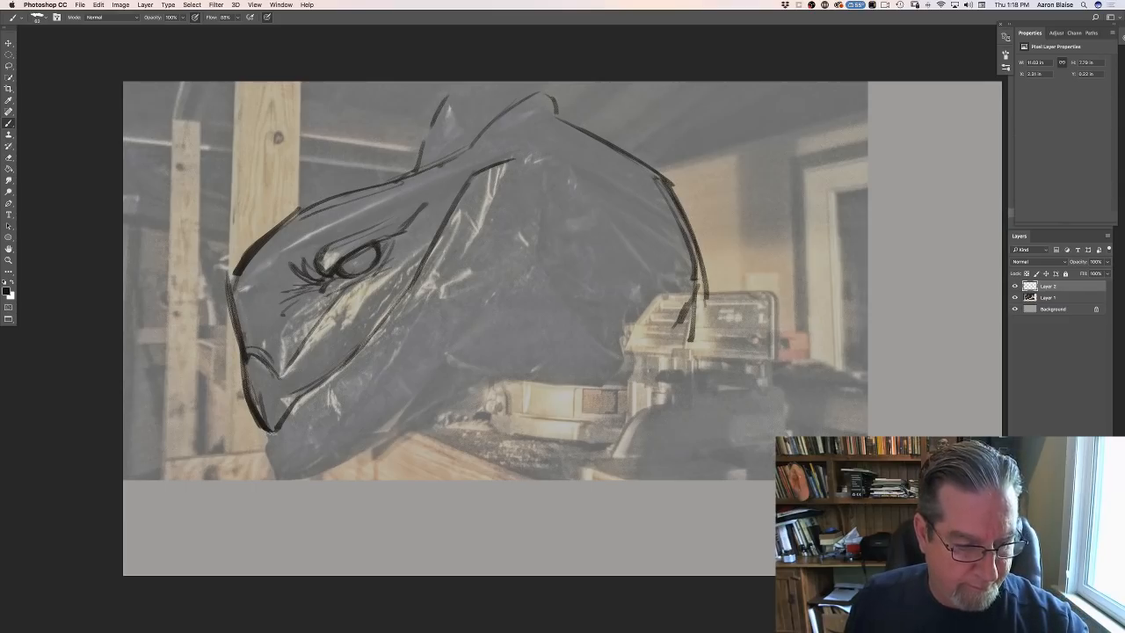
- Sketch the front of the lower jaw beneath the beak tip, following the cover's lower-left corner
mouse_move(275, 432)
left_mouse_down()
mouse_move(267, 446)
mouse_move(270, 438)
mouse_move(286, 494)
mouse_move(362, 446)
left_mouse_up()
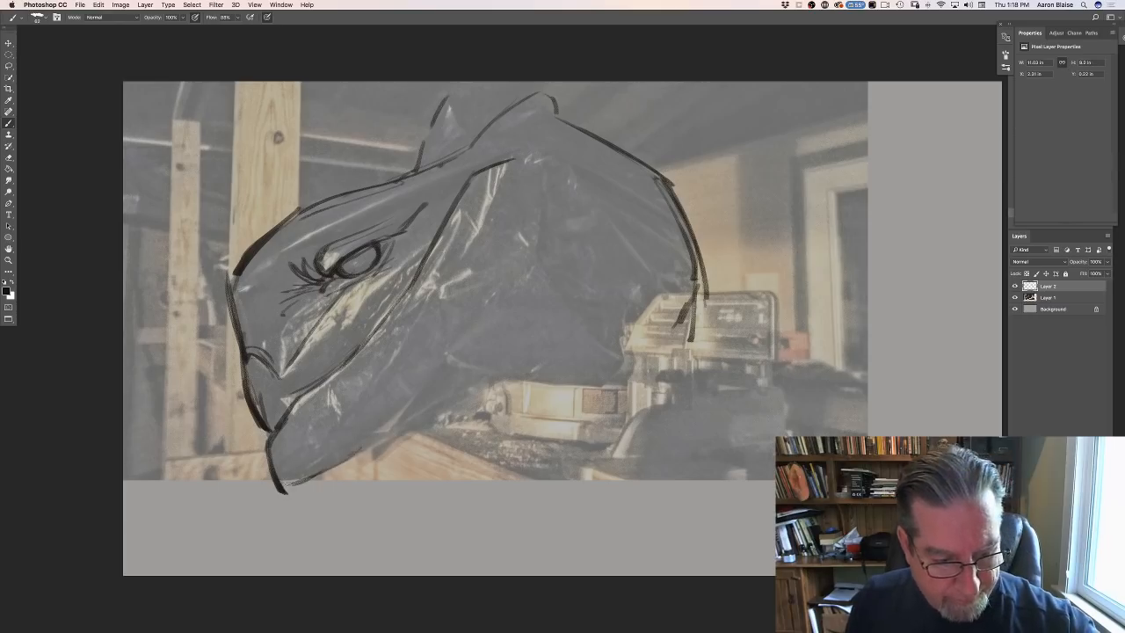
mouse_move(283, 488)
left_mouse_down()
mouse_move(350, 457)
mouse_move(338, 463)
left_mouse_up()
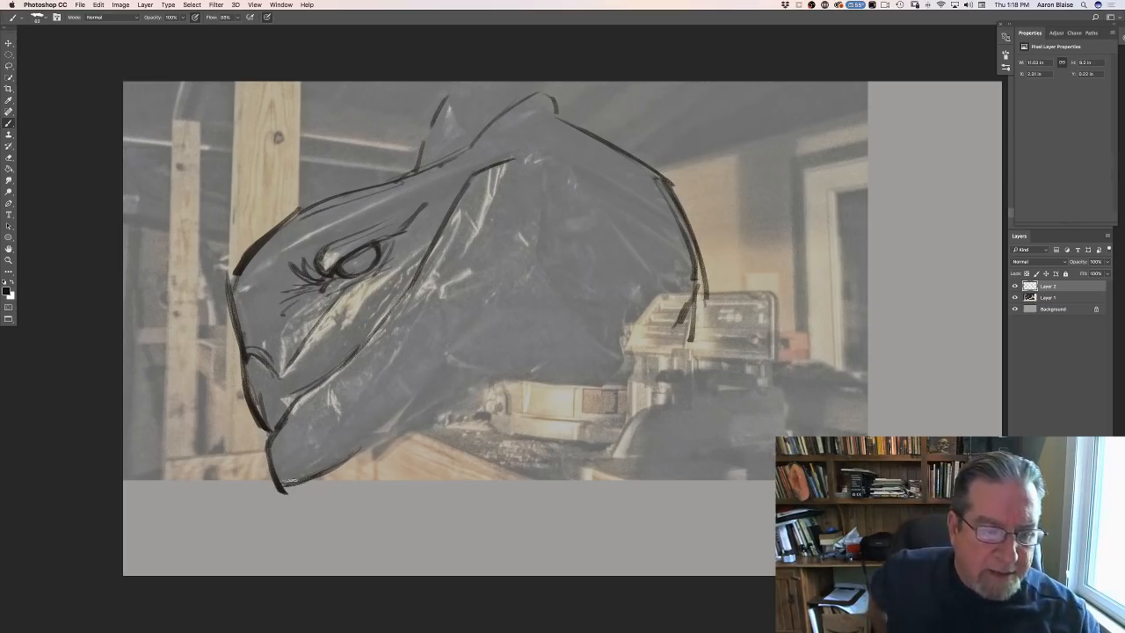
mouse_move(270, 431)
left_mouse_down()
mouse_move(262, 458)
mouse_move(261, 445)
left_mouse_up()
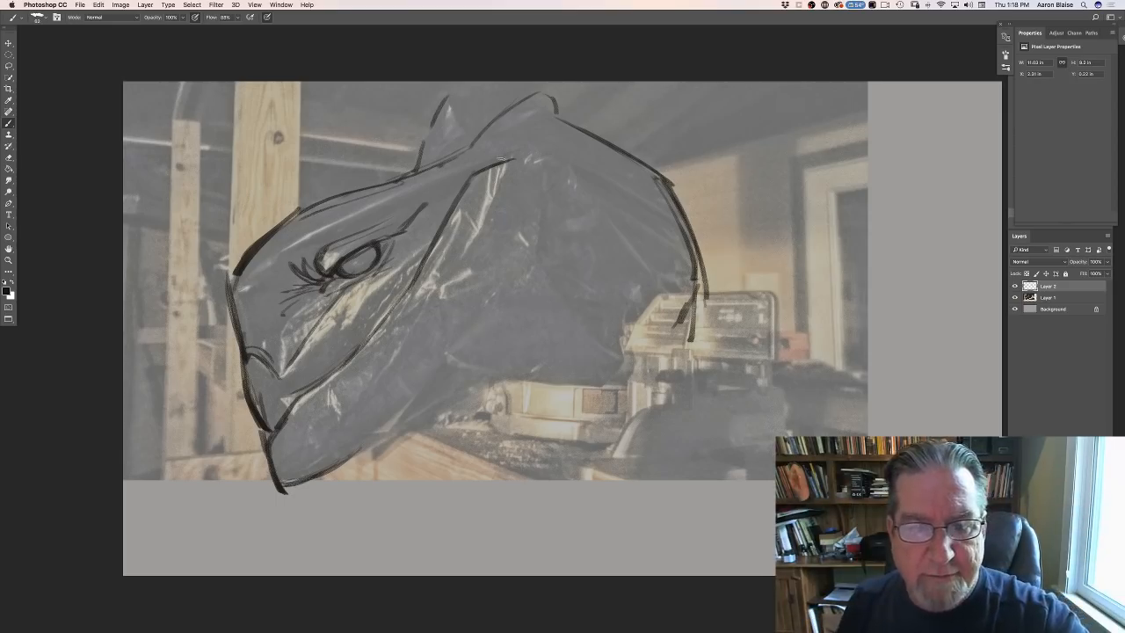
- Outline the back and underside of the jaw along the cover's folds and add diagonal cheek lines inside it
mouse_move(503, 159)
left_mouse_down()
mouse_move(545, 165)
mouse_move(540, 255)
mouse_move(621, 374)
left_mouse_up()
mouse_move(597, 333)
left_mouse_down()
mouse_move(607, 373)
mouse_move(621, 375)
mouse_move(568, 397)
left_mouse_up()
mouse_move(594, 391)
left_mouse_down()
mouse_move(486, 383)
mouse_move(388, 434)
left_mouse_up()
mouse_move(530, 266)
left_mouse_down()
mouse_move(493, 290)
mouse_move(412, 414)
left_mouse_up()
mouse_move(456, 326)
left_mouse_down()
mouse_move(376, 441)
mouse_move(318, 470)
left_mouse_up()
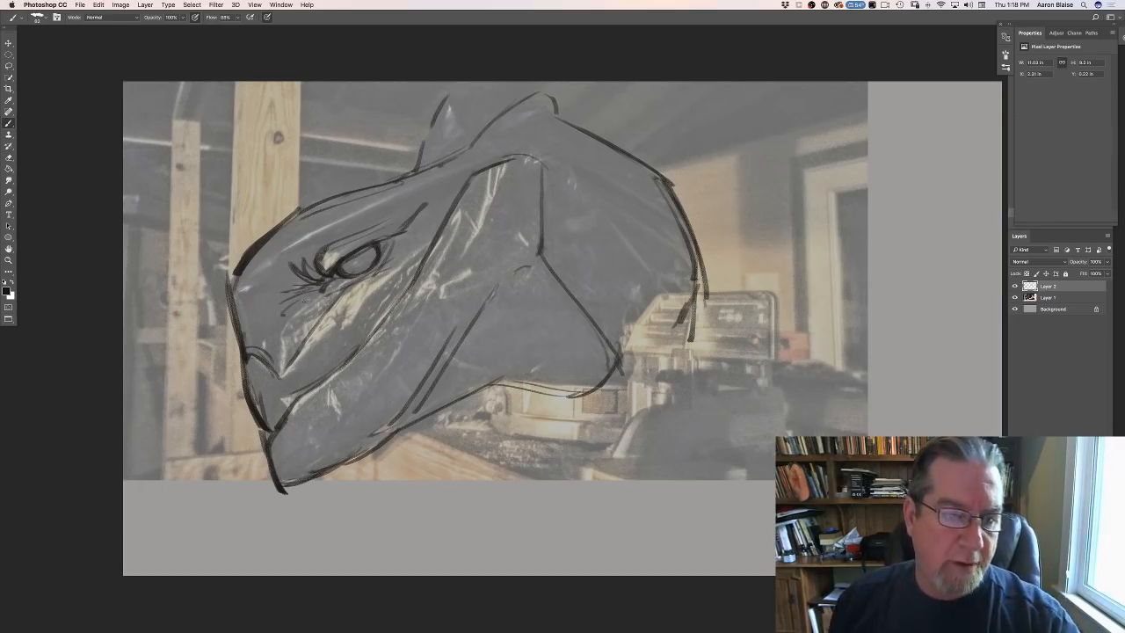
- Add a crease below the eye, a neck fold behind the jaw and throat contours under the lower jaw
left_click_drag(318, 298, 290, 322)
left_click_drag(668, 236, 629, 350)
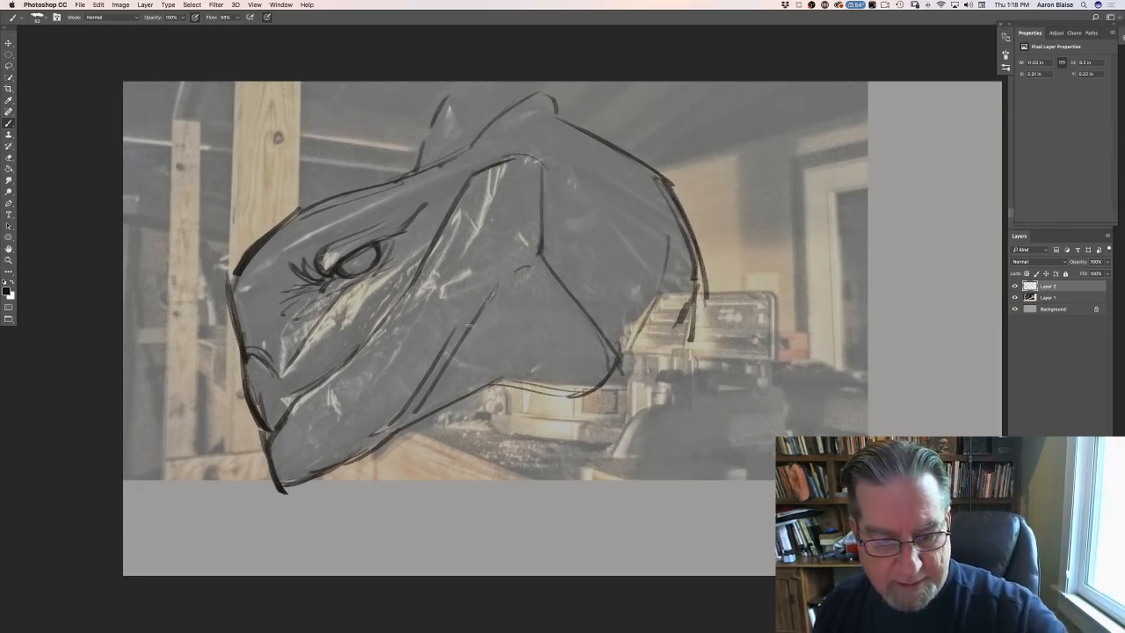
mouse_move(439, 443)
left_mouse_down()
mouse_move(366, 457)
mouse_move(444, 441)
mouse_move(580, 466)
left_mouse_up()
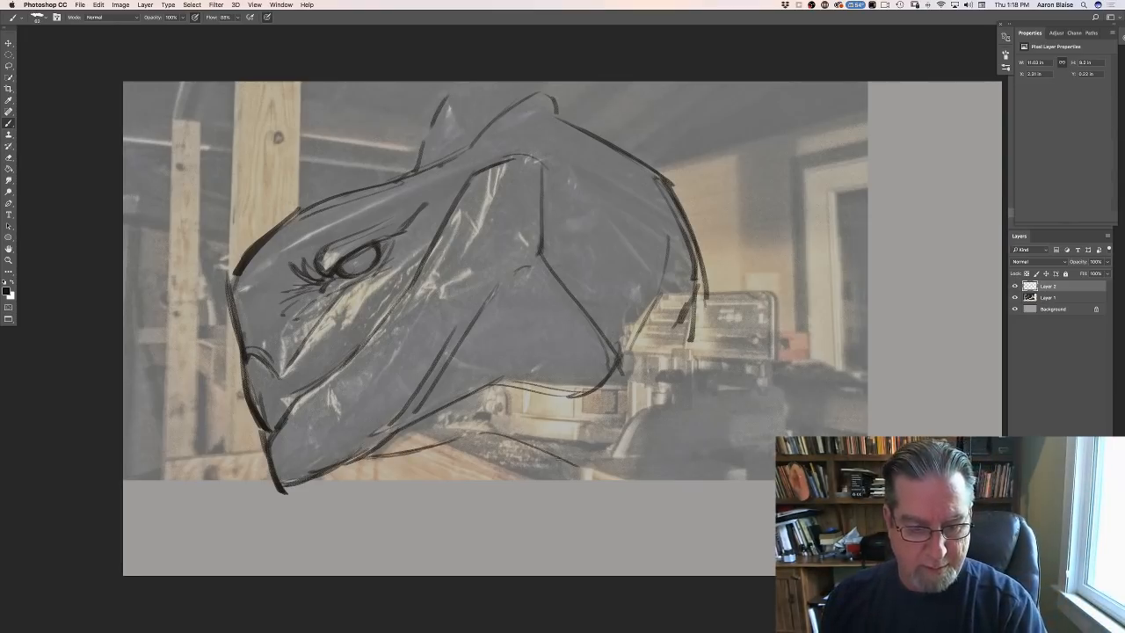
mouse_move(435, 442)
left_mouse_down()
mouse_move(496, 454)
mouse_move(380, 460)
left_mouse_up()
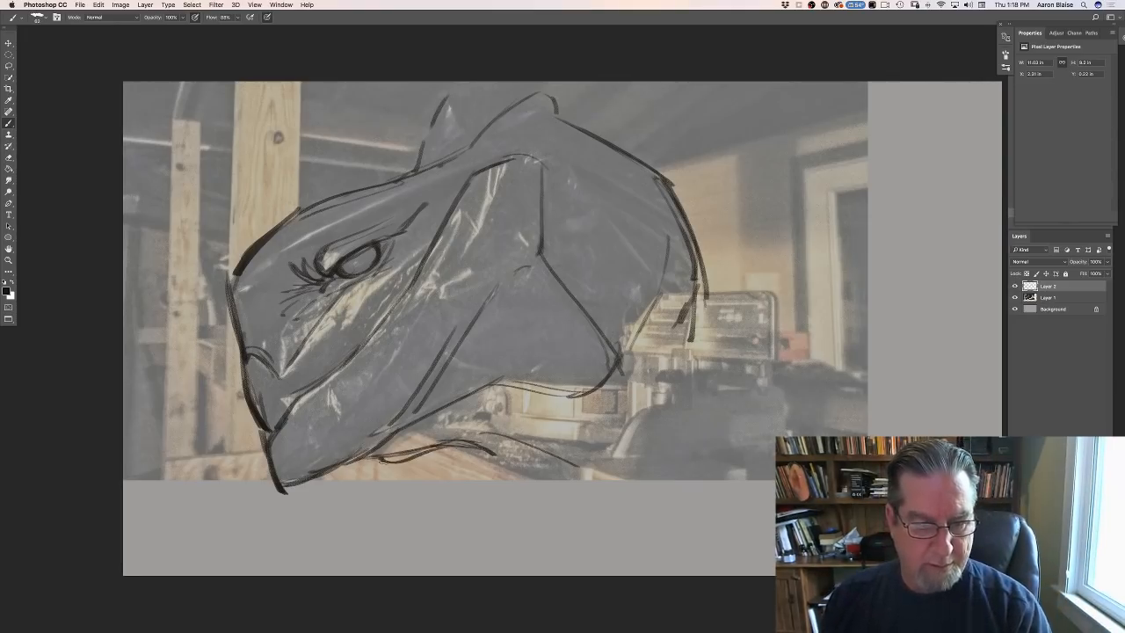
- Hide the reference photo on Layer 1 and extend the back of the creature's neck with long downward-curving strokes
left_click(1015, 309)
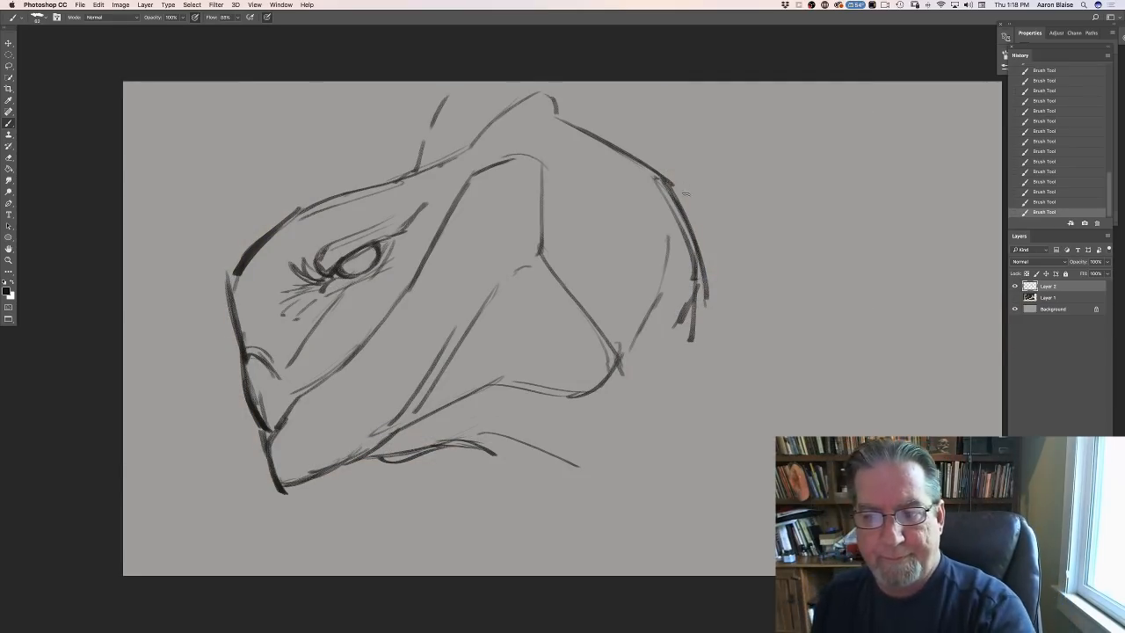
mouse_move(678, 184)
left_mouse_down()
mouse_move(714, 309)
mouse_move(703, 359)
mouse_move(772, 240)
mouse_move(789, 315)
left_mouse_up()
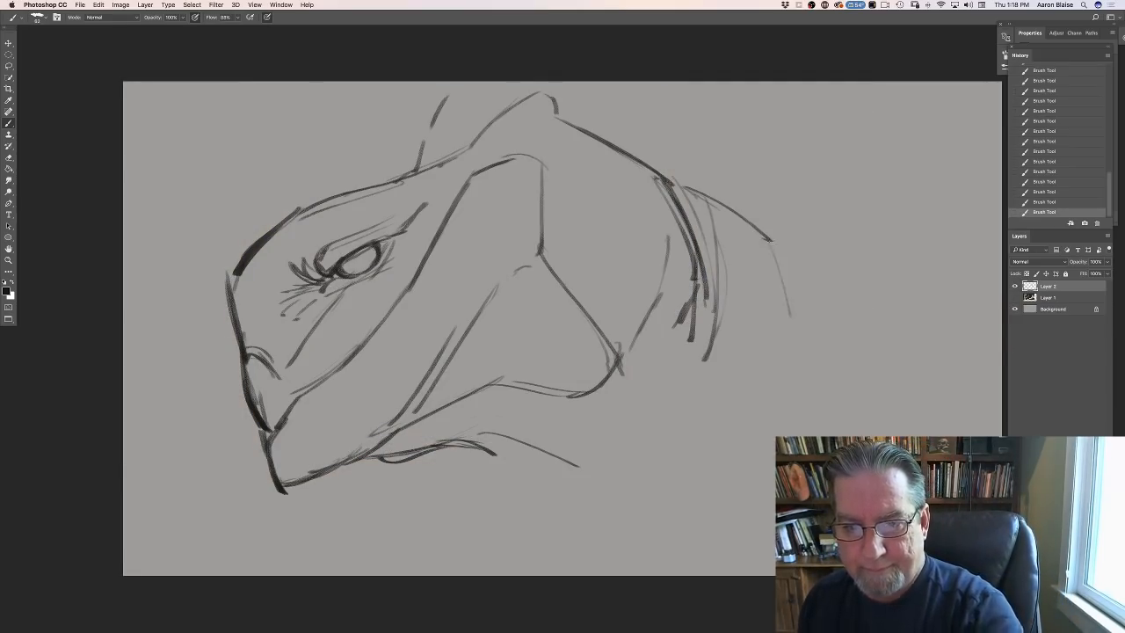
left_click_drag(767, 231, 800, 356)
left_click_drag(655, 168, 775, 257)
mouse_move(624, 149)
left_mouse_down()
mouse_move(692, 185)
mouse_move(757, 251)
mouse_move(796, 338)
left_mouse_up()
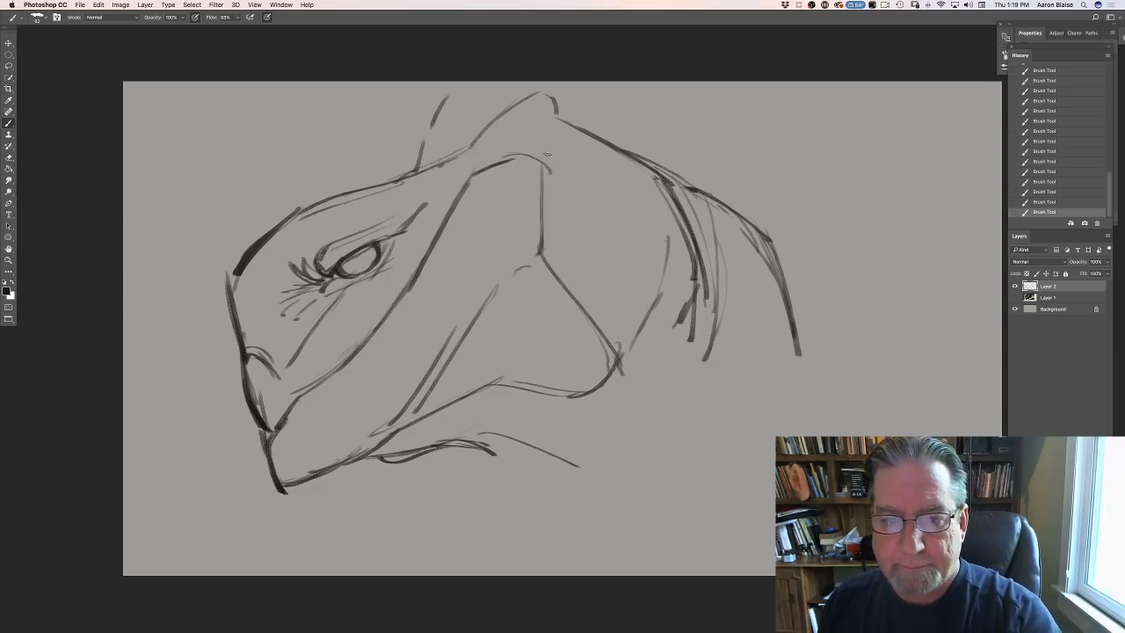
- Sketch curved overlapping strokes behind the cheek to form the inner edge of the neck
left_click_drag(545, 155, 659, 202)
left_click_drag(565, 155, 662, 208)
left_click_drag(611, 169, 665, 242)
left_click_drag(620, 173, 664, 240)
left_click_drag(580, 145, 640, 174)
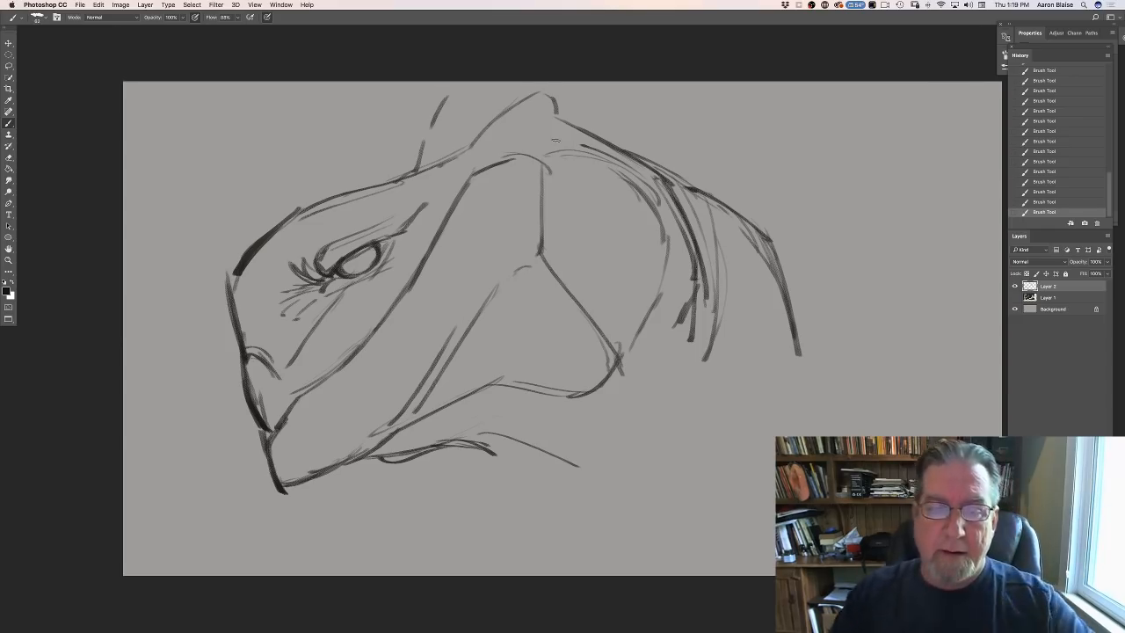
- Complete the far horn, thicken the forehead and snout contour, and add wrinkles between the eye and nostril
mouse_move(440, 102)
left_mouse_down()
mouse_move(476, 115)
mouse_move(412, 176)
mouse_move(318, 199)
mouse_move(279, 229)
mouse_move(252, 269)
mouse_move(239, 342)
left_mouse_up()
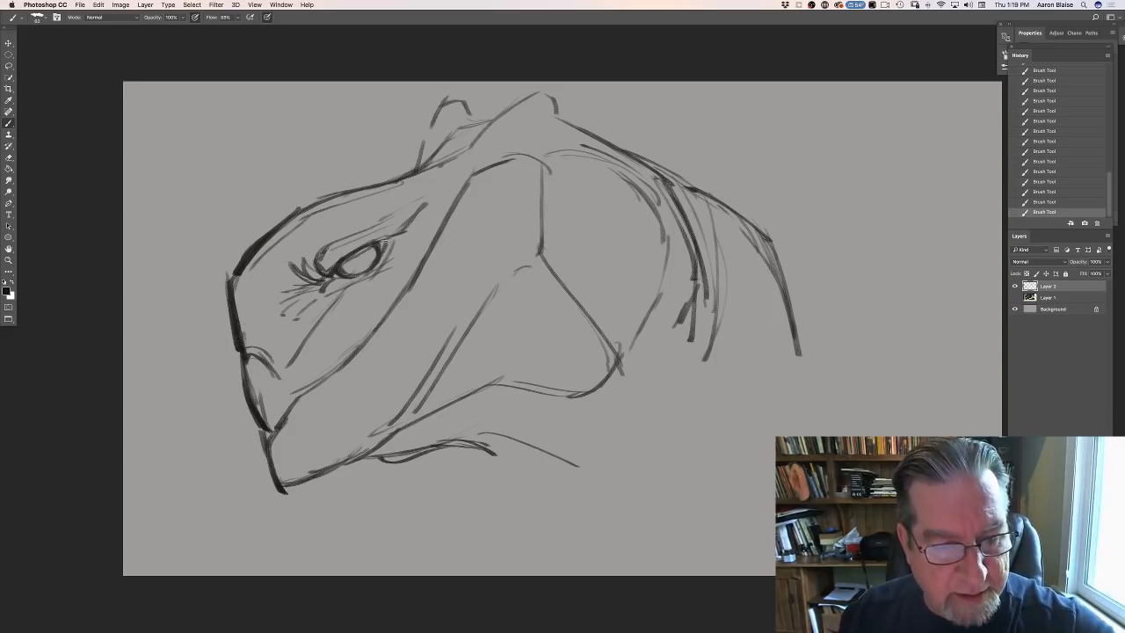
mouse_move(325, 280)
left_mouse_down()
mouse_move(293, 307)
mouse_move(283, 355)
left_mouse_up()
left_click_drag(288, 307, 280, 377)
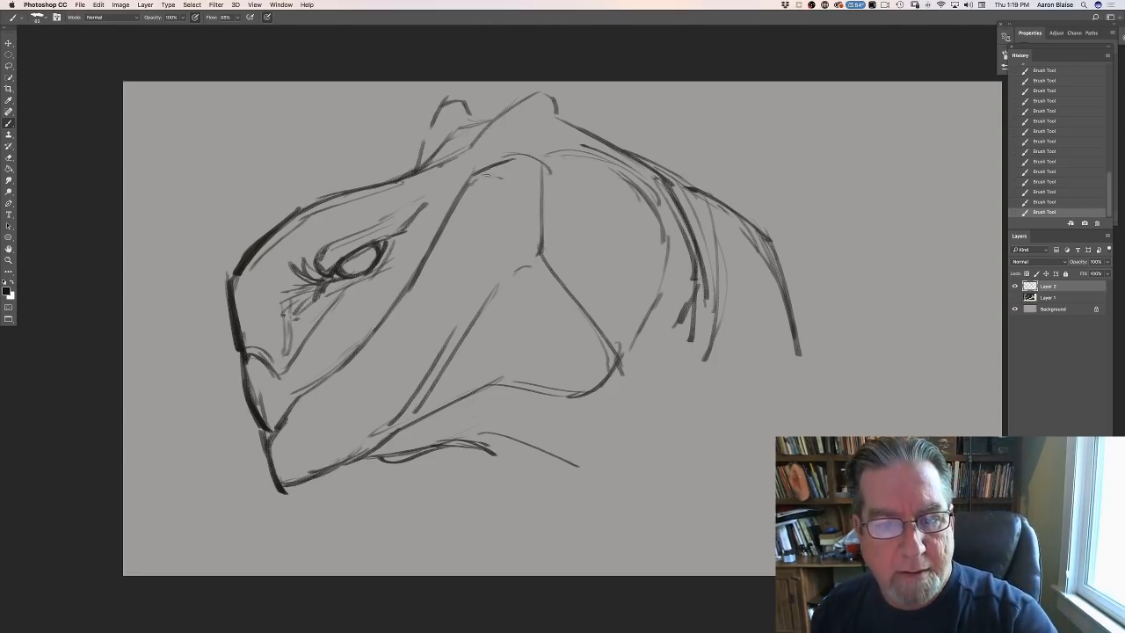
- Darken the top and rear outline of the cheek down toward the jaw corner
mouse_move(474, 180)
left_mouse_down()
mouse_move(538, 165)
mouse_move(544, 174)
left_mouse_up()
left_click_drag(545, 174, 538, 236)
left_click_drag(546, 195, 541, 251)
left_click_drag(541, 254, 588, 327)
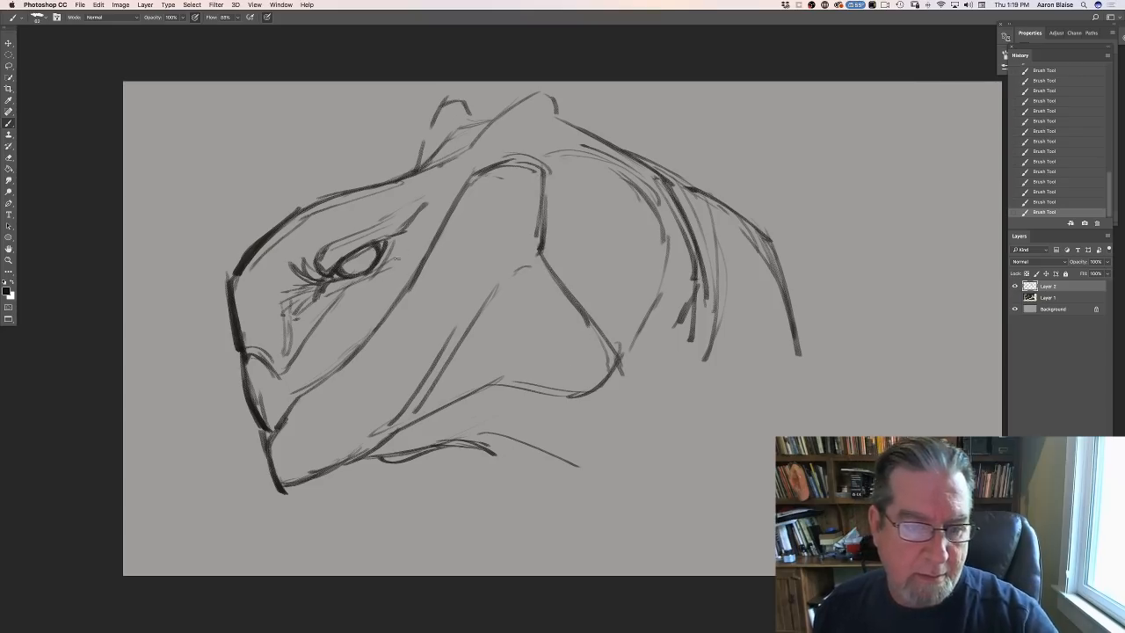
- Add wrinkle strokes around the eye and brow and reinforce the front edge of the beak and lower jaw
mouse_move(395, 242)
left_mouse_down()
mouse_move(424, 249)
mouse_move(447, 202)
left_mouse_up()
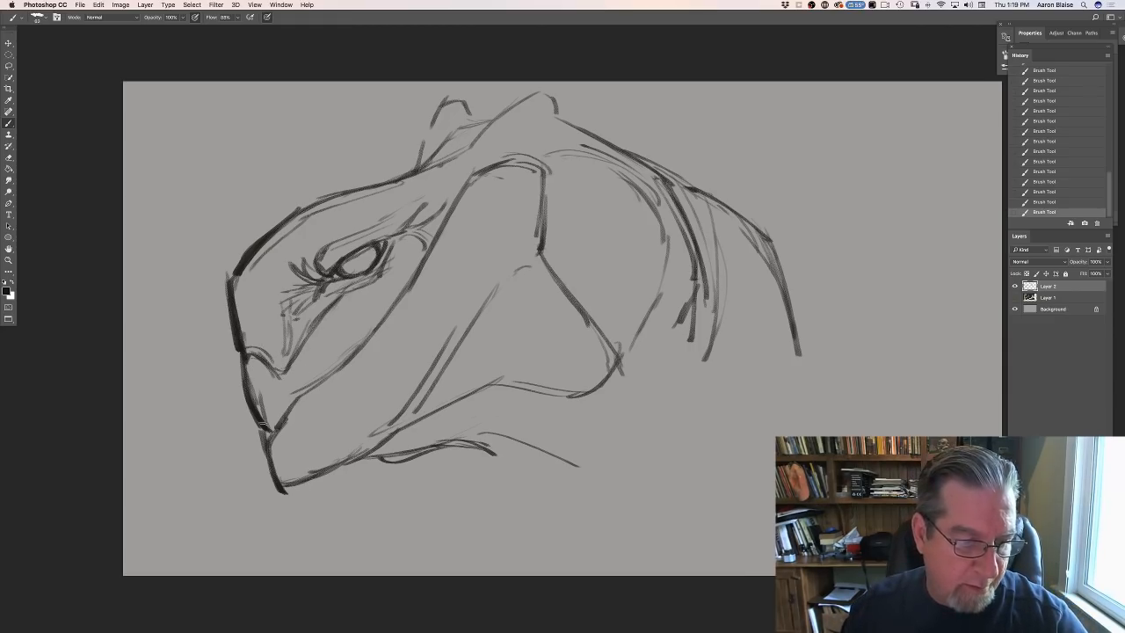
left_click_drag(246, 406, 278, 483)
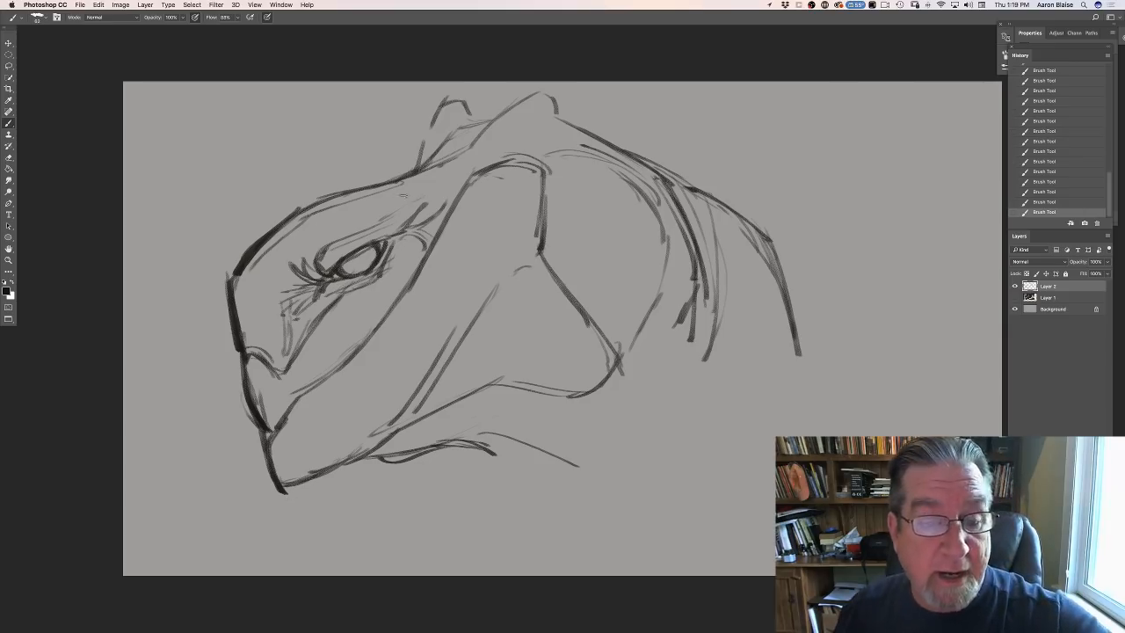
mouse_move(404, 192)
left_mouse_down()
mouse_move(361, 200)
mouse_move(314, 230)
mouse_move(280, 283)
left_mouse_up()
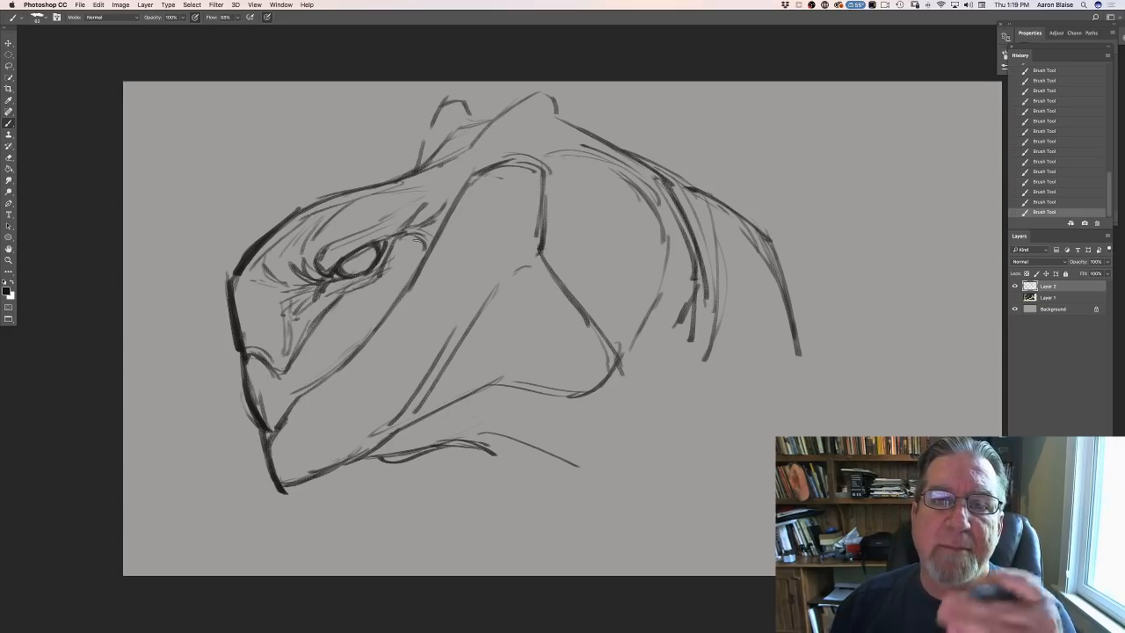
mouse_move(446, 182)
left_mouse_down()
mouse_move(416, 223)
mouse_move(384, 238)
left_mouse_up()
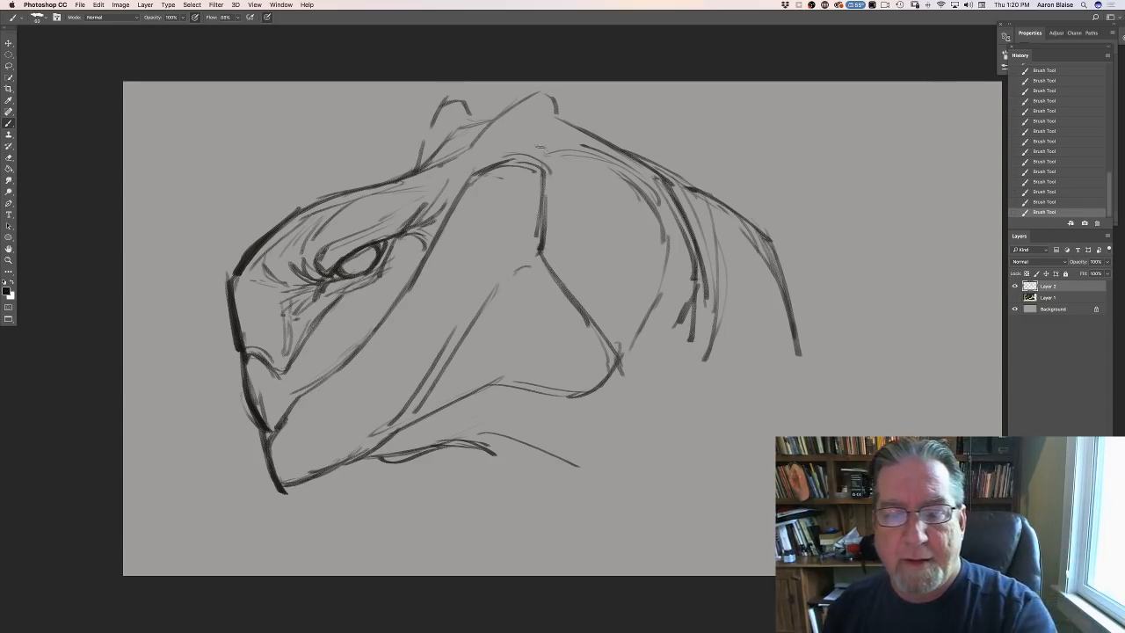
- Sweep curved strokes from behind the cheek down around the jaw to the throat, shaping the neck folds
left_click_drag(535, 144, 658, 204)
mouse_move(592, 153)
left_mouse_down()
mouse_move(665, 214)
mouse_move(677, 297)
left_mouse_up()
mouse_move(657, 192)
left_mouse_down()
mouse_move(674, 331)
mouse_move(606, 420)
left_mouse_up()
mouse_move(678, 330)
left_mouse_down()
mouse_move(593, 425)
mouse_move(517, 437)
left_mouse_up()
left_click_drag(649, 408, 553, 450)
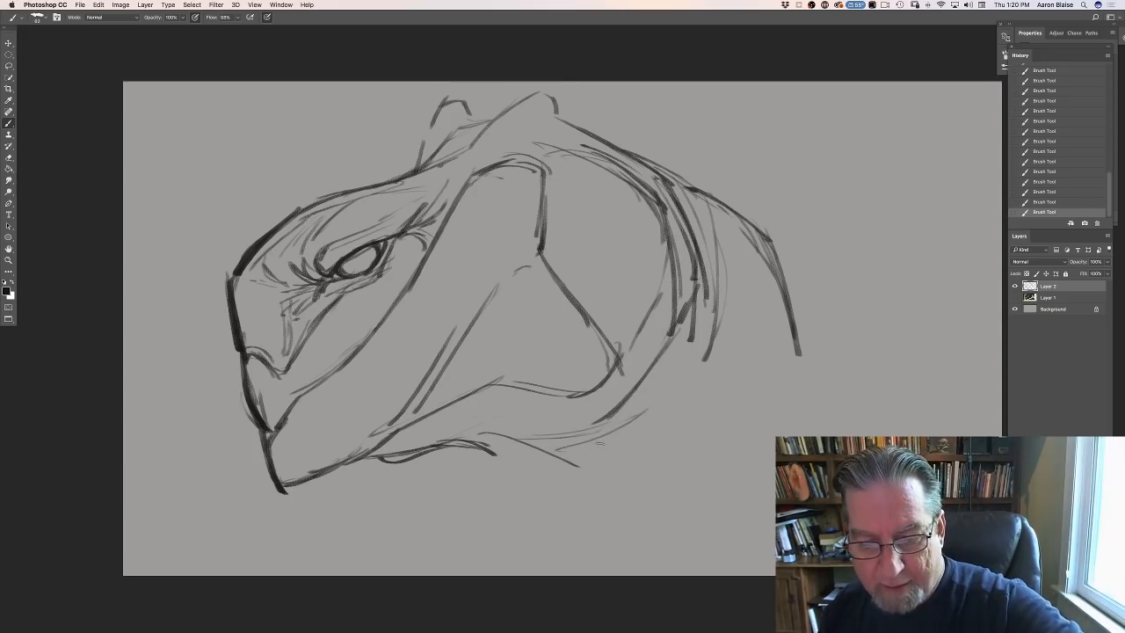
left_click_drag(683, 355, 621, 439)
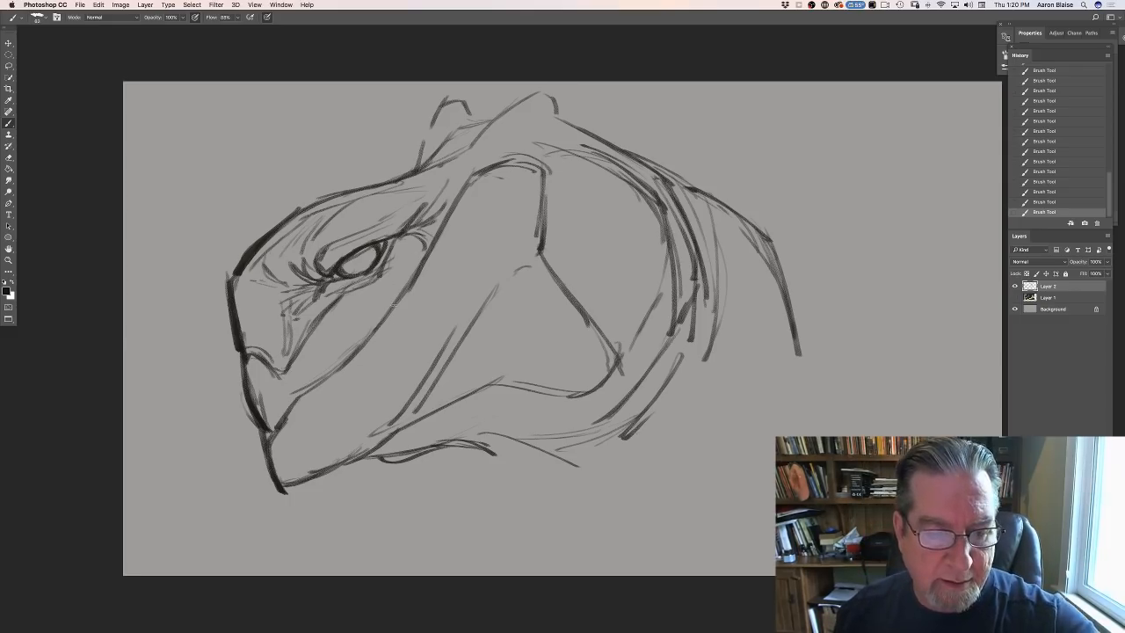
- Darken the upper mouth line and add small crease strokes at the muzzle below the eye
left_click_drag(423, 262, 299, 400)
mouse_move(339, 366)
left_mouse_down()
mouse_move(292, 398)
mouse_move(295, 390)
left_mouse_up()
mouse_move(333, 324)
left_mouse_down()
mouse_move(314, 350)
mouse_move(328, 365)
left_mouse_up()
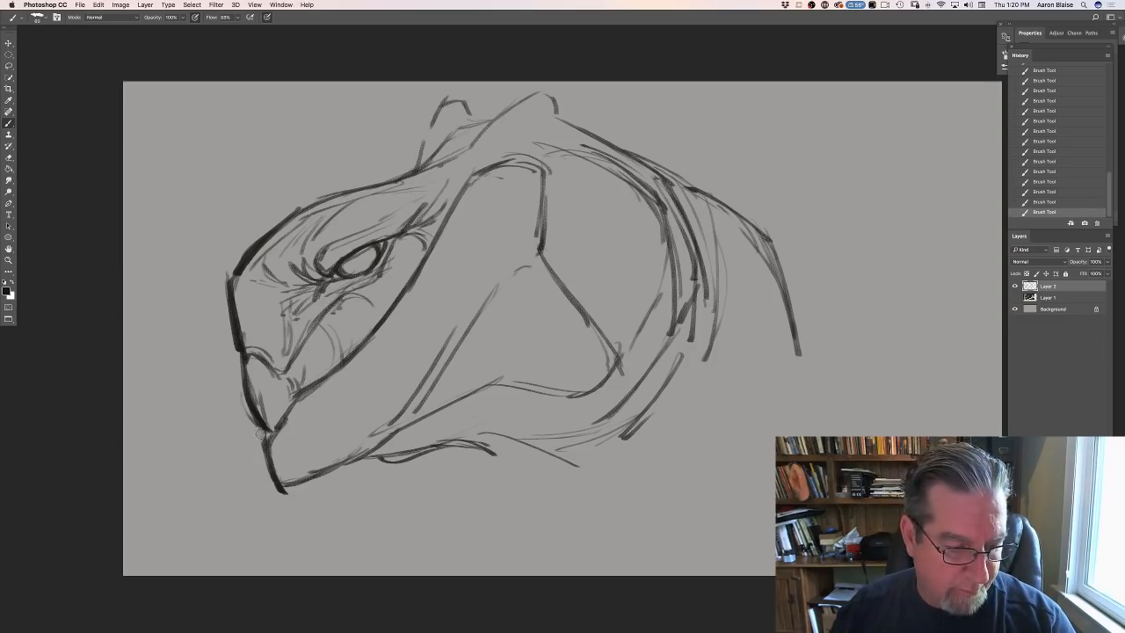
- Erase the protruding tip of the lower beak, redraw its front edge, and extend the throat line rearward
mouse_move(260, 434)
left_mouse_down()
mouse_move(260, 456)
mouse_move(242, 402)
left_mouse_up()
left_click_drag(293, 500, 262, 486)
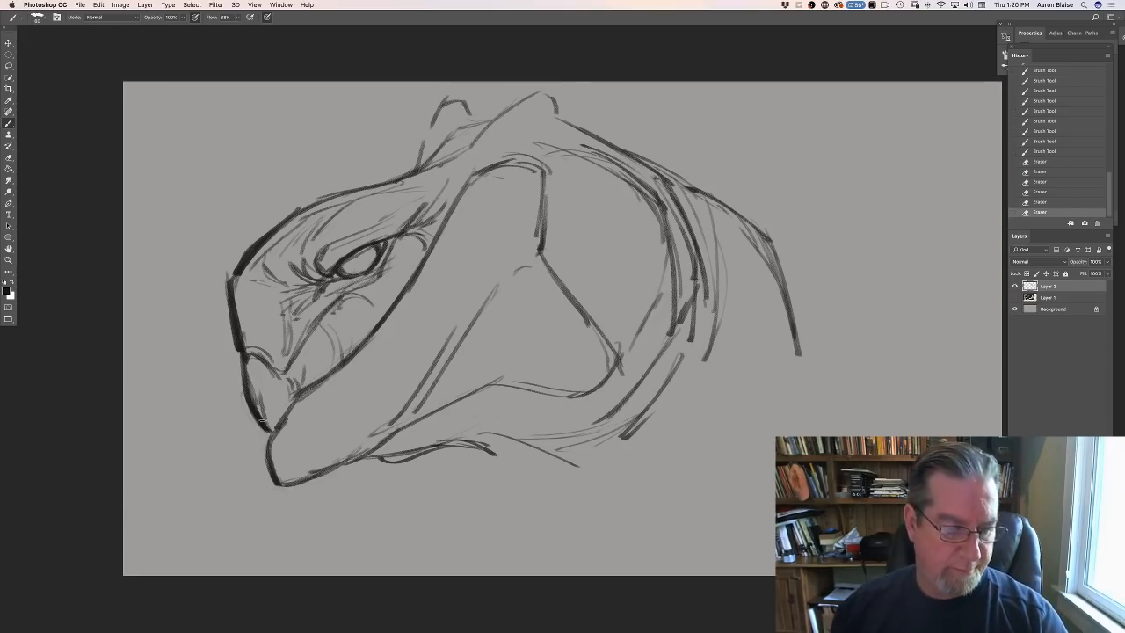
left_click_drag(263, 420, 271, 430)
left_click_drag(275, 432, 266, 448)
left_click_drag(273, 432, 264, 450)
left_click_drag(272, 432, 263, 455)
mouse_move(264, 450)
left_mouse_down()
mouse_move(360, 466)
mouse_move(447, 446)
mouse_move(383, 463)
mouse_move(522, 467)
left_mouse_up()
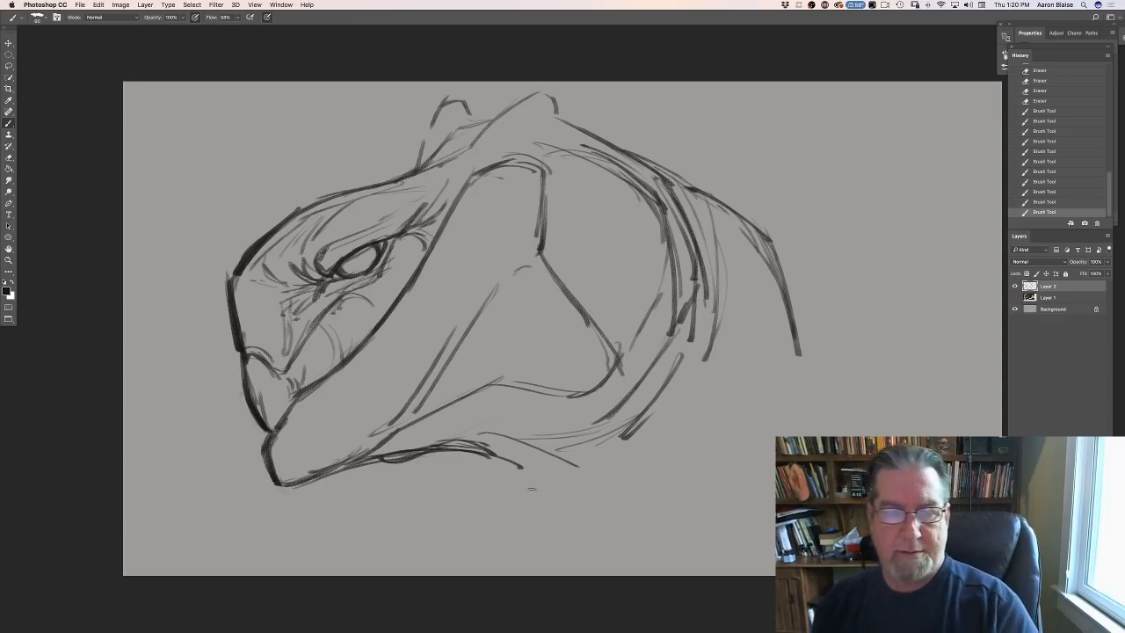
- Add light contour strokes along the cheek's rear edge, at the jaw corner and inside the rear curve of the head
left_click_drag(550, 195, 555, 255)
left_click_drag(599, 314, 642, 360)
mouse_move(587, 180)
left_mouse_down()
mouse_move(662, 262)
mouse_move(650, 334)
left_mouse_up()
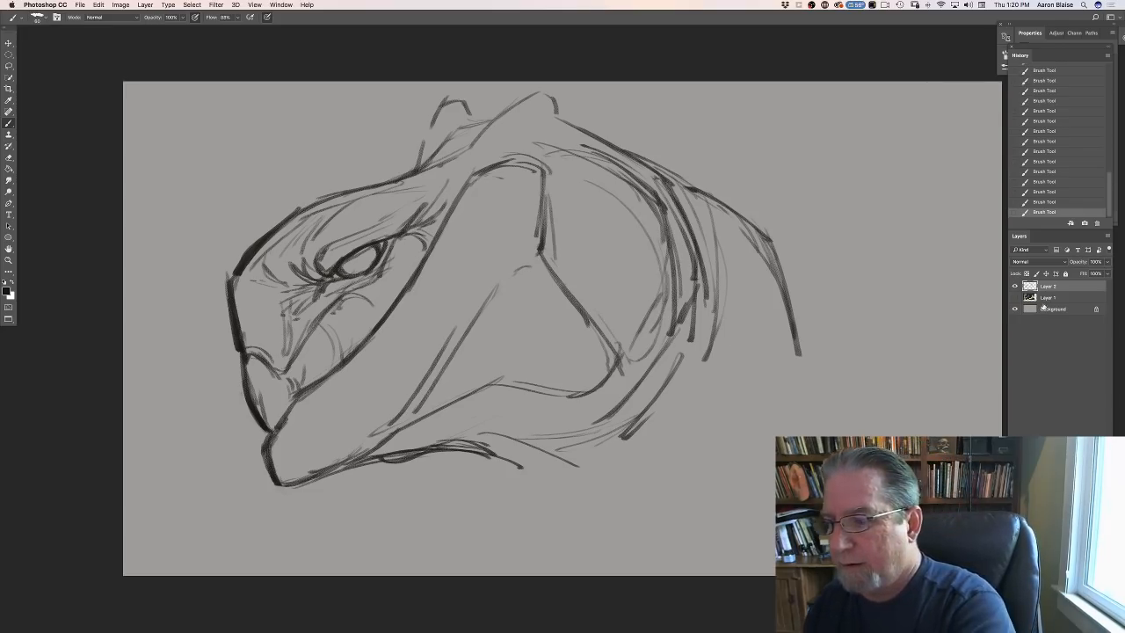
- Free-transform Layer 1 and Layer 2 together, scaling to about 72 percent and rotating about 5 degrees counterclockwise
left_click(97, 5)
left_click(120, 191)
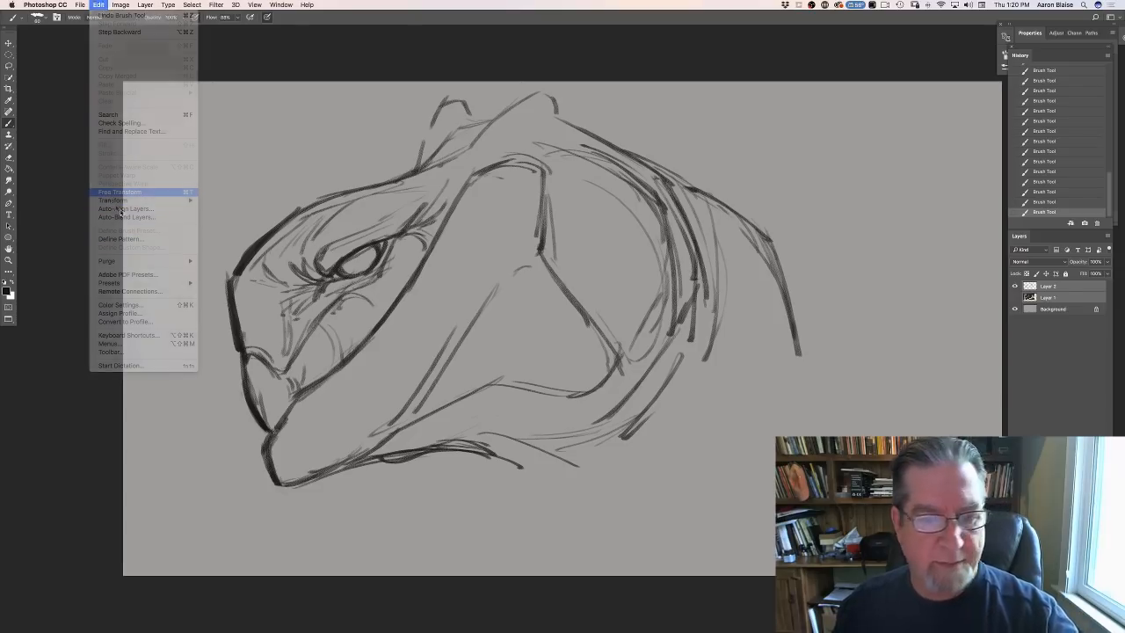
mouse_move(868, 493)
left_mouse_down()
mouse_move(763, 406)
mouse_move(641, 336)
mouse_move(637, 360)
left_mouse_up()
mouse_move(152, 405)
left_mouse_down()
mouse_move(163, 394)
mouse_move(172, 405)
mouse_move(161, 418)
left_mouse_up()
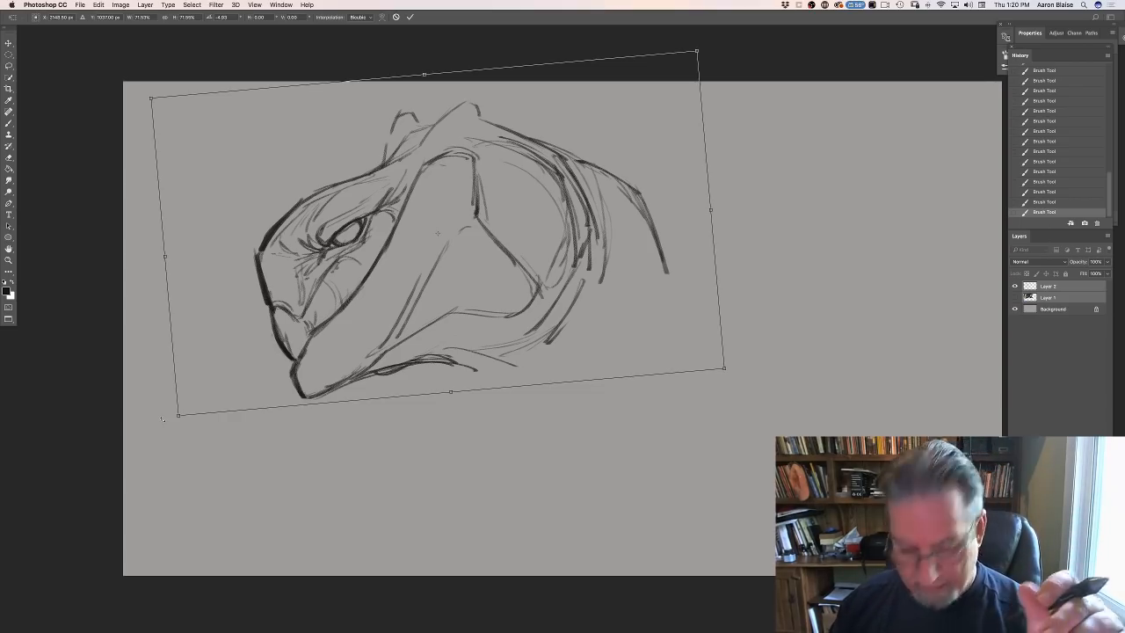
key("Return")
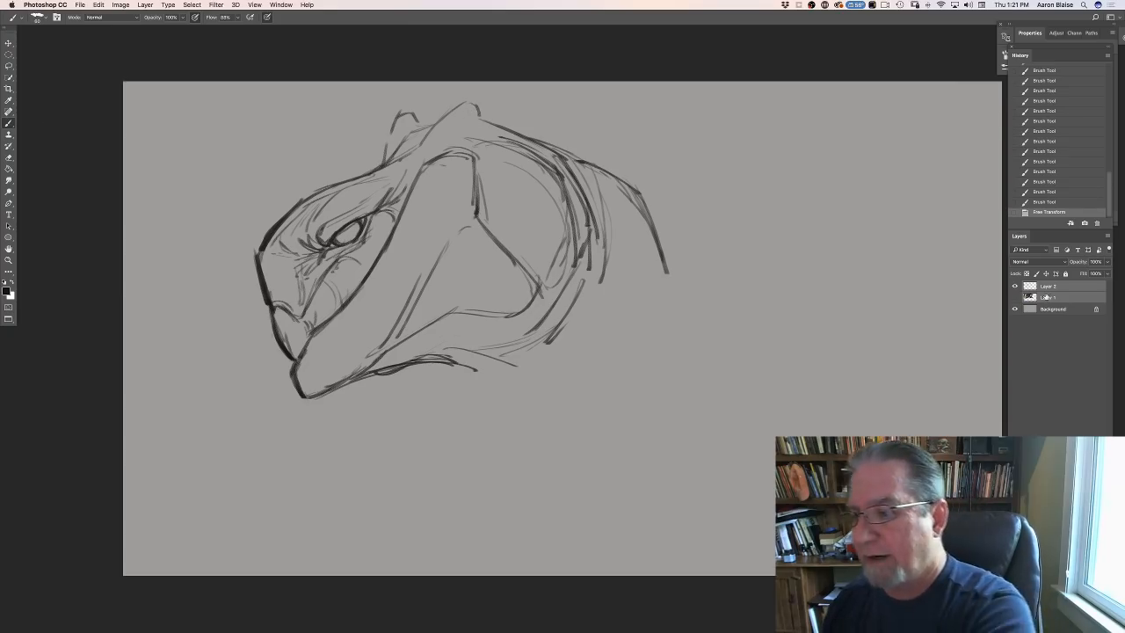
- On Layer 2, darken the near crest's peak, its front slope and the line running back from it over the head
left_click_drag(475, 105, 483, 115)
left_click_drag(484, 117, 652, 200)
left_click_drag(512, 126, 479, 109)
mouse_move(478, 107)
left_mouse_down()
mouse_move(484, 114)
mouse_move(475, 107)
left_mouse_up()
left_click_drag(475, 108, 444, 118)
left_click_drag(455, 111, 438, 124)
left_click_drag(463, 107, 413, 151)
left_click_drag(461, 108, 415, 152)
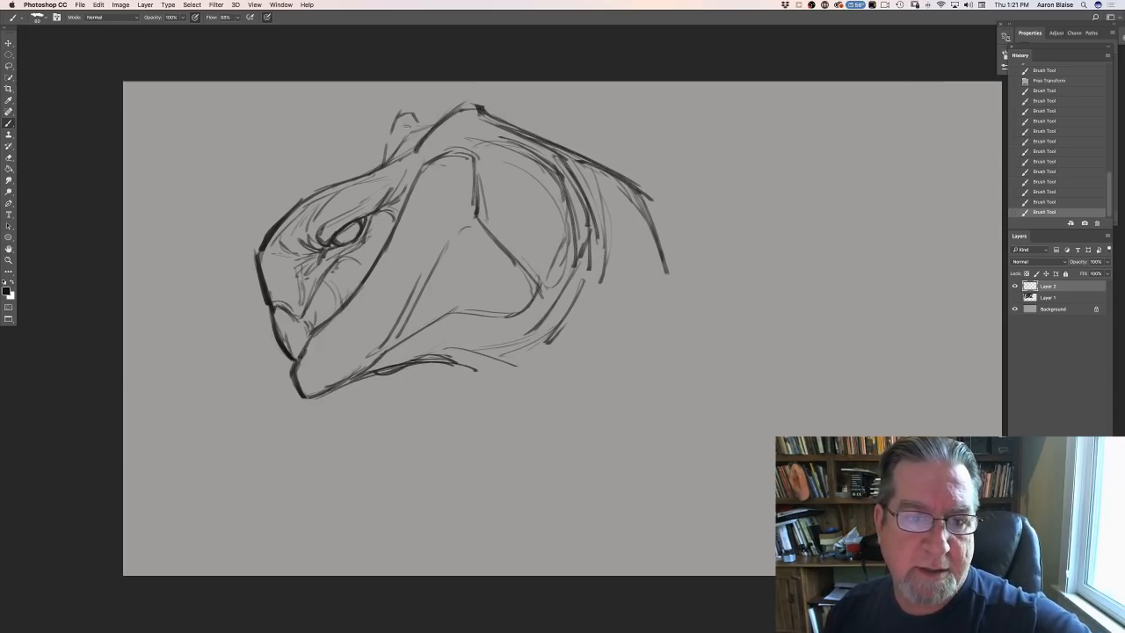
- Redraw the far crest bump with darker strokes joining the brow, and erase the stray lines above both crests
left_click_drag(412, 114, 428, 126)
mouse_move(395, 131)
left_mouse_down()
mouse_move(418, 121)
mouse_move(392, 129)
mouse_move(376, 170)
mouse_move(343, 184)
left_mouse_up()
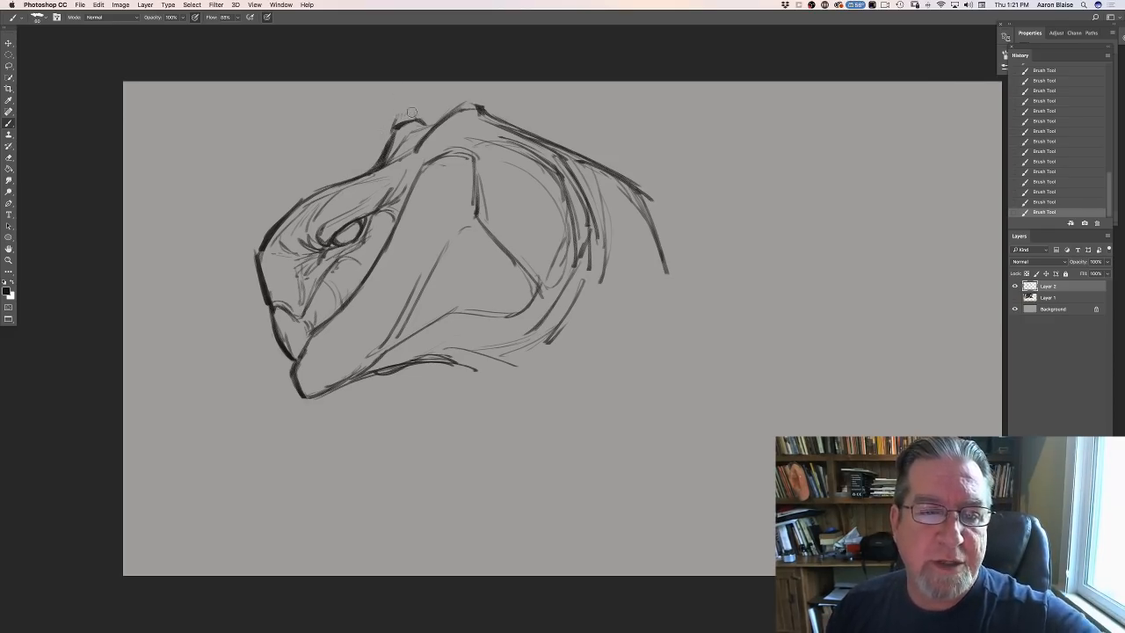
left_click_drag(477, 99, 470, 98)
left_click_drag(472, 99, 450, 101)
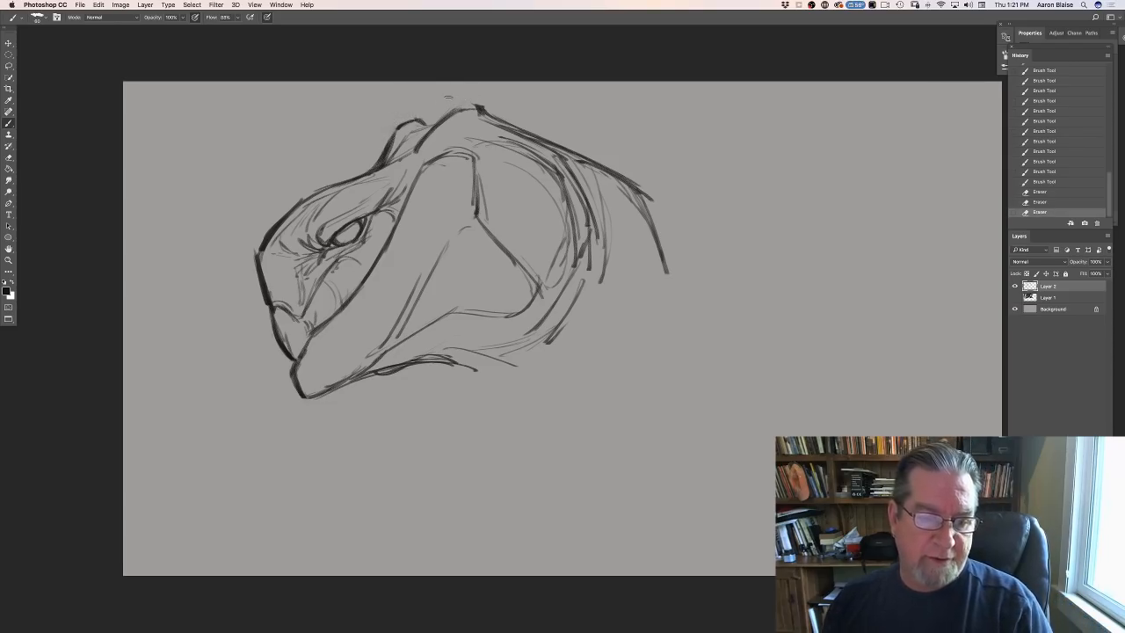
- Add fold strokes under the jaw and throat, and begin the neck with a dark downward stroke
mouse_move(386, 373)
left_mouse_down()
mouse_move(450, 367)
mouse_move(509, 379)
left_mouse_up()
left_click_drag(430, 368, 507, 380)
mouse_move(448, 369)
left_mouse_down()
mouse_move(477, 348)
mouse_move(478, 390)
left_mouse_up()
left_click_drag(392, 373, 436, 368)
mouse_move(408, 371)
left_mouse_down()
mouse_move(431, 367)
mouse_move(448, 382)
left_mouse_up()
left_click_drag(432, 365, 523, 468)
- Sketch a diagonal line for the lower front of the neck and extend the rear outline outward toward the shoulders
left_click_drag(462, 423, 541, 490)
left_click_drag(474, 435, 527, 485)
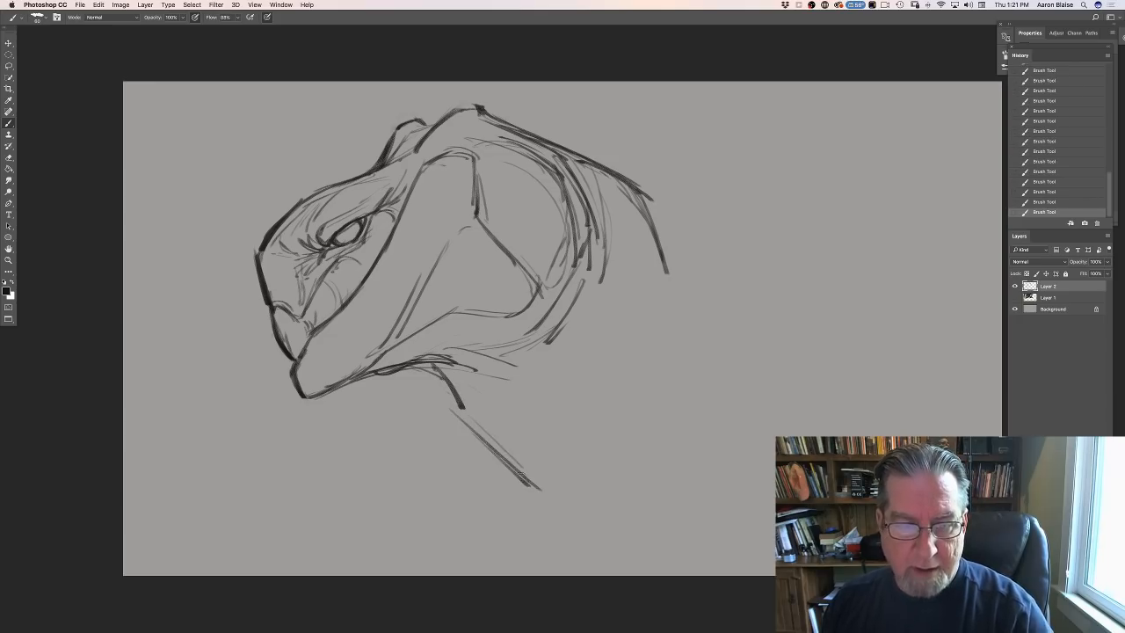
mouse_move(661, 271)
left_mouse_down()
mouse_move(727, 328)
mouse_move(695, 305)
mouse_move(722, 330)
left_mouse_up()
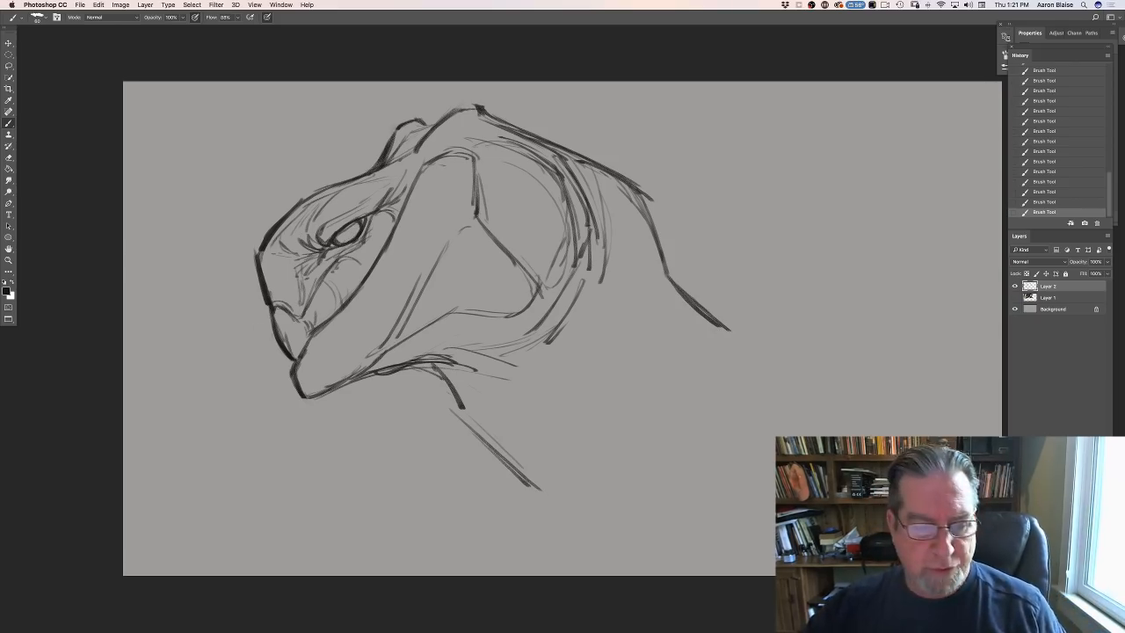
- Switch to Google Chrome and open creatureartteacher.com in a new tab
mouse_move(295, 626)
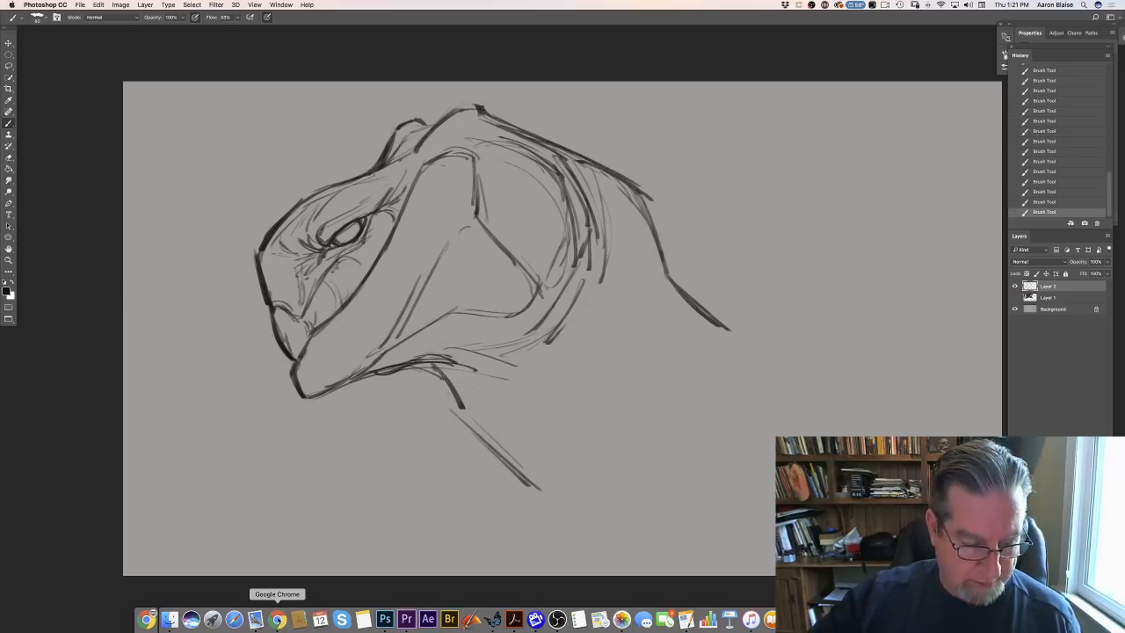
left_click(278, 619)
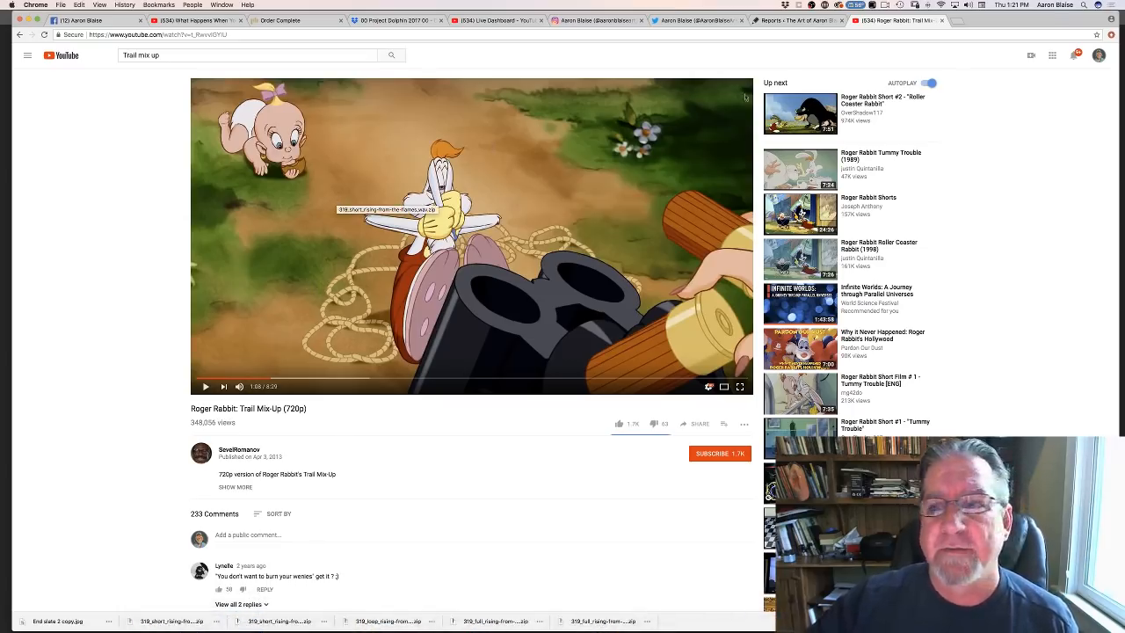
left_click(956, 20)
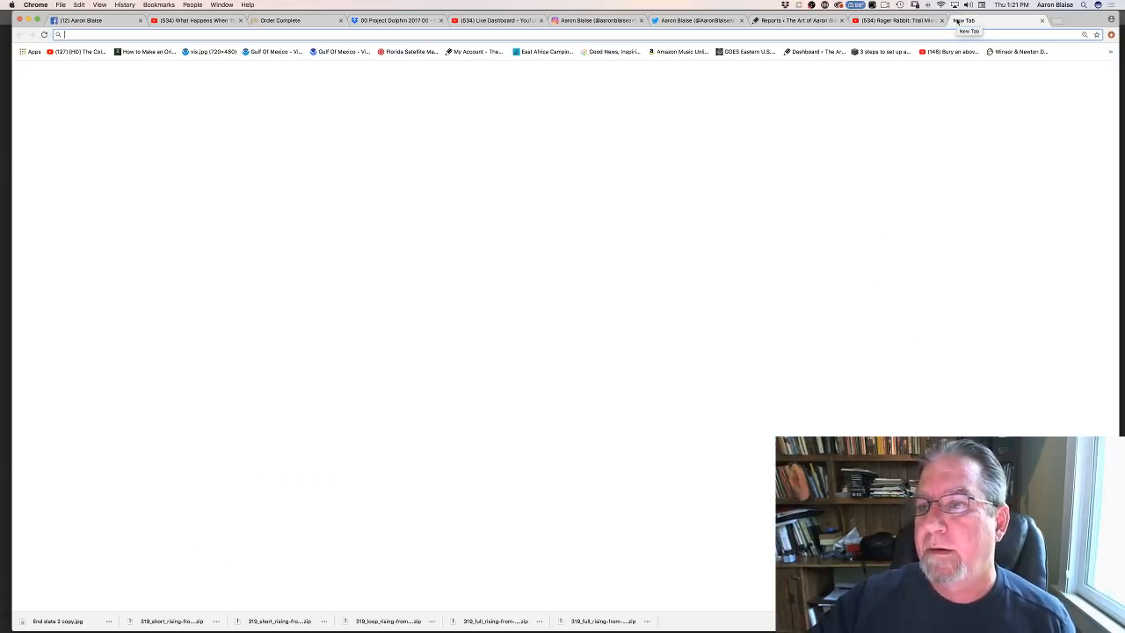
type("creaturea")
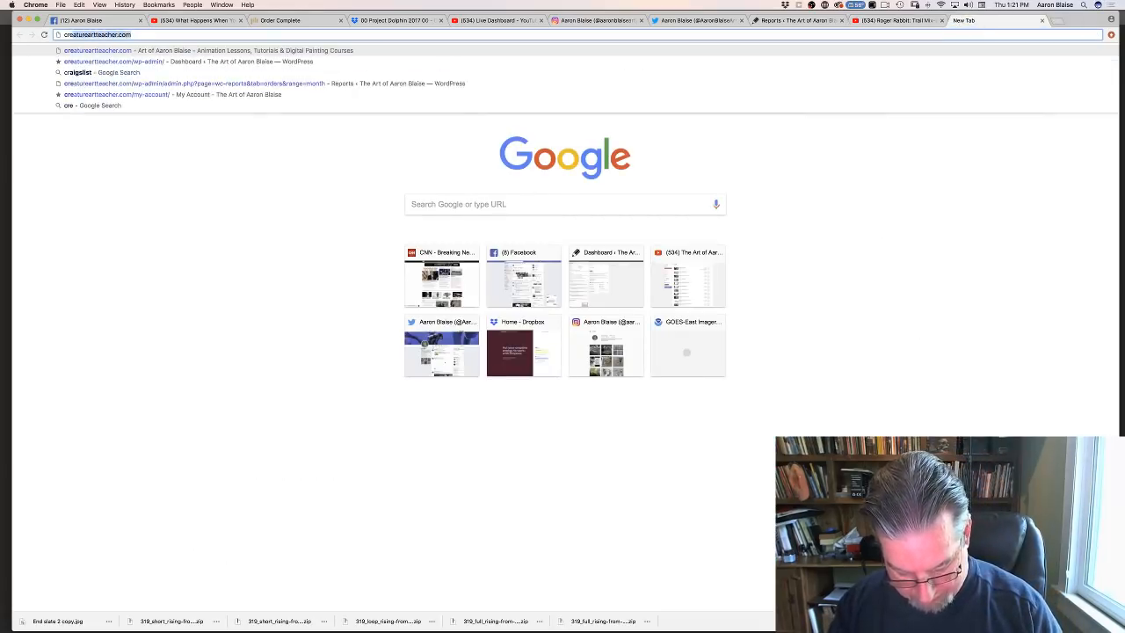
type("rtteacher")
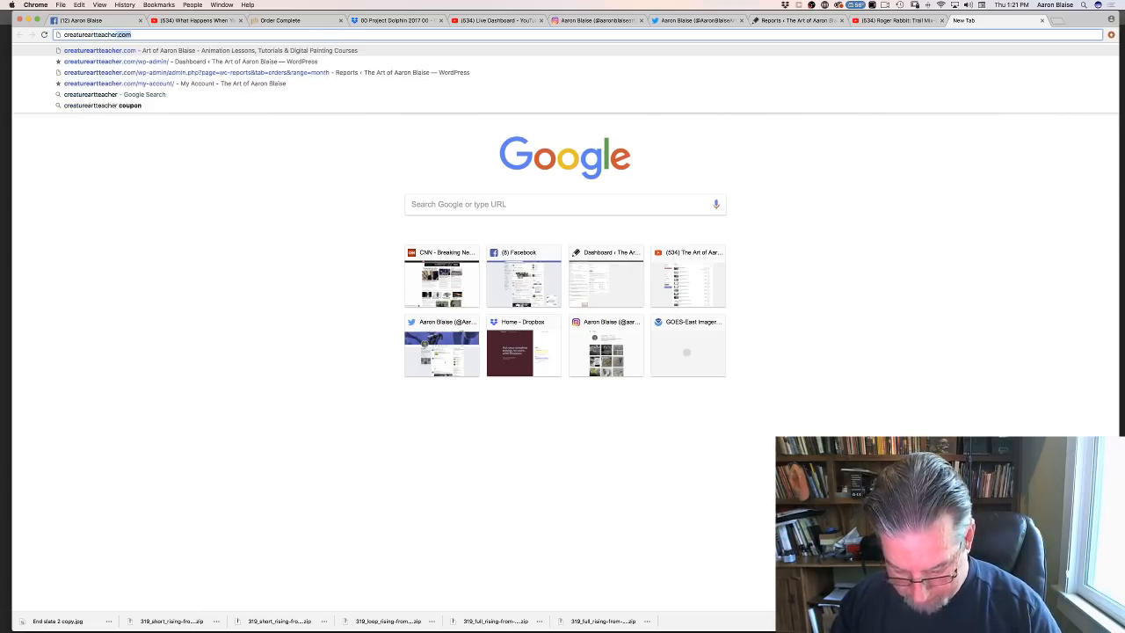
key("Return")
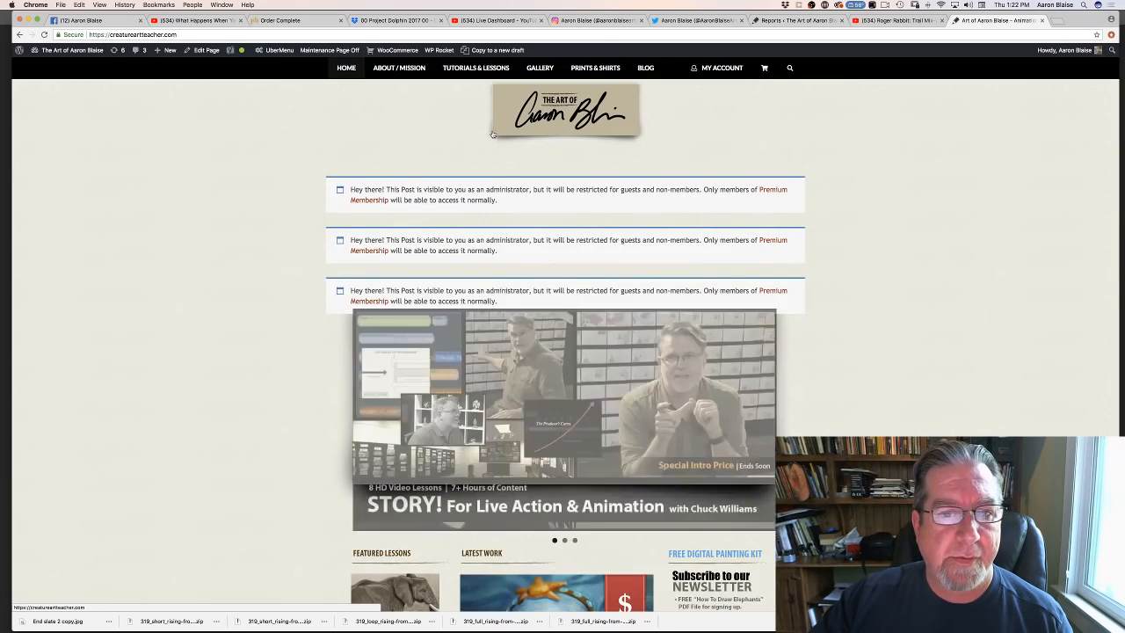
- Look over the site's home page and open the Brush & Texture Sets category of the tutorials and lessons
scroll(439, 144, "down", 2)
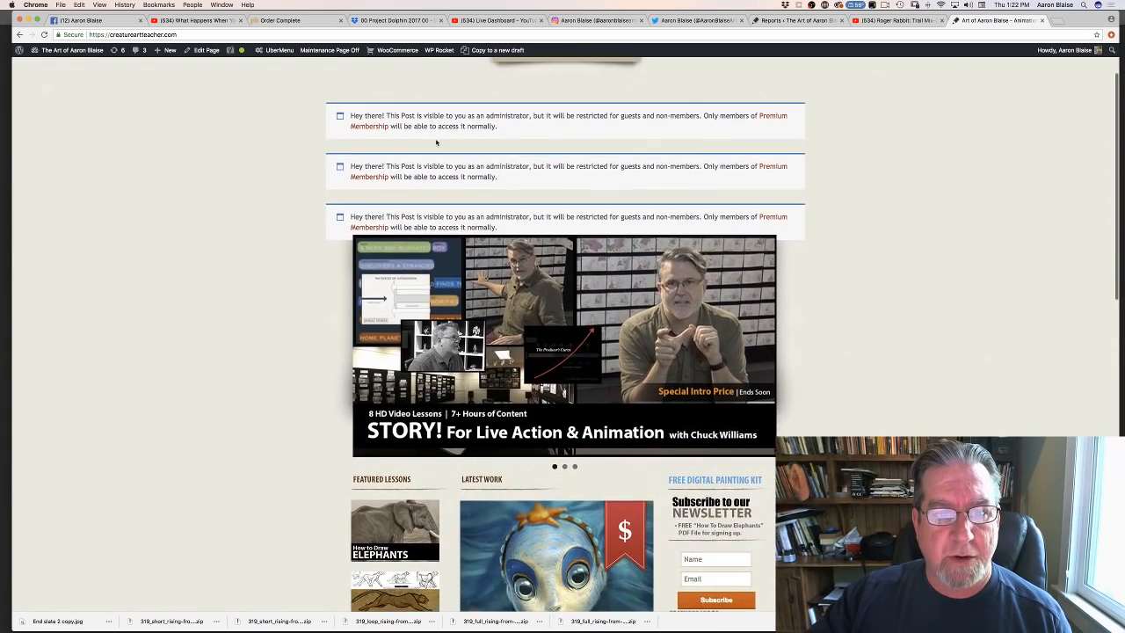
scroll(435, 142, "up", 2)
scroll(436, 143, "down", 5)
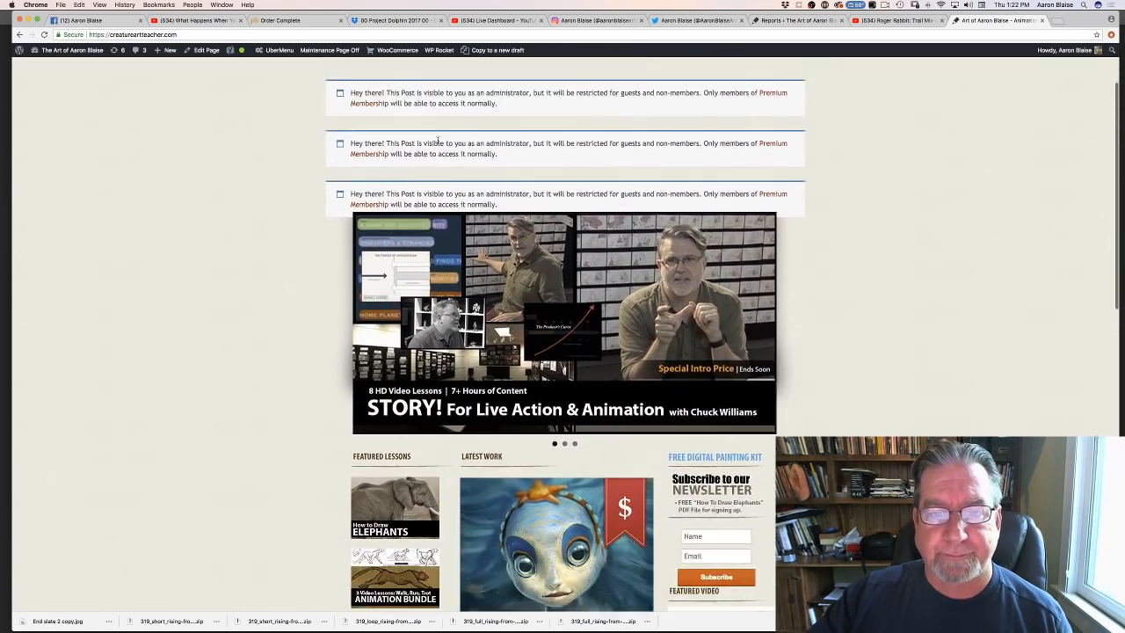
scroll(442, 137, "up", 2)
scroll(441, 137, "up", 3)
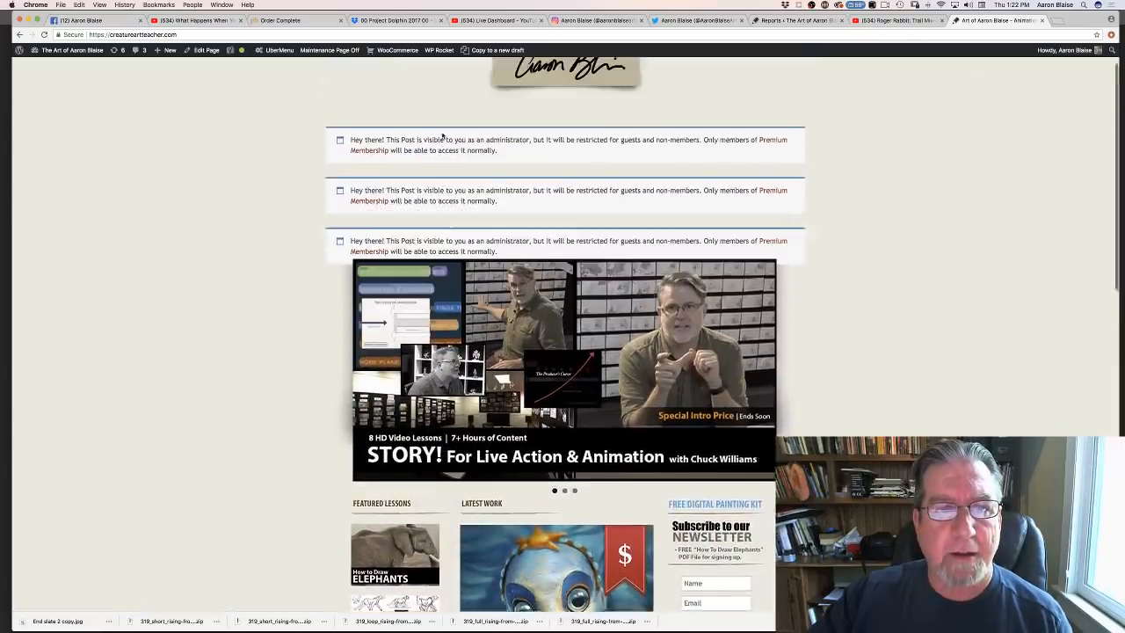
mouse_move(458, 71)
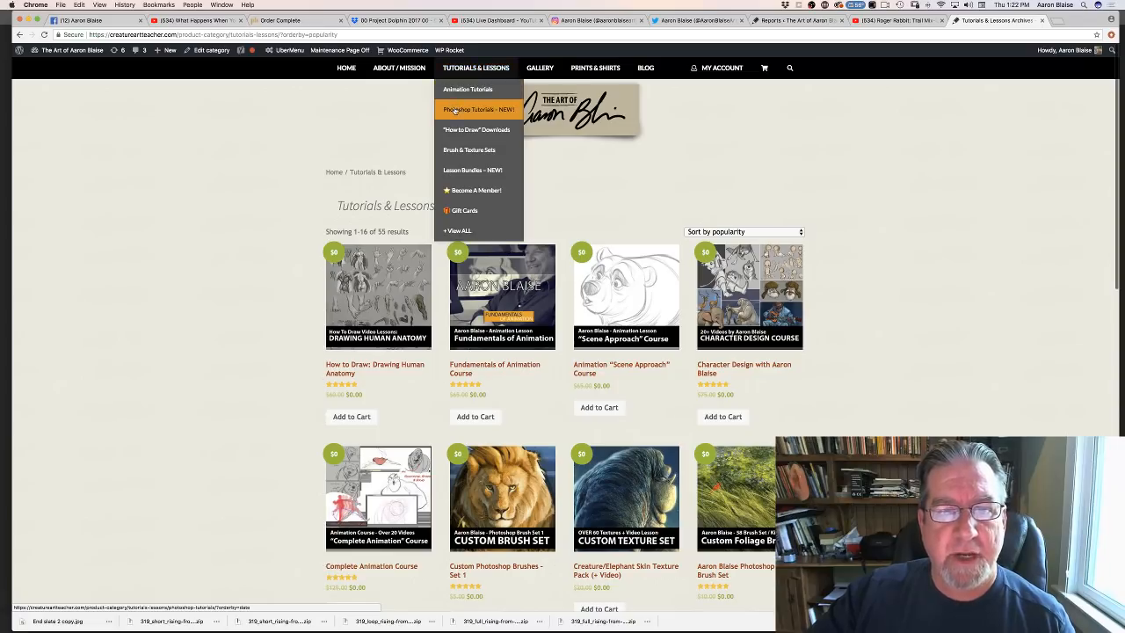
left_click(458, 152)
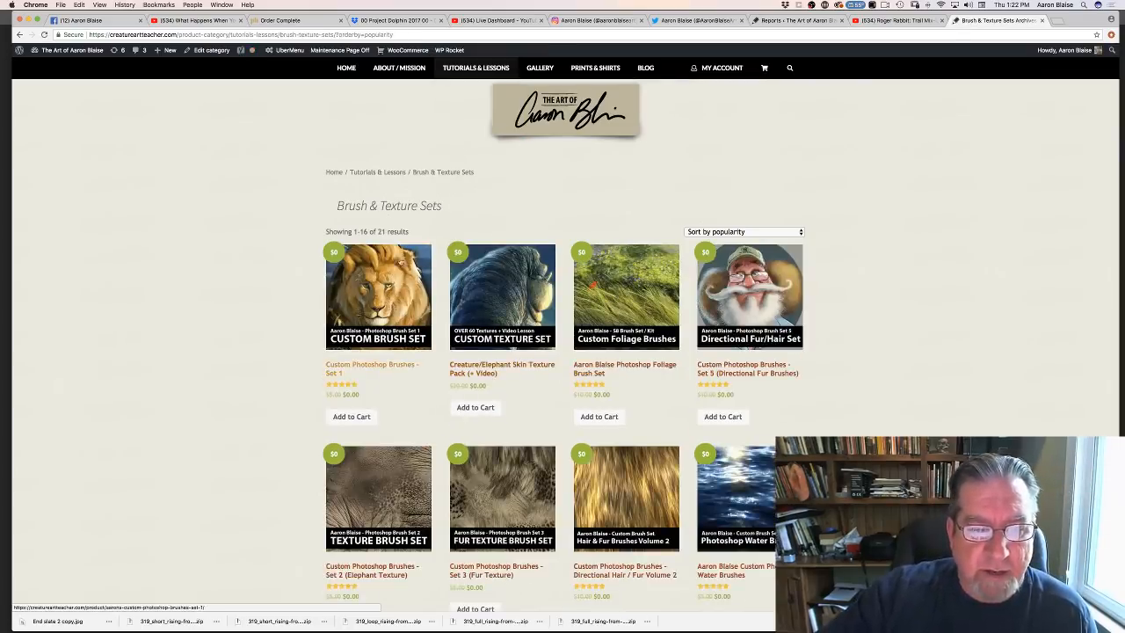
- View the brush sample sheet on the Custom Photoshop Brushes – Set 1 product page, then close the page
left_click(376, 297)
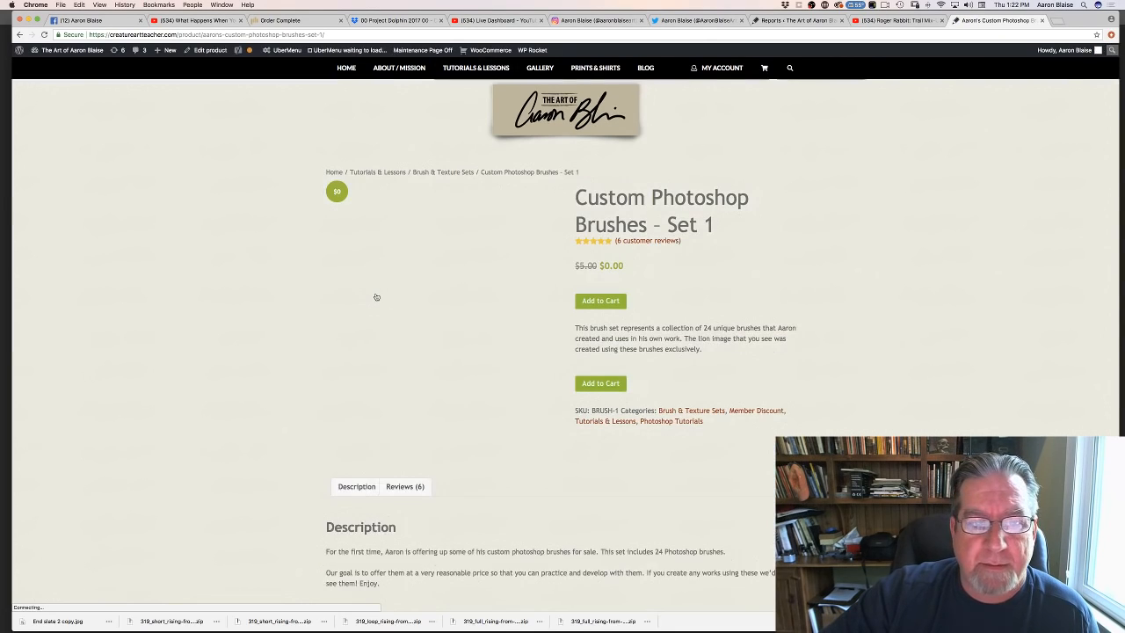
scroll(383, 294, "down", 1)
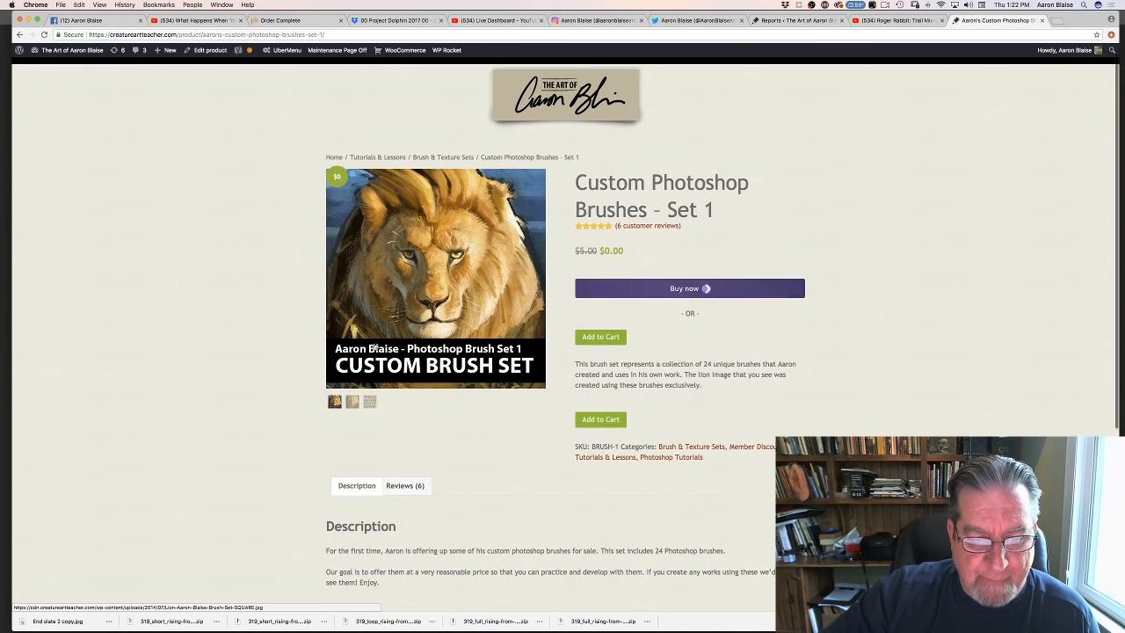
left_click(371, 404)
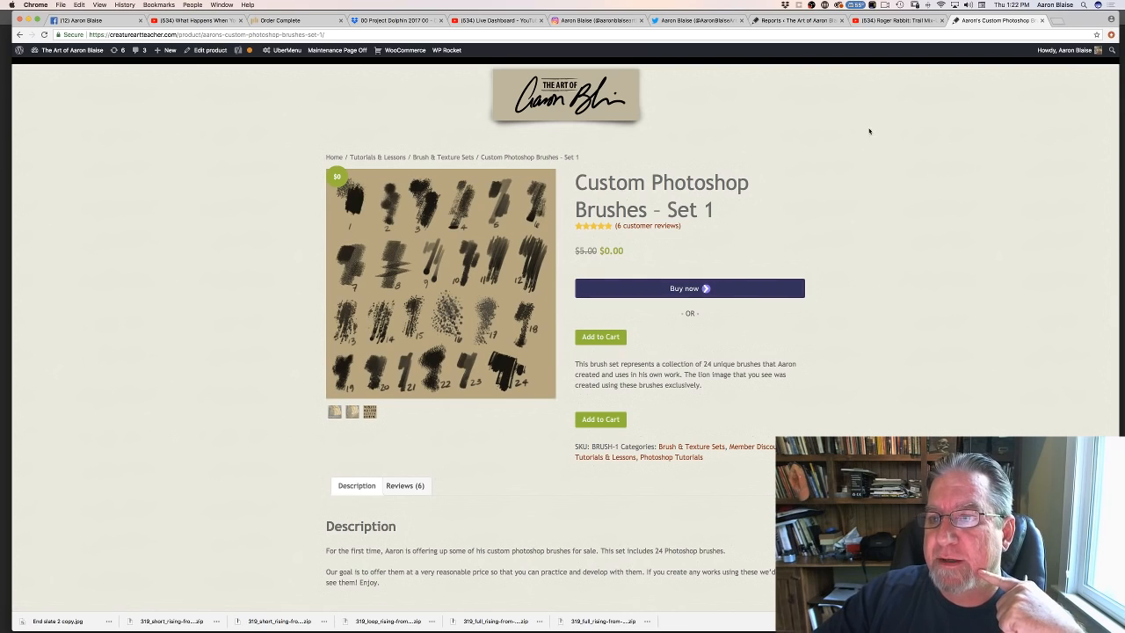
left_click(1042, 20)
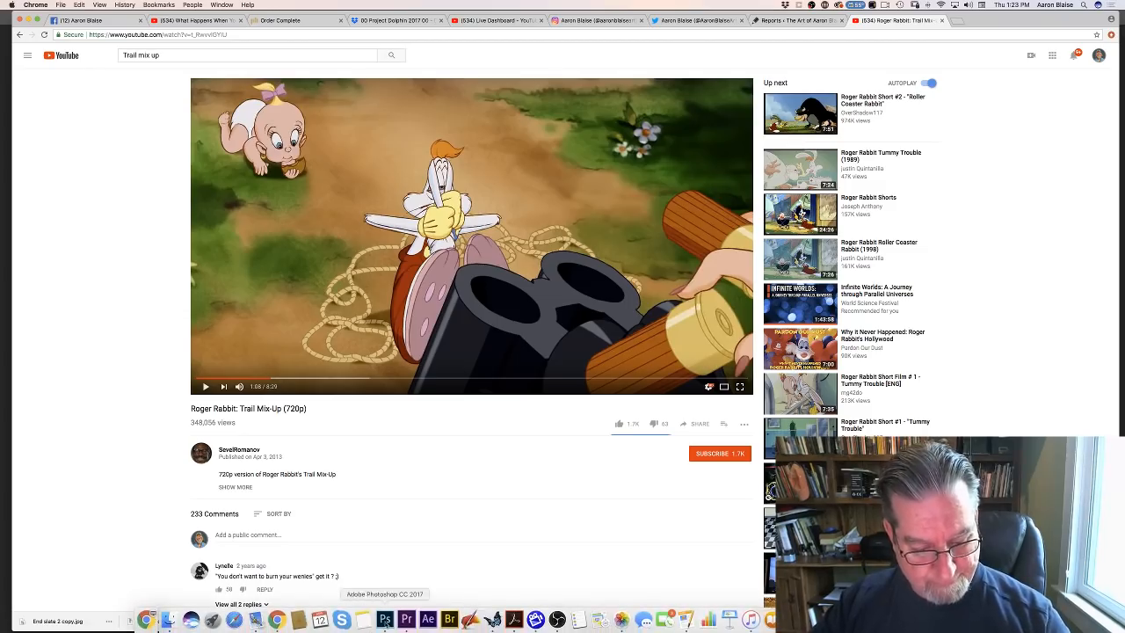
- Switch back to Photoshop and erase the diagonal front neck line and the outward extension of the rear outline
left_click(384, 620)
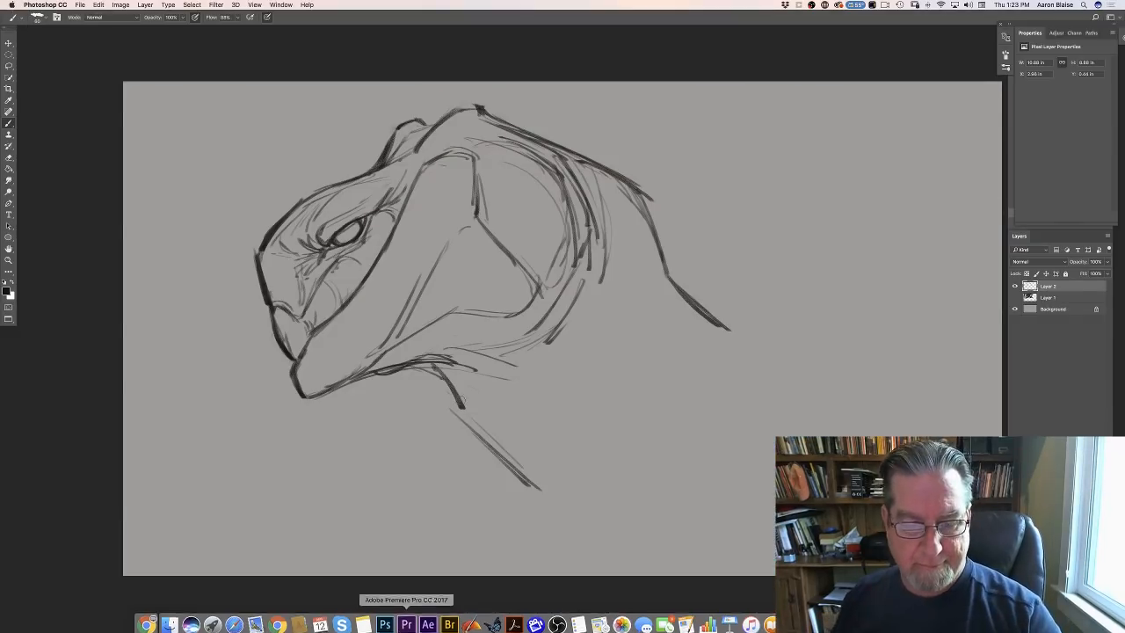
key("ctrl+z")
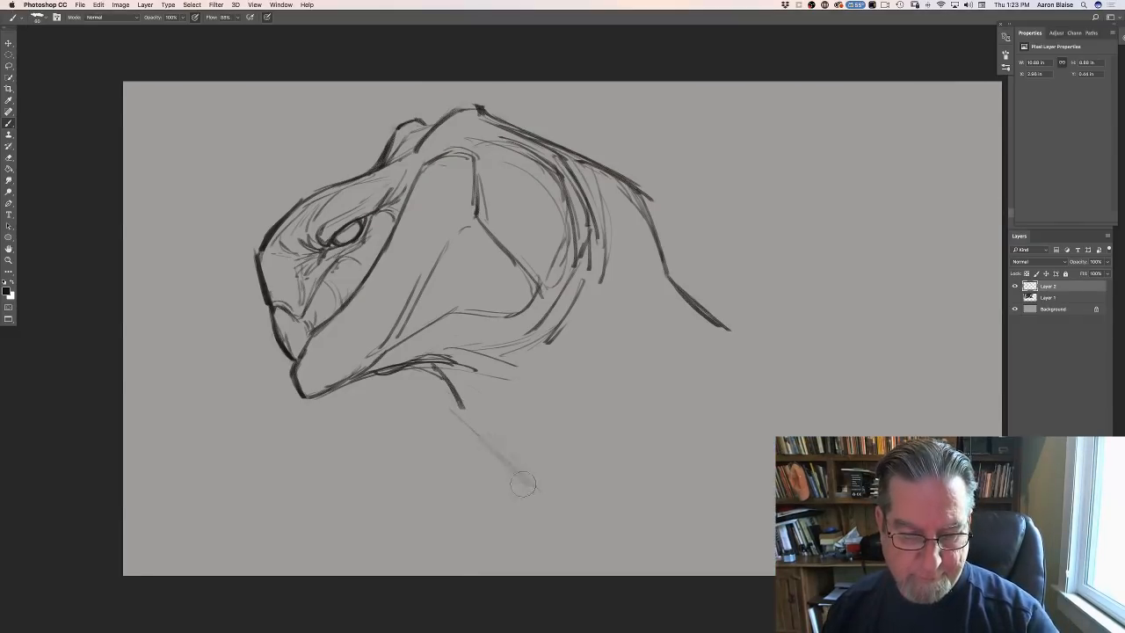
mouse_move(685, 274)
left_mouse_down()
mouse_move(683, 286)
mouse_move(649, 175)
left_mouse_up()
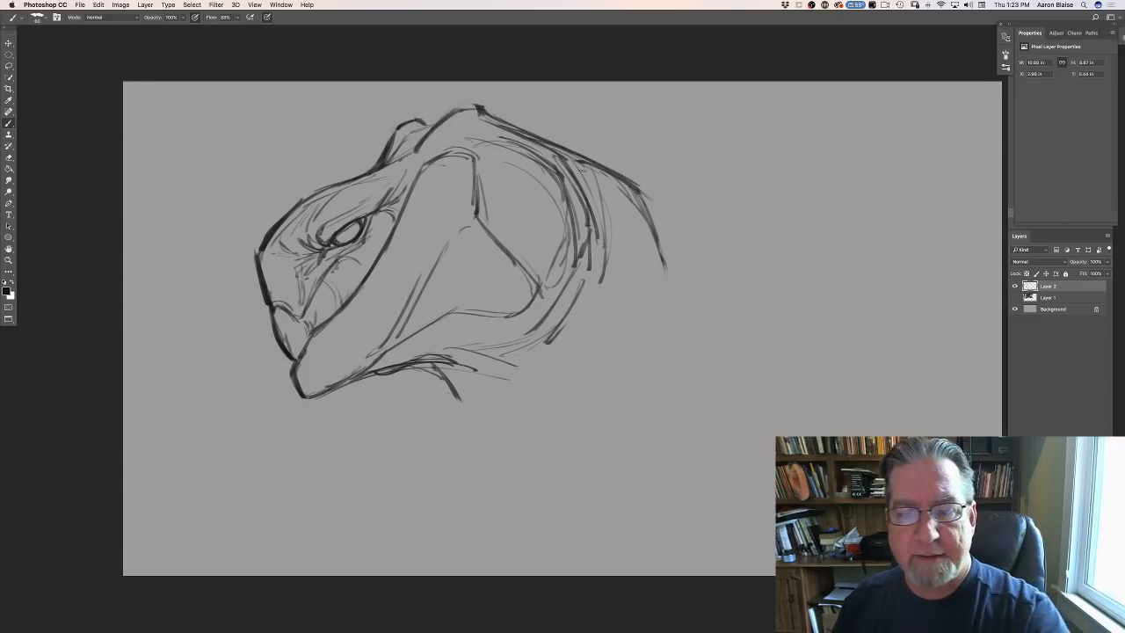
- Draw a bold arched neck outline from the back of the head, curving down and back inward, with a lighter inner contour
mouse_move(518, 128)
left_mouse_down()
mouse_move(660, 218)
mouse_move(613, 168)
mouse_move(691, 277)
left_mouse_up()
left_click_drag(620, 168, 708, 316)
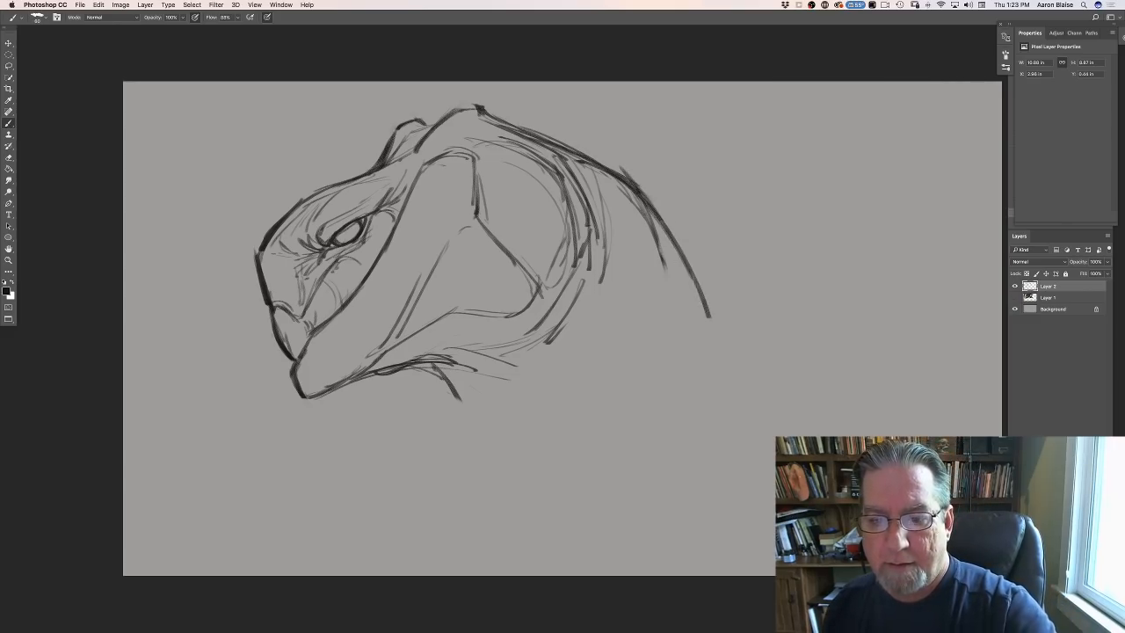
mouse_move(626, 195)
left_mouse_down()
mouse_move(704, 315)
mouse_move(671, 398)
left_mouse_up()
left_click_drag(702, 323, 654, 435)
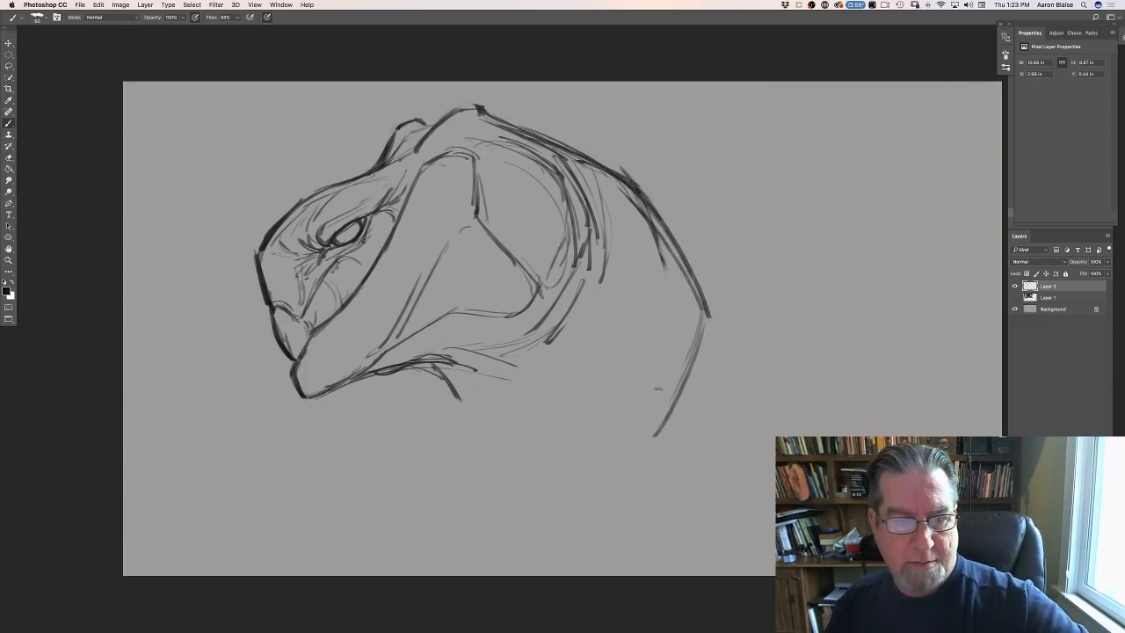
left_click_drag(694, 286, 644, 483)
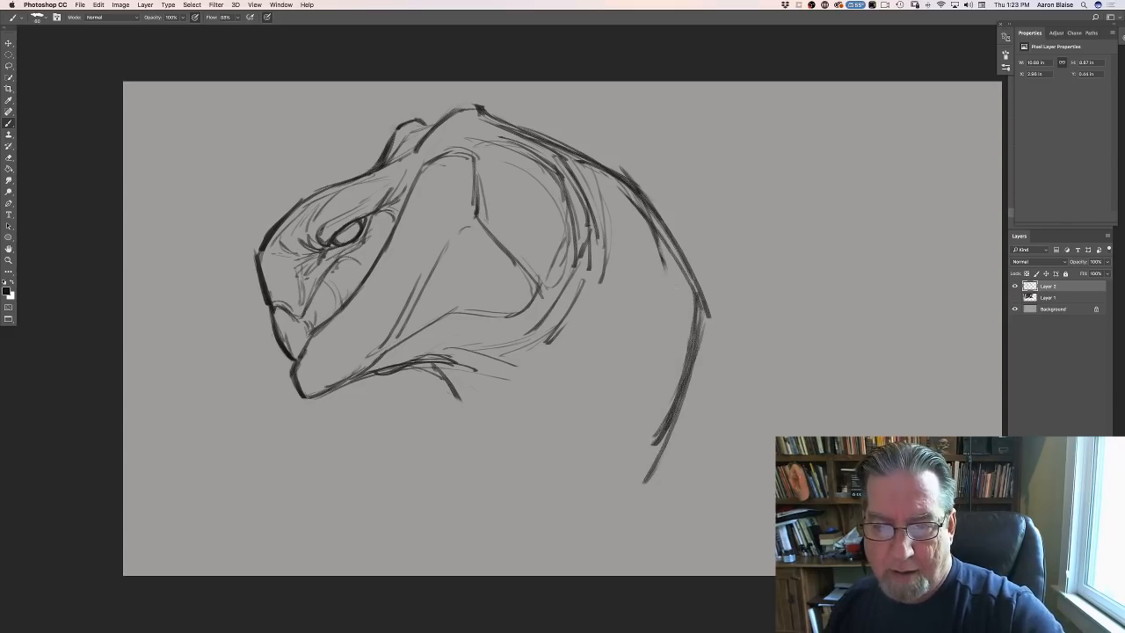
left_click_drag(620, 195, 691, 337)
- Add skin-fold strokes behind the jaw corner and under the throat, fanning back across the neck
mouse_move(598, 242)
left_mouse_down()
mouse_move(585, 304)
mouse_move(556, 339)
left_mouse_up()
left_click_drag(615, 262, 546, 342)
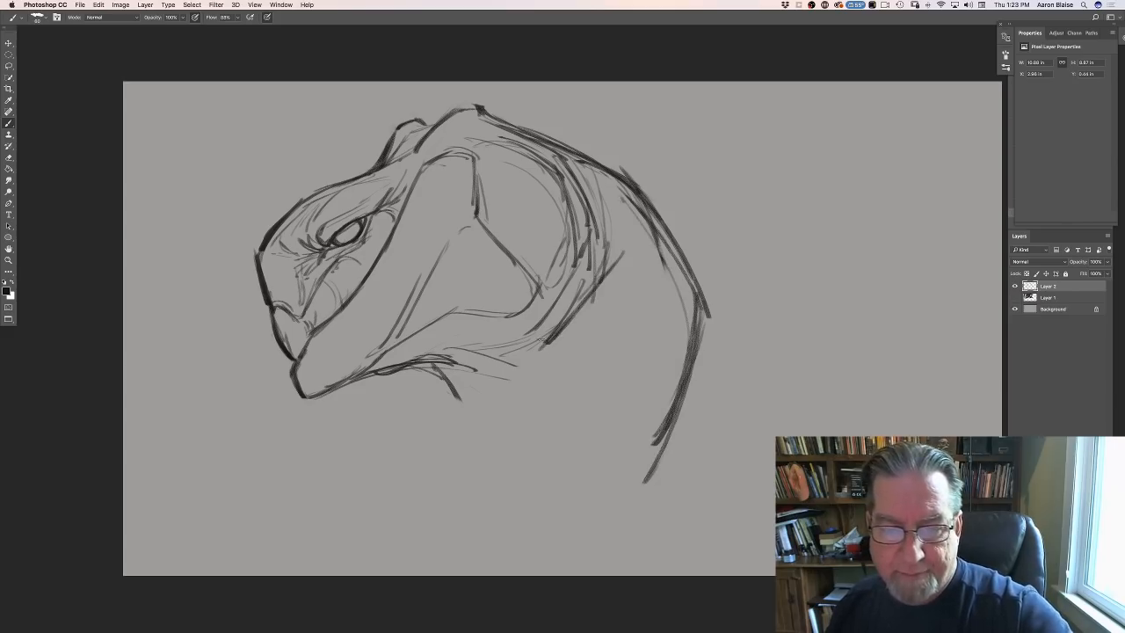
left_click_drag(580, 299, 531, 352)
mouse_move(590, 322)
left_mouse_down()
mouse_move(544, 355)
mouse_move(502, 358)
left_mouse_up()
mouse_move(615, 343)
left_mouse_down()
mouse_move(558, 364)
mouse_move(475, 375)
mouse_move(453, 365)
left_mouse_up()
left_click_drag(488, 368, 558, 386)
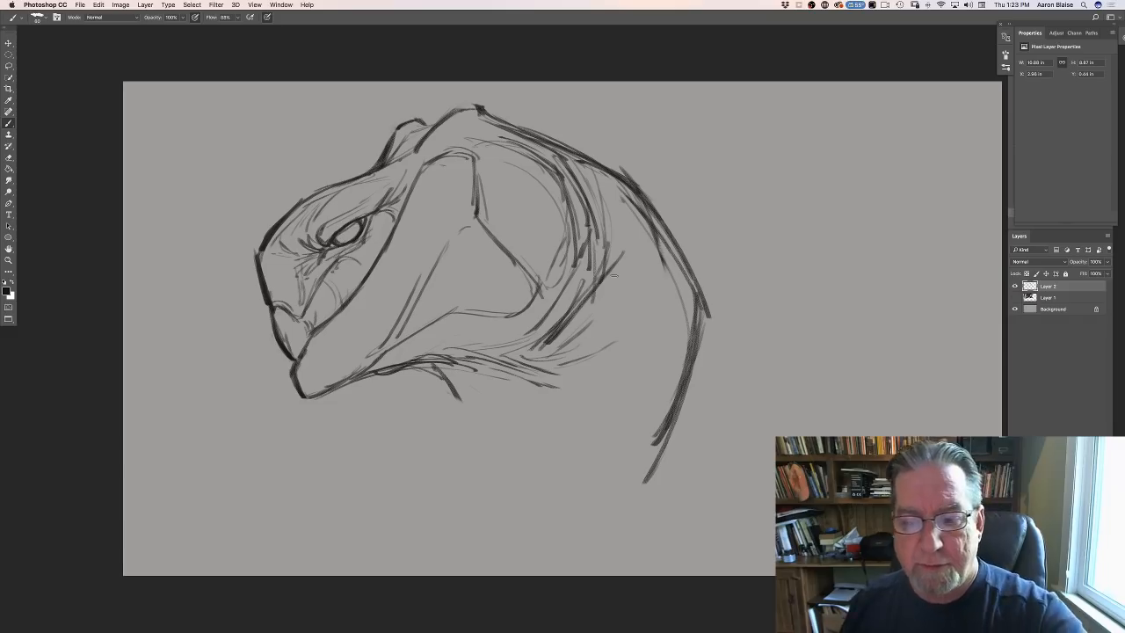
mouse_move(622, 196)
left_mouse_down()
mouse_move(660, 266)
mouse_move(616, 313)
mouse_move(638, 337)
mouse_move(626, 367)
mouse_move(552, 376)
mouse_move(448, 353)
mouse_move(492, 355)
left_mouse_up()
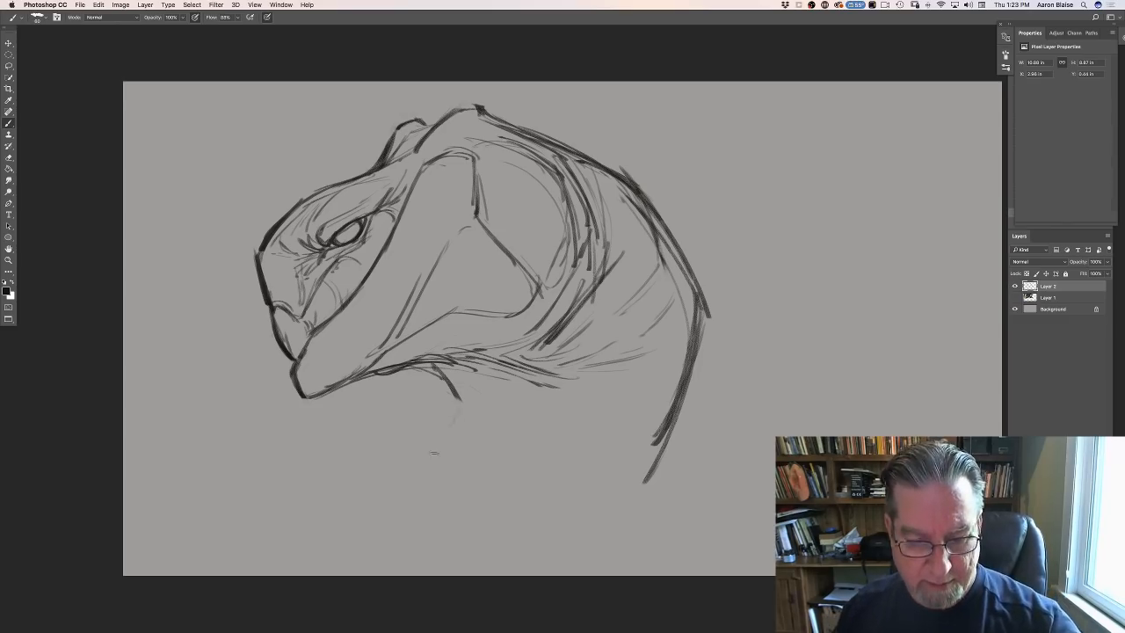
- Draw the front neck outline running down from the throat notch and extend the rear neck outline downward to the neck base
left_click_drag(461, 404, 399, 480)
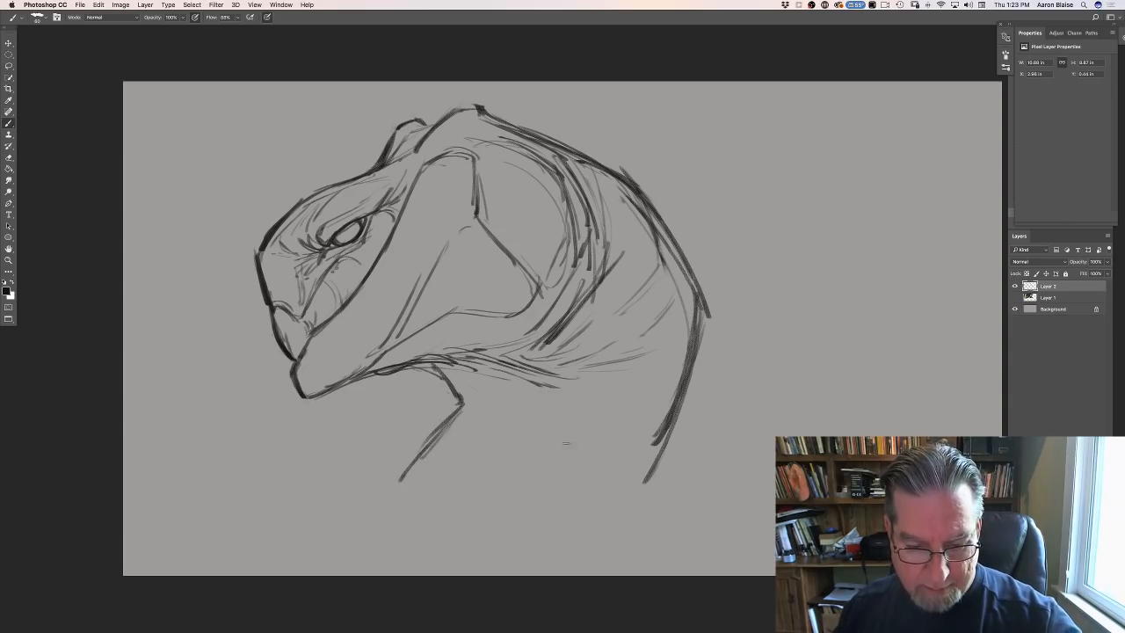
left_click_drag(643, 484, 640, 530)
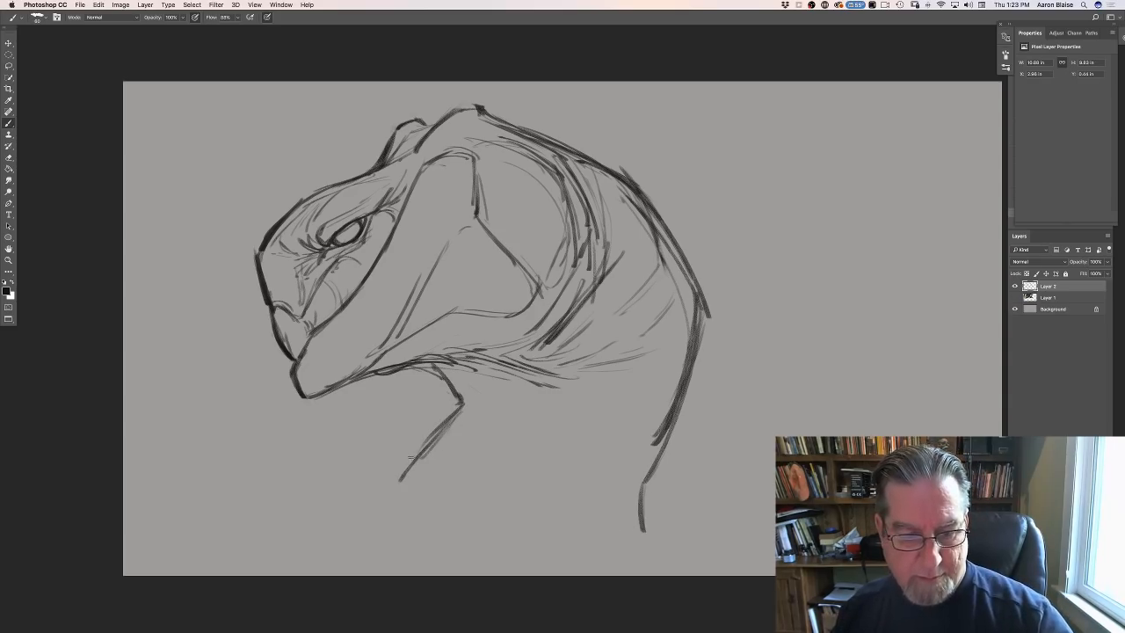
left_click_drag(411, 455, 382, 550)
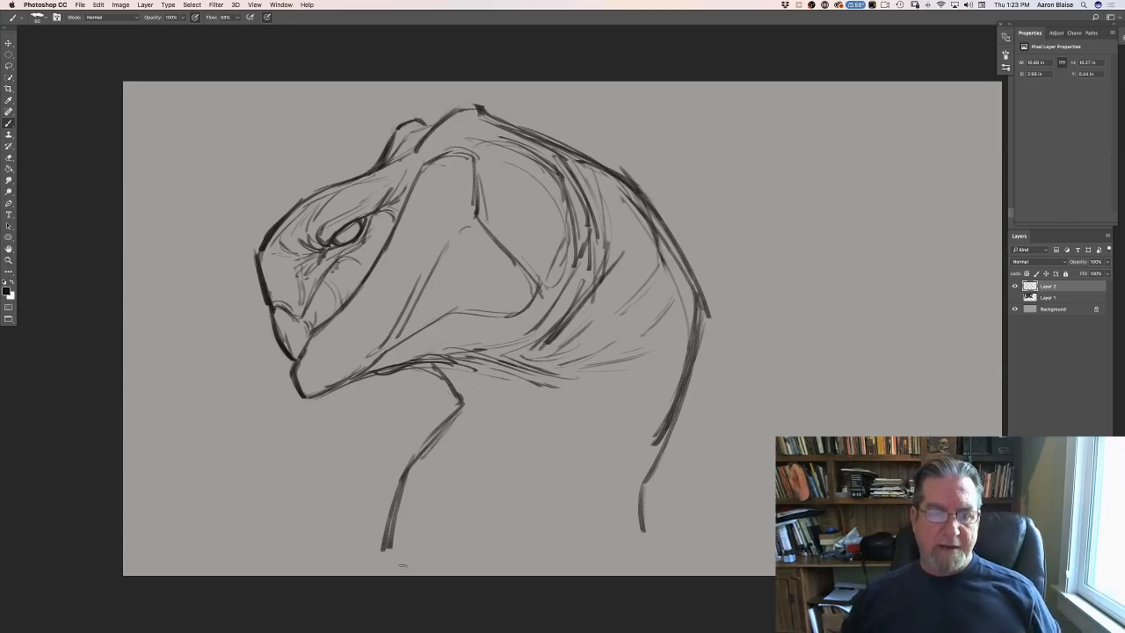
- Draw a crease across the lower neck from the throat notch to the rear outline, with darkened throat edge and parallel skin folds
mouse_move(471, 407)
left_mouse_down()
mouse_move(575, 443)
mouse_move(641, 439)
left_mouse_up()
left_click_drag(540, 409, 596, 446)
mouse_move(591, 448)
left_mouse_down()
mouse_move(661, 419)
mouse_move(615, 459)
mouse_move(624, 474)
mouse_move(480, 401)
left_mouse_up()
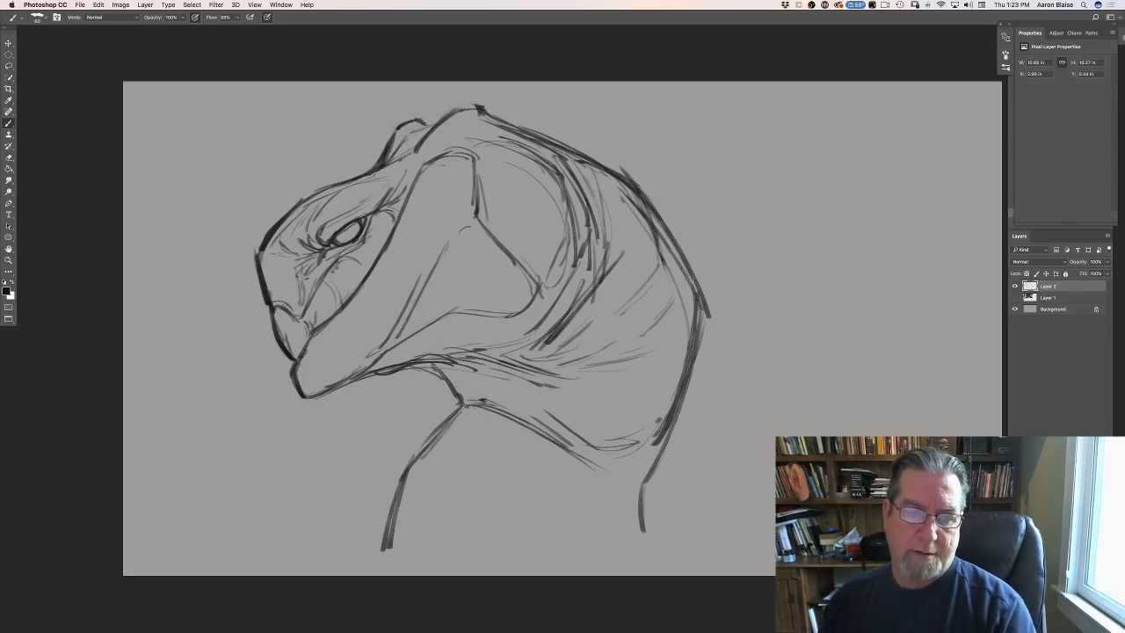
left_click_drag(433, 365, 468, 404)
mouse_move(438, 370)
left_mouse_down()
mouse_move(468, 404)
mouse_move(450, 423)
mouse_move(579, 408)
left_mouse_up()
mouse_move(577, 408)
left_mouse_down()
mouse_move(631, 403)
mouse_move(571, 406)
left_mouse_up()
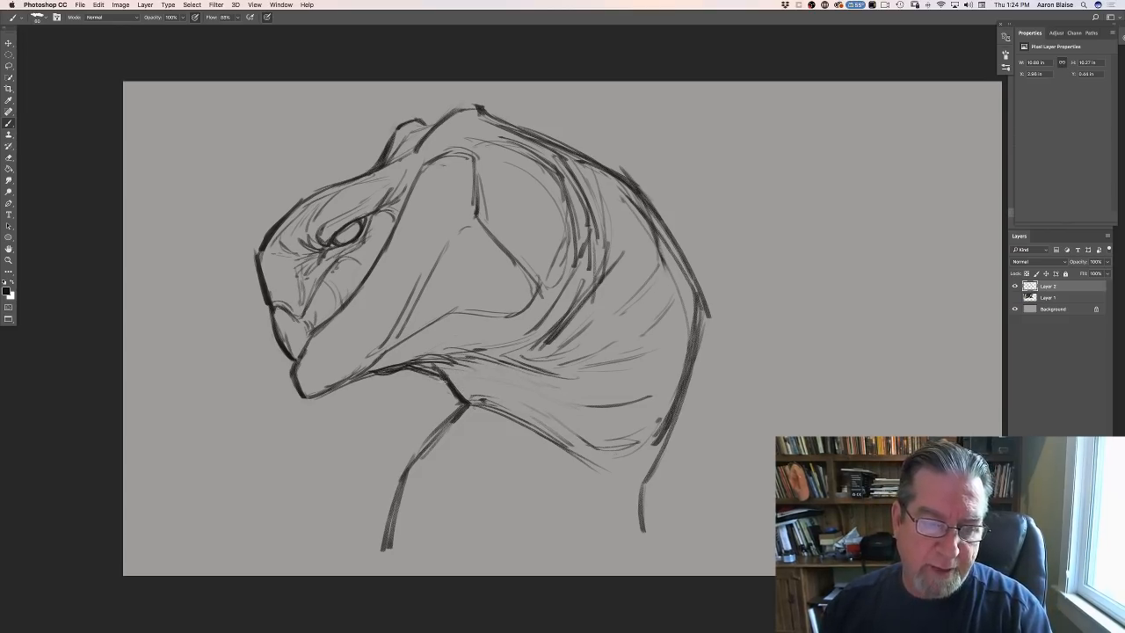
mouse_move(424, 370)
left_mouse_down()
mouse_move(551, 388)
mouse_move(616, 373)
mouse_move(563, 389)
mouse_move(510, 378)
mouse_move(510, 429)
mouse_move(603, 483)
mouse_move(454, 410)
mouse_move(439, 428)
mouse_move(474, 455)
left_mouse_up()
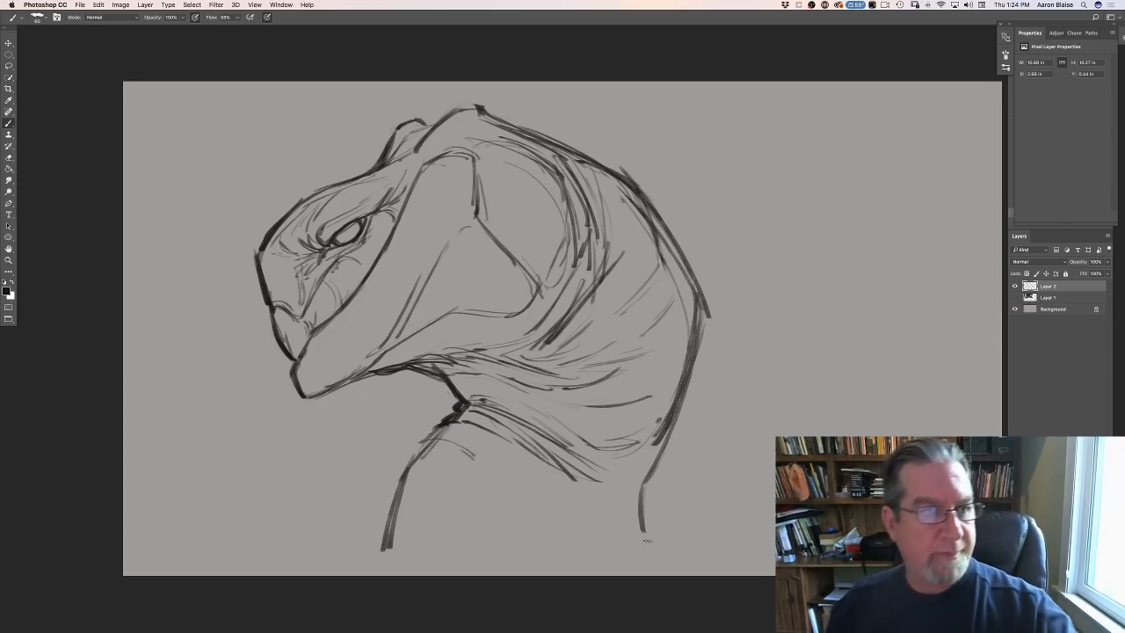
- Scale the whole head-and-neck sketch down toward its upper-left corner to make room for the body
left_click(99, 5)
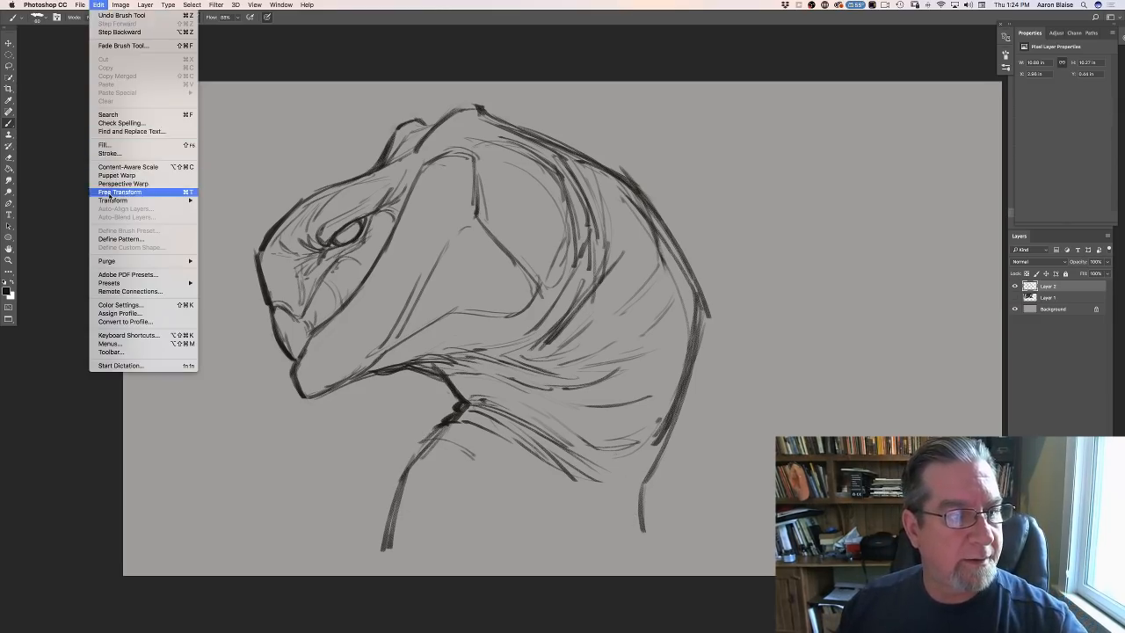
left_click(108, 191)
mouse_move(730, 550)
left_mouse_down()
mouse_move(582, 382)
mouse_move(551, 420)
mouse_move(582, 455)
mouse_move(516, 396)
mouse_move(581, 475)
left_mouse_up()
key("Return")
key("b")
- Draw the shoulder contour from the neck base, a long diagonal neck muscle line, and the chest front running down with an angular bend
mouse_move(508, 385)
left_mouse_down()
mouse_move(435, 434)
mouse_move(405, 495)
left_mouse_up()
left_click_drag(447, 420, 387, 506)
left_click_drag(471, 386, 410, 452)
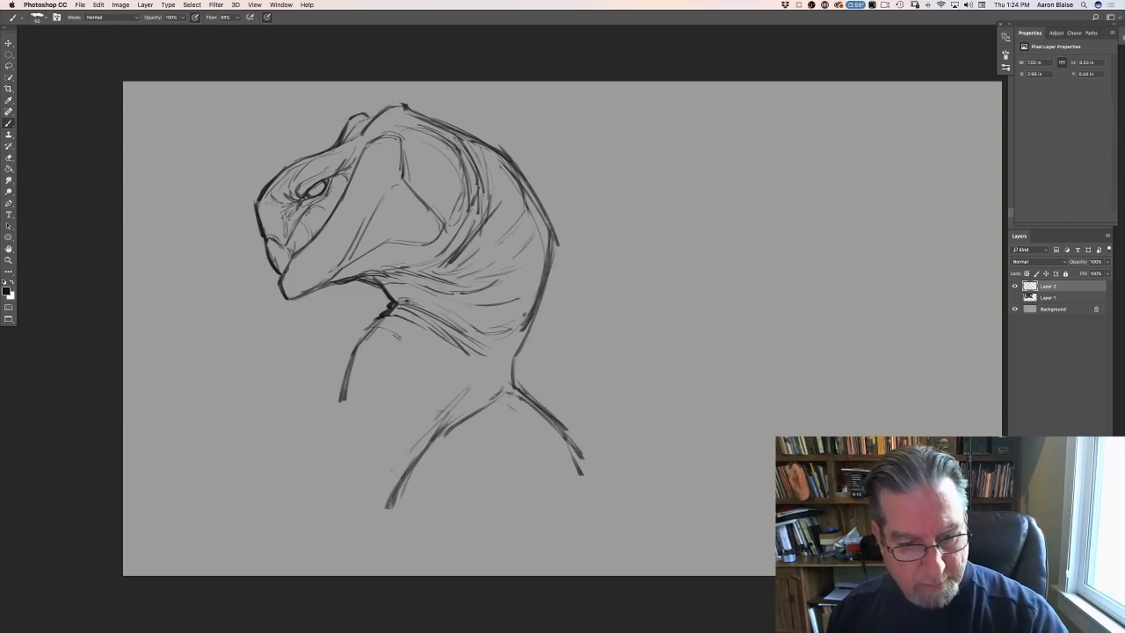
left_click_drag(504, 318, 480, 352)
left_click_drag(515, 287, 365, 508)
left_click_drag(351, 404, 341, 497)
mouse_move(339, 426)
left_mouse_down()
mouse_move(321, 513)
mouse_move(332, 545)
left_mouse_up()
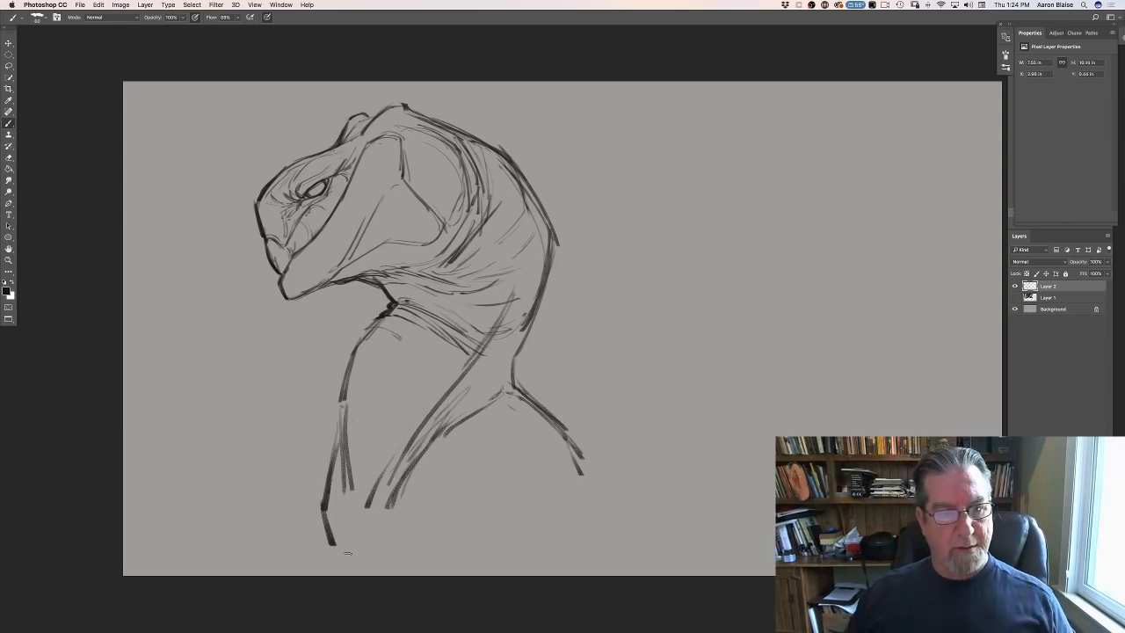
- Draw the back outline sloping from the neck base over the shoulder blade down to the canvas's lower edge with bold strokes
mouse_move(515, 387)
left_mouse_down()
mouse_move(578, 439)
mouse_move(589, 490)
left_mouse_up()
mouse_move(578, 456)
left_mouse_down()
mouse_move(598, 499)
mouse_move(644, 525)
left_mouse_up()
mouse_move(583, 464)
left_mouse_down()
mouse_move(657, 536)
mouse_move(773, 571)
left_mouse_up()
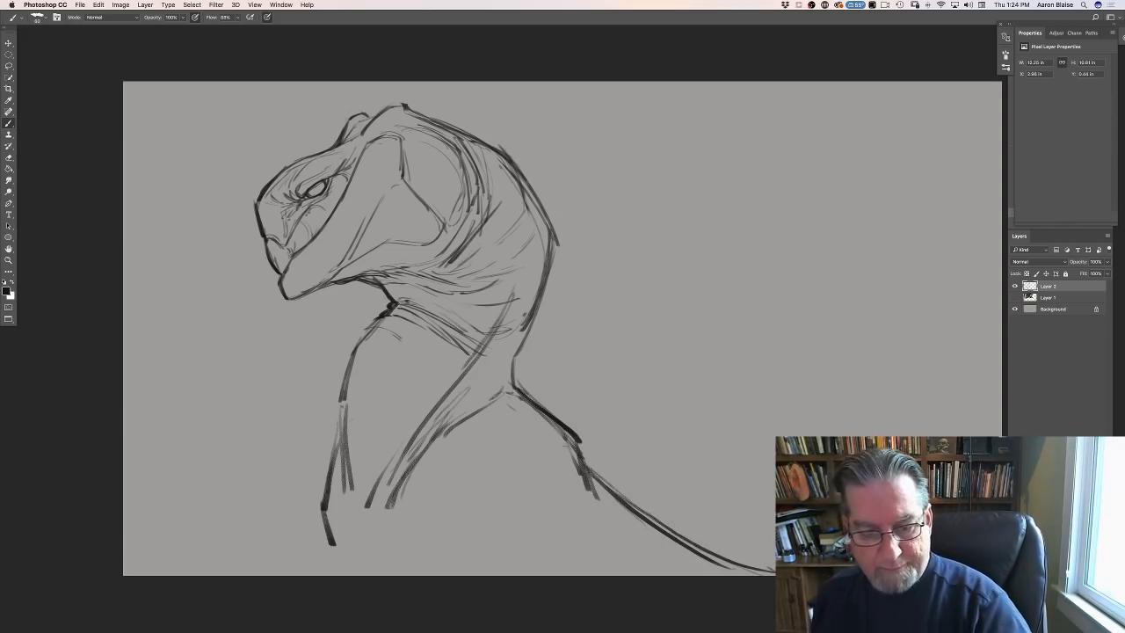
left_click_drag(583, 464, 761, 575)
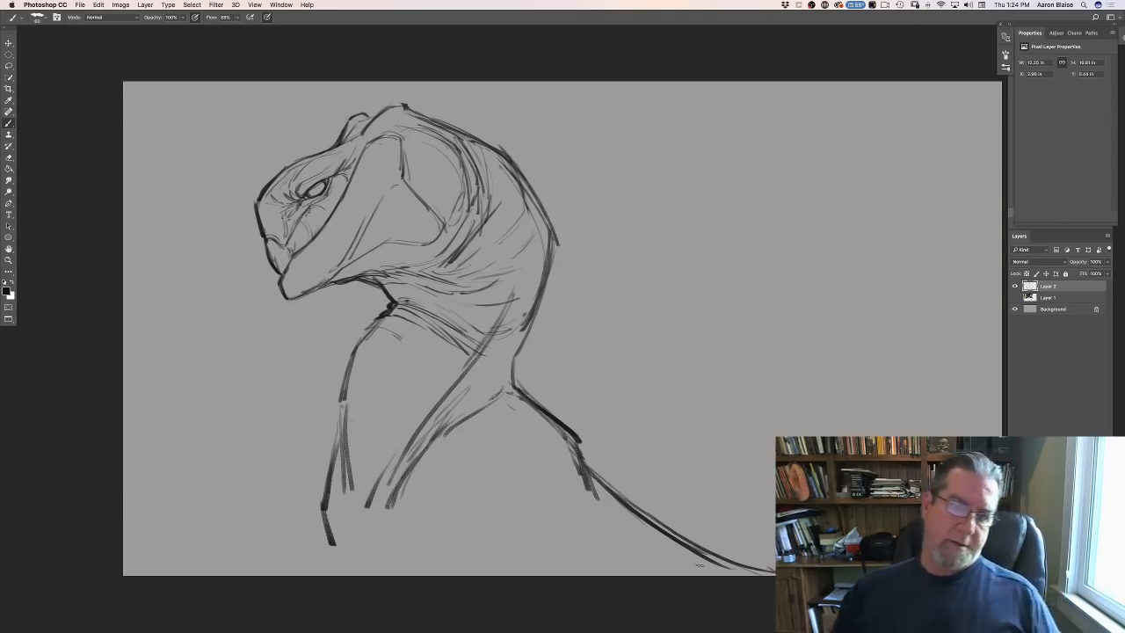
left_click_drag(520, 390, 578, 438)
left_click_drag(599, 481, 714, 562)
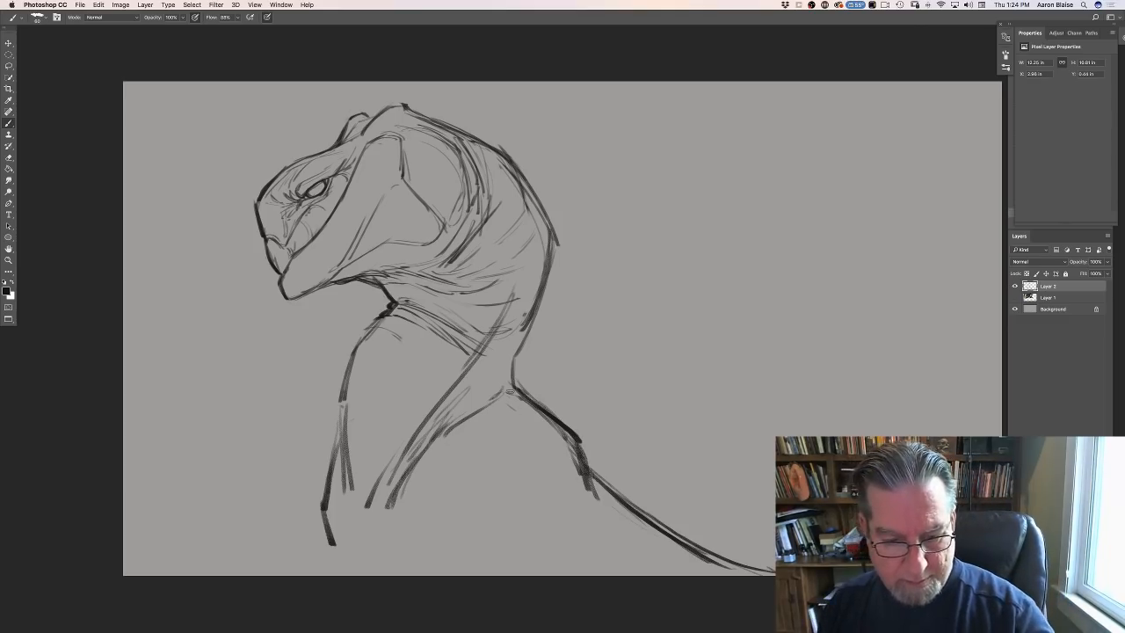
- Define the shoulder with an arched stroke and darker rear edge, then add upper-arm underside strokes and lower chest lines
left_click_drag(512, 395, 574, 450)
left_click_drag(464, 435, 577, 453)
mouse_move(515, 393)
left_mouse_down()
mouse_move(579, 439)
mouse_move(596, 497)
left_mouse_up()
mouse_move(515, 508)
left_mouse_down()
mouse_move(502, 555)
mouse_move(527, 527)
mouse_move(601, 517)
left_mouse_up()
mouse_move(354, 459)
left_mouse_down()
mouse_move(348, 525)
mouse_move(381, 576)
left_mouse_up()
left_click_drag(339, 525, 372, 576)
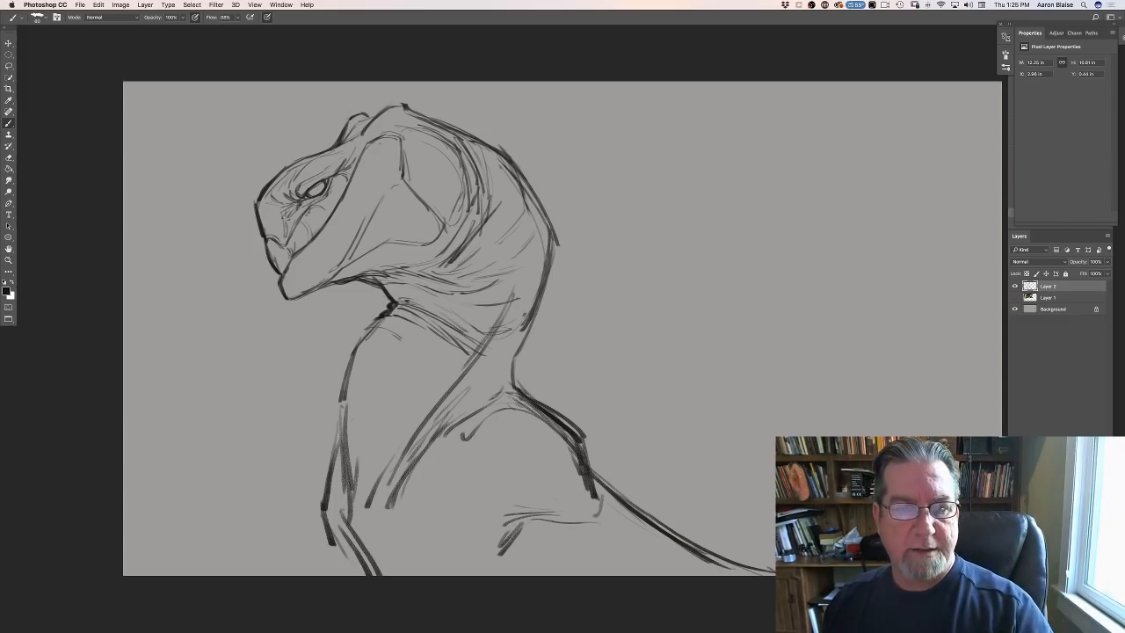
- Draw short pointed quills projecting backward from the back of the head and upper neck
mouse_move(477, 133)
left_mouse_down()
mouse_move(522, 147)
mouse_move(557, 138)
left_mouse_up()
mouse_move(506, 142)
left_mouse_down()
mouse_move(565, 137)
mouse_move(464, 137)
mouse_move(587, 174)
mouse_move(545, 151)
left_mouse_up()
left_click_drag(450, 129, 492, 120)
mouse_move(436, 119)
left_mouse_down()
mouse_move(484, 106)
mouse_move(486, 121)
left_mouse_up()
left_click_drag(458, 126, 493, 123)
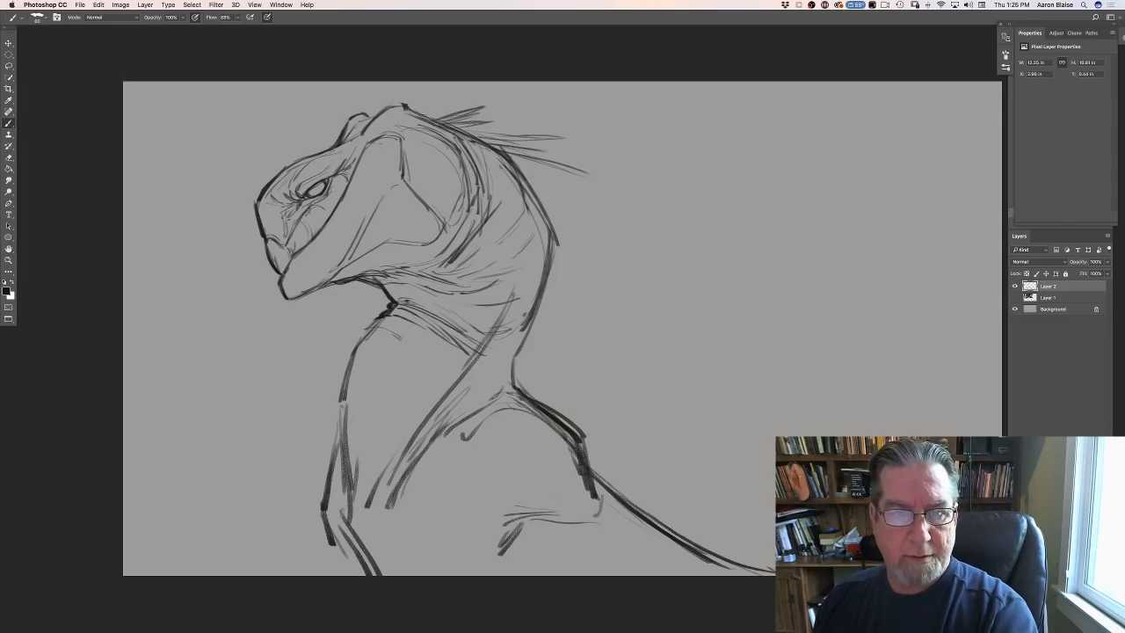
left_click_drag(420, 117, 437, 110)
- Draw a long, thick quill slanting down and back from the middle of the nape
left_click_drag(554, 198, 625, 255)
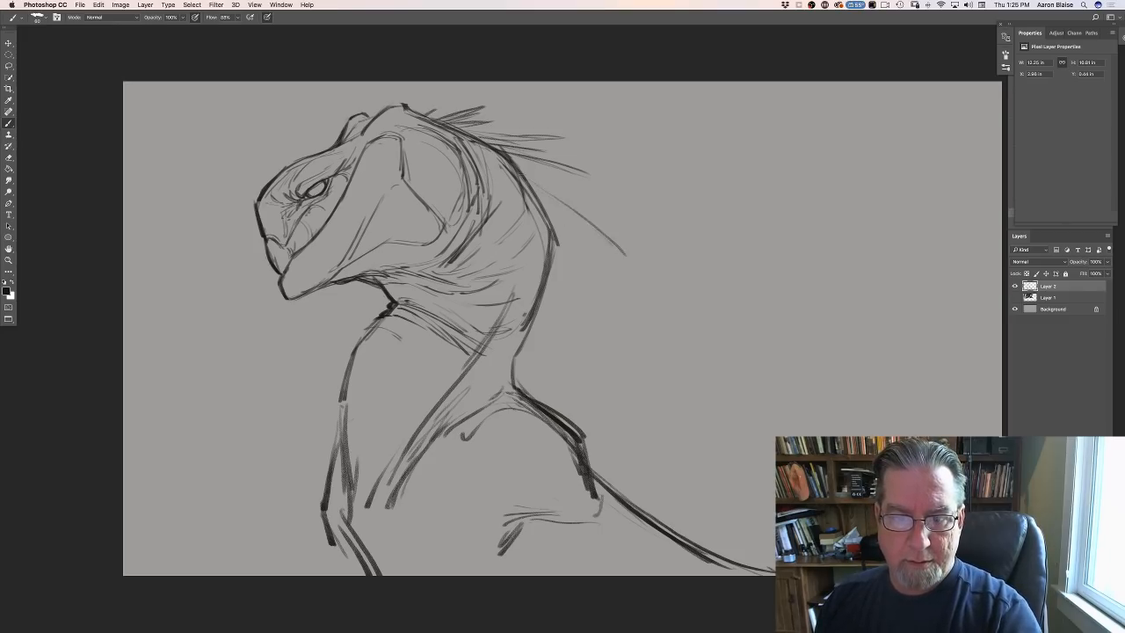
left_click_drag(533, 183, 632, 269)
left_click_drag(557, 202, 646, 283)
left_click_drag(597, 244, 644, 281)
left_click_drag(578, 220, 601, 246)
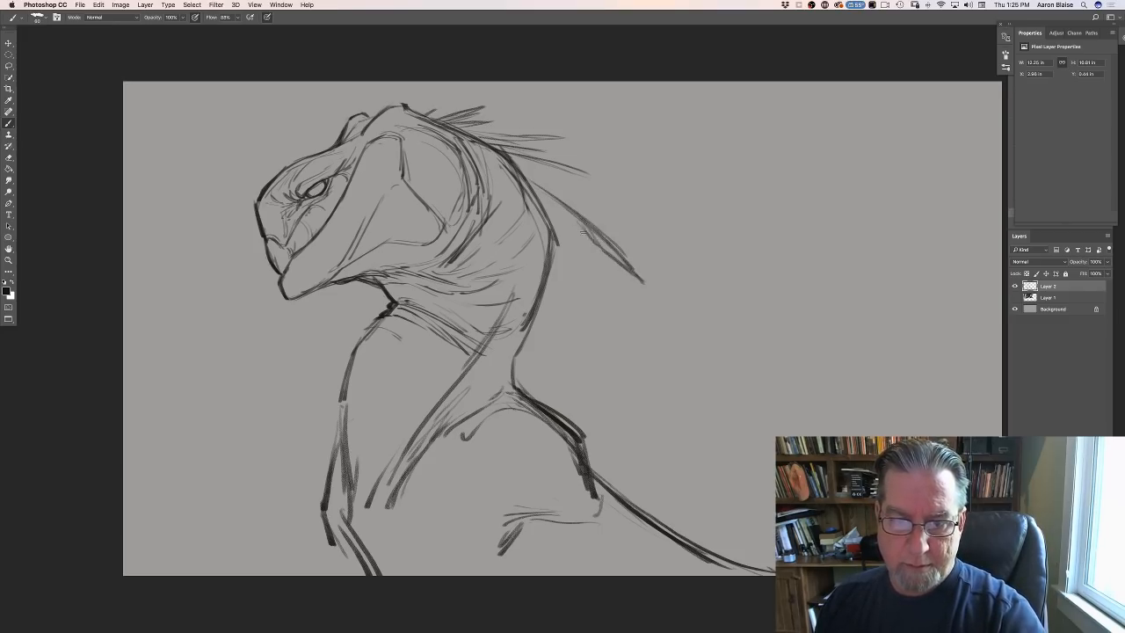
mouse_move(553, 202)
left_mouse_down()
mouse_move(593, 243)
mouse_move(581, 234)
left_mouse_up()
left_click_drag(524, 184, 557, 211)
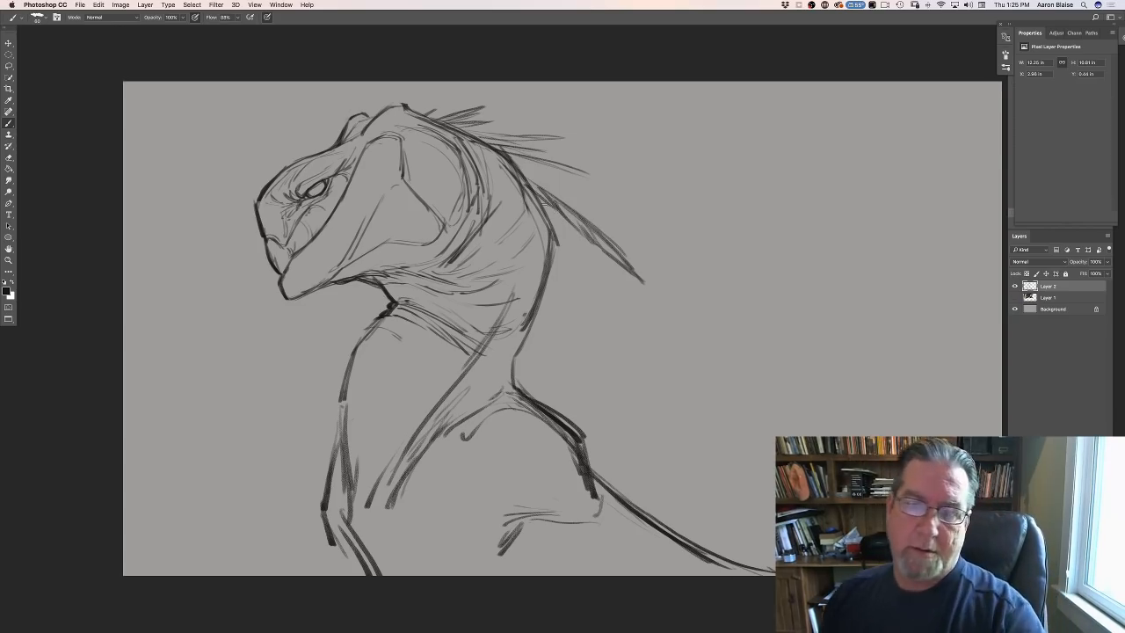
- Add shorter quills fanning down the rear of the neck and a light contour stroke inside the shoulder
left_click_drag(538, 197, 610, 302)
mouse_move(545, 213)
left_mouse_down()
mouse_move(604, 297)
mouse_move(599, 286)
left_mouse_up()
mouse_move(555, 228)
left_mouse_down()
mouse_move(578, 322)
mouse_move(571, 286)
mouse_move(569, 304)
left_mouse_up()
left_click_drag(552, 267, 559, 299)
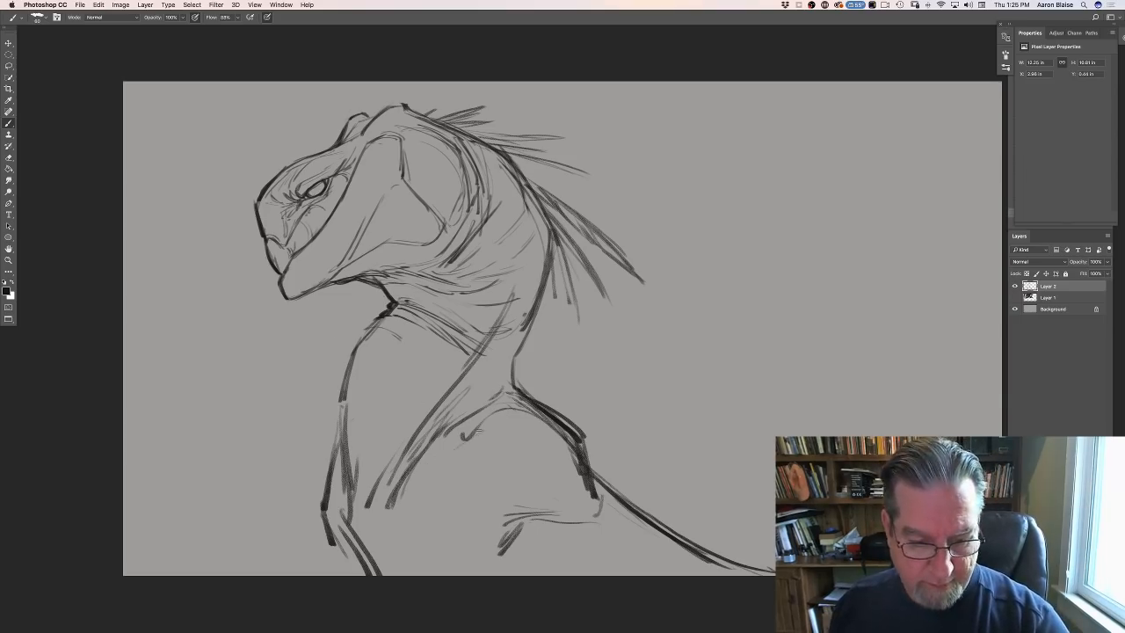
mouse_move(478, 429)
left_mouse_down()
mouse_move(432, 471)
mouse_move(436, 482)
left_mouse_up()
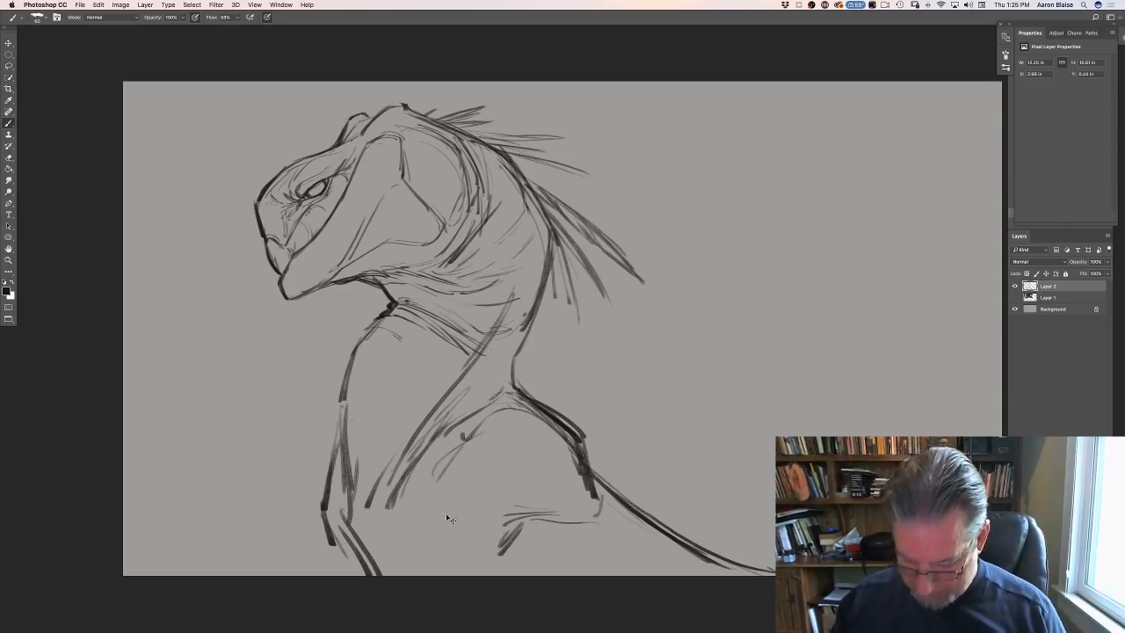
- Shrink the whole creature sketch again toward its upper-left corner, leaving canvas space below and behind it
key("super+minus")
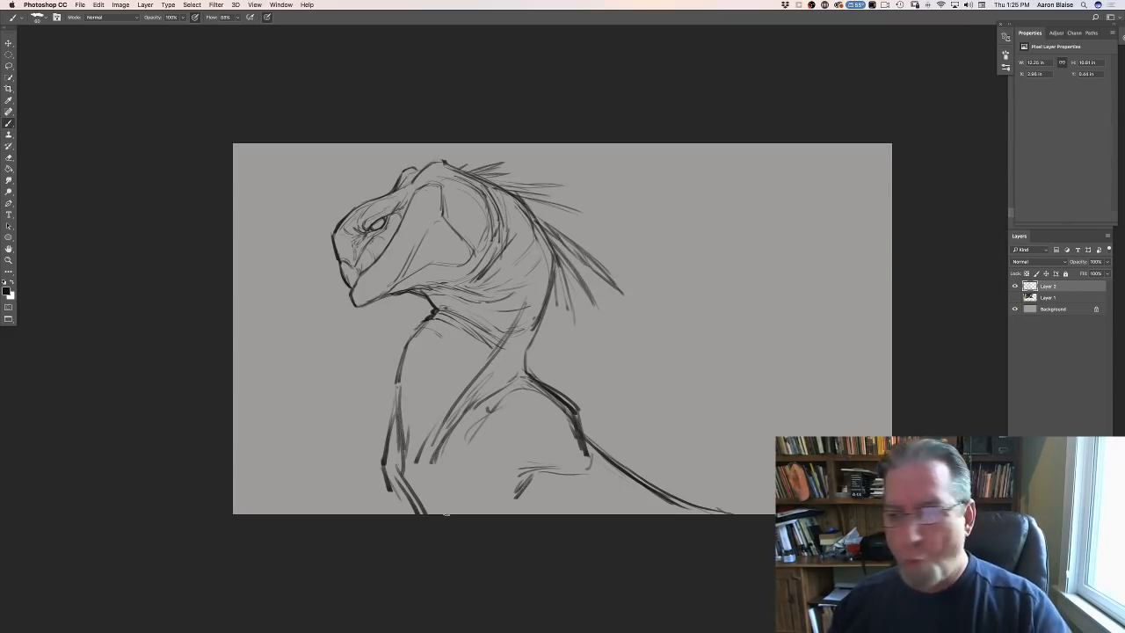
left_click(96, 6)
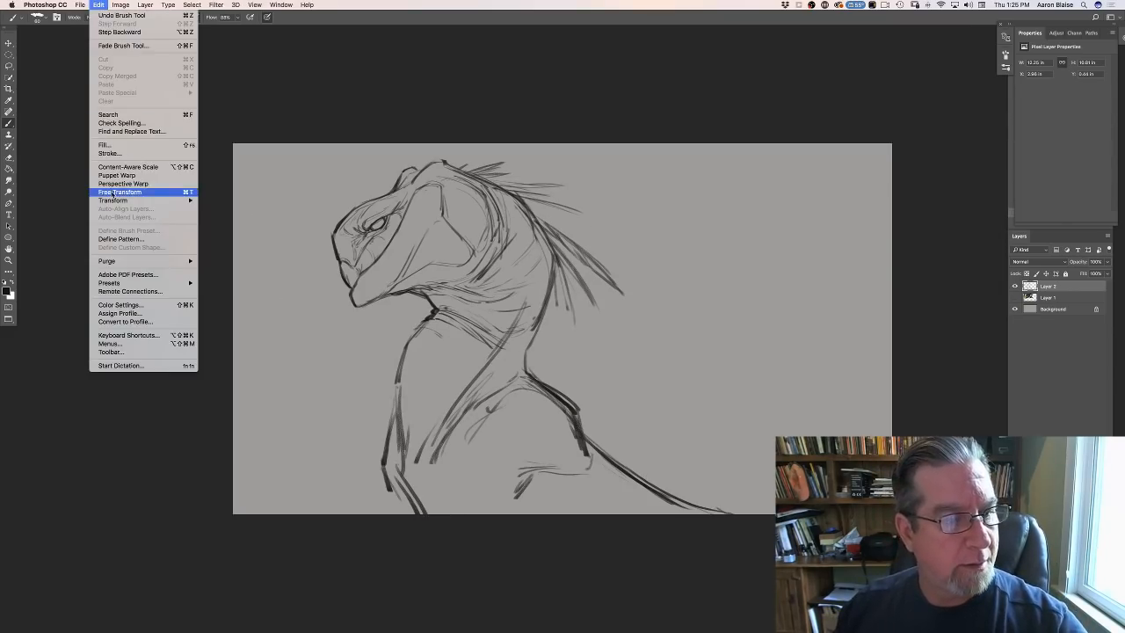
left_click(114, 193)
left_click_drag(734, 513, 616, 409)
key("Return")
key("b")
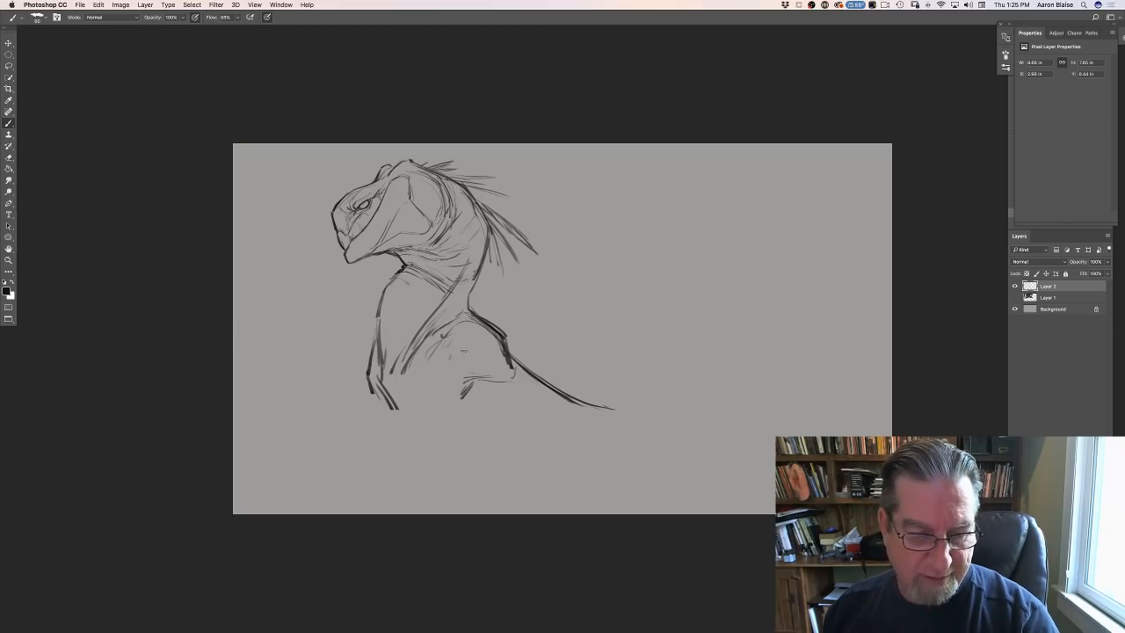
- Redraw the shoulder strokes as an upper arm bending into a forward forearm, with a long underside contour sweeping back beneath it
mouse_move(435, 333)
left_mouse_down()
mouse_move(454, 369)
mouse_move(506, 394)
left_mouse_up()
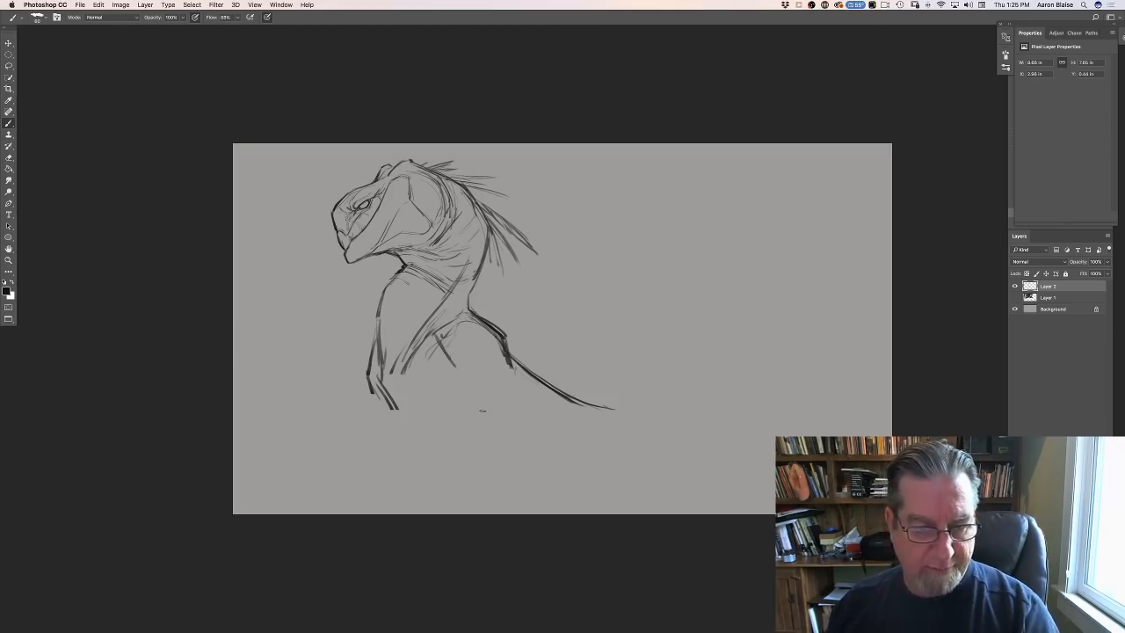
mouse_move(449, 354)
left_mouse_down()
mouse_move(451, 373)
mouse_move(398, 386)
mouse_move(362, 413)
mouse_move(375, 432)
left_mouse_up()
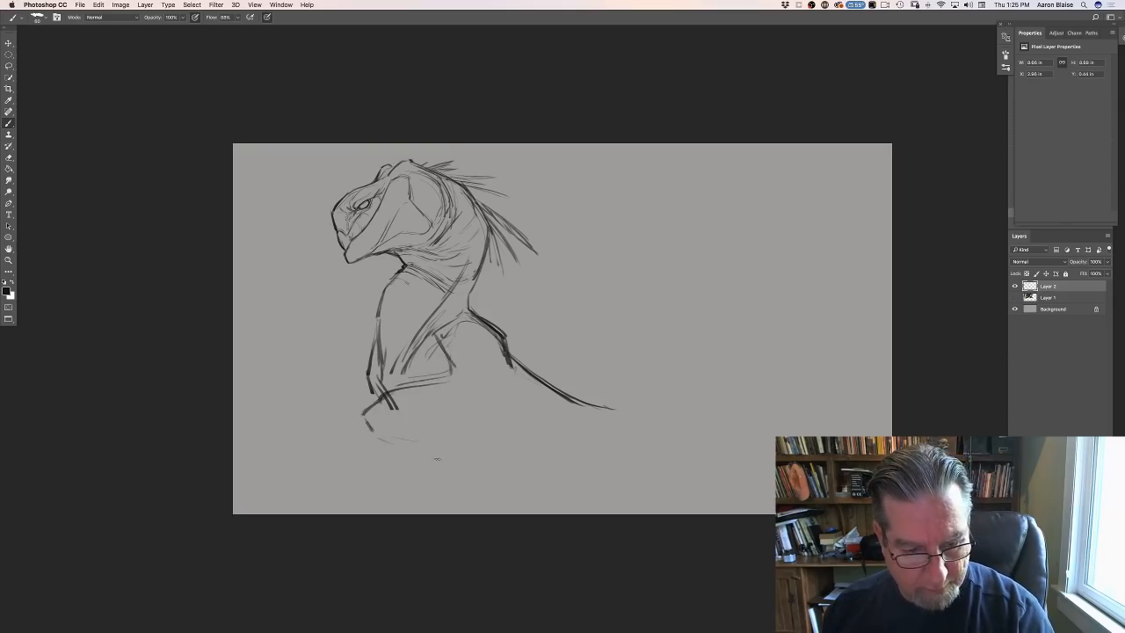
mouse_move(437, 458)
left_mouse_down()
mouse_move(545, 489)
mouse_move(679, 481)
left_mouse_up()
left_click_drag(548, 492, 721, 475)
left_click_drag(541, 500, 623, 498)
mouse_move(379, 441)
left_mouse_down()
mouse_move(527, 496)
mouse_move(501, 489)
left_mouse_up()
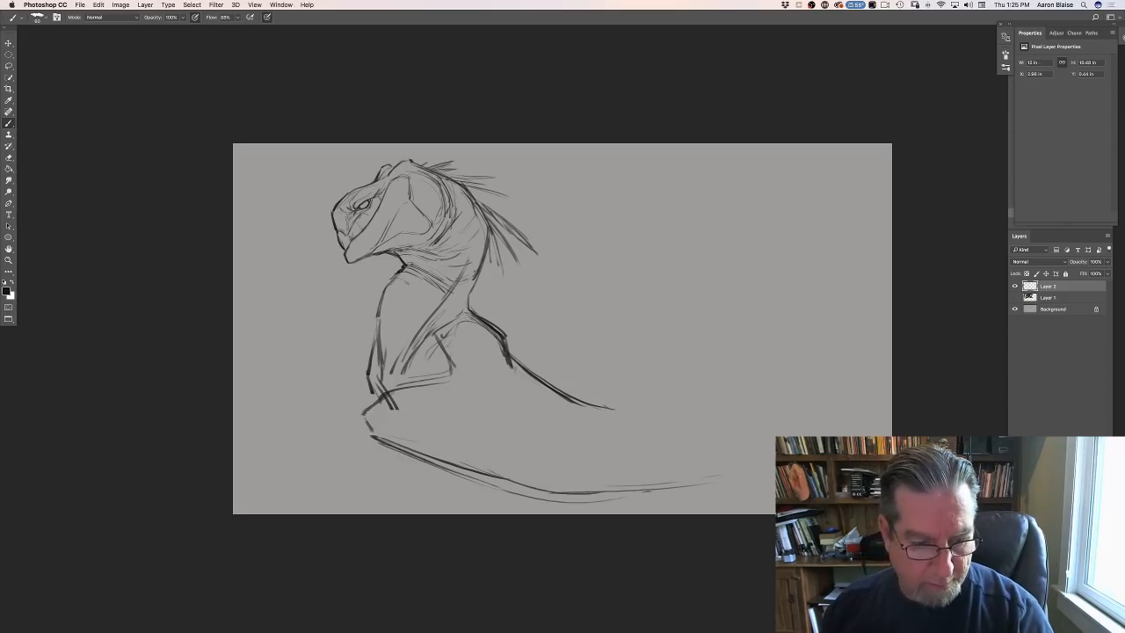
- Darken the elbow and forearm lines, then rework the back outline with a small bump and add contour strokes along the flank
left_click_drag(384, 396, 452, 370)
mouse_move(437, 349)
left_mouse_down()
mouse_move(449, 371)
mouse_move(419, 381)
left_mouse_up()
left_click_drag(450, 367, 438, 378)
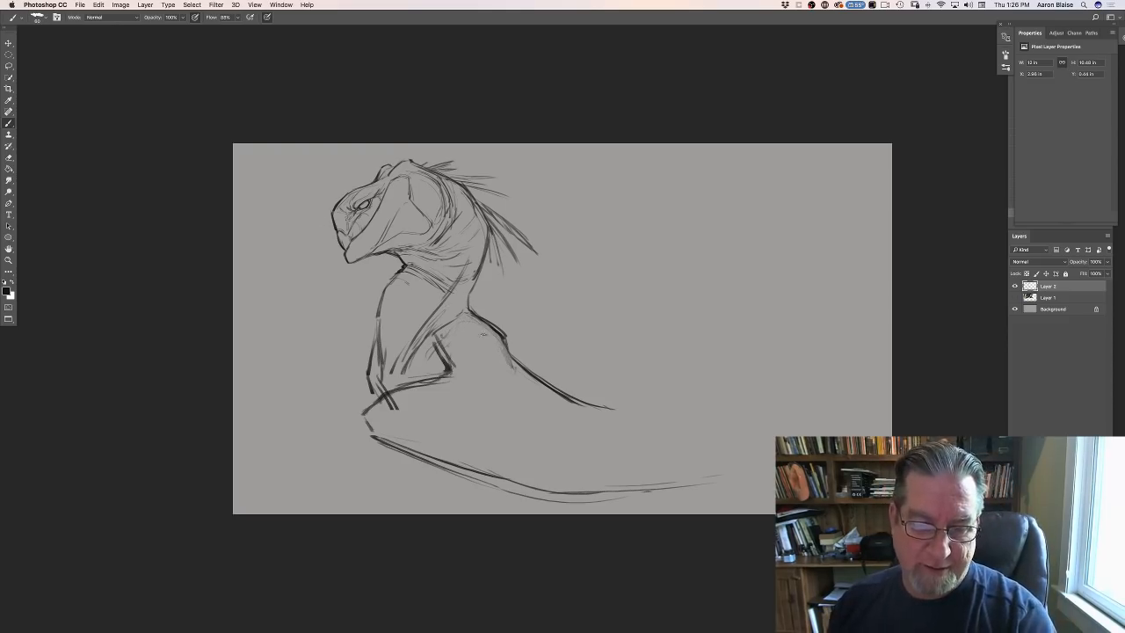
left_click_drag(474, 319, 555, 404)
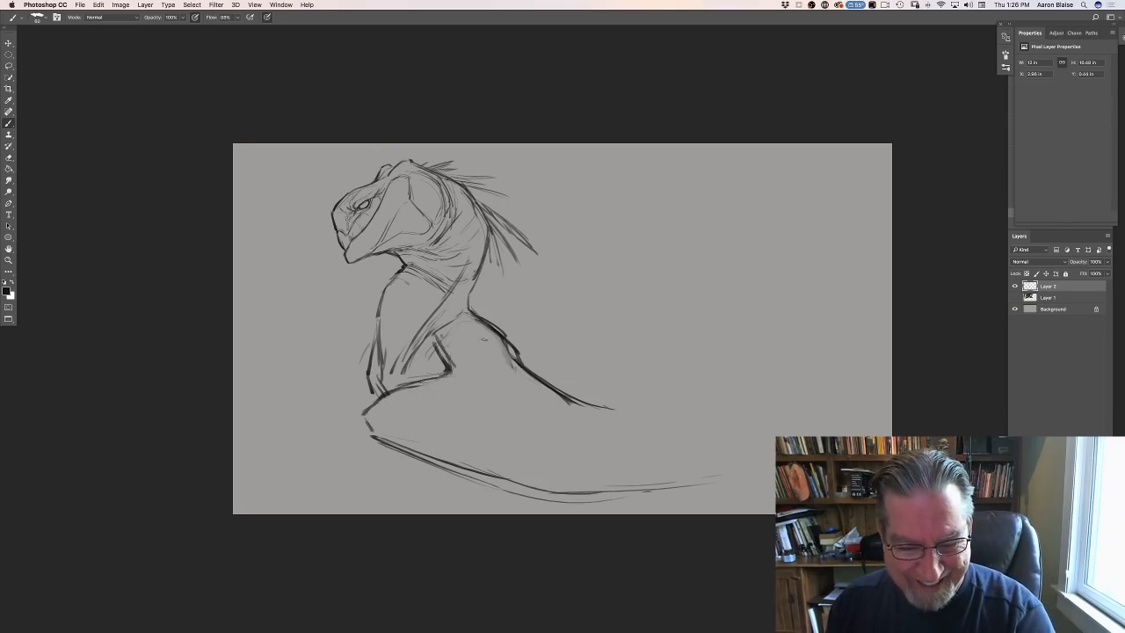
mouse_move(506, 348)
left_mouse_down()
mouse_move(538, 401)
mouse_move(503, 419)
left_mouse_up()
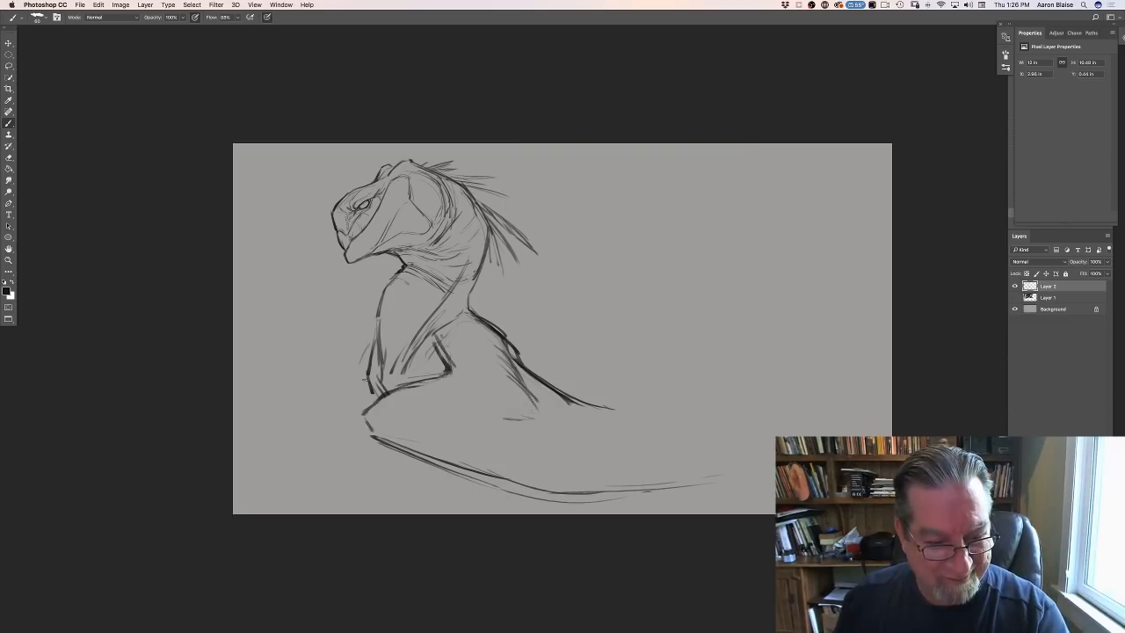
- Draw a second bent limb extending in front of the chest and add quill strokes hanging at the base of the nape
mouse_move(369, 384)
left_mouse_down()
mouse_move(303, 424)
mouse_move(312, 447)
mouse_move(376, 465)
left_mouse_up()
left_click_drag(320, 444, 396, 473)
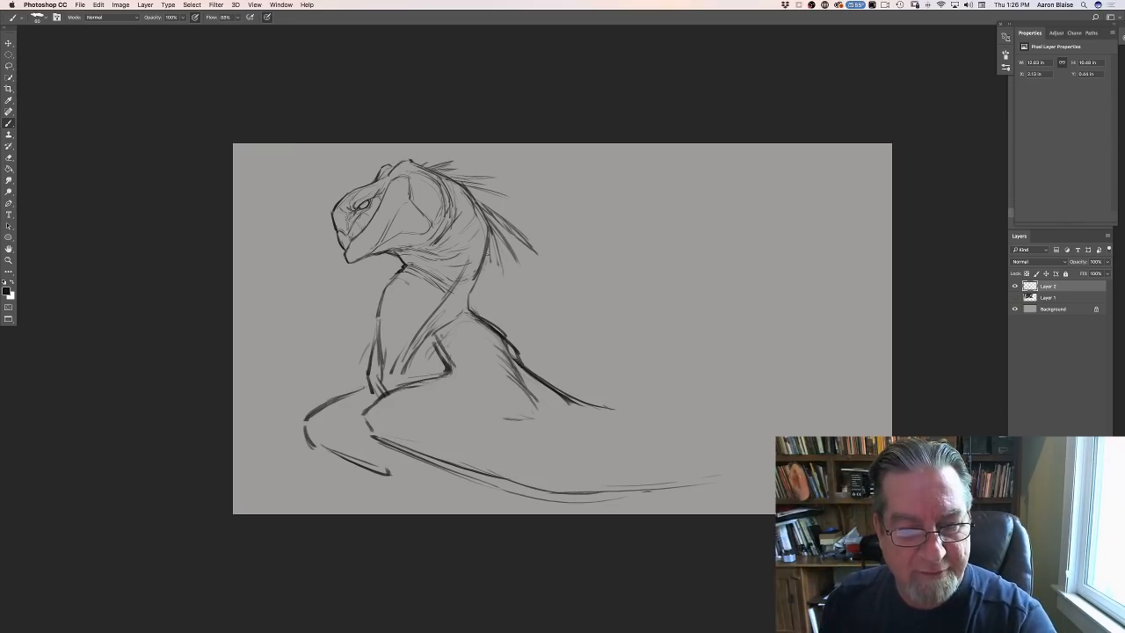
left_click_drag(490, 249, 482, 307)
left_click_drag(484, 267, 479, 295)
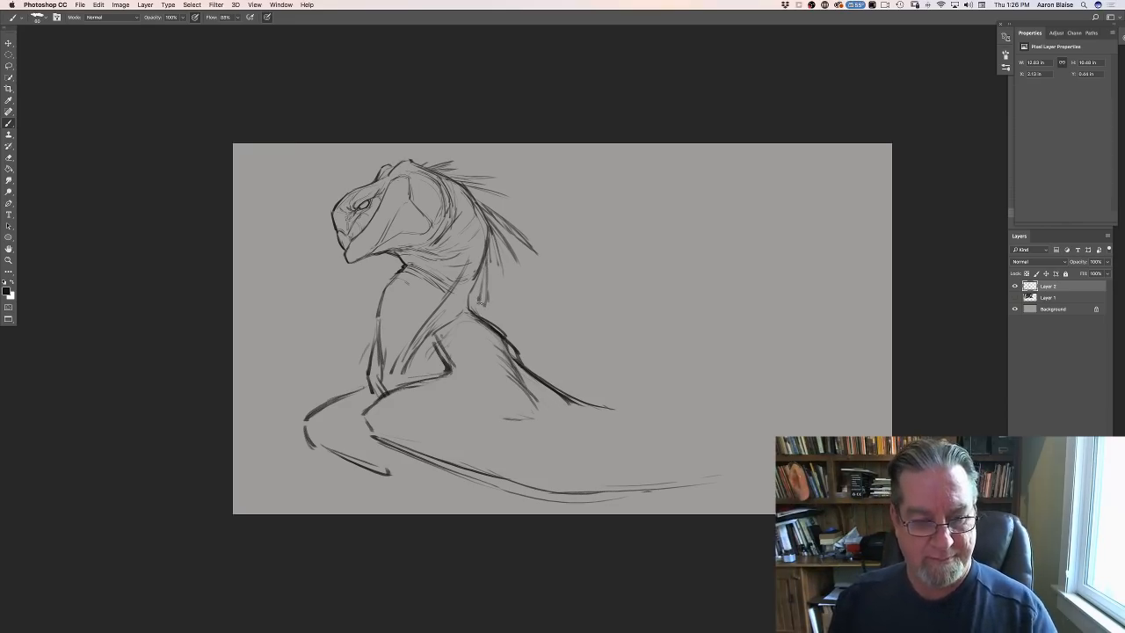
- Scale the creature sketch down to about 79% toward its upper-left corner and thicken the inner line of the upper arm
left_click(97, 6)
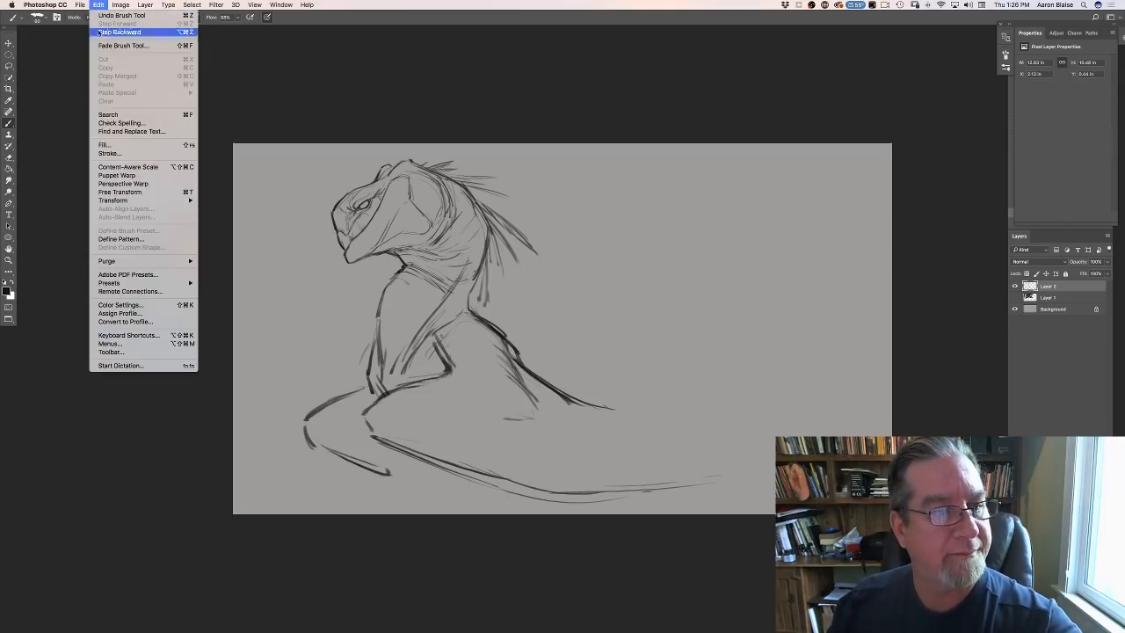
left_click(131, 187)
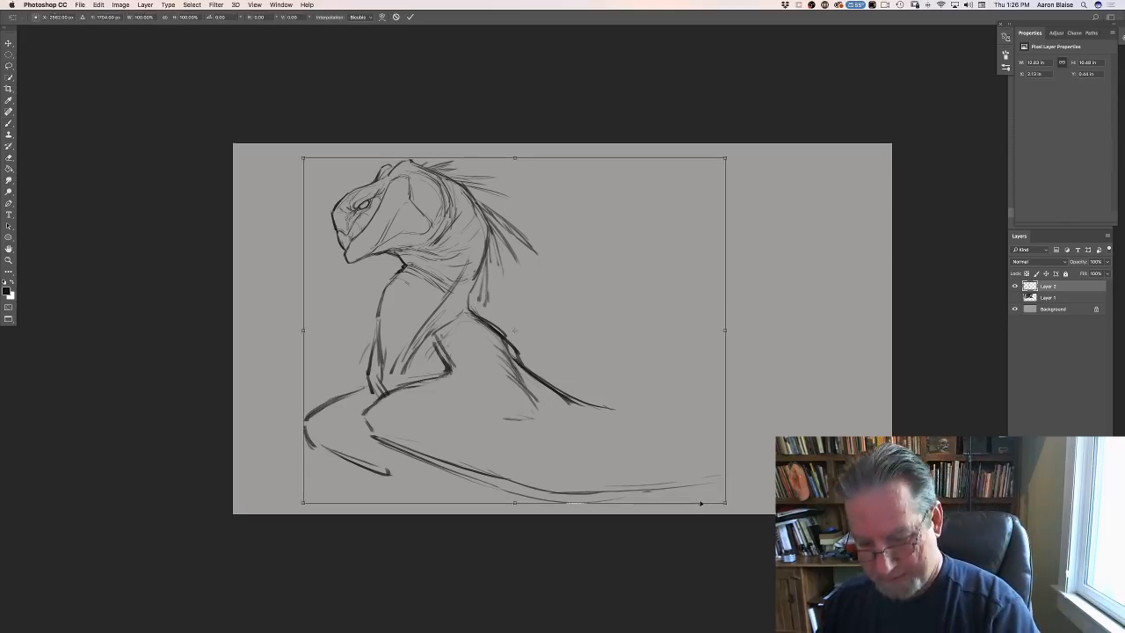
left_click_drag(725, 503, 630, 431)
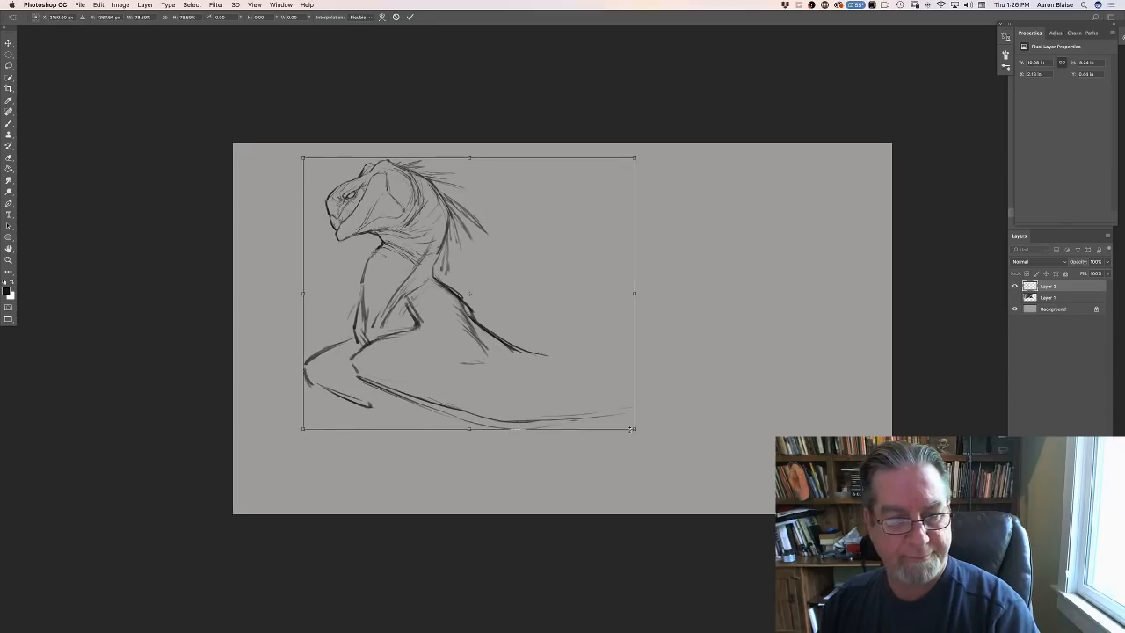
key("Return")
key("b")
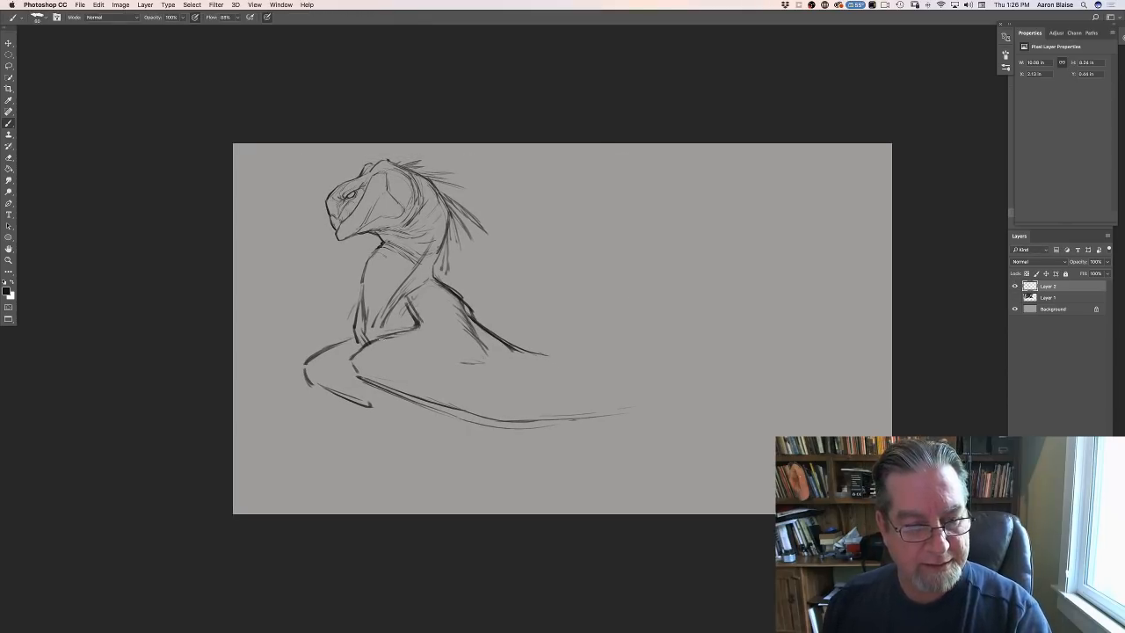
left_click_drag(409, 322, 400, 302)
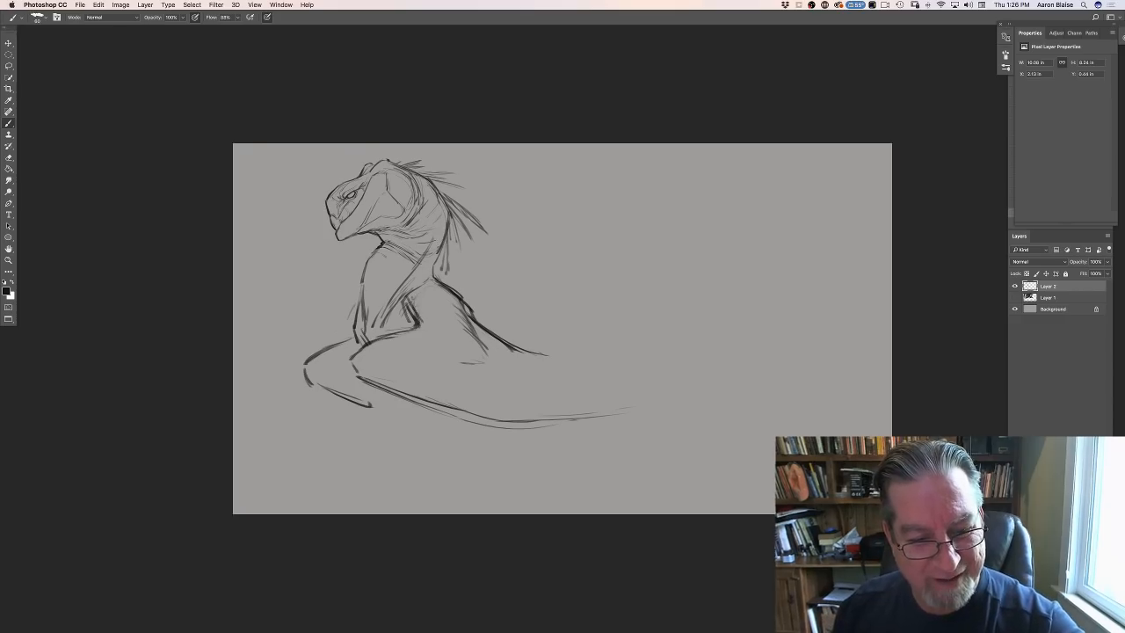
- Extend the creature's back line downward and redraw its underside contour as a longer, thicker sweep from the forearm toward the rear
left_click_drag(431, 280, 361, 335)
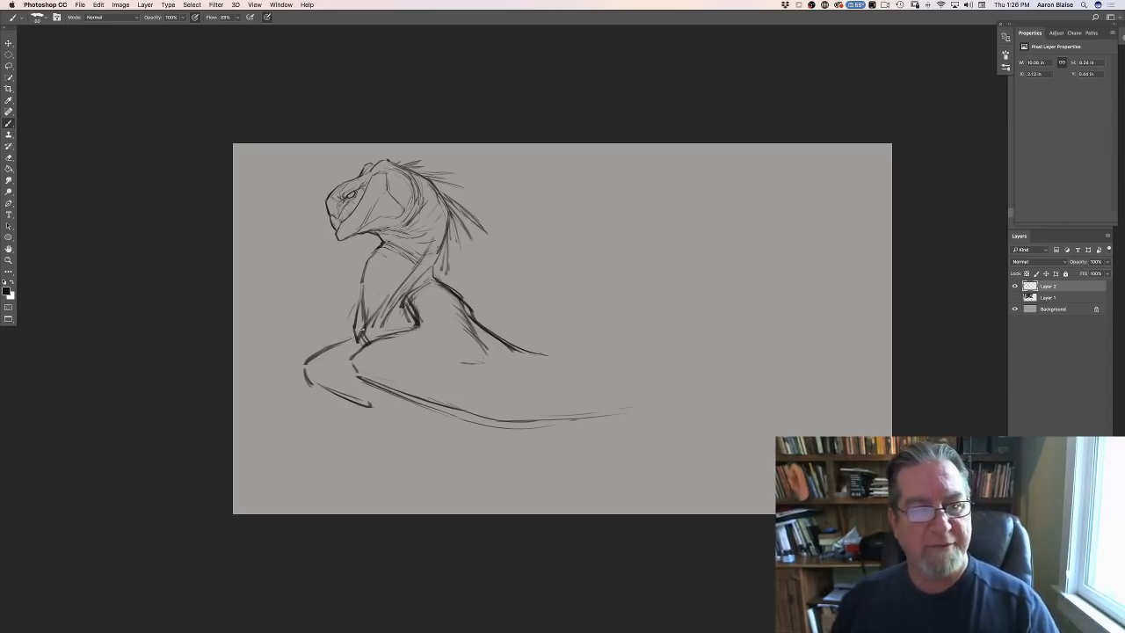
mouse_move(486, 326)
left_mouse_down()
mouse_move(555, 369)
mouse_move(544, 359)
left_mouse_up()
mouse_move(417, 396)
left_mouse_down()
mouse_move(518, 432)
mouse_move(578, 427)
left_mouse_up()
left_click_drag(510, 422, 650, 436)
left_click_drag(463, 402, 663, 436)
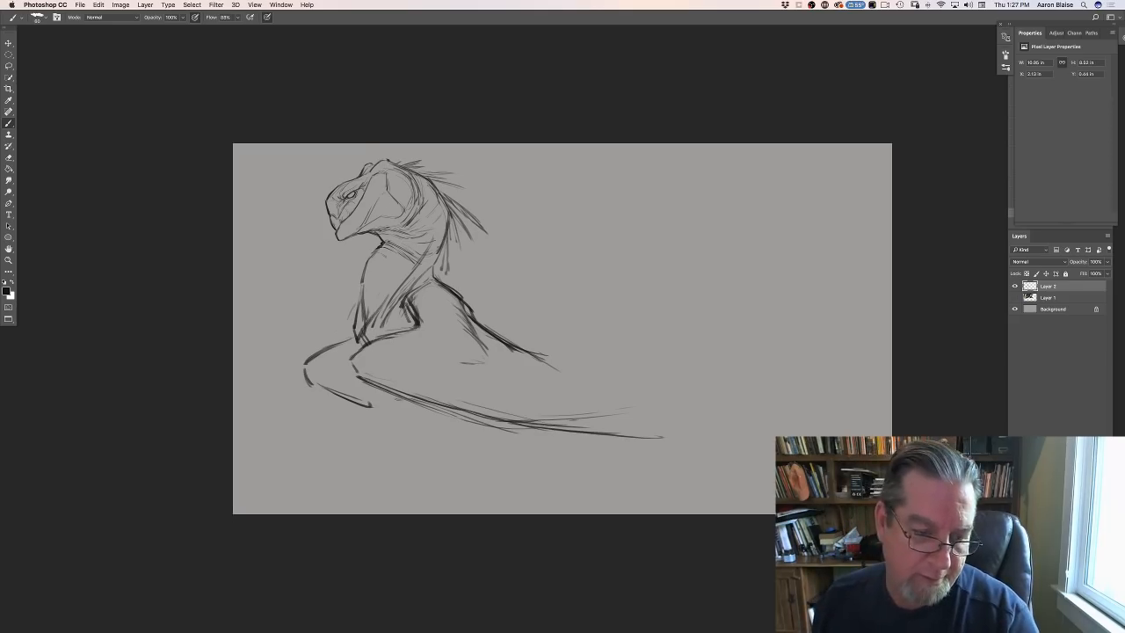
left_click_drag(367, 382, 428, 409)
left_click_drag(392, 398, 445, 410)
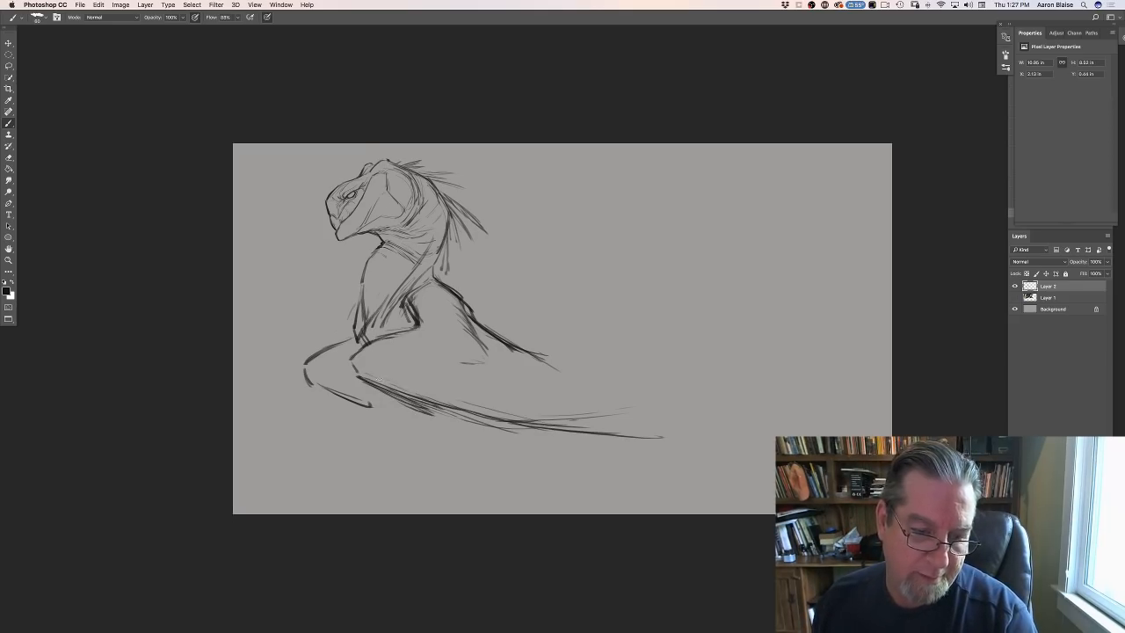
left_click_drag(390, 387, 455, 407)
- Draw converging strokes behind the back and flank so the rear of the body tapers into a long point
mouse_move(562, 425)
left_mouse_down()
mouse_move(676, 437)
mouse_move(571, 416)
mouse_move(745, 438)
left_mouse_up()
mouse_move(608, 424)
left_mouse_down()
mouse_move(688, 431)
mouse_move(654, 422)
left_mouse_up()
left_click_drag(550, 387, 615, 403)
mouse_move(501, 372)
left_mouse_down()
mouse_move(619, 397)
mouse_move(543, 383)
left_mouse_up()
left_click_drag(634, 401, 713, 418)
left_click_drag(485, 332, 562, 386)
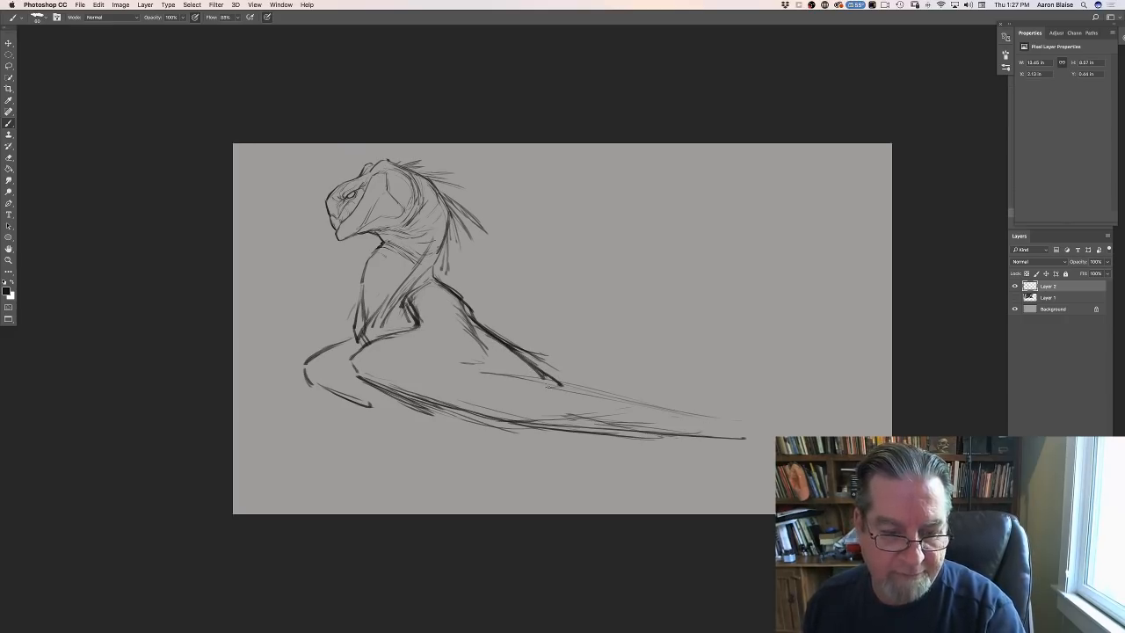
left_click_drag(473, 376, 611, 397)
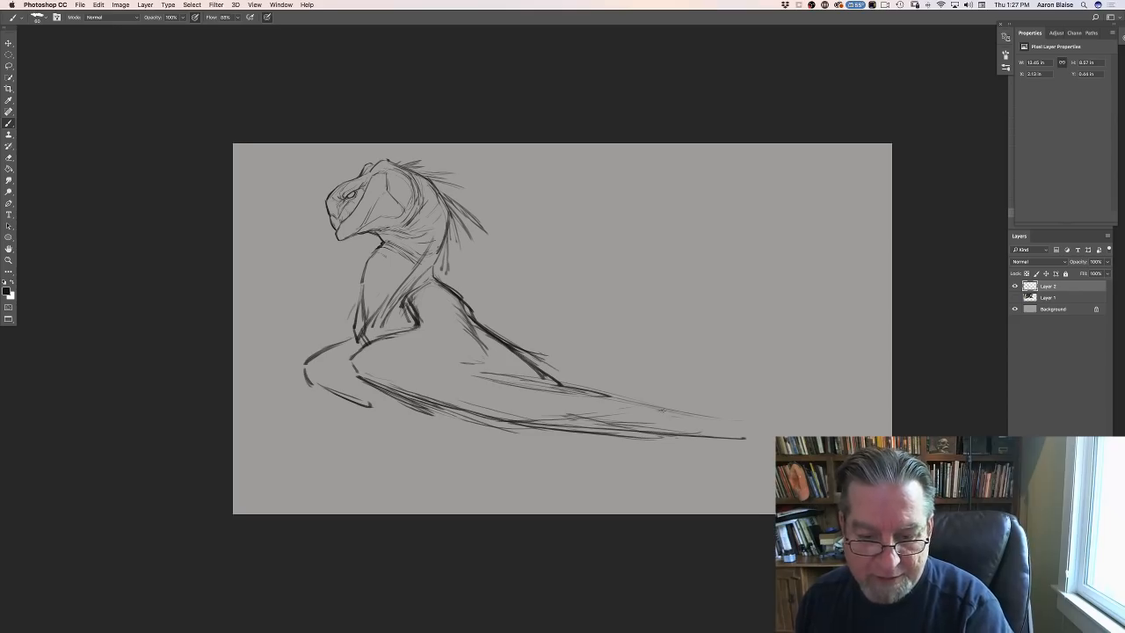
left_click_drag(688, 423, 591, 409)
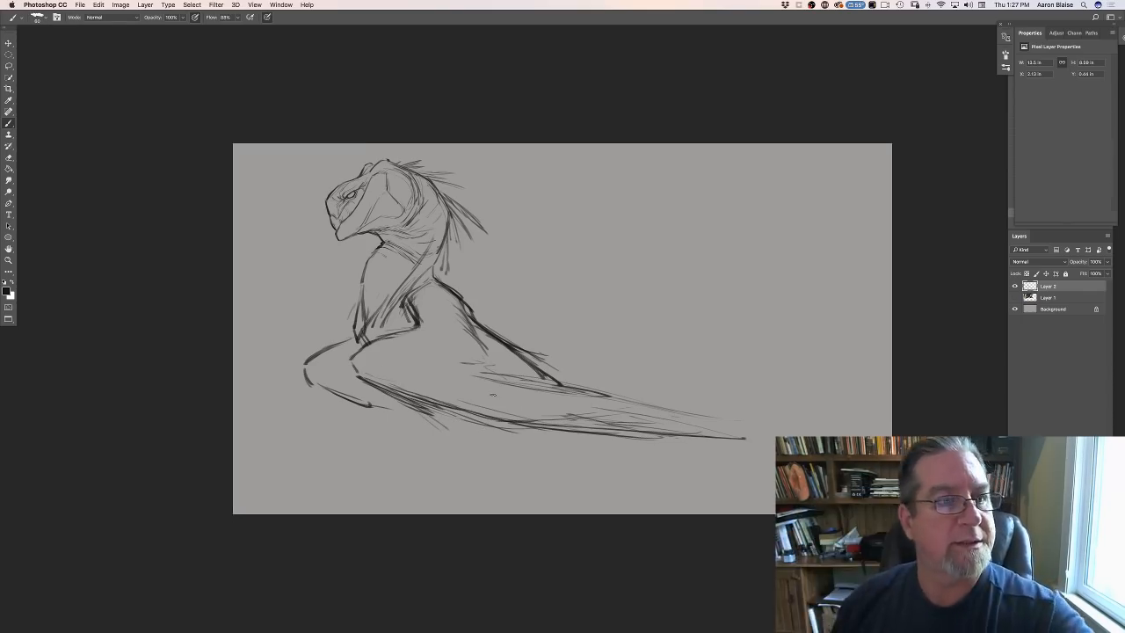
- Scale the creature sketch down to about 81% and move it rightward toward the middle of the canvas
left_click(98, 5)
left_click(117, 191)
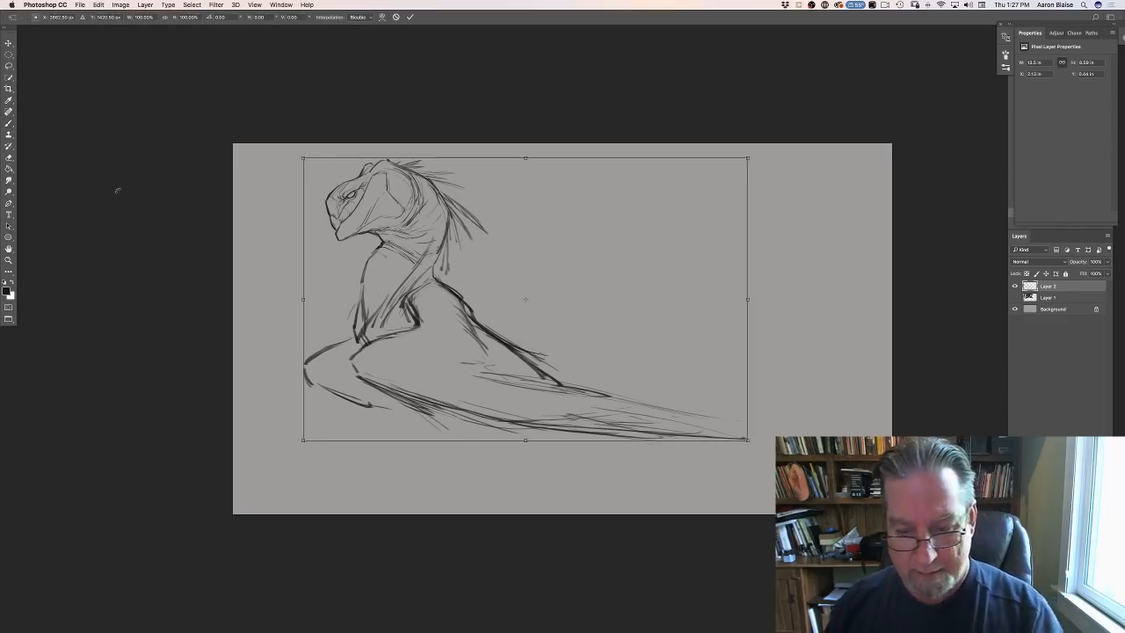
left_click_drag(747, 439, 668, 382)
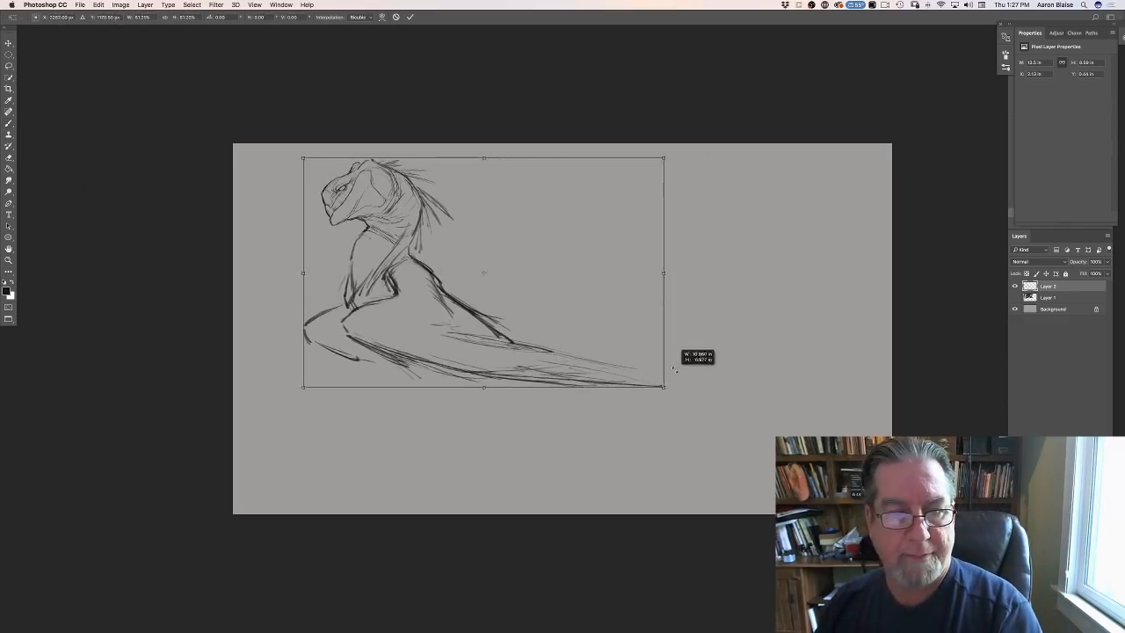
left_click_drag(607, 345, 695, 360)
key("Return")
key("b")
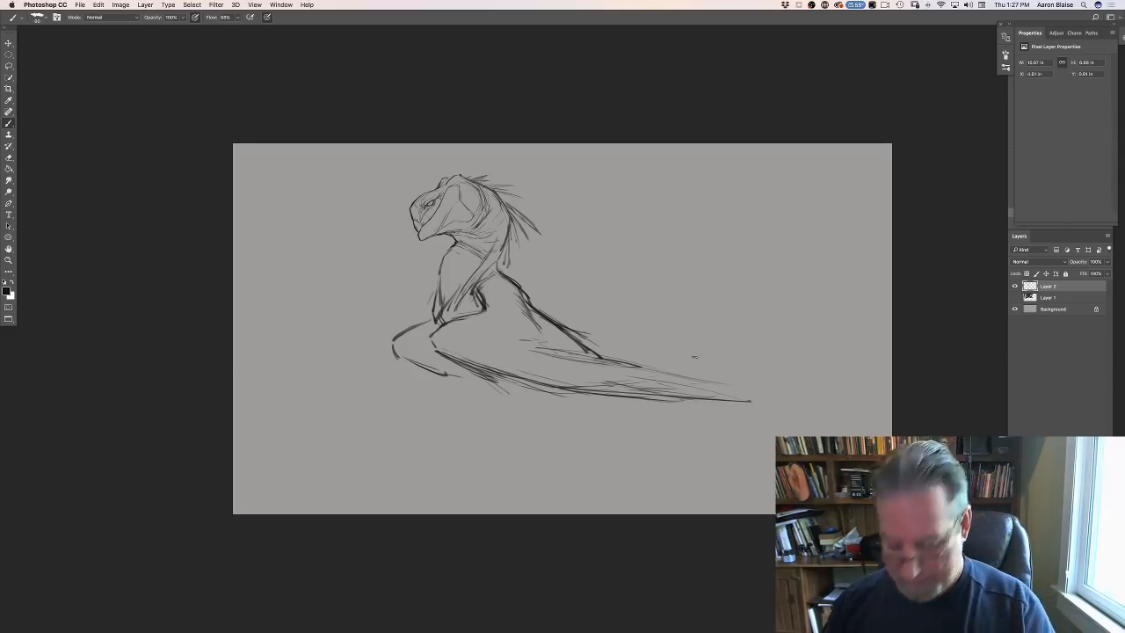
- Strengthen the line below the chest and sketch a curved thigh with its front contour running diagonally down beneath the body
key("super+plus")
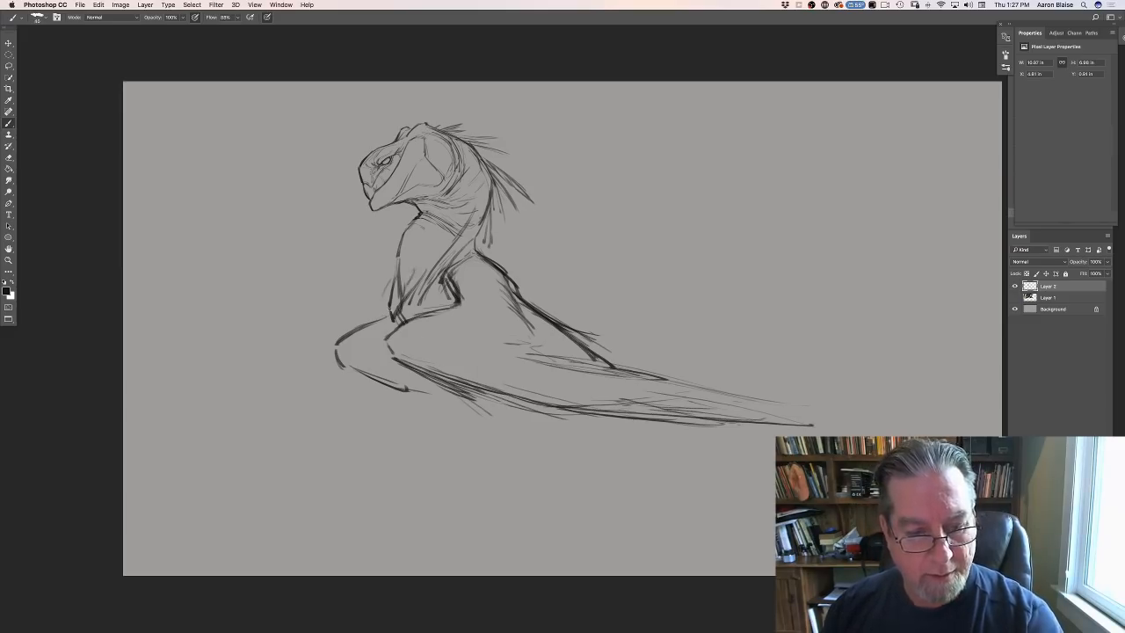
mouse_move(395, 287)
left_mouse_down()
mouse_move(390, 346)
mouse_move(421, 380)
left_mouse_up()
left_click_drag(390, 338, 468, 407)
left_click_drag(412, 387, 492, 411)
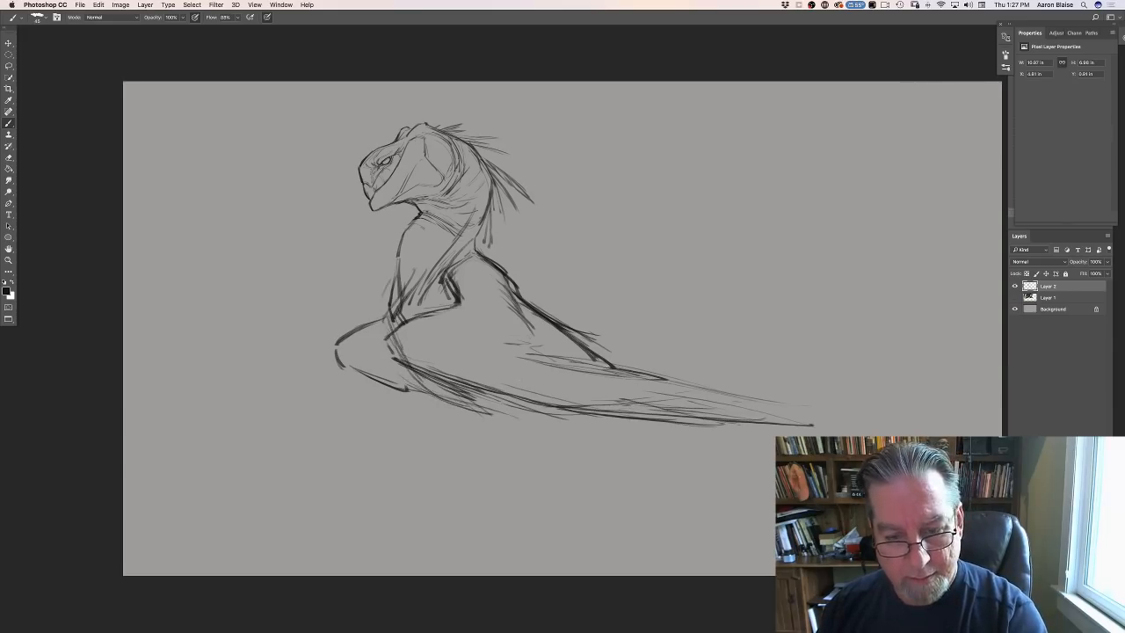
mouse_move(531, 327)
left_mouse_down()
mouse_move(467, 367)
mouse_move(465, 390)
mouse_move(532, 435)
left_mouse_up()
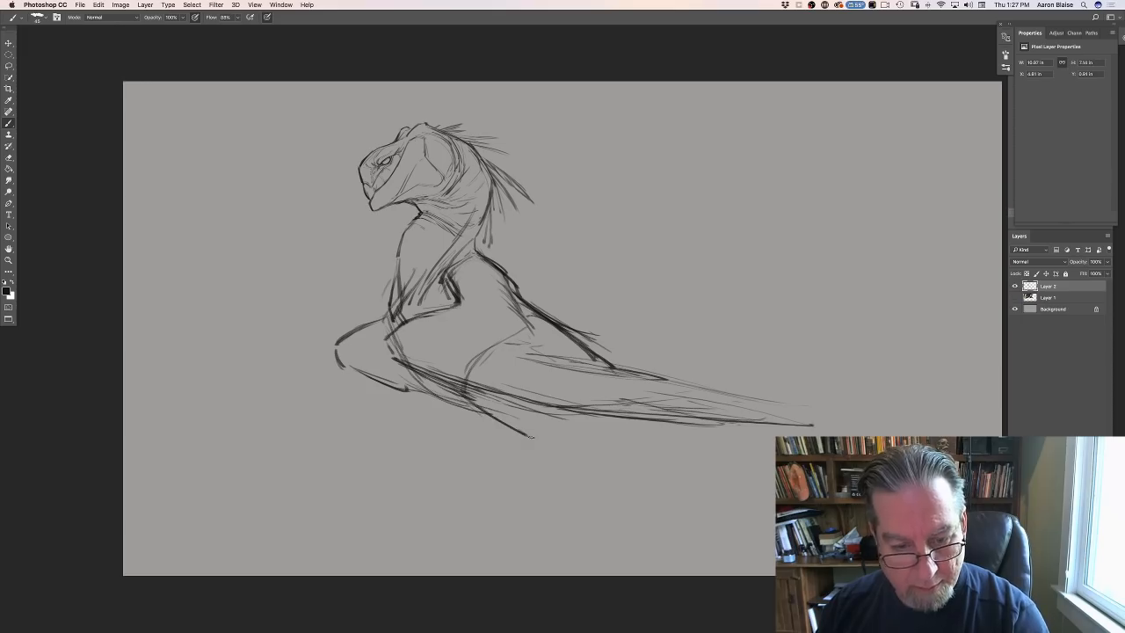
left_click_drag(460, 401, 536, 454)
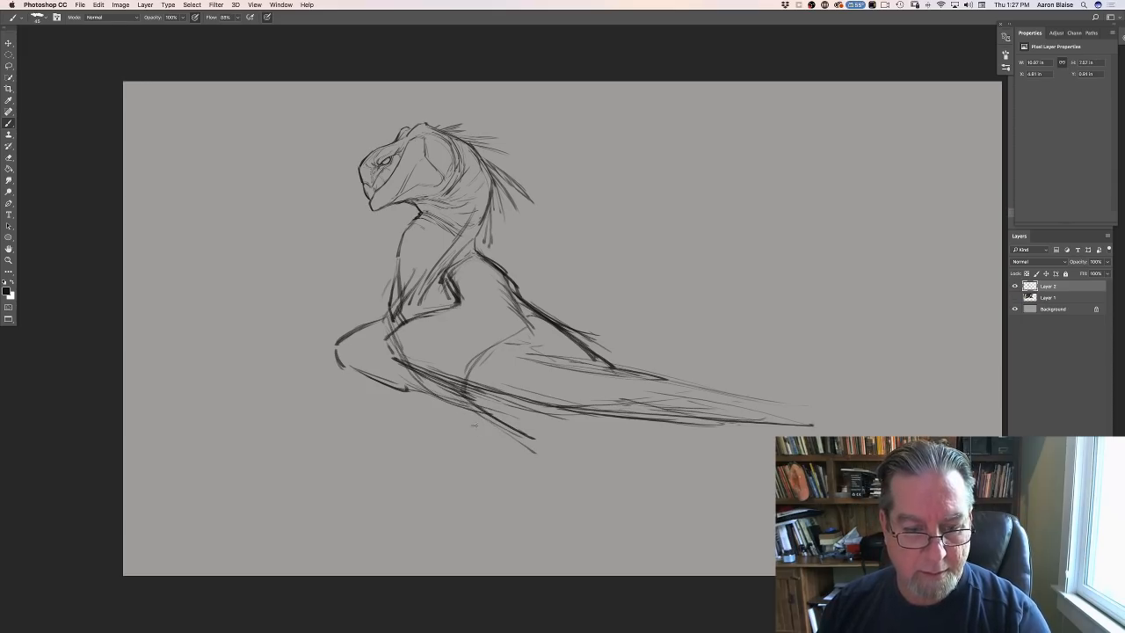
left_click_drag(429, 382, 490, 416)
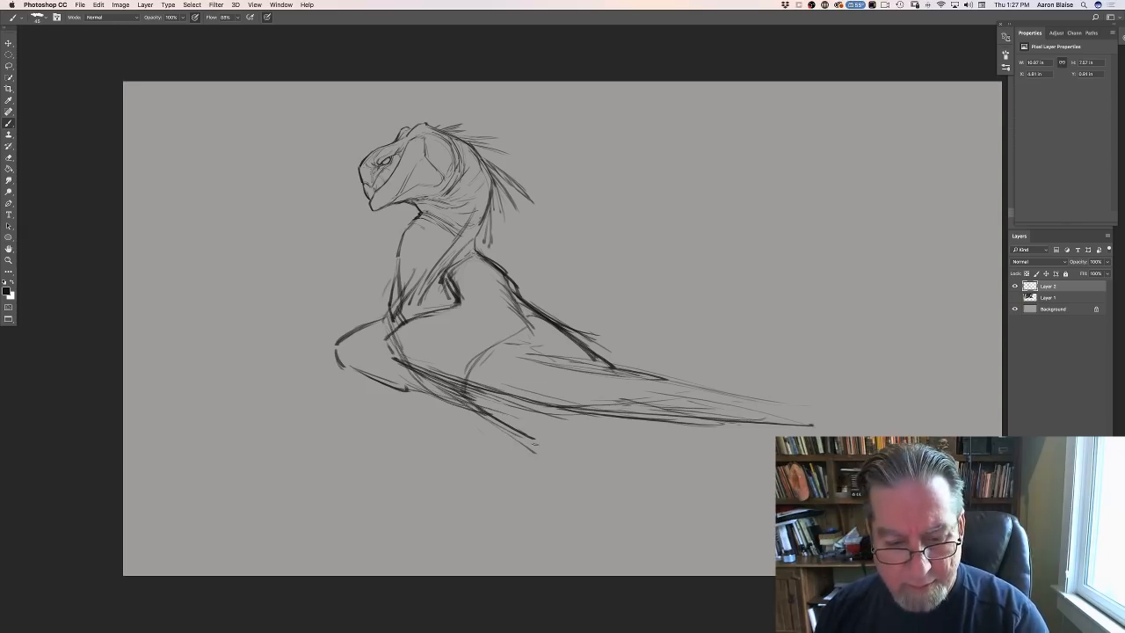
- Draw the planted hind leg's back contour with a pointed hock and extend both sides of the lower leg downward
left_click_drag(556, 413, 577, 453)
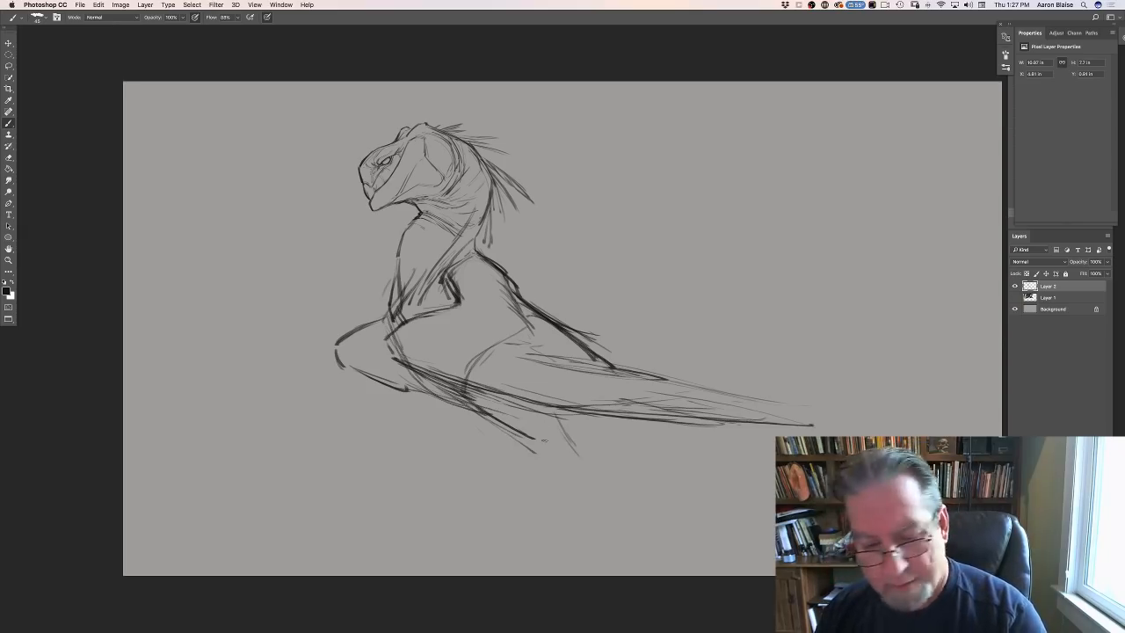
mouse_move(546, 416)
left_mouse_down()
mouse_move(593, 464)
mouse_move(576, 484)
mouse_move(573, 460)
left_mouse_up()
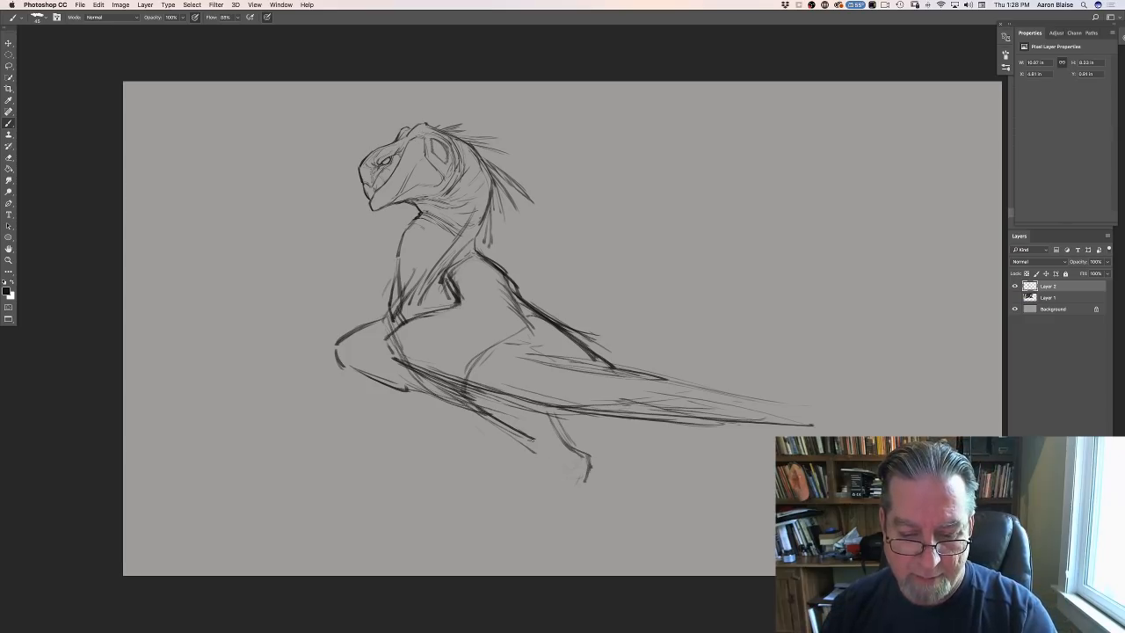
mouse_move(533, 439)
left_mouse_down()
mouse_move(587, 529)
mouse_move(582, 516)
left_mouse_up()
left_click_drag(502, 424, 580, 509)
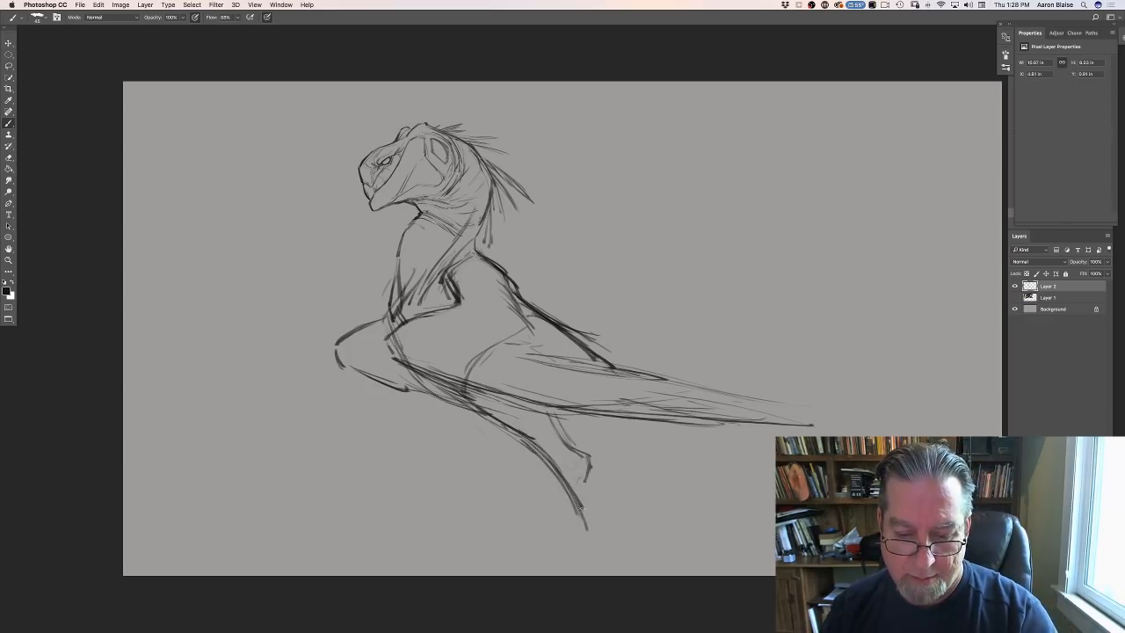
left_click_drag(589, 459, 604, 529)
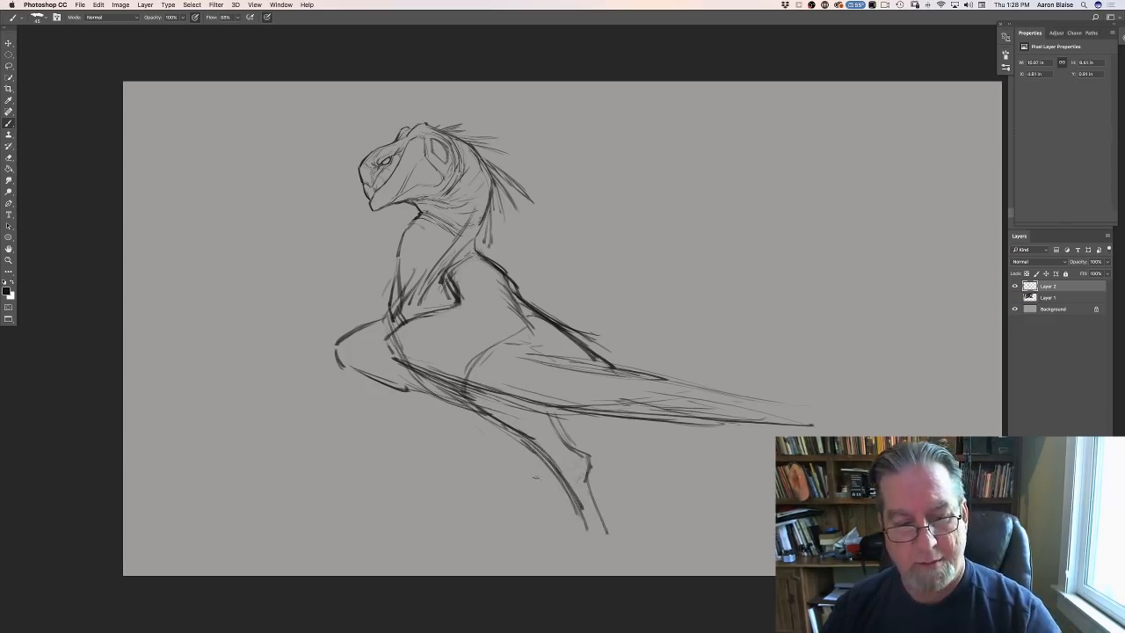
- Sketch the opposite leg bending at the knee beneath the chest, with its shin reaching forward
left_click_drag(408, 369, 468, 442)
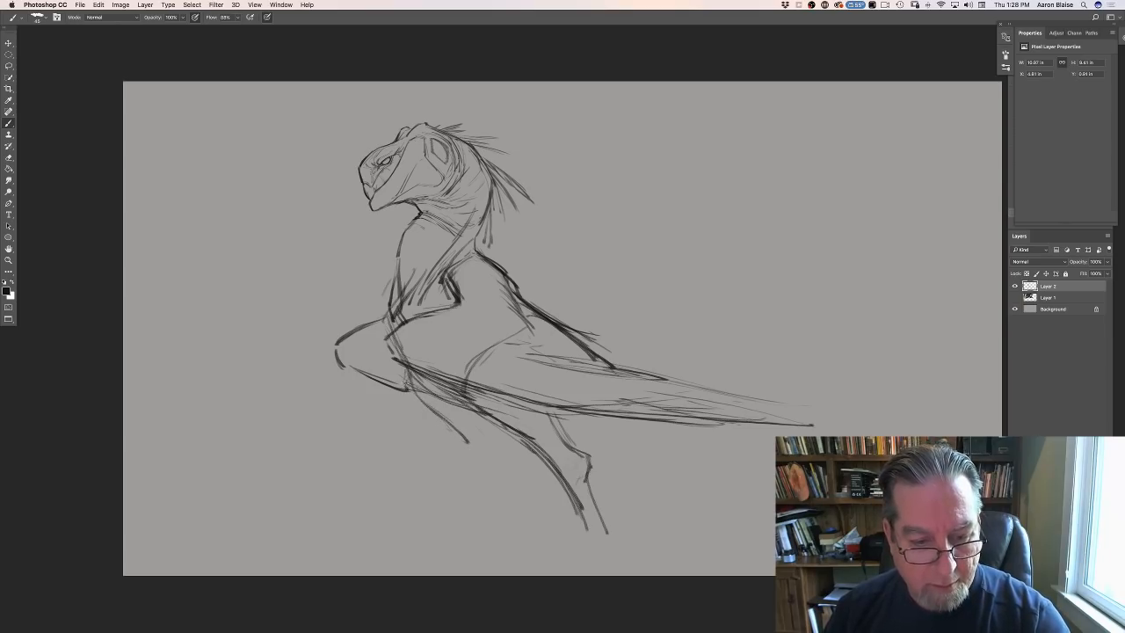
mouse_move(403, 375)
left_mouse_down()
mouse_move(421, 434)
mouse_move(470, 479)
mouse_move(362, 457)
left_mouse_up()
left_click_drag(367, 465, 334, 492)
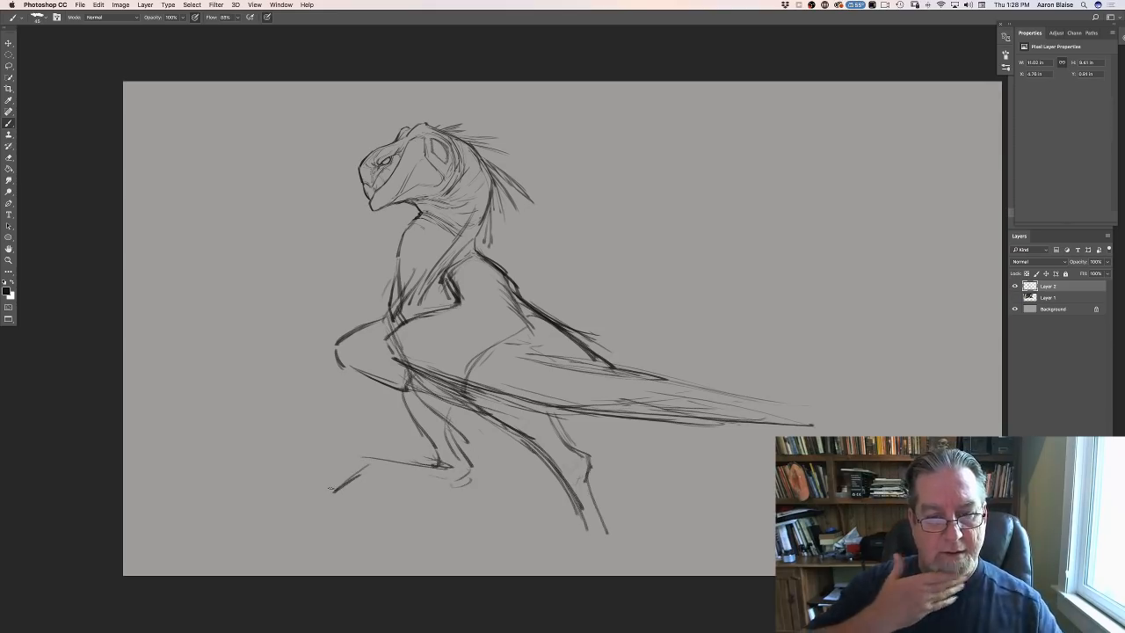
- Draw long diagonal strokes descending from beneath the body's tapered rear, behind the planted leg
left_click_drag(724, 426, 775, 455)
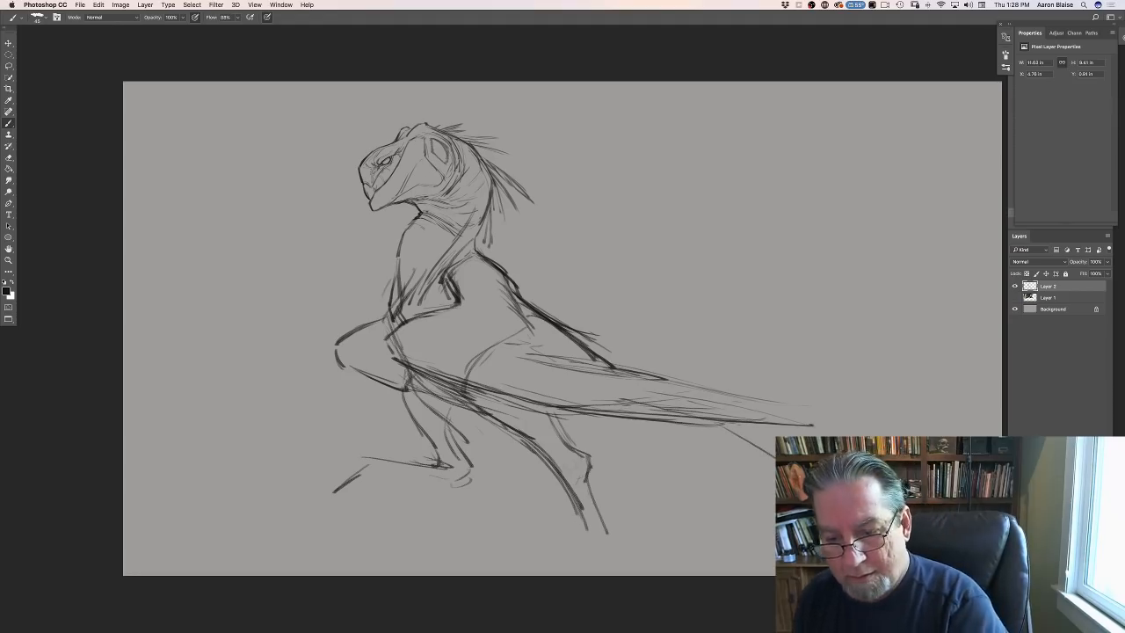
left_click_drag(699, 439, 748, 477)
left_click_drag(678, 436, 748, 486)
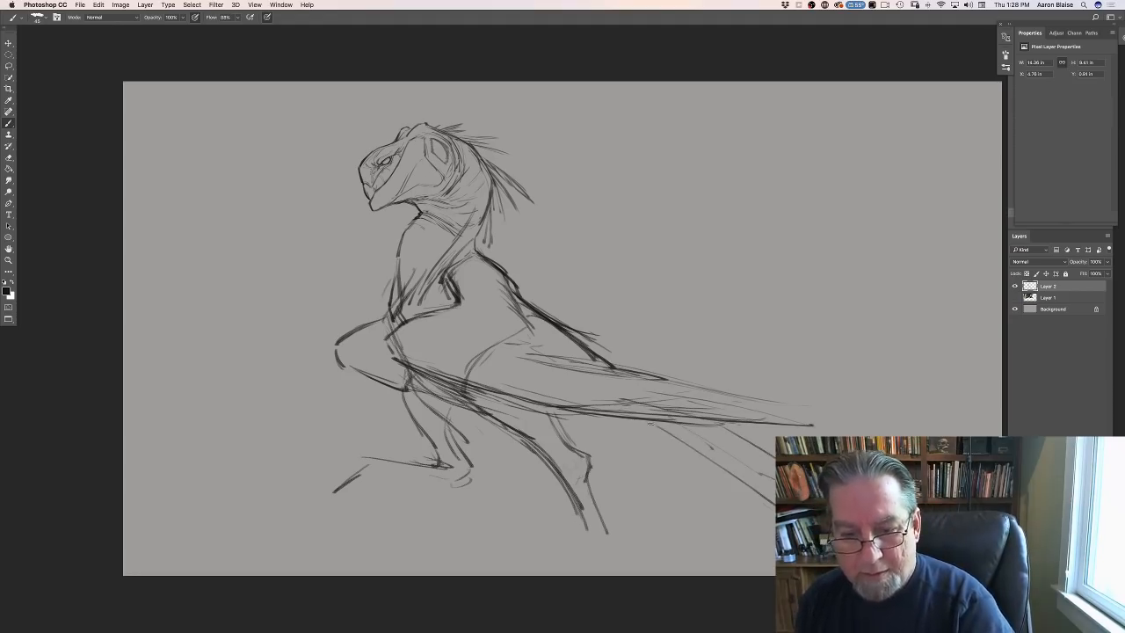
left_click_drag(646, 420, 771, 502)
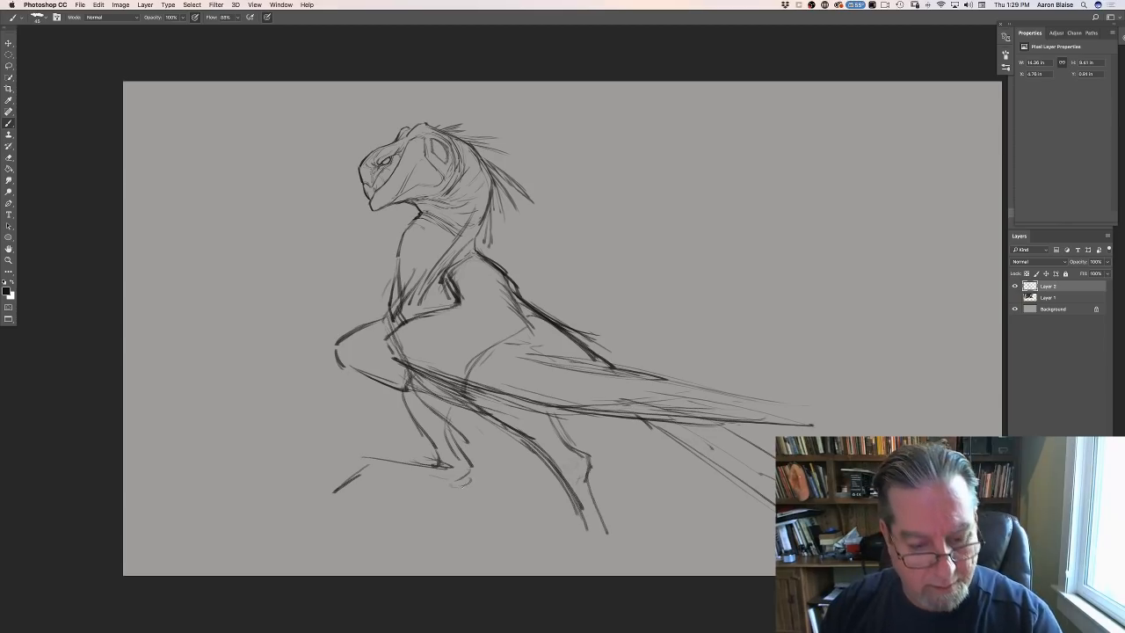
- Add the lower contour and hanging foot lines to the raised leg, and darken the planted leg's front contour
mouse_move(477, 478)
left_mouse_down()
mouse_move(392, 473)
mouse_move(379, 493)
mouse_move(335, 485)
mouse_move(320, 536)
left_mouse_up()
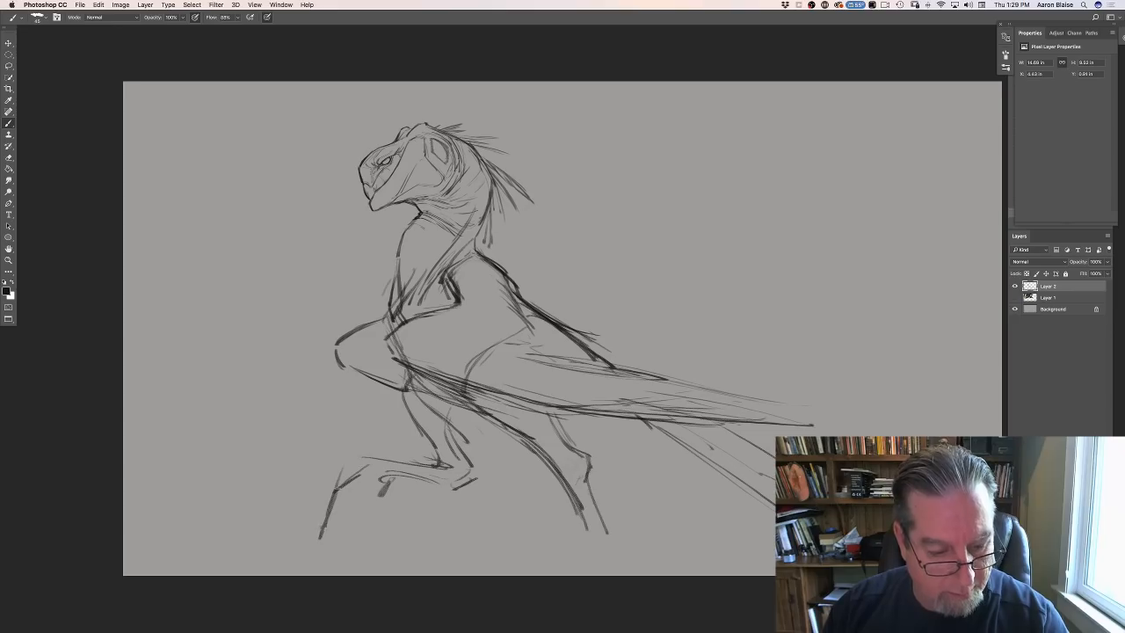
mouse_move(371, 464)
left_mouse_down()
mouse_move(332, 492)
mouse_move(327, 532)
left_mouse_up()
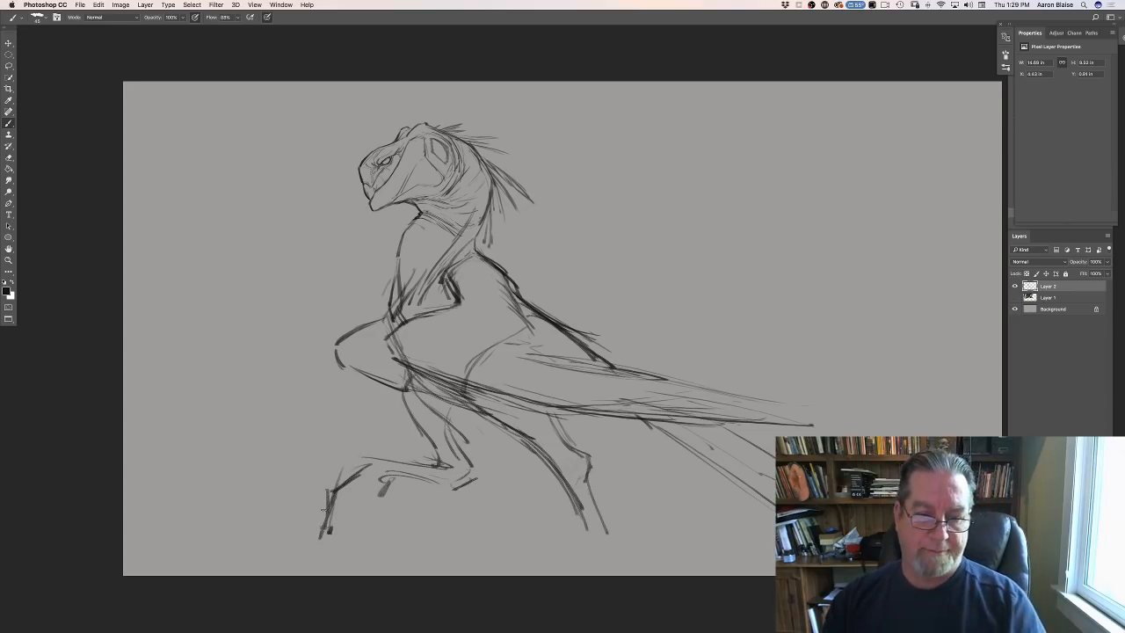
left_click_drag(474, 397, 594, 533)
left_click_drag(515, 433, 600, 544)
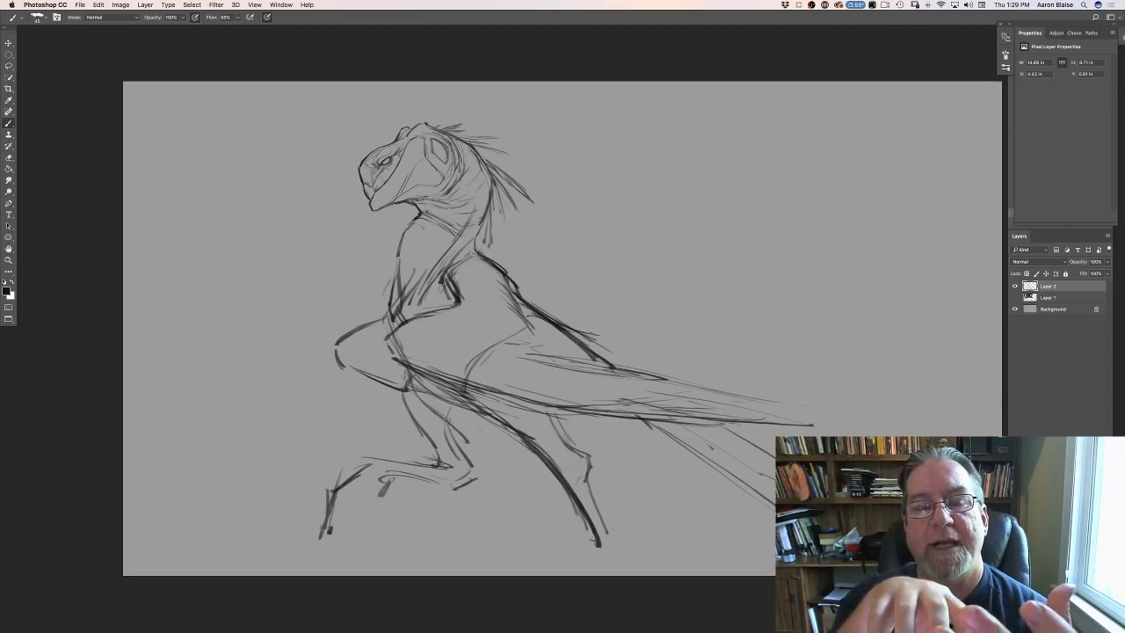
- Clean up the heavy strokes inside the upper arm and redraw its inner contour down to the chest with thinner lines
left_click_drag(399, 282, 392, 316)
key("alt+super+z")
key("alt+super+z")
key("alt+super+z")
key("alt+super+z")
key("alt+super+z")
key("alt+super+z")
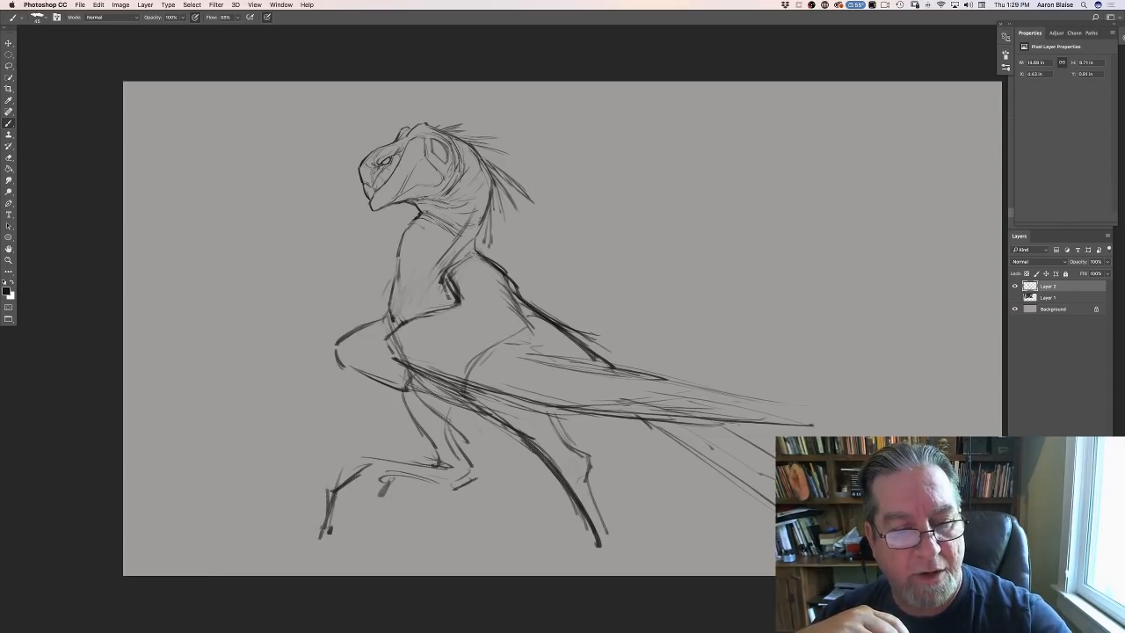
left_click_drag(469, 253, 452, 307)
mouse_move(473, 248)
left_mouse_down()
mouse_move(427, 297)
mouse_move(406, 297)
left_mouse_up()
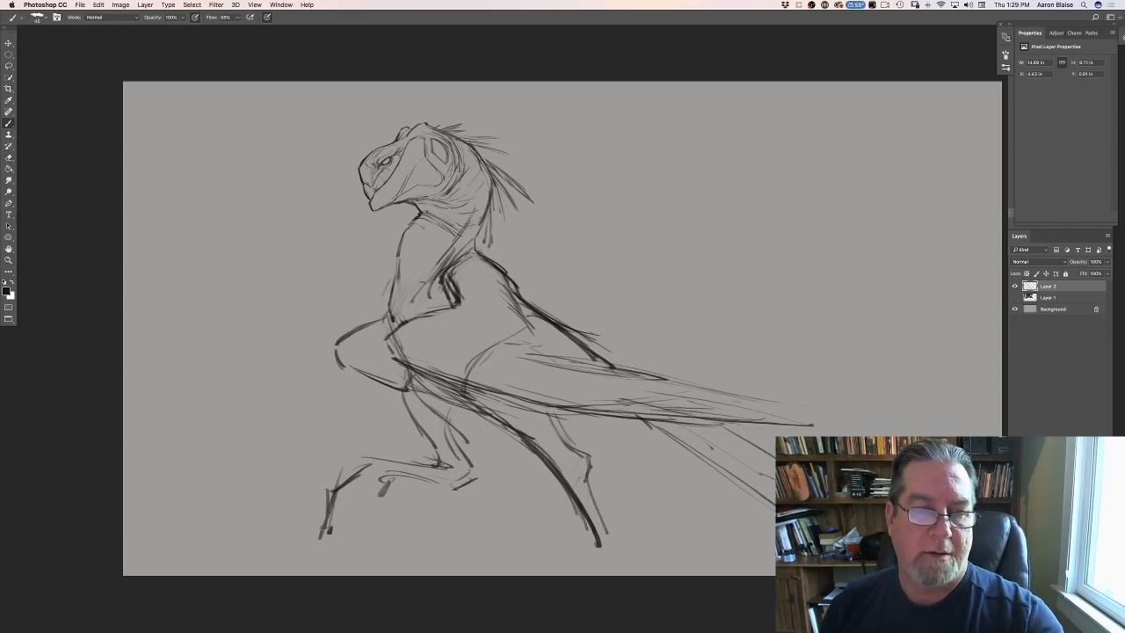
left_click_drag(427, 276, 410, 302)
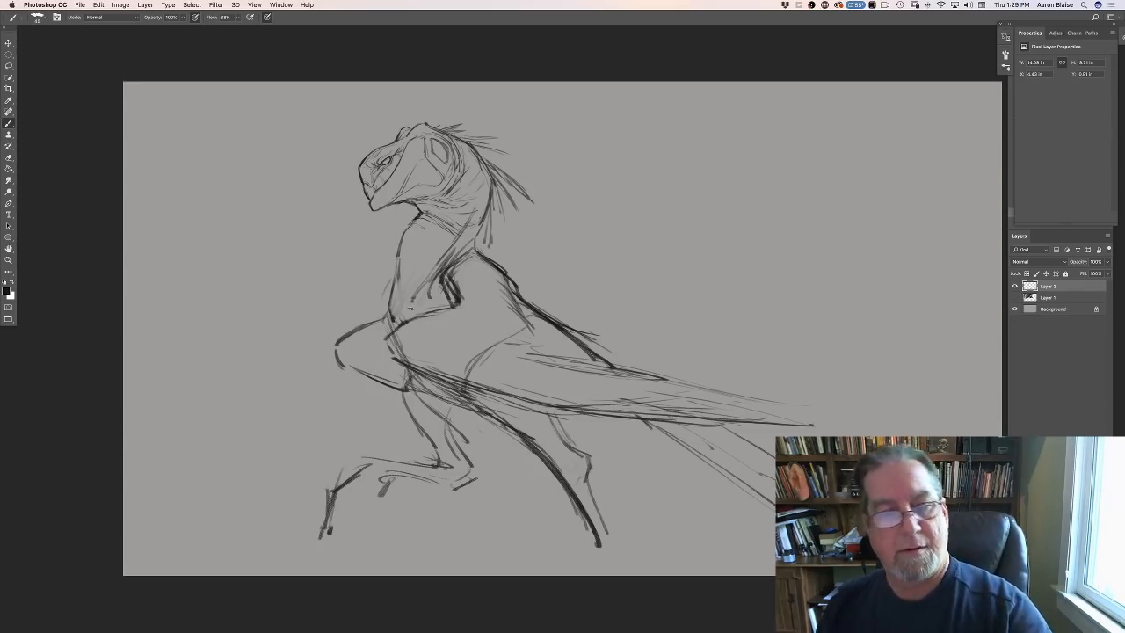
mouse_move(423, 275)
left_mouse_down()
mouse_move(408, 302)
mouse_move(388, 295)
mouse_move(396, 322)
left_mouse_up()
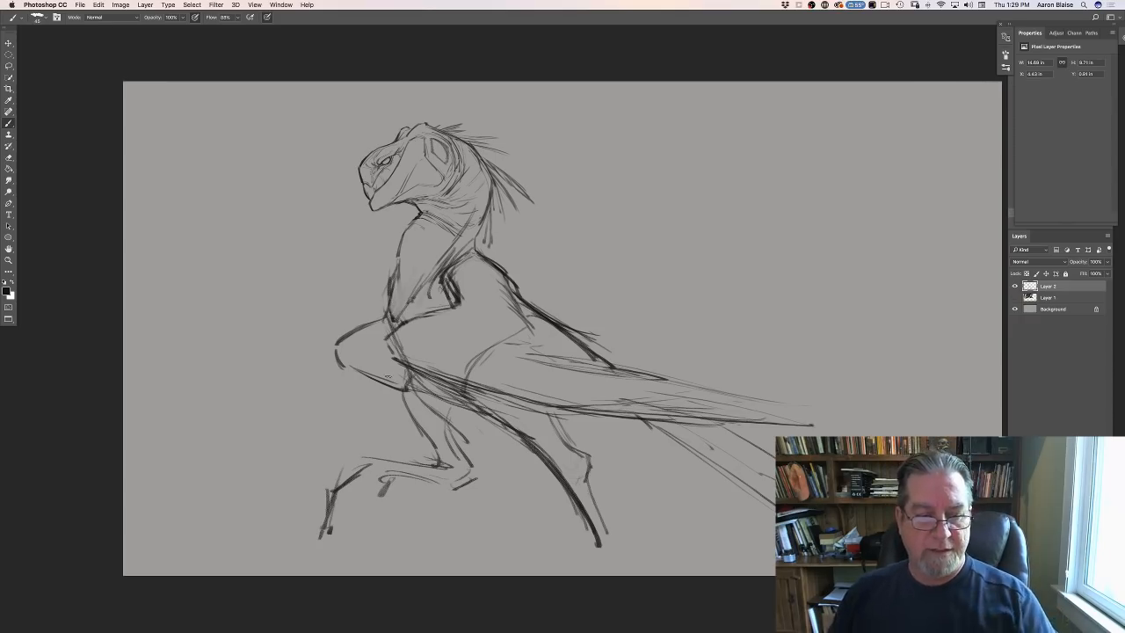
- Darken the raised leg's contours and develop its foot, and draw curved toes on the planted leg
left_click_drag(410, 370, 401, 391)
left_click_drag(402, 392, 439, 452)
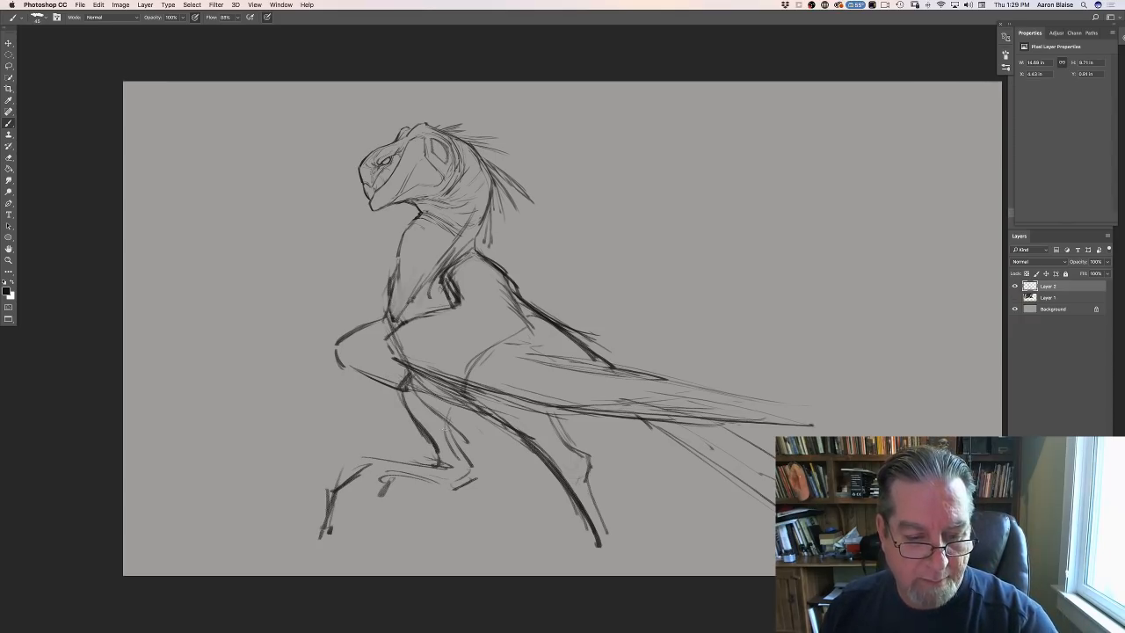
mouse_move(449, 406)
left_mouse_down()
mouse_move(474, 466)
mouse_move(463, 480)
left_mouse_up()
mouse_move(450, 466)
left_mouse_down()
mouse_move(464, 477)
mouse_move(392, 479)
mouse_move(340, 538)
left_mouse_up()
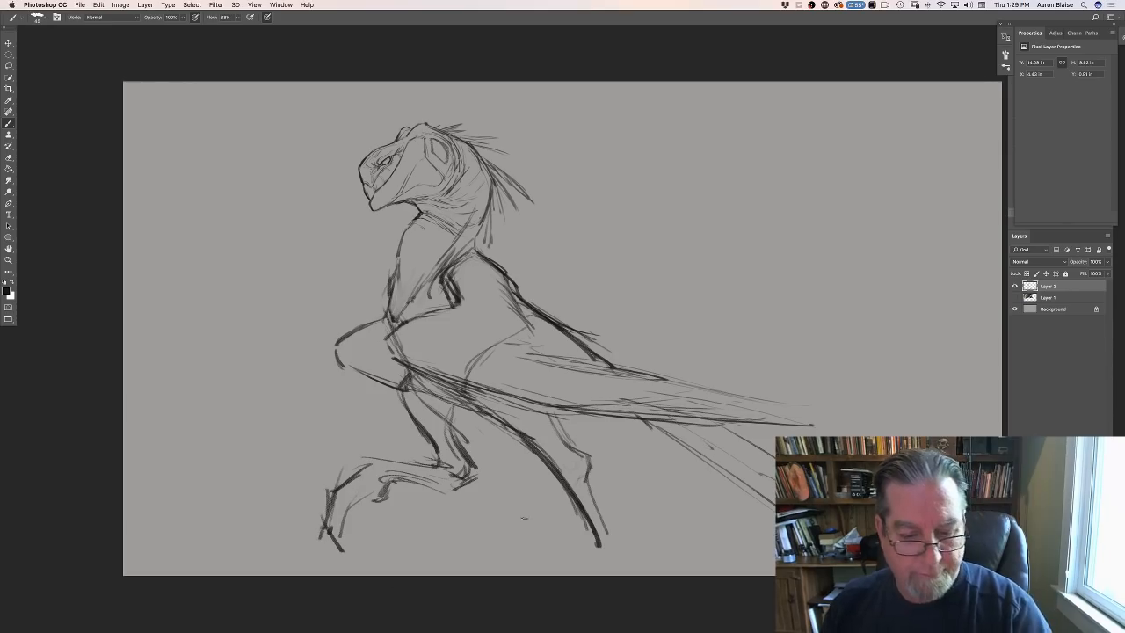
left_click_drag(546, 469, 594, 540)
mouse_move(598, 502)
left_mouse_down()
mouse_move(641, 553)
mouse_move(575, 566)
left_mouse_up()
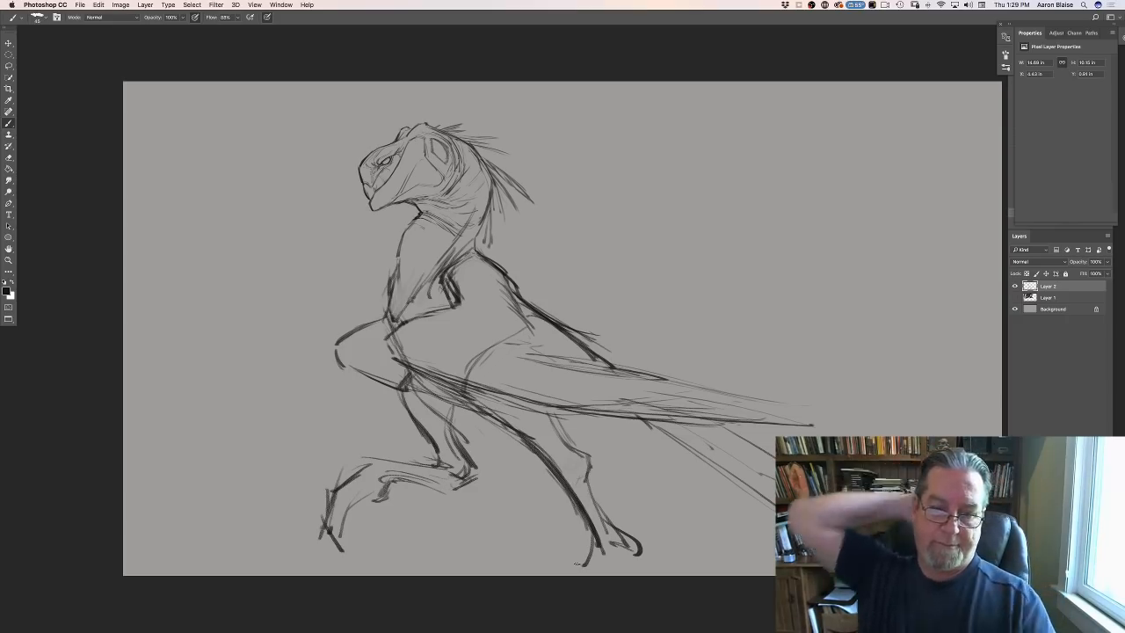
- Add sweeping feather-like strokes beneath the rear of the body behind the planted leg, plus a diagonal stroke near the canvas's right edge
left_click_drag(566, 434, 595, 422)
mouse_move(519, 445)
left_mouse_down()
mouse_move(417, 390)
mouse_move(524, 447)
mouse_move(582, 425)
left_mouse_up()
left_click_drag(600, 439, 722, 489)
left_click_drag(602, 446, 694, 490)
mouse_move(671, 452)
left_mouse_down()
mouse_move(702, 497)
mouse_move(771, 534)
left_mouse_up()
left_click_drag(721, 464, 775, 505)
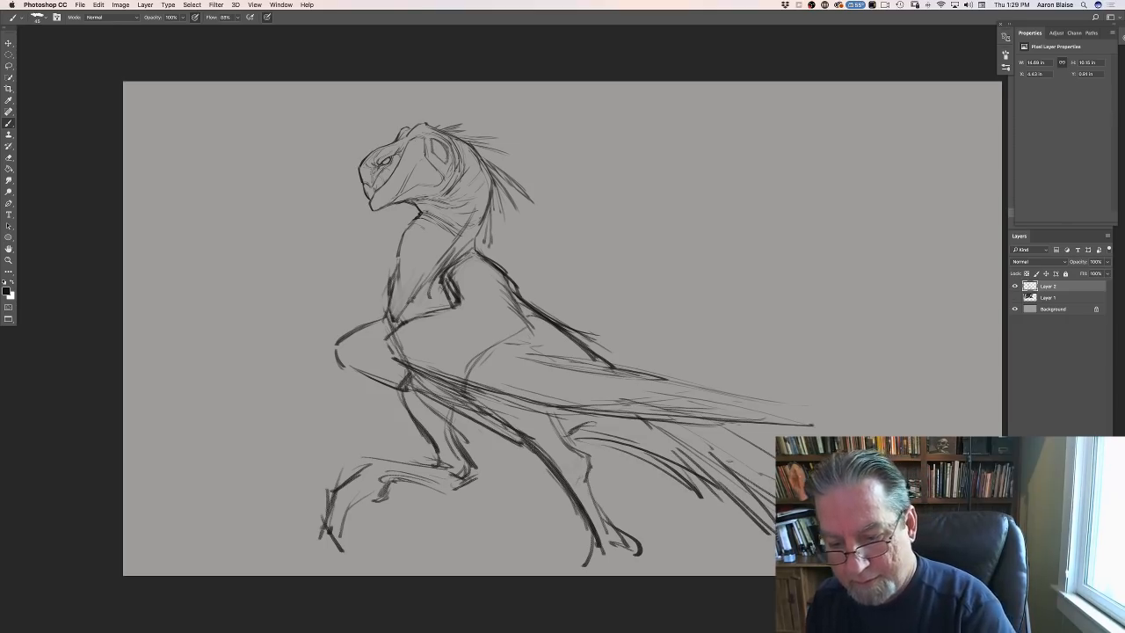
mouse_move(934, 371)
left_mouse_down()
mouse_move(970, 435)
mouse_move(940, 377)
left_mouse_up()
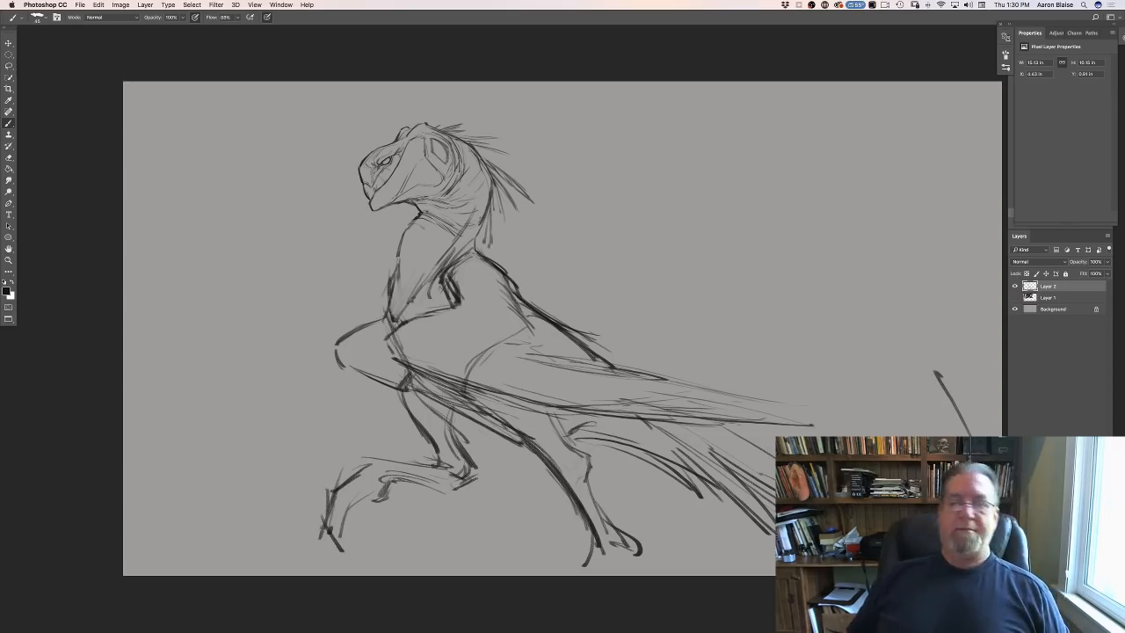
- Move the whole creature sketch up and to the left on the canvas
key("super+minus")
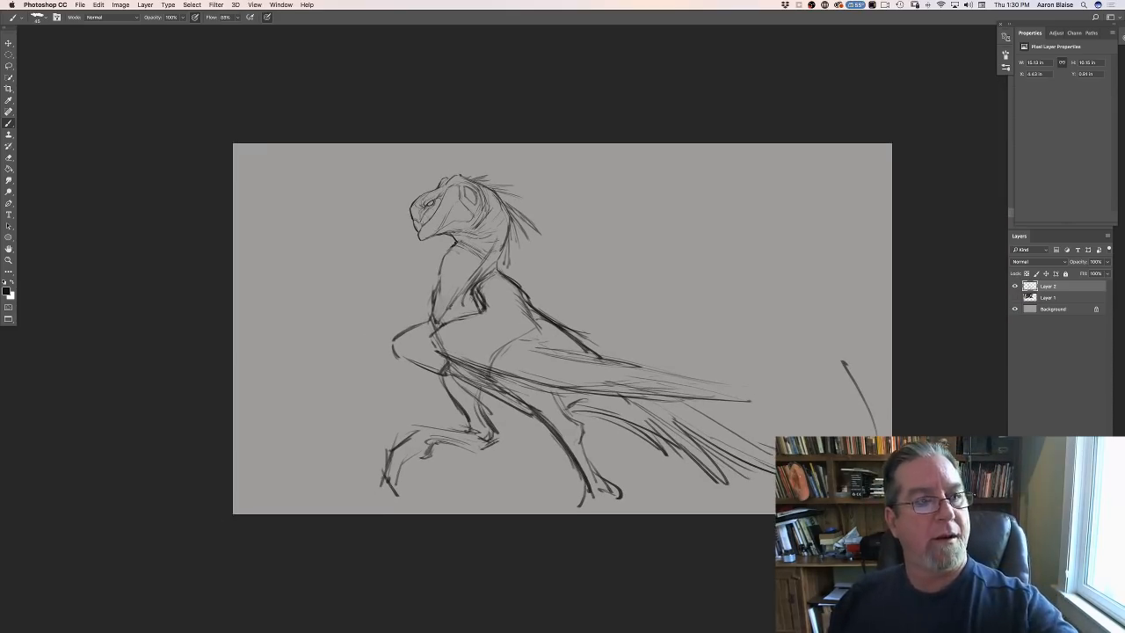
key("v")
left_click_drag(356, 417, 308, 390)
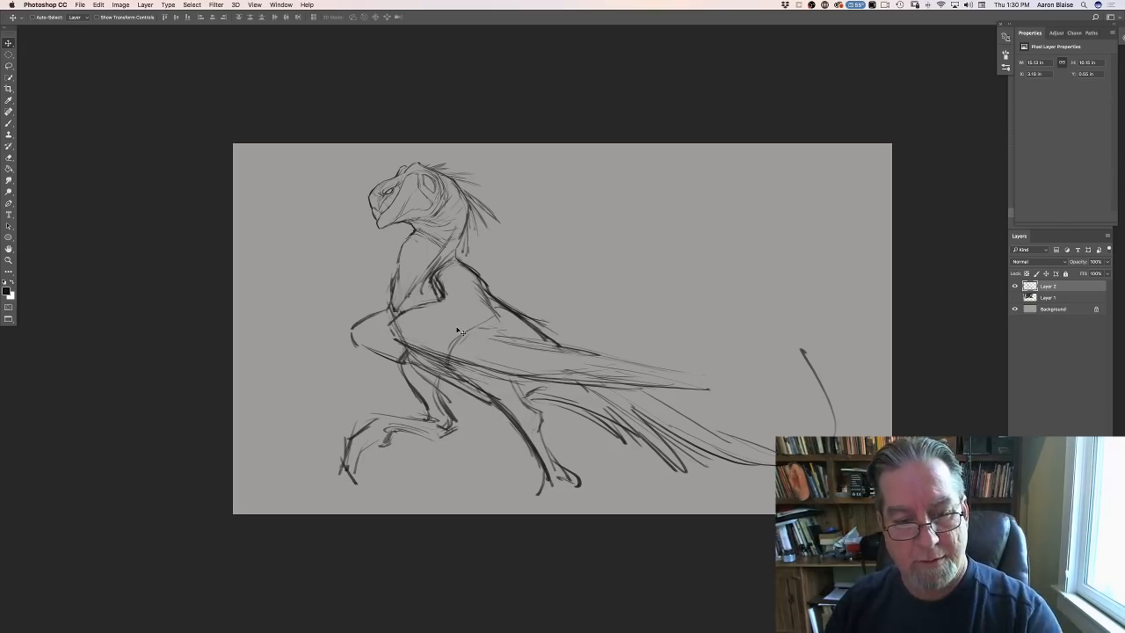
- Erase both legs, the feather strokes beneath the rear and the diagonal stroke near the canvas's right edge
left_click(8, 123)
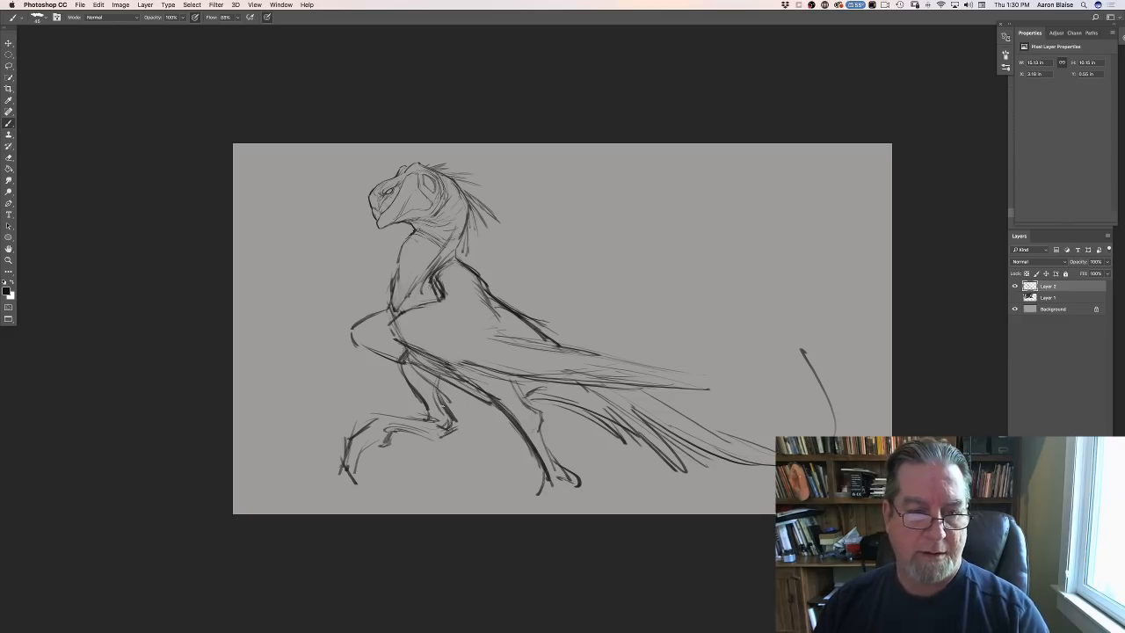
mouse_move(402, 374)
left_mouse_down()
mouse_move(431, 386)
mouse_move(413, 360)
mouse_move(443, 374)
mouse_move(468, 413)
mouse_move(316, 461)
left_mouse_up()
mouse_move(386, 376)
left_mouse_down()
mouse_move(410, 357)
mouse_move(536, 392)
mouse_move(512, 398)
mouse_move(495, 427)
mouse_move(579, 497)
left_mouse_up()
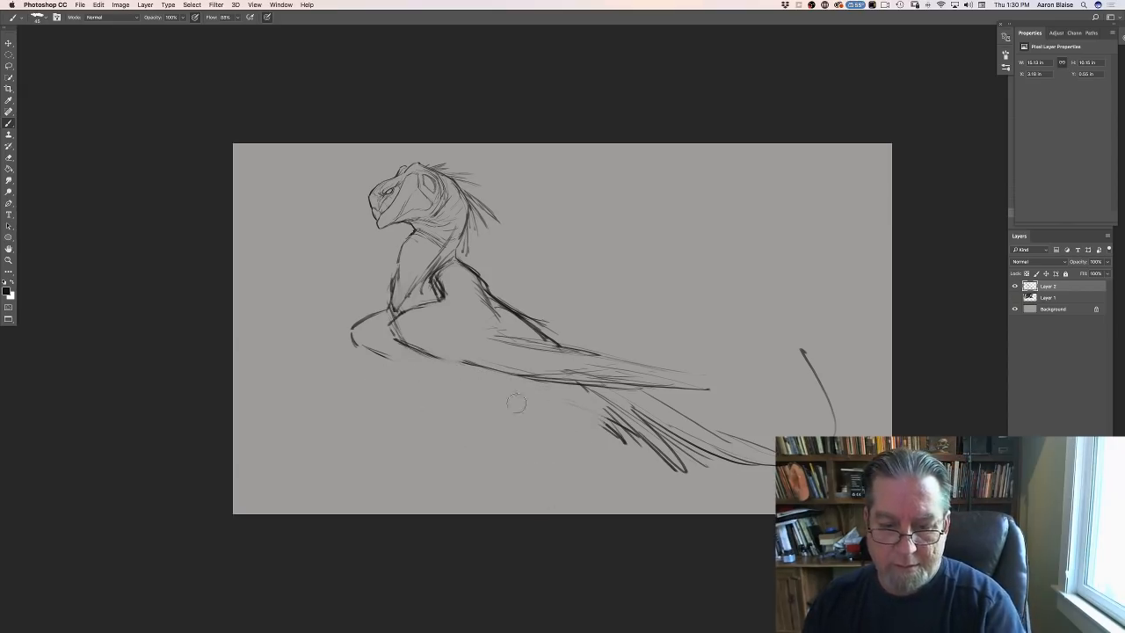
mouse_move(516, 402)
left_mouse_down()
mouse_move(672, 404)
mouse_move(712, 442)
mouse_move(702, 475)
mouse_move(680, 482)
mouse_move(731, 469)
mouse_move(714, 433)
mouse_move(854, 425)
left_mouse_up()
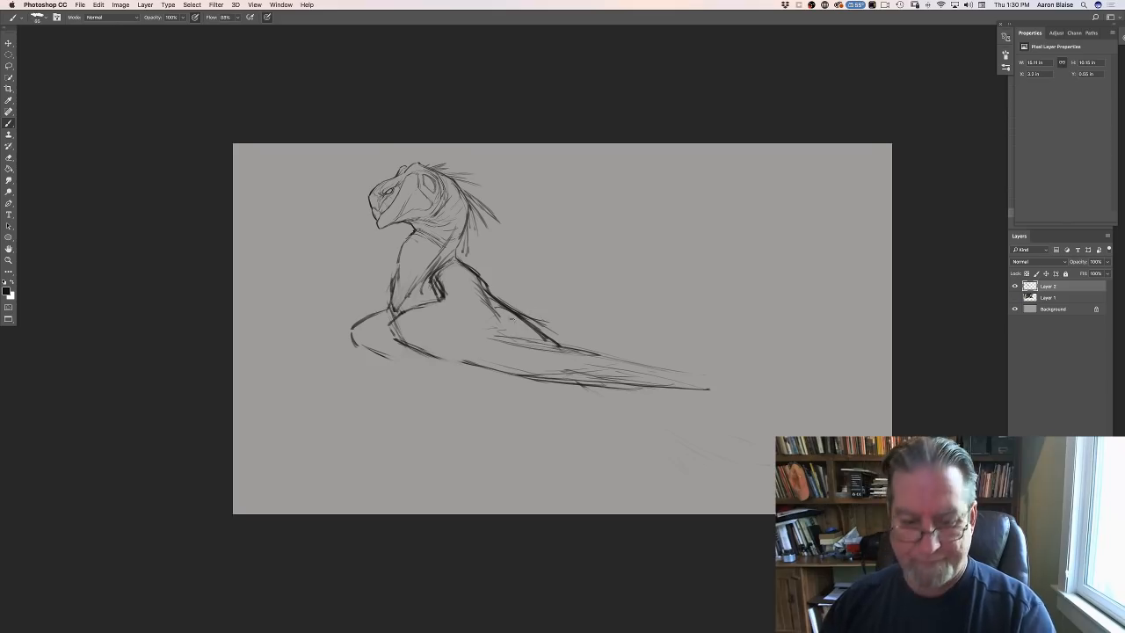
- Draw a long S-curved tail sweeping from the rear of the back towards the canvas's right edge
mouse_move(570, 349)
left_mouse_down()
mouse_move(625, 392)
mouse_move(795, 430)
left_mouse_up()
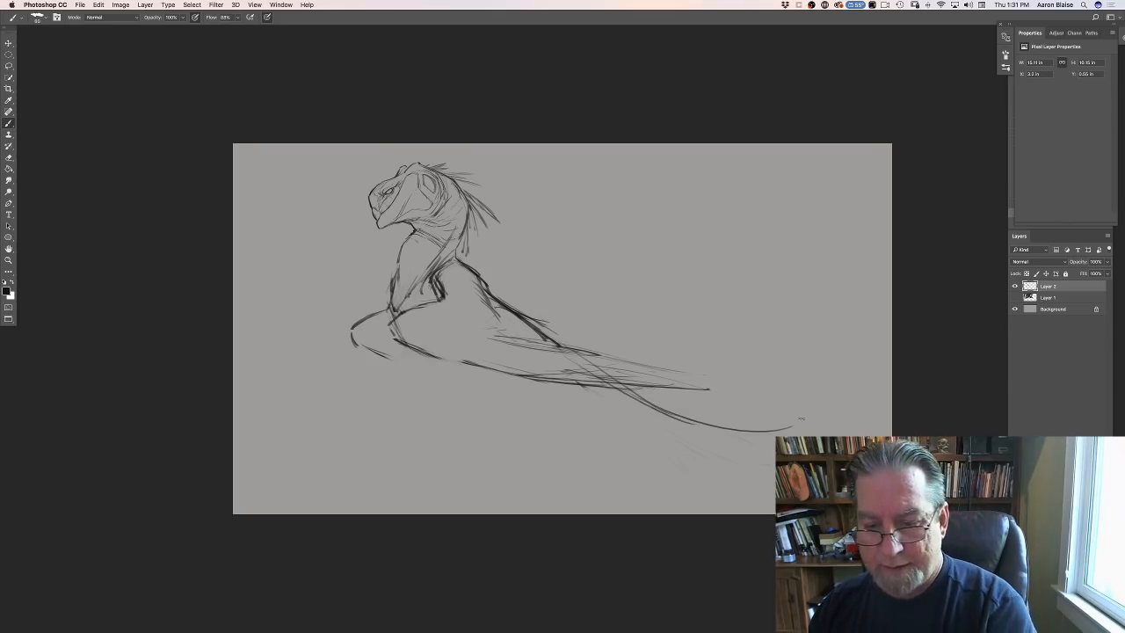
left_click_drag(871, 377, 795, 430)
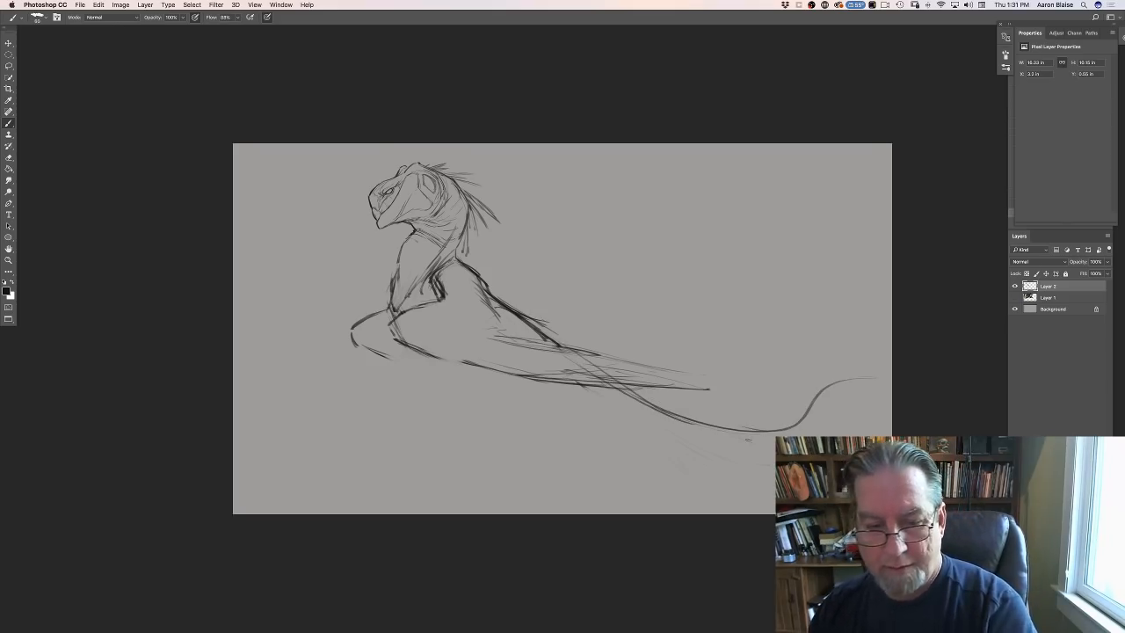
- Try two long foreleg strokes down from the chest and a wide sweeping line beneath the body and tail
left_click_drag(387, 290, 412, 427)
mouse_move(409, 386)
left_mouse_down()
mouse_move(435, 428)
mouse_move(771, 452)
left_mouse_up()
left_click_drag(441, 441, 544, 453)
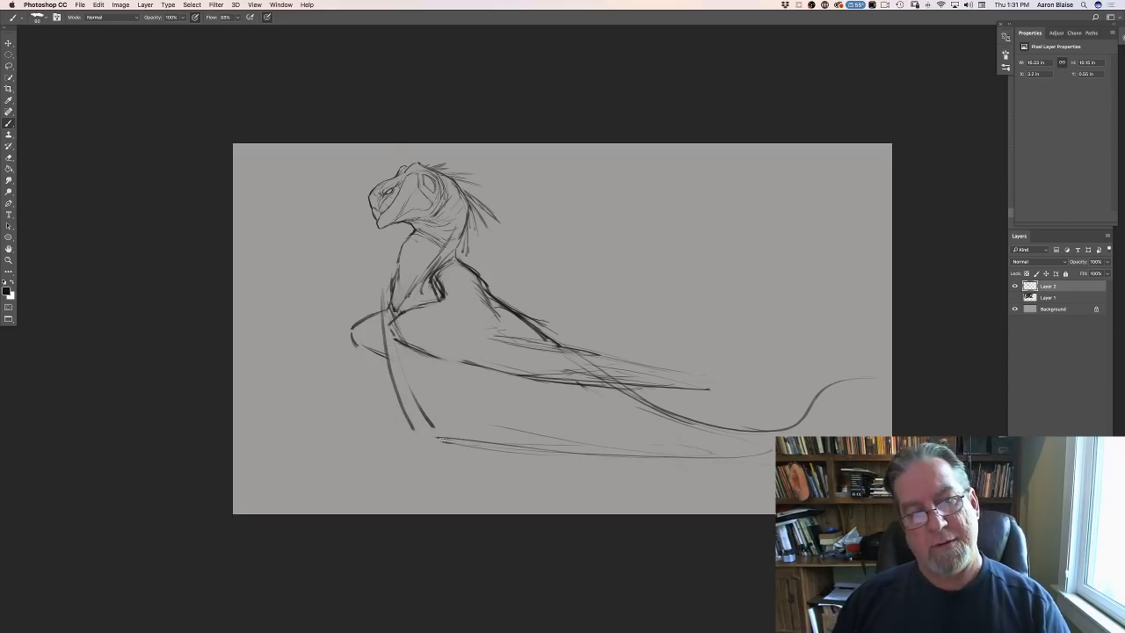
left_click_drag(392, 305, 424, 417)
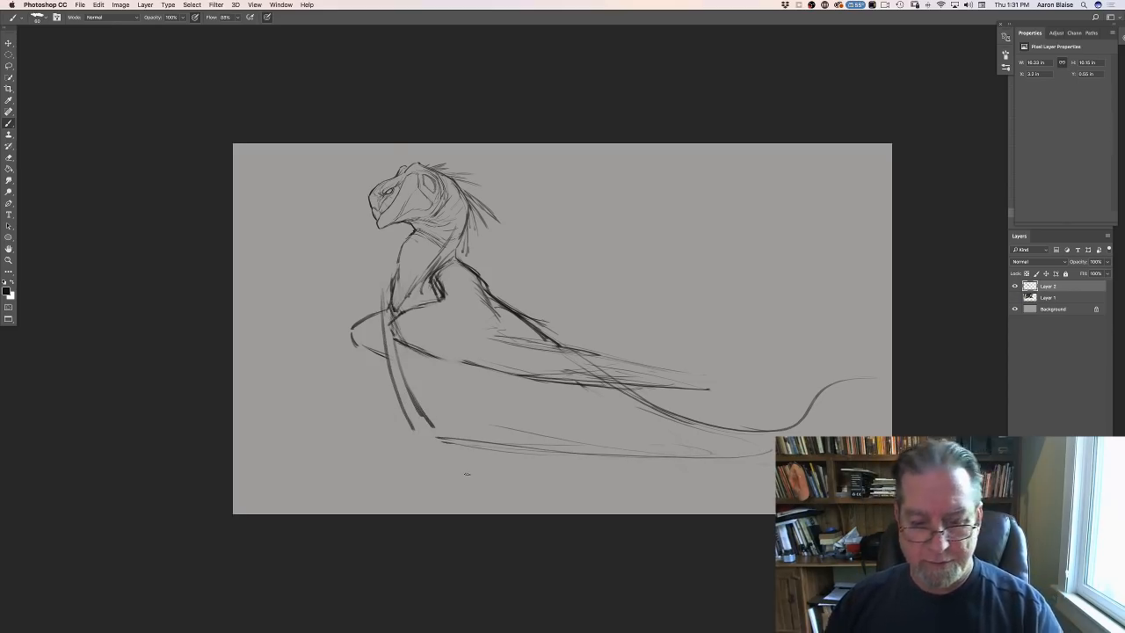
- Erase the foreleg strokes, the lower sweep and the tail's middle section, and redraw the lower chest and belly contour
mouse_move(381, 288)
left_mouse_down()
mouse_move(430, 416)
mouse_move(614, 469)
mouse_move(609, 453)
mouse_move(540, 426)
mouse_move(795, 424)
left_mouse_up()
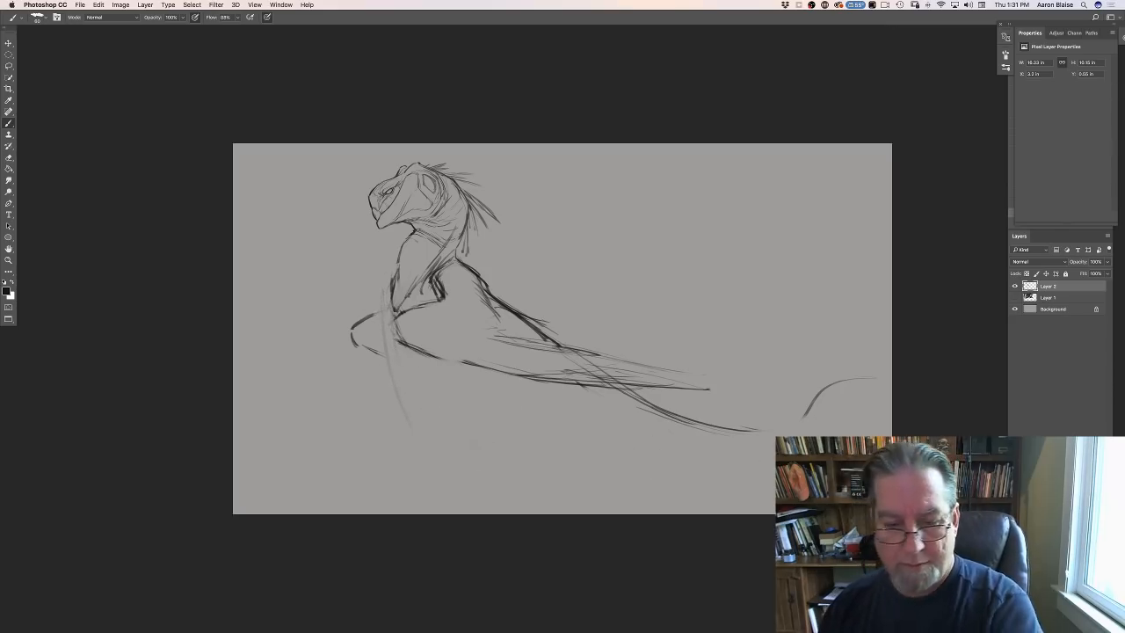
left_click_drag(412, 419, 388, 354)
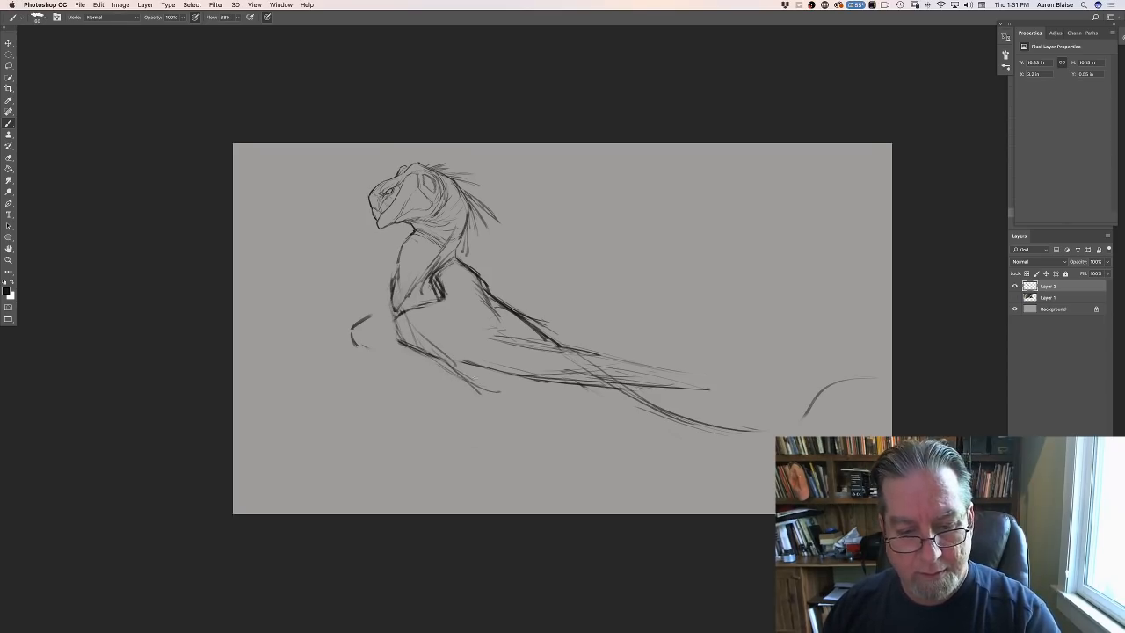
left_click_drag(469, 376, 578, 376)
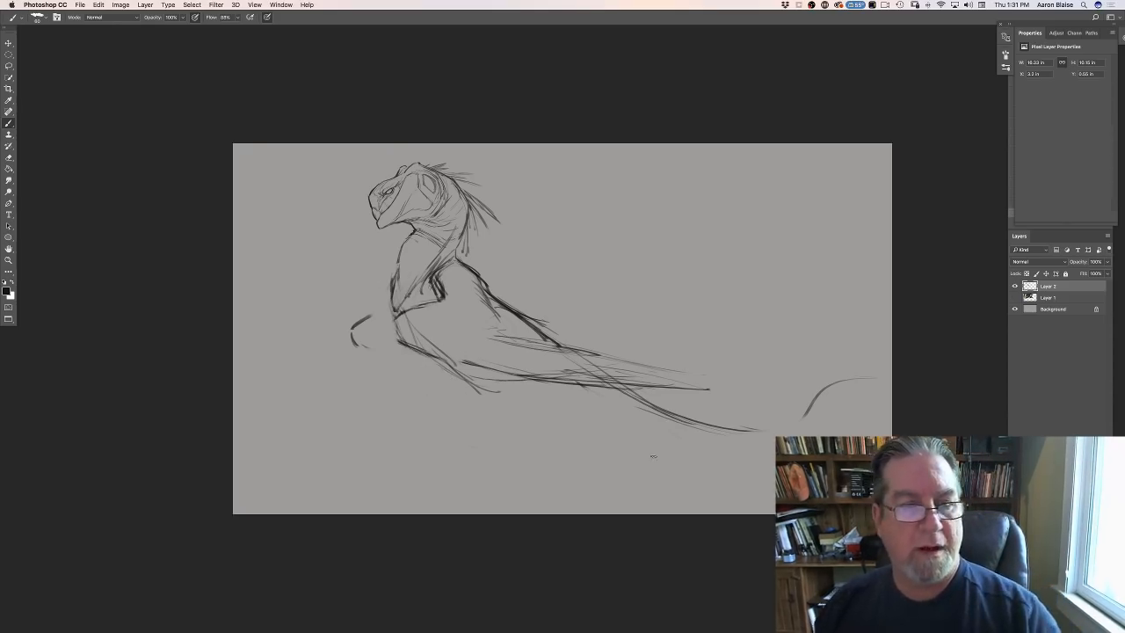
- Free-transform the sketch layer to about 162%, positioning the head near the canvas's top and letting the tail run off the edge
left_click(99, 5)
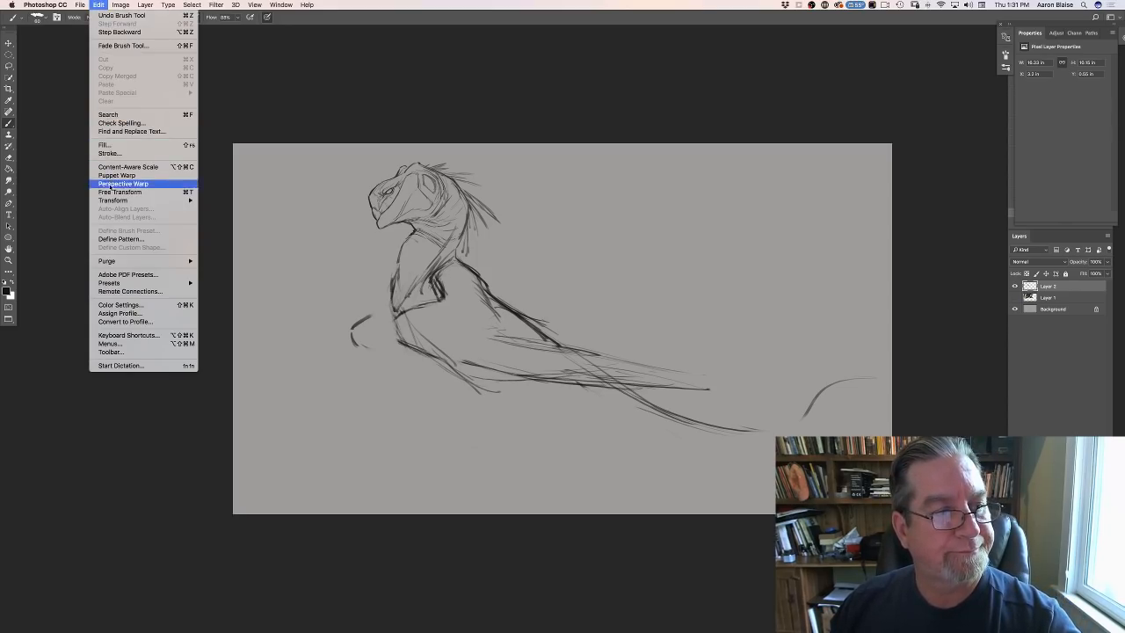
left_click(112, 191)
key("super+minus")
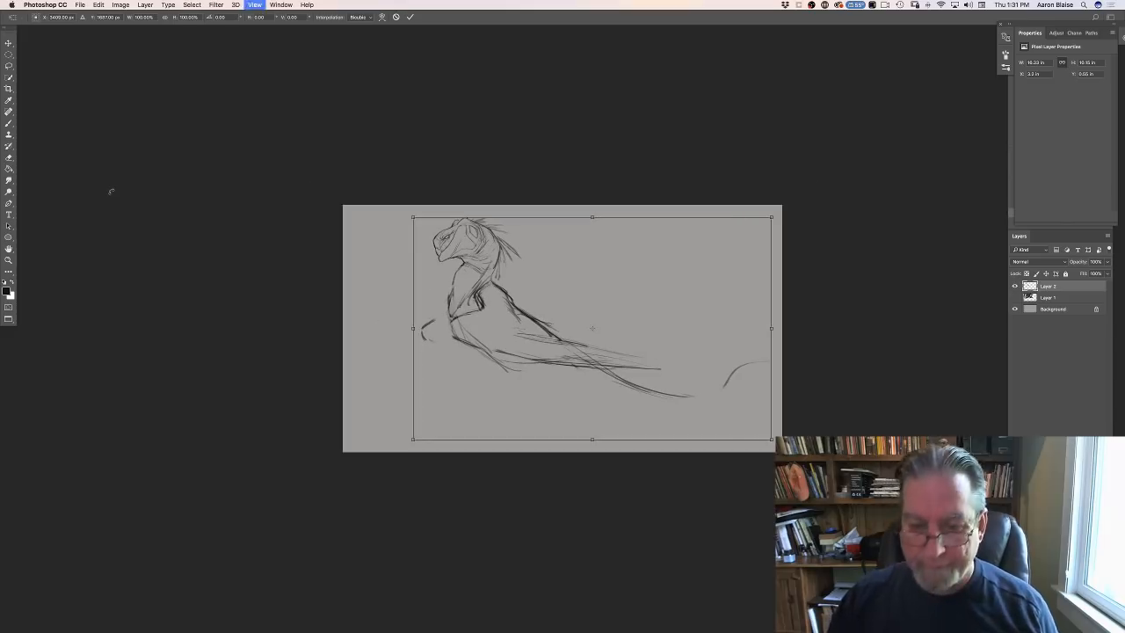
left_click_drag(771, 438, 864, 497)
left_click_drag(410, 214, 275, 131)
left_click_drag(387, 322, 538, 412)
mouse_move(447, 246)
left_mouse_down()
mouse_move(382, 197)
mouse_move(411, 212)
left_mouse_up()
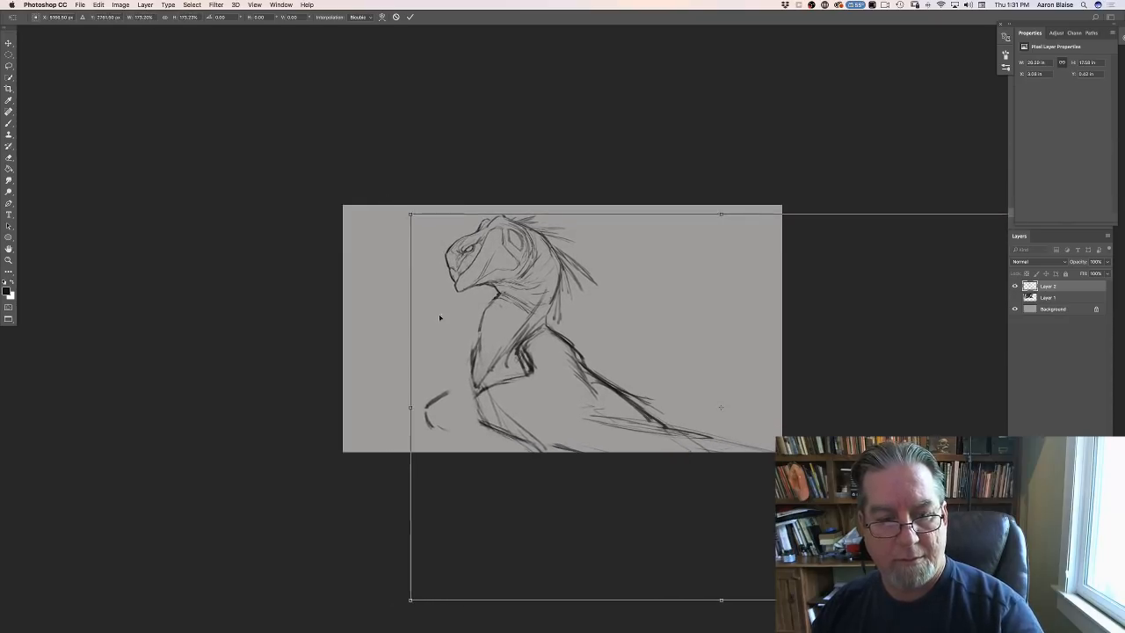
left_click_drag(444, 334, 448, 336)
left_click_drag(415, 218, 452, 238)
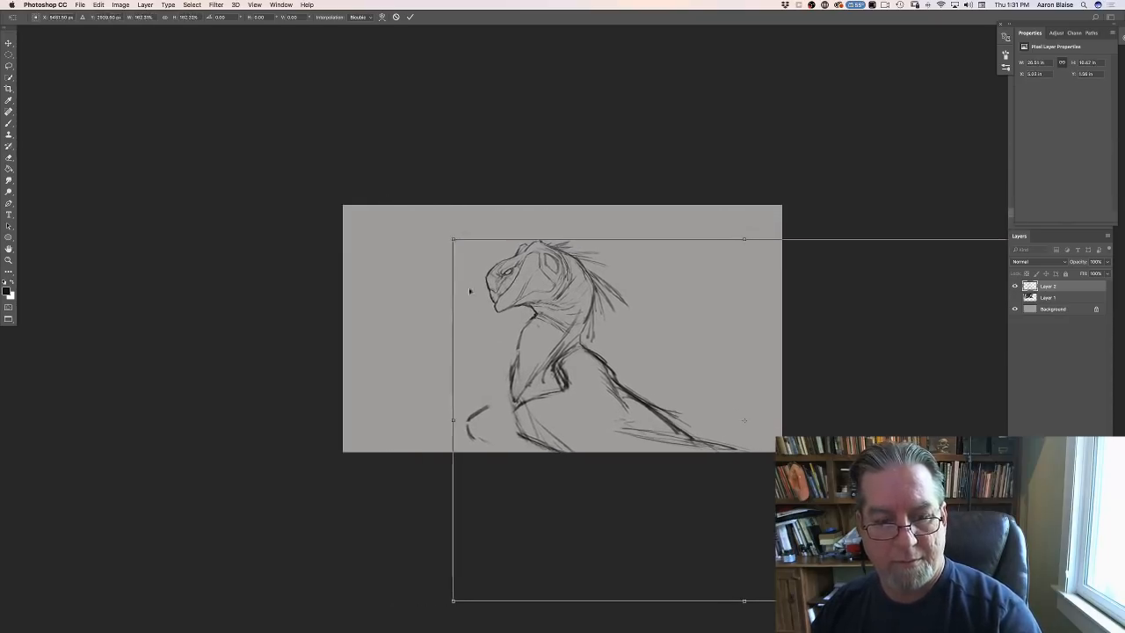
mouse_move(474, 322)
left_mouse_down()
mouse_move(446, 305)
mouse_move(480, 306)
mouse_move(460, 302)
left_mouse_up()
left_click_drag(467, 479, 446, 484)
key("Return")
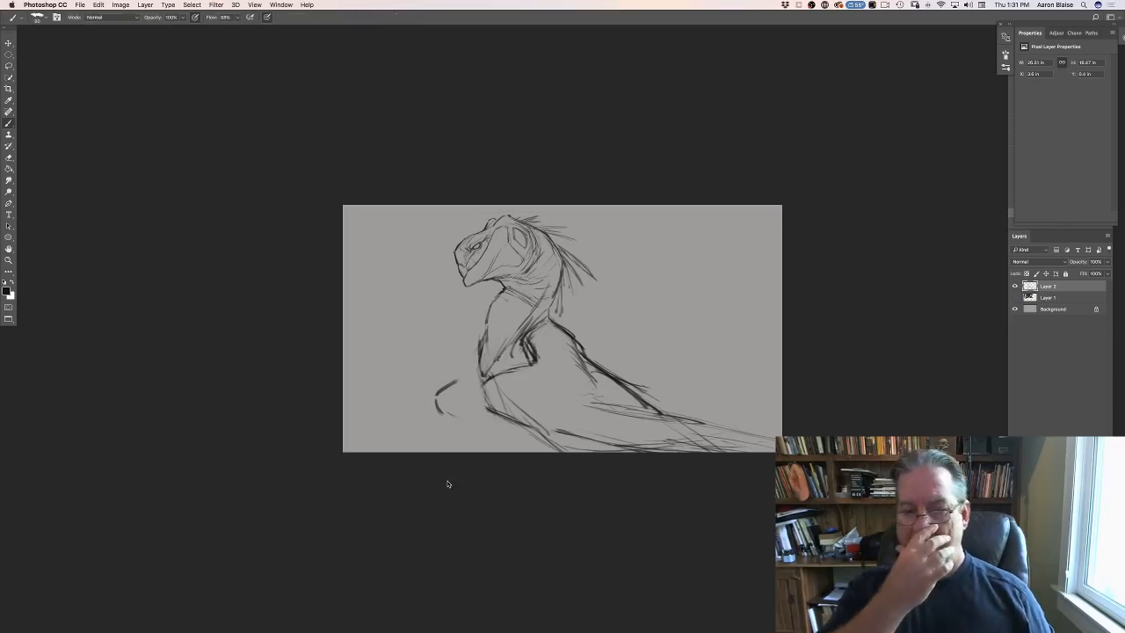
- Darken the front contour of the chest, strengthen the raised front limb's outline and add a heavy line beneath the chest
key("super+equal")
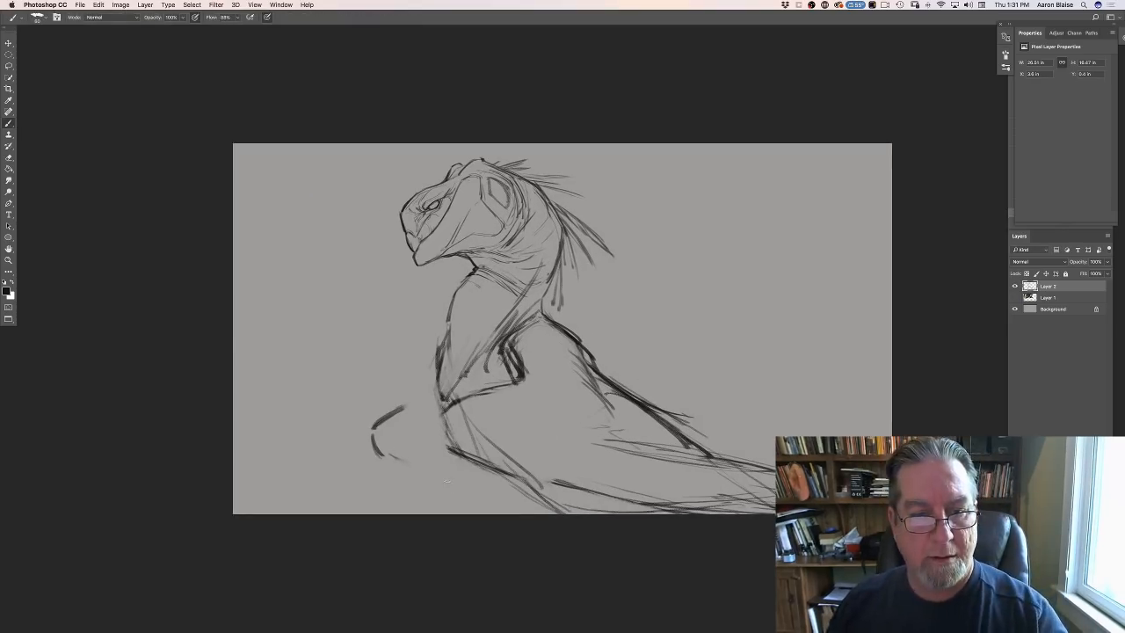
left_click_drag(451, 298, 441, 385)
left_click_drag(448, 313, 444, 388)
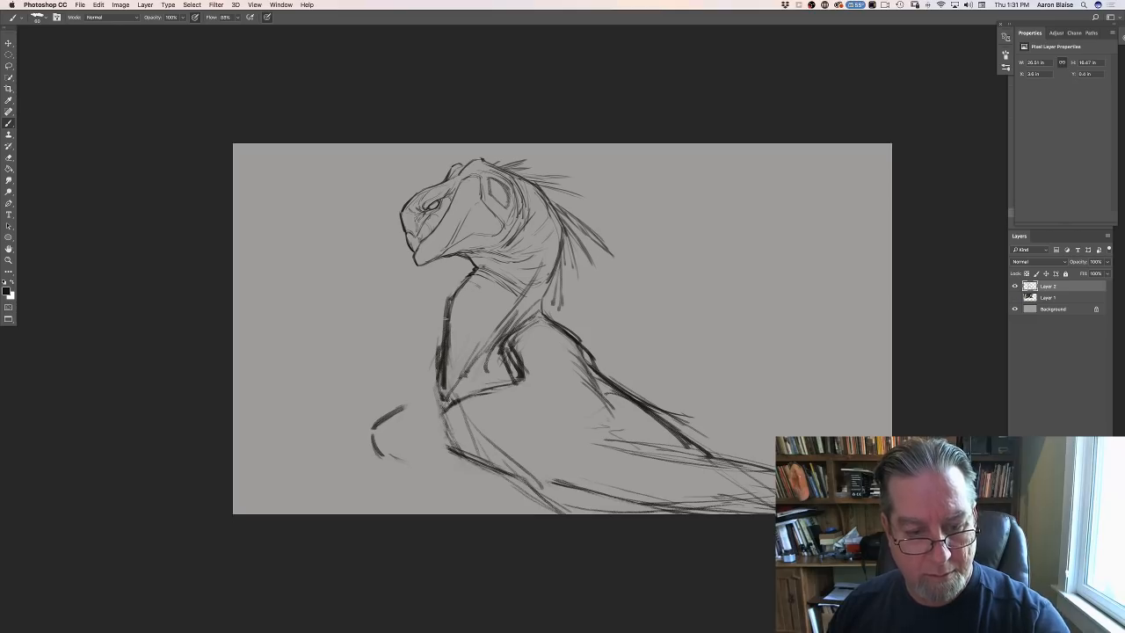
left_click_drag(446, 315, 450, 452)
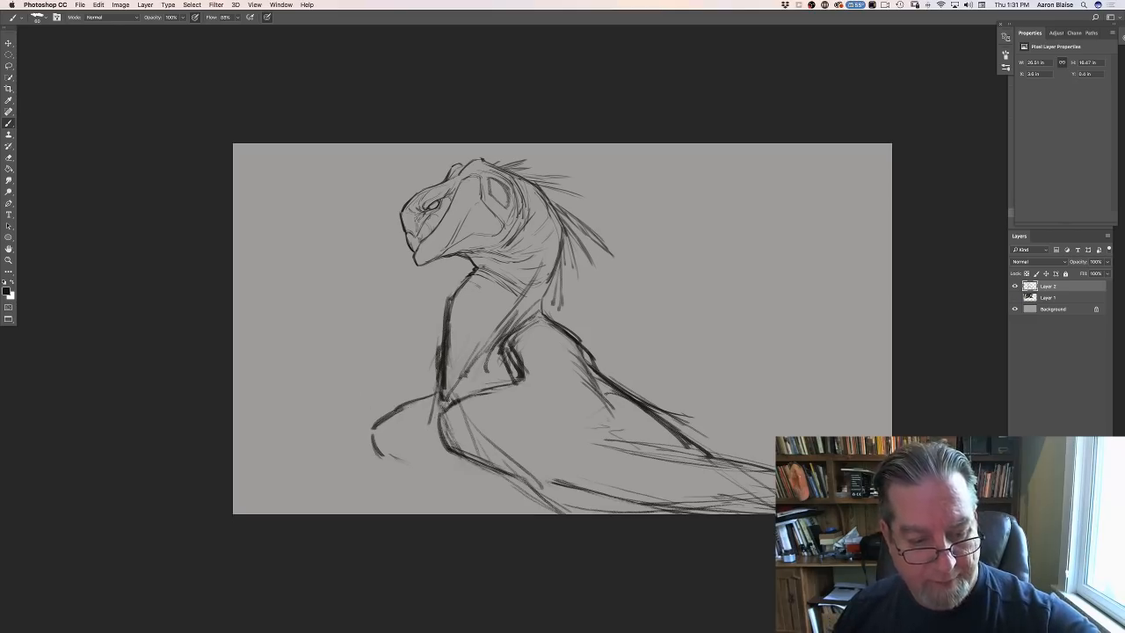
mouse_move(376, 433)
left_mouse_down()
mouse_move(381, 460)
mouse_move(432, 475)
left_mouse_up()
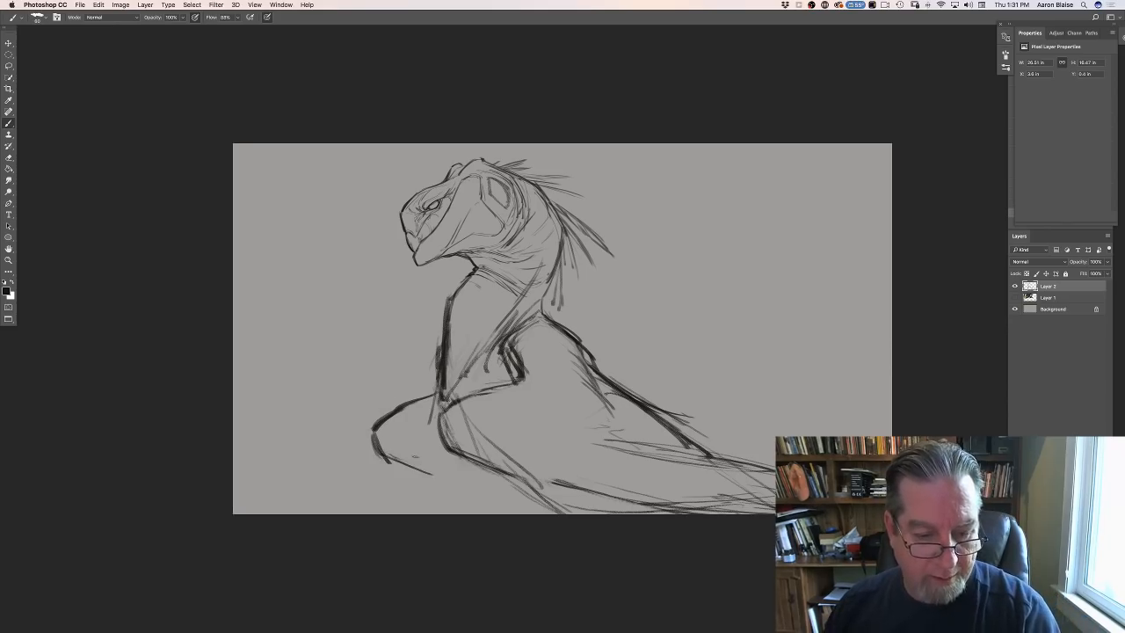
left_click_drag(433, 397, 503, 513)
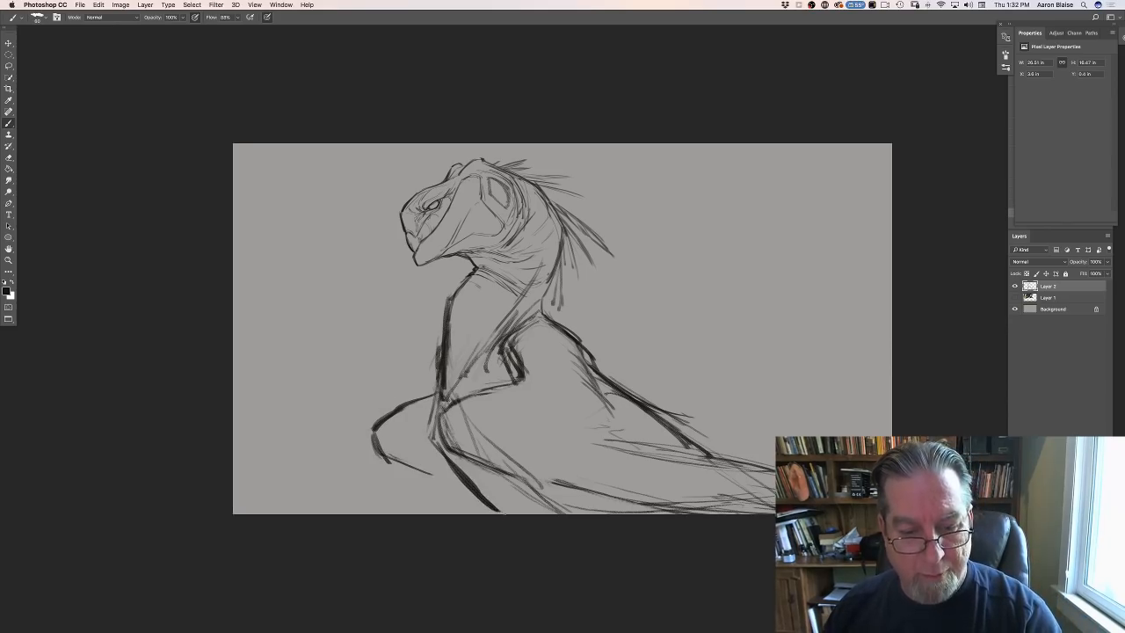
- Reinforce the belly contour with heavier sweeping lines and add feather-like strokes along the rear flank
mouse_move(443, 406)
left_mouse_down()
mouse_move(456, 449)
mouse_move(553, 497)
left_mouse_up()
mouse_move(490, 473)
left_mouse_down()
mouse_move(544, 499)
mouse_move(636, 508)
left_mouse_up()
left_click_drag(534, 497, 575, 515)
left_click_drag(617, 425, 722, 465)
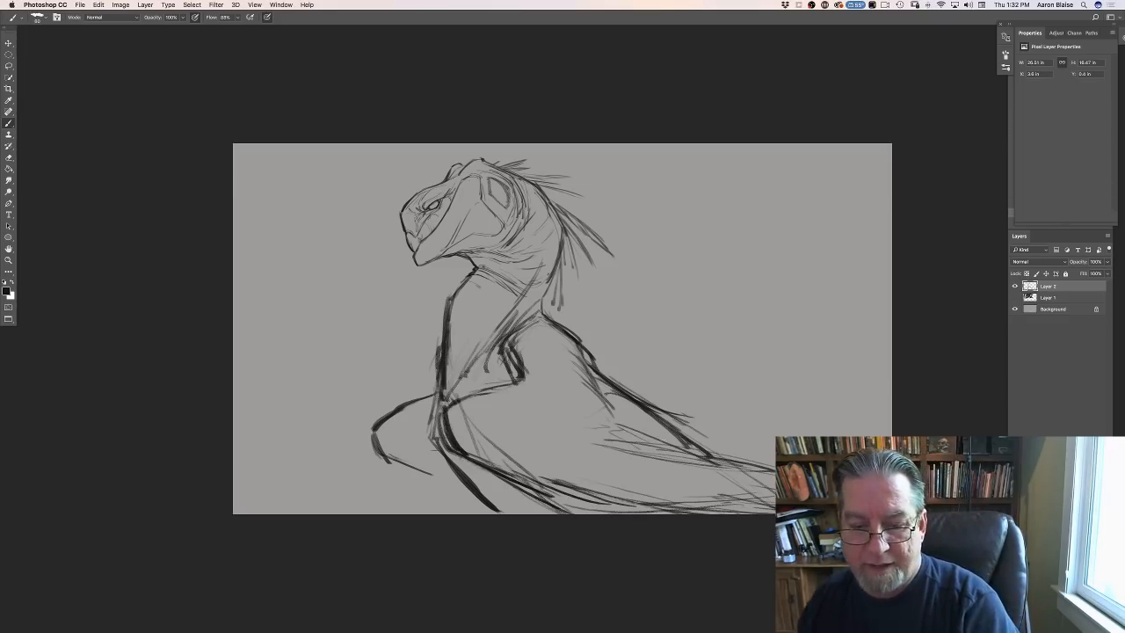
mouse_move(609, 400)
left_mouse_down()
mouse_move(660, 423)
mouse_move(674, 453)
left_mouse_up()
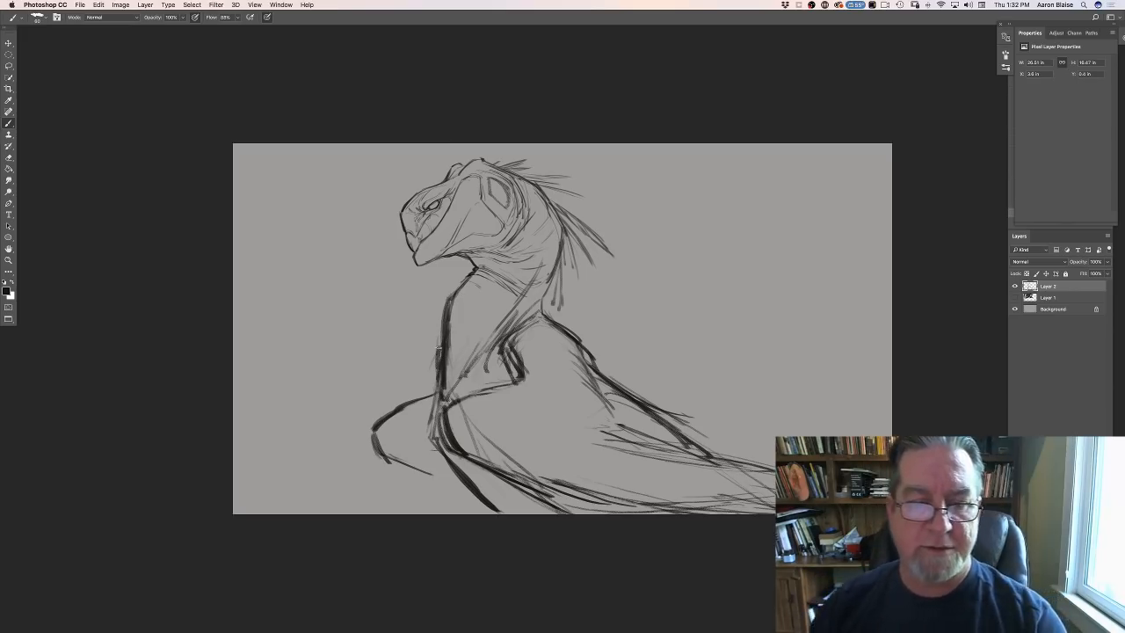
- Thin out and redraw the chest's front contour, clean up inside the chest and add short strokes beside the shoulder fold
left_click_drag(440, 356, 444, 307)
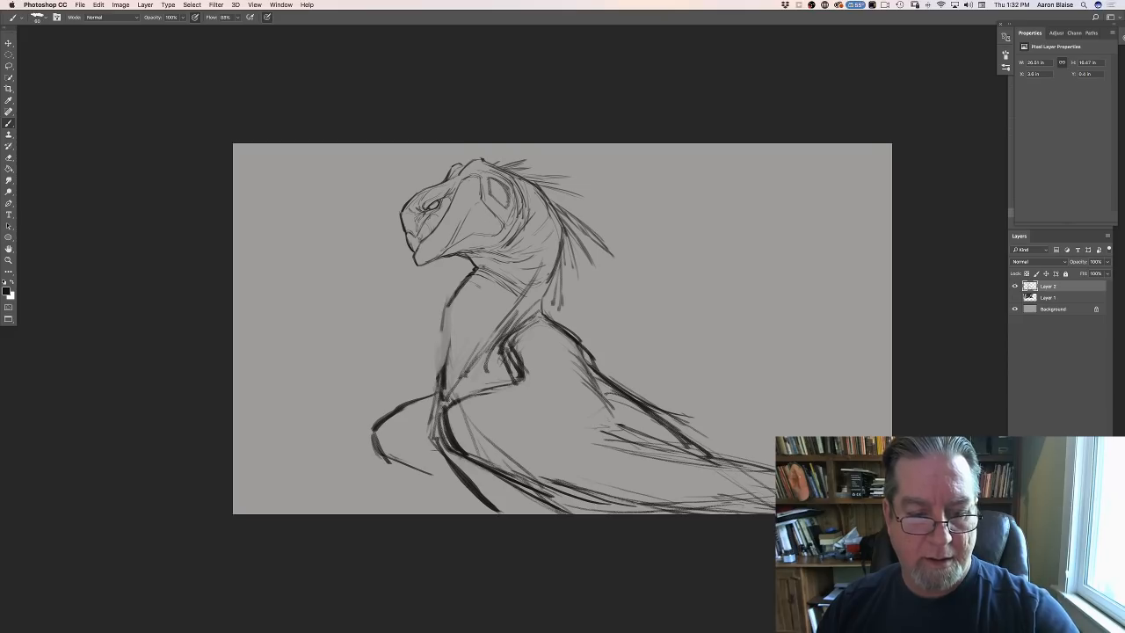
left_click_drag(448, 303, 439, 402)
left_click_drag(442, 350, 439, 417)
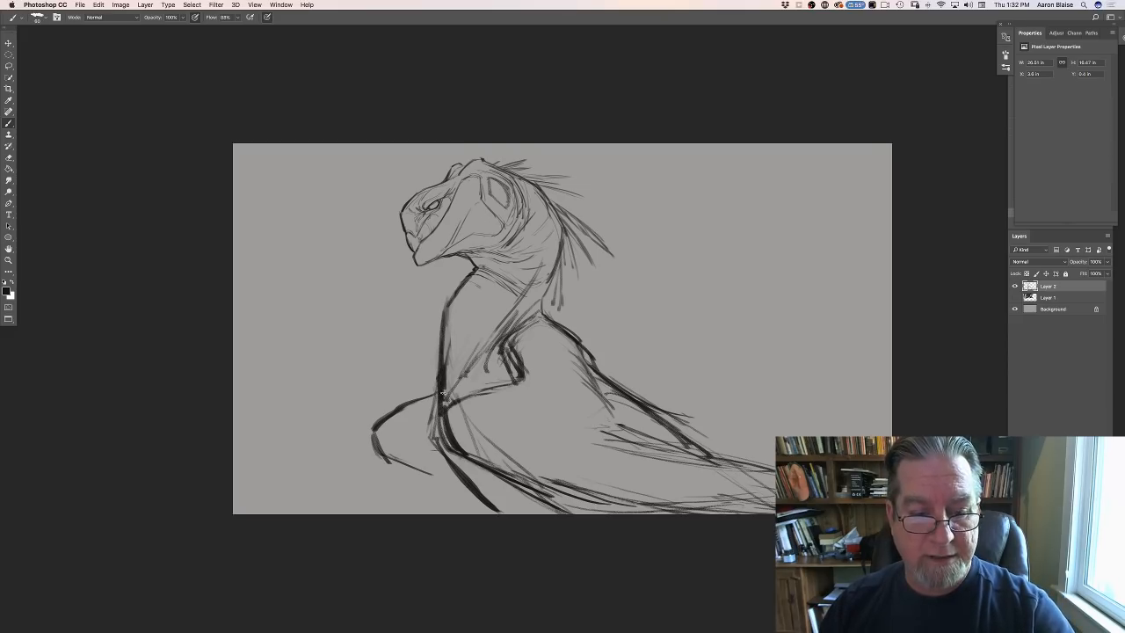
left_click_drag(458, 326, 456, 378)
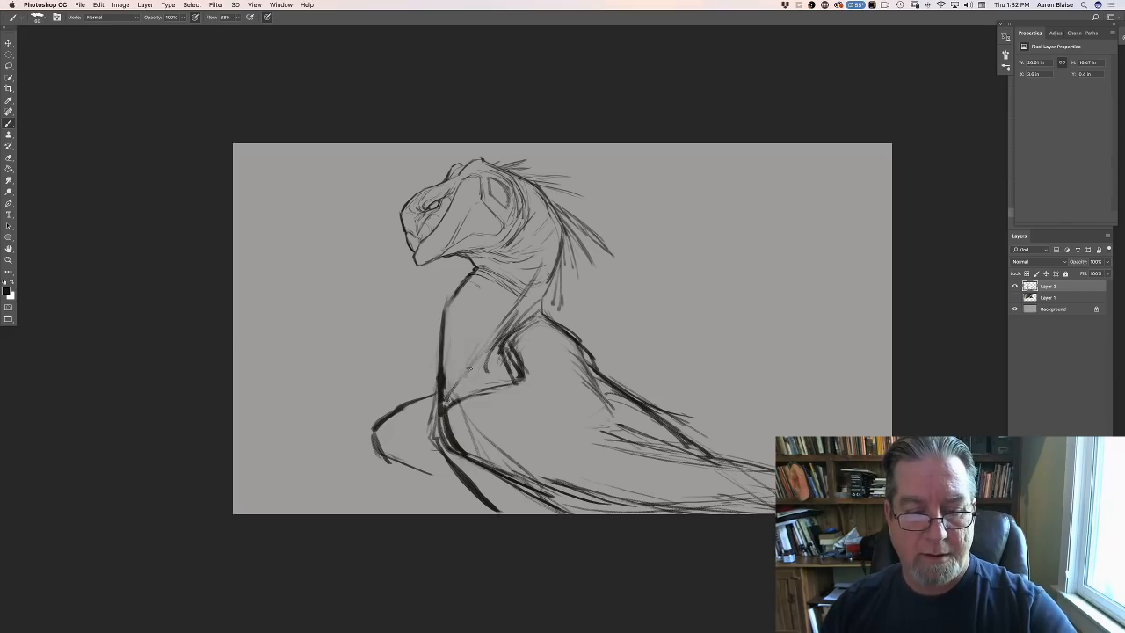
left_click_drag(487, 342, 472, 387)
left_click_drag(503, 325, 471, 390)
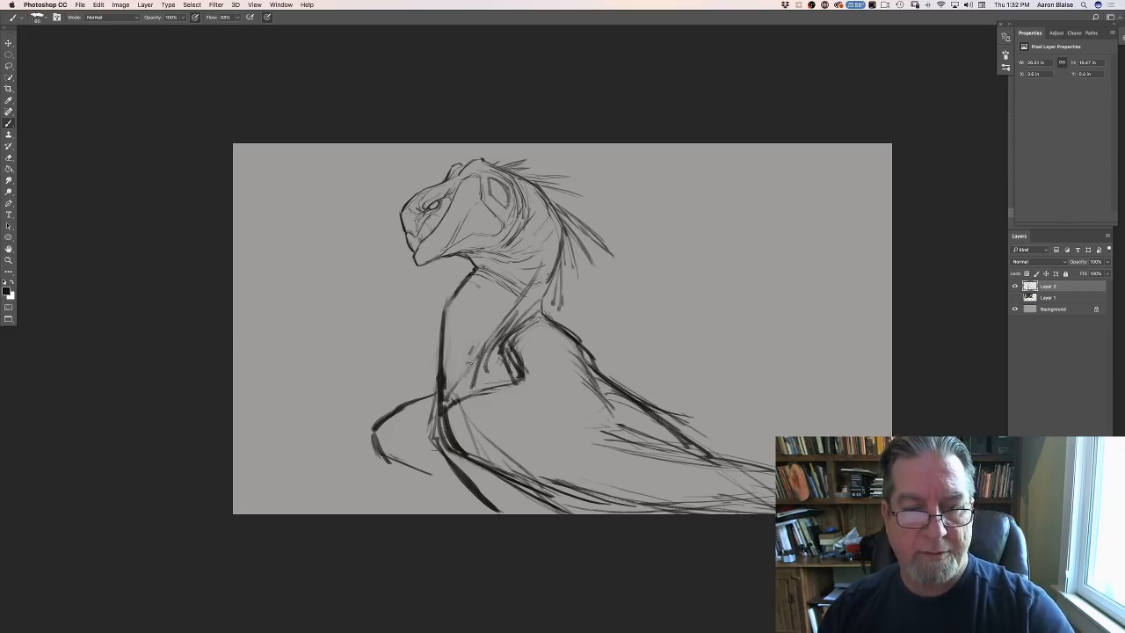
- Free-transform the sketch layer to about 134% and place the head and upper body in the canvas's right half
key("super+minus")
key("super+minus")
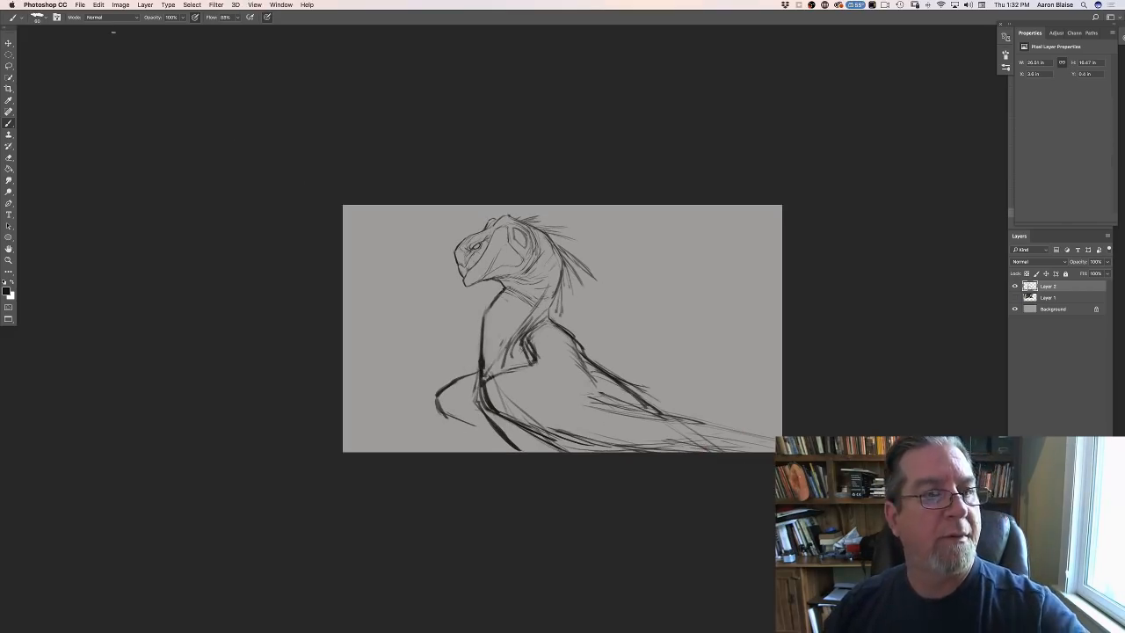
left_click(99, 4)
left_click(123, 190)
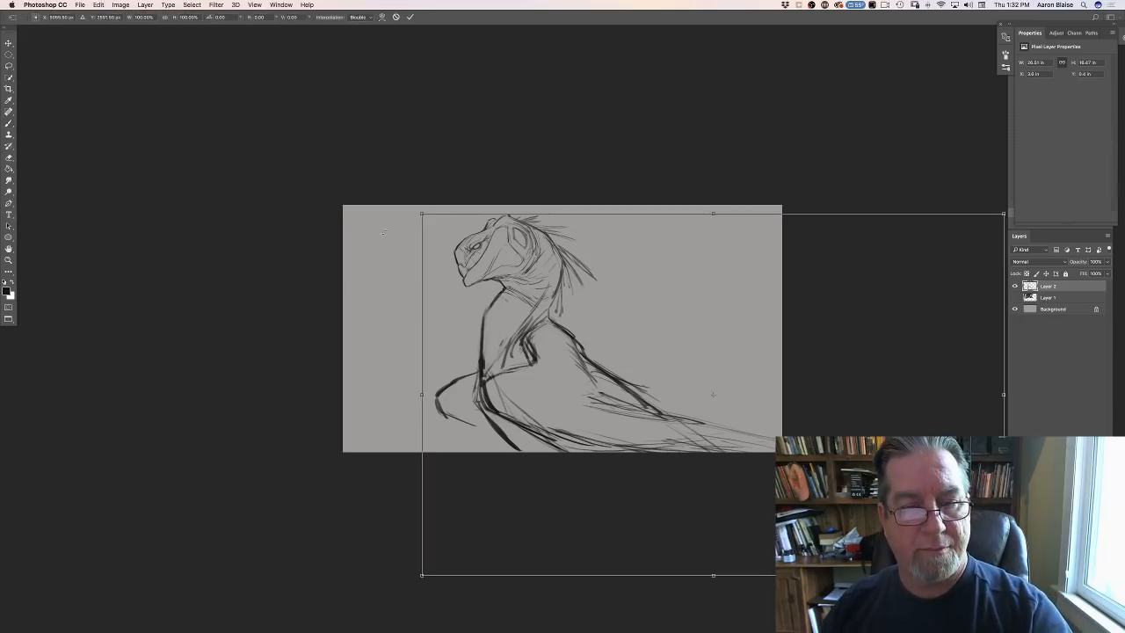
left_click_drag(419, 212, 224, 93)
left_click_drag(293, 268, 483, 380)
left_click_drag(464, 508, 586, 507)
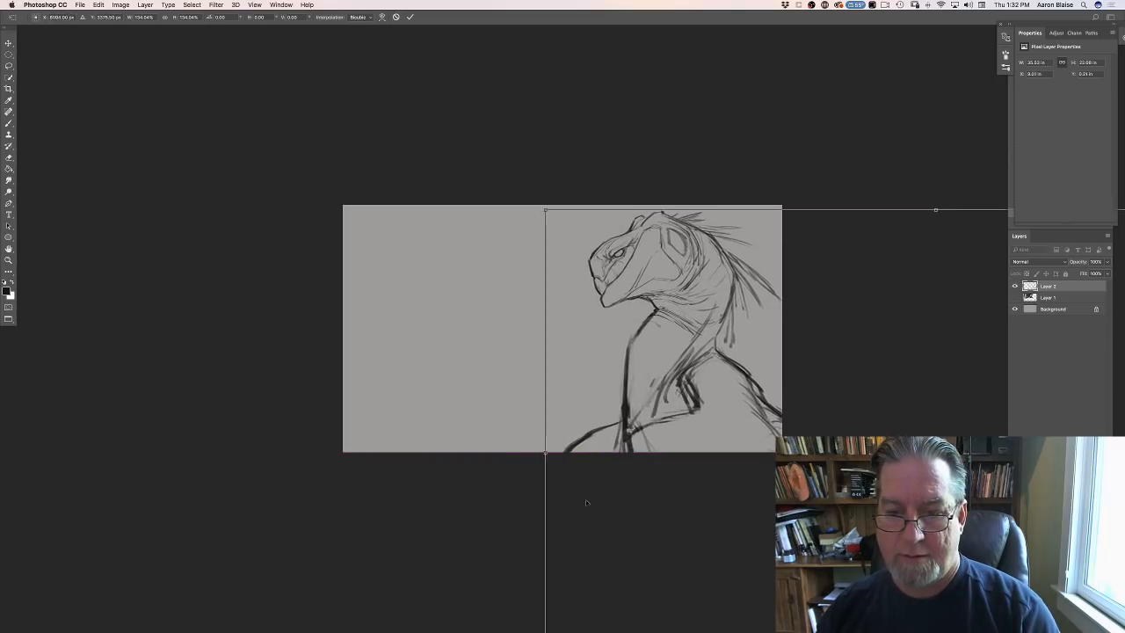
key("Return")
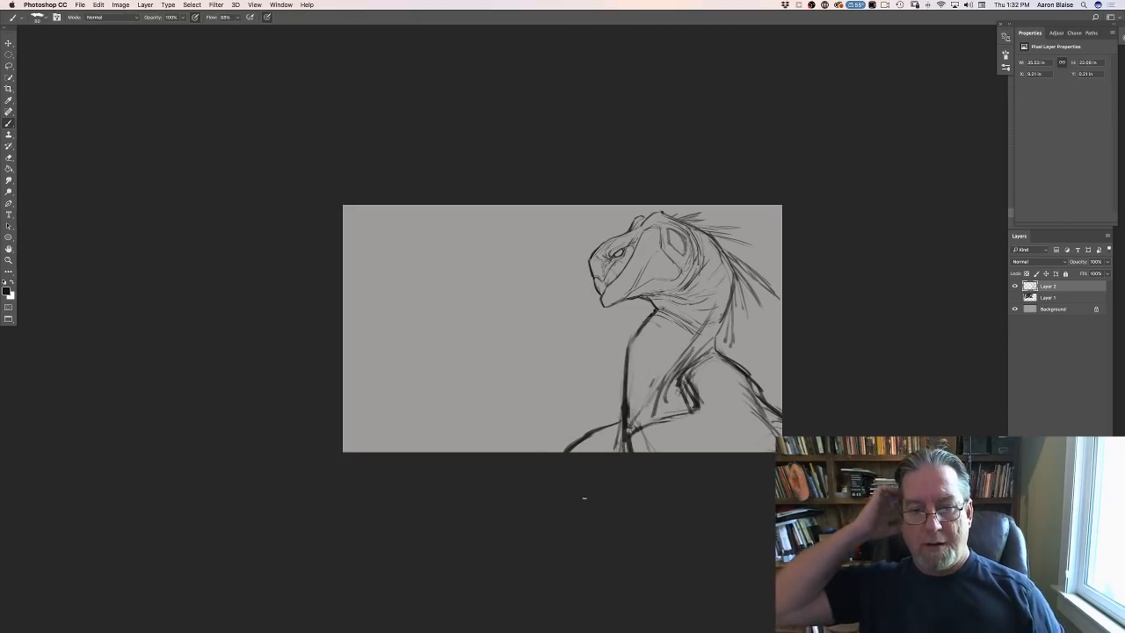
- Crop the canvas to a square framing the creature's head, neck and shoulders
left_click(9, 88)
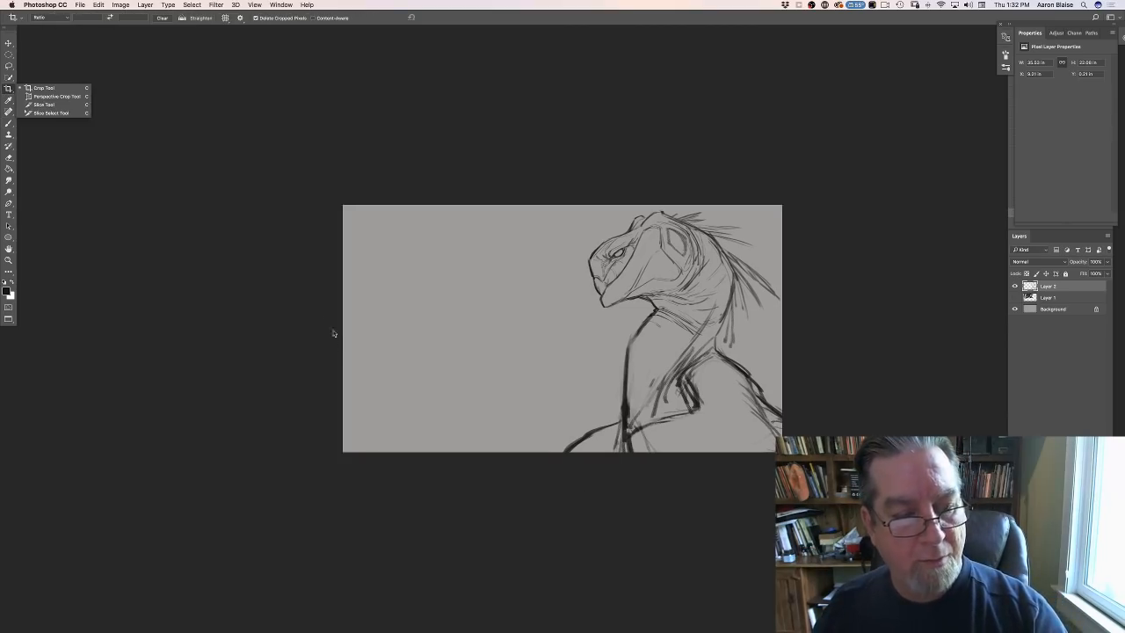
left_click(39, 88)
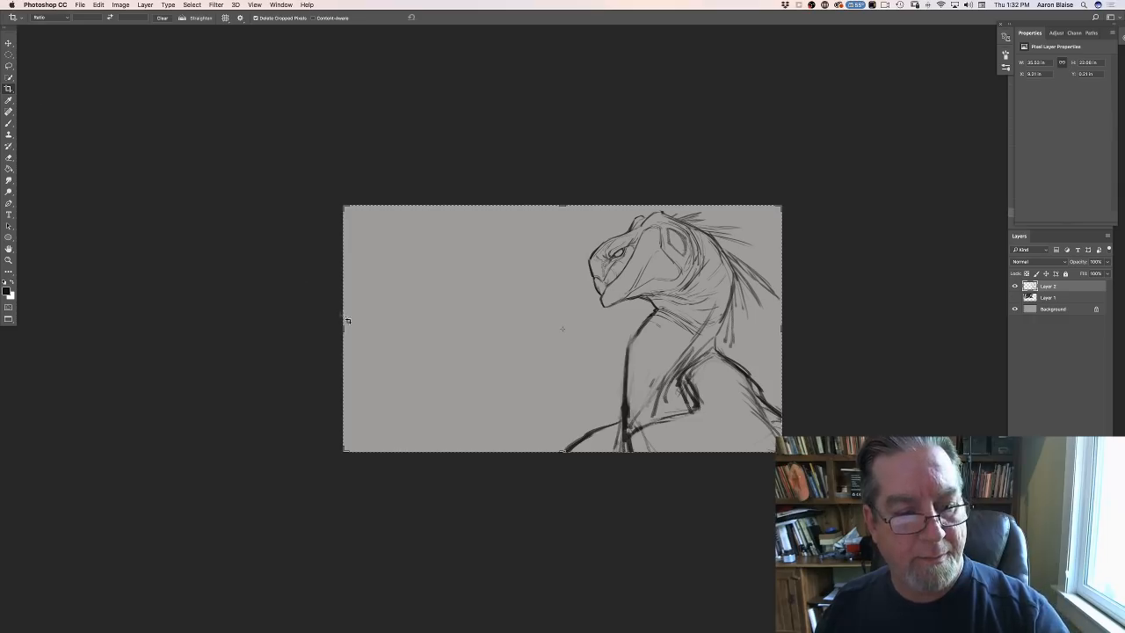
left_click_drag(341, 328, 433, 340)
key("Return")
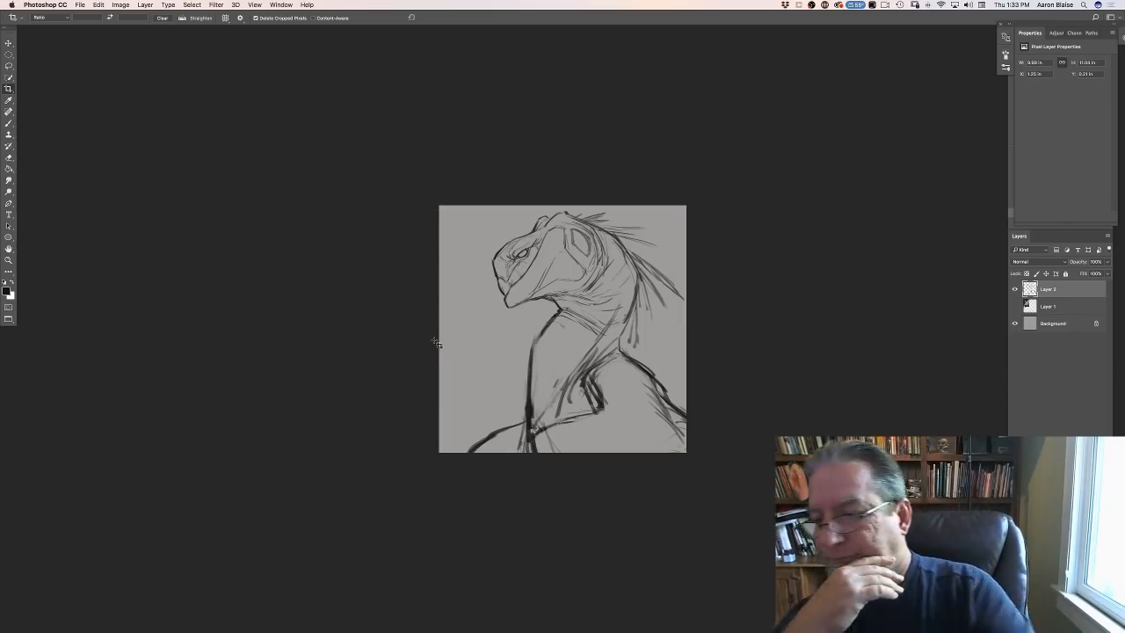
- Fade the sketch layer to about a third of its opacity, and create a new layer above it for brush work
left_click(1107, 262)
left_click_drag(1087, 276, 1079, 274)
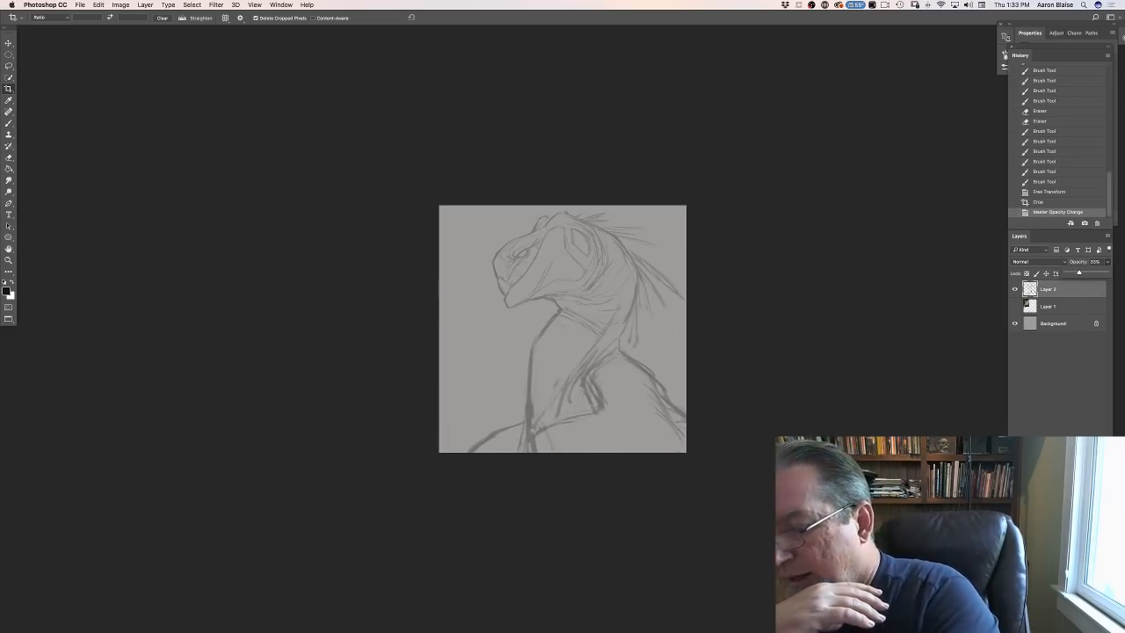
key("super+alt+shift+n")
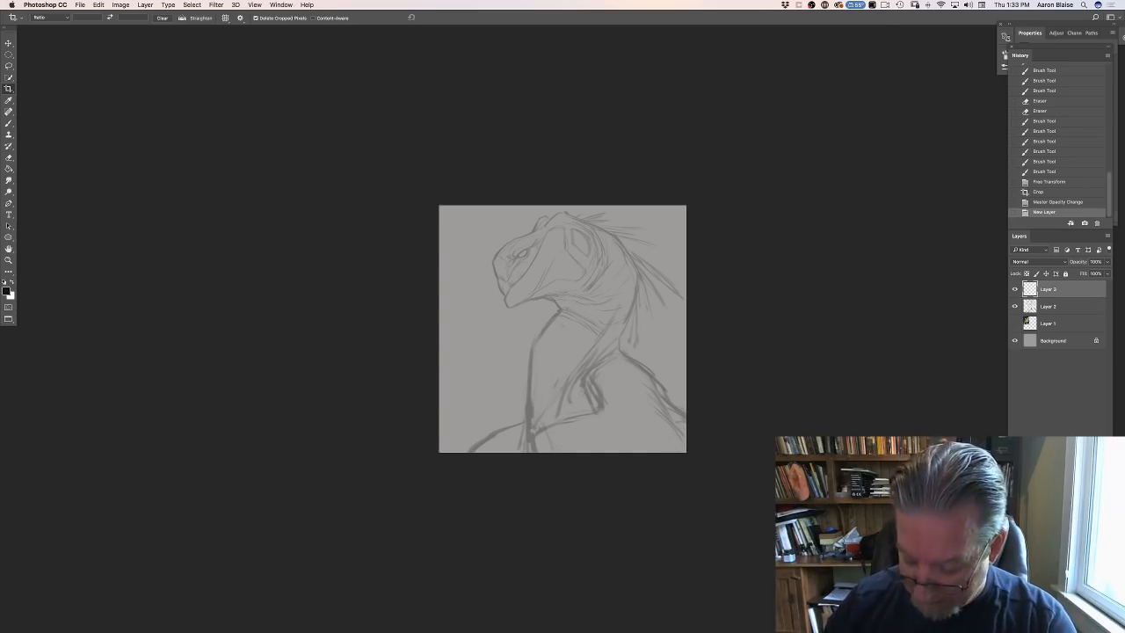
key("b")
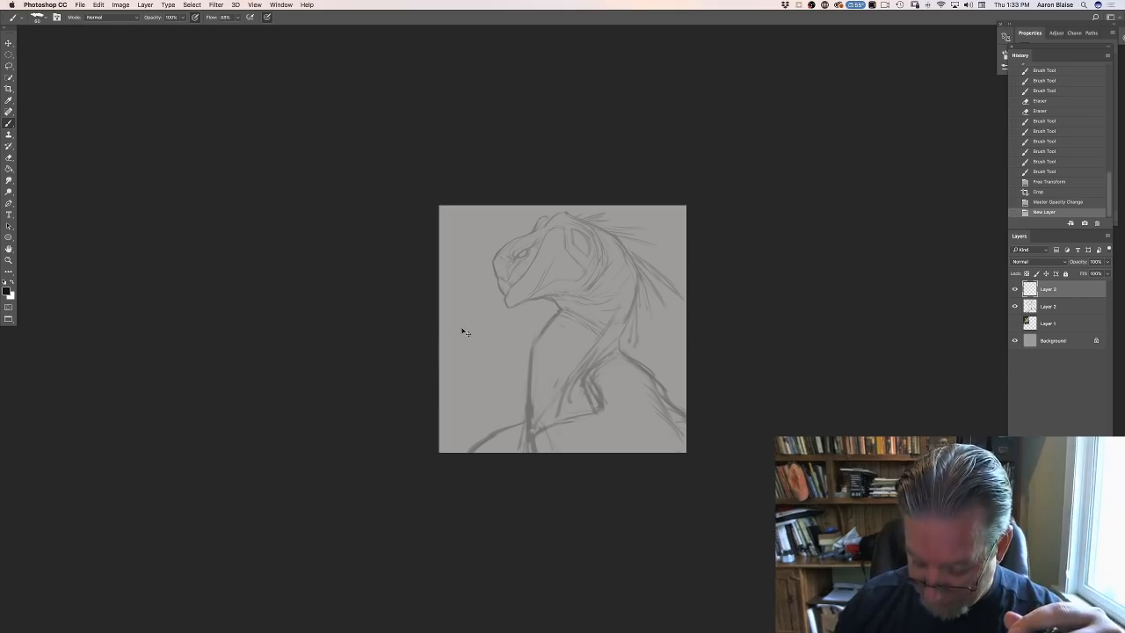
key("super+equal")
key("super+equal")
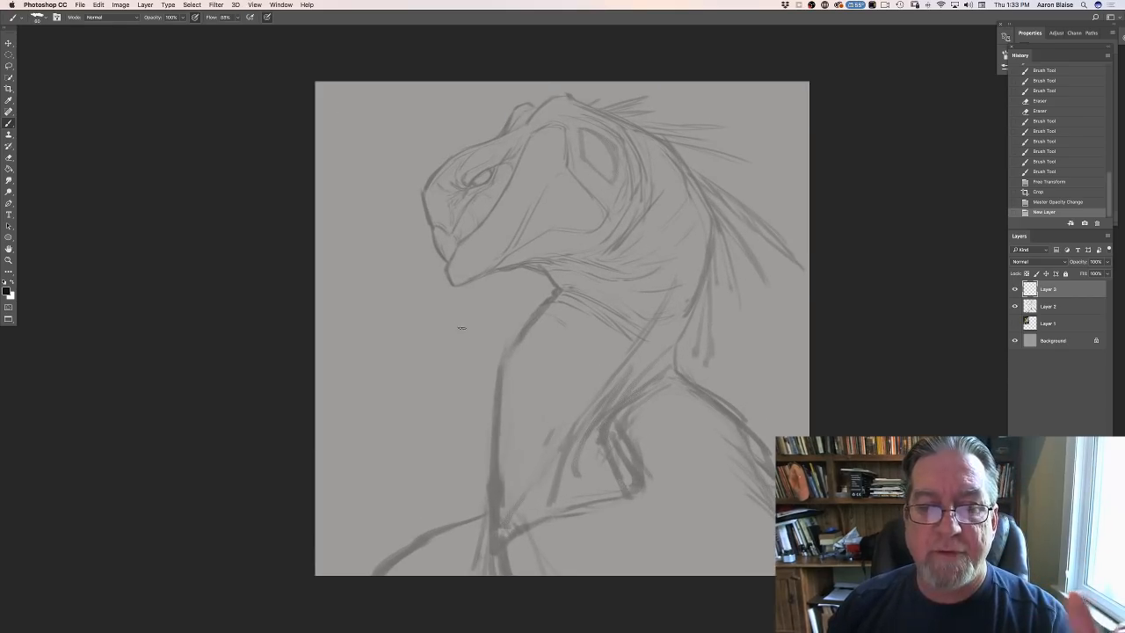
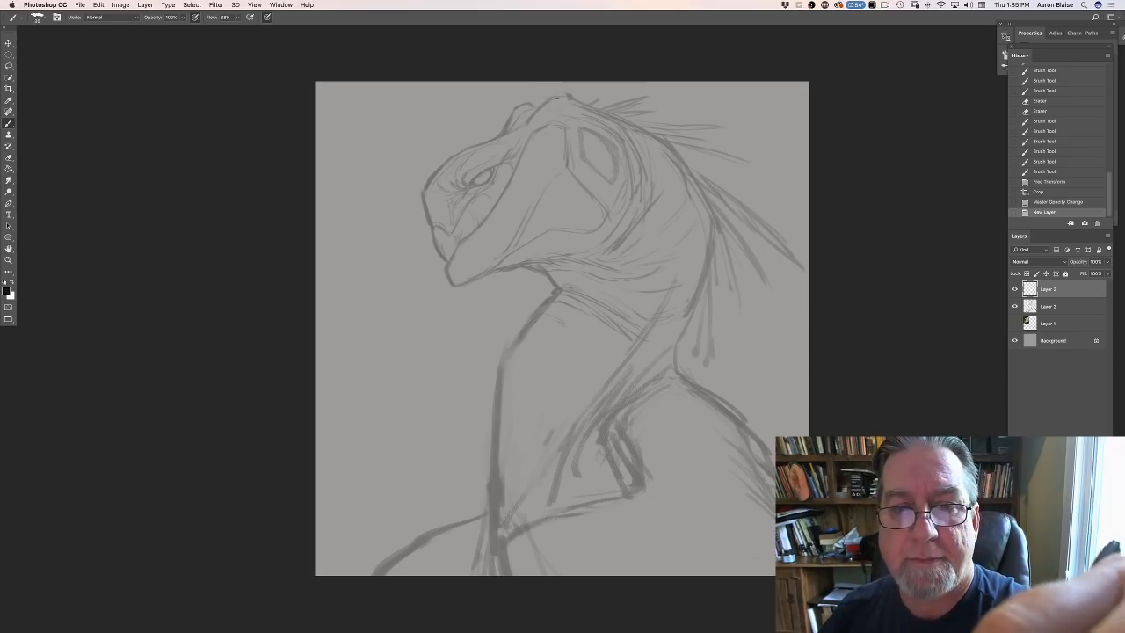
- Ink the bumpy crest at the top front of the creature's head and the upper brow line with dark strokes
left_click_drag(544, 101, 565, 96)
mouse_move(539, 106)
left_mouse_down()
mouse_move(558, 96)
mouse_move(543, 105)
left_mouse_up()
mouse_move(527, 121)
left_mouse_down()
mouse_move(539, 108)
mouse_move(530, 104)
left_mouse_up()
left_click_drag(534, 106, 520, 107)
left_click_drag(525, 105, 517, 111)
left_click_drag(521, 107, 506, 121)
mouse_move(513, 110)
left_mouse_down()
mouse_move(483, 142)
mouse_move(505, 140)
mouse_move(457, 174)
left_mouse_up()
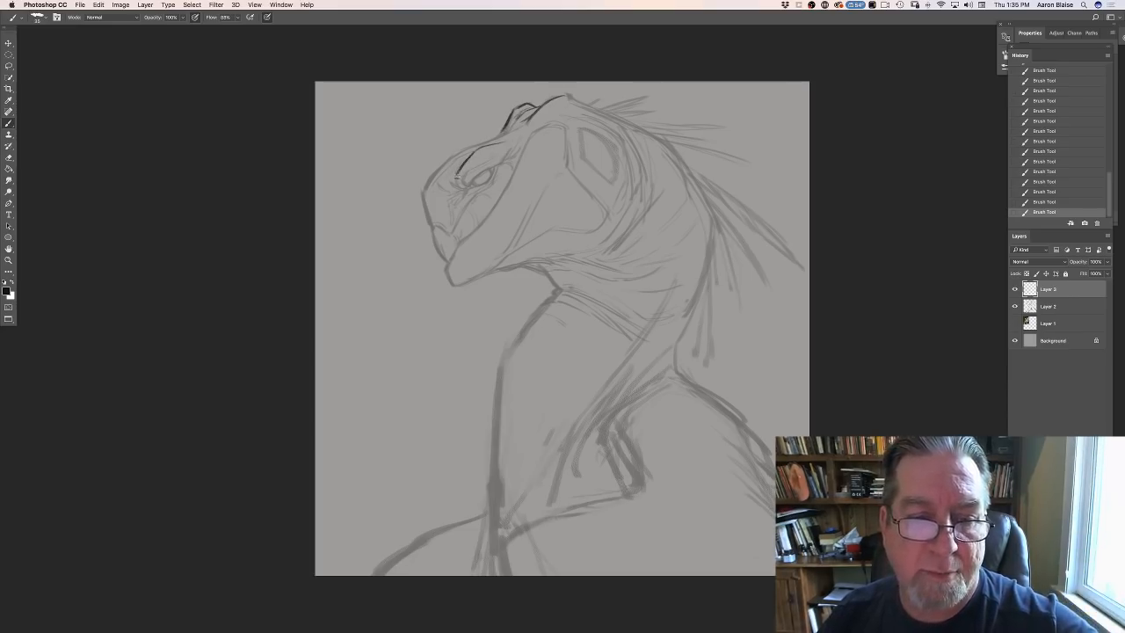
- Trace the arched upper edge of the large cheek plate behind the eye in dark lines
key("super+plus")
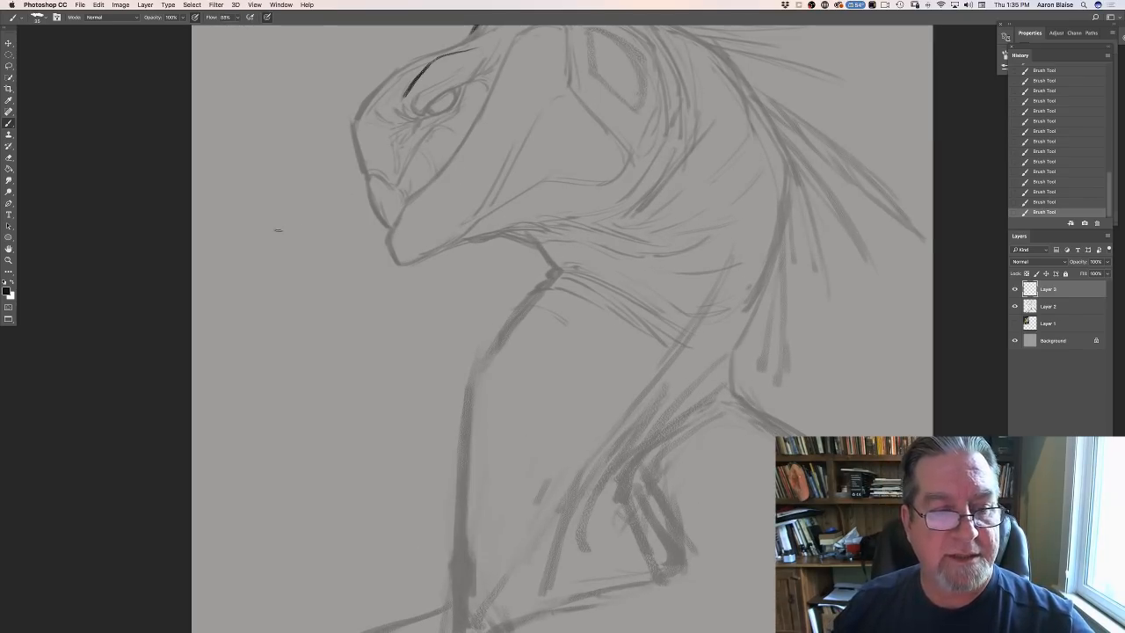
key("super+minus")
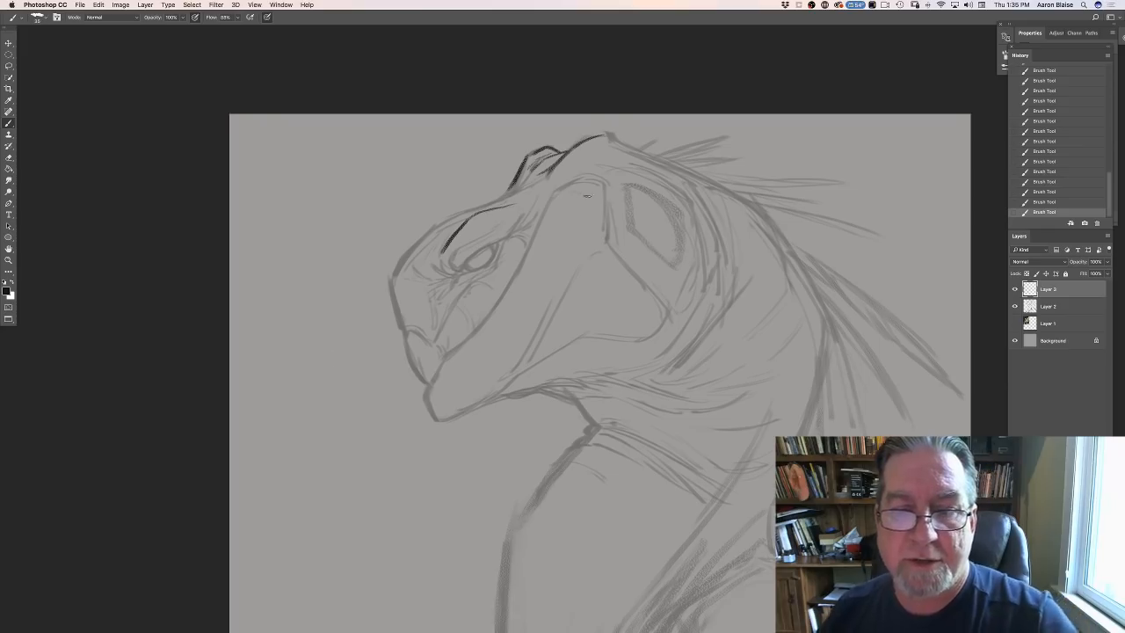
left_click_drag(583, 180, 605, 190)
mouse_move(572, 183)
left_mouse_down()
mouse_move(606, 187)
mouse_move(612, 201)
mouse_move(581, 173)
mouse_move(600, 172)
mouse_move(557, 188)
left_mouse_up()
left_click_drag(576, 179, 551, 201)
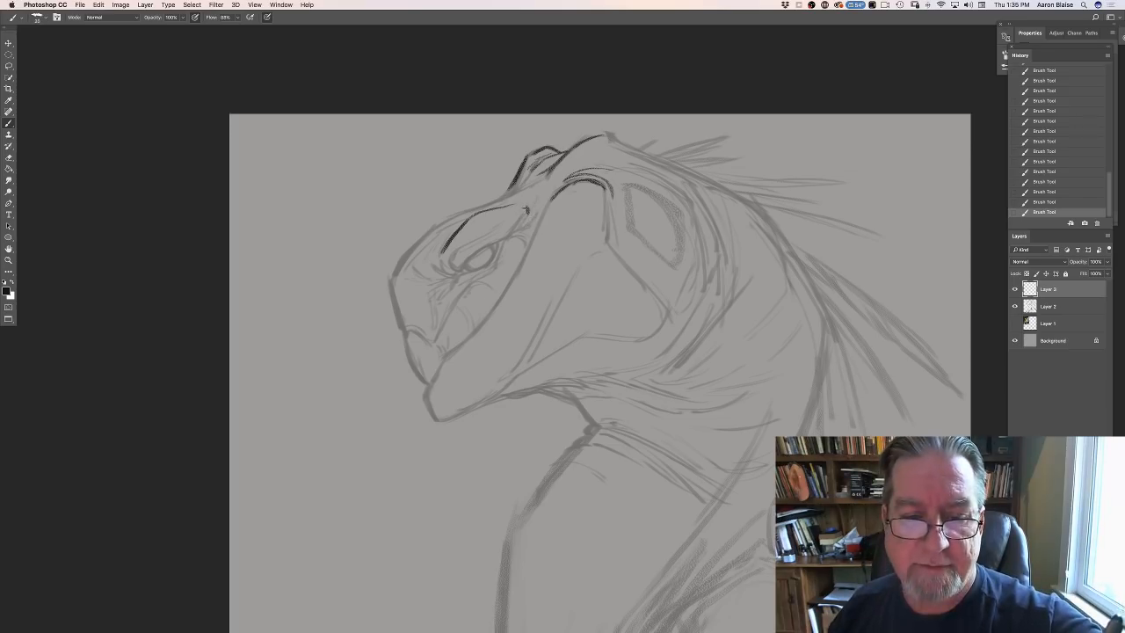
- Ink the lower brow edge, the narrow slanted eye with its lower lid, and the creases behind the eye
mouse_move(528, 209)
left_mouse_down()
mouse_move(503, 241)
mouse_move(457, 272)
mouse_move(440, 257)
mouse_move(456, 274)
mouse_move(431, 278)
mouse_move(449, 291)
mouse_move(485, 258)
left_mouse_up()
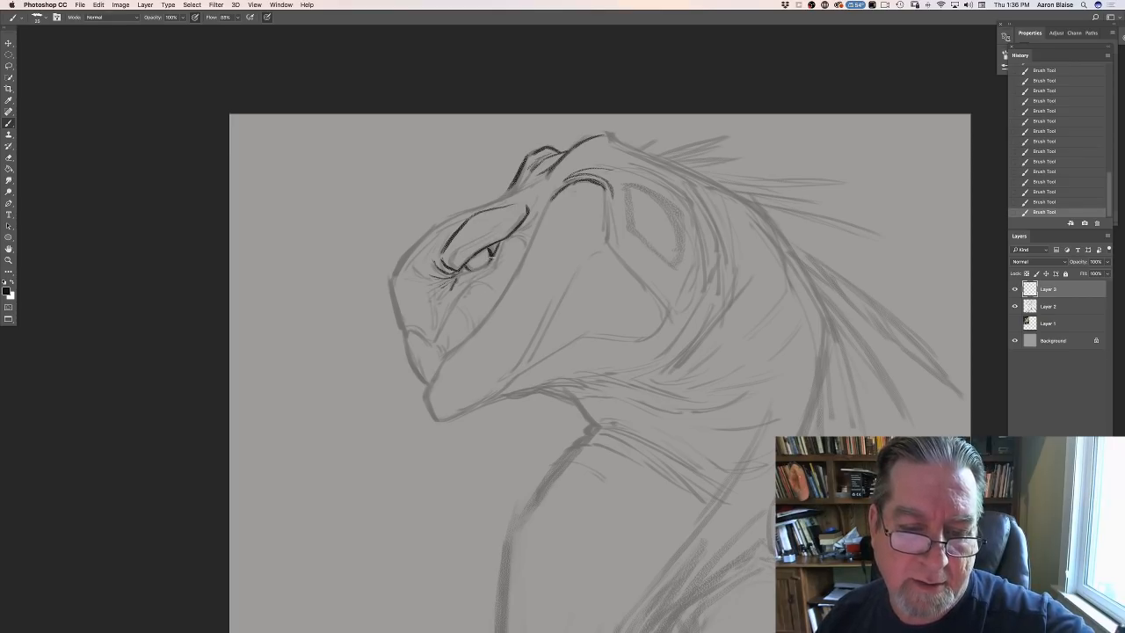
left_click_drag(489, 264, 472, 271)
left_click_drag(476, 267, 461, 280)
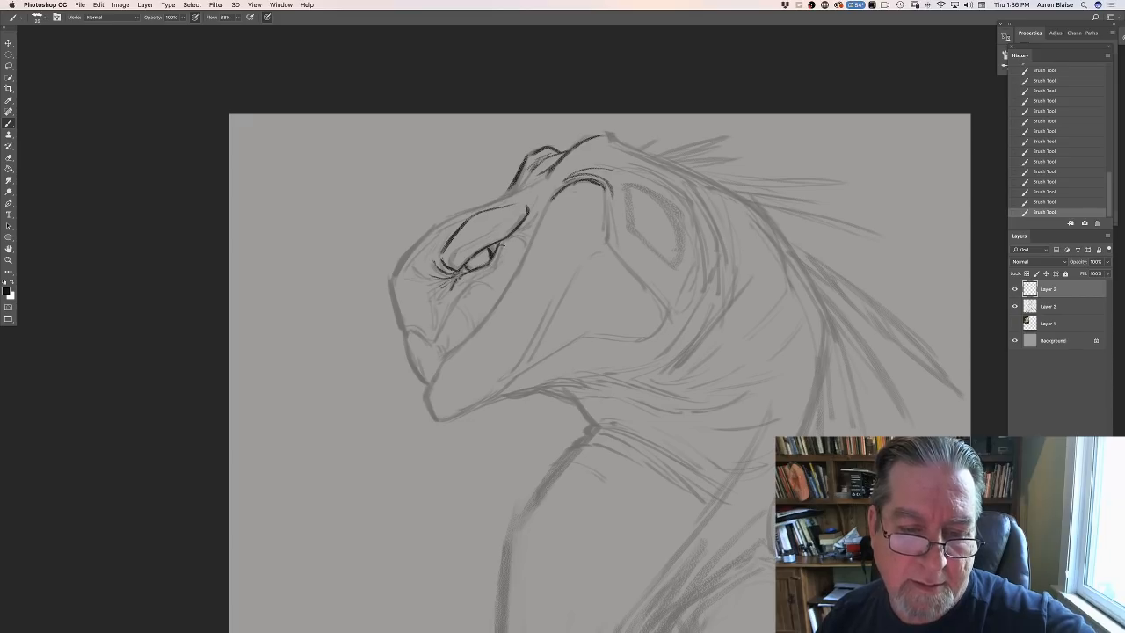
left_click_drag(506, 240, 472, 280)
left_click_drag(492, 269, 462, 294)
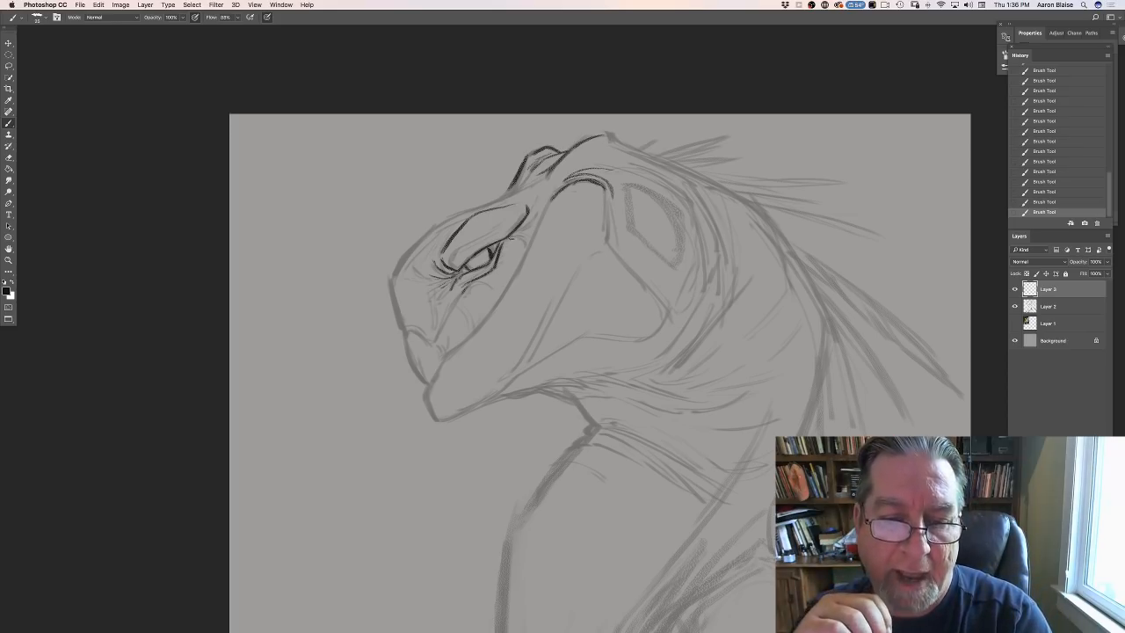
left_click_drag(508, 239, 527, 232)
mouse_move(513, 235)
left_mouse_down()
mouse_move(528, 211)
mouse_move(544, 186)
mouse_move(535, 212)
left_mouse_up()
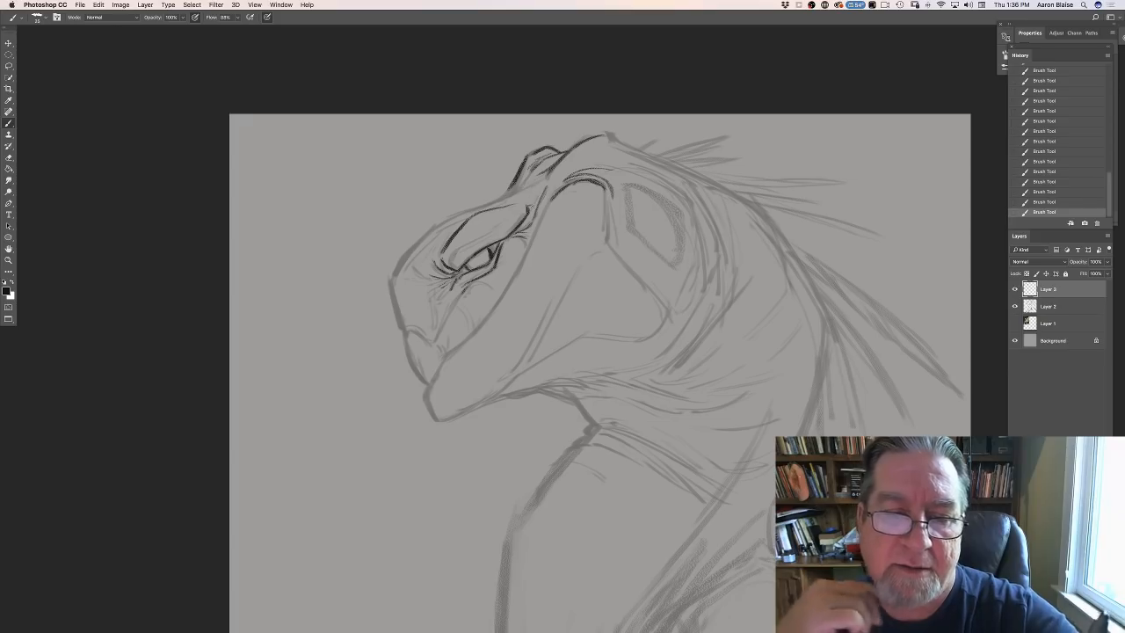
- Trace the forehead profile from the crest down to the snout, and outline the pointed upper beak tip
left_click_drag(532, 174, 512, 193)
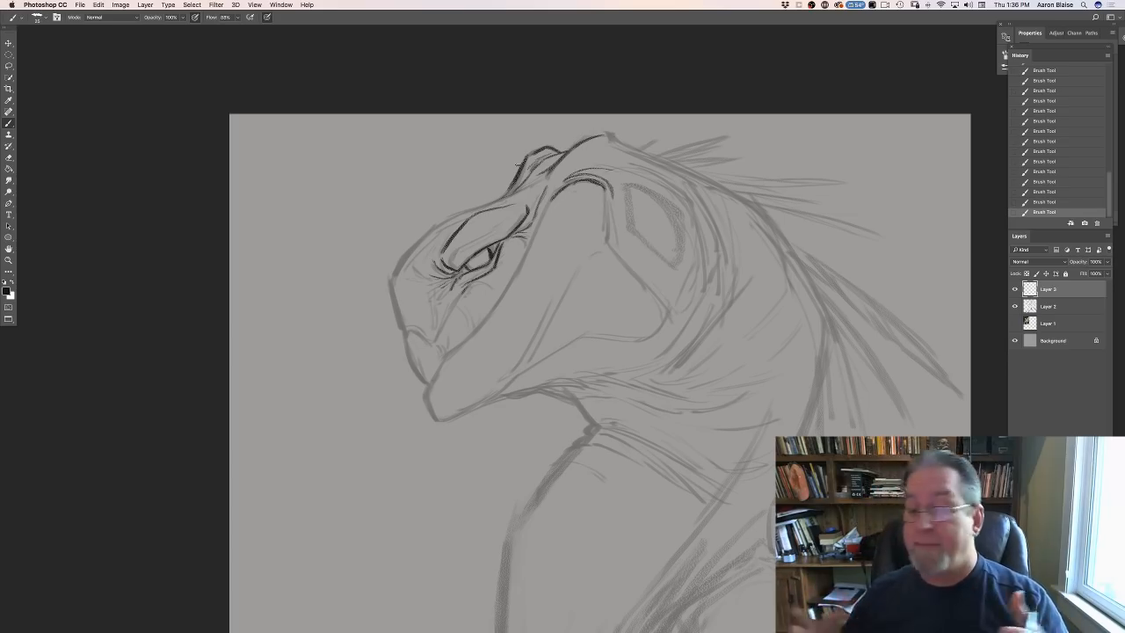
mouse_move(502, 198)
left_mouse_down()
mouse_move(417, 235)
mouse_move(403, 261)
left_mouse_up()
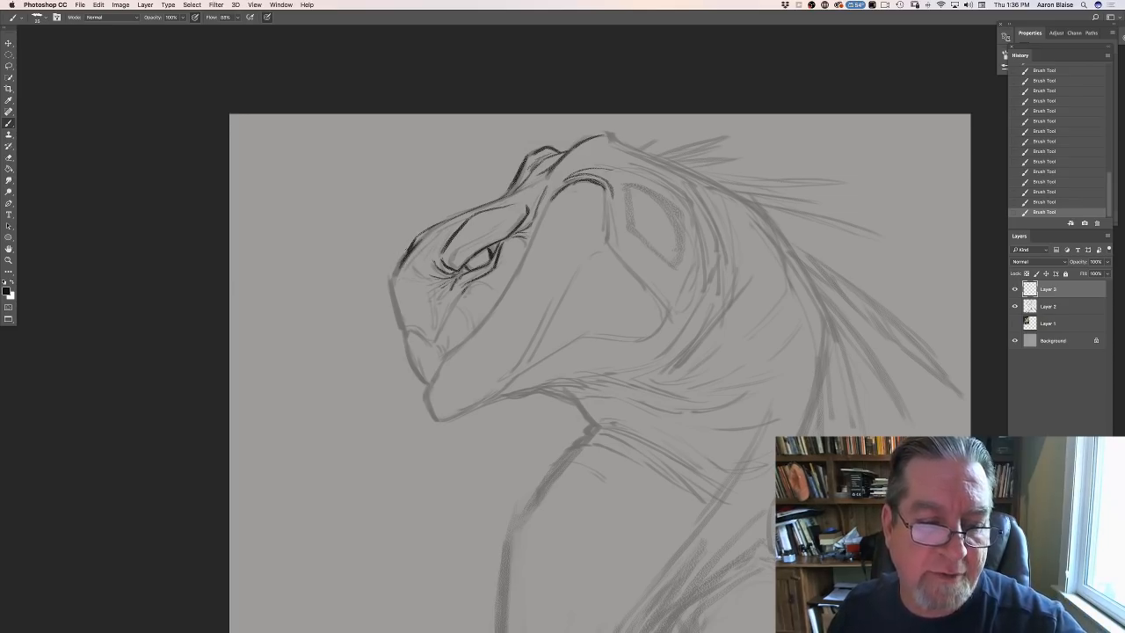
left_click_drag(403, 261, 391, 283)
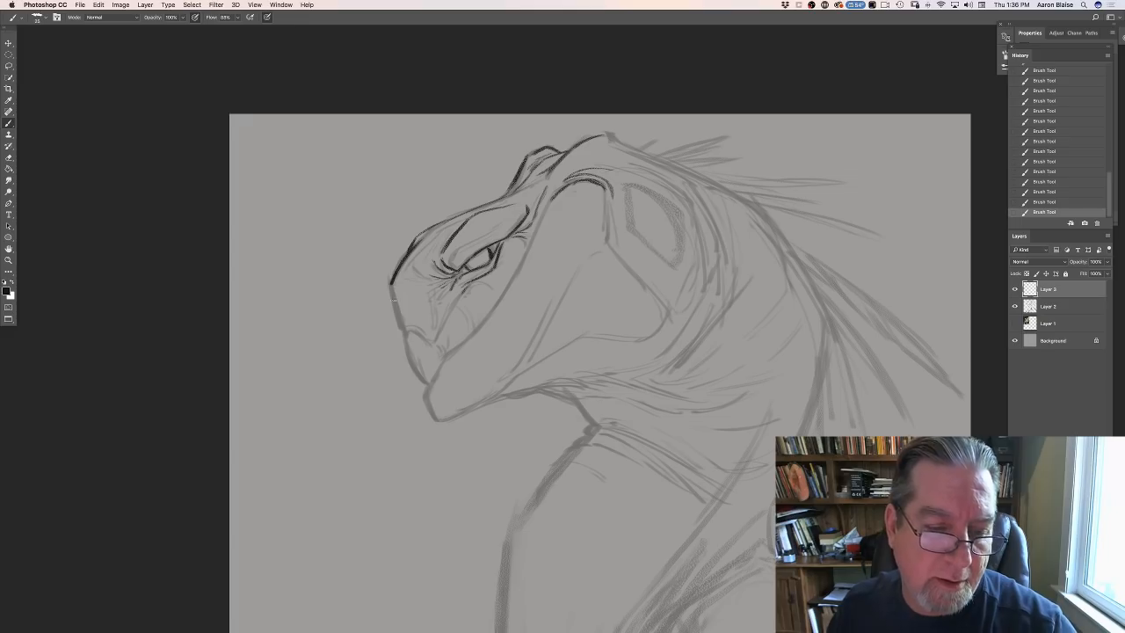
left_click_drag(393, 299, 402, 330)
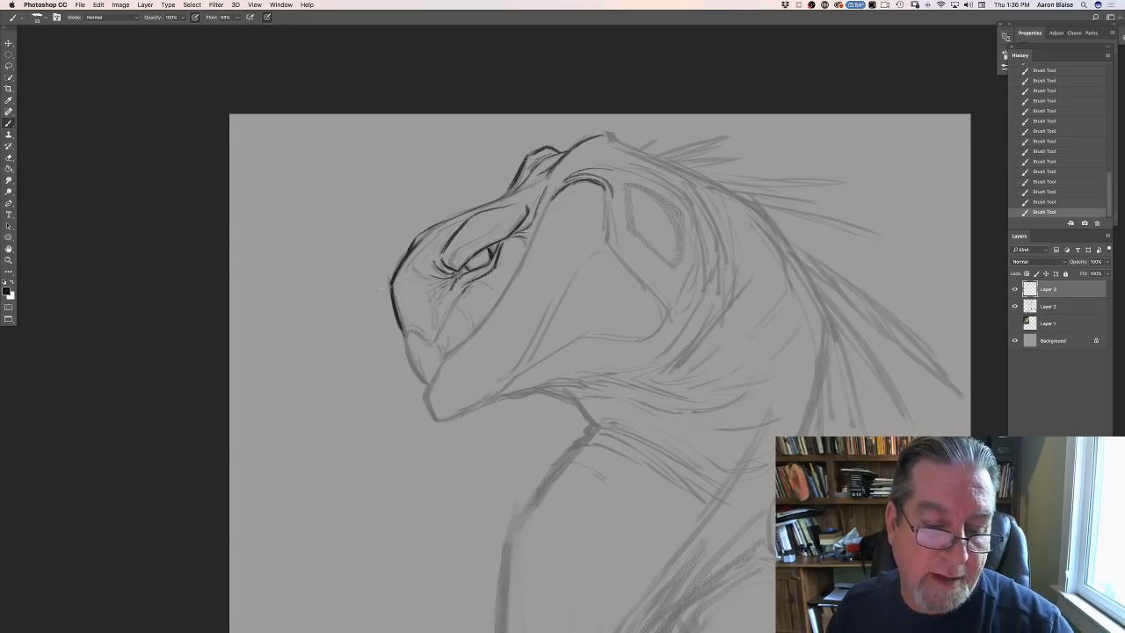
mouse_move(406, 330)
left_mouse_down()
mouse_move(438, 341)
mouse_move(405, 334)
mouse_move(429, 383)
left_mouse_up()
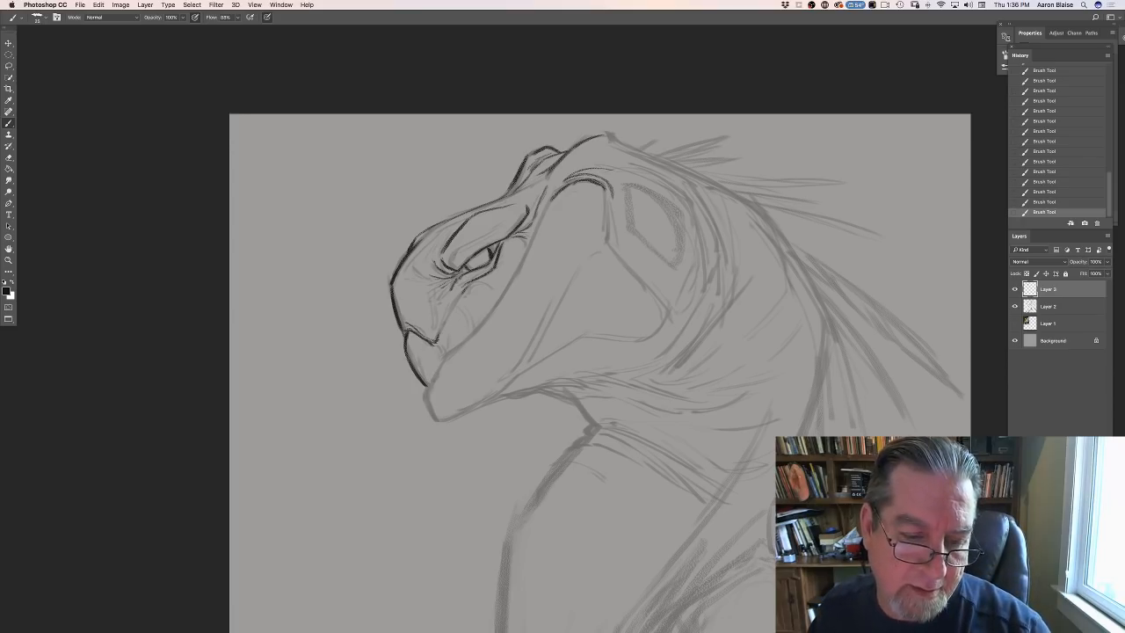
mouse_move(434, 341)
left_mouse_down()
mouse_move(442, 355)
mouse_move(425, 386)
left_mouse_up()
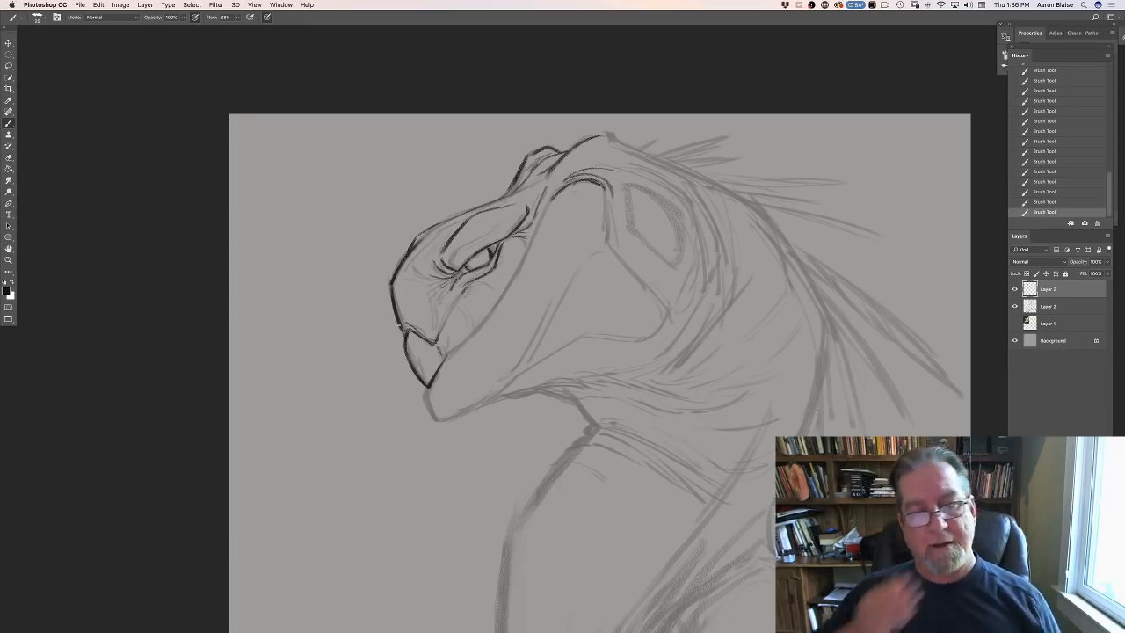
- Draw the nostril, the plate divisions behind the upper beak, and the face's rear edge running up to the cheek arch
left_click_drag(406, 283, 418, 289)
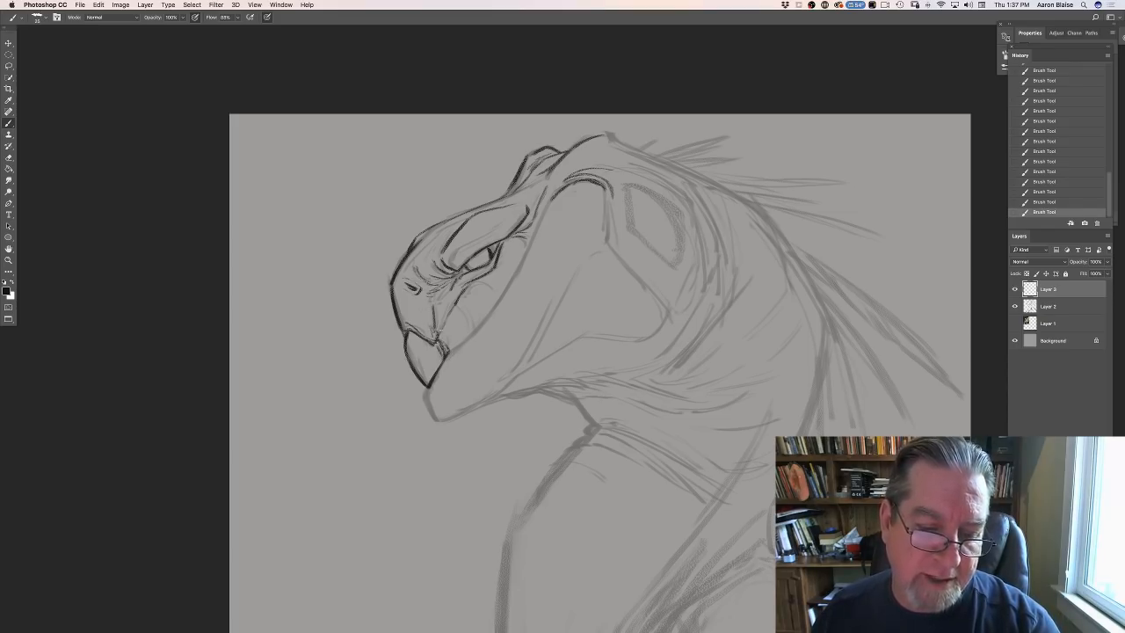
left_click_drag(455, 305, 466, 319)
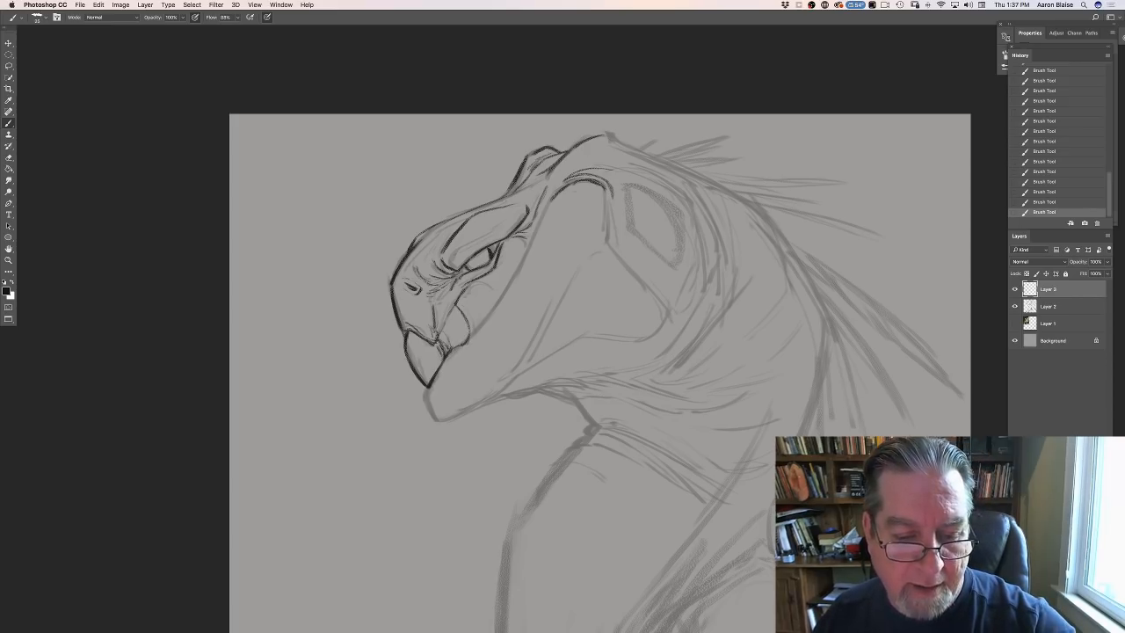
left_click_drag(467, 312, 472, 336)
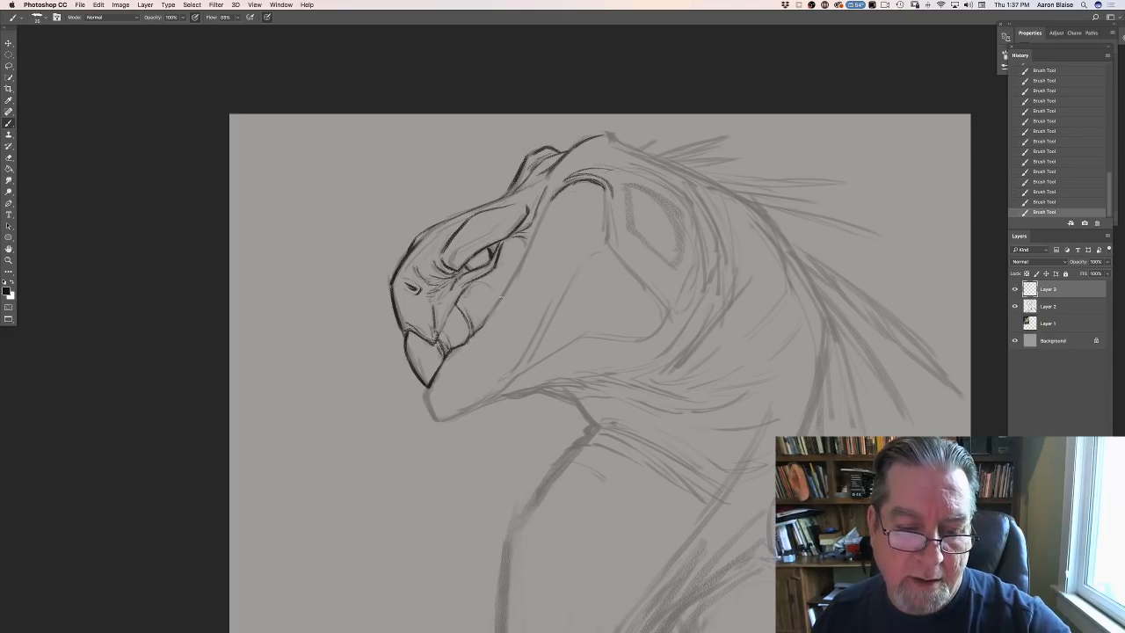
left_click_drag(504, 296, 483, 324)
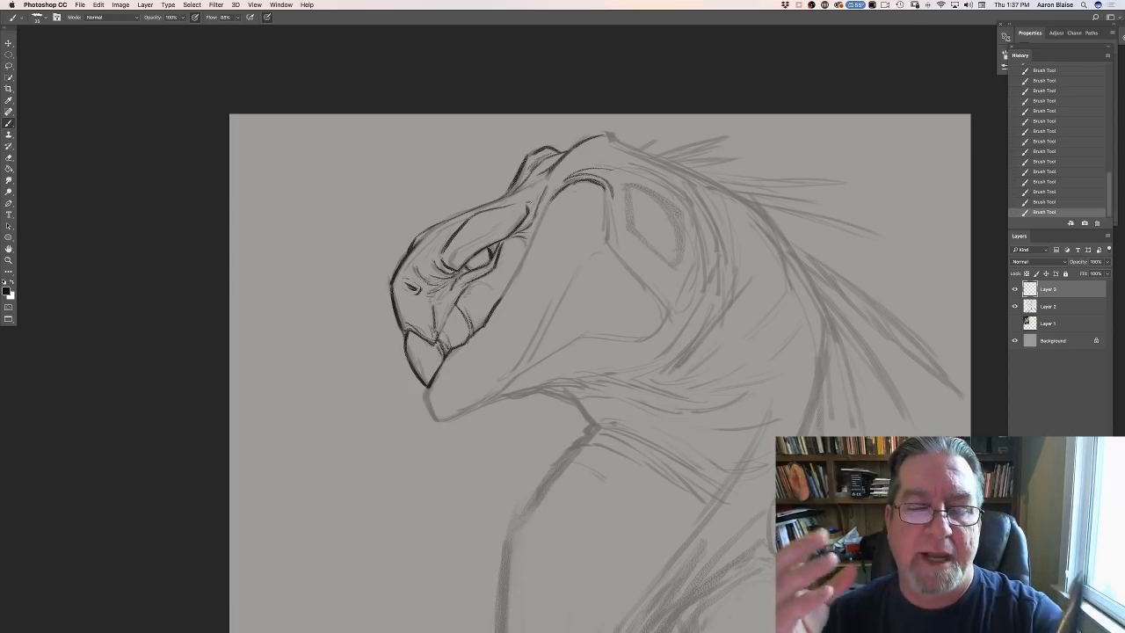
left_click_drag(547, 207, 500, 298)
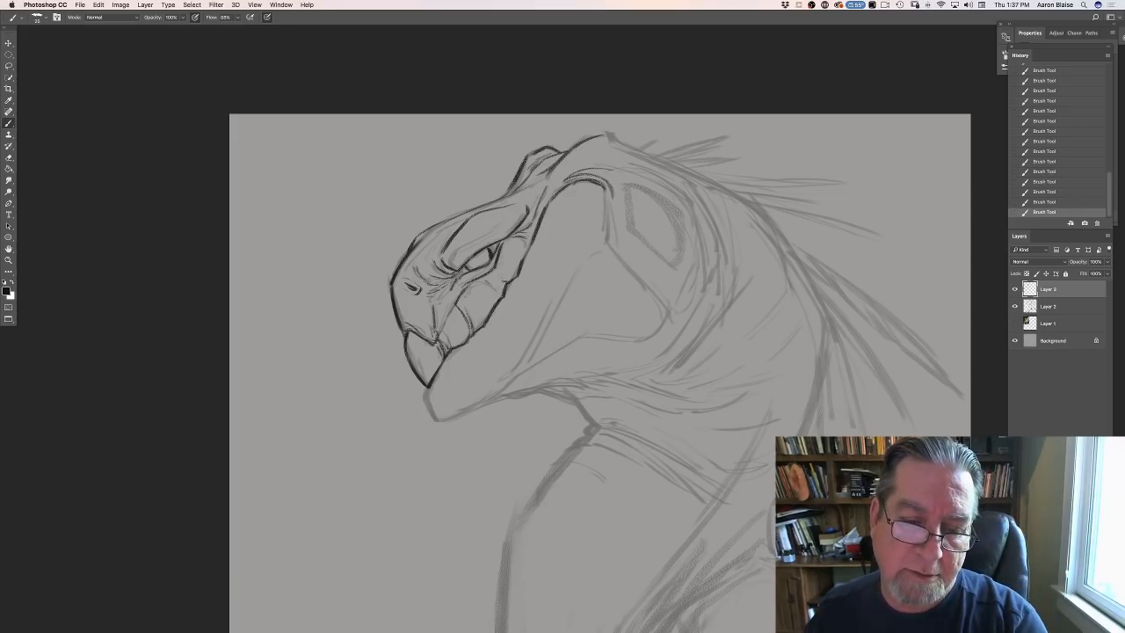
mouse_move(505, 282)
left_mouse_down()
mouse_move(495, 272)
mouse_move(504, 284)
left_mouse_up()
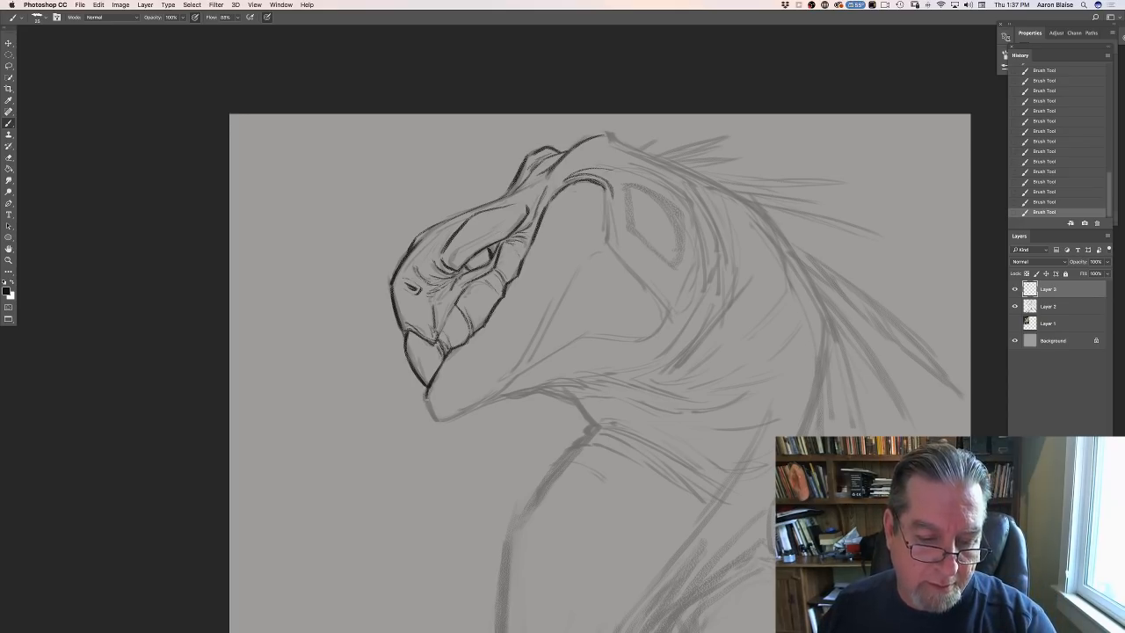
- Outline the lower beak tip, divide the lower jaw into segments, and trace its underside and rear edge
left_click_drag(427, 397, 438, 420)
mouse_move(458, 360)
left_mouse_down()
mouse_move(457, 413)
mouse_move(434, 414)
left_mouse_up()
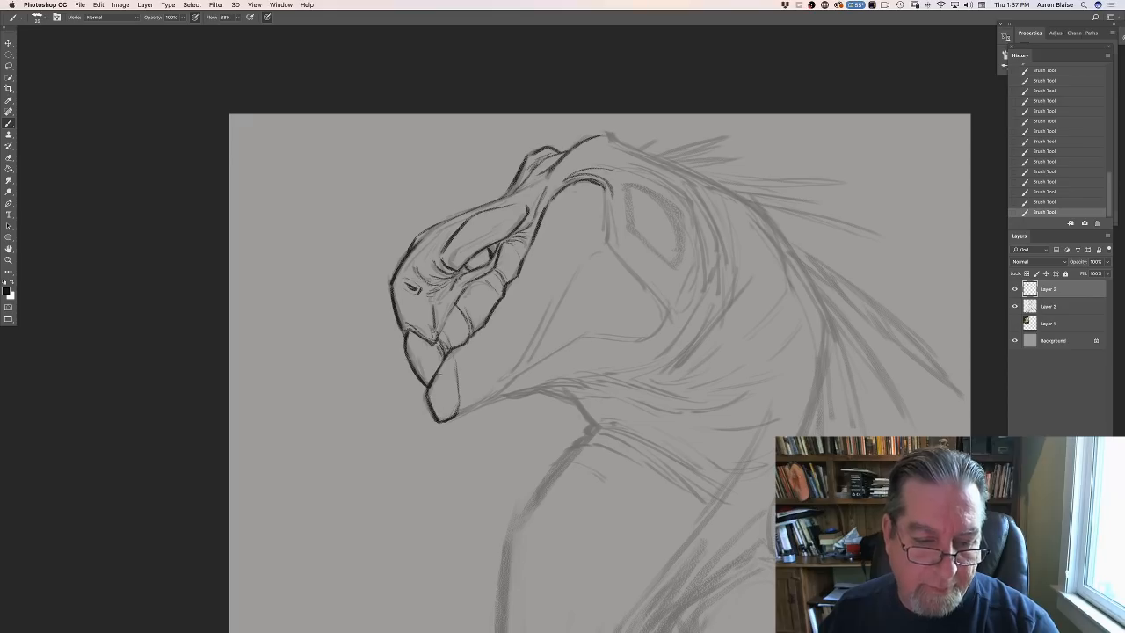
left_click_drag(451, 352, 470, 409)
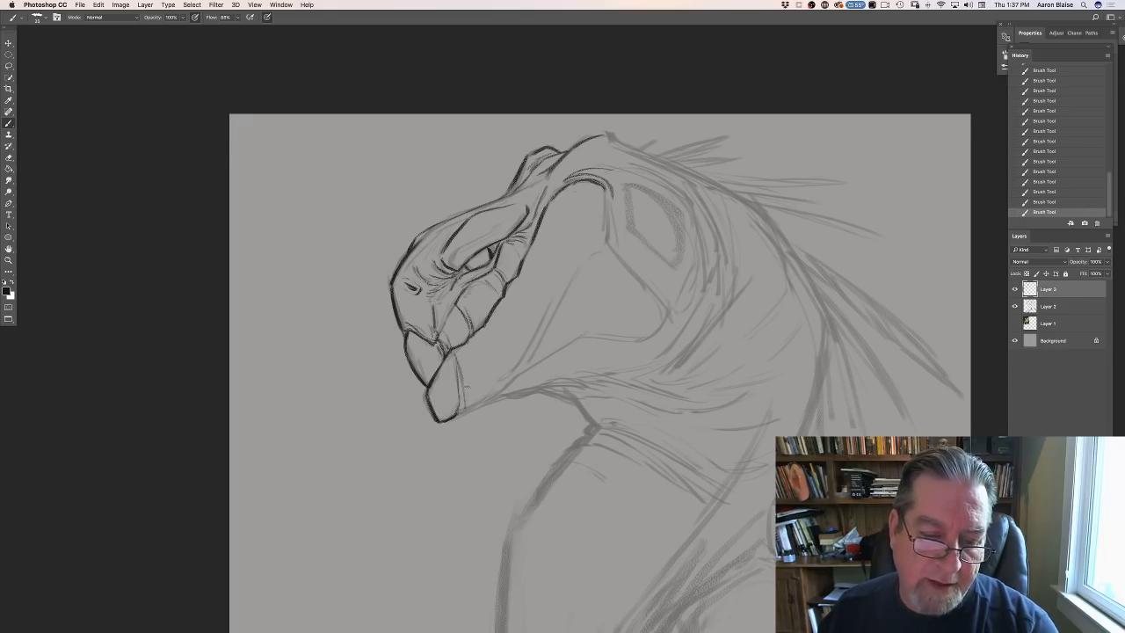
left_click_drag(477, 347, 492, 376)
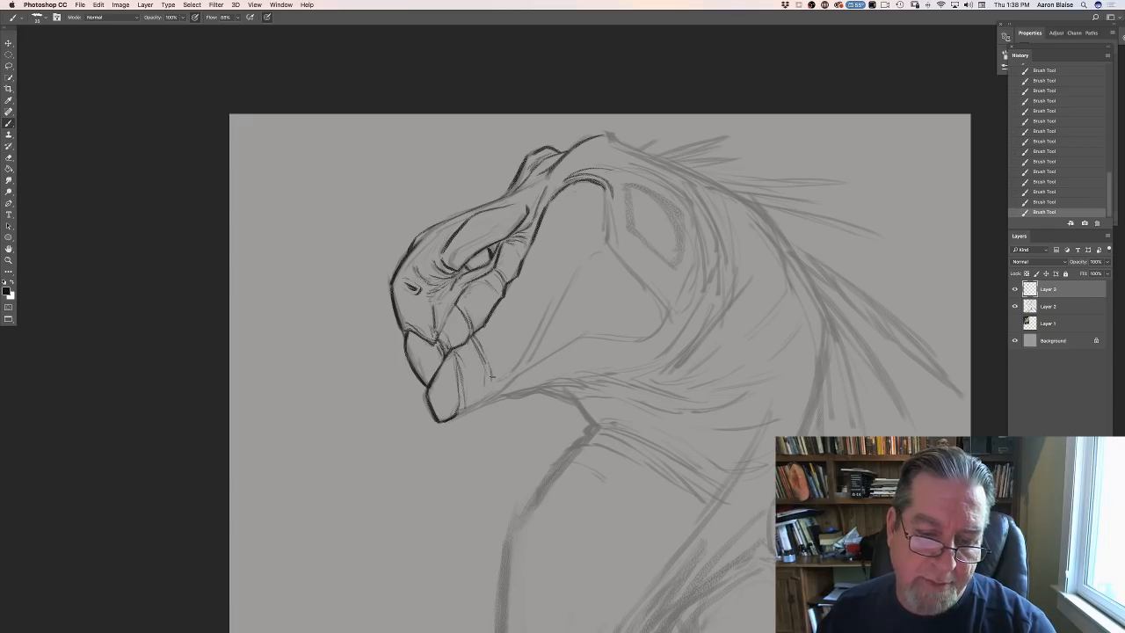
mouse_move(513, 311)
left_mouse_down()
mouse_move(516, 362)
mouse_move(523, 348)
mouse_move(505, 376)
left_mouse_up()
left_click_drag(533, 339, 513, 367)
left_click_drag(542, 320, 531, 341)
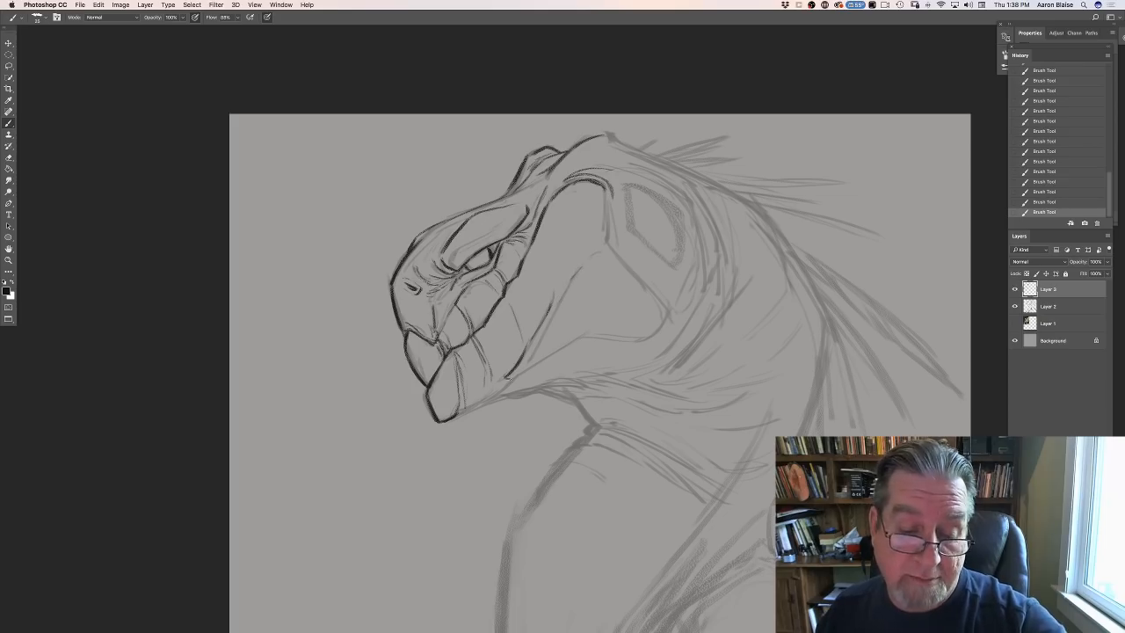
left_click_drag(499, 387, 457, 413)
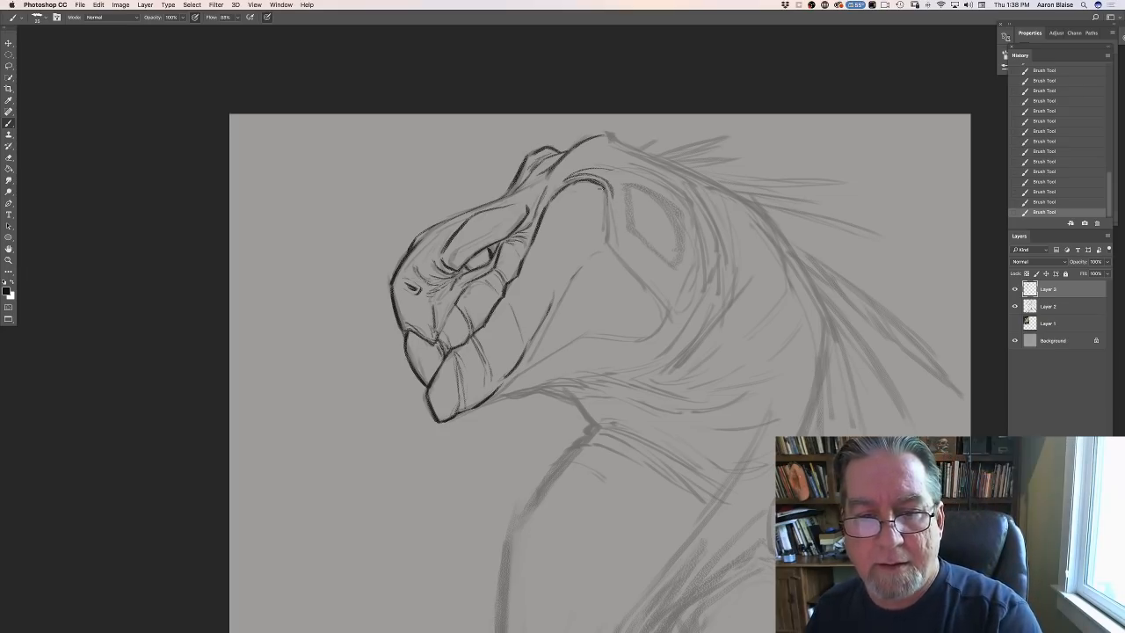
- Trace the back of the head and the neck's rear contour, adding a curved inner line near the nape
left_click_drag(575, 181, 595, 181)
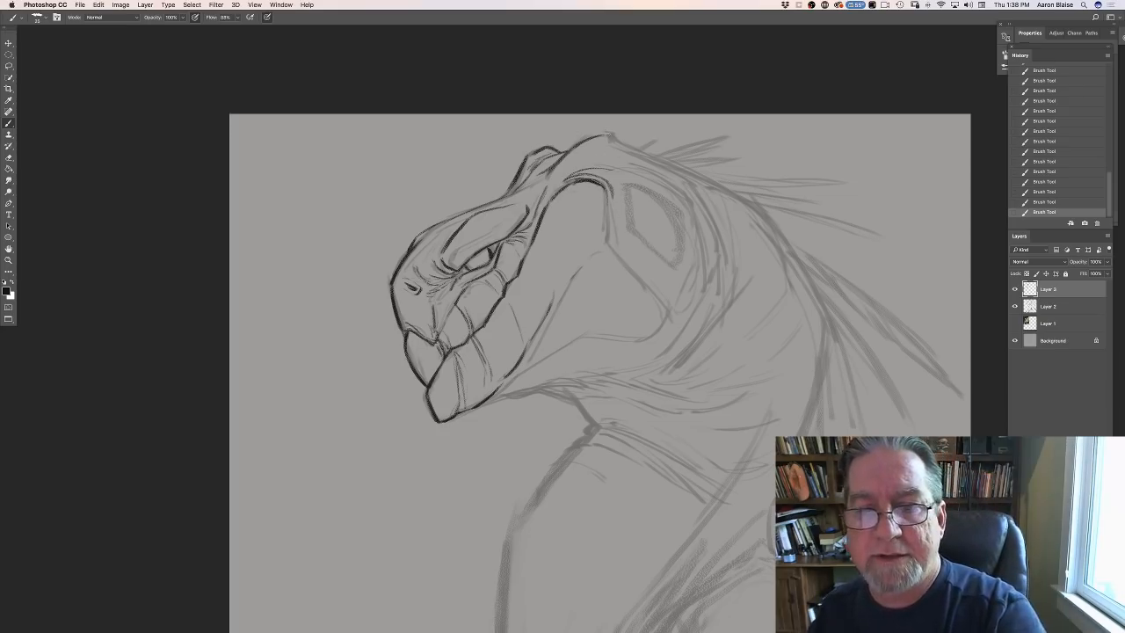
mouse_move(606, 134)
left_mouse_down()
mouse_move(675, 176)
mouse_move(628, 154)
mouse_move(640, 159)
left_mouse_up()
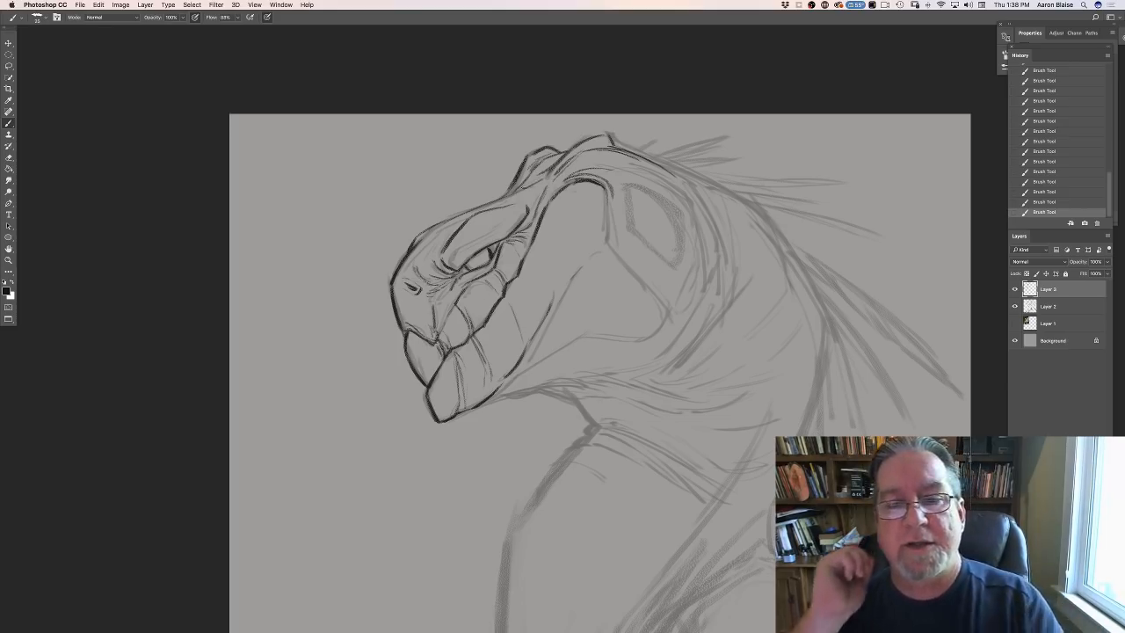
mouse_move(626, 149)
left_mouse_down()
mouse_move(747, 199)
mouse_move(800, 267)
left_mouse_up()
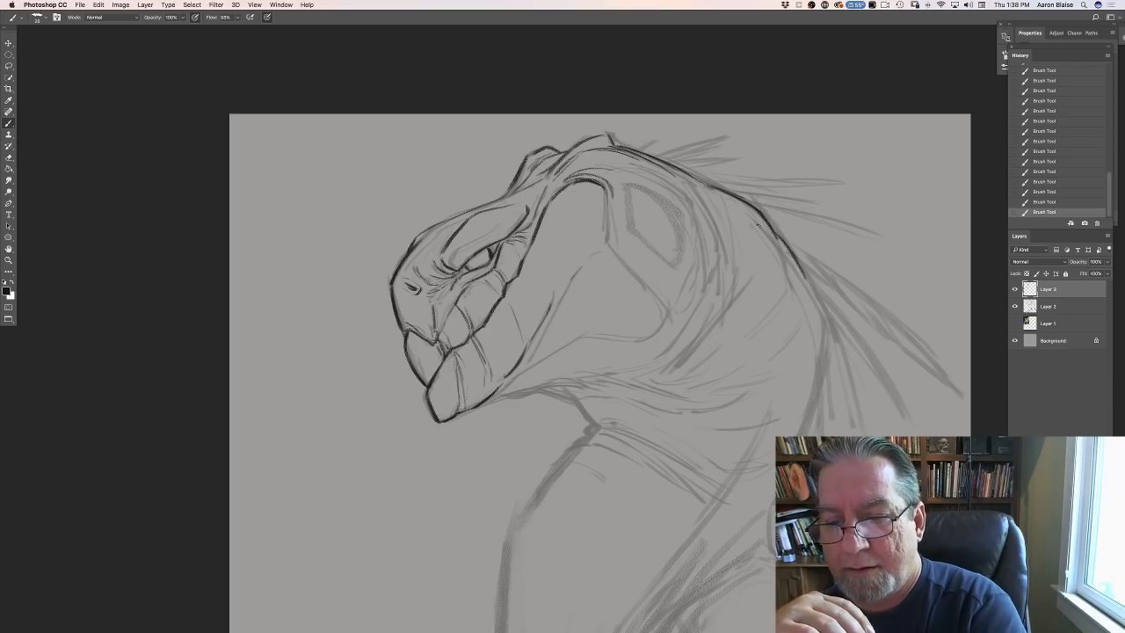
mouse_move(757, 225)
left_mouse_down()
mouse_move(788, 273)
mouse_move(777, 320)
left_mouse_up()
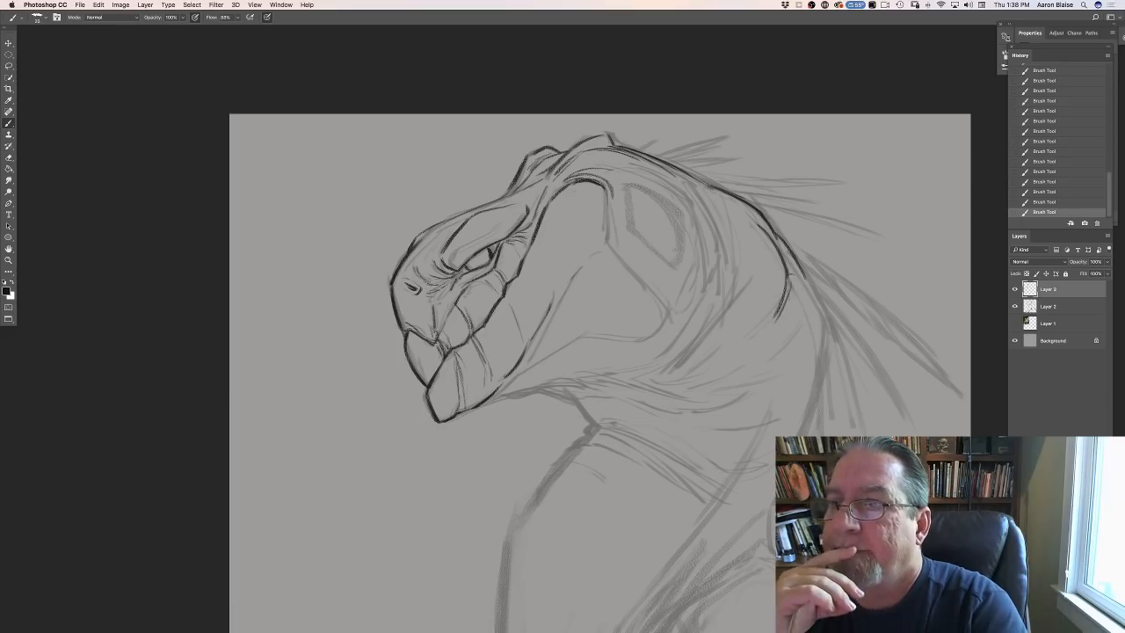
mouse_move(792, 263)
left_mouse_down()
mouse_move(826, 341)
mouse_move(825, 318)
mouse_move(827, 364)
left_mouse_up()
left_click_drag(825, 334, 809, 414)
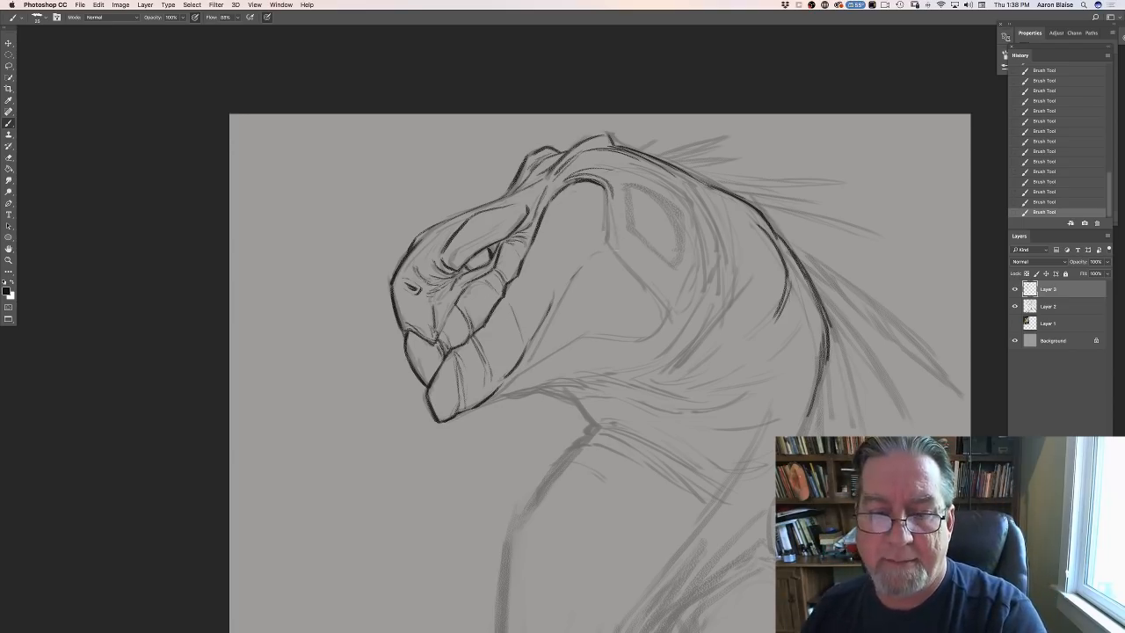
- Ink the cheek plate's angular rear edge and lower edge, joining it to the underside of the jaw
mouse_move(609, 215)
left_mouse_down()
mouse_move(610, 248)
mouse_move(665, 319)
mouse_move(624, 348)
mouse_move(585, 337)
left_mouse_up()
mouse_move(618, 343)
left_mouse_down()
mouse_move(585, 339)
mouse_move(494, 397)
mouse_move(512, 390)
left_mouse_up()
mouse_move(498, 396)
left_mouse_down()
mouse_move(564, 377)
mouse_move(517, 392)
left_mouse_up()
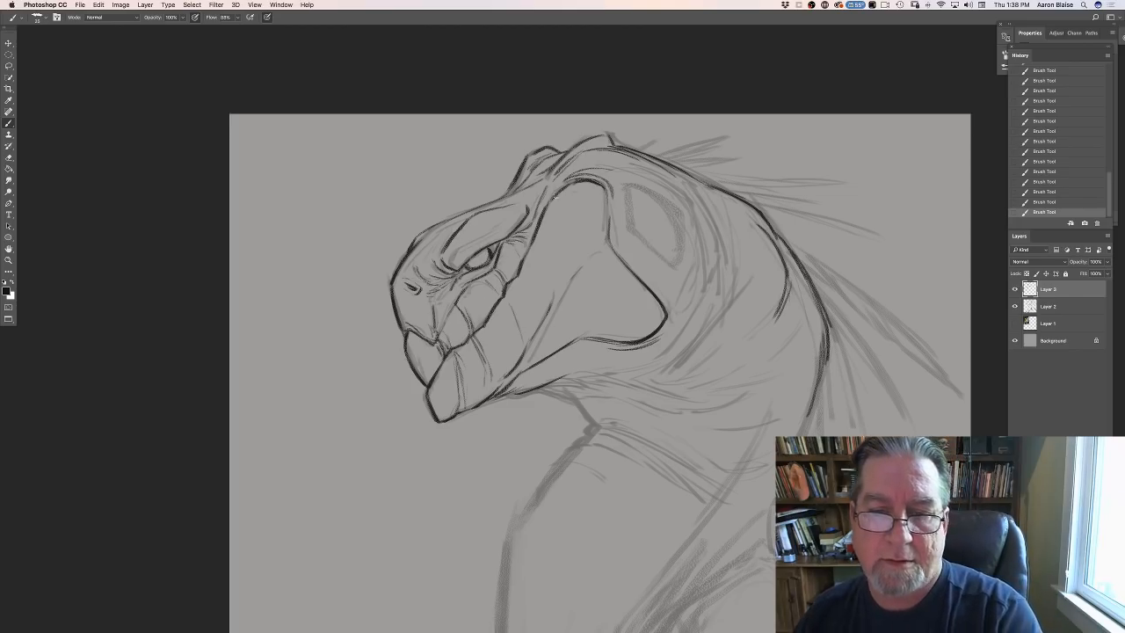
left_click_drag(554, 197, 576, 180)
- Outline the elongated ear-like opening behind the cheek plate, with a short line along its front edge
mouse_move(662, 181)
left_mouse_down()
mouse_move(618, 166)
mouse_move(686, 194)
mouse_move(682, 248)
left_mouse_up()
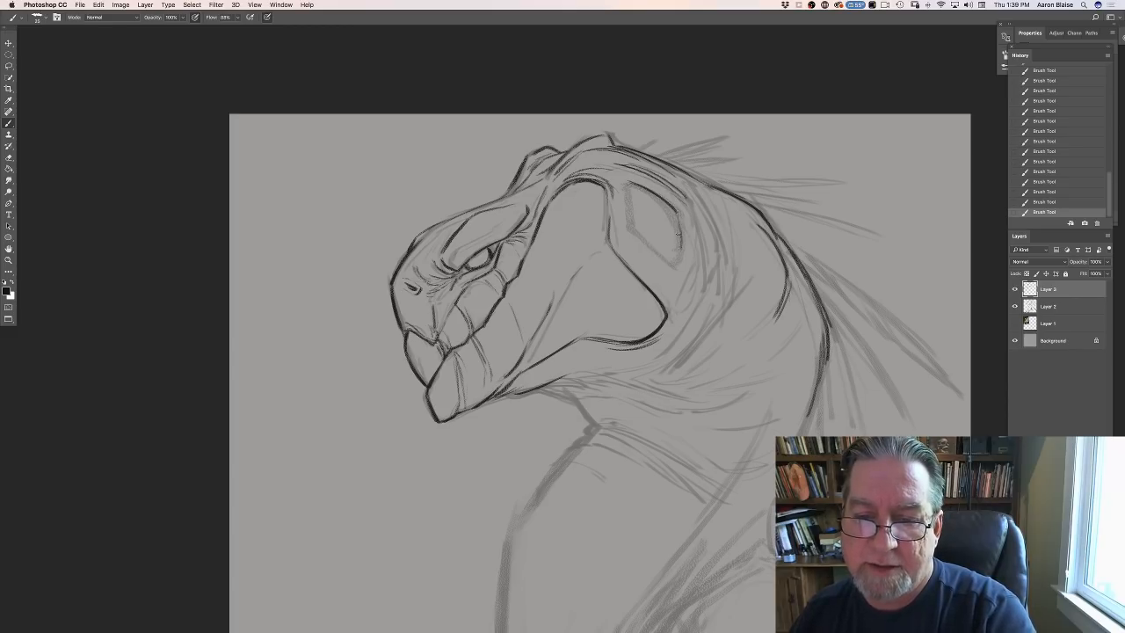
mouse_move(675, 209)
left_mouse_down()
mouse_move(680, 261)
mouse_move(657, 253)
left_mouse_up()
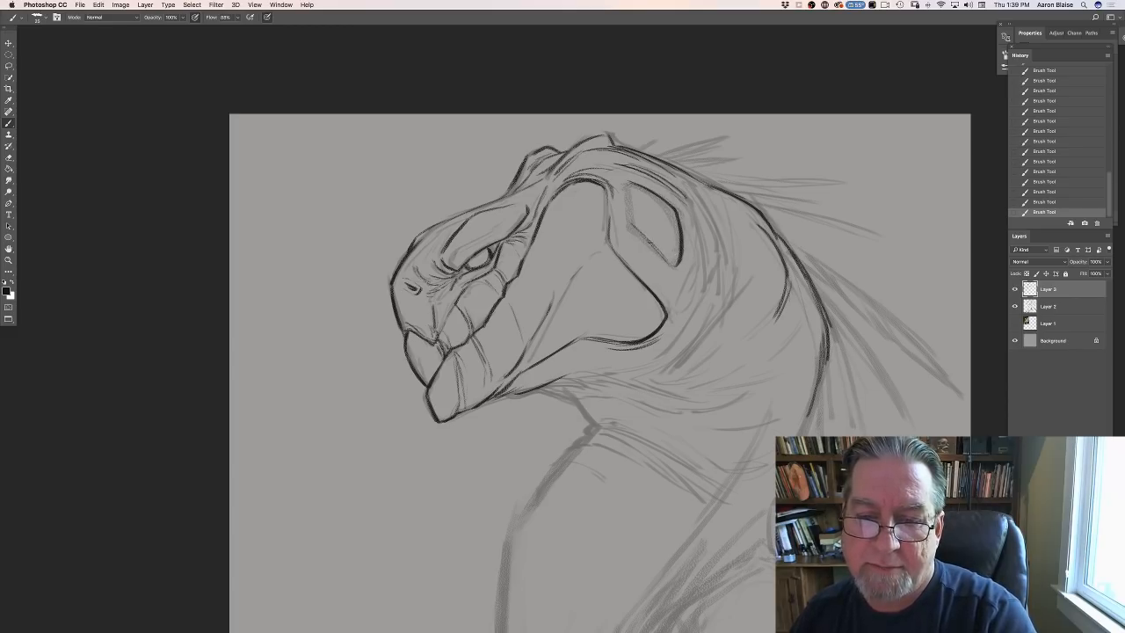
left_click_drag(626, 187, 631, 221)
mouse_move(624, 185)
left_mouse_down()
mouse_move(629, 222)
mouse_move(618, 176)
mouse_move(621, 212)
left_mouse_up()
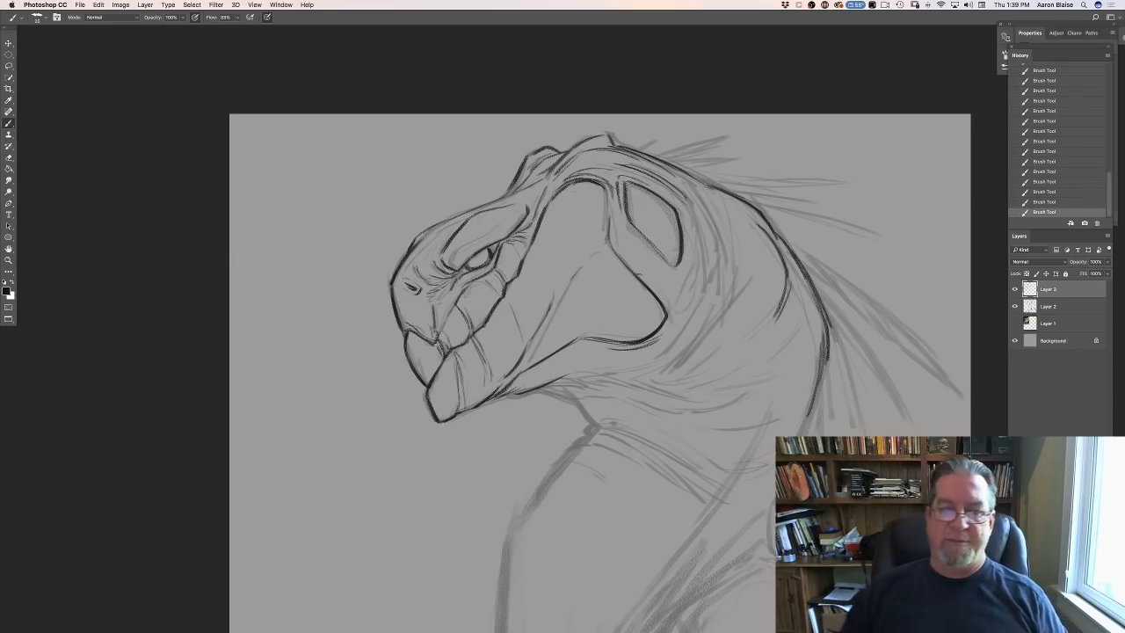
- Draw the long curved fold behind the ear opening, sweeping down around the jaw to the throat
mouse_move(709, 205)
left_mouse_down()
mouse_move(734, 288)
mouse_move(695, 348)
left_mouse_up()
left_click_drag(729, 292, 664, 374)
mouse_move(713, 329)
left_mouse_down()
mouse_move(645, 383)
mouse_move(567, 375)
mouse_move(670, 391)
mouse_move(597, 378)
mouse_move(536, 395)
left_mouse_up()
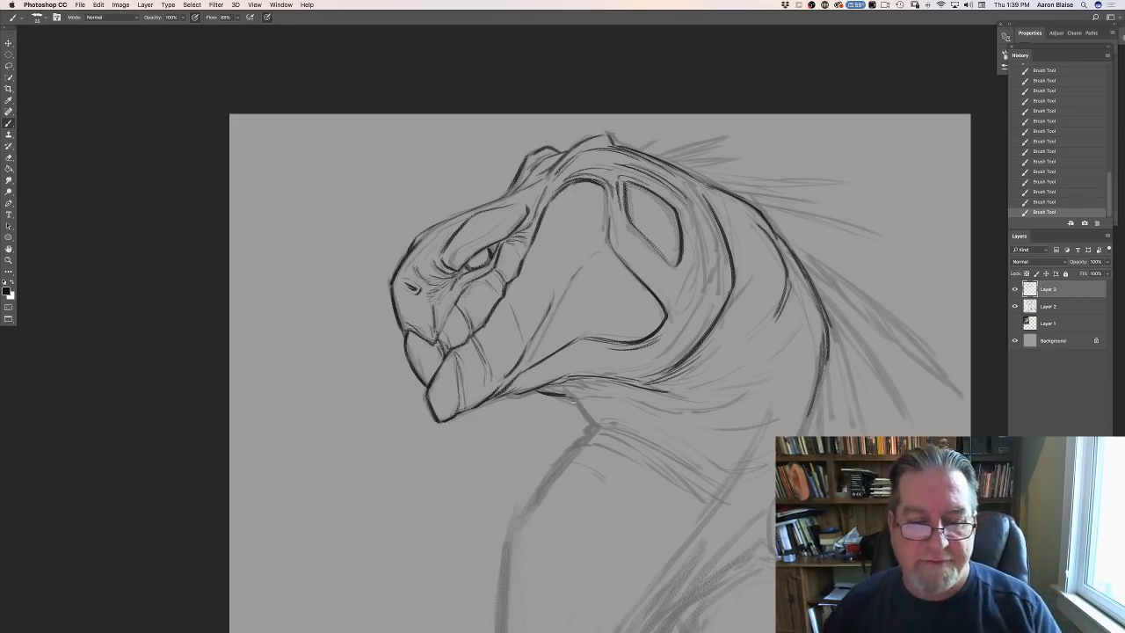
- Ink the short throat line below the jaw and the curved fold lines crossing the upper front of the neck
mouse_move(567, 391)
left_mouse_down()
mouse_move(594, 424)
mouse_move(694, 464)
left_mouse_up()
left_click_drag(631, 427, 657, 443)
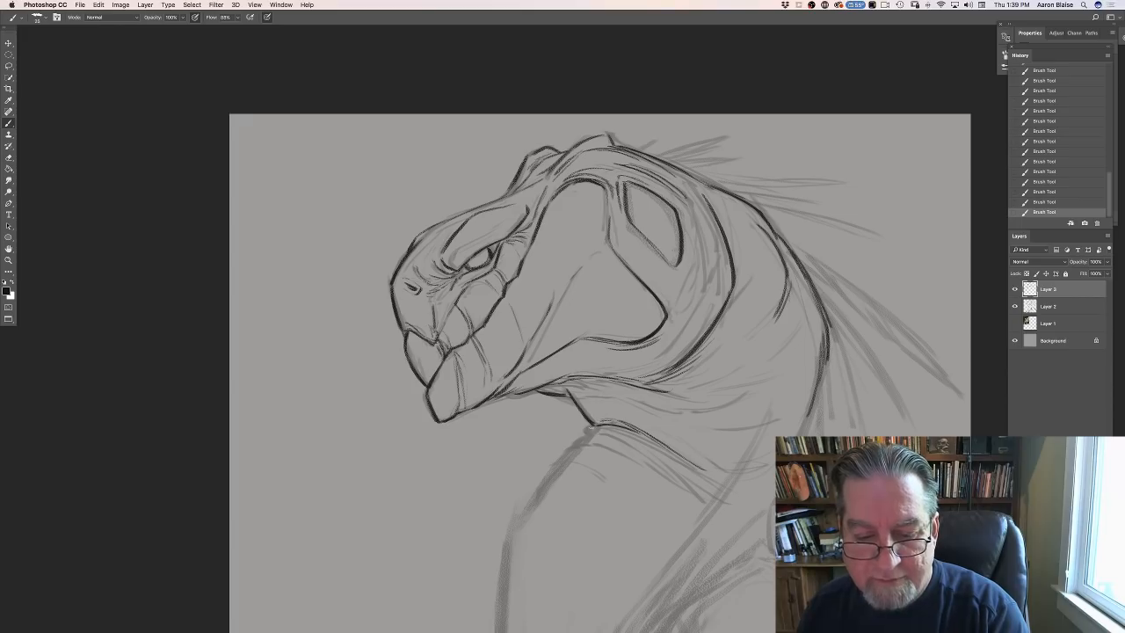
mouse_move(584, 427)
left_mouse_down()
mouse_move(676, 476)
mouse_move(655, 463)
left_mouse_up()
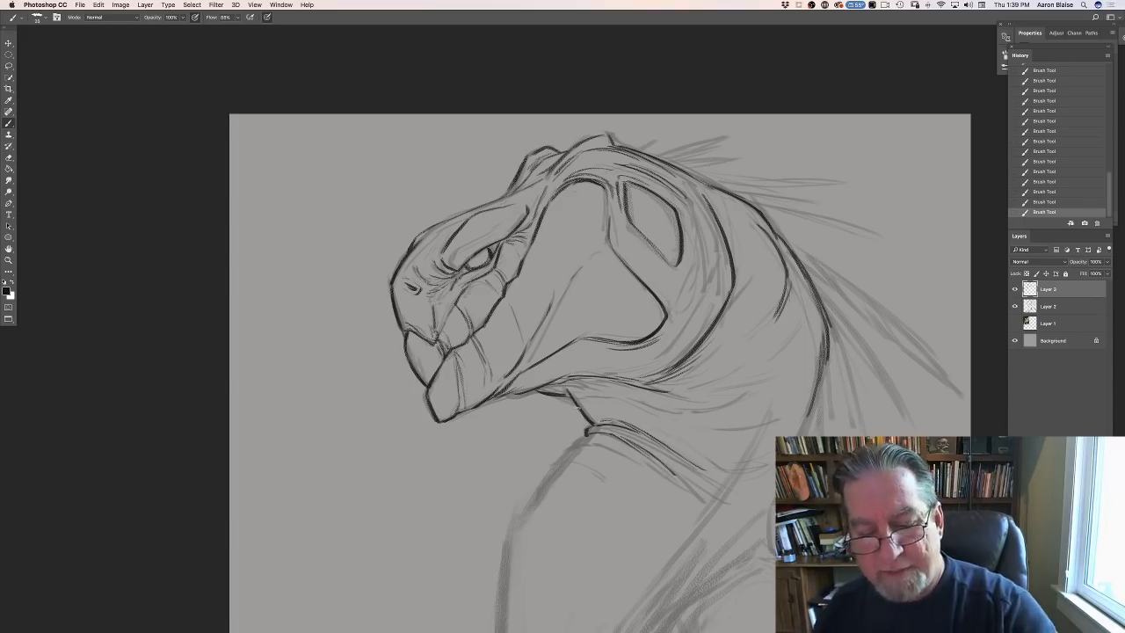
- Ink the front contour of the neck from the throat fold down to the chest
left_click_drag(581, 437, 539, 485)
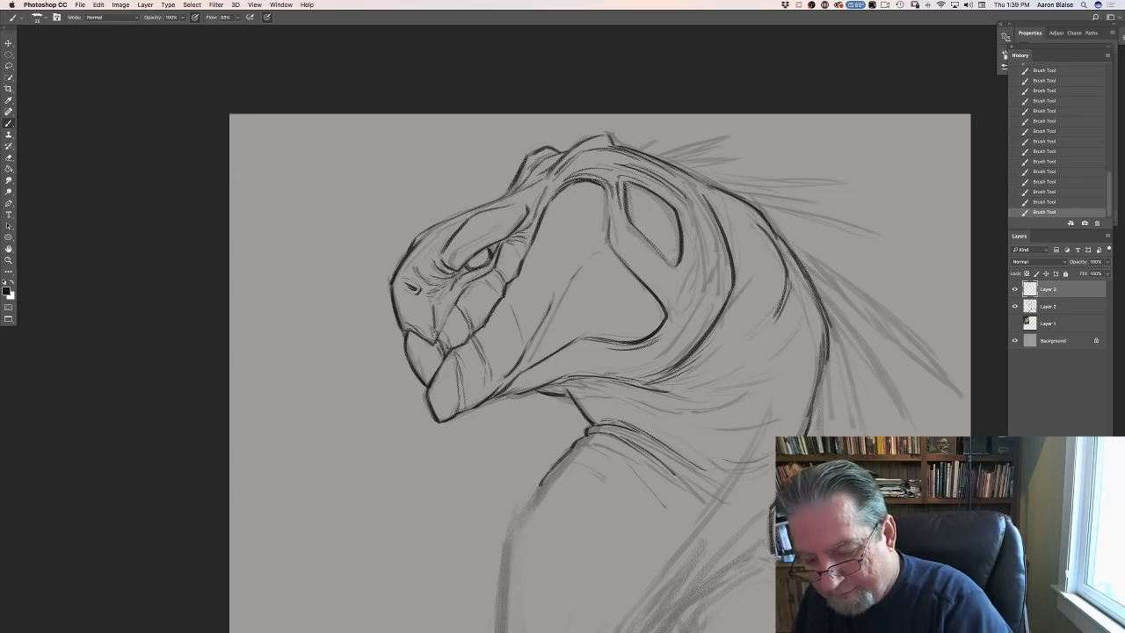
mouse_move(790, 630)
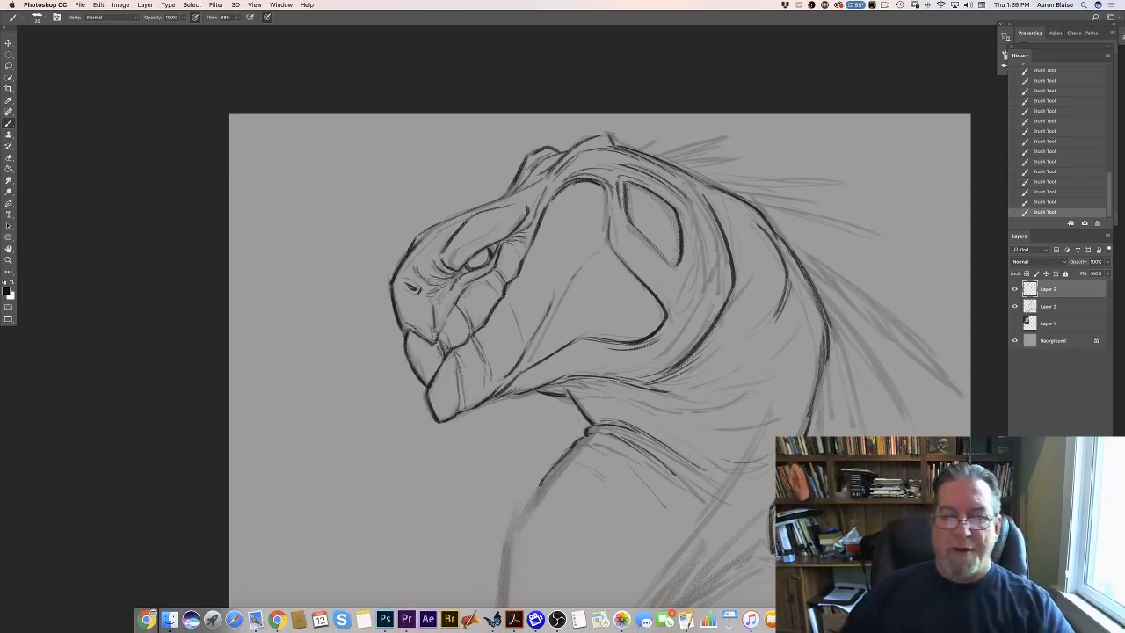
mouse_move(540, 481)
left_mouse_down()
mouse_move(507, 538)
mouse_move(499, 606)
left_mouse_up()
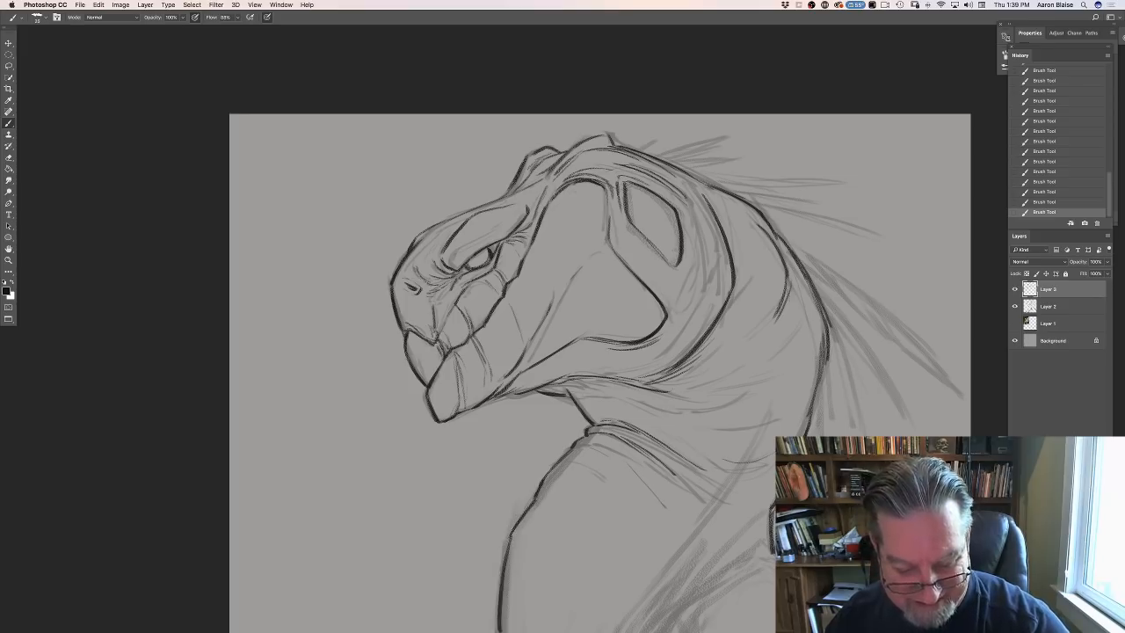
mouse_move(492, 619)
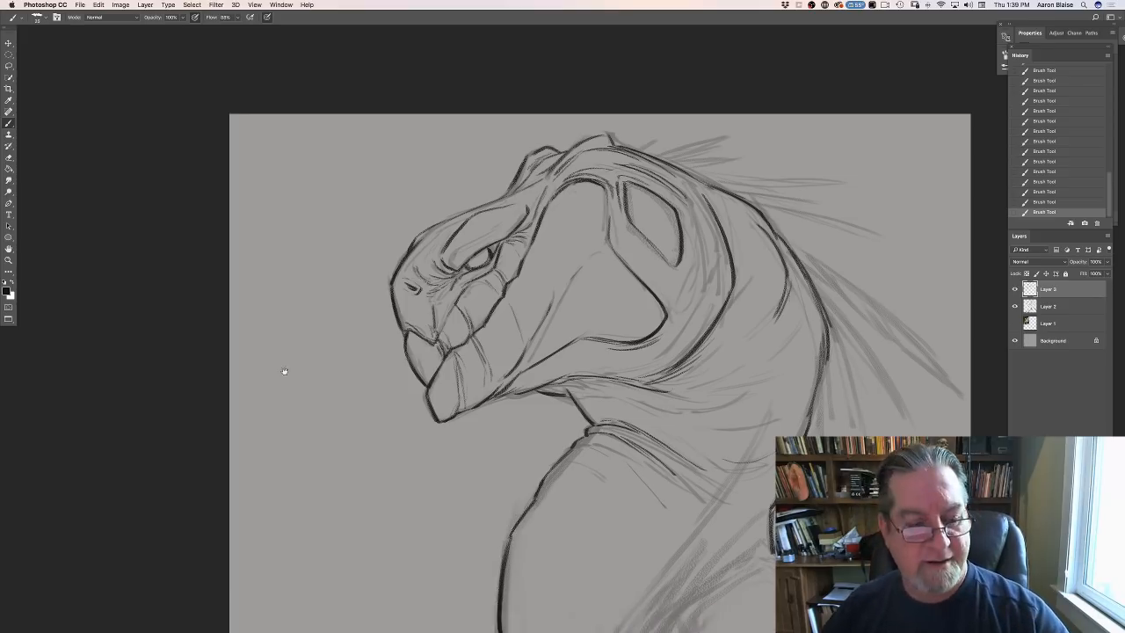
left_click_drag(284, 372, 254, 180)
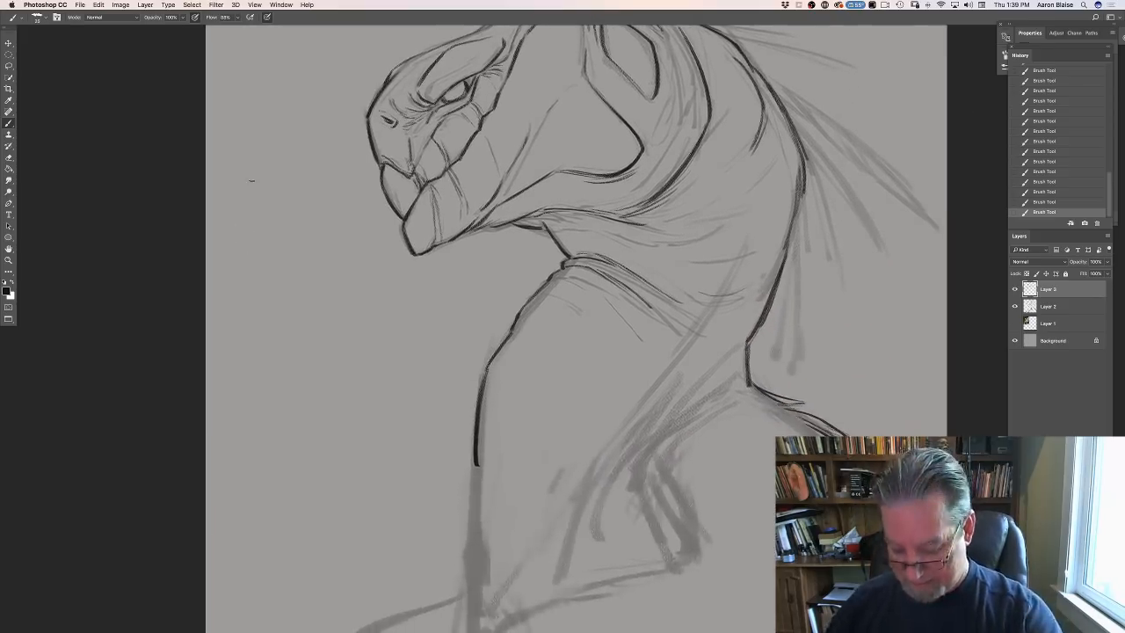
key("super+minus")
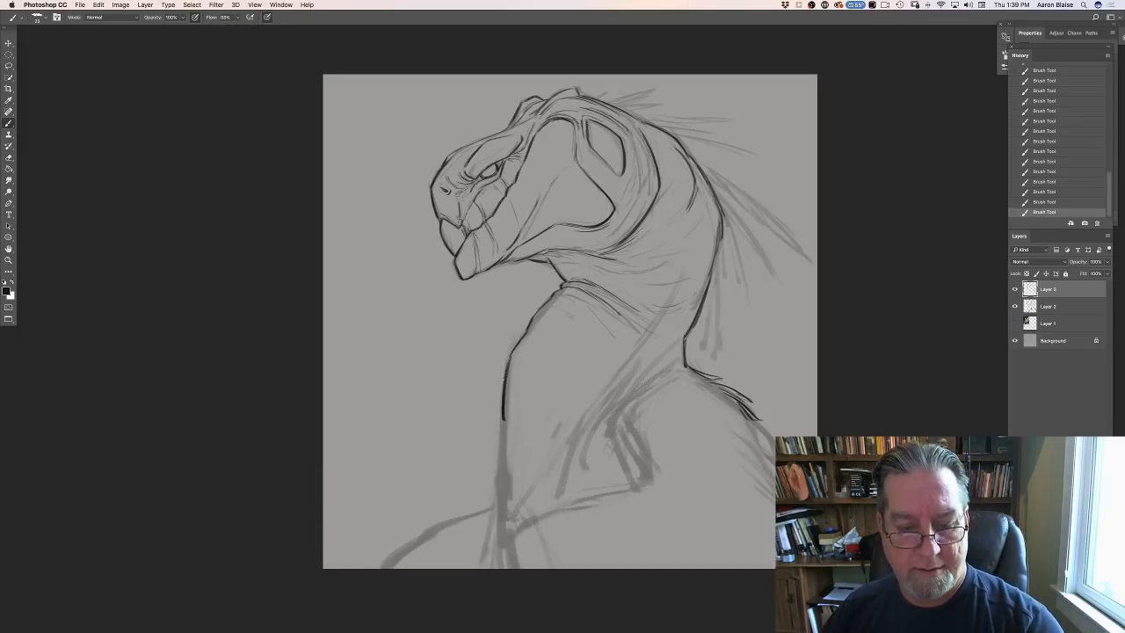
left_click_drag(503, 418, 503, 482)
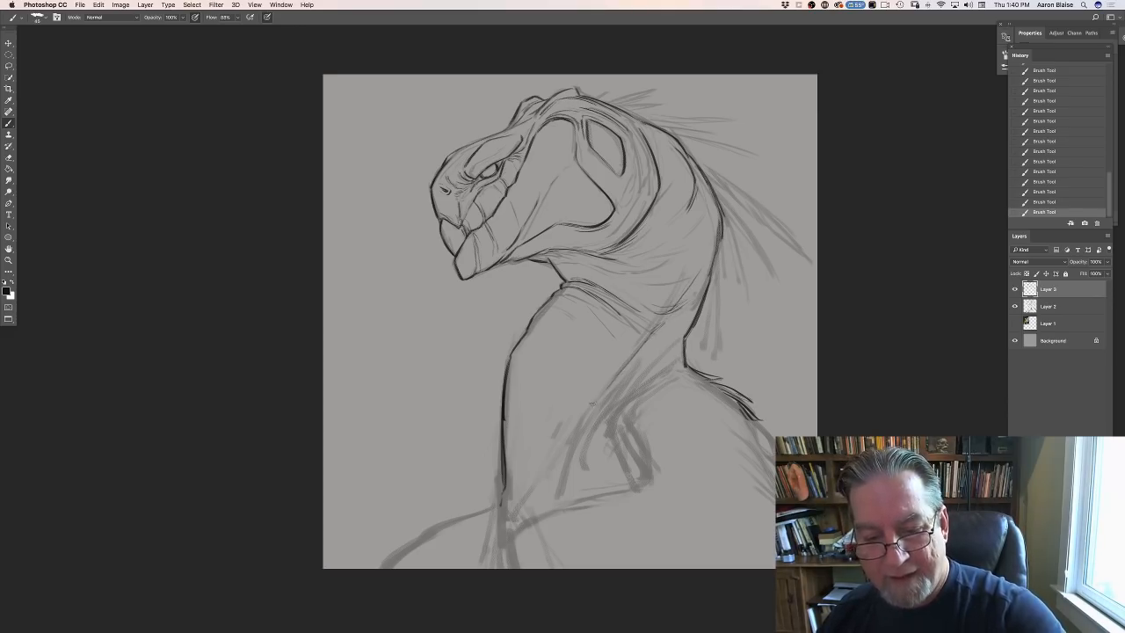
- Ink the diagonal line running down the side of the neck and the narrow fold in front of the shoulder
left_click_drag(592, 403, 581, 420)
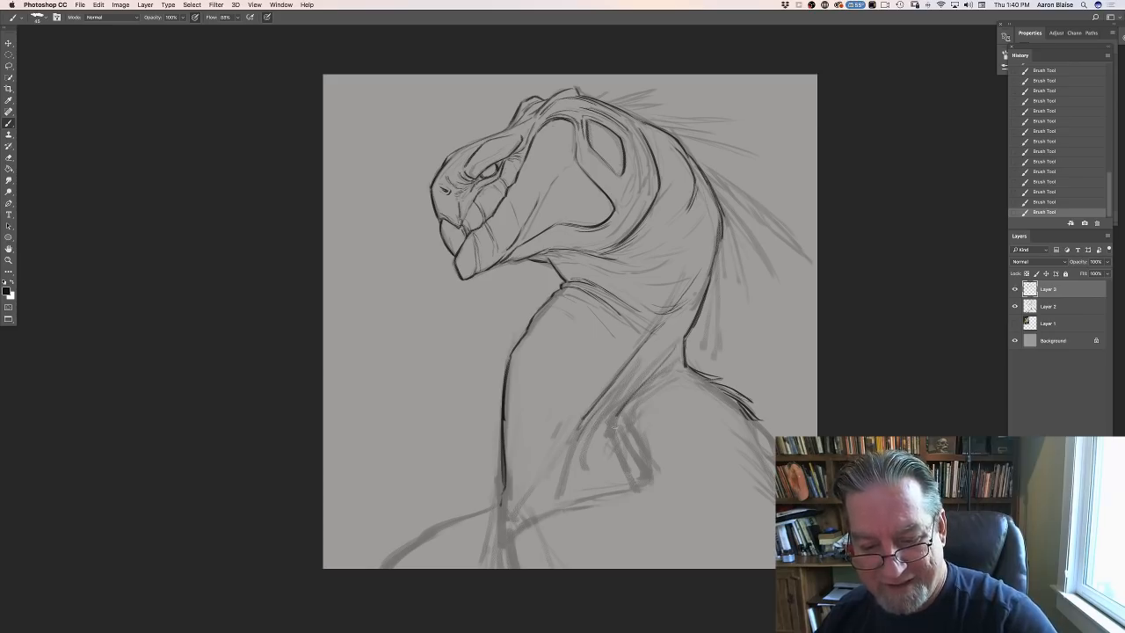
left_click_drag(639, 438, 646, 478)
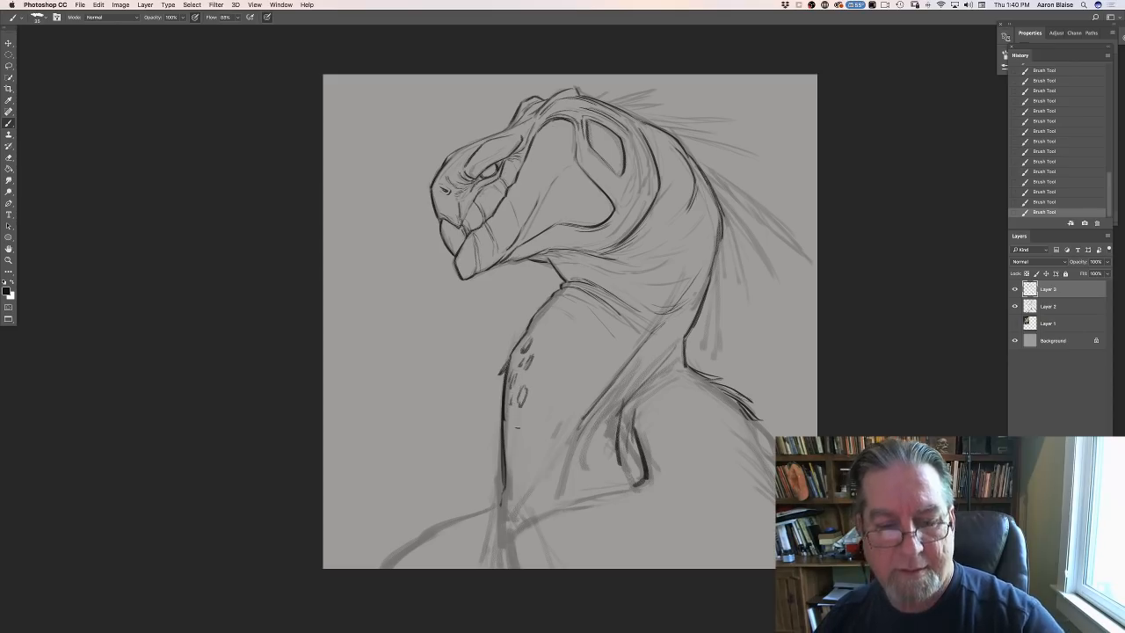
- Resize the image to a width of 20 inches, keeping its proportions and a resolution of 300 pixels/inch
left_click(119, 5)
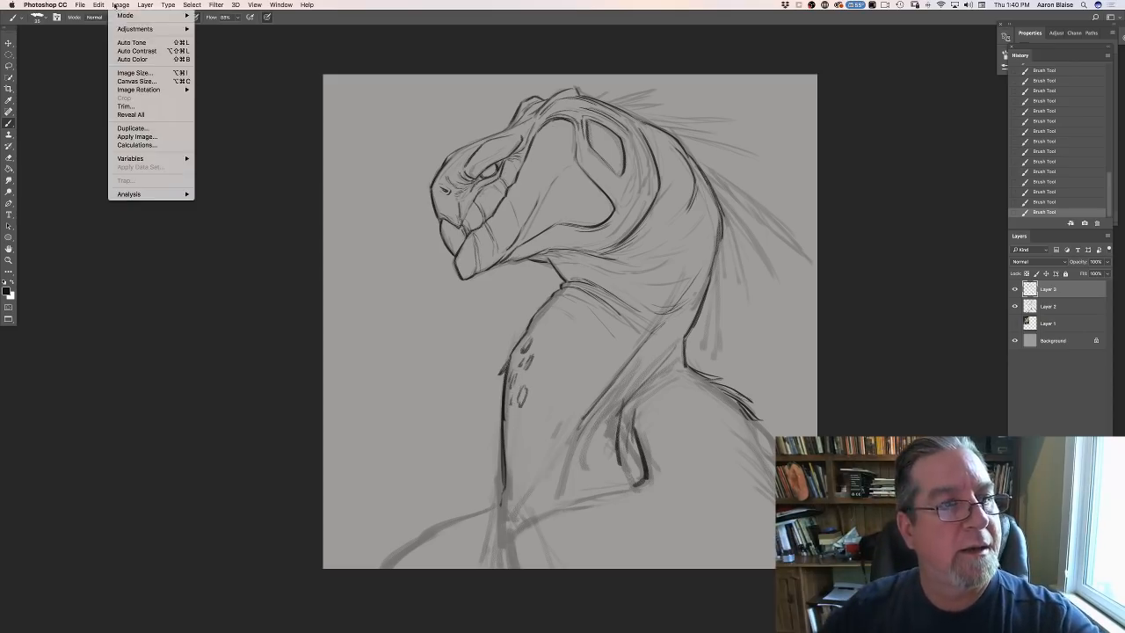
mouse_move(120, 32)
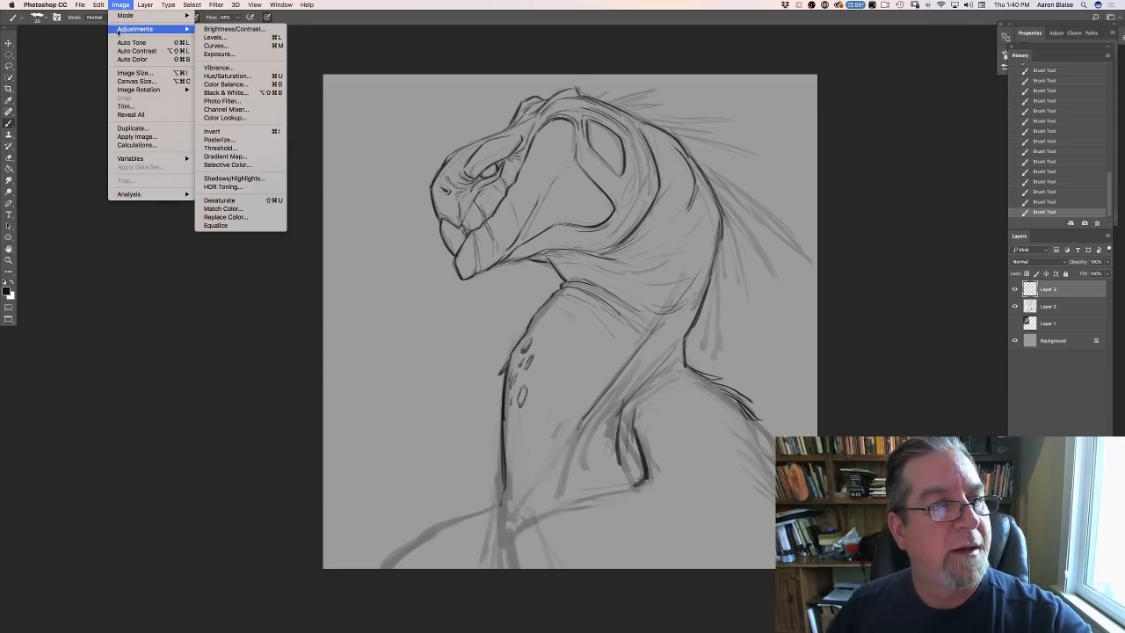
left_click(123, 73)
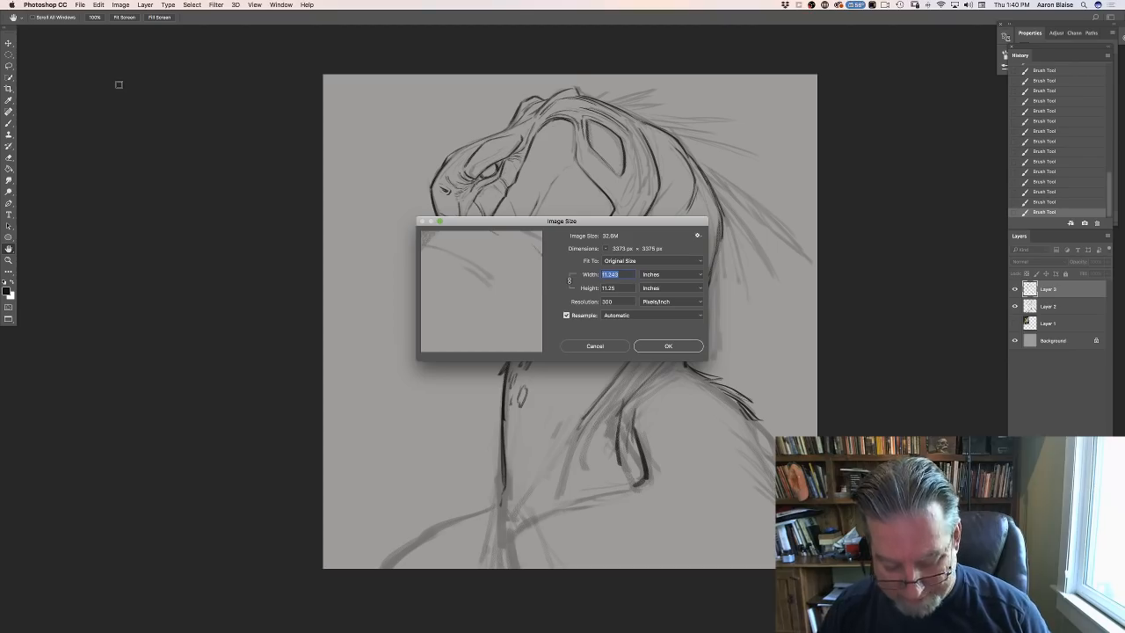
type("20")
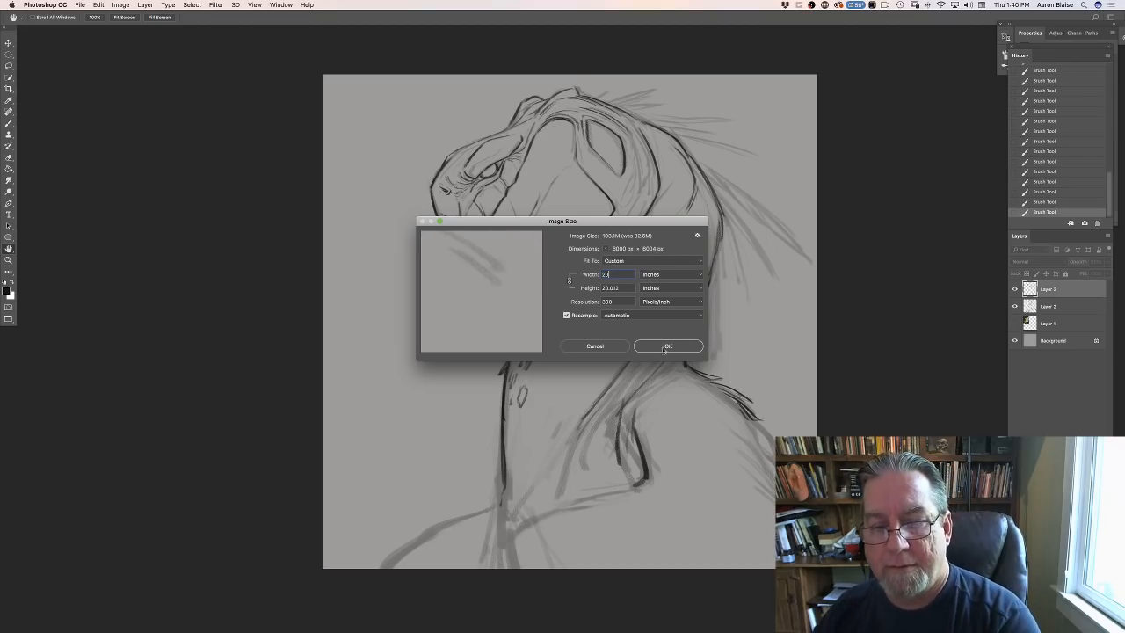
left_click(665, 347)
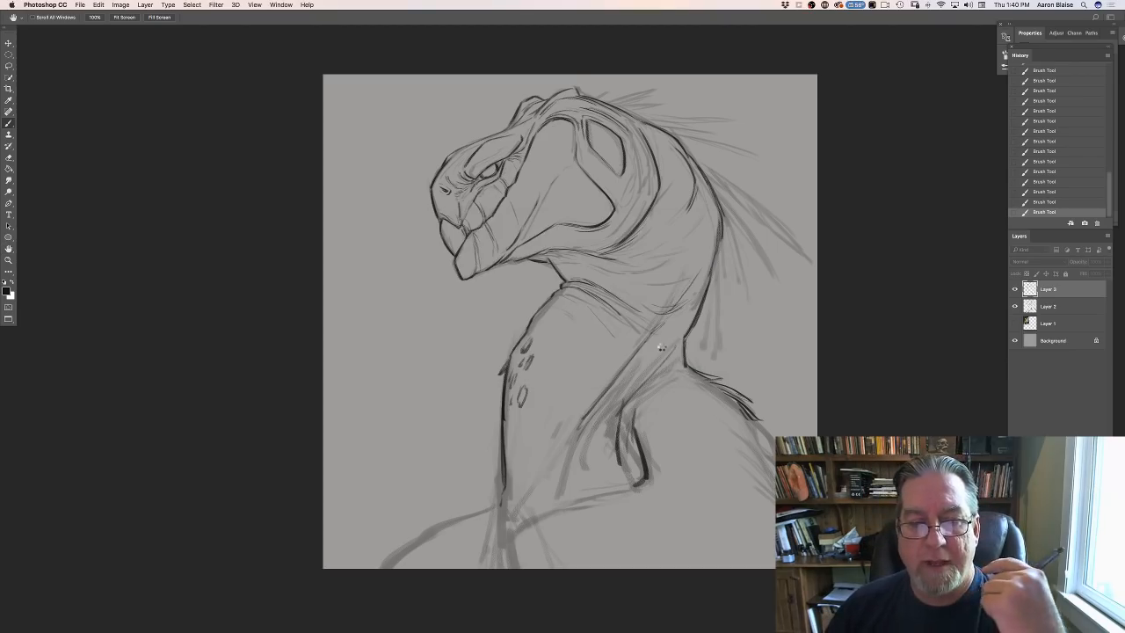
- Ink the shoulder and upper back contour with short, overlapping feathery strokes sweeping down from the base of the neck
key("super+0")
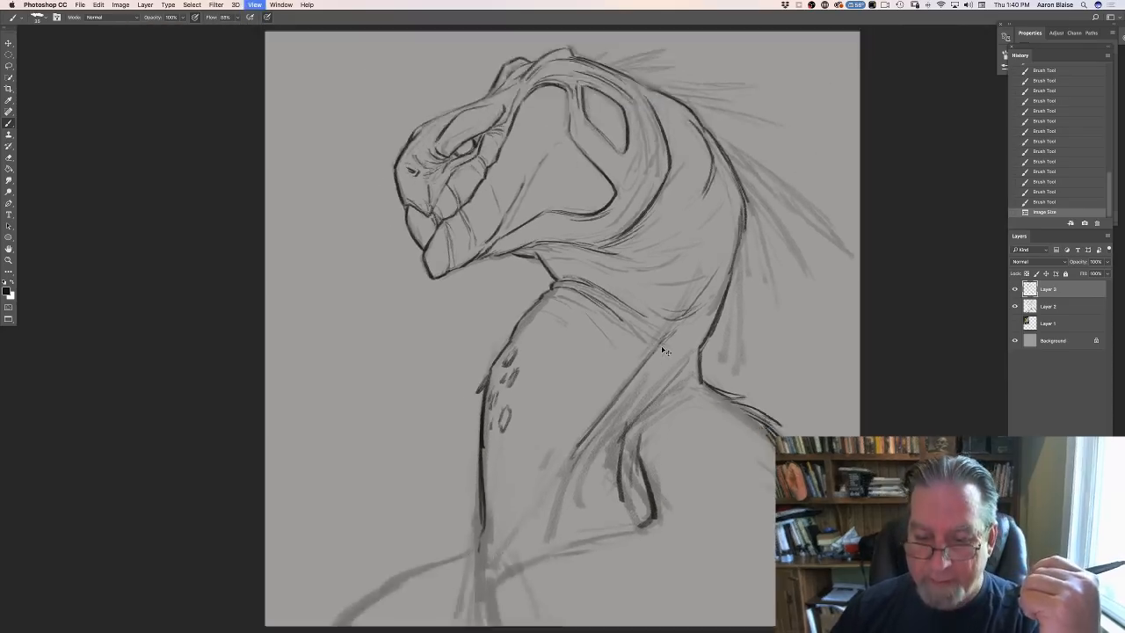
key("super+minus")
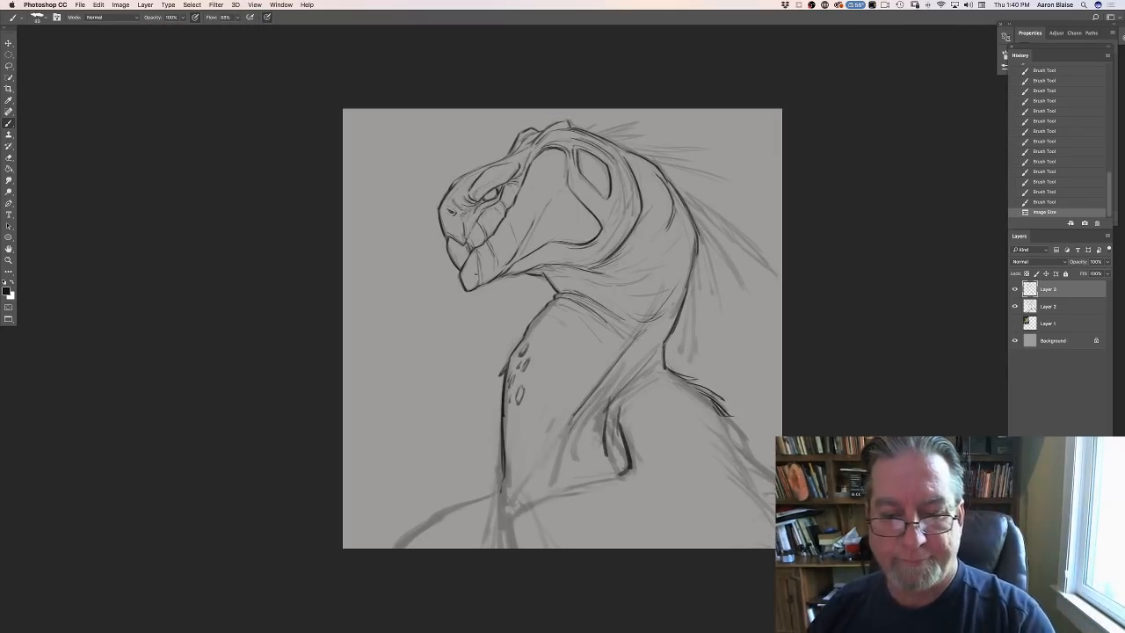
left_click_drag(661, 369, 687, 379)
left_click_drag(659, 373, 694, 386)
left_click_drag(675, 378, 699, 399)
left_click_drag(680, 388, 724, 425)
left_click_drag(704, 406, 727, 431)
left_click_drag(712, 415, 730, 436)
left_click_drag(717, 420, 743, 468)
left_click_drag(715, 419, 748, 485)
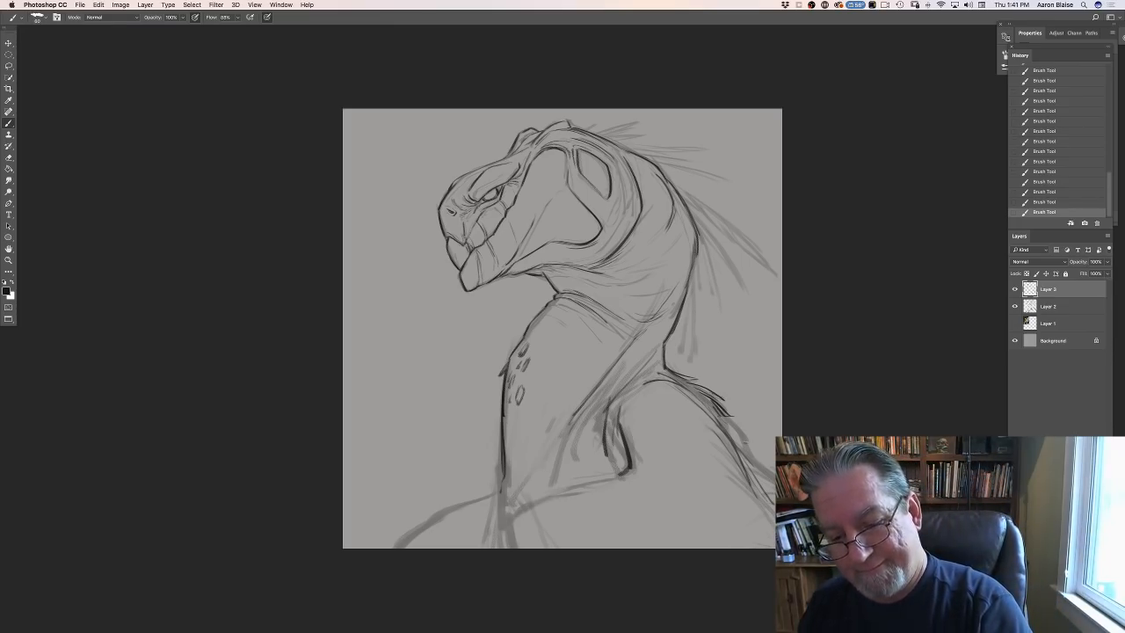
left_click_drag(722, 419, 744, 440)
left_click_drag(709, 405, 756, 467)
left_click_drag(719, 420, 774, 481)
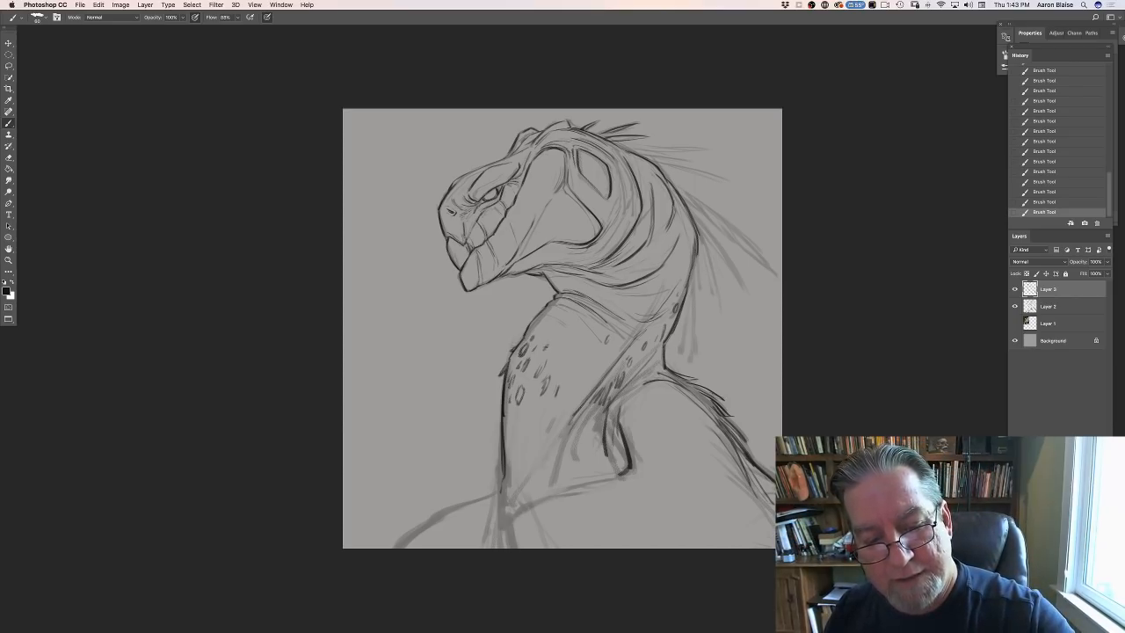
- Scatter small oval scale marks across the middle of the neck, from the front contour toward the diagonal fold
left_click_drag(563, 351, 571, 371)
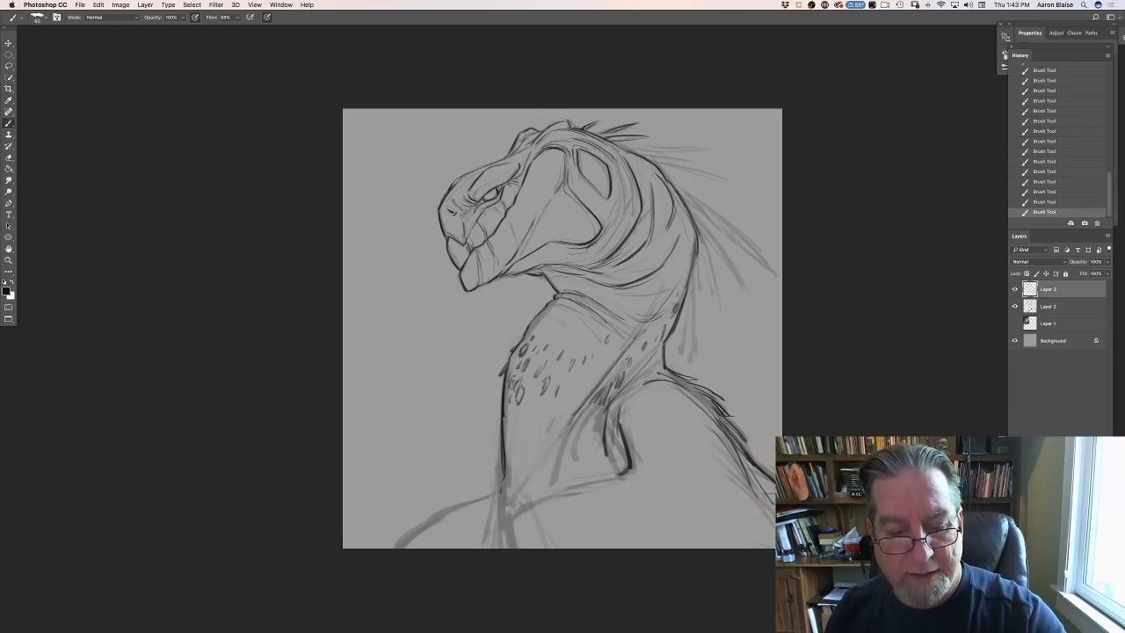
left_click_drag(529, 387, 532, 391)
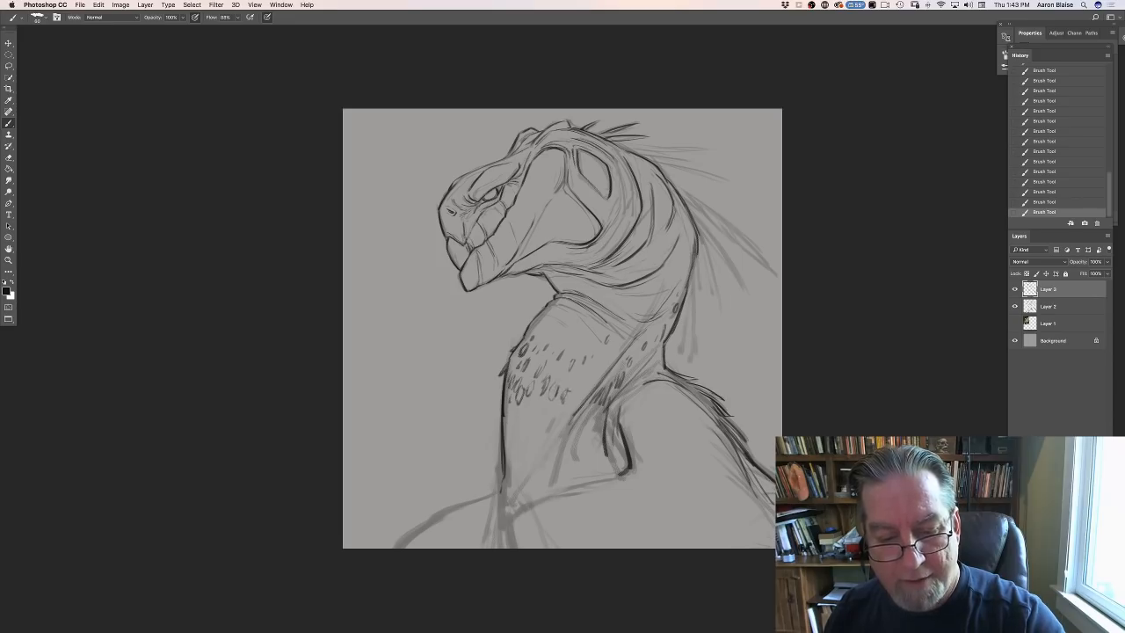
left_click_drag(576, 383, 585, 391)
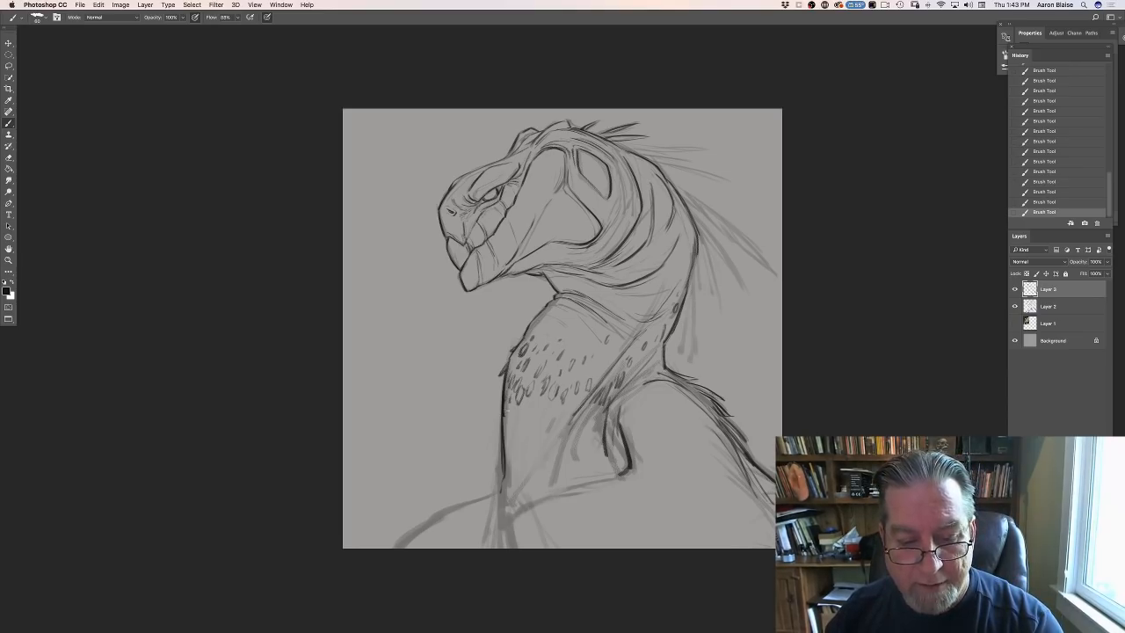
left_click_drag(509, 401, 508, 421)
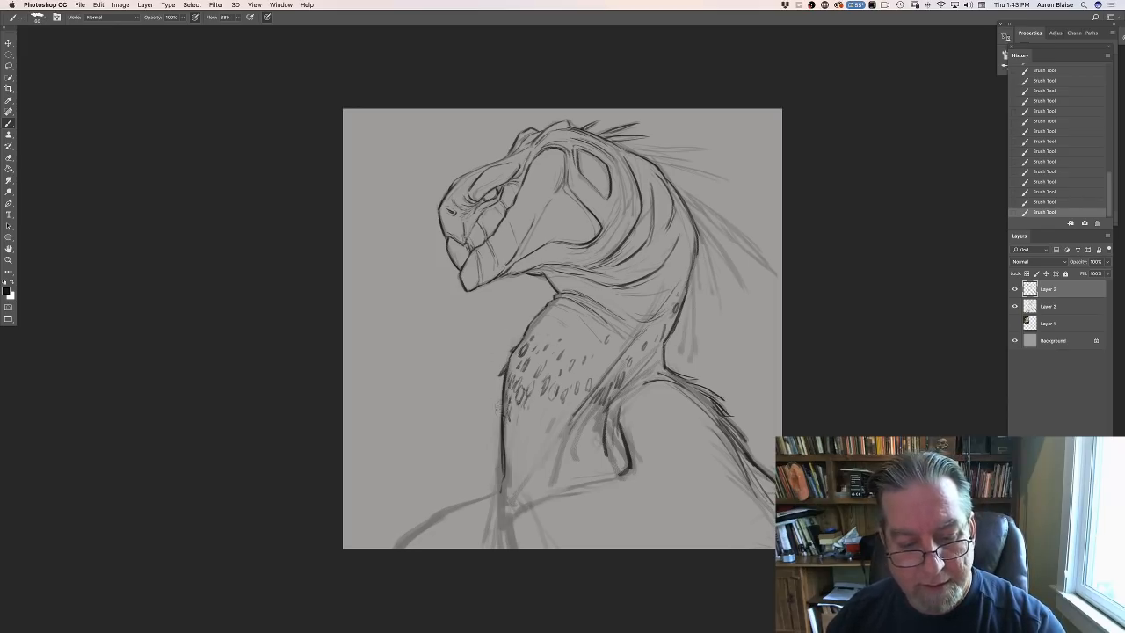
- Erase the smooth front contour of the lower neck and redraw it with short, overlapping feathery strokes down to the chest
left_click_drag(498, 456, 502, 471)
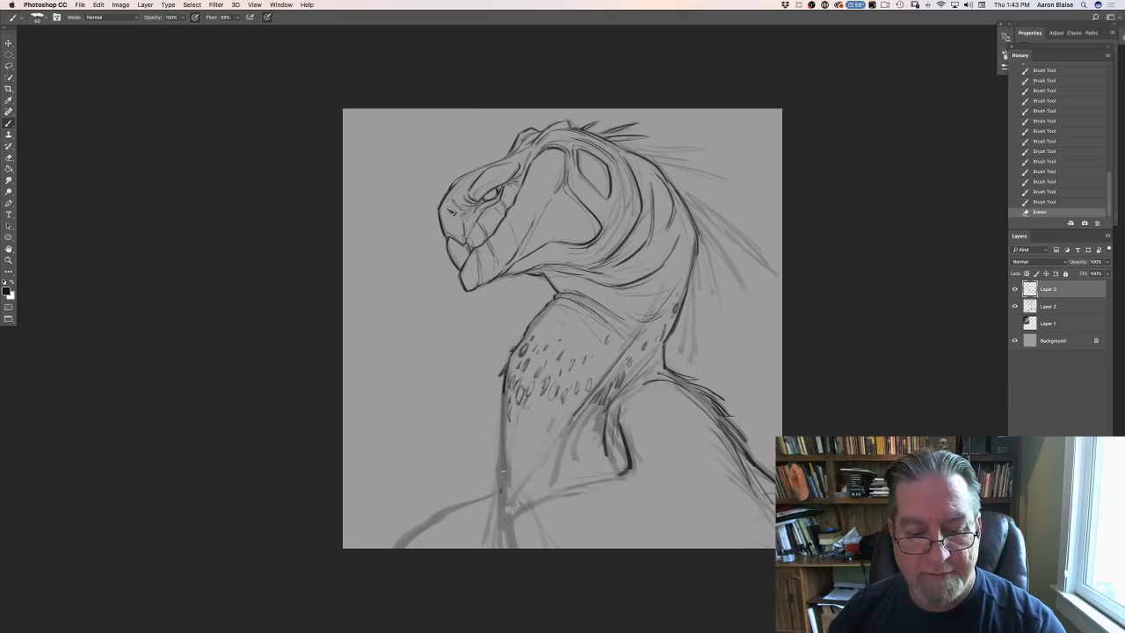
left_click_drag(506, 384, 504, 390)
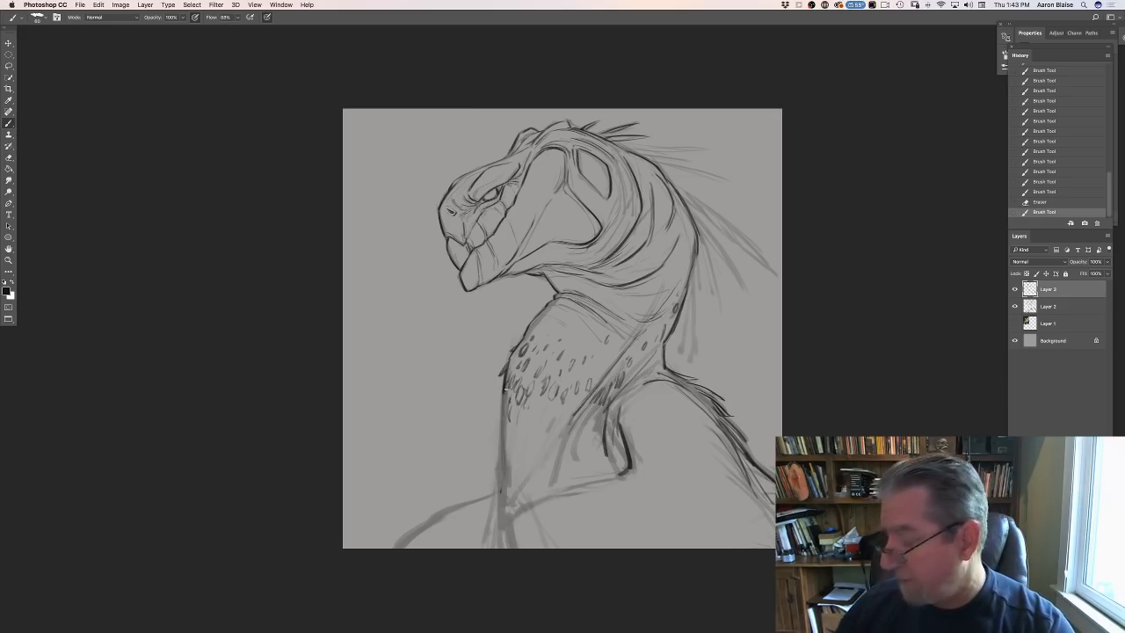
left_click_drag(506, 383, 504, 392)
left_click_drag(506, 388, 499, 402)
left_click_drag(503, 395, 497, 414)
left_click_drag(499, 399, 501, 426)
left_click_drag(504, 404, 501, 428)
mouse_move(504, 396)
left_mouse_down()
mouse_move(497, 458)
mouse_move(511, 459)
mouse_move(499, 456)
left_mouse_up()
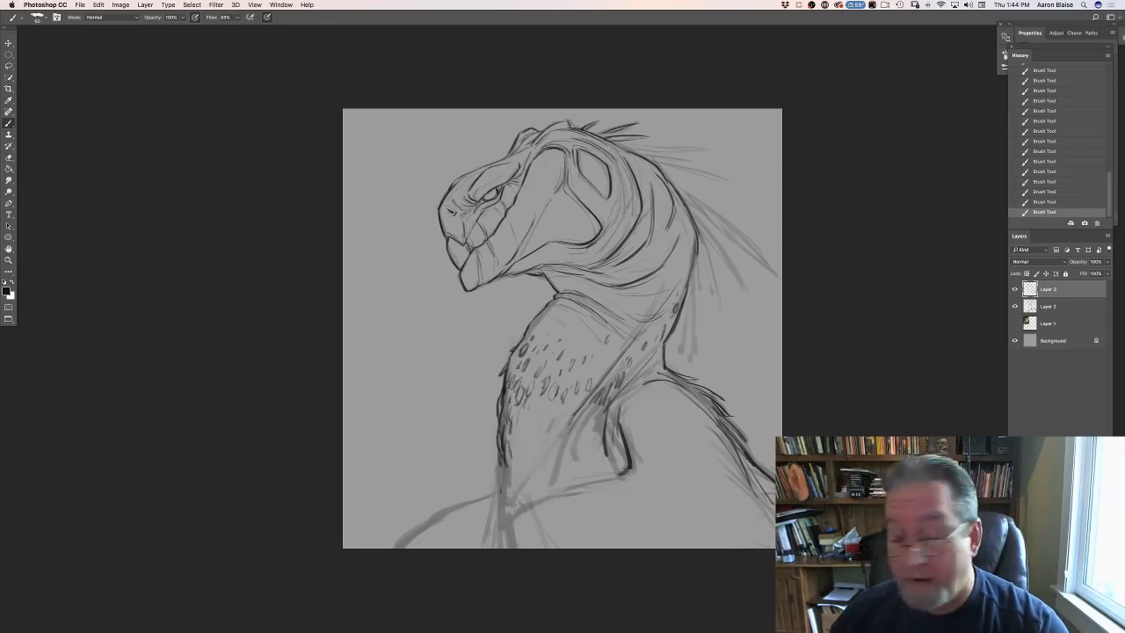
mouse_move(506, 406)
left_mouse_down()
mouse_move(524, 433)
mouse_move(503, 493)
left_mouse_up()
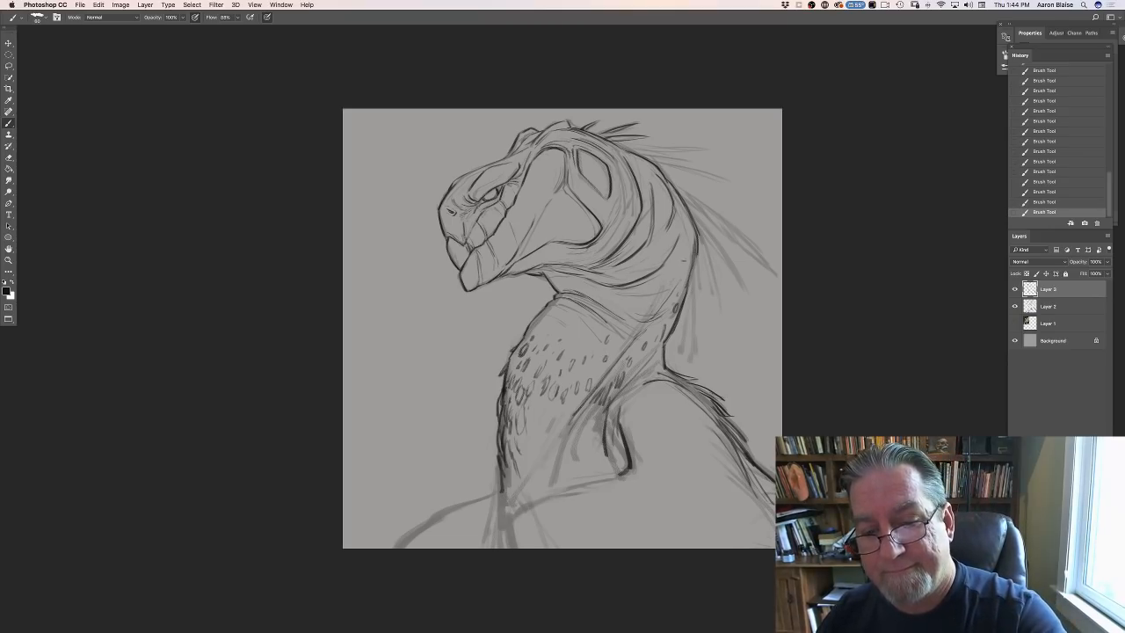
- Darken the neck's rear contour and ink the long pointed quills fanning out behind the back of the head
left_click_drag(683, 261, 669, 293)
left_click_drag(692, 229, 684, 290)
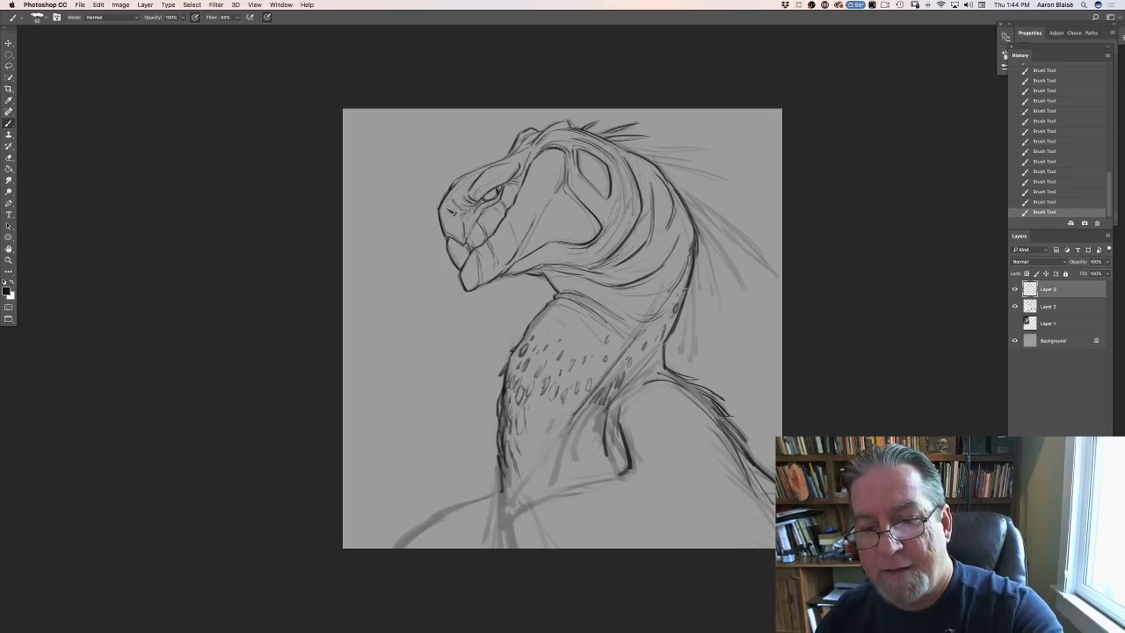
left_click_drag(629, 146, 702, 154)
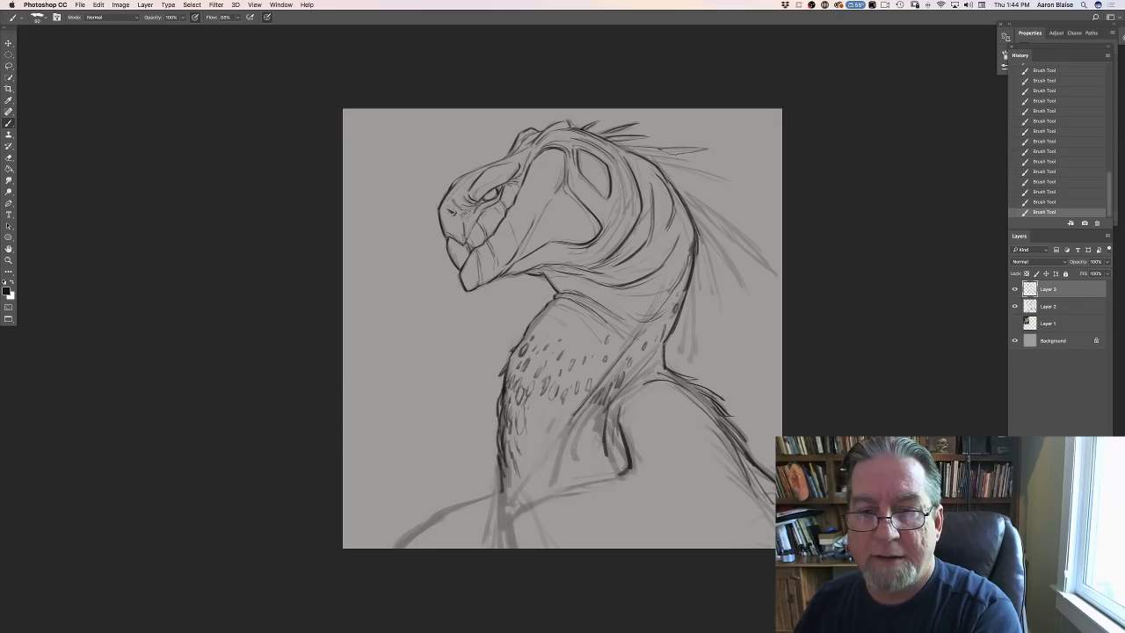
left_click_drag(627, 148, 696, 165)
left_click_drag(638, 155, 724, 186)
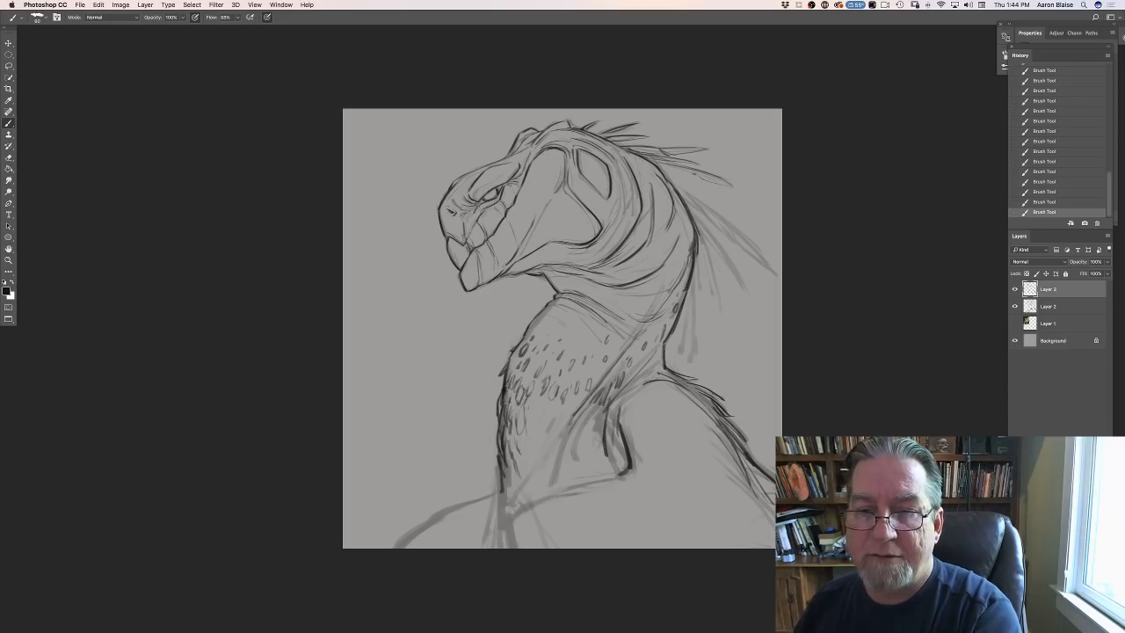
mouse_move(656, 165)
left_mouse_down()
mouse_move(738, 213)
mouse_move(717, 204)
left_mouse_up()
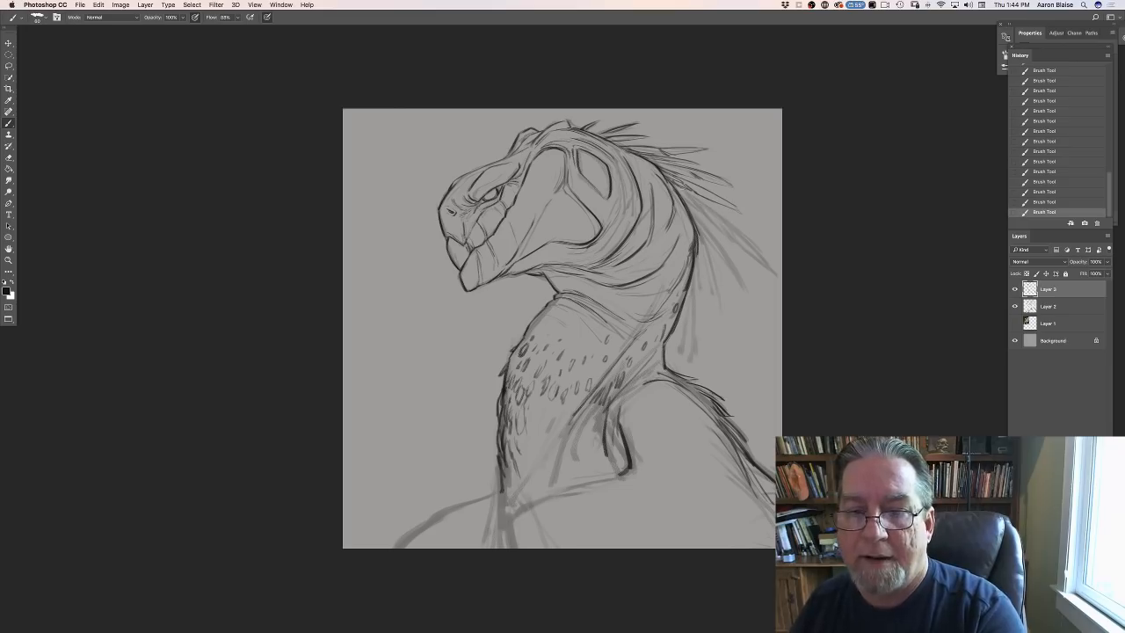
- Ink the long tapering quills along the back of the neck, continuing down to the base of the neck and upper shoulder
mouse_move(679, 186)
left_mouse_down()
mouse_move(776, 274)
mouse_move(681, 193)
left_mouse_up()
mouse_move(719, 243)
left_mouse_down()
mouse_move(687, 200)
mouse_move(743, 290)
left_mouse_up()
mouse_move(740, 287)
left_mouse_down()
mouse_move(695, 228)
mouse_move(712, 316)
left_mouse_up()
left_click_drag(705, 260, 713, 337)
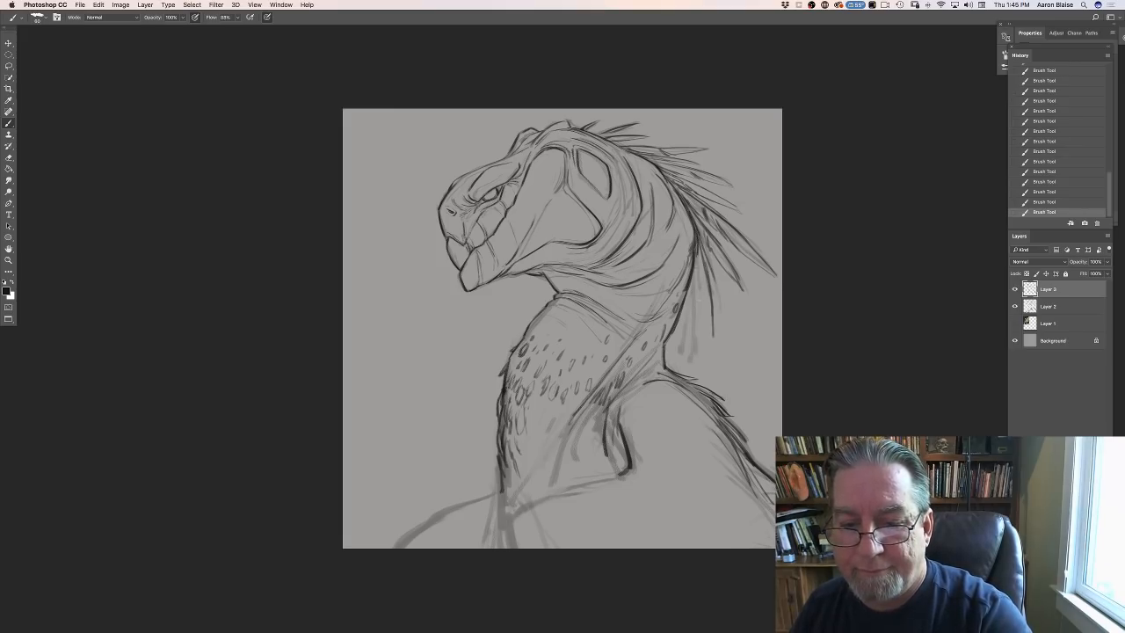
mouse_move(695, 274)
left_mouse_down()
mouse_move(692, 355)
mouse_move(689, 285)
left_mouse_up()
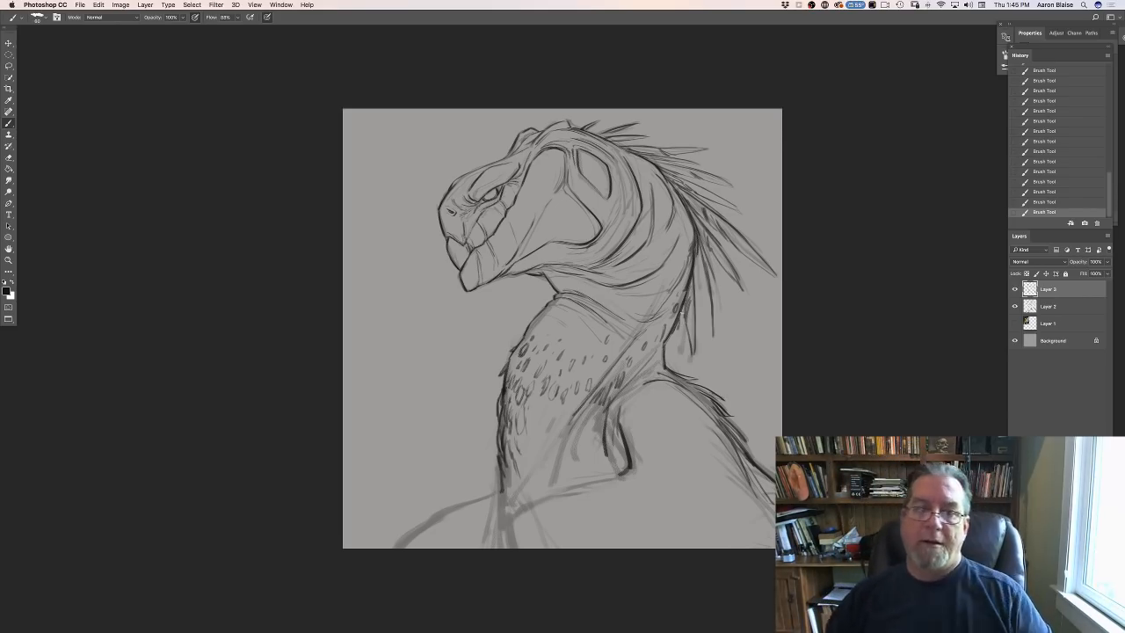
mouse_move(679, 327)
left_mouse_down()
mouse_move(673, 374)
mouse_move(743, 395)
mouse_move(726, 397)
left_mouse_up()
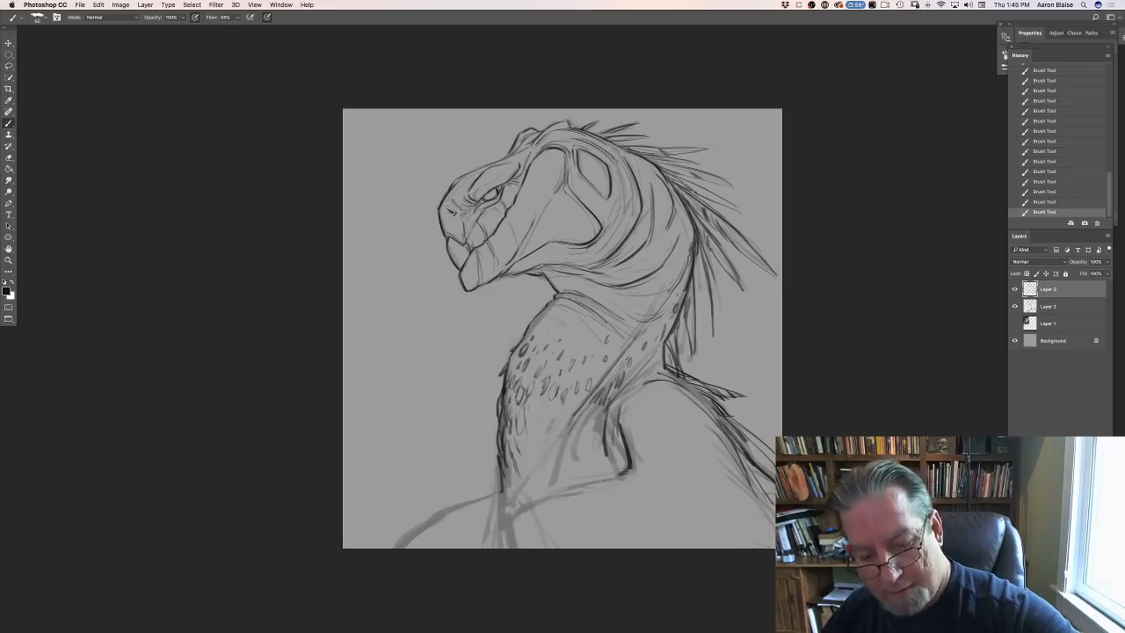
- Ink the chest line from the shoulder crease to the base of the neck, with crease strokes and dark lines running down to the canvas edge
left_click_drag(615, 475, 521, 502)
left_click_drag(582, 485, 507, 520)
mouse_move(601, 484)
left_mouse_down()
mouse_move(639, 484)
mouse_move(659, 462)
mouse_move(645, 451)
left_mouse_up()
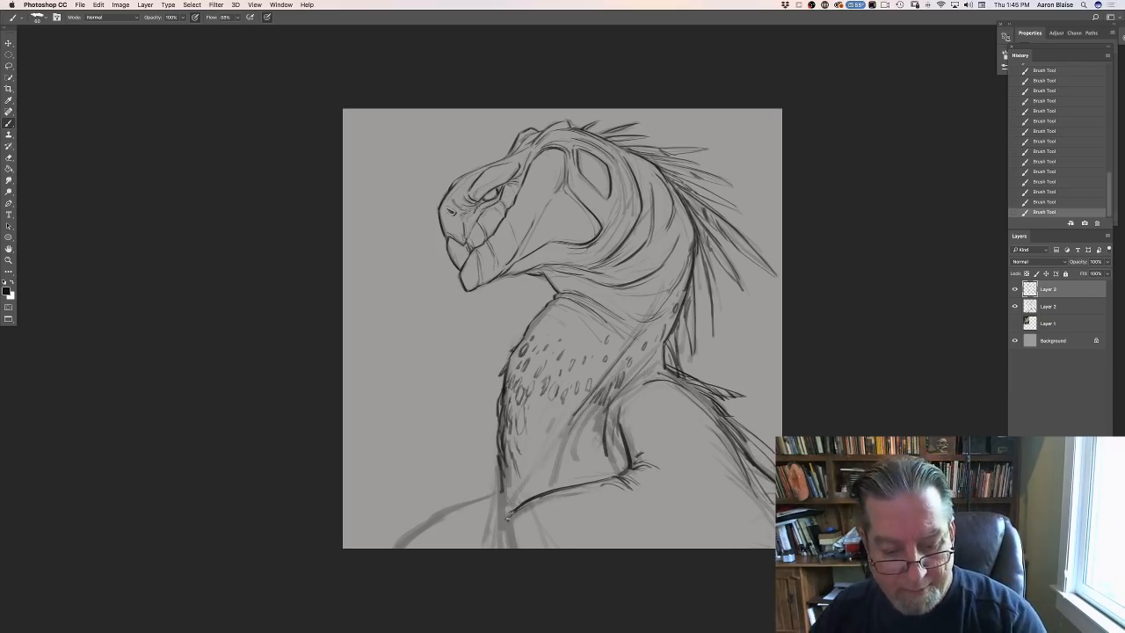
left_click_drag(506, 514, 510, 550)
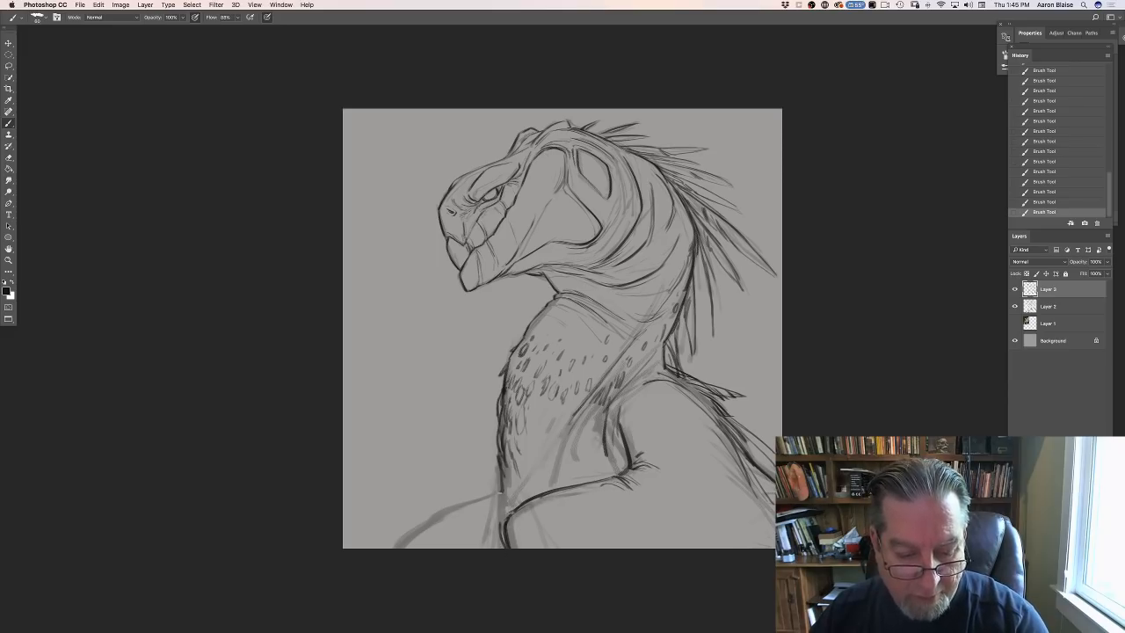
mouse_move(499, 495)
left_mouse_down()
mouse_move(500, 552)
mouse_move(496, 508)
mouse_move(506, 516)
mouse_move(508, 477)
mouse_move(509, 506)
left_mouse_up()
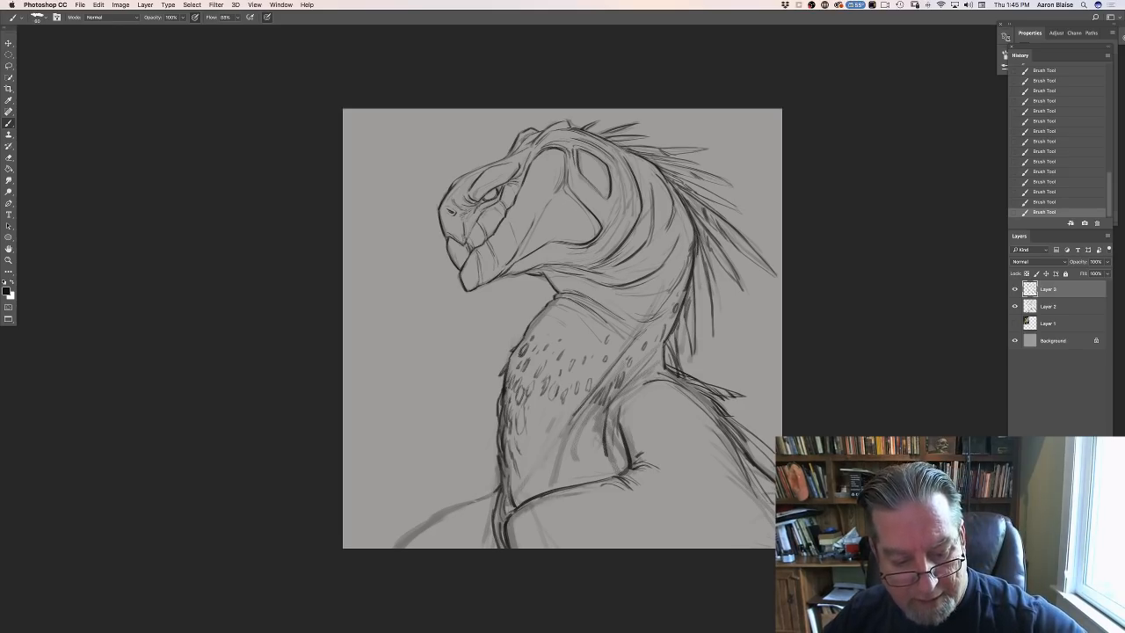
- Ink the far shoulder's contour in front of the neck and add short feathery strokes along and below it
mouse_move(490, 496)
left_mouse_down()
mouse_move(424, 522)
mouse_move(399, 547)
left_mouse_up()
mouse_move(446, 518)
left_mouse_down()
mouse_move(437, 528)
mouse_move(450, 533)
left_mouse_up()
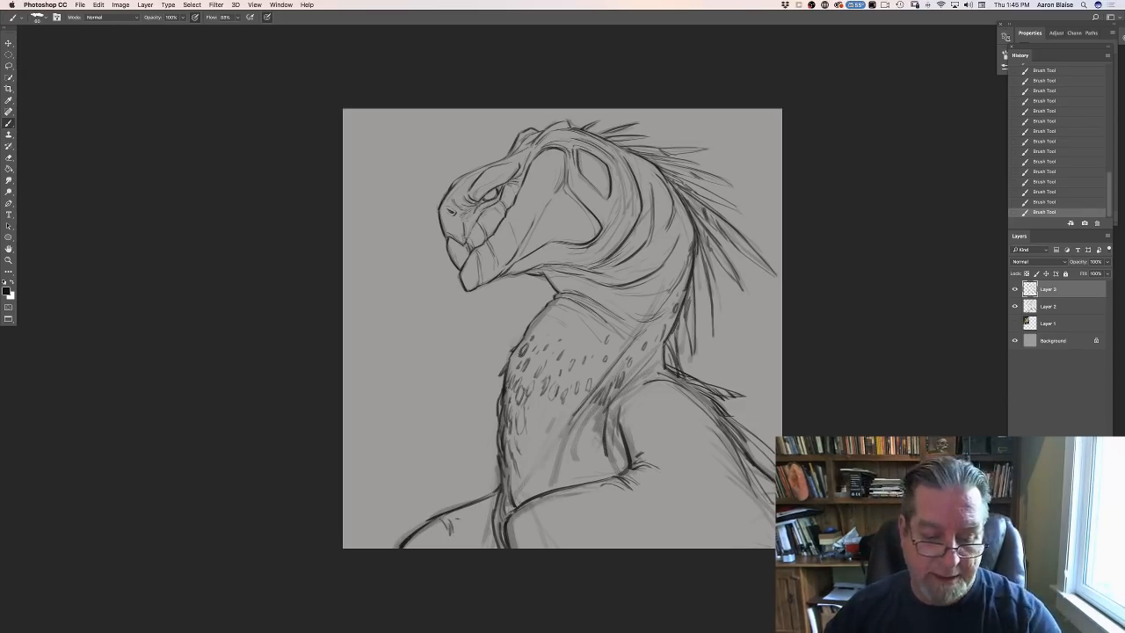
left_click_drag(474, 513, 473, 534)
mouse_move(482, 511)
left_mouse_down()
mouse_move(479, 531)
mouse_move(477, 519)
left_mouse_up()
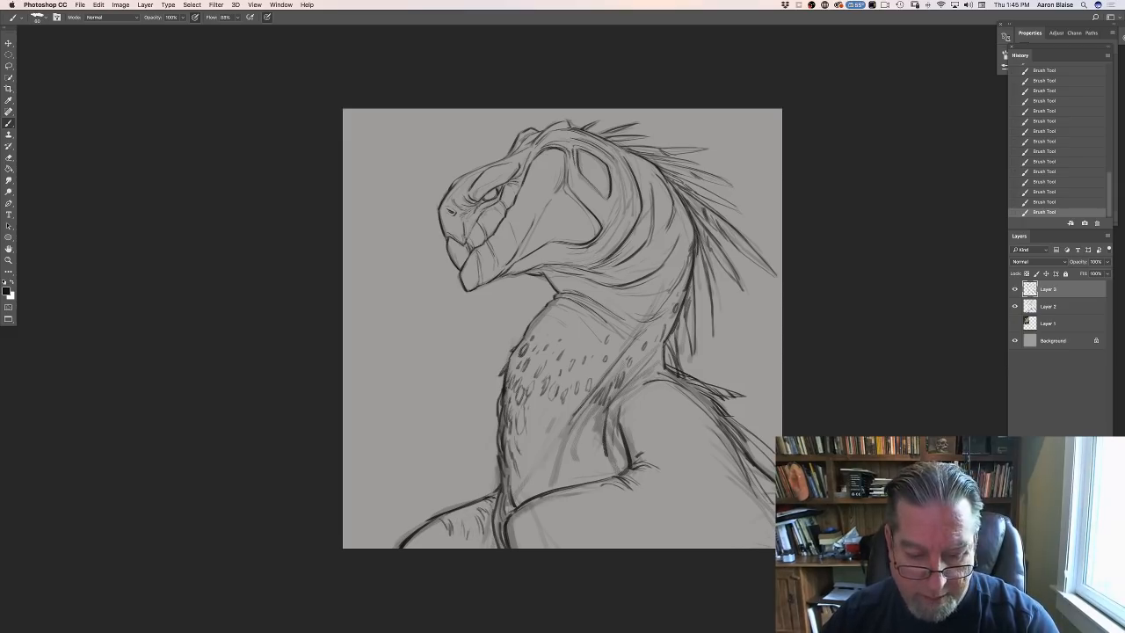
left_click_drag(434, 524, 417, 531)
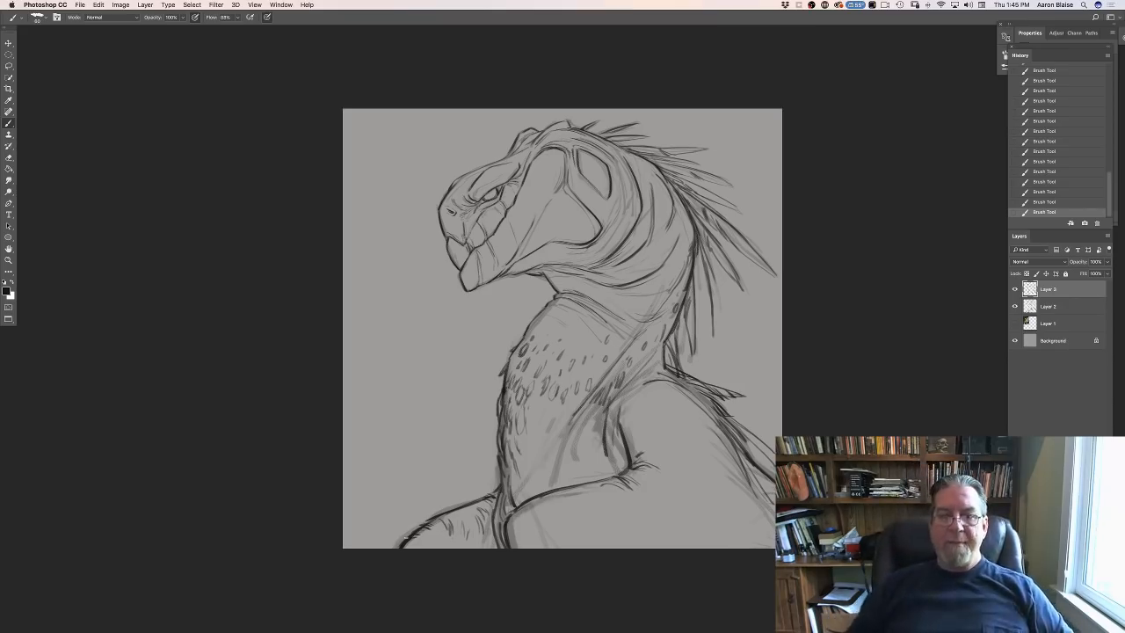
- Add thin curved feather strokes over the near shoulder and down the back, and touch up the folds behind the jaw
left_click_drag(645, 454, 666, 455)
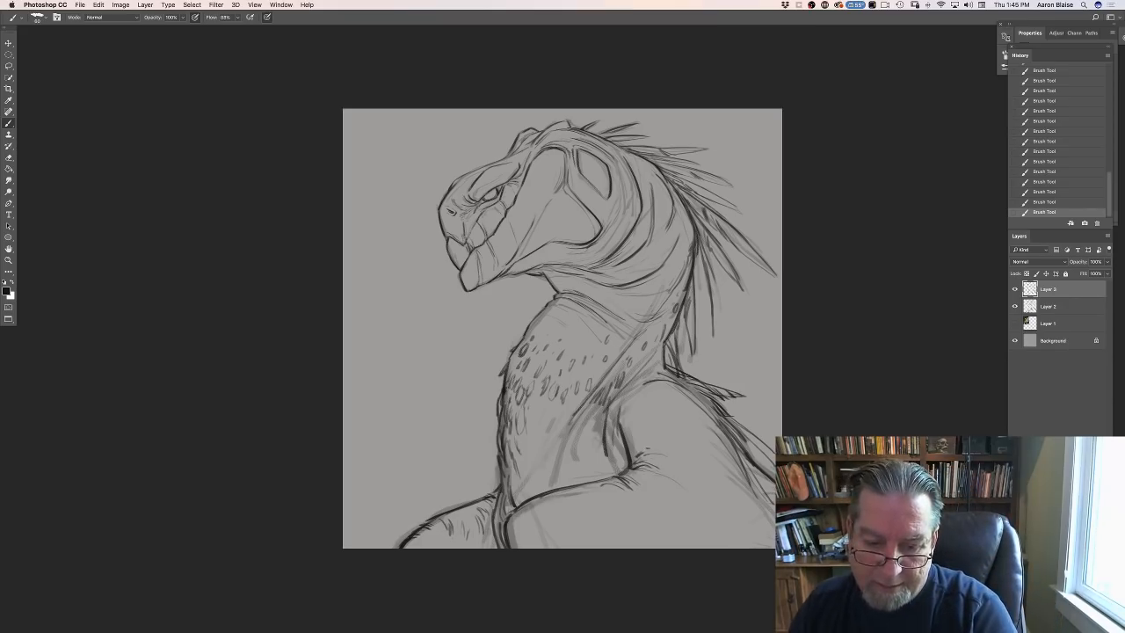
mouse_move(626, 413)
left_mouse_down()
mouse_move(658, 398)
mouse_move(702, 412)
mouse_move(688, 400)
mouse_move(767, 517)
left_mouse_up()
mouse_move(741, 458)
left_mouse_down()
mouse_move(768, 521)
mouse_move(774, 503)
mouse_move(752, 526)
left_mouse_up()
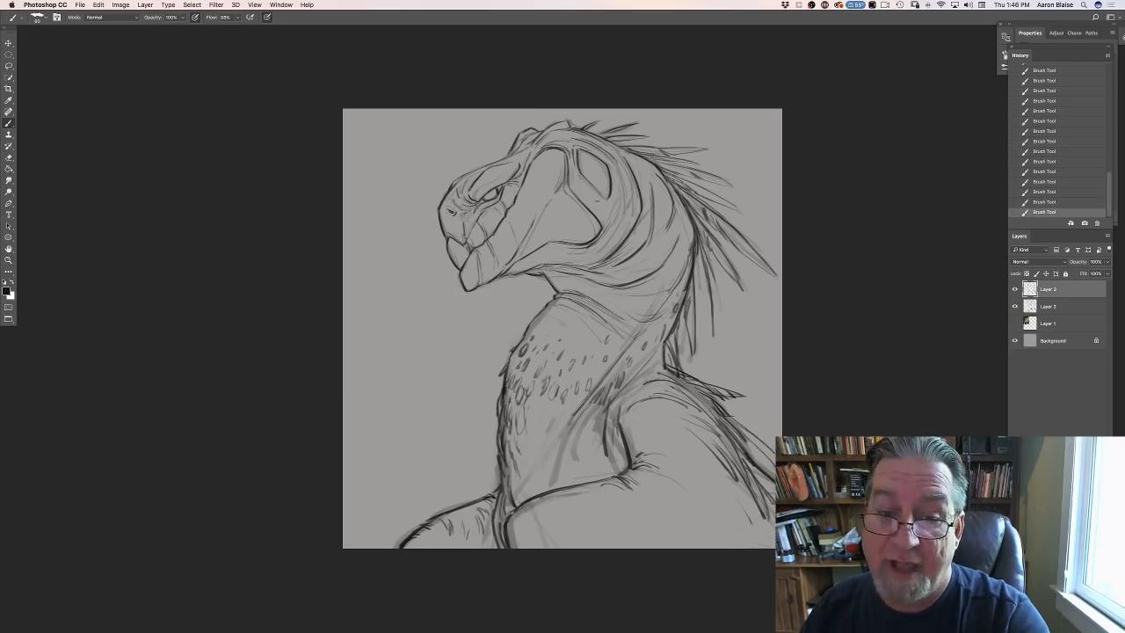
mouse_move(623, 183)
left_mouse_down()
mouse_move(618, 228)
mouse_move(571, 258)
left_mouse_up()
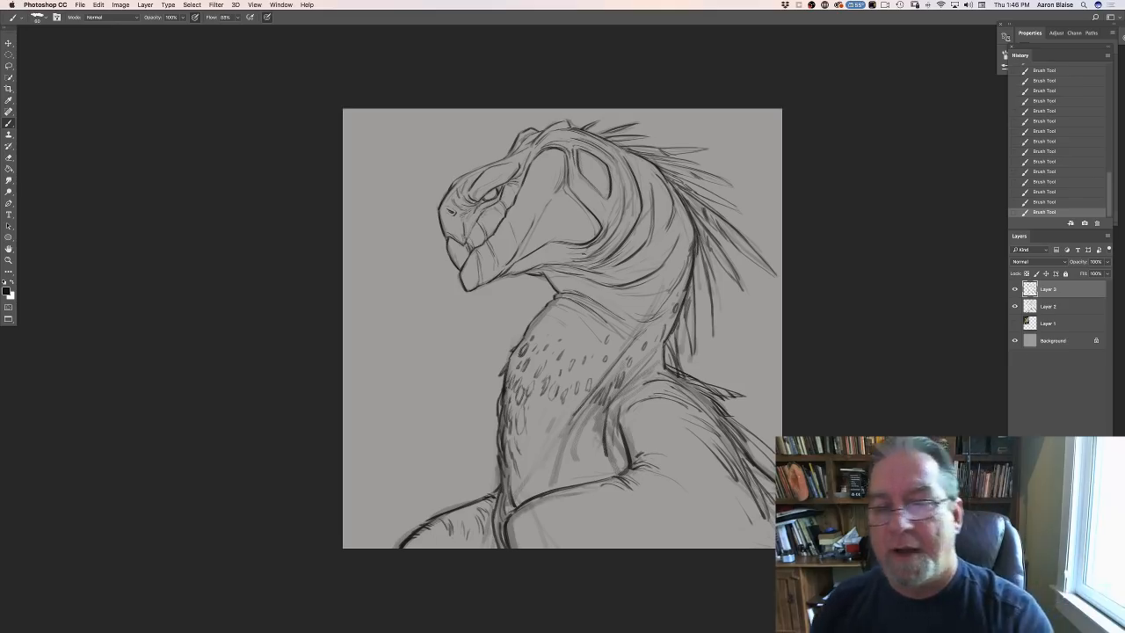
- Hide the inked Layer 3 and delete the photo on Layer 1
left_click(1014, 289)
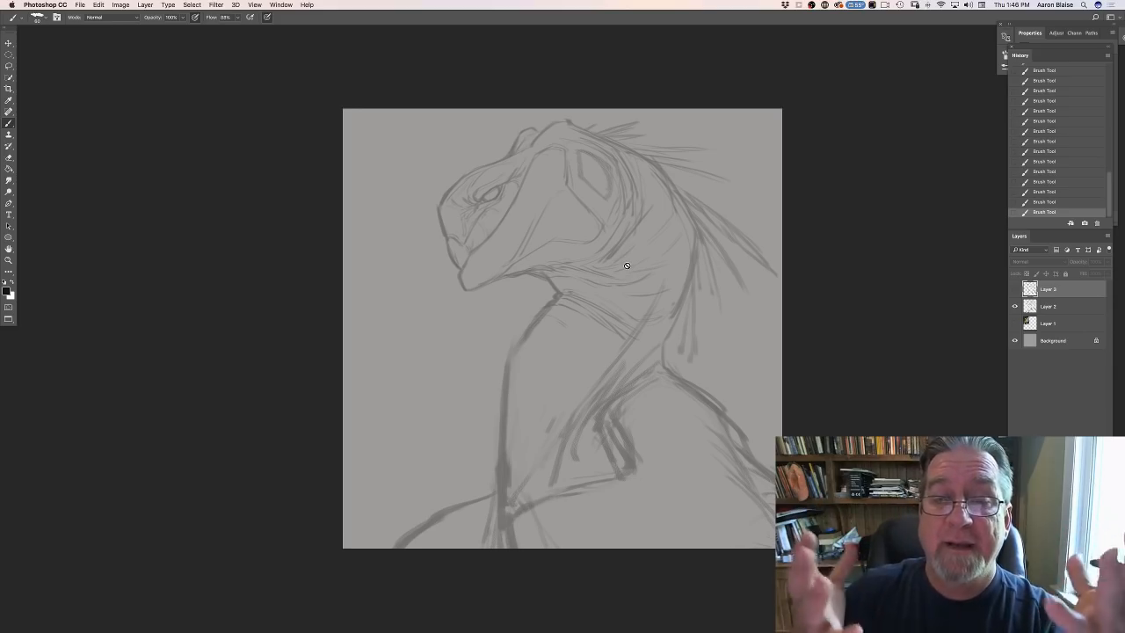
left_click(1014, 324)
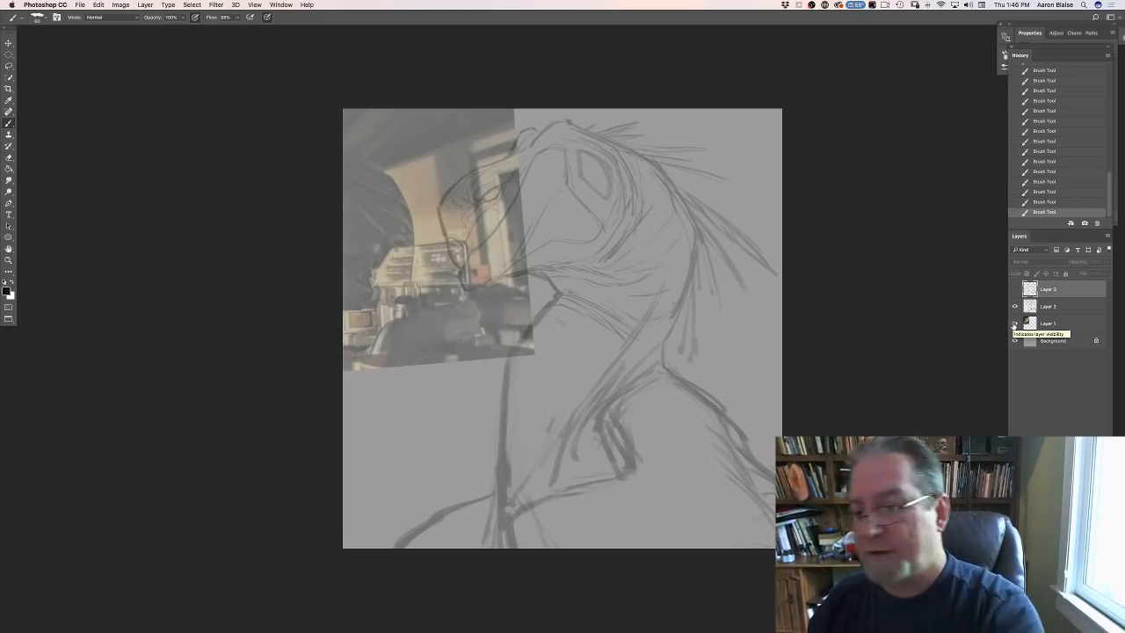
left_click(1014, 324)
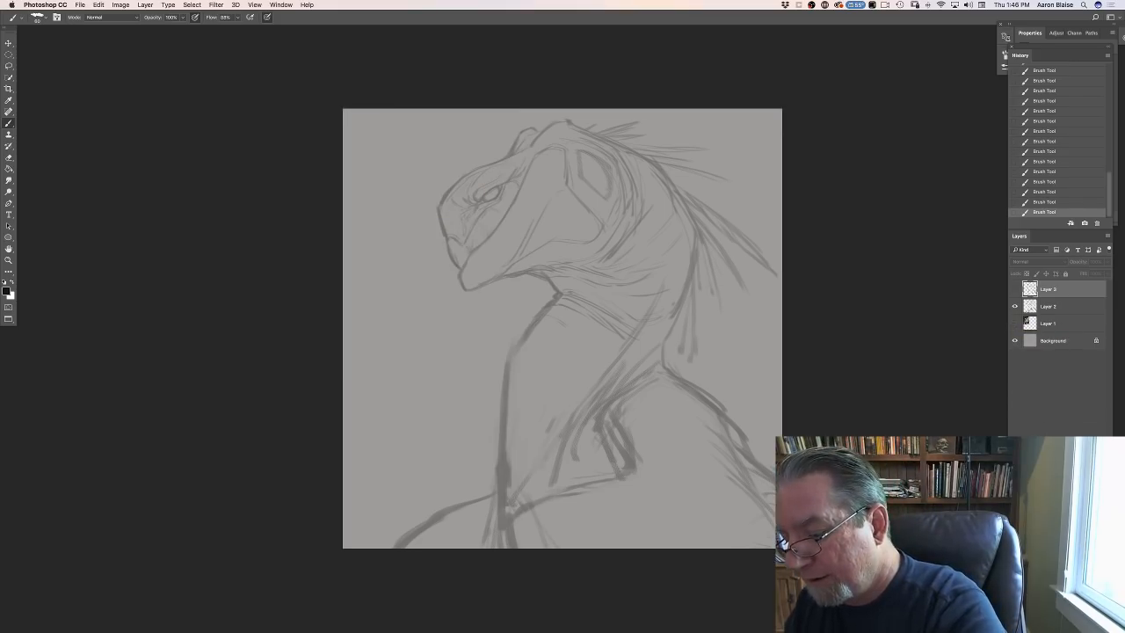
left_click_drag(1048, 323, 1096, 626)
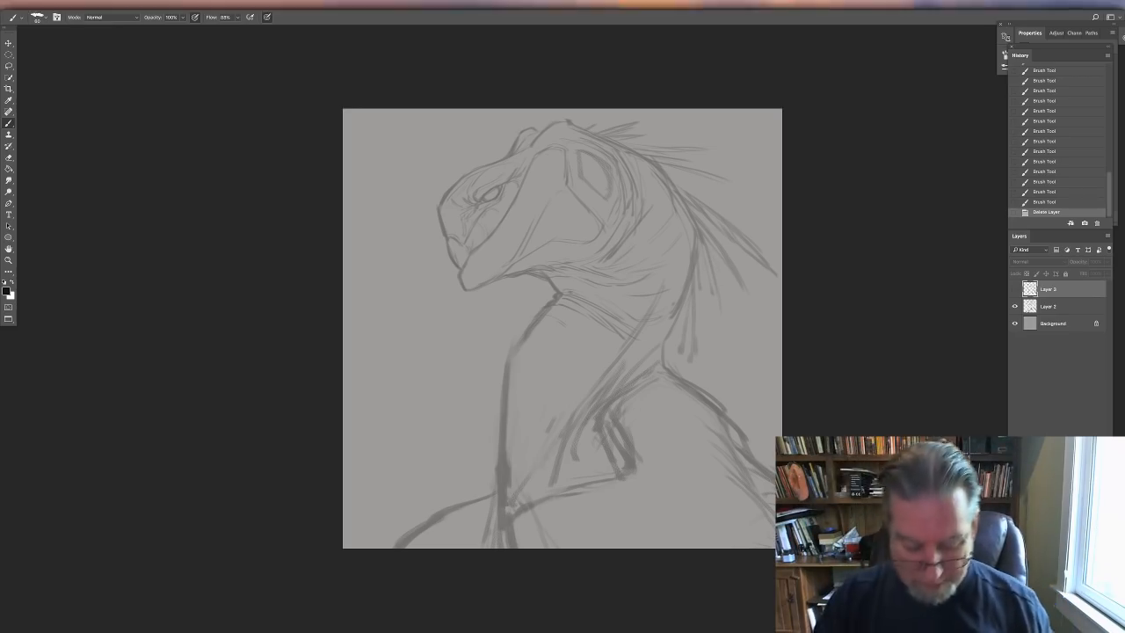
- Show the drawing and the 0411182120.jpg plastic-cover photo in floating windows and compare the sketch with its source
key("f")
key("f")
left_click(580, 403)
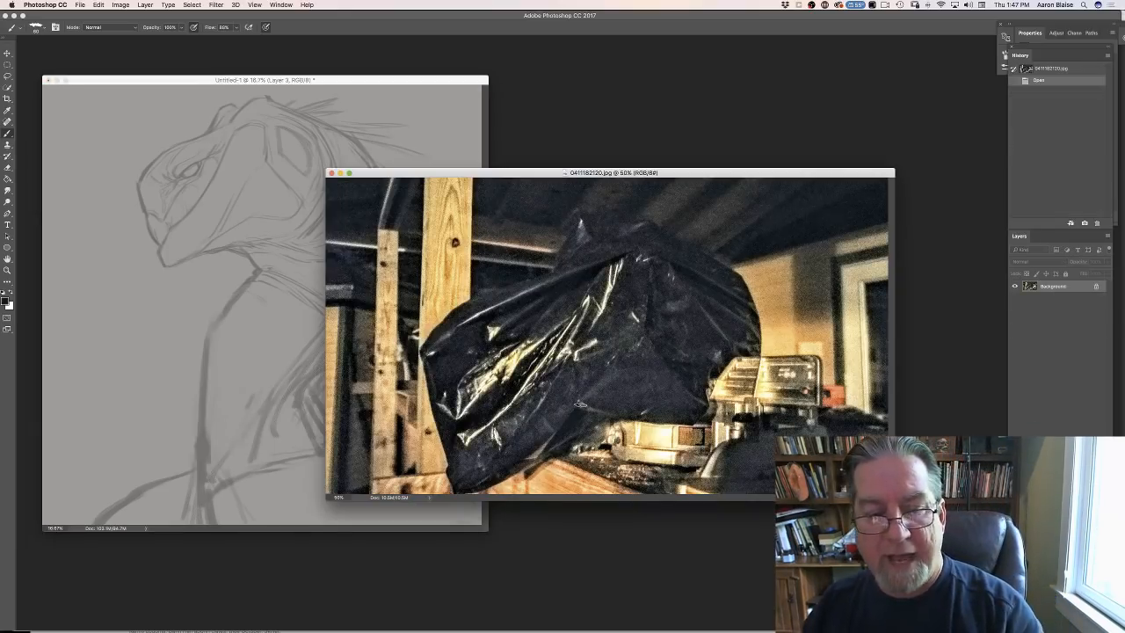
left_click_drag(440, 173, 569, 92)
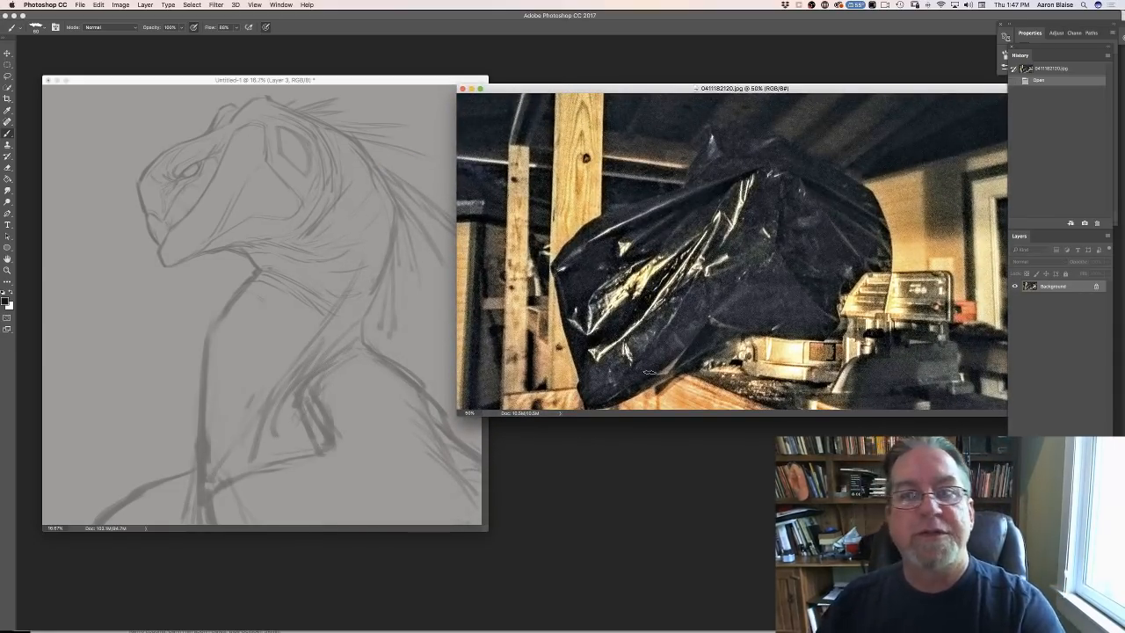
mouse_move(341, 79)
left_mouse_down()
mouse_move(382, 100)
mouse_move(627, 113)
left_mouse_up()
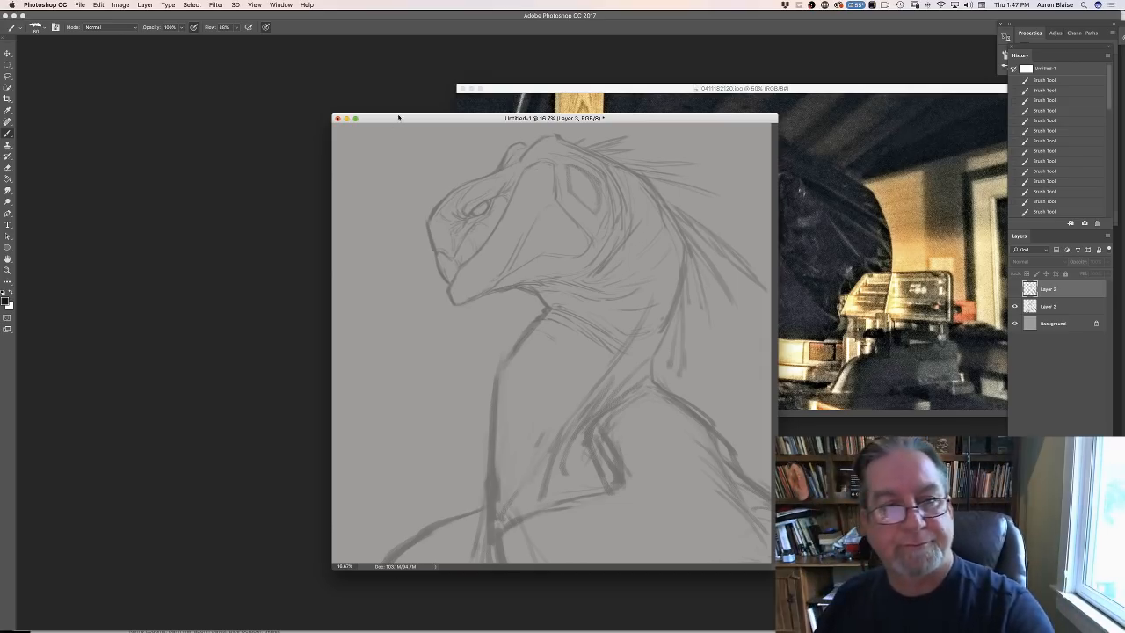
- Return the drawing to an enlarged full-screen view and show Layer 3 again
key("f")
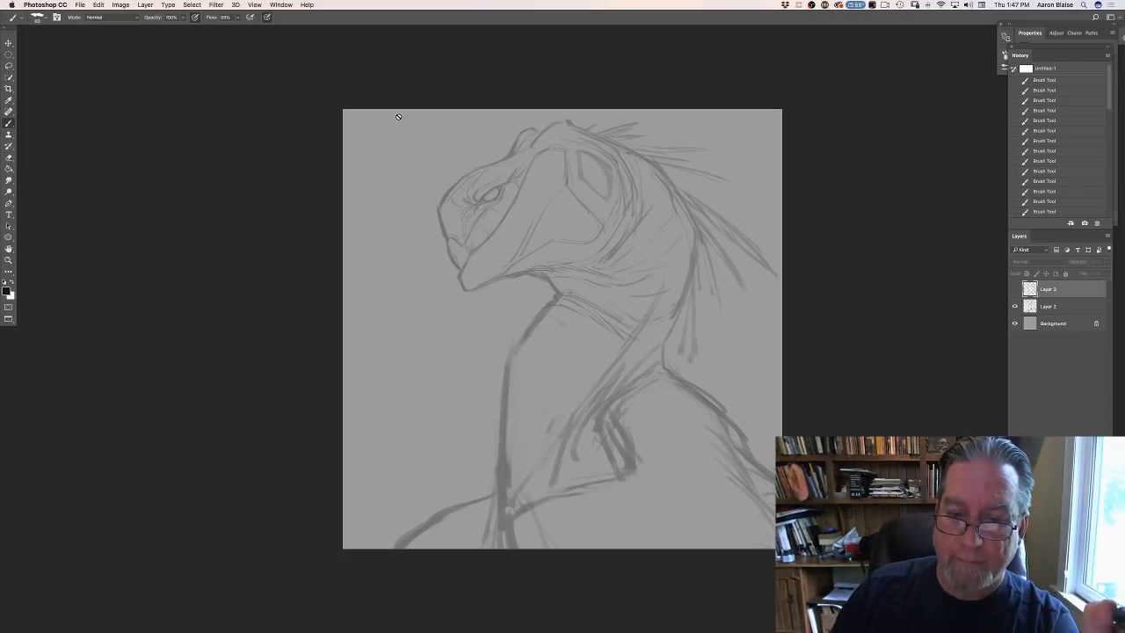
key("super+equal")
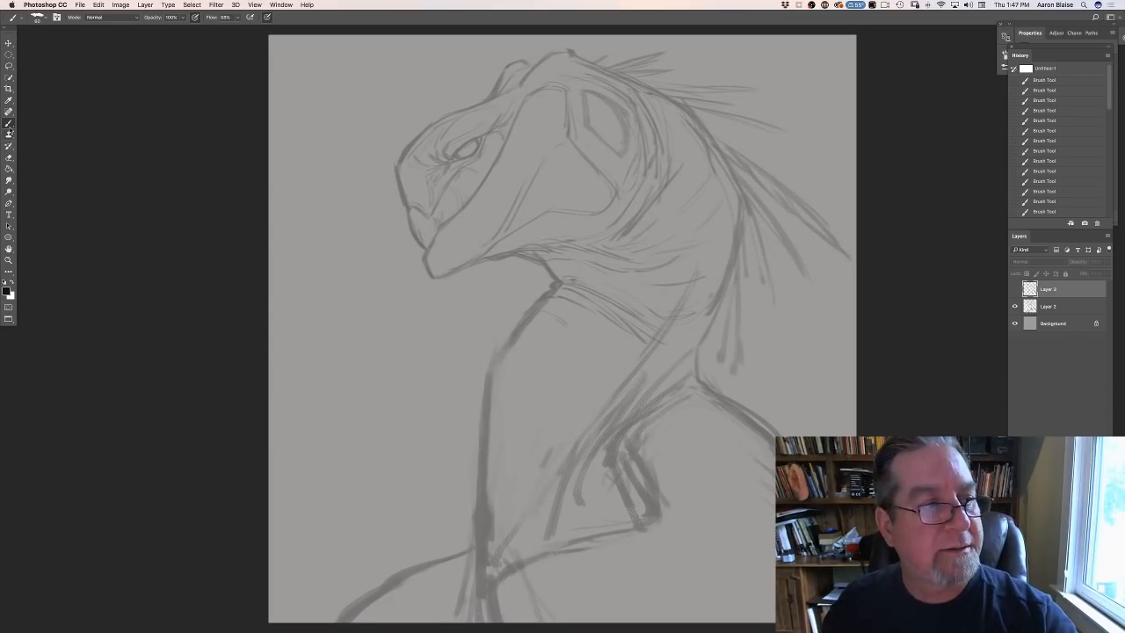
left_click(1015, 289)
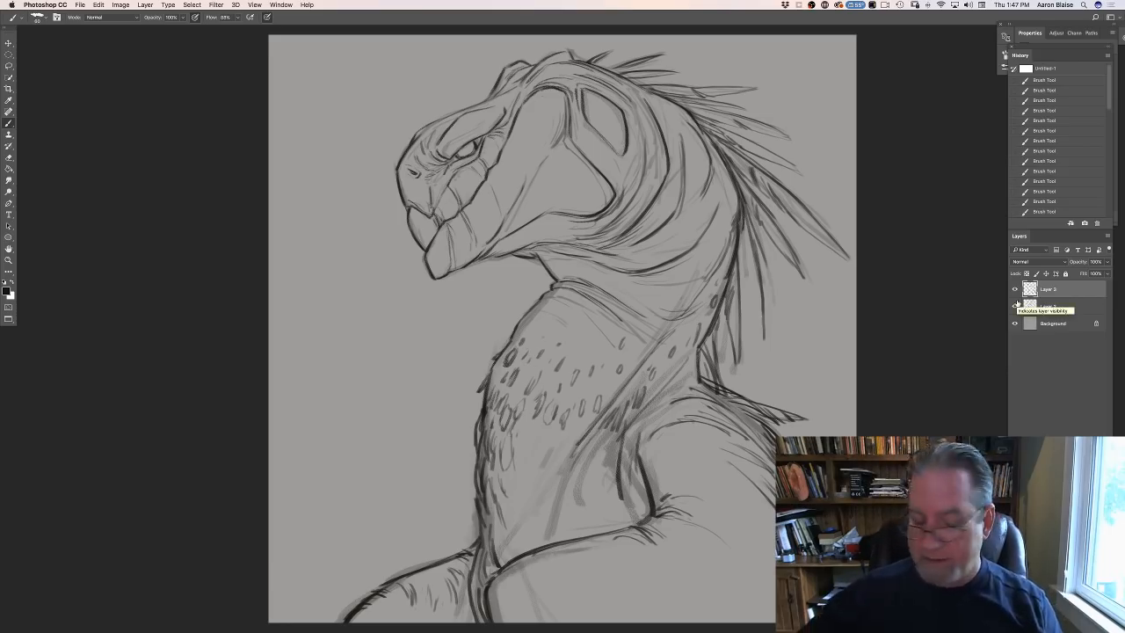
- Switch to TVPaint Animation and play the Humming Bird demo animation, stopping it after viewing
mouse_move(378, 626)
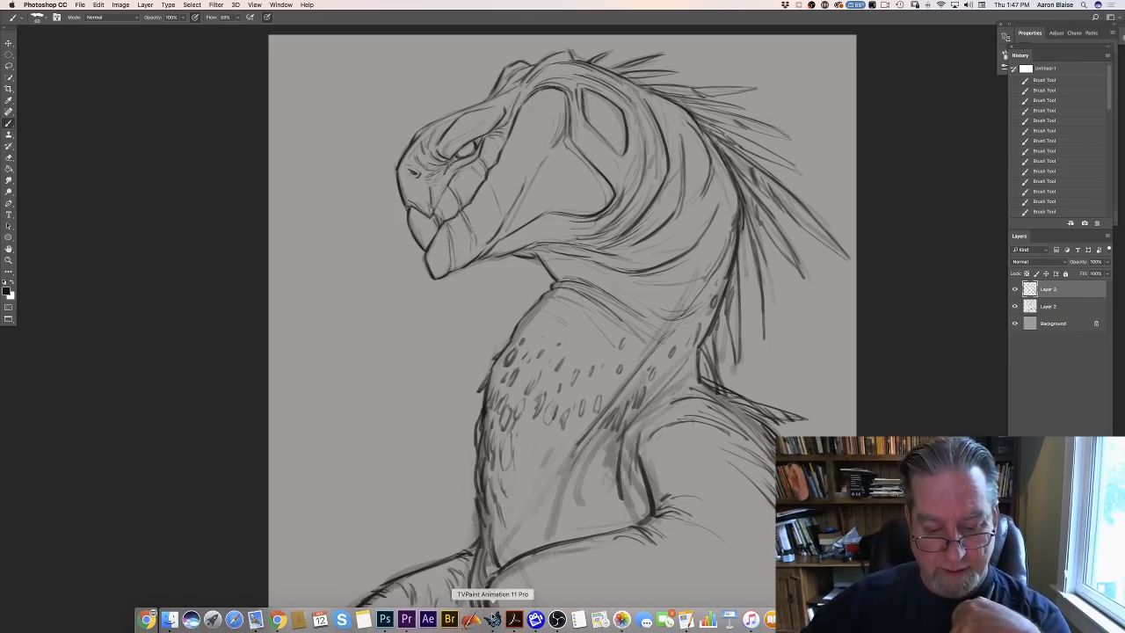
left_click(493, 619)
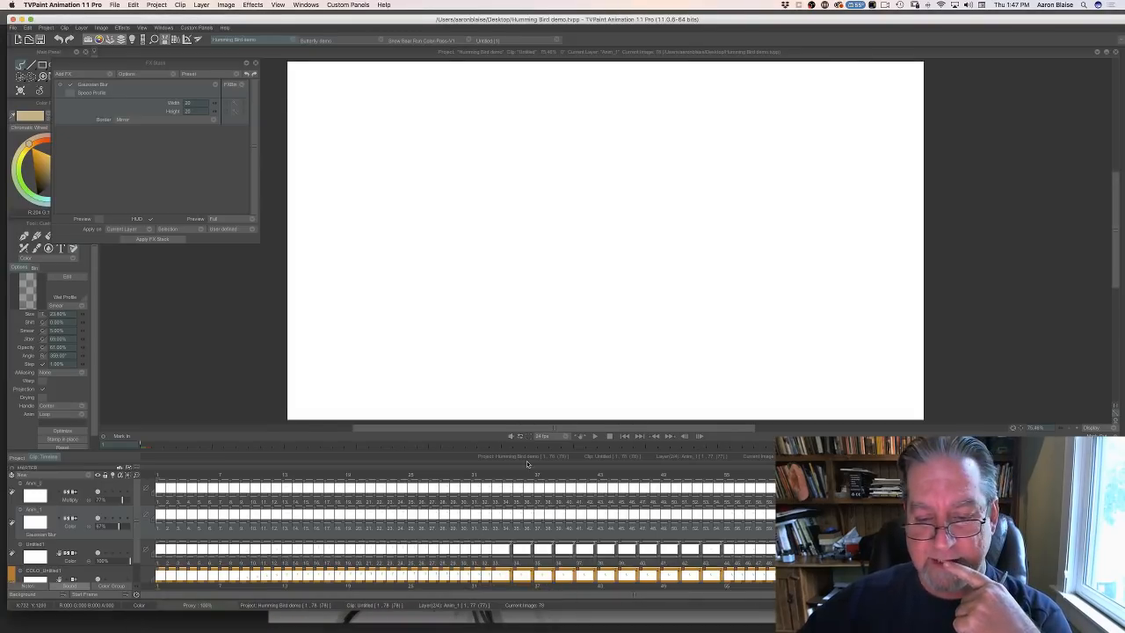
left_click(595, 437)
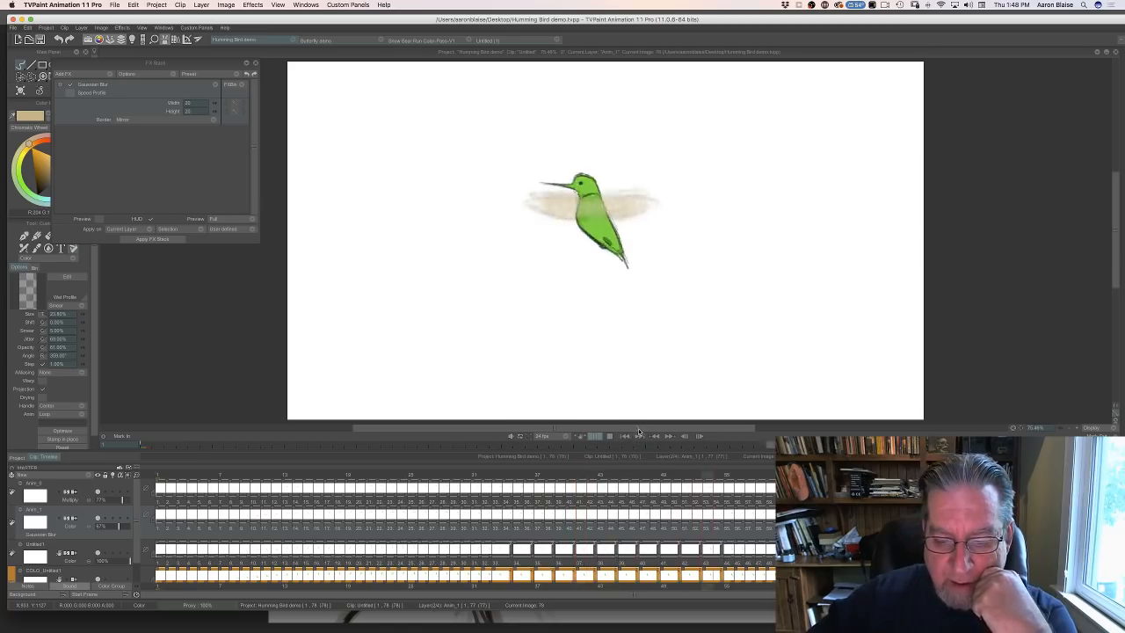
left_click(596, 436)
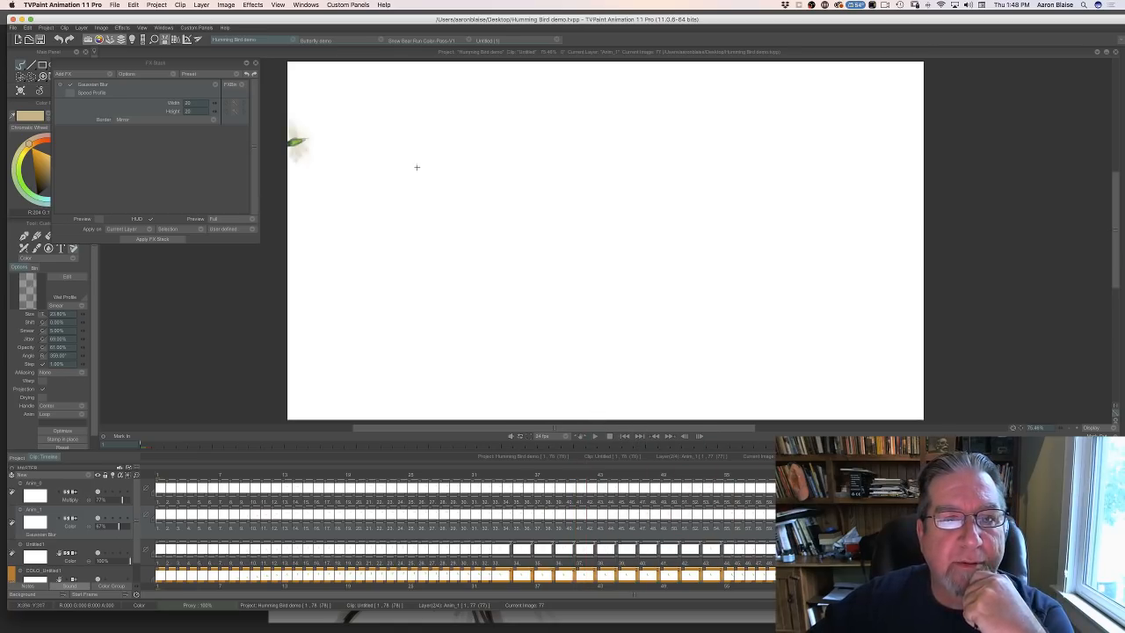
- Open the Snow Bear Run Color-Pass-V1 project and play its polar bear animation, stopping it after viewing
left_click(406, 40)
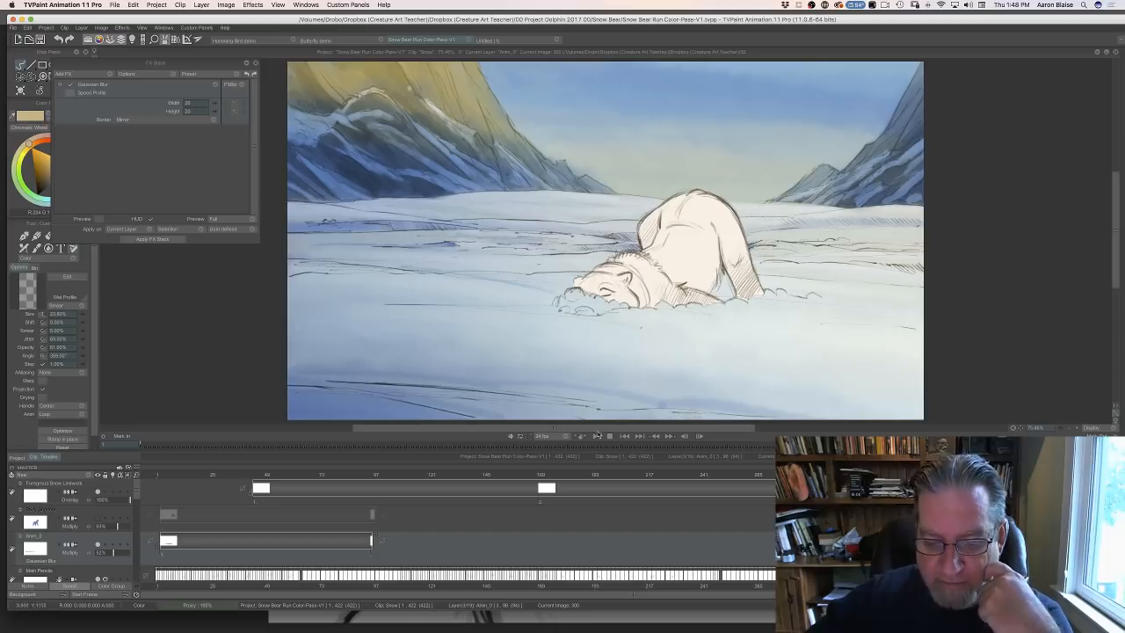
left_click(595, 437)
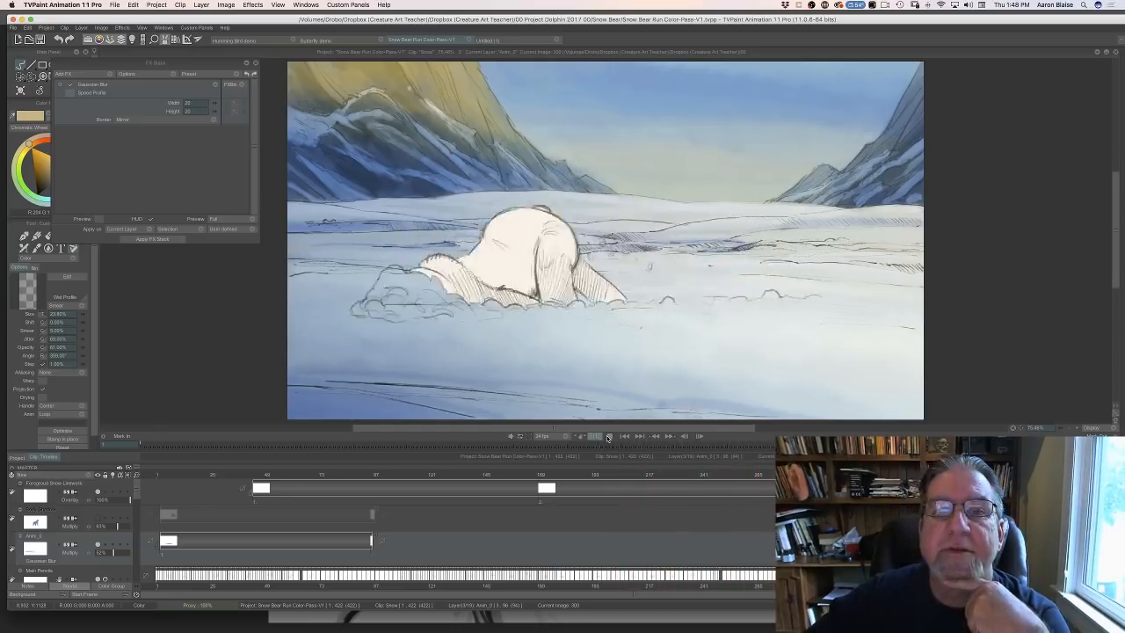
left_click(608, 436)
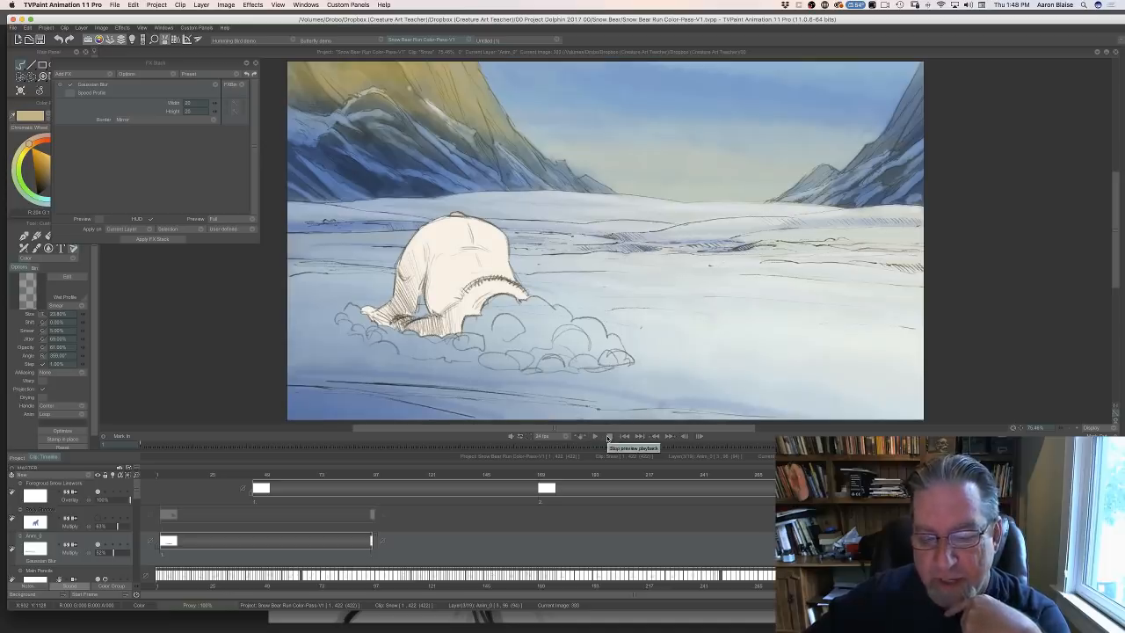
left_click(600, 437)
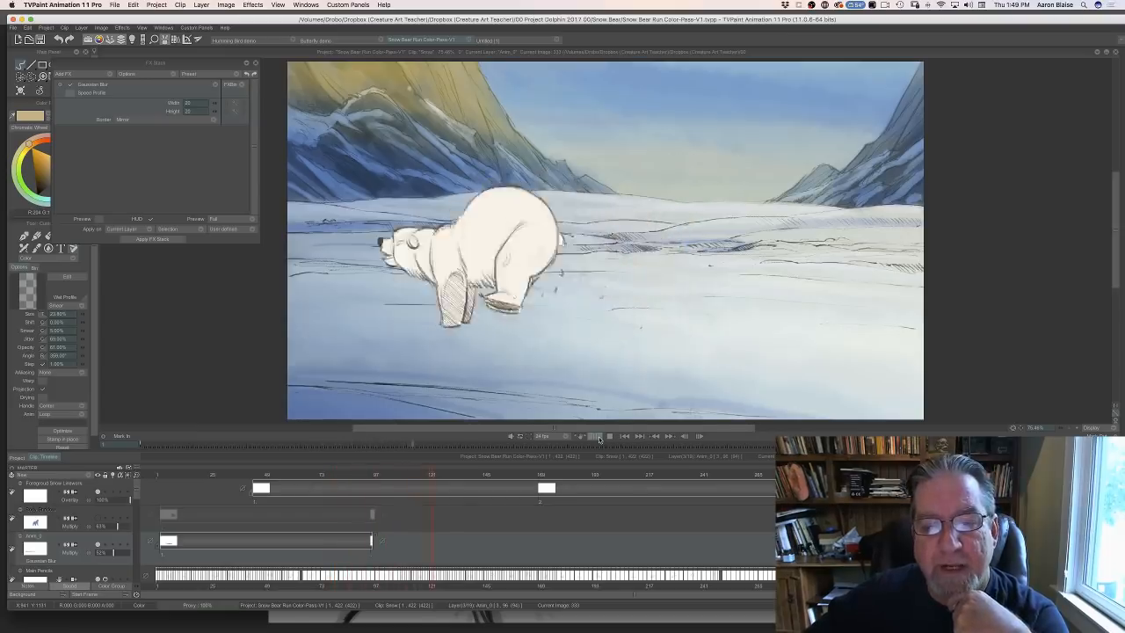
left_click(610, 437)
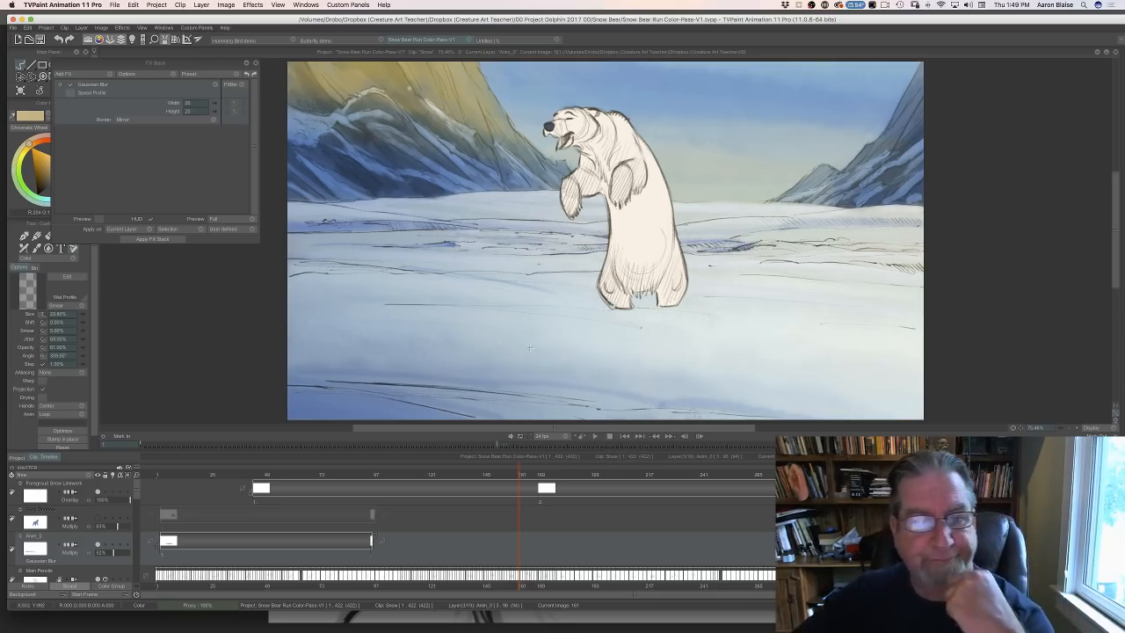
- Open the Butterfly demo project and play its animation, stopping it after viewing
left_click(322, 40)
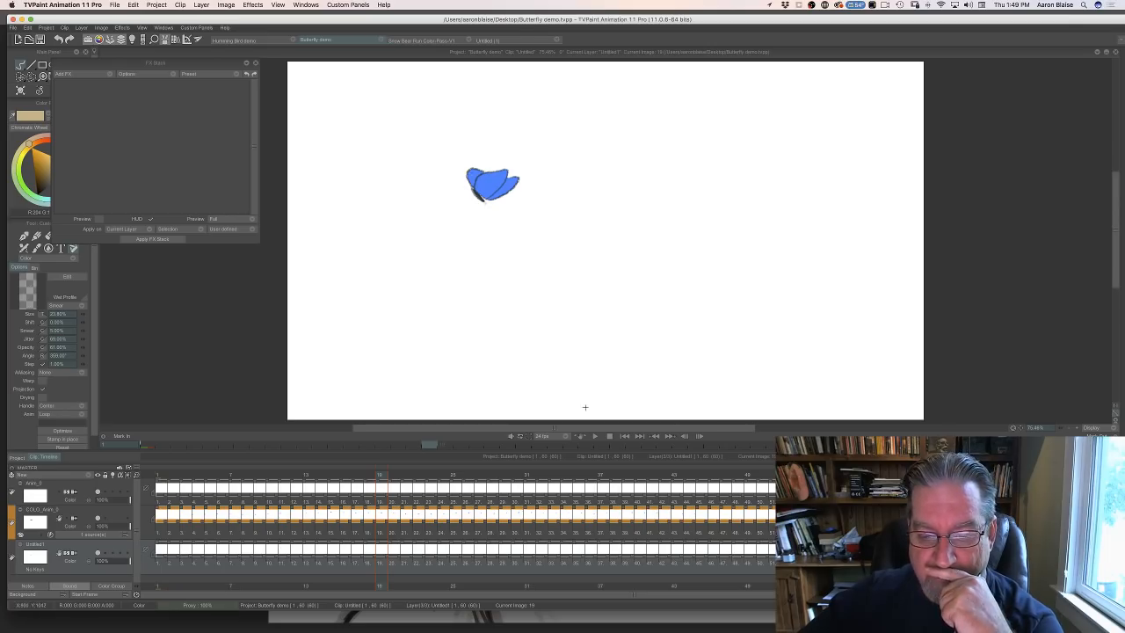
left_click(594, 437)
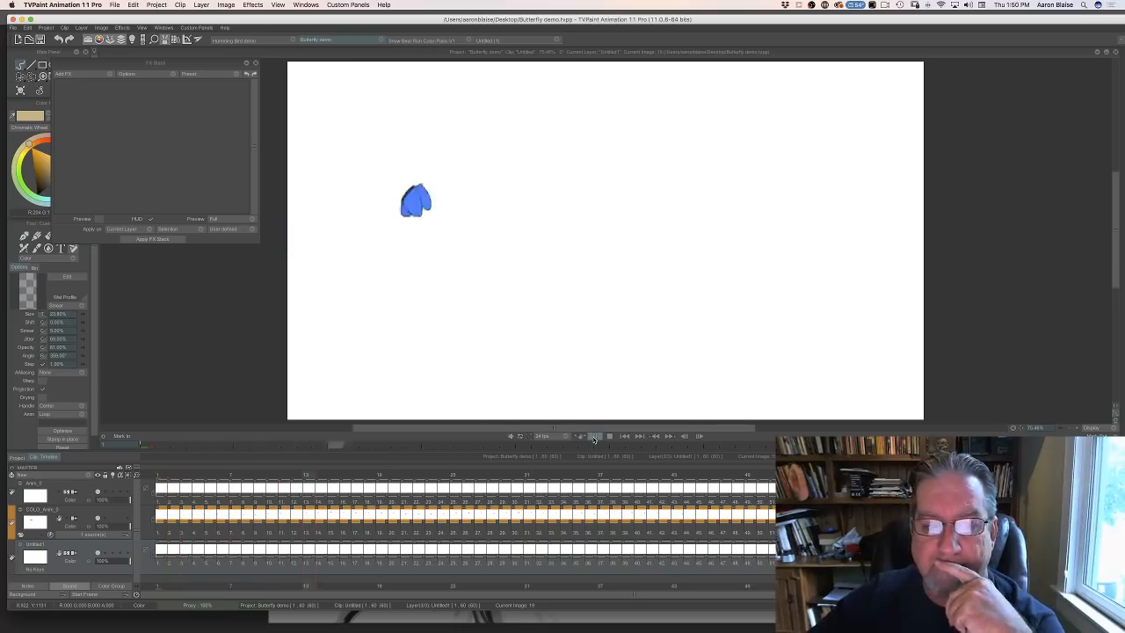
left_click(610, 436)
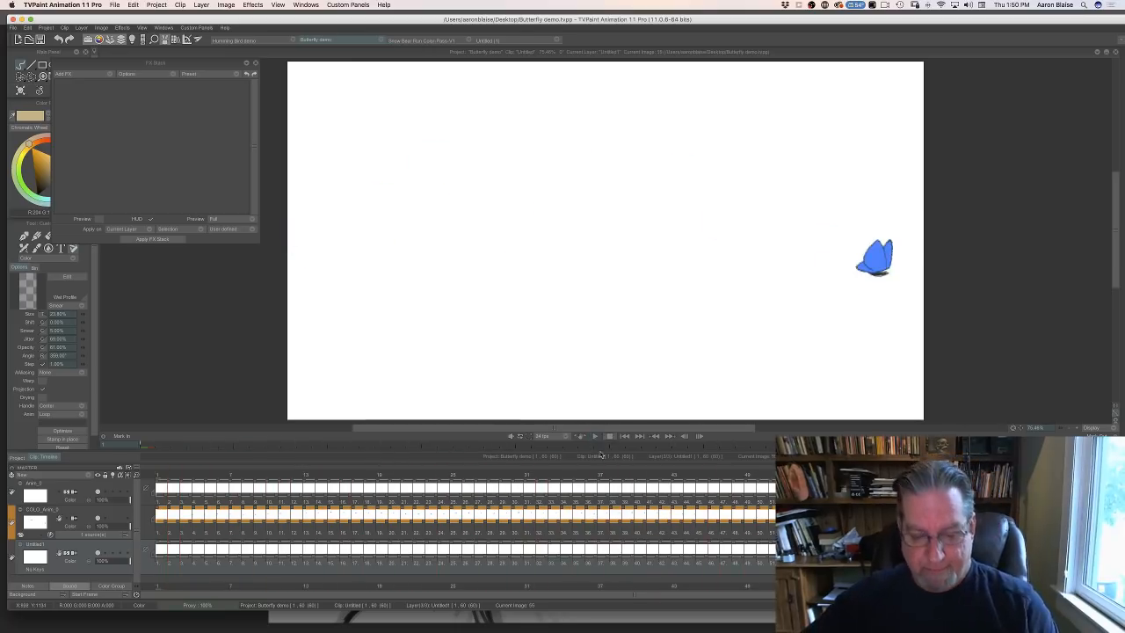
- Switch back to Photoshop and set the foreground colour to a dark, muted blue, hex 393d54
left_click(532, 617)
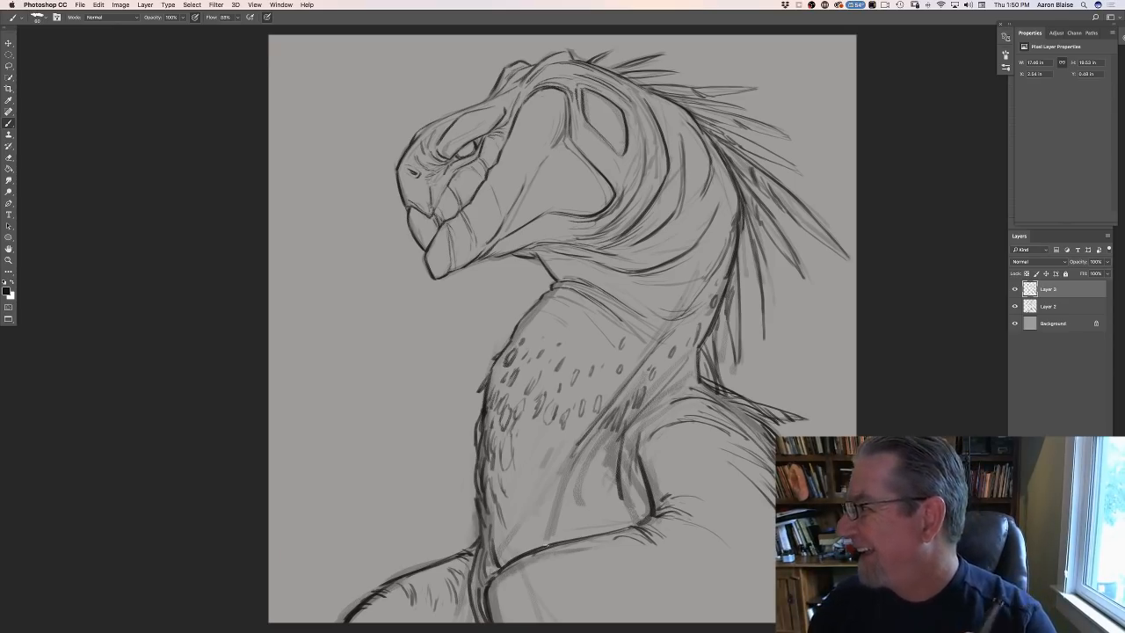
left_click(7, 291)
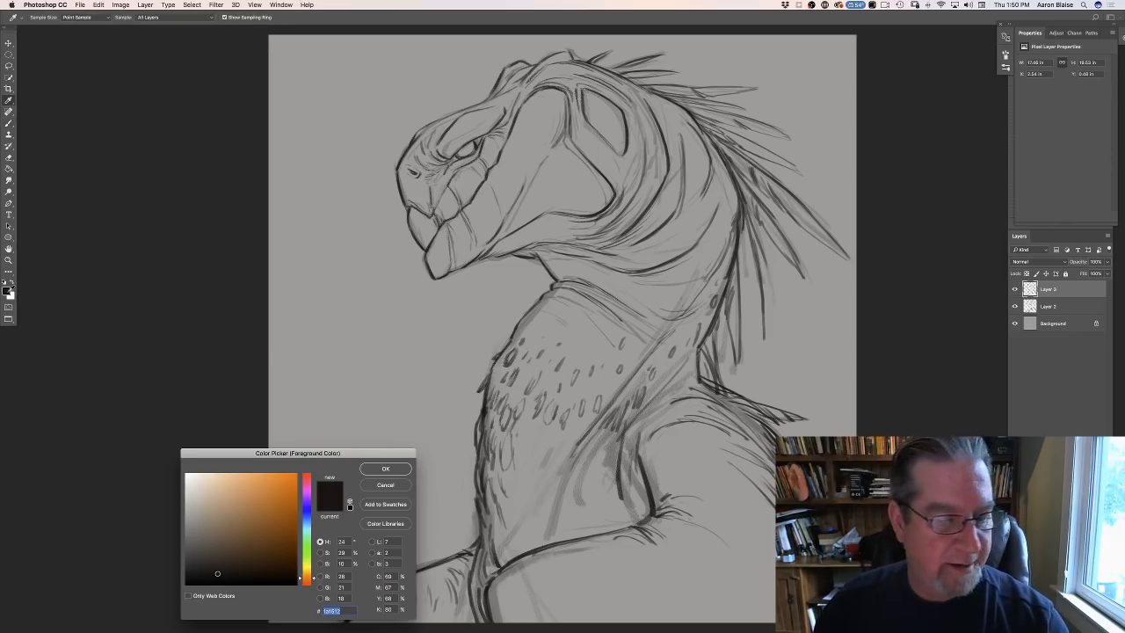
left_click_drag(307, 519, 287, 514)
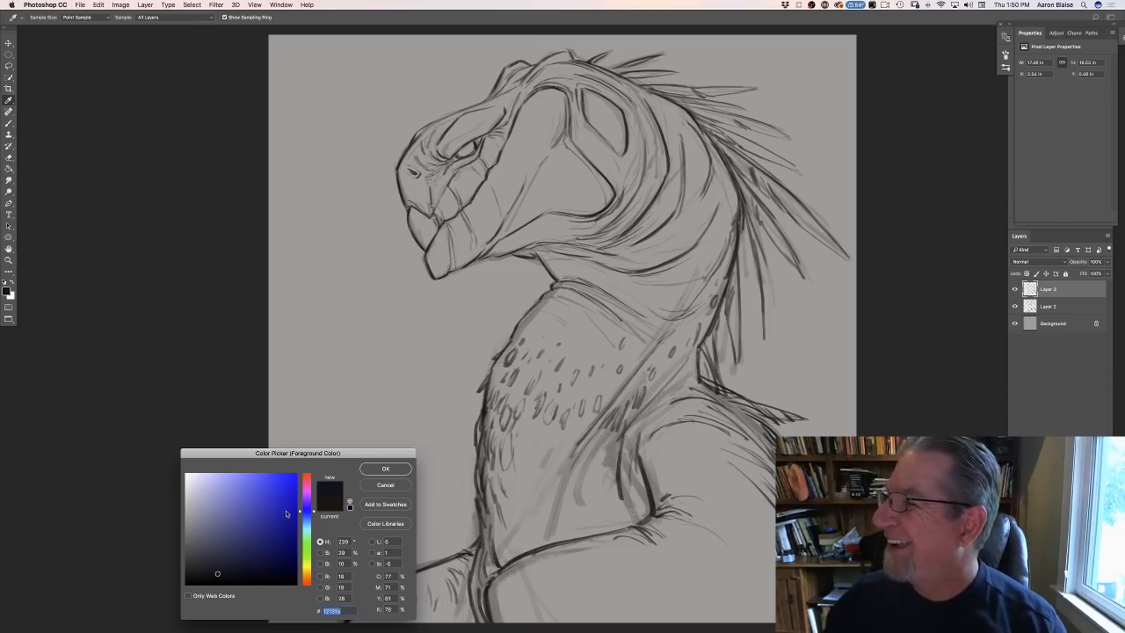
mouse_move(307, 515)
left_mouse_down()
mouse_move(307, 534)
mouse_move(310, 520)
left_mouse_up()
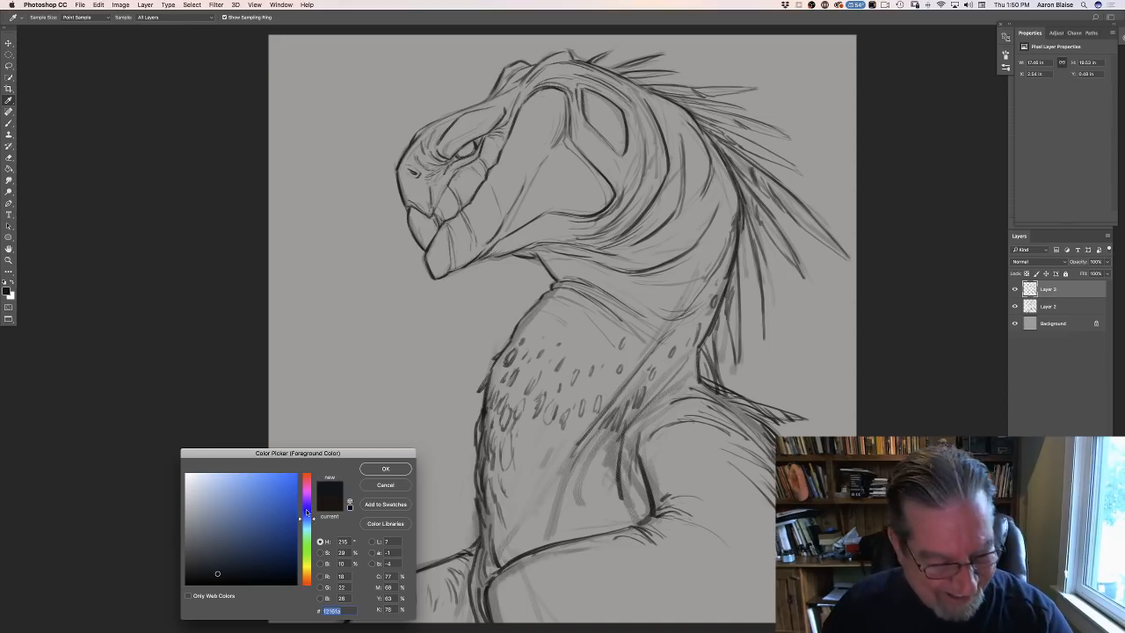
left_click_drag(305, 509, 307, 516)
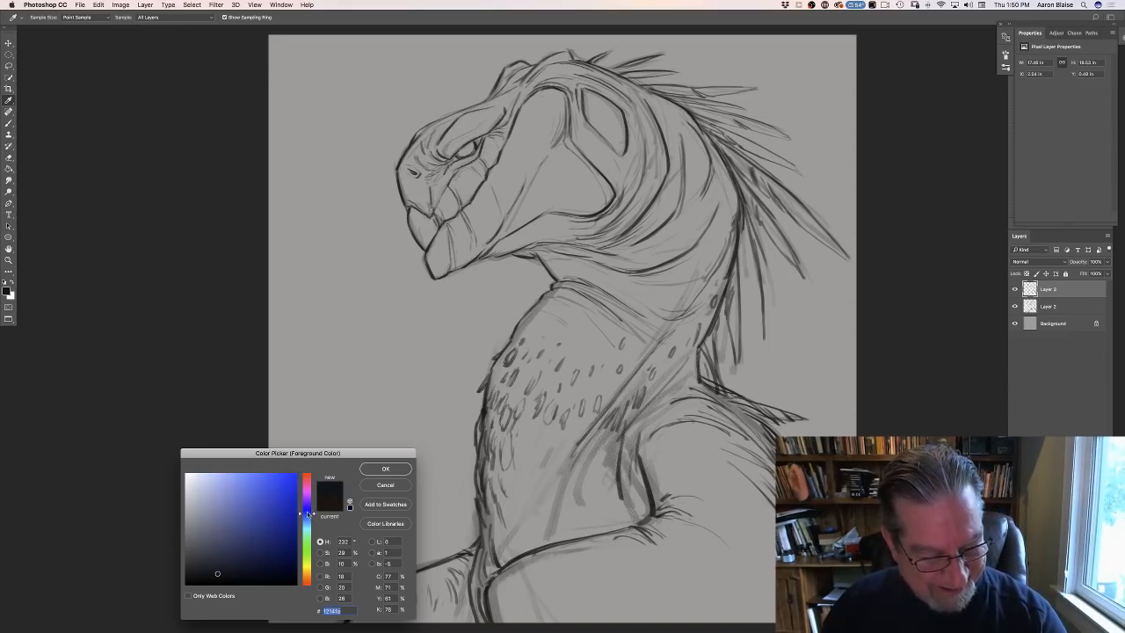
left_click(220, 546)
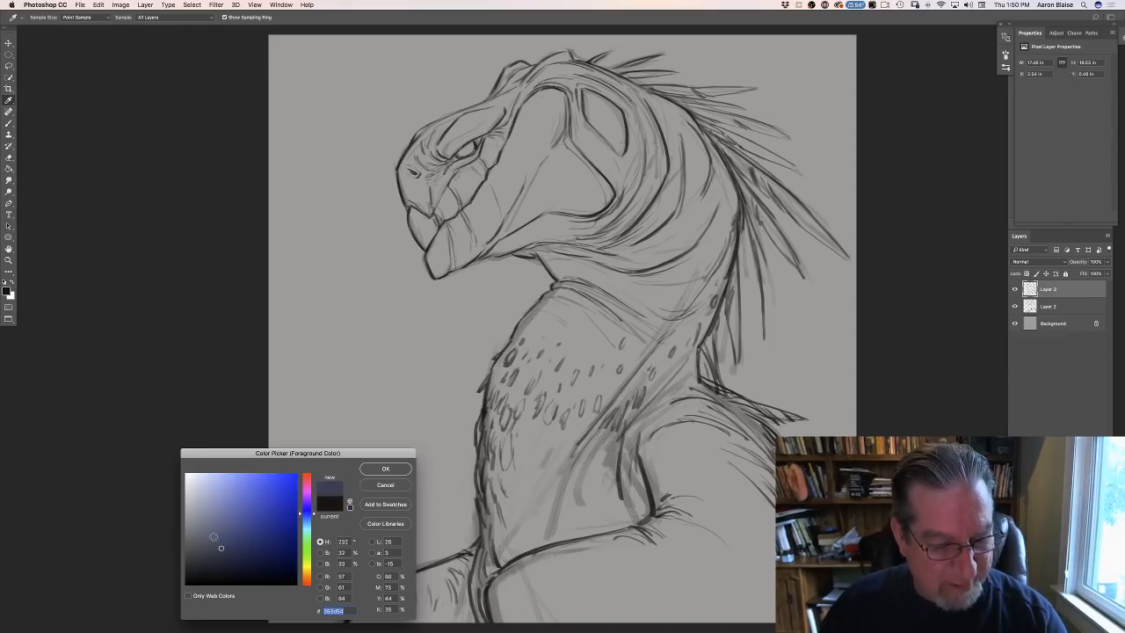
left_click(381, 471)
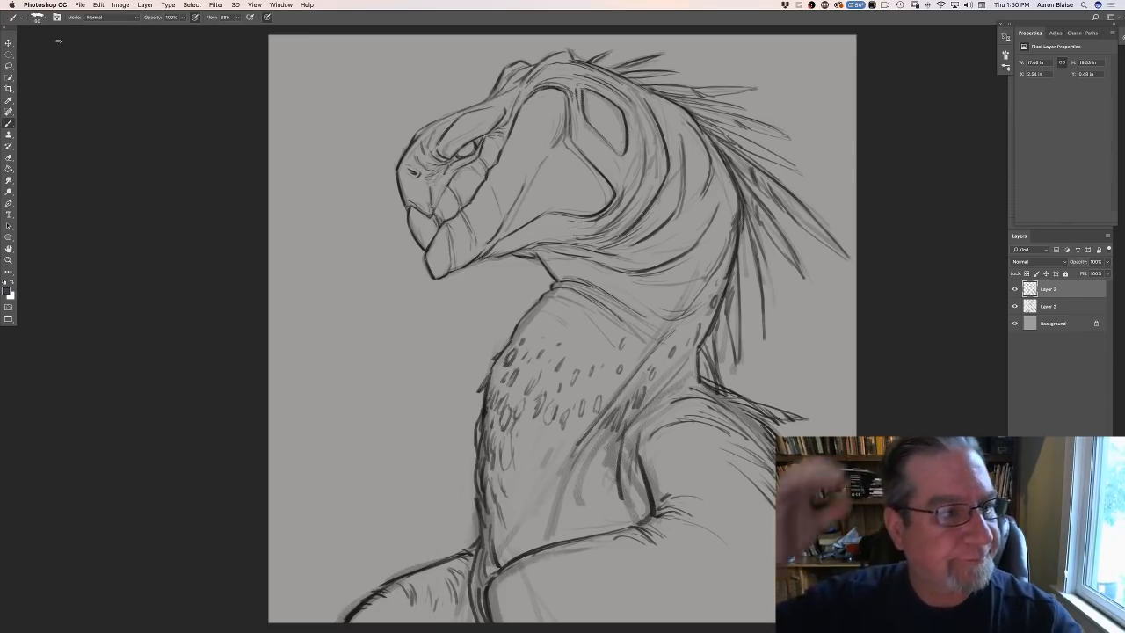
- Choose the 91 px textured brush preset, enlarge it, and add a new layer between the Background and Layer 2
left_click(36, 19)
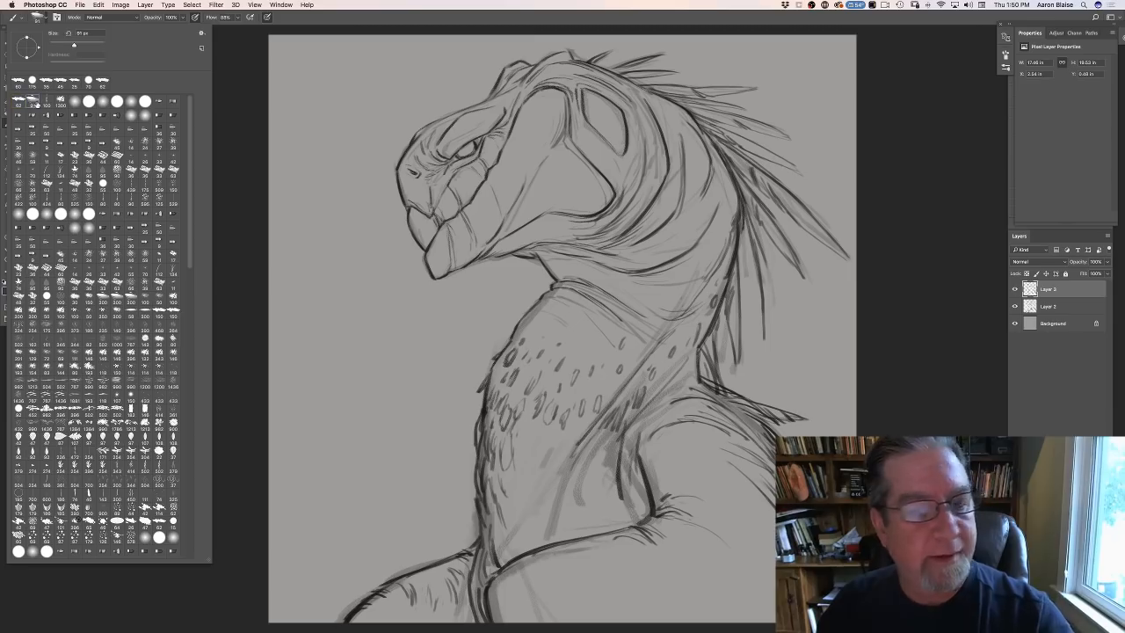
left_click(605, 217)
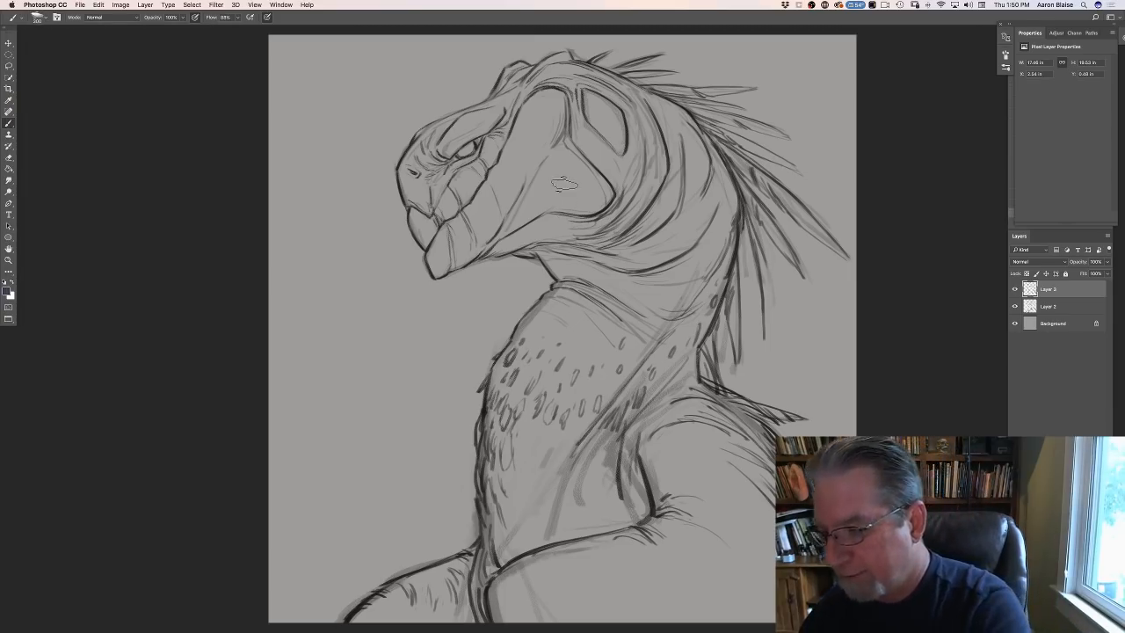
left_click(1050, 326)
left_click(1085, 620)
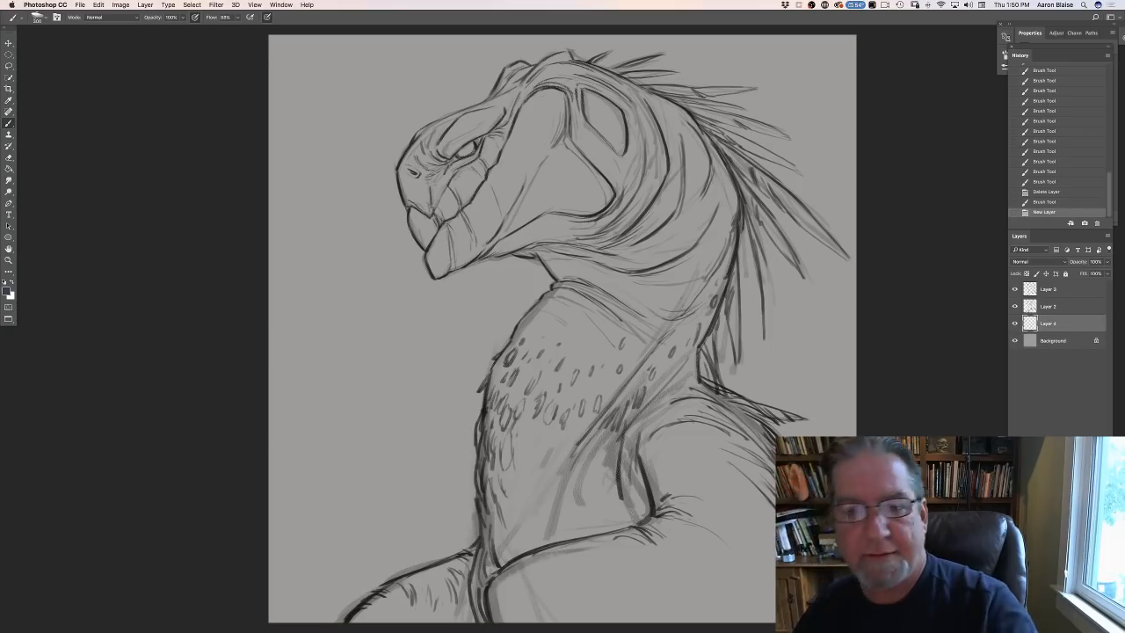
- Block in the creature's head, beak and jaw with dark blue on the new layer, erasing overspill outside the outline
mouse_move(569, 124)
left_mouse_down()
mouse_move(607, 210)
mouse_move(537, 163)
mouse_move(505, 167)
left_mouse_up()
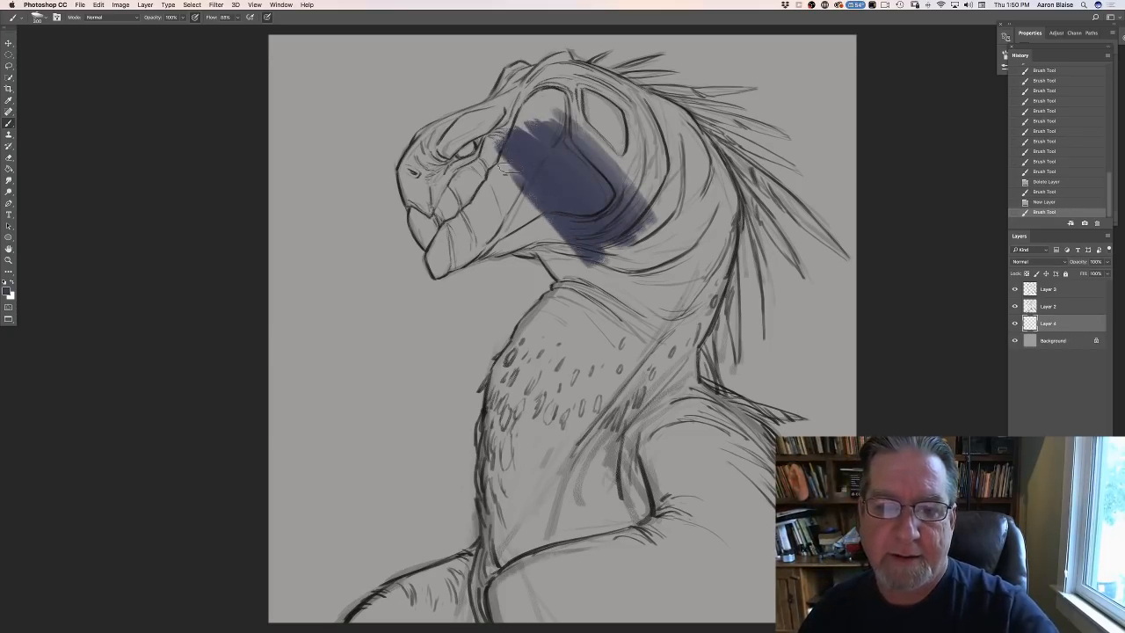
mouse_move(630, 167)
left_mouse_down()
mouse_move(615, 141)
mouse_move(642, 114)
mouse_move(615, 97)
mouse_move(681, 119)
mouse_move(710, 171)
mouse_move(714, 272)
mouse_move(668, 360)
mouse_move(681, 167)
mouse_move(654, 338)
mouse_move(605, 175)
mouse_move(514, 176)
mouse_move(562, 307)
mouse_move(527, 219)
mouse_move(571, 299)
left_mouse_up()
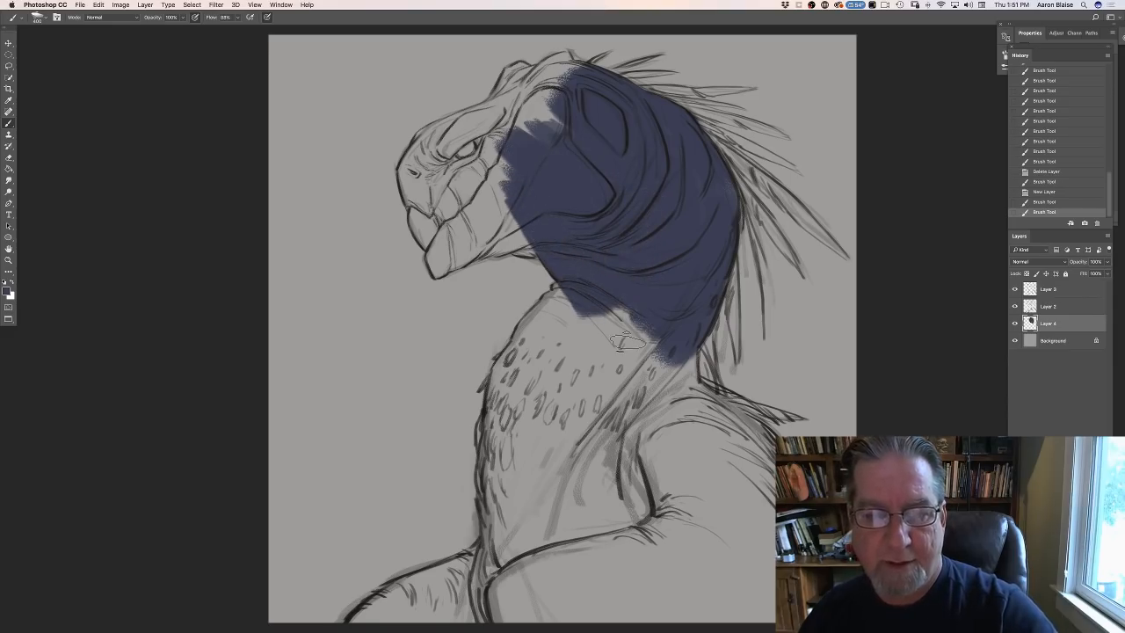
mouse_move(505, 172)
left_mouse_down()
mouse_move(526, 128)
mouse_move(504, 147)
mouse_move(498, 134)
mouse_move(554, 130)
mouse_move(552, 90)
mouse_move(572, 67)
mouse_move(552, 62)
mouse_move(567, 55)
mouse_move(584, 75)
mouse_move(571, 61)
mouse_move(545, 65)
mouse_move(555, 60)
mouse_move(512, 66)
mouse_move(517, 109)
mouse_move(504, 93)
mouse_move(428, 131)
mouse_move(404, 168)
mouse_move(407, 194)
mouse_move(422, 154)
mouse_move(433, 159)
mouse_move(471, 130)
mouse_move(484, 174)
mouse_move(483, 127)
mouse_move(468, 129)
mouse_move(477, 156)
mouse_move(519, 171)
mouse_move(499, 201)
mouse_move(508, 198)
mouse_move(446, 247)
mouse_move(418, 205)
left_mouse_up()
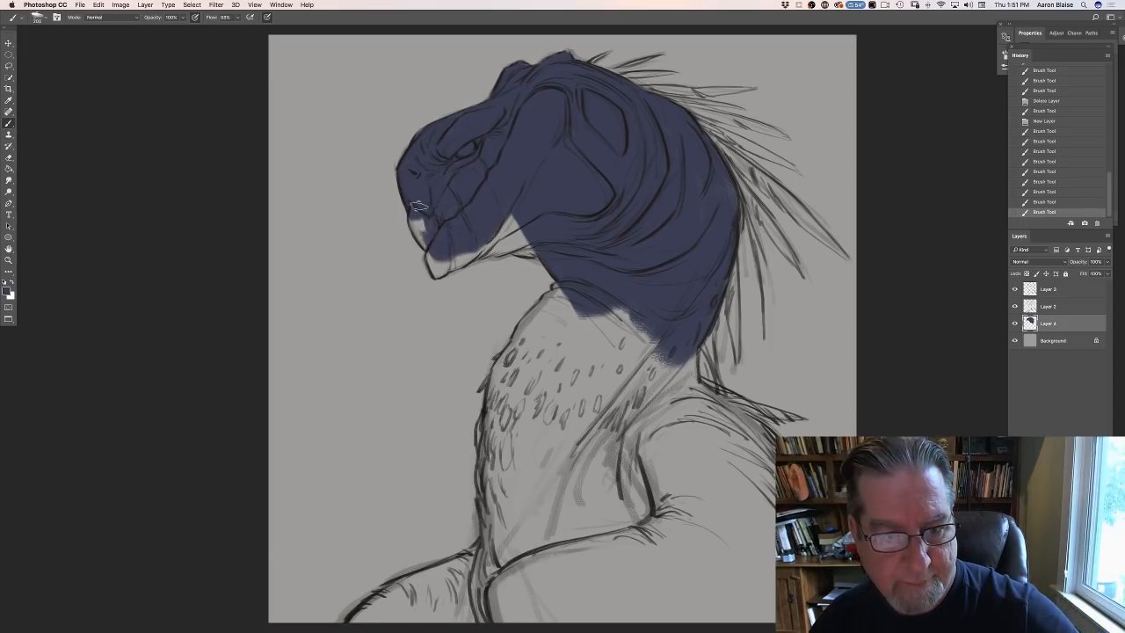
mouse_move(437, 253)
left_mouse_down()
mouse_move(439, 264)
mouse_move(493, 250)
mouse_move(421, 303)
left_mouse_up()
key("e")
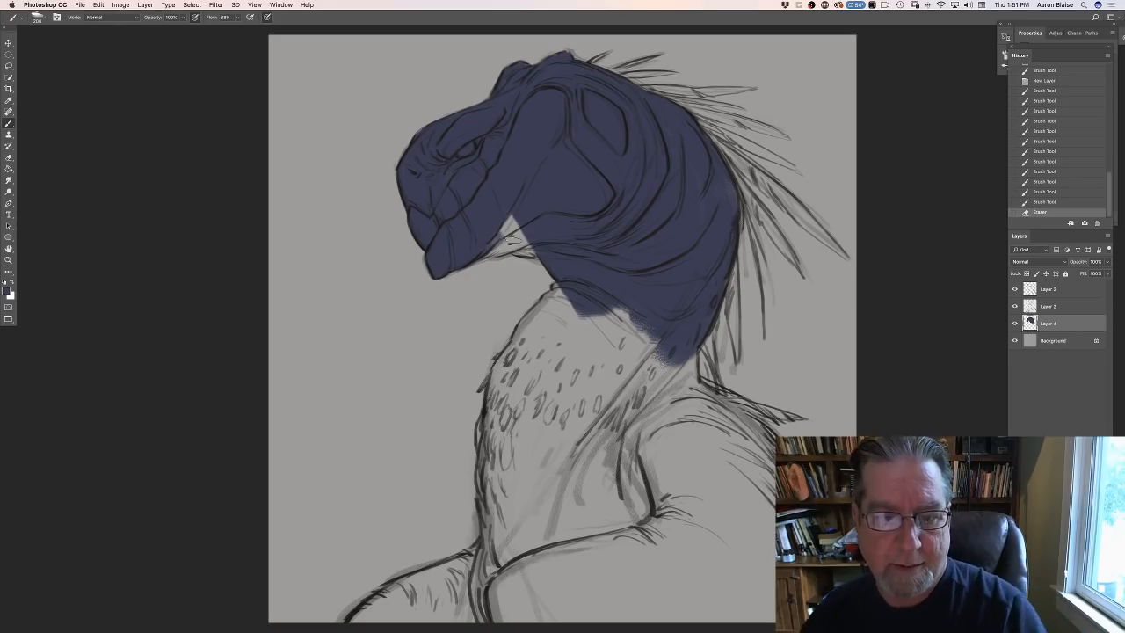
key("b")
left_click_drag(512, 237, 522, 245)
mouse_move(521, 247)
left_mouse_down()
mouse_move(506, 203)
mouse_move(531, 248)
mouse_move(492, 222)
mouse_move(501, 240)
mouse_move(504, 220)
mouse_move(514, 235)
mouse_move(494, 252)
mouse_move(459, 236)
left_mouse_up()
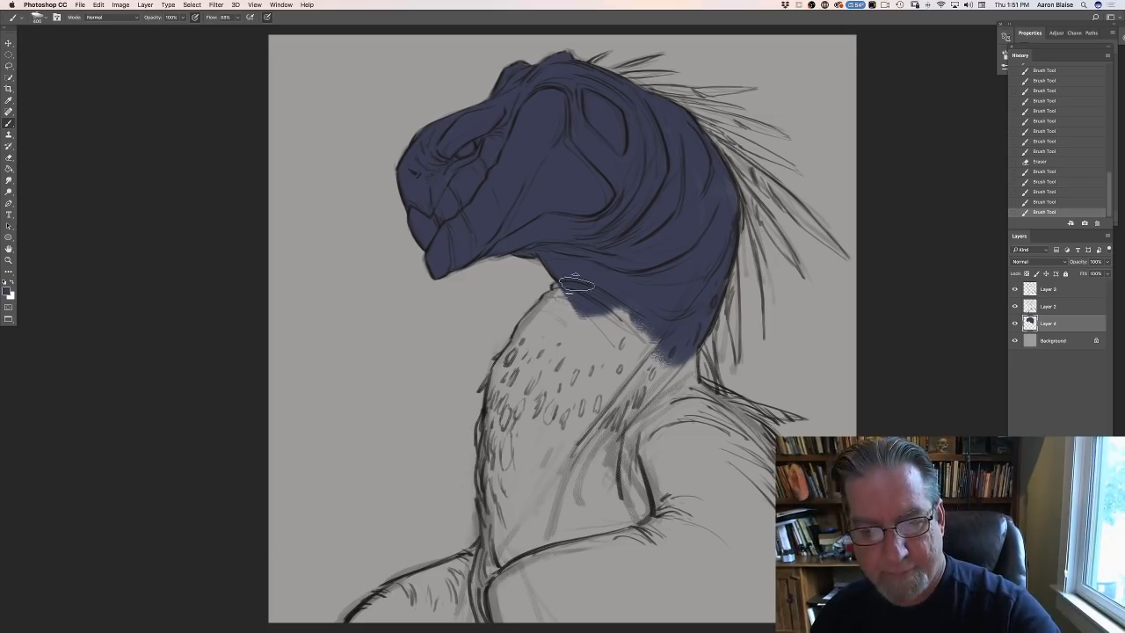
- Extend the dark blue base down the neck and chest to the near shoulder, cleaning up the chest's outer edge
mouse_move(567, 295)
left_mouse_down()
mouse_move(546, 340)
mouse_move(571, 289)
mouse_move(555, 327)
mouse_move(538, 338)
mouse_move(544, 320)
mouse_move(512, 363)
mouse_move(498, 436)
mouse_move(559, 412)
mouse_move(588, 377)
mouse_move(604, 387)
mouse_move(617, 343)
mouse_move(633, 345)
mouse_move(638, 284)
mouse_move(681, 362)
mouse_move(683, 426)
left_mouse_up()
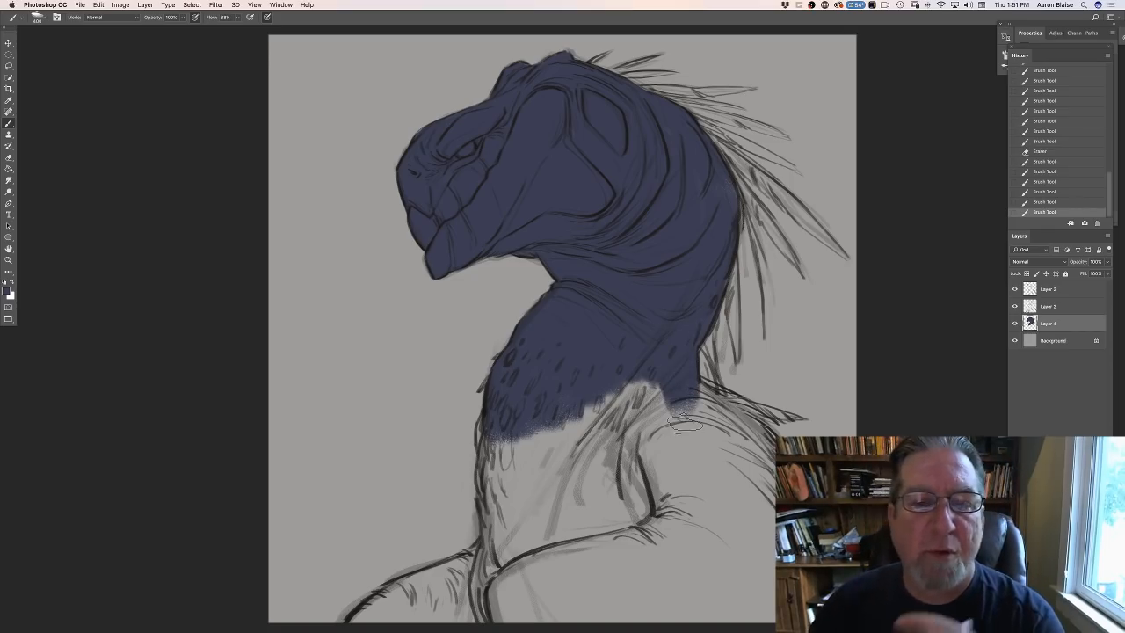
mouse_move(615, 391)
left_mouse_down()
mouse_move(635, 421)
mouse_move(593, 461)
mouse_move(606, 488)
mouse_move(587, 523)
mouse_move(549, 492)
mouse_move(532, 532)
mouse_move(518, 492)
mouse_move(496, 479)
mouse_move(492, 437)
mouse_move(459, 451)
left_mouse_up()
key("e")
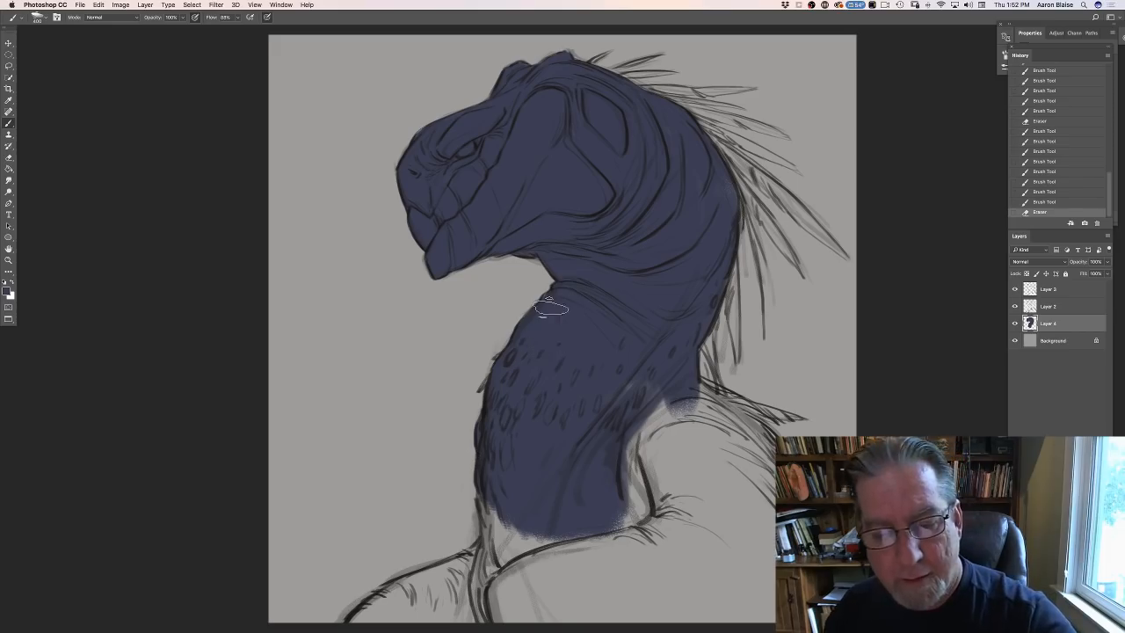
mouse_move(551, 307)
left_mouse_down()
mouse_move(548, 321)
mouse_move(658, 371)
mouse_move(657, 404)
left_mouse_up()
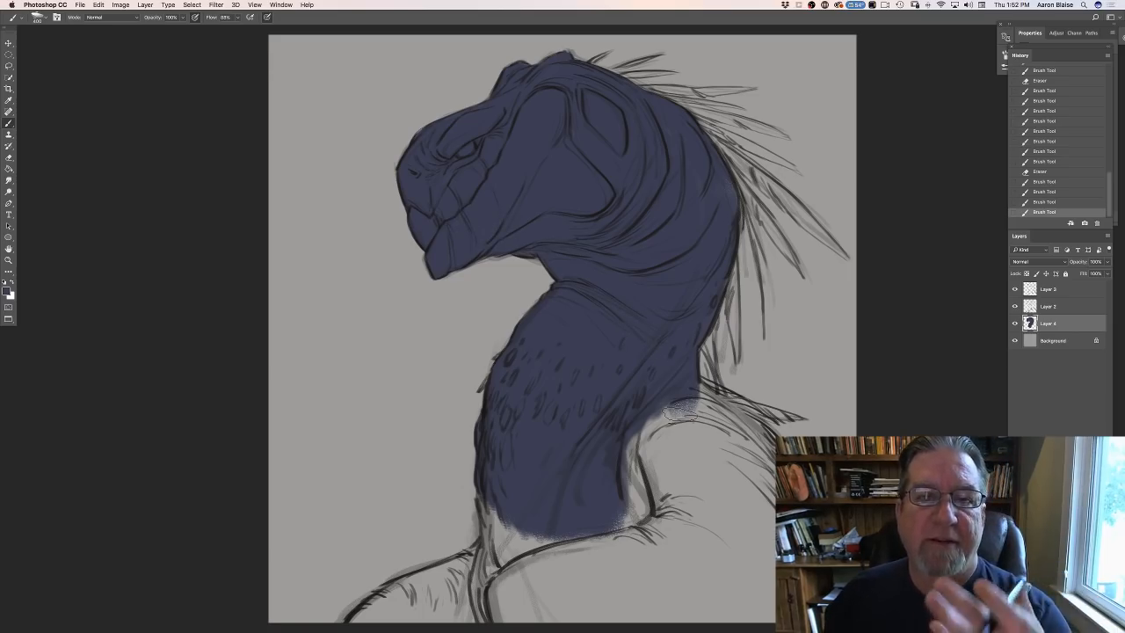
mouse_move(509, 518)
left_mouse_down()
mouse_move(512, 563)
mouse_move(507, 525)
mouse_move(498, 554)
mouse_move(513, 562)
mouse_move(581, 525)
mouse_move(626, 438)
mouse_move(671, 391)
mouse_move(757, 516)
left_mouse_up()
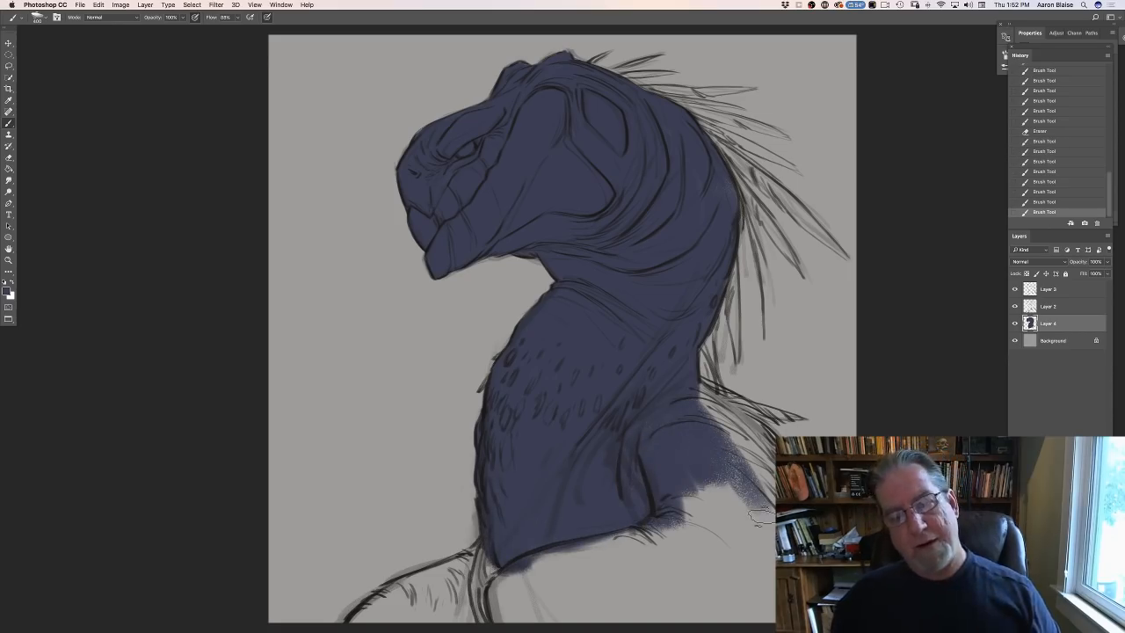
- Choose an ochre foreground colour and block in the back, near shoulder and both arms, painting over the blue on the shoulder
left_click(7, 292)
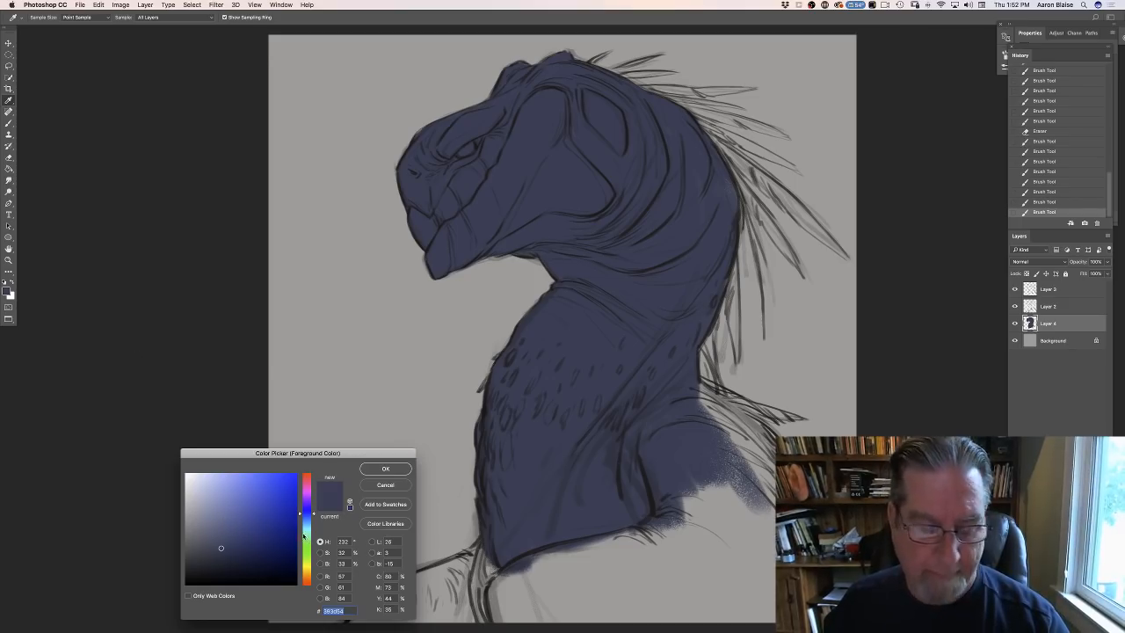
left_click(307, 576)
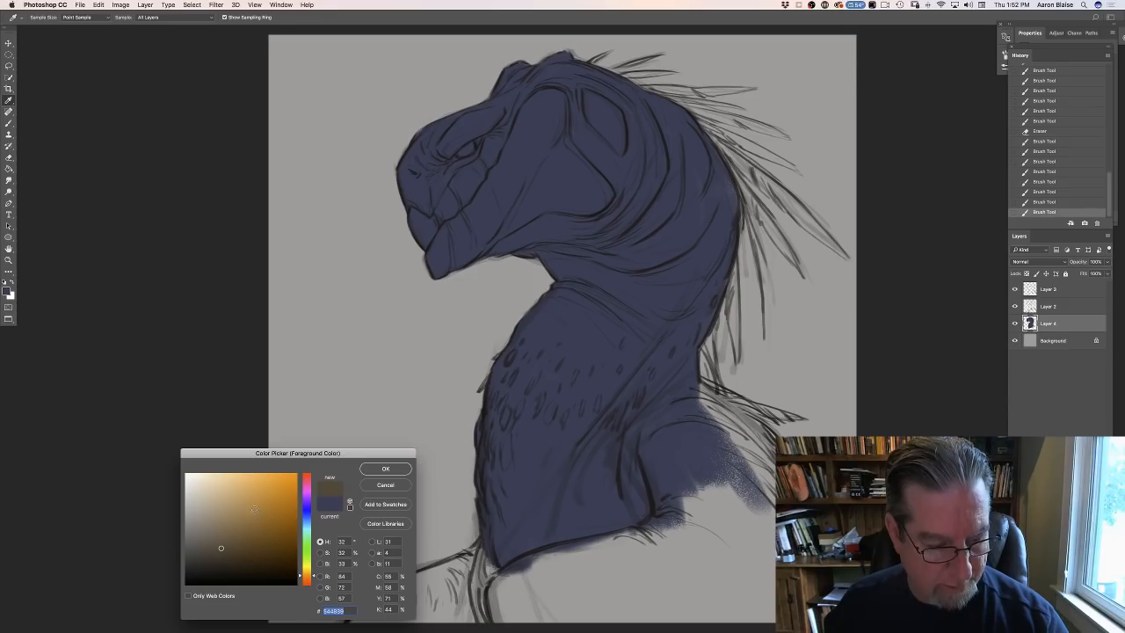
left_click(385, 468)
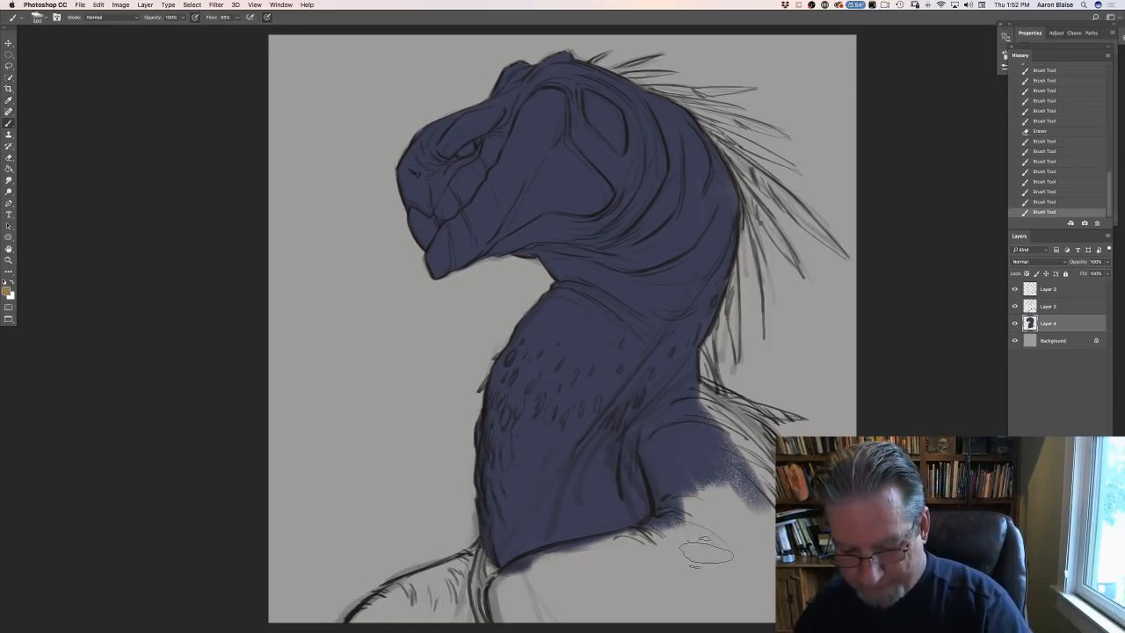
mouse_move(703, 536)
left_mouse_down()
mouse_move(756, 571)
mouse_move(725, 466)
mouse_move(757, 478)
mouse_move(761, 465)
mouse_move(719, 492)
mouse_move(698, 526)
mouse_move(654, 457)
mouse_move(690, 536)
mouse_move(544, 567)
mouse_move(509, 589)
mouse_move(517, 597)
left_mouse_up()
key("super+minus")
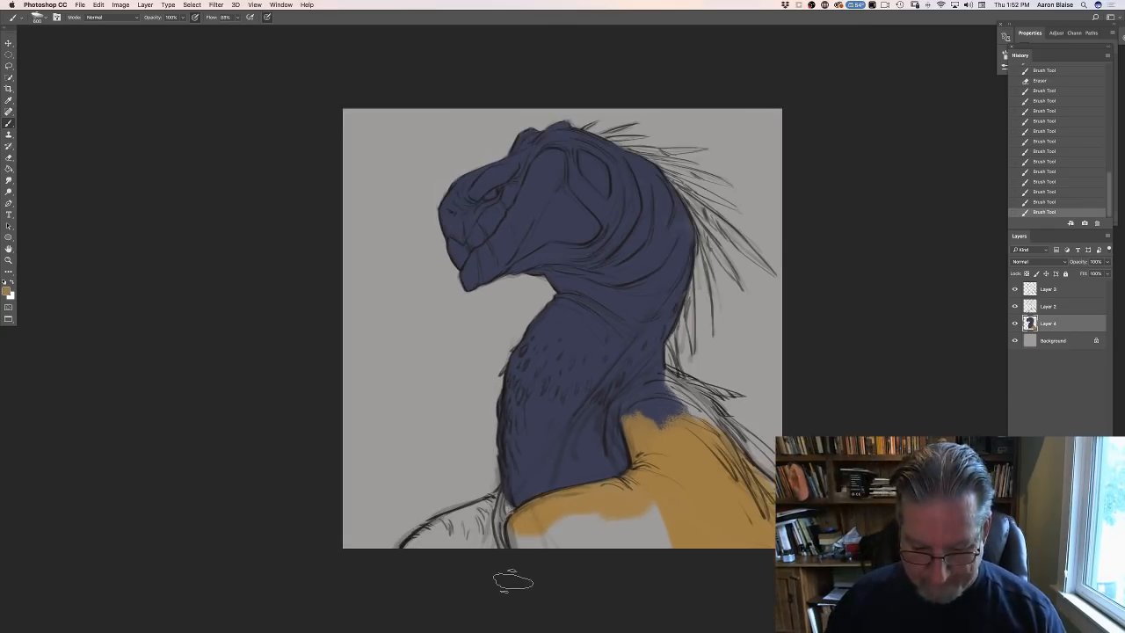
mouse_move(527, 531)
left_mouse_down()
mouse_move(587, 527)
mouse_move(618, 499)
mouse_move(677, 566)
left_mouse_up()
mouse_move(655, 444)
left_mouse_down()
mouse_move(697, 463)
mouse_move(654, 420)
mouse_move(695, 456)
mouse_move(708, 409)
mouse_move(695, 421)
mouse_move(715, 400)
mouse_move(681, 377)
mouse_move(722, 391)
left_mouse_up()
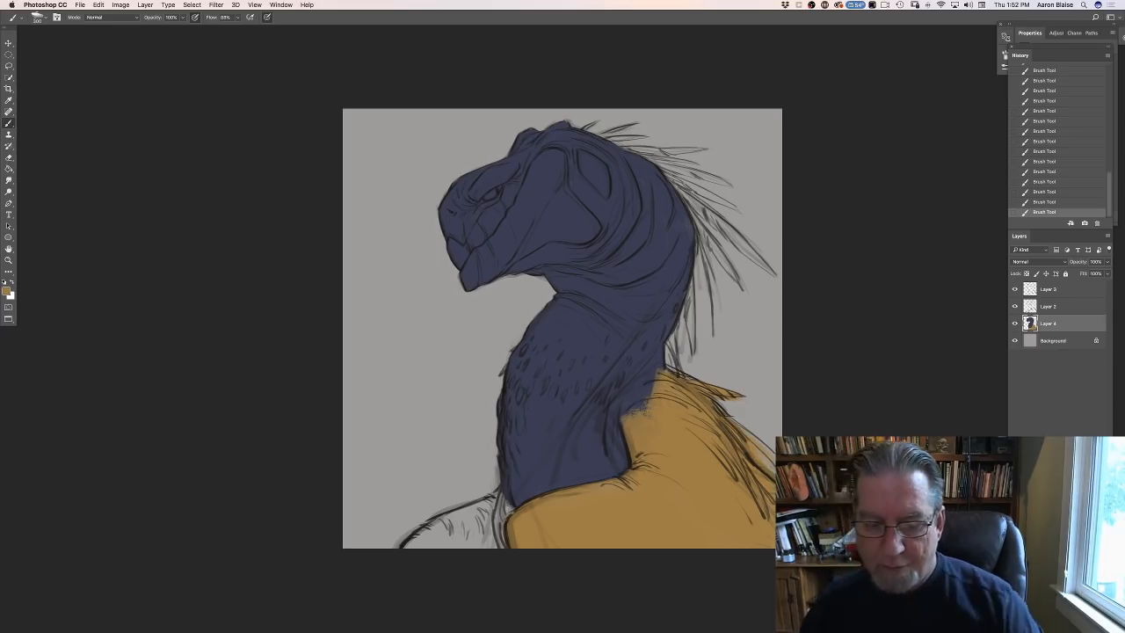
mouse_move(491, 532)
left_mouse_down()
mouse_move(502, 510)
mouse_move(470, 527)
mouse_move(496, 499)
left_mouse_up()
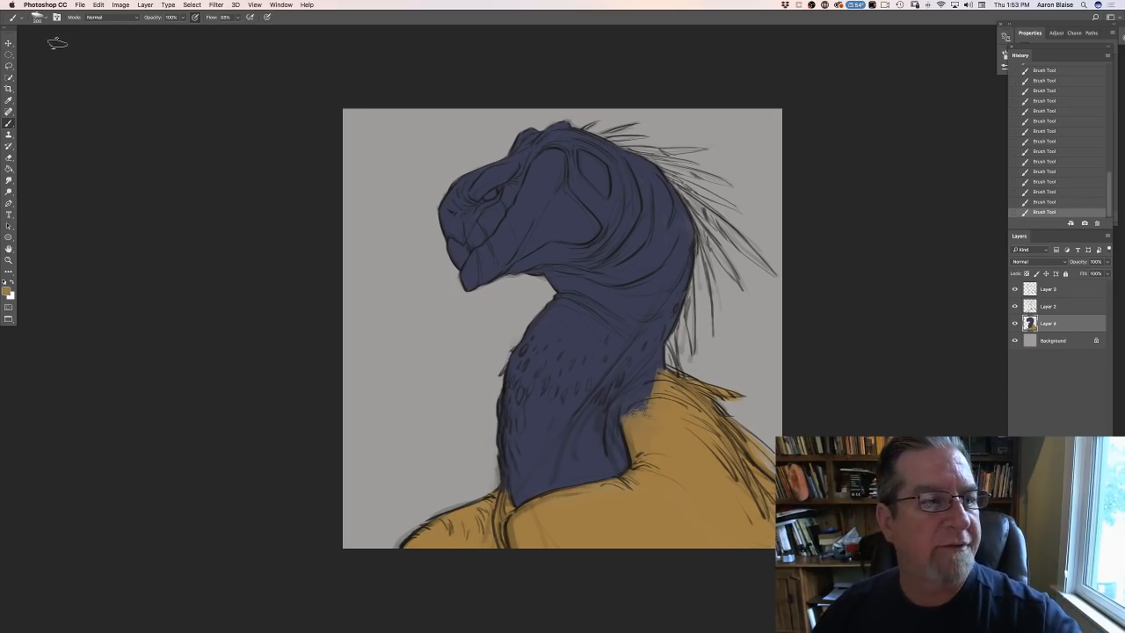
- Paint ochre over the lower neck and chest with a large soft-edged brush, fading it upward into the dark blue
left_click(42, 19)
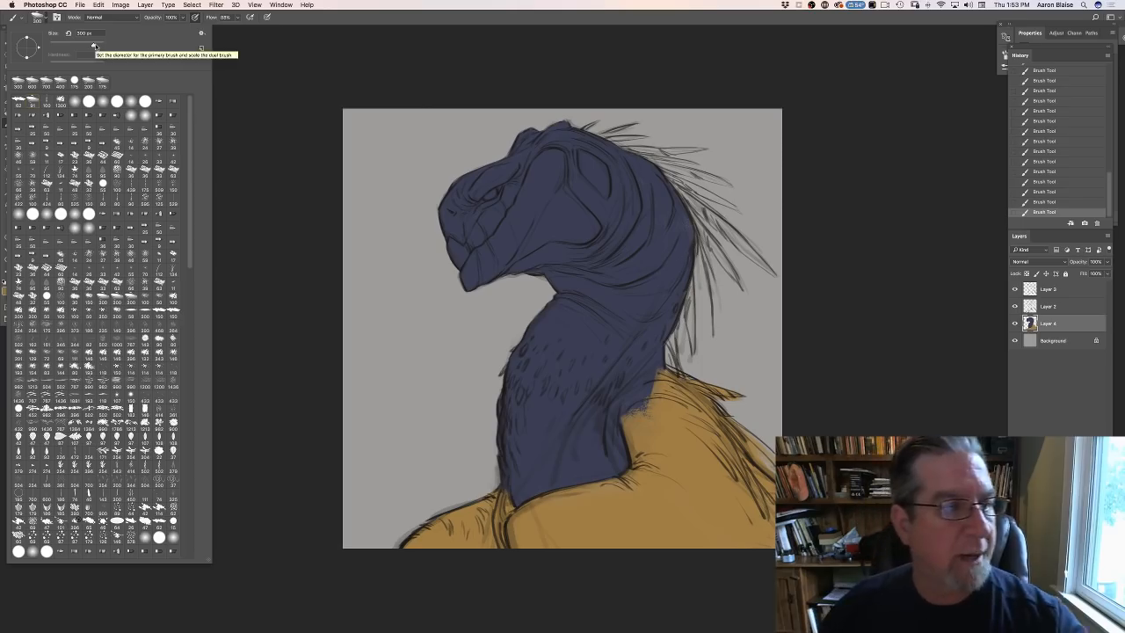
left_click(241, 276)
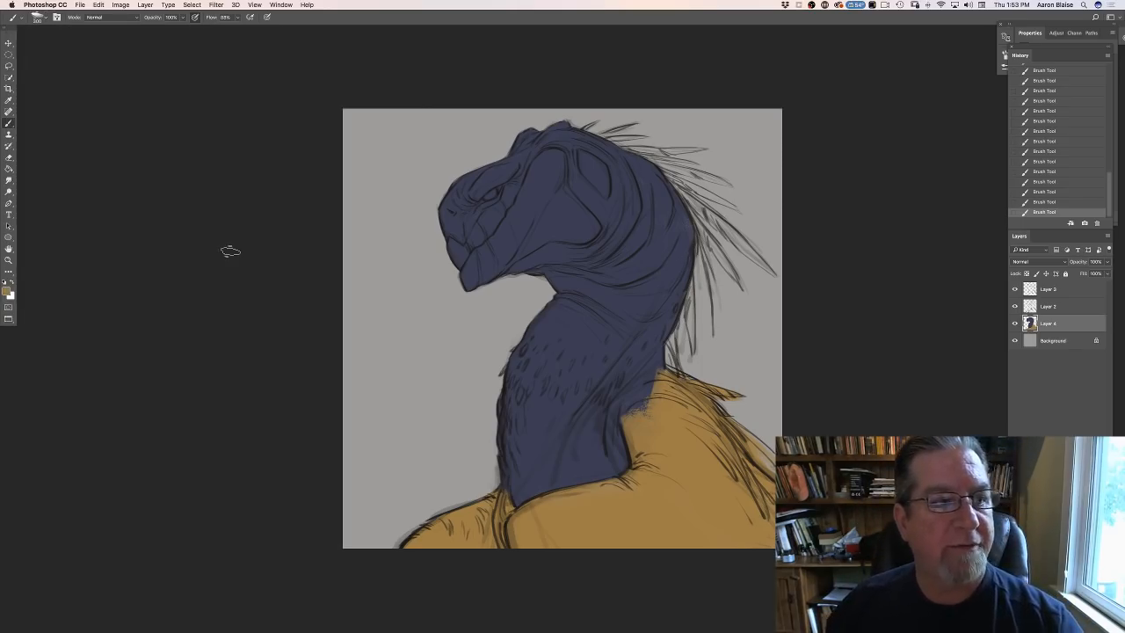
left_click(56, 16)
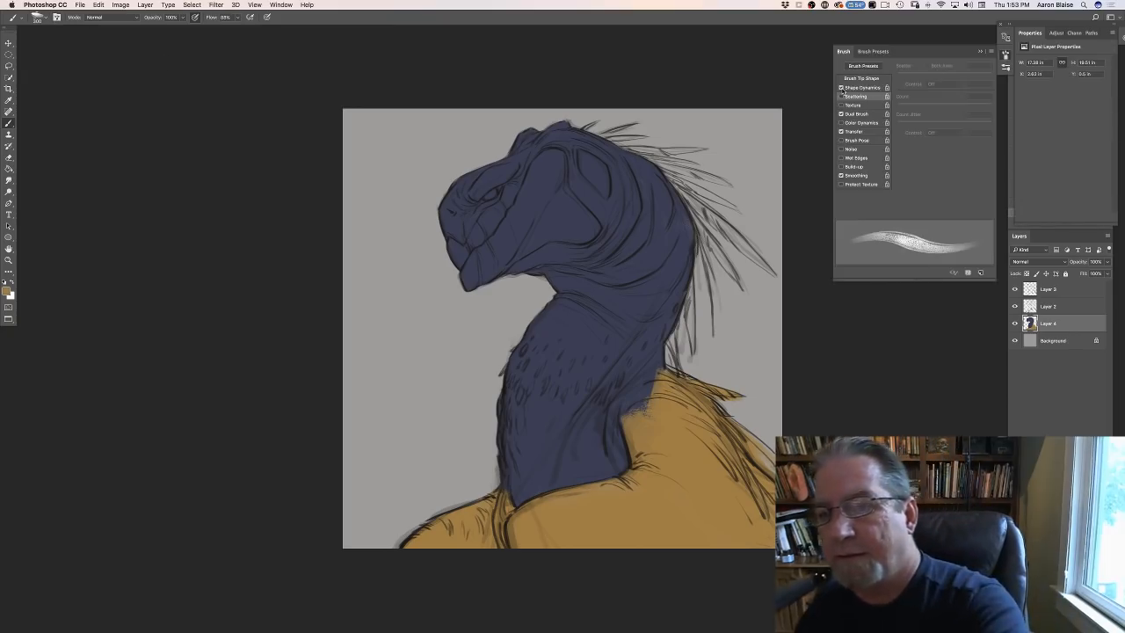
left_click(842, 55)
mouse_move(584, 481)
left_mouse_down()
mouse_move(602, 434)
mouse_move(606, 443)
mouse_move(589, 448)
mouse_move(584, 391)
mouse_move(560, 489)
mouse_move(541, 422)
mouse_move(517, 492)
mouse_move(527, 417)
mouse_move(572, 377)
mouse_move(615, 421)
mouse_move(663, 387)
mouse_move(593, 454)
left_mouse_up()
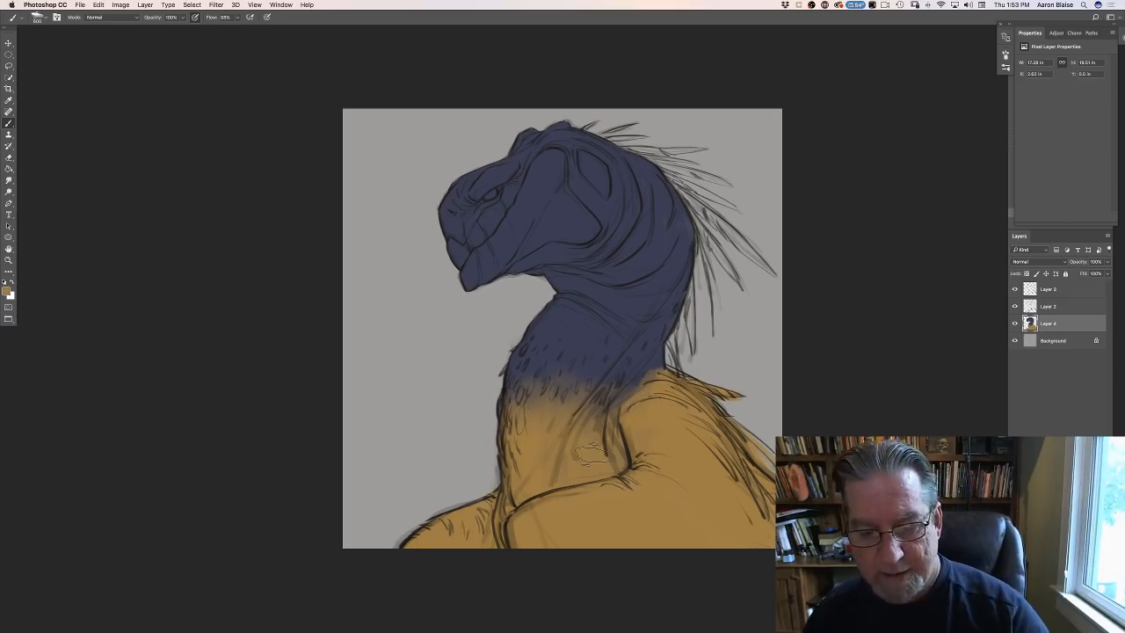
mouse_move(593, 455)
left_mouse_down()
mouse_move(639, 395)
mouse_move(617, 408)
left_mouse_up()
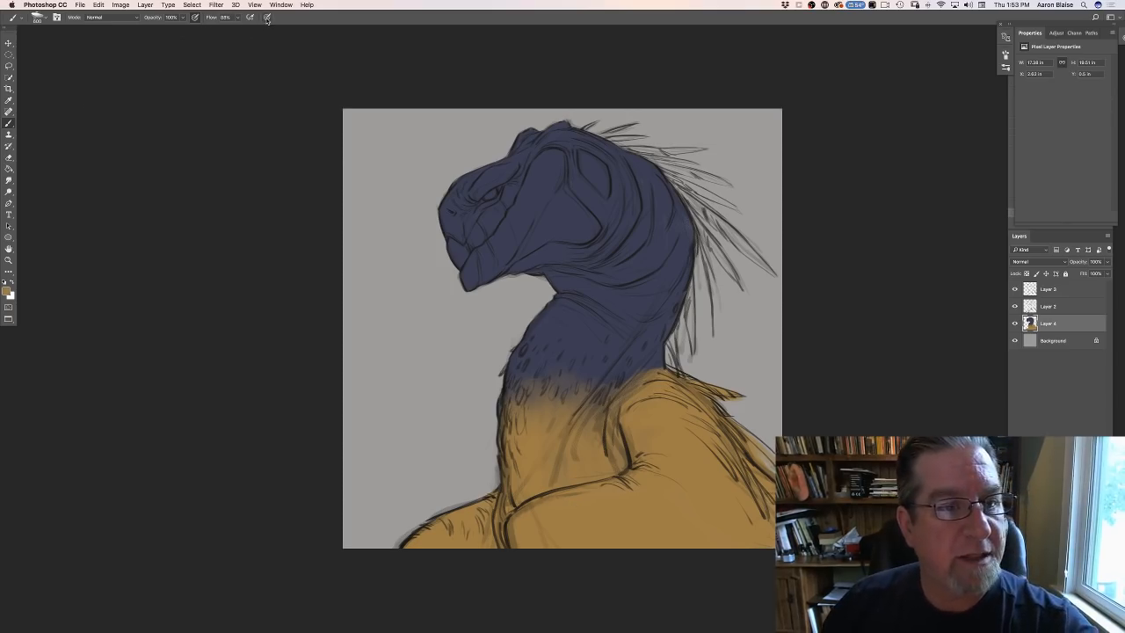
- Try dabbing small ochre spots across the neck's blue-to-ochre transition with a small flat brush
left_click(37, 17)
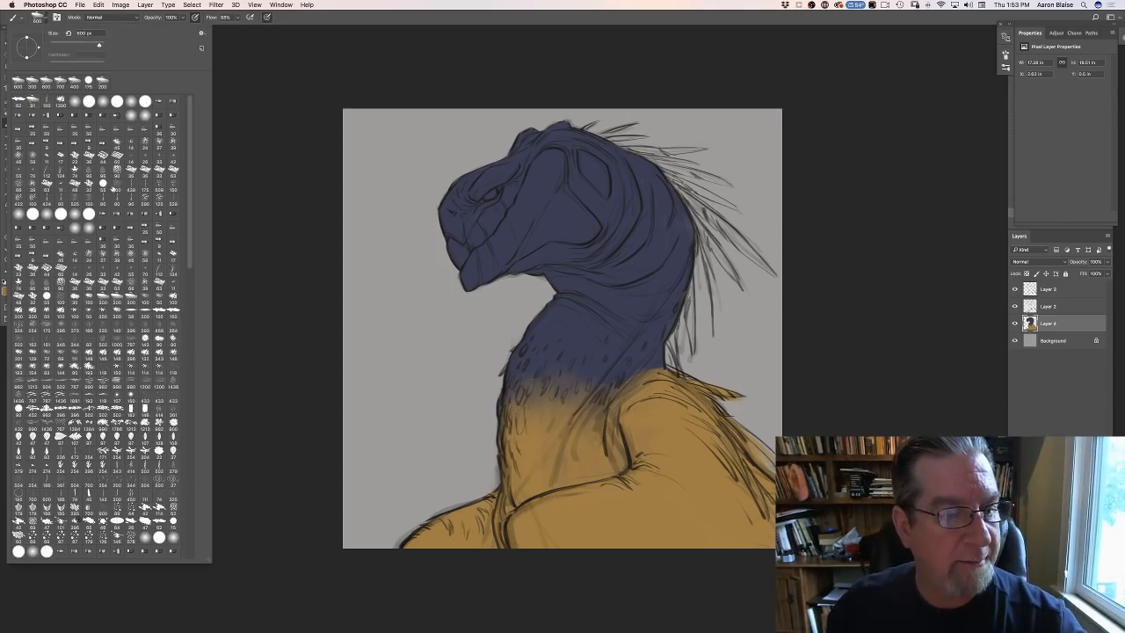
left_click(17, 103)
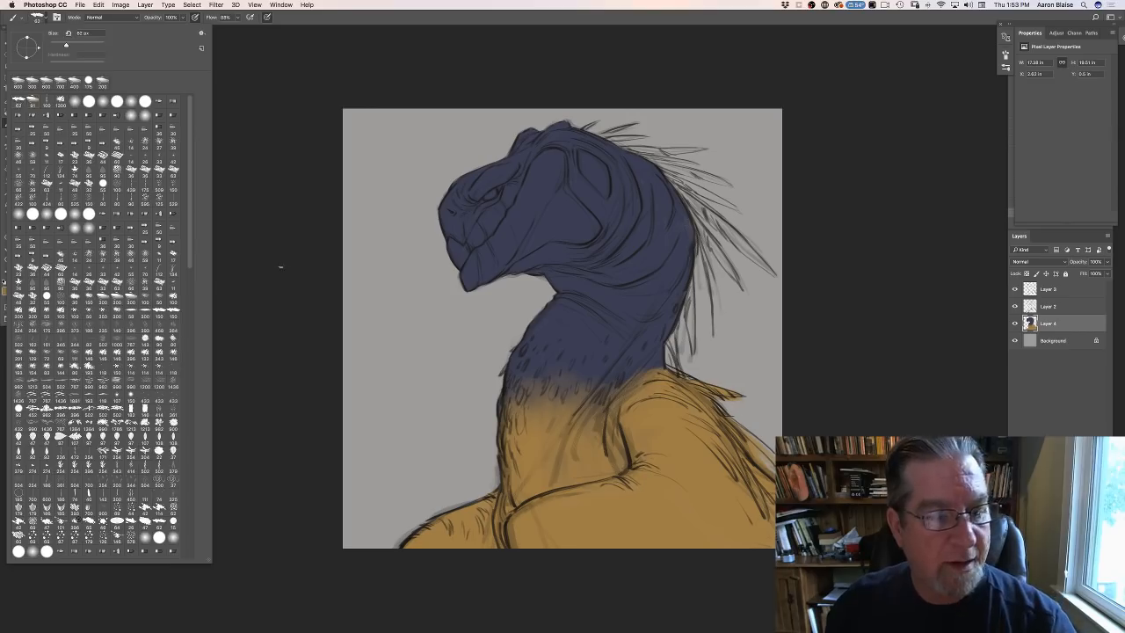
left_click(279, 266)
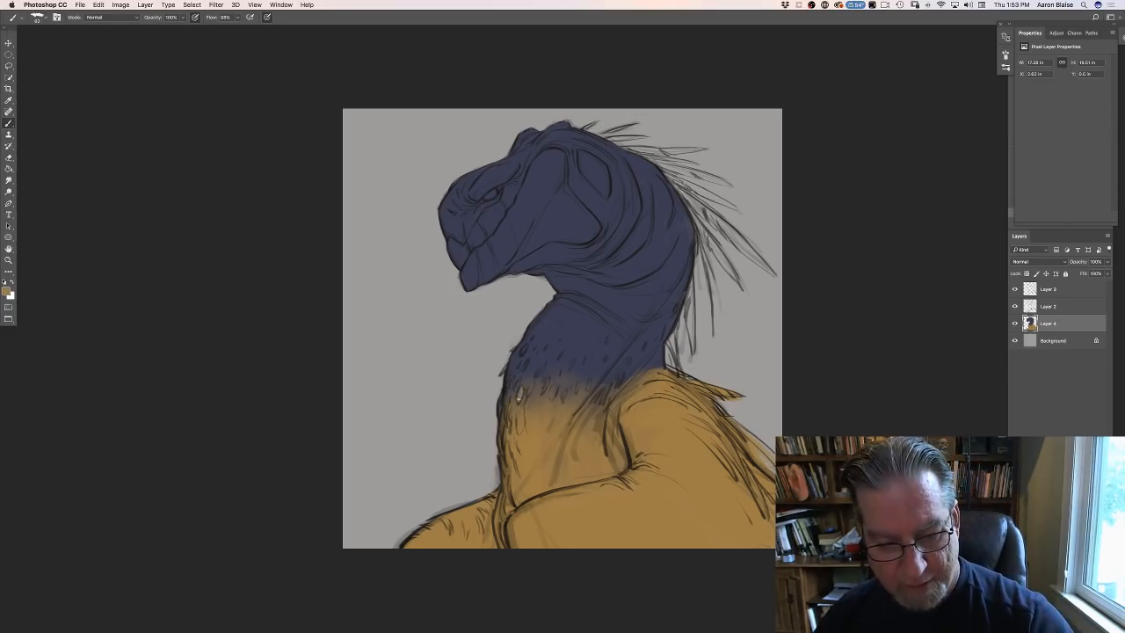
left_click(528, 391)
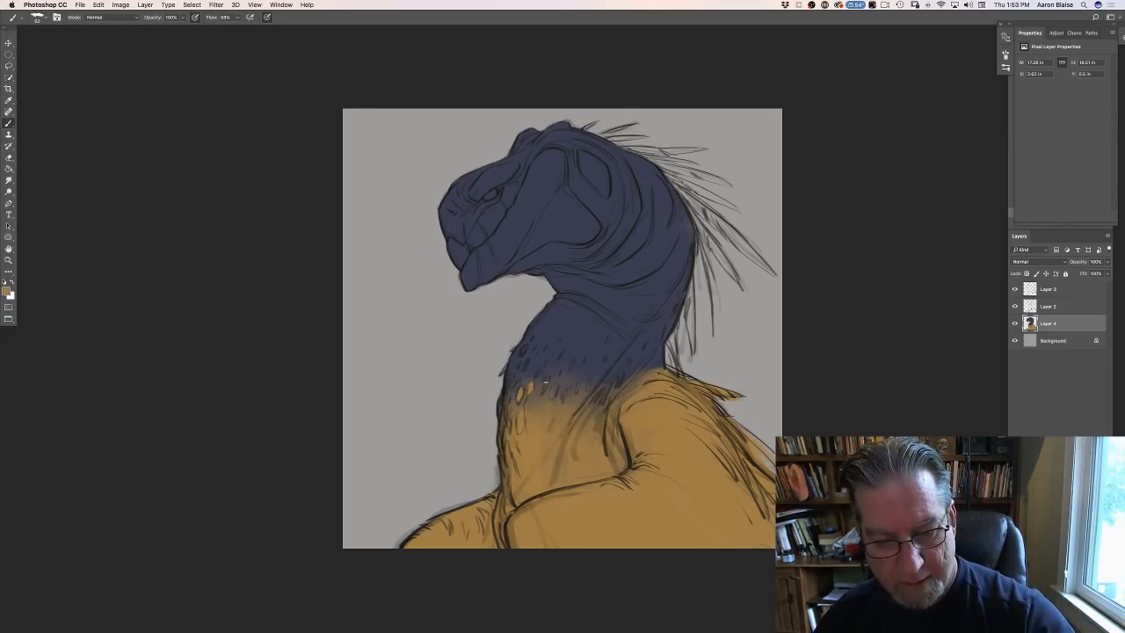
left_click(544, 384)
left_click(539, 372)
left_click(540, 368)
left_click(525, 363)
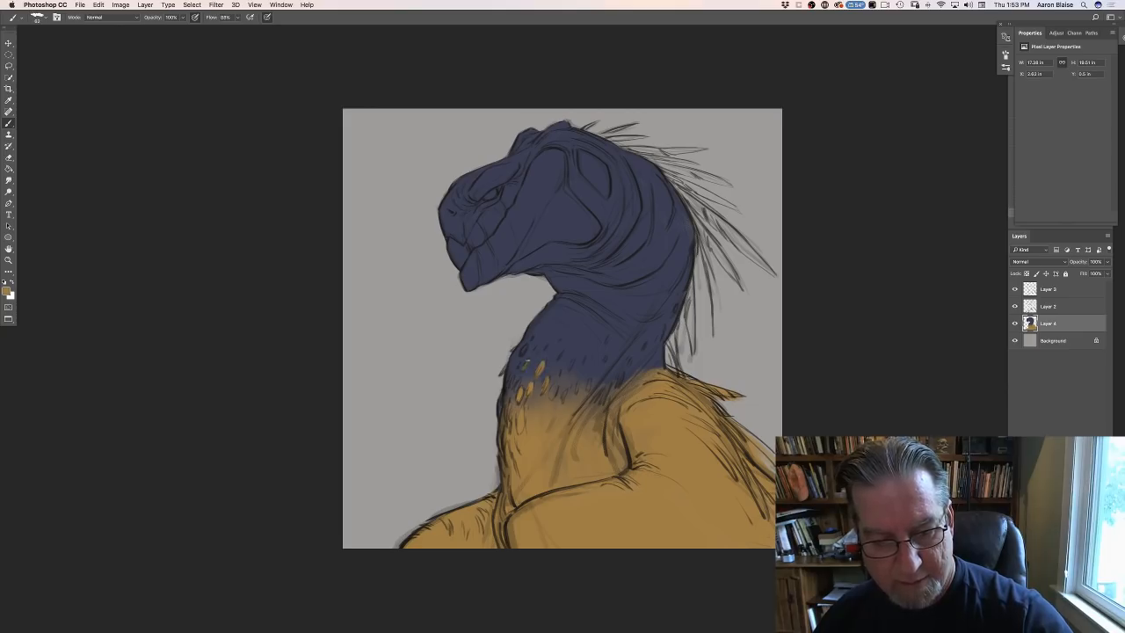
left_click(516, 384)
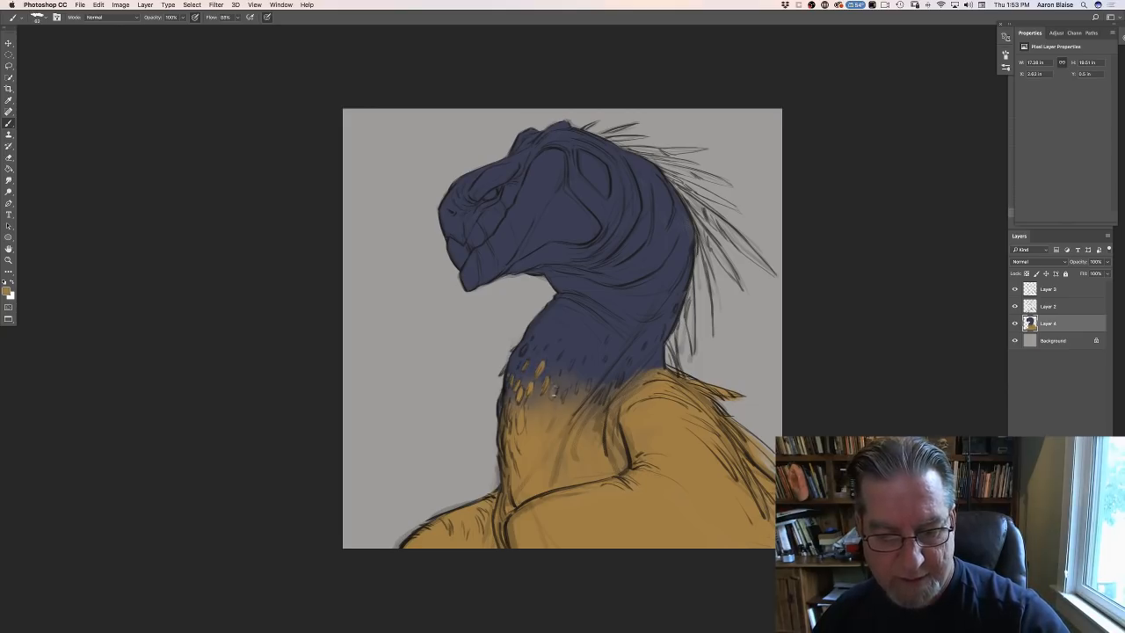
left_click_drag(554, 387, 552, 398)
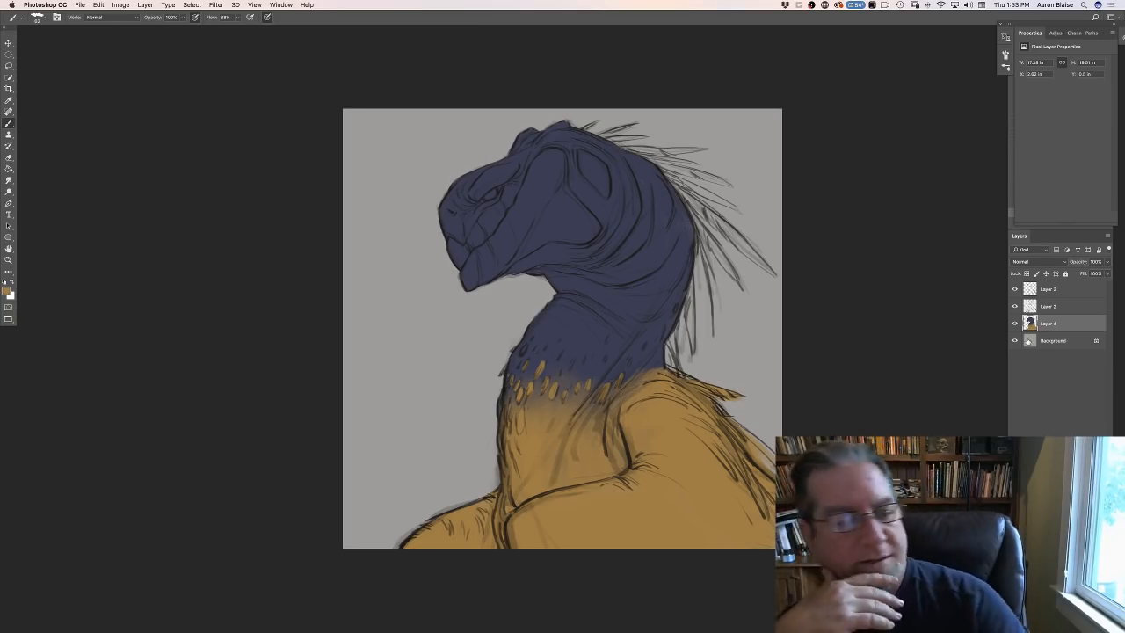
- Sample the neck's dark blue and paint it with a large brush over the lower neck and chest, down to the near arm
left_click(7, 292)
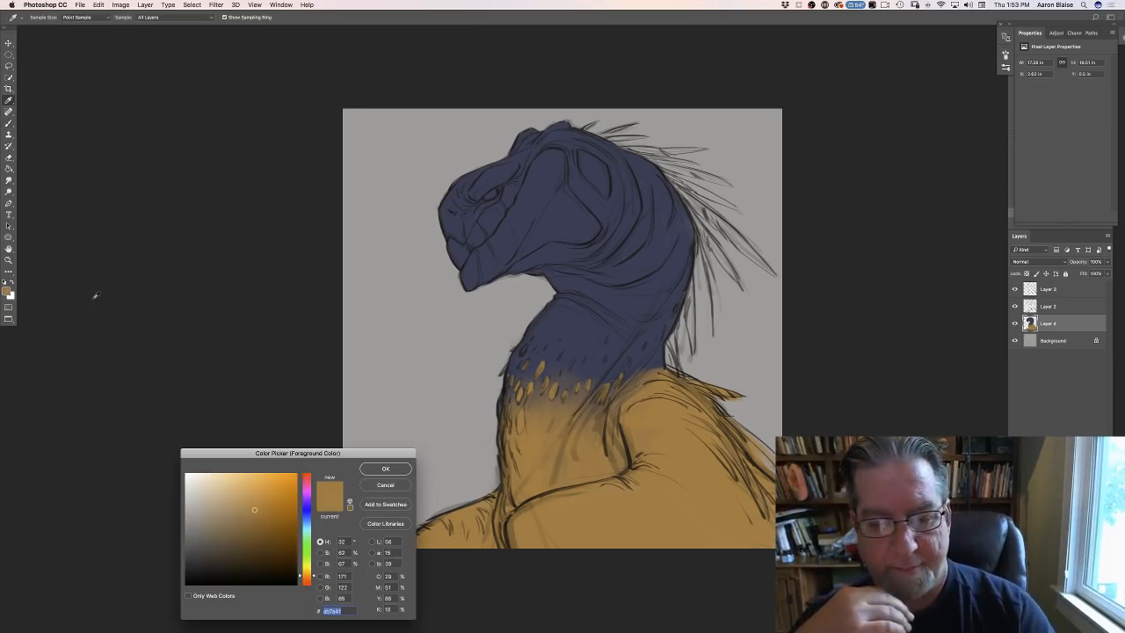
left_click(587, 337)
left_click(383, 468)
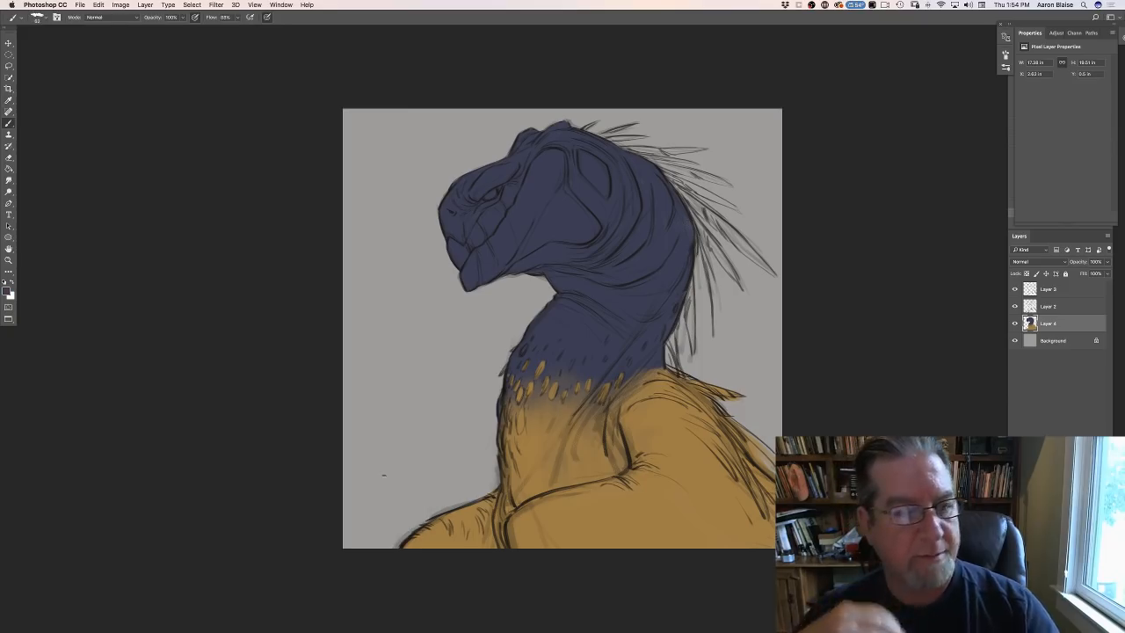
left_click(36, 18)
left_click(33, 103)
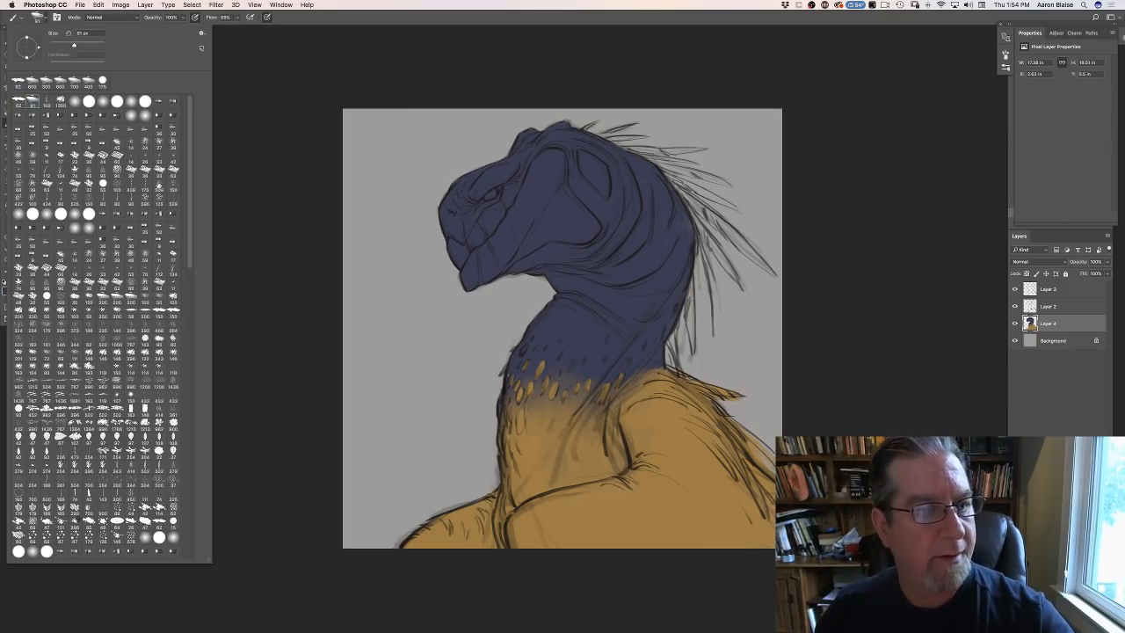
left_click(319, 277)
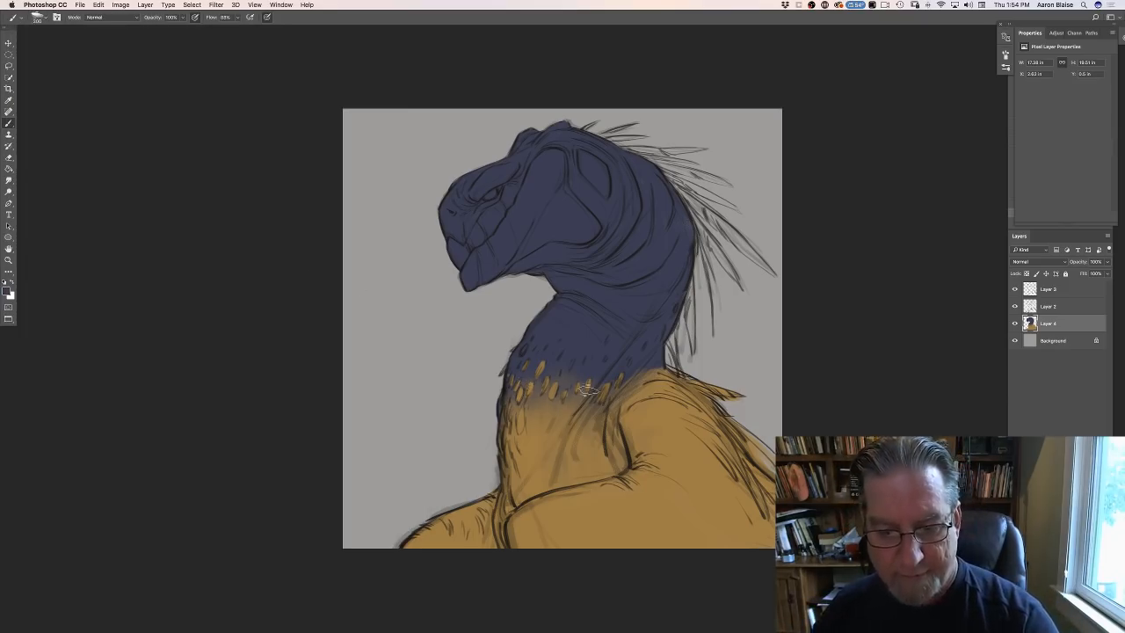
mouse_move(617, 373)
left_mouse_down()
mouse_move(583, 427)
mouse_move(605, 368)
mouse_move(588, 367)
mouse_move(554, 415)
mouse_move(541, 414)
mouse_move(544, 350)
mouse_move(520, 416)
mouse_move(528, 356)
mouse_move(518, 419)
mouse_move(518, 374)
mouse_move(545, 365)
mouse_move(570, 399)
mouse_move(563, 414)
mouse_move(586, 380)
mouse_move(585, 404)
mouse_move(560, 473)
mouse_move(558, 415)
mouse_move(536, 405)
mouse_move(520, 456)
mouse_move(519, 403)
mouse_move(516, 463)
mouse_move(515, 394)
mouse_move(514, 474)
mouse_move(537, 419)
mouse_move(551, 423)
mouse_move(547, 460)
mouse_move(561, 451)
mouse_move(553, 469)
mouse_move(578, 454)
mouse_move(575, 430)
mouse_move(542, 448)
mouse_move(533, 402)
mouse_move(558, 399)
mouse_move(571, 430)
mouse_move(568, 448)
mouse_move(531, 396)
mouse_move(516, 478)
mouse_move(521, 383)
mouse_move(514, 482)
left_mouse_up()
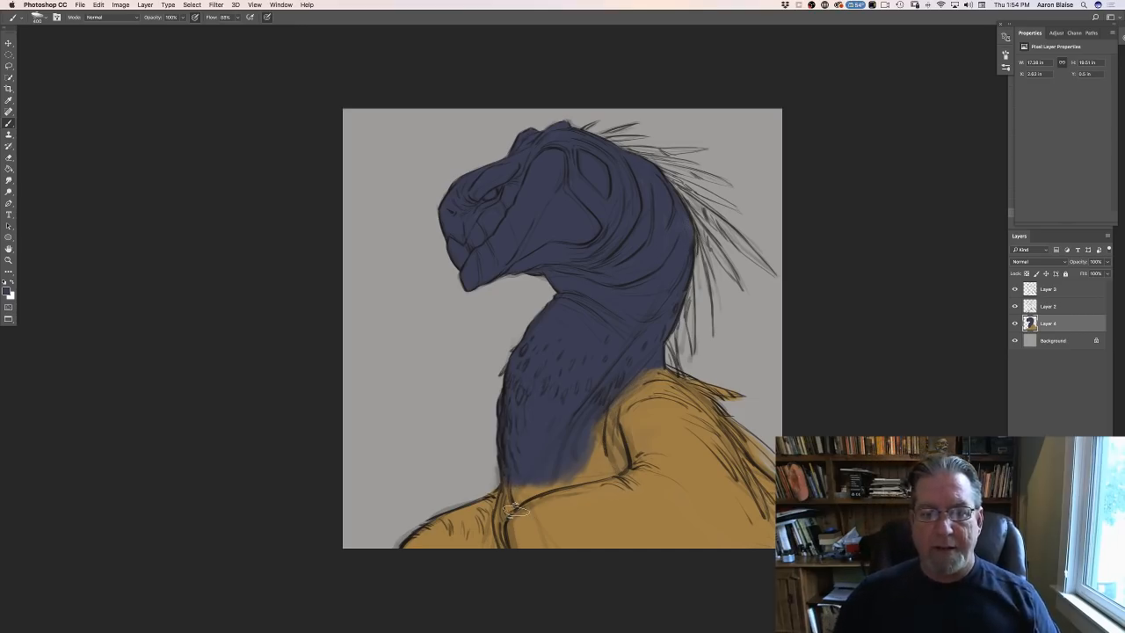
- Add a new layer above the base colours, sample the body's ochre and paint it along the chest edge beside the near shoulder
left_click(1084, 625)
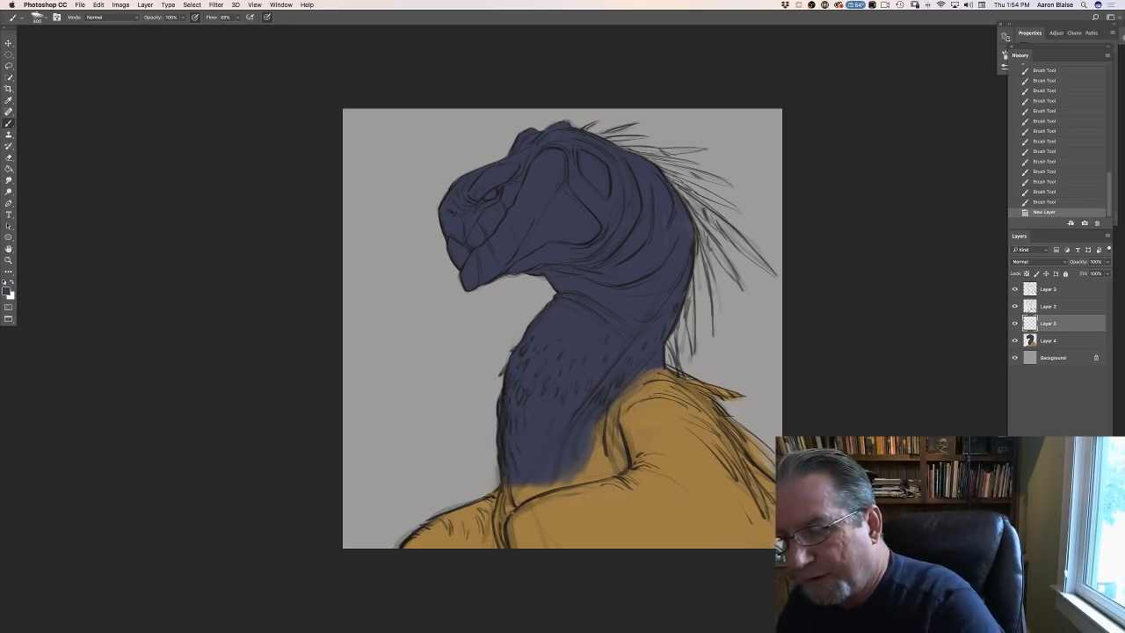
left_click(9, 292)
left_click(635, 508)
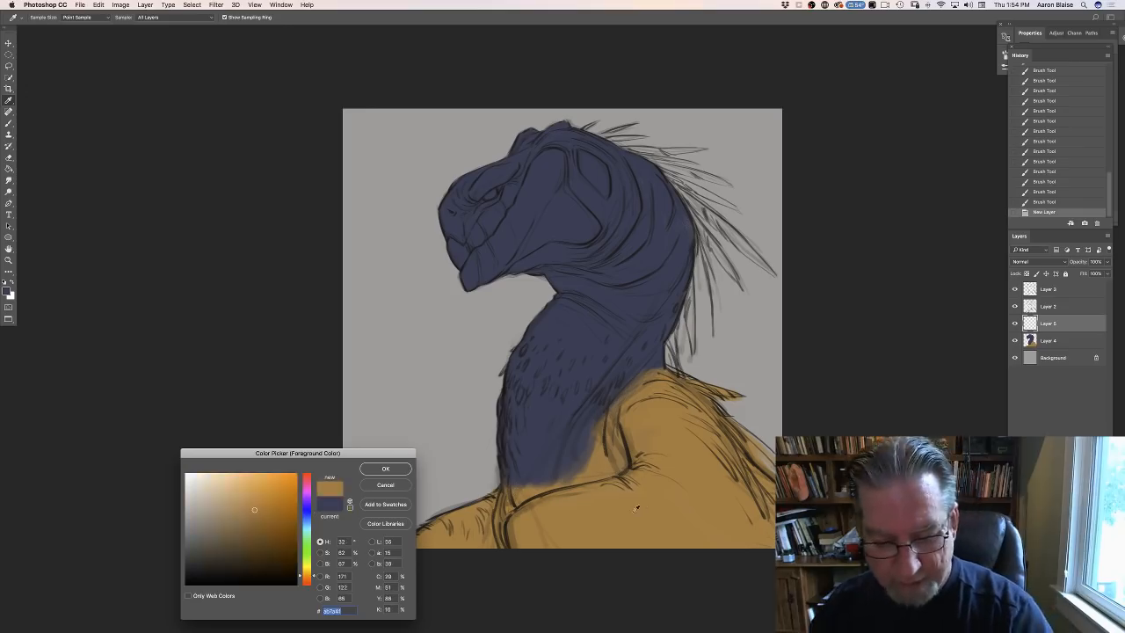
left_click(386, 469)
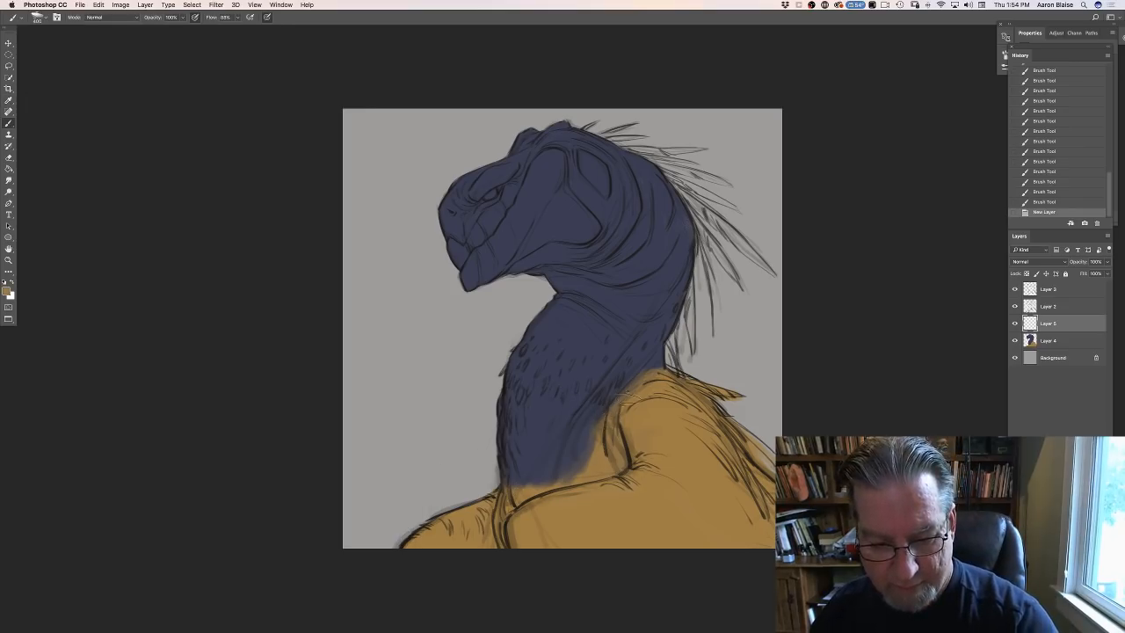
left_click_drag(606, 431, 581, 476)
left_click_drag(597, 423, 583, 411)
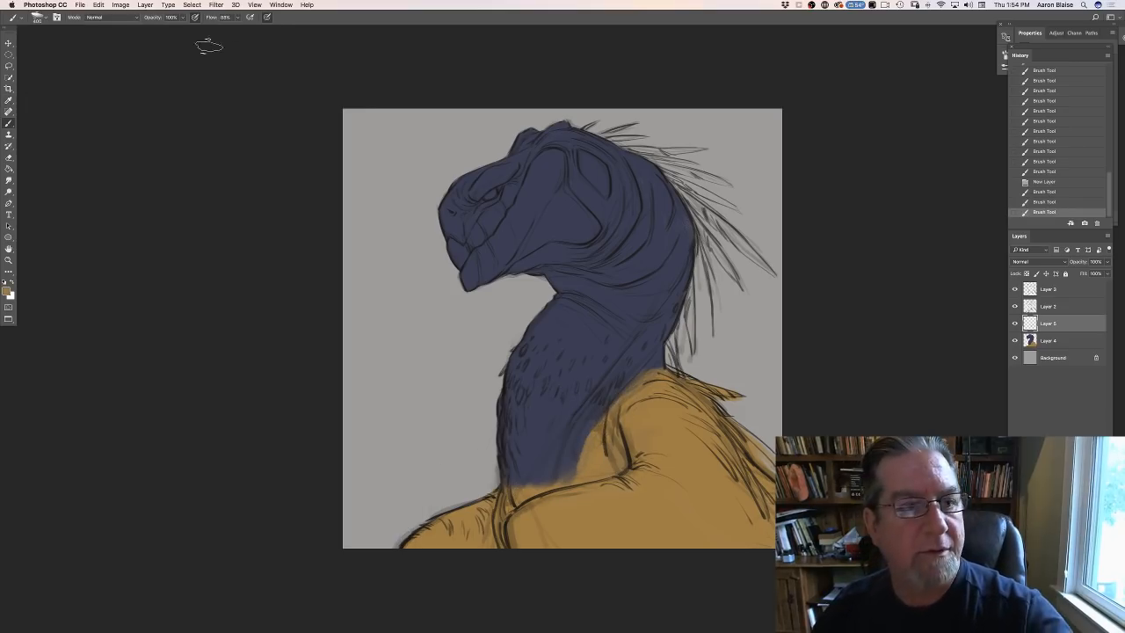
- Block in the lower chest with ochre using a small flat brush, leaving a ragged upper edge against the blue
left_click(37, 17)
left_click(21, 100)
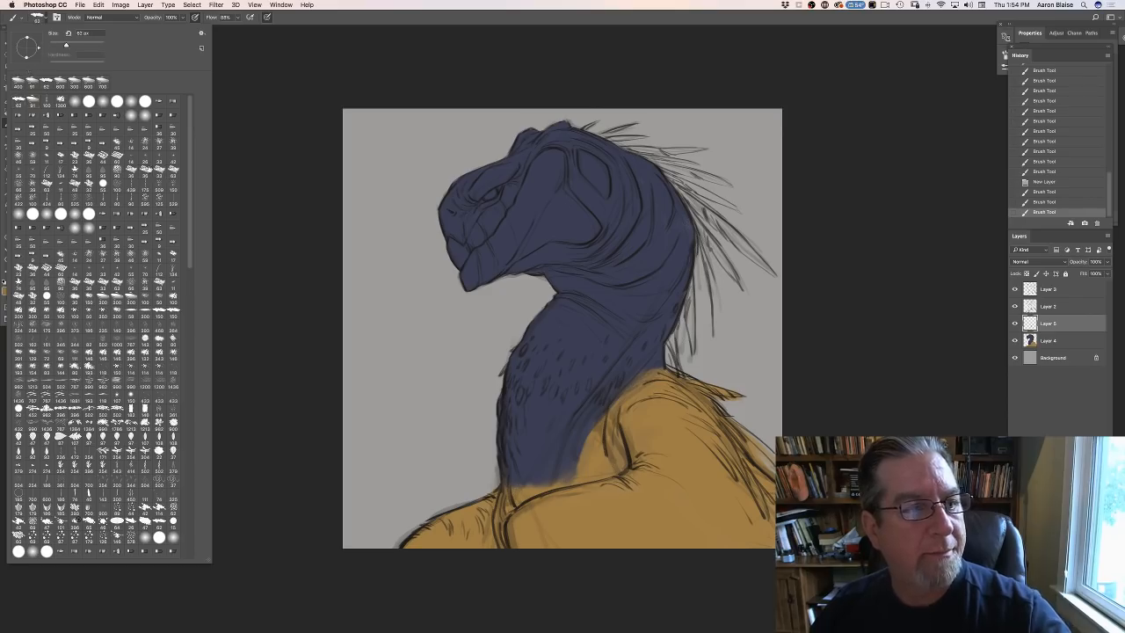
left_click(264, 229)
left_click_drag(592, 421, 577, 482)
mouse_move(584, 429)
left_mouse_down()
mouse_move(556, 483)
mouse_move(543, 442)
mouse_move(527, 485)
mouse_move(522, 437)
mouse_move(513, 485)
mouse_move(508, 439)
mouse_move(507, 481)
mouse_move(507, 467)
left_mouse_up()
mouse_move(510, 424)
left_mouse_down()
mouse_move(503, 463)
mouse_move(520, 418)
mouse_move(514, 425)
mouse_move(513, 406)
left_mouse_up()
mouse_move(509, 405)
left_mouse_down()
mouse_move(507, 429)
mouse_move(502, 401)
mouse_move(501, 416)
left_mouse_up()
mouse_move(503, 400)
left_mouse_down()
mouse_move(504, 420)
mouse_move(520, 401)
mouse_move(514, 390)
mouse_move(509, 404)
mouse_move(552, 397)
mouse_move(529, 437)
mouse_move(541, 438)
left_mouse_up()
- Reduce the brush size and dab small ochre feather marks upward from the chest into the blue front of the neck
key("bracketleft")
key("bracketleft")
key("bracketleft")
left_click_drag(551, 415, 555, 439)
left_click_drag(562, 421, 562, 441)
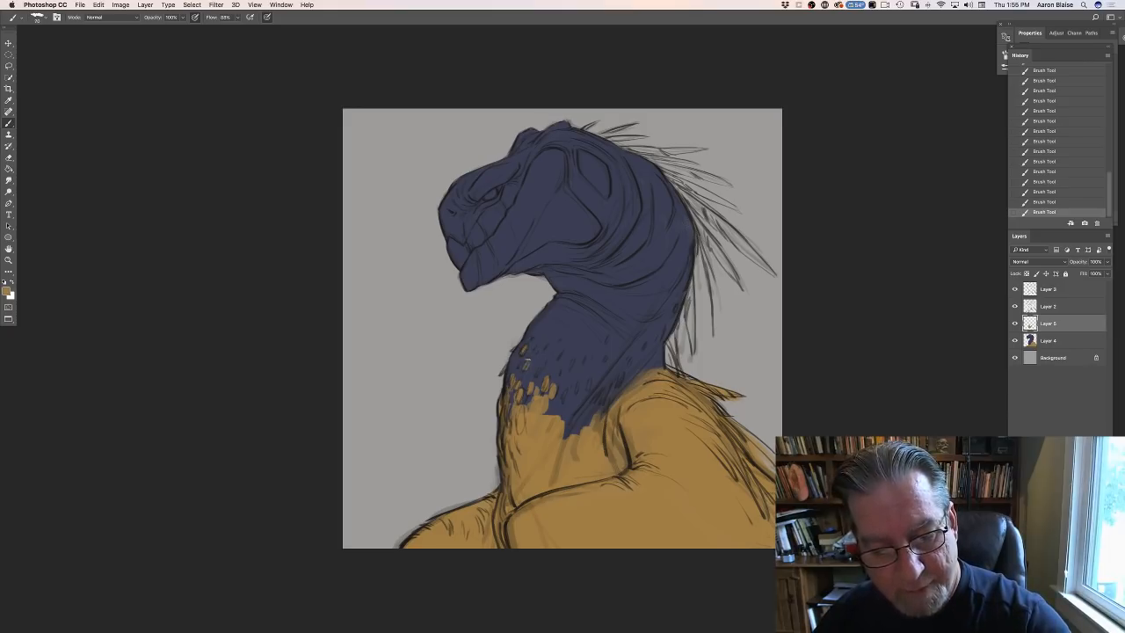
left_click_drag(541, 361, 540, 376)
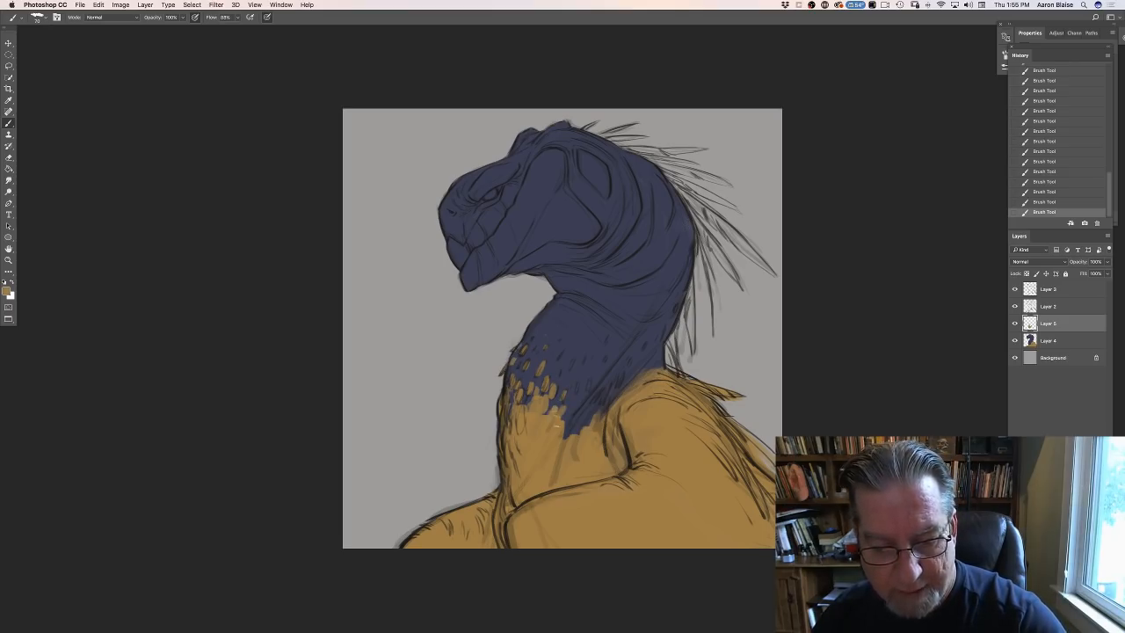
- Extend the ragged ochre edge across the neck base to the shoulder and scatter ochre spots over the neck and up the nape
mouse_move(559, 425)
left_mouse_down()
mouse_move(589, 429)
mouse_move(623, 374)
mouse_move(622, 395)
mouse_move(627, 363)
mouse_move(639, 365)
mouse_move(631, 383)
mouse_move(653, 362)
mouse_move(660, 371)
mouse_move(661, 346)
mouse_move(641, 381)
left_mouse_up()
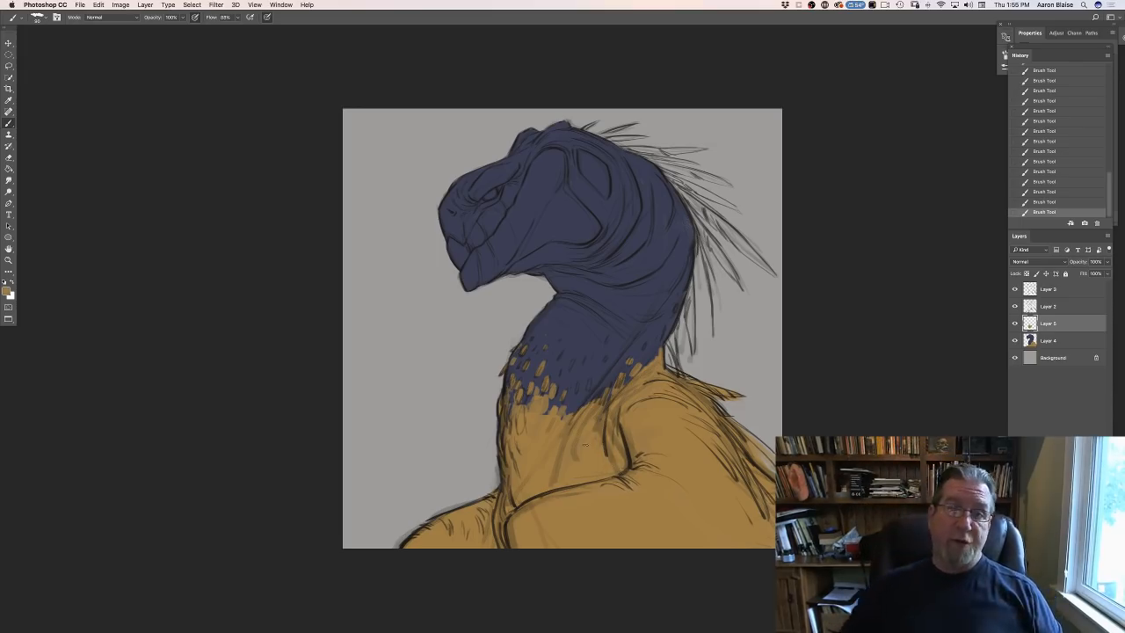
left_click_drag(664, 337, 674, 307)
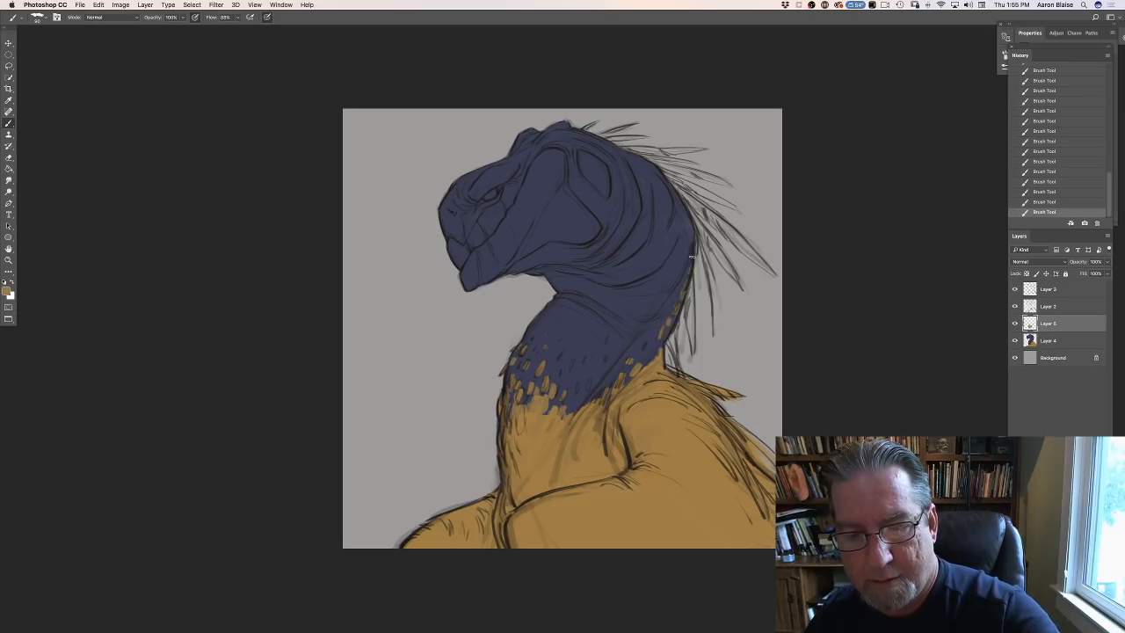
left_click_drag(684, 259, 684, 267)
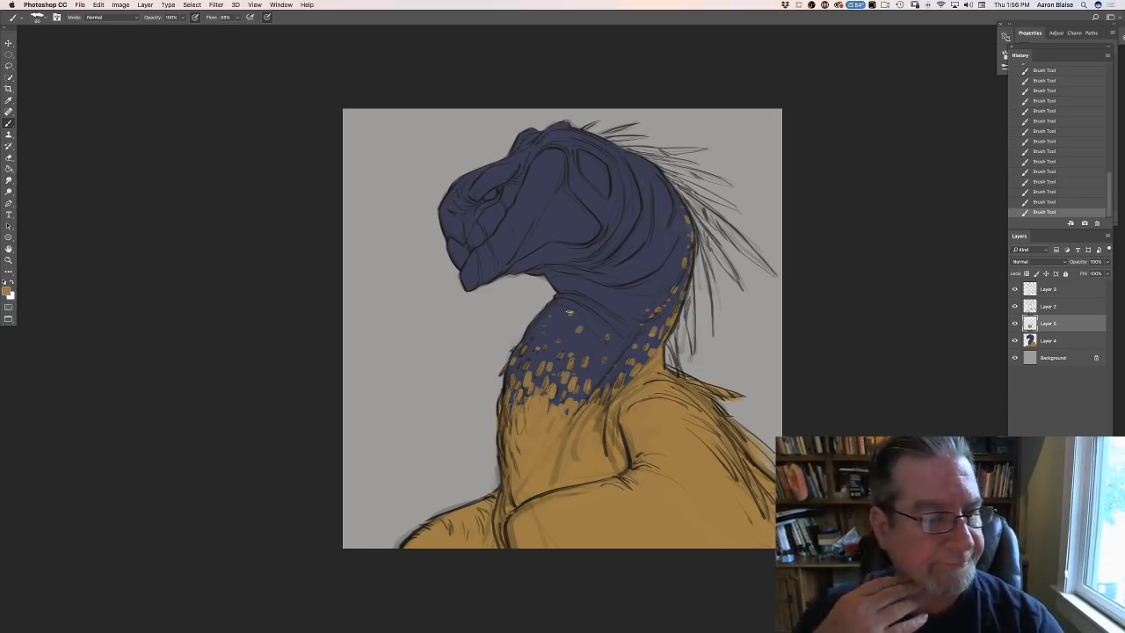
- Set the foreground colour to a warm mid-grey with a hue of 25°
left_click(8, 291)
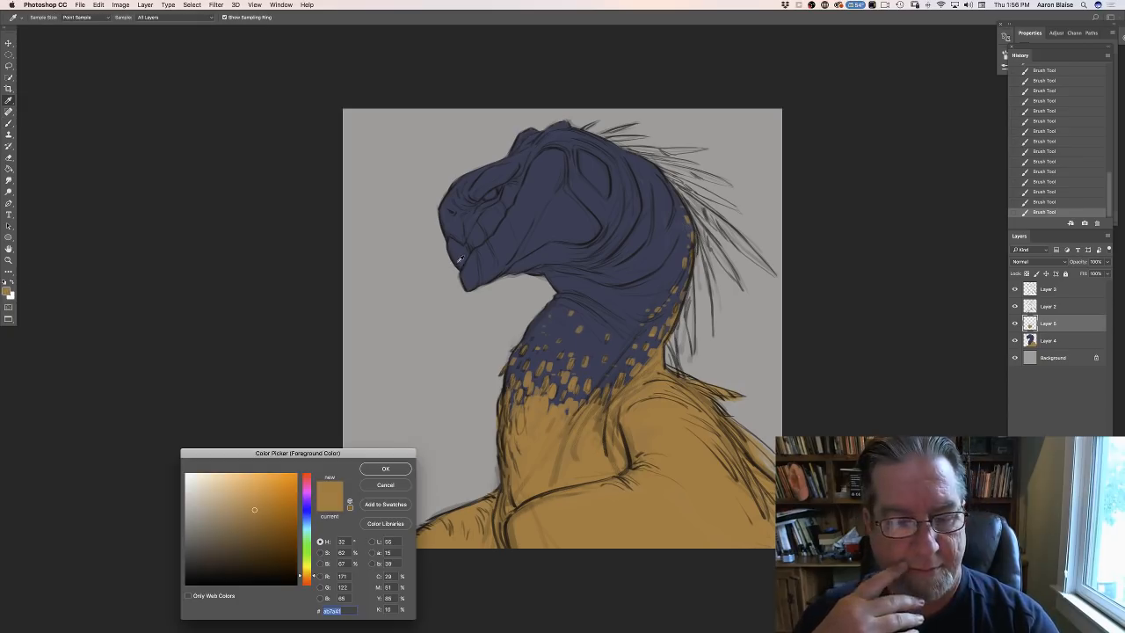
left_click(462, 256)
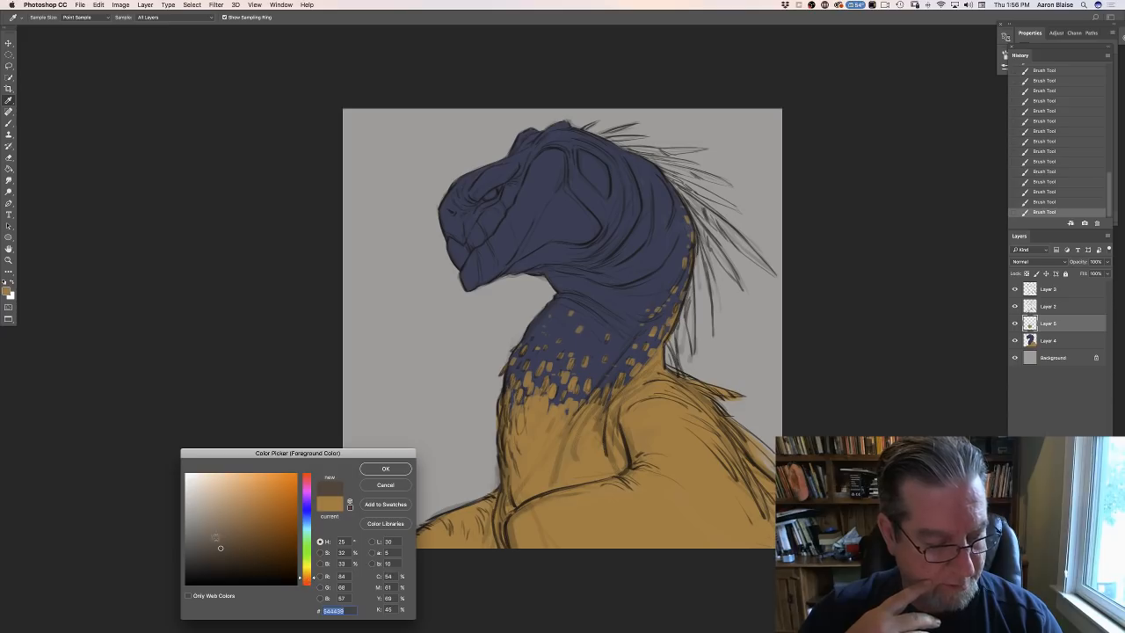
left_click(208, 536)
left_click_drag(246, 520, 296, 474)
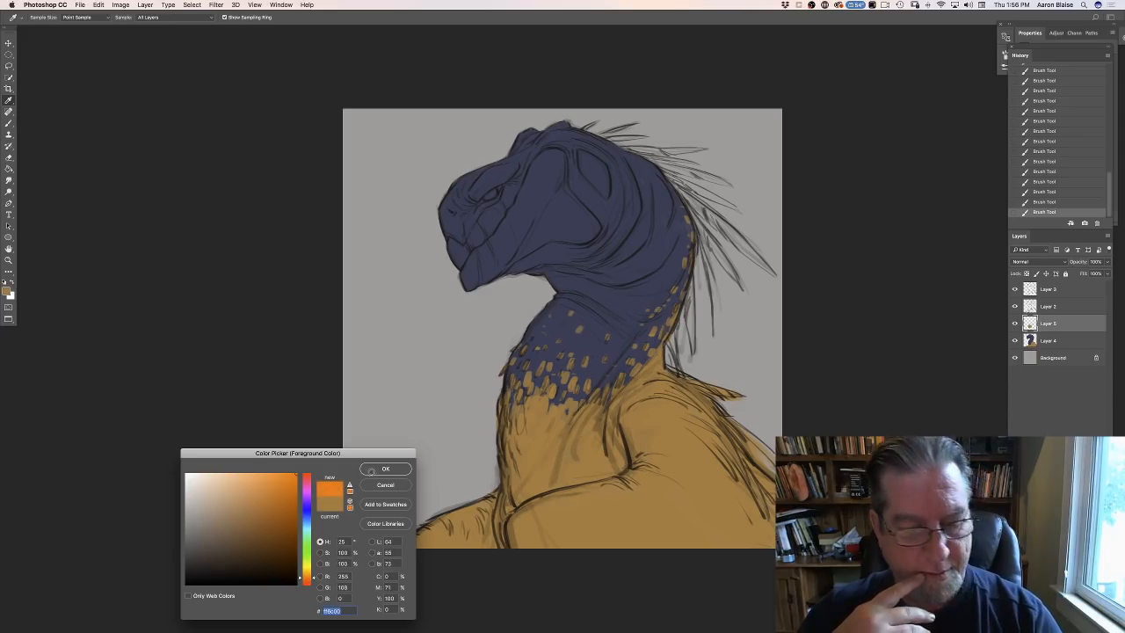
left_click_drag(211, 532, 204, 534)
left_click(202, 533)
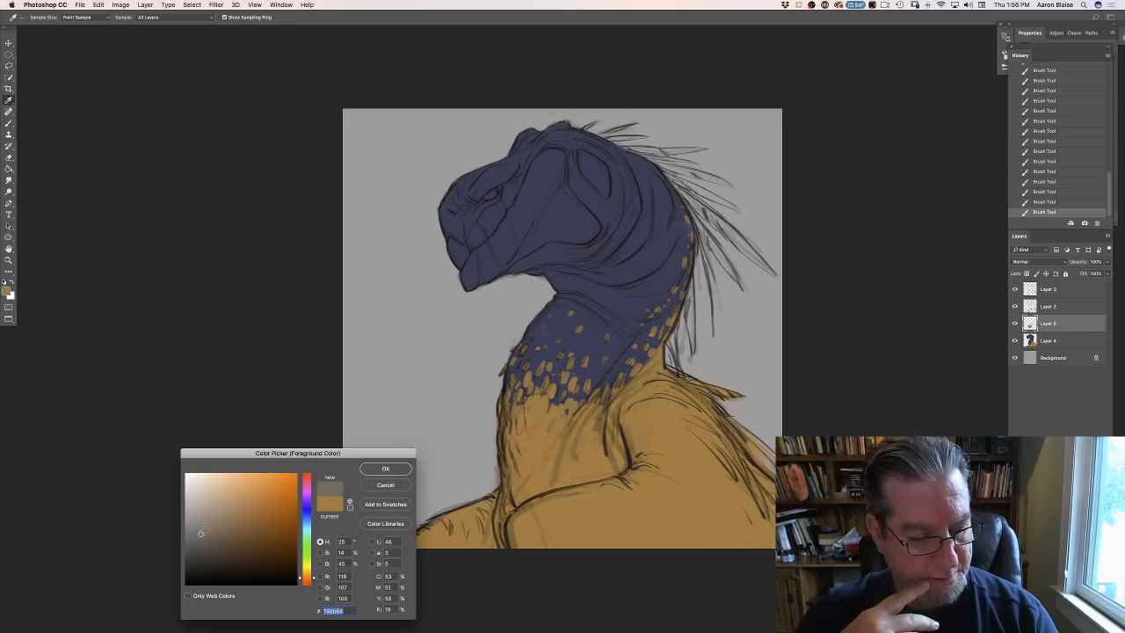
left_click(384, 469)
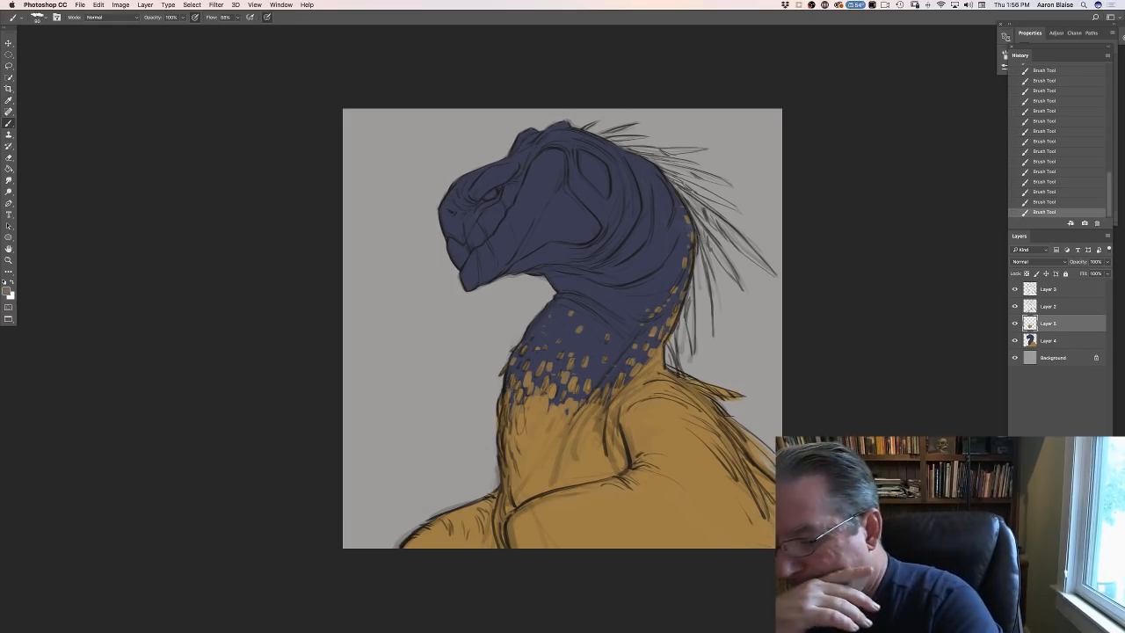
- Add a new layer above the ochre spots and paint grey on the beak and the side of the mouth below the eye
key("super+shift+alt+n")
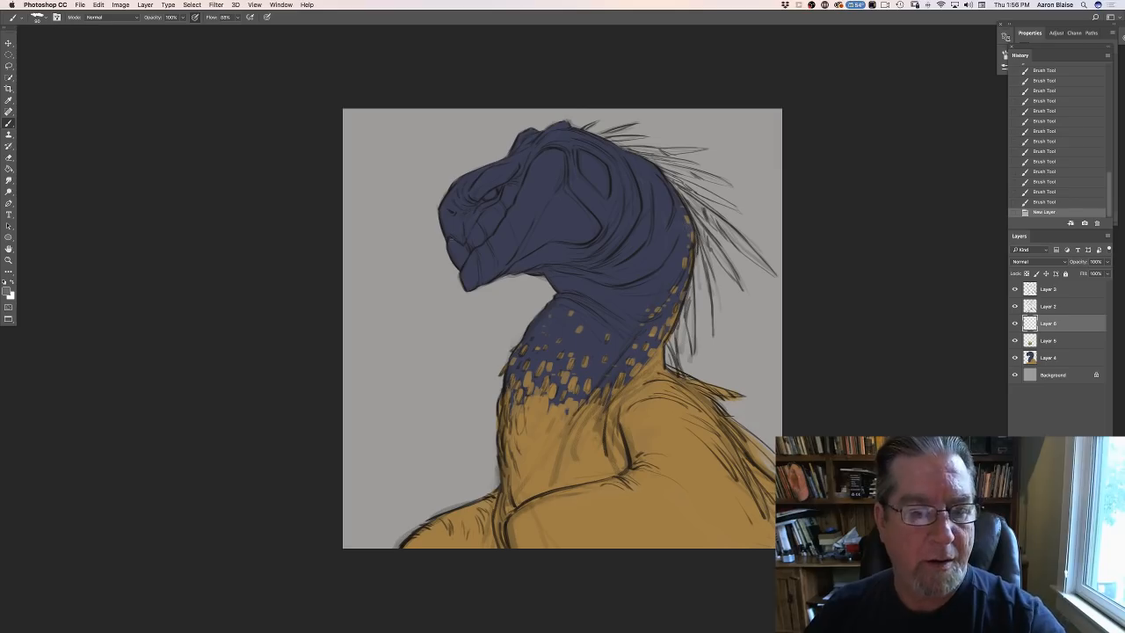
left_click_drag(460, 261, 457, 254)
left_click_drag(456, 253, 510, 200)
mouse_move(505, 205)
left_mouse_down()
mouse_move(499, 172)
mouse_move(453, 176)
mouse_move(502, 208)
left_mouse_up()
left_click_drag(492, 230, 494, 226)
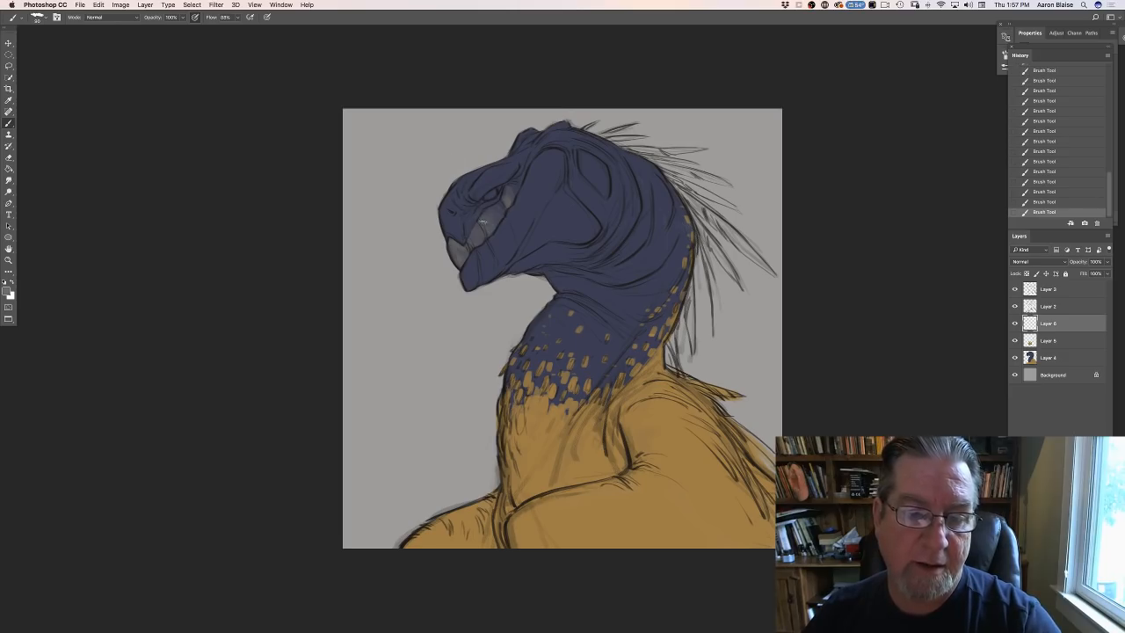
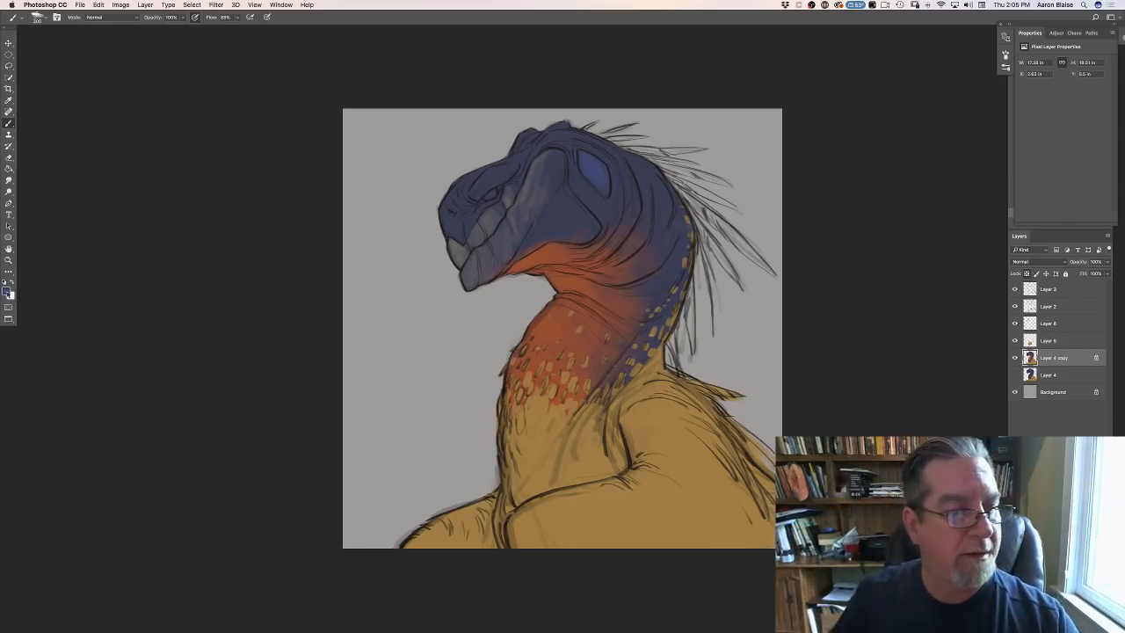
- Sample the orange-red of the throat as the foreground colour and paint it over the snout and the brow ridge
left_click(7, 291)
left_click(541, 263)
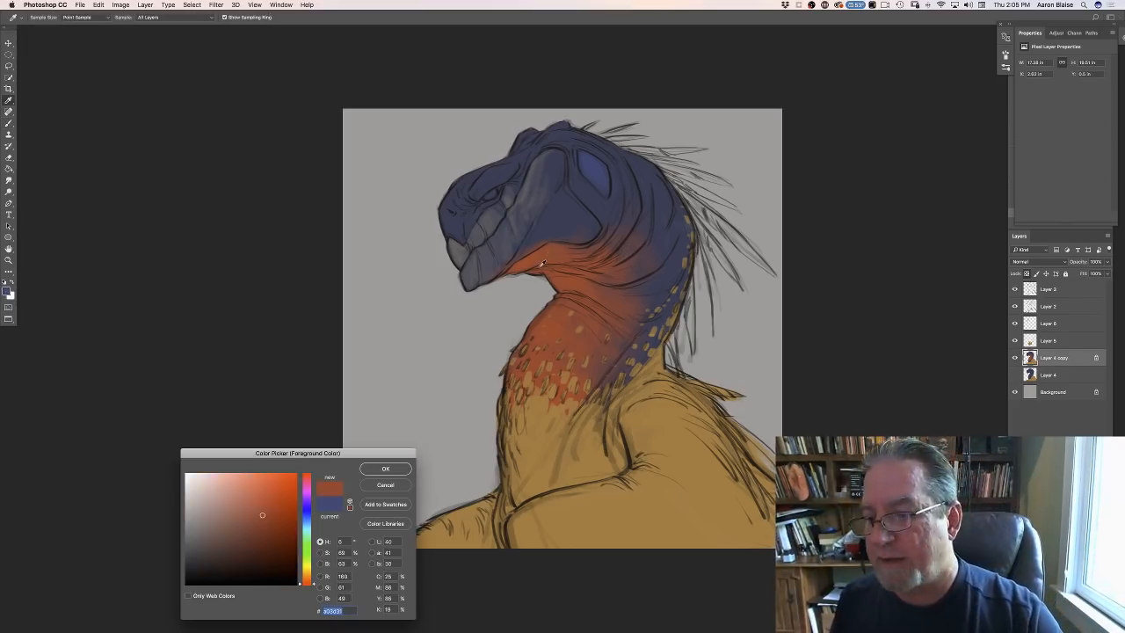
left_click(380, 466)
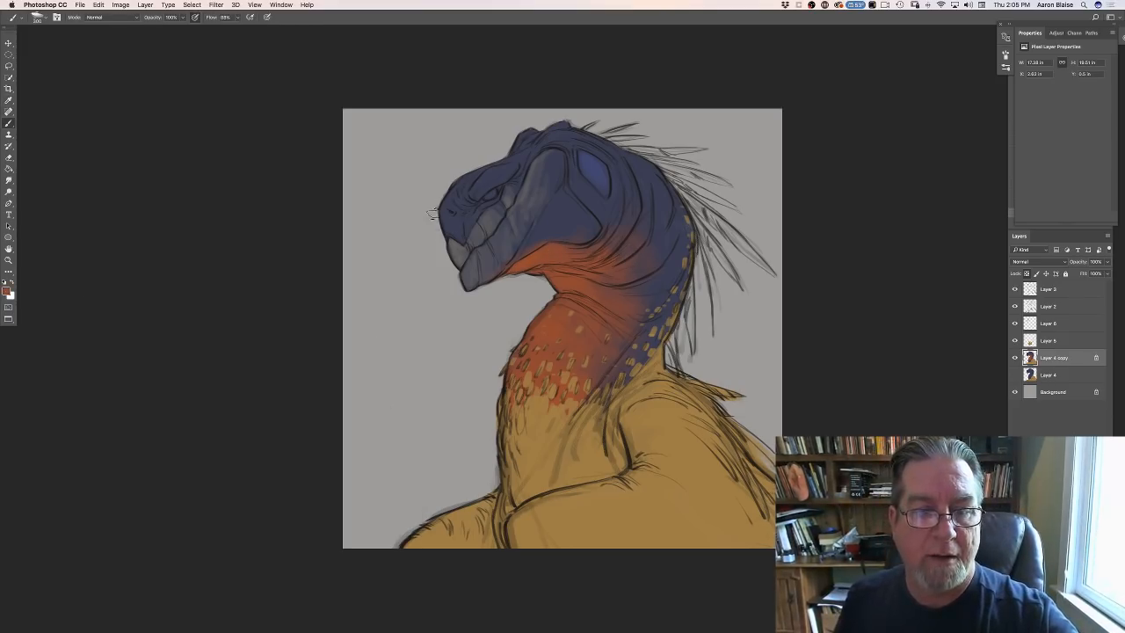
mouse_move(433, 213)
left_mouse_down()
mouse_move(444, 198)
mouse_move(455, 229)
mouse_move(461, 183)
mouse_move(512, 170)
mouse_move(476, 195)
left_mouse_up()
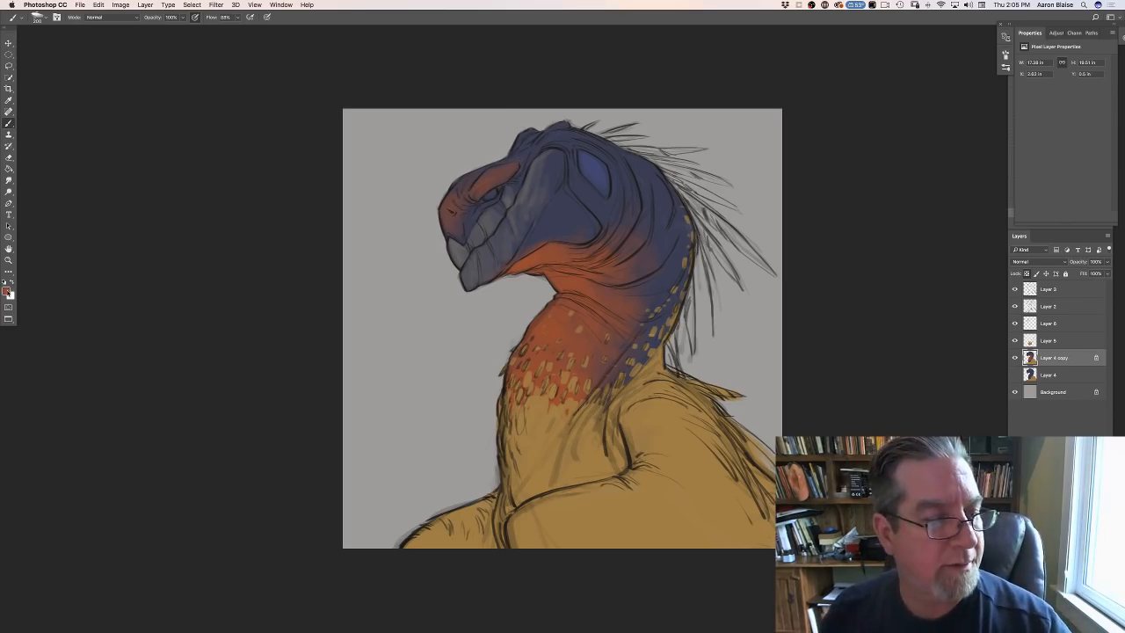
- Sample the dark blue of the cheek and paint it over the snout and brow, leaving a faint purple tint
left_click(7, 291)
left_click(571, 209)
left_click(389, 468)
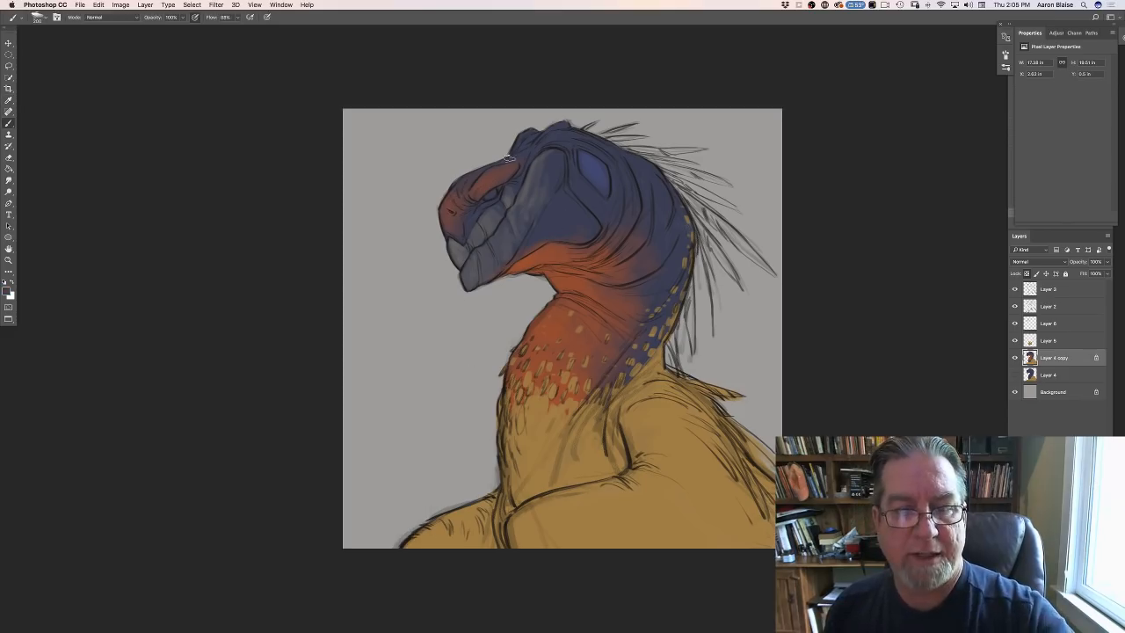
mouse_move(495, 165)
left_mouse_down()
mouse_move(468, 203)
mouse_move(469, 168)
mouse_move(443, 216)
mouse_move(446, 200)
mouse_move(455, 194)
mouse_move(459, 230)
left_mouse_up()
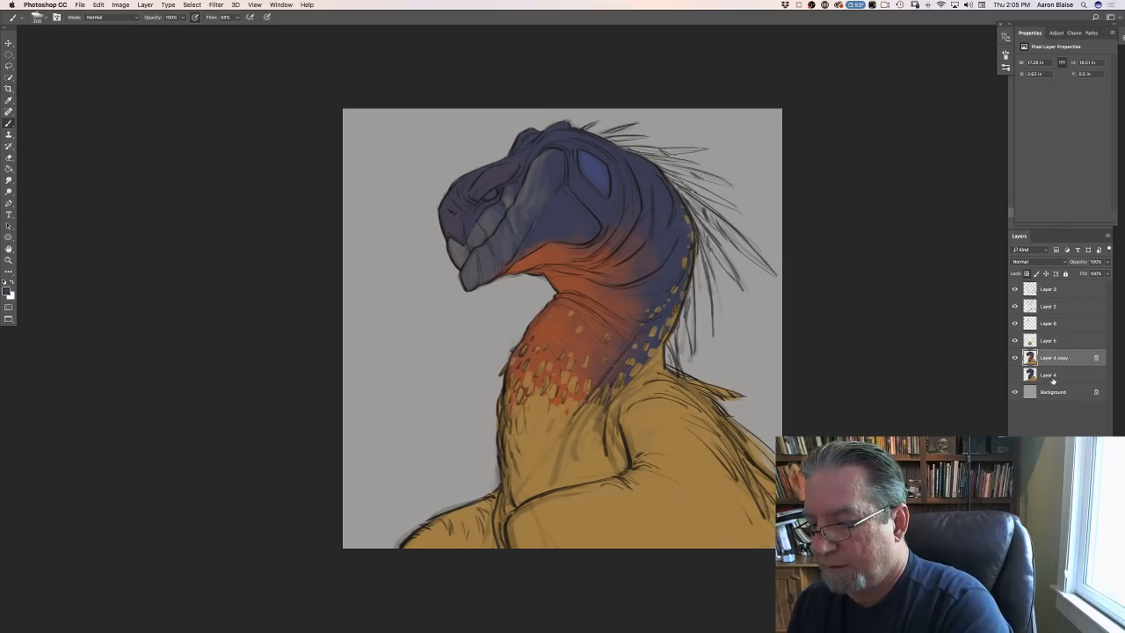
- Add a new layer directly beneath Layer 4 copy and switch to a smaller brush preset
left_click(1053, 377)
key("ctrl+shift+alt+n")
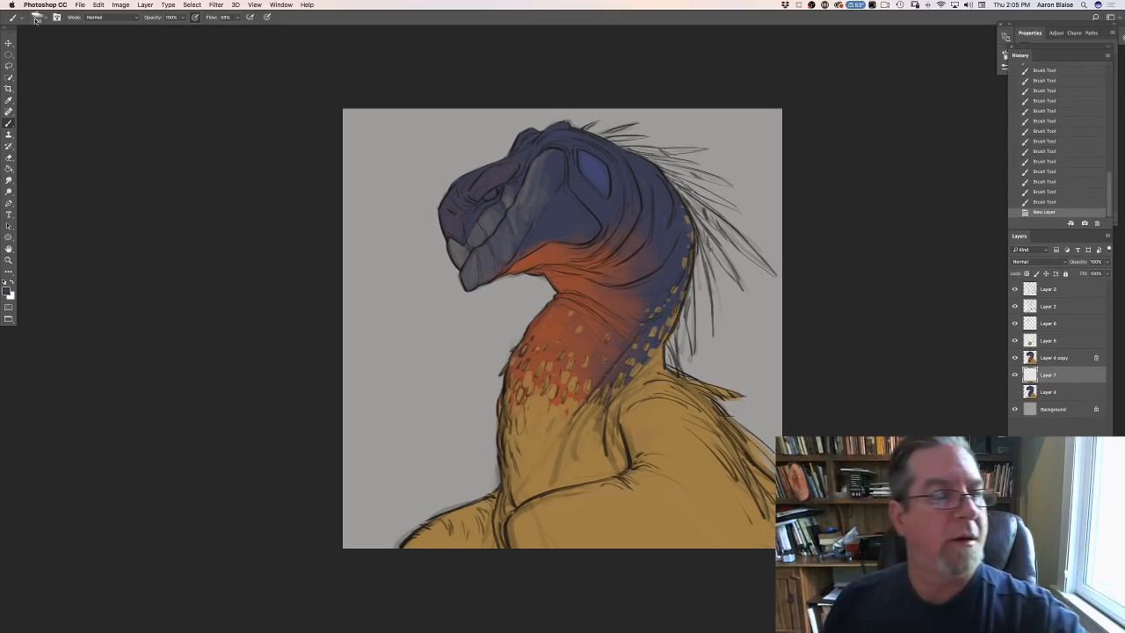
left_click(36, 17)
left_click(19, 103)
left_click(281, 291)
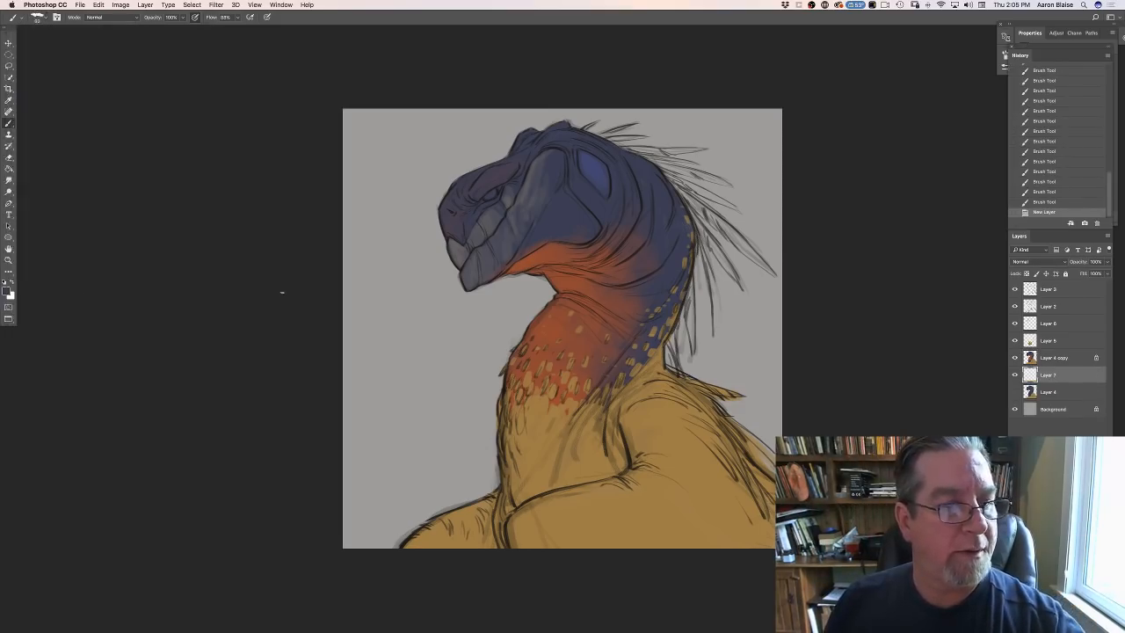
- Set the foreground colour to an orange-red with hue 7° and 71% brightness, and paint the lower quills behind the neck
left_click(7, 292)
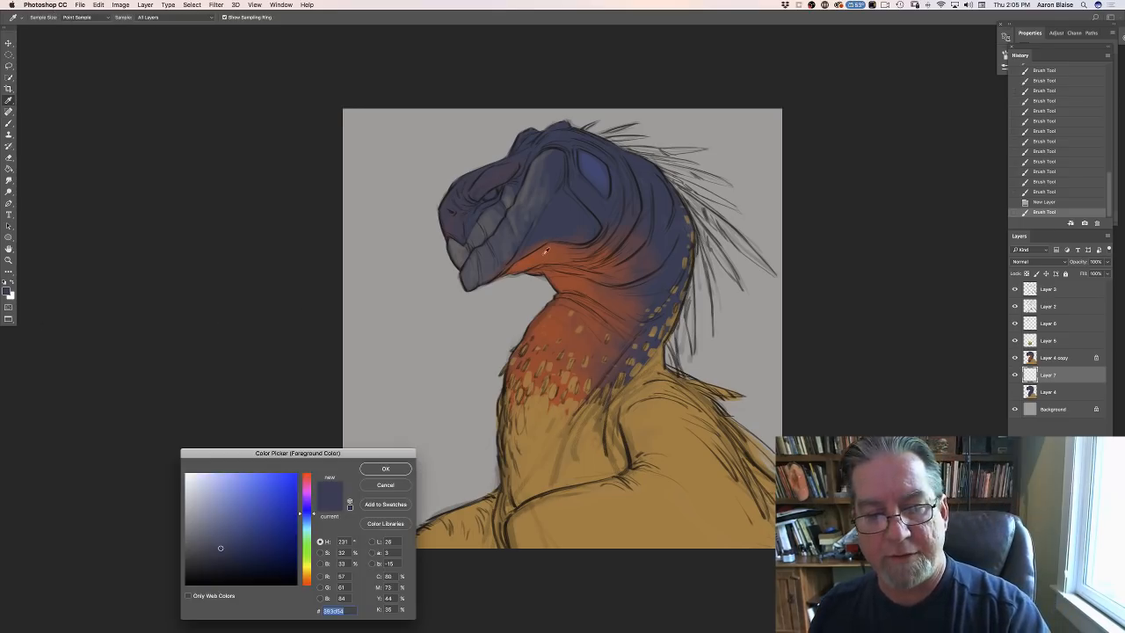
left_click(527, 261)
left_click(275, 505)
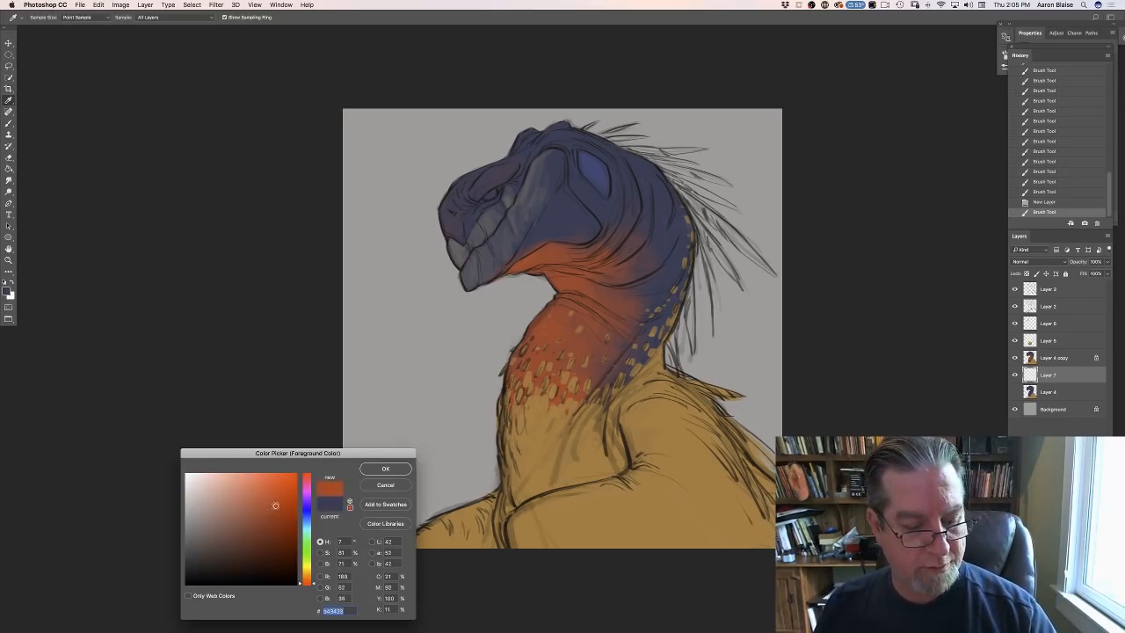
left_click(385, 468)
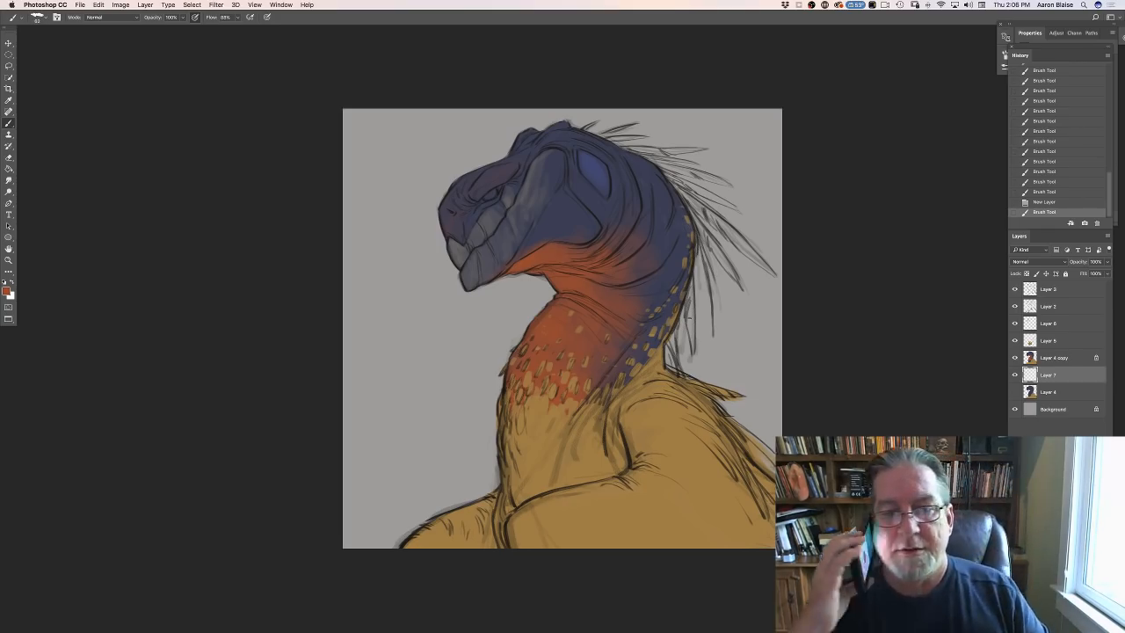
left_click_drag(692, 279, 694, 348)
left_click_drag(694, 321, 690, 342)
mouse_move(688, 302)
left_mouse_down()
mouse_move(688, 338)
mouse_move(686, 321)
mouse_move(666, 365)
mouse_move(675, 370)
mouse_move(677, 351)
left_mouse_up()
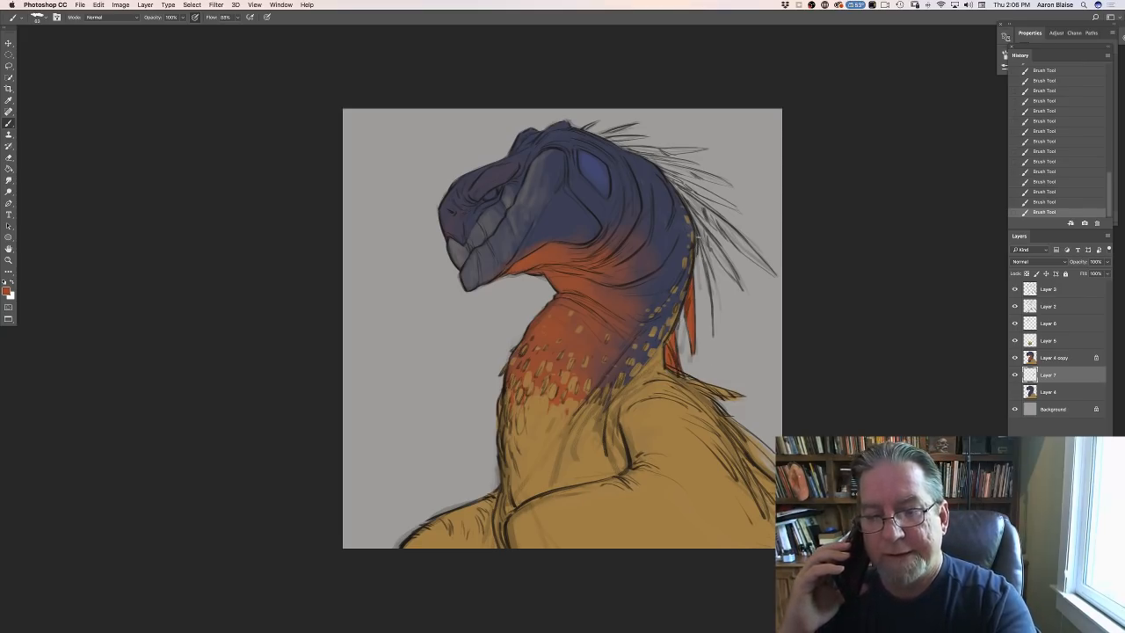
left_click_drag(699, 237, 708, 306)
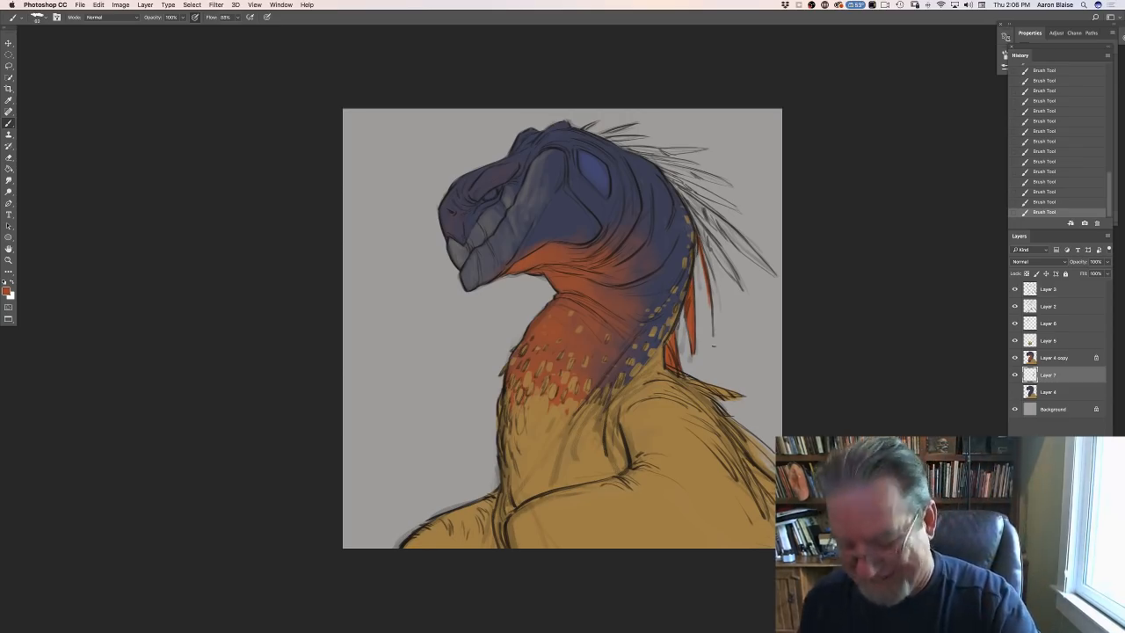
- Fill the upper quills with the same orange-red, from the nape up to the short ones on the crown
left_click_drag(689, 208, 738, 280)
mouse_move(707, 240)
left_mouse_down()
mouse_move(733, 278)
mouse_move(704, 233)
left_mouse_up()
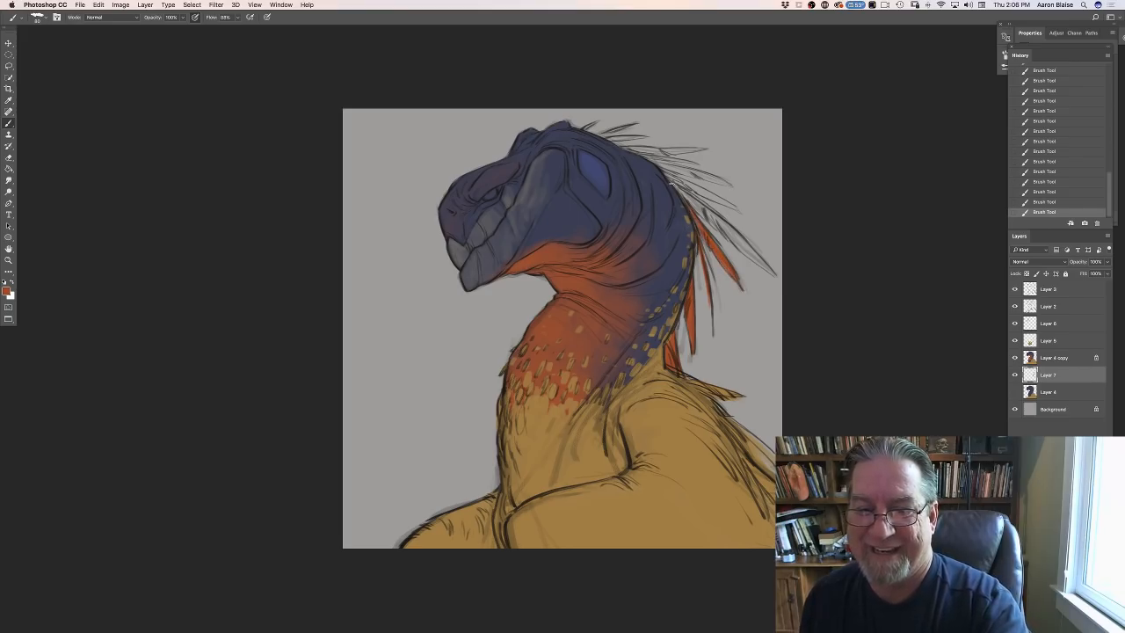
left_click_drag(670, 185, 778, 278)
left_click_drag(726, 232, 765, 269)
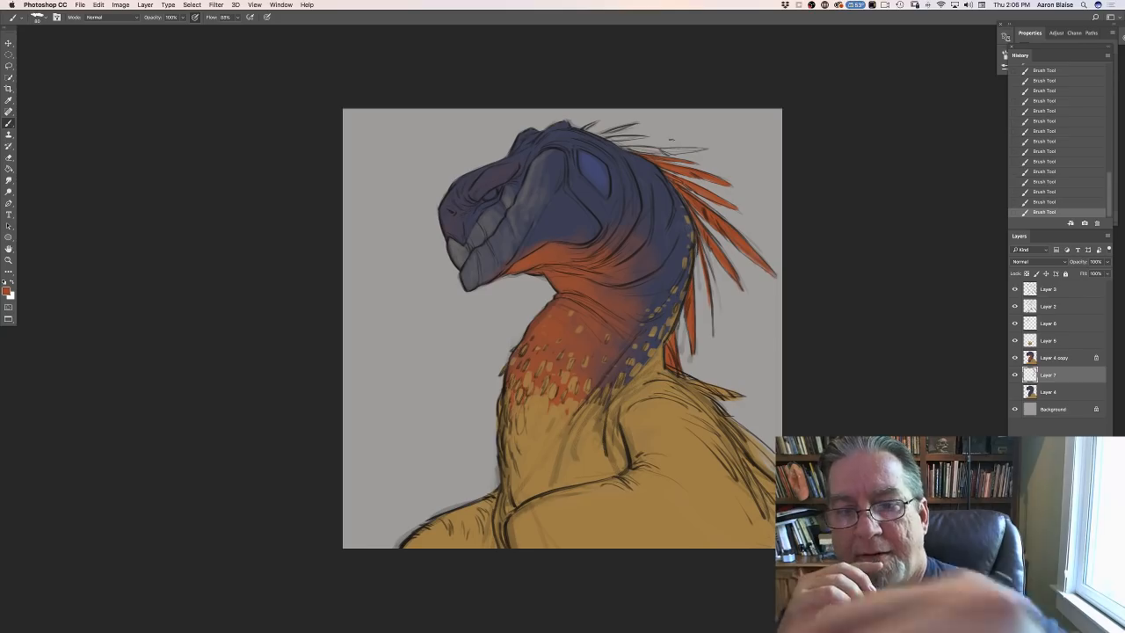
left_click_drag(703, 149, 619, 147)
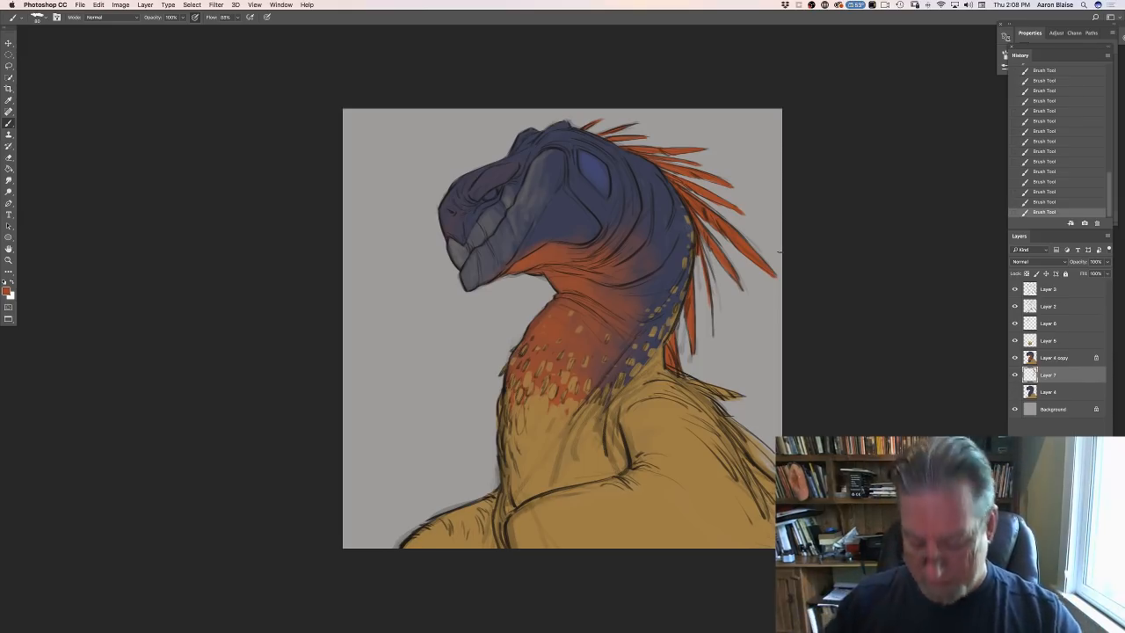
- Set the foreground colour to a near-black blue and fill in the eye on Layer 4 copy
key("super+equal")
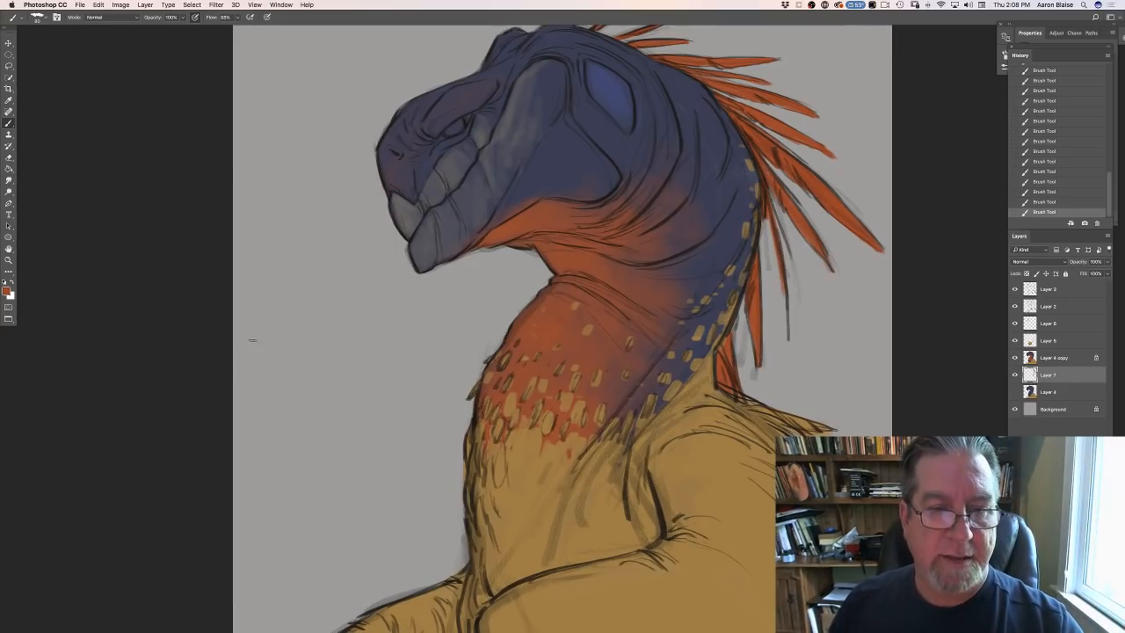
scroll(250, 340, "up", 5)
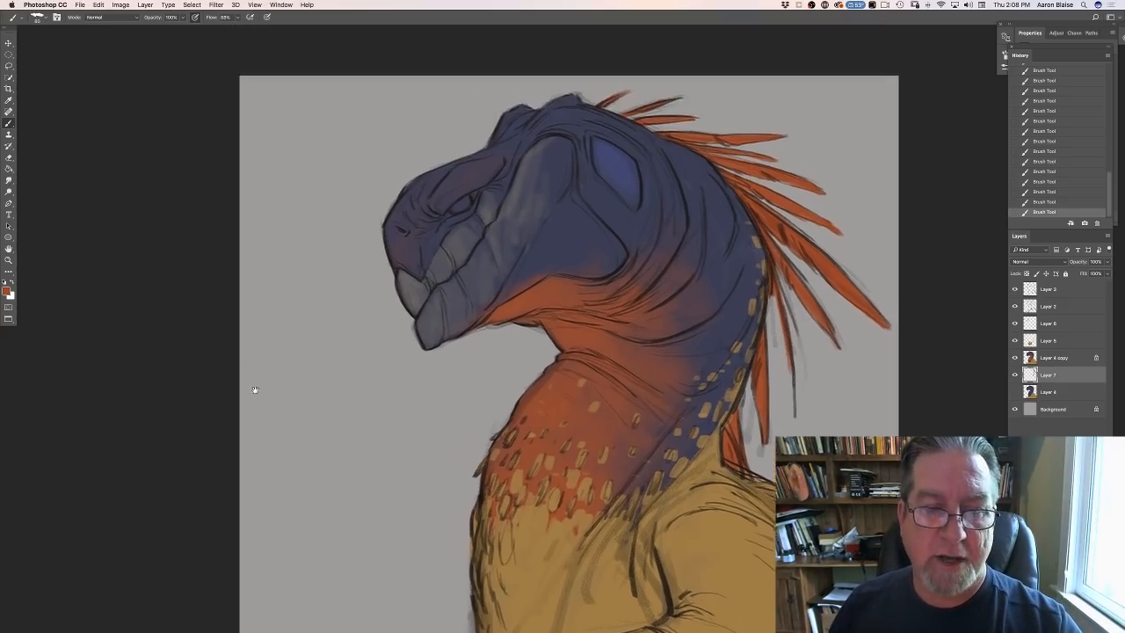
left_click(8, 292)
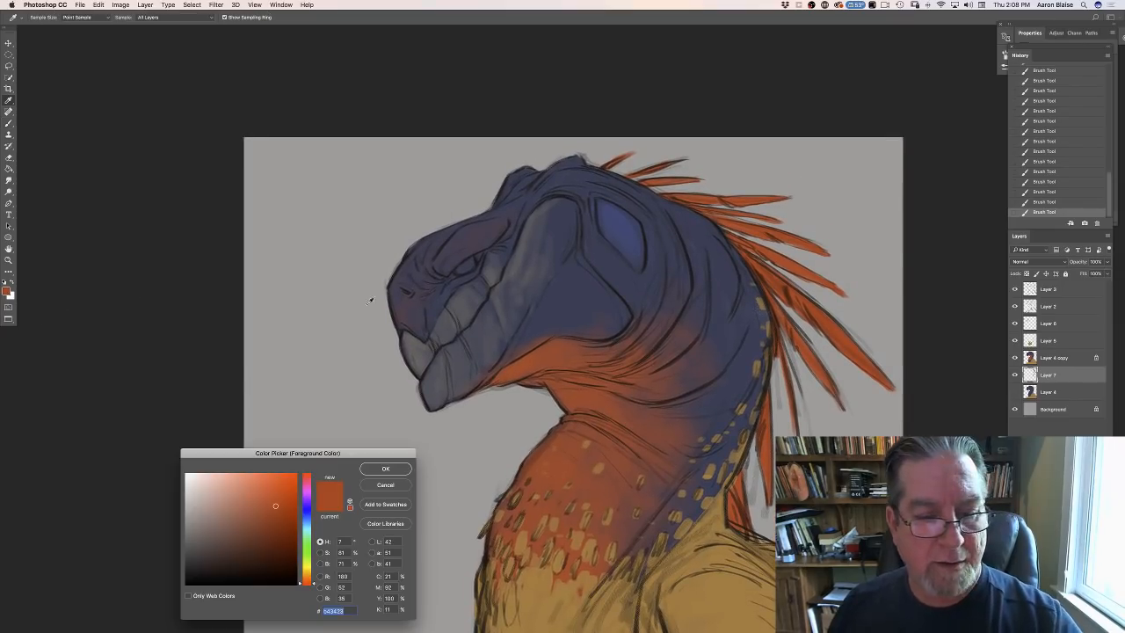
left_click(471, 268)
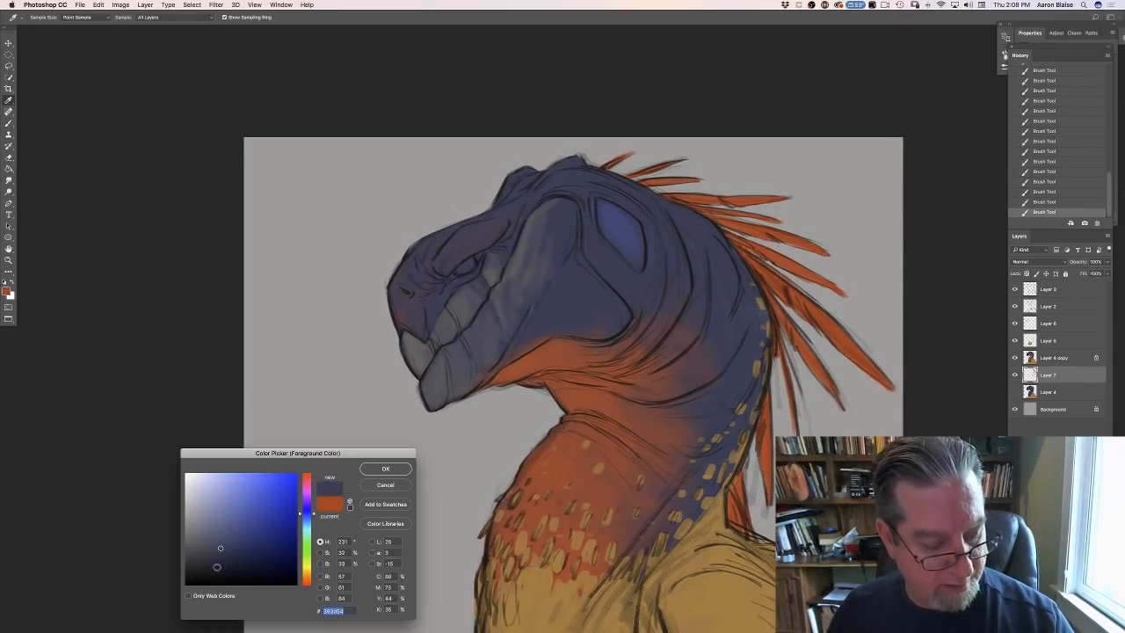
left_click(383, 468)
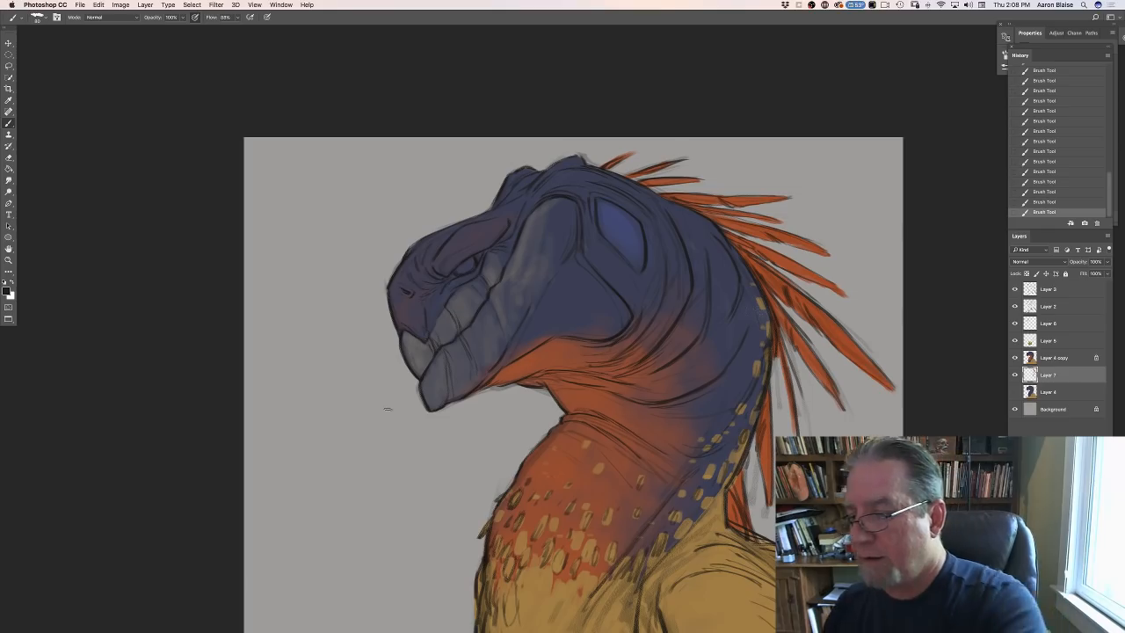
left_click(1044, 359)
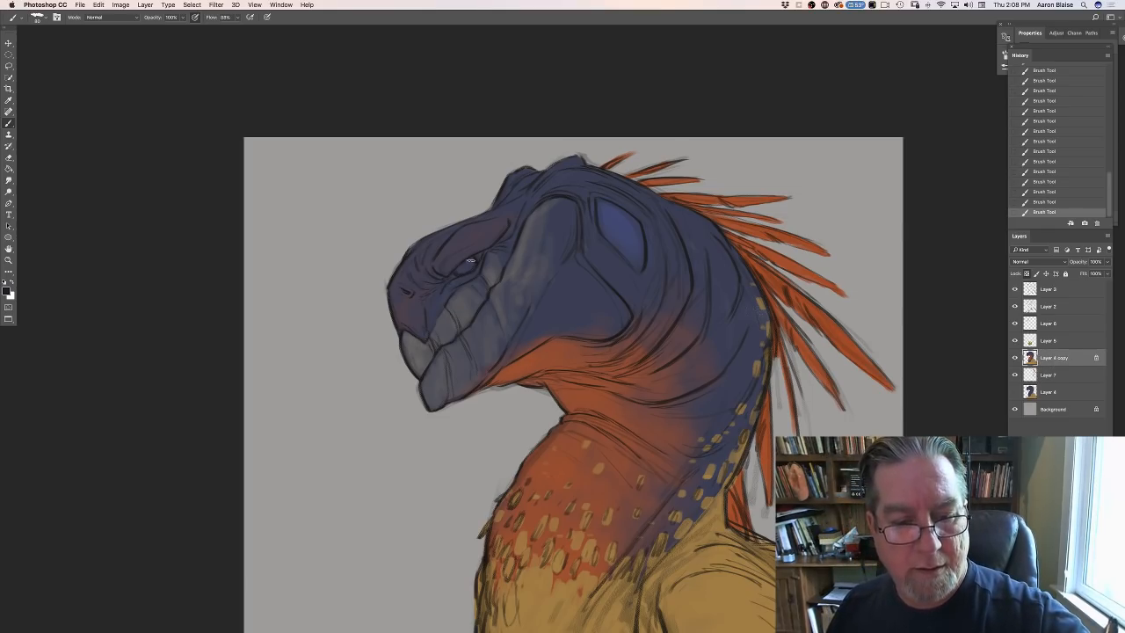
left_click_drag(471, 261, 464, 273)
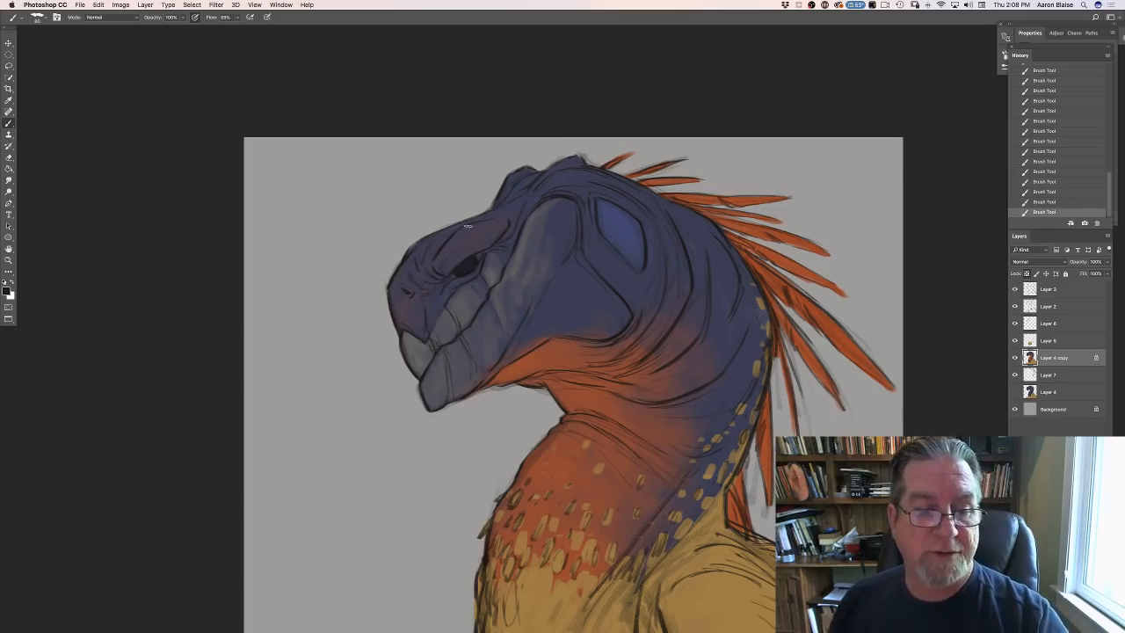
- Paint the nostril with orange-red sampled from the throat and touch up the snout with its own sampled dark blue
left_click(7, 292)
left_click(582, 403)
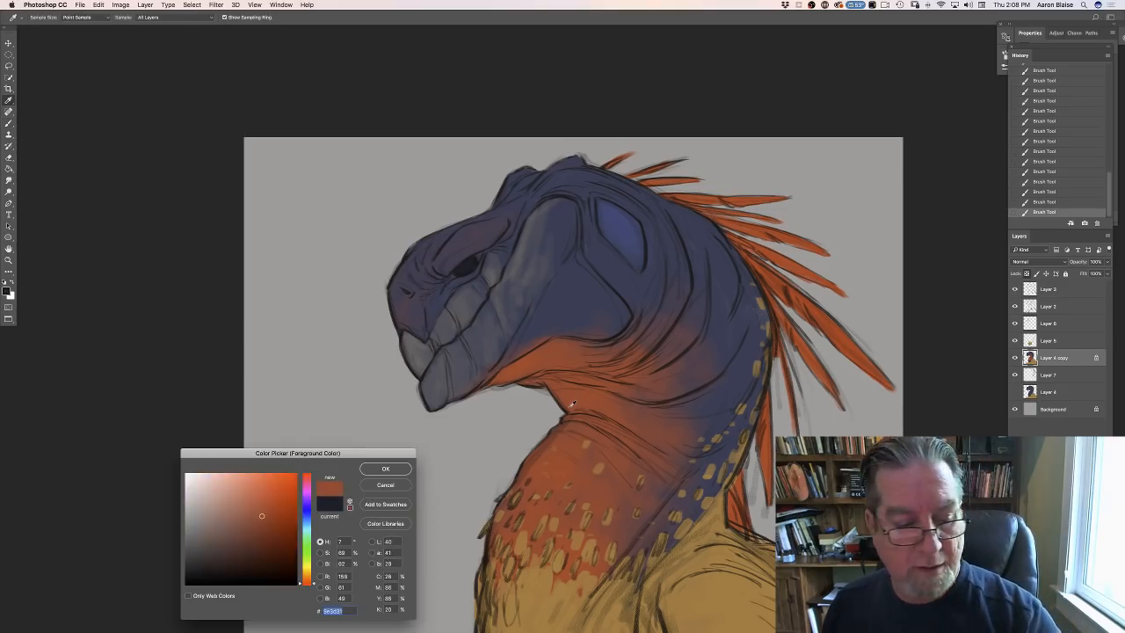
left_click(385, 468)
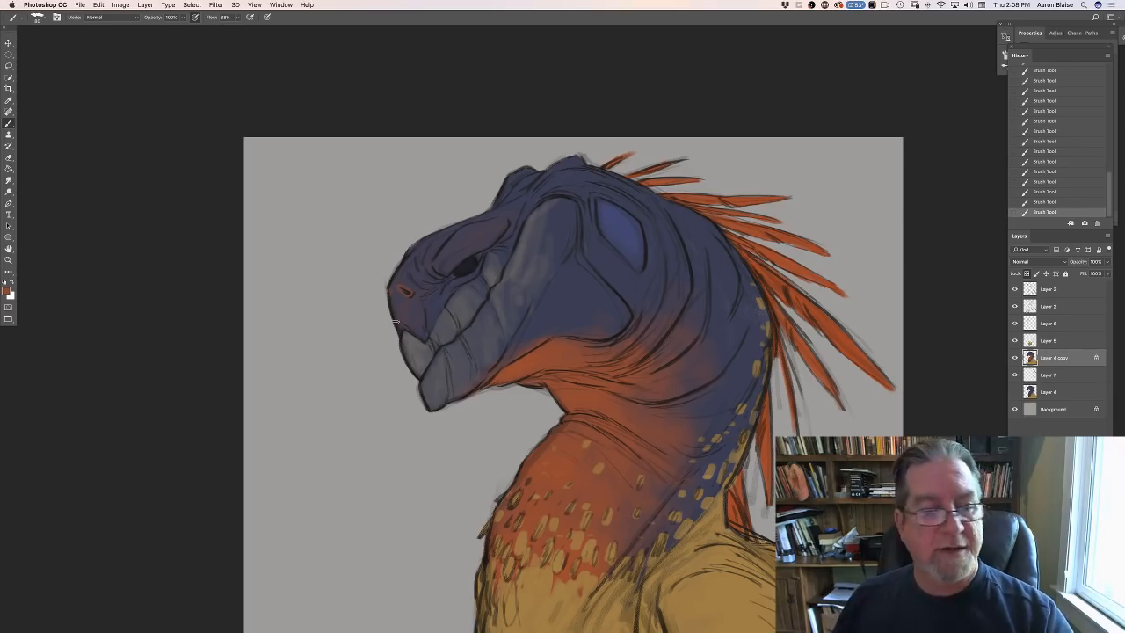
left_click(7, 292)
left_click(397, 296)
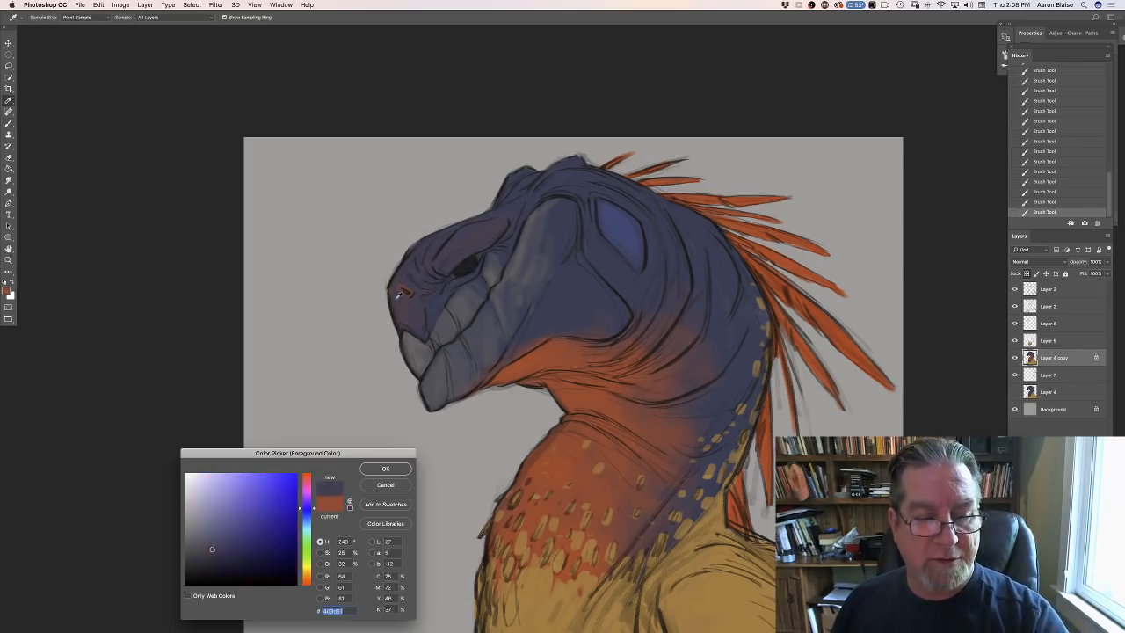
left_click(384, 468)
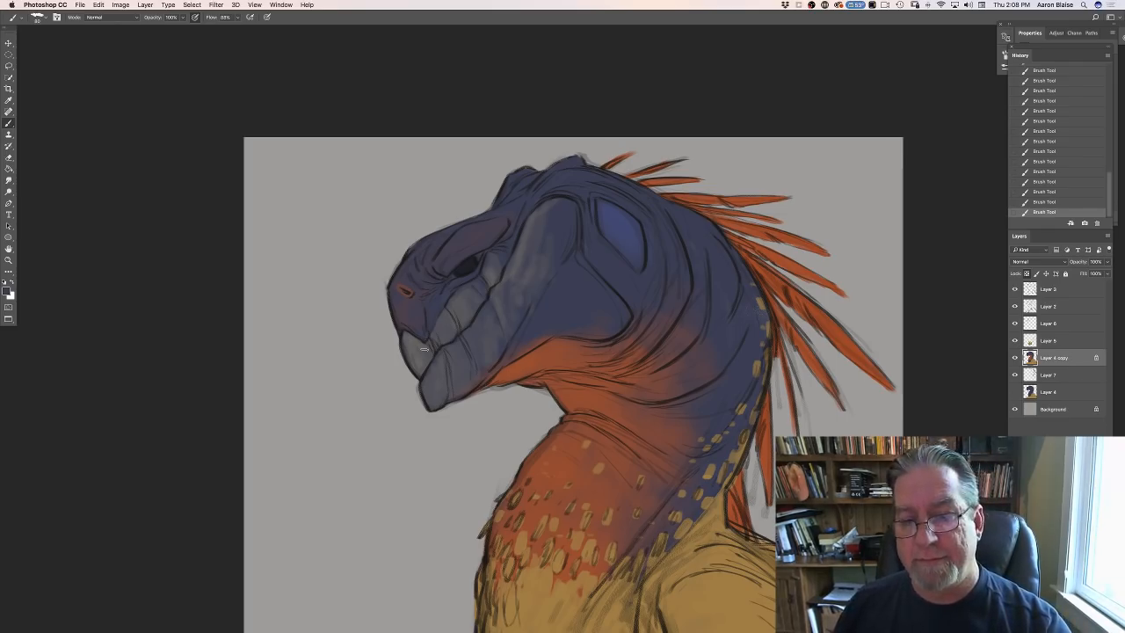
- Sample the orange-red beneath the jaw, add a layer above Layer 4 copy, and dab a spot at the cheek's rear corner
left_click(6, 291)
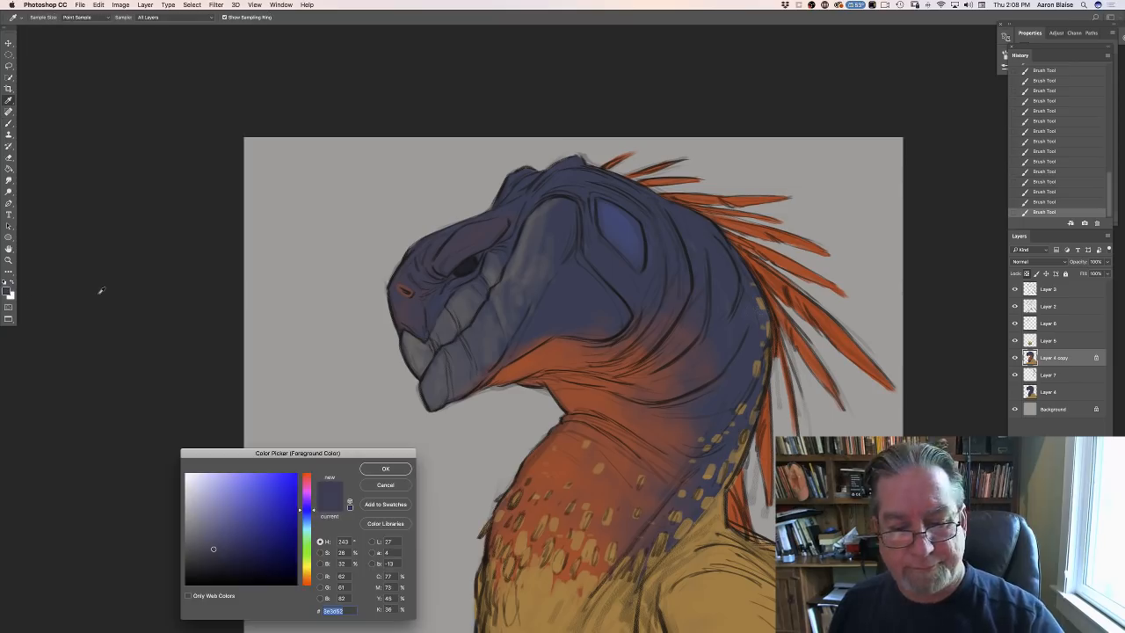
left_click(520, 365)
left_click(385, 468)
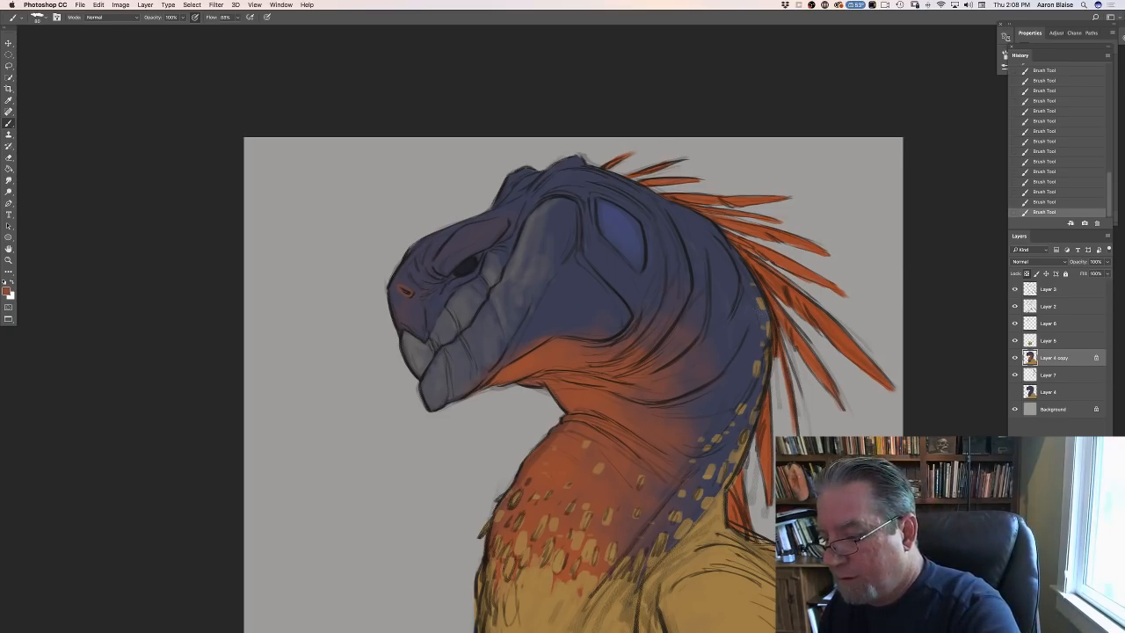
key("alt+shift+super+n")
left_click(603, 317)
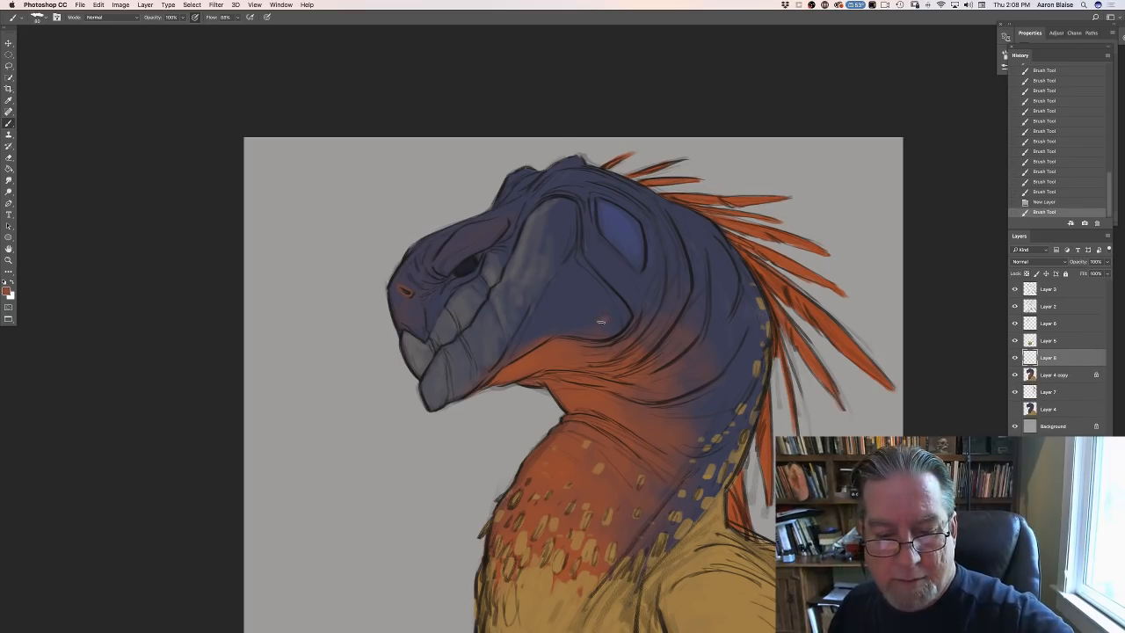
left_click(605, 318)
left_click(603, 319)
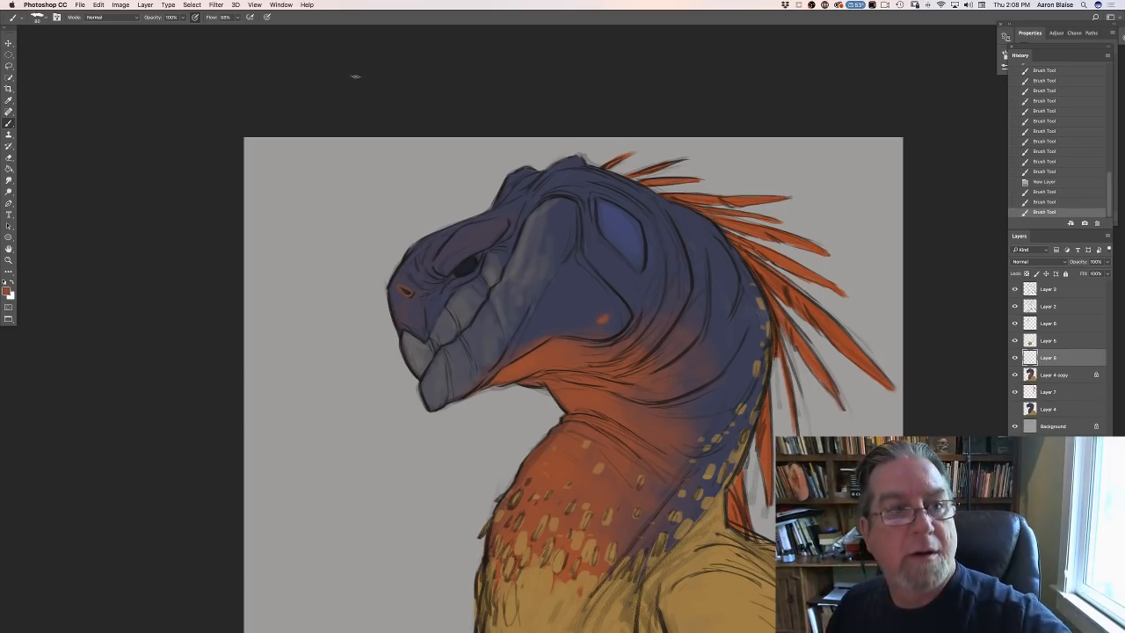
- Dab a cluster of small orange-red spots around the first one along the lower rear edge of the cheek
left_click(618, 321)
left_click(613, 324)
left_click(610, 327)
left_click(609, 329)
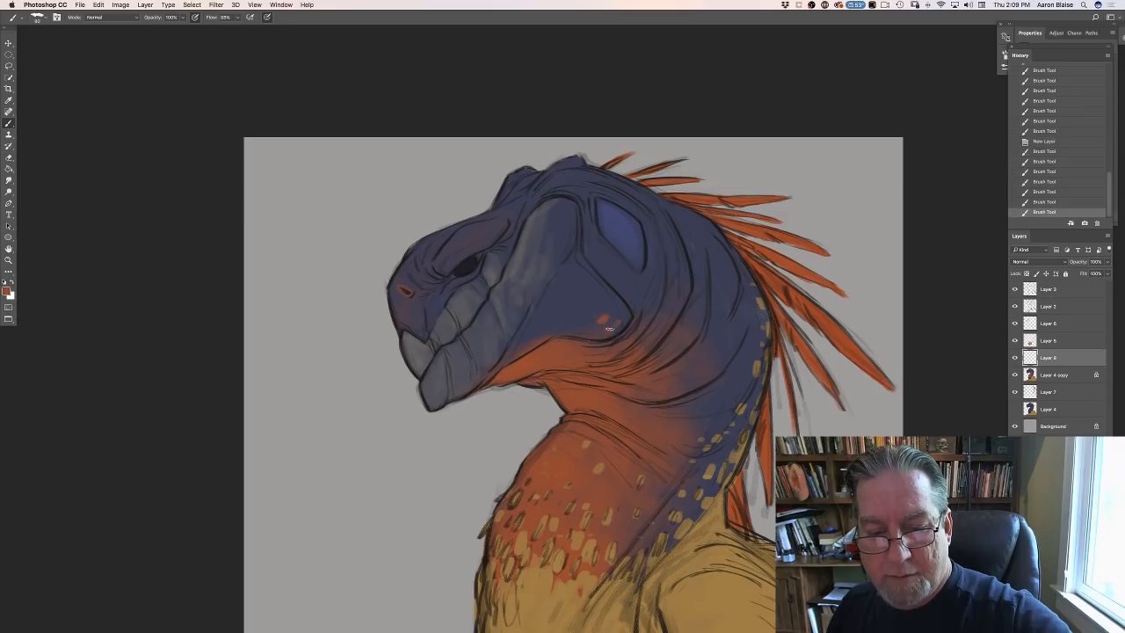
left_click(608, 330)
left_click(606, 331)
left_click(594, 332)
left_click(592, 332)
left_click(591, 332)
left_click(592, 330)
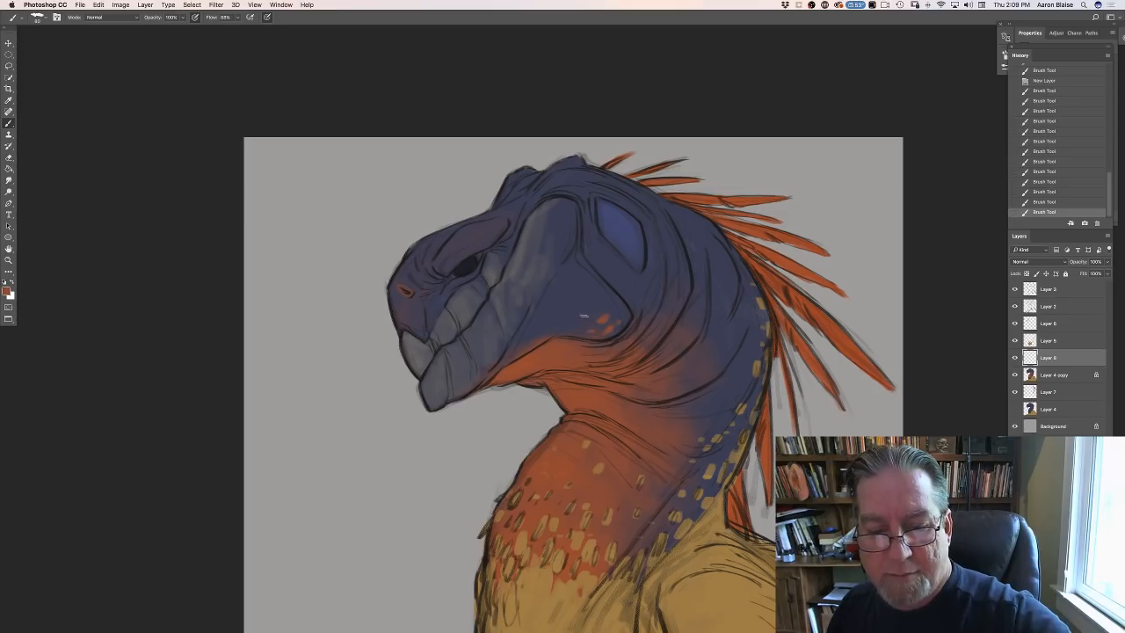
- Extend the orange-red spots forward along the cheek's lower edge and scatter more over the neck folds and up the blue neck
left_click(586, 313)
left_click(588, 311)
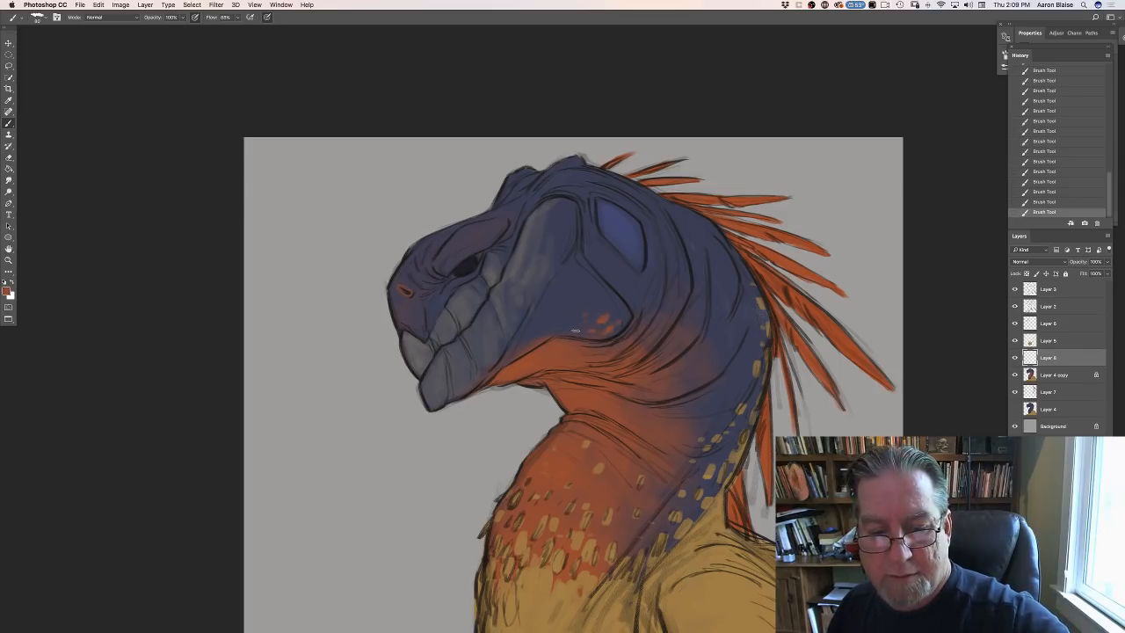
left_click(568, 331)
left_click(580, 334)
left_click(577, 335)
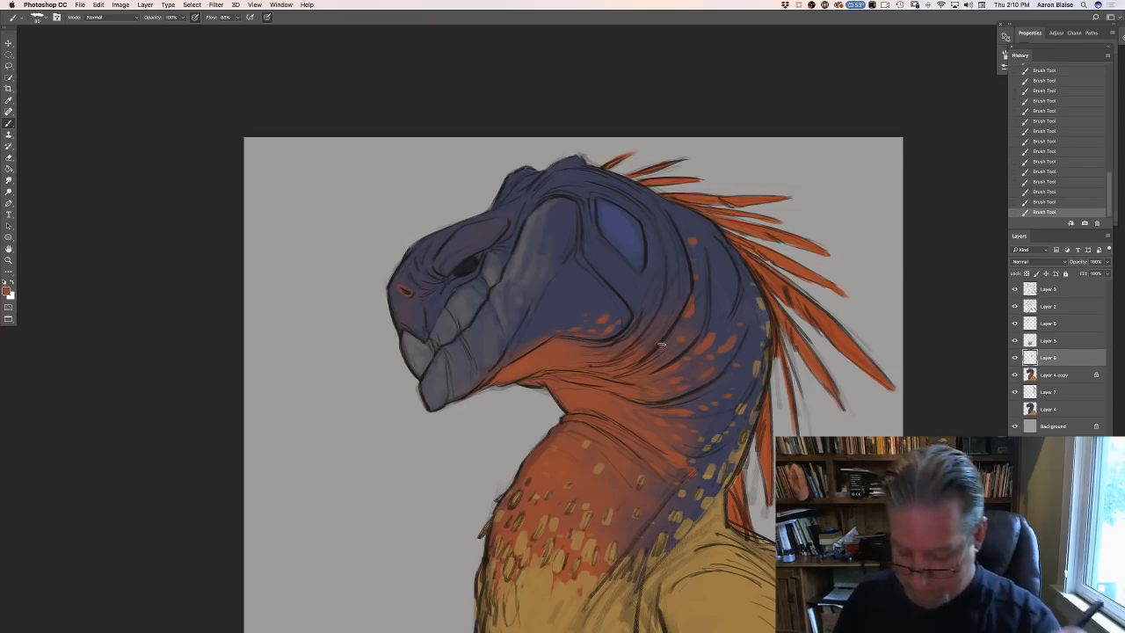
key("super+minus")
key("super+minus")
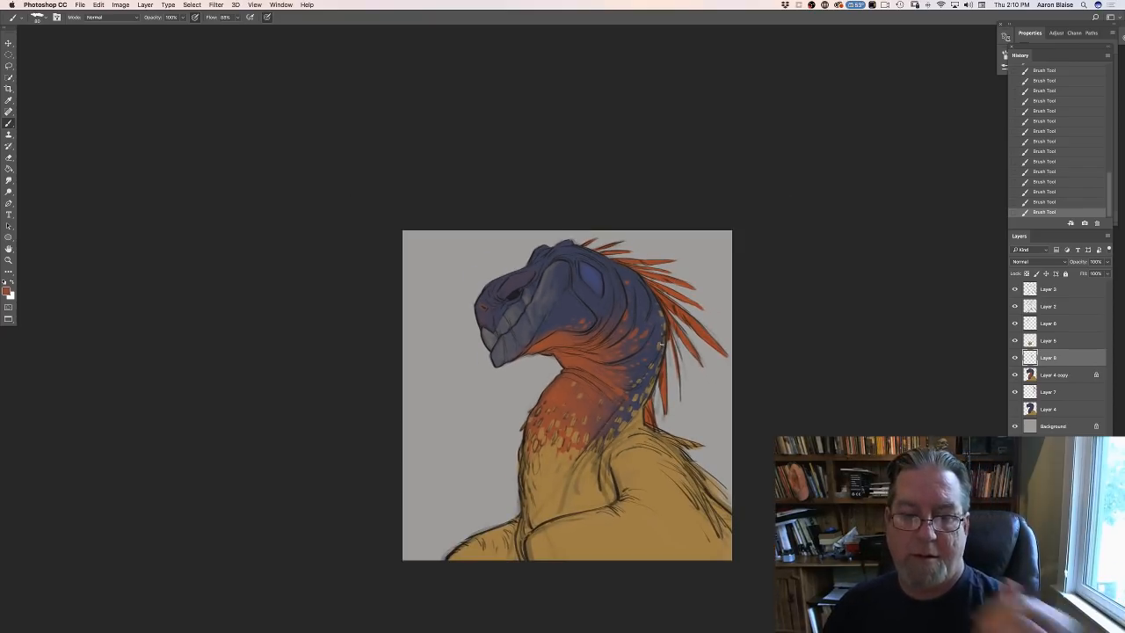
left_click(7, 291)
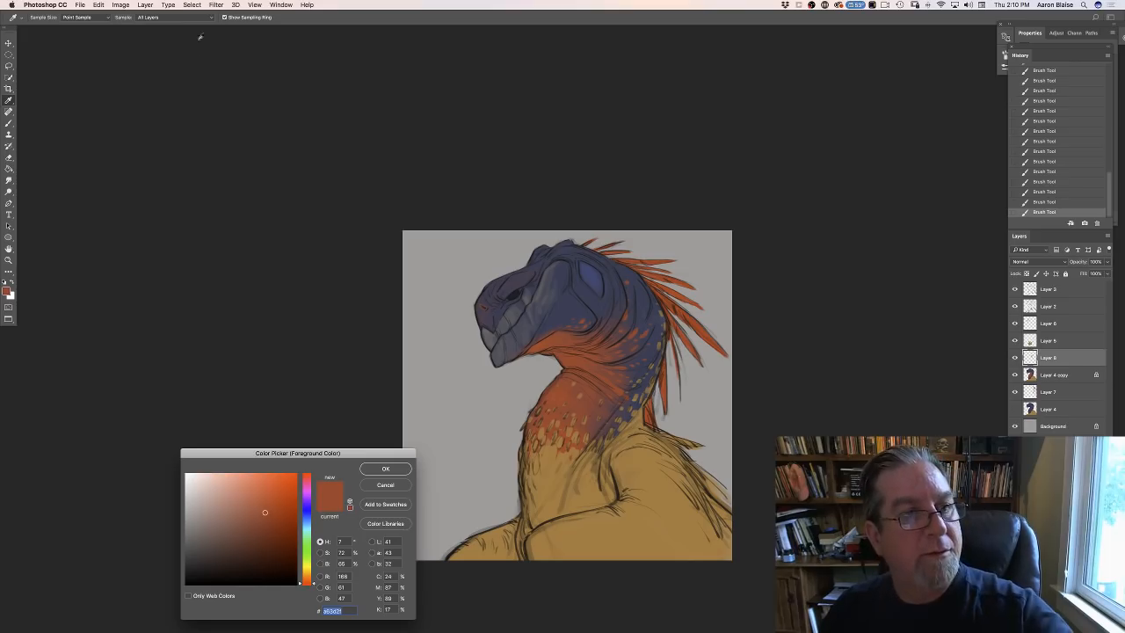
left_click(375, 484)
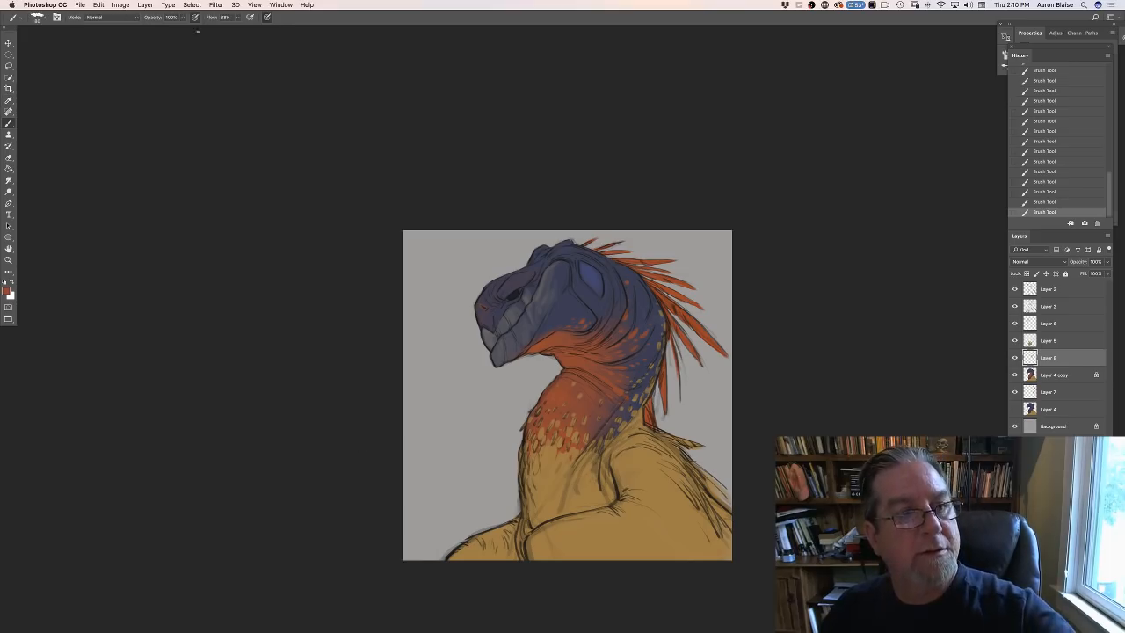
left_click(185, 7)
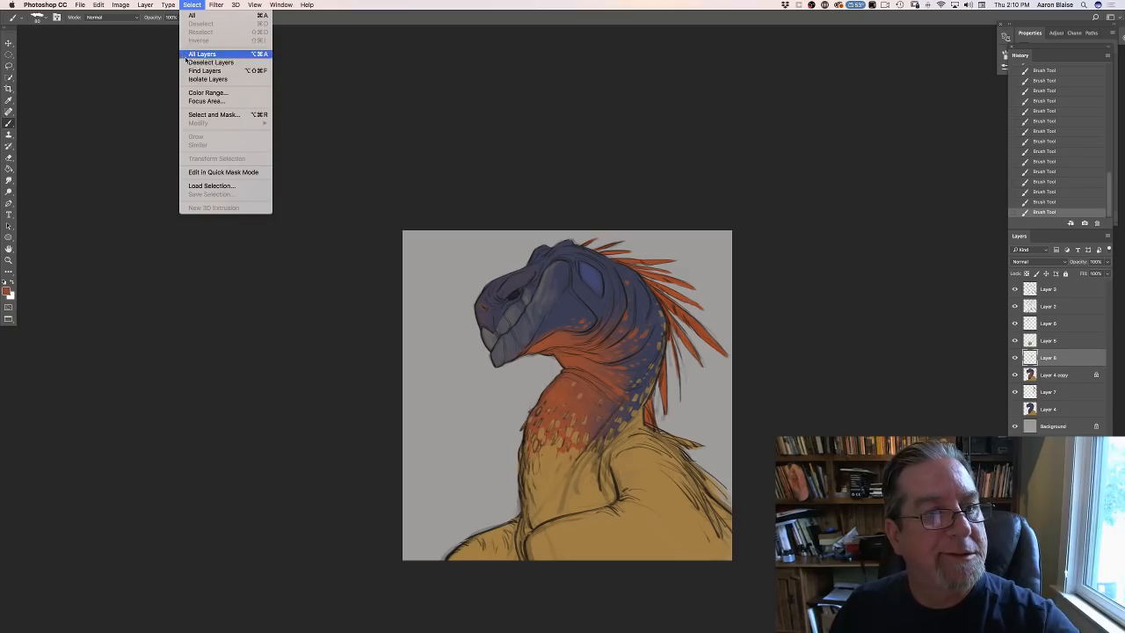
left_click(198, 92)
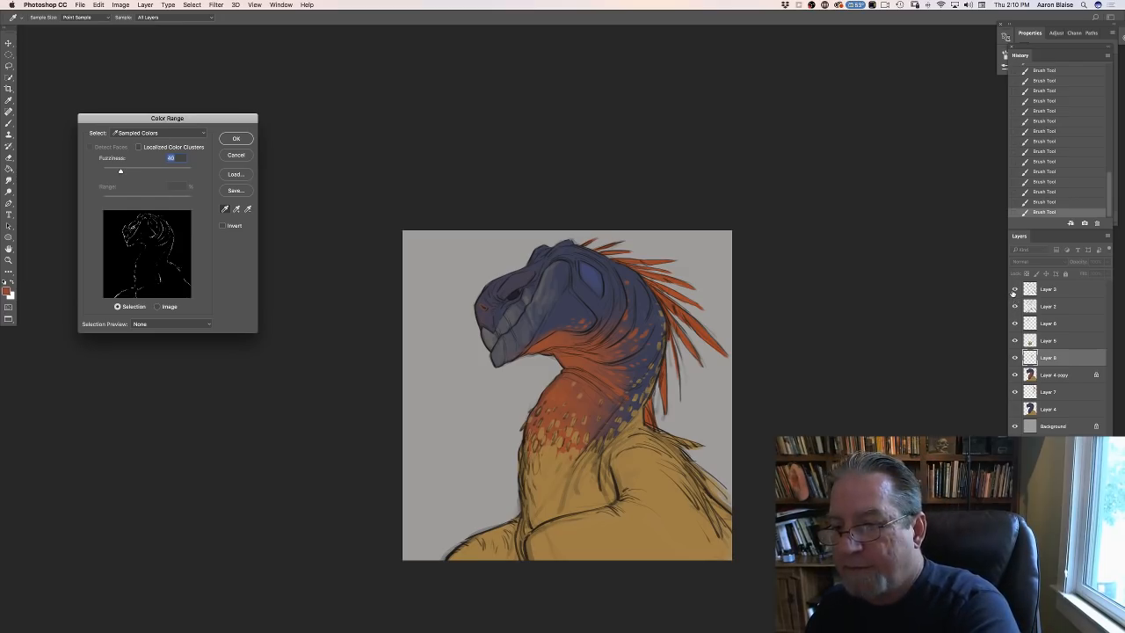
left_click(237, 155)
- Hide the linework on Layers 3 and 2 and select the ochre body and neck spots with Color Range sampled from the body
left_click_drag(1015, 289, 1014, 307)
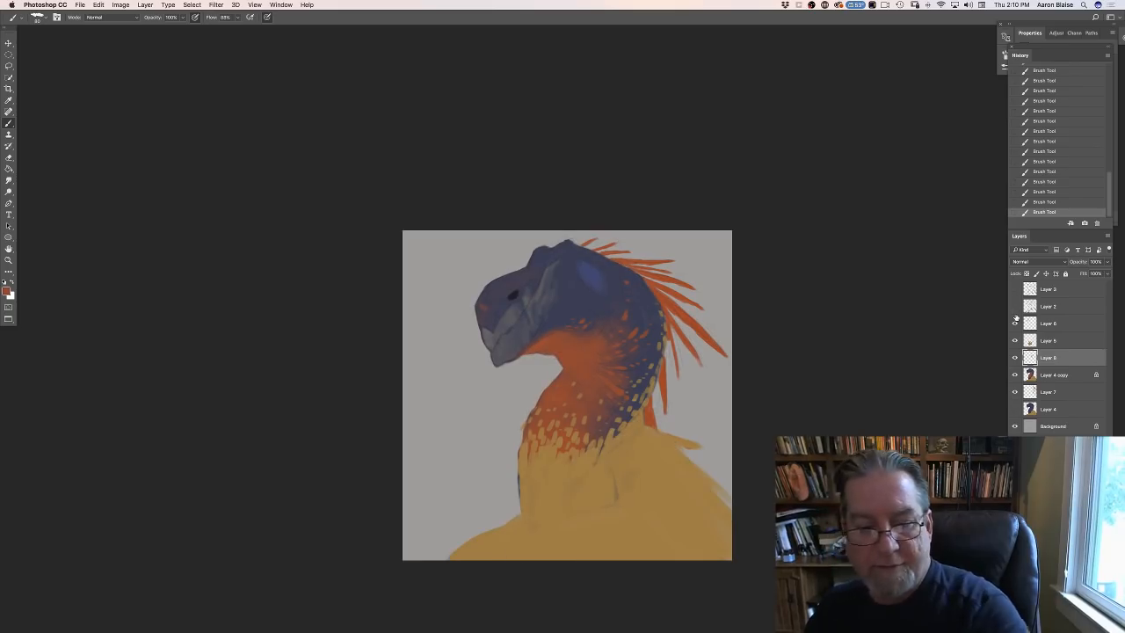
left_click(190, 7)
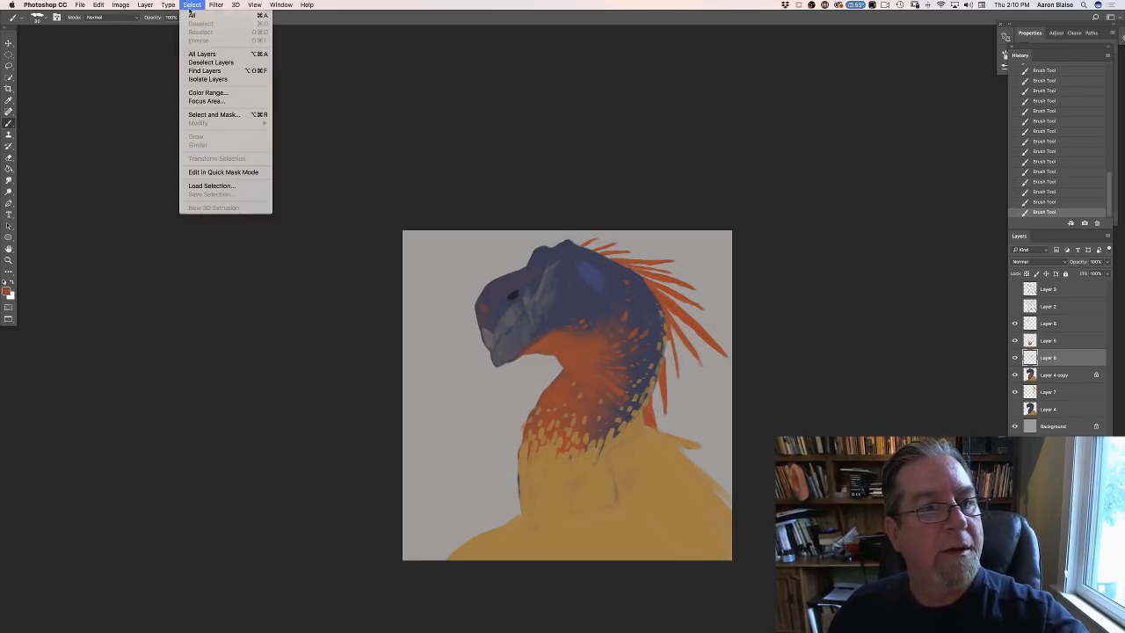
left_click(193, 95)
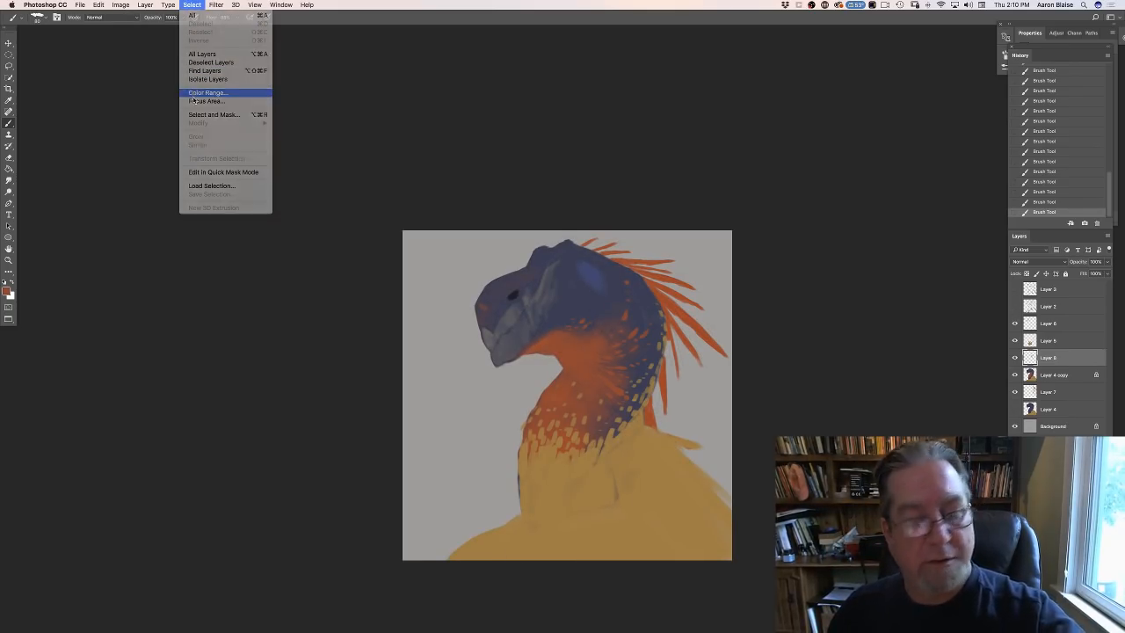
left_click(635, 499)
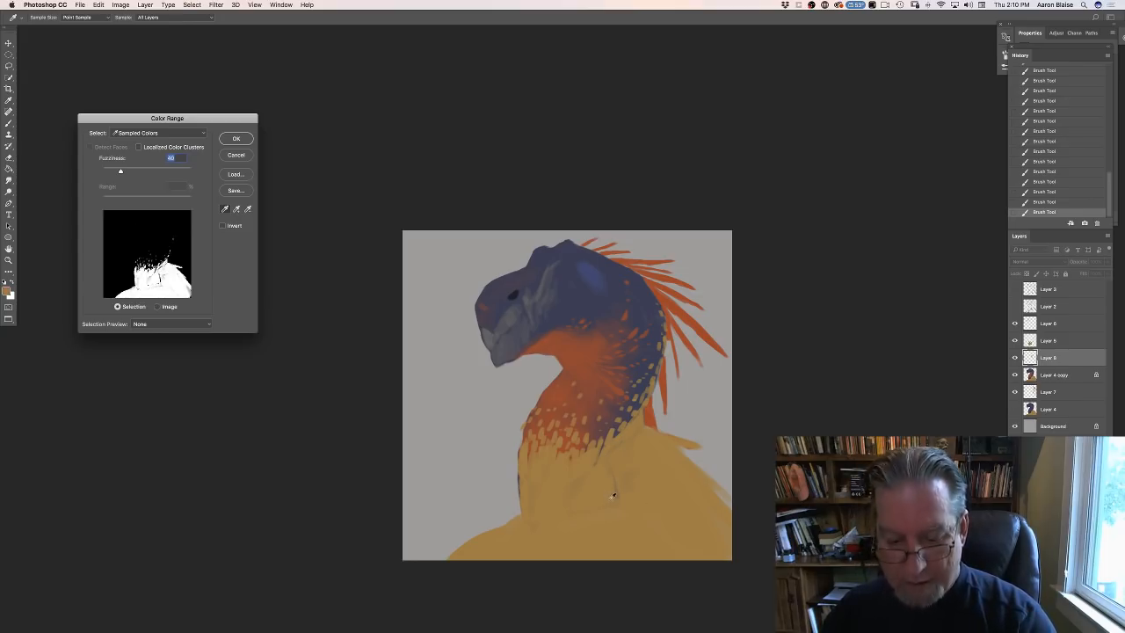
left_click(618, 492)
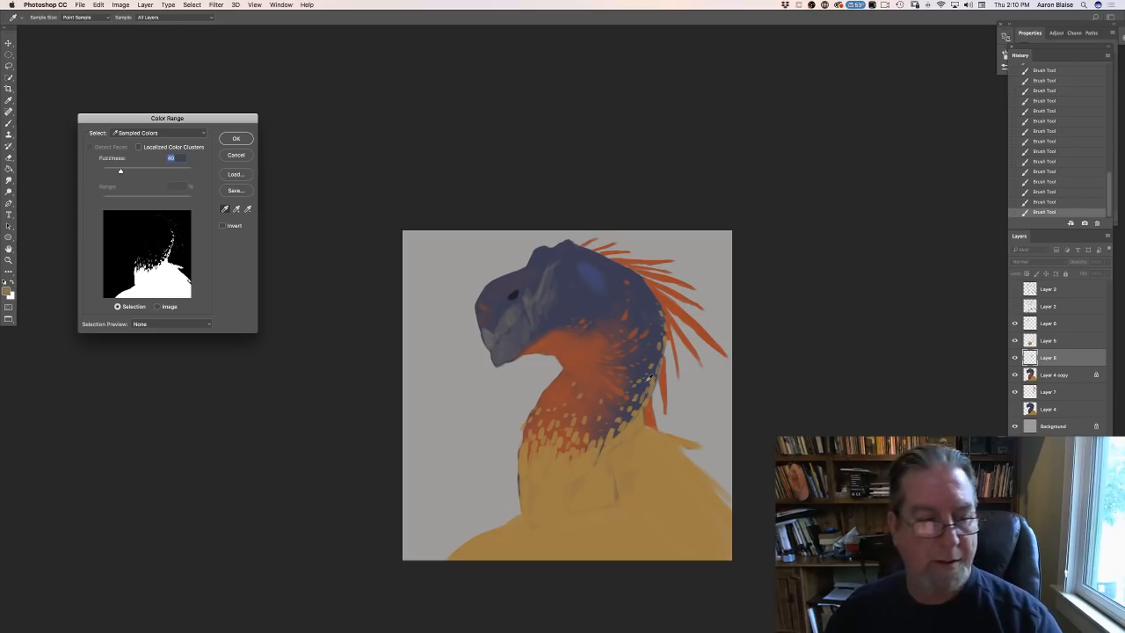
left_click(233, 139)
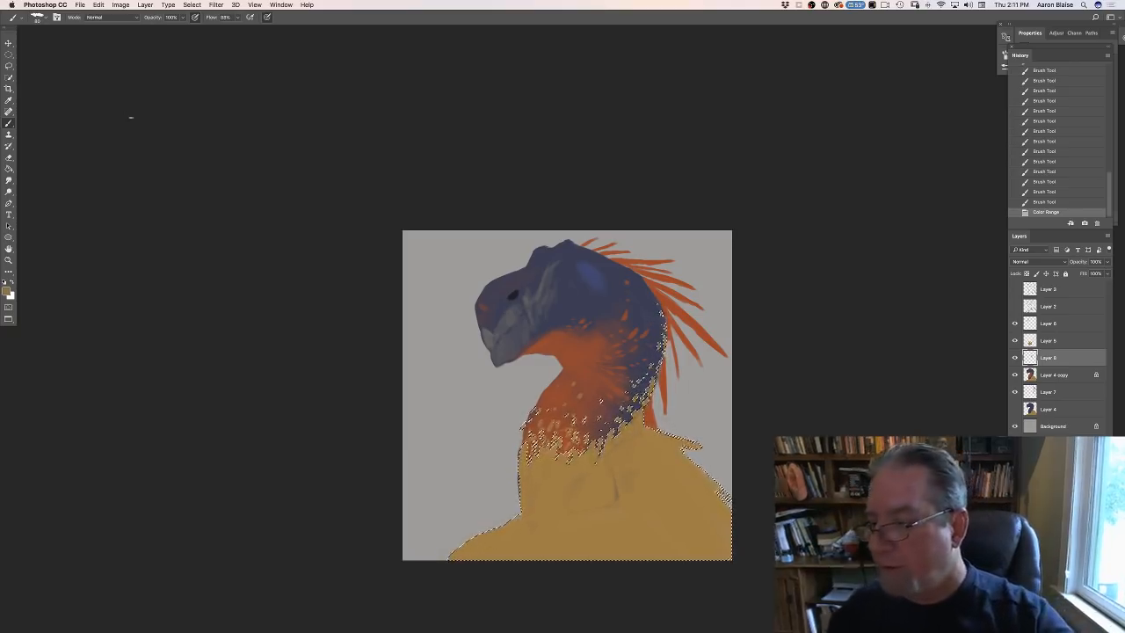
- Duplicate Layer 4 copy and hide the original beneath the duplicate
left_click(1050, 375)
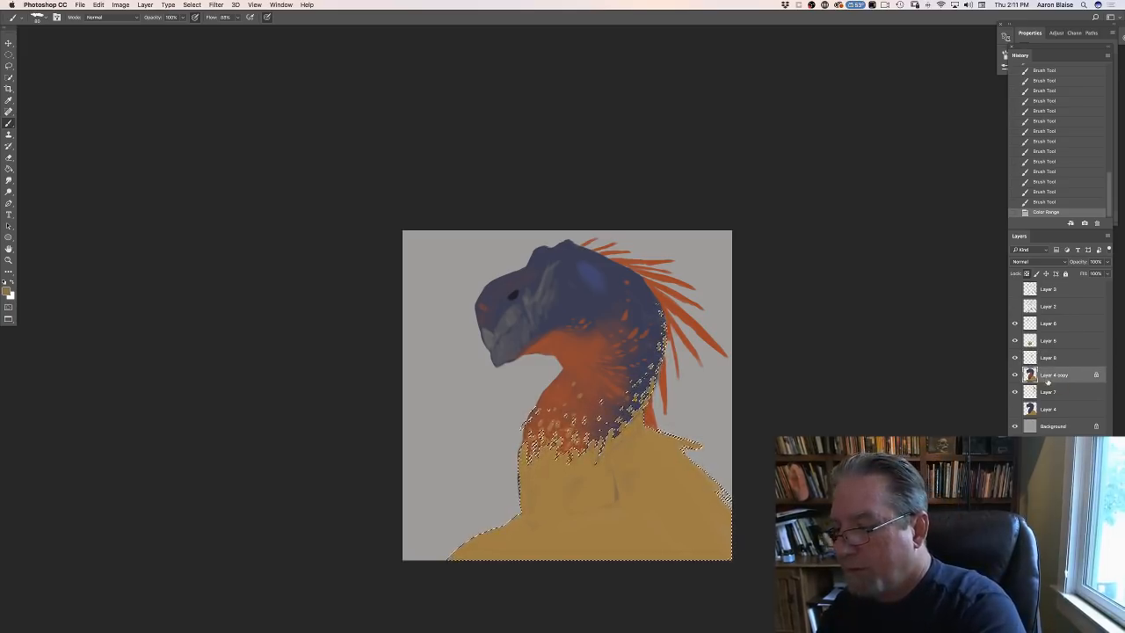
left_click_drag(1046, 378, 1046, 382)
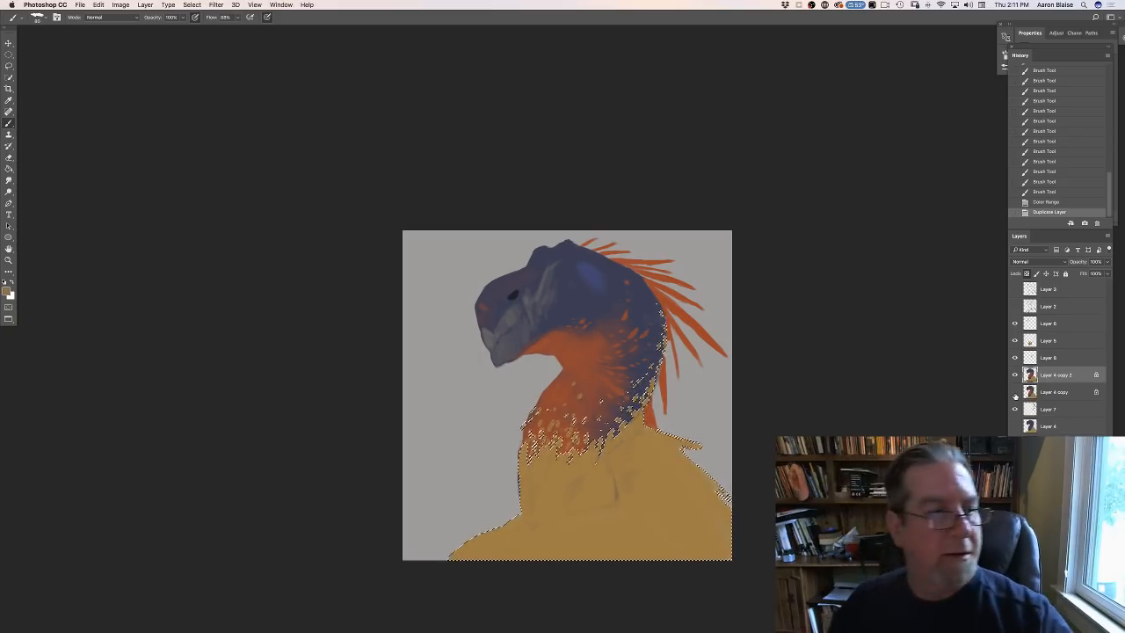
left_click(1015, 392)
- Choose another brush, darken the head's sampled blue to #212133, and dab it inside the selection at the base of the nape
left_click(38, 17)
left_click(33, 101)
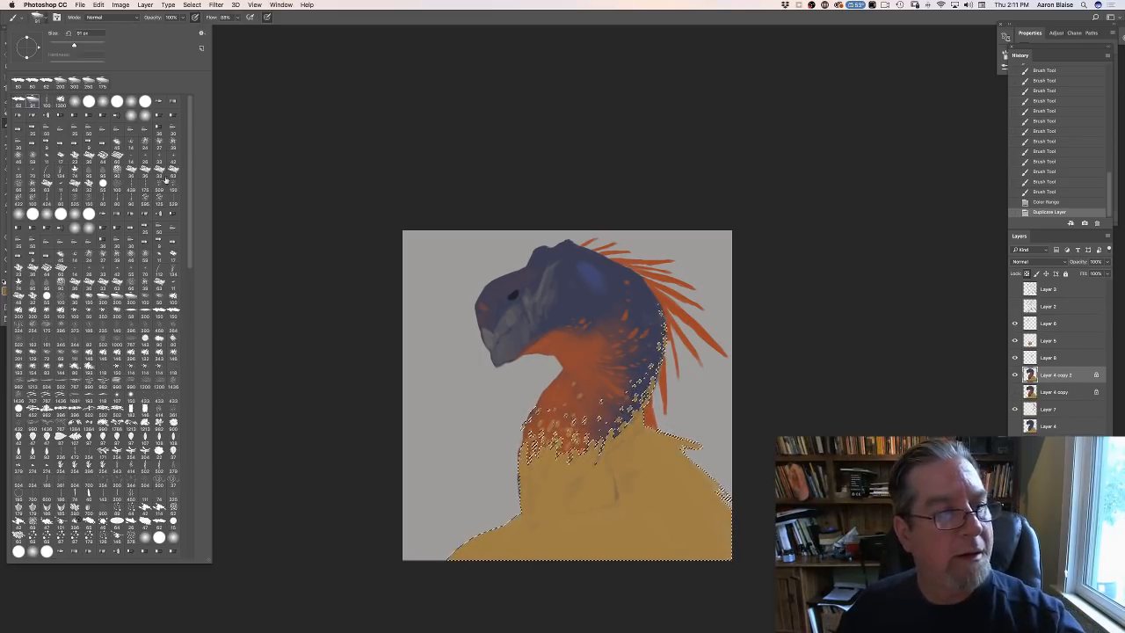
left_click(313, 259)
left_click(8, 291)
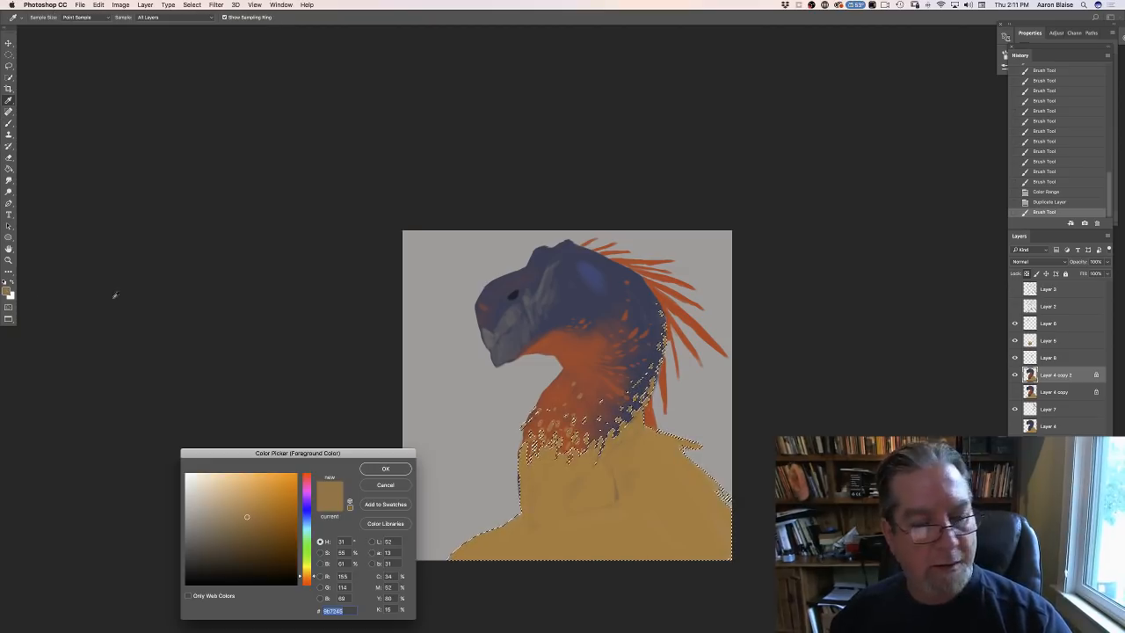
left_click(618, 281)
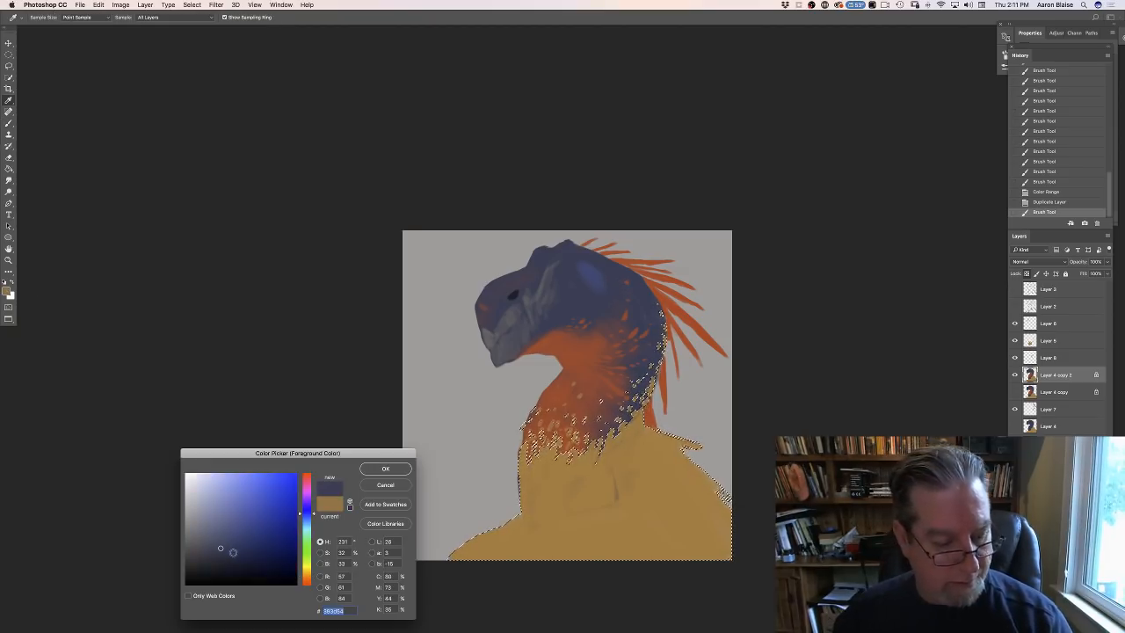
left_click(307, 511)
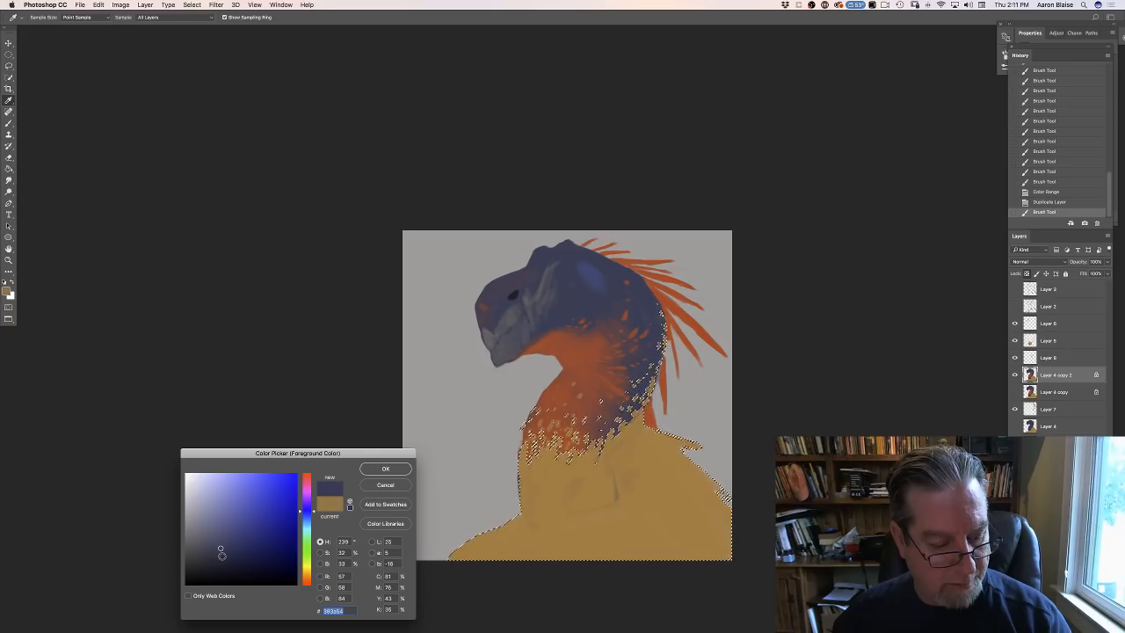
left_click(224, 562)
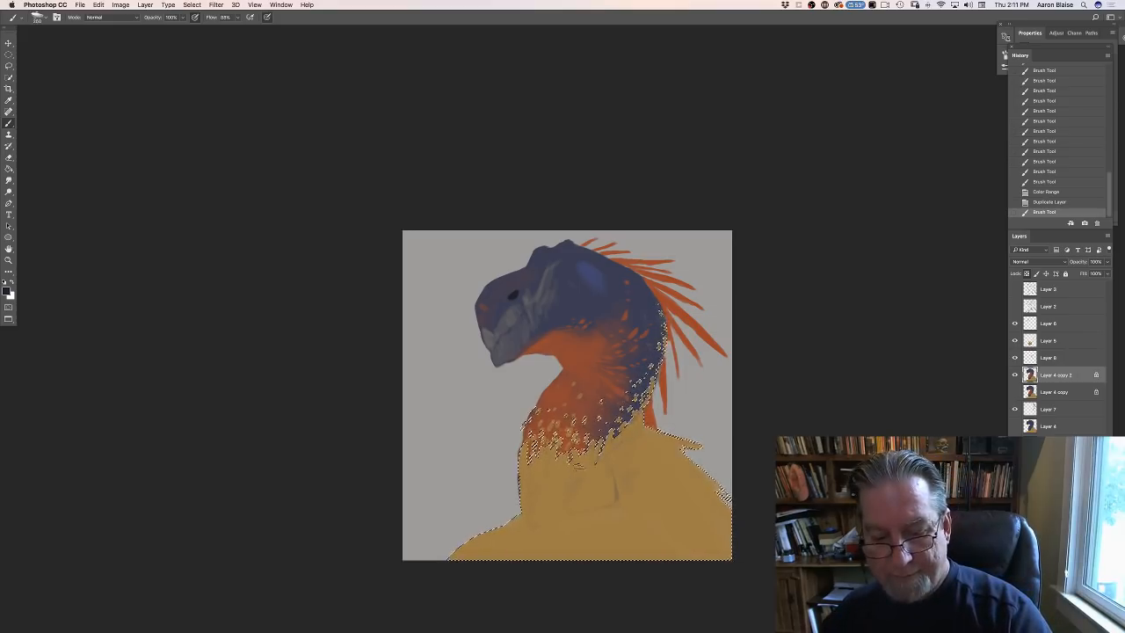
left_click_drag(641, 432, 626, 444)
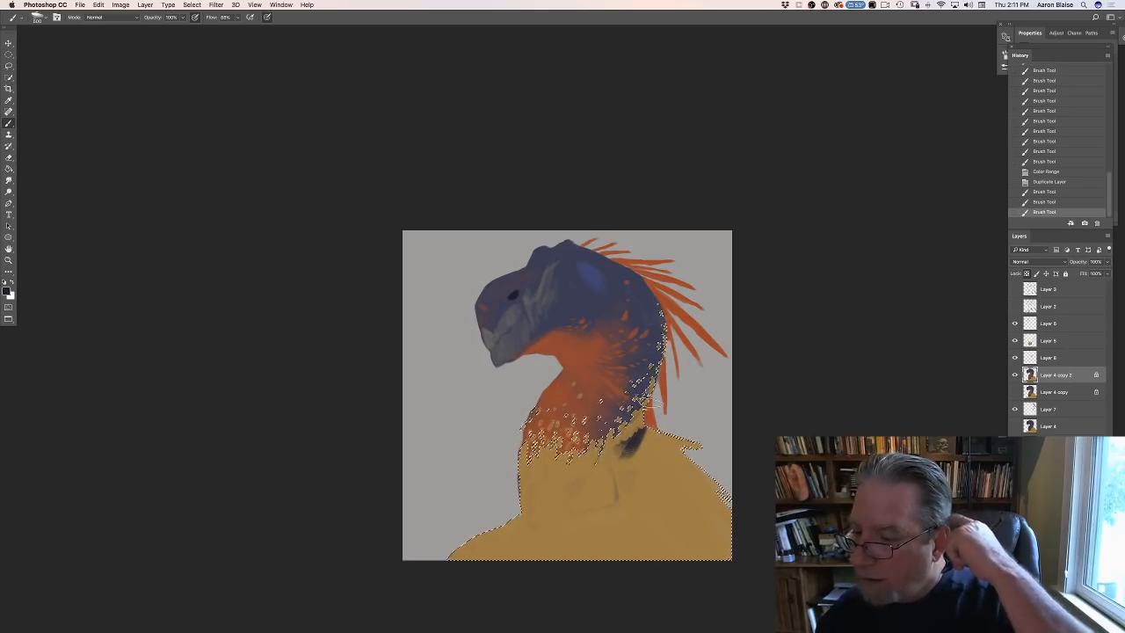
- Hide the orange-red spots layer below Layer 5 and toggle Layer 5's visibility to compare the neck and body paint
left_click(1014, 341)
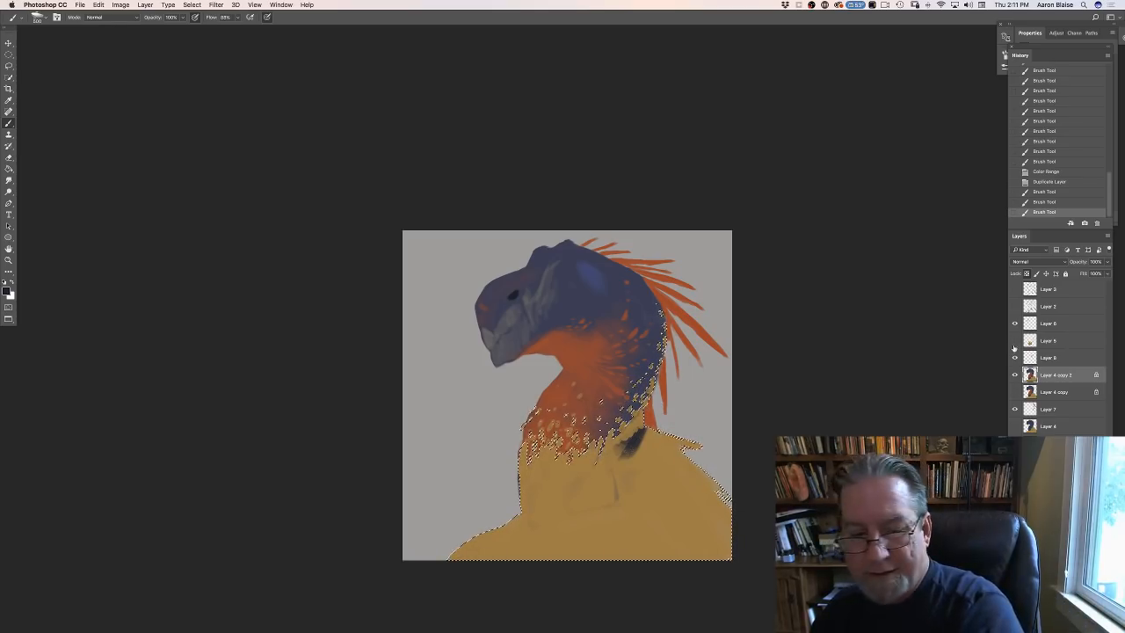
left_click(1014, 356)
left_click(1014, 342)
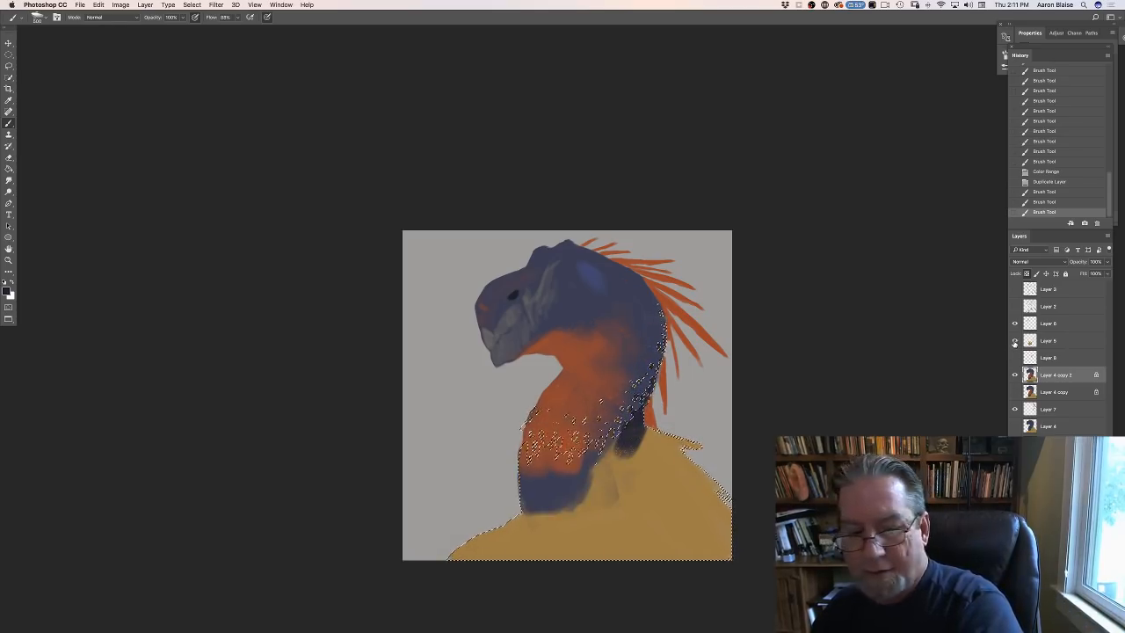
left_click(1014, 341)
left_click(1015, 343)
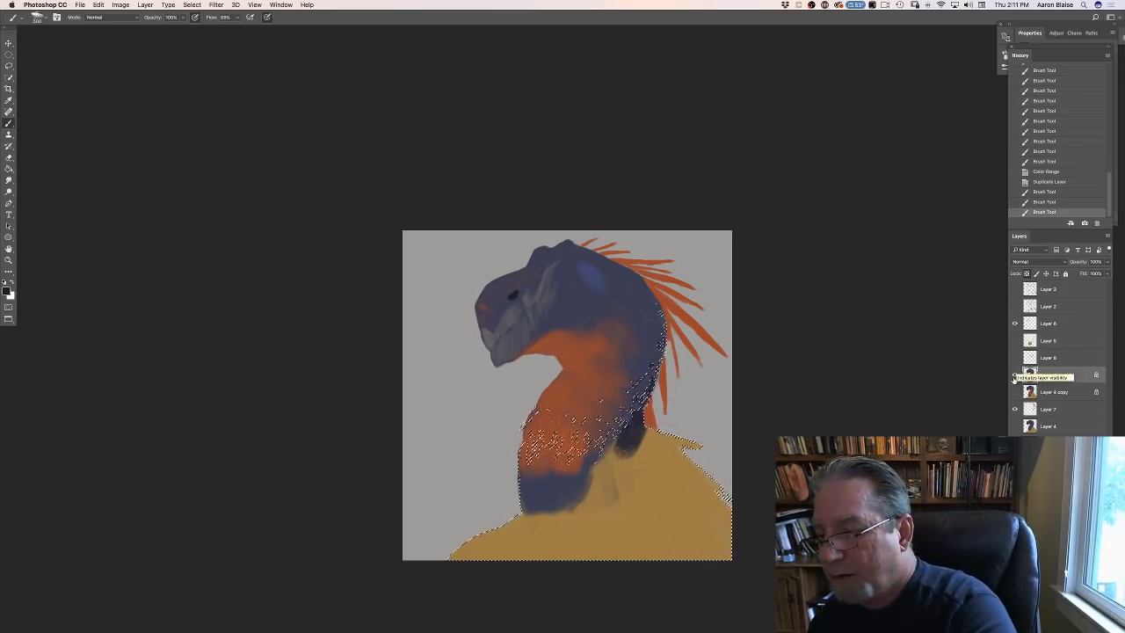
left_click(1014, 342)
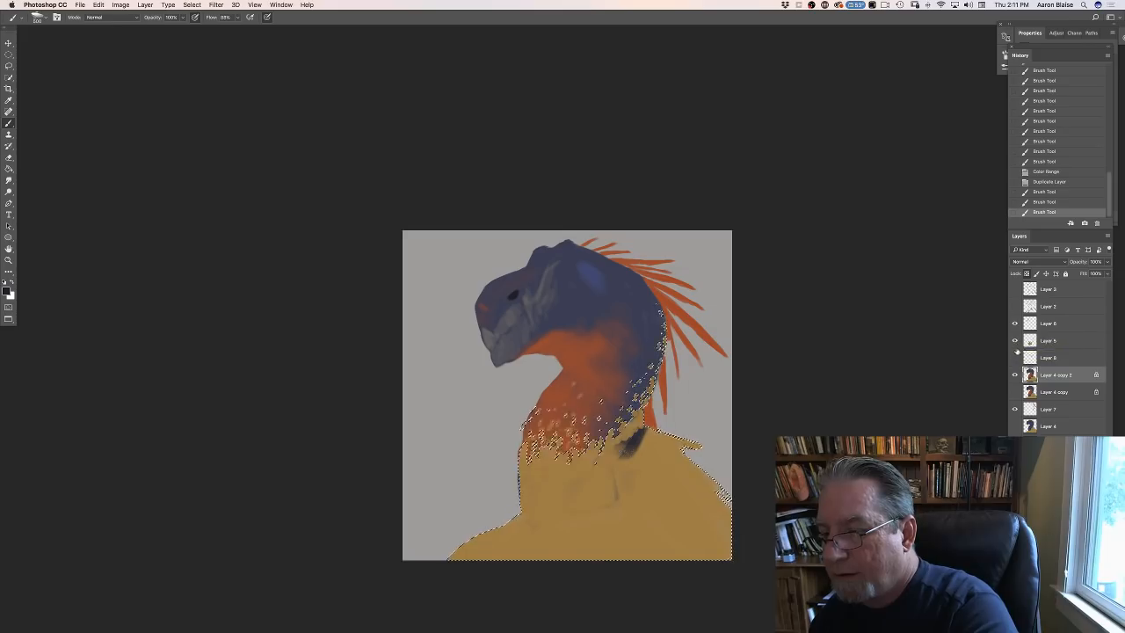
- Paint the selected neck spots, collar and whole body very dark blue on Layer 5
left_click(1044, 346)
mouse_move(634, 432)
left_mouse_down()
mouse_move(627, 444)
mouse_move(654, 369)
left_mouse_up()
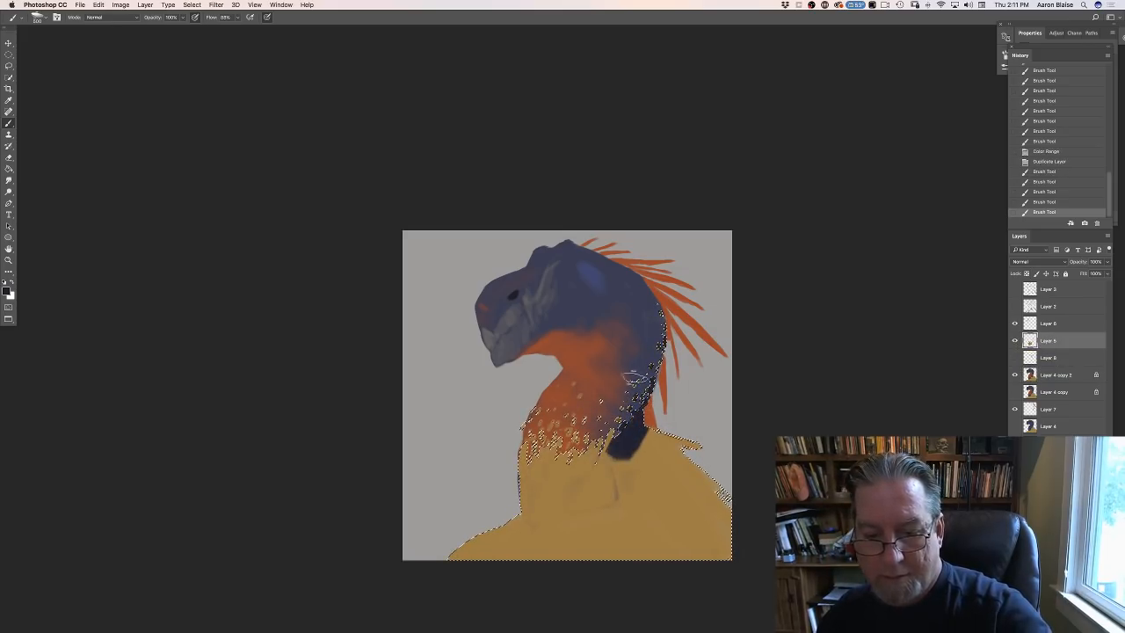
mouse_move(613, 450)
left_mouse_down()
mouse_move(634, 406)
mouse_move(620, 413)
left_mouse_up()
mouse_move(585, 459)
left_mouse_down()
mouse_move(603, 416)
mouse_move(583, 416)
left_mouse_up()
mouse_move(554, 458)
left_mouse_down()
mouse_move(568, 400)
mouse_move(530, 436)
mouse_move(534, 421)
mouse_move(545, 429)
left_mouse_up()
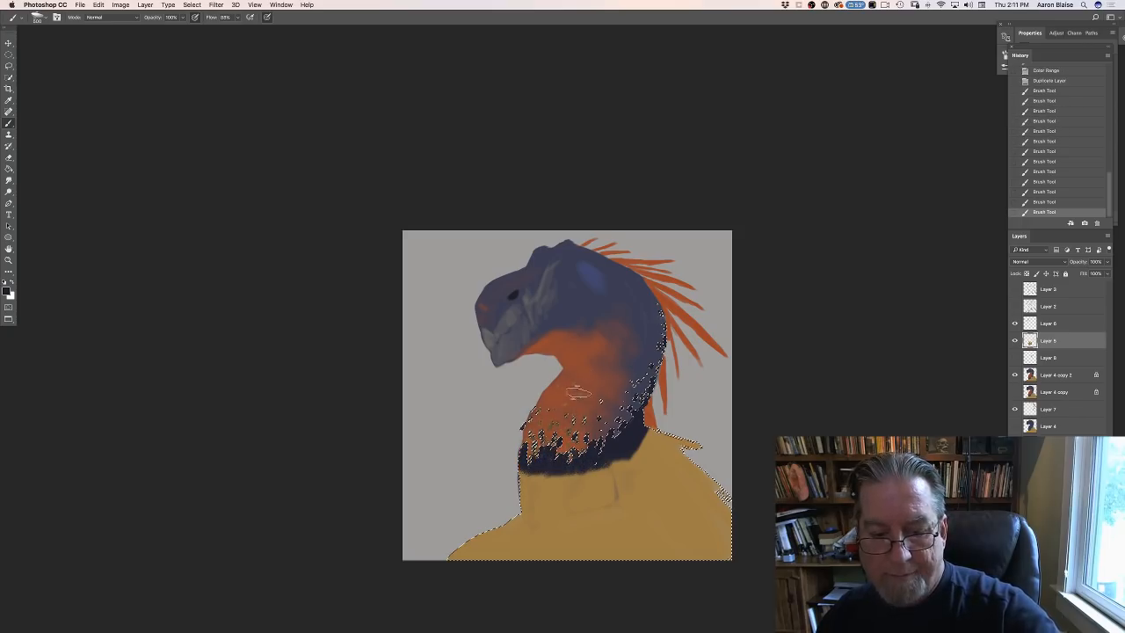
mouse_move(578, 392)
left_mouse_down()
mouse_move(532, 512)
mouse_move(527, 481)
mouse_move(553, 443)
mouse_move(551, 483)
mouse_move(564, 465)
mouse_move(576, 470)
mouse_move(606, 522)
mouse_move(620, 517)
mouse_move(624, 488)
mouse_move(637, 484)
mouse_move(637, 424)
mouse_move(653, 440)
mouse_move(641, 423)
mouse_move(667, 419)
mouse_move(672, 485)
mouse_move(651, 471)
mouse_move(621, 480)
mouse_move(632, 533)
mouse_move(589, 585)
mouse_move(553, 504)
mouse_move(507, 568)
mouse_move(484, 561)
mouse_move(493, 534)
mouse_move(440, 563)
mouse_move(483, 540)
left_mouse_up()
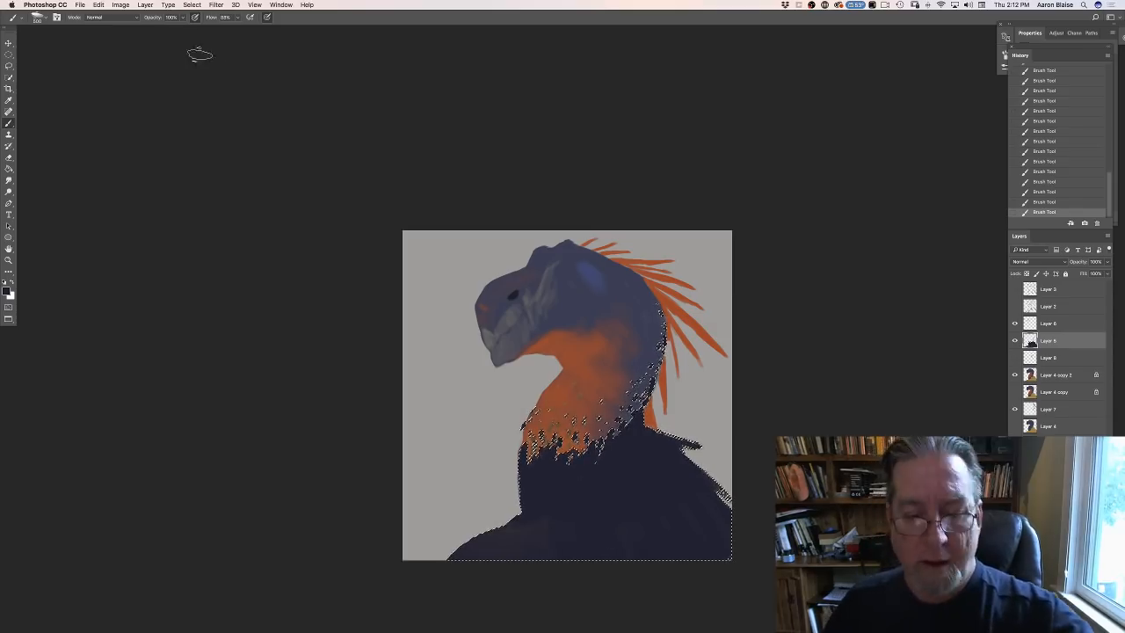
- Deselect the body area and show the linework on Layers 2 and 3 again
left_click(191, 5)
left_click(186, 26)
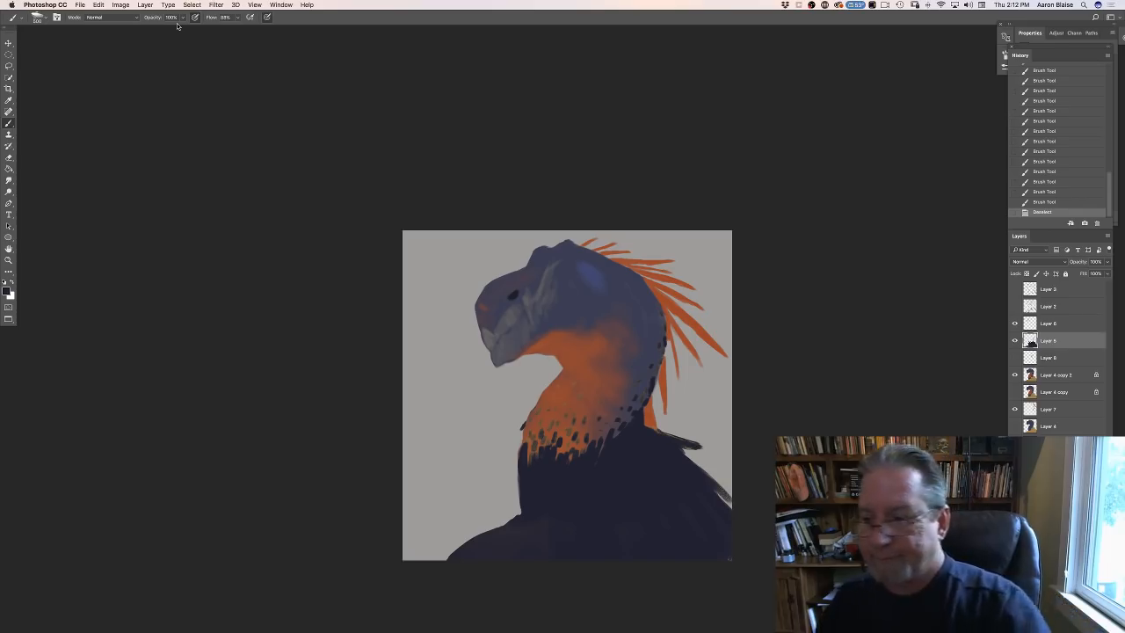
left_click(1014, 306)
left_click(1014, 290)
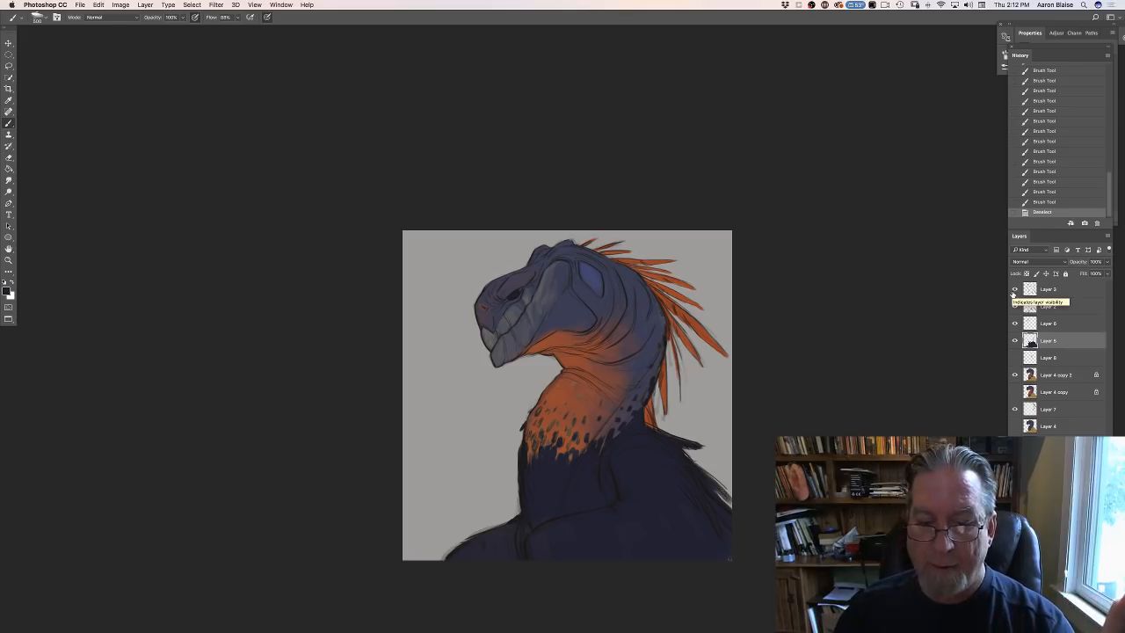
- Set the foreground colour to golden orange #DD9537 for the creature's eye
key("super+equal")
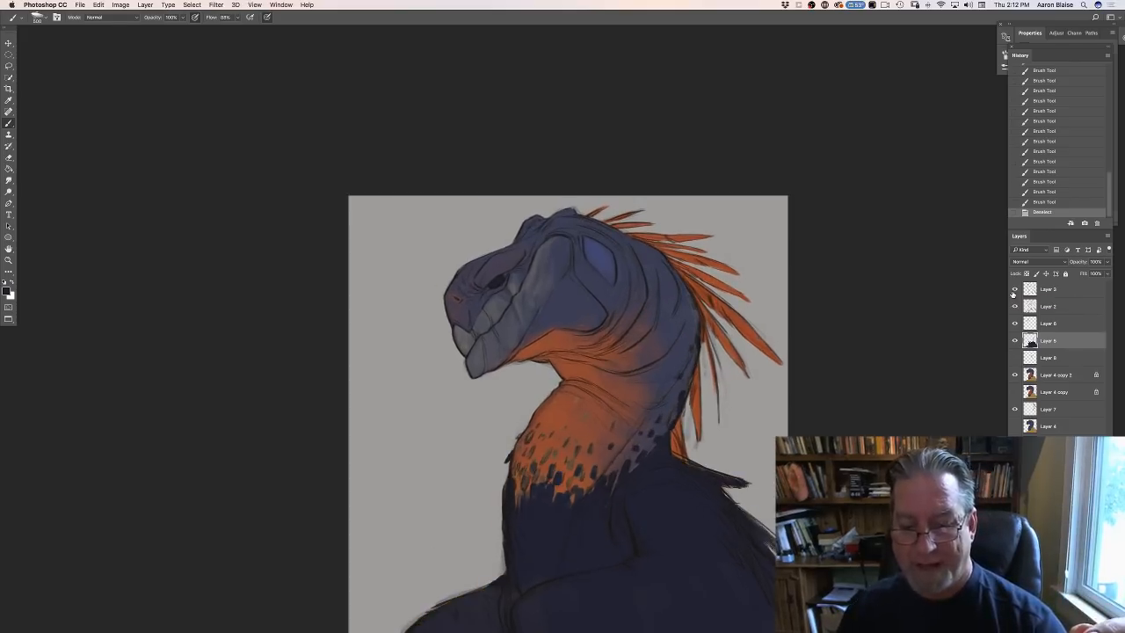
key("super+minus")
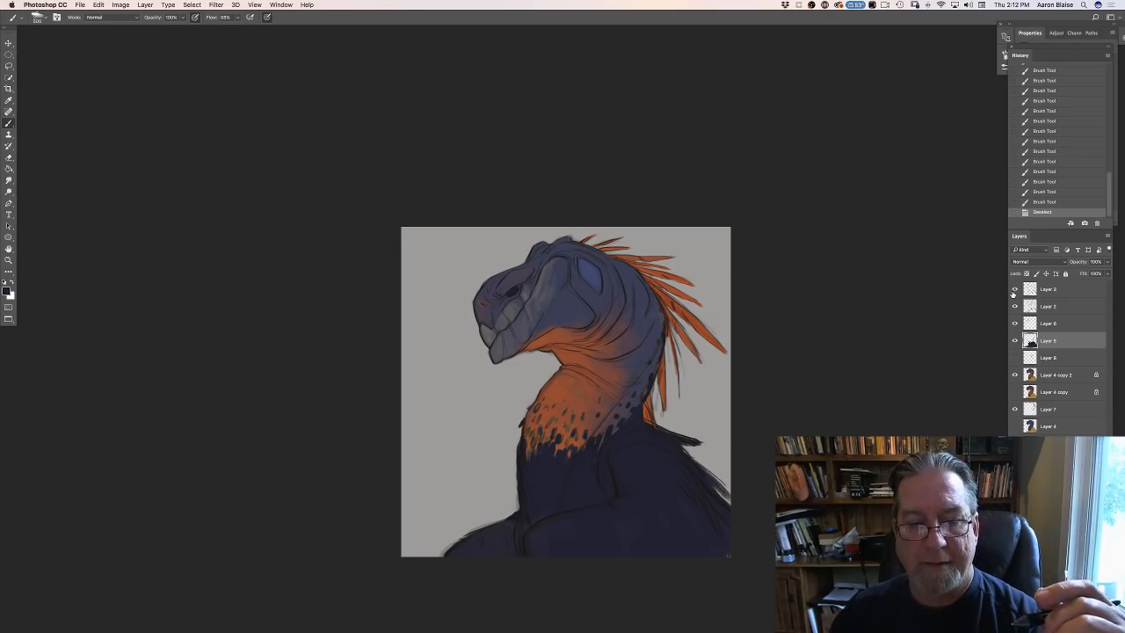
key("super+equal")
key("super+equal")
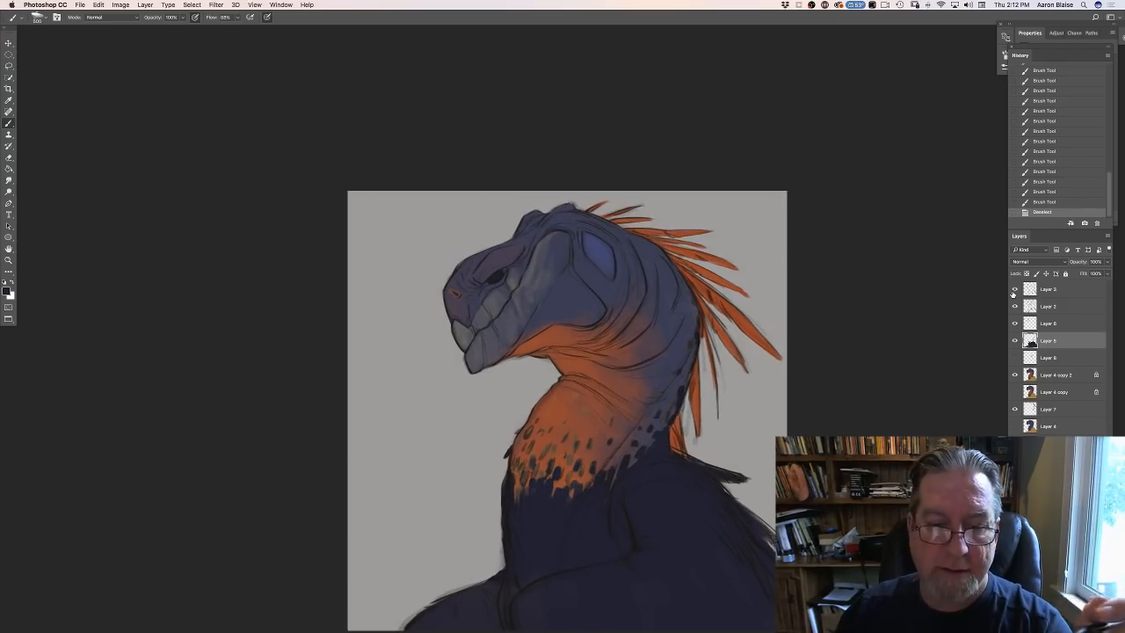
key("super+equal")
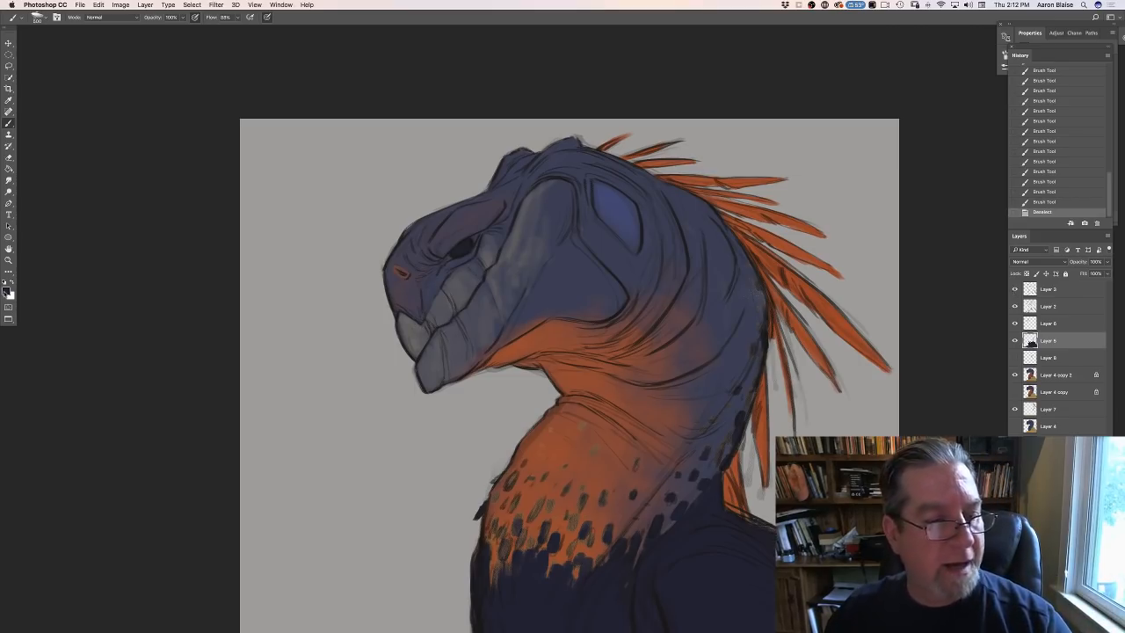
left_click(6, 291)
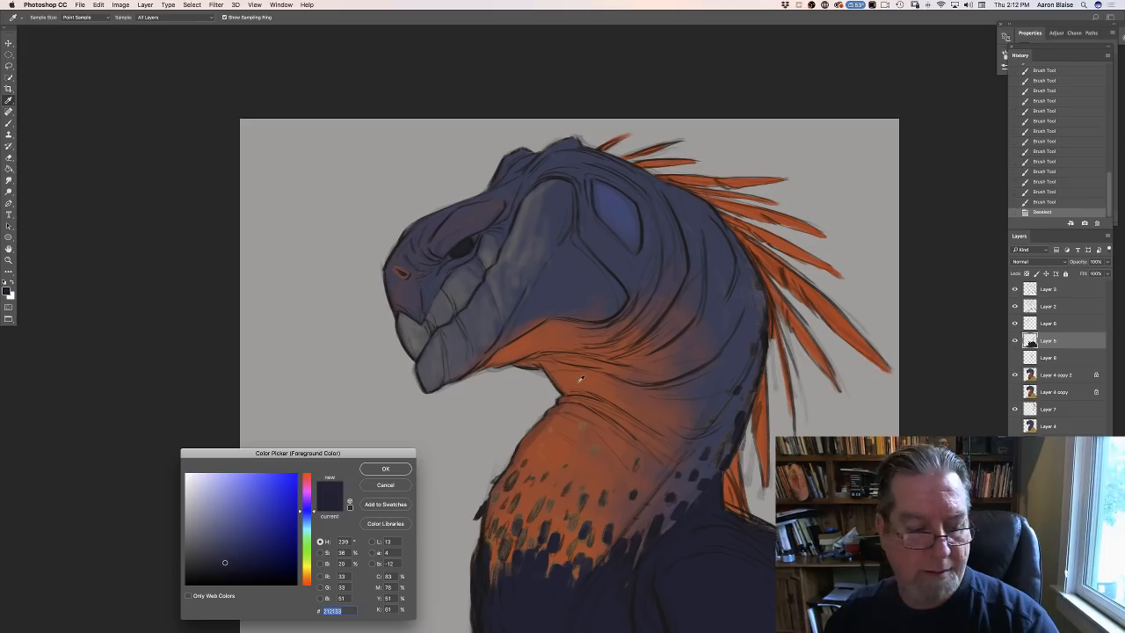
left_click(305, 574)
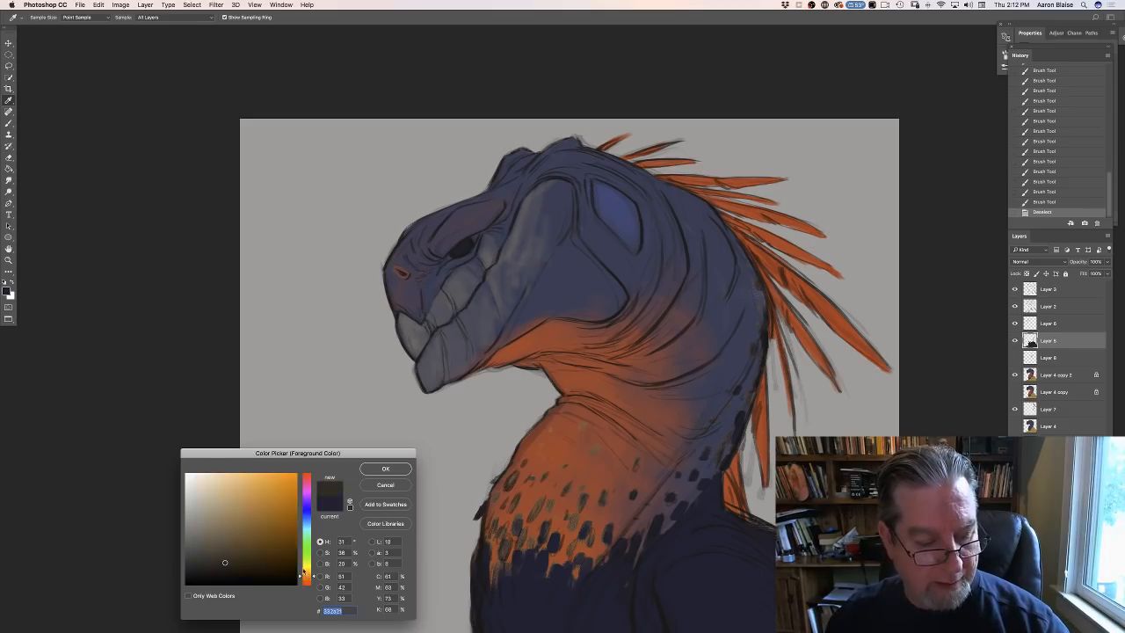
left_click(272, 486)
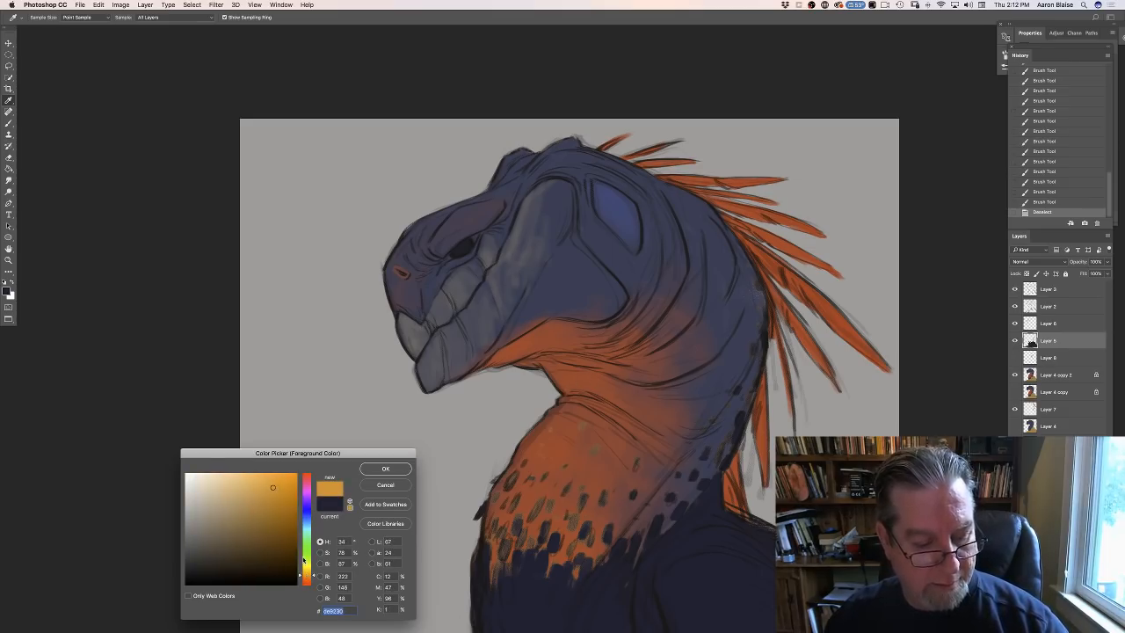
left_click(269, 487)
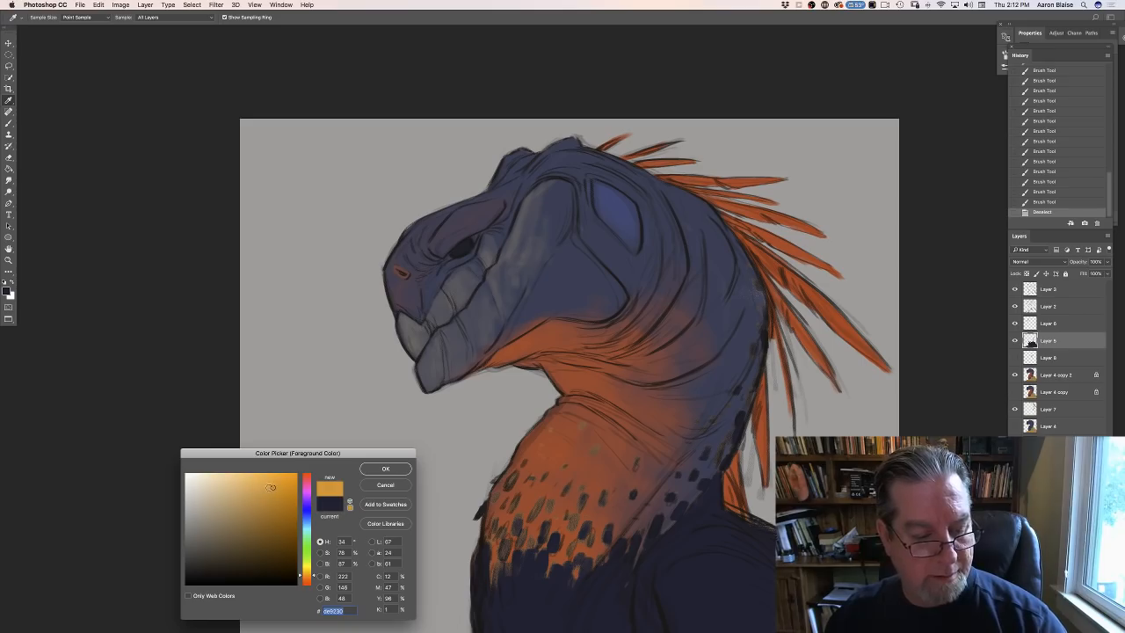
left_click(380, 469)
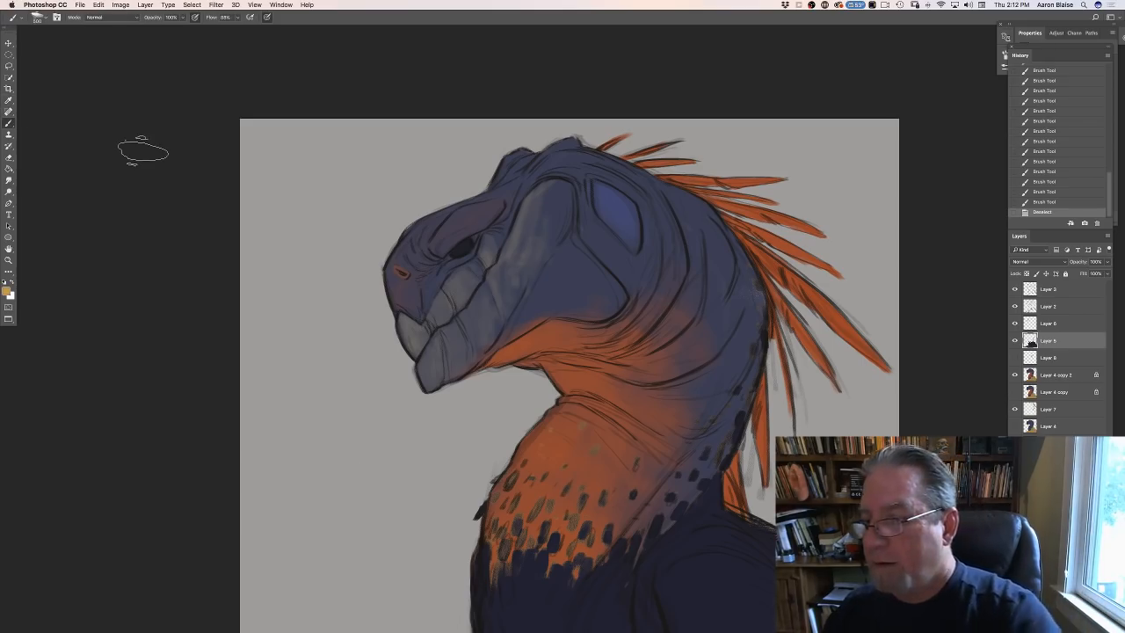
- Choose a much smaller brush from the presets and fill the creature's eye with golden yellow on Layer 5
left_click(39, 17)
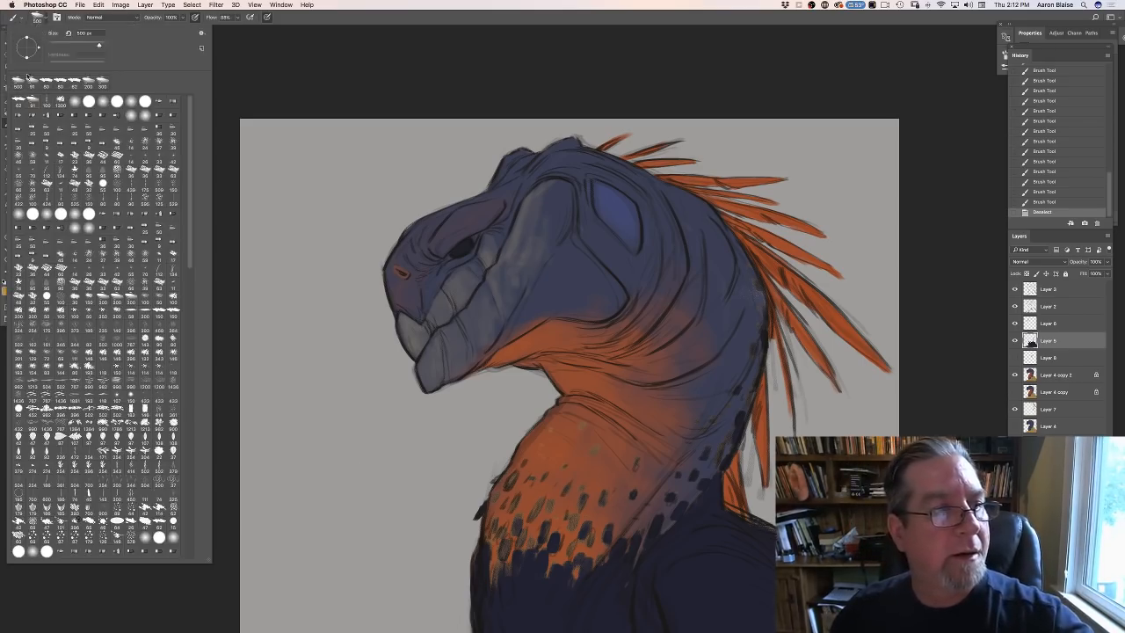
left_click(19, 101)
left_click(334, 80)
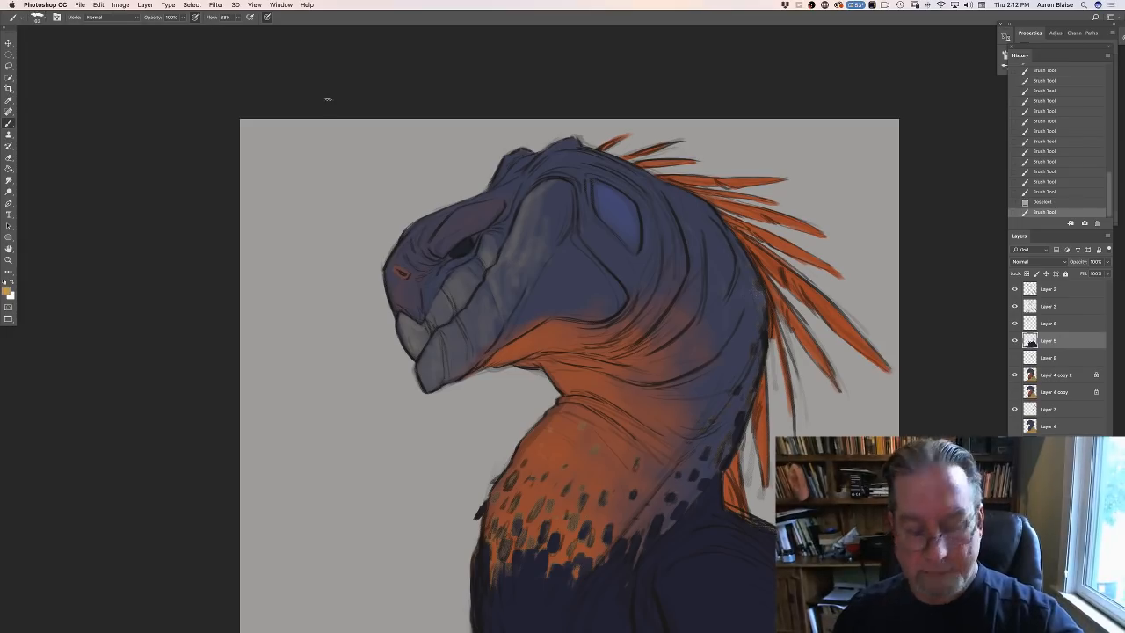
left_click_drag(463, 250, 465, 244)
left_click_drag(457, 251, 460, 245)
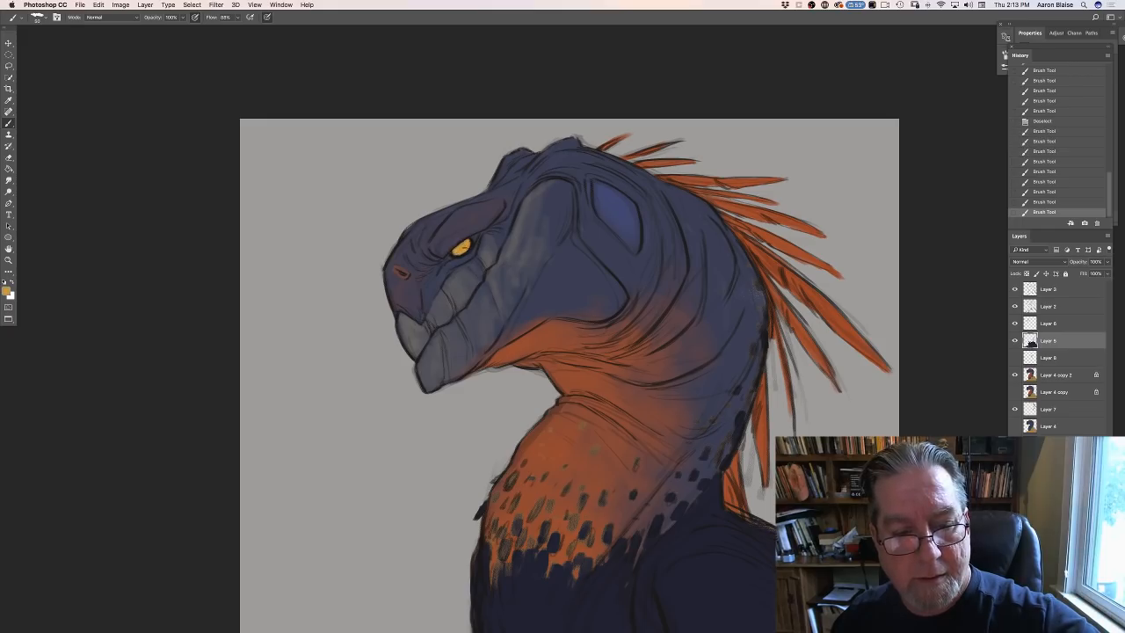
left_click_drag(459, 251, 466, 242)
left_click_drag(457, 252, 467, 242)
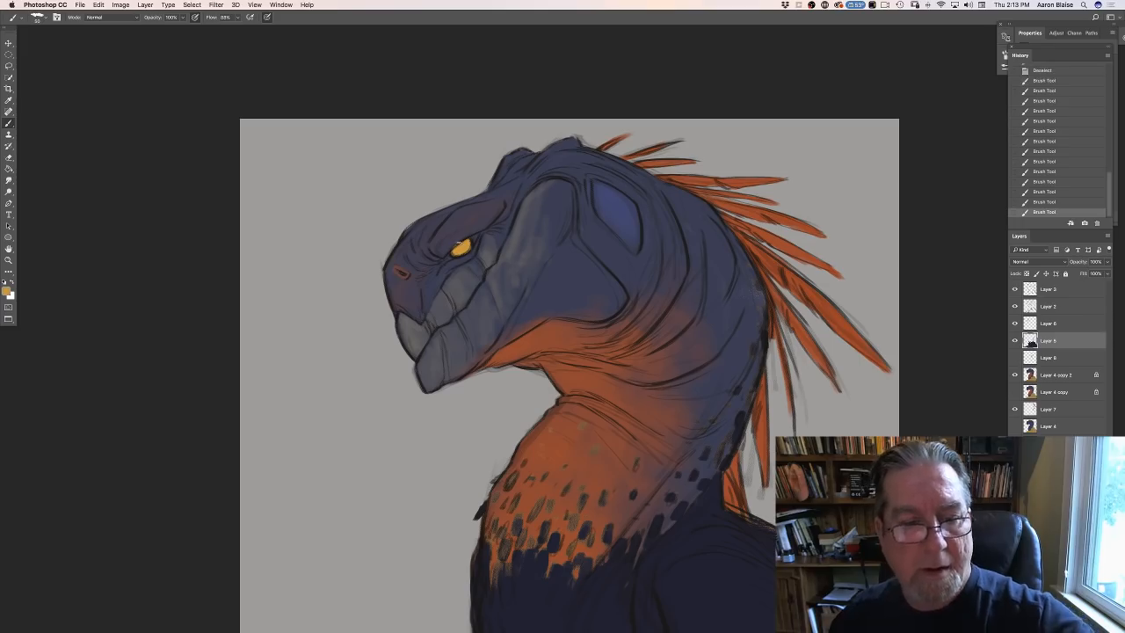
- Sample the muted purple-blue #443D50 from the muzzle and paint along the front upper edge of the eye
left_click(7, 290)
left_click(407, 298)
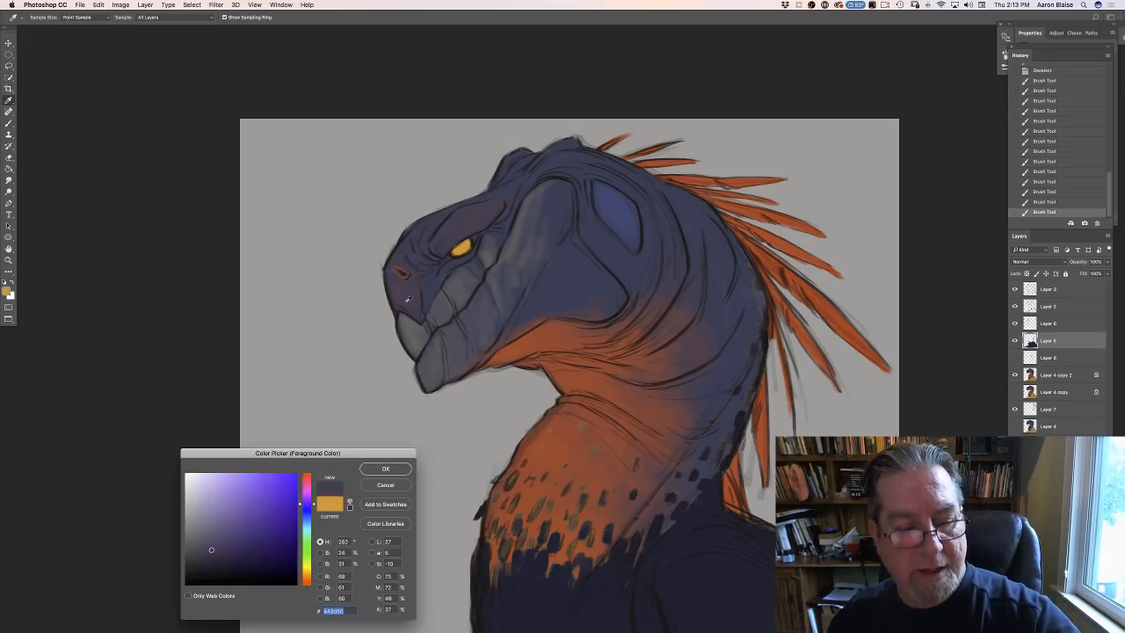
left_click(385, 468)
left_click_drag(448, 246, 454, 242)
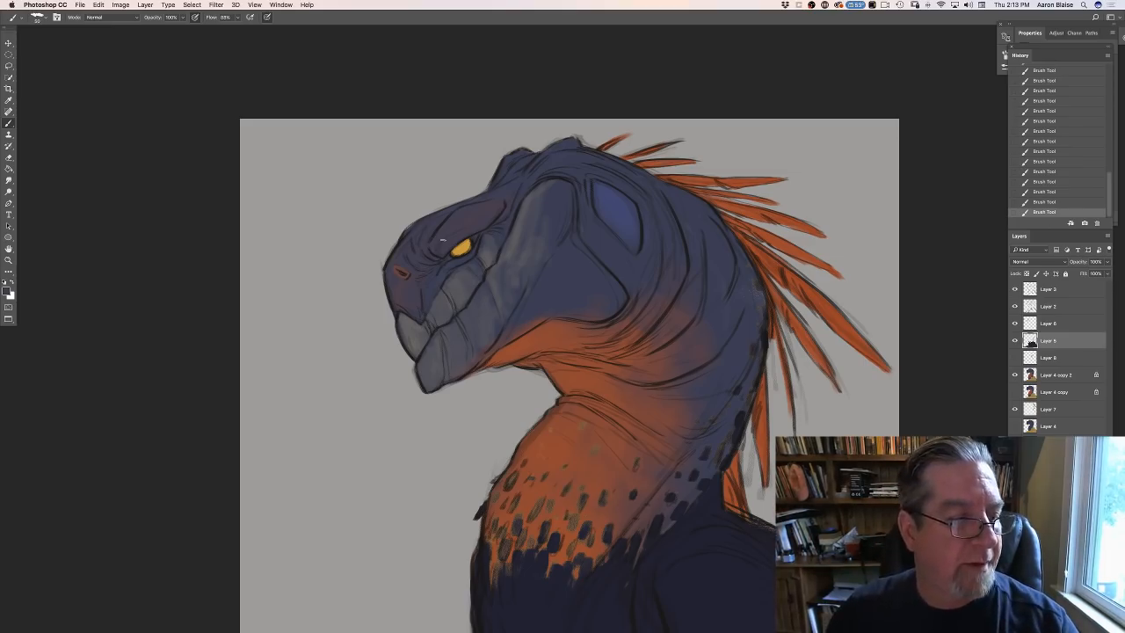
- Darken the foreground colour to near-black #141217 and paint a round pupil in the golden eye
left_click(11, 294)
left_click(207, 574)
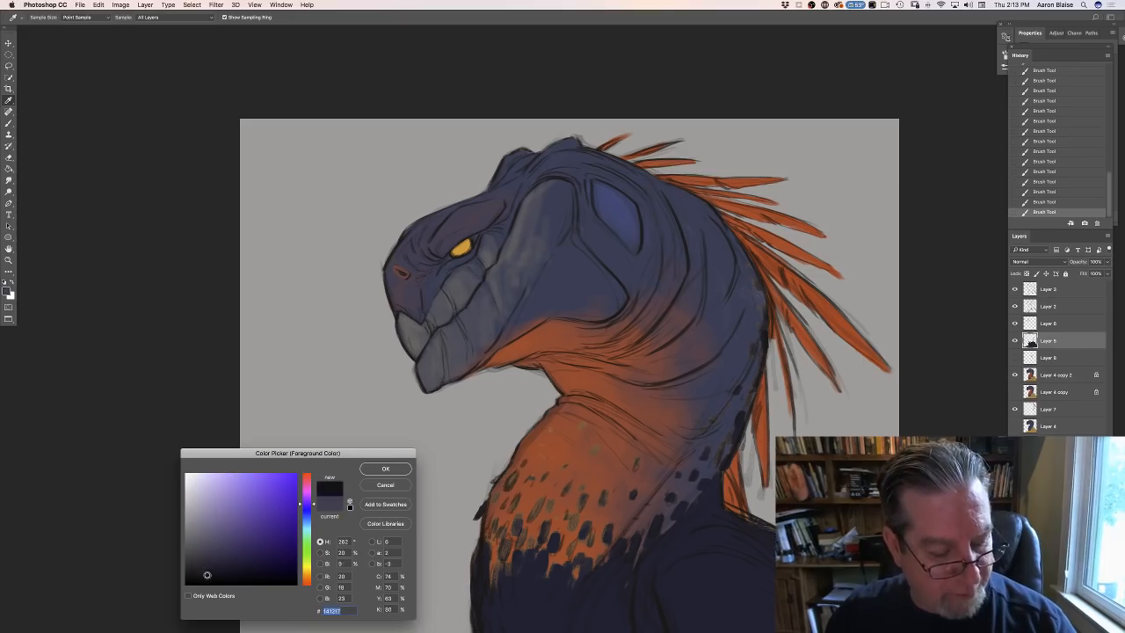
left_click(372, 471)
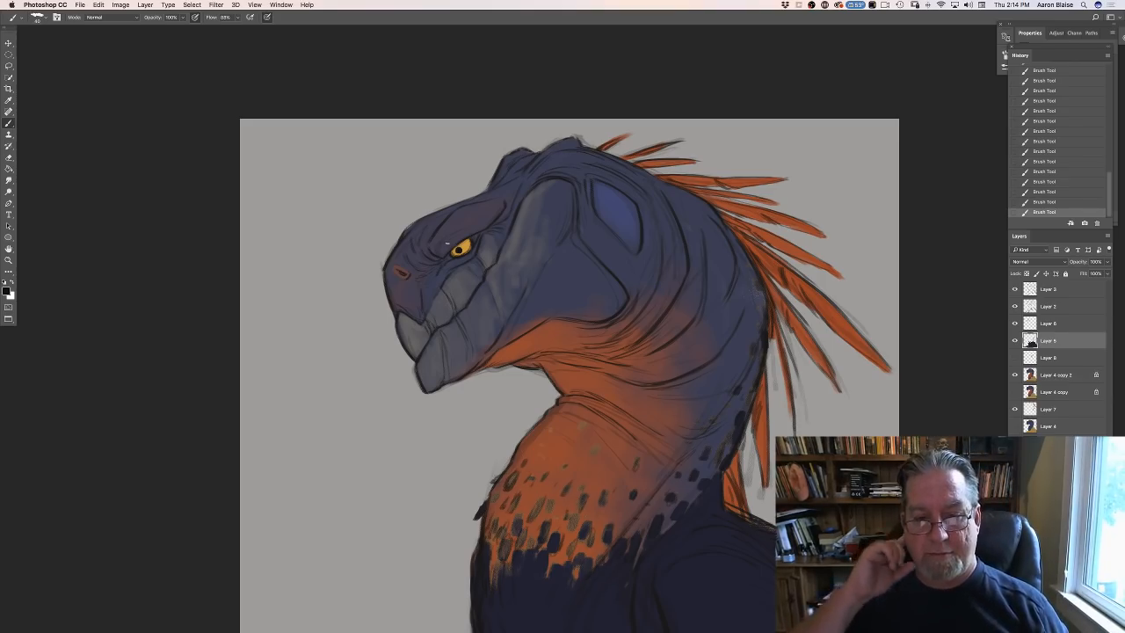
- Sample the orange-red #AC3D2D under the jaw and paint thin streaks along the beak's grooves
left_click(7, 291)
left_click(515, 349)
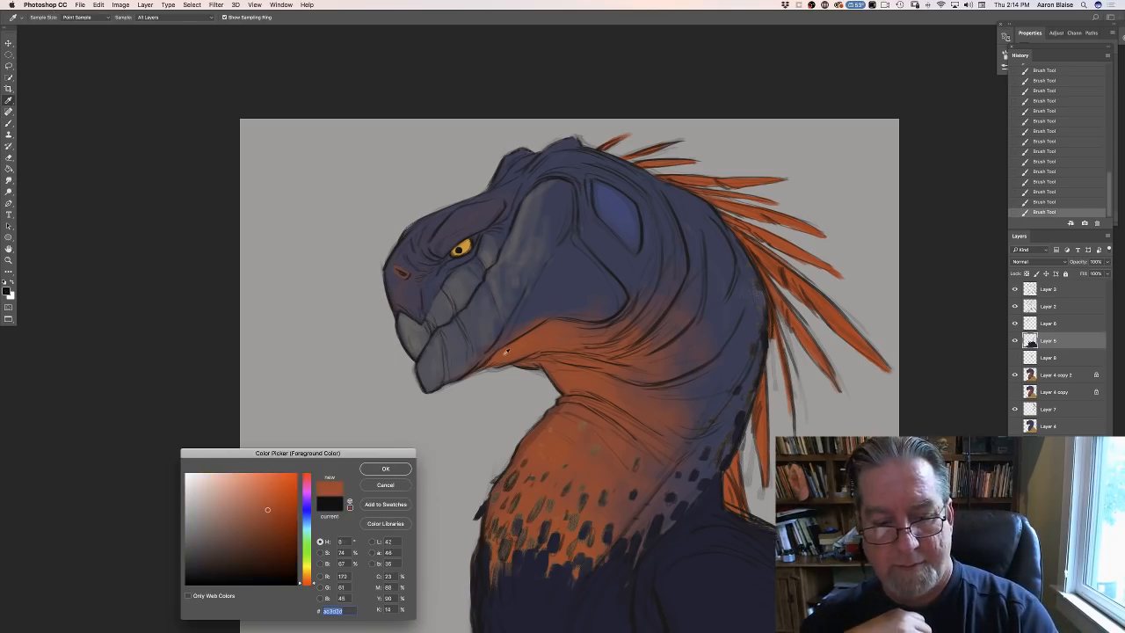
left_click(386, 469)
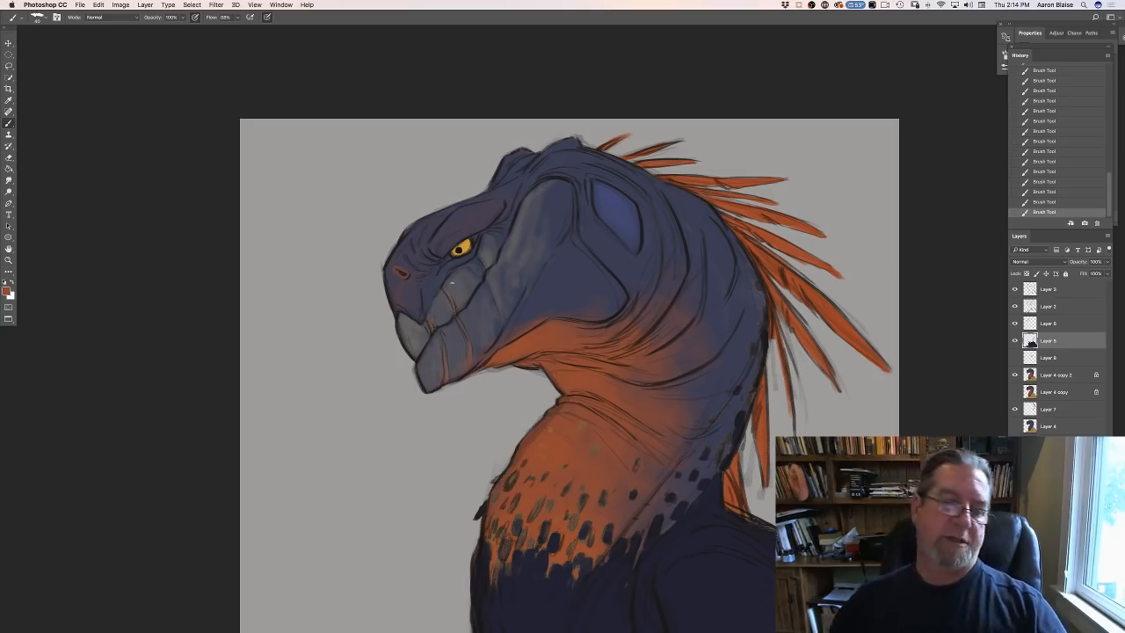
- Sample the golden eye colour, shift it to a medium green, and repaint the whole eye green
left_click(7, 292)
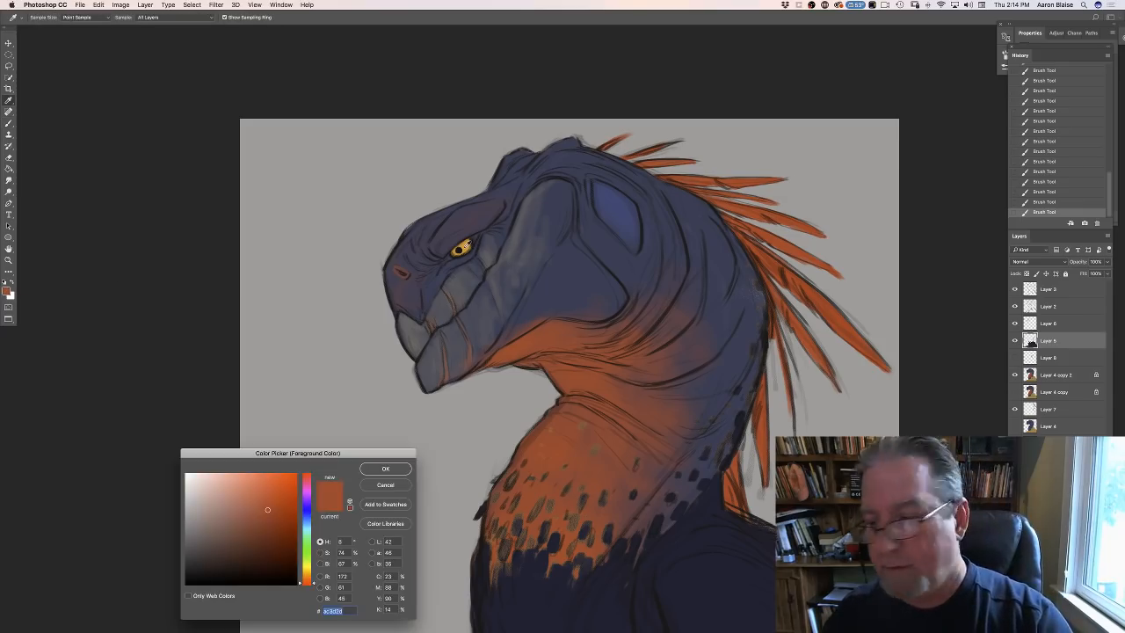
left_click(462, 246)
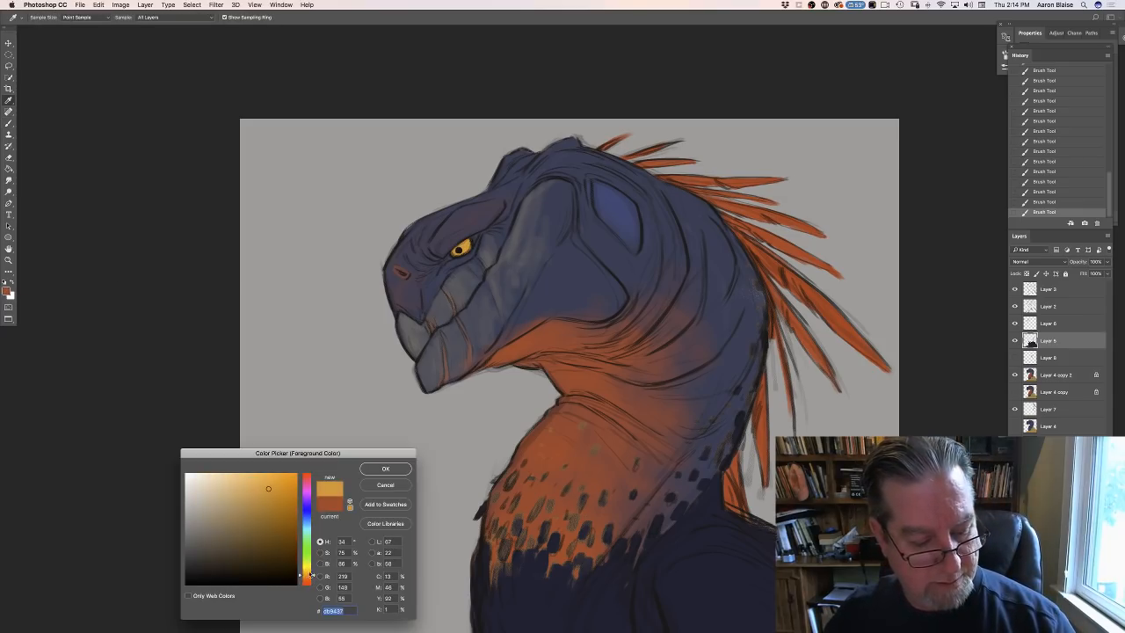
left_click(306, 557)
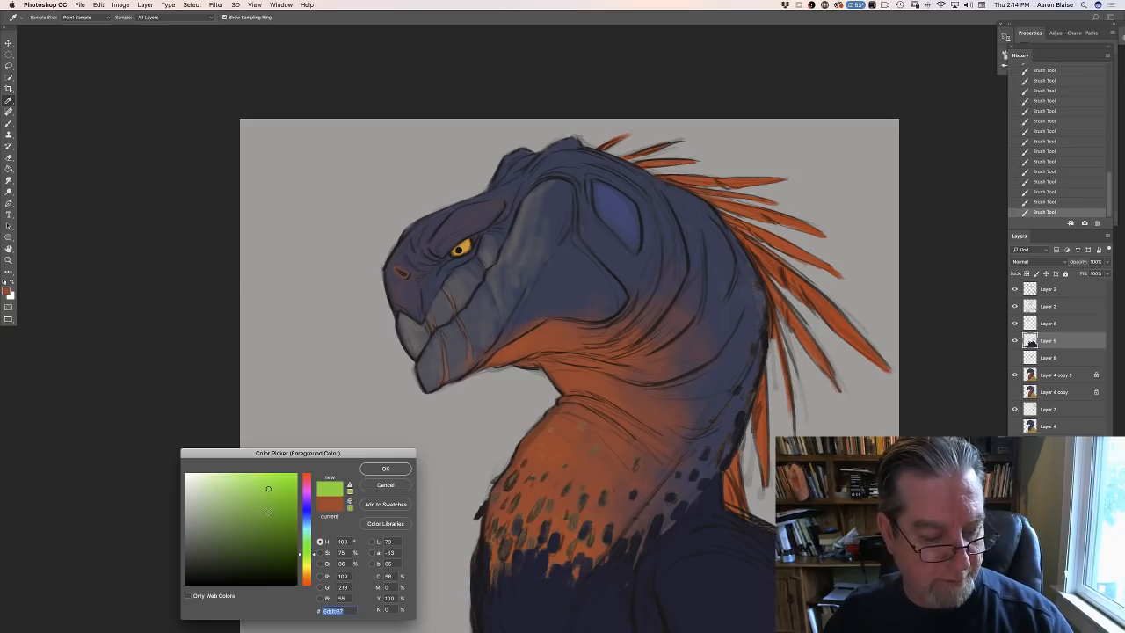
left_click(265, 516)
left_click(371, 471)
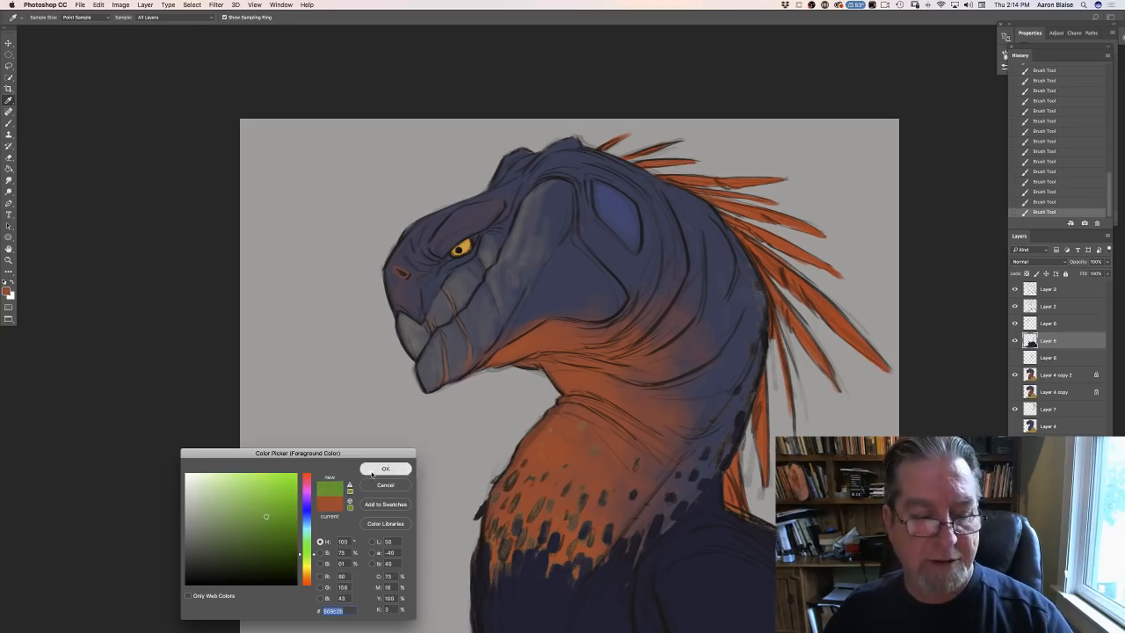
key("super+equal")
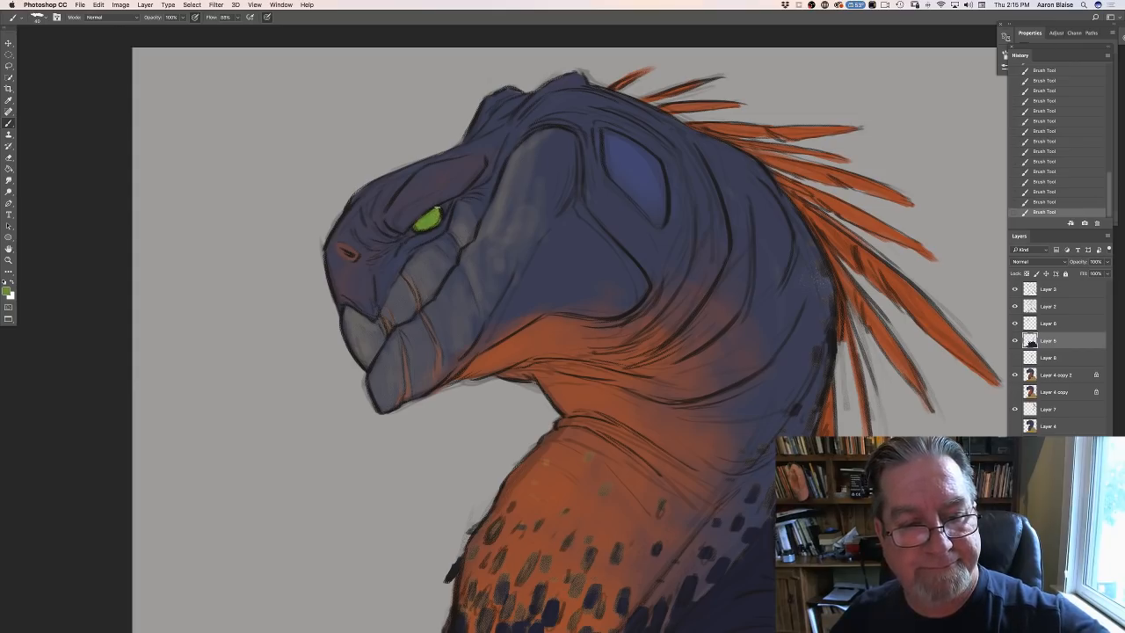
- Set the foreground colour to orange-red #CA332C and paint the centre of the green eye with it
left_click(8, 294)
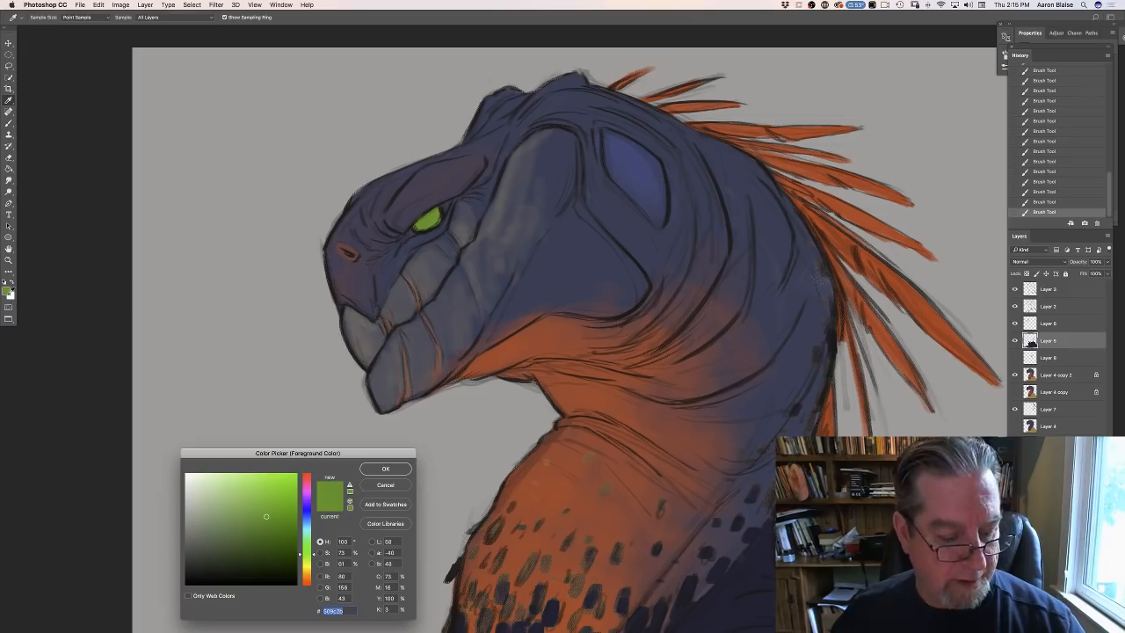
left_click(307, 585)
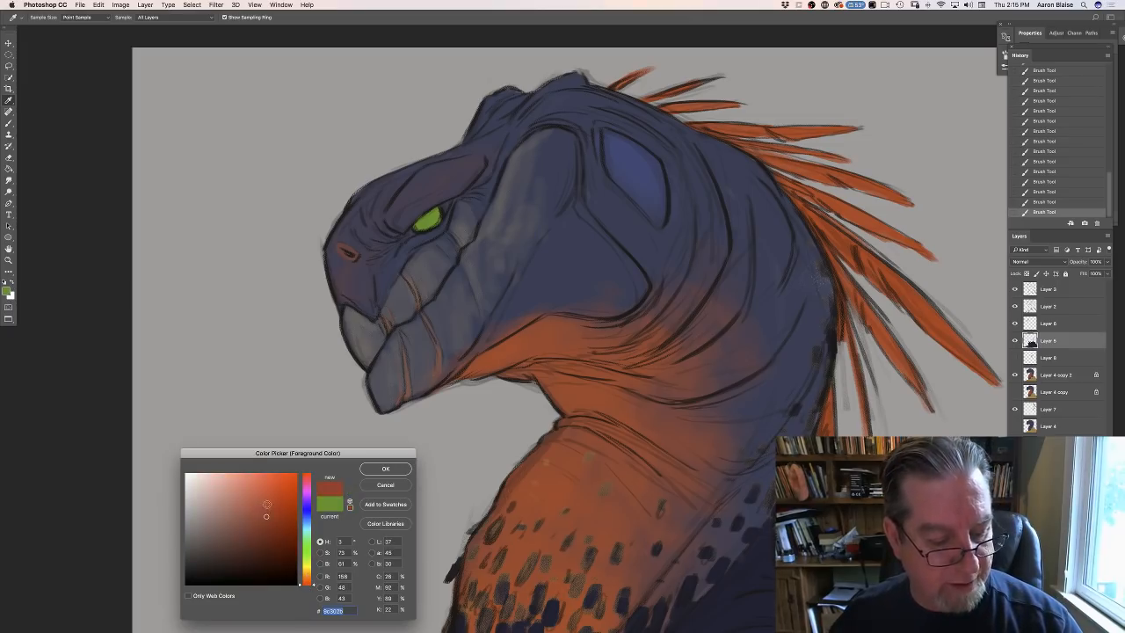
left_click(266, 503)
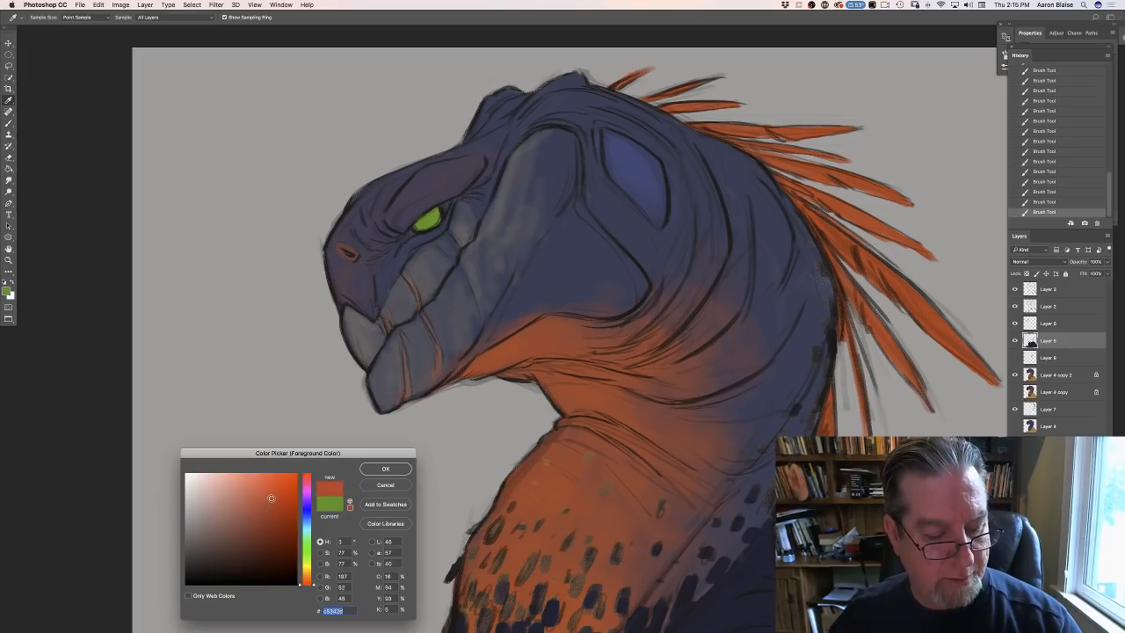
left_click_drag(270, 498, 272, 497)
left_click(370, 471)
key("b")
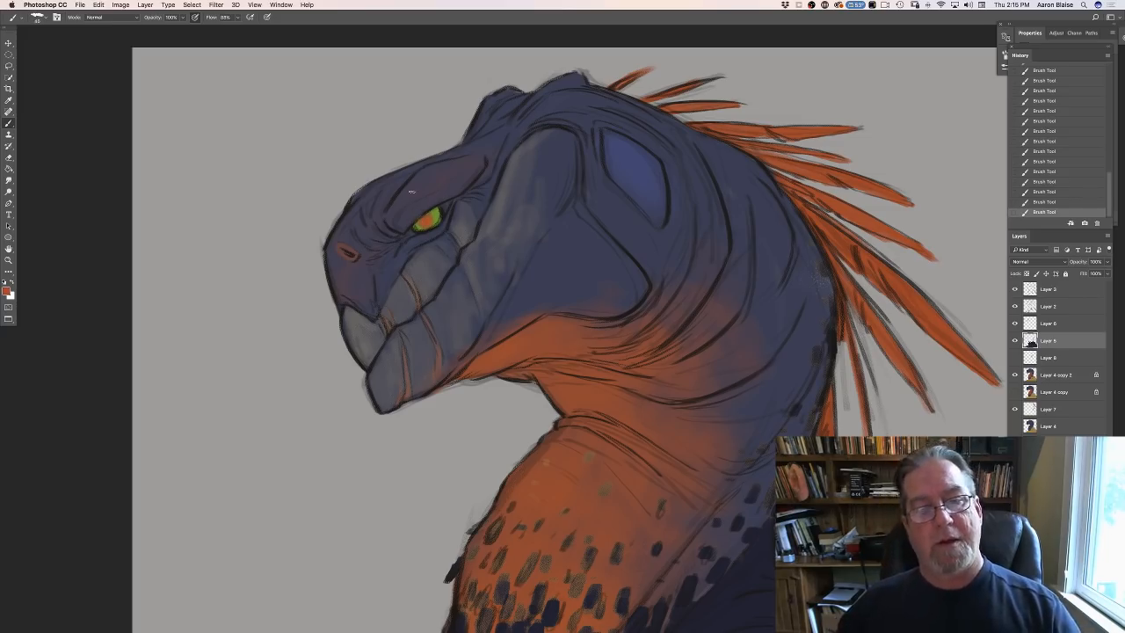
- Set the foreground colour to near-black #0D0E10 and paint a small pupil inside the eye's orange centre
left_click(7, 292)
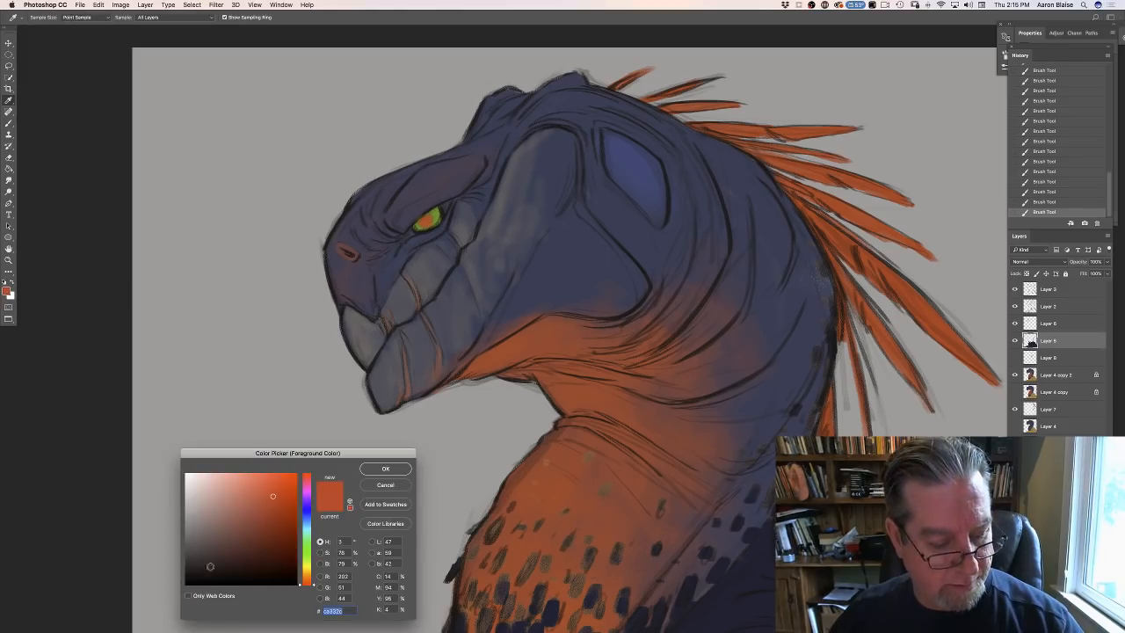
left_click(205, 578)
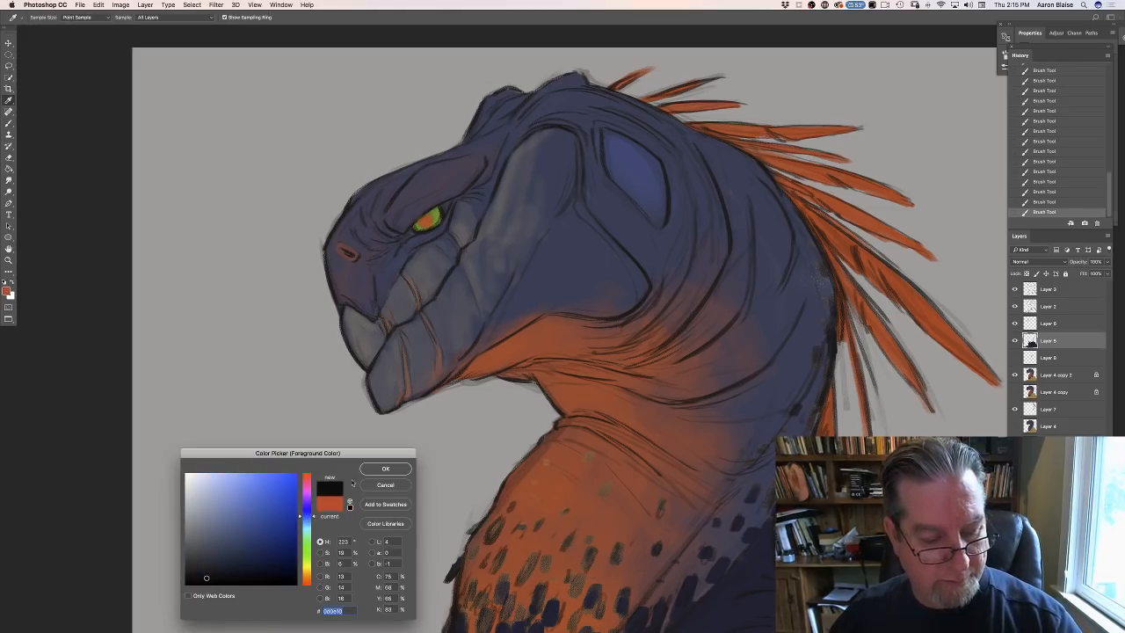
left_click(385, 468)
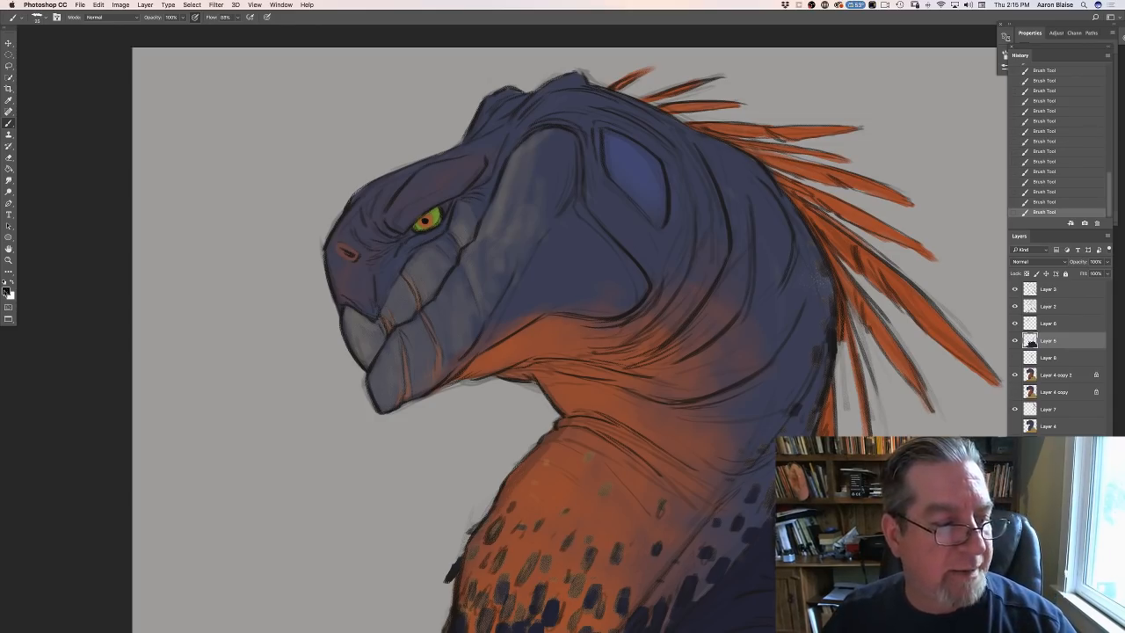
- Pick a pale yellow foreground colour and add small light accents to the green part of the eye
left_click(6, 291)
left_click_drag(305, 574, 304, 567)
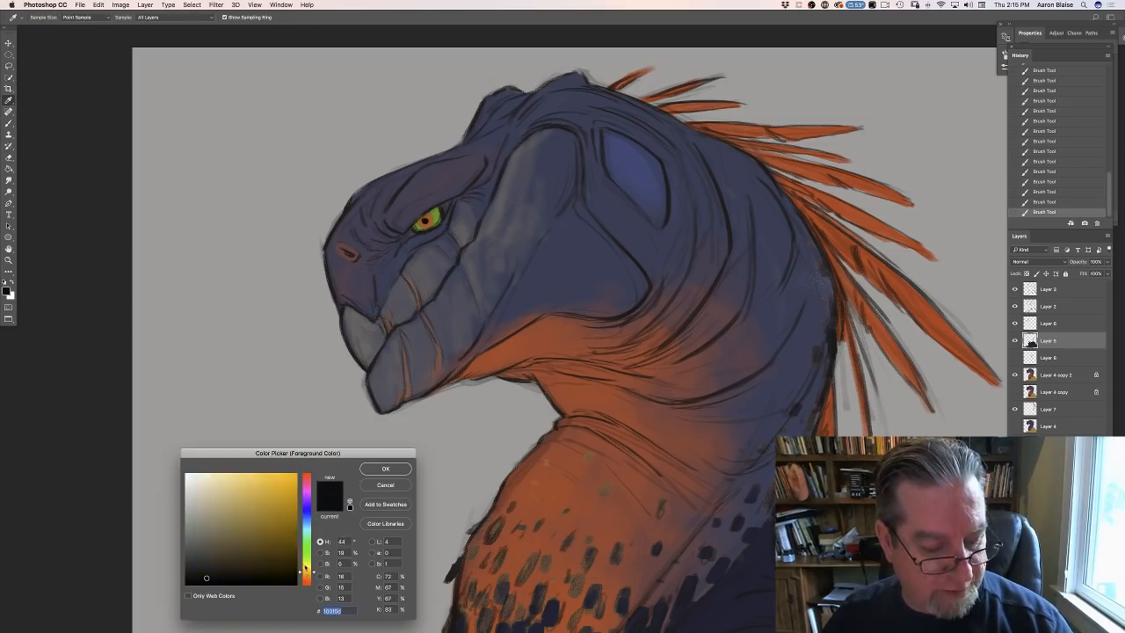
left_click(226, 482)
left_click(364, 469)
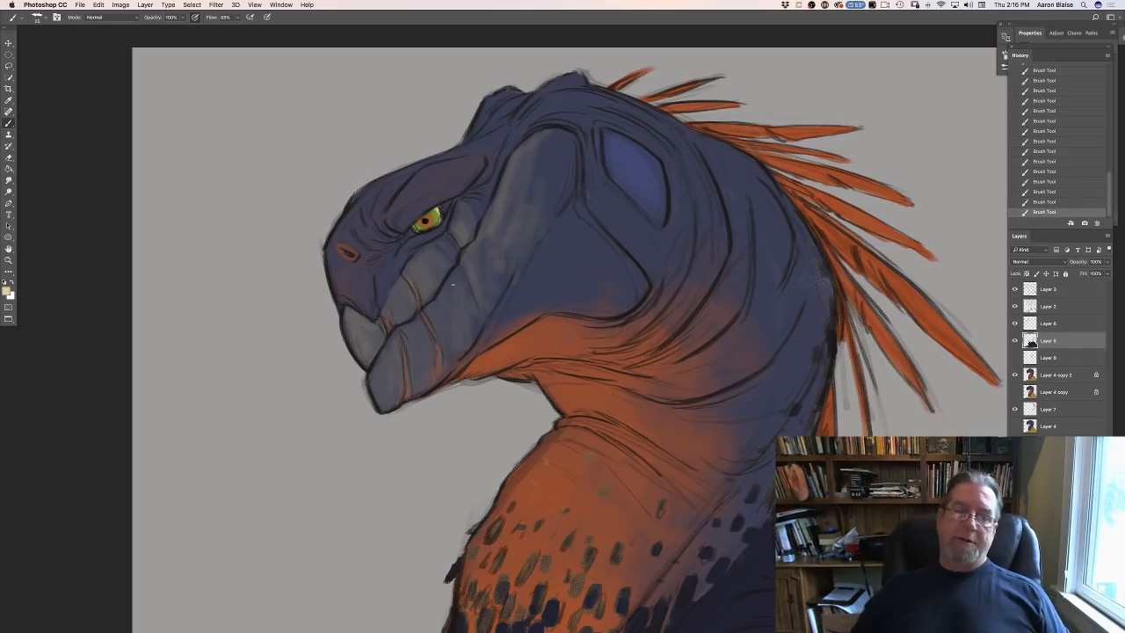
key("super+minus")
key("super+minus")
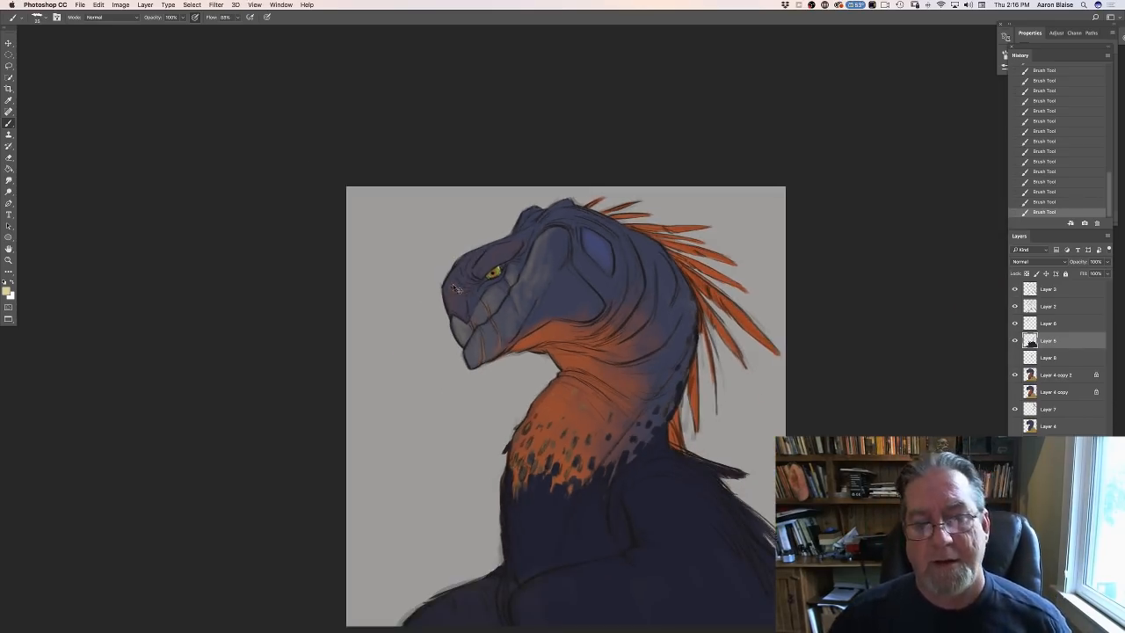
key("super+plus")
key("super+plus")
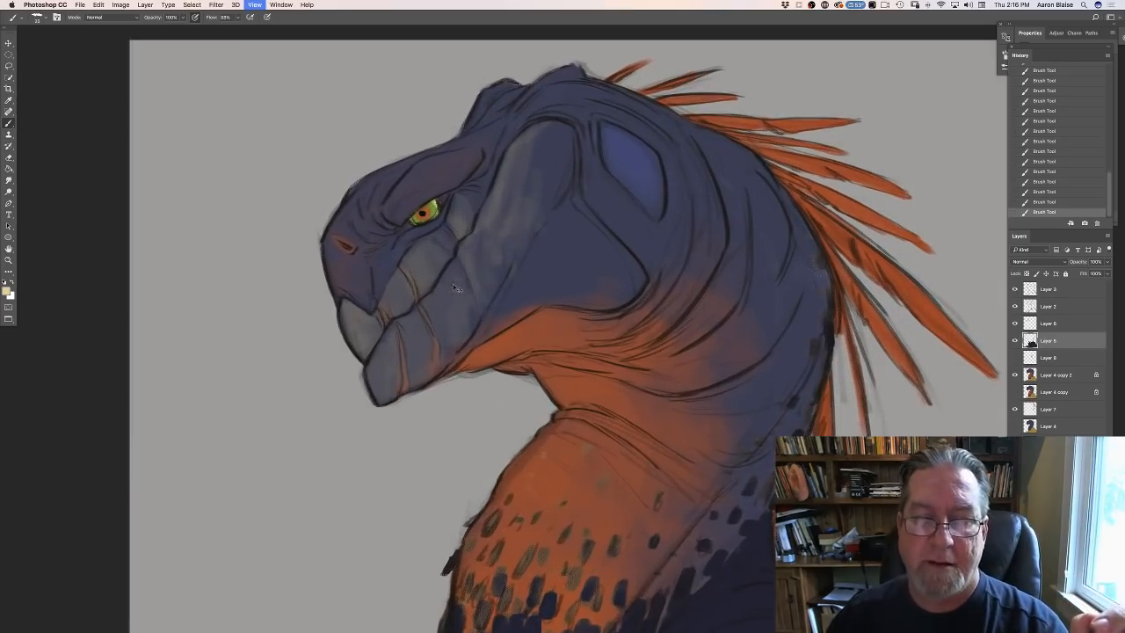
- Add a new layer above the topmost layer and set its blend mode to Multiply
left_click(1047, 290)
key("super+shift+alt+n")
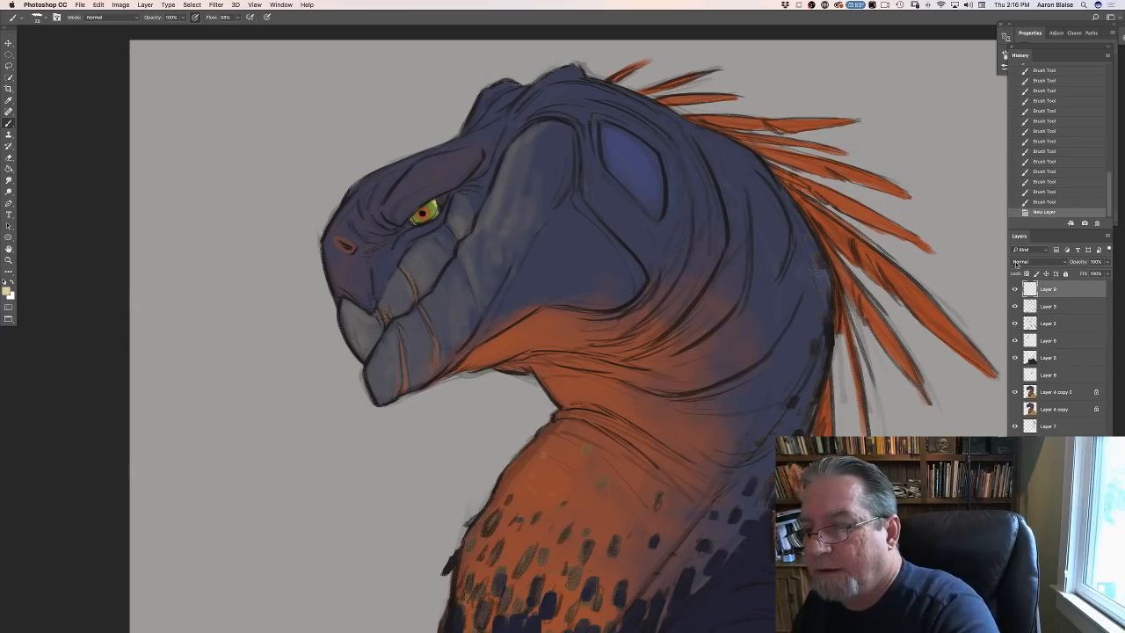
left_click(1023, 262)
left_click(1021, 286)
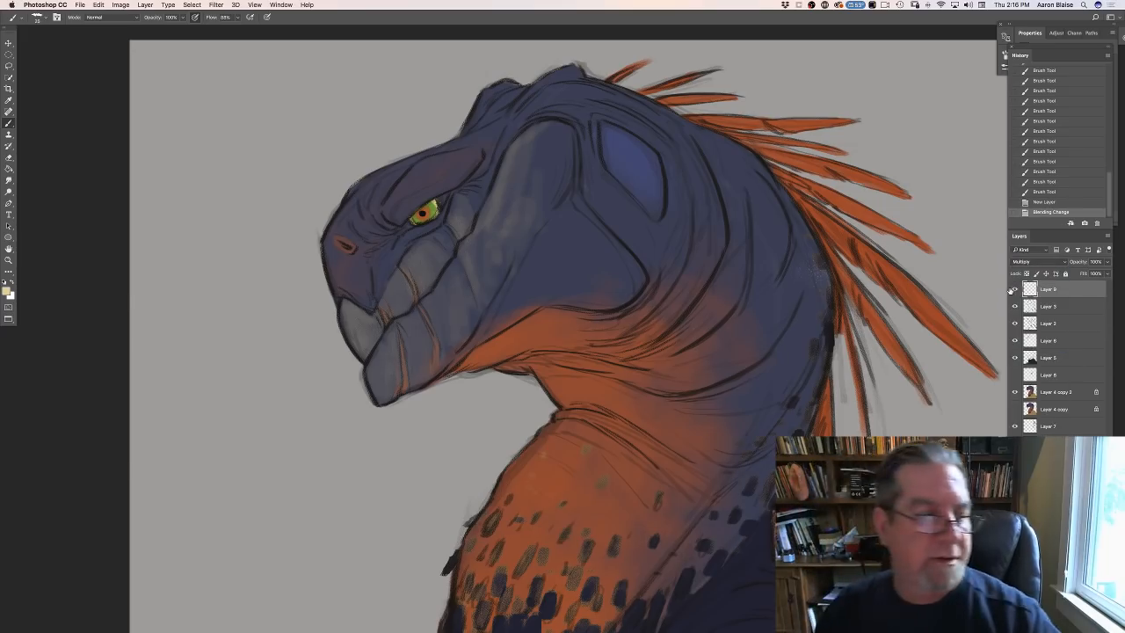
- Set the foreground colour to a muted grey-blue, #76899E, for the shadows
left_click(7, 291)
left_click(306, 520)
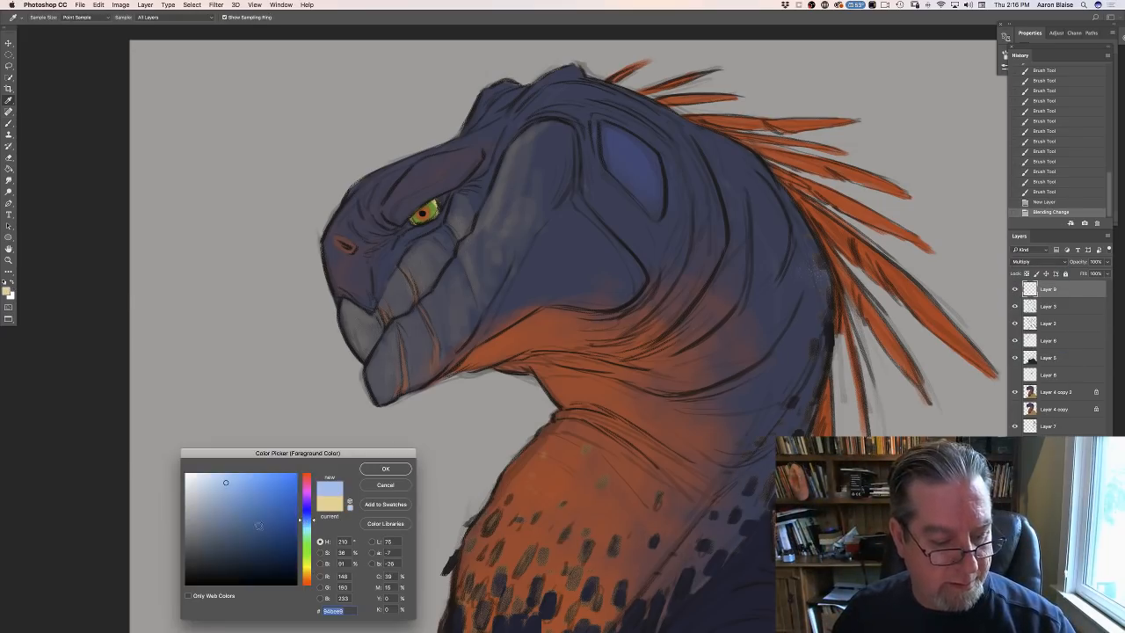
left_click_drag(213, 526, 214, 516)
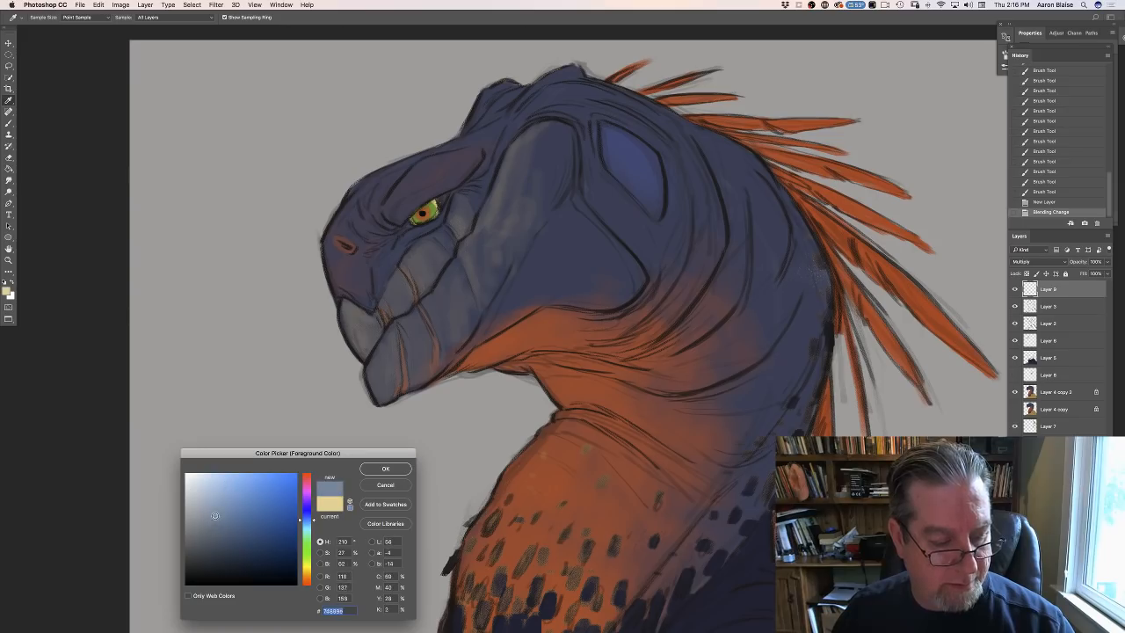
left_click(383, 468)
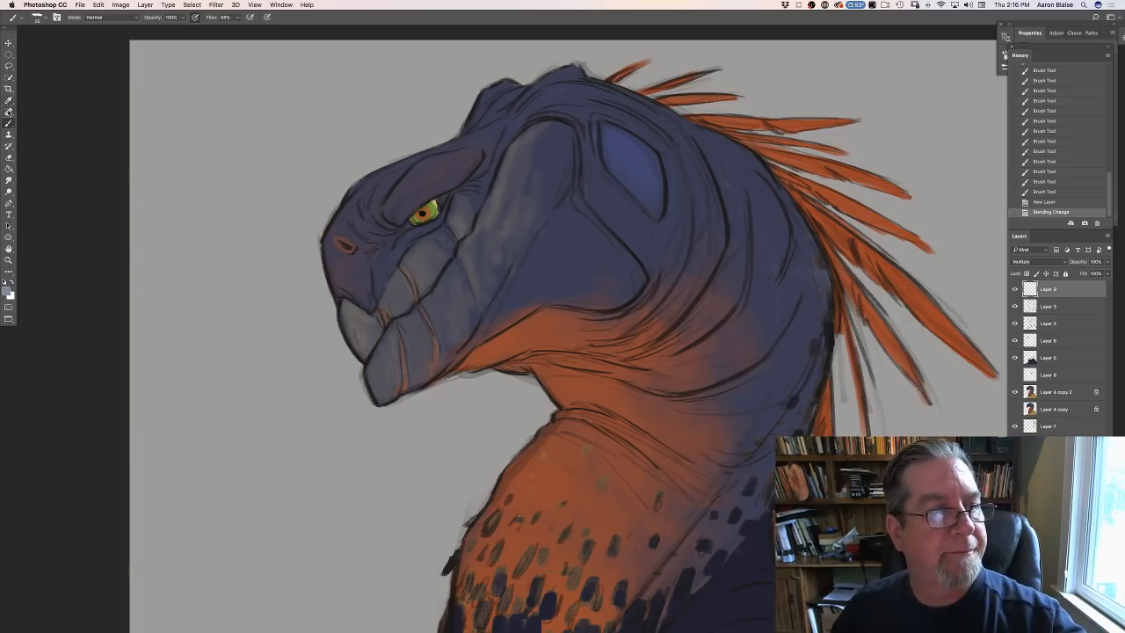
- Choose the 91 px textured brush preset, enlarge it for broad shading and lower its opacity to about 79%
left_click(37, 17)
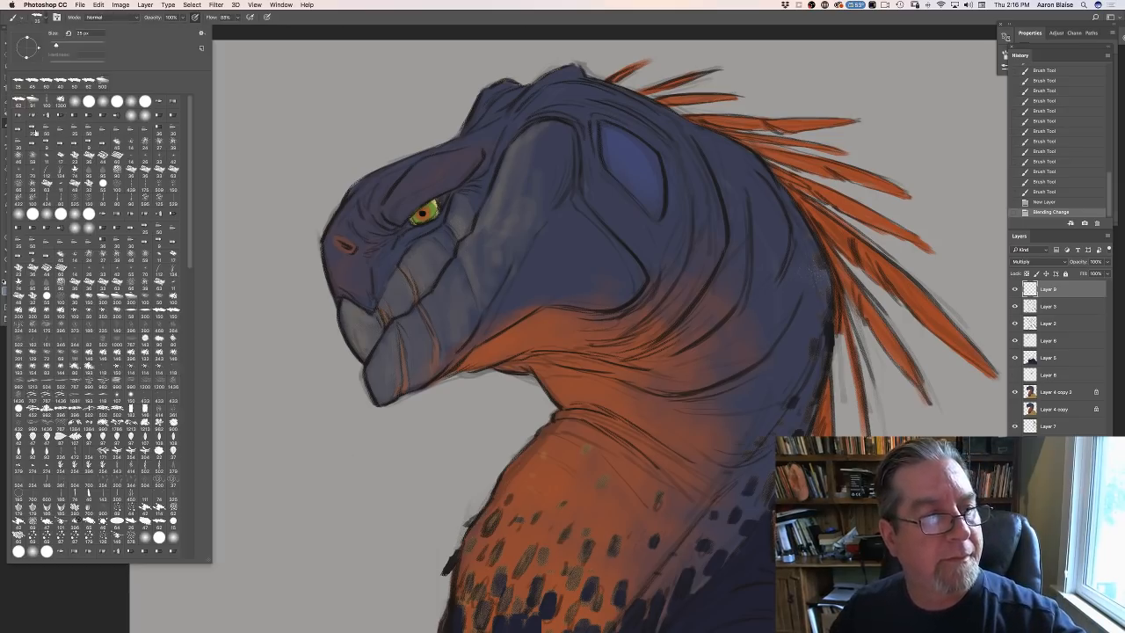
left_click(33, 103)
left_click_drag(387, 297, 383, 326)
key("bracketright")
key("bracketright")
key("bracketright")
key("bracketright")
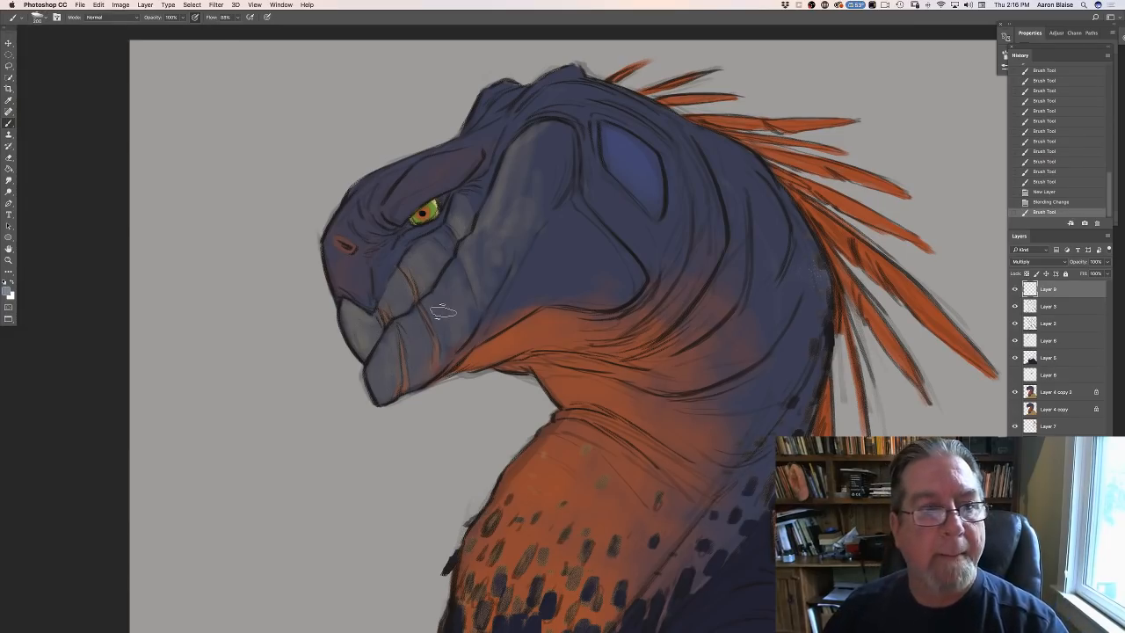
left_click(183, 17)
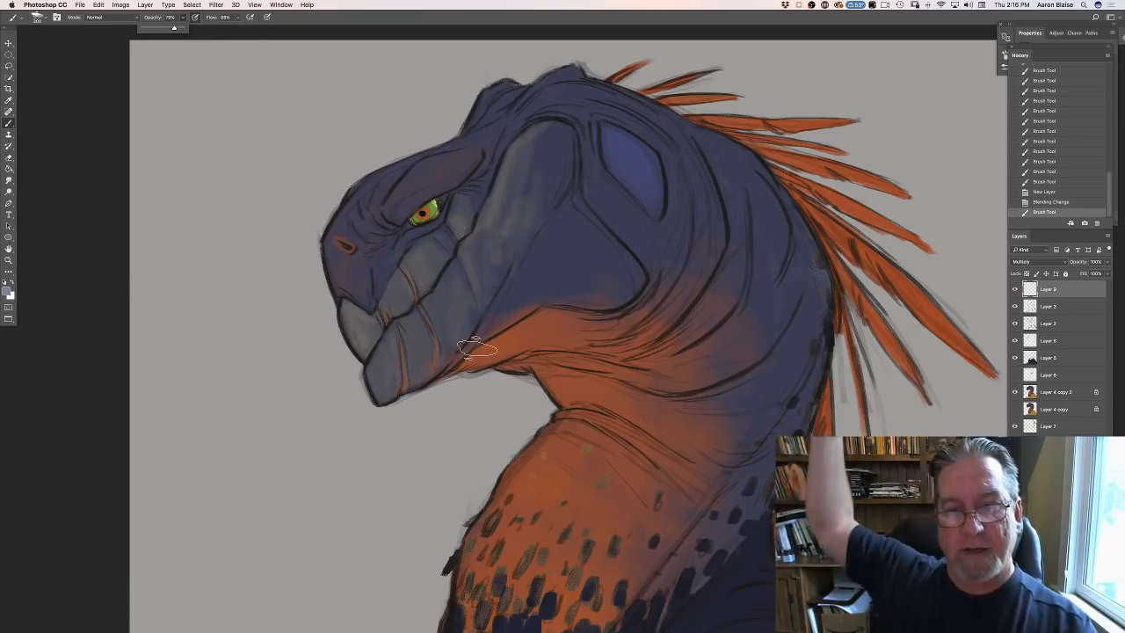
key("bracketleft")
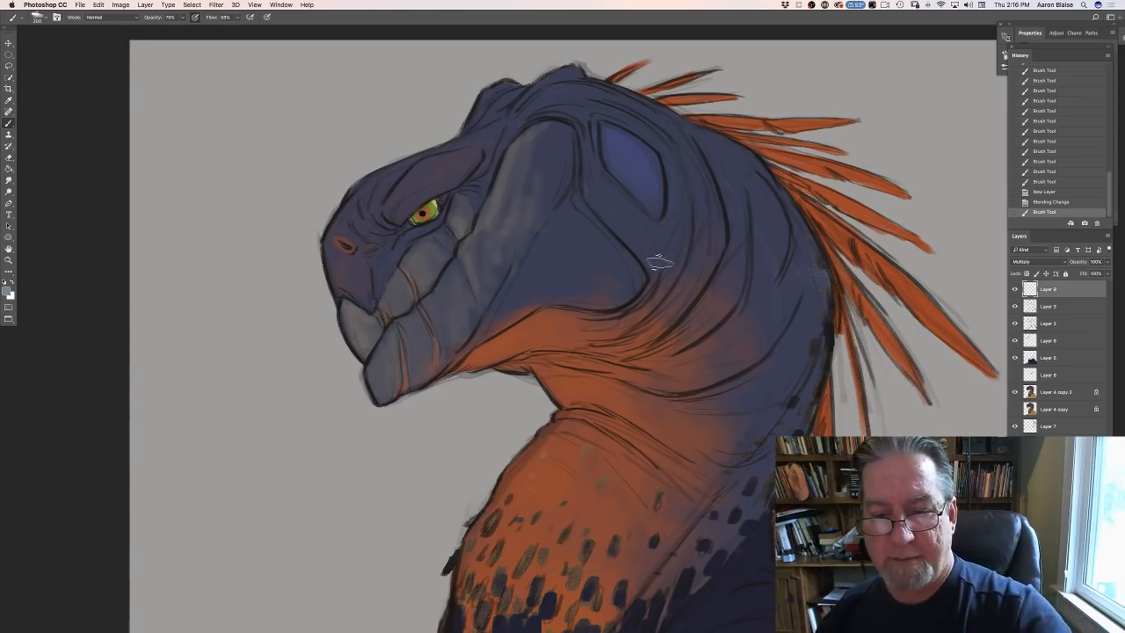
- Paint broad shadow strokes beneath the jaw and down the creature's orange throat
mouse_move(660, 263)
left_mouse_down()
mouse_move(683, 223)
mouse_move(623, 319)
left_mouse_up()
left_click_drag(666, 248, 625, 320)
mouse_move(652, 303)
left_mouse_down()
mouse_move(631, 364)
mouse_move(651, 391)
mouse_move(634, 409)
mouse_move(641, 440)
mouse_move(619, 501)
left_mouse_up()
left_click_drag(633, 387, 637, 435)
left_click_drag(619, 334, 607, 457)
mouse_move(580, 333)
left_mouse_down()
mouse_move(591, 426)
mouse_move(531, 338)
left_mouse_up()
key("super+minus")
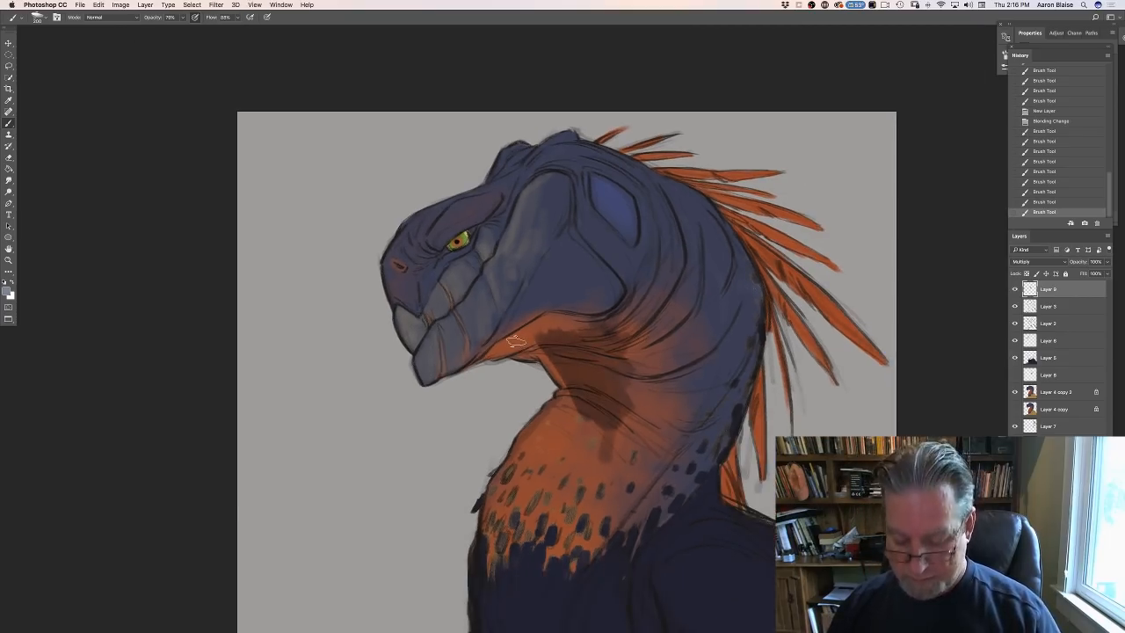
key("super+minus")
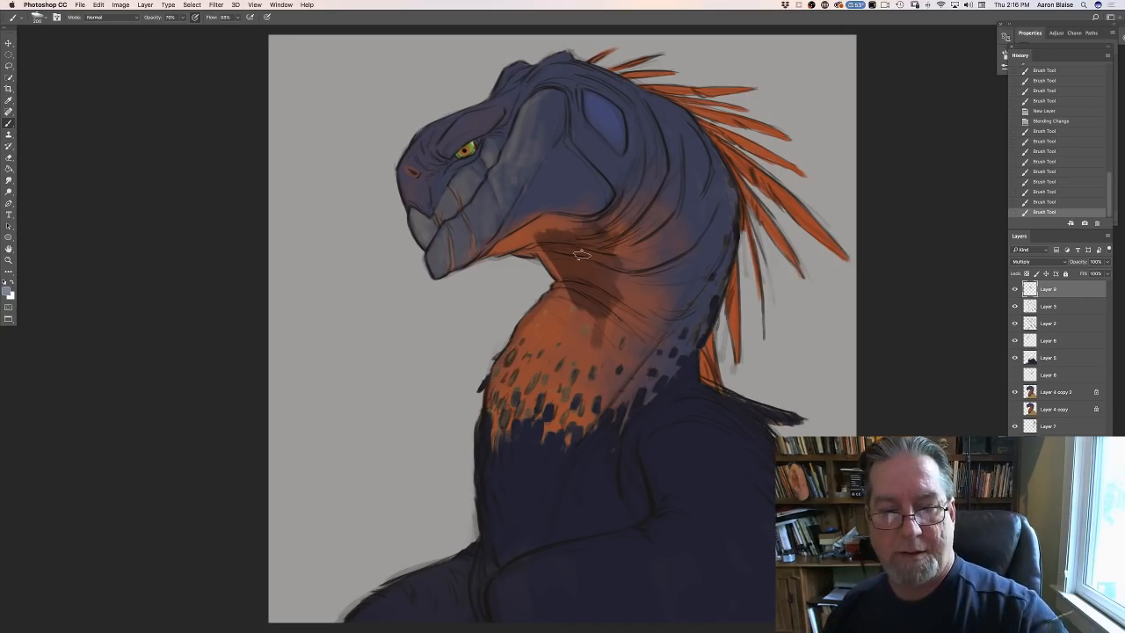
- Extend the shadow through the neck folds, along the underside of the jaw and onto the beak
left_click_drag(602, 226, 604, 247)
left_click_drag(613, 247, 605, 261)
left_click_drag(598, 300, 606, 297)
left_click_drag(607, 296, 655, 307)
mouse_move(618, 264)
left_mouse_down()
mouse_move(669, 260)
mouse_move(630, 267)
mouse_move(608, 235)
left_mouse_up()
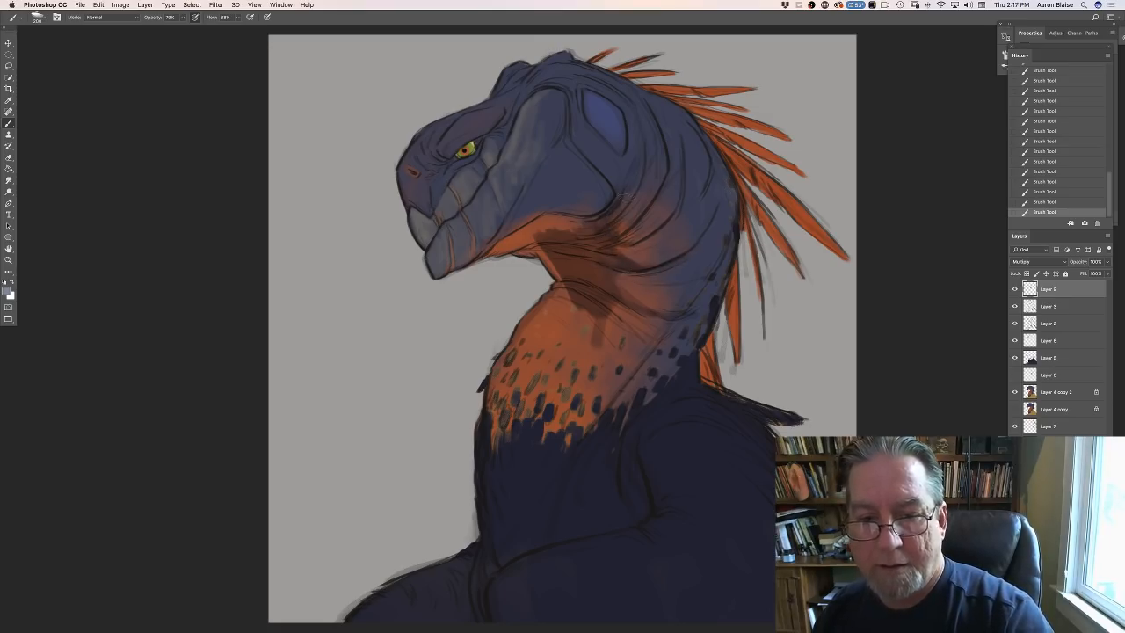
mouse_move(577, 225)
left_mouse_down()
mouse_move(530, 242)
mouse_move(536, 186)
mouse_move(550, 217)
mouse_move(543, 233)
mouse_move(493, 250)
mouse_move(530, 249)
mouse_move(528, 228)
mouse_move(472, 249)
left_mouse_up()
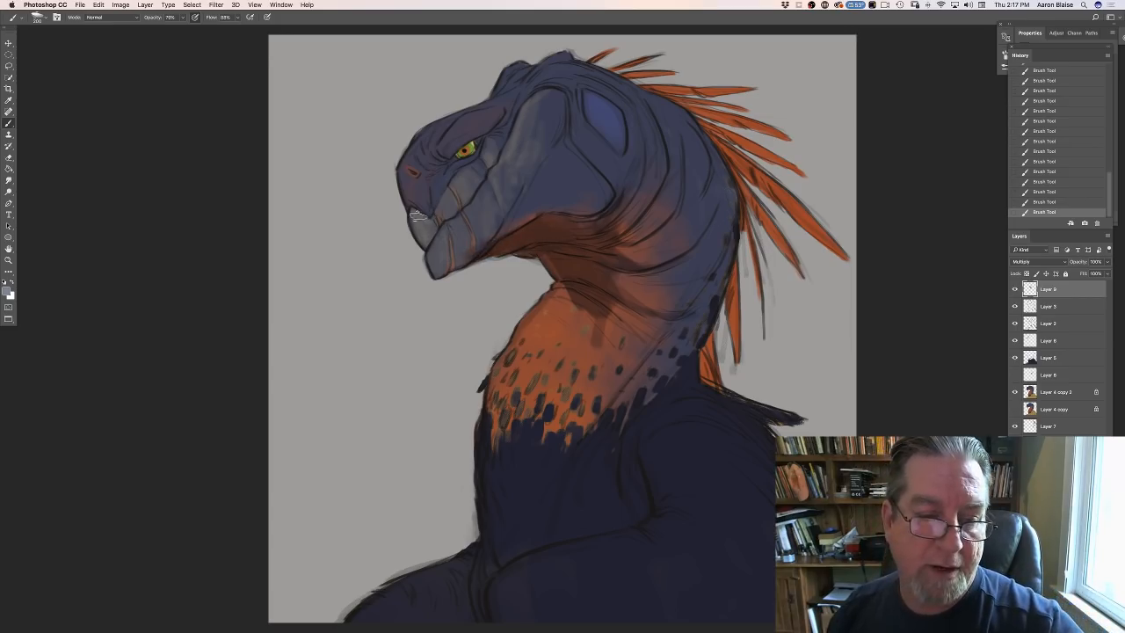
mouse_move(416, 224)
left_mouse_down()
mouse_move(434, 239)
mouse_move(436, 275)
mouse_move(444, 265)
left_mouse_up()
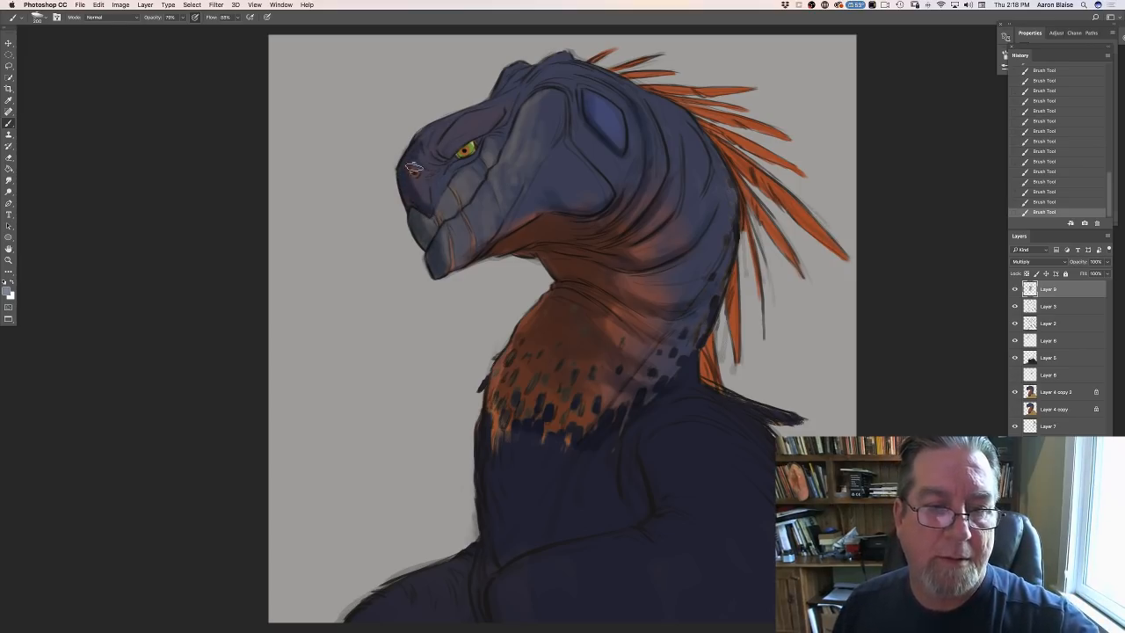
- Switch to the smaller textured brush preset and shade the facial creases and the spotted orange chest
left_click(39, 19)
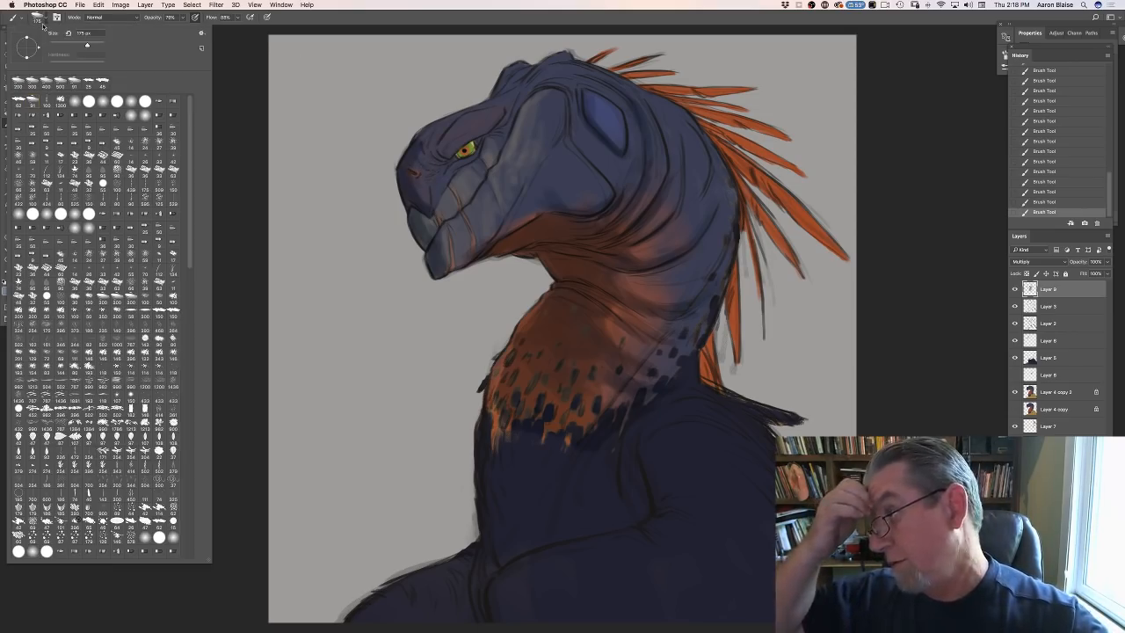
left_click(19, 102)
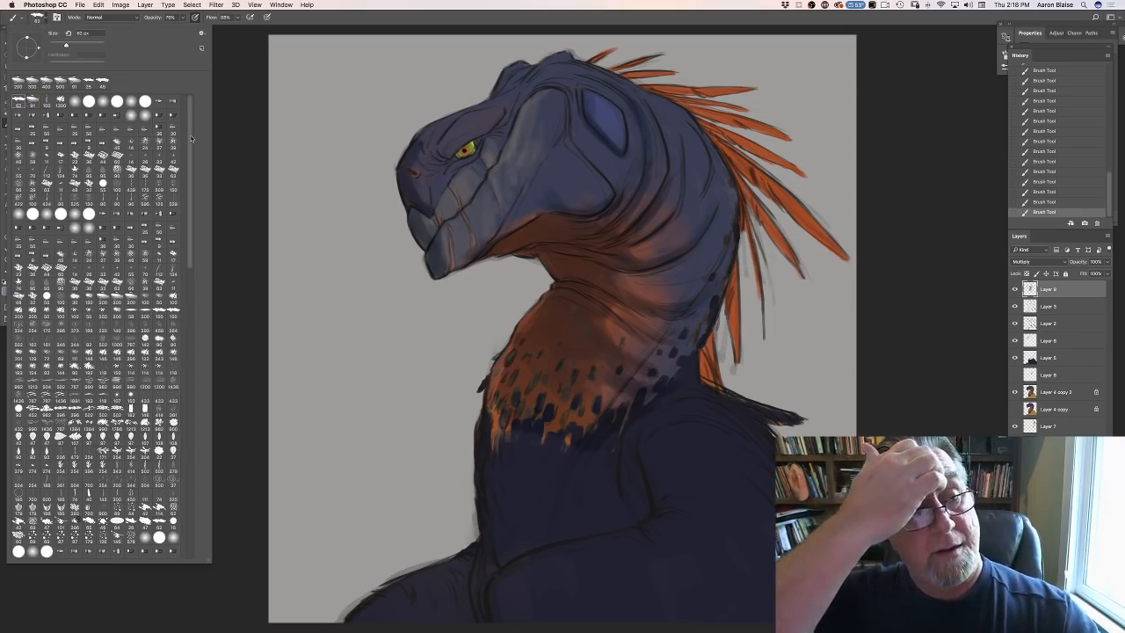
left_click(256, 143)
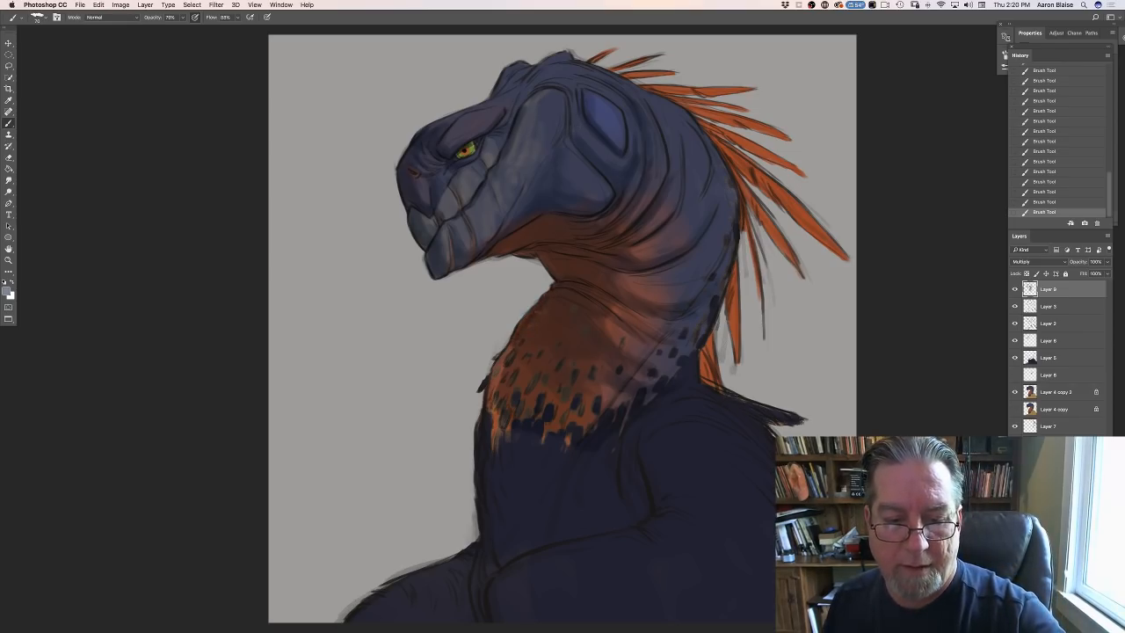
mouse_move(511, 354)
left_mouse_down()
mouse_move(495, 396)
mouse_move(531, 349)
mouse_move(528, 403)
mouse_move(544, 348)
mouse_move(547, 412)
mouse_move(558, 372)
mouse_move(565, 414)
mouse_move(568, 356)
mouse_move(583, 376)
mouse_move(581, 365)
mouse_move(589, 427)
left_mouse_up()
key("bracketright")
key("bracketright")
key("bracketright")
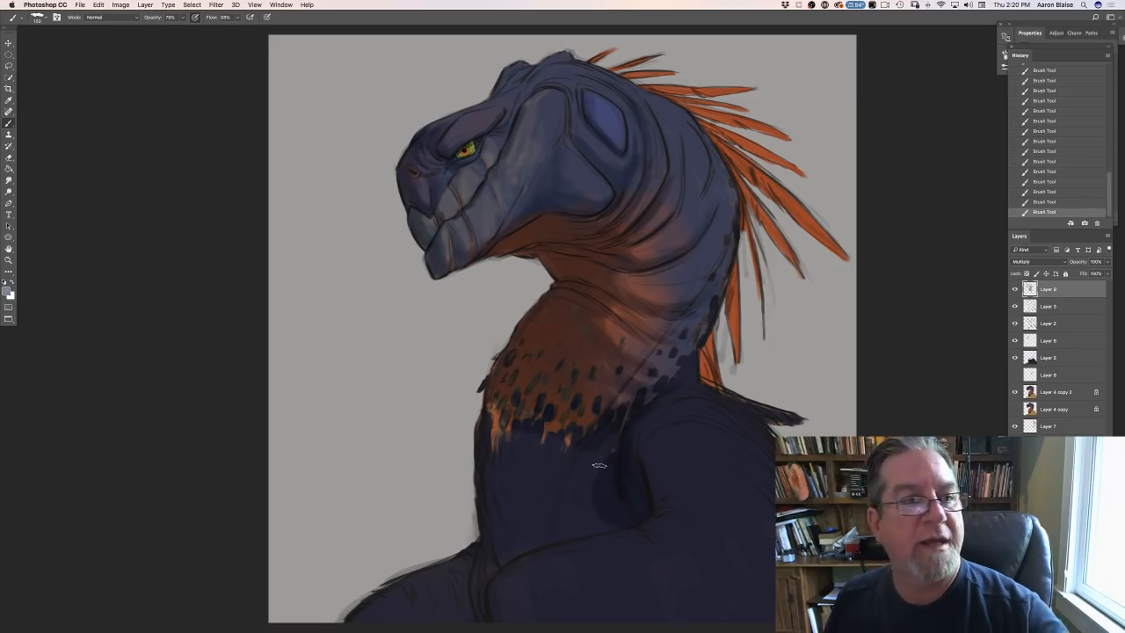
- Switch to the 91 px brush preset, enlarge it and darken the lower chest between neck and foreleg
left_click(39, 18)
left_click(31, 104)
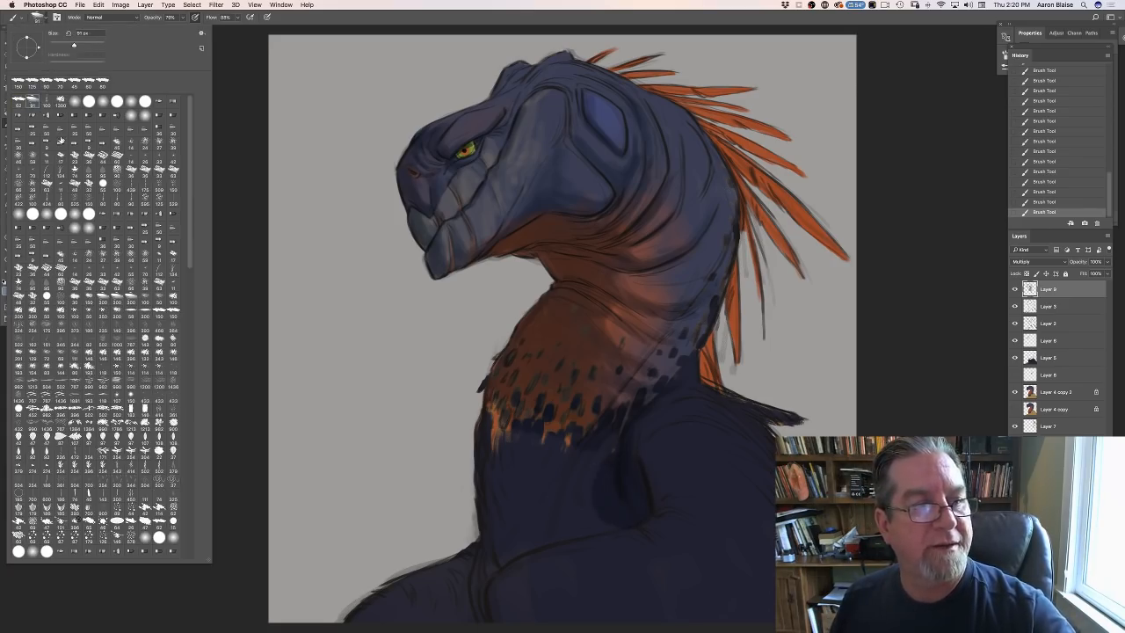
key("Return")
key("bracketright")
key("bracketright")
mouse_move(607, 471)
left_mouse_down()
mouse_move(608, 447)
mouse_move(601, 462)
mouse_move(569, 430)
mouse_move(554, 479)
mouse_move(509, 406)
mouse_move(497, 452)
mouse_move(491, 410)
mouse_move(479, 425)
mouse_move(499, 474)
mouse_move(535, 477)
mouse_move(589, 520)
mouse_move(510, 554)
left_mouse_up()
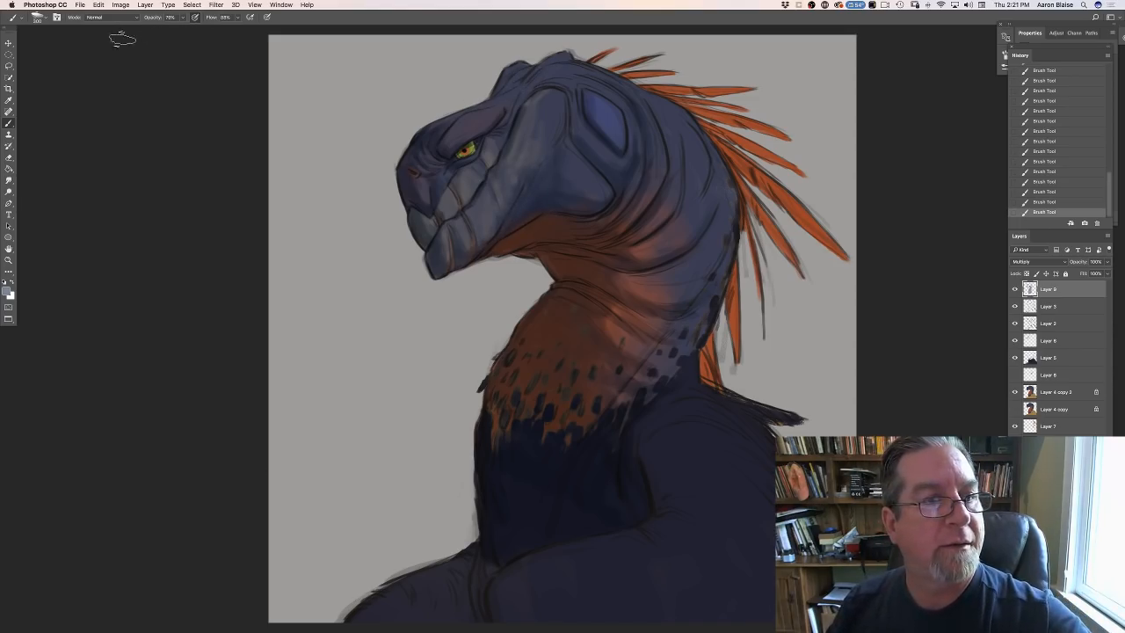
- Return to the smaller textured brush preset and shade the crest behind the brow and the shoulder folds
left_click(38, 18)
left_click(18, 100)
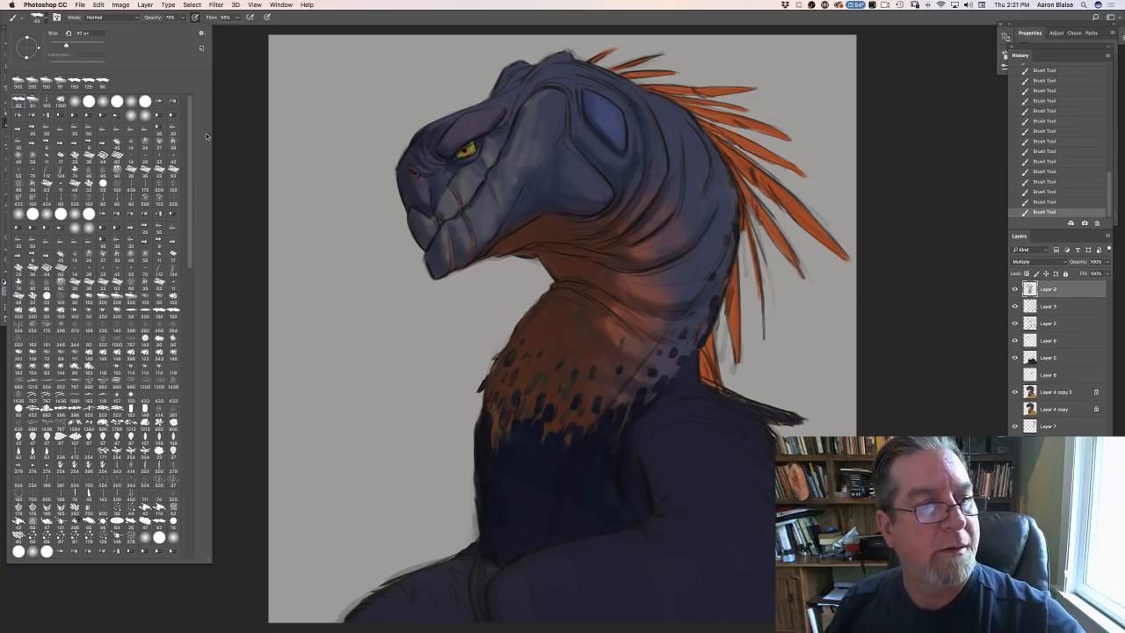
left_click(258, 131)
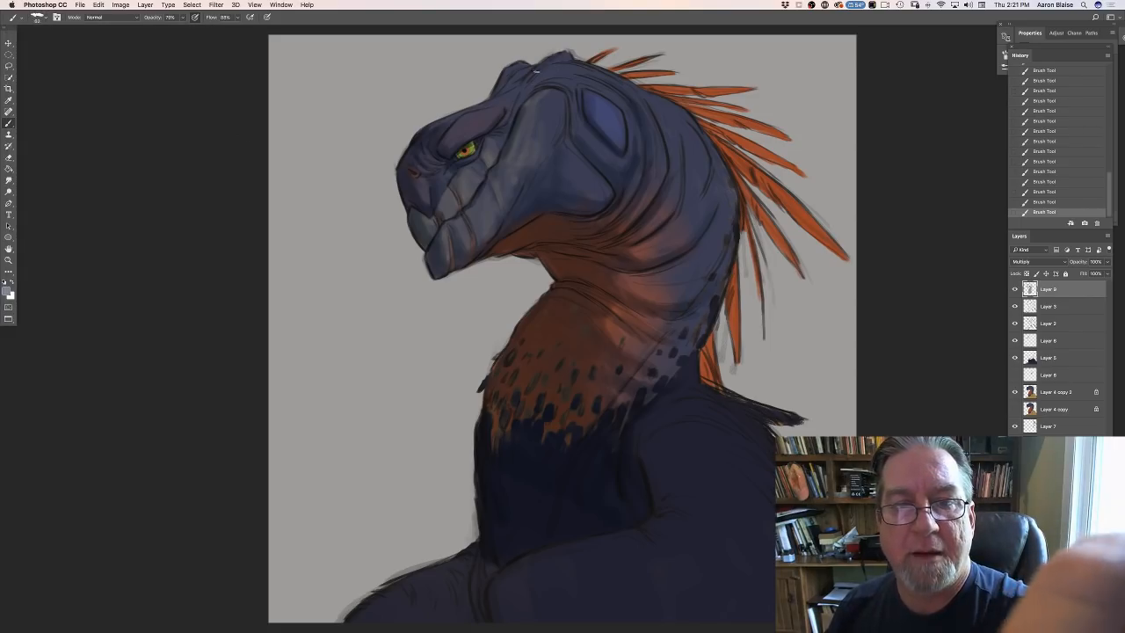
left_click_drag(525, 65, 496, 88)
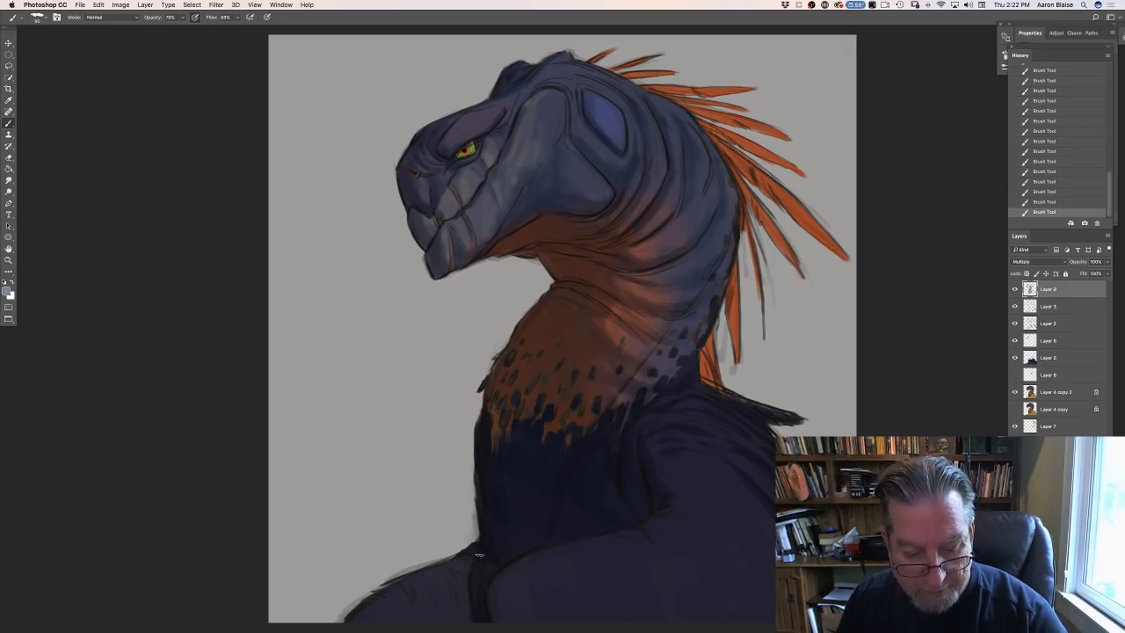
- Paint shadow strokes over the dark limbs and along the body at the canvas's lower edge
left_click_drag(417, 577, 407, 618)
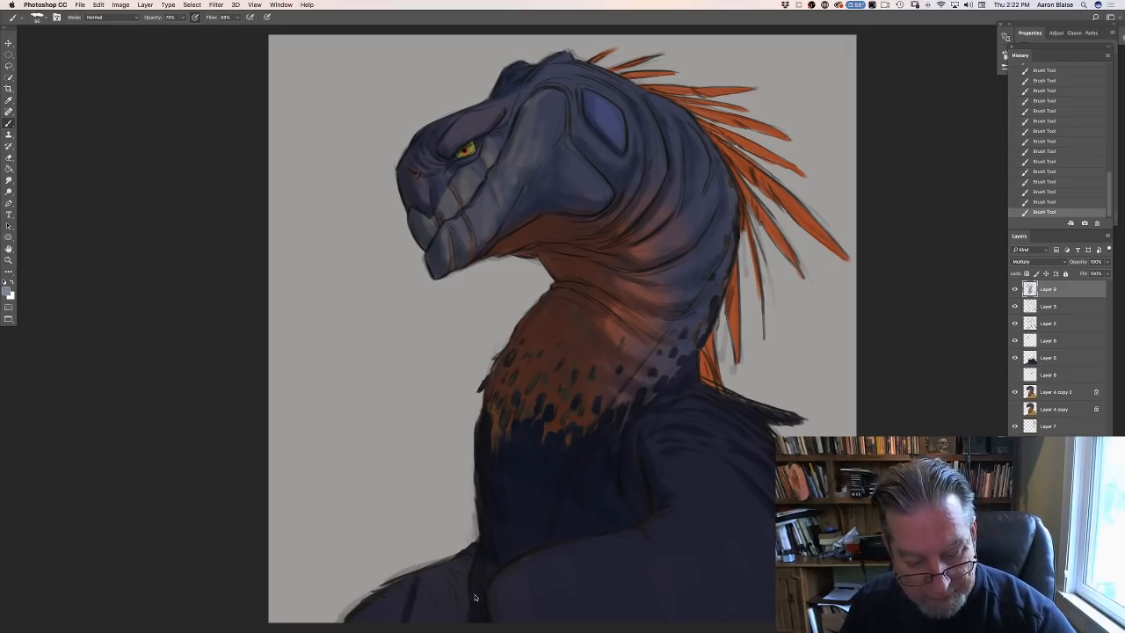
left_click_drag(472, 598, 462, 621)
left_click_drag(220, 451, 210, 411)
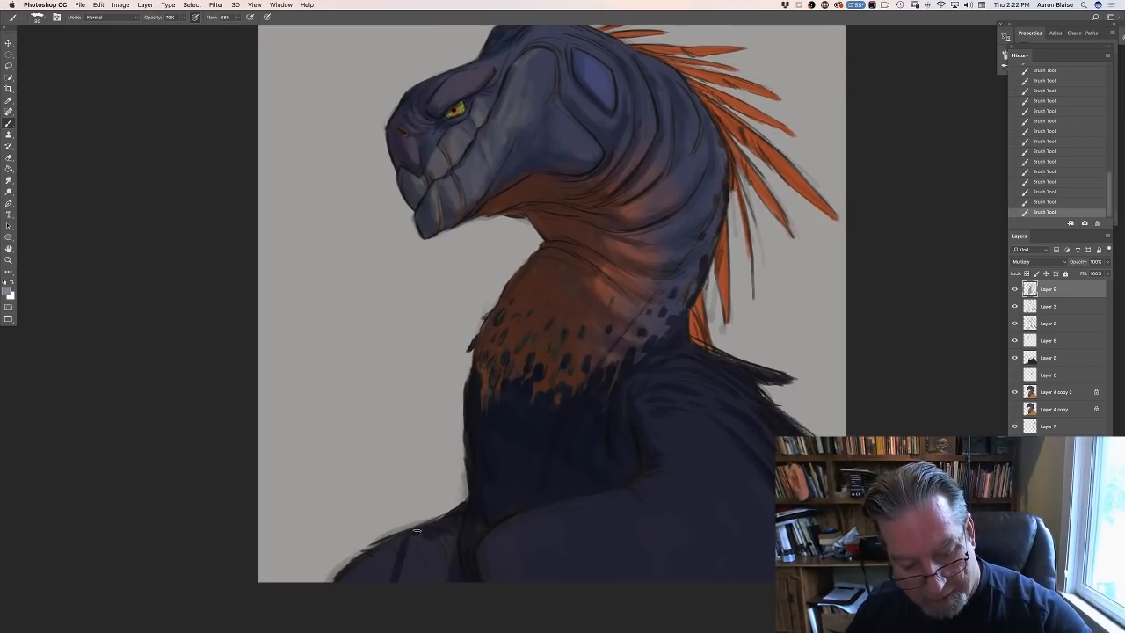
mouse_move(411, 535)
left_mouse_down()
mouse_move(399, 583)
mouse_move(446, 527)
mouse_move(446, 585)
mouse_move(488, 515)
mouse_move(460, 545)
mouse_move(406, 547)
mouse_move(406, 536)
mouse_move(341, 576)
left_mouse_up()
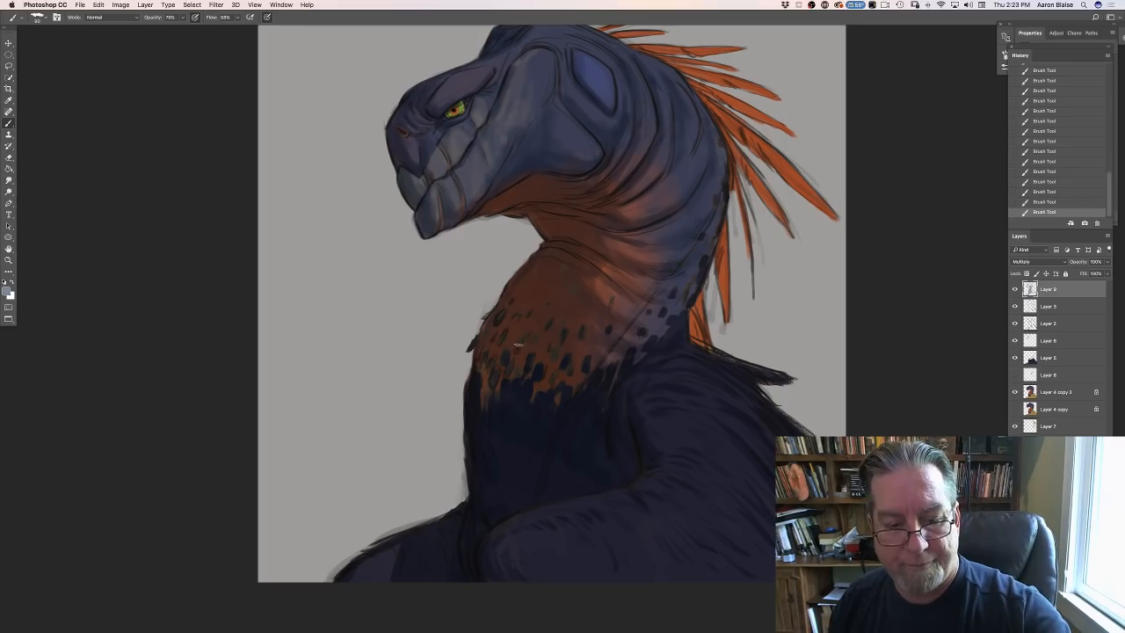
- Check the shading on the whole figure, then add a new layer on top with Overlay blend mode
key("super+minus")
key("super+minus")
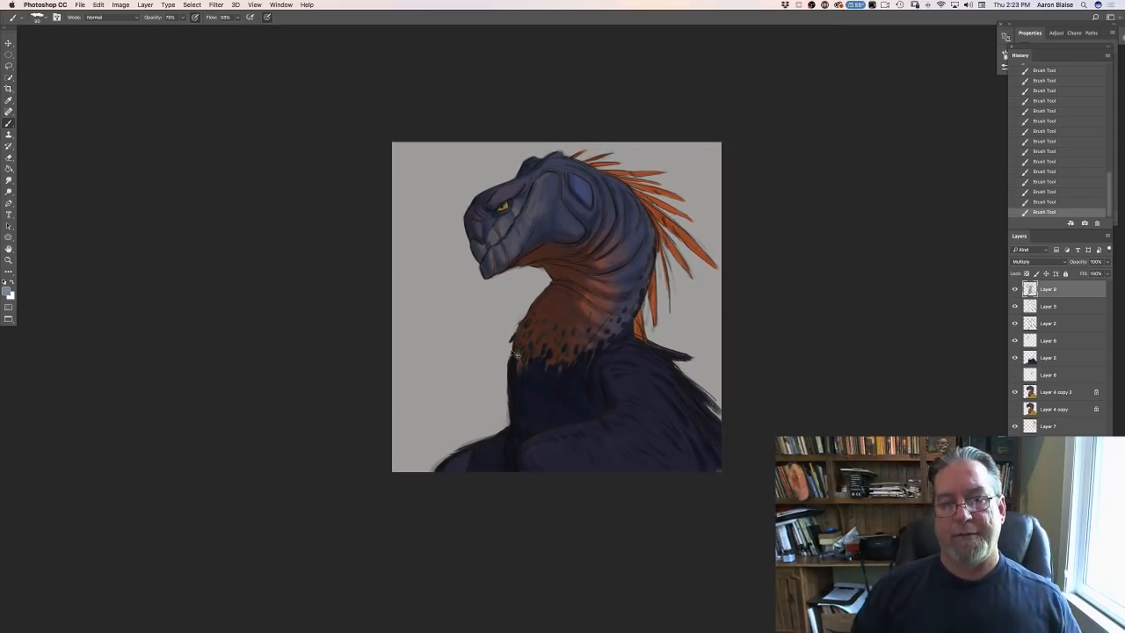
key("super+plus")
key("super+plus")
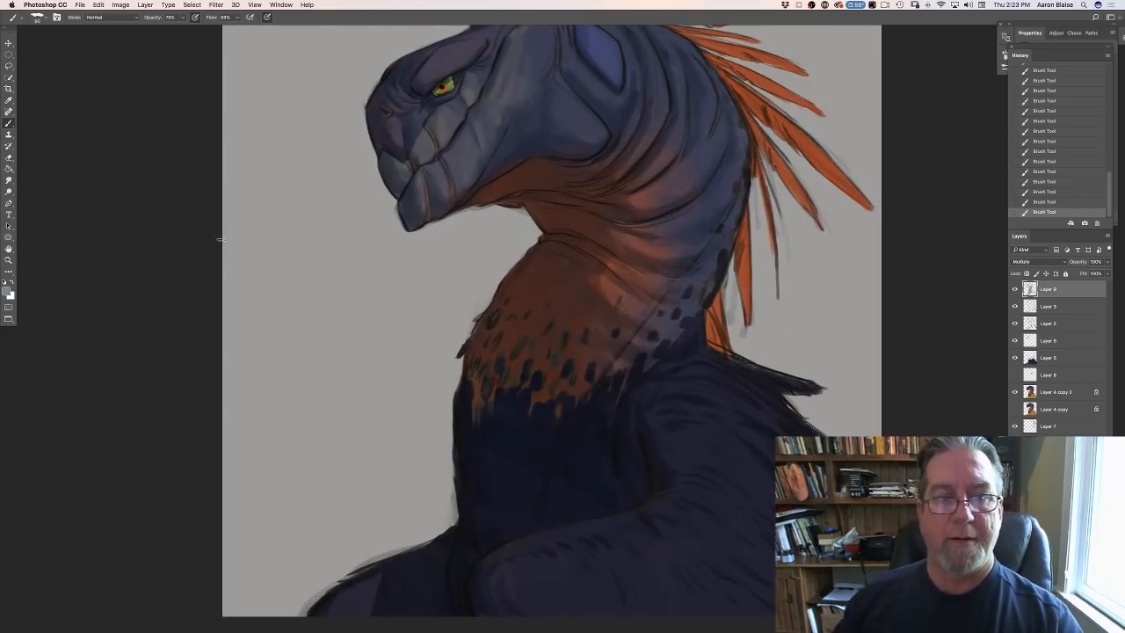
scroll(186, 290, "up", 3)
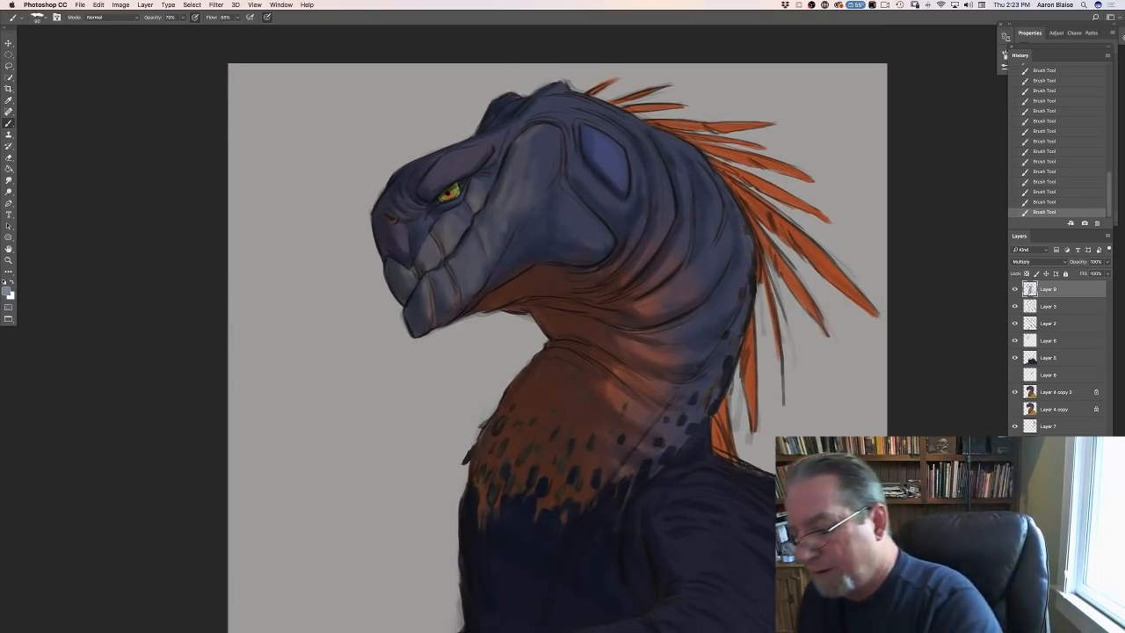
left_click(1084, 626)
left_click(1030, 262)
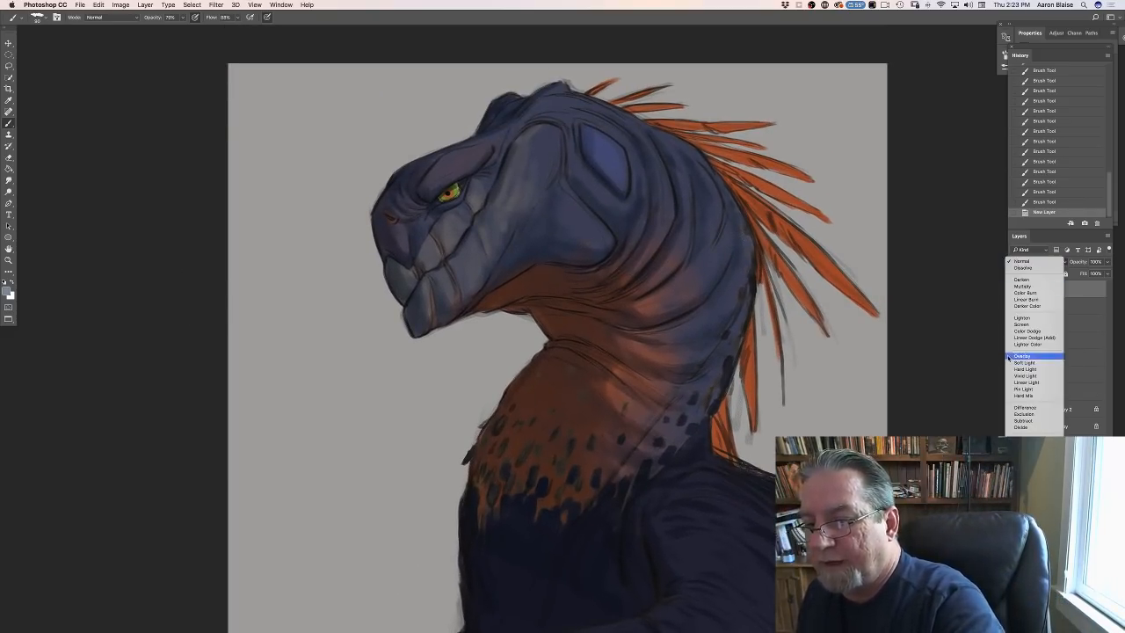
left_click(1021, 355)
- Set the foreground colour to a muted warm tan and brush highlights along the back of the neck
left_click(8, 291)
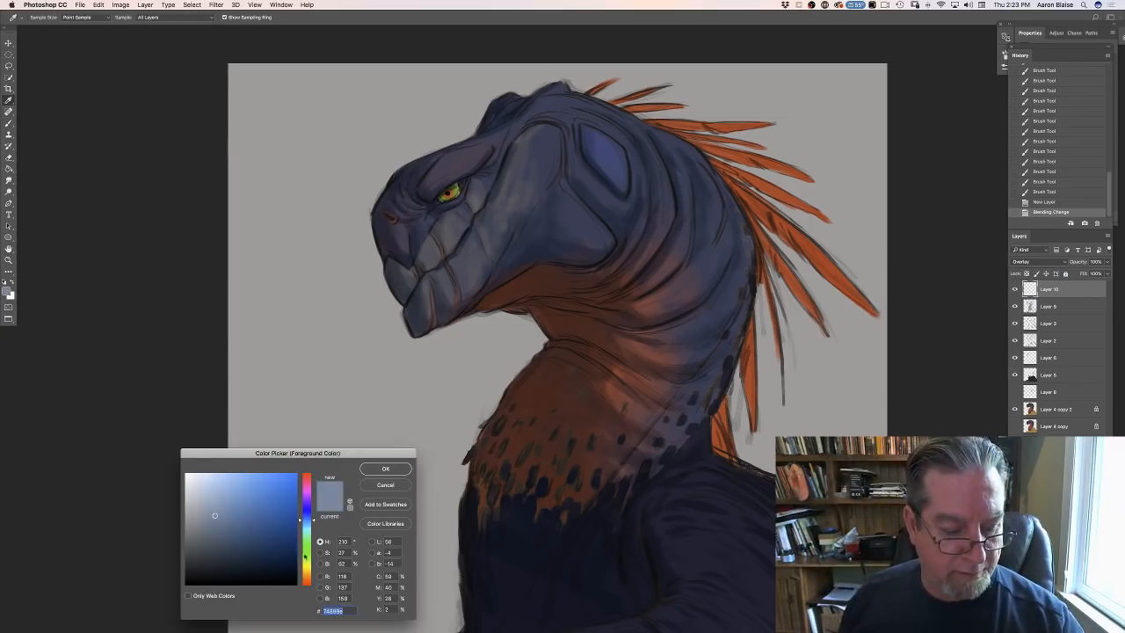
left_click(305, 573)
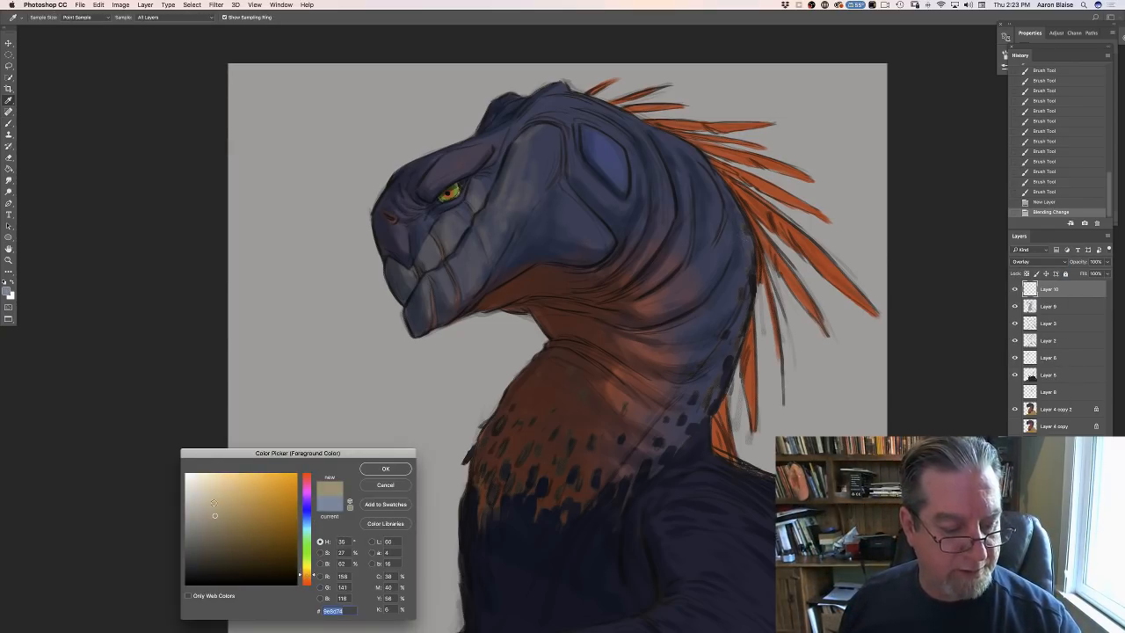
left_click(378, 470)
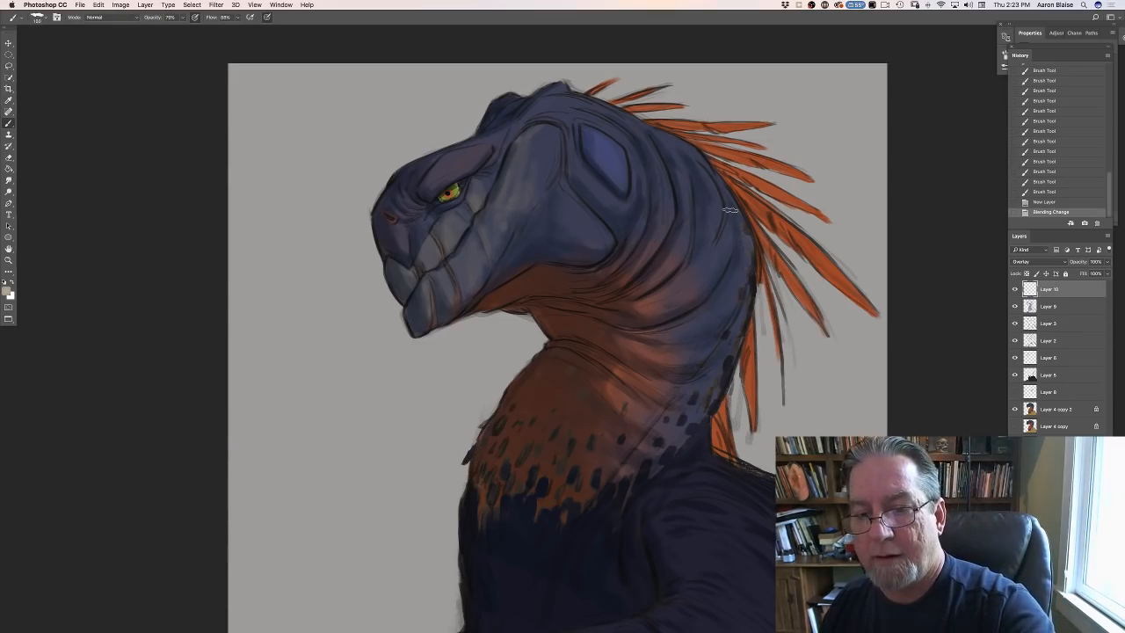
left_click_drag(729, 212, 704, 279)
mouse_move(728, 220)
left_mouse_down()
mouse_move(720, 244)
mouse_move(730, 223)
mouse_move(719, 189)
mouse_move(725, 210)
left_mouse_up()
left_click_drag(717, 183, 724, 201)
mouse_move(719, 188)
left_mouse_down()
mouse_move(750, 252)
mouse_move(734, 217)
left_mouse_up()
mouse_move(733, 217)
left_mouse_down()
mouse_move(738, 280)
mouse_move(745, 240)
mouse_move(721, 300)
left_mouse_up()
mouse_move(721, 300)
left_mouse_down()
mouse_move(744, 266)
mouse_move(734, 312)
left_mouse_up()
left_click_drag(747, 252, 749, 256)
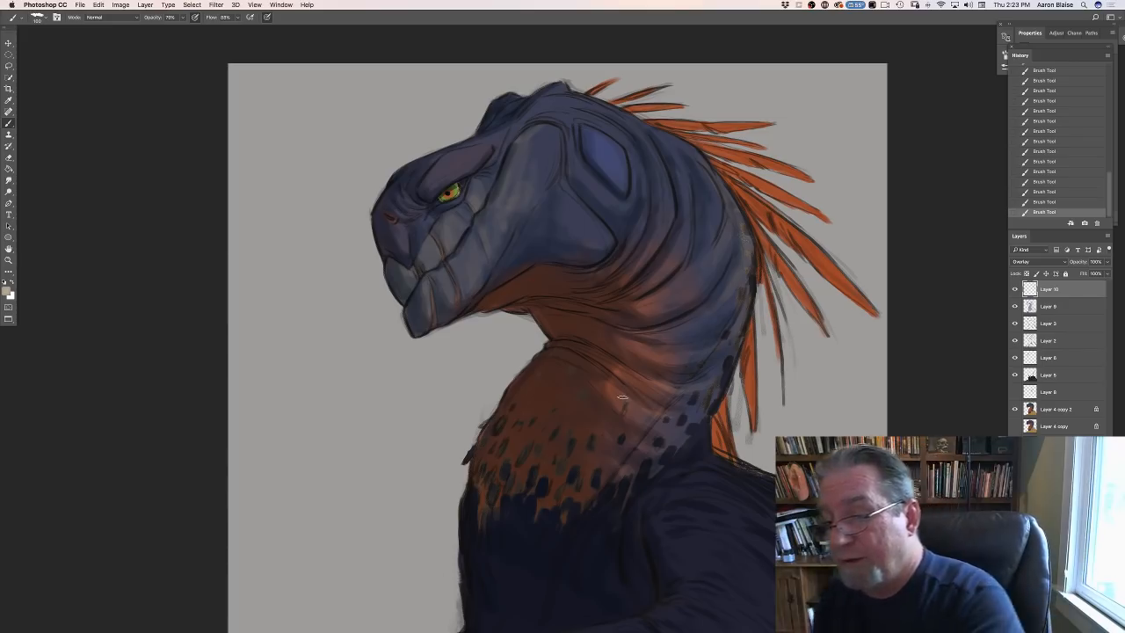
- Erase parts of the dark markings at the base of the neck on Layer 3 and Layer 2
left_click(1043, 327)
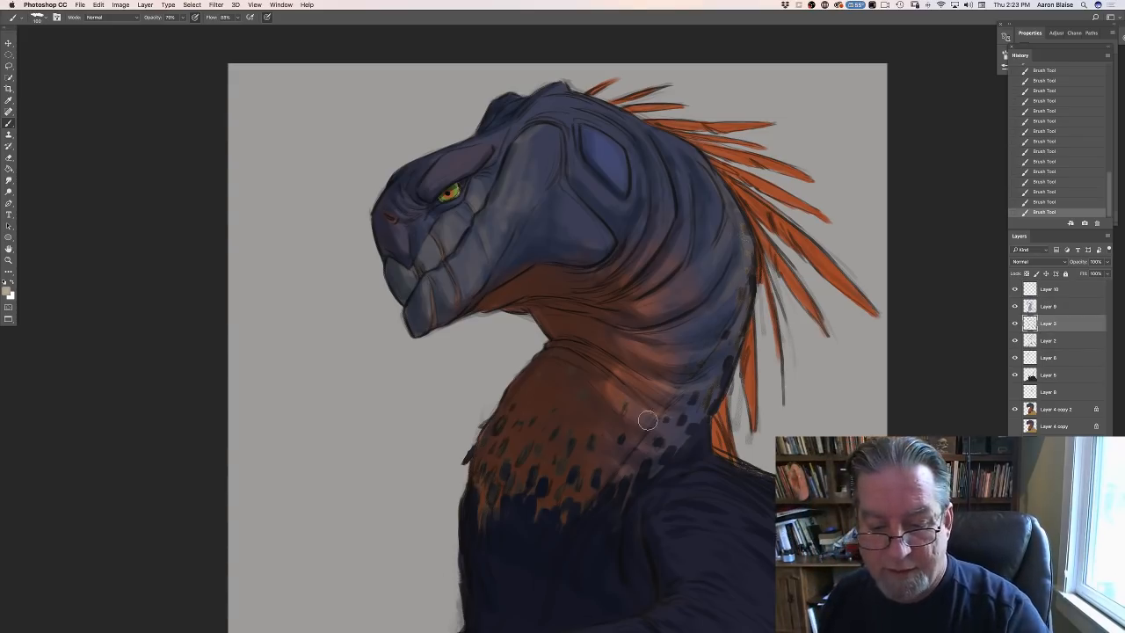
mouse_move(649, 419)
left_mouse_down()
mouse_move(663, 411)
mouse_move(607, 486)
mouse_move(668, 408)
left_mouse_up()
mouse_move(668, 408)
left_mouse_down()
mouse_move(592, 494)
mouse_move(677, 401)
mouse_move(684, 360)
left_mouse_up()
left_click(1045, 341)
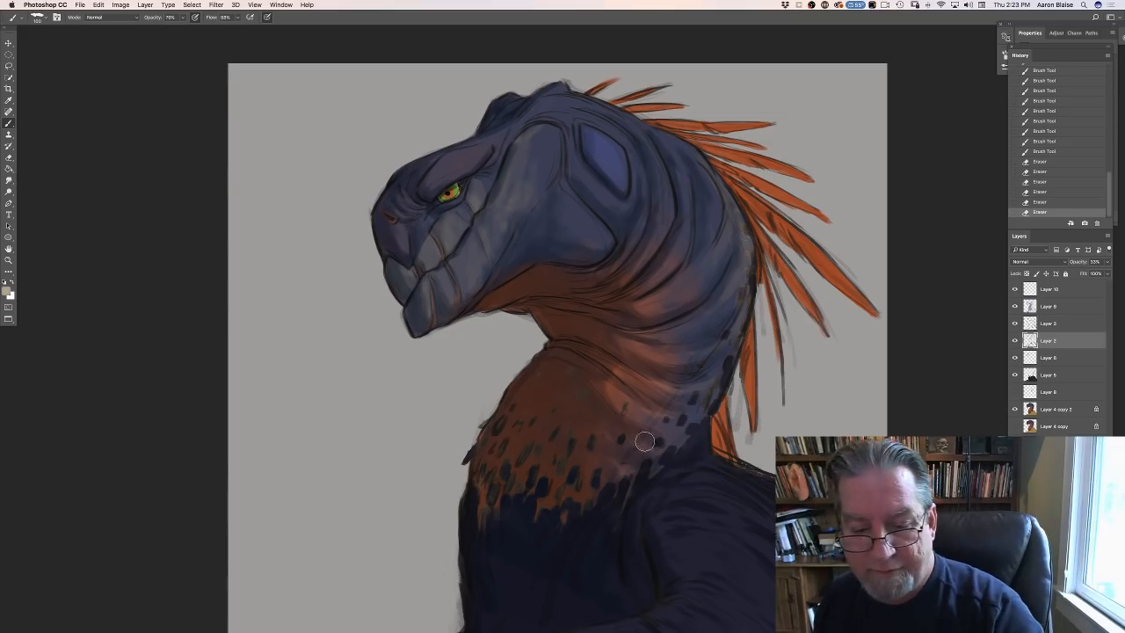
mouse_move(646, 433)
left_mouse_down()
mouse_move(573, 518)
mouse_move(687, 383)
mouse_move(681, 364)
mouse_move(712, 379)
mouse_move(605, 337)
left_mouse_up()
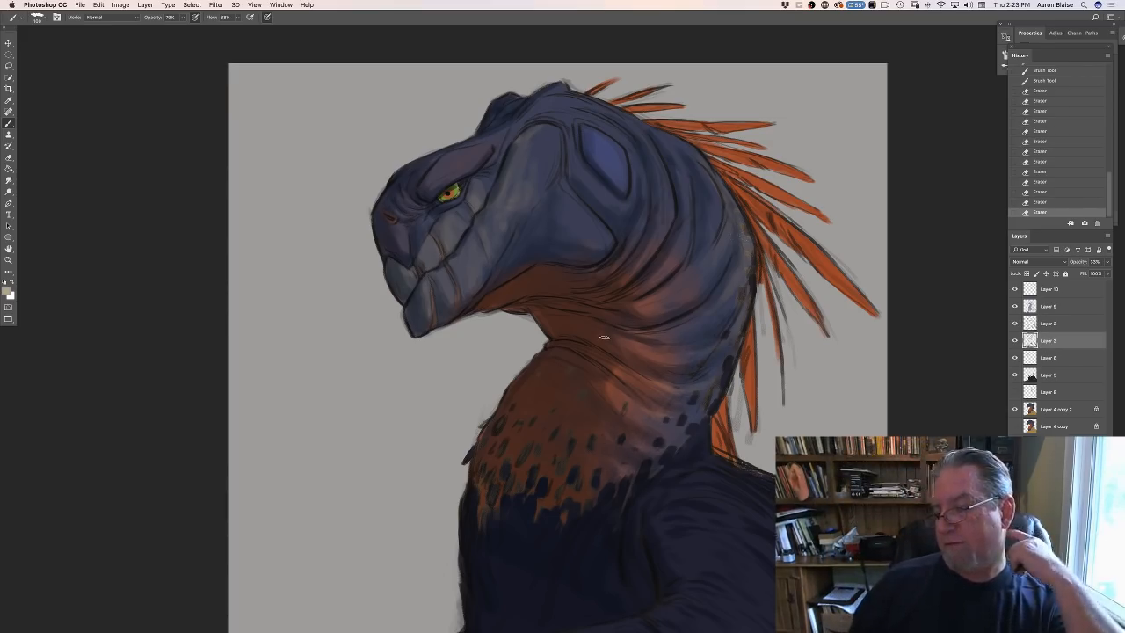
- Return to the Overlay layer at the top of the stack and brush highlights onto the throat and neck folds
left_click(1045, 290)
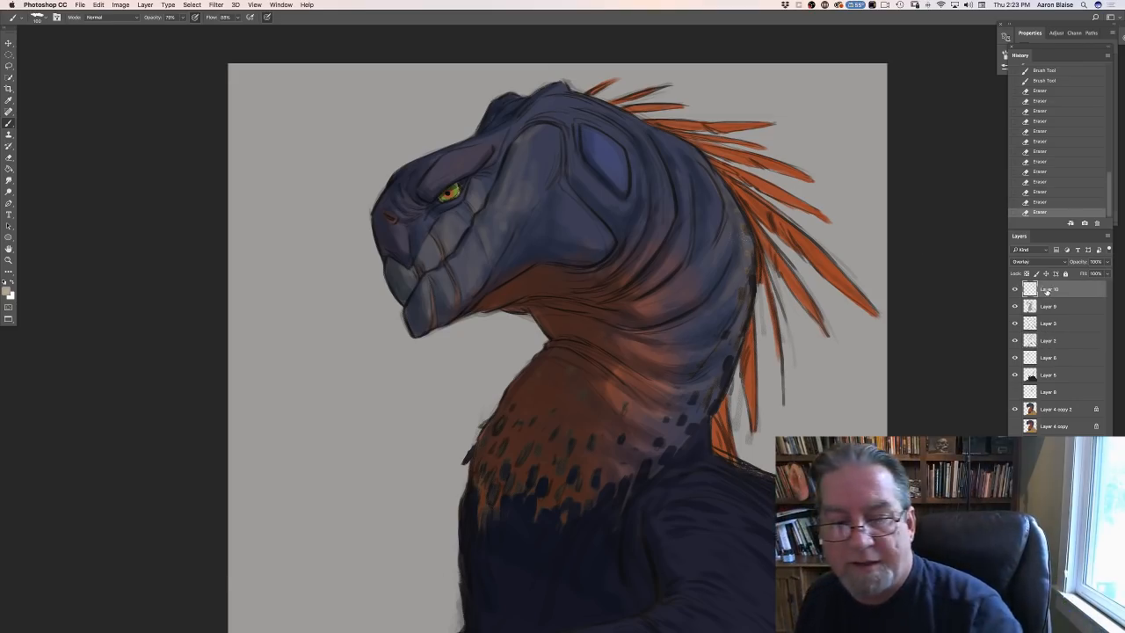
left_click_drag(624, 343, 653, 350)
left_click_drag(643, 348, 651, 354)
left_click_drag(647, 346, 650, 354)
left_click_drag(645, 347, 653, 352)
left_click_drag(643, 349, 648, 352)
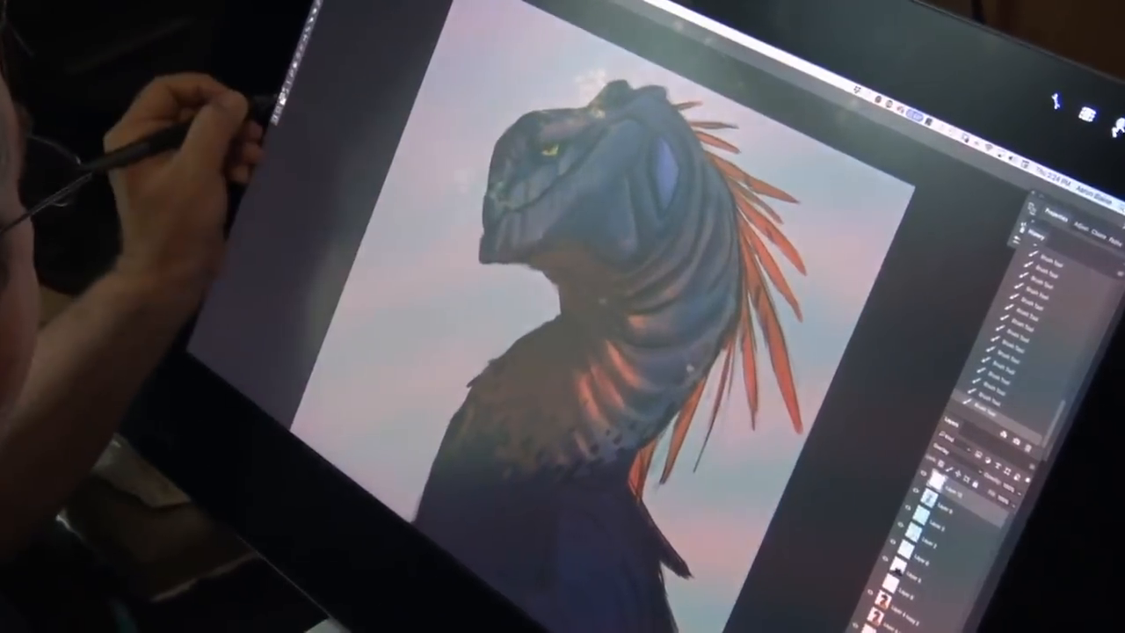
- Set the foreground colour to a pale warm tan and brush highlights over the brow, cheek, crest, snout and beak
left_click(318, 152)
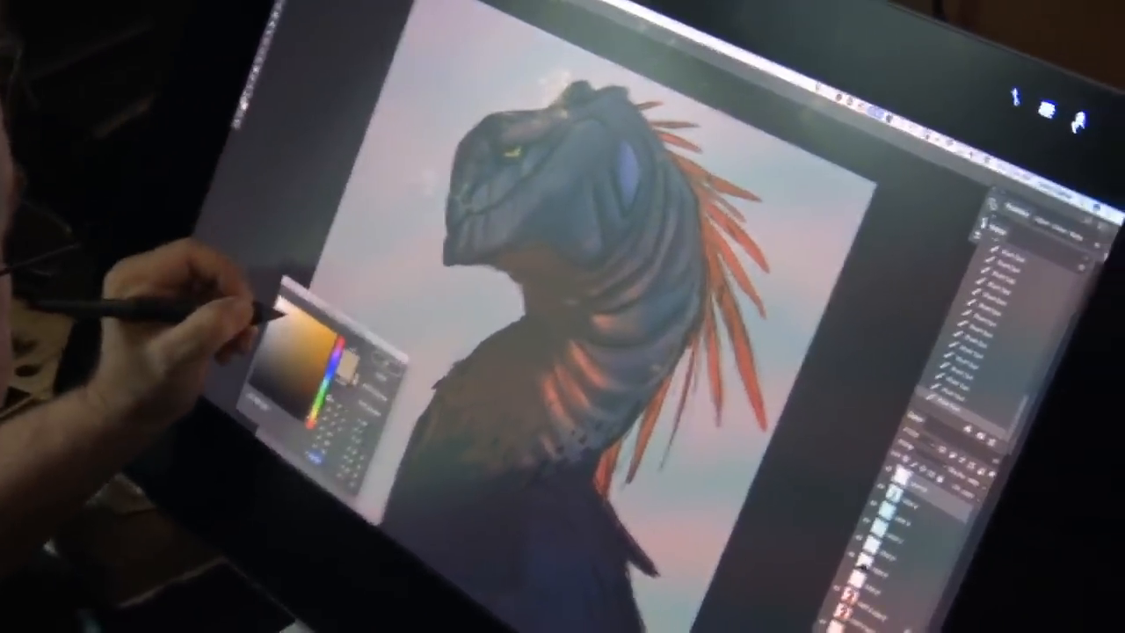
left_click(356, 374)
left_click(413, 362)
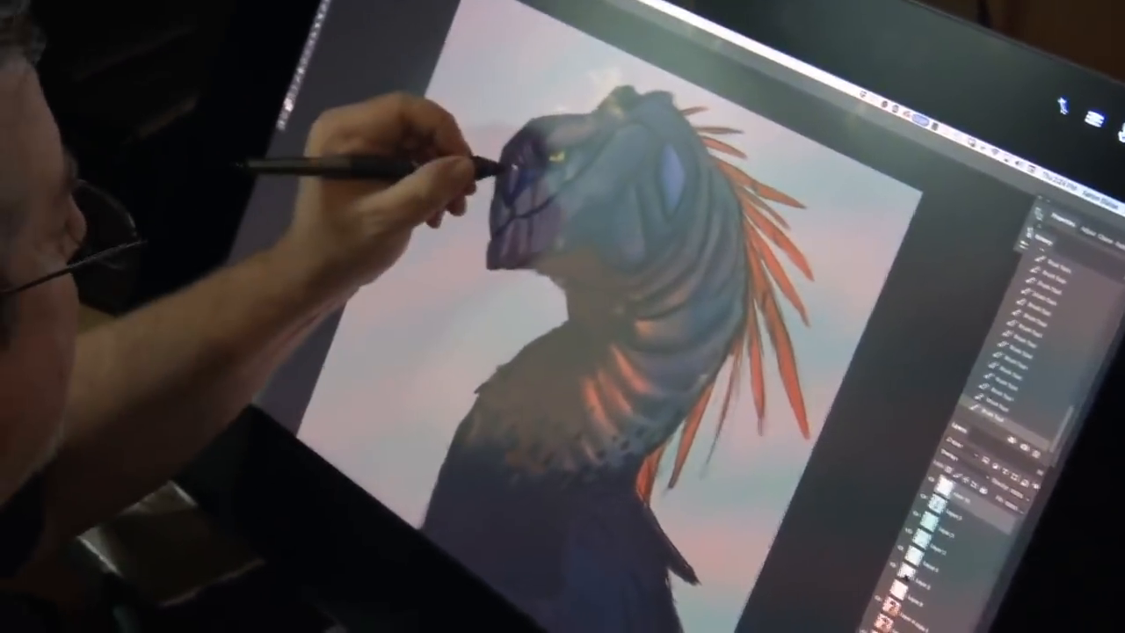
mouse_move(501, 167)
left_mouse_down()
mouse_move(524, 178)
mouse_move(545, 140)
mouse_move(550, 150)
mouse_move(622, 106)
mouse_move(585, 107)
mouse_move(598, 98)
mouse_move(567, 110)
left_mouse_up()
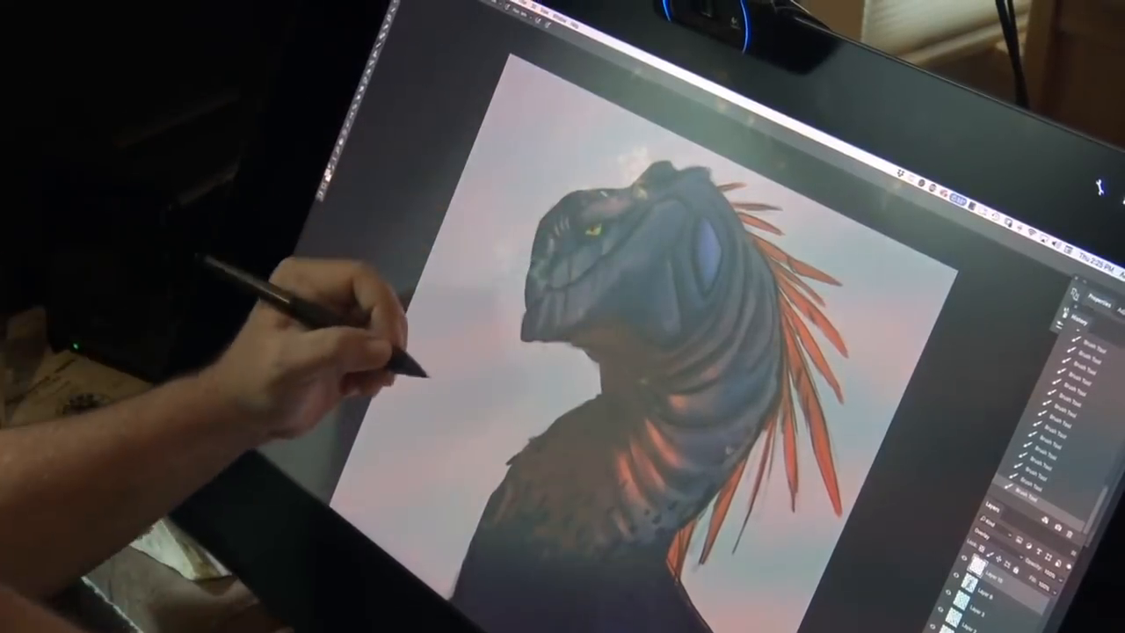
mouse_move(564, 190)
left_mouse_down()
mouse_move(632, 198)
mouse_move(656, 173)
mouse_move(648, 165)
mouse_move(699, 165)
mouse_move(668, 183)
mouse_move(679, 192)
mouse_move(636, 233)
left_mouse_up()
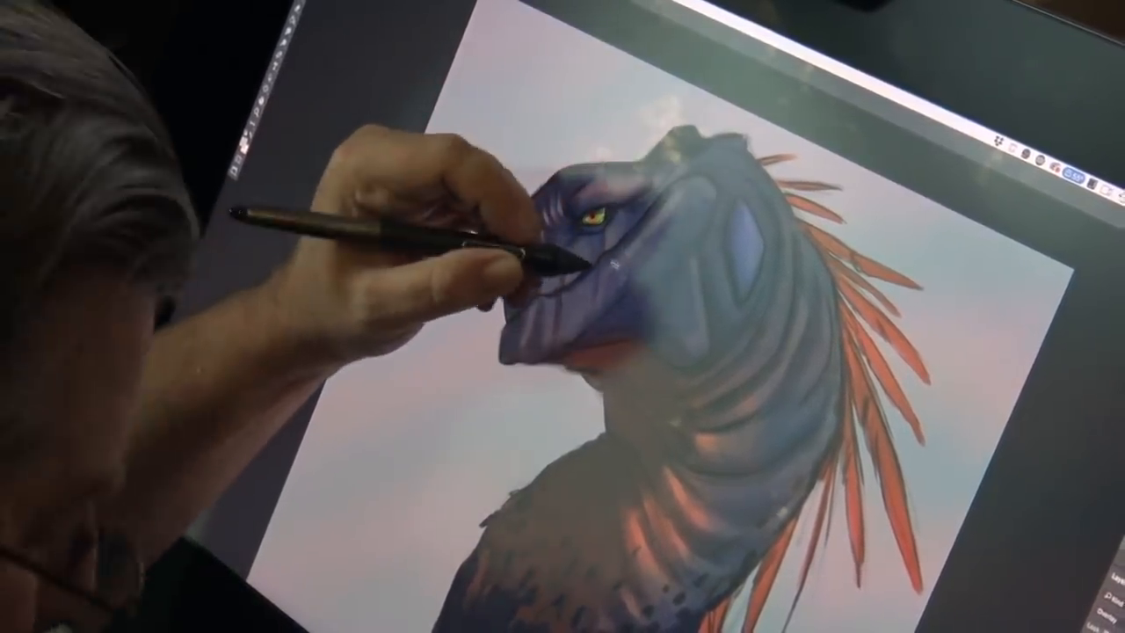
mouse_move(618, 265)
left_mouse_down()
mouse_move(570, 268)
mouse_move(567, 290)
mouse_move(573, 263)
mouse_move(551, 281)
mouse_move(518, 281)
mouse_move(553, 296)
left_mouse_up()
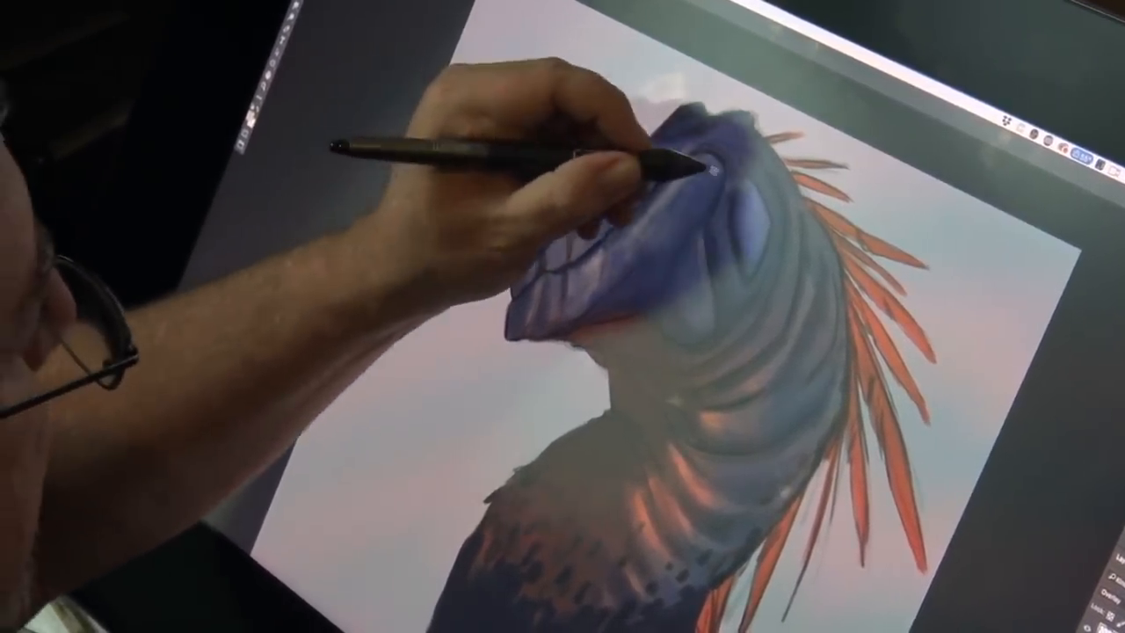
mouse_move(714, 167)
left_mouse_down()
mouse_move(702, 213)
mouse_move(719, 170)
mouse_move(692, 193)
mouse_move(694, 308)
mouse_move(676, 270)
mouse_move(683, 256)
left_mouse_up()
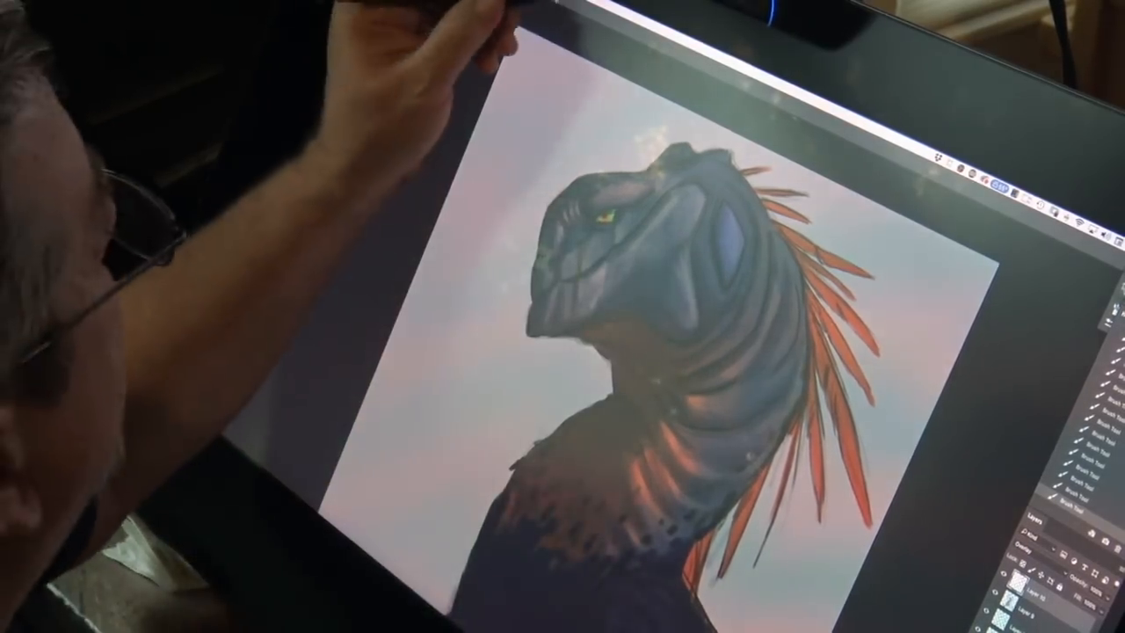
mouse_move(582, 233)
left_mouse_down()
mouse_move(616, 230)
mouse_move(642, 204)
left_mouse_up()
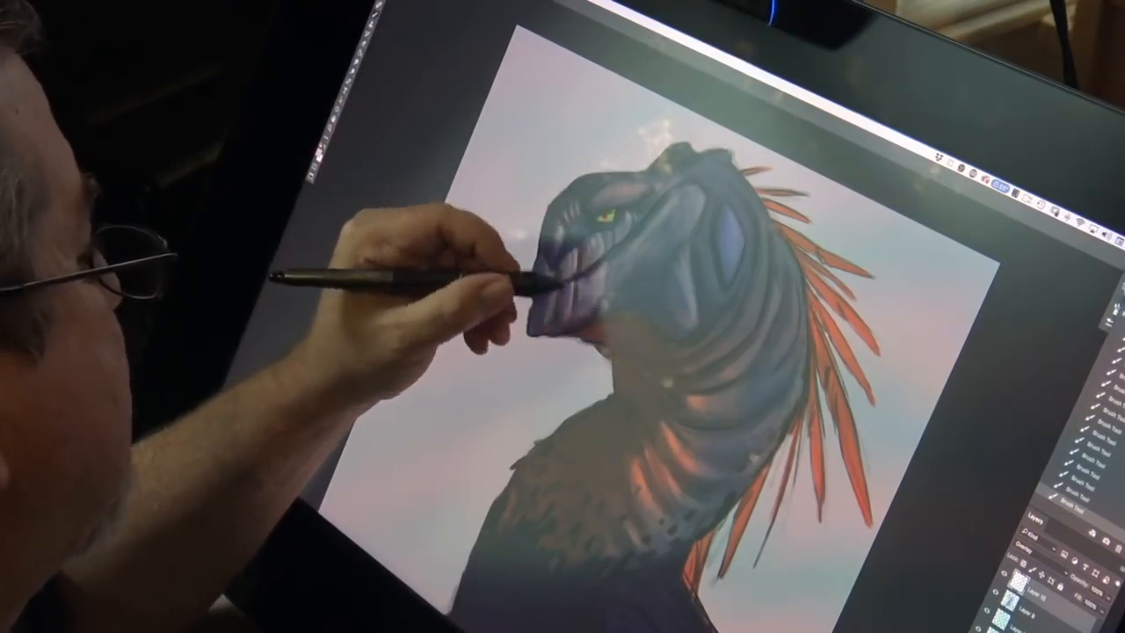
left_click_drag(532, 289, 529, 321)
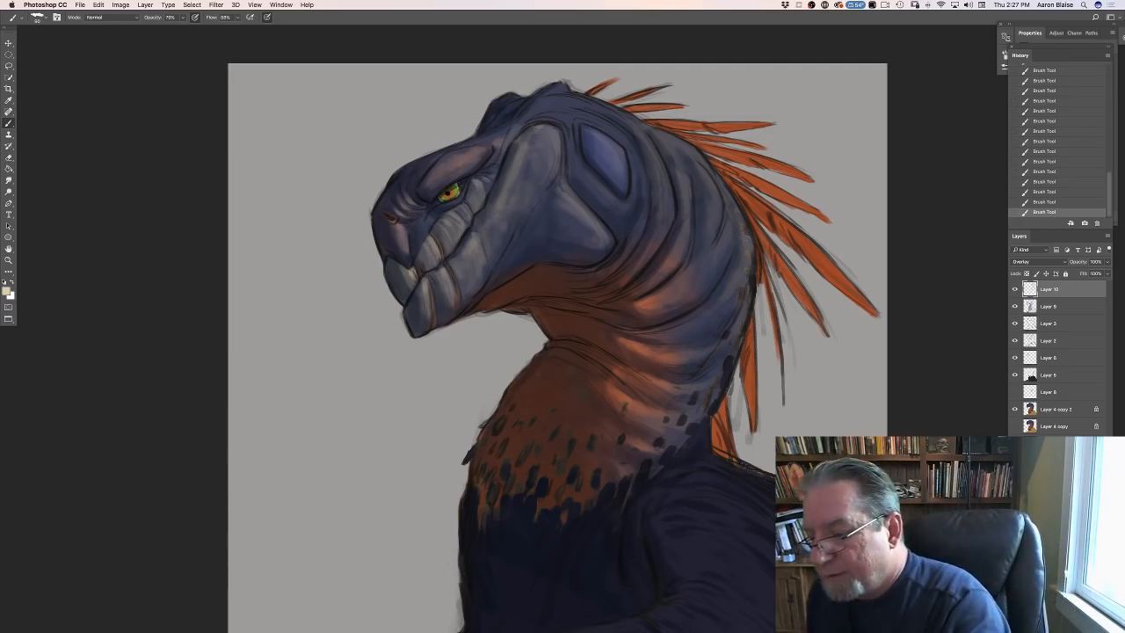
- Add a new Normal layer beneath the creature's layers and set the foreground colour to dark brown #413832
left_click(1055, 460)
left_click(1084, 627)
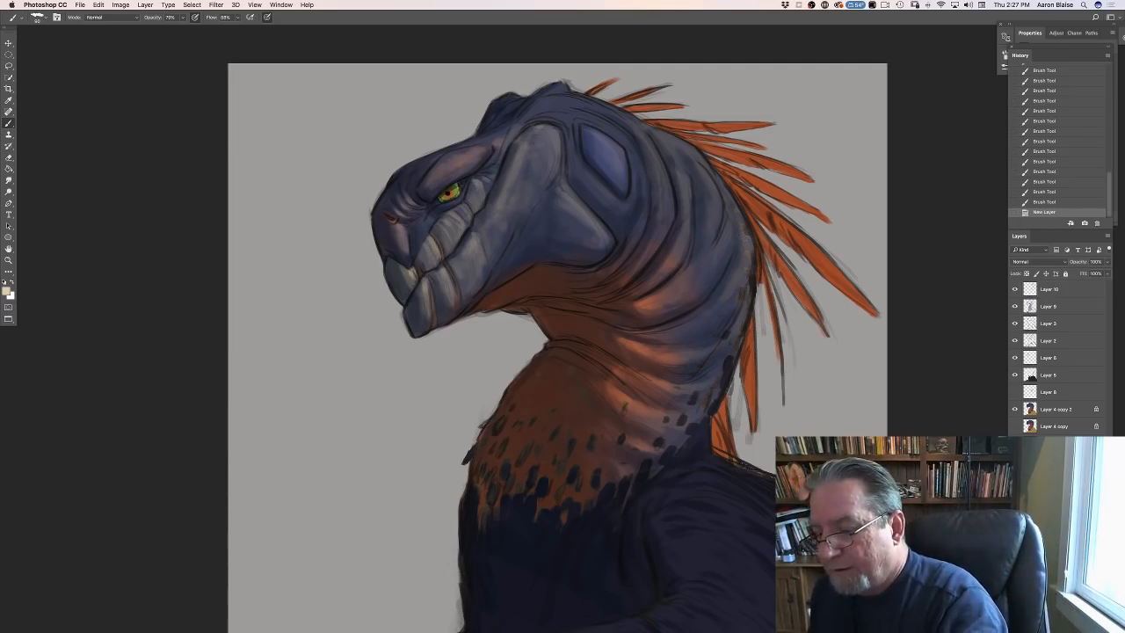
left_click(7, 290)
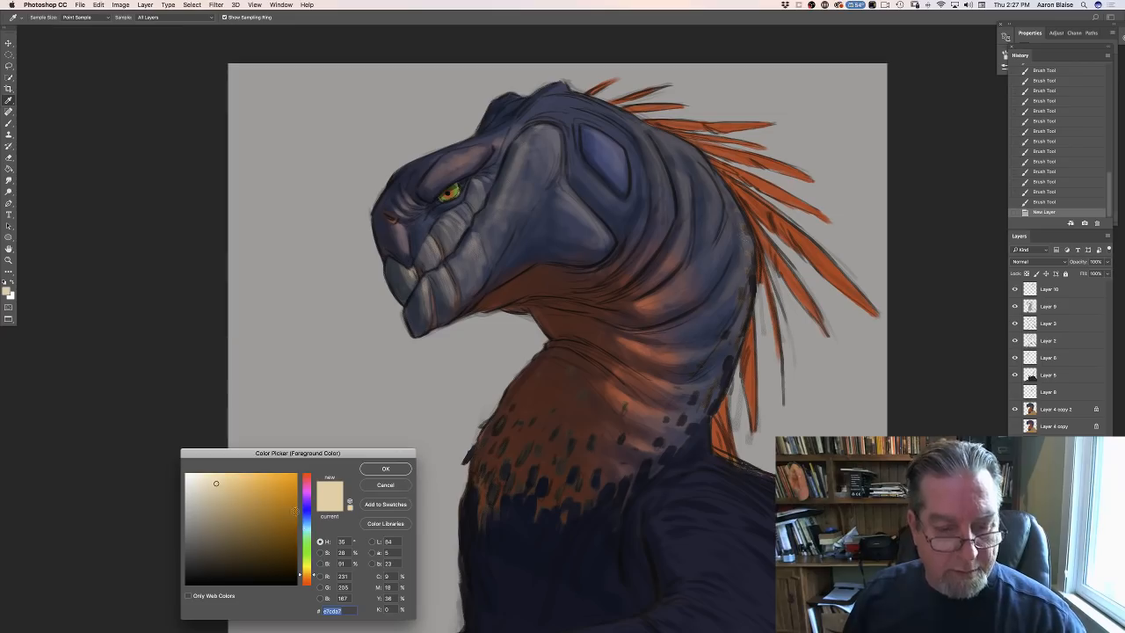
left_click_drag(307, 577, 307, 578)
left_click(219, 552)
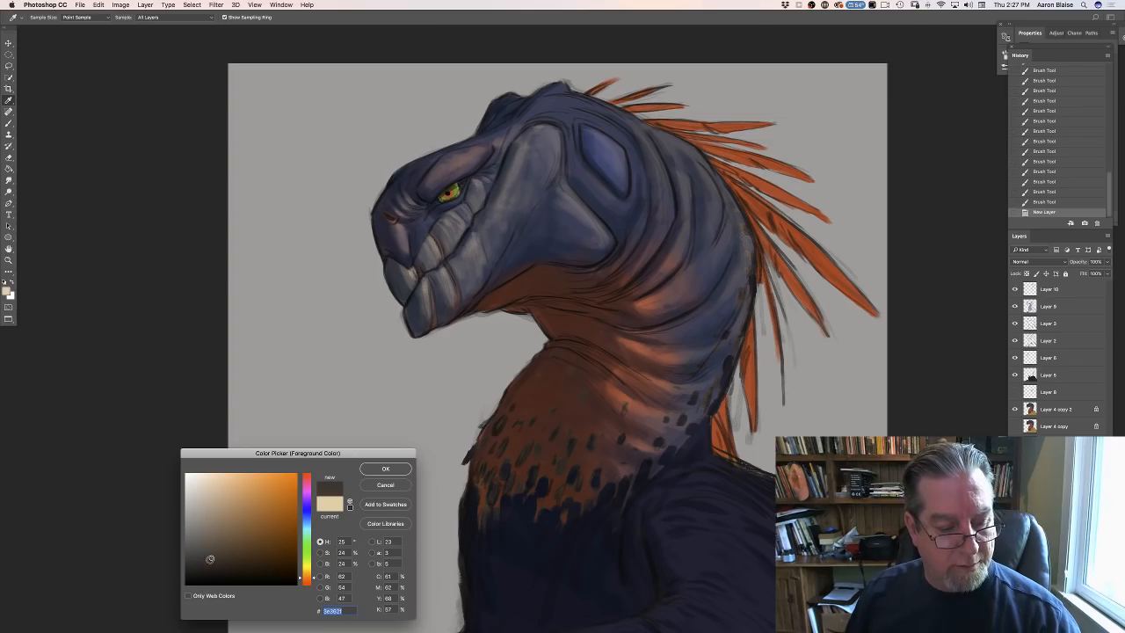
left_click(379, 471)
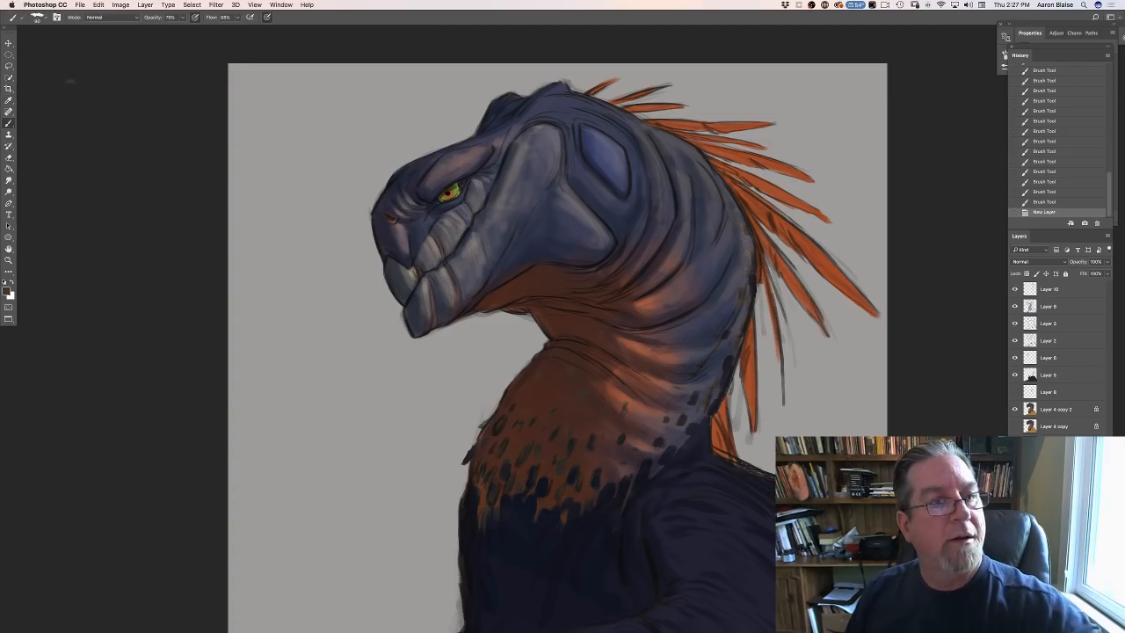
- Choose a textured brush preset, enlarge it to 700 px and turn off its Shape Dynamics
left_click(34, 17)
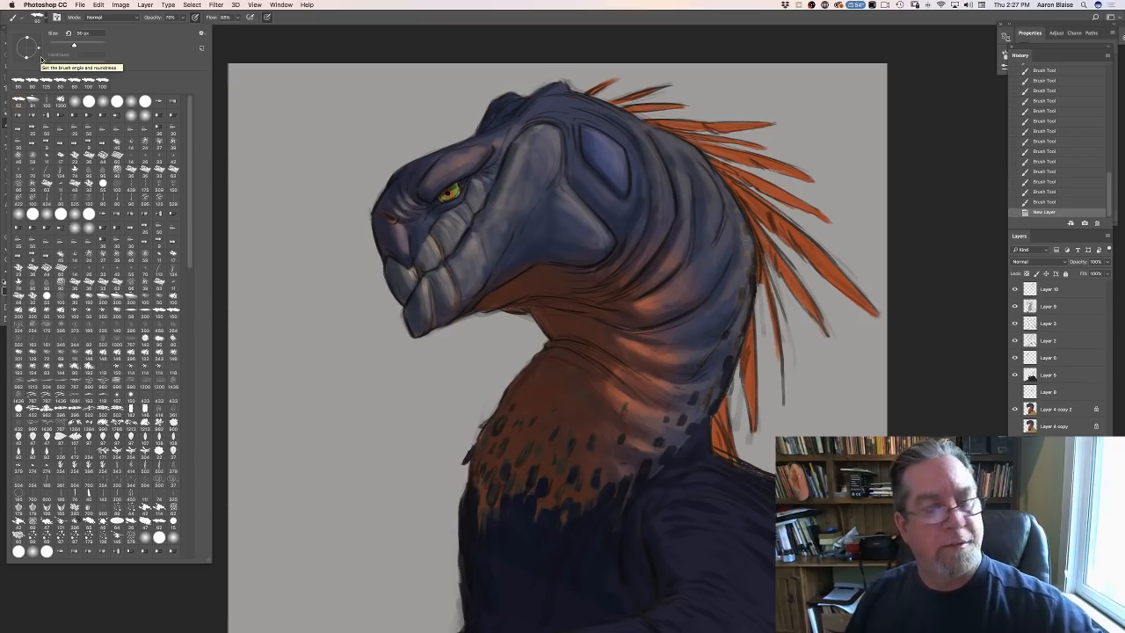
left_click(34, 103)
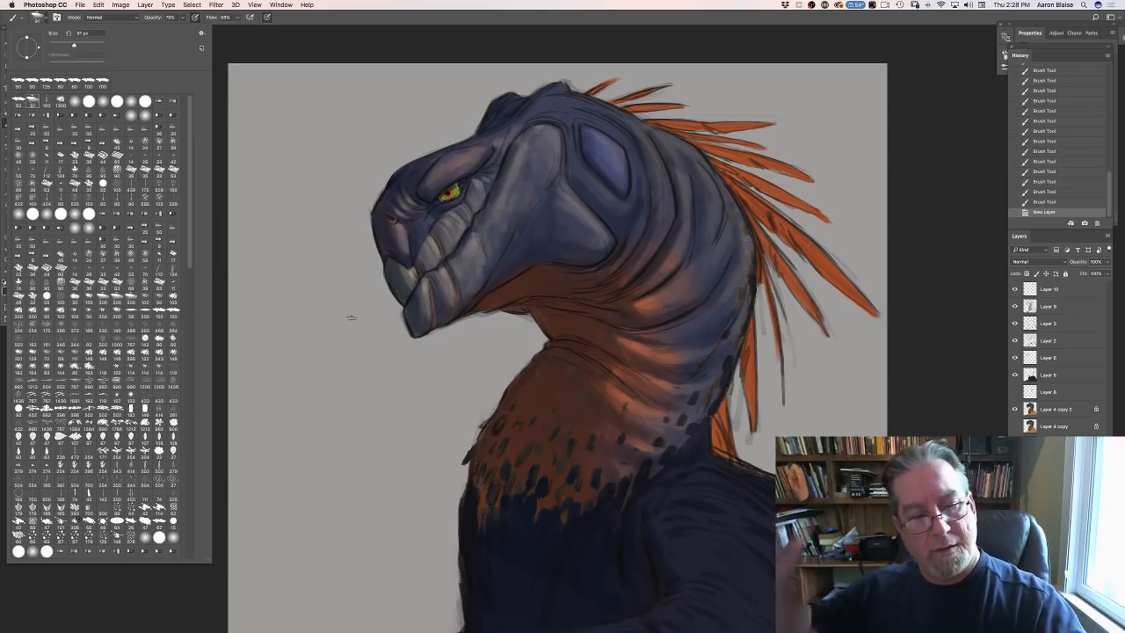
left_click(344, 316)
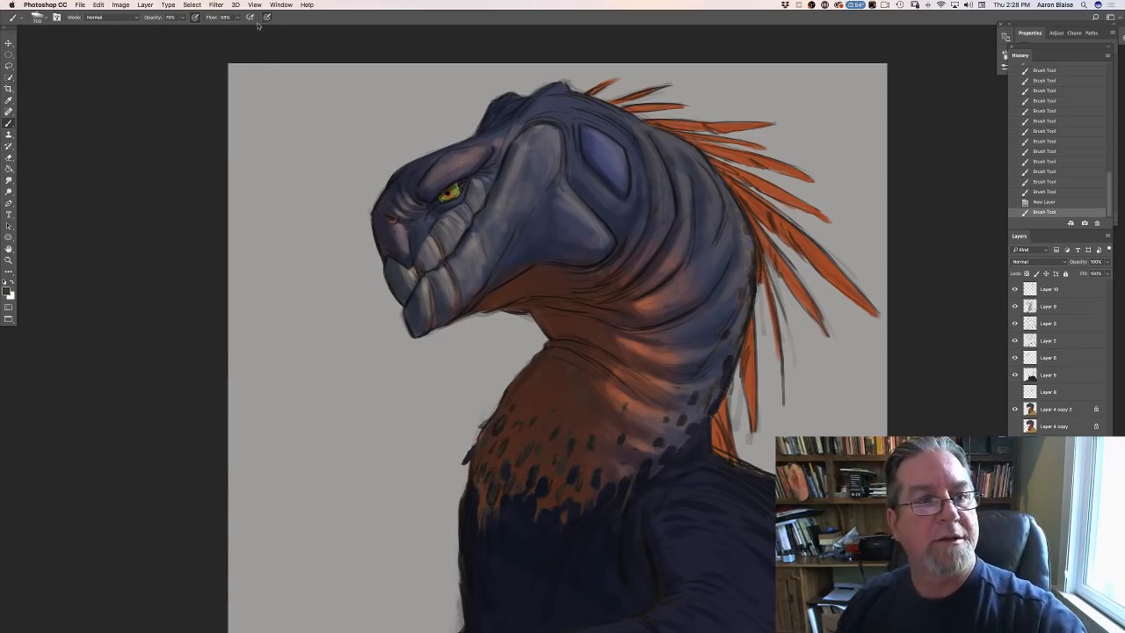
left_click(56, 16)
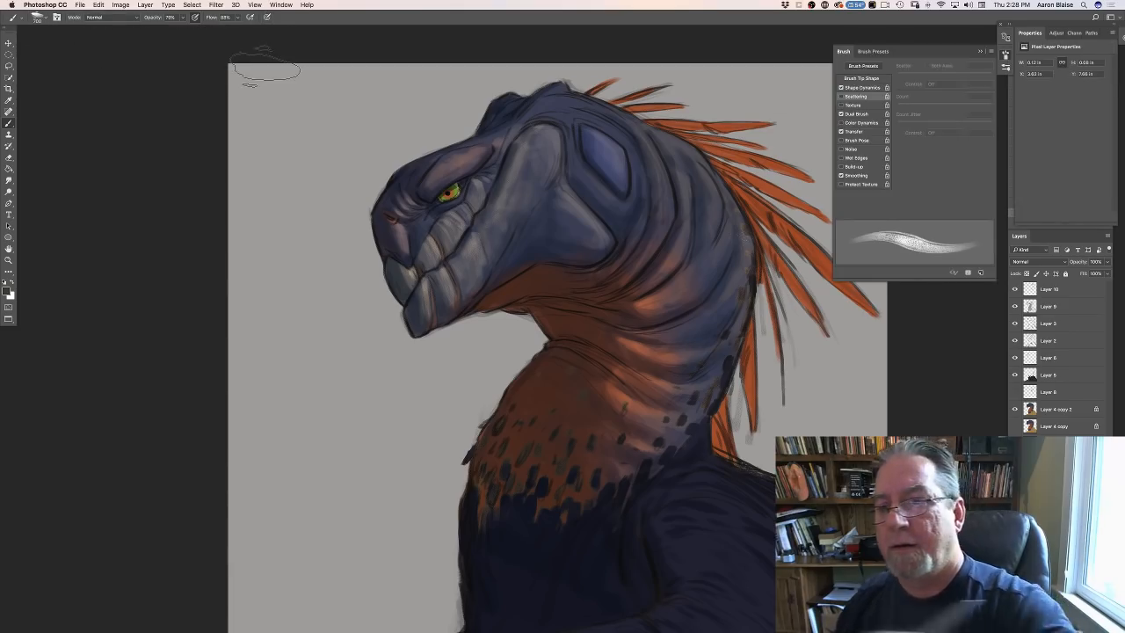
left_click(841, 88)
left_click(840, 51)
- Block in the dark brown background behind the orange quills and towards the canvas's upper edge
left_click_drag(731, 183, 816, 334)
mouse_move(734, 145)
left_mouse_down()
mouse_move(835, 281)
mouse_move(843, 123)
mouse_move(870, 219)
mouse_move(839, 312)
mouse_move(795, 386)
mouse_move(765, 397)
mouse_move(786, 306)
mouse_move(791, 402)
left_mouse_up()
key("super+minus")
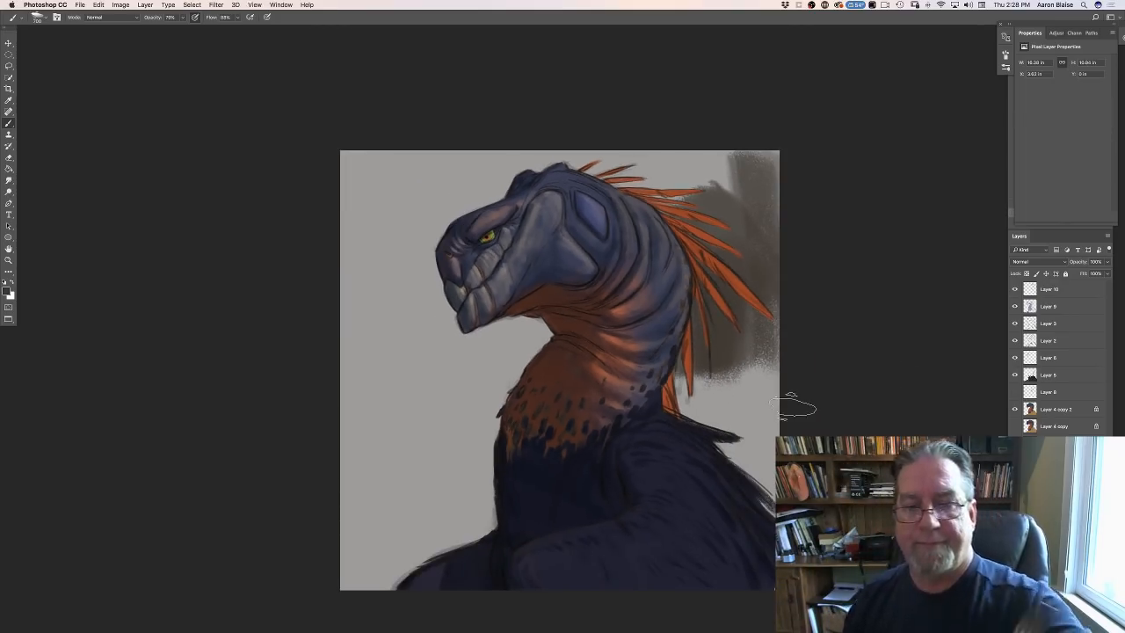
mouse_move(717, 149)
left_mouse_down()
mouse_move(766, 163)
mouse_move(665, 146)
left_mouse_up()
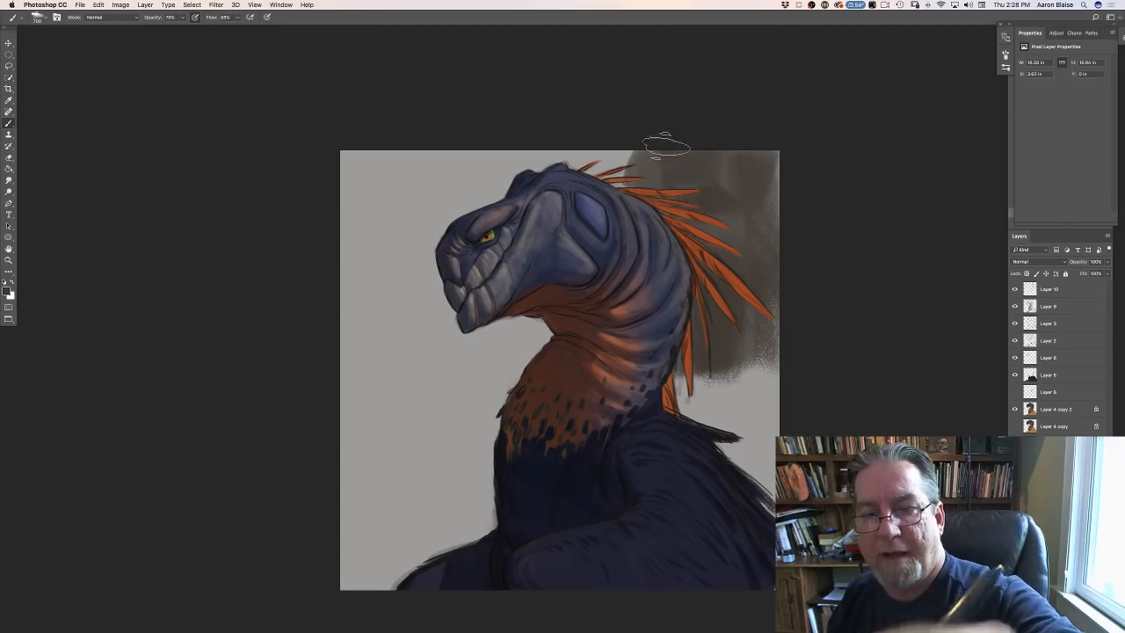
- Set the brush opacity to 100% and cover the rest of the background around the creature with dark brown
left_click(182, 19)
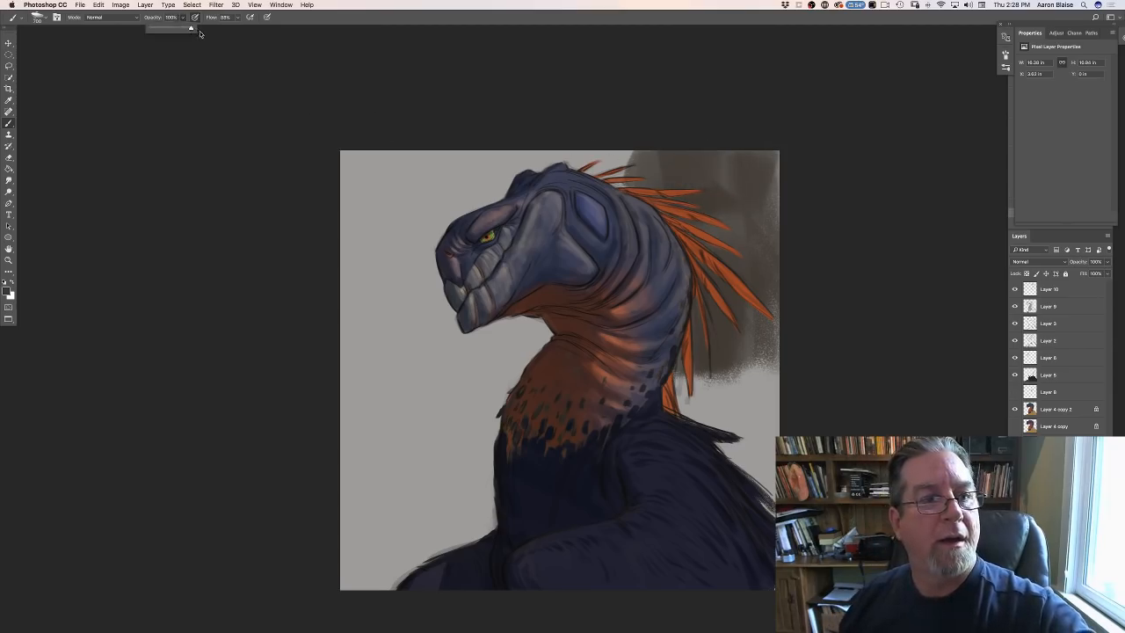
mouse_move(621, 178)
left_mouse_down()
mouse_move(608, 208)
mouse_move(623, 137)
mouse_move(574, 189)
mouse_move(678, 228)
mouse_move(750, 221)
mouse_move(782, 181)
mouse_move(749, 230)
mouse_move(747, 315)
mouse_move(781, 415)
mouse_move(671, 361)
mouse_move(683, 376)
mouse_move(716, 365)
mouse_move(749, 378)
mouse_move(769, 402)
left_mouse_up()
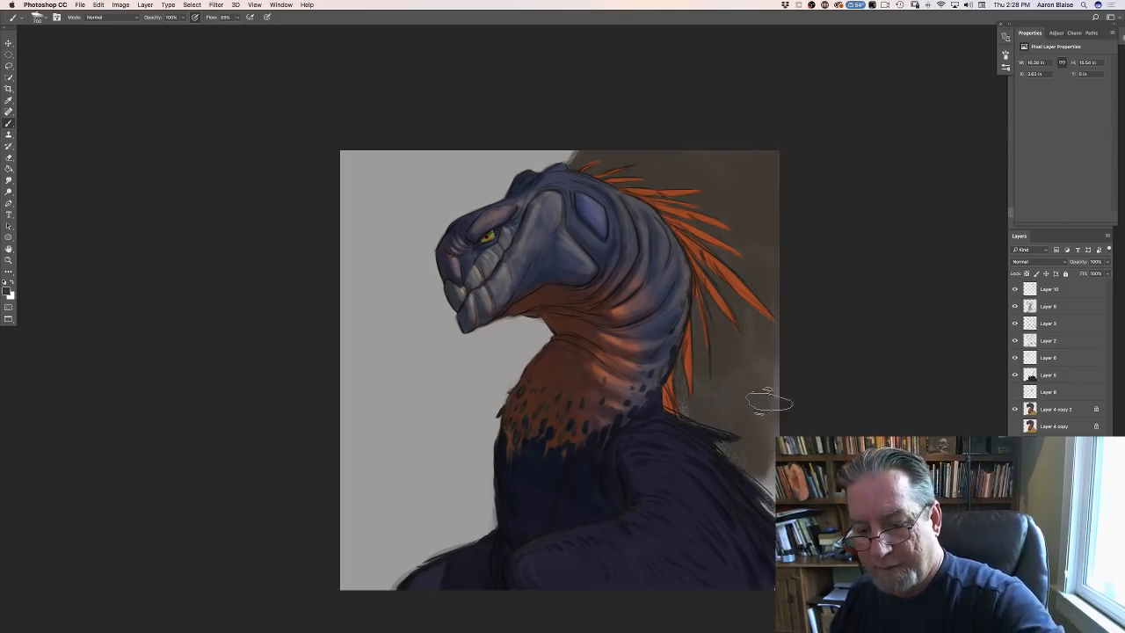
mouse_move(464, 163)
left_mouse_down()
mouse_move(546, 115)
mouse_move(496, 123)
mouse_move(474, 166)
mouse_move(444, 165)
mouse_move(428, 219)
mouse_move(391, 185)
mouse_move(395, 137)
mouse_move(340, 165)
mouse_move(373, 180)
mouse_move(408, 171)
mouse_move(442, 204)
mouse_move(448, 228)
mouse_move(417, 187)
mouse_move(424, 250)
mouse_move(463, 316)
mouse_move(492, 352)
mouse_move(536, 347)
mouse_move(492, 383)
mouse_move(452, 364)
mouse_move(475, 418)
mouse_move(430, 404)
mouse_move(334, 211)
mouse_move(395, 428)
mouse_move(479, 446)
mouse_move(479, 499)
mouse_move(456, 534)
mouse_move(431, 514)
mouse_move(408, 520)
mouse_move(361, 474)
mouse_move(421, 404)
mouse_move(436, 355)
mouse_move(365, 373)
mouse_move(329, 262)
left_mouse_up()
mouse_move(336, 523)
left_mouse_down()
mouse_move(370, 465)
mouse_move(424, 475)
left_mouse_up()
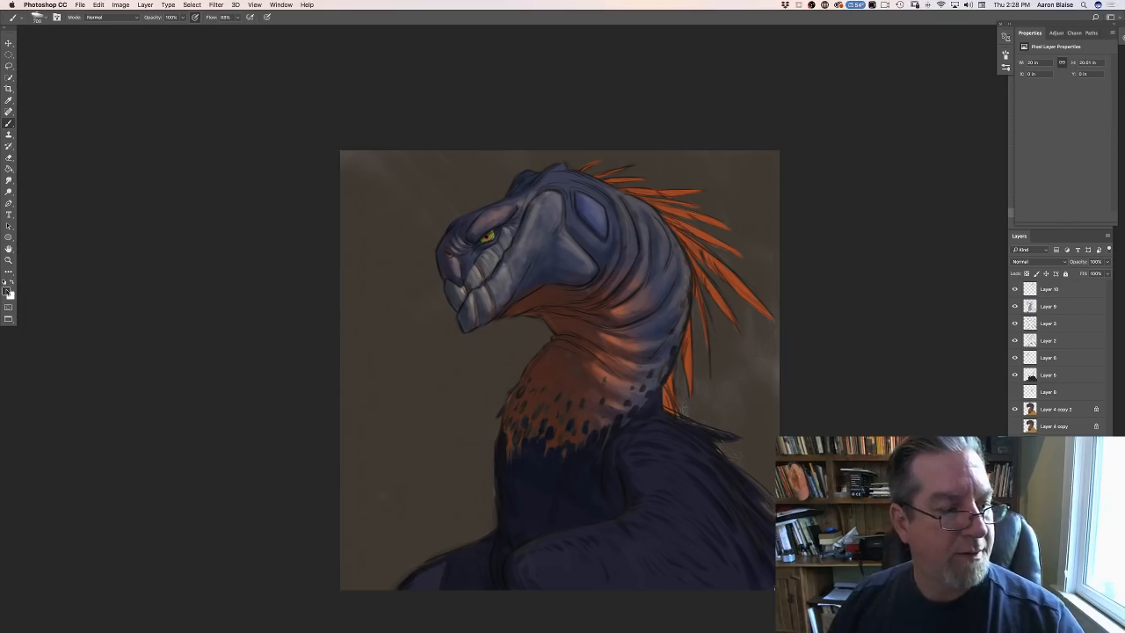
- Set the foreground colour to a darker brown, #2b2824, and brush it over the background around the head and quills
left_click(7, 290)
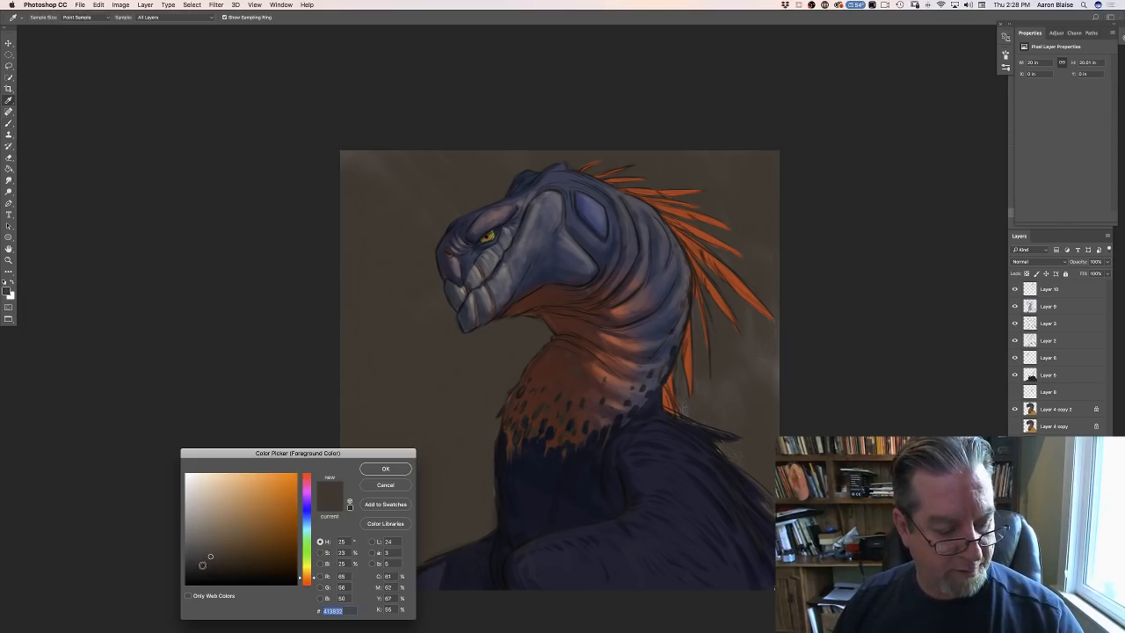
left_click_drag(210, 556, 209, 560)
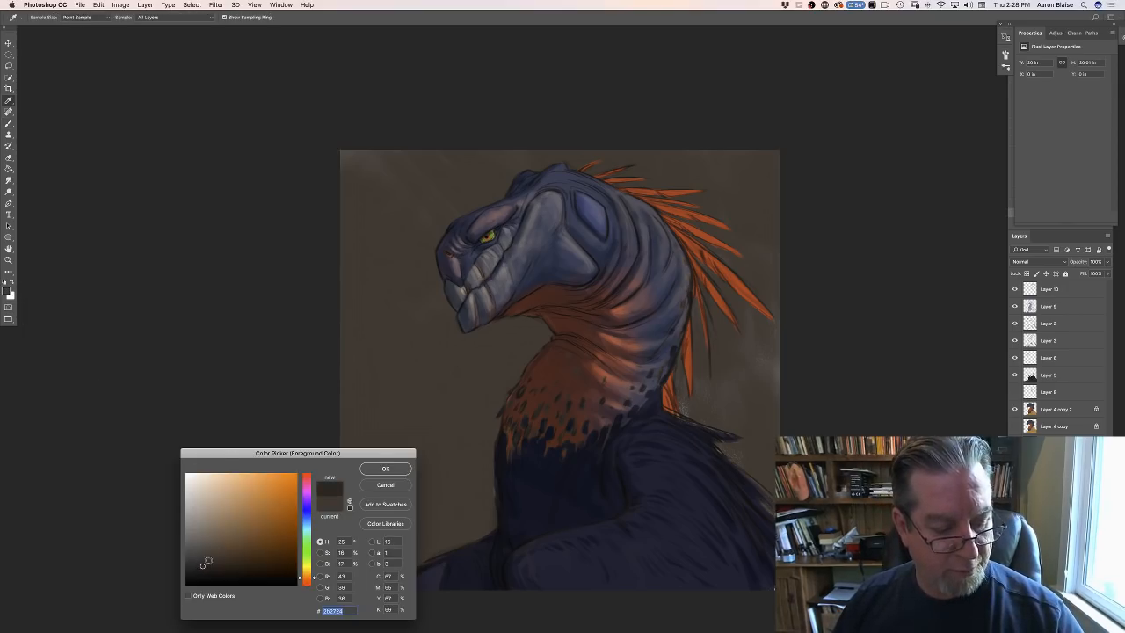
left_click(369, 469)
mouse_move(402, 269)
left_mouse_down()
mouse_move(441, 227)
mouse_move(448, 265)
left_mouse_up()
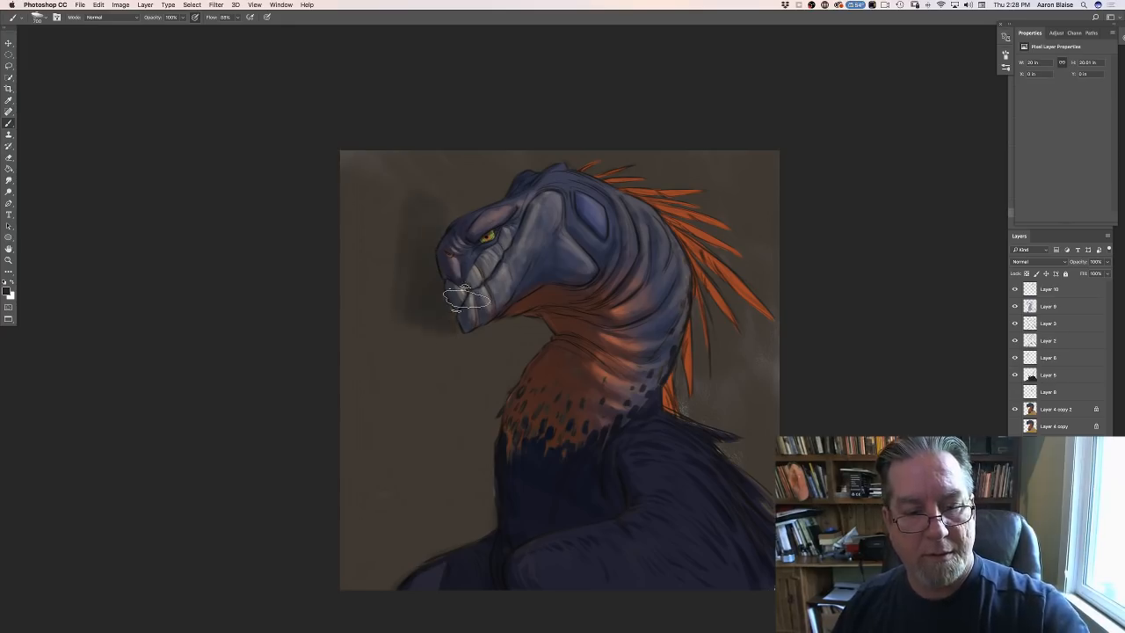
mouse_move(426, 314)
left_mouse_down()
mouse_move(390, 298)
mouse_move(366, 306)
mouse_move(384, 419)
mouse_move(378, 308)
mouse_move(354, 460)
mouse_move(390, 198)
mouse_move(343, 219)
mouse_move(359, 151)
left_mouse_up()
mouse_move(449, 214)
left_mouse_down()
mouse_move(474, 140)
mouse_move(670, 226)
mouse_move(677, 150)
mouse_move(774, 150)
mouse_move(685, 184)
mouse_move(642, 165)
left_mouse_up()
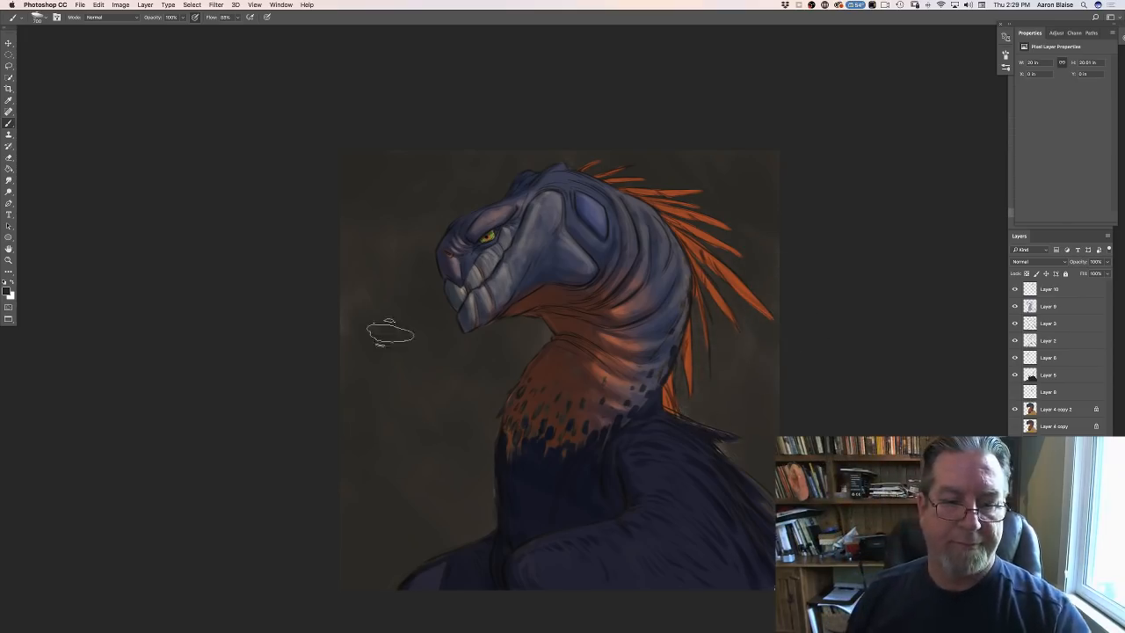
- Set the foreground colour to a near-black olive and deepen the background's corners and edges with it
left_click(7, 290)
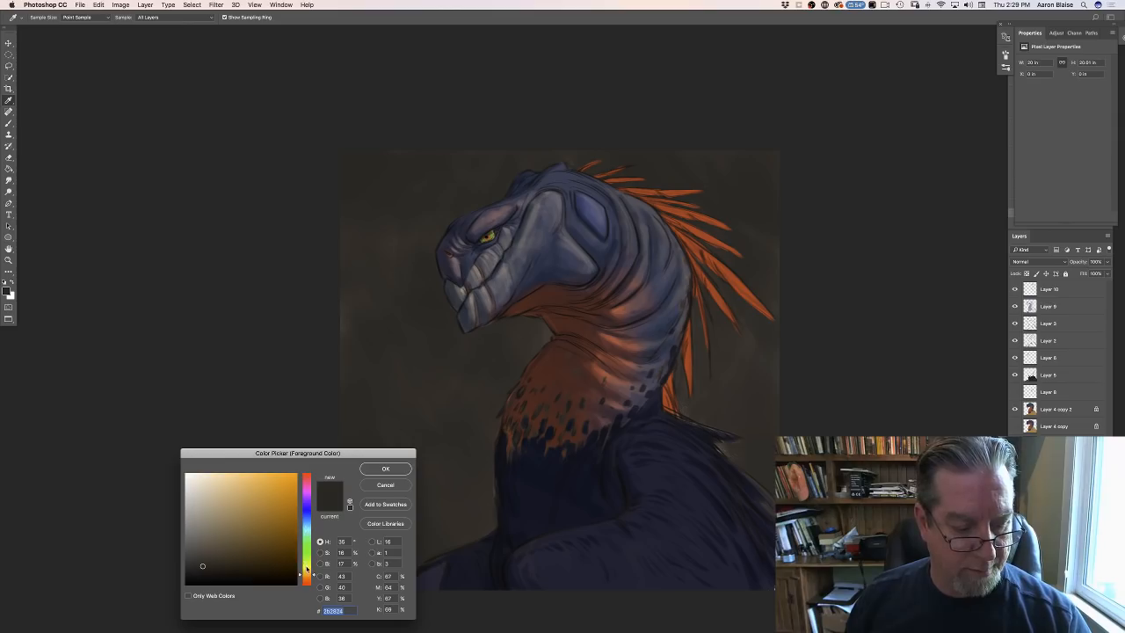
left_click_drag(307, 569, 298, 560)
left_click(198, 575)
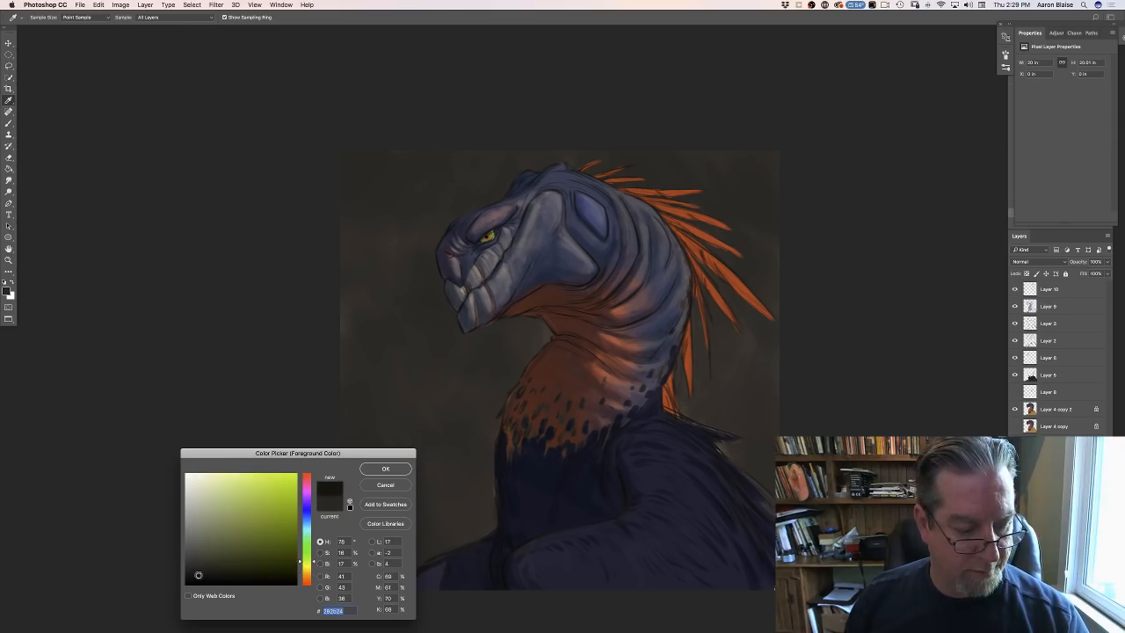
left_click(385, 468)
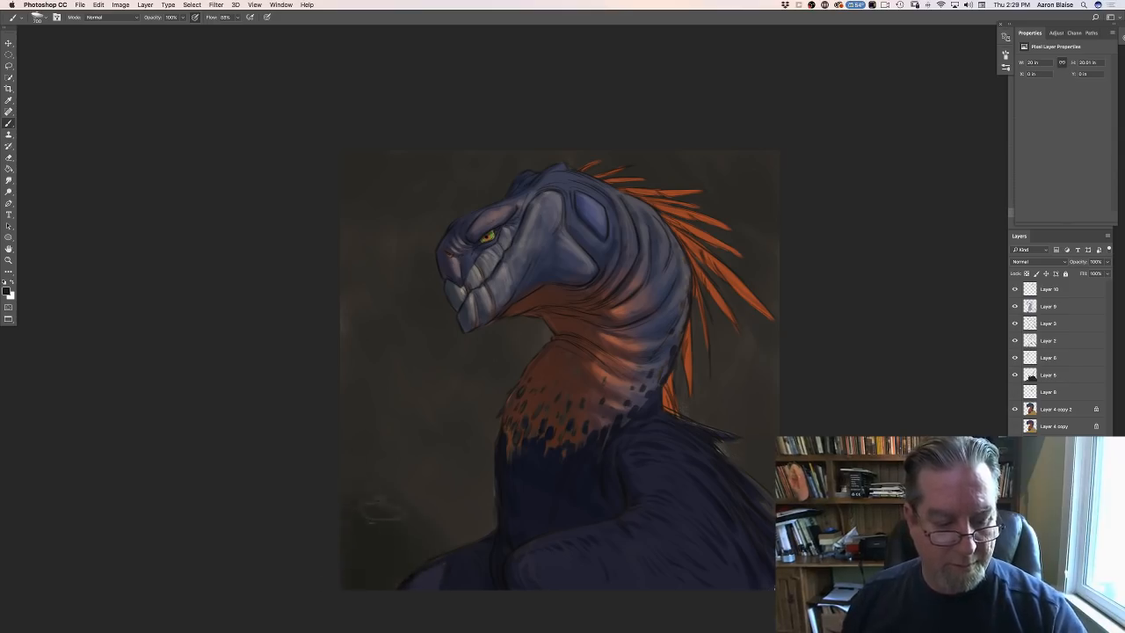
left_click(6, 290)
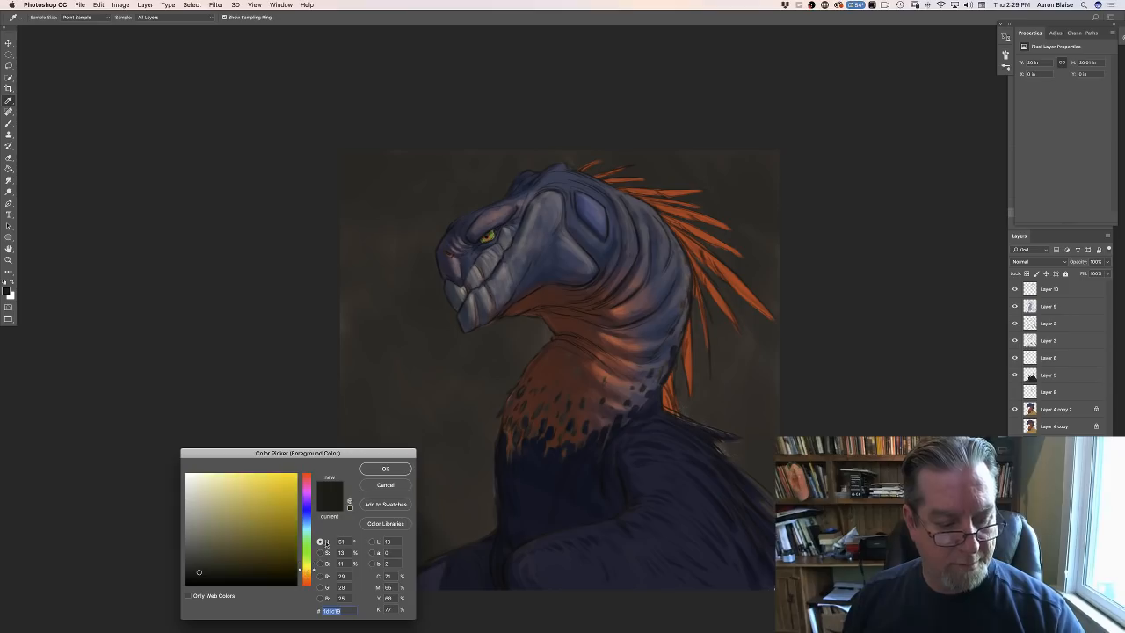
left_click(373, 473)
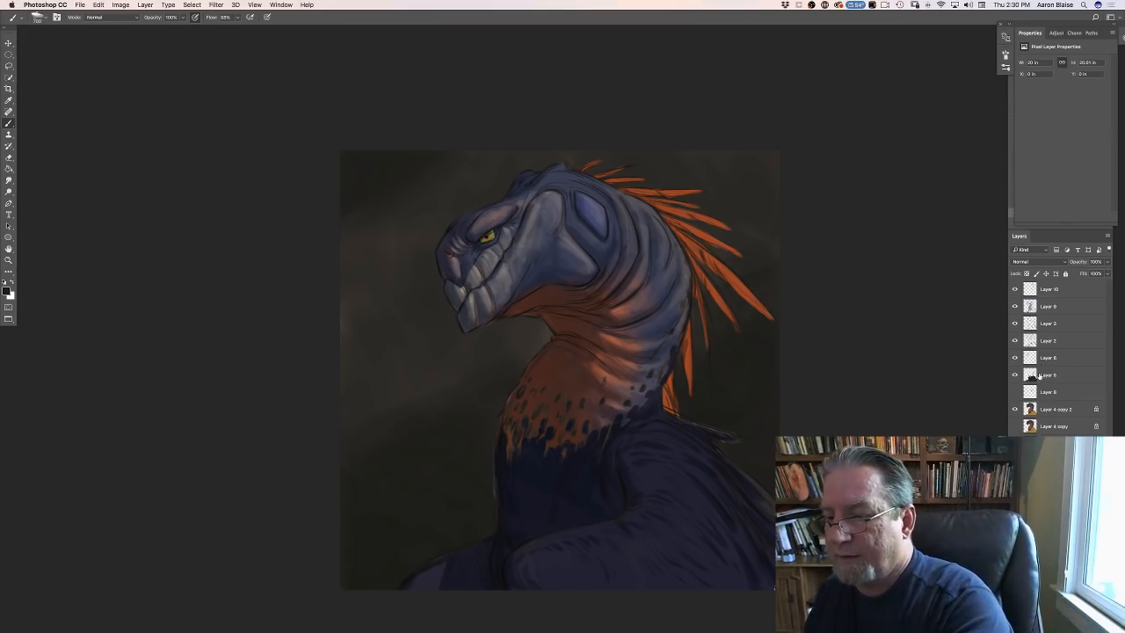
- On the Multiply shadow layer, set the foreground colour to a muted slate blue, #5a778d, and shade the neck base, shoulders and whole body
left_click(1047, 307)
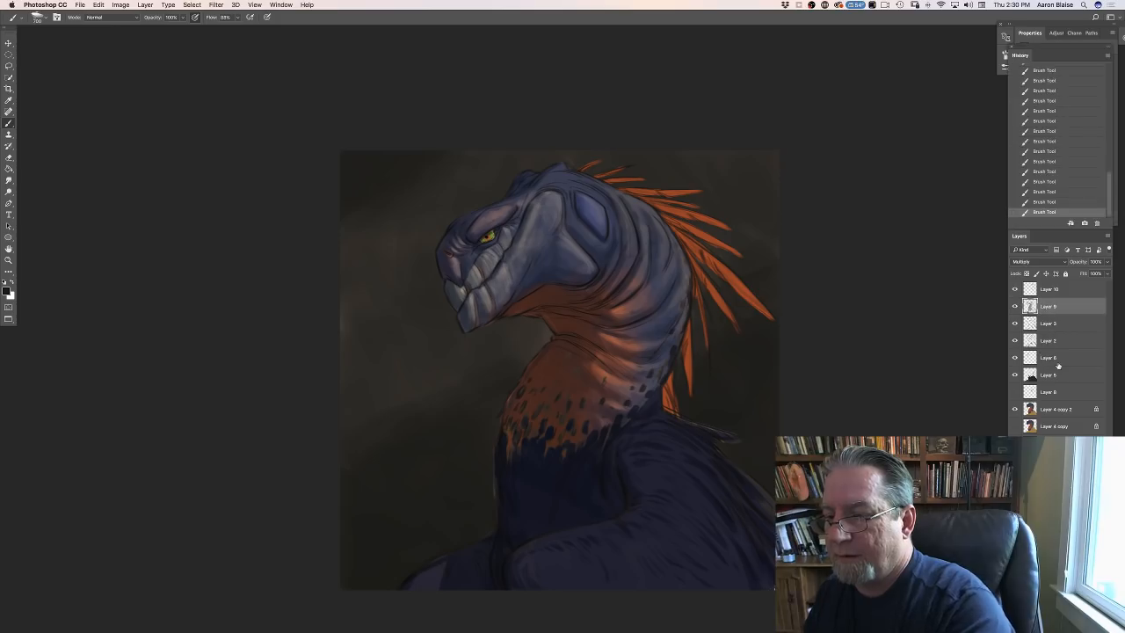
left_click(6, 293)
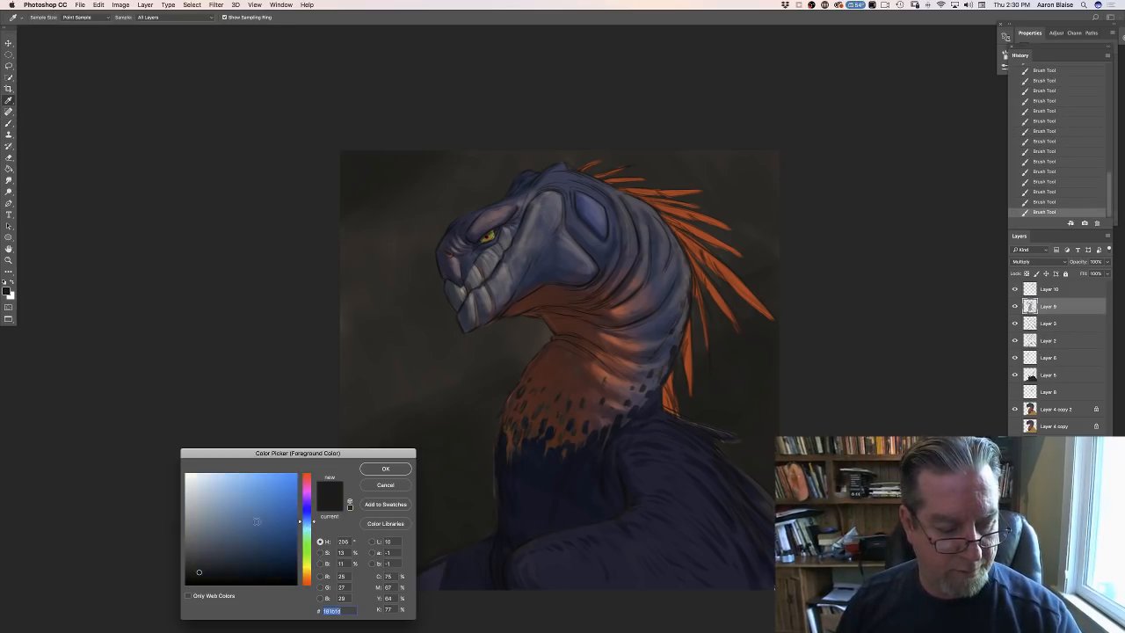
left_click(223, 526)
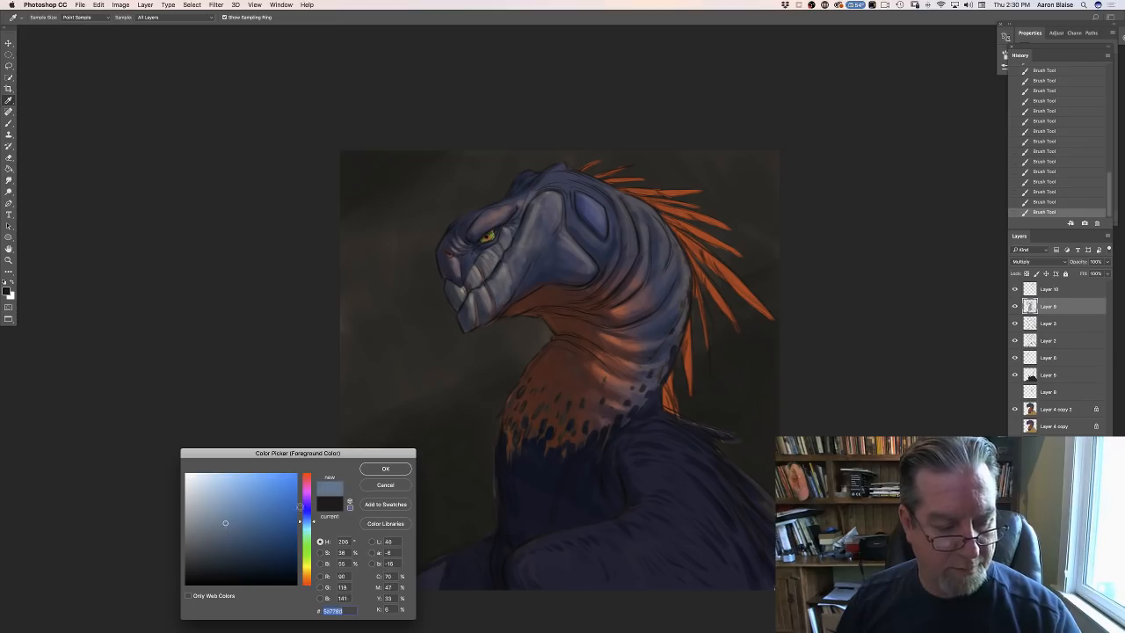
left_click(385, 468)
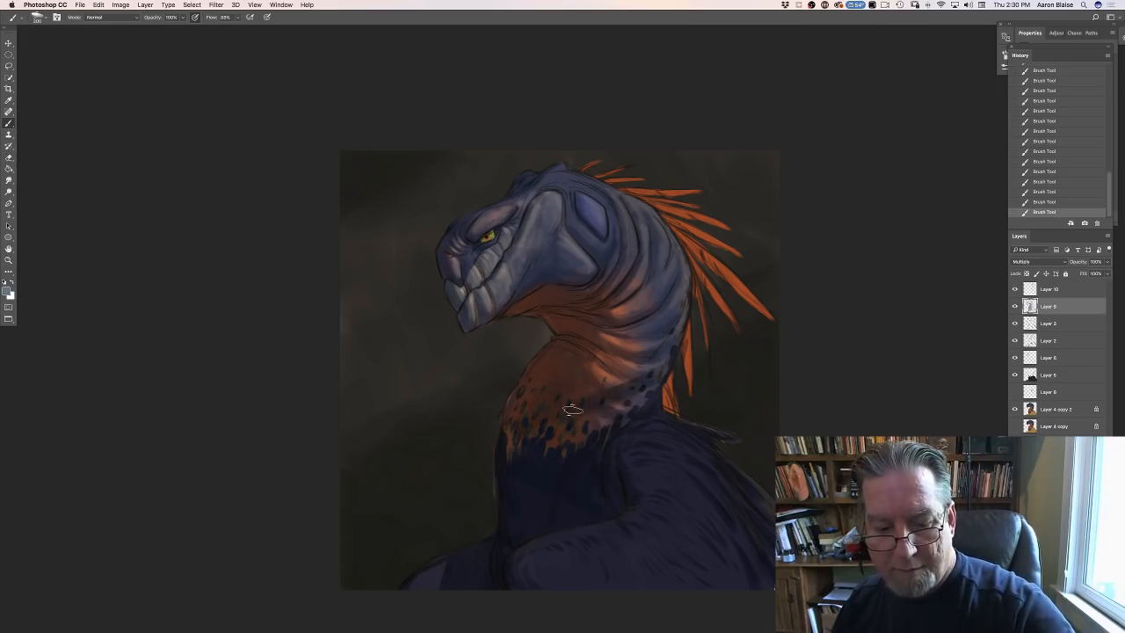
left_click_drag(642, 386, 637, 395)
mouse_move(625, 406)
left_mouse_down()
mouse_move(610, 431)
mouse_move(602, 437)
mouse_move(603, 406)
mouse_move(550, 458)
mouse_move(565, 437)
mouse_move(629, 412)
mouse_move(625, 430)
mouse_move(642, 421)
mouse_move(664, 439)
mouse_move(665, 411)
left_mouse_up()
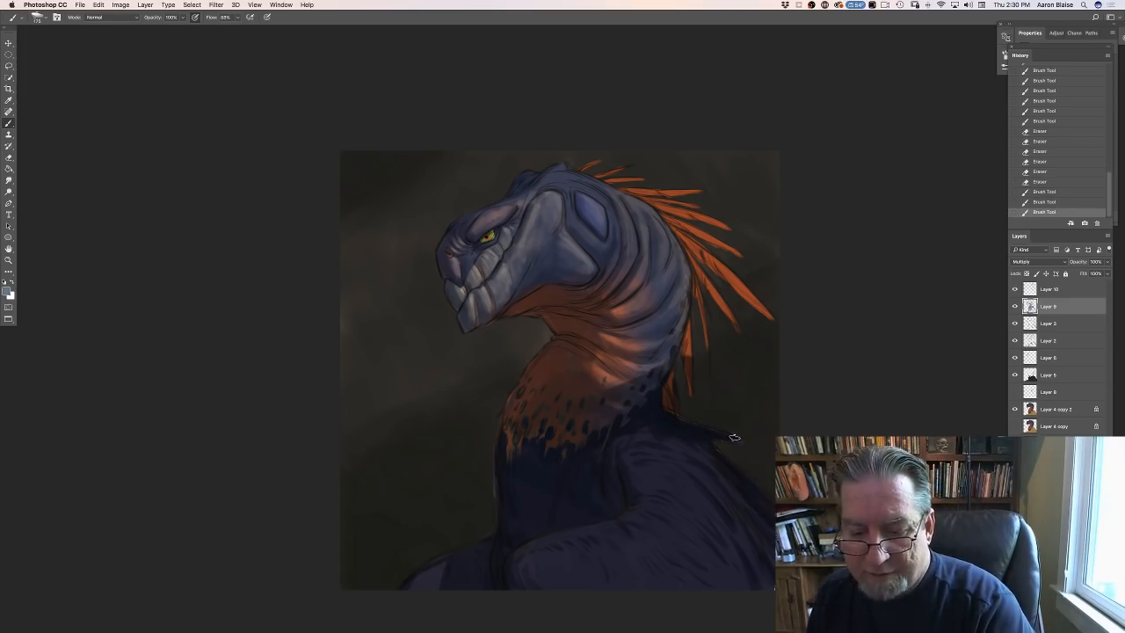
mouse_move(655, 423)
left_mouse_down()
mouse_move(608, 422)
mouse_move(620, 453)
mouse_move(602, 450)
mouse_move(624, 502)
mouse_move(593, 477)
mouse_move(620, 583)
mouse_move(533, 522)
mouse_move(513, 584)
left_mouse_up()
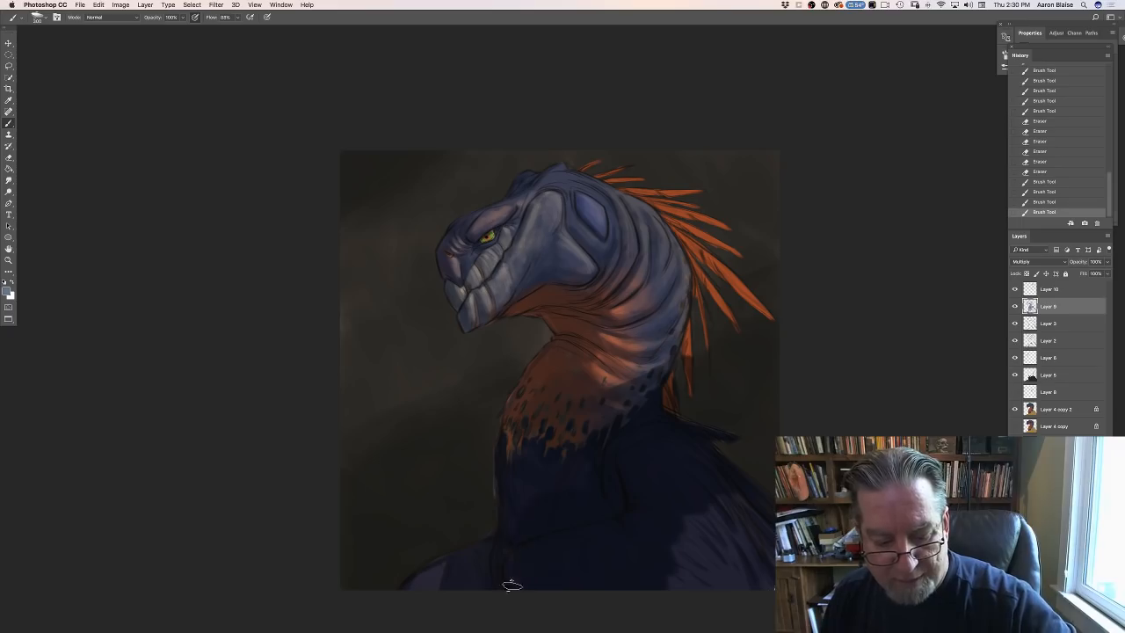
mouse_move(647, 527)
left_mouse_down()
mouse_move(694, 562)
mouse_move(733, 529)
mouse_move(753, 567)
mouse_move(760, 514)
mouse_move(748, 493)
left_mouse_up()
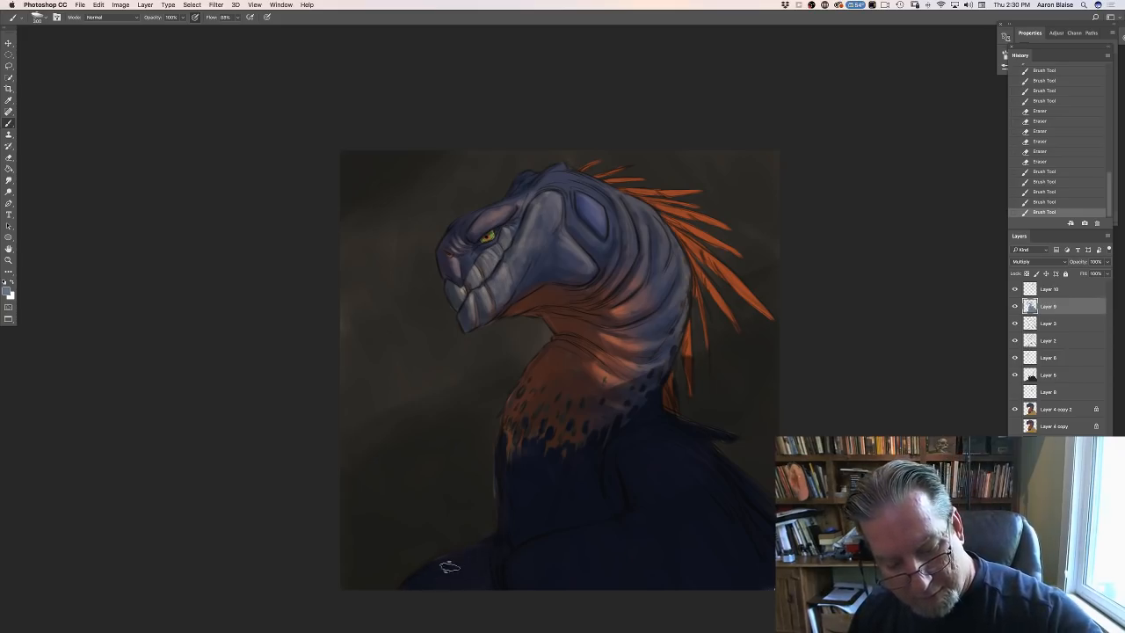
- Enlarge the brush to 500 px and deepen the shadow over the speckled orange chest and lower neck
key("bracketright")
key("bracketright")
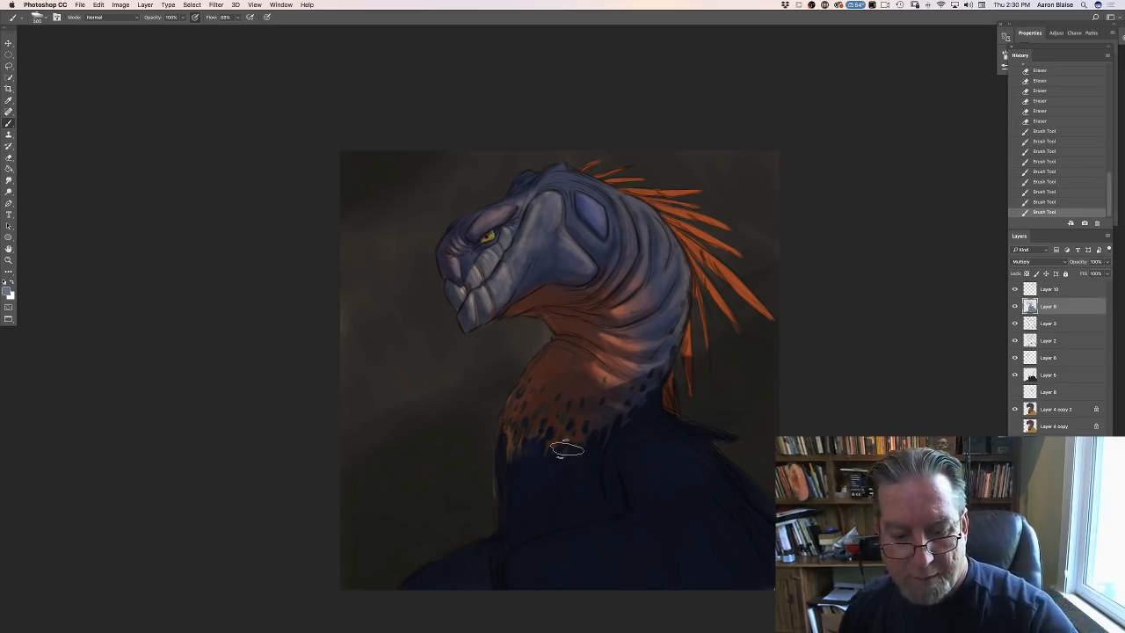
left_click_drag(570, 446, 567, 459)
left_click_drag(558, 457, 532, 474)
mouse_move(526, 453)
left_mouse_down()
mouse_move(521, 467)
mouse_move(517, 451)
left_mouse_up()
left_click_drag(530, 411, 528, 417)
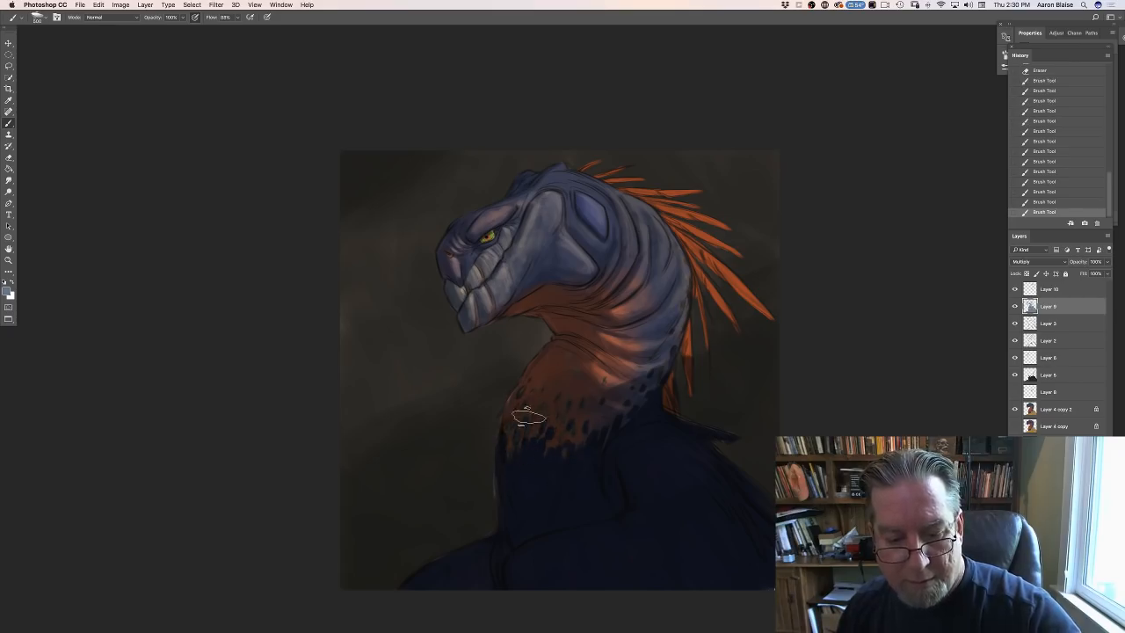
left_click_drag(602, 379, 601, 390)
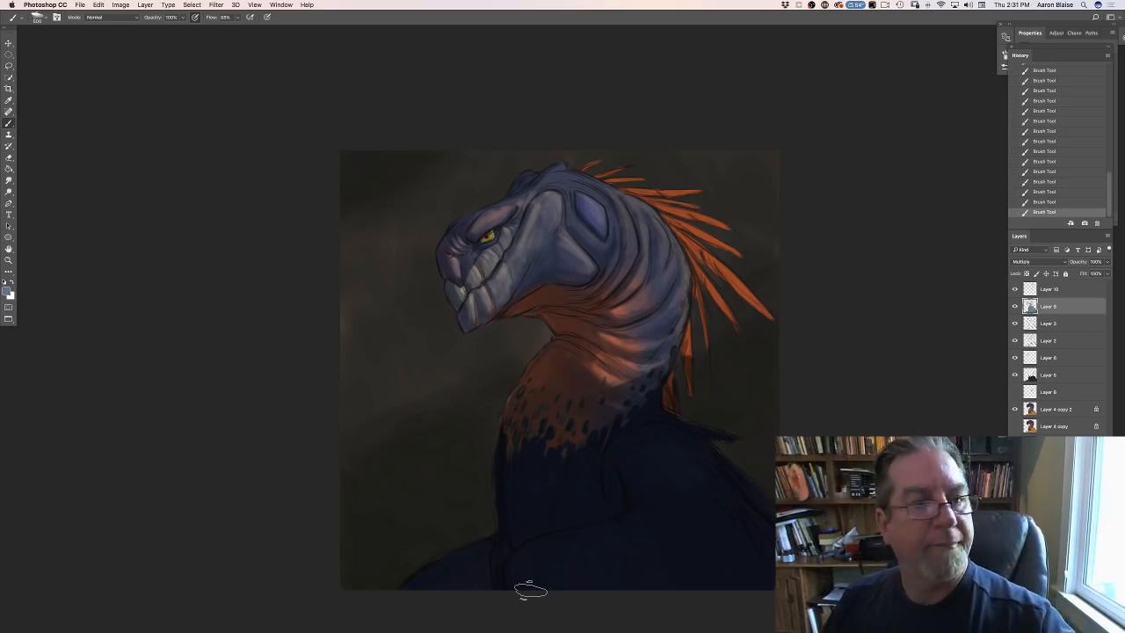
- Switch to a smaller textured brush preset for detailed shading on the Multiply layer
left_click(39, 18)
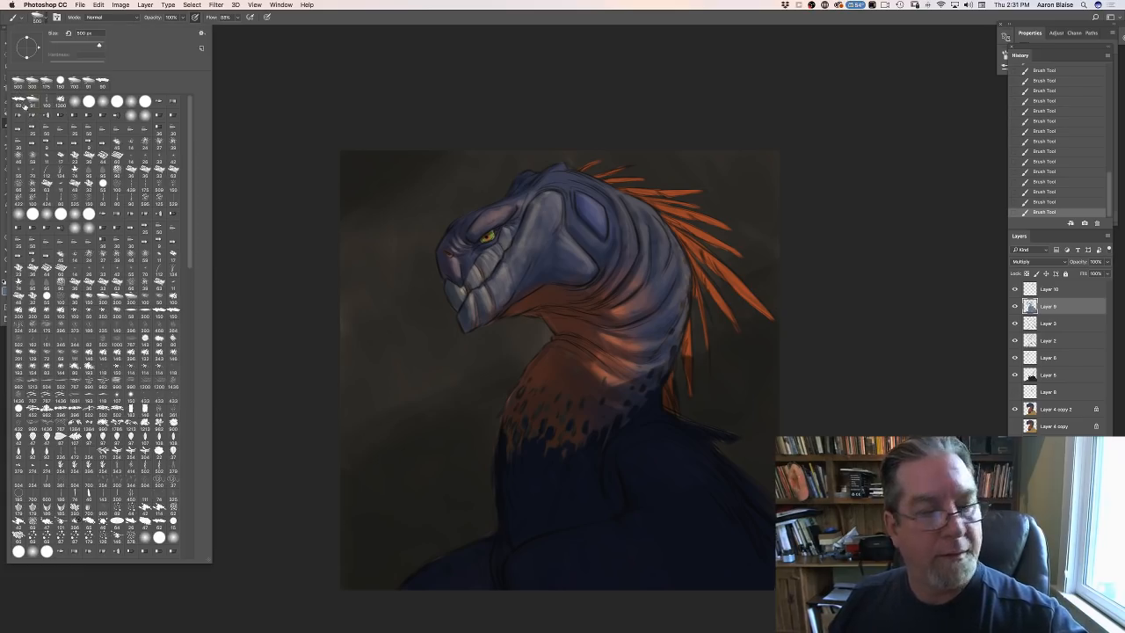
double_click(31, 108)
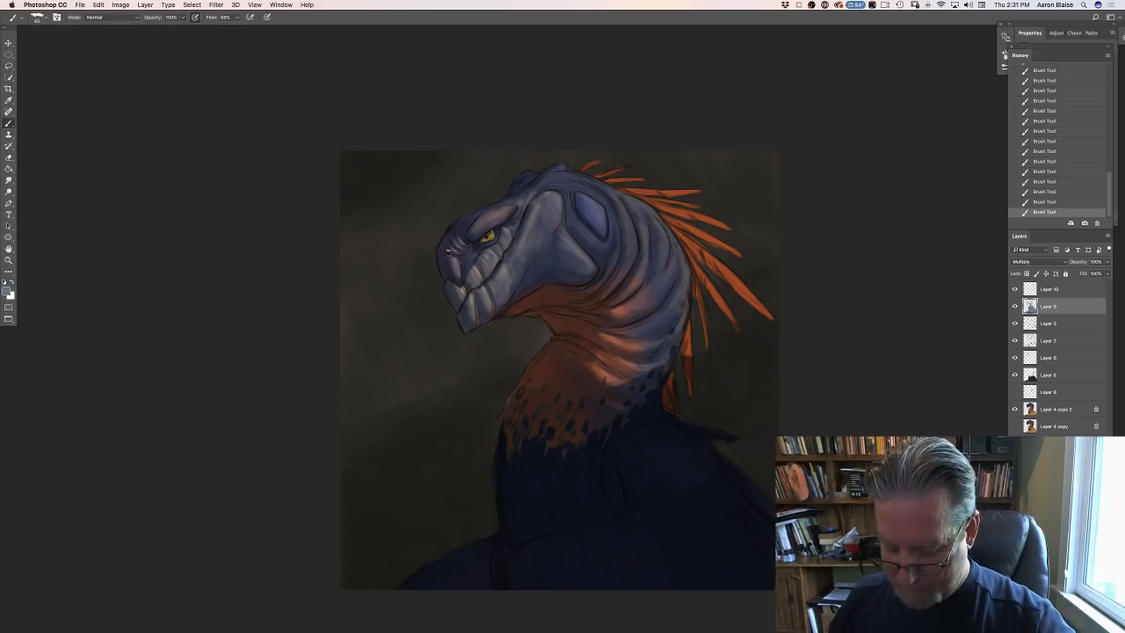
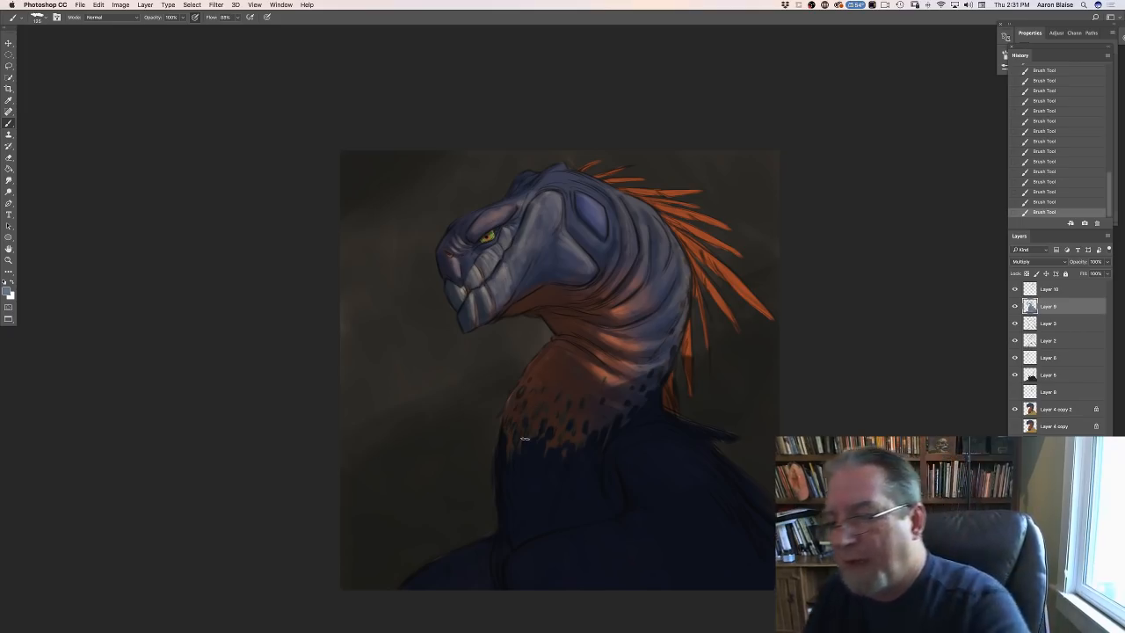
- Add a new Normal layer at the top of the stack and set the foreground colour to pale grey-blue, #b1bfca
key("super+shift+alt+n")
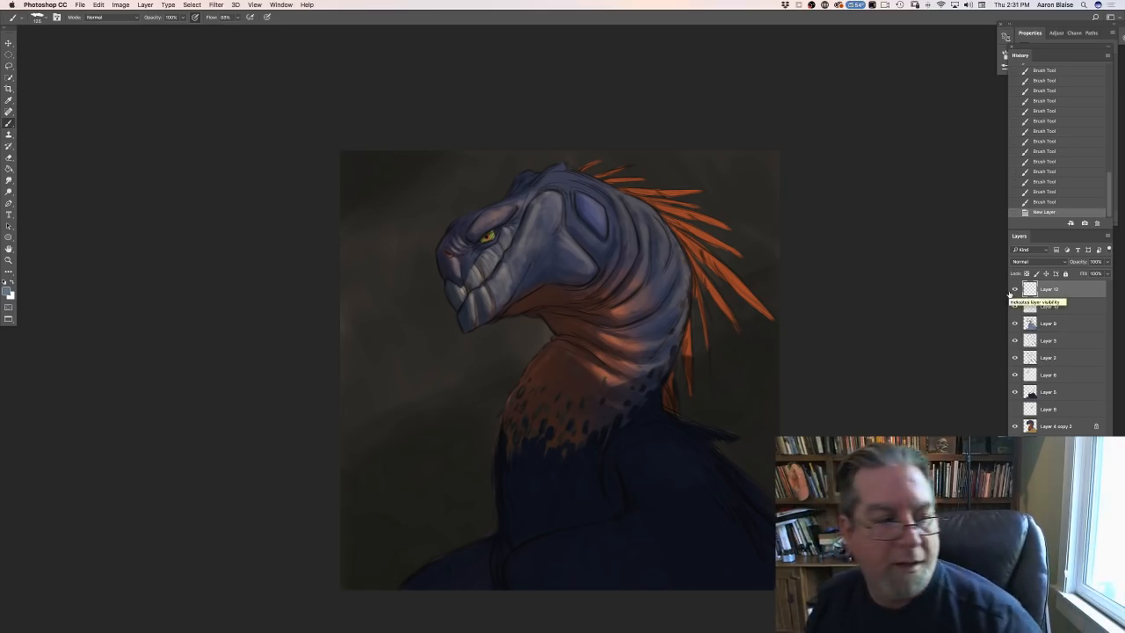
left_click(8, 291)
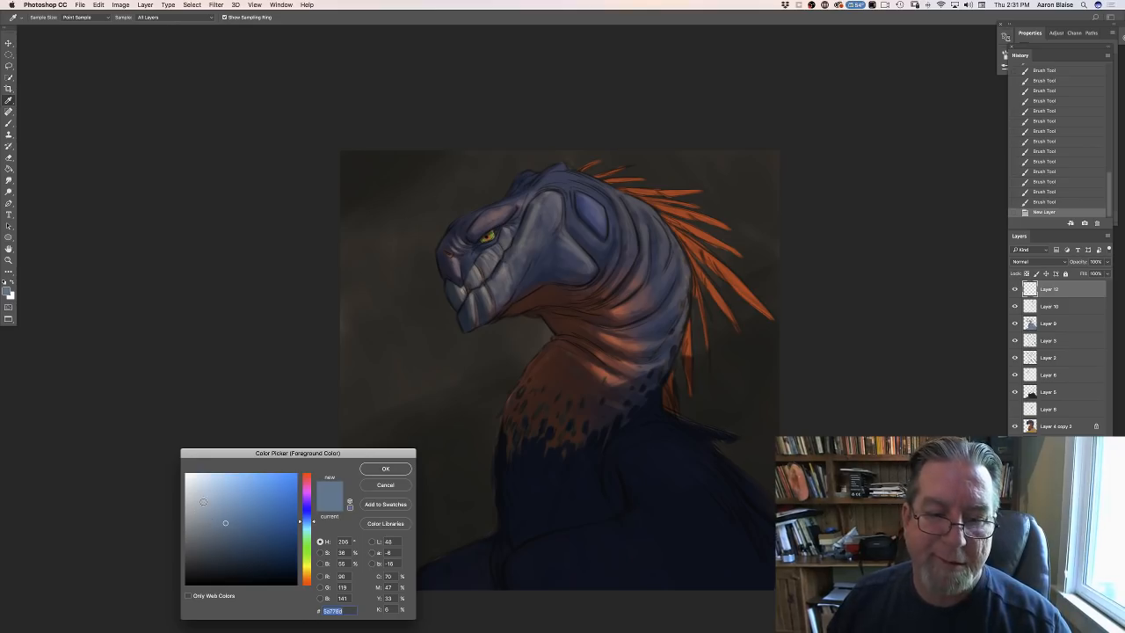
left_click(203, 501)
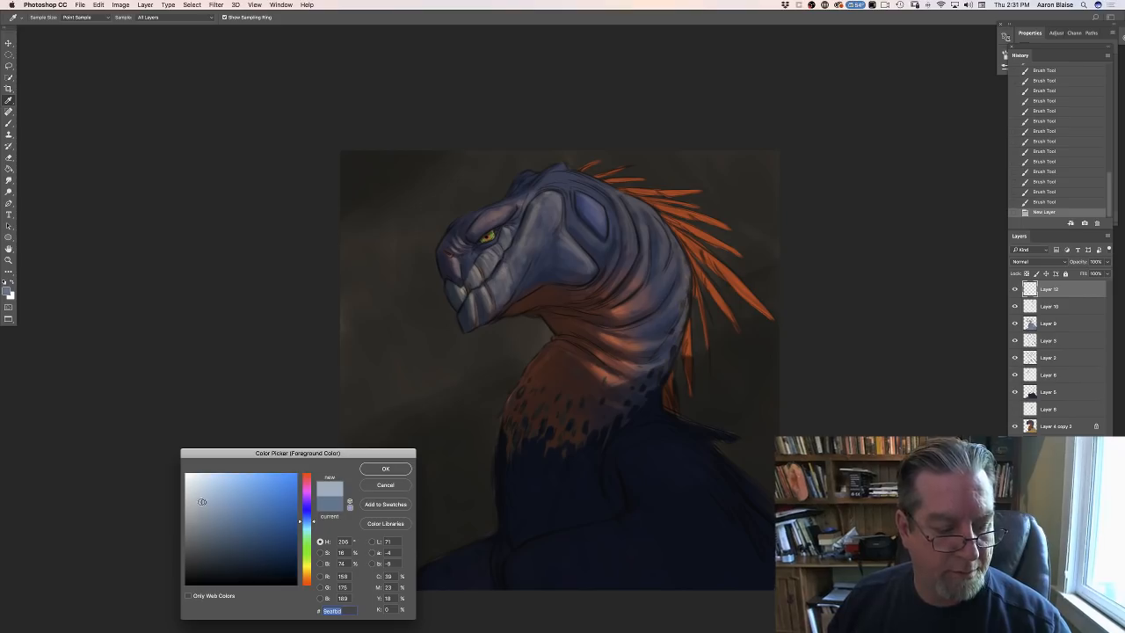
left_click(200, 499)
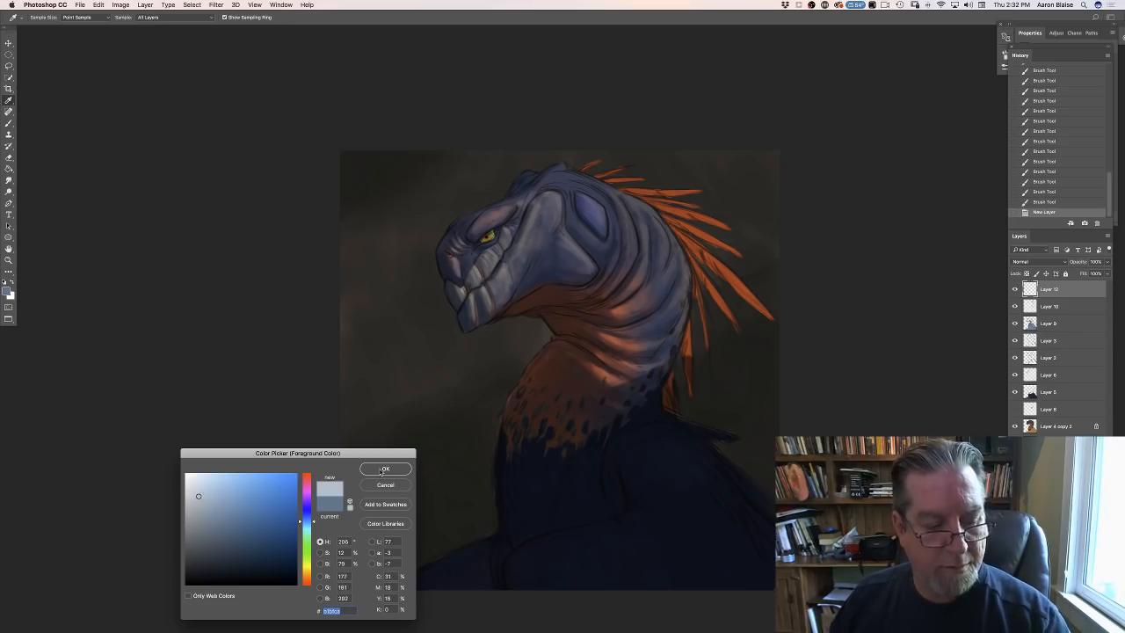
left_click(384, 469)
key("b")
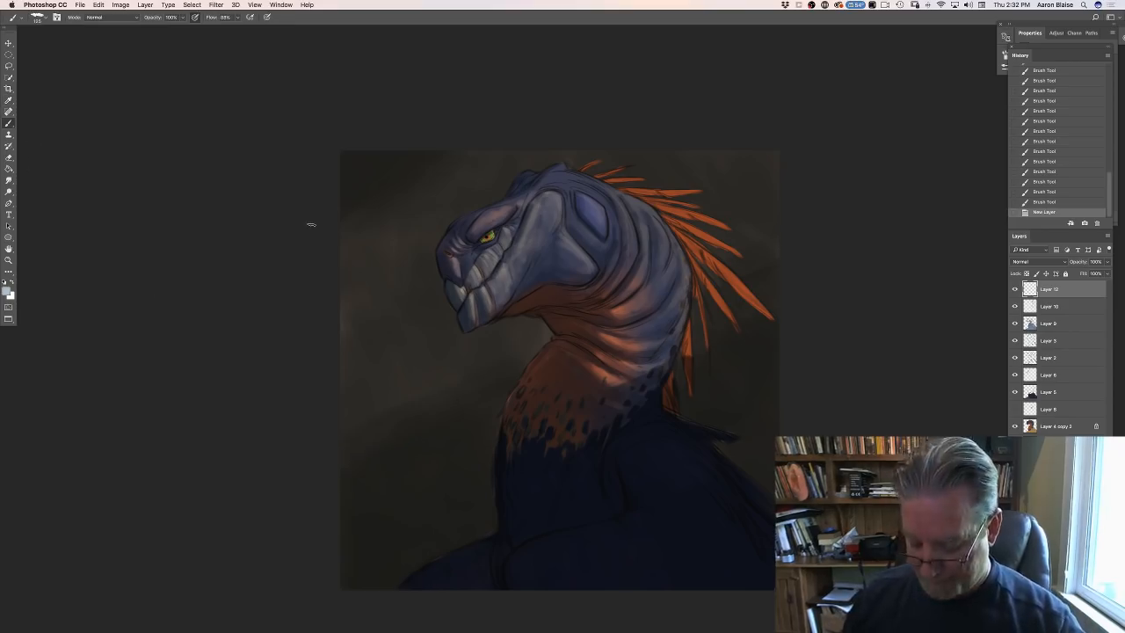
- Shrink the brush and paint a pale rim light along the top edge of the bump on the creature's head
key("super+plus")
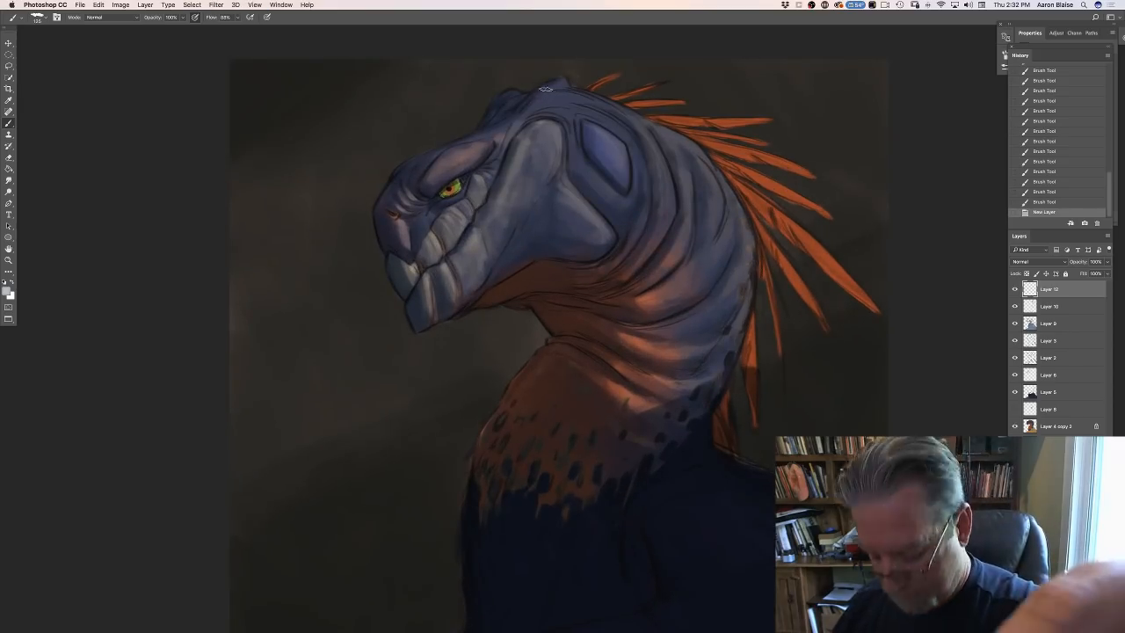
key("bracketleft")
key("bracketleft")
key("bracketleft")
key("bracketleft")
key("bracketleft")
mouse_move(532, 91)
left_mouse_down()
mouse_move(559, 79)
mouse_move(534, 90)
left_mouse_up()
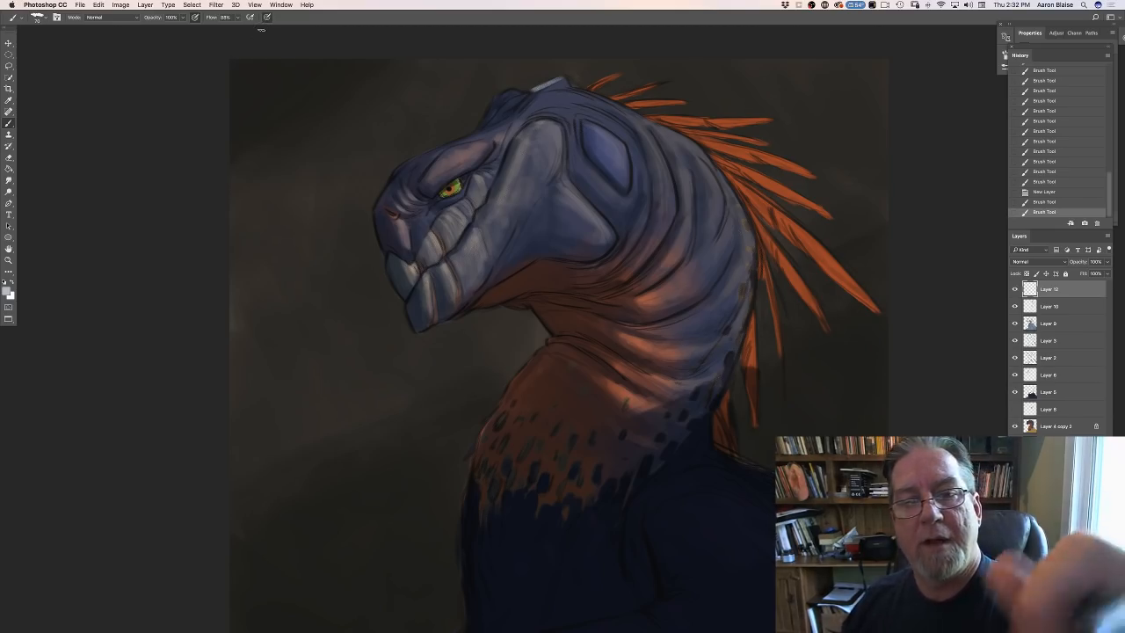
mouse_move(557, 80)
left_mouse_down()
mouse_move(534, 99)
mouse_move(545, 83)
left_mouse_up()
left_click_drag(557, 79, 531, 91)
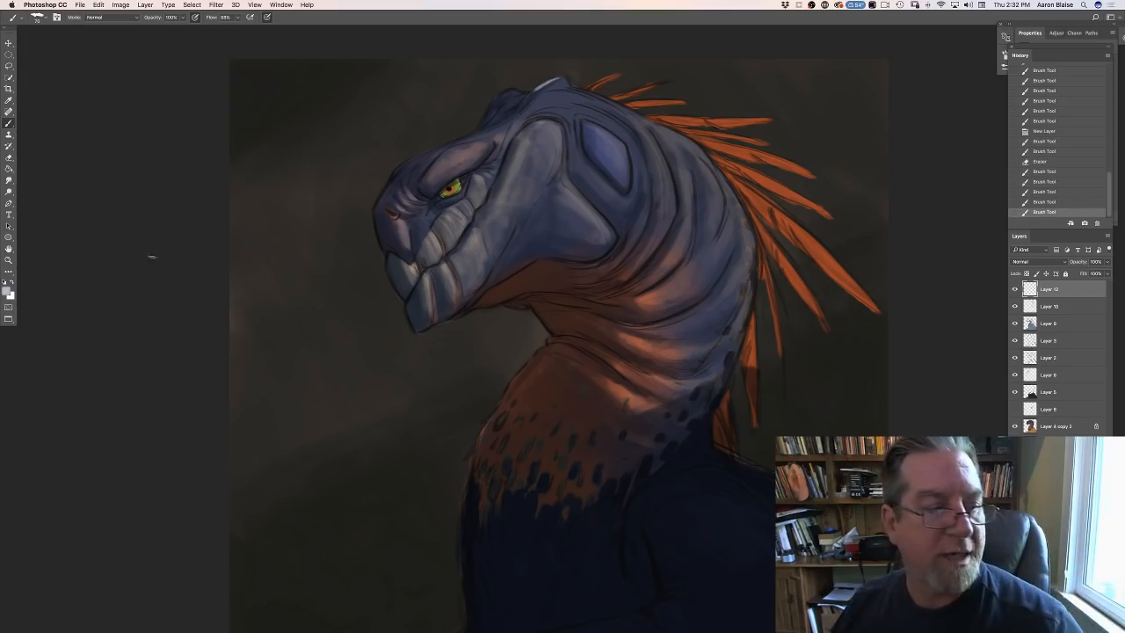
- Set the foreground colour to a more saturated light blue and paint rim highlights along the ridges of the head crest
left_click(7, 290)
left_click(217, 497)
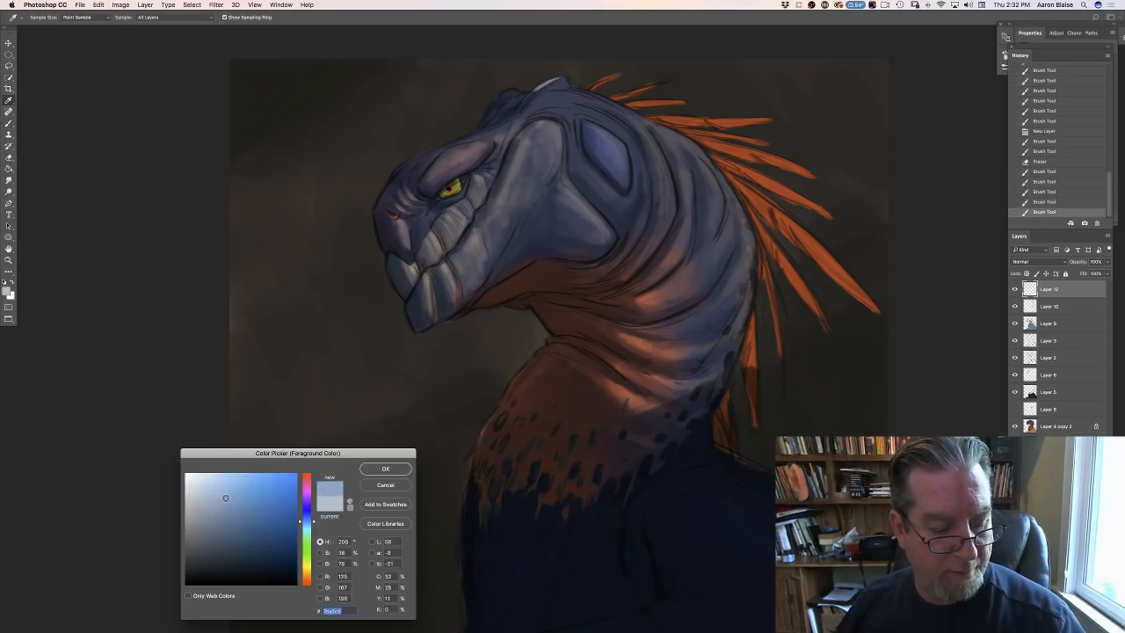
left_click(370, 465)
key("e")
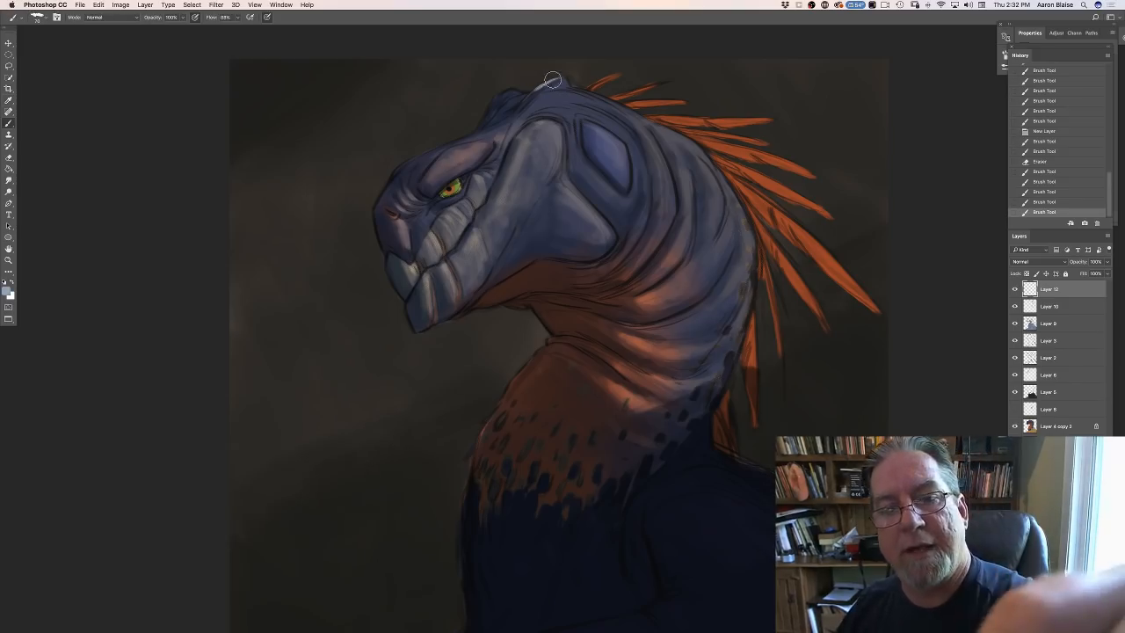
mouse_move(556, 79)
left_mouse_down()
mouse_move(527, 94)
mouse_move(565, 79)
mouse_move(539, 88)
left_mouse_up()
mouse_move(556, 80)
left_mouse_down()
mouse_move(511, 116)
mouse_move(554, 89)
mouse_move(487, 121)
left_mouse_up()
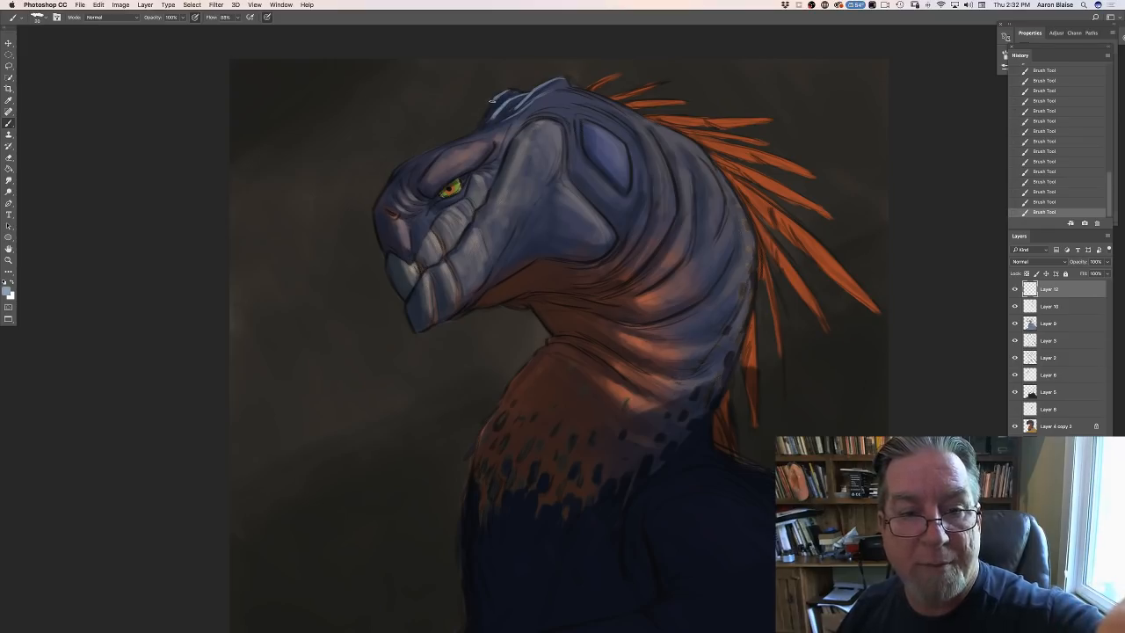
mouse_move(488, 110)
left_mouse_down()
mouse_move(477, 128)
mouse_move(504, 121)
mouse_move(485, 122)
left_mouse_up()
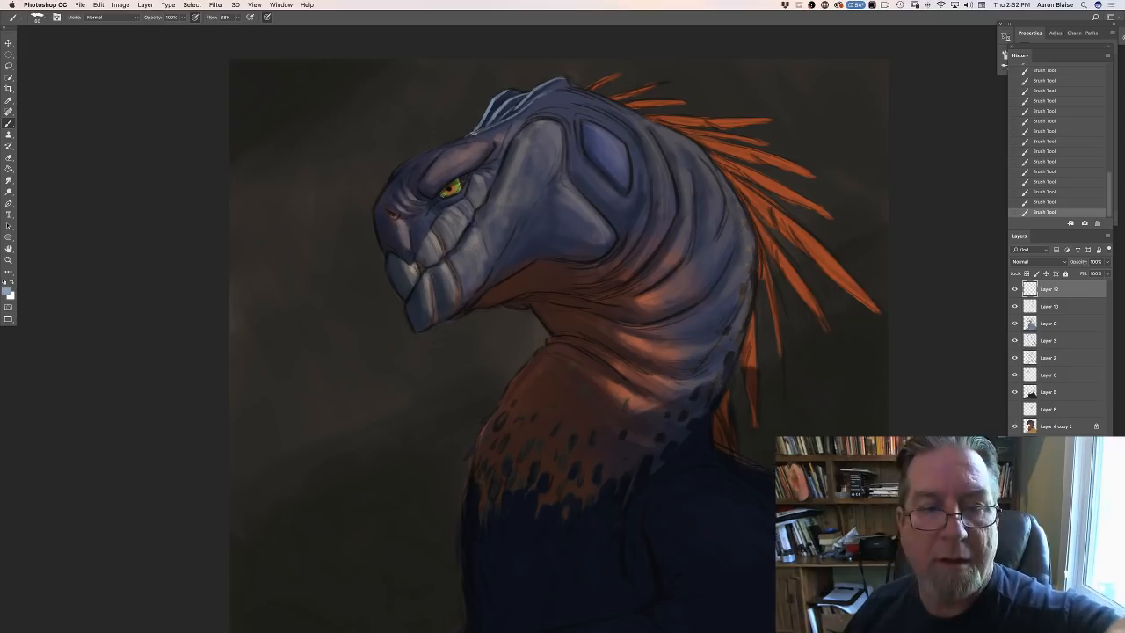
- Paint a thin light-blue rim from the forehead down the top of the snout, plus a highlight along the snout folds
left_click_drag(463, 136, 404, 167)
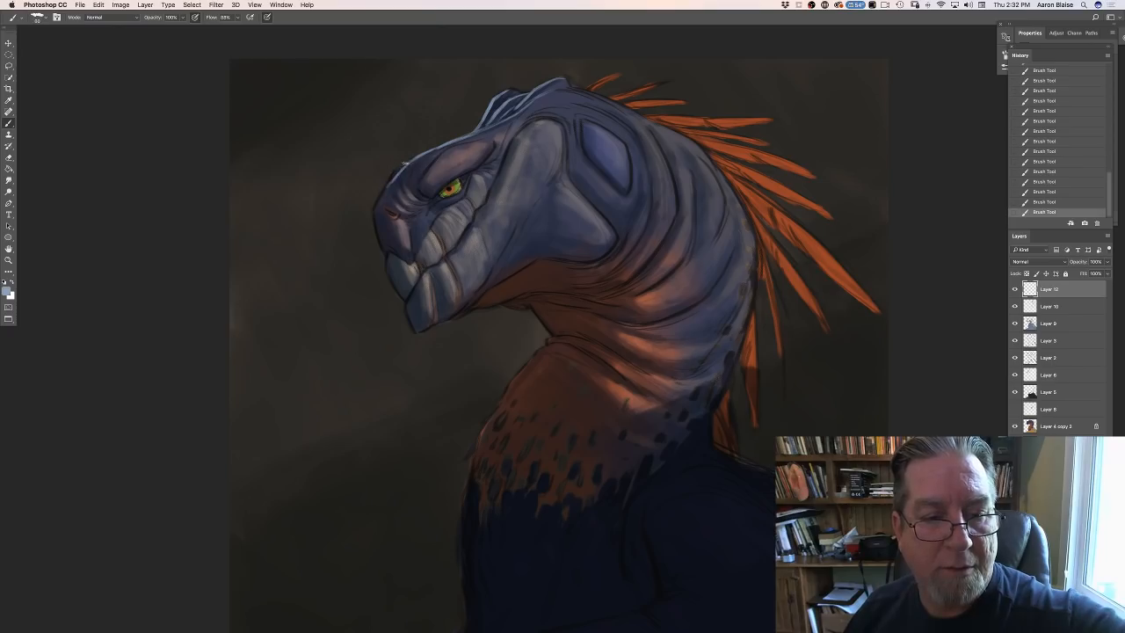
left_click_drag(397, 167, 388, 181)
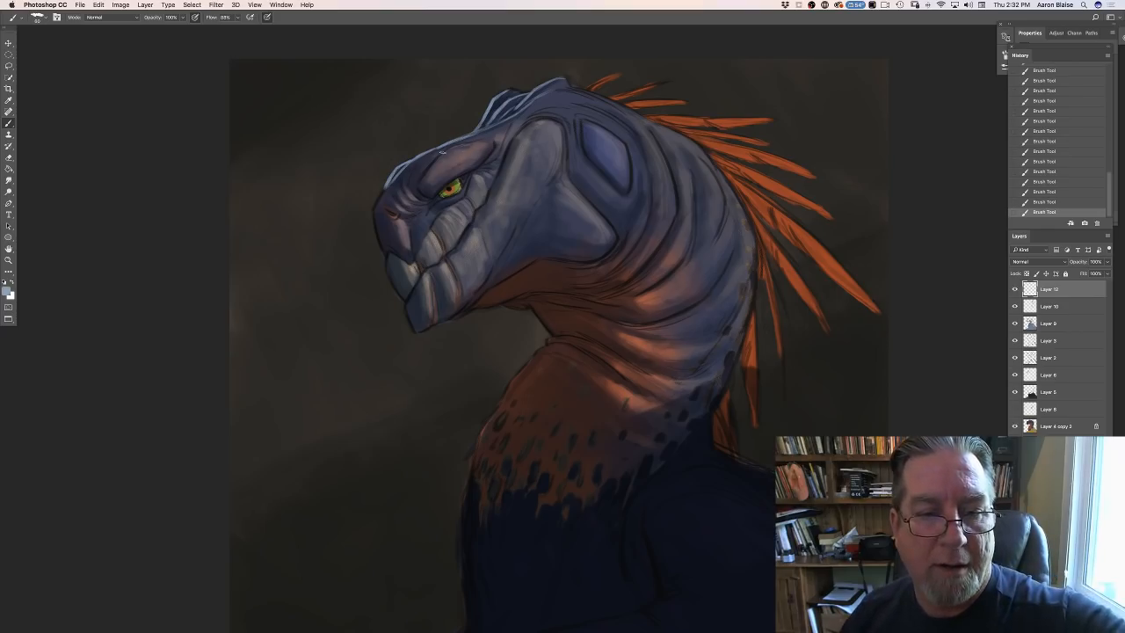
mouse_move(427, 169)
left_mouse_down()
mouse_move(438, 159)
mouse_move(421, 178)
left_mouse_up()
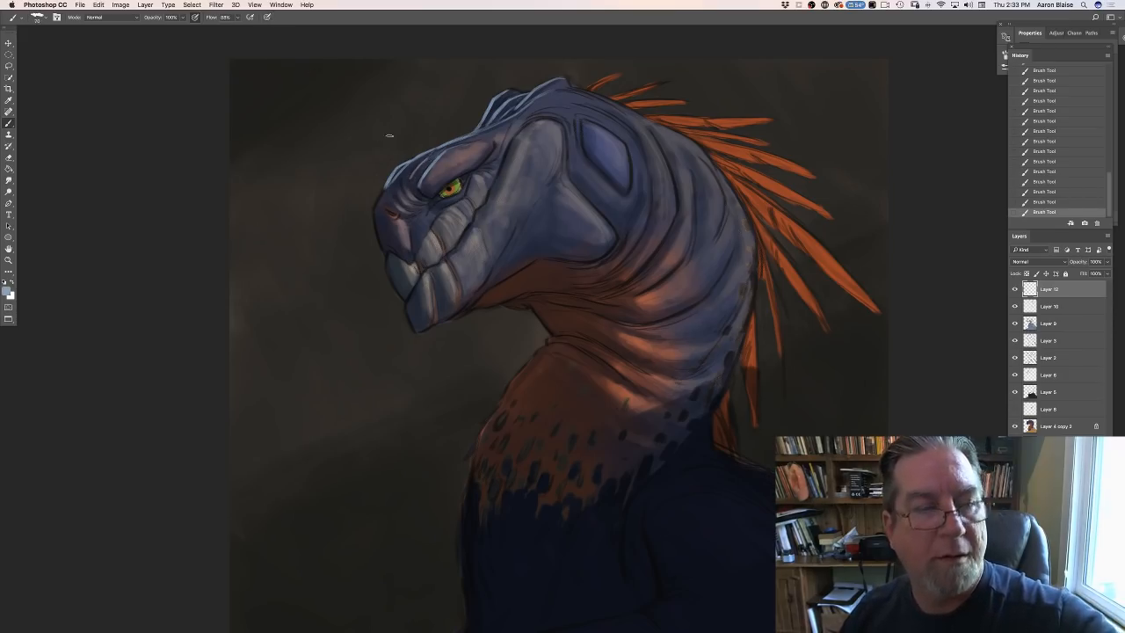
- Adjust the brush's Shape Dynamics and paint light blue over the brow, the snout folds and the front edge of the nose
left_click(57, 19)
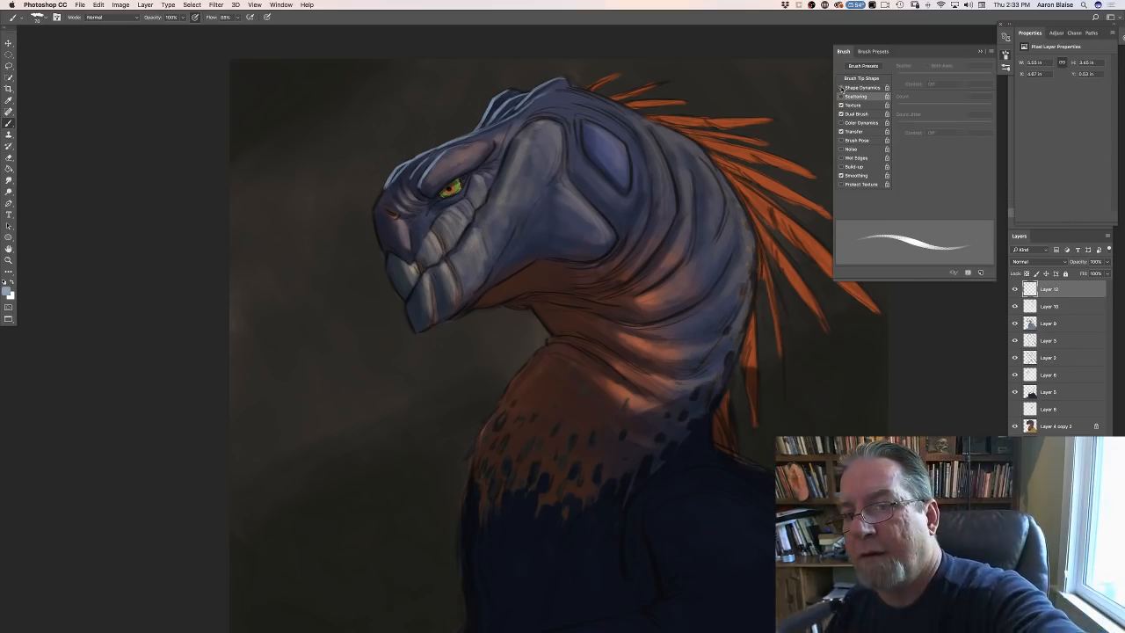
left_click(840, 52)
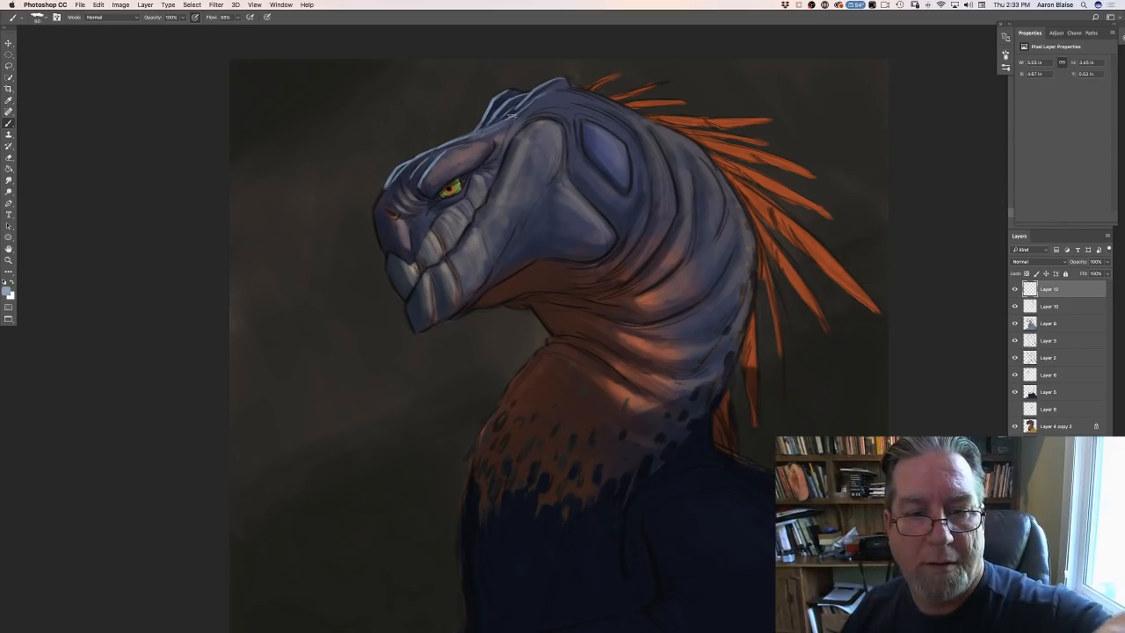
mouse_move(478, 134)
left_mouse_down()
mouse_move(449, 140)
mouse_move(405, 179)
mouse_move(419, 156)
mouse_move(402, 180)
mouse_move(439, 156)
mouse_move(423, 188)
left_mouse_up()
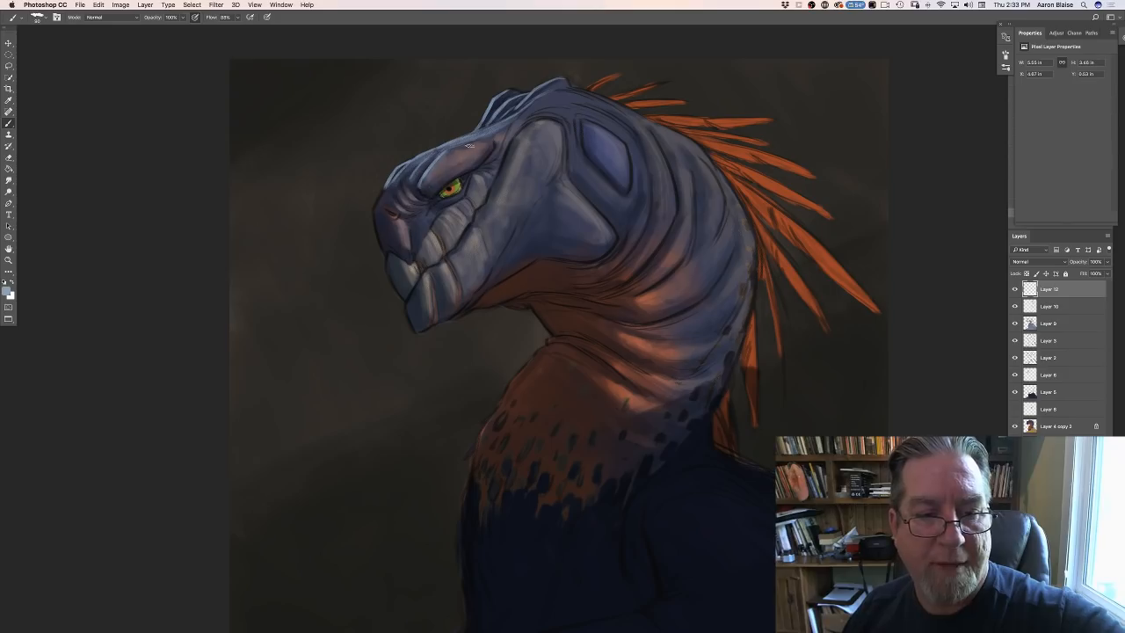
mouse_move(471, 144)
left_mouse_down()
mouse_move(383, 191)
mouse_move(410, 196)
left_mouse_up()
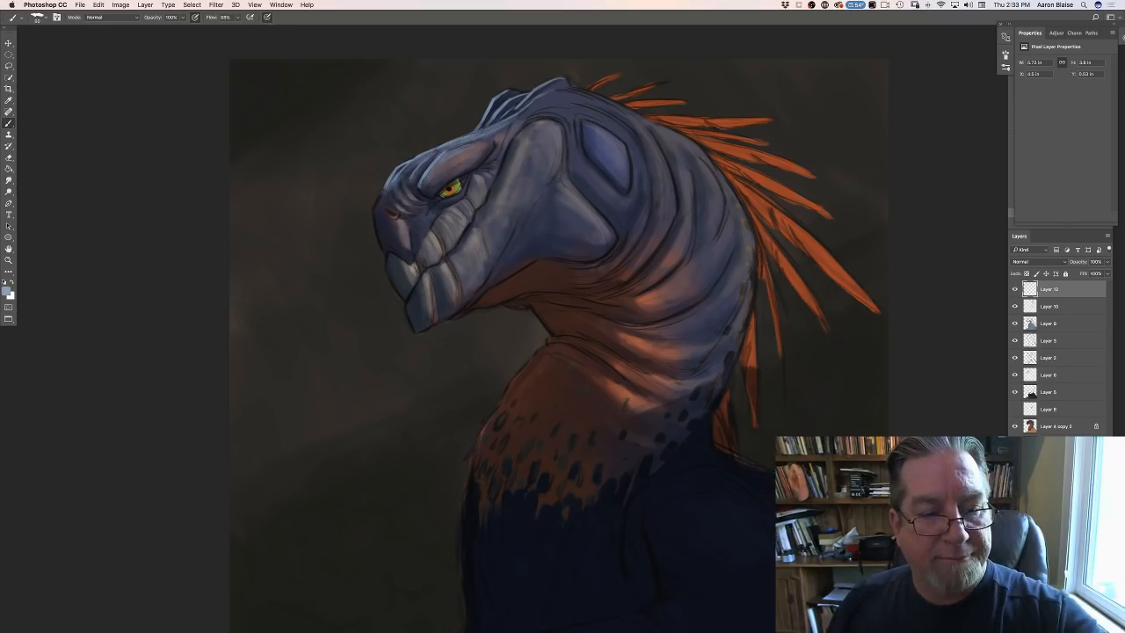
mouse_move(381, 194)
left_mouse_down()
mouse_move(379, 238)
mouse_move(378, 225)
left_mouse_up()
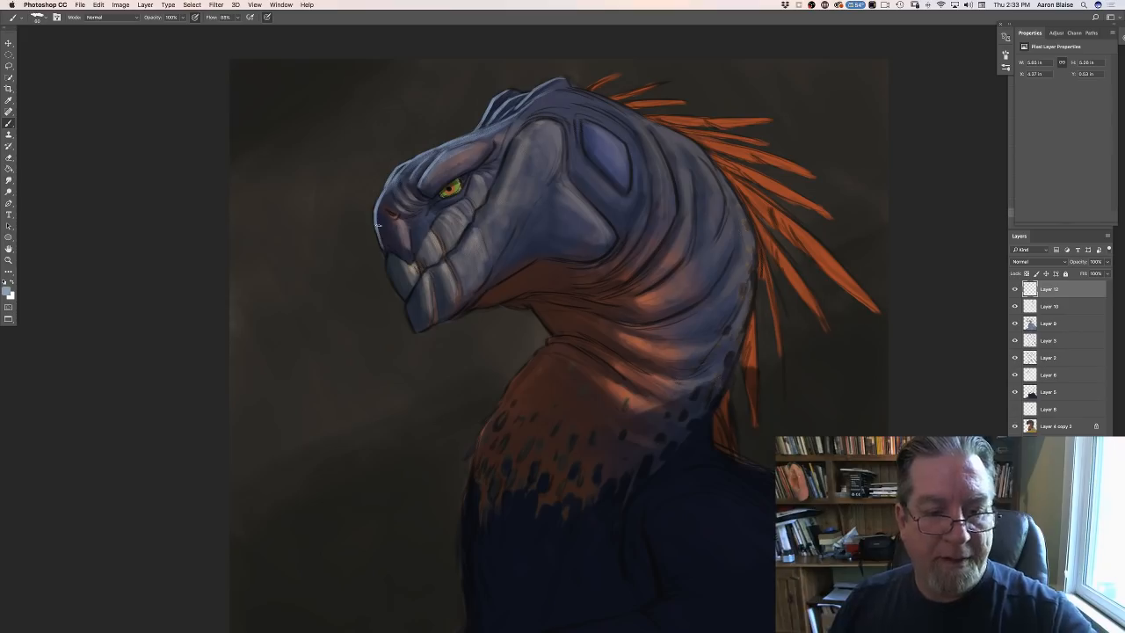
key("super+minus")
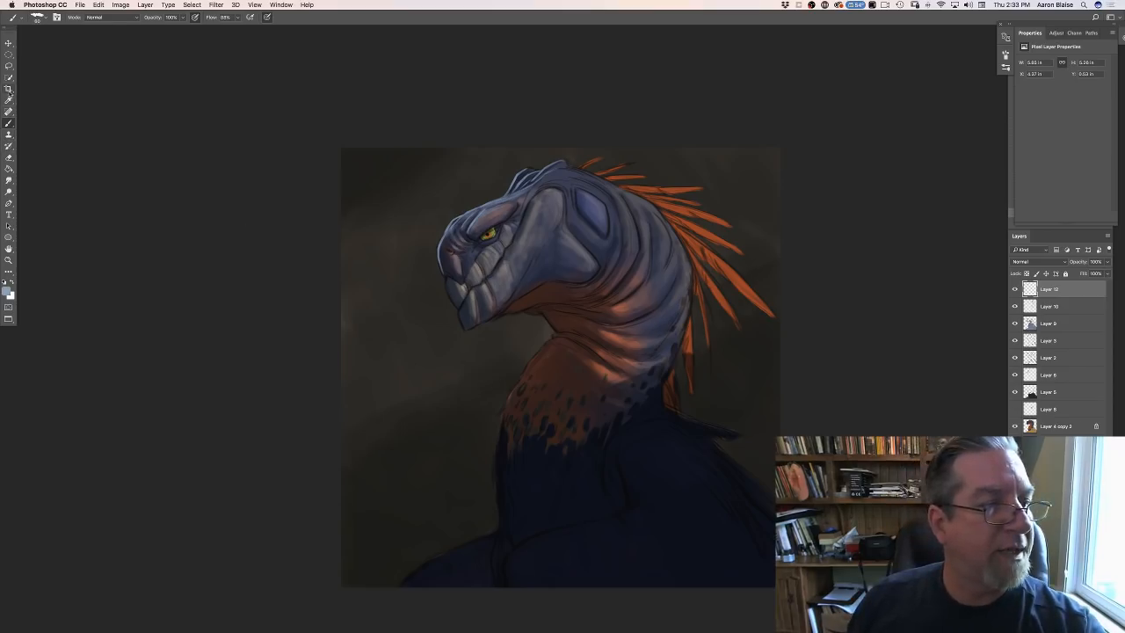
left_click(9, 89)
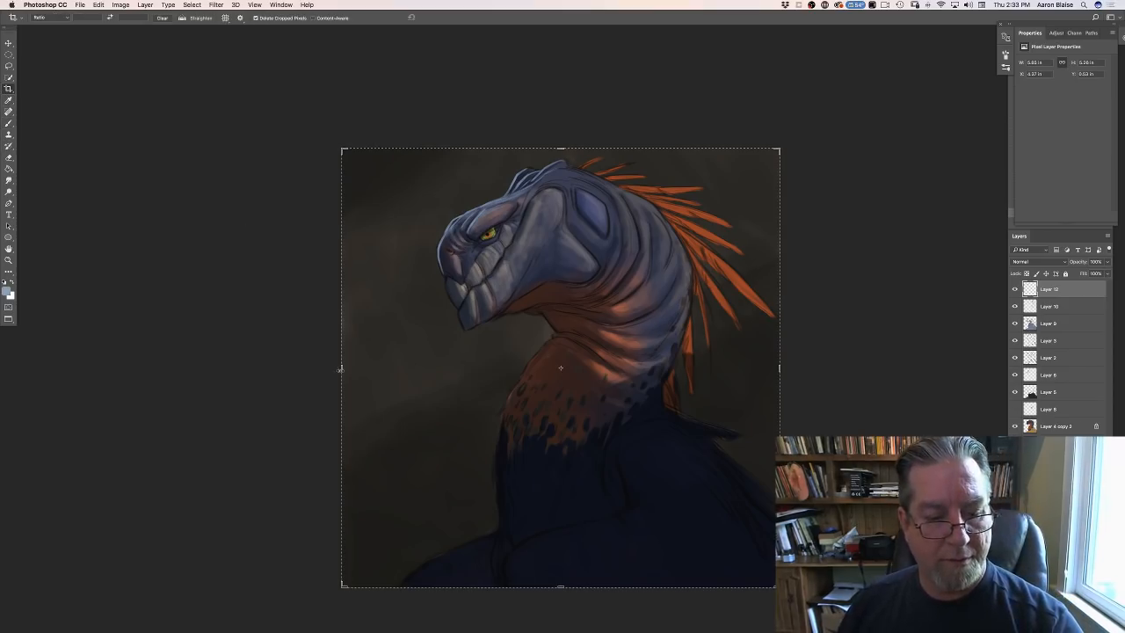
left_click_drag(341, 368, 339, 371)
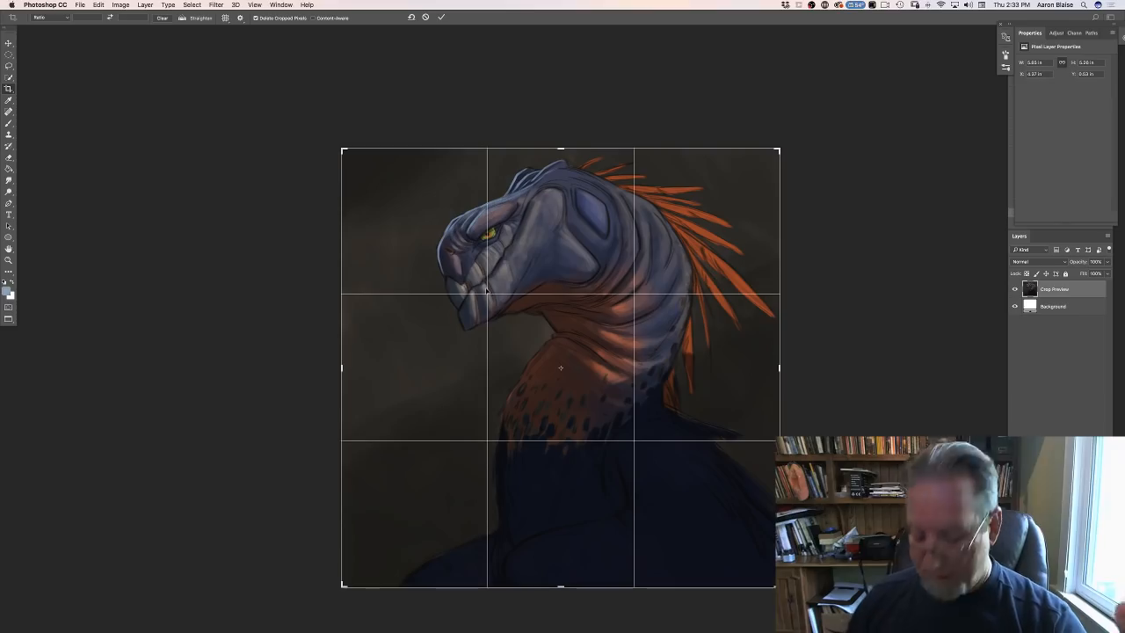
key("Return")
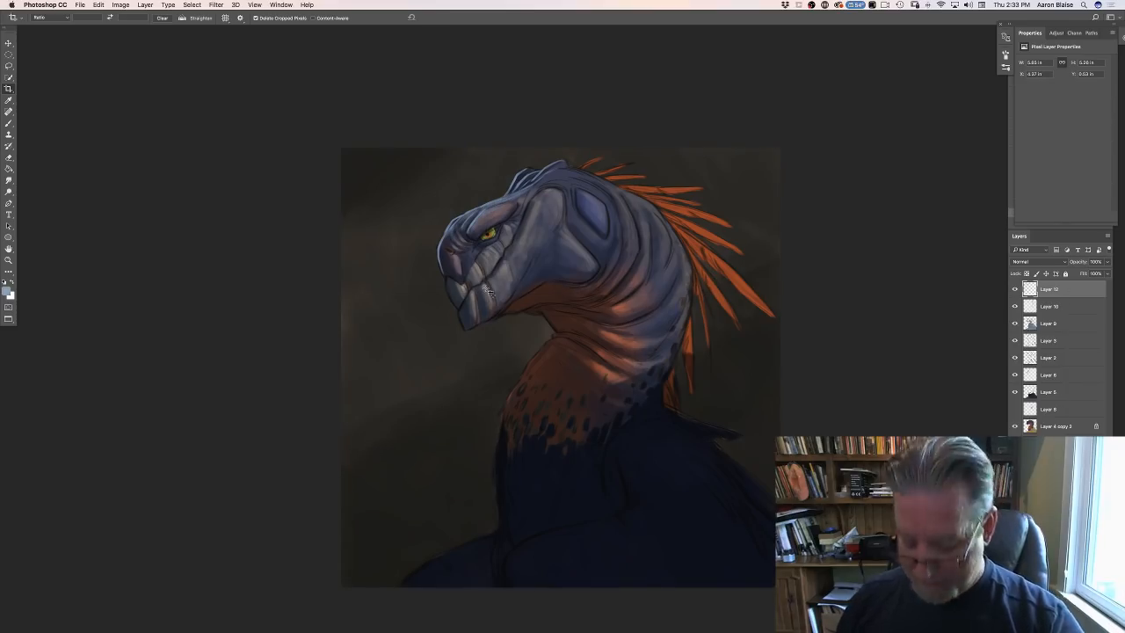
scroll(490, 292, "up", 2)
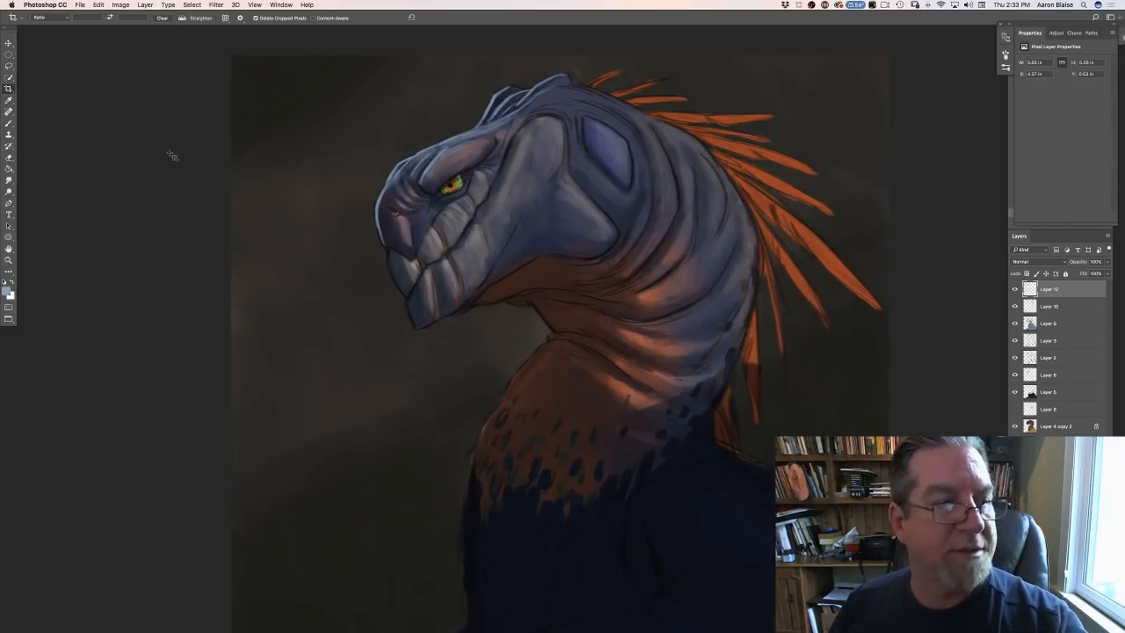
- Return to the Brush tool and paint a light-blue rim below the nose and down the front edge of the upper beak
left_click(9, 124)
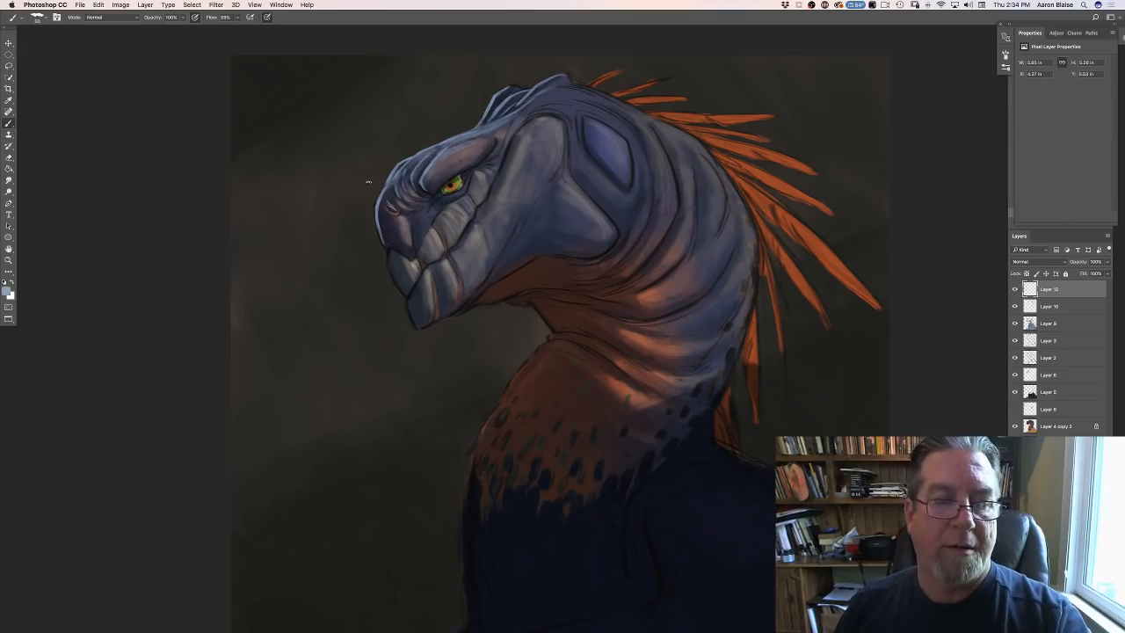
key("p")
key("b")
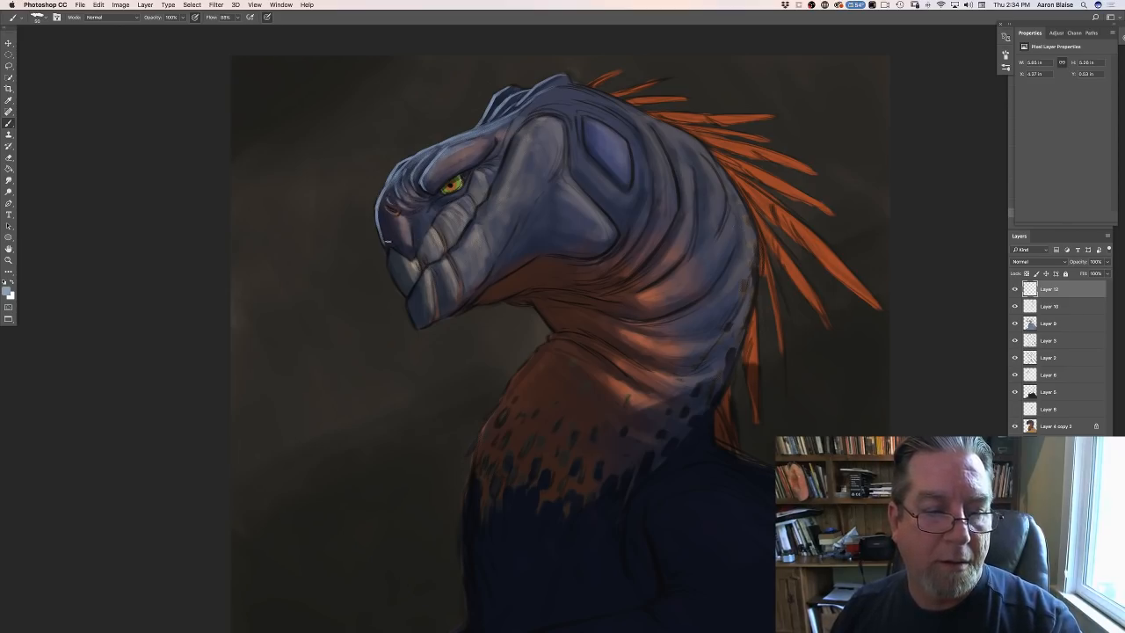
mouse_move(389, 244)
left_mouse_down()
mouse_move(408, 257)
mouse_move(384, 242)
left_mouse_up()
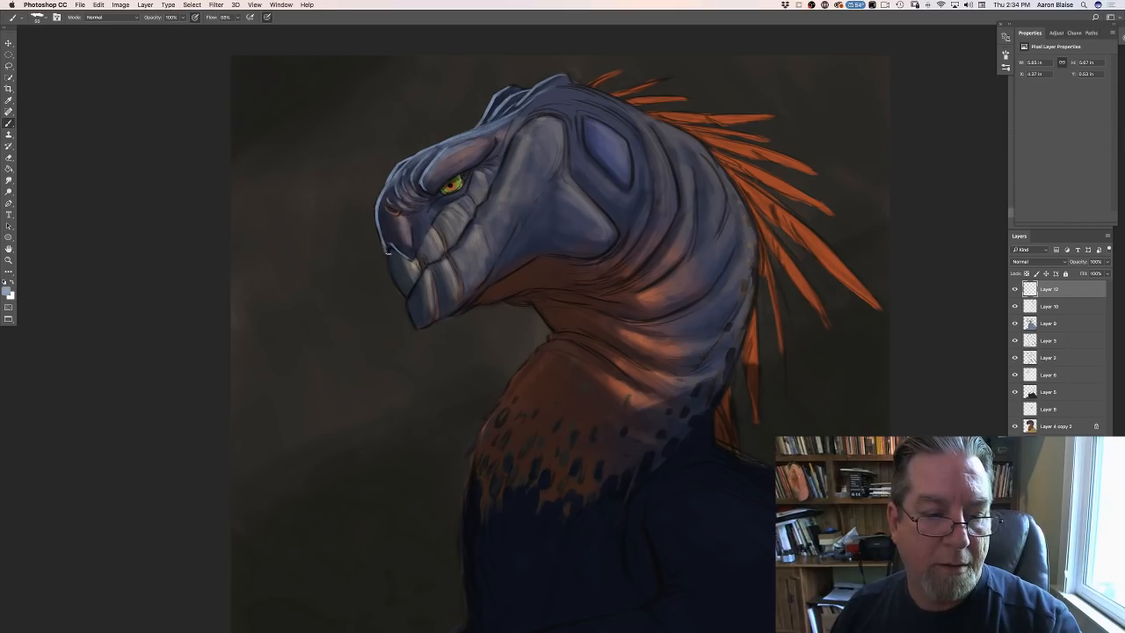
left_click_drag(388, 252, 404, 295)
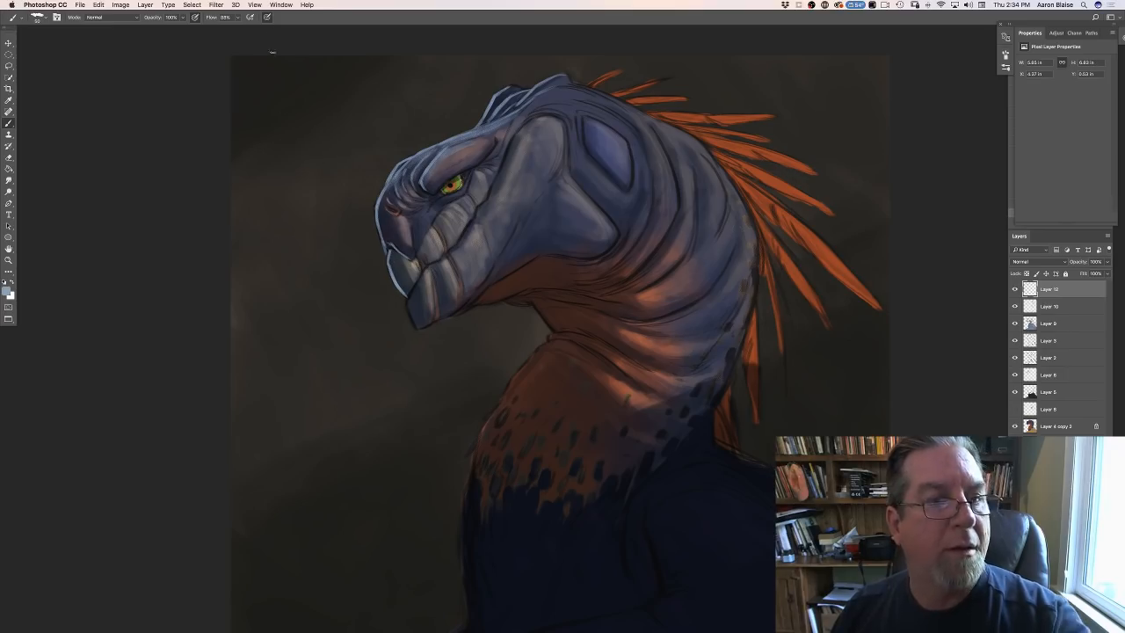
- Revisit the brush settings, lower the brush opacity to 72%, and paint light blue along the front edge of the lower beak tip
left_click(57, 16)
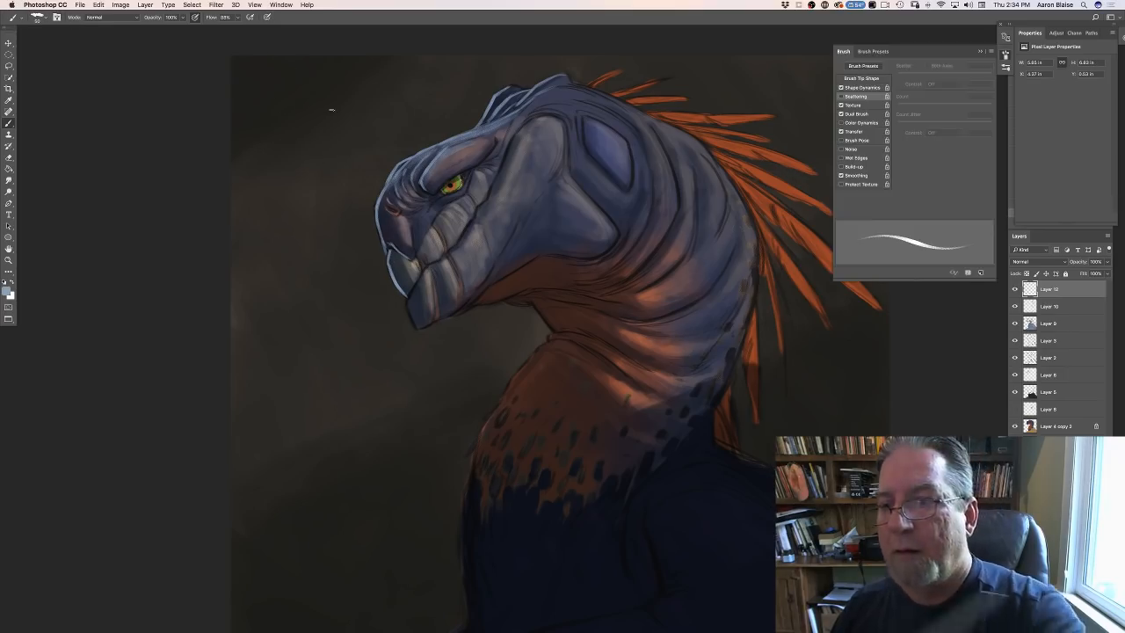
key("F5")
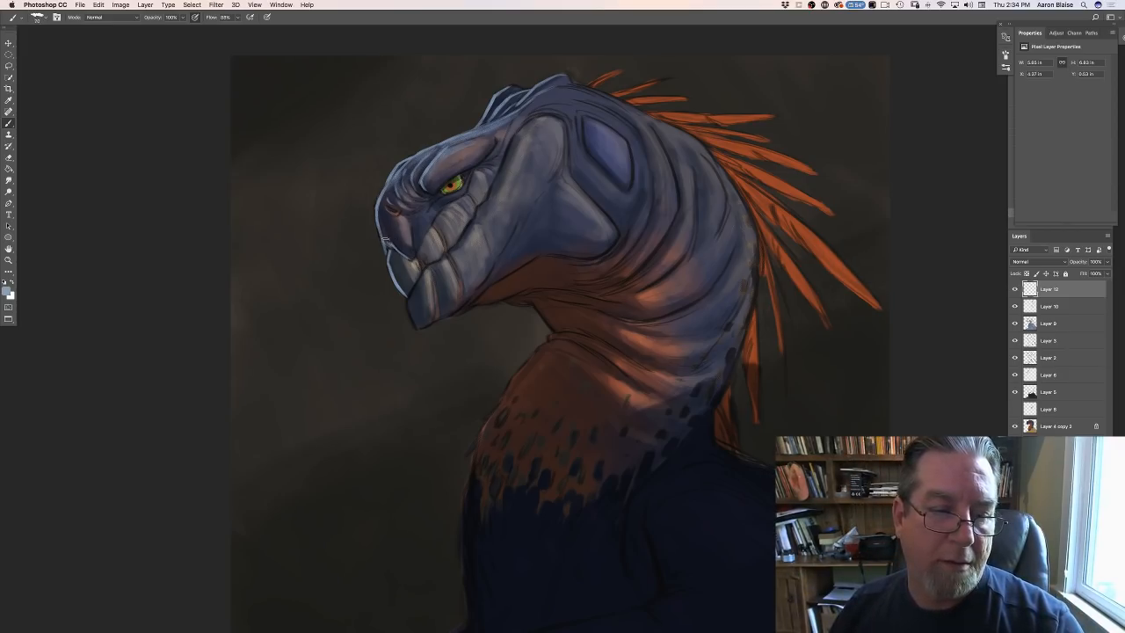
left_click_drag(183, 20, 171, 28)
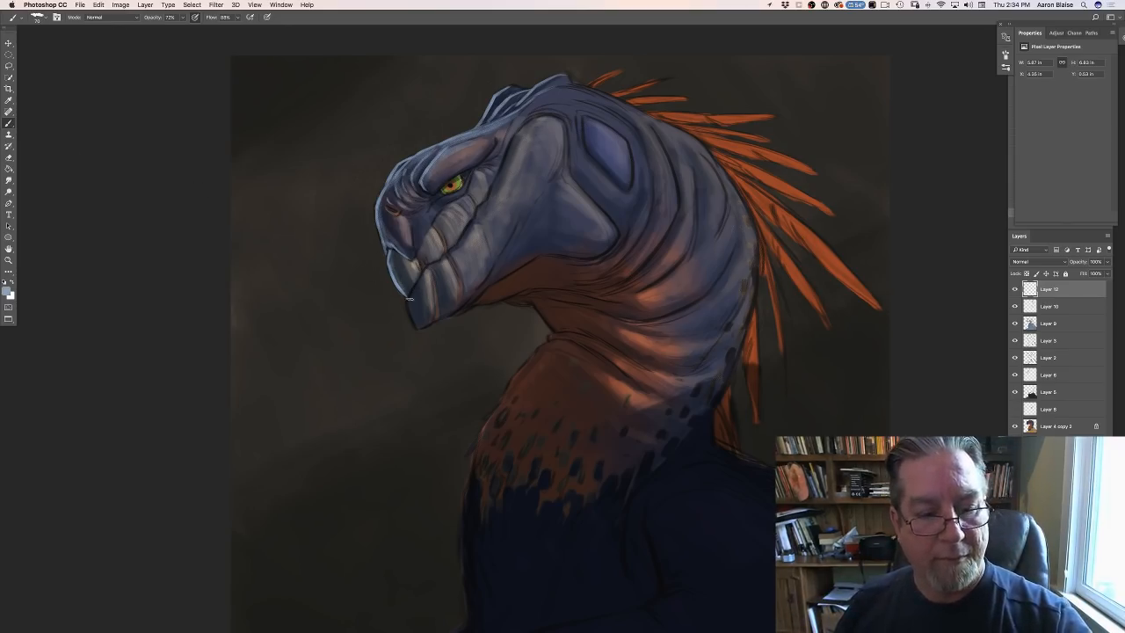
left_click_drag(407, 304, 411, 306)
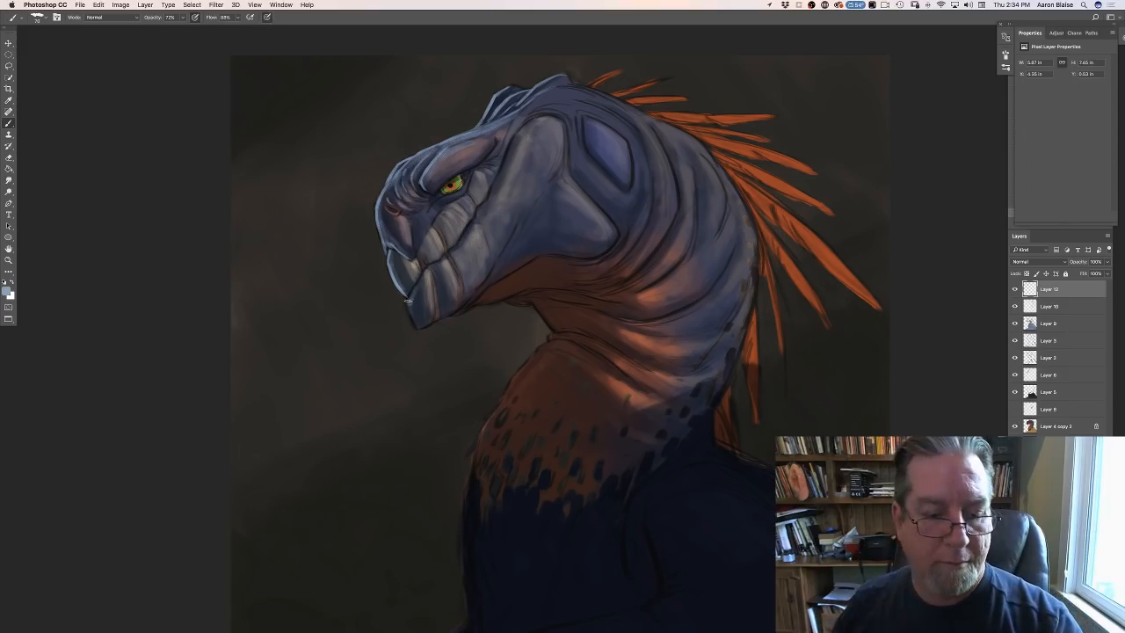
left_click_drag(408, 305, 415, 325)
- Reduce the brush size and paint a light-blue rim along the front edge of the throat below the jaw
key("bracketleft")
key("bracketleft")
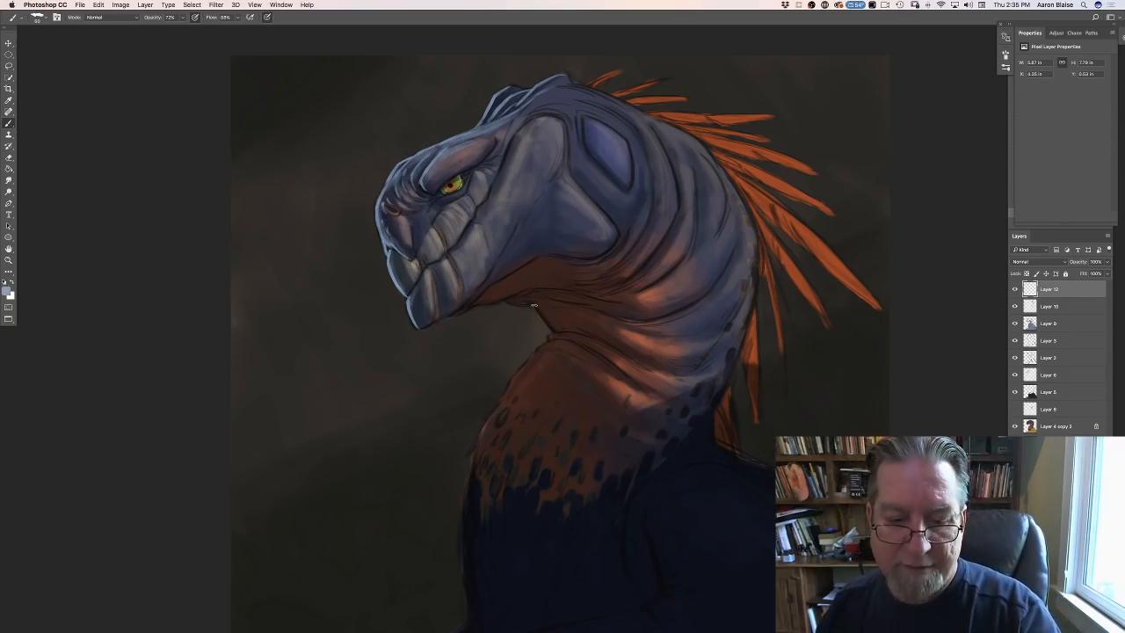
left_click_drag(532, 304, 552, 332)
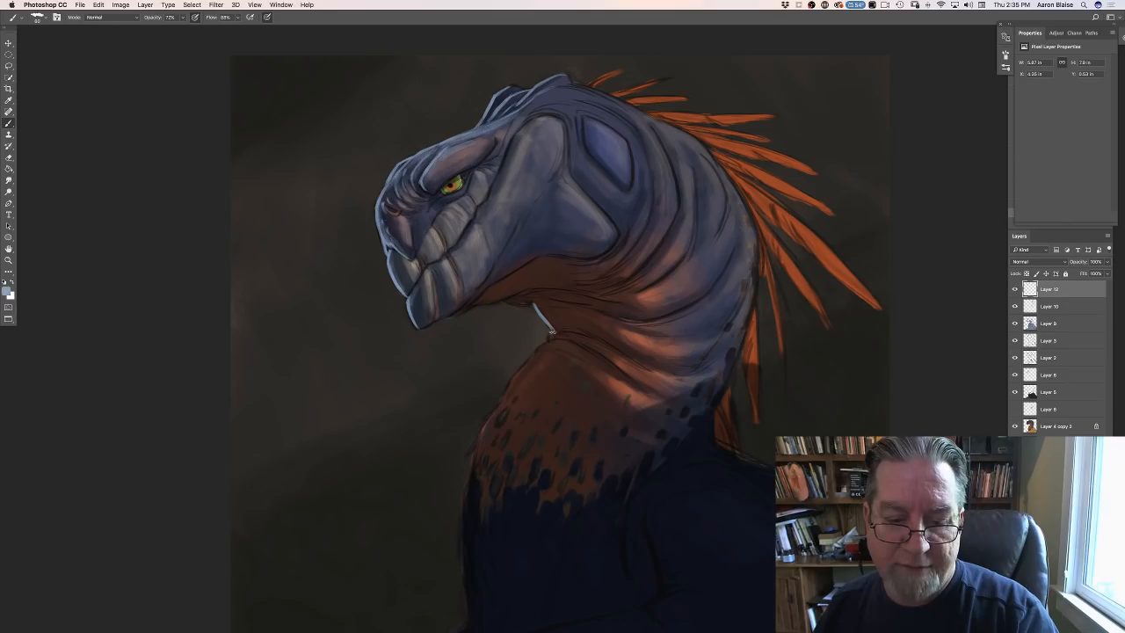
- Paint light-blue rim strokes beneath the jaw and along the upper edge of the cheek ridge behind the eye
left_click_drag(506, 304, 515, 305)
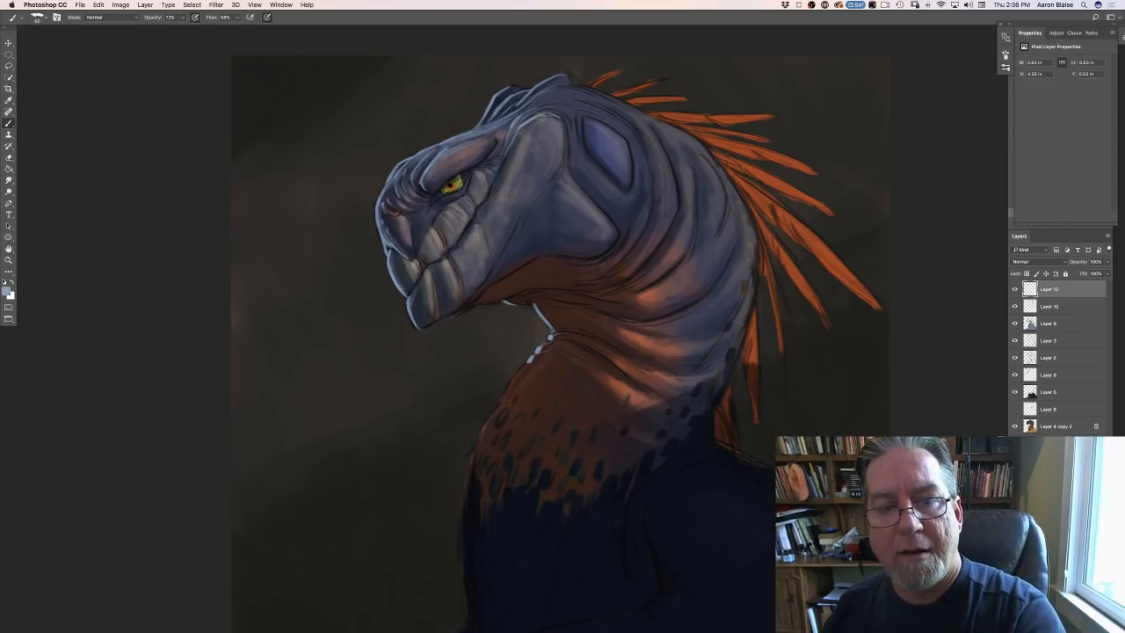
left_click_drag(542, 115, 562, 121)
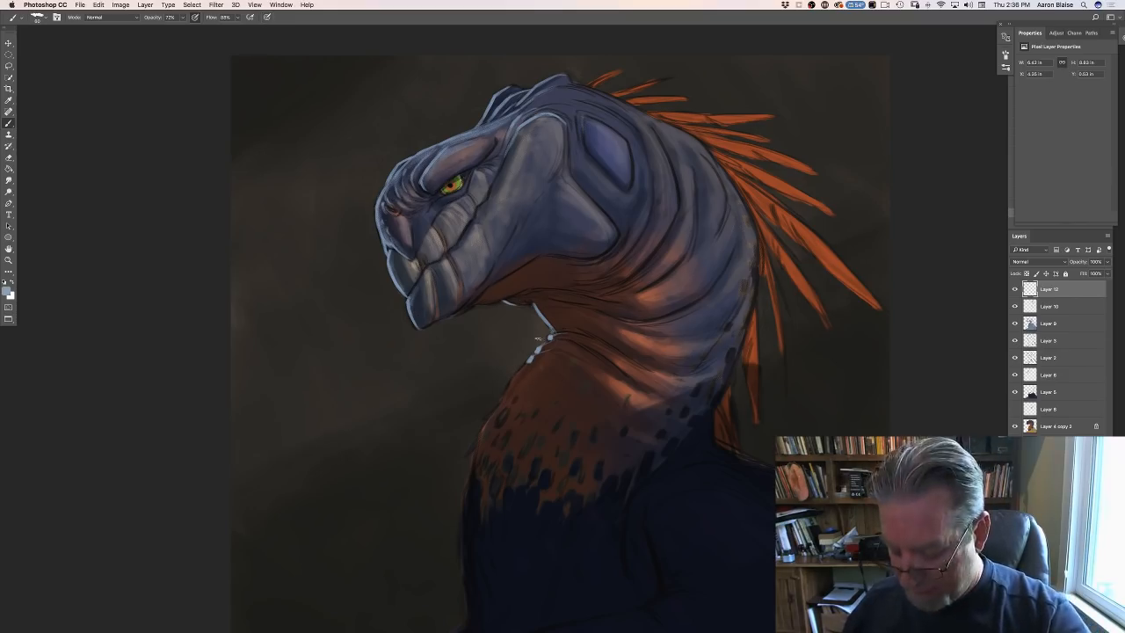
- Revisit the brush settings and paint a light-blue rim down the front edge of the neck past the spotted patch
left_click(56, 17)
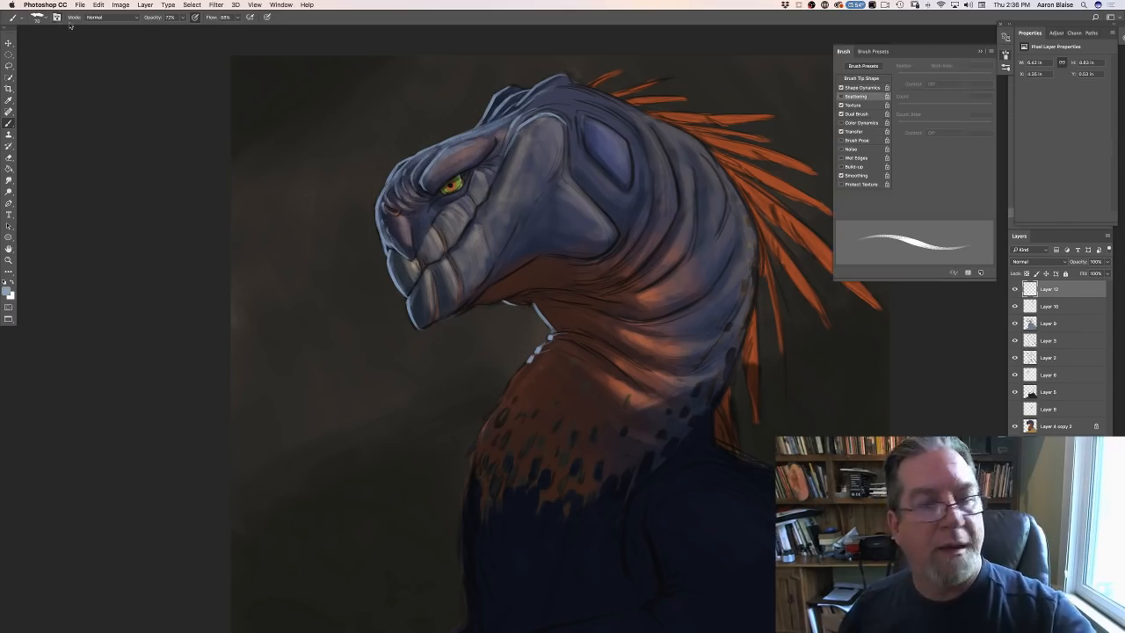
left_click(835, 53)
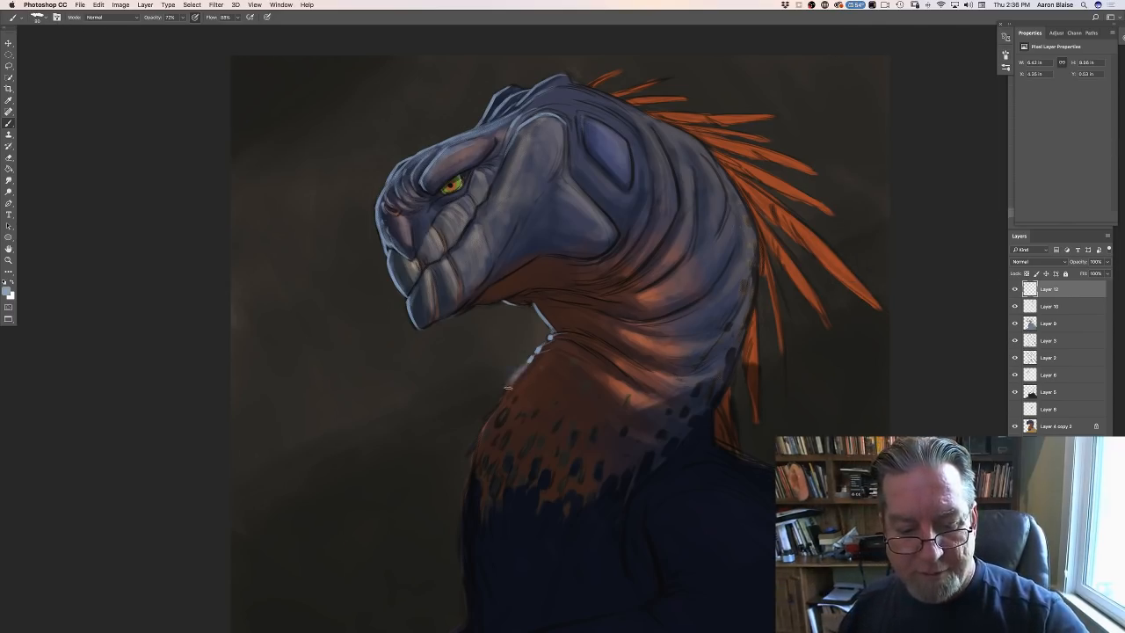
left_click_drag(512, 379, 487, 422)
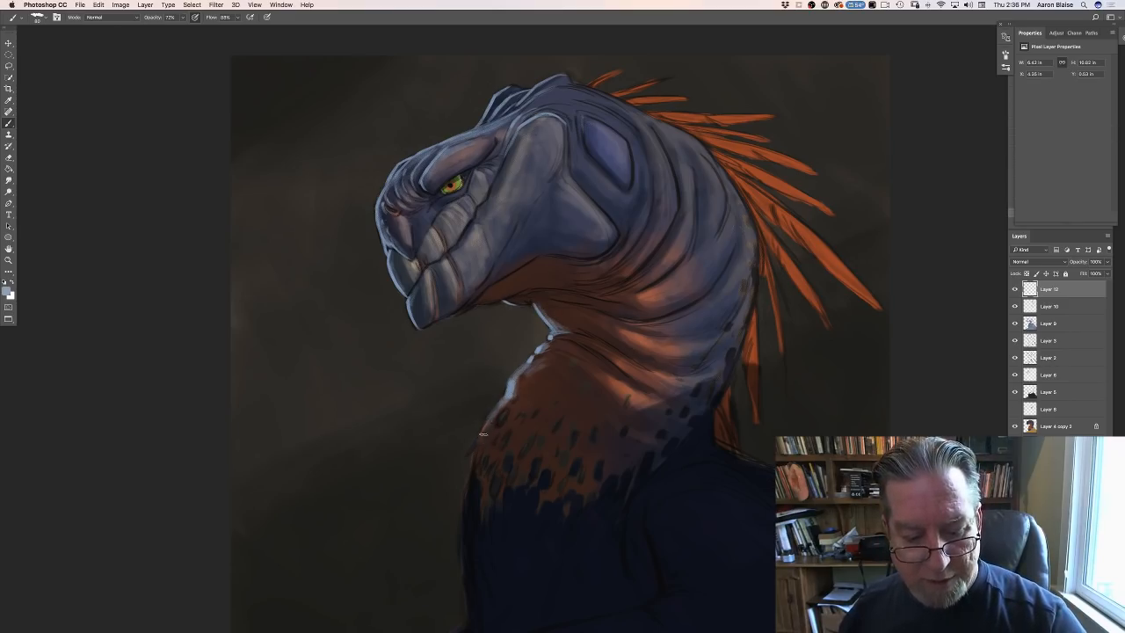
left_click_drag(482, 434, 475, 470)
- Extend the light-blue rim down the front of the dark chest with a larger brush, adding short tufts outside the neck edge
key("super+minus")
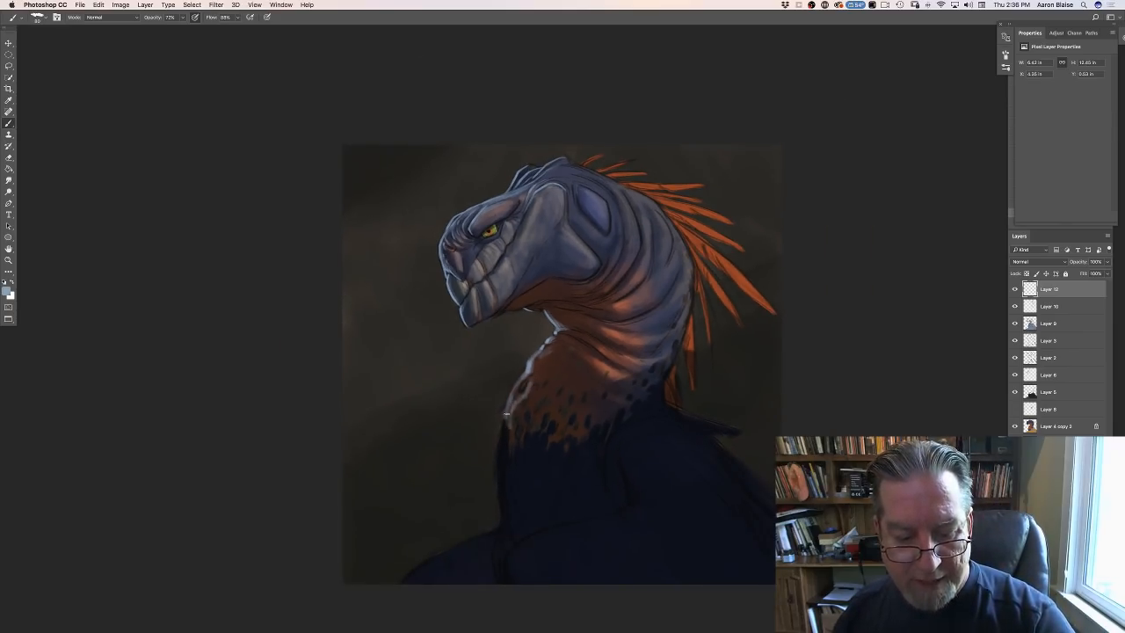
mouse_move(507, 416)
left_mouse_down()
mouse_move(499, 536)
mouse_move(509, 481)
left_mouse_up()
key("]")
key("]")
key("]")
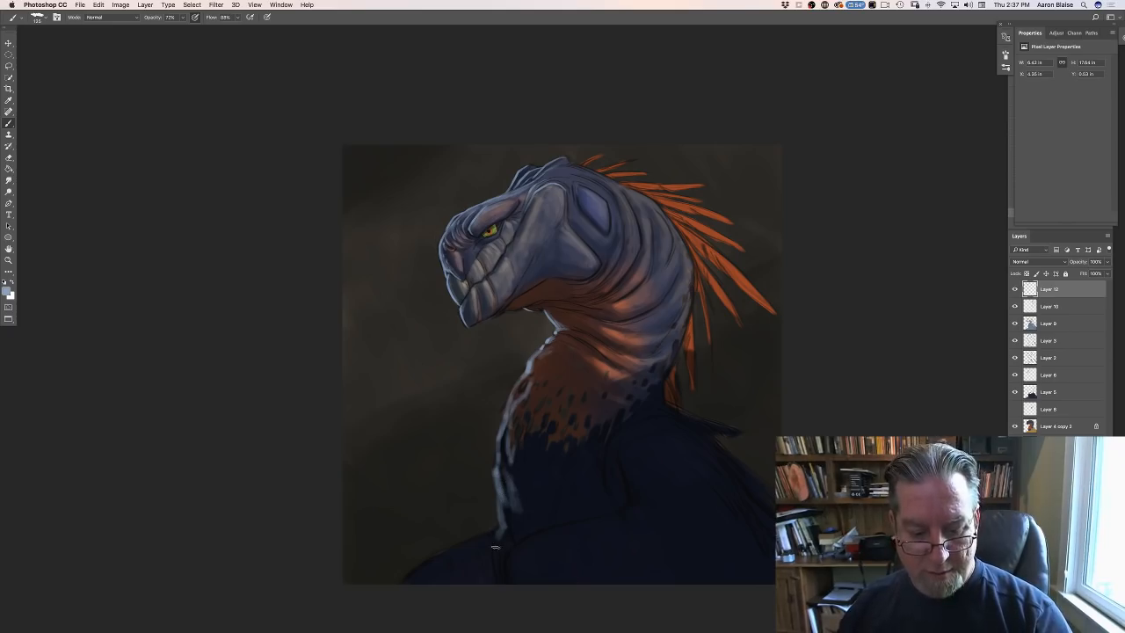
left_click_drag(494, 537, 497, 571)
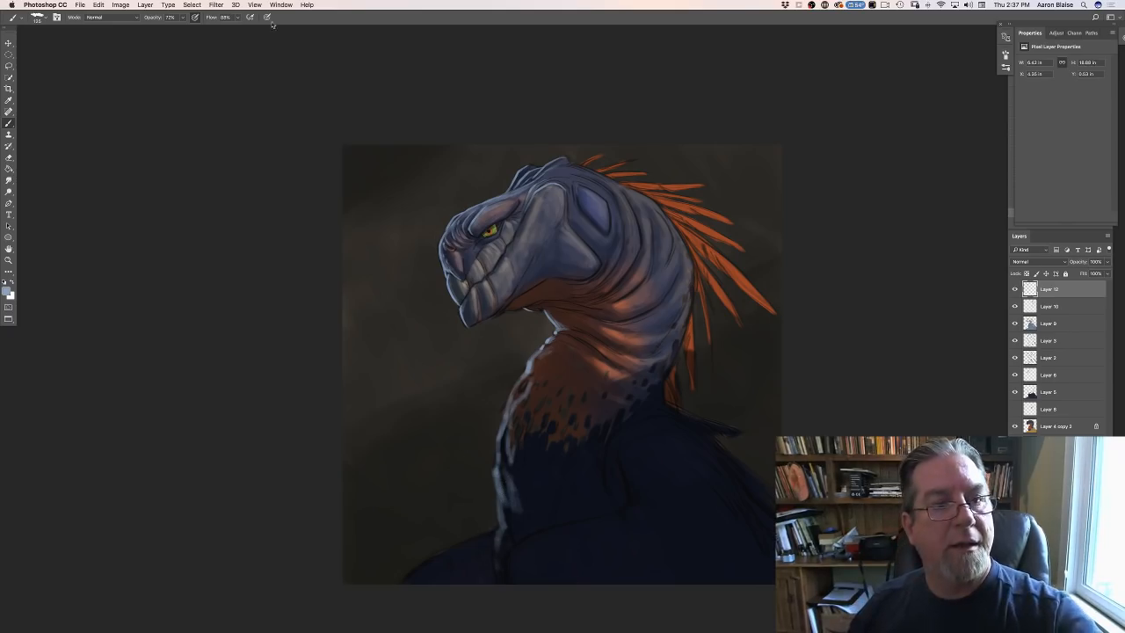
left_click_drag(497, 445, 497, 464)
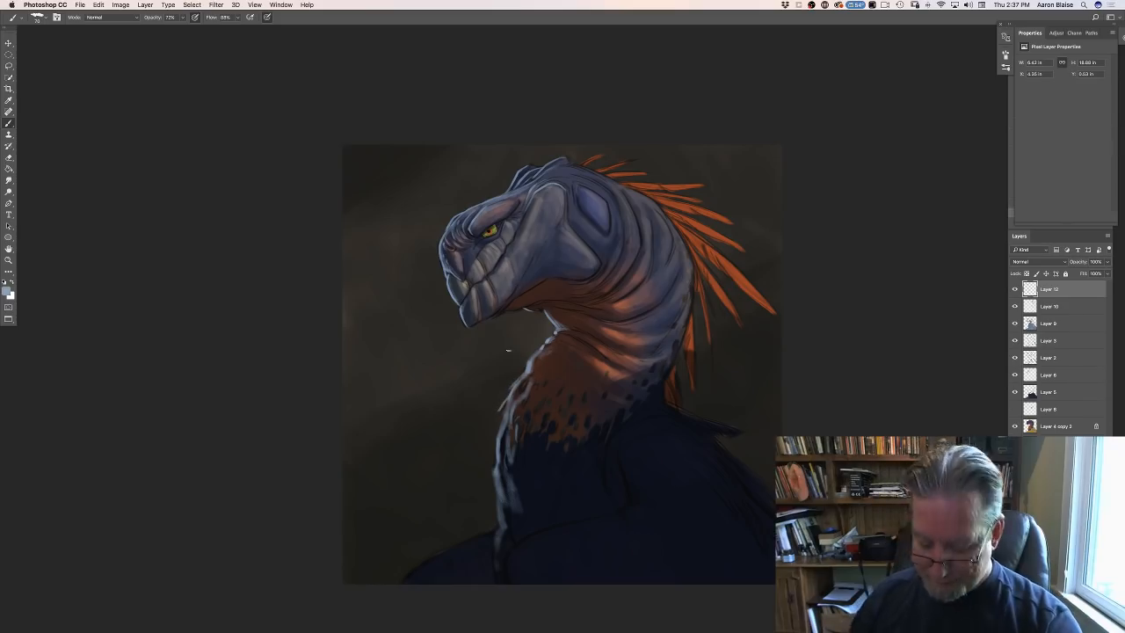
- Refine the chest's front edge with finer light-blue feather-like strokes, from below the spotted patch to where the chest meets the shoulder
key("super+plus")
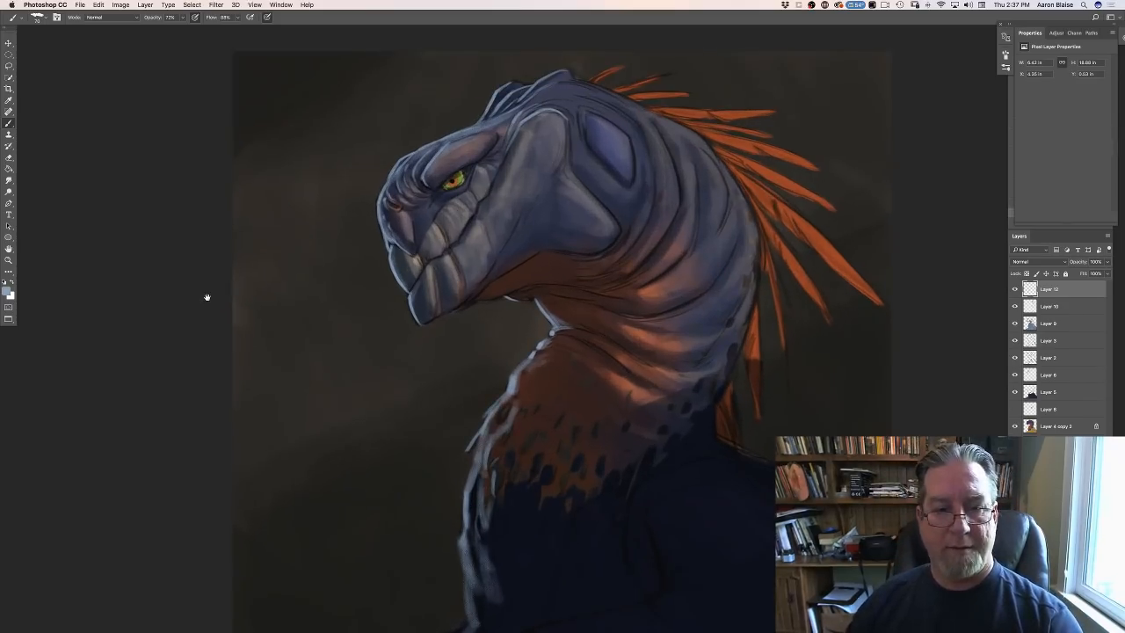
scroll(206, 297, "down", 3)
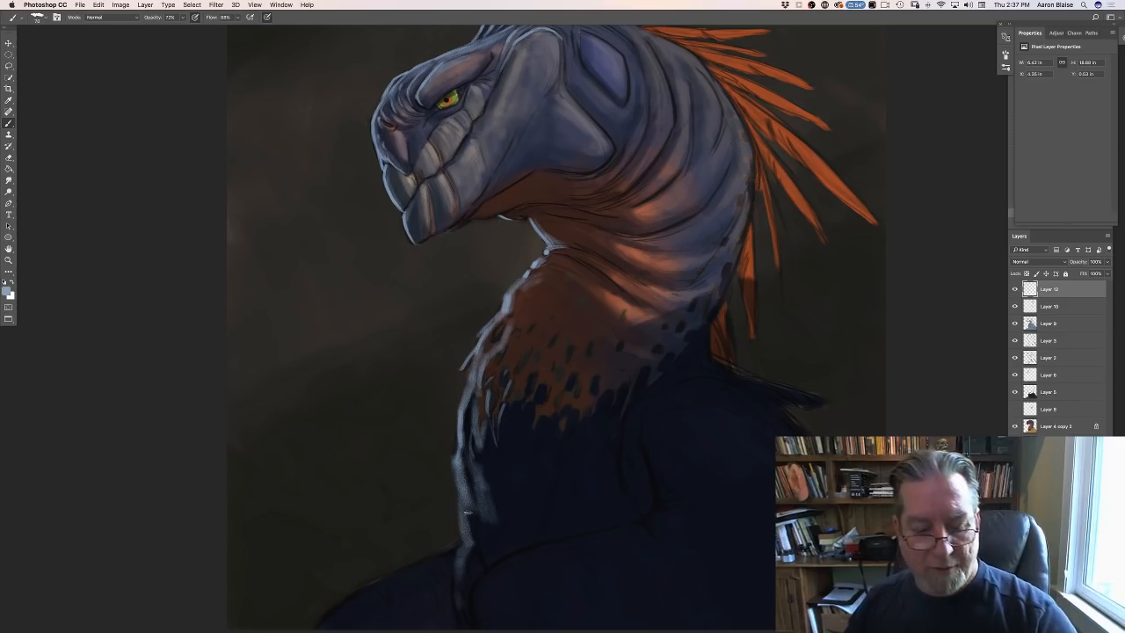
mouse_move(455, 459)
left_mouse_down()
mouse_move(470, 512)
mouse_move(491, 525)
left_mouse_up()
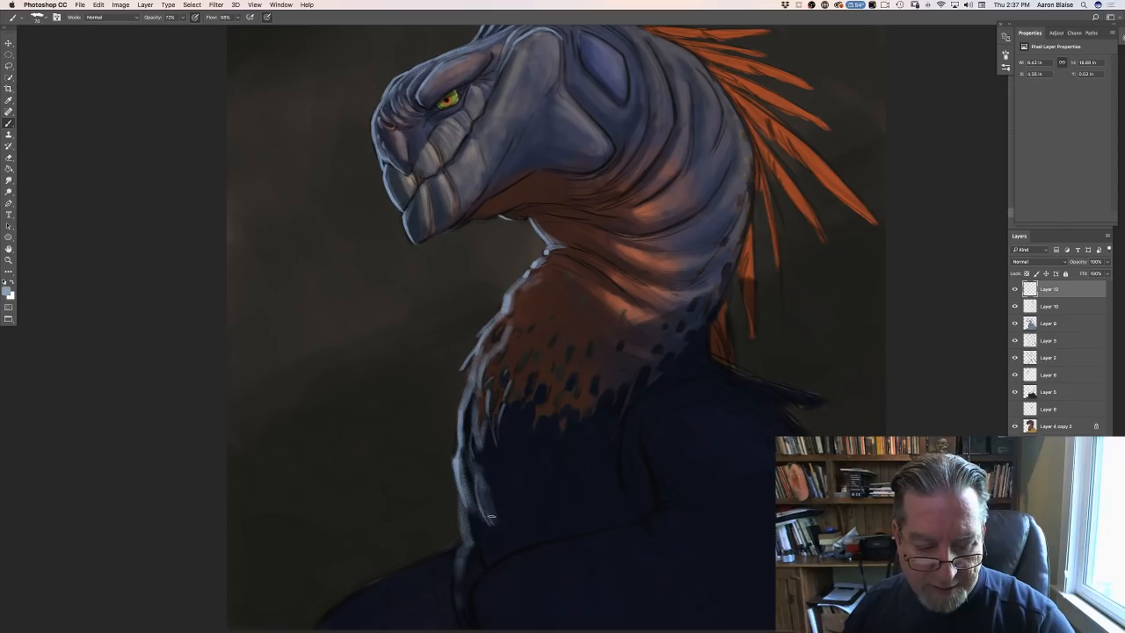
mouse_move(470, 453)
left_mouse_down()
mouse_move(478, 484)
mouse_move(472, 508)
mouse_move(460, 495)
mouse_move(466, 591)
left_mouse_up()
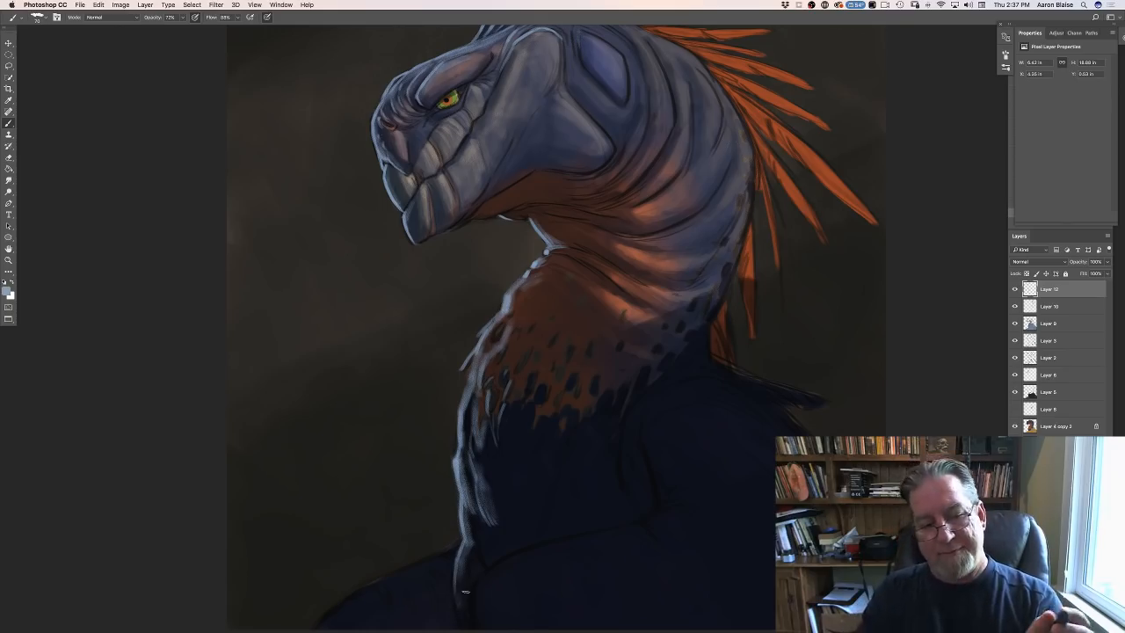
- Paint light-blue rim lines along the far shoulder's top edge and over the near shoulder up to the fold at the arm
left_click_drag(453, 542, 349, 598)
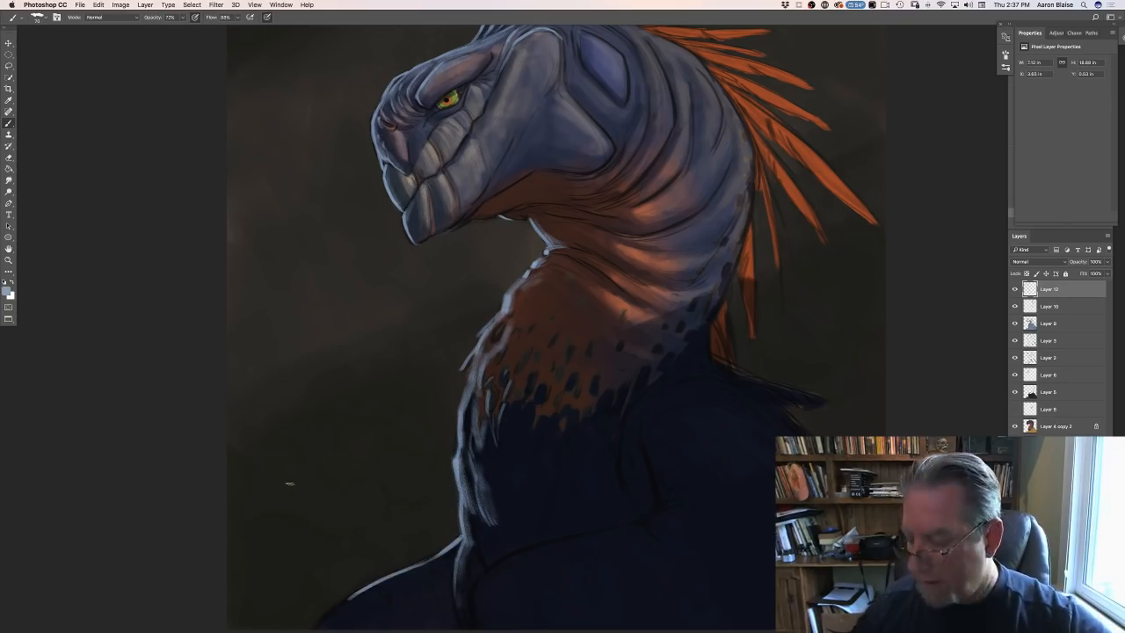
left_click_drag(303, 478, 312, 409)
left_click_drag(357, 523, 325, 552)
mouse_move(654, 376)
left_mouse_down()
mouse_move(664, 426)
mouse_move(653, 446)
mouse_move(528, 481)
mouse_move(532, 474)
mouse_move(482, 504)
mouse_move(493, 493)
mouse_move(479, 531)
mouse_move(494, 500)
mouse_move(488, 527)
left_mouse_up()
key("super+minus")
key("super+minus")
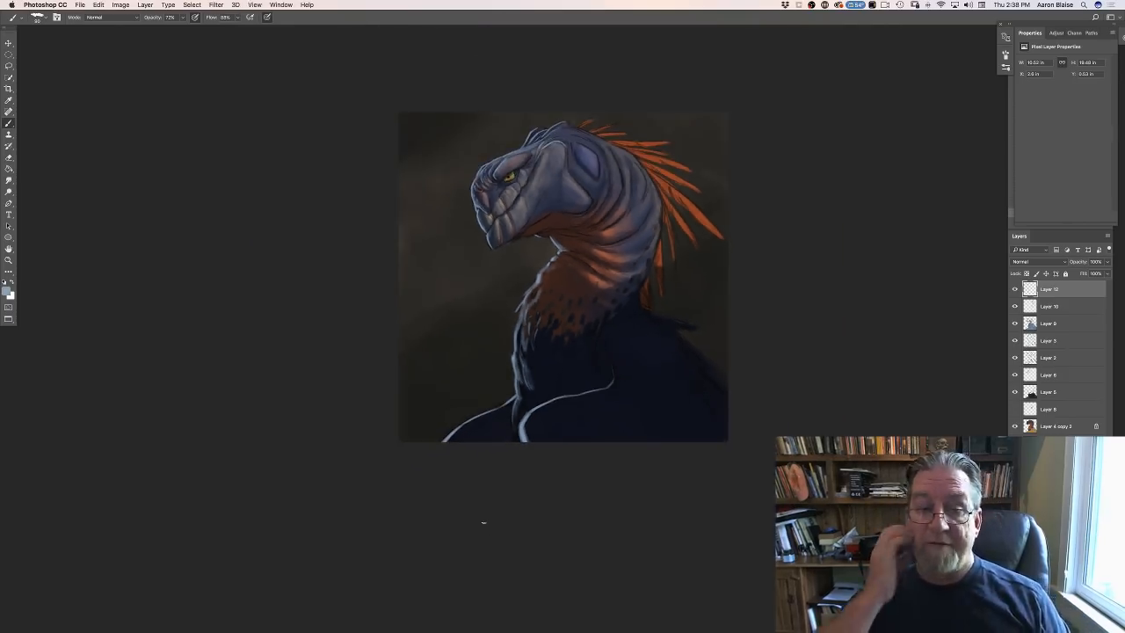
key("super+equal")
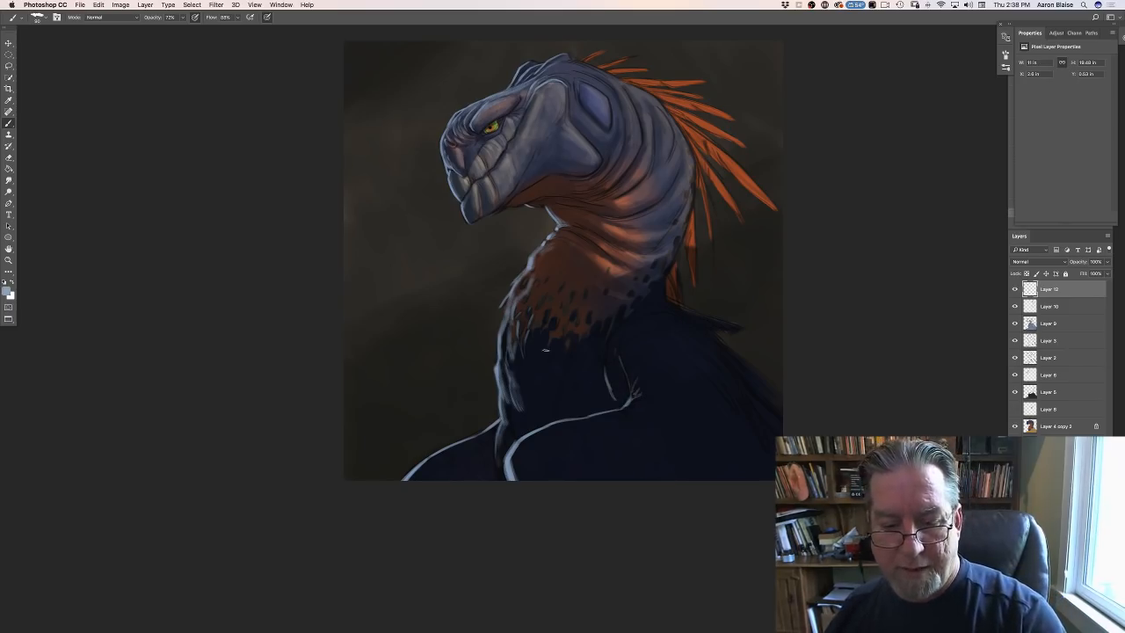
- Add a new layer above the rim-light layer and set its blending mode to Multiply
left_click_drag(232, 295, 215, 393)
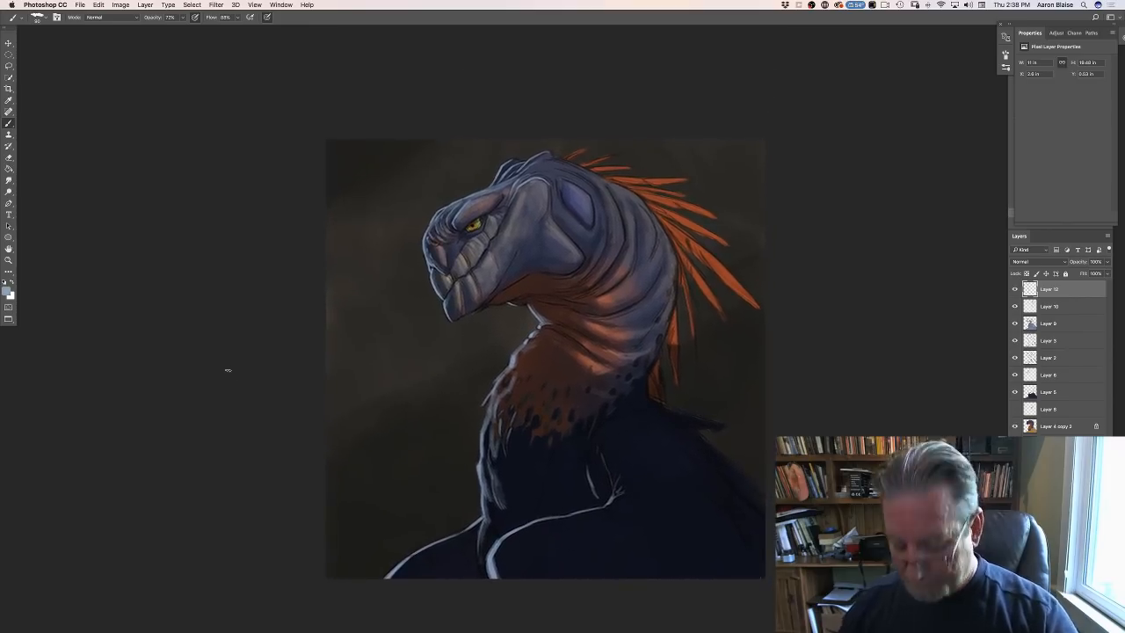
key("super+plus")
key("super+plus")
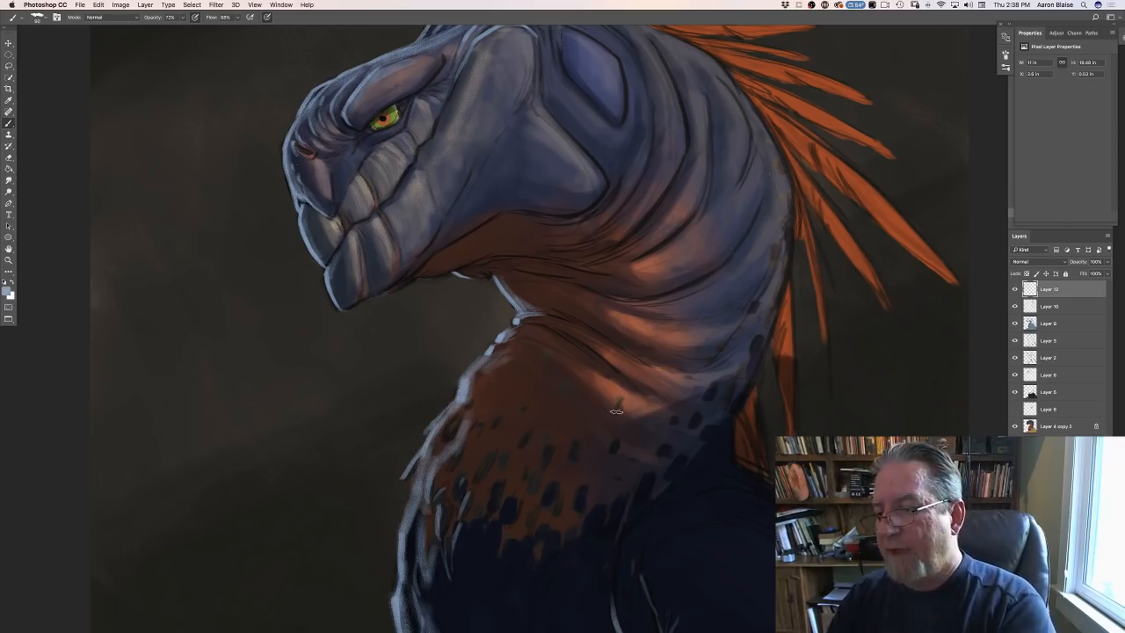
left_click(1084, 627)
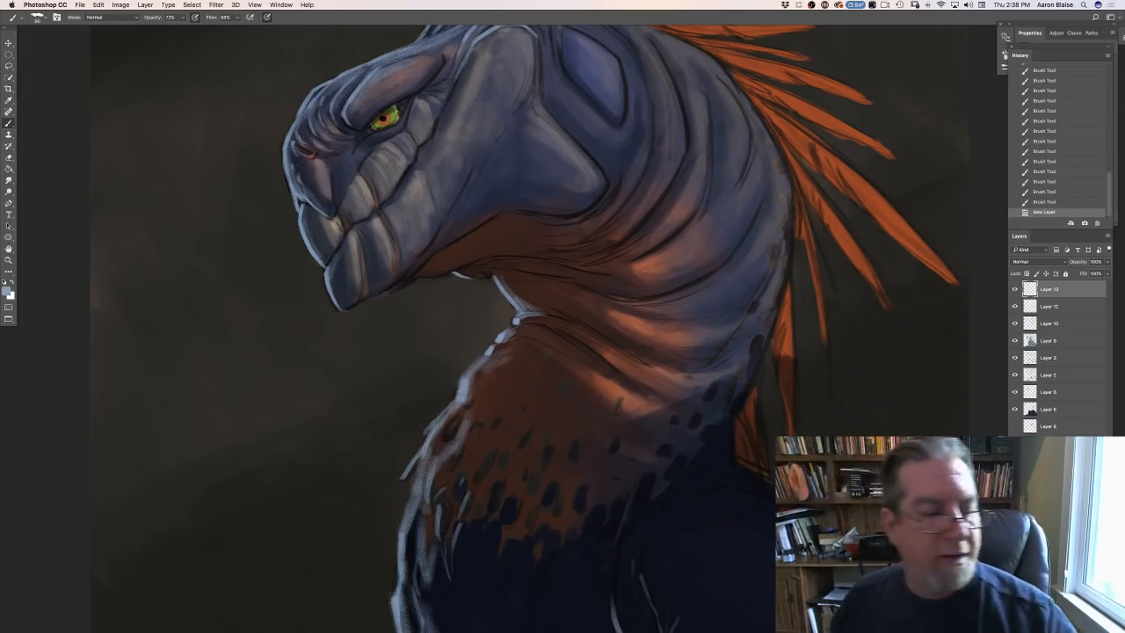
left_click(1021, 262)
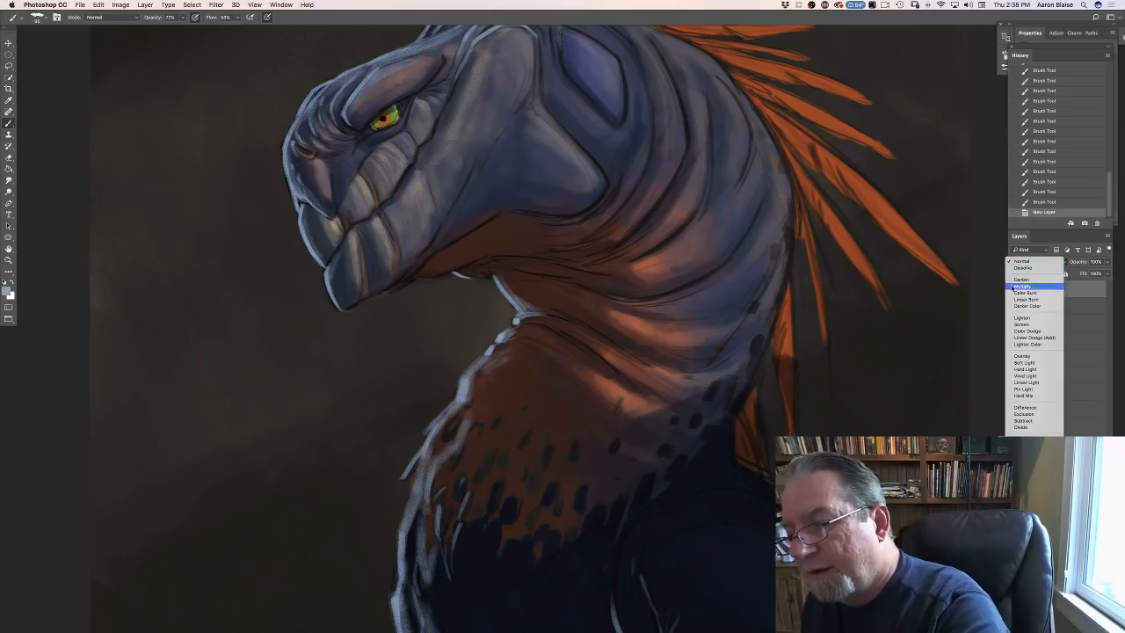
left_click(1018, 284)
- Open the brush settings and change the foreground colour to a darker, muted grey-blue for shading
left_click(37, 18)
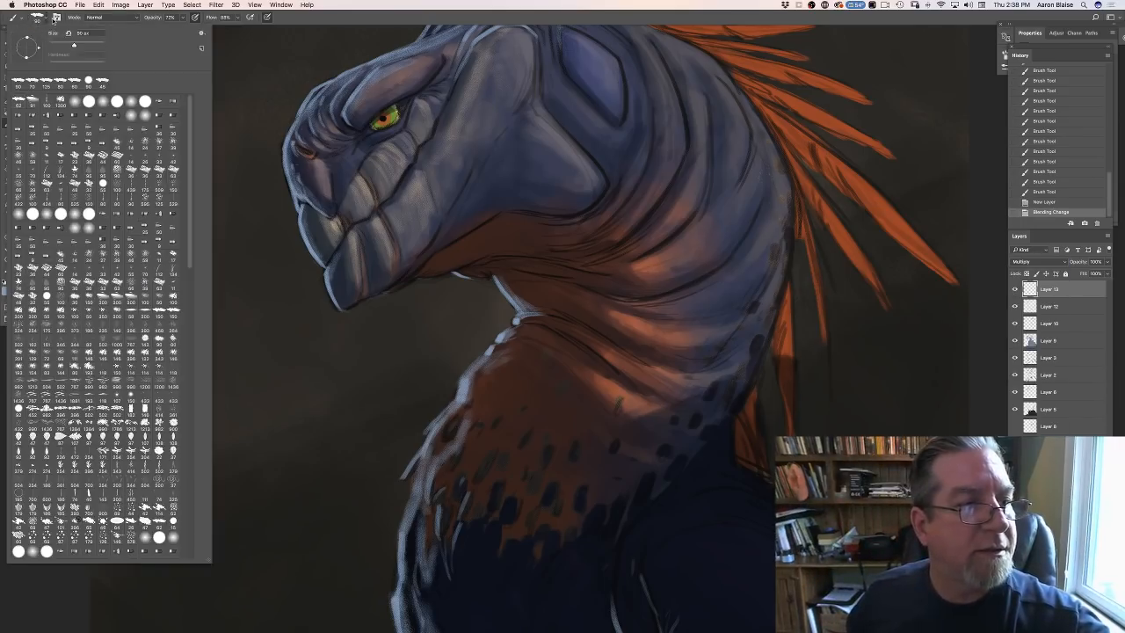
left_click(56, 19)
left_click(9, 290)
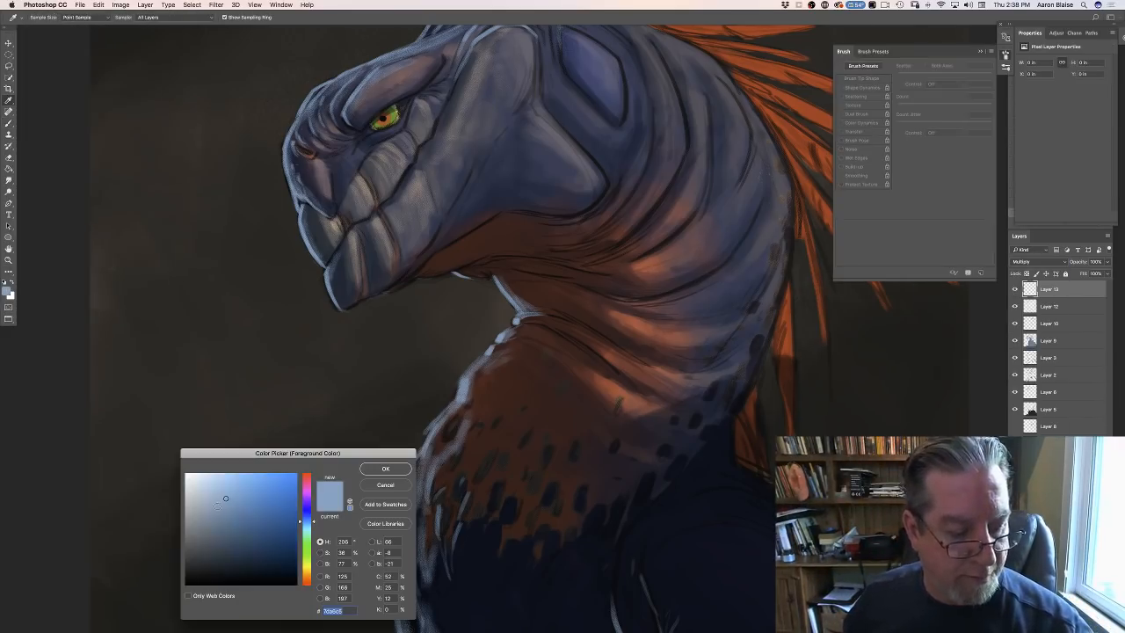
left_click(208, 518)
left_click(385, 468)
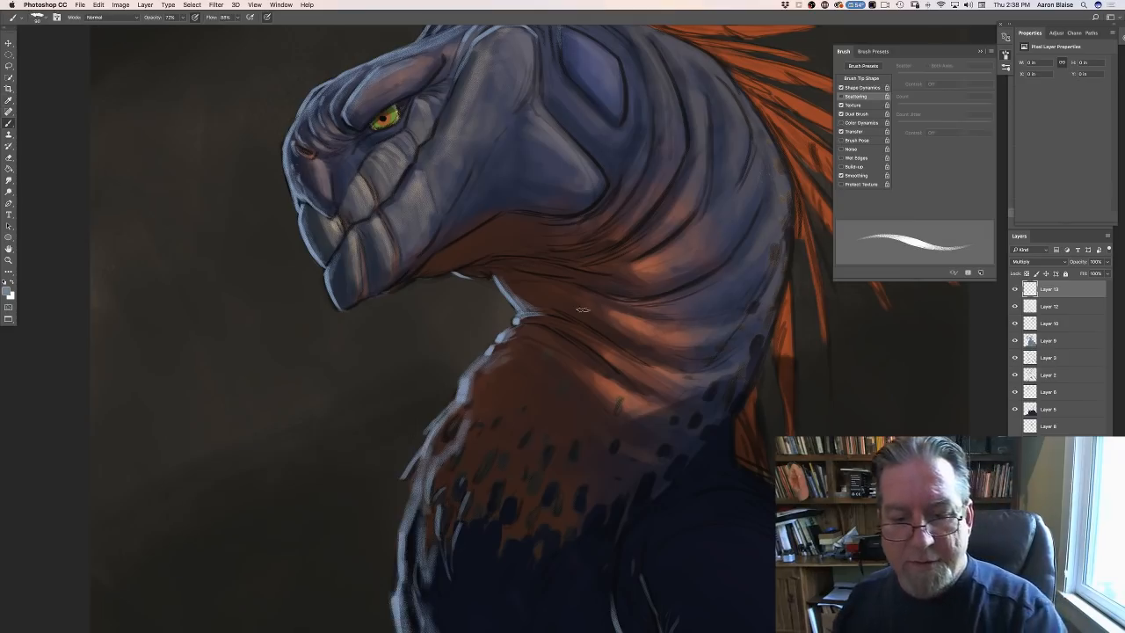
- Turn off pressure control for brush size and shade the creases between the orange-lit folds of the neck
left_click_drag(603, 294, 619, 298)
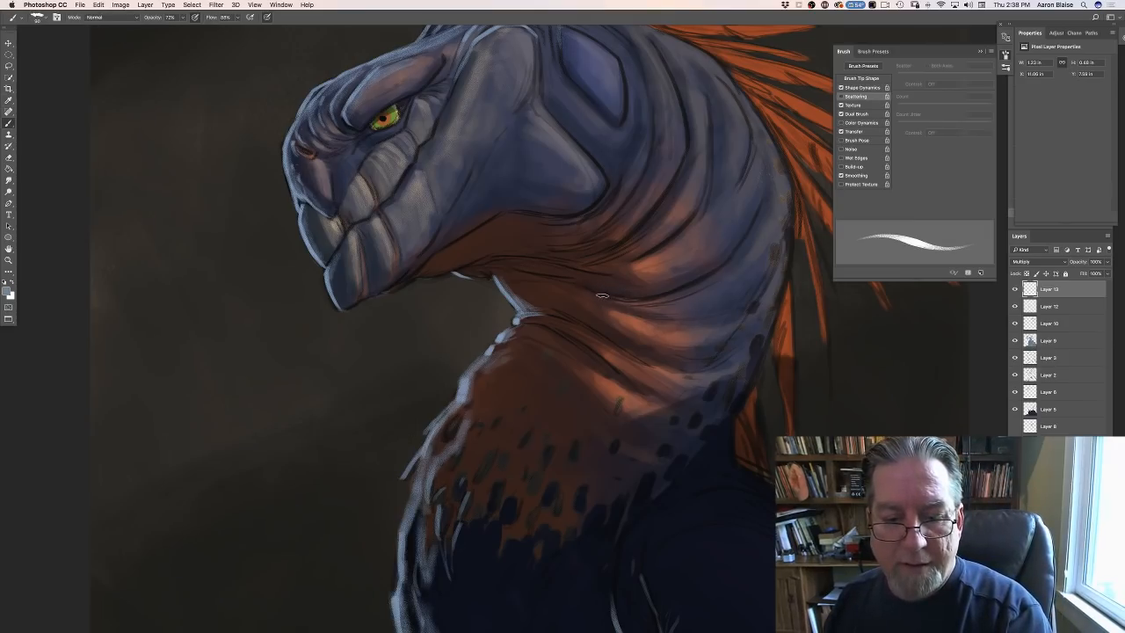
left_click(267, 17)
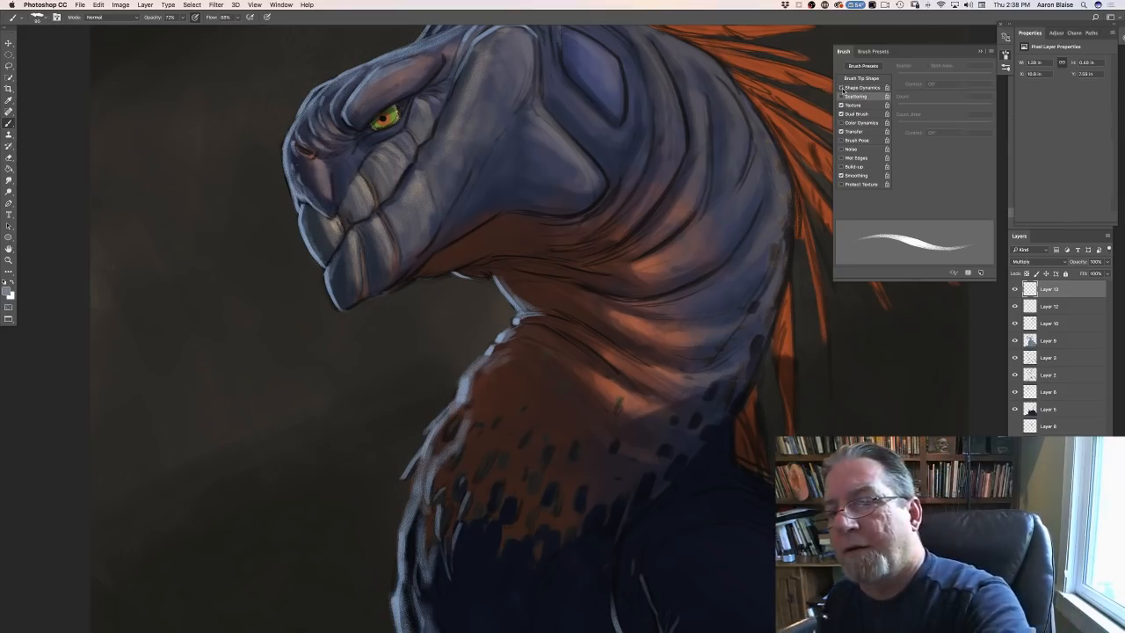
left_click(839, 51)
mouse_move(575, 286)
left_mouse_down()
mouse_move(637, 300)
mouse_move(529, 268)
mouse_move(539, 255)
left_mouse_up()
mouse_move(653, 231)
left_mouse_down()
mouse_move(609, 263)
mouse_move(658, 247)
mouse_move(604, 266)
left_mouse_up()
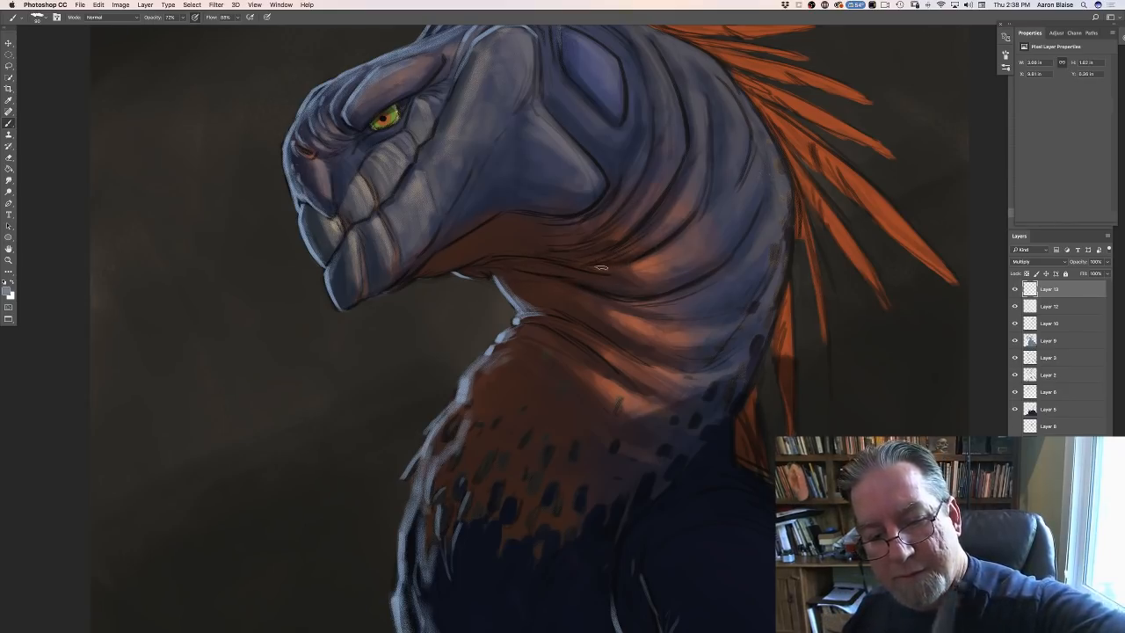
left_click_drag(663, 203, 648, 213)
mouse_move(617, 343)
left_mouse_down()
mouse_move(647, 361)
mouse_move(567, 318)
mouse_move(646, 362)
left_mouse_up()
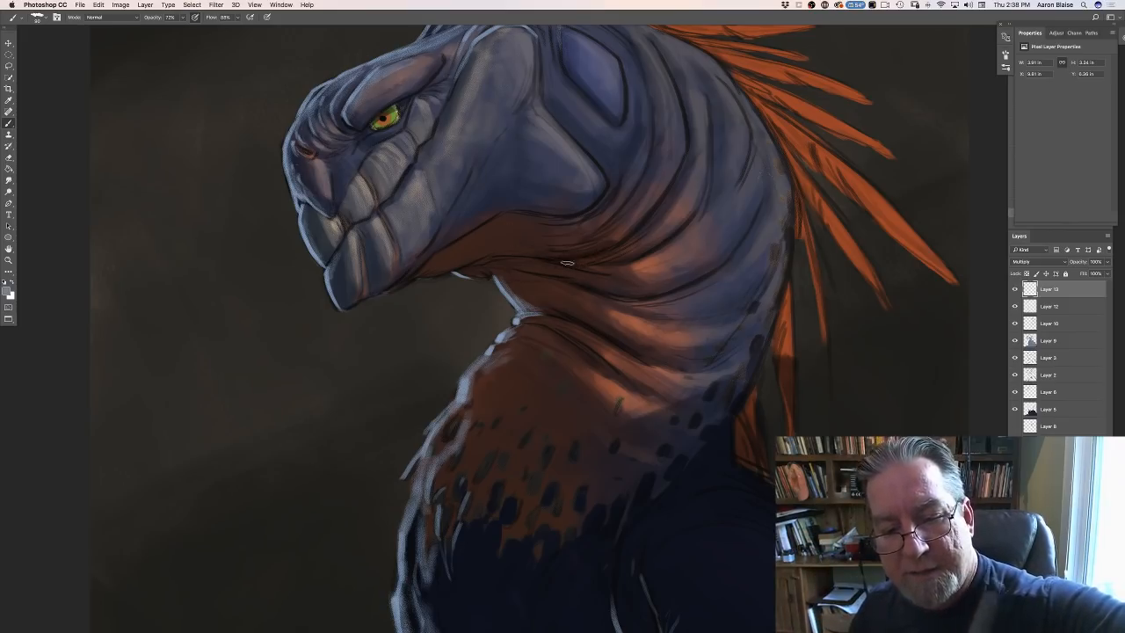
- Shade under the jaw and, with a larger brush, darken the upper throat down into the spotted chest patch
mouse_move(560, 249)
left_mouse_down()
mouse_move(642, 177)
mouse_move(595, 228)
mouse_move(501, 257)
mouse_move(533, 207)
mouse_move(539, 272)
mouse_move(511, 268)
mouse_move(568, 281)
mouse_move(503, 267)
mouse_move(541, 261)
mouse_move(478, 221)
mouse_move(508, 250)
mouse_move(485, 247)
mouse_move(458, 269)
left_mouse_up()
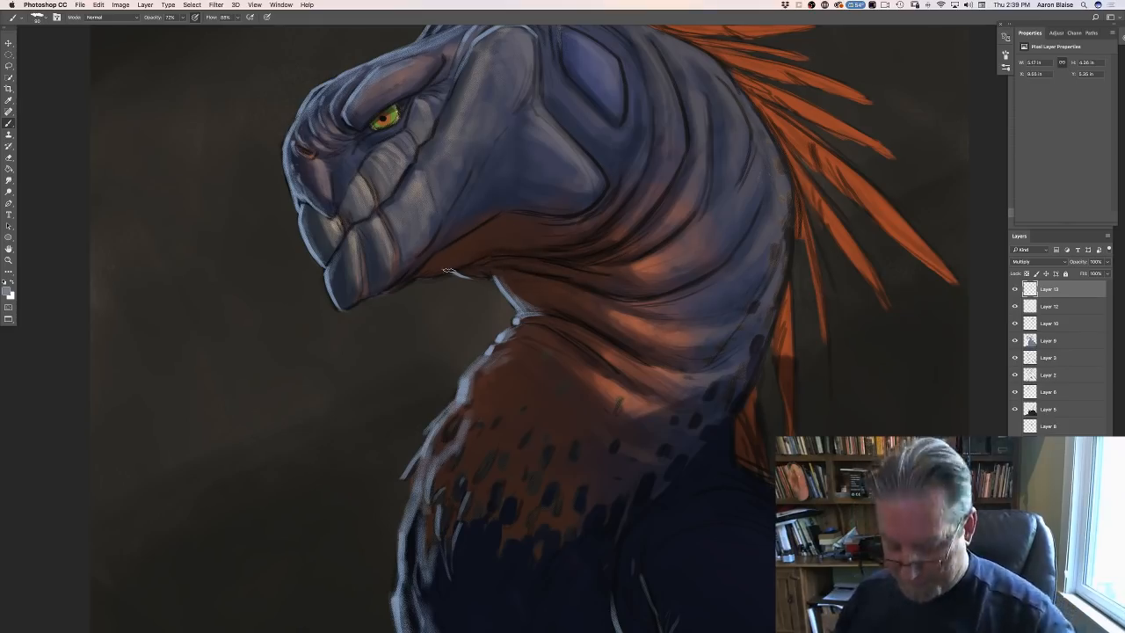
key("super+minus")
key("super+minus")
key("super+plus")
key("super+plus")
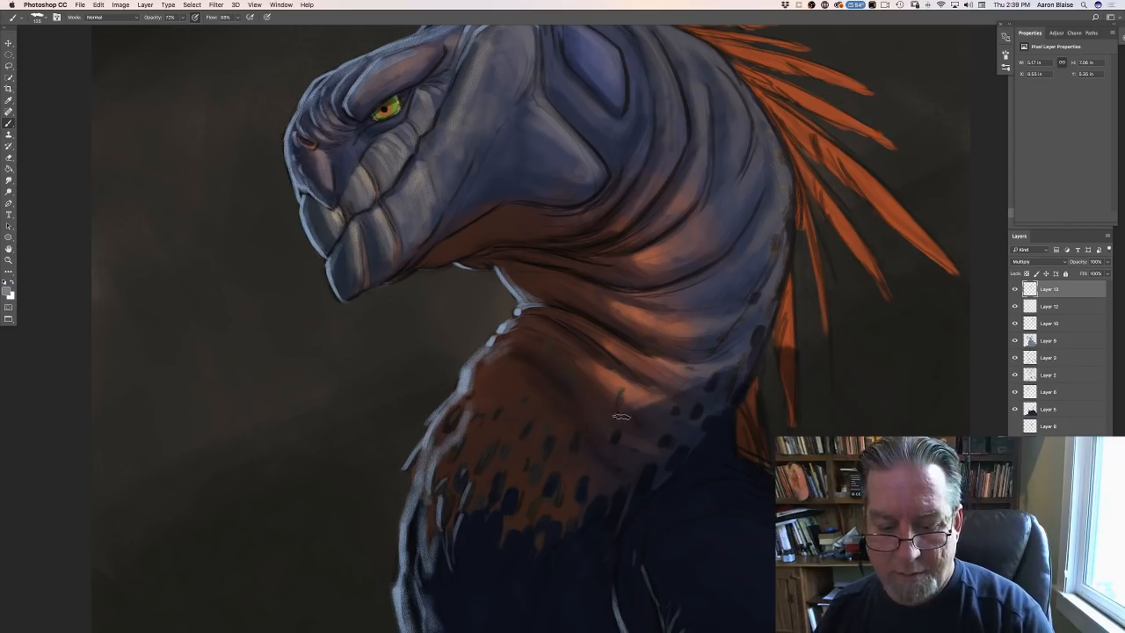
left_click_drag(565, 479, 566, 487)
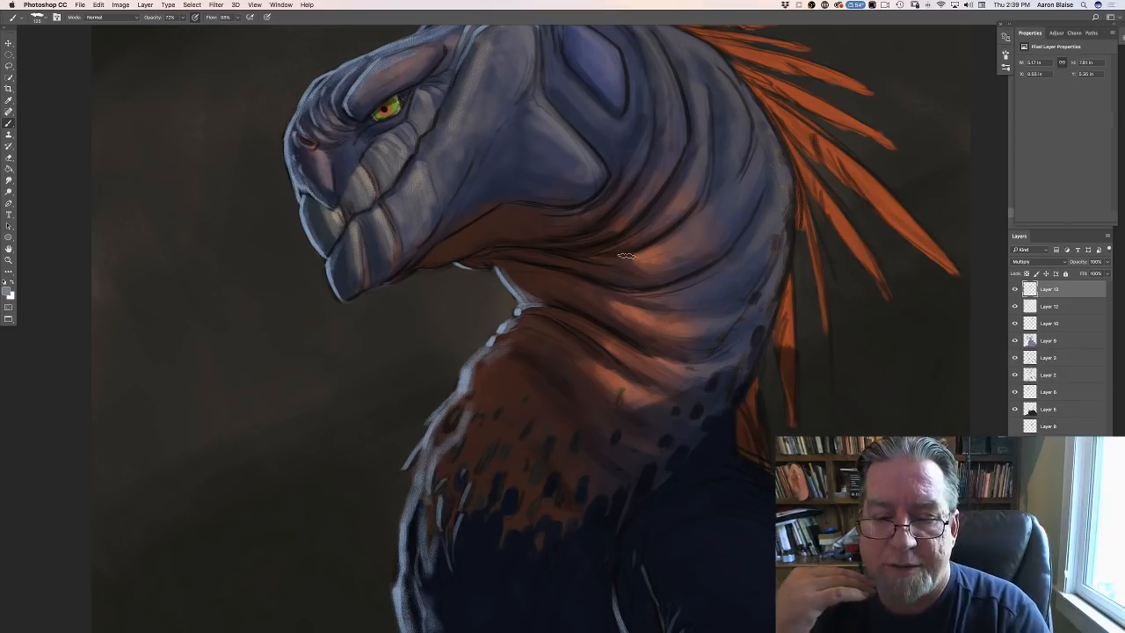
- Darken the bright neck fold and the lower jawline, and deepen the crease below and behind the cheek with a smaller brush
left_click_drag(632, 269, 710, 261)
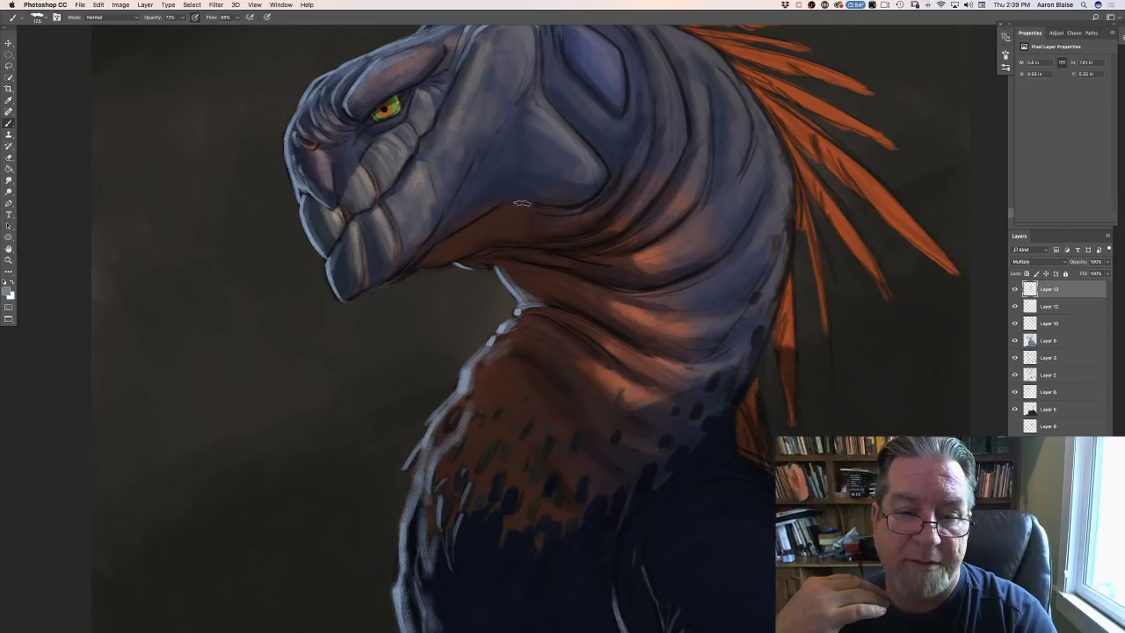
mouse_move(521, 202)
left_mouse_down()
mouse_move(502, 234)
mouse_move(473, 226)
mouse_move(462, 253)
mouse_move(442, 240)
mouse_move(417, 256)
left_mouse_up()
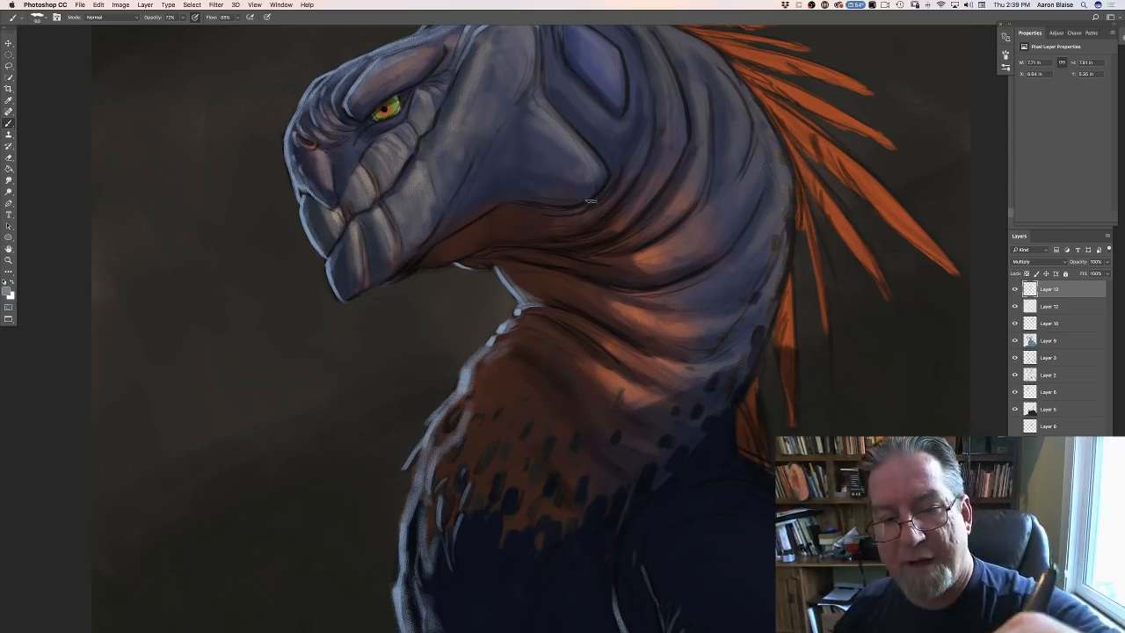
key("bracketleft")
key("bracketleft")
key("bracketleft")
key("bracketleft")
mouse_move(549, 213)
left_mouse_down()
mouse_move(601, 205)
mouse_move(628, 153)
left_mouse_up()
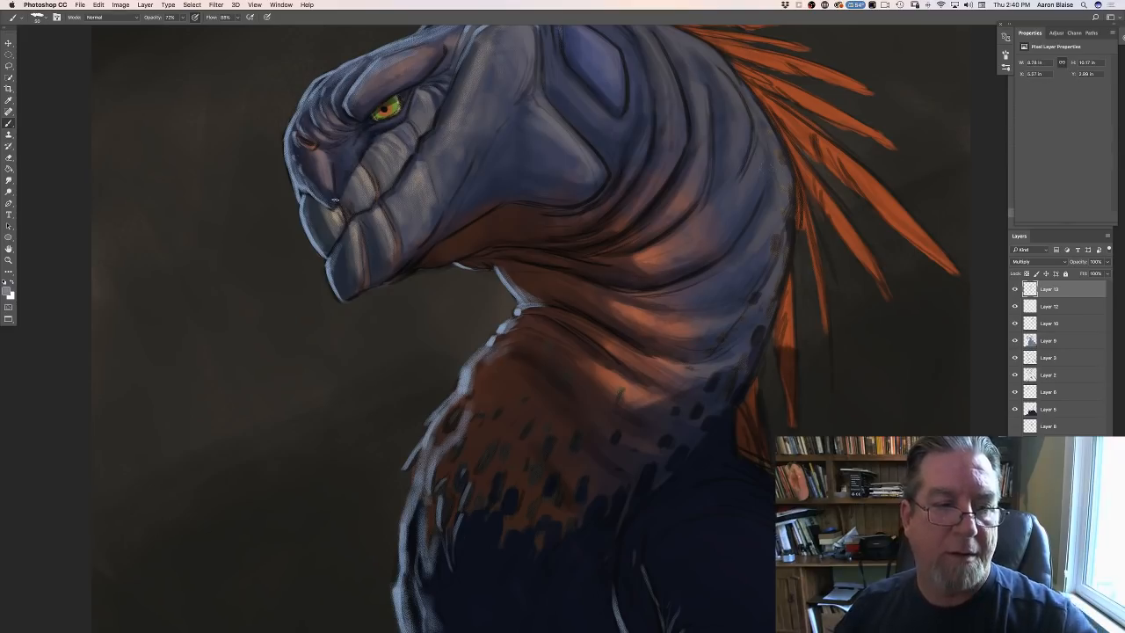
key("super+minus")
key("super+minus")
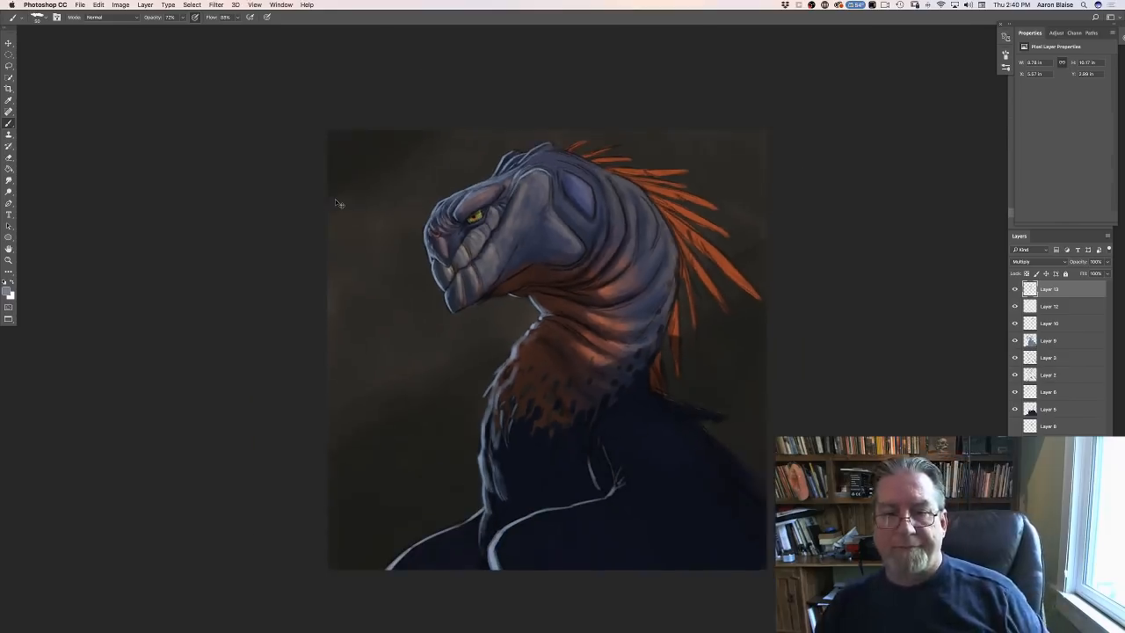
key("super+plus")
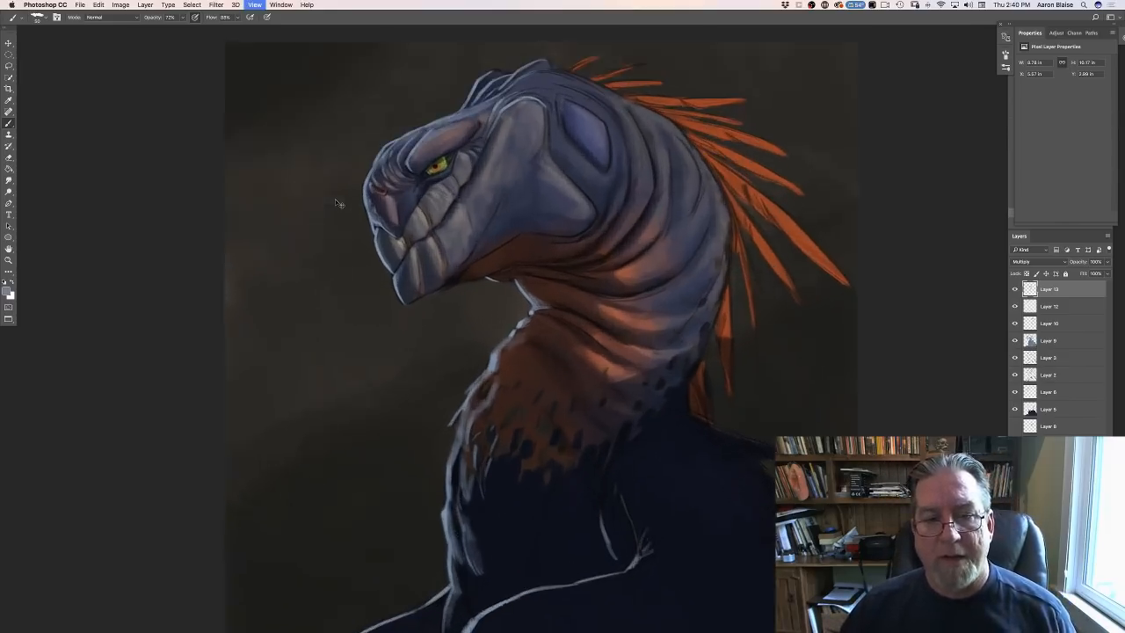
- Compare the painting with the black plastic bag reference photo by arranging their windows side by side, then restore the painting's full-screen view
key("super+minus")
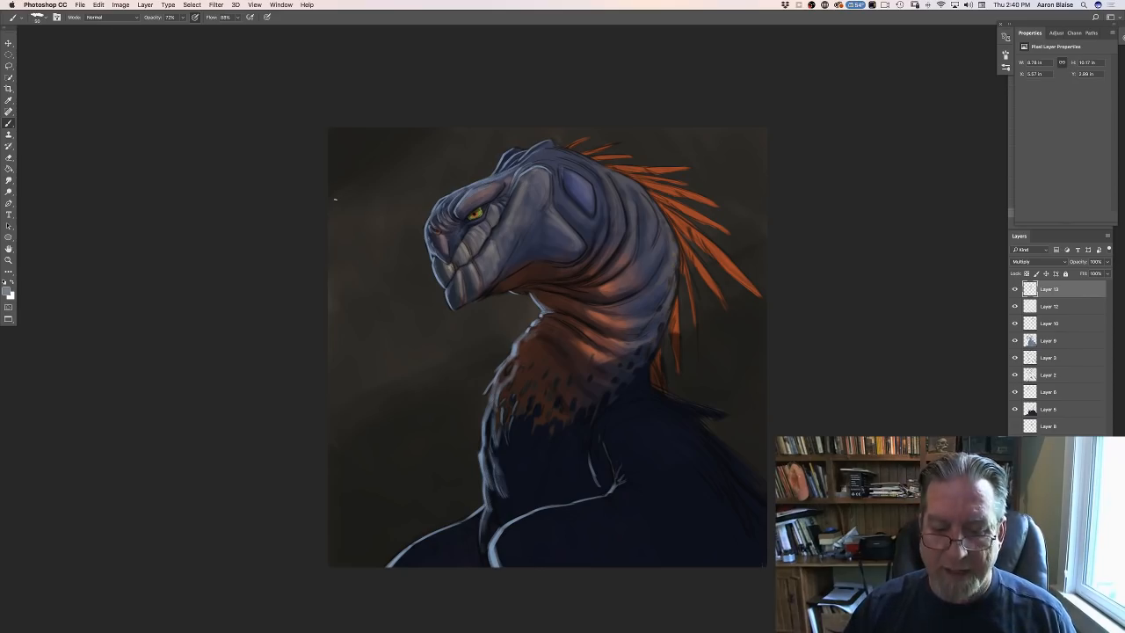
key("f")
key("f")
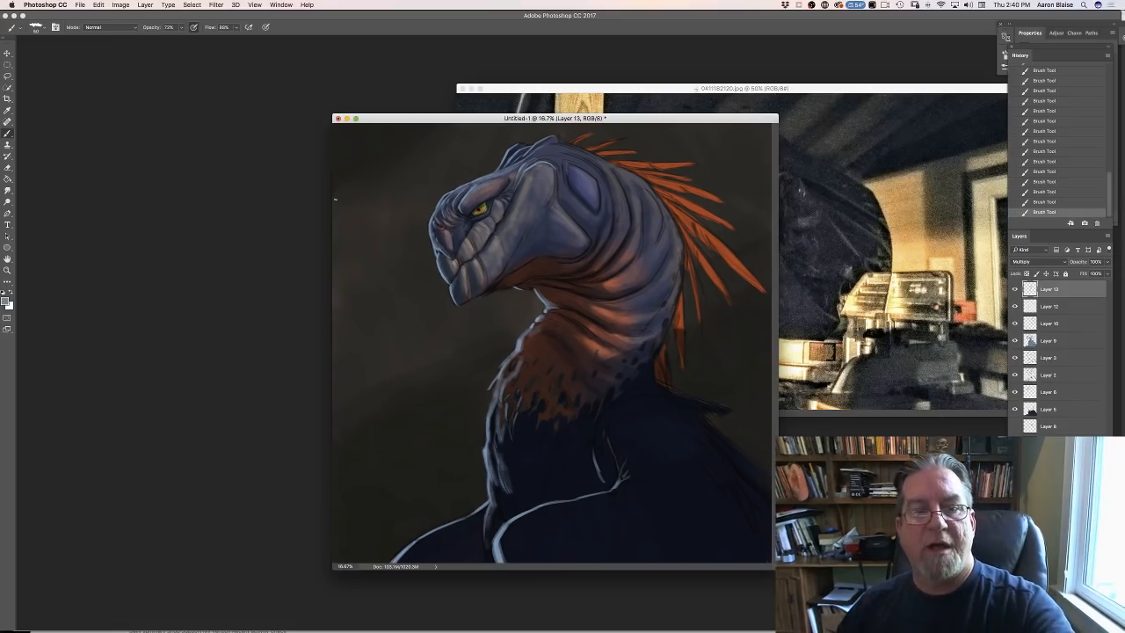
left_click_drag(438, 115, 200, 104)
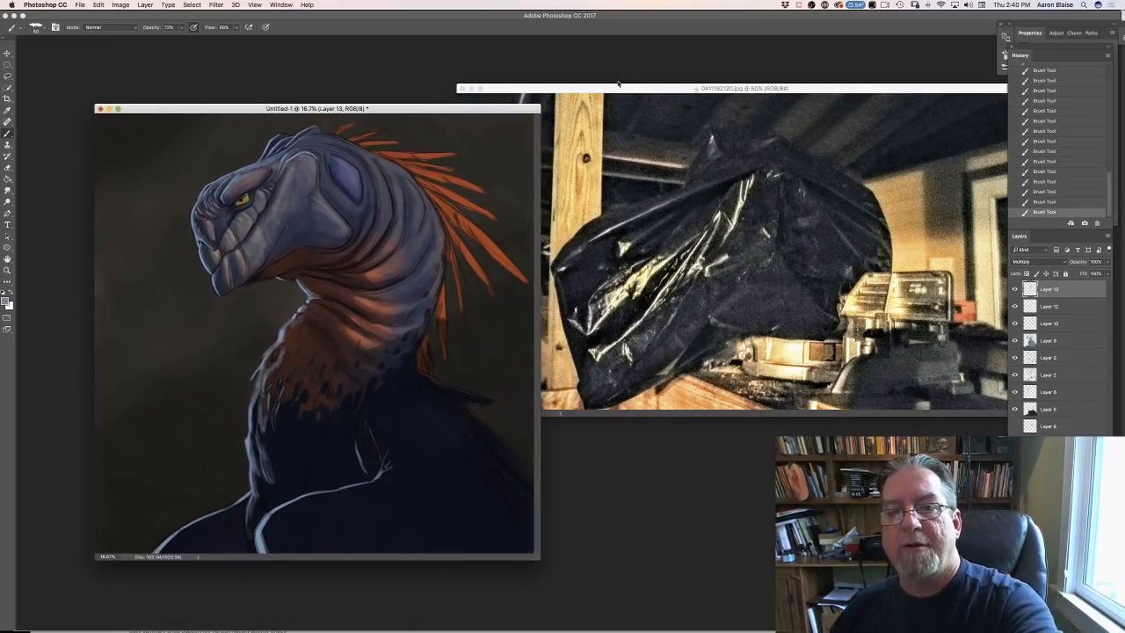
left_click_drag(618, 84, 542, 80)
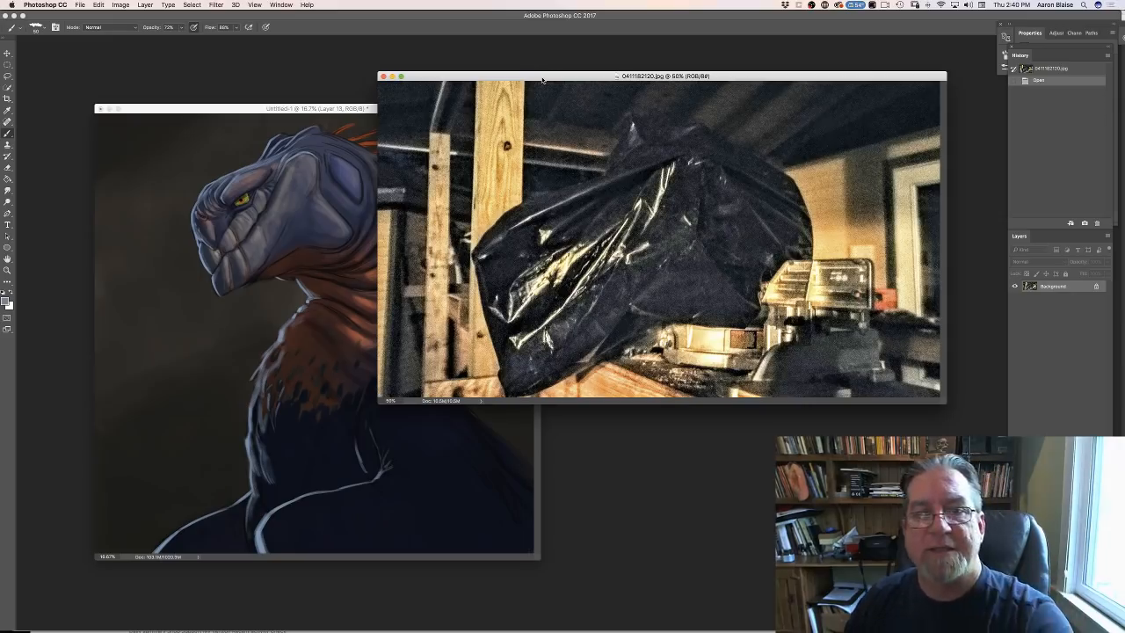
left_click_drag(542, 80, 570, 58)
left_click(211, 109)
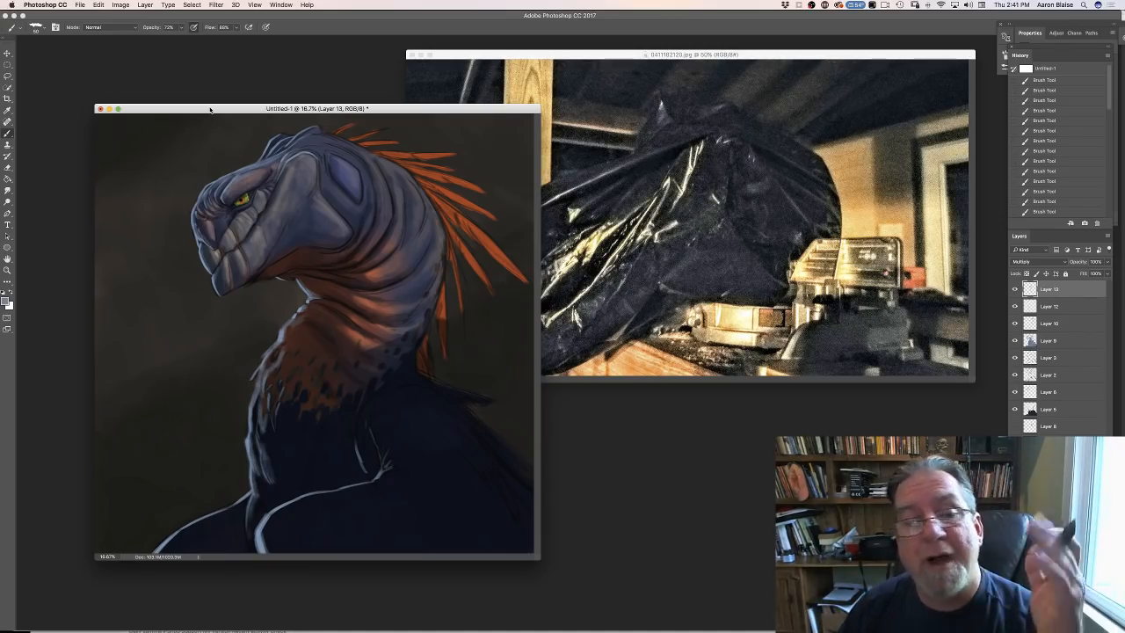
left_click_drag(185, 111, 146, 93)
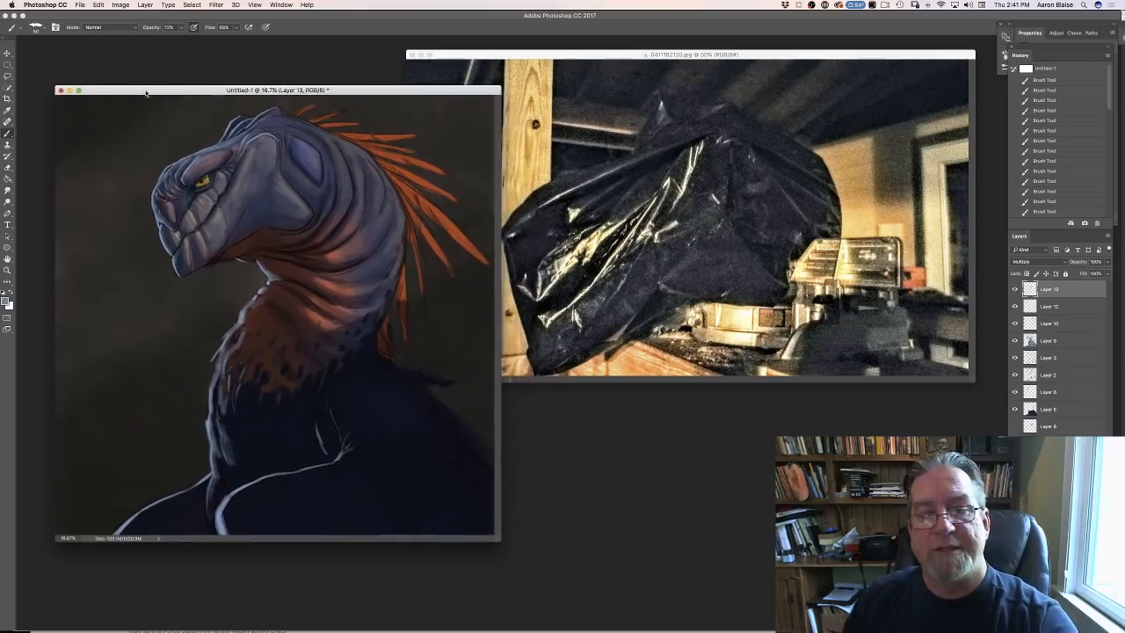
left_click_drag(565, 58, 592, 121)
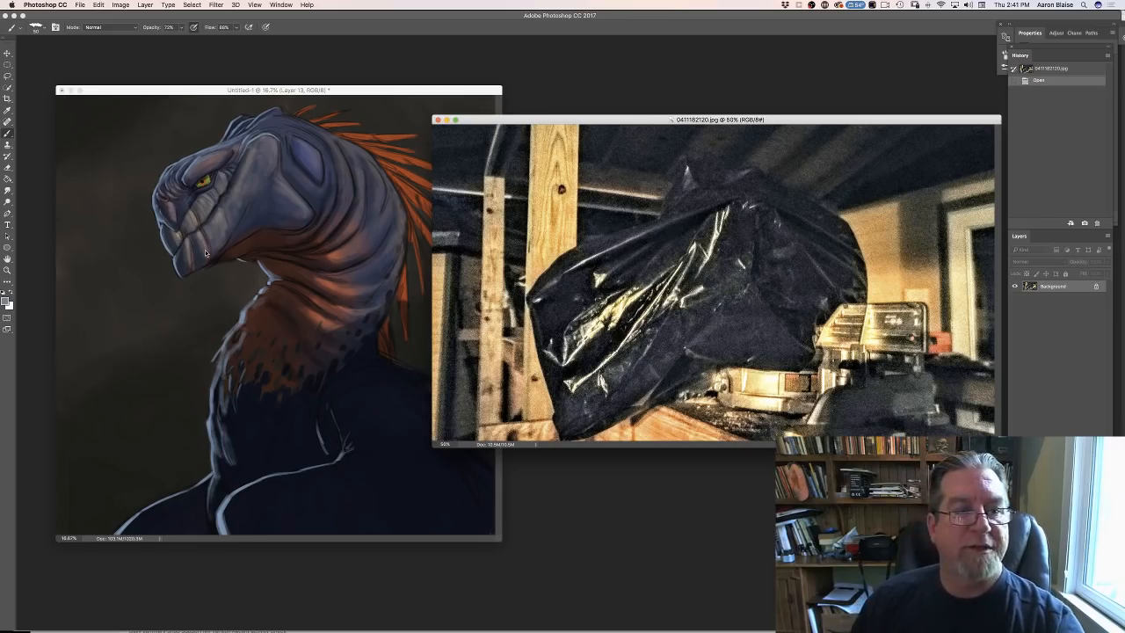
left_click(153, 94)
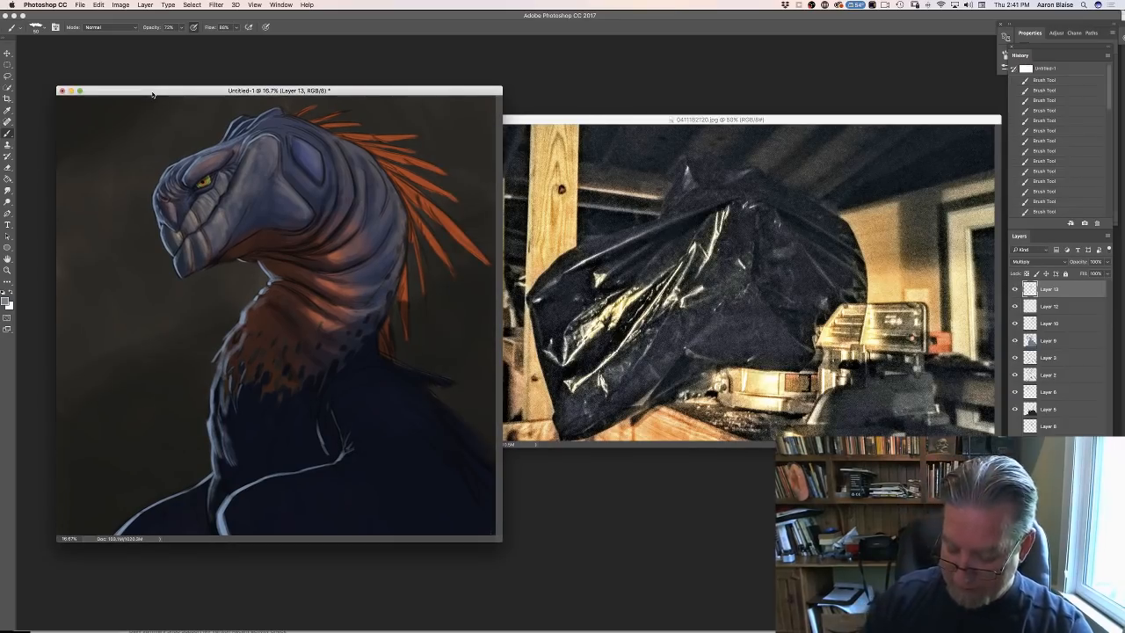
key("f")
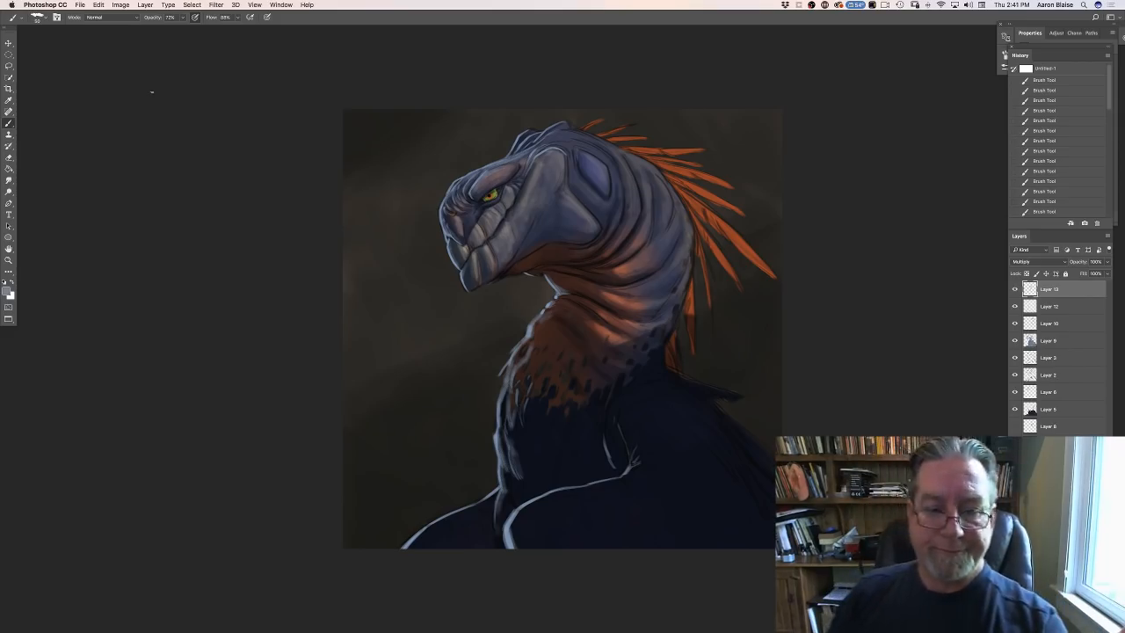
key("super+plus")
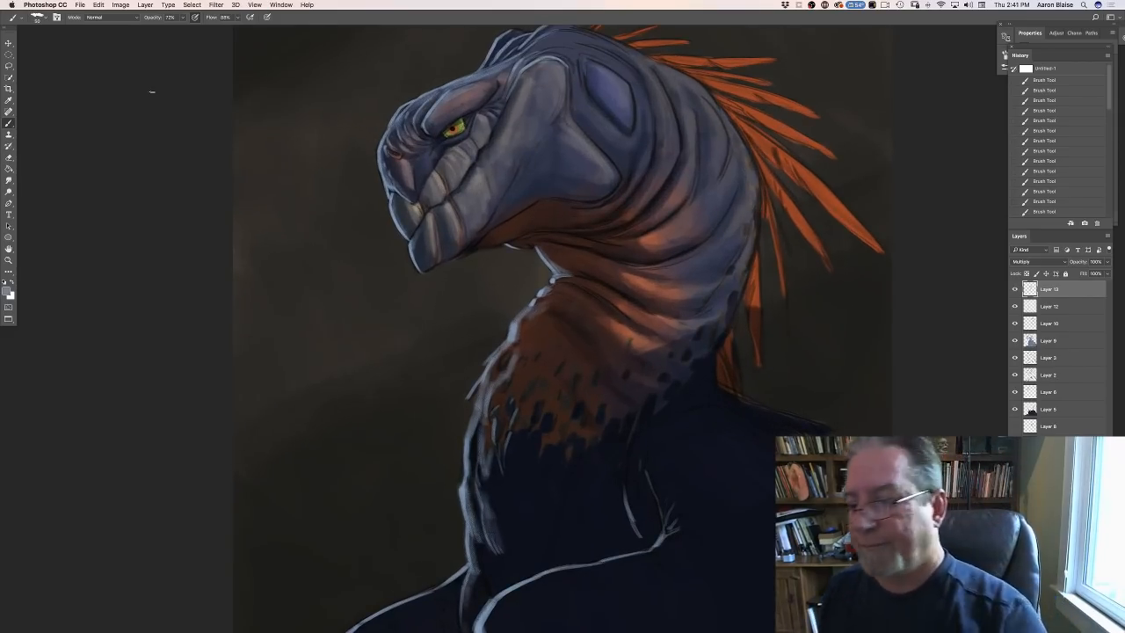
- Add a new layer above the shading layer and set its blending mode to Overlay, keeping the current foreground colour
key("super+shift+alt+n")
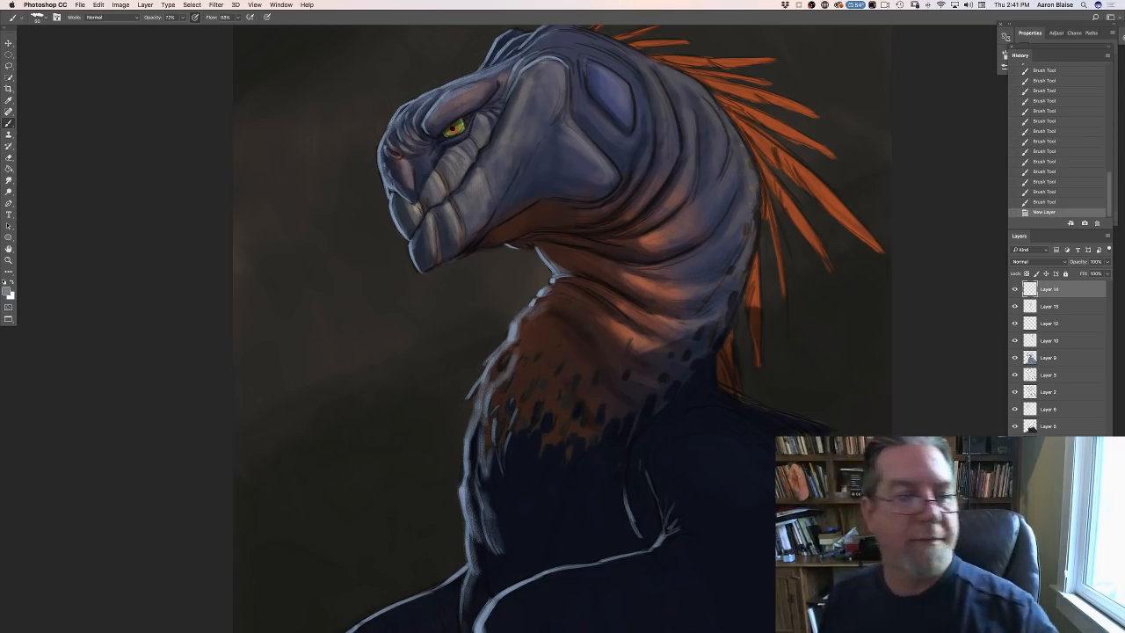
left_click(9, 290)
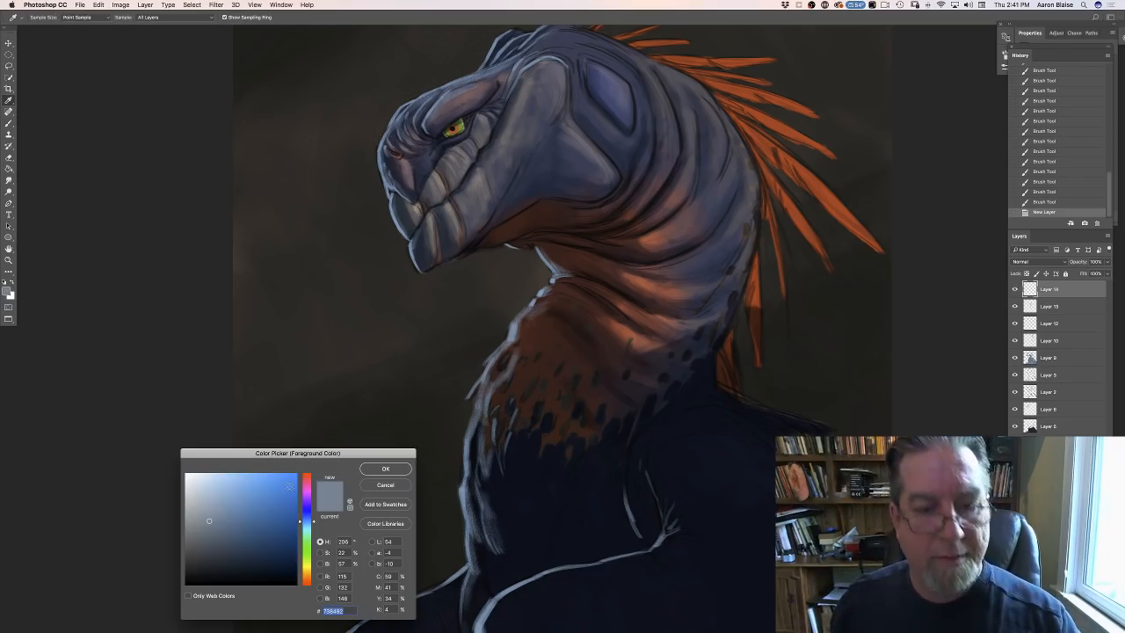
left_click(385, 469)
left_click(1035, 261)
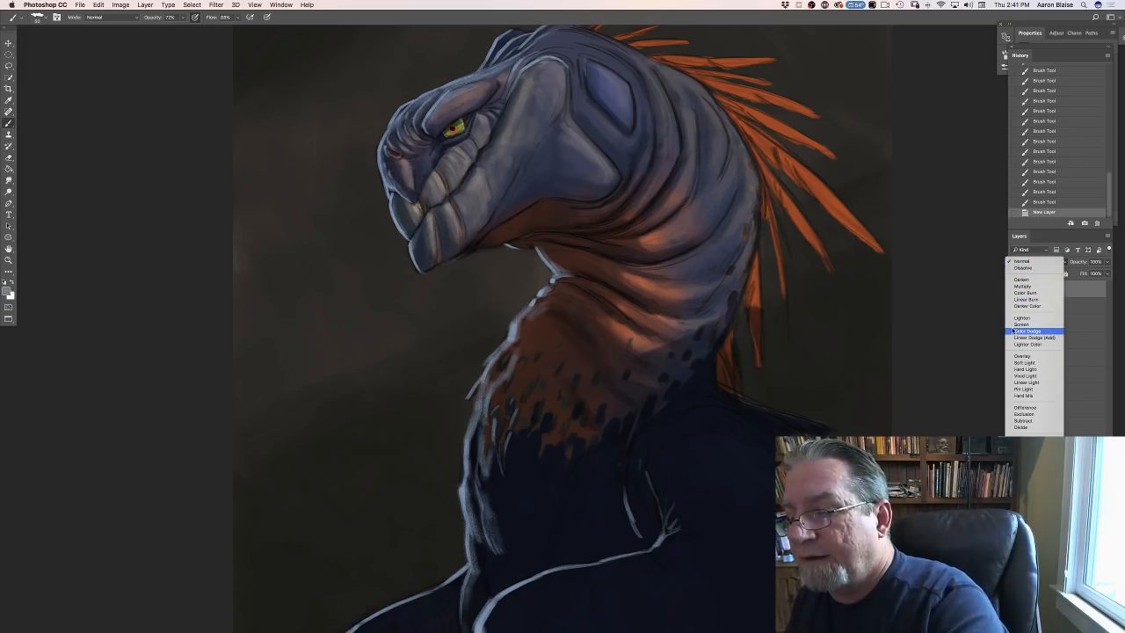
left_click(1015, 356)
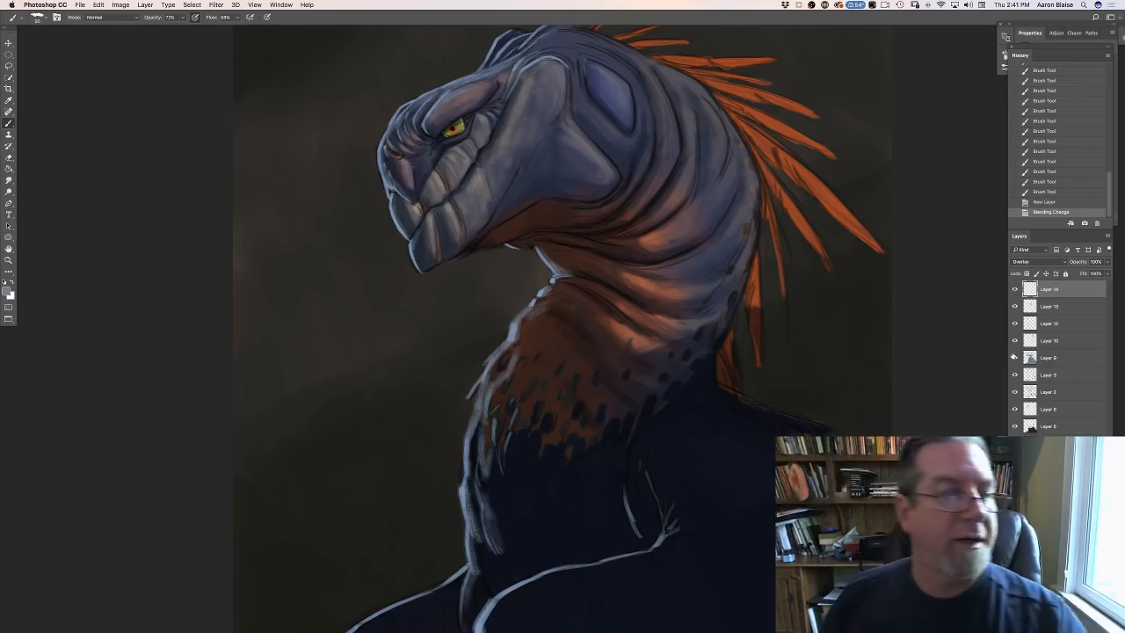
- Choose the narrow 100 px textured brush preset and make a short test stroke on the dark background beside the head
left_click(37, 18)
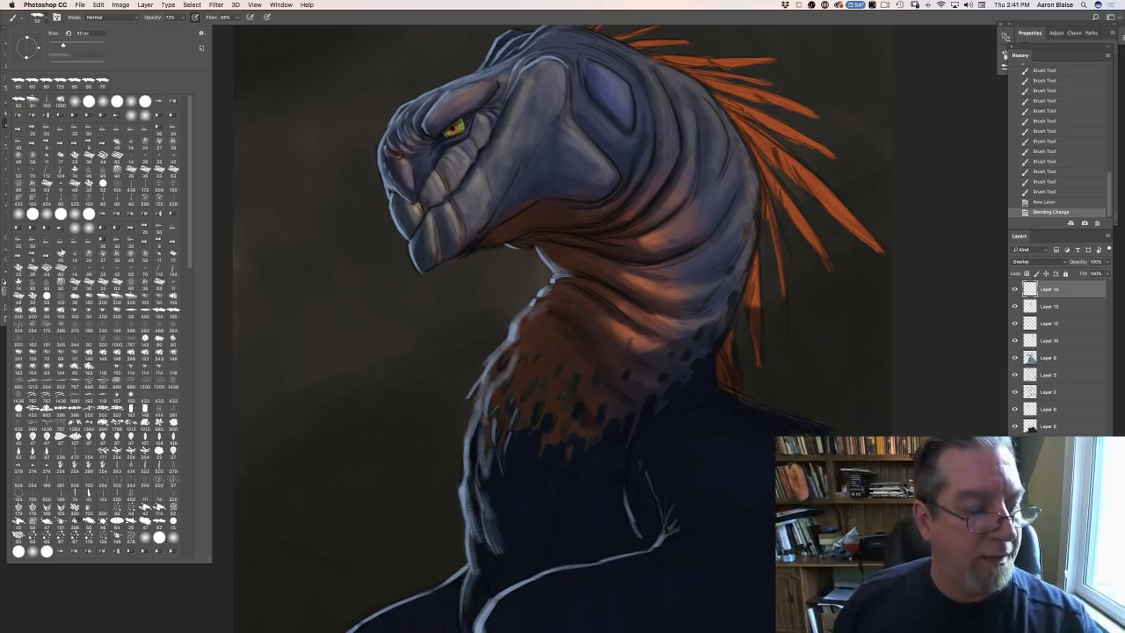
left_click(46, 102)
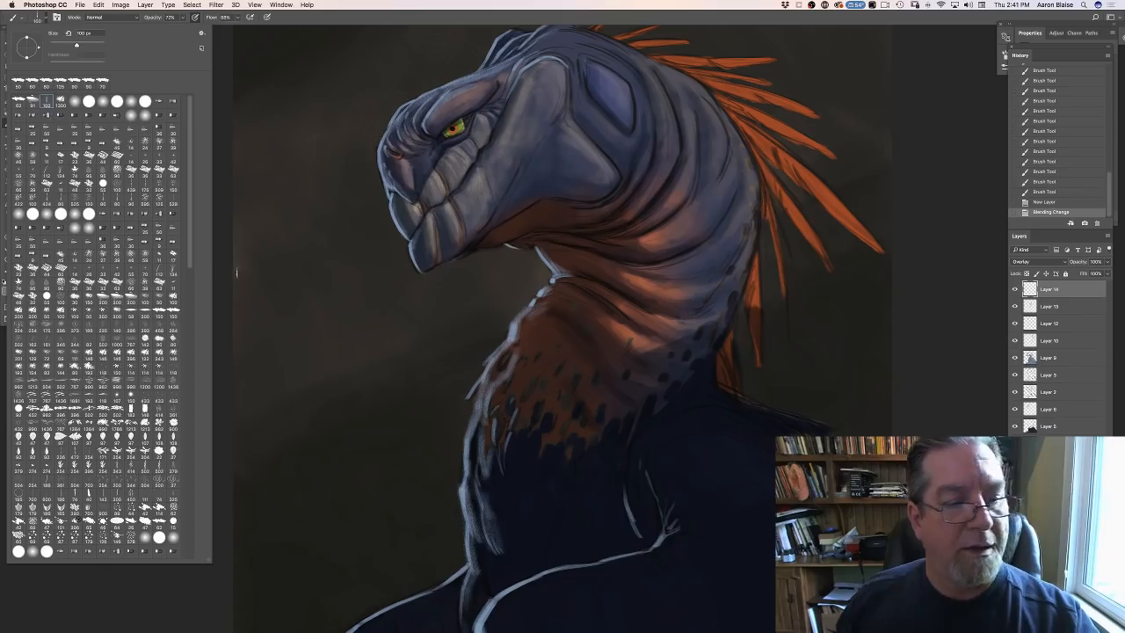
left_click_drag(236, 272, 251, 268)
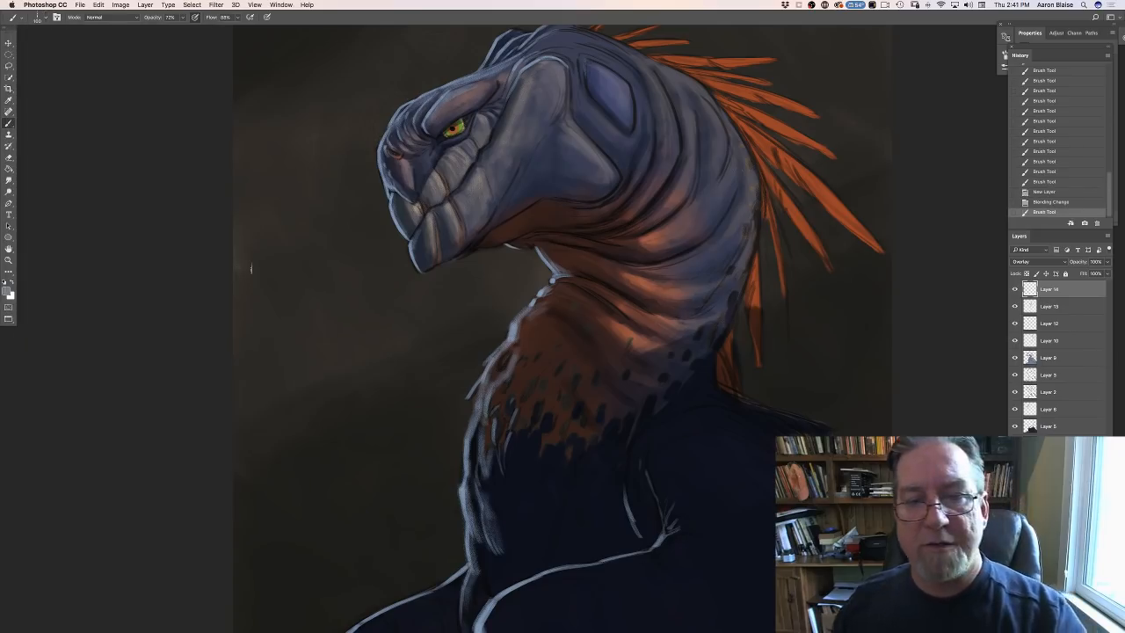
- Change the foreground colour from grey-blue to a light, muted tan with a hue of 24°
left_click(8, 293)
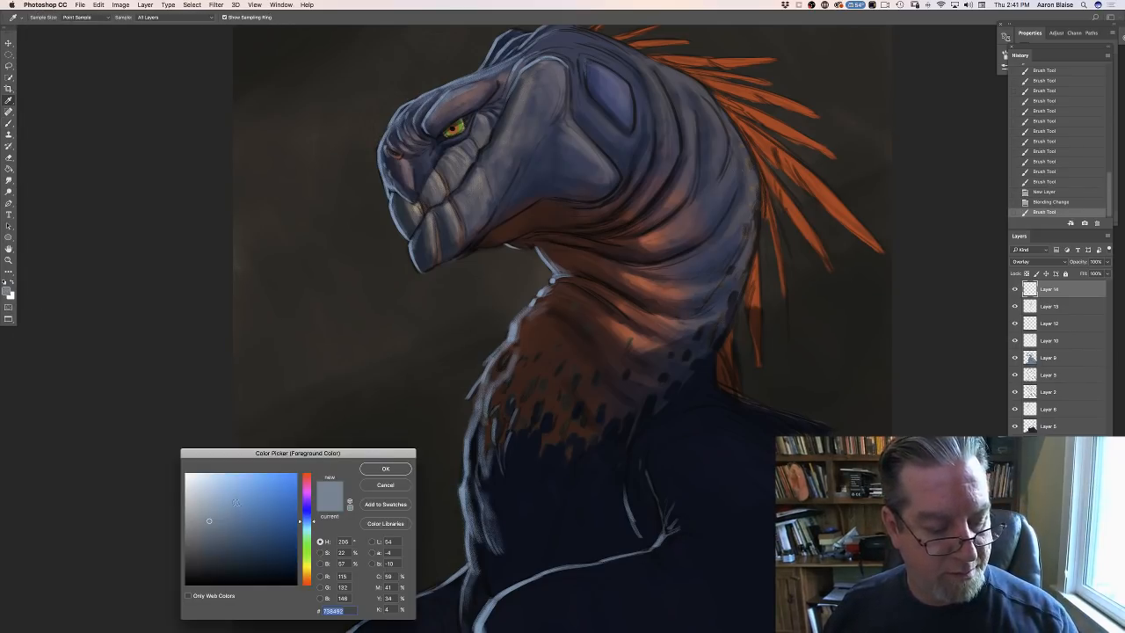
left_click(229, 501)
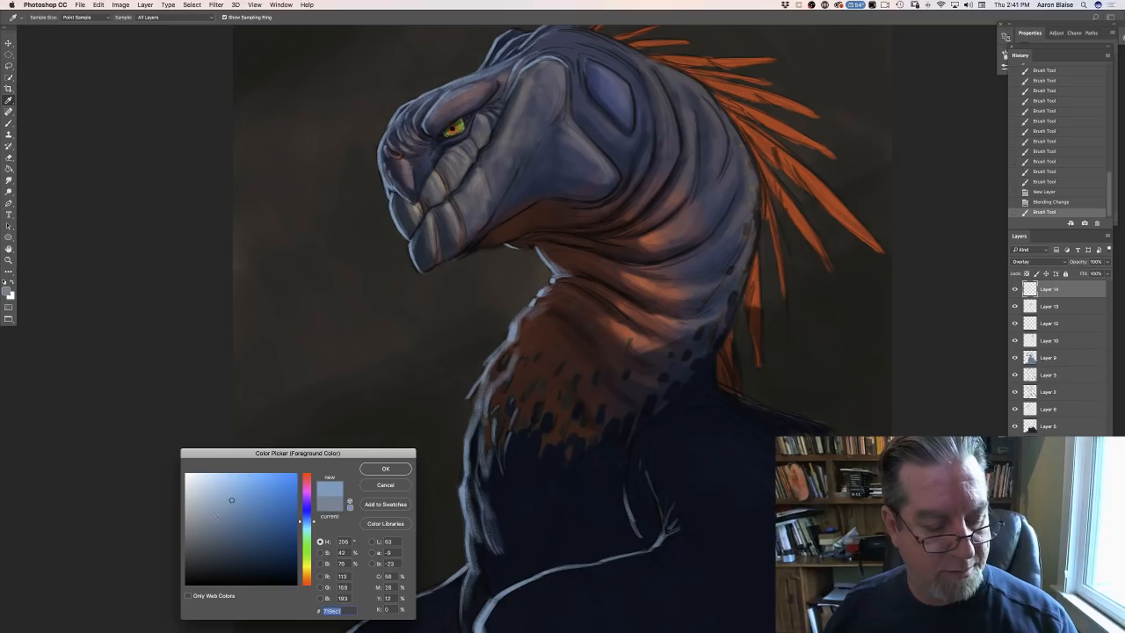
left_click(307, 578)
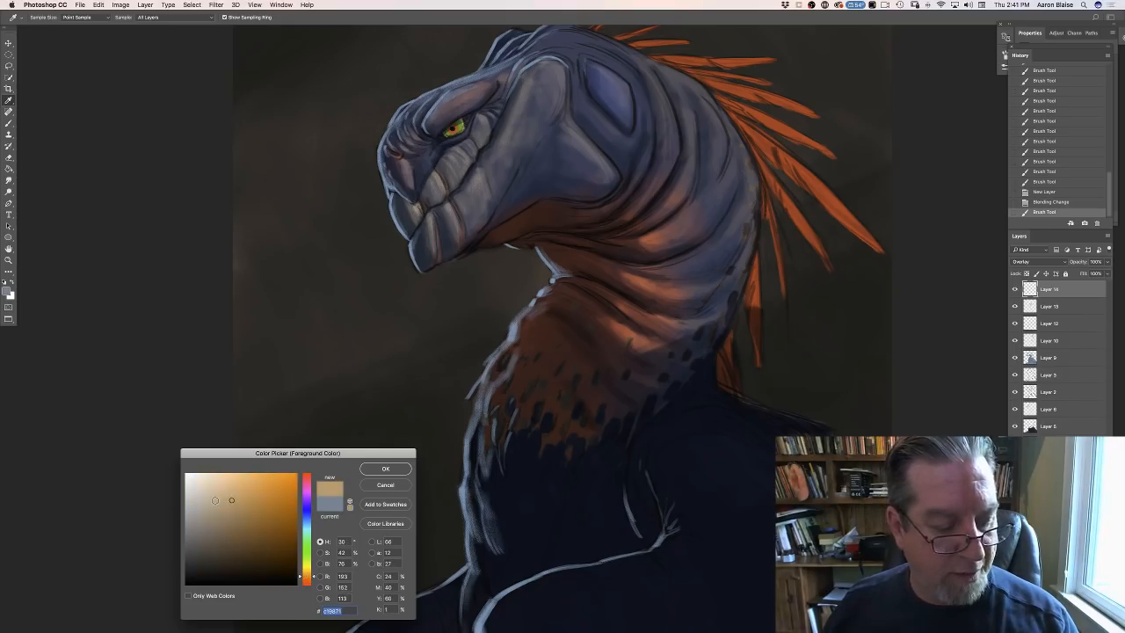
left_click(212, 501)
left_click(306, 578)
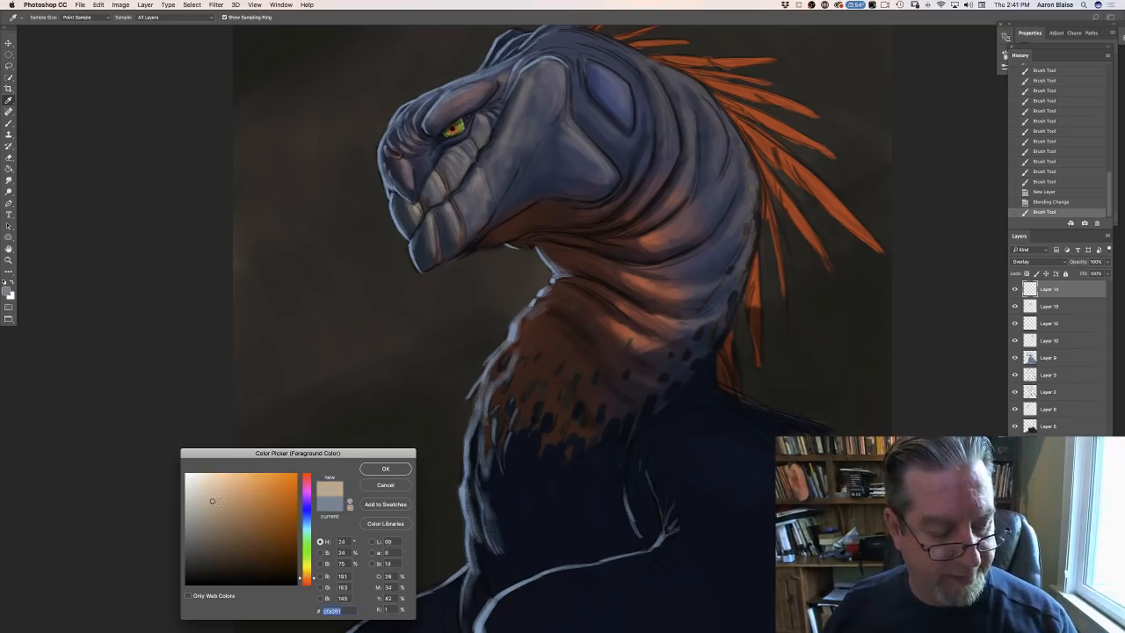
left_click_drag(212, 501, 216, 499)
left_click(374, 470)
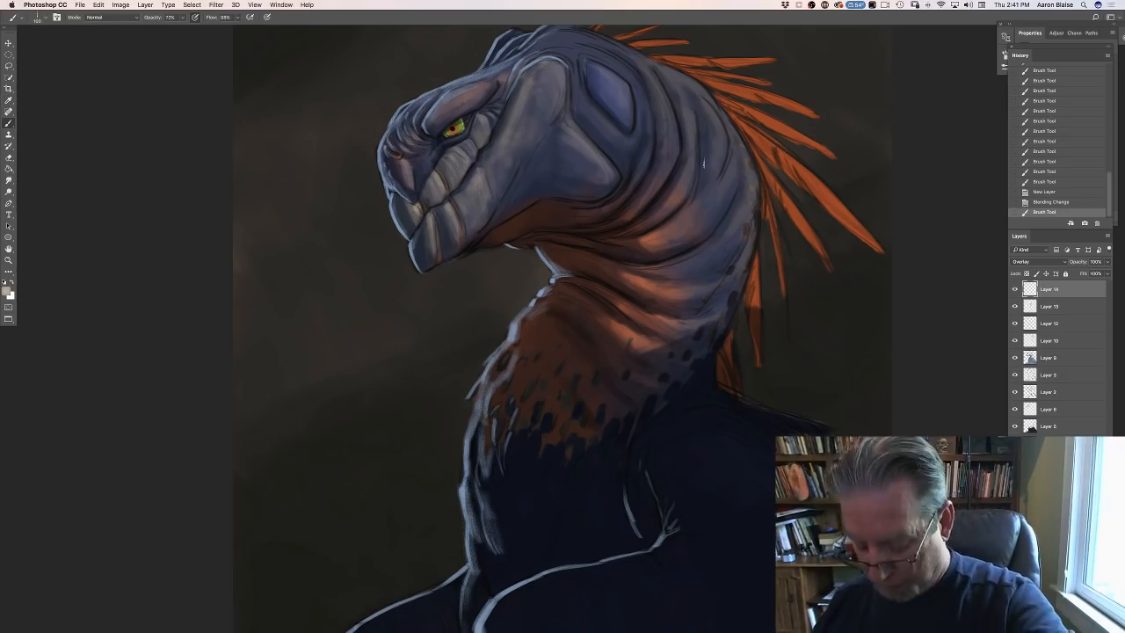
- Brush warm textured highlights over the raised folds along the back and side of the neck, enlarging the brush for broader coverage
left_click_drag(707, 132, 696, 103)
mouse_move(694, 102)
left_mouse_down()
mouse_move(680, 89)
mouse_move(717, 154)
left_mouse_up()
mouse_move(718, 154)
left_mouse_down()
mouse_move(712, 133)
mouse_move(708, 218)
mouse_move(678, 231)
left_mouse_up()
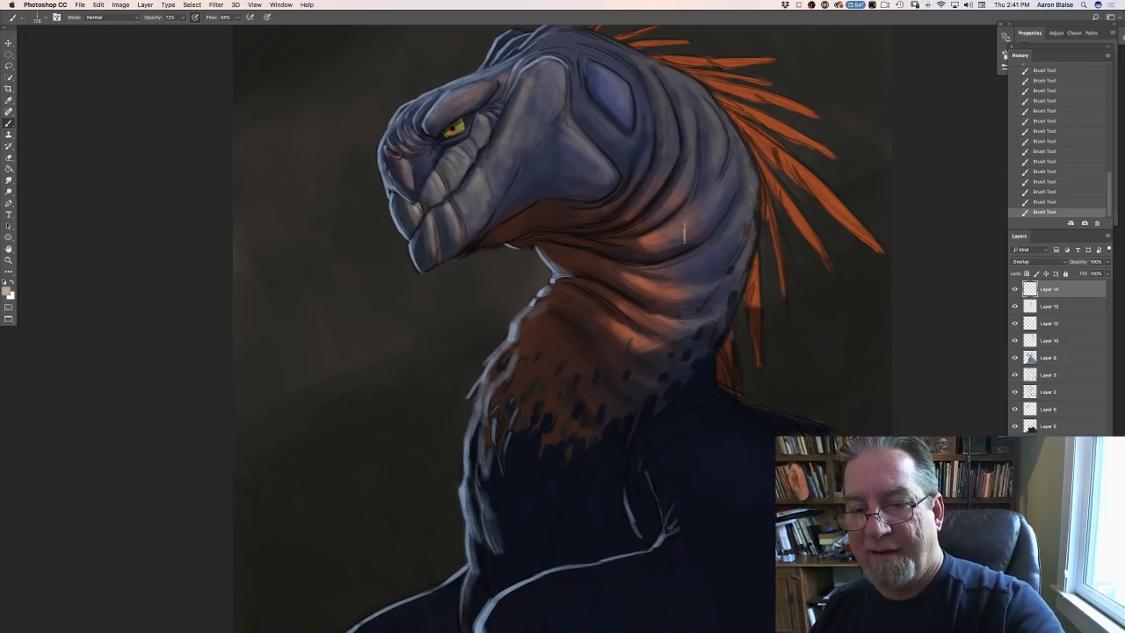
left_click_drag(679, 277, 721, 249)
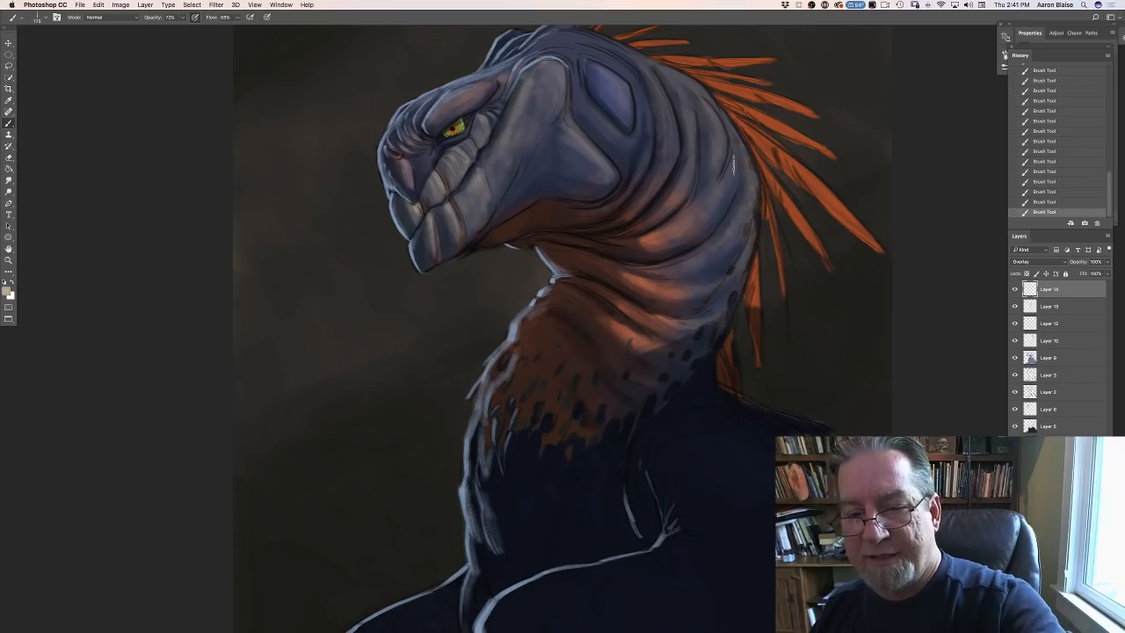
key("super+plus")
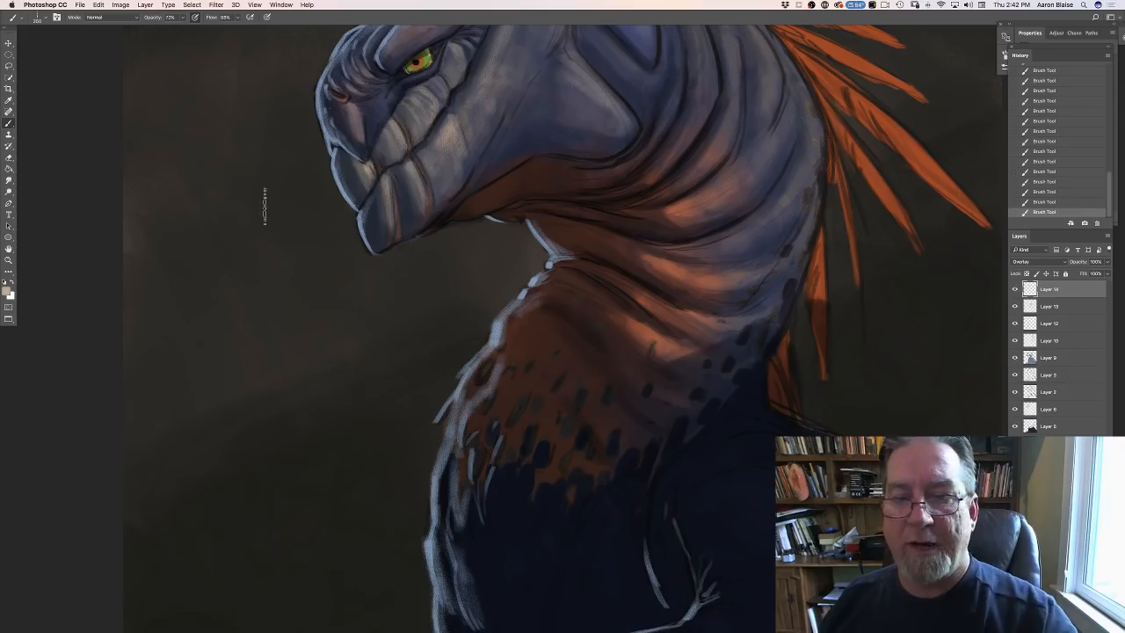
key("super+0")
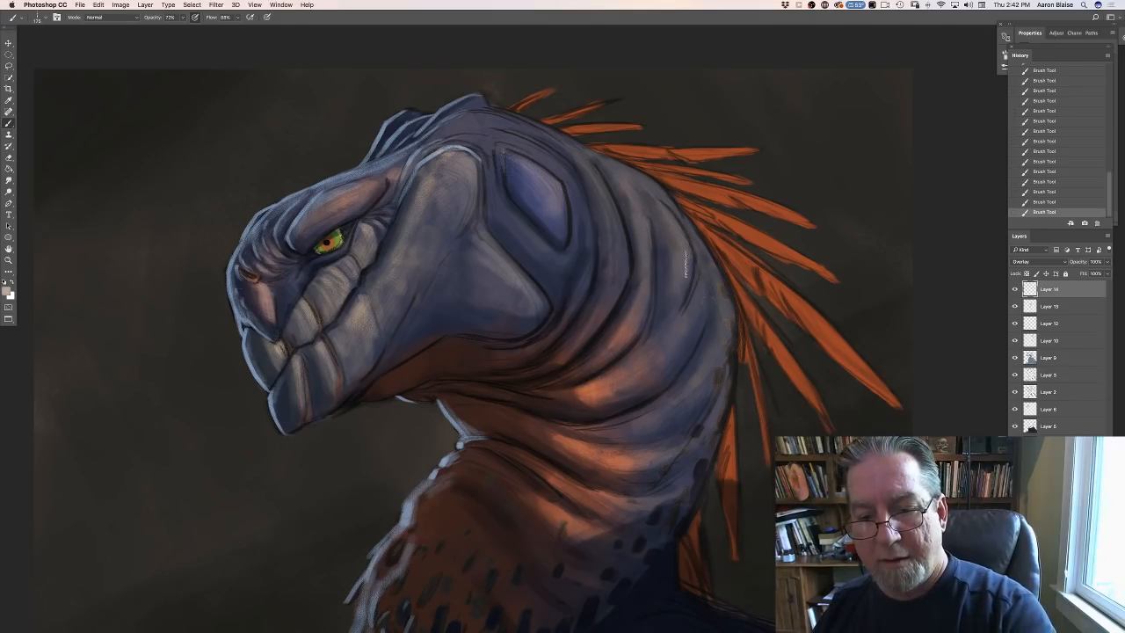
key("bracketright")
key("bracketright")
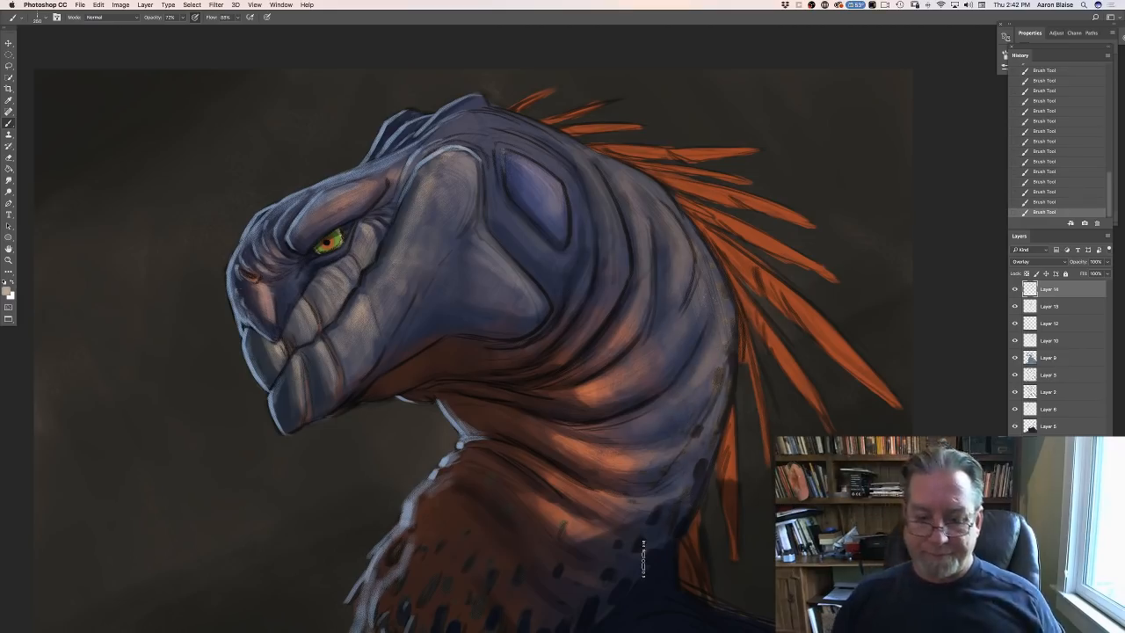
key("super+minus")
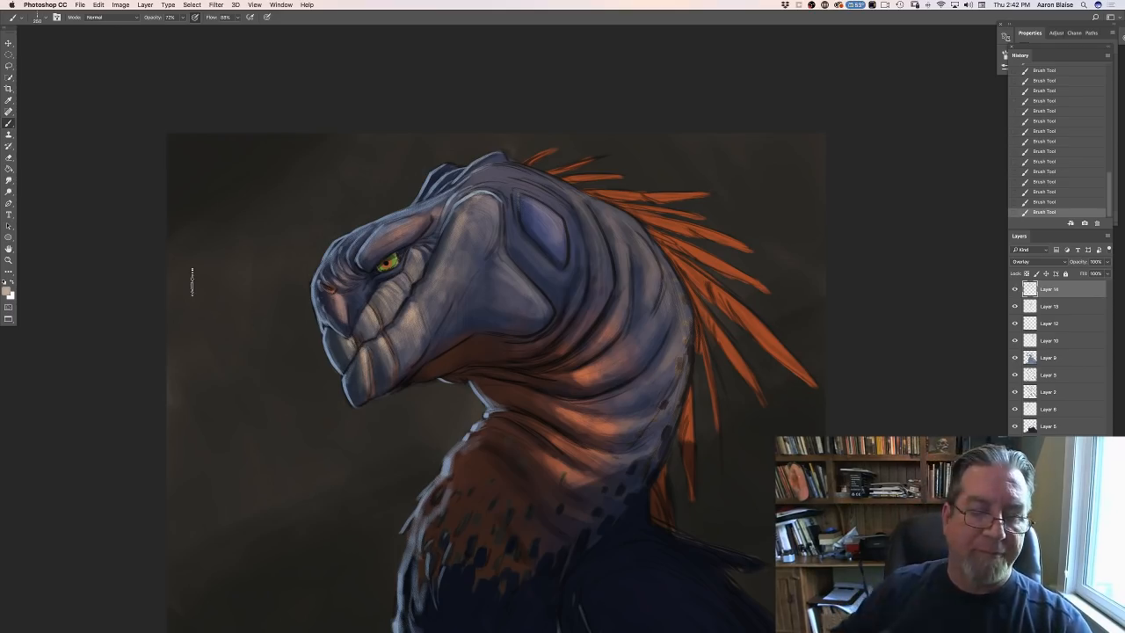
- Add another new layer and set the foreground colour to a muted warm grey with RGB 155, 142, 145
key("ctrl+shift+alt+n")
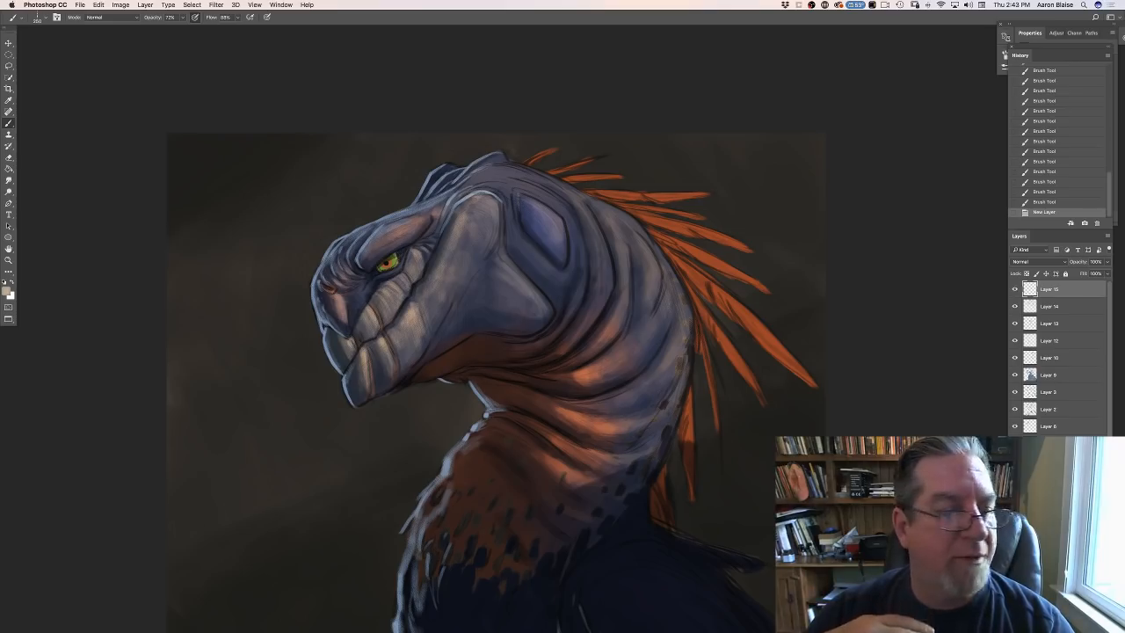
left_click(8, 291)
left_click(520, 247)
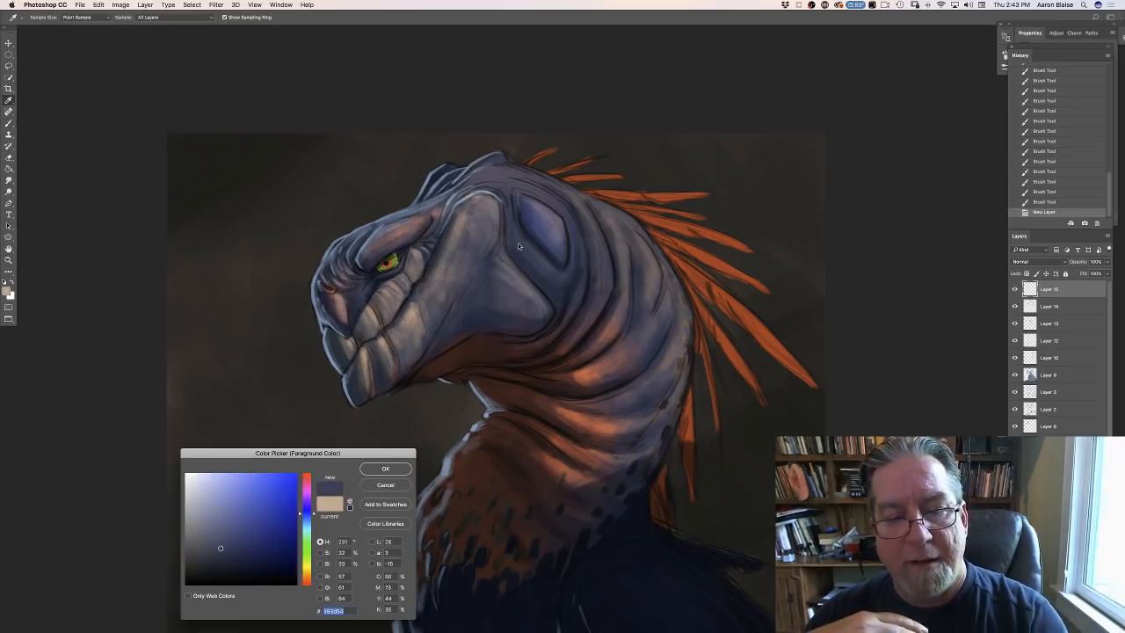
left_click(199, 520)
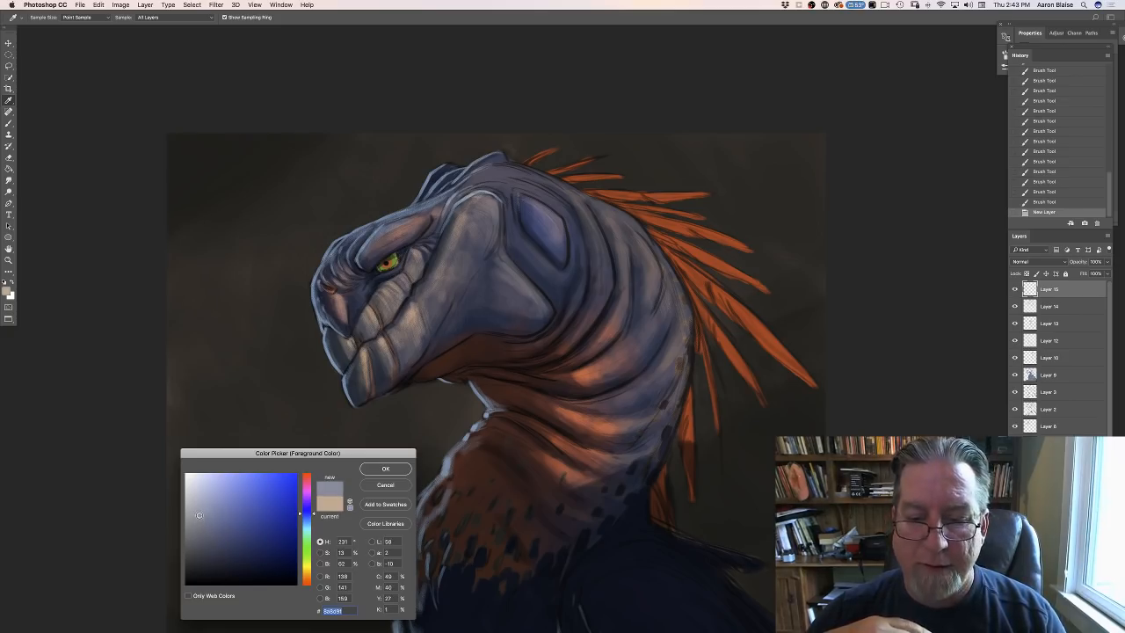
left_click(652, 279)
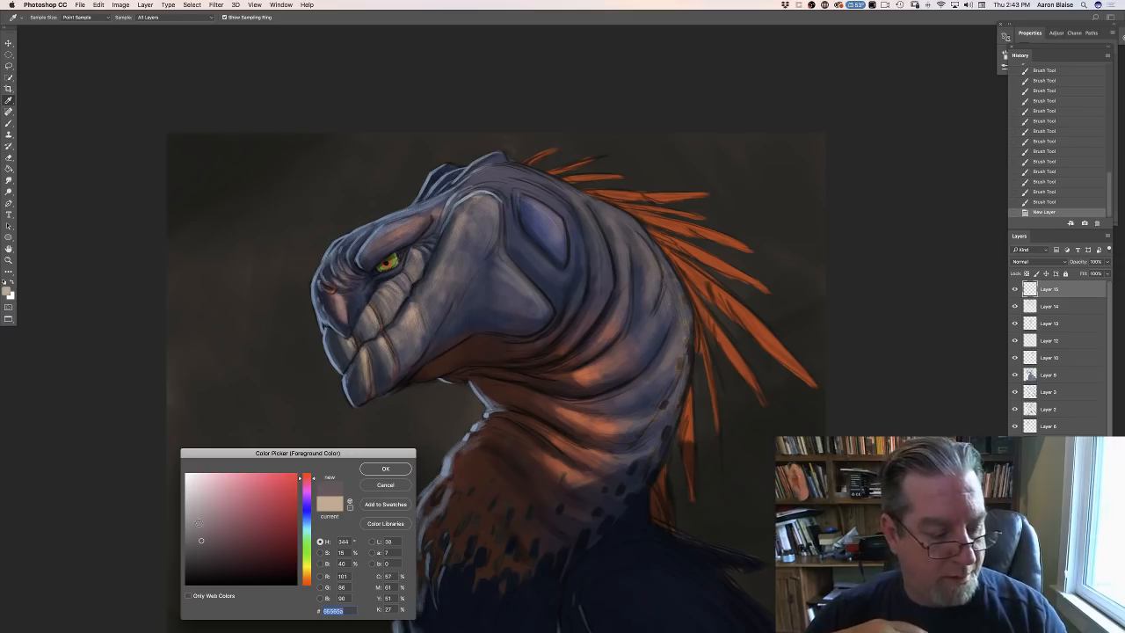
left_click(194, 516)
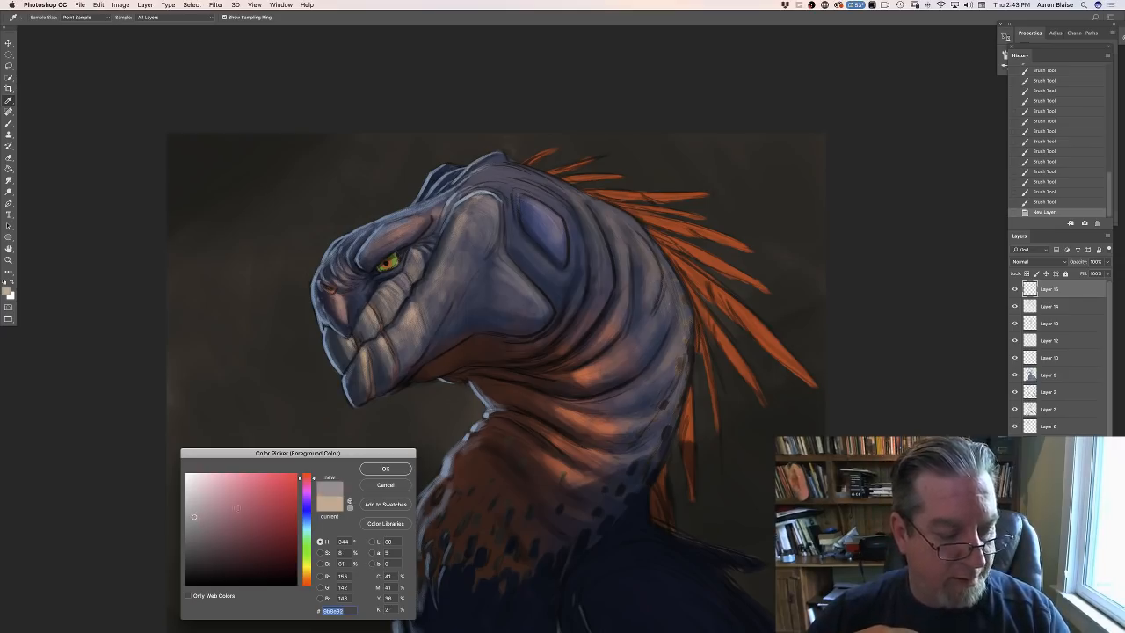
left_click(368, 472)
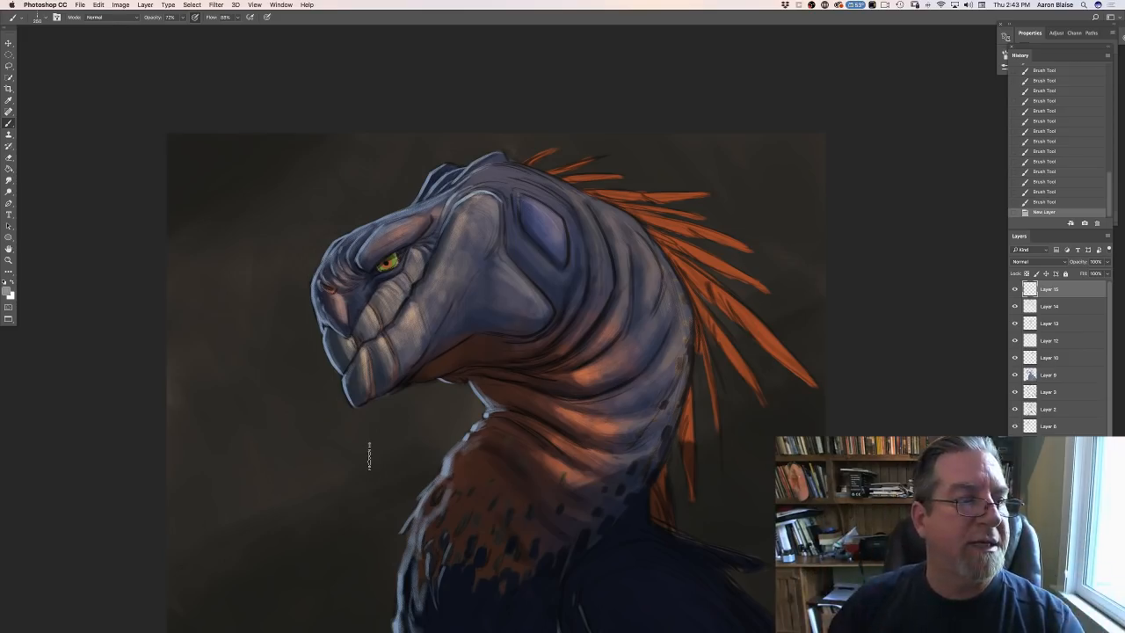
- Choose the first textured brush preset in the list and brush small highlights along the fold around the blue patch behind the cheek
left_click(36, 20)
left_click(18, 102)
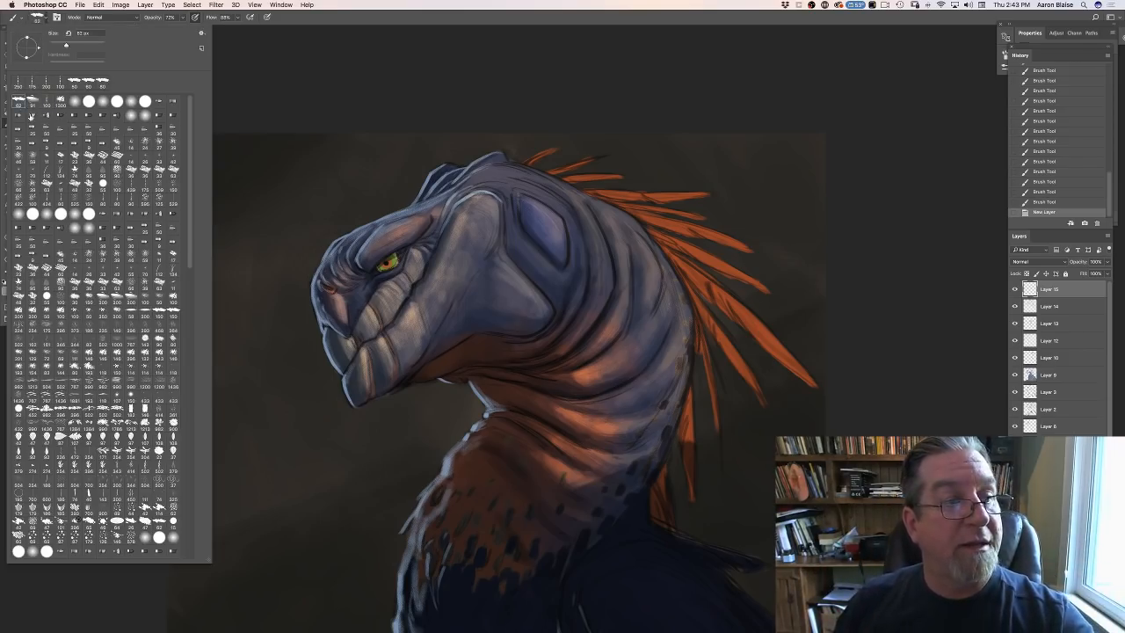
left_click(307, 108)
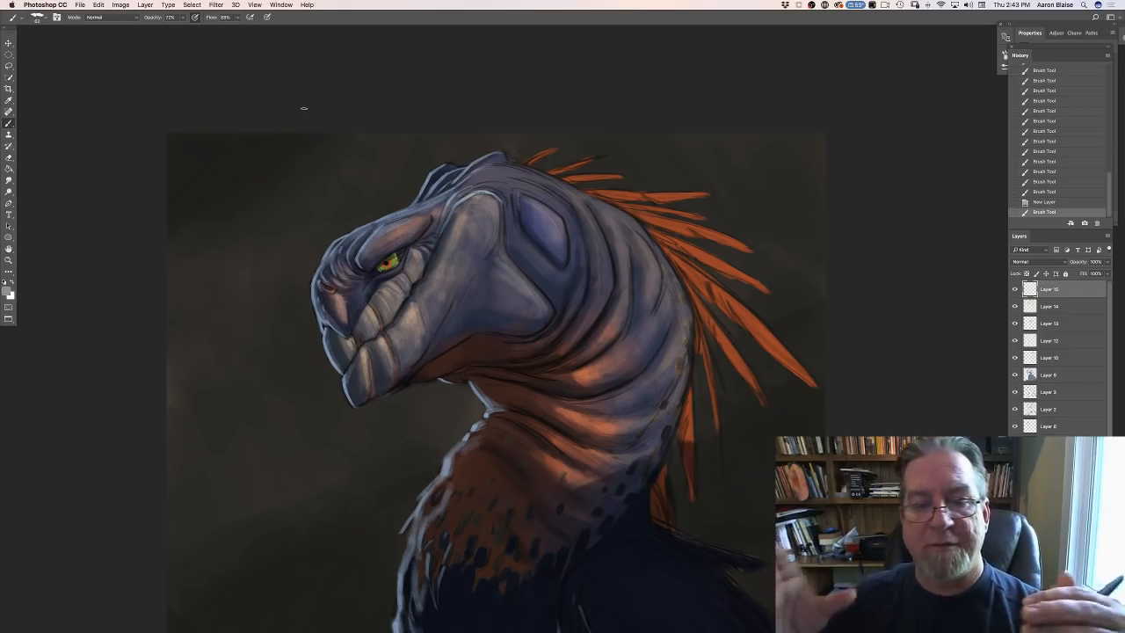
left_click_drag(554, 200, 564, 205)
mouse_move(554, 200)
left_mouse_down()
mouse_move(565, 207)
mouse_move(535, 185)
left_mouse_up()
left_click_drag(554, 200, 564, 207)
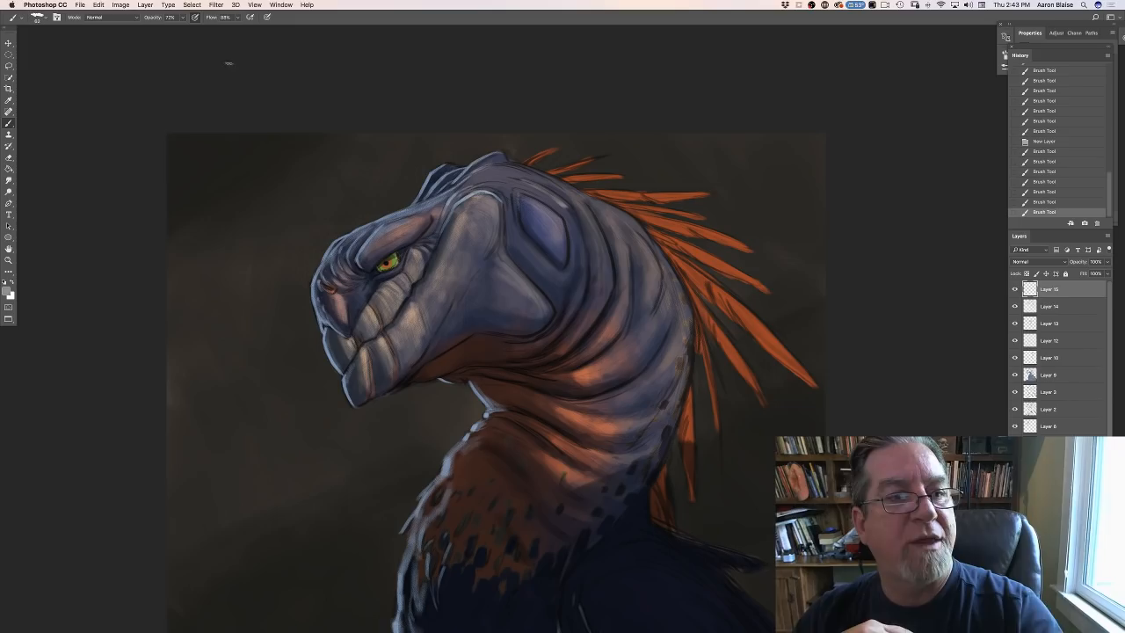
- Raise the brush opacity to 78% and paint highlights along the rear edge of the cheek ridge and jaw
left_click(182, 18)
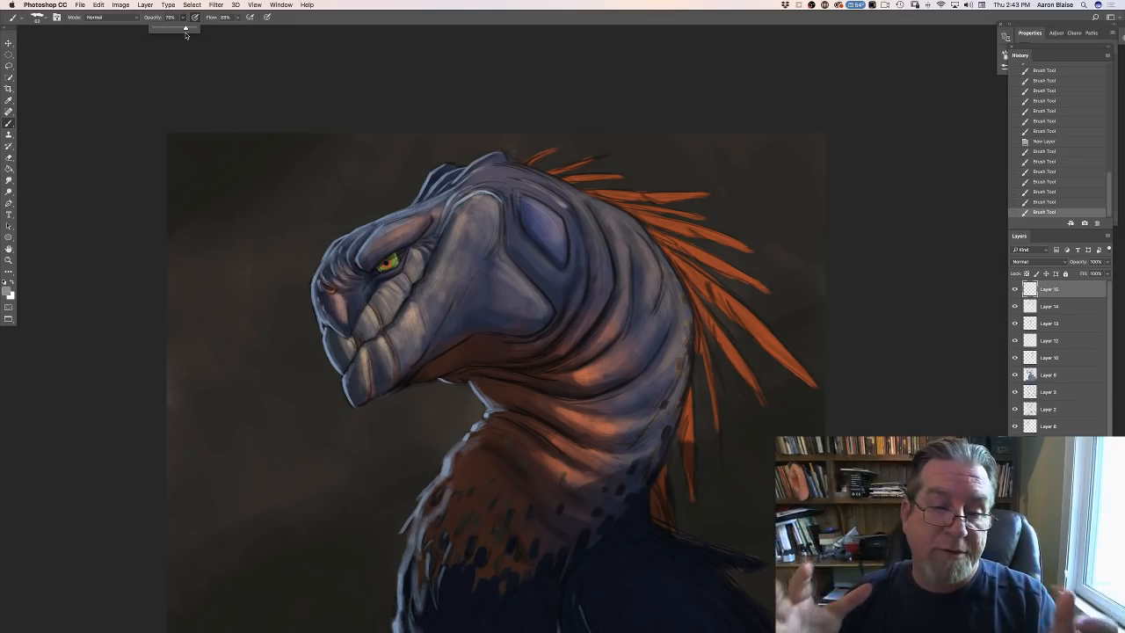
left_click_drag(484, 193, 499, 202)
left_click_drag(489, 196, 500, 204)
mouse_move(494, 197)
left_mouse_down()
mouse_move(511, 264)
mouse_move(547, 302)
left_mouse_up()
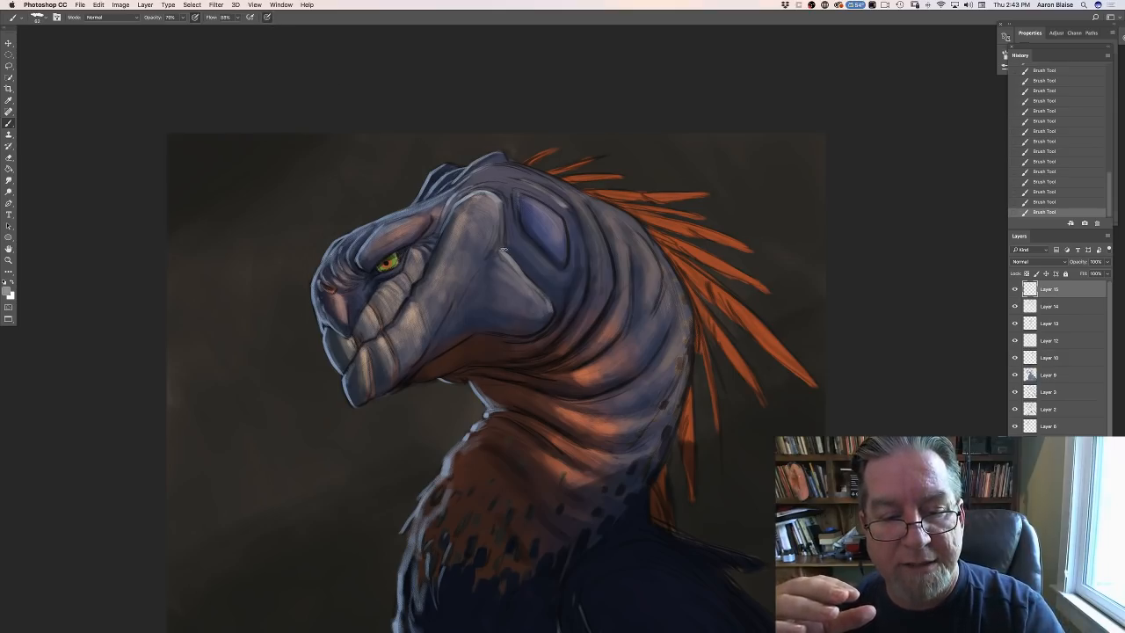
- Sample the shaded blue skin behind the cheek and lighten it to a grey-blue foreground colour with RGB 123, 127, 152
left_click(7, 289)
left_click(525, 250)
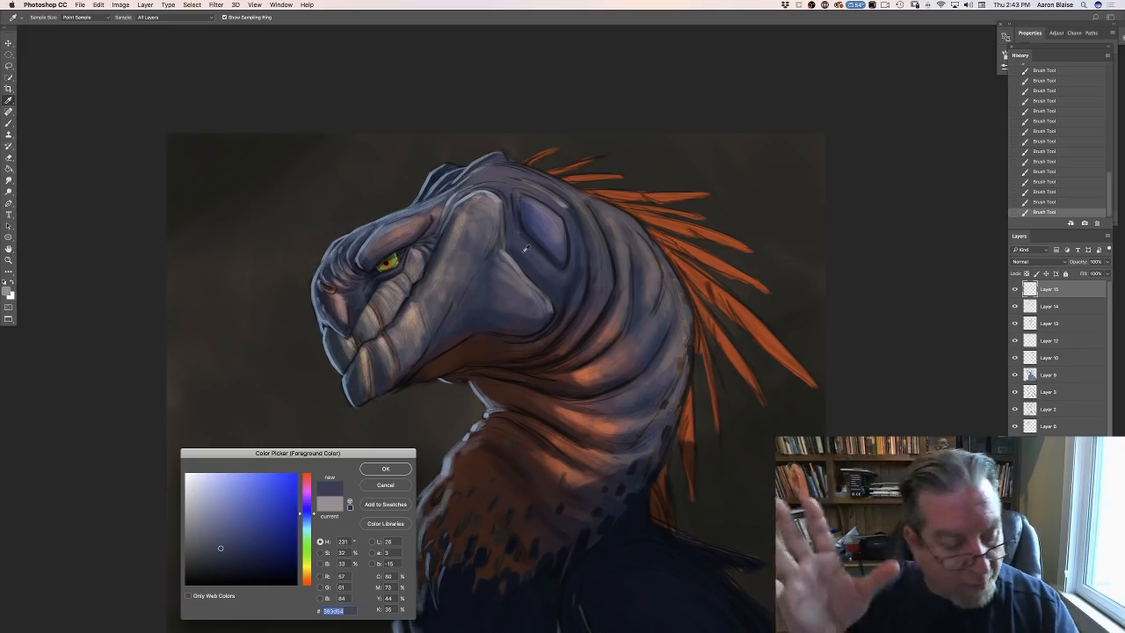
left_click(206, 518)
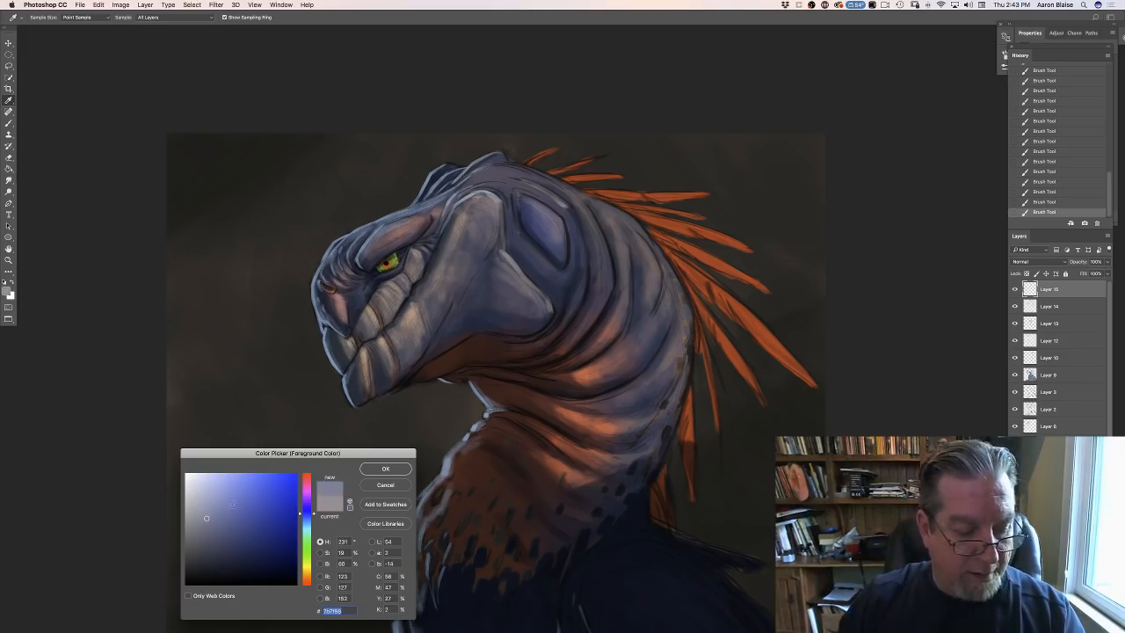
left_click(385, 469)
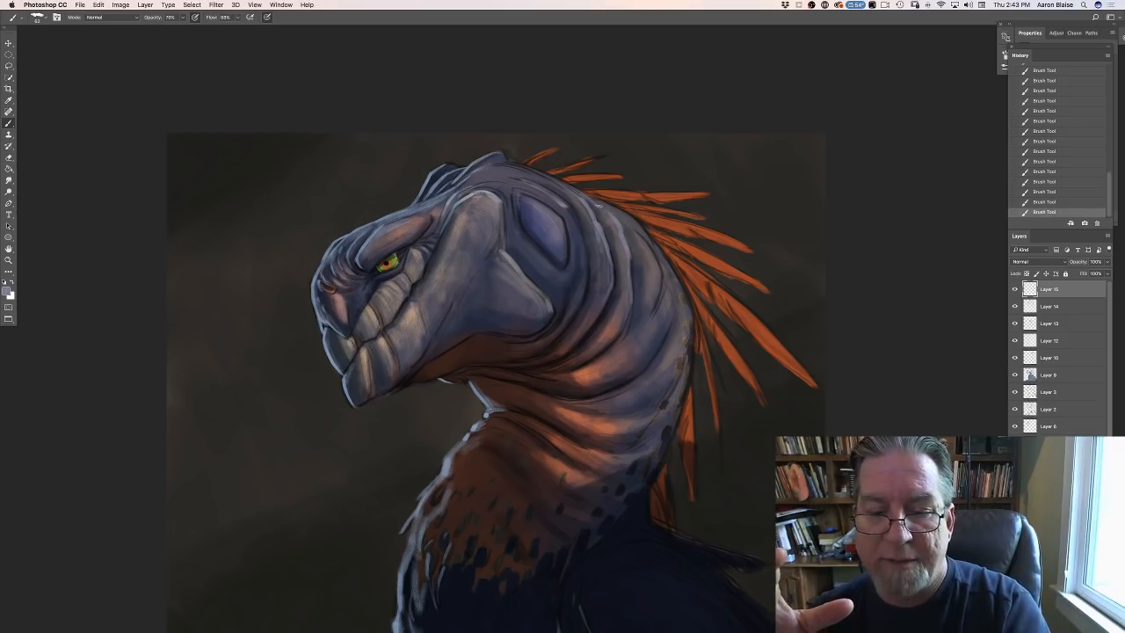
- Sample the skin on the back of the neck and set the foreground colour to a light warm grey, RGB 184, 165, 164
left_click(7, 292)
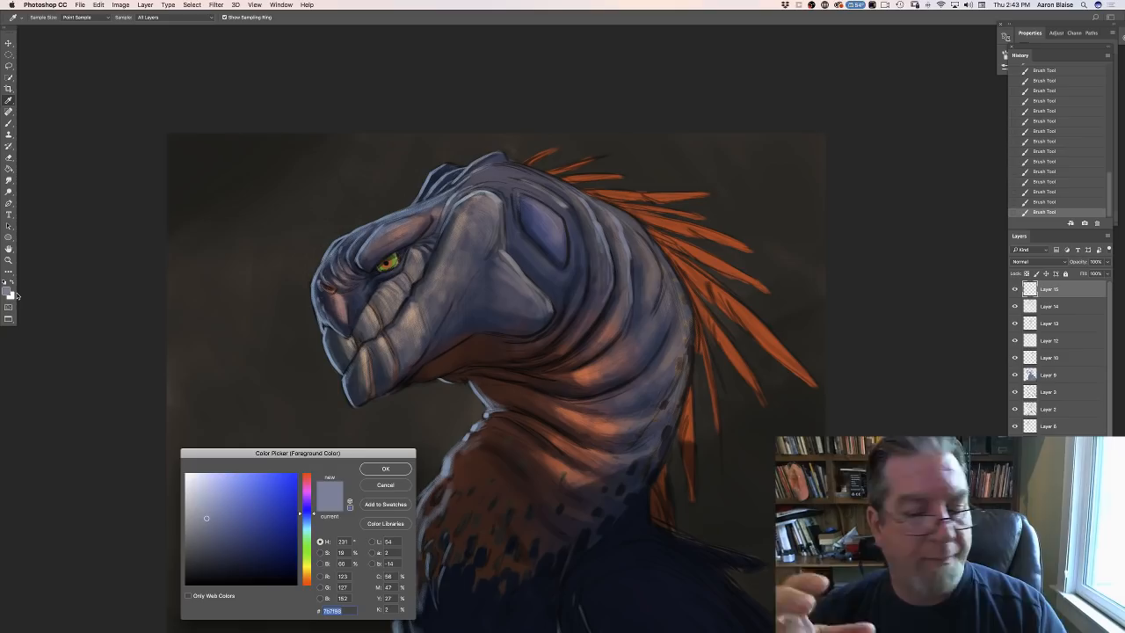
left_click(653, 274)
left_click(654, 274)
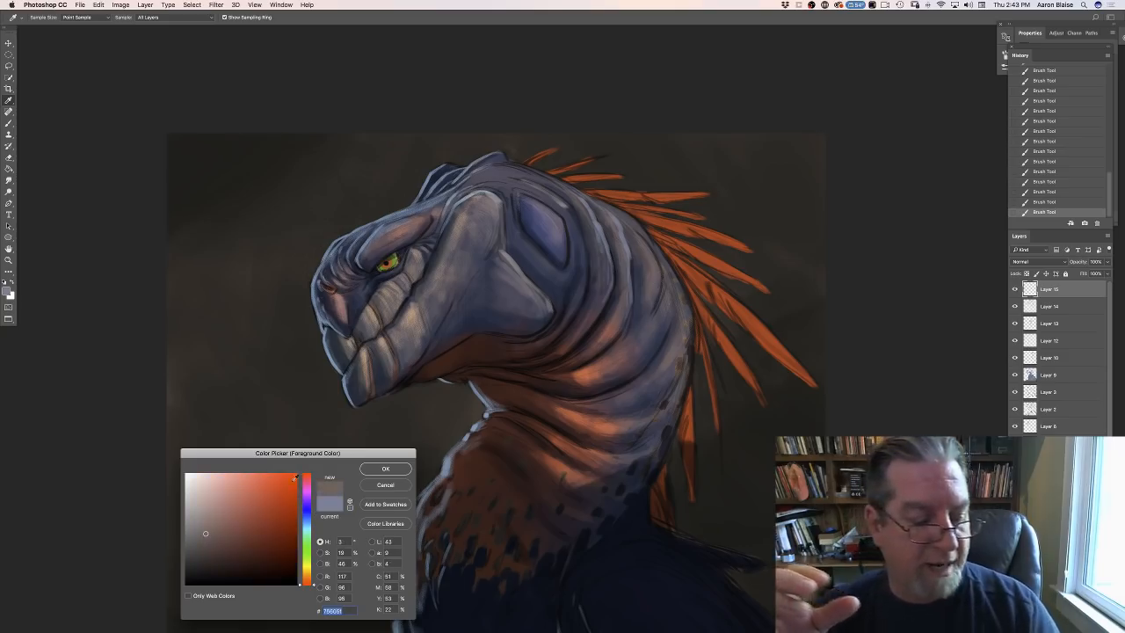
left_click(197, 503)
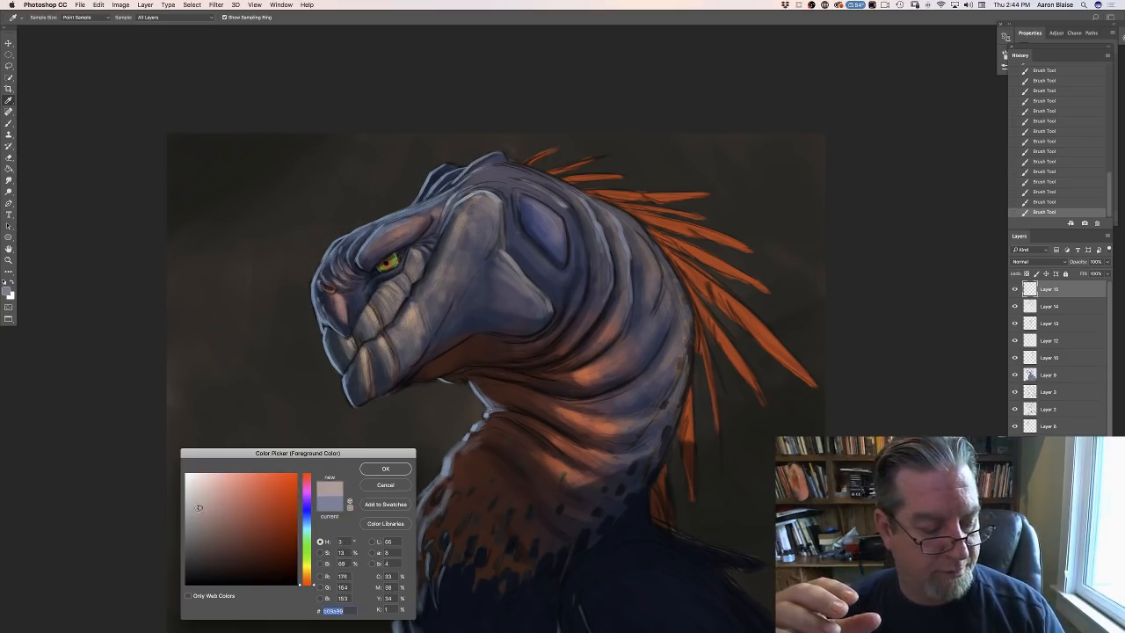
left_click(385, 468)
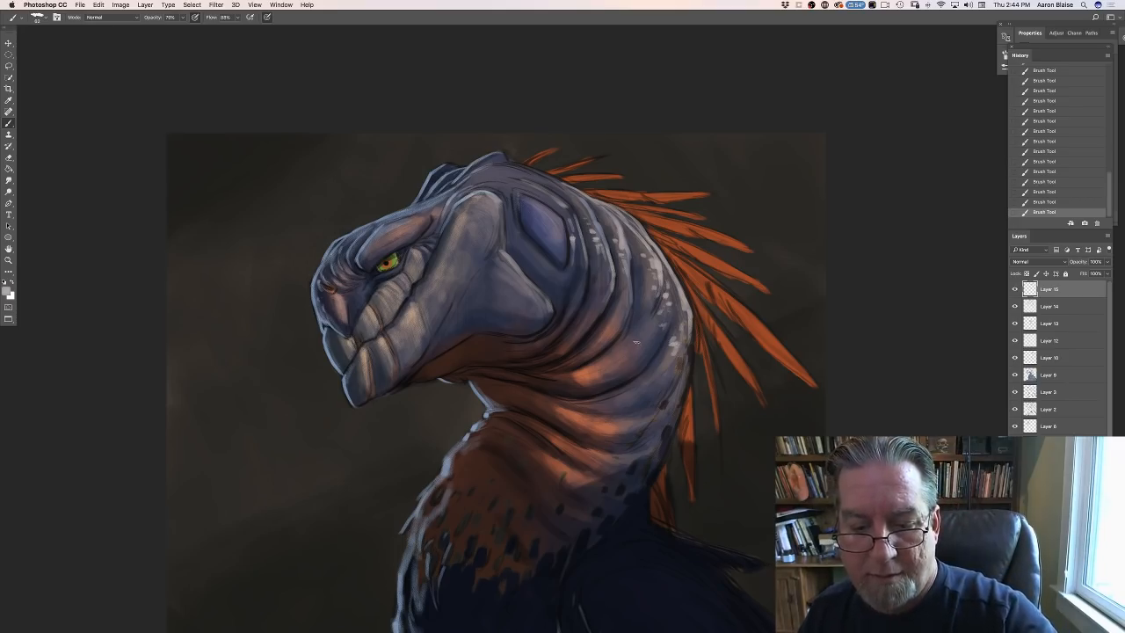
- Change the foreground colour to a pale pink with RGB 250, 210, 208
left_click(7, 291)
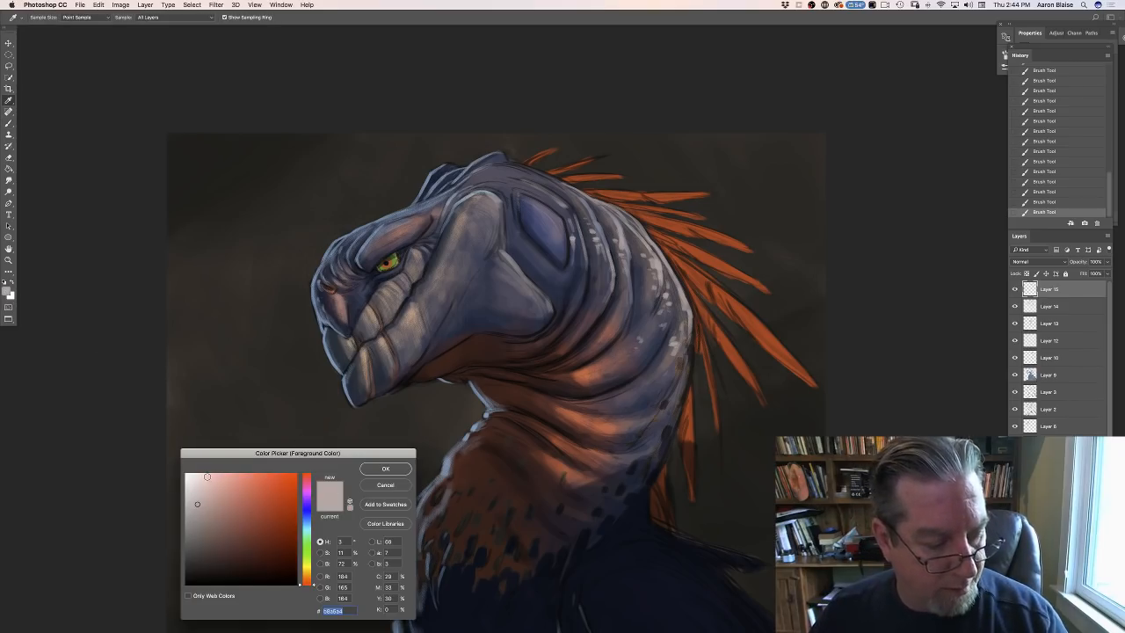
left_click(205, 475)
left_click(385, 468)
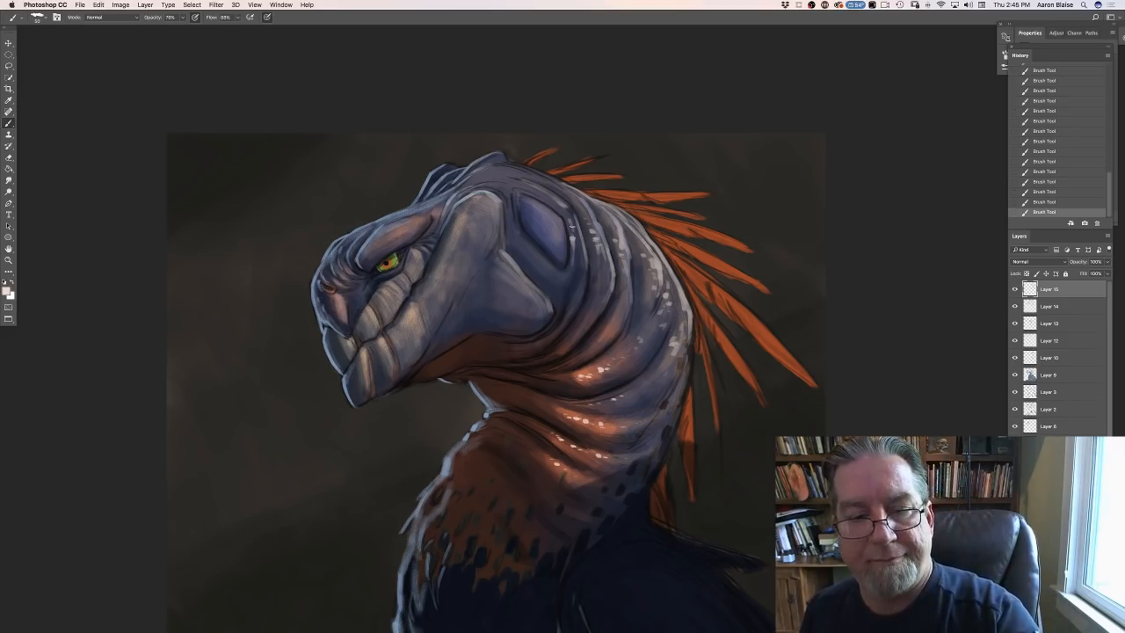
- Change the foreground colour to a near-white cream with a hue of 54°, saturation of 8% and brightness of 98%
left_click(6, 291)
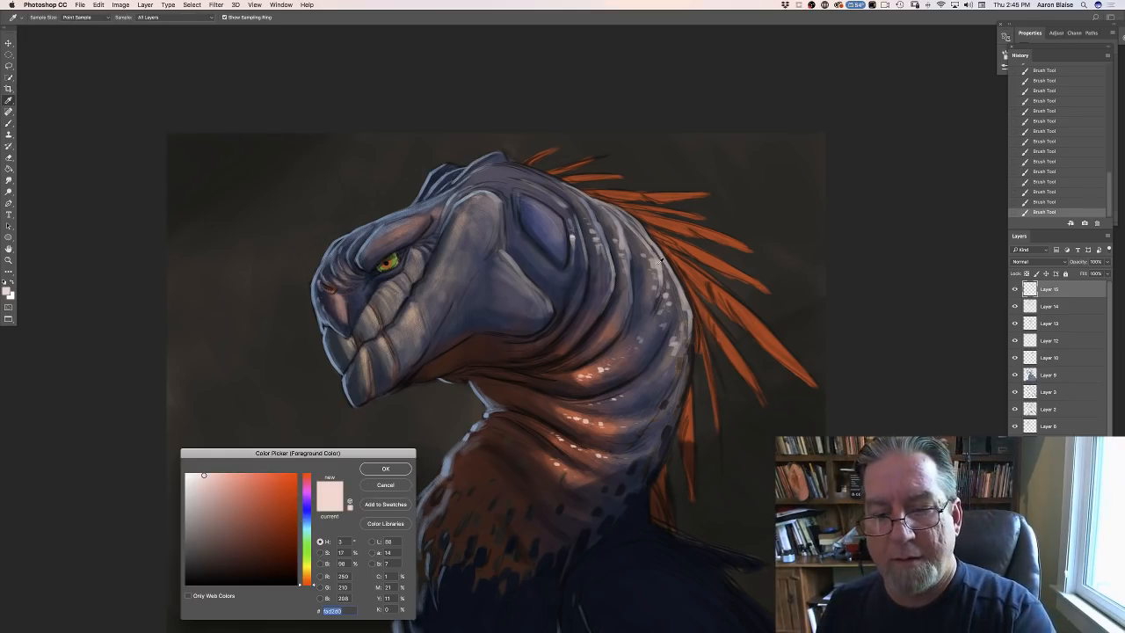
left_click(195, 508)
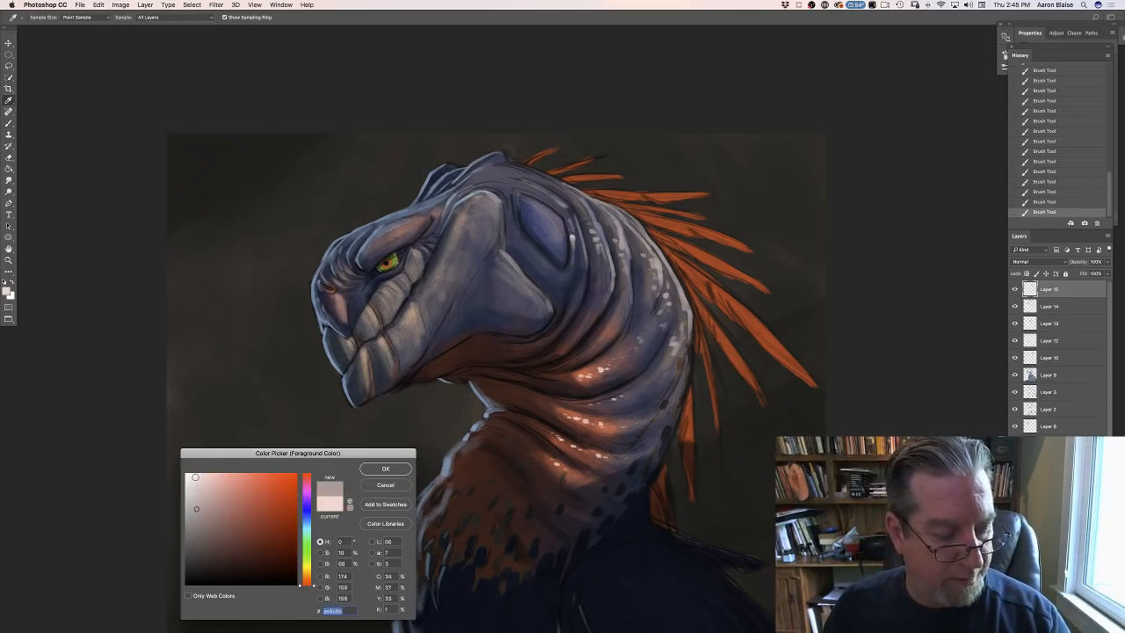
left_click(193, 474)
left_click(307, 565)
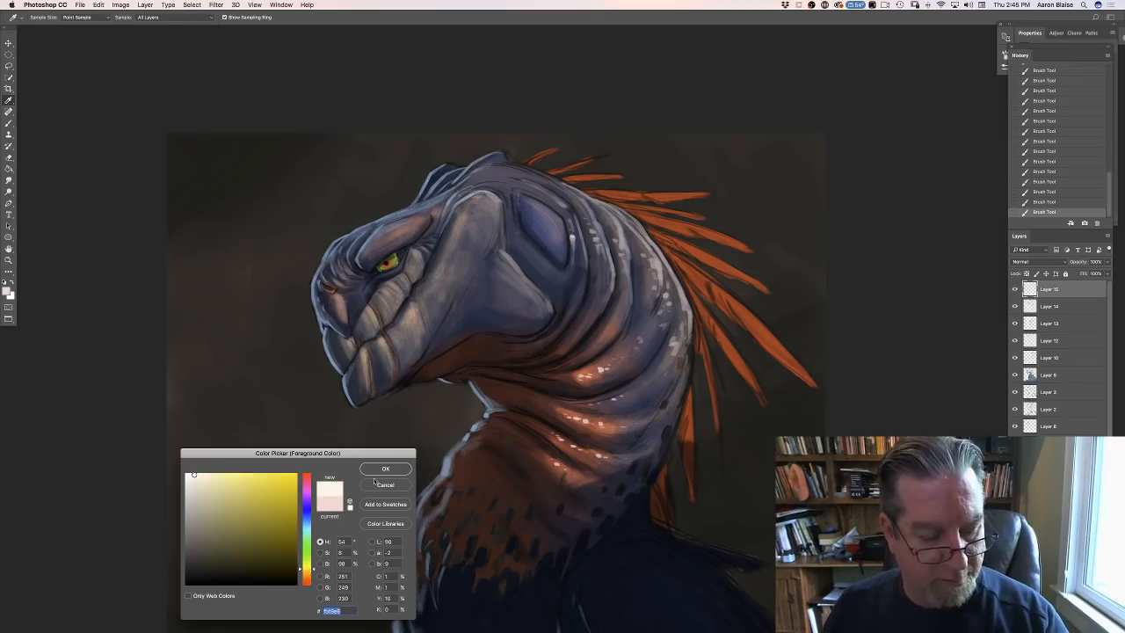
left_click(378, 469)
- Dab bright scale highlights on the raised folds at the back of the neck and along the ridges of the face
left_click(654, 259)
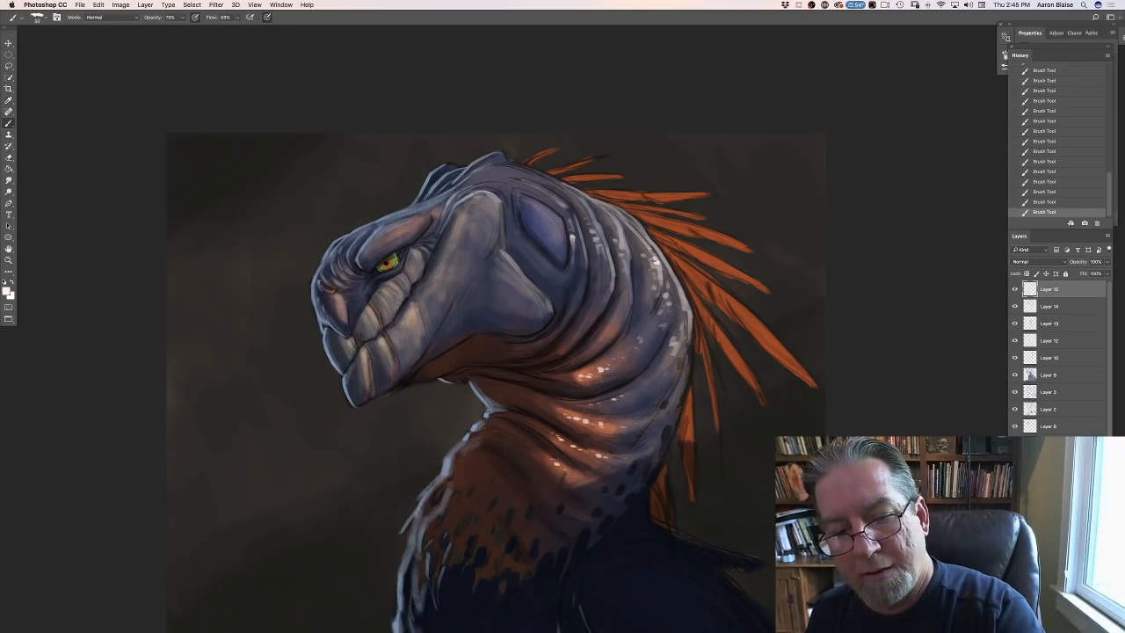
left_click(657, 265)
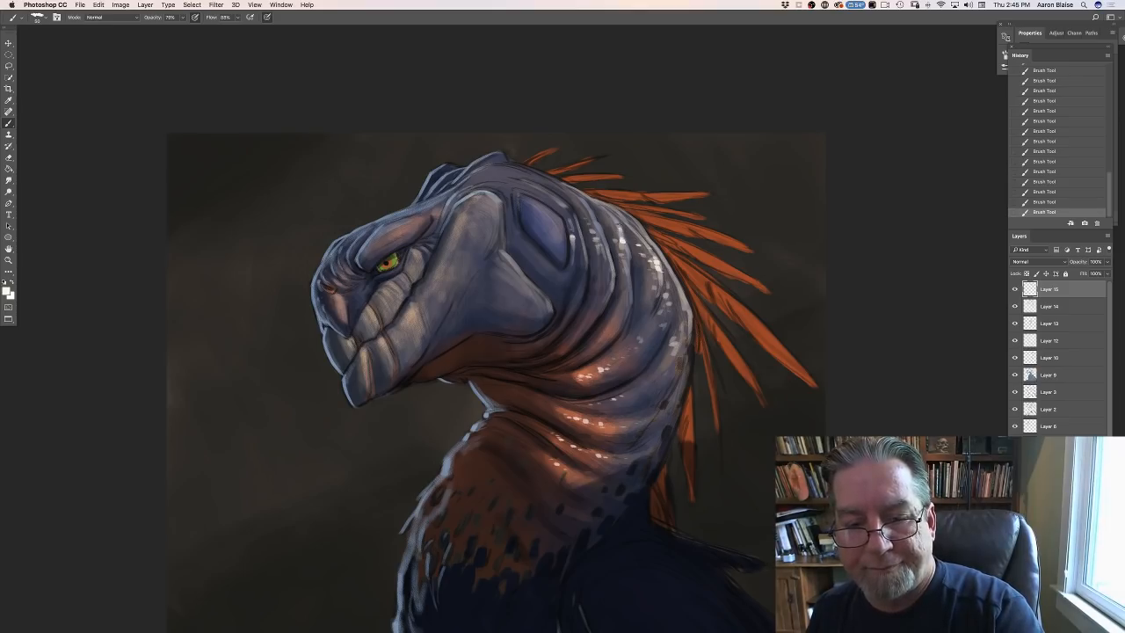
left_click_drag(619, 230, 607, 211)
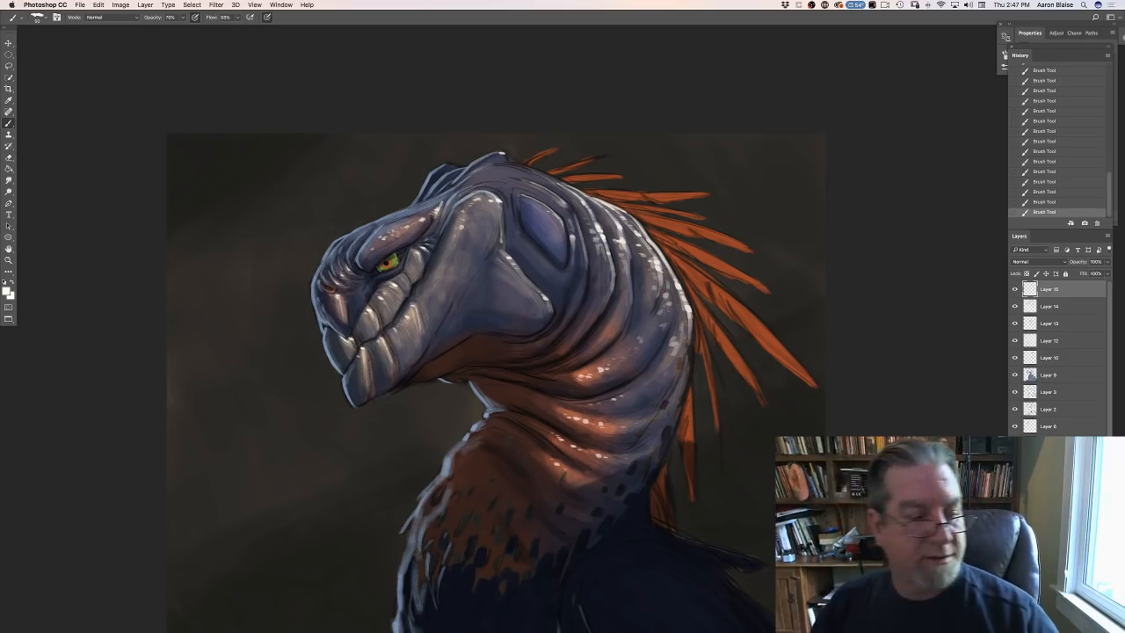
- Sample the throat shadow and set the foreground colour to a muted brown with hue 5°, saturation 37% and brightness 37%
left_click(9, 293)
left_click(498, 387)
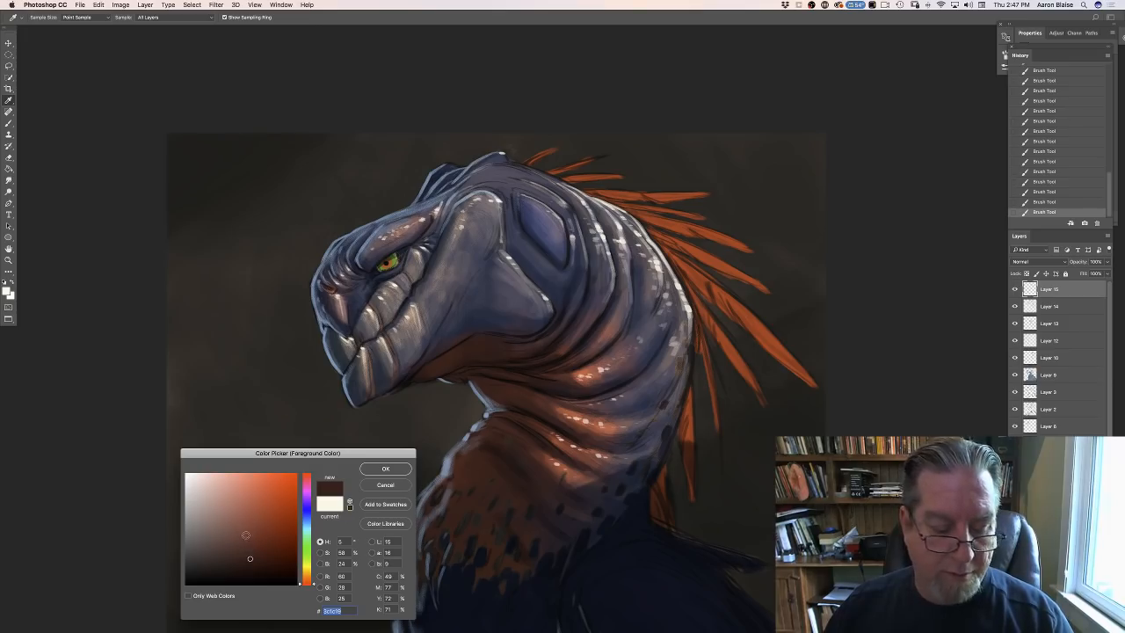
left_click(227, 547)
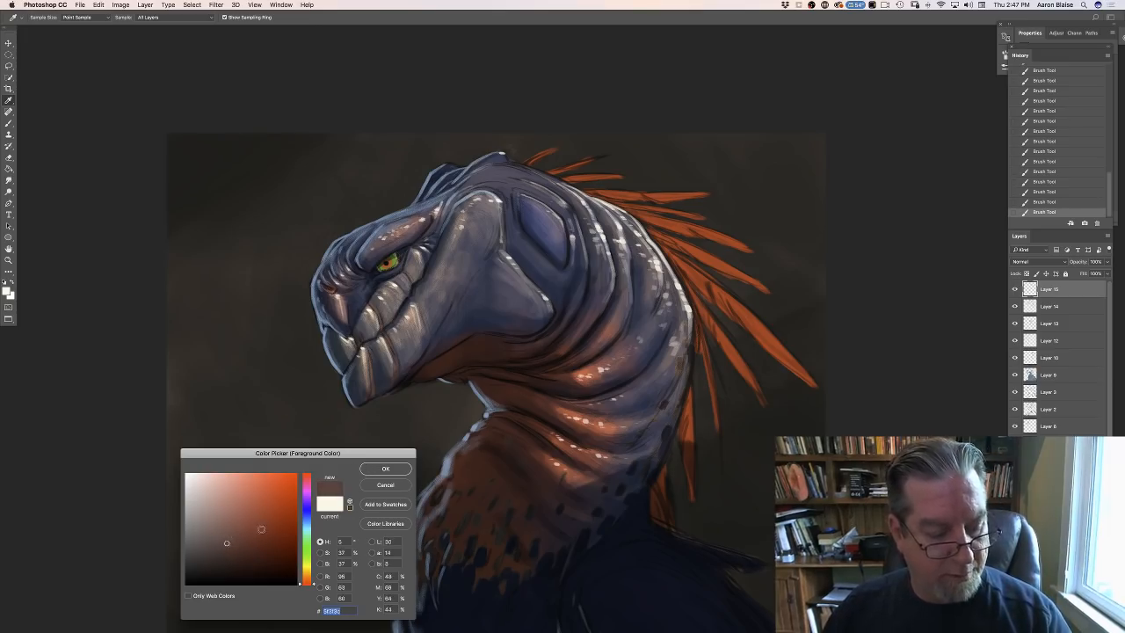
left_click(372, 469)
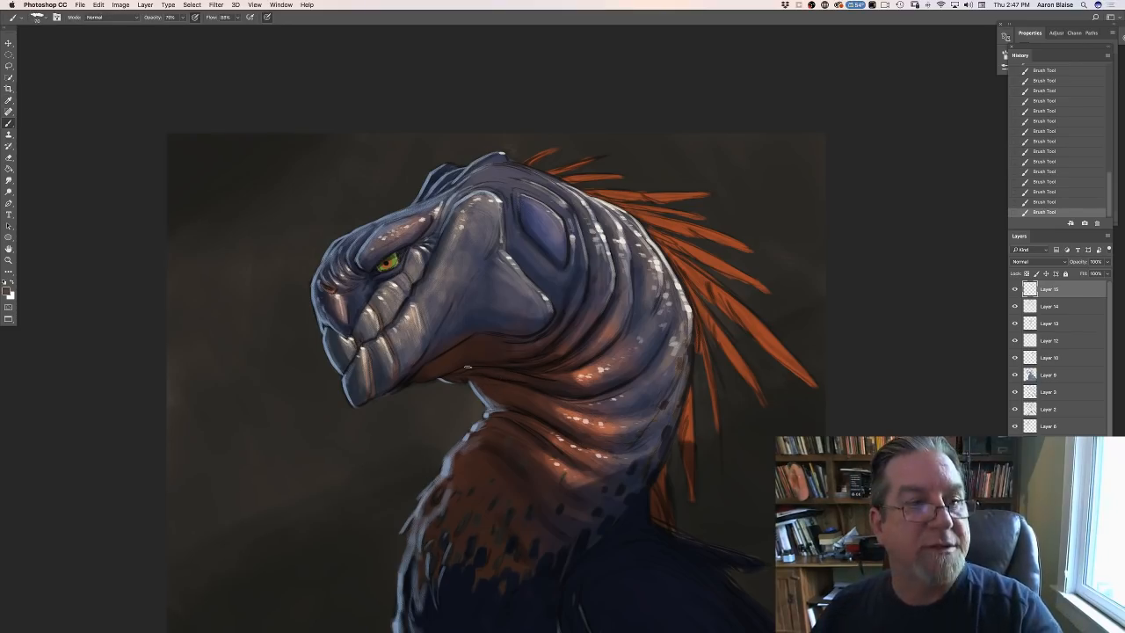
- Turn off pressure-controlled brush size and disable Shape Dynamics in the brush settings
left_click(267, 17)
left_click(57, 17)
left_click(56, 17)
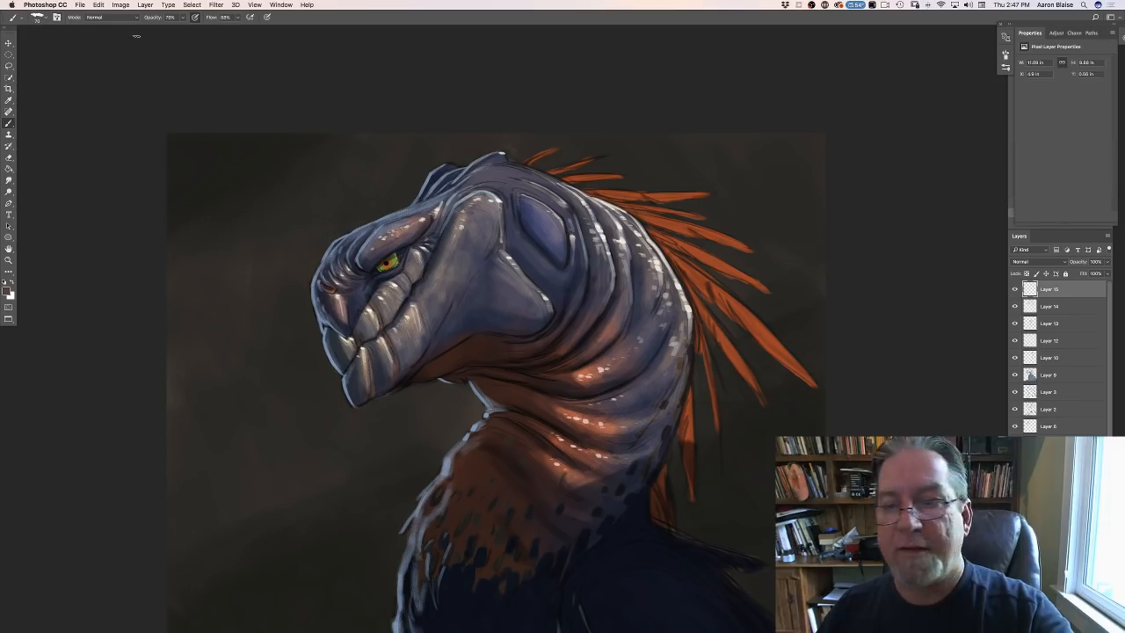
left_click(56, 17)
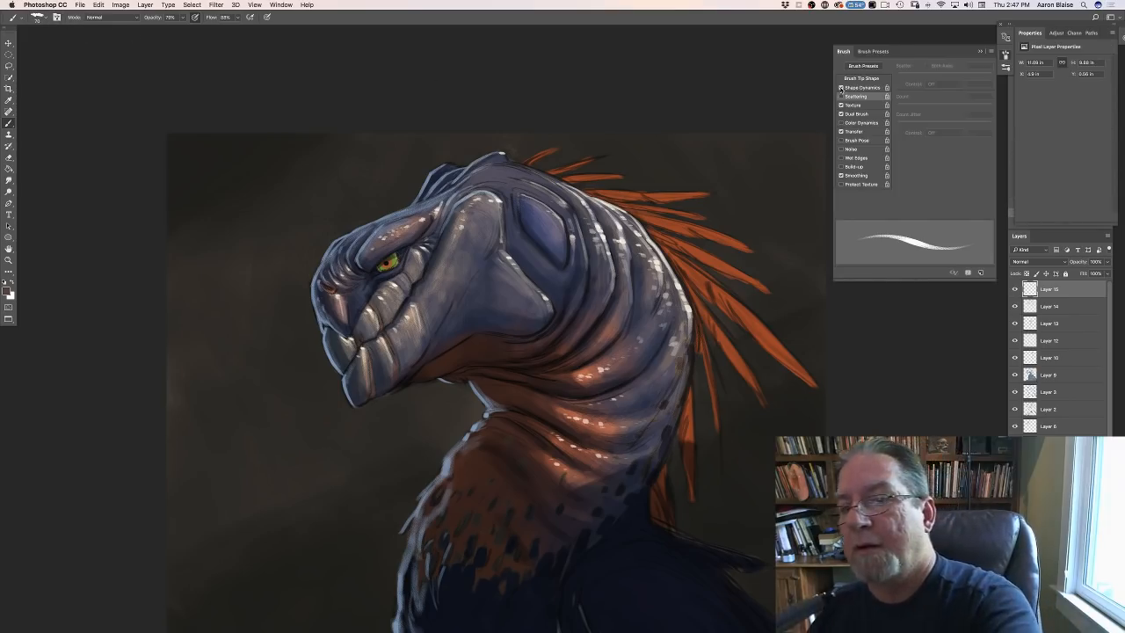
left_click(841, 88)
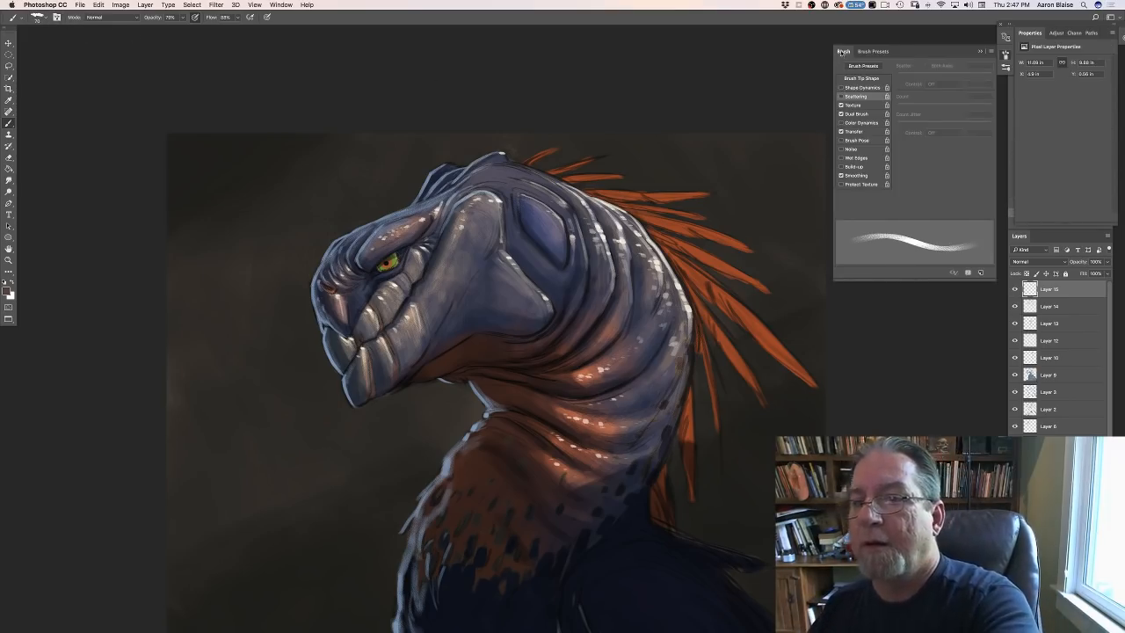
left_click(841, 52)
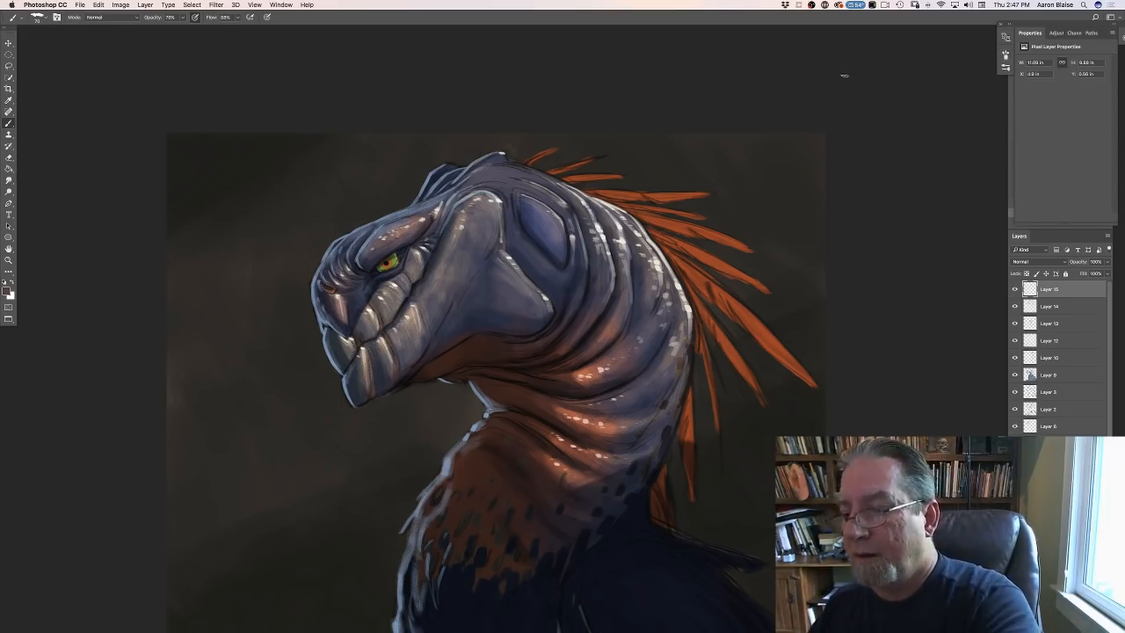
- Toggle the visibility of Layer 14 and Layer 13 to check their contents, and add a new layer on top of the stack
left_click(1013, 308)
left_click(1013, 308)
left_click(1013, 325)
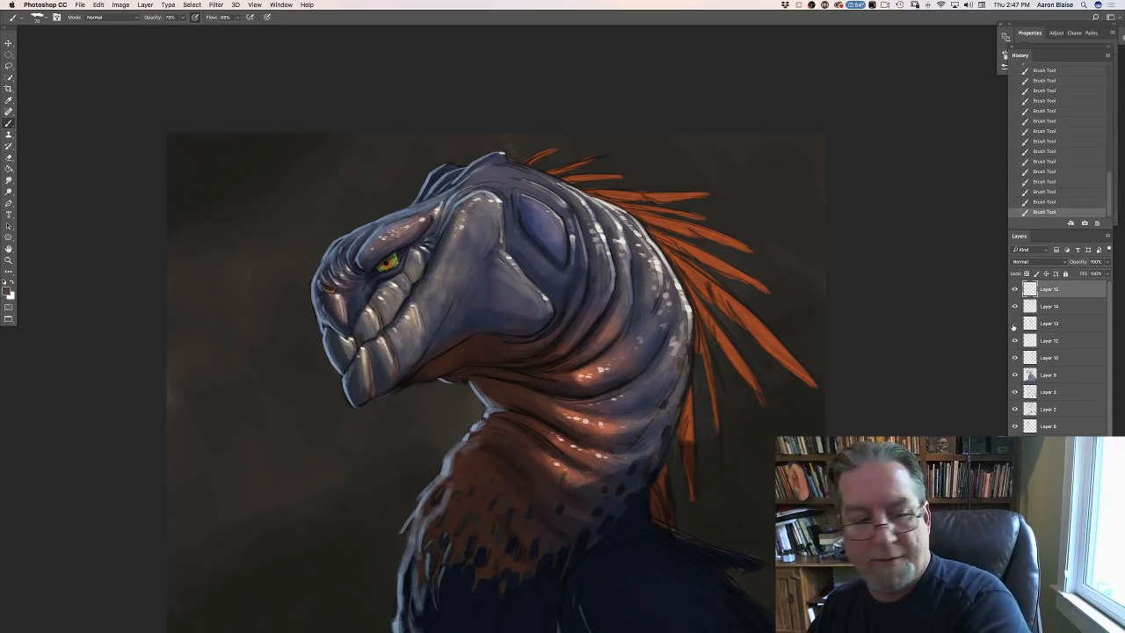
left_click(1013, 326)
left_click(1013, 326)
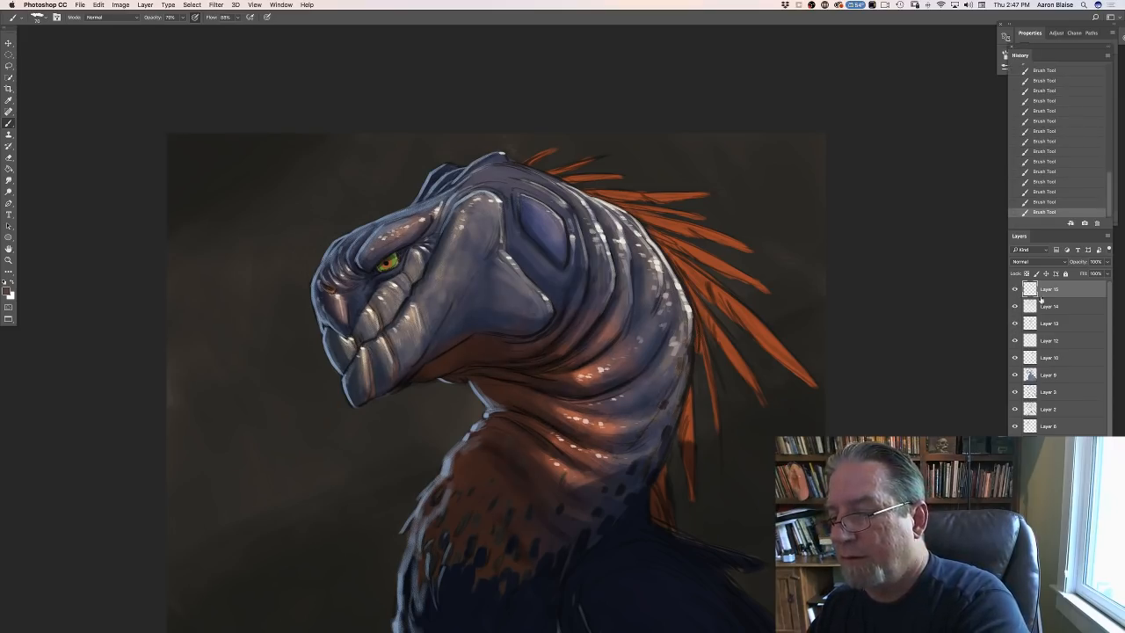
left_click(1084, 626)
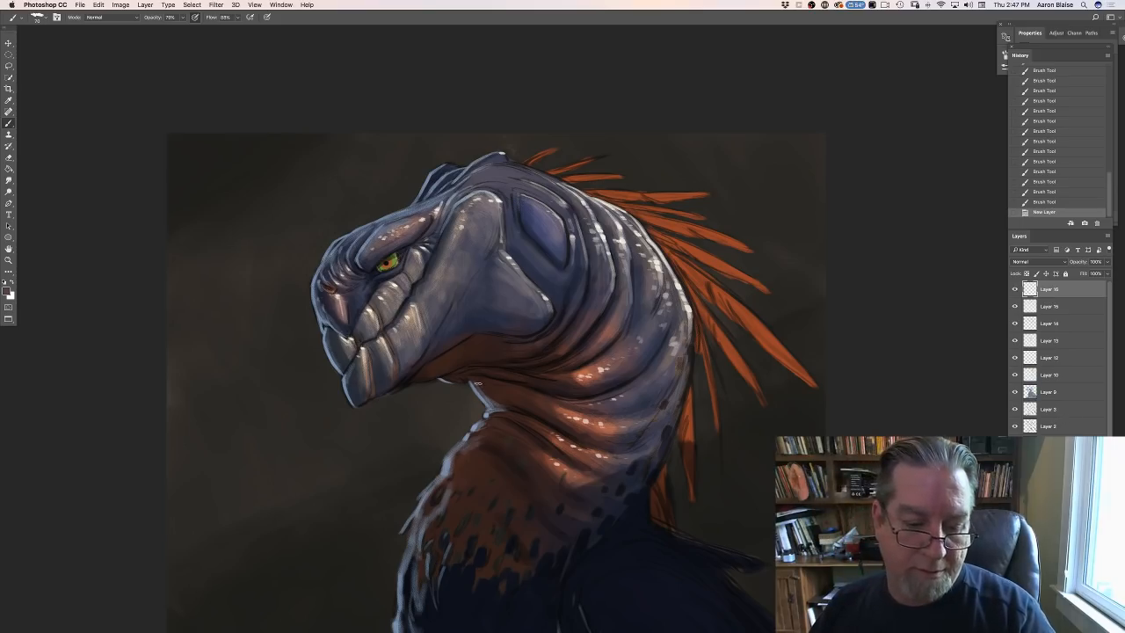
- Paint small muted brown scale dabs over the throat folds beneath the jaw and erase part of them
left_click_drag(478, 383, 490, 392)
left_click_drag(498, 396, 502, 395)
left_click_drag(489, 384, 486, 383)
left_click_drag(476, 377, 480, 379)
left_click_drag(469, 373, 503, 377)
left_click_drag(499, 376, 482, 371)
left_click_drag(481, 371, 474, 369)
left_click_drag(474, 368, 471, 367)
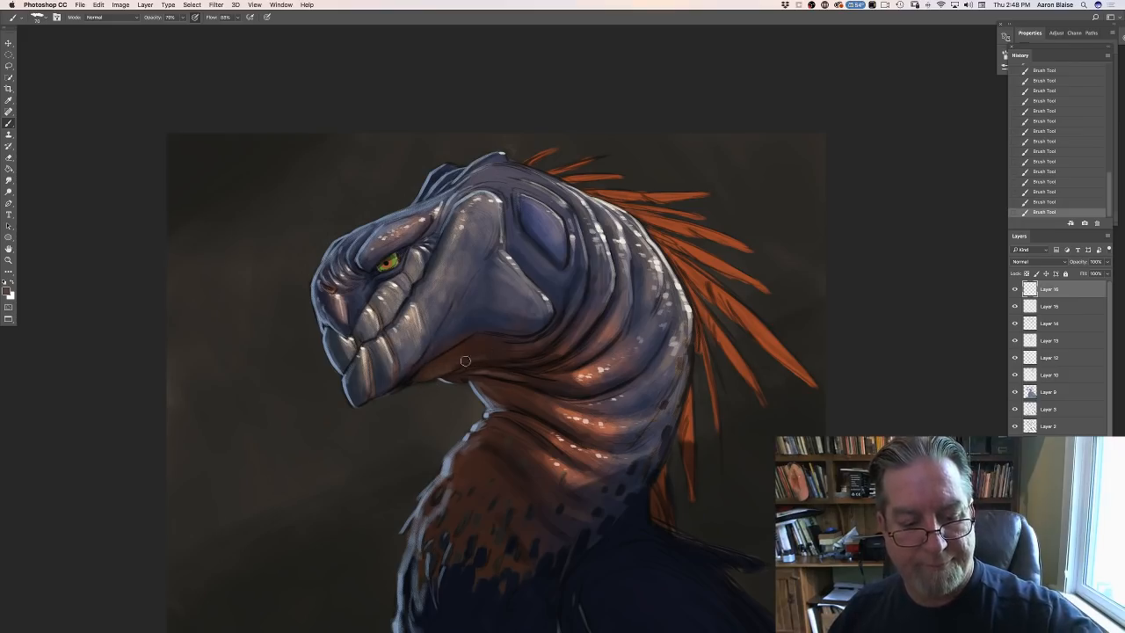
left_click_drag(469, 366, 490, 371)
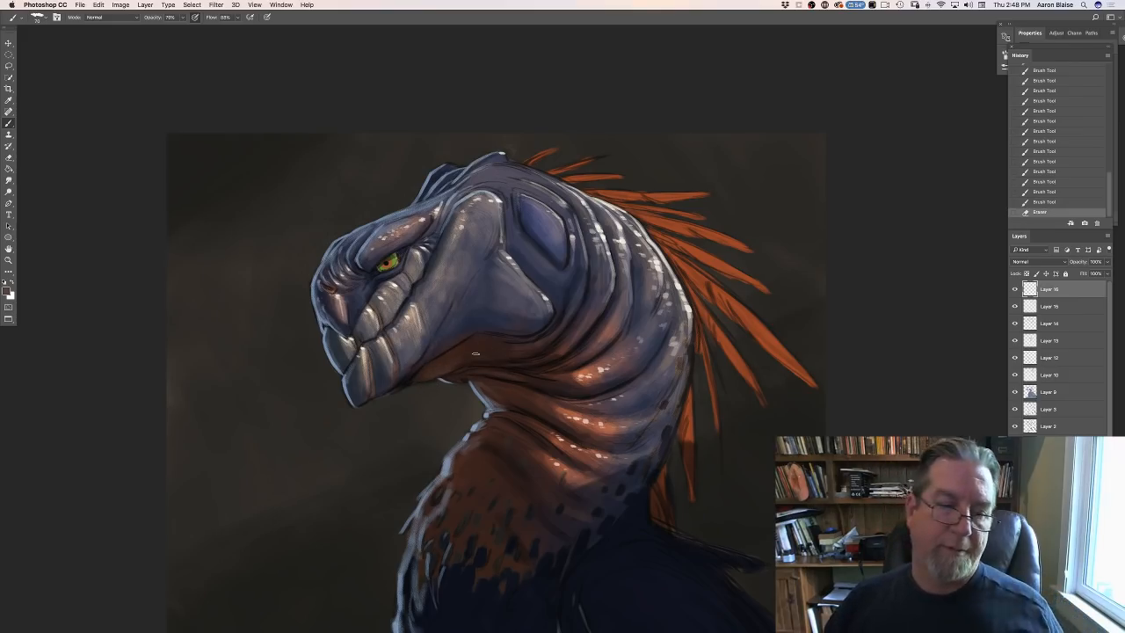
- Sample the dark brown throat shadow and set the foreground colour to a slightly lighter, less saturated variant of it
left_click(8, 293)
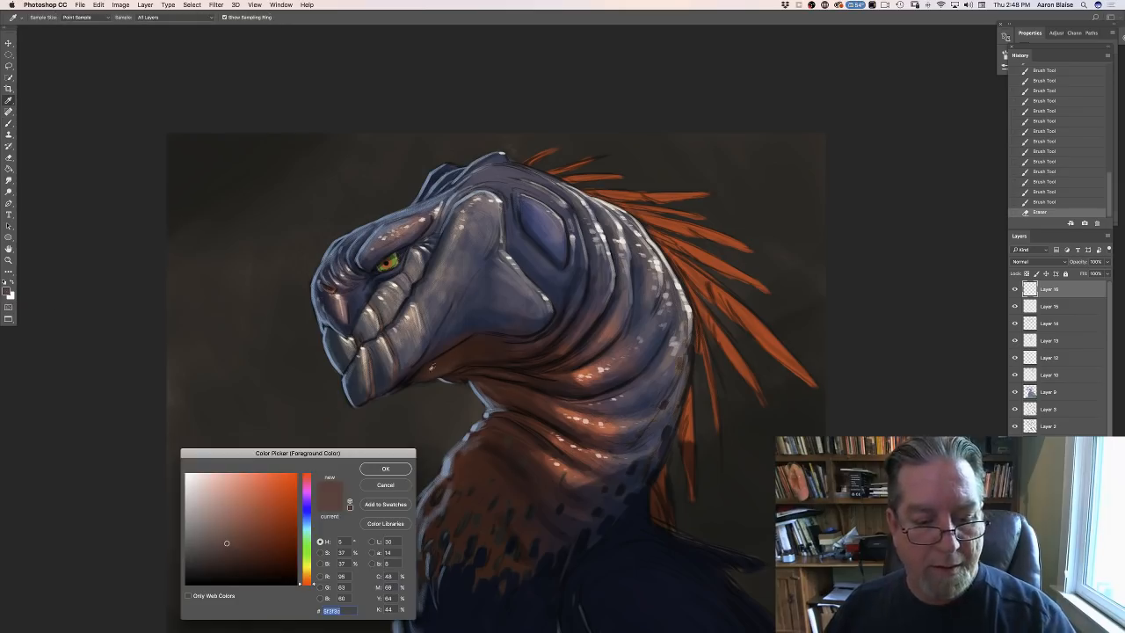
left_click(503, 402)
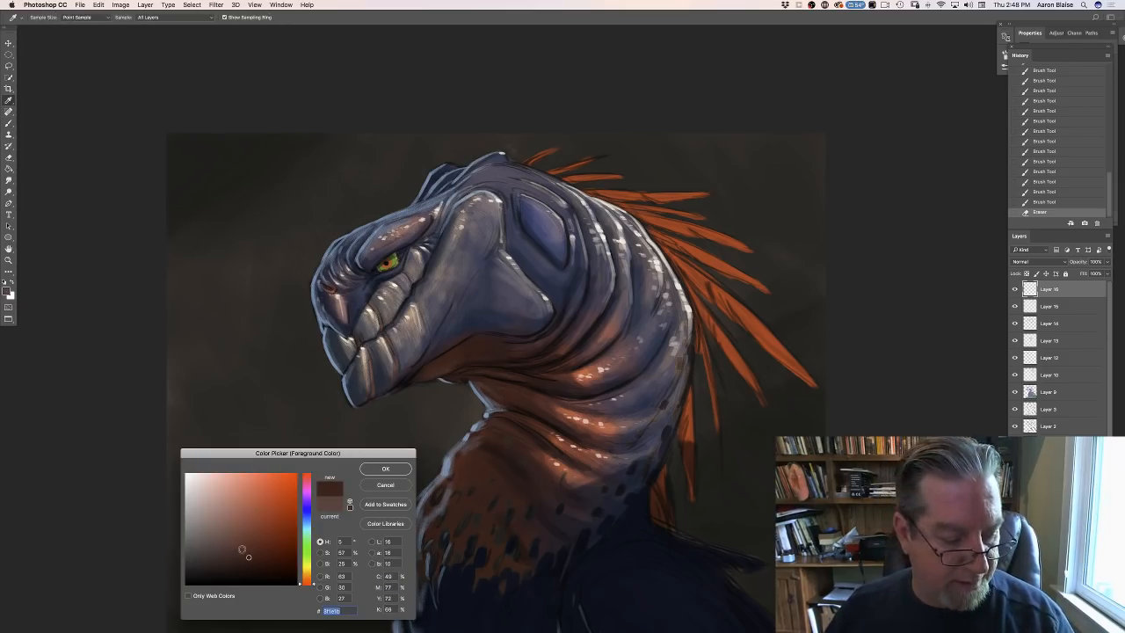
left_click(237, 545)
key("Return")
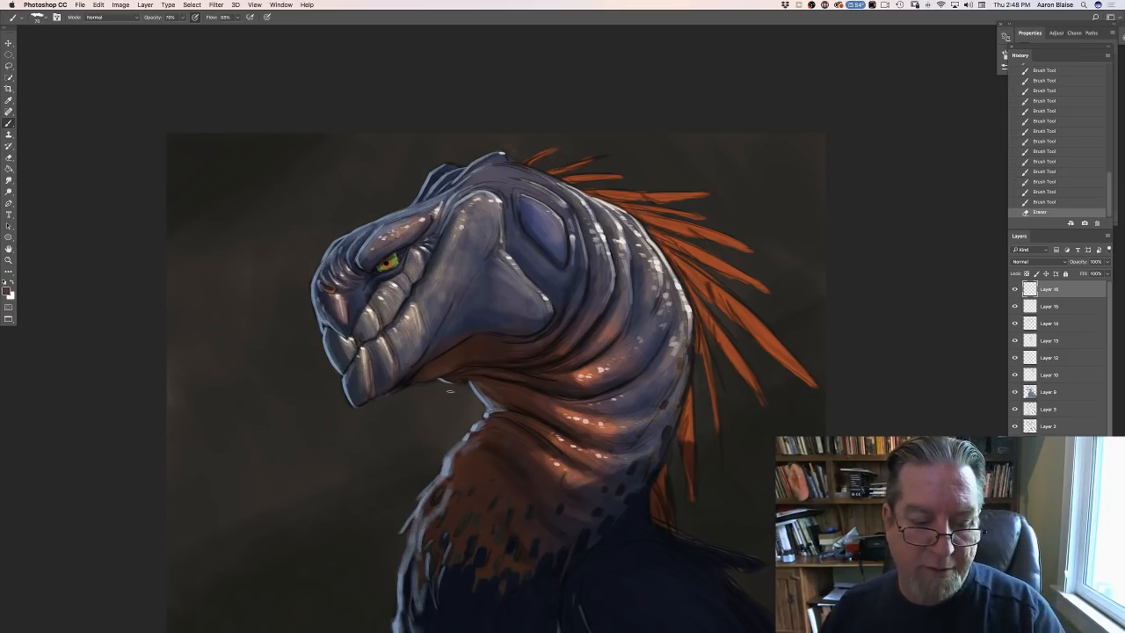
- Paint a run of small muted brown scale dabs over the throat area just beneath the jaw
left_click(480, 353)
left_click(473, 352)
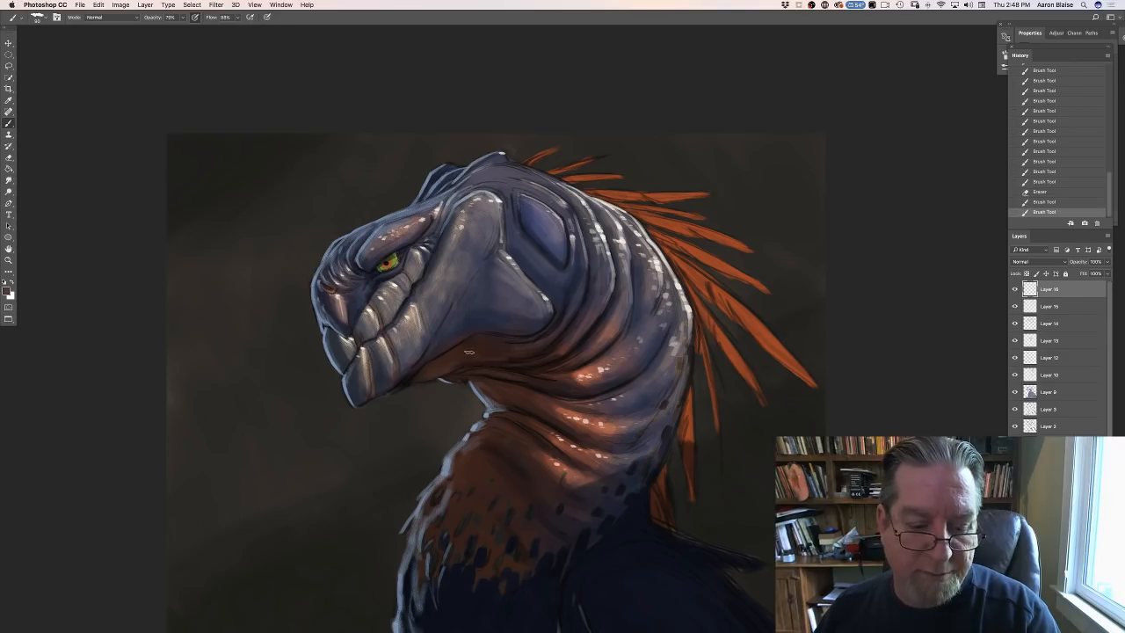
left_click(469, 353)
left_click(469, 358)
left_click(467, 361)
left_click(467, 362)
left_click(466, 363)
left_click(467, 355)
left_click(472, 353)
left_click(477, 354)
left_click(481, 353)
left_click(486, 351)
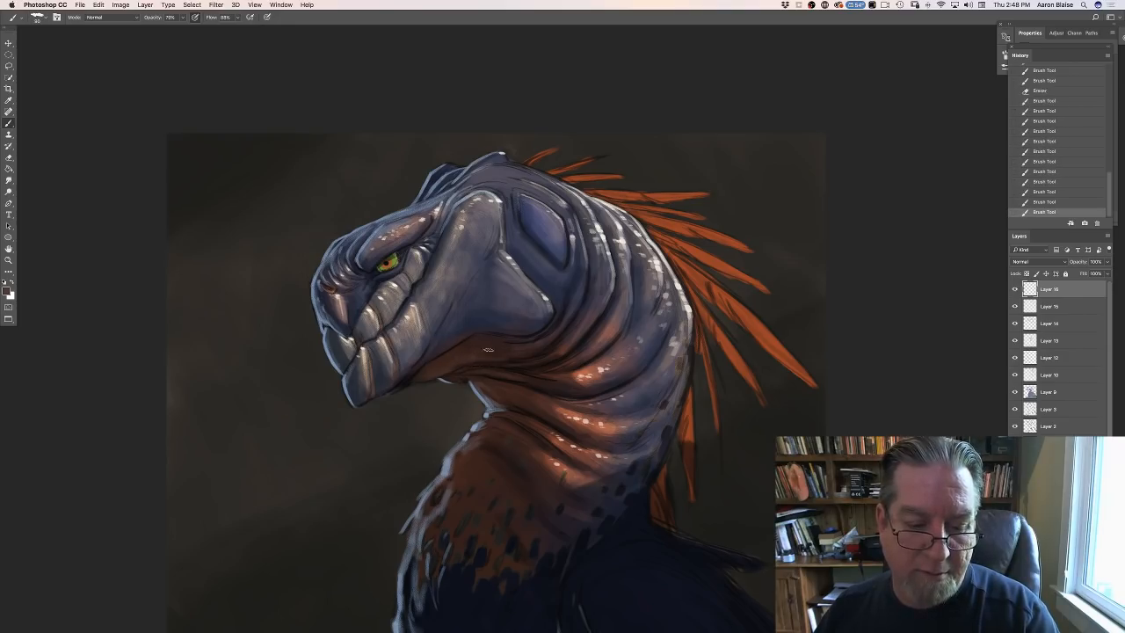
left_click(491, 350)
left_click(493, 348)
left_click(468, 352)
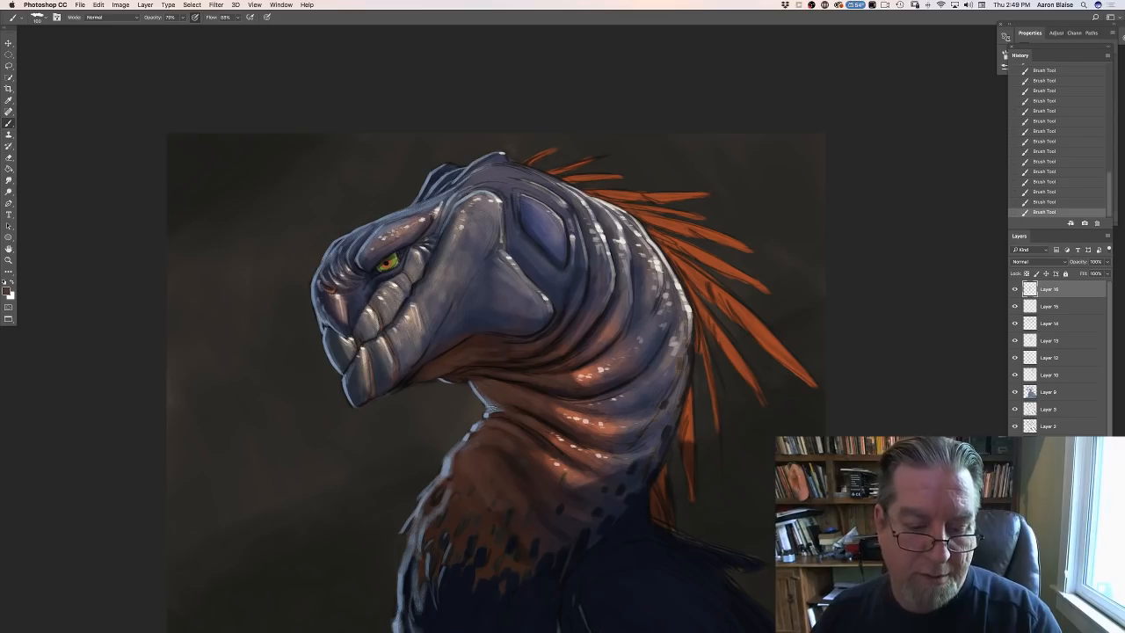
- Sample a darker brown from the throat folds as the foreground colour and enlarge the brush to 200 px for the lower neck
left_click(7, 293)
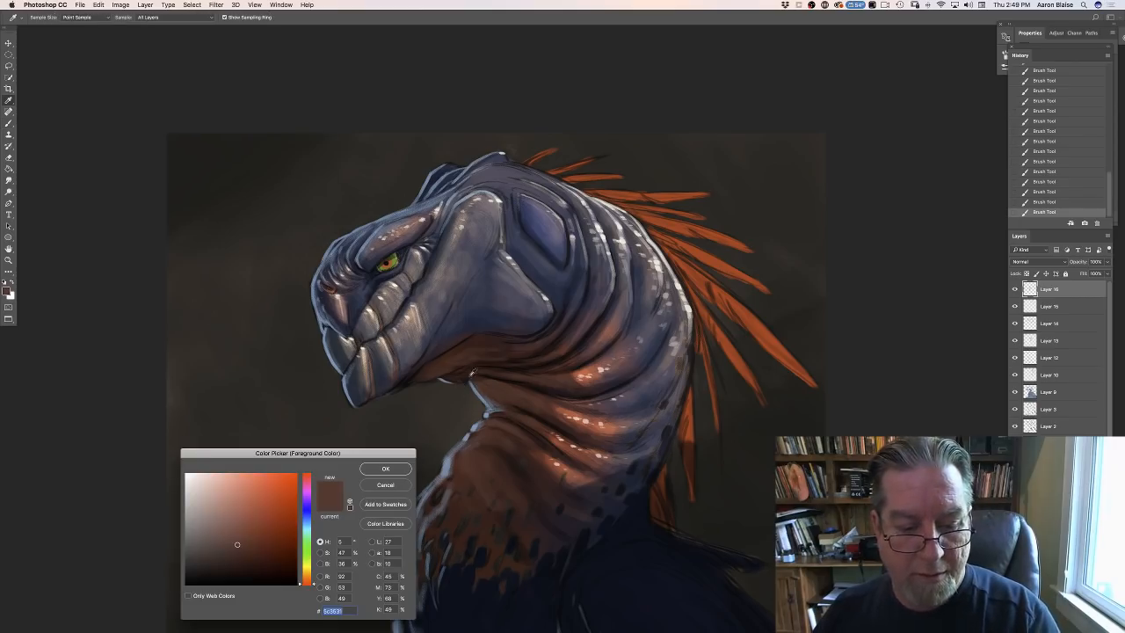
left_click(473, 372)
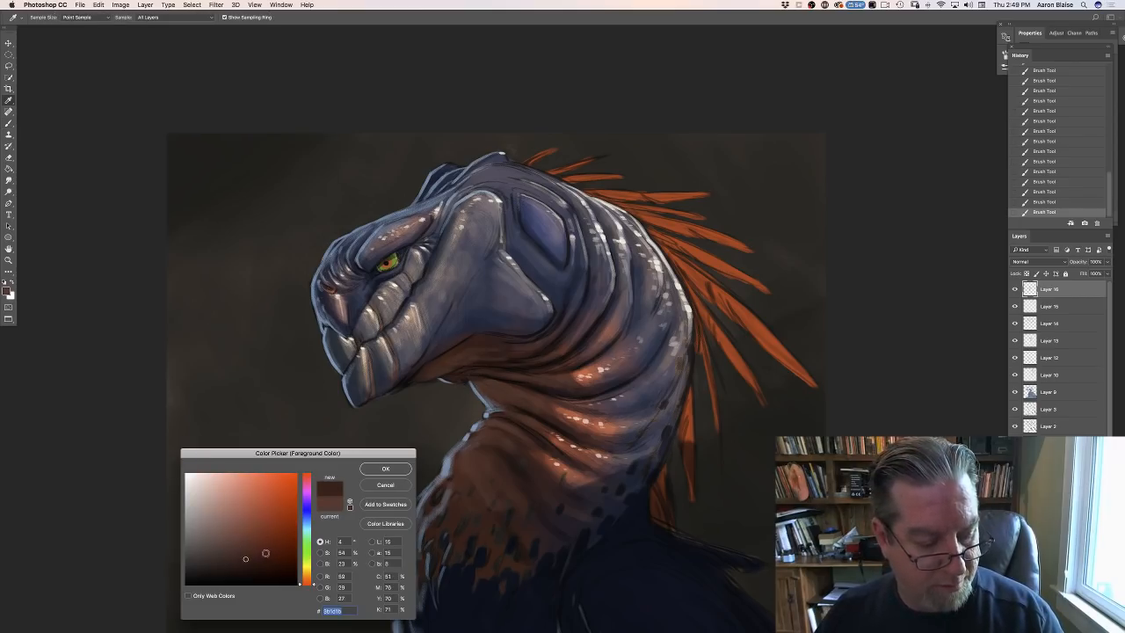
left_click(385, 468)
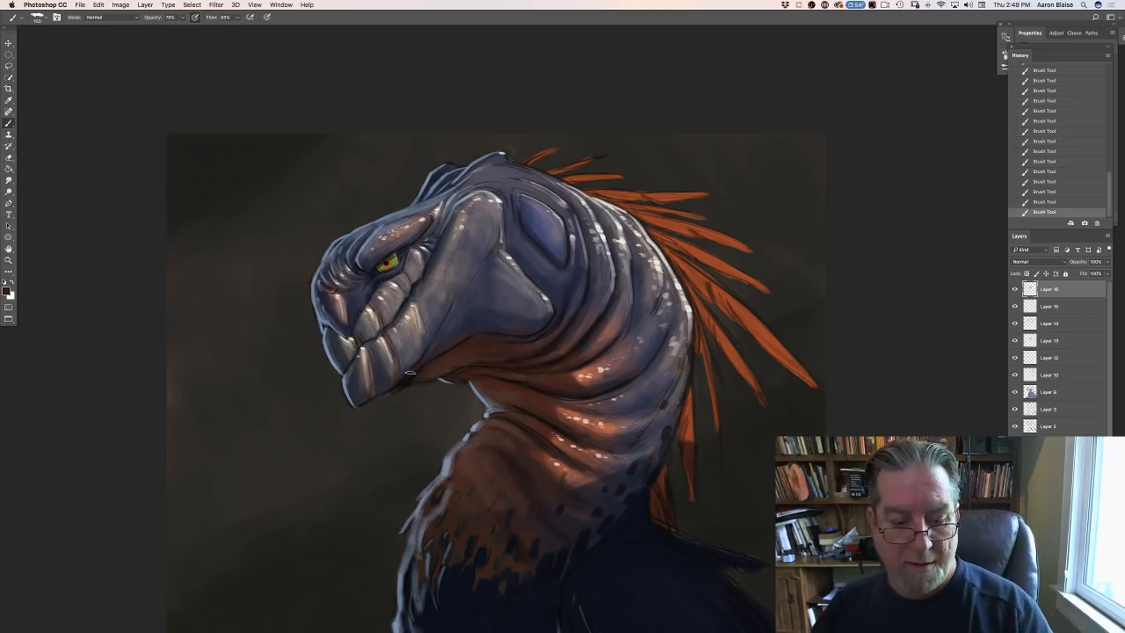
key("bracketright")
key("bracketright")
key("bracketright")
key("bracketright")
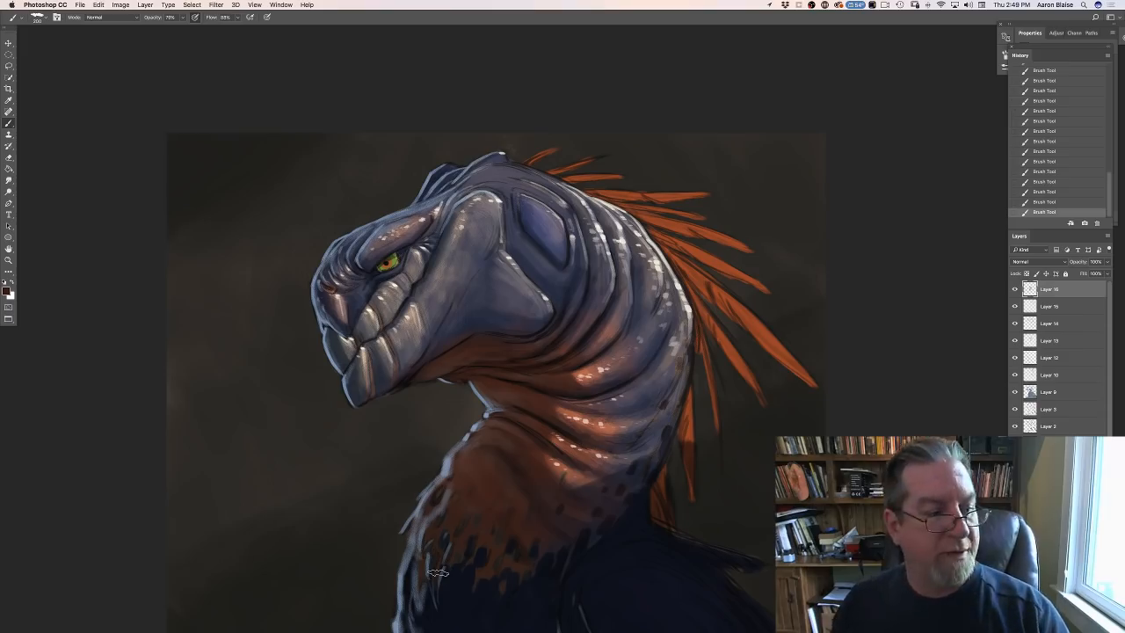
- Set the foreground colour to reddish brown 602c2a and work over the neck folds and chest with the brush between 150 and 200 px
left_click(7, 290)
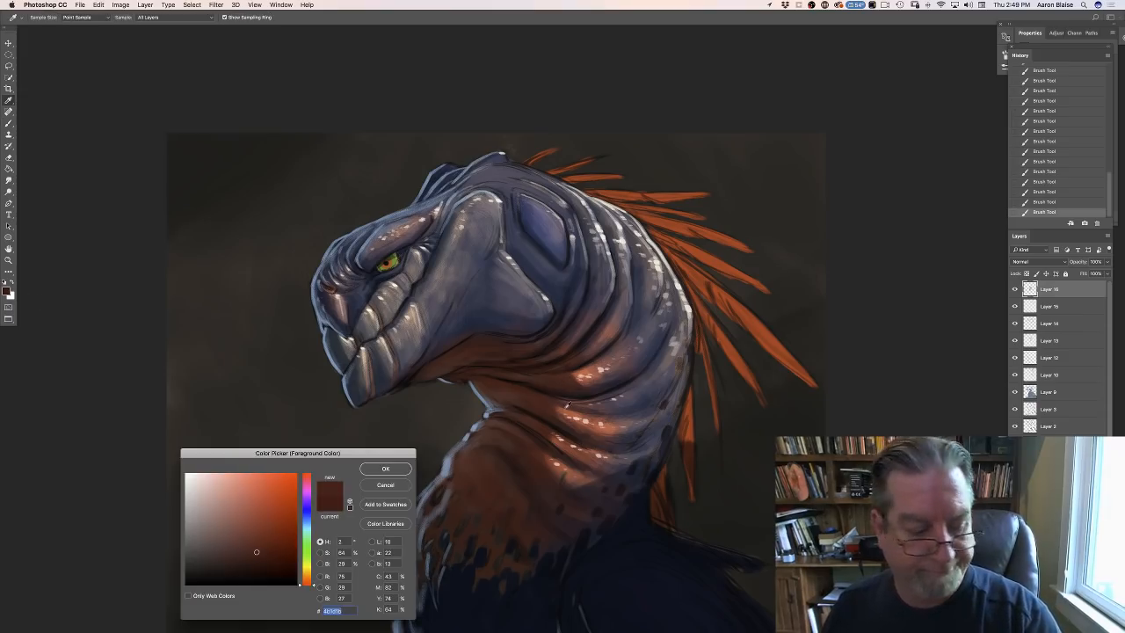
left_click(256, 551)
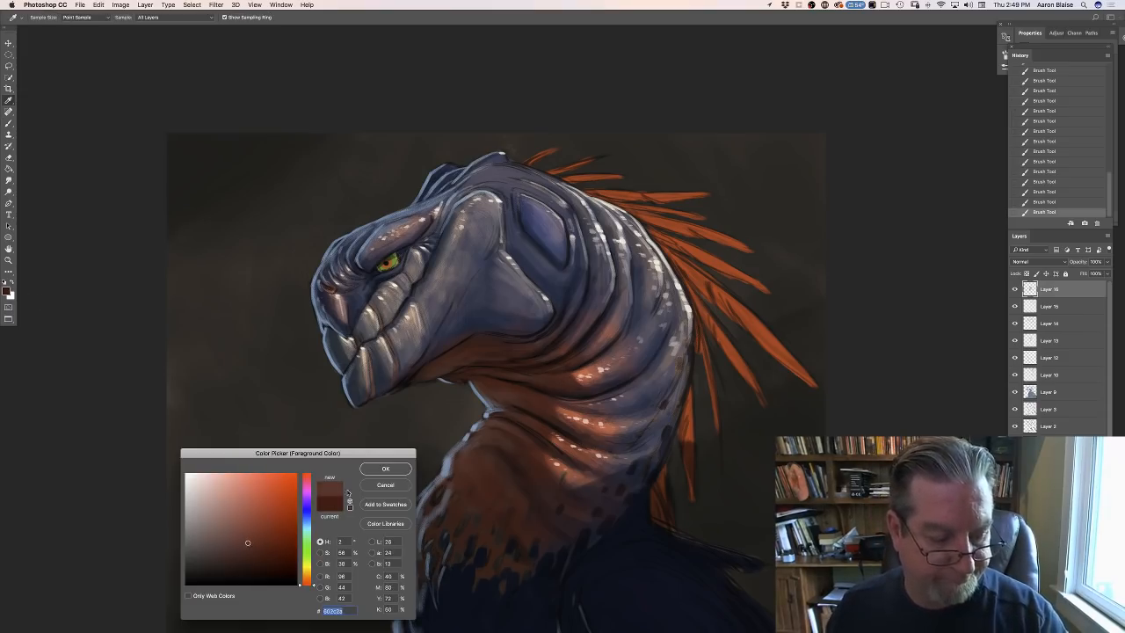
left_click(376, 469)
key("bracketleft")
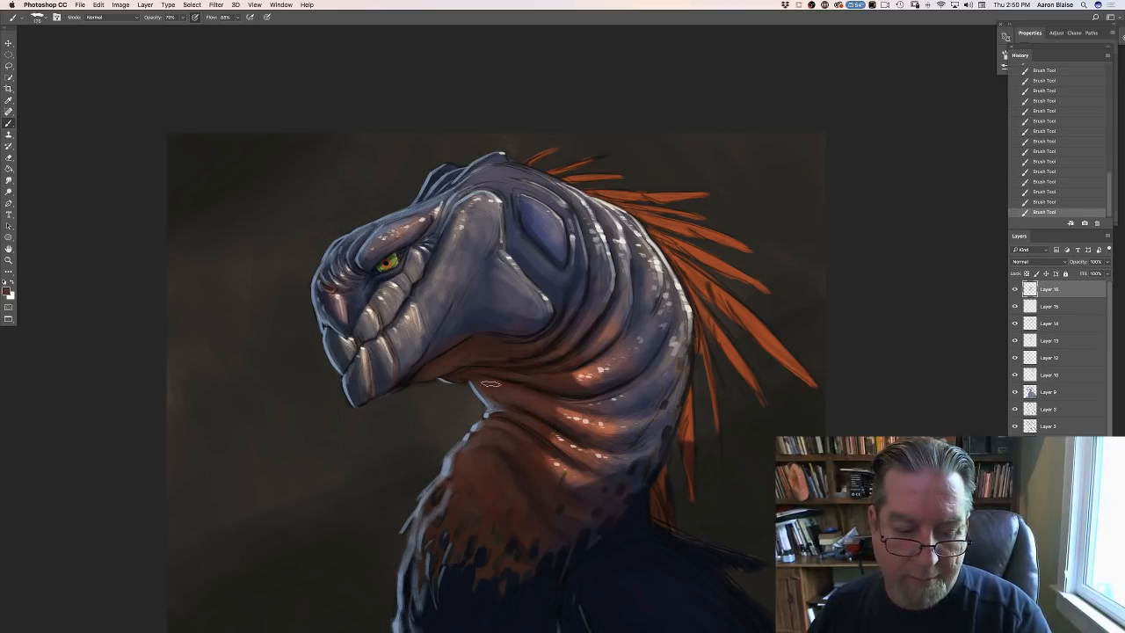
key("bracketleft")
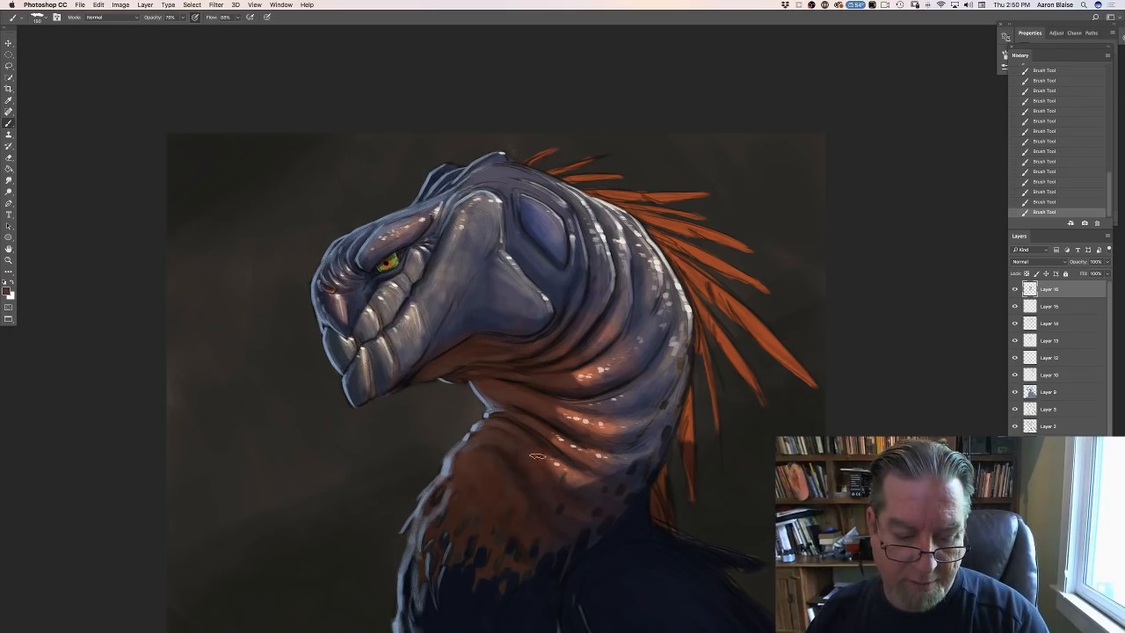
key("bracketright")
key("bracketright")
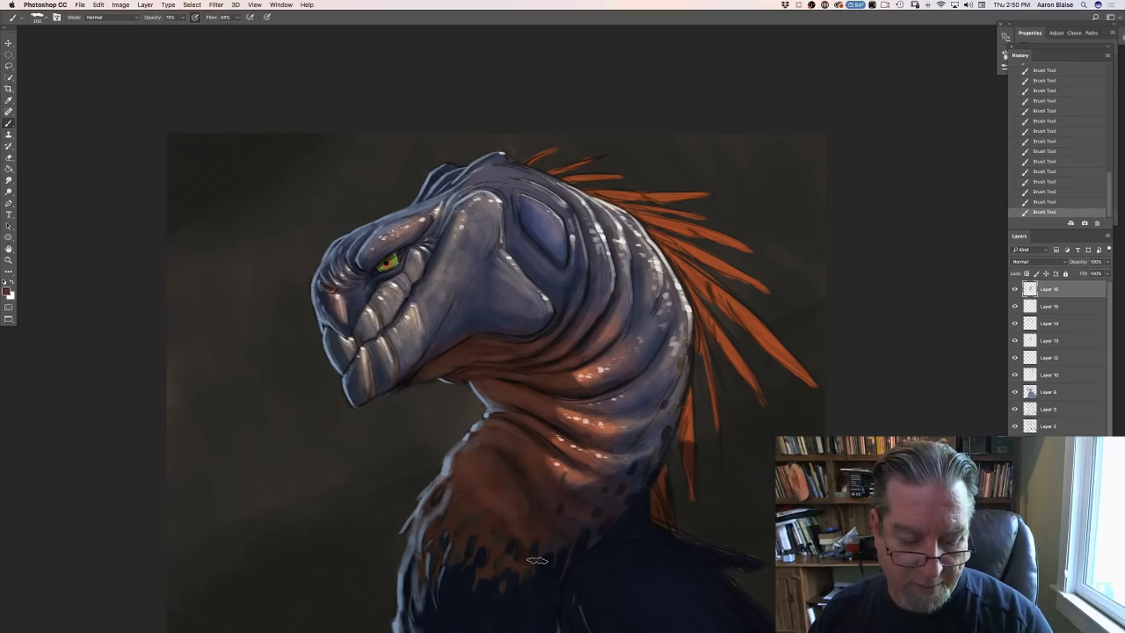
key("super+minus")
key("super+minus")
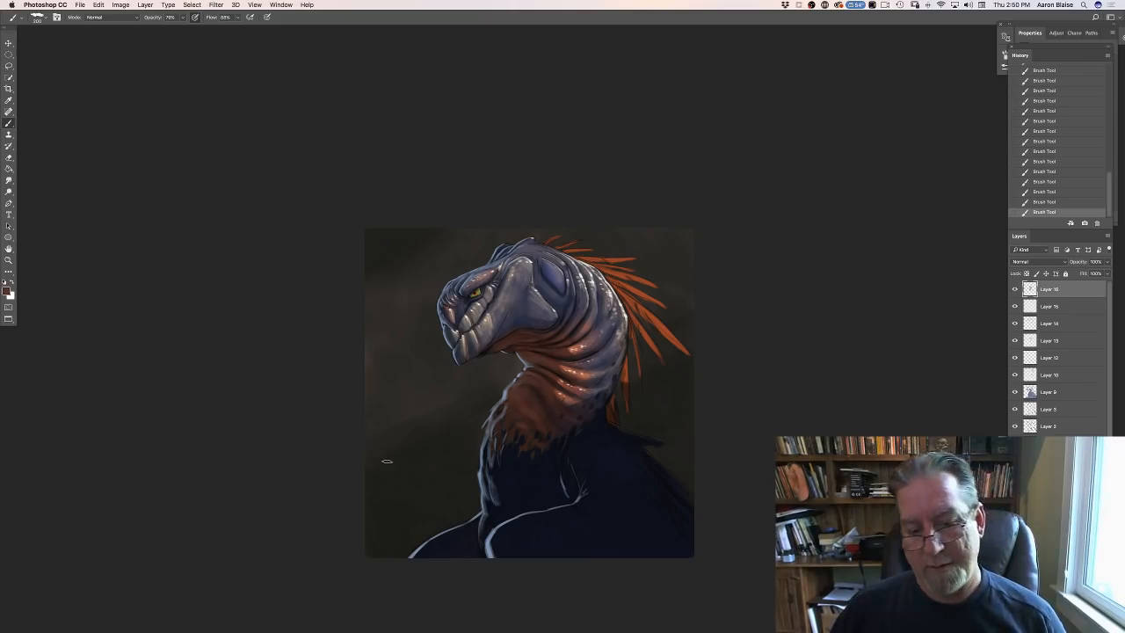
key("super+plus")
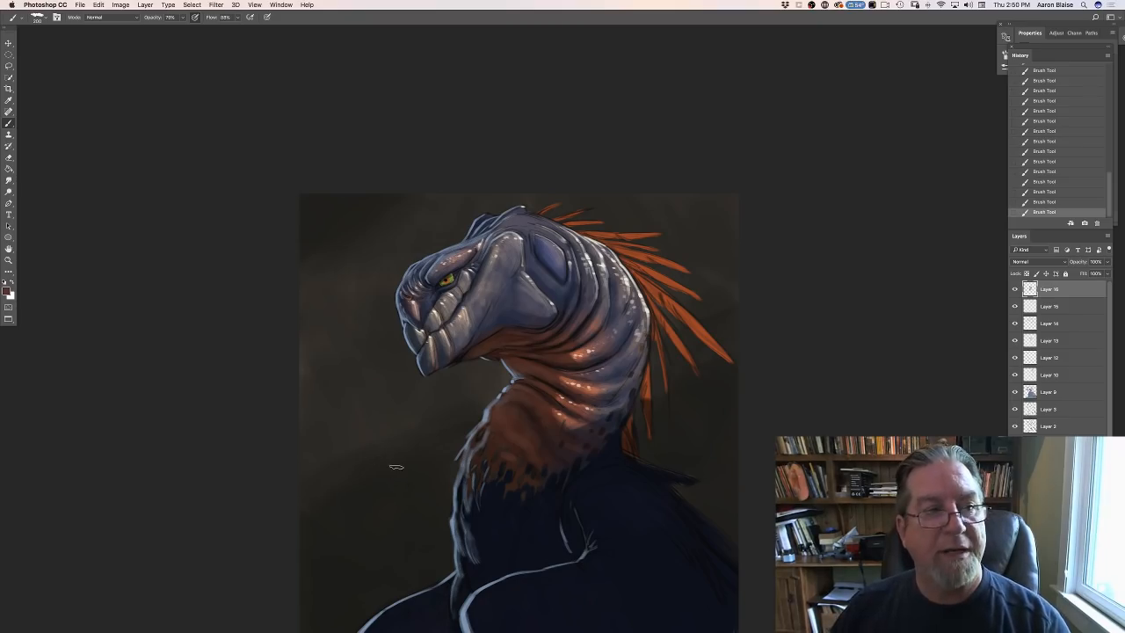
- Open the image Lion Crocodile flat.jpg from the Desktop folder
left_click(80, 5)
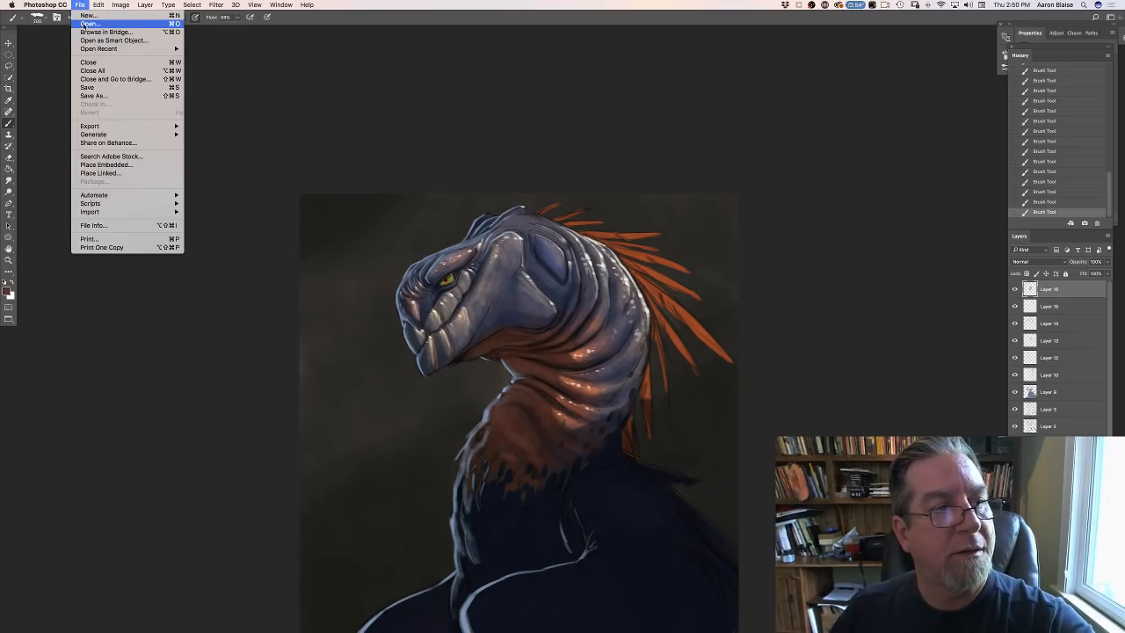
left_click(85, 23)
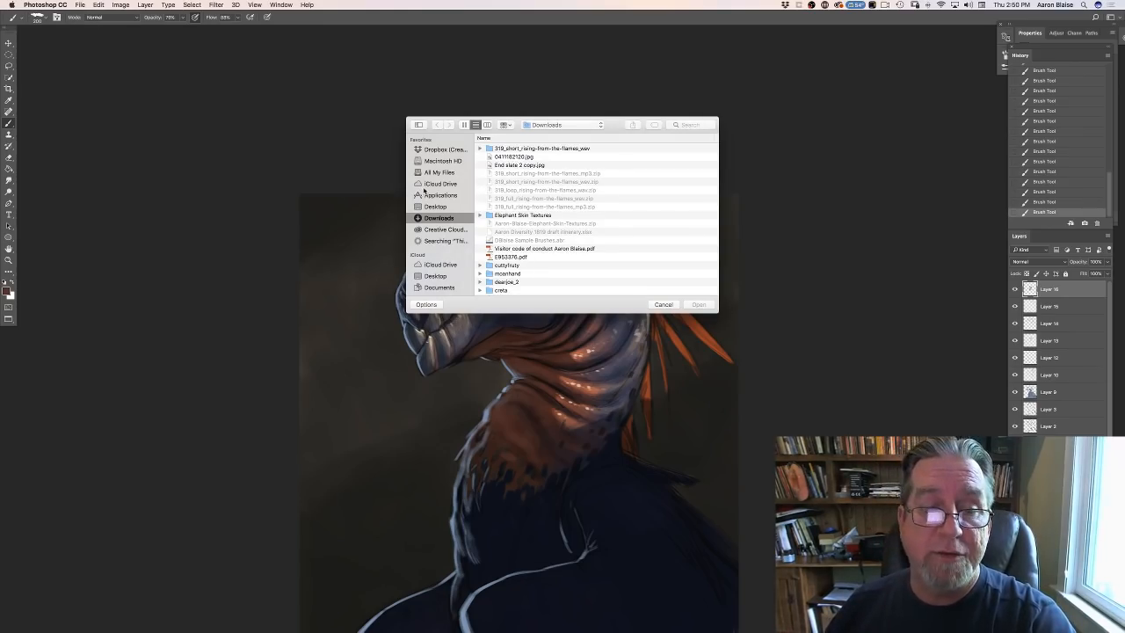
left_click(430, 208)
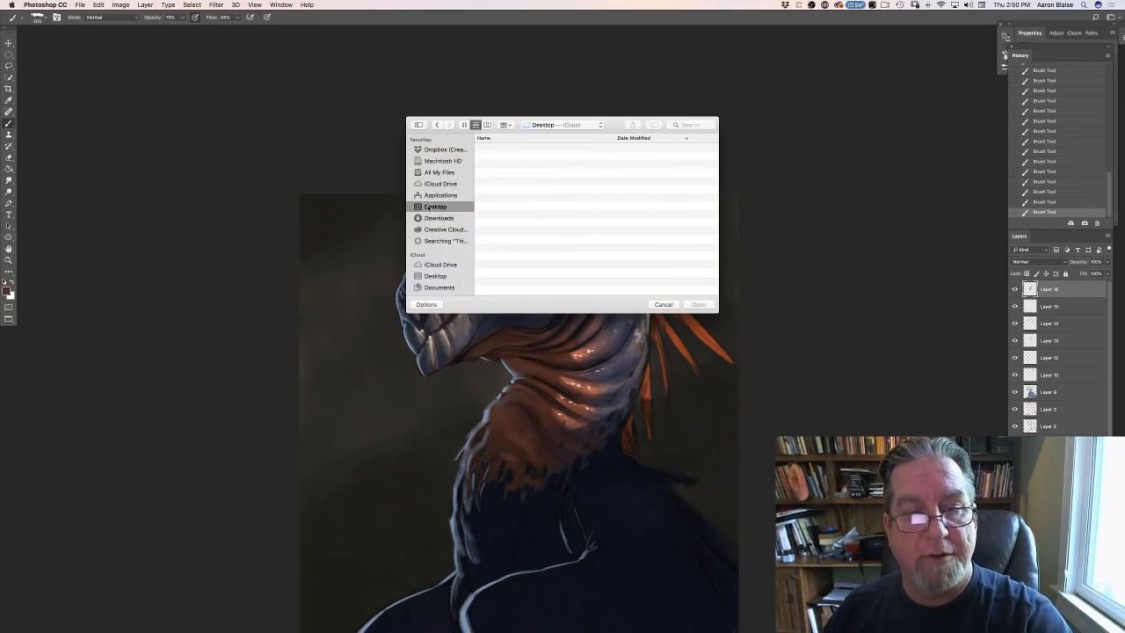
scroll(527, 262, "down", 3)
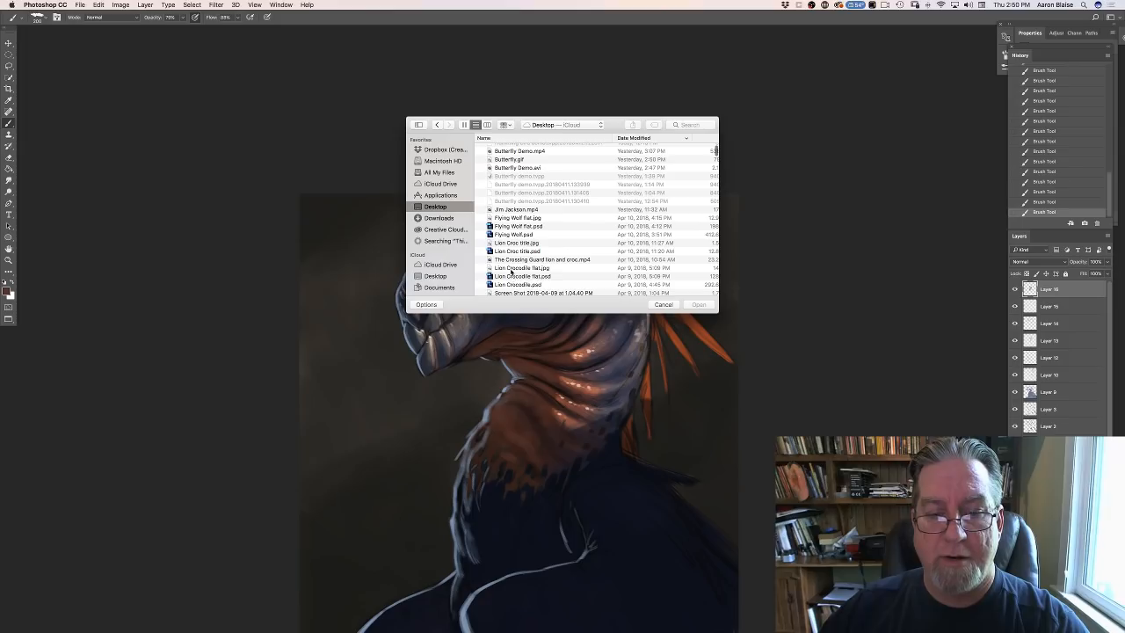
left_click(510, 268)
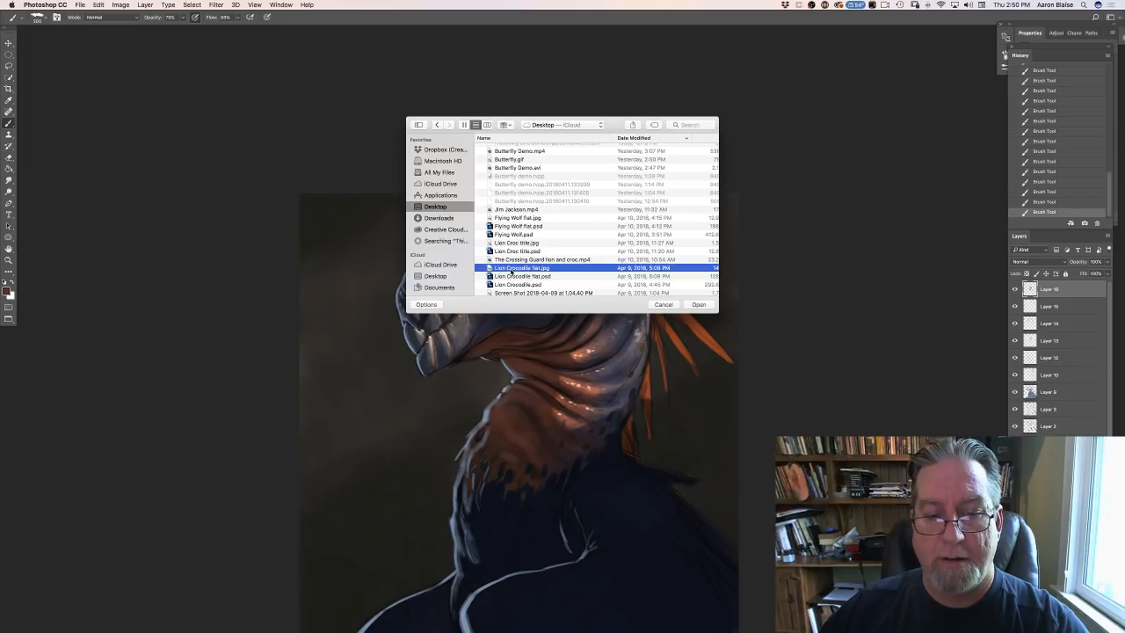
left_click(700, 305)
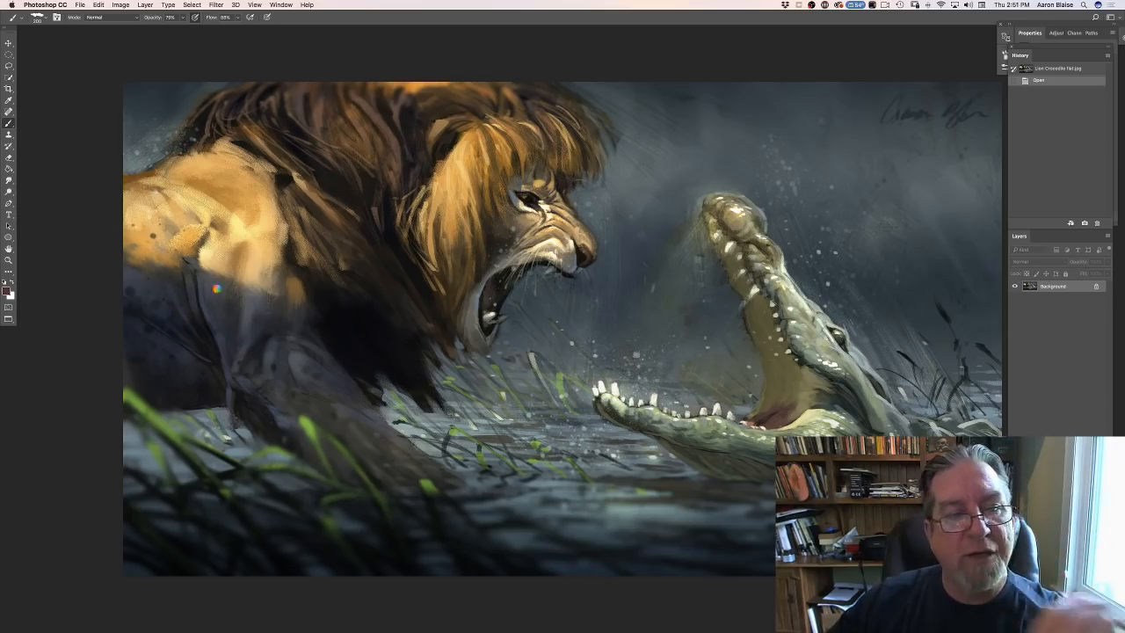
- Examine the textured brushwork on the lion's shoulder, mane and face up close, and compare it with the full lion and crocodile painting
key("super+plus")
left_click_drag(320, 247, 375, 247)
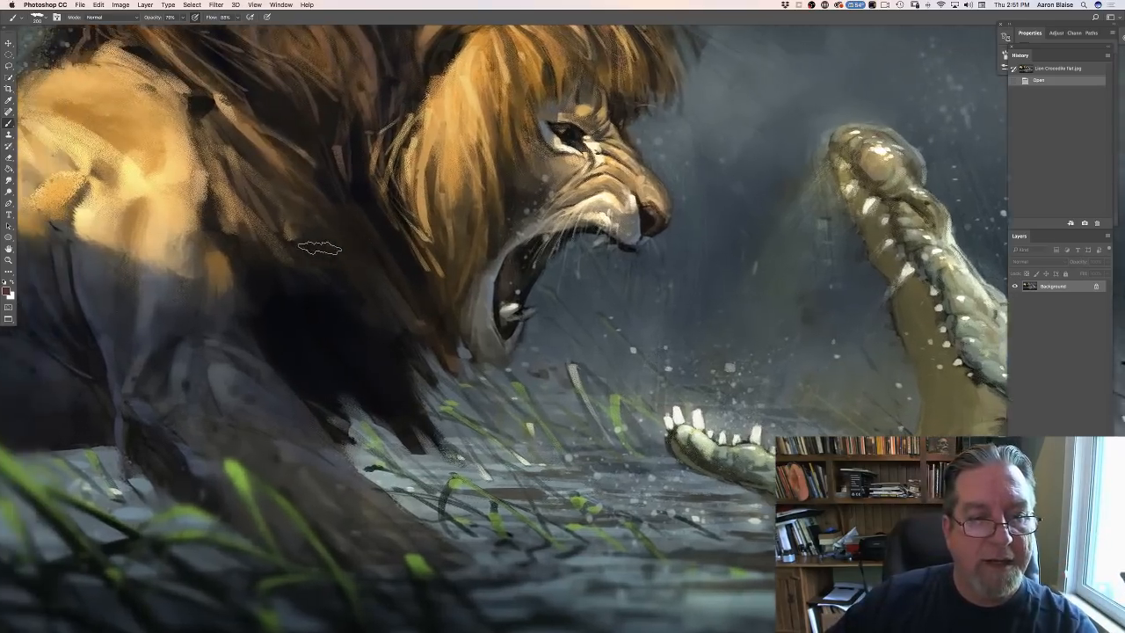
scroll(320, 248, "left", 2)
scroll(320, 248, "up", 2)
scroll(320, 248, "left", 3)
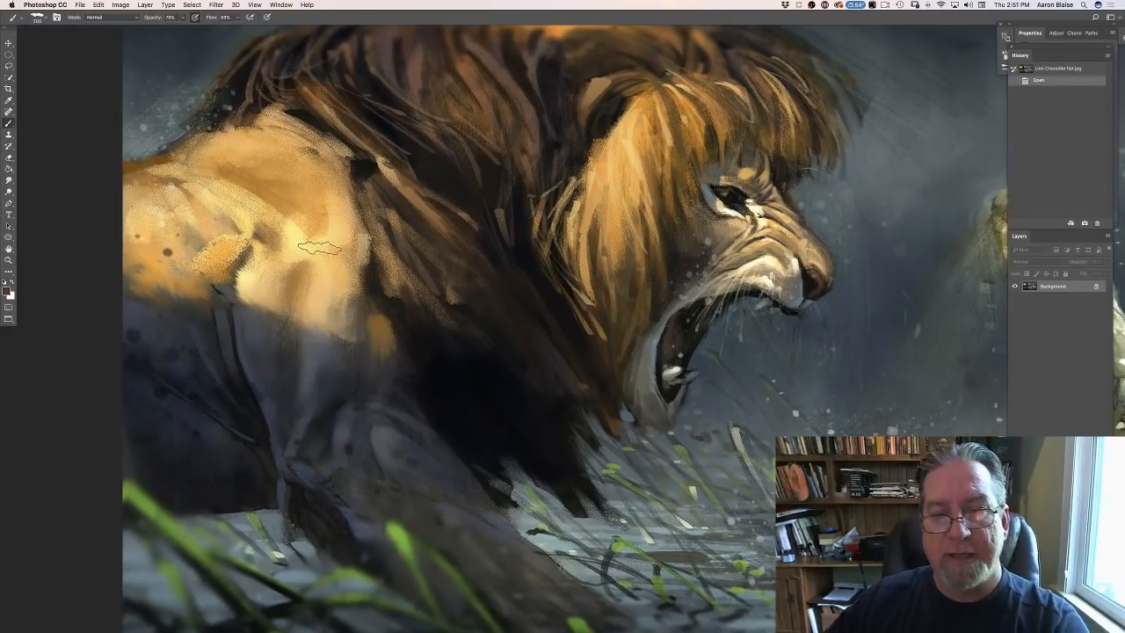
scroll(320, 247, "up", 1)
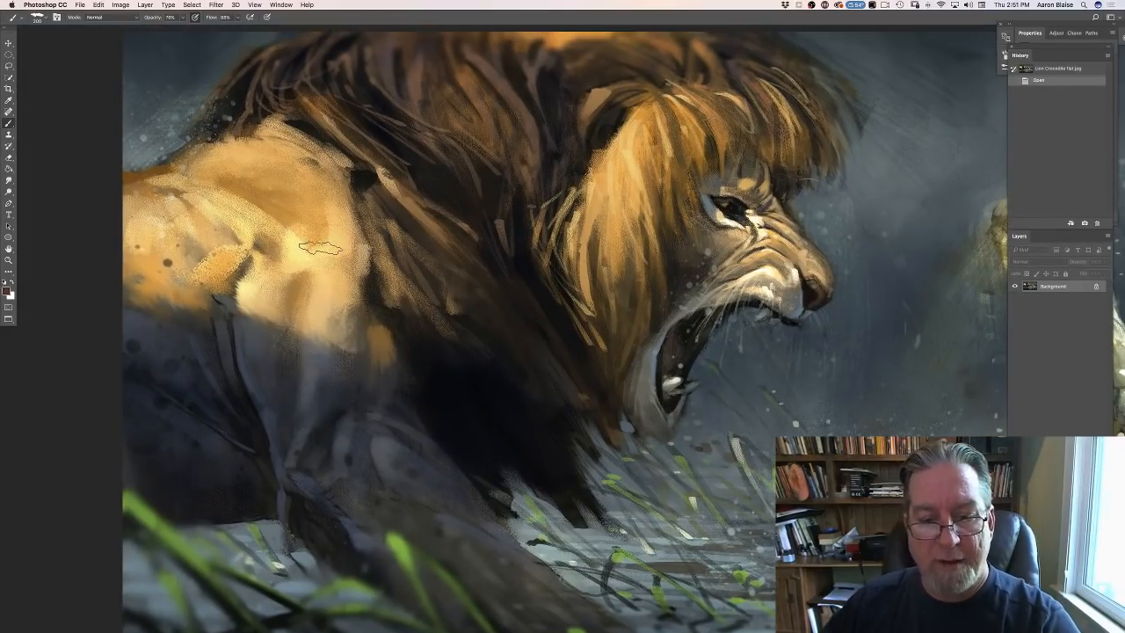
key("super+plus")
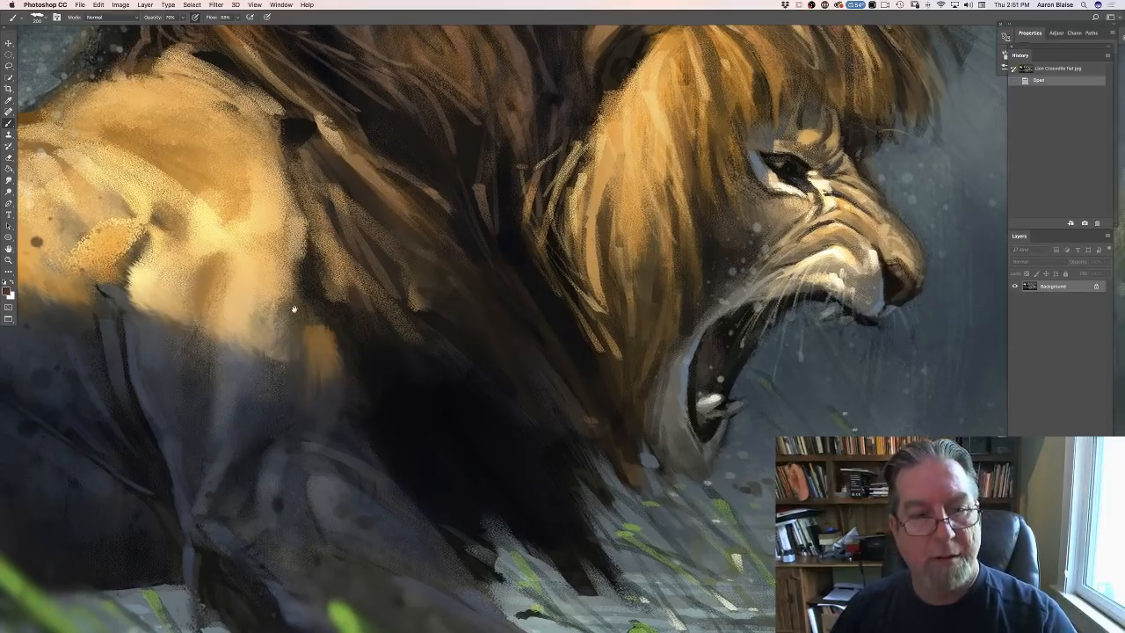
left_click_drag(294, 309, 384, 562)
left_click_drag(300, 347, 299, 345)
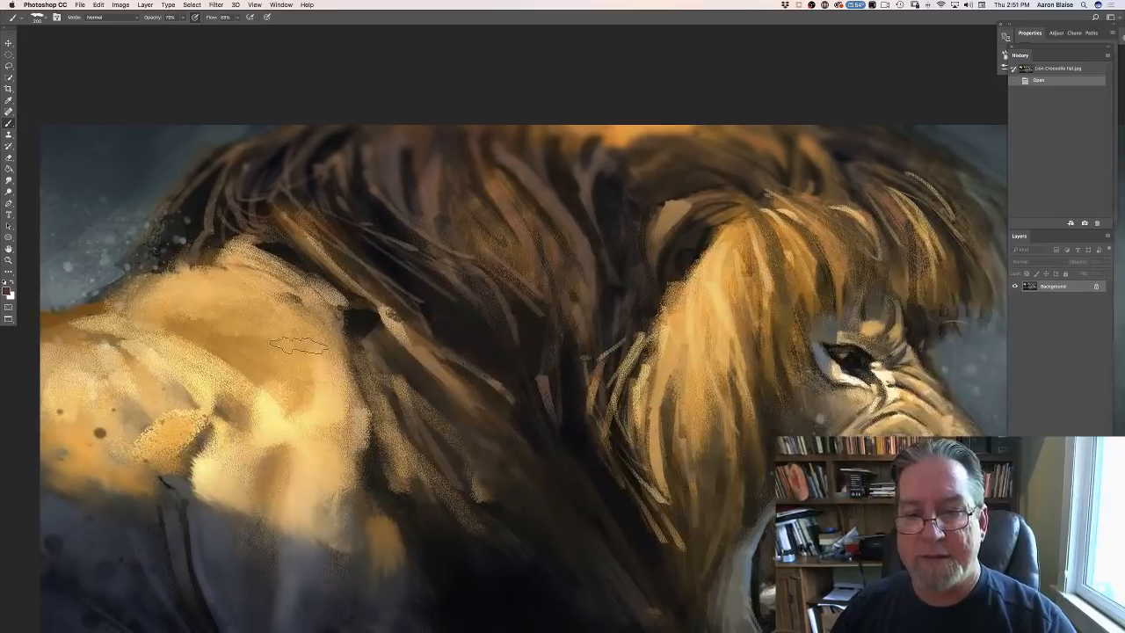
left_click_drag(398, 405, 255, 329)
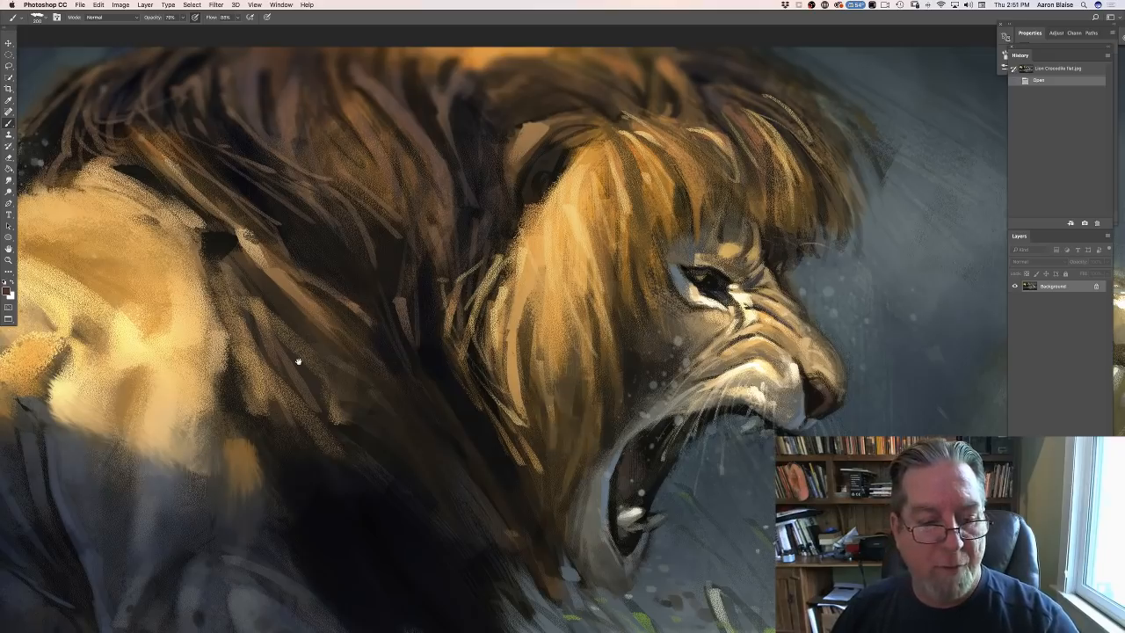
left_click_drag(322, 331, 421, 212)
key("super+minus")
key("super+minus")
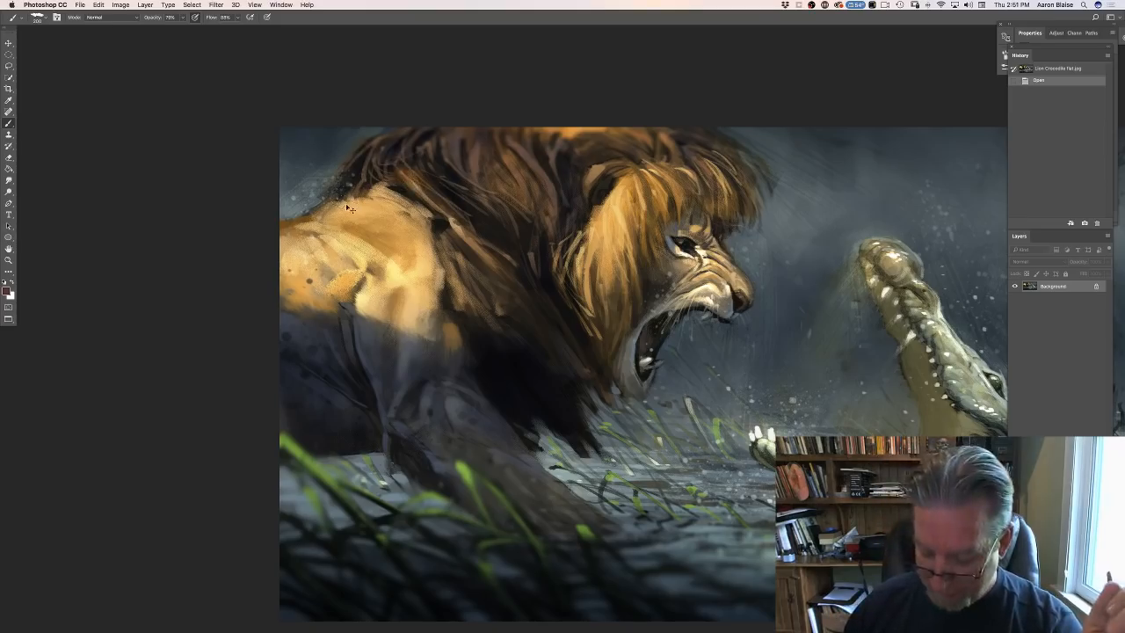
key("super+minus")
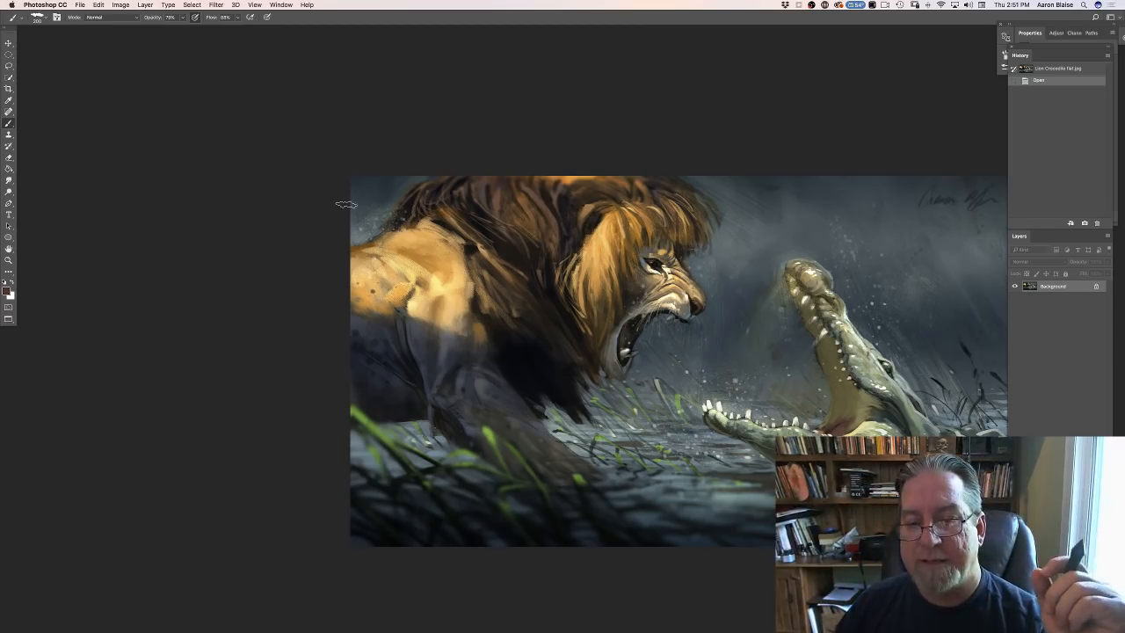
left_click_drag(268, 381, 192, 347)
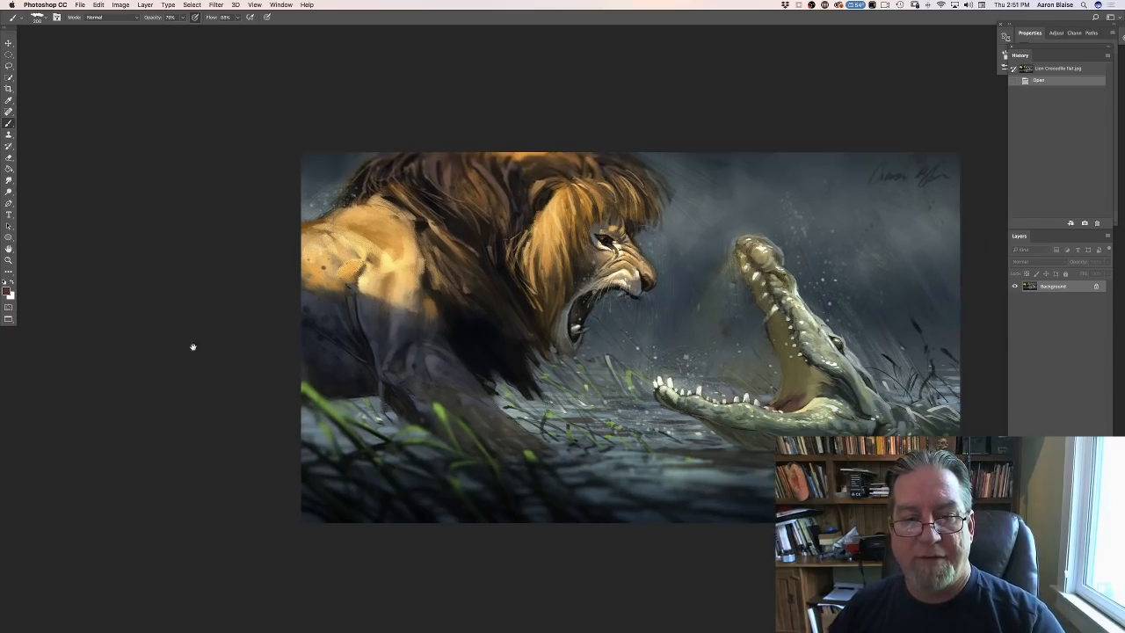
- Switch back to the creature painting Untitled-1 and show it in full-screen mode with the menu bar
key("f")
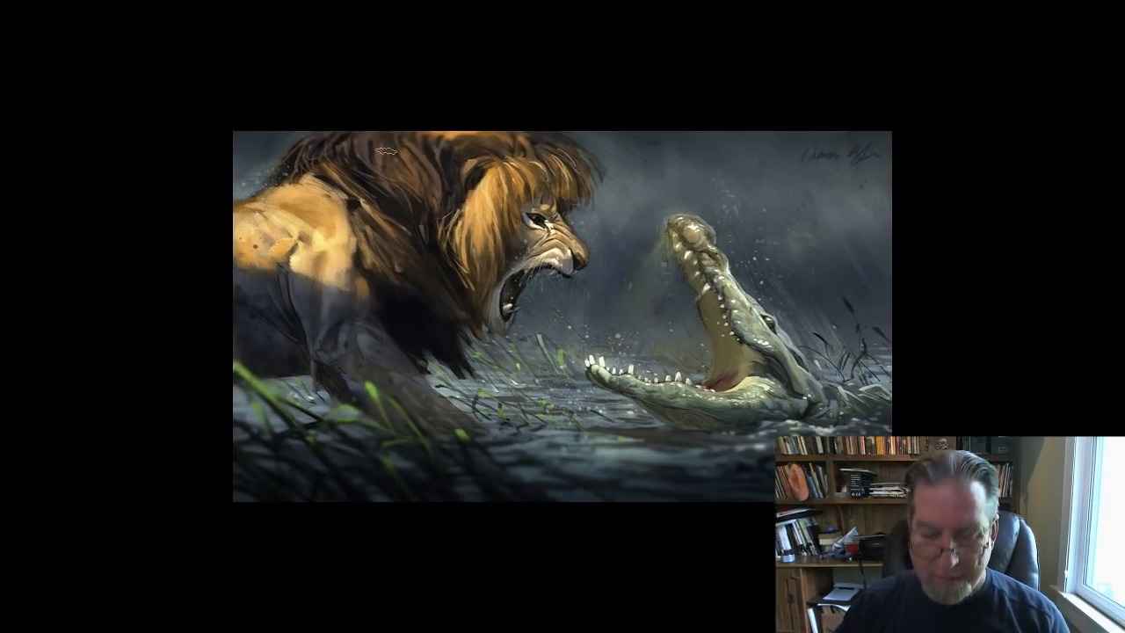
key("f")
left_click(423, 482)
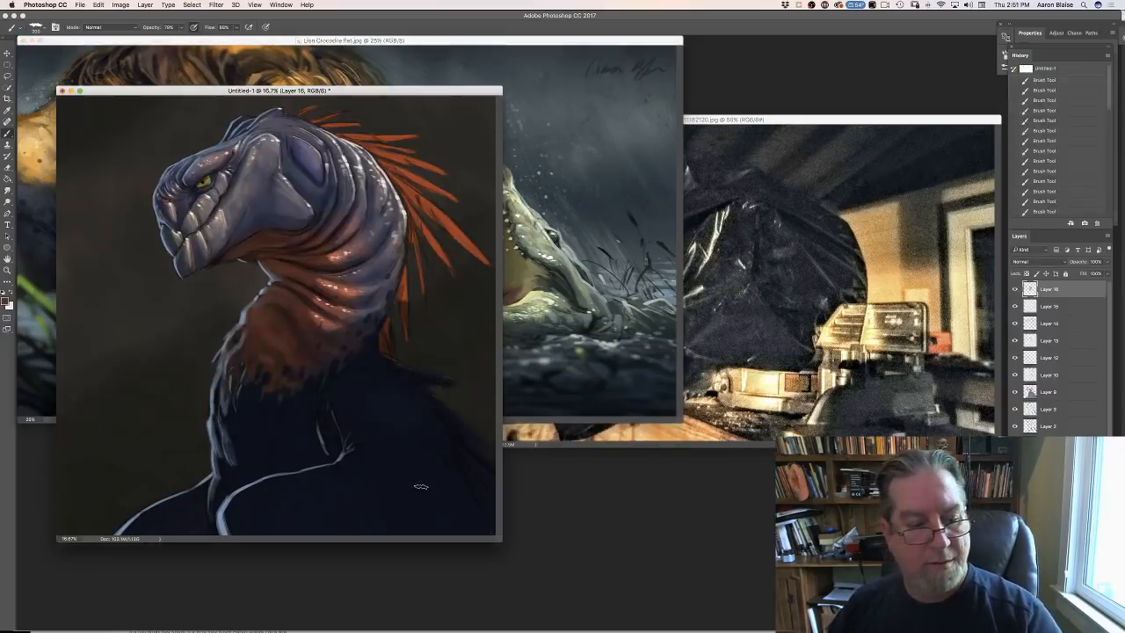
key("f")
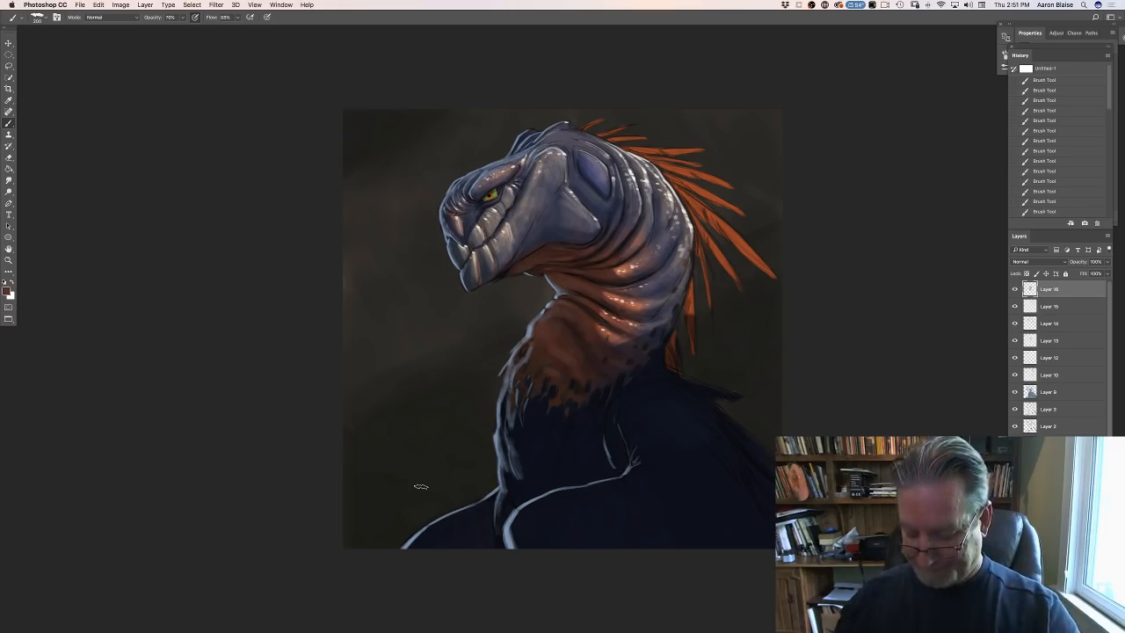
key("super+plus")
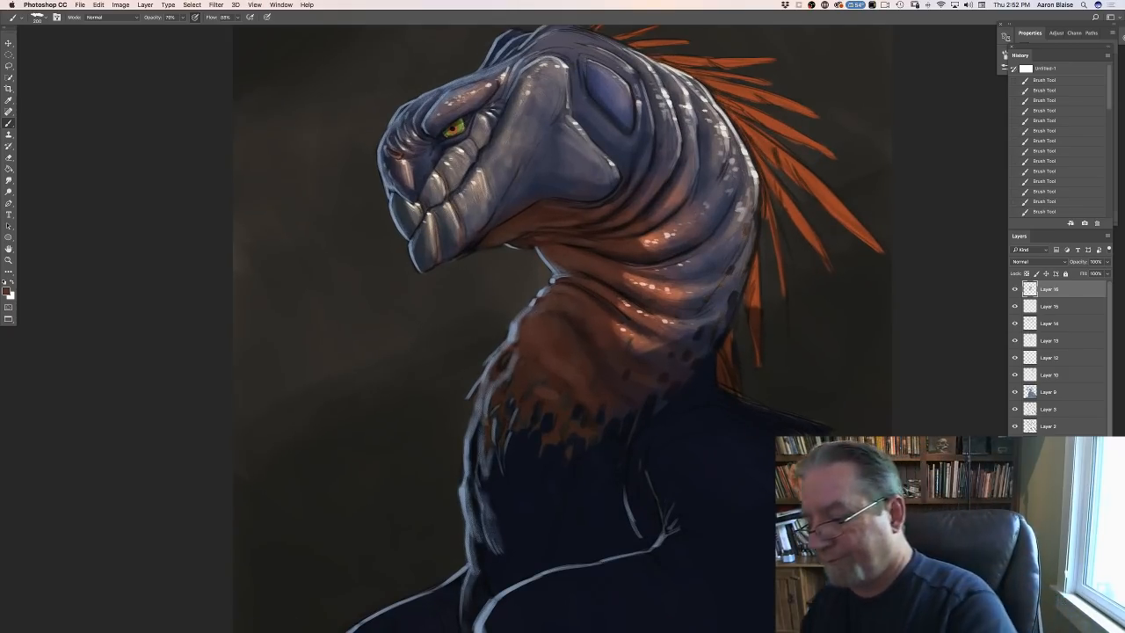
- Add a new layer to the creature painting and create a blank white 1920 x 1080 pixel document at 300 pixels/inch
key("super+shift+alt+n")
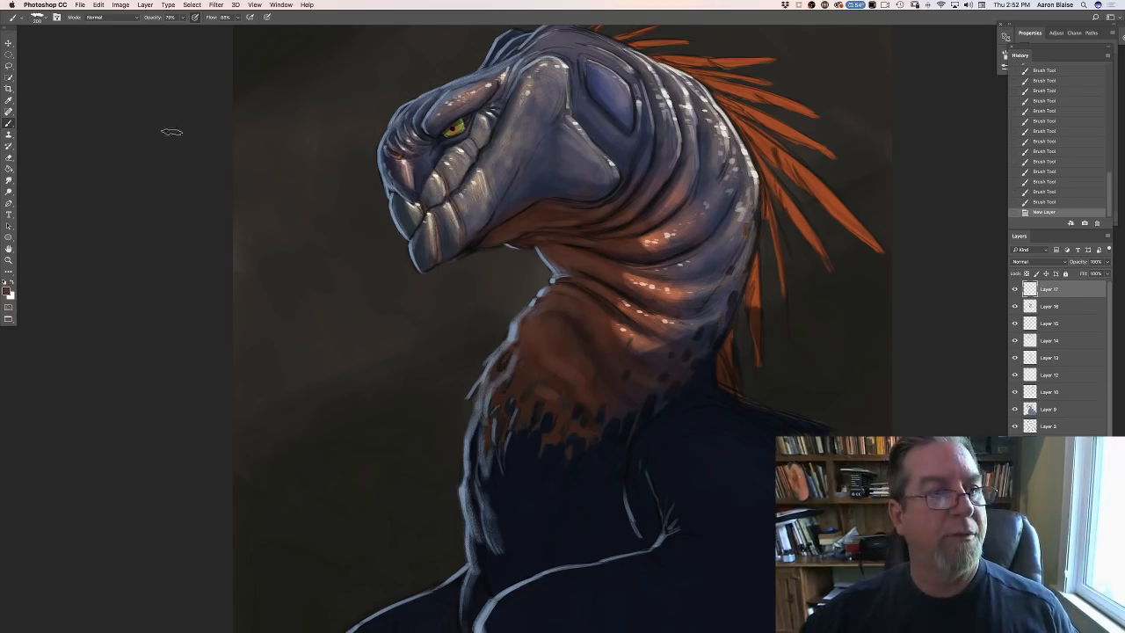
left_click(80, 5)
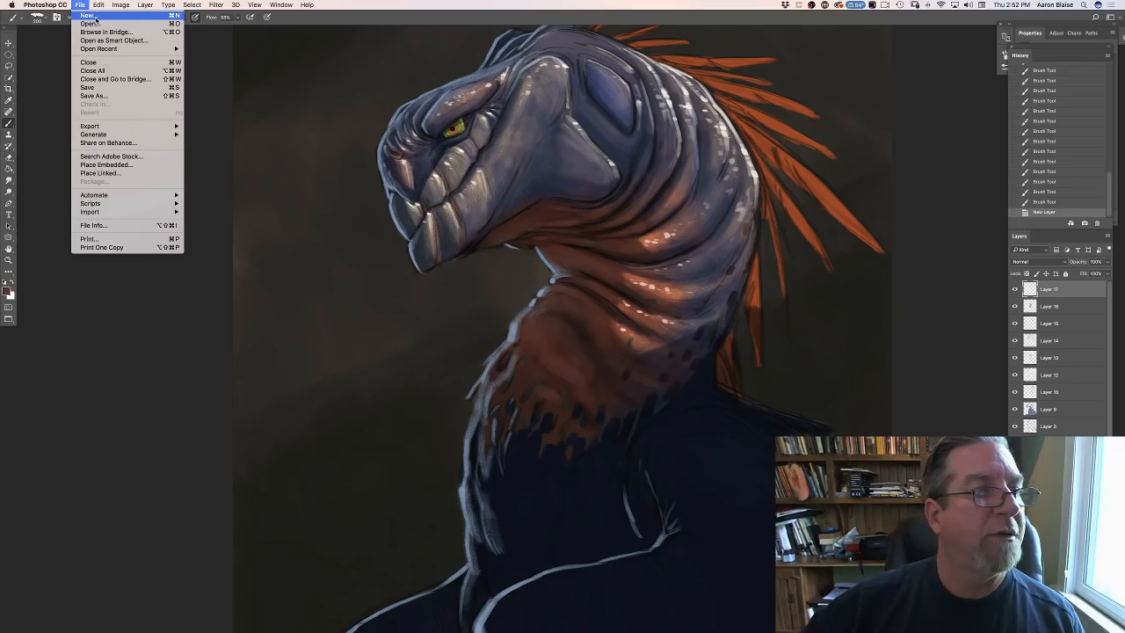
left_click(96, 17)
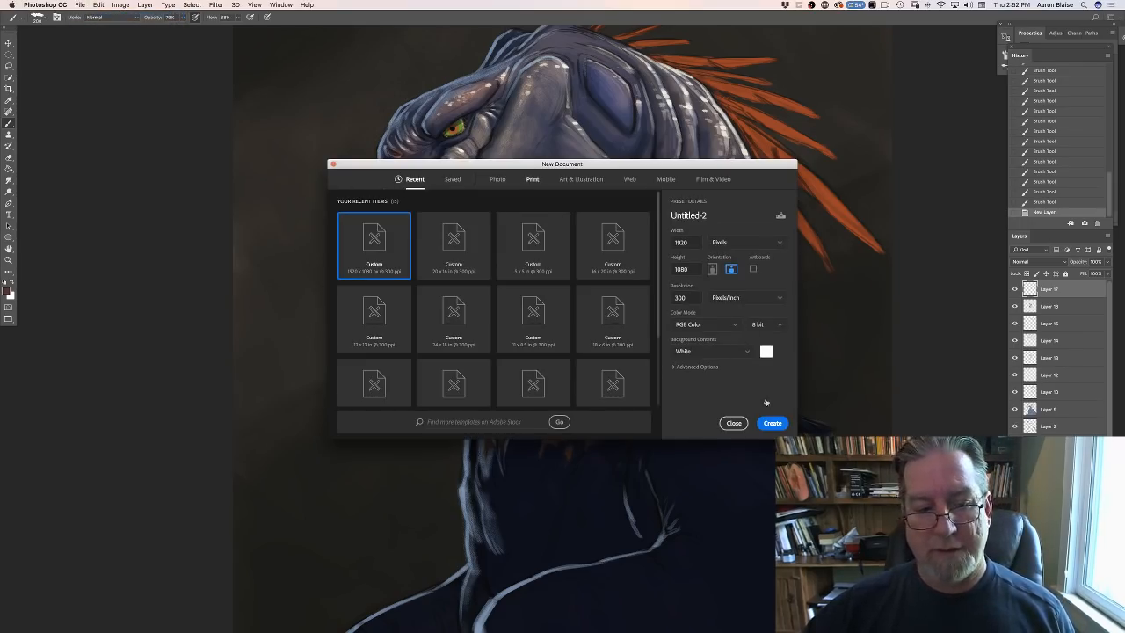
left_click(770, 422)
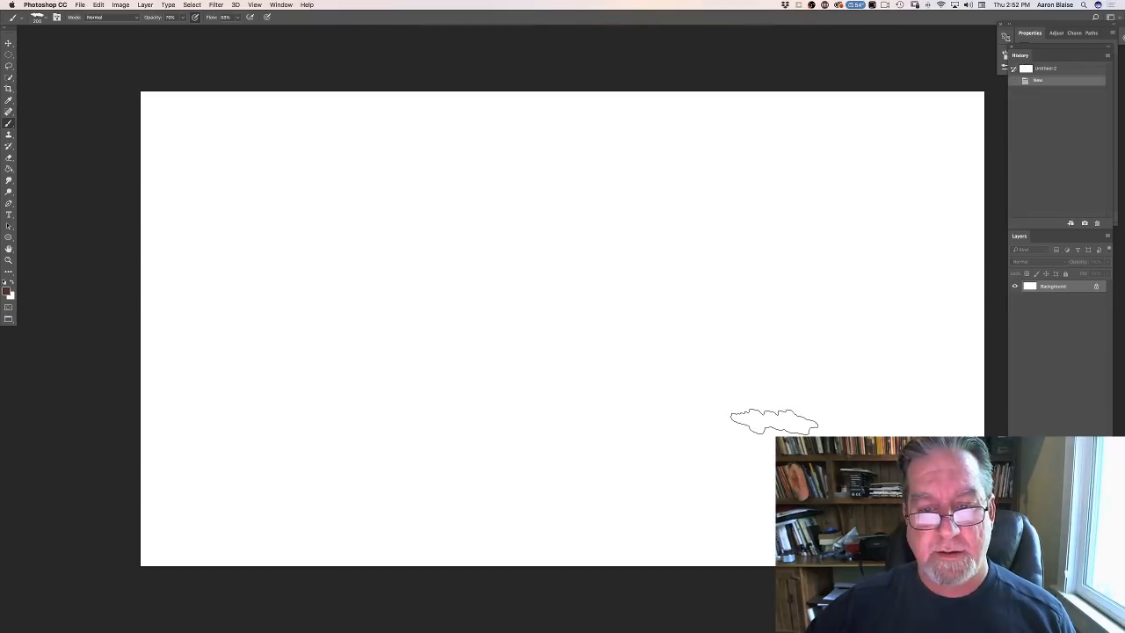
- Reduce the brush size and sketch a large lumpy, cloud-like outline near the middle of the blank canvas
key("bracketleft")
key("bracketleft")
key("bracketleft")
key("bracketleft")
key("bracketleft")
key("bracketleft")
key("bracketleft")
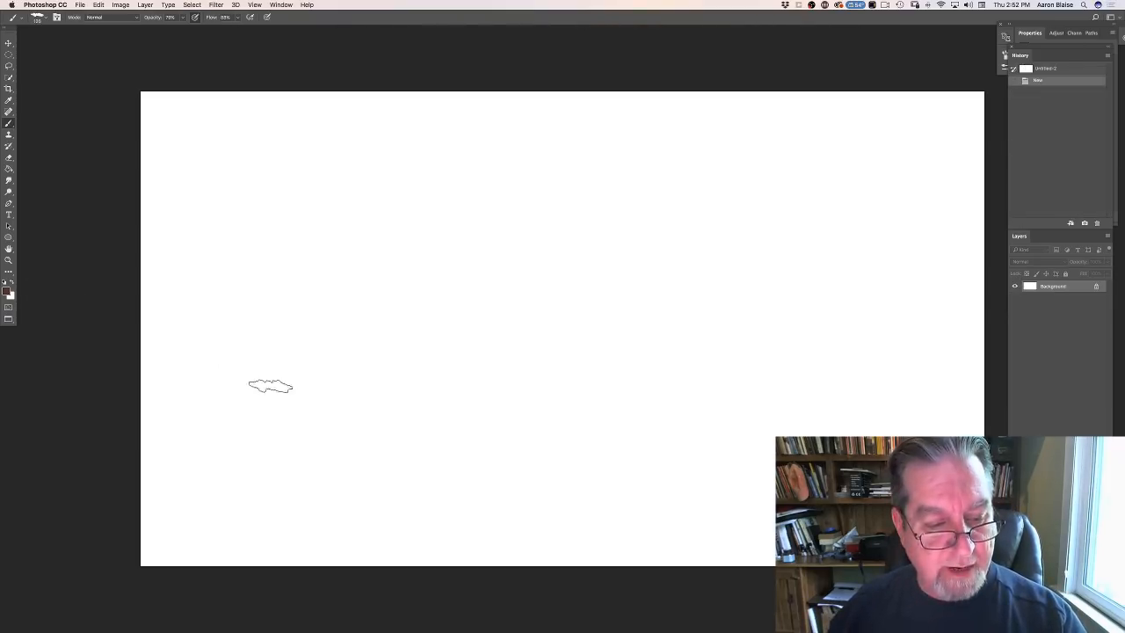
mouse_move(457, 268)
left_mouse_down()
mouse_move(550, 352)
mouse_move(381, 334)
mouse_move(478, 297)
left_mouse_up()
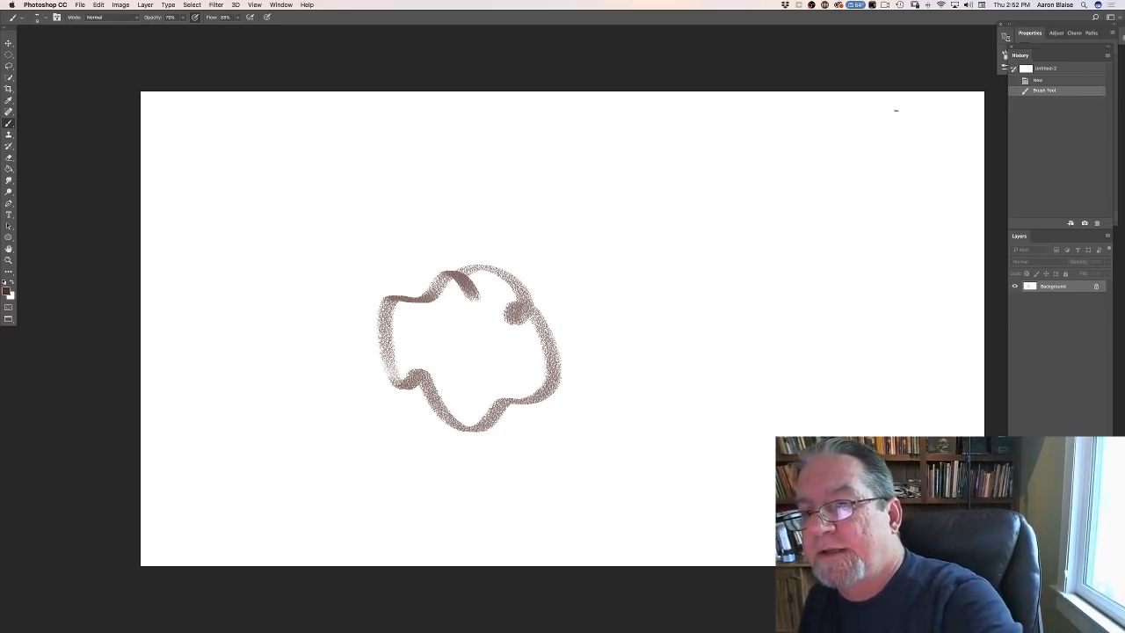
- Draw an evenly spaced timing chart from 1 to 9 in the canvas's upper right, with 3, 5 and 7 marked and arcs linking the divisions
left_click_drag(896, 107, 892, 131)
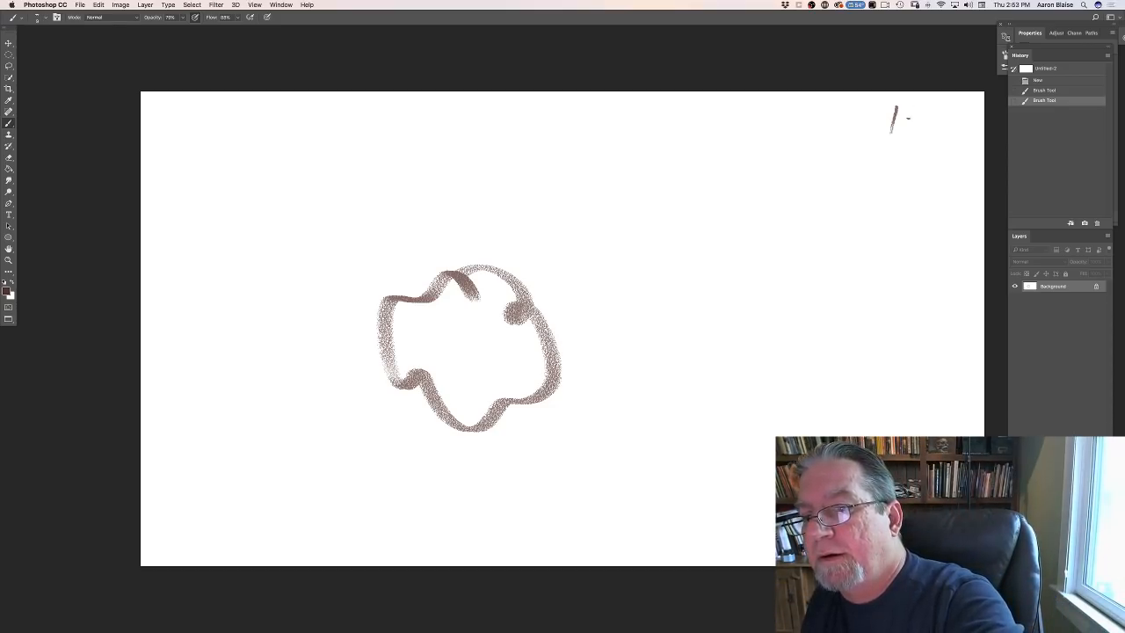
mouse_move(900, 119)
left_mouse_down()
mouse_move(930, 169)
mouse_move(928, 267)
mouse_move(900, 269)
mouse_move(894, 302)
left_mouse_up()
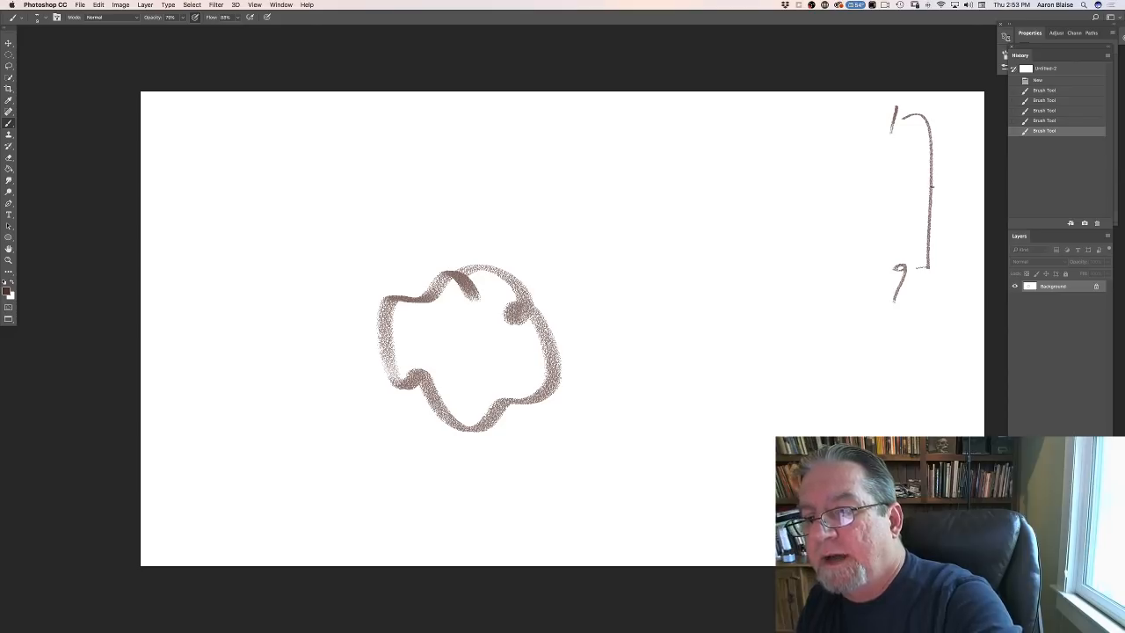
mouse_move(911, 195)
left_mouse_down()
mouse_move(940, 187)
mouse_move(885, 206)
mouse_move(902, 185)
left_mouse_up()
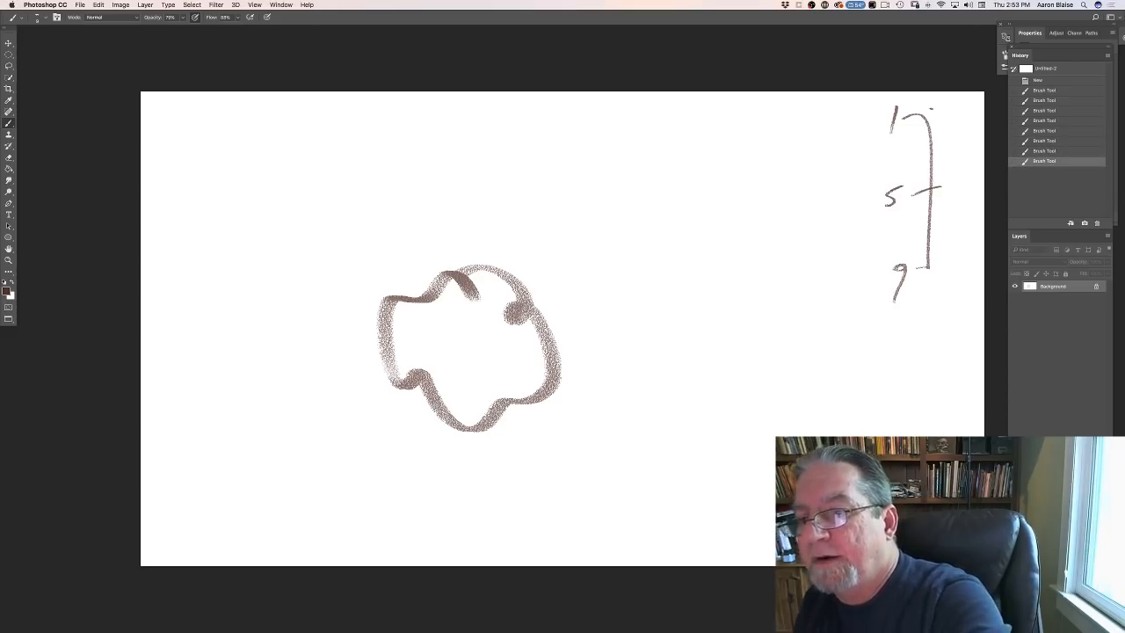
left_click_drag(930, 110, 929, 253)
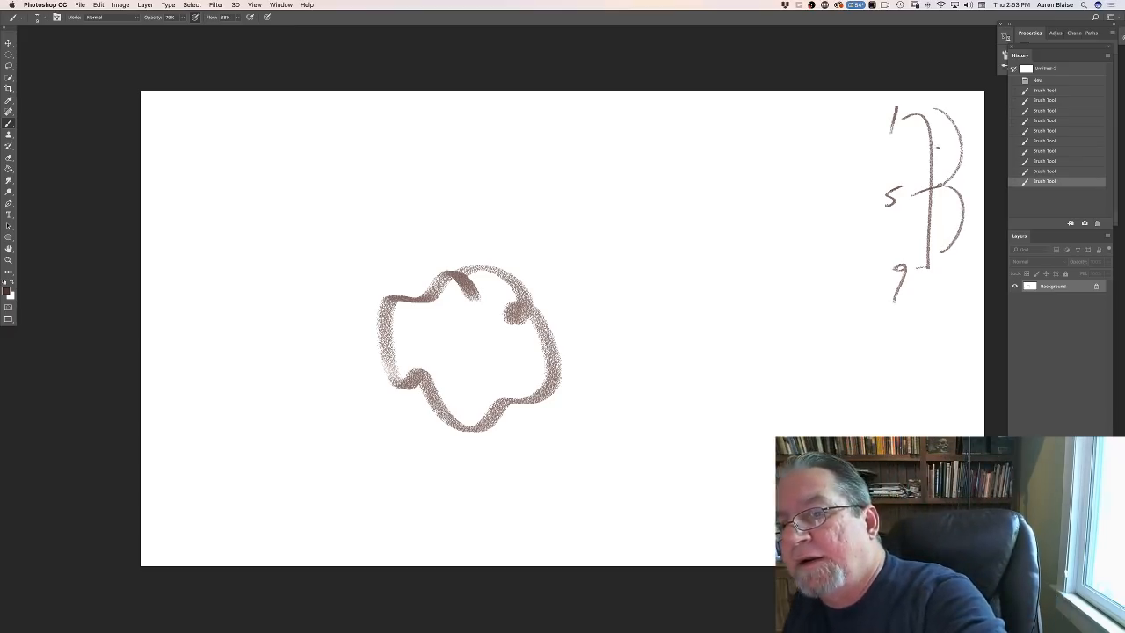
mouse_move(924, 151)
left_mouse_down()
mouse_move(938, 148)
mouse_move(905, 159)
left_mouse_up()
mouse_move(929, 110)
left_mouse_down()
mouse_move(943, 130)
mouse_move(929, 263)
left_mouse_up()
left_click_drag(898, 222, 904, 237)
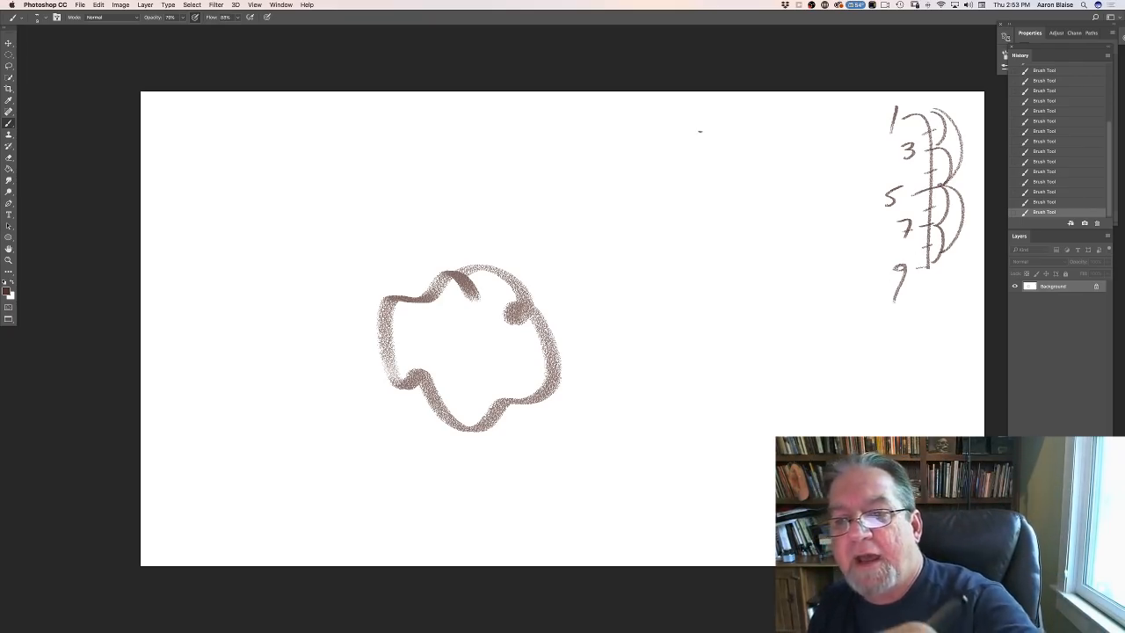
- Draw a second timing chart from 1 to 9 beside the first, halving the spacing towards 1 with marks 7, 5 and 3, erasing the stray mark
mouse_move(698, 123)
left_mouse_down()
mouse_move(729, 306)
mouse_move(701, 307)
mouse_move(685, 333)
left_mouse_up()
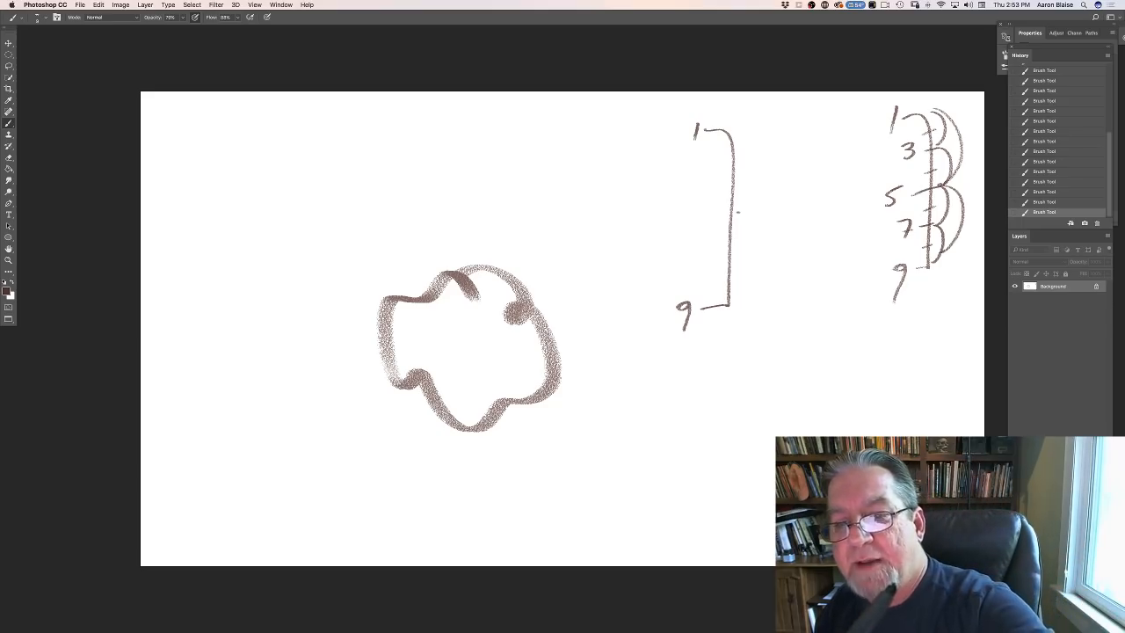
mouse_move(712, 219)
left_mouse_down()
mouse_move(744, 212)
mouse_move(683, 221)
left_mouse_up()
key("e")
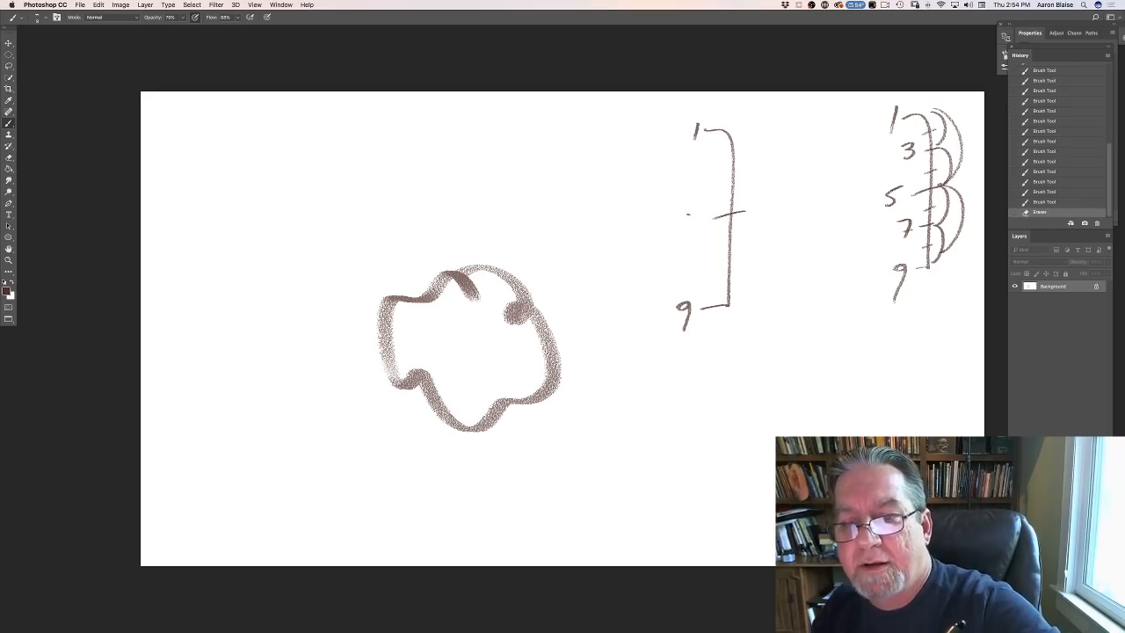
mouse_move(685, 215)
left_mouse_down()
mouse_move(690, 238)
mouse_move(700, 223)
left_mouse_up()
mouse_move(741, 128)
left_mouse_down()
mouse_move(761, 209)
mouse_move(740, 298)
left_mouse_up()
mouse_move(723, 167)
left_mouse_down()
mouse_move(696, 176)
mouse_move(736, 130)
mouse_move(747, 143)
mouse_move(733, 167)
mouse_move(747, 207)
left_mouse_up()
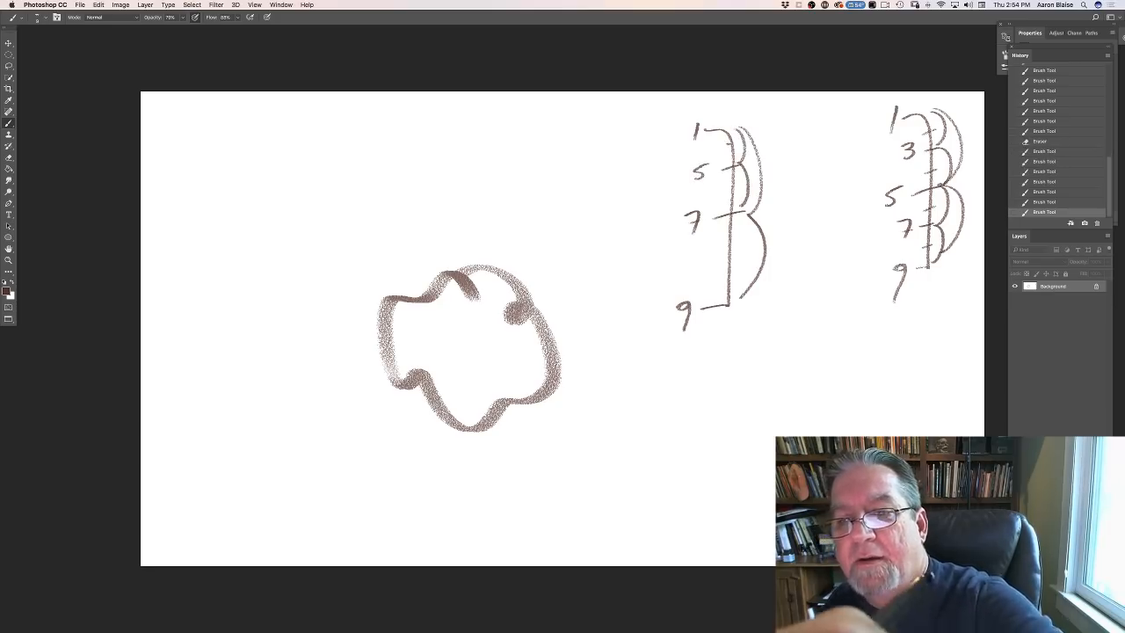
mouse_move(707, 138)
left_mouse_down()
mouse_move(709, 151)
mouse_move(739, 148)
mouse_move(736, 161)
left_mouse_up()
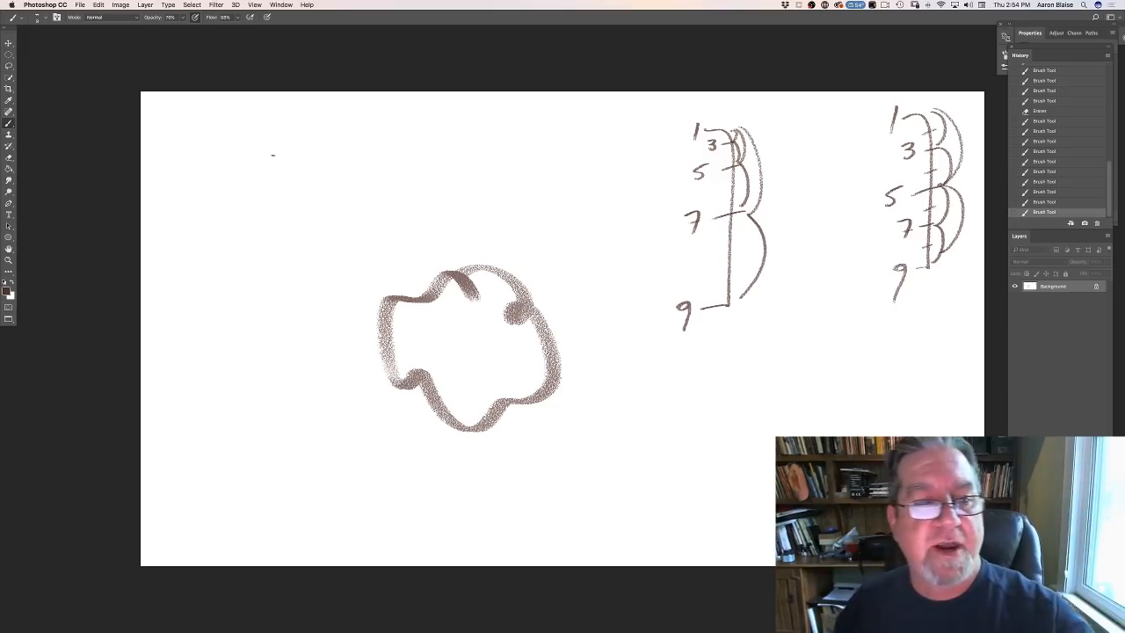
- Draw a tall timing chart from 1 to 35 left of the lumpy outline, with 19 halfway and ticks bunching towards both ends
mouse_move(270, 138)
left_mouse_down()
mouse_move(310, 172)
mouse_move(312, 412)
mouse_move(285, 399)
mouse_move(258, 143)
left_mouse_up()
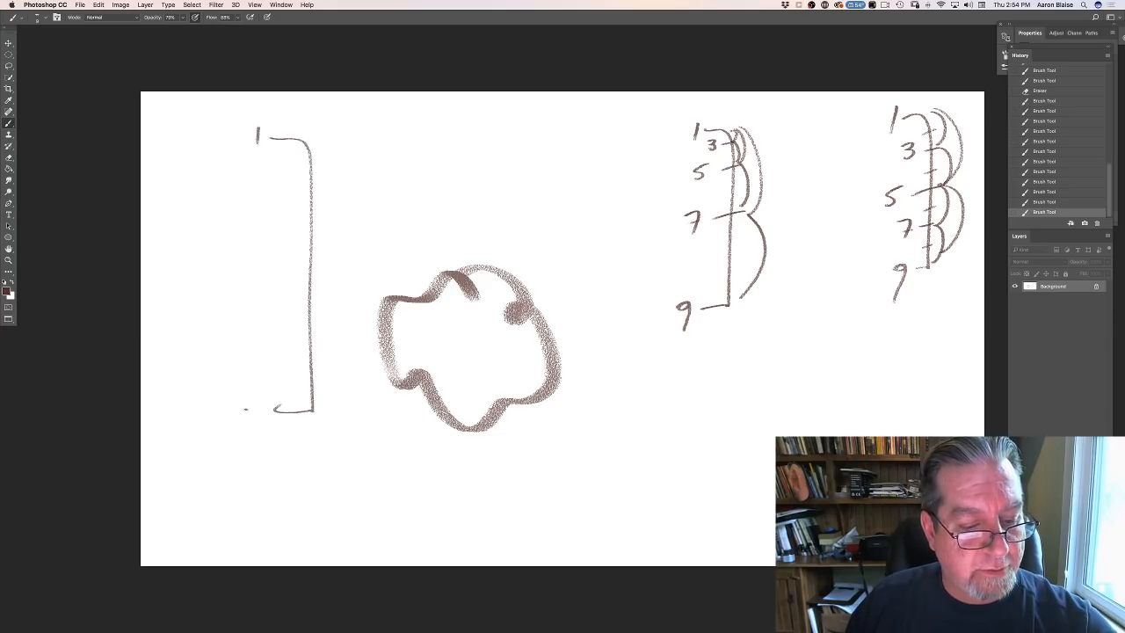
mouse_move(246, 405)
left_mouse_down()
mouse_move(249, 425)
mouse_move(266, 399)
left_mouse_up()
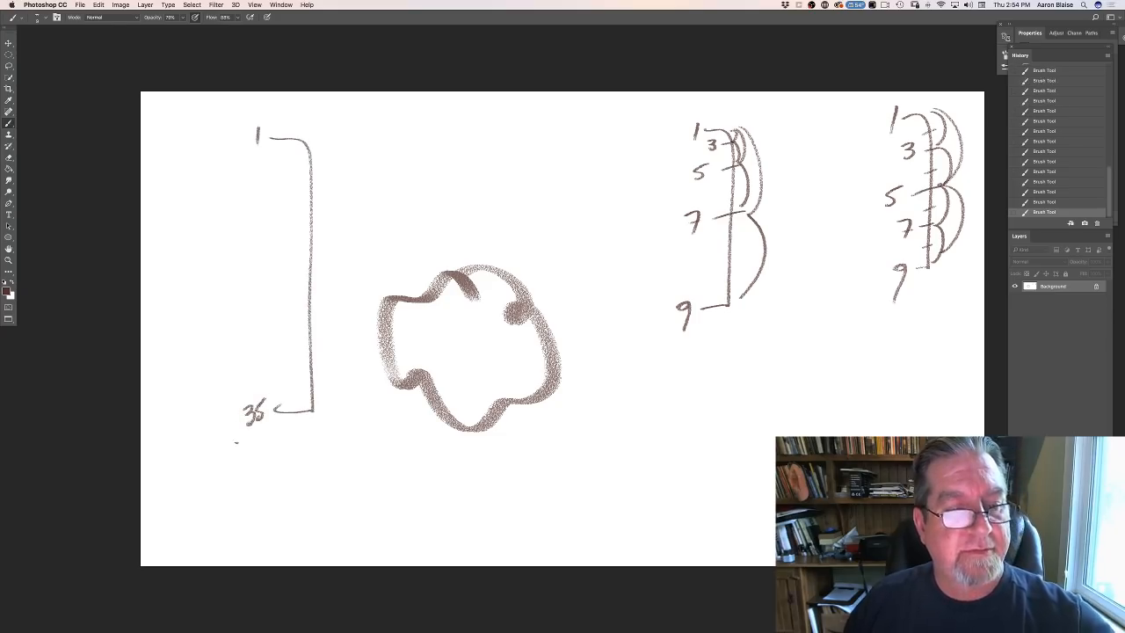
mouse_move(318, 267)
left_mouse_down()
mouse_move(248, 278)
mouse_move(263, 278)
left_mouse_up()
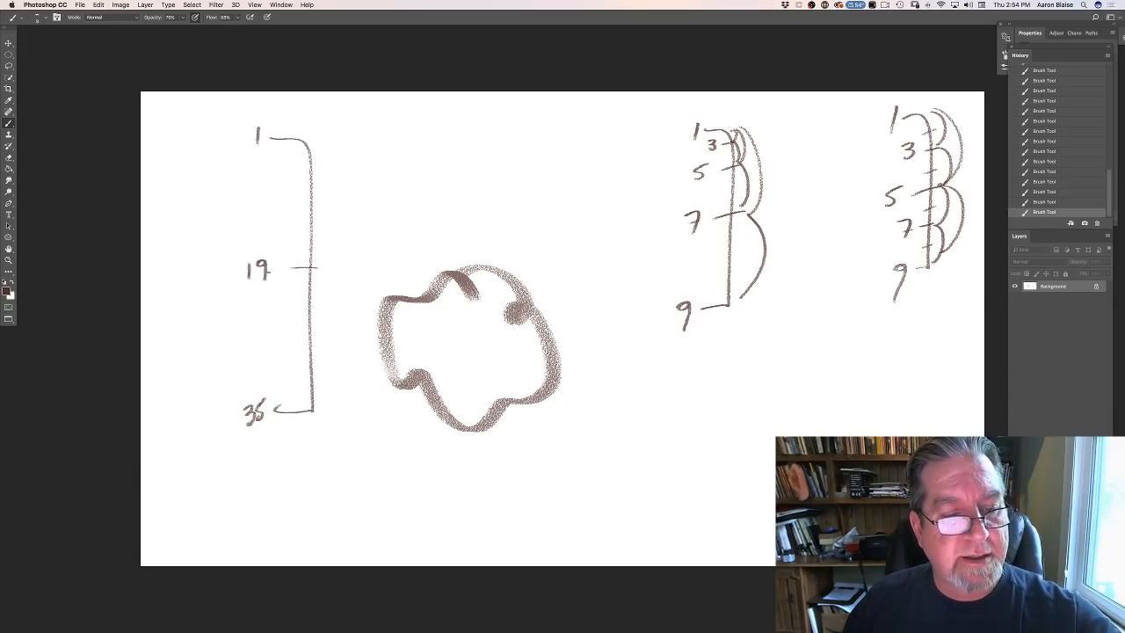
left_click_drag(318, 133, 332, 404)
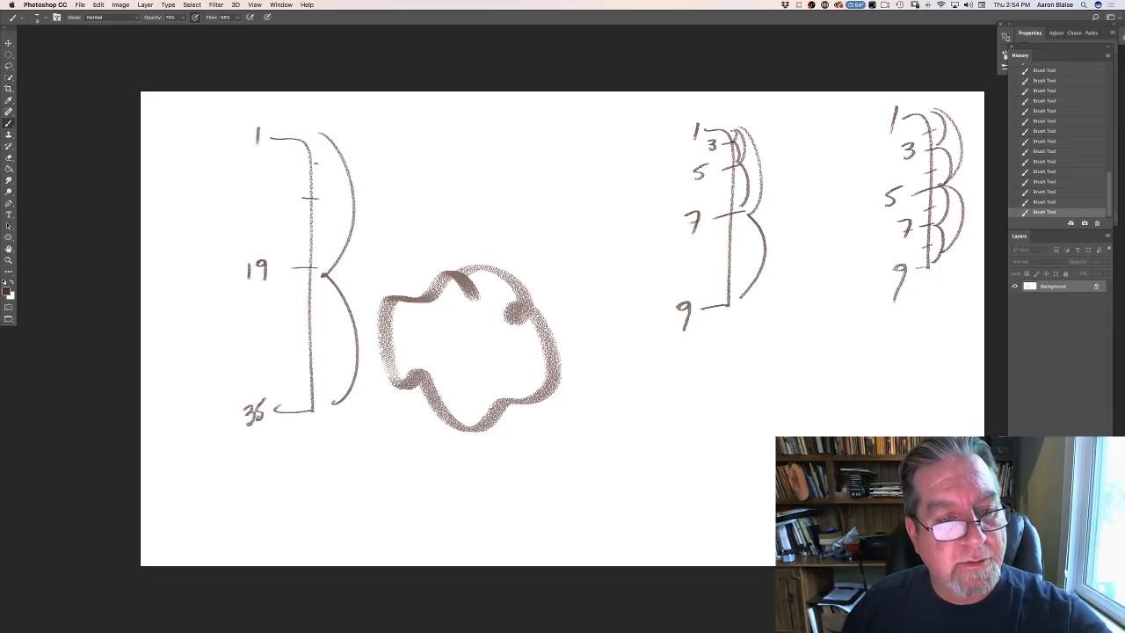
left_click_drag(315, 163, 302, 166)
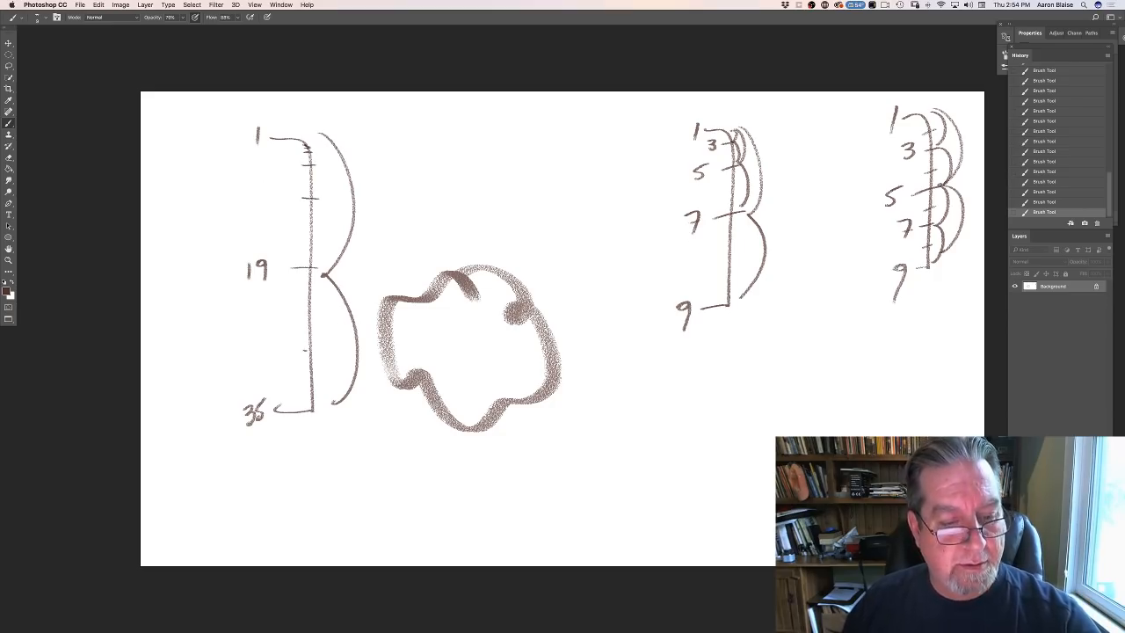
left_click_drag(316, 376, 302, 377)
left_click_drag(316, 387, 304, 386)
left_click_drag(316, 395, 308, 396)
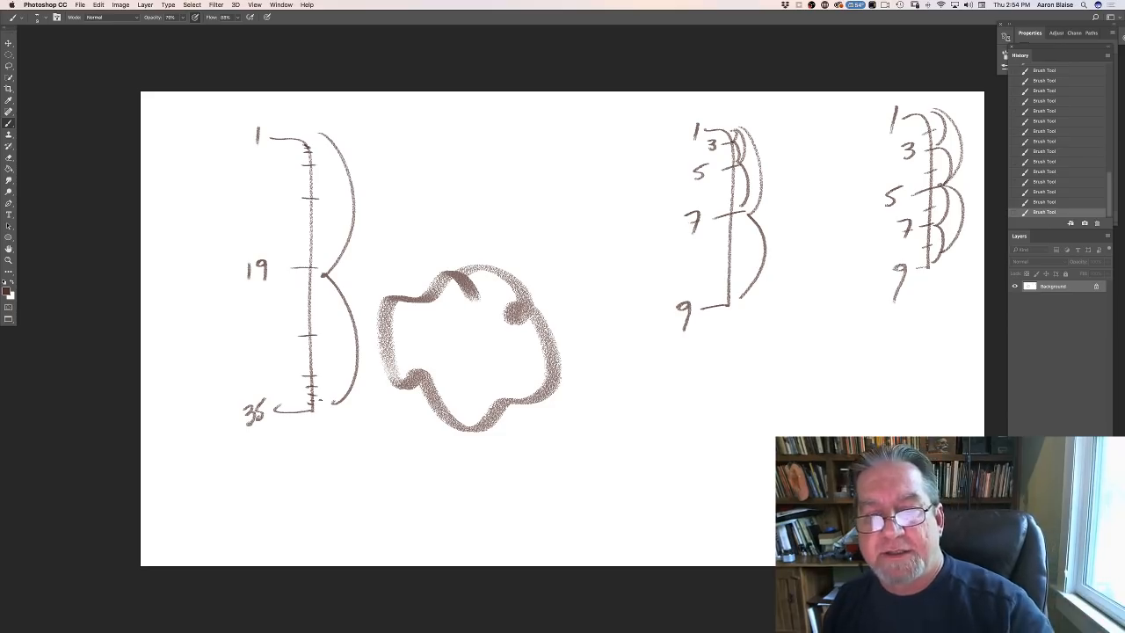
- Draw a timing chart from 1 to 7 between the outline and the second chart, divided into thirds at 3 and 5 with linking arcs
mouse_move(593, 165)
left_mouse_down()
mouse_move(588, 334)
mouse_move(574, 183)
left_mouse_up()
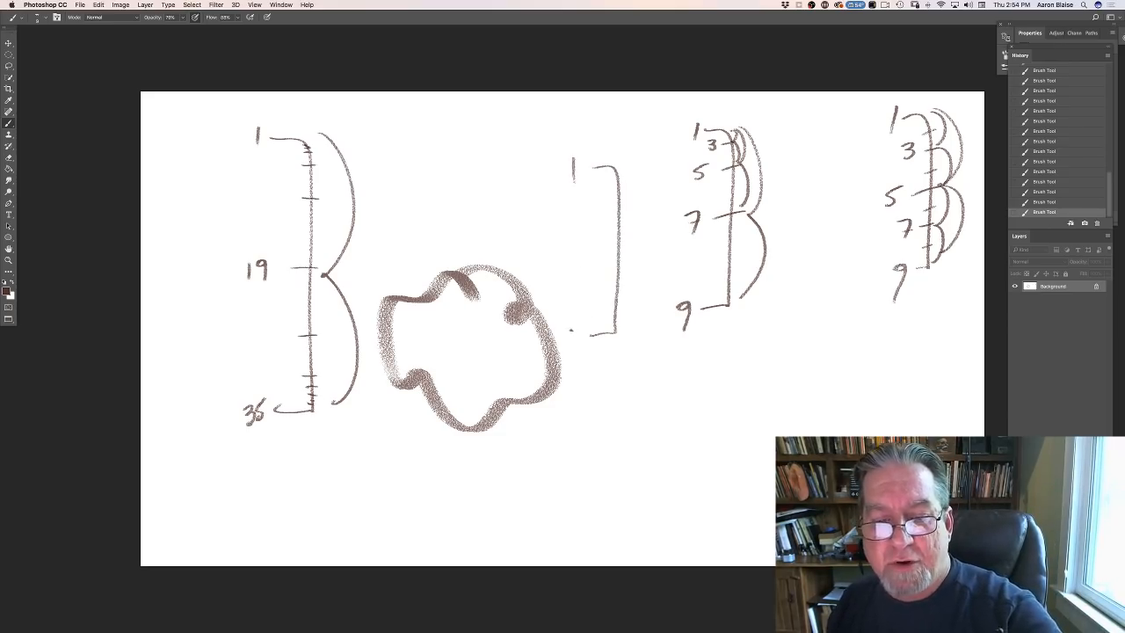
left_click_drag(570, 330, 577, 358)
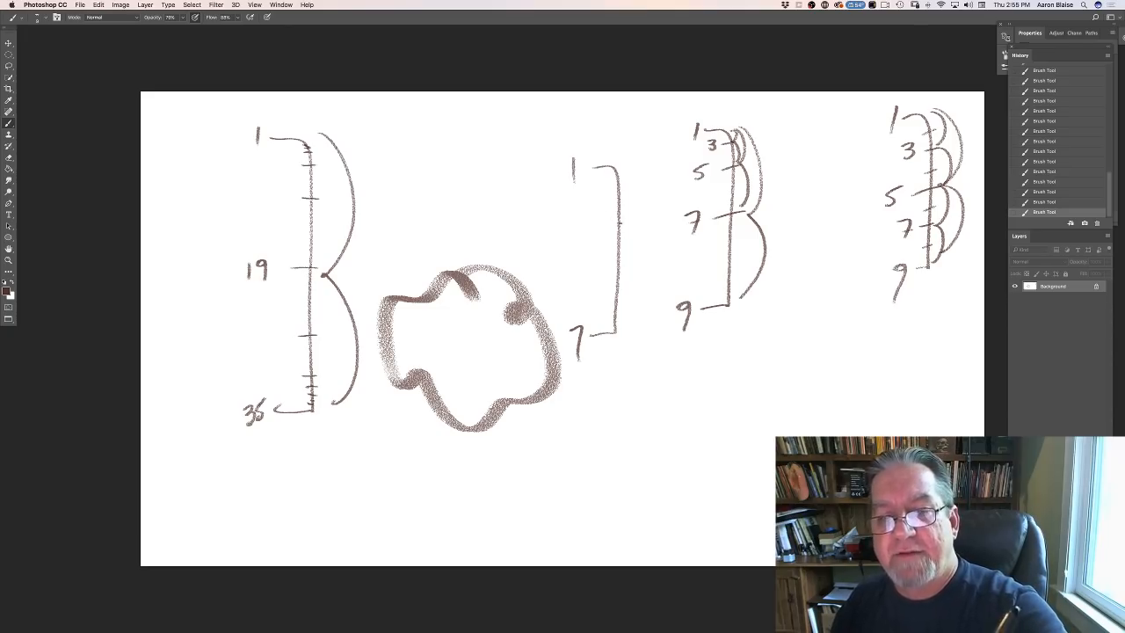
left_click_drag(627, 226, 602, 231)
left_click_drag(626, 283, 601, 288)
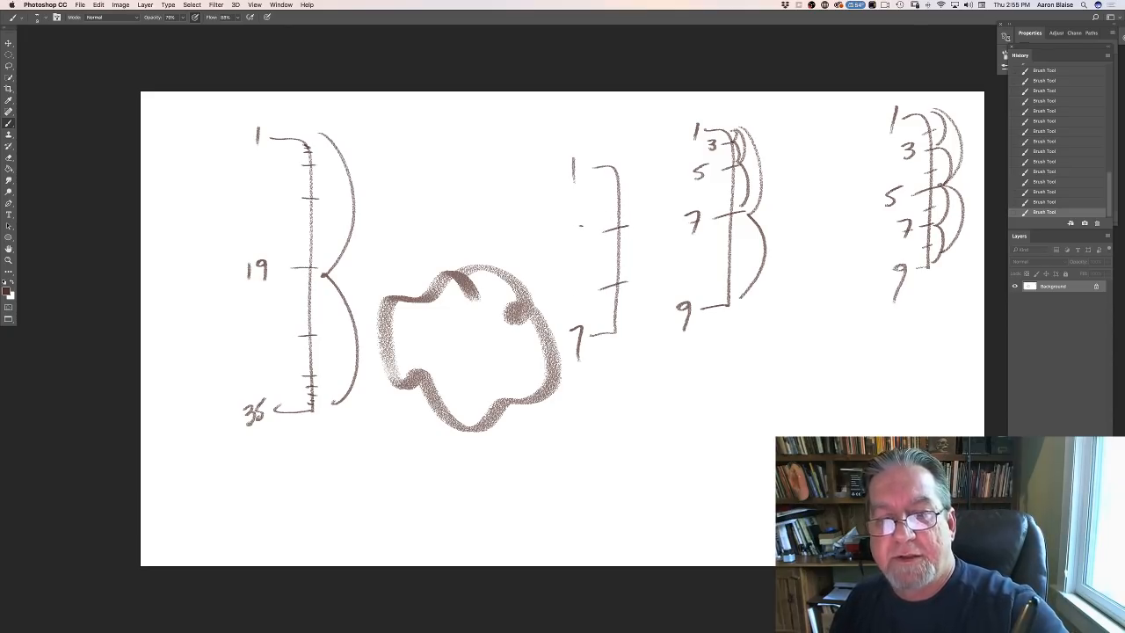
left_click_drag(579, 223, 579, 237)
mouse_move(581, 279)
left_mouse_down()
mouse_move(579, 293)
mouse_move(598, 276)
left_mouse_up()
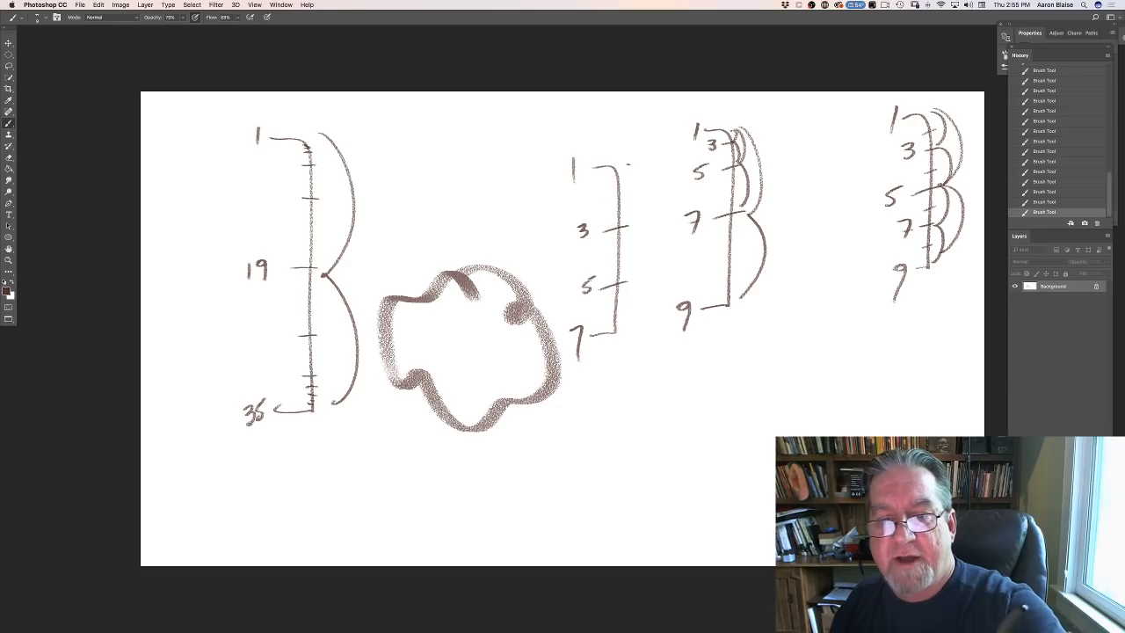
mouse_move(628, 164)
left_mouse_down()
mouse_move(643, 262)
mouse_move(635, 342)
left_mouse_up()
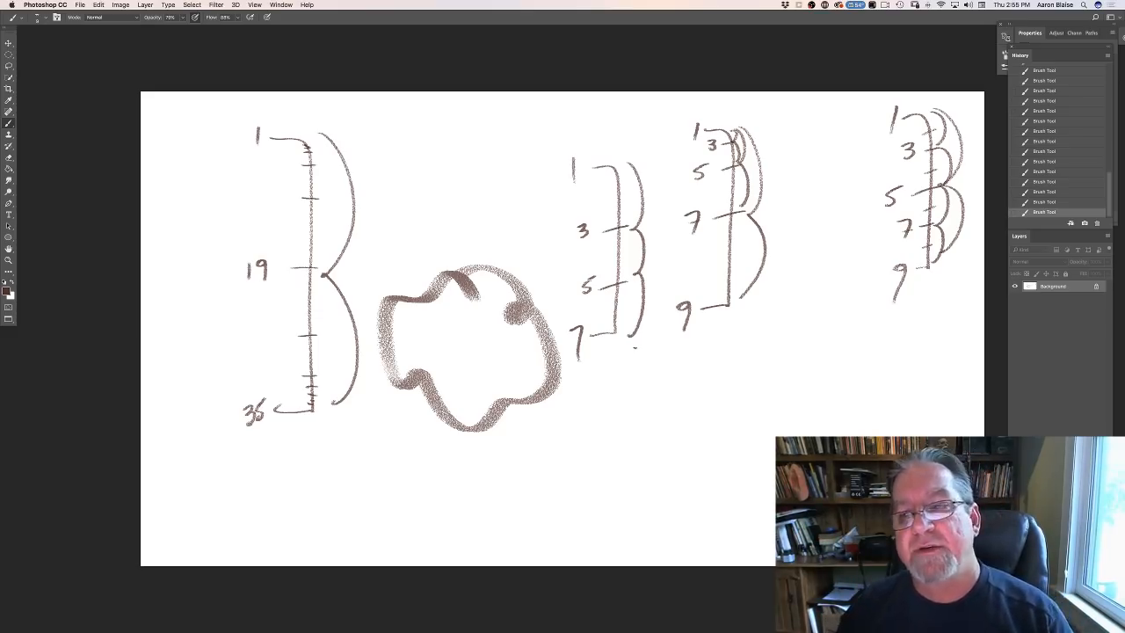
- Switch back to the creature painting Untitled-1 and show it in full-screen mode with the menu bar
key("f")
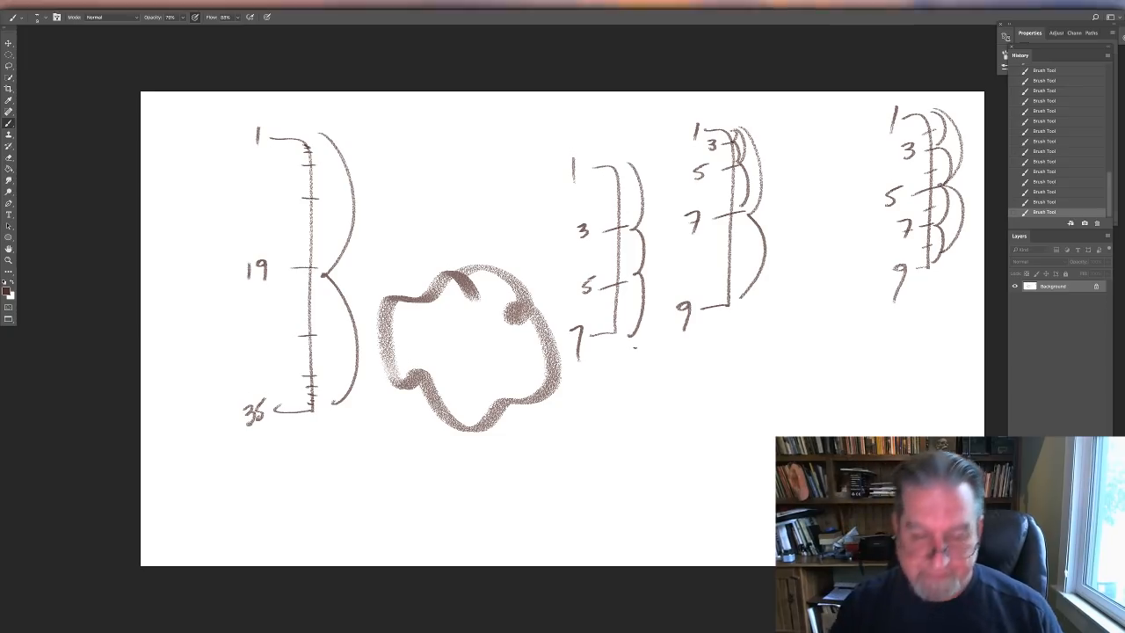
key("f")
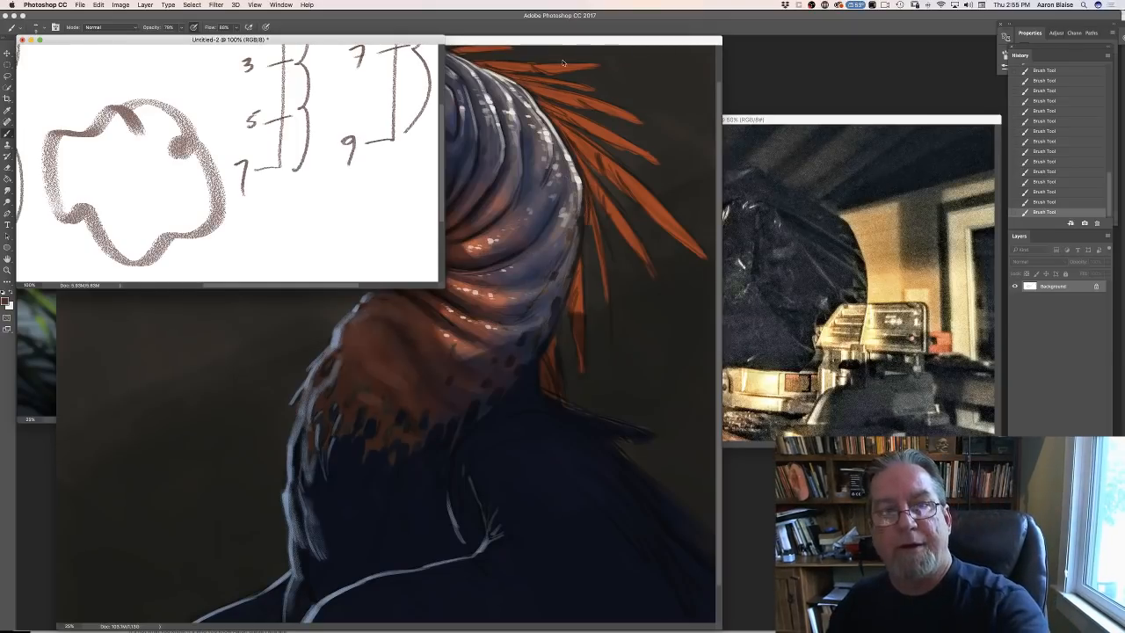
left_click(554, 42)
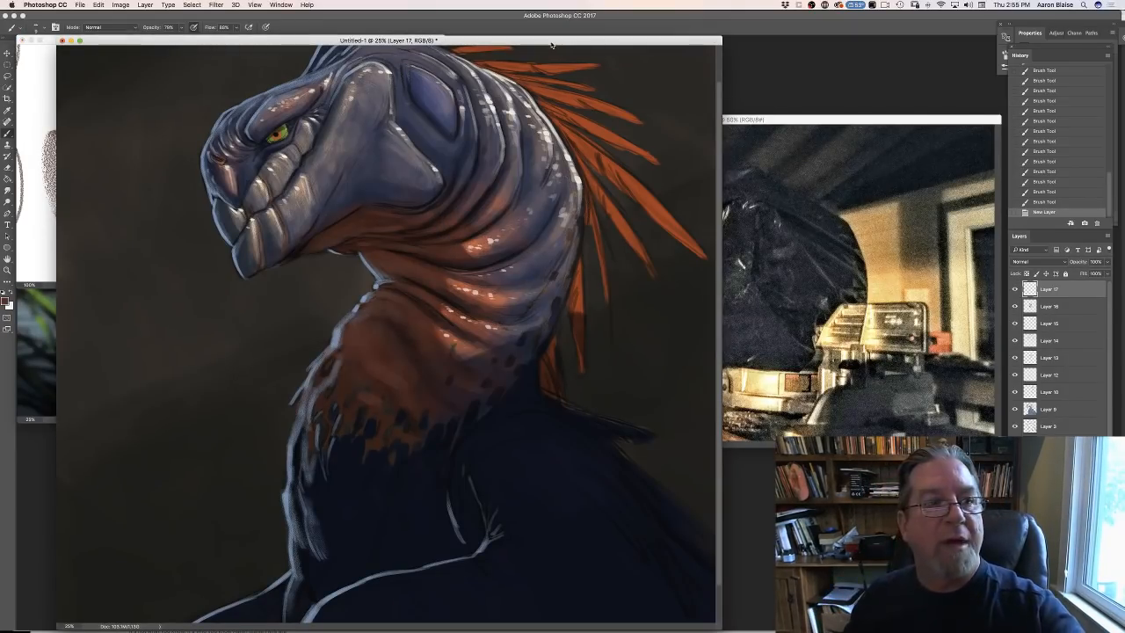
mouse_move(162, 43)
left_mouse_down()
mouse_move(236, 70)
mouse_move(370, 35)
left_mouse_up()
key("f")
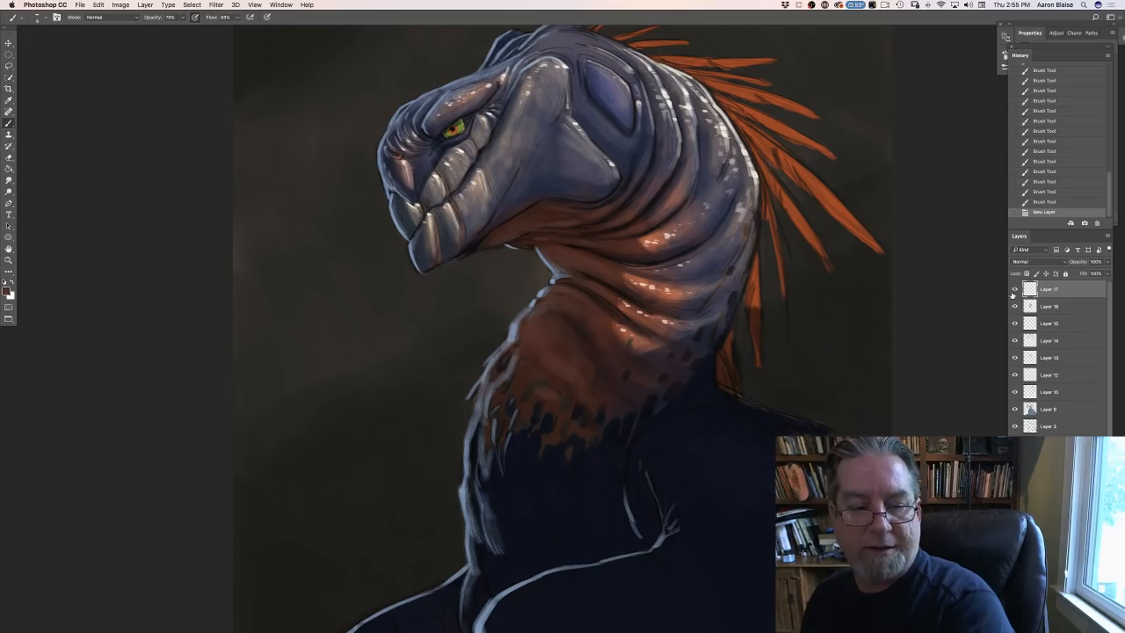
- Set the blend mode of Layer 17 to Multiply and change the foreground colour to a light blue
left_click(1016, 261)
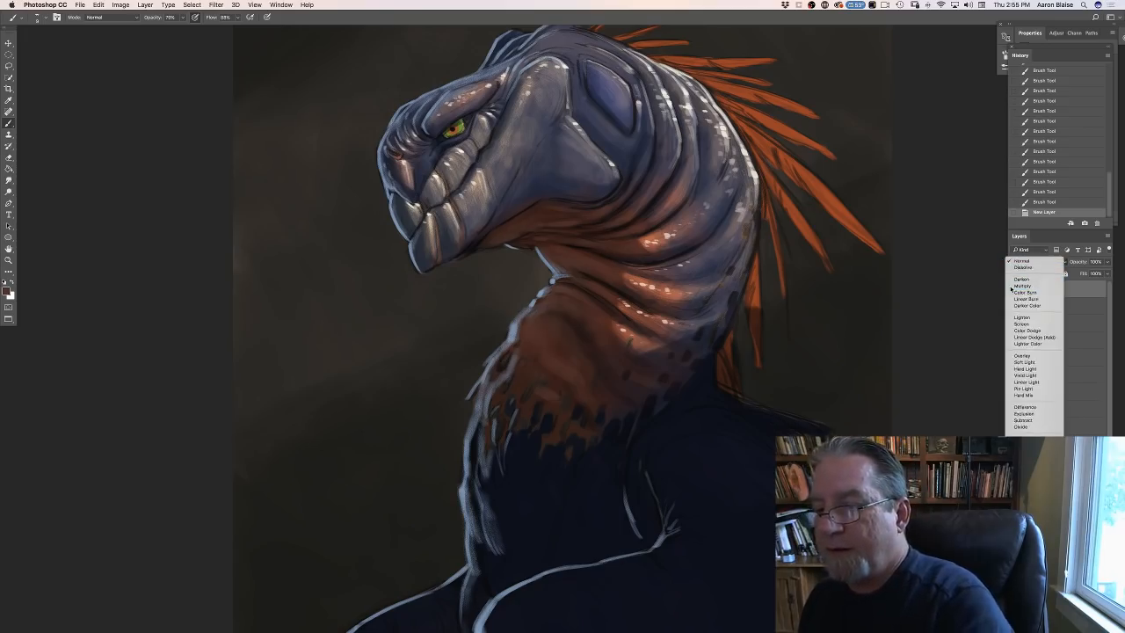
left_click(1017, 285)
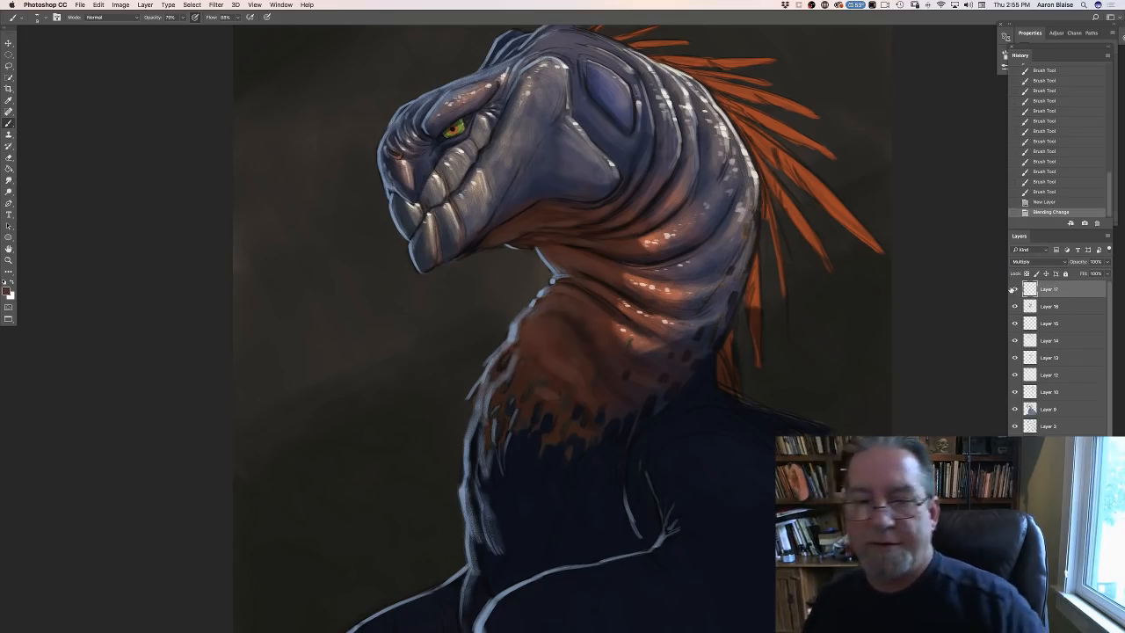
left_click(7, 291)
left_click(306, 518)
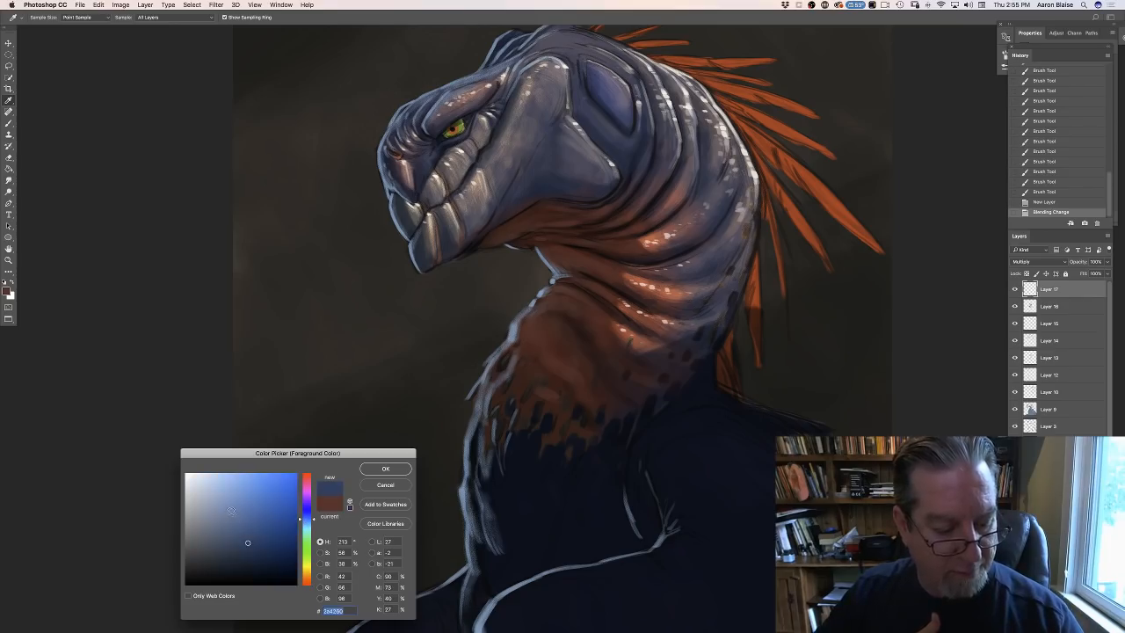
left_click(227, 507)
left_click_drag(252, 499, 250, 492)
left_click(374, 473)
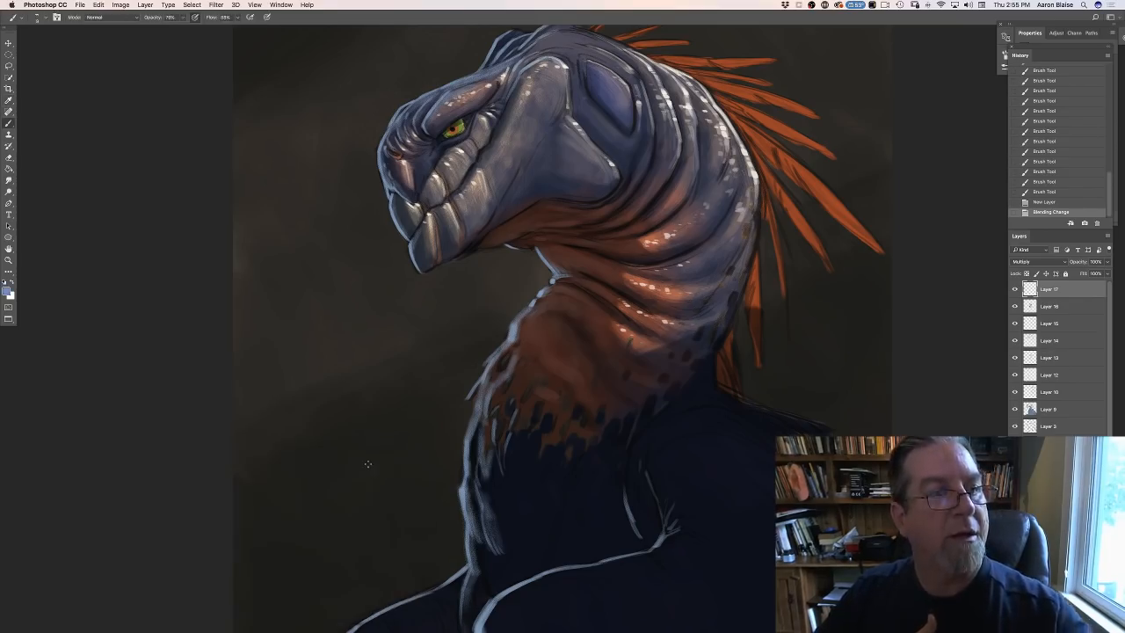
- Choose a large speckled texture brush from the brush presets for adding skin spots
left_click(31, 18)
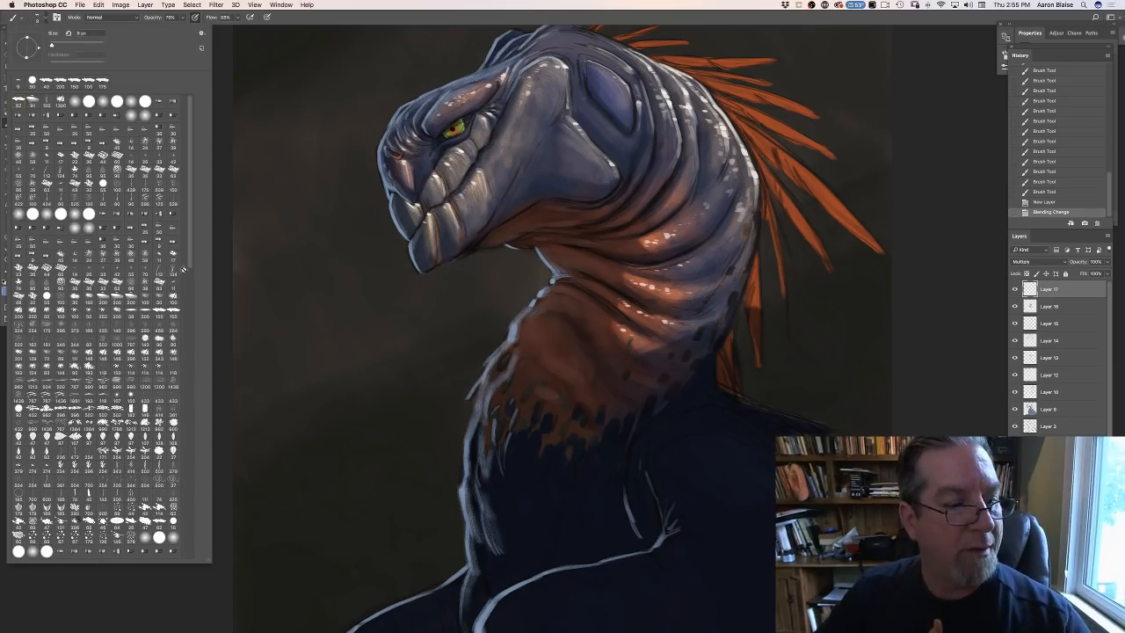
left_click_drag(186, 288, 191, 454)
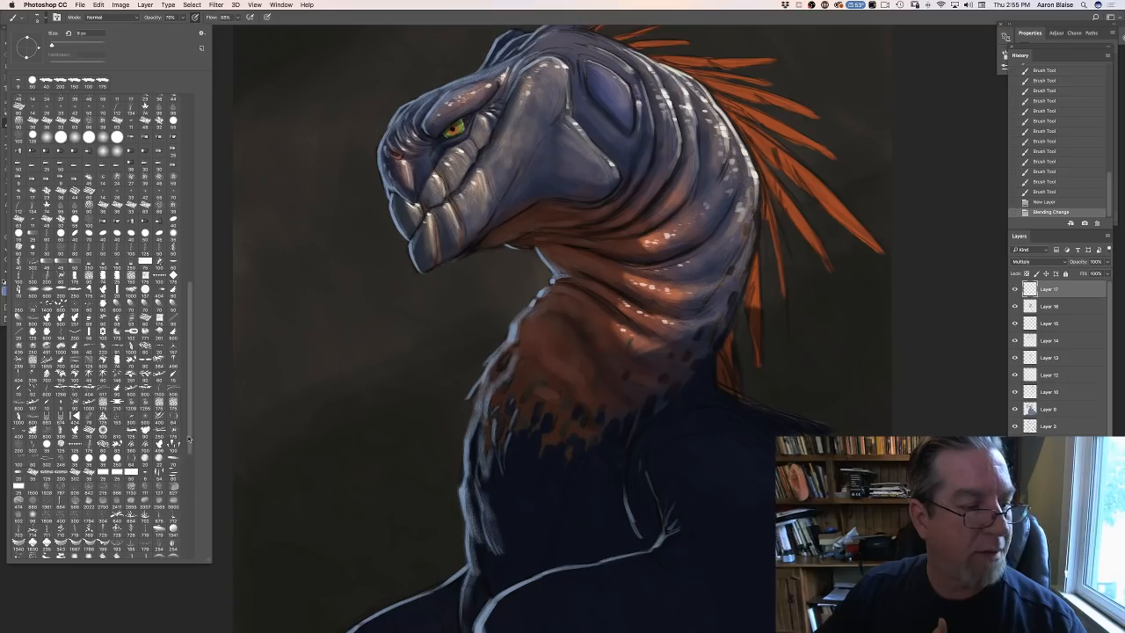
scroll(75, 302, "up", 2)
left_click(77, 369)
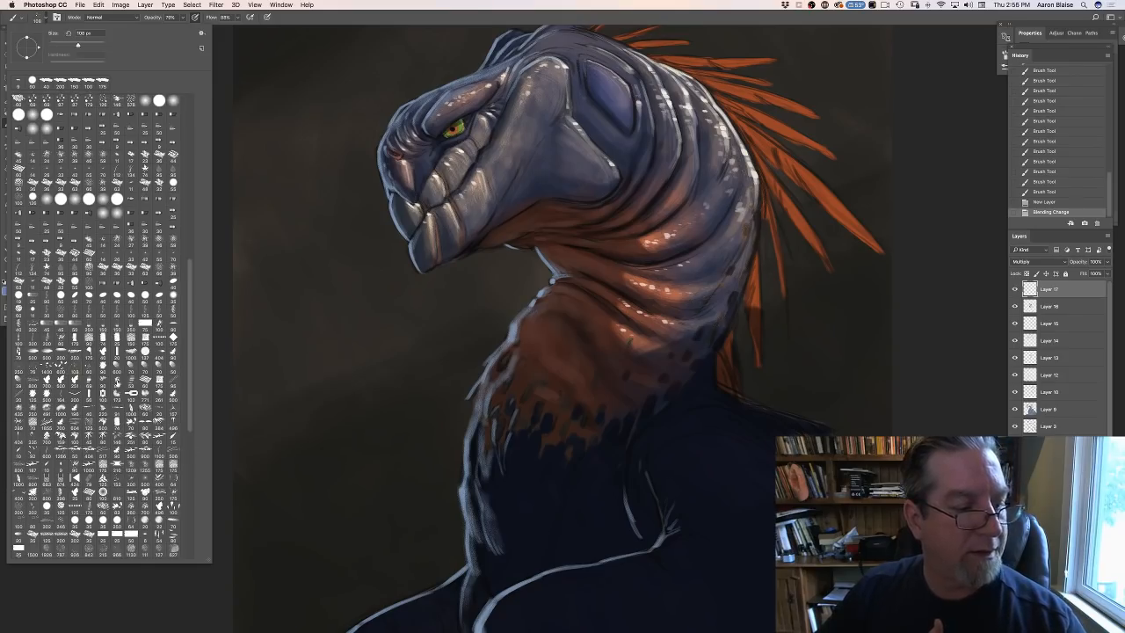
left_click(314, 405)
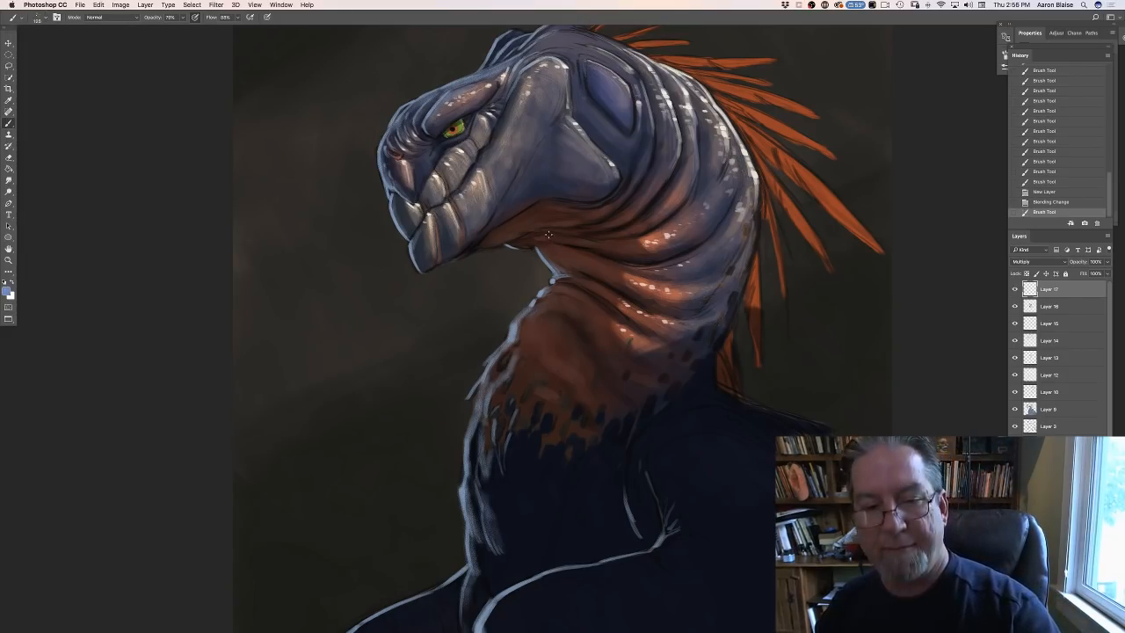
- Dab speckle texture over the creature's cheek, jaw and throat on Layer 17, enlarging the brush as the spots spread
left_click_drag(606, 231, 539, 141)
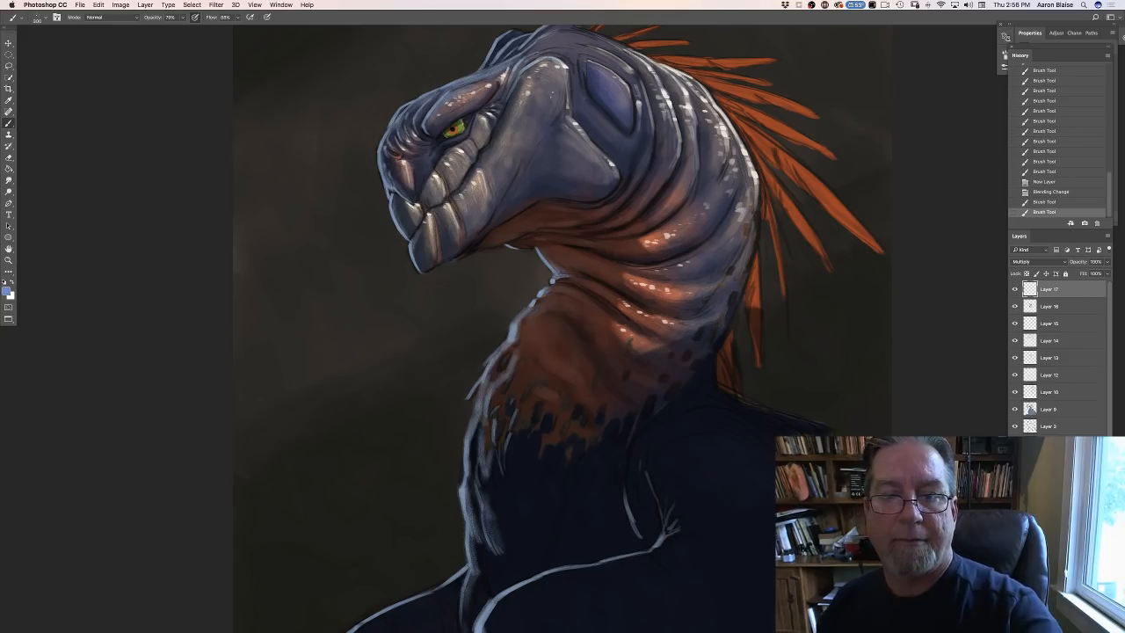
left_click(538, 280)
key("bracketright")
key("bracketright")
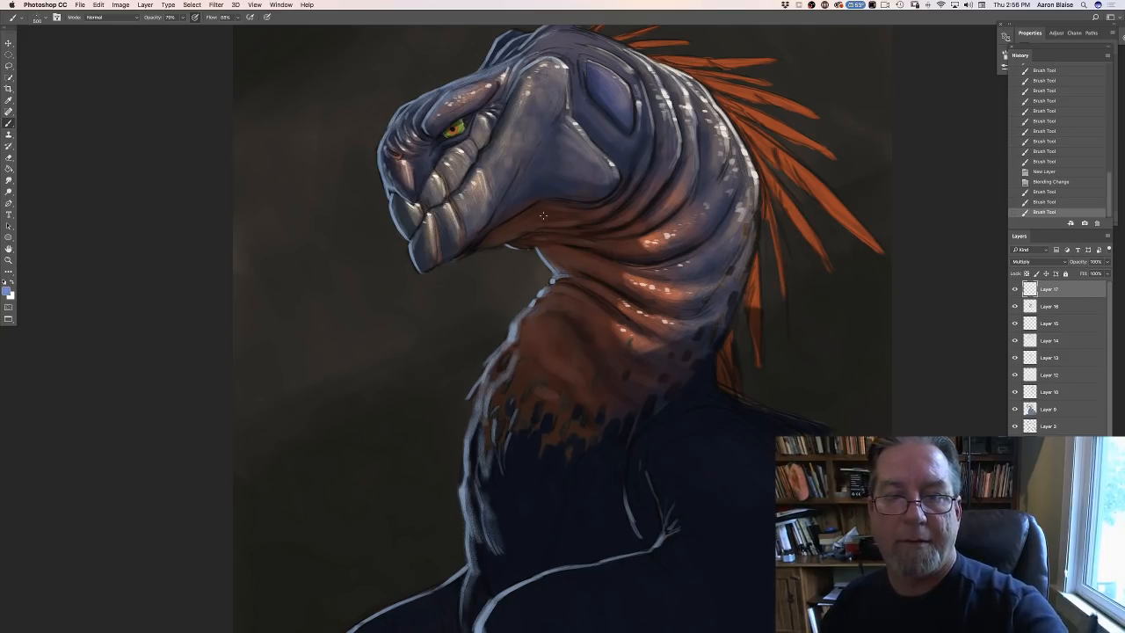
left_click(525, 264)
left_click(470, 360)
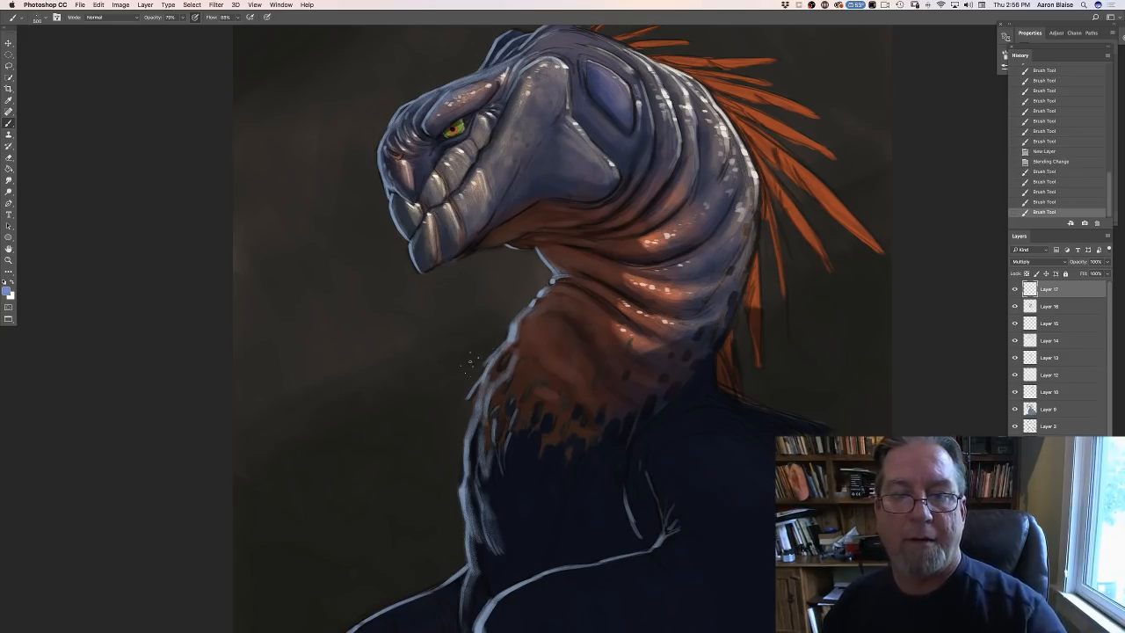
- Extend the speckle texture across the shoulder, neck and chest using a slightly smaller brush
left_click(698, 407)
key("bracketleft")
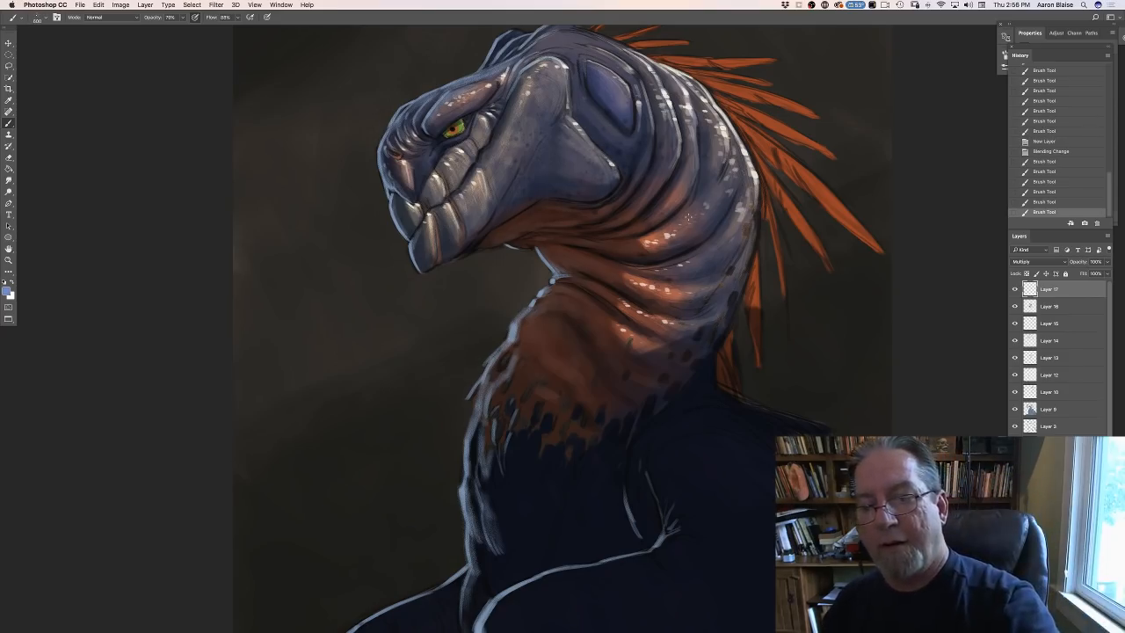
left_click(527, 480)
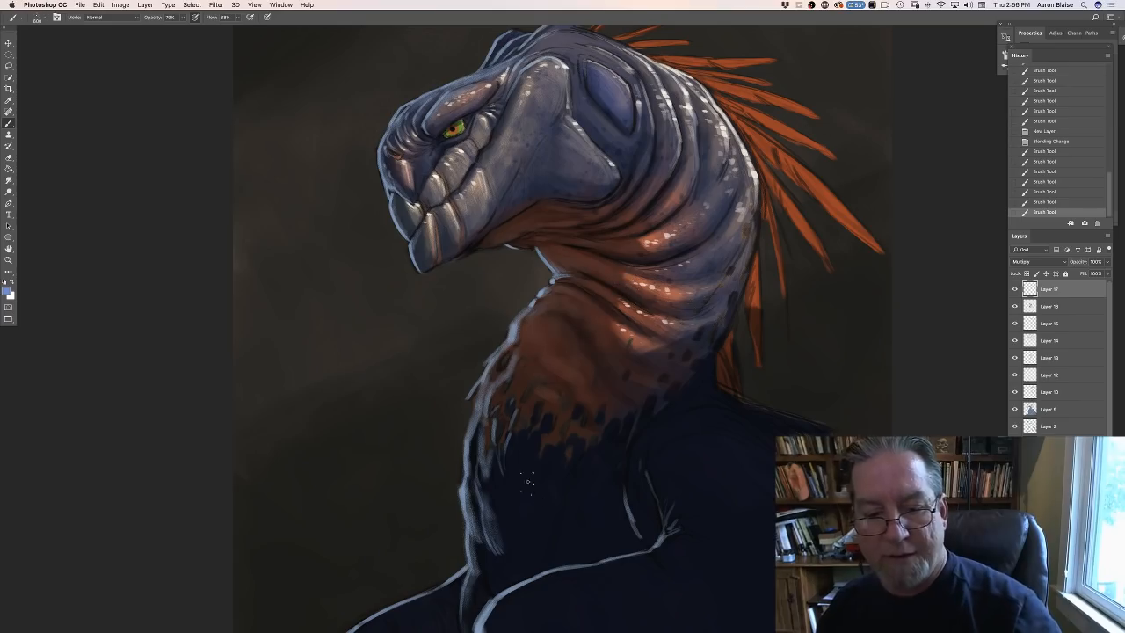
left_click(527, 508)
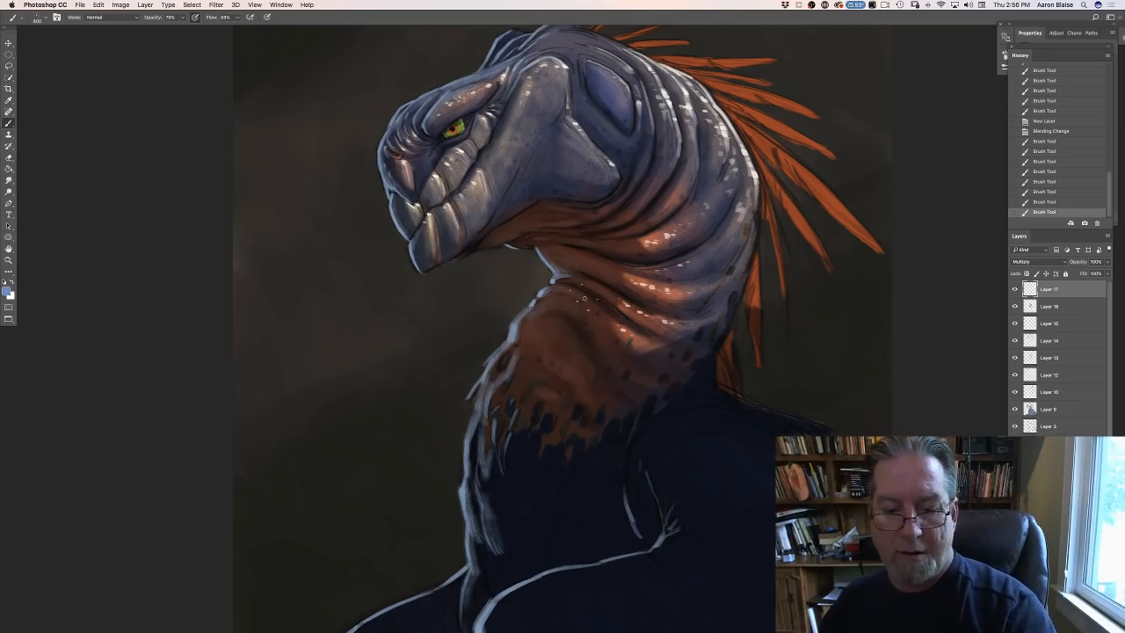
left_click(633, 557)
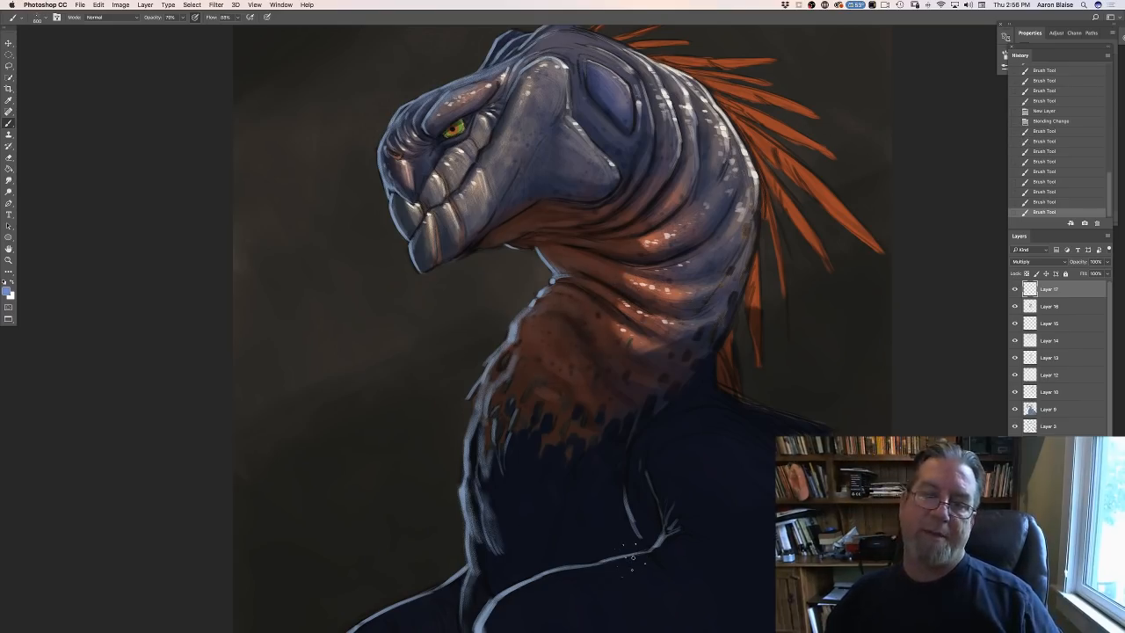
- Erase stray speckles from the background beside the throat and beak, and add finer spots to the face and upper neck with a smaller brush
left_click(447, 362)
key("bracketleft")
key("bracketleft")
key("bracketleft")
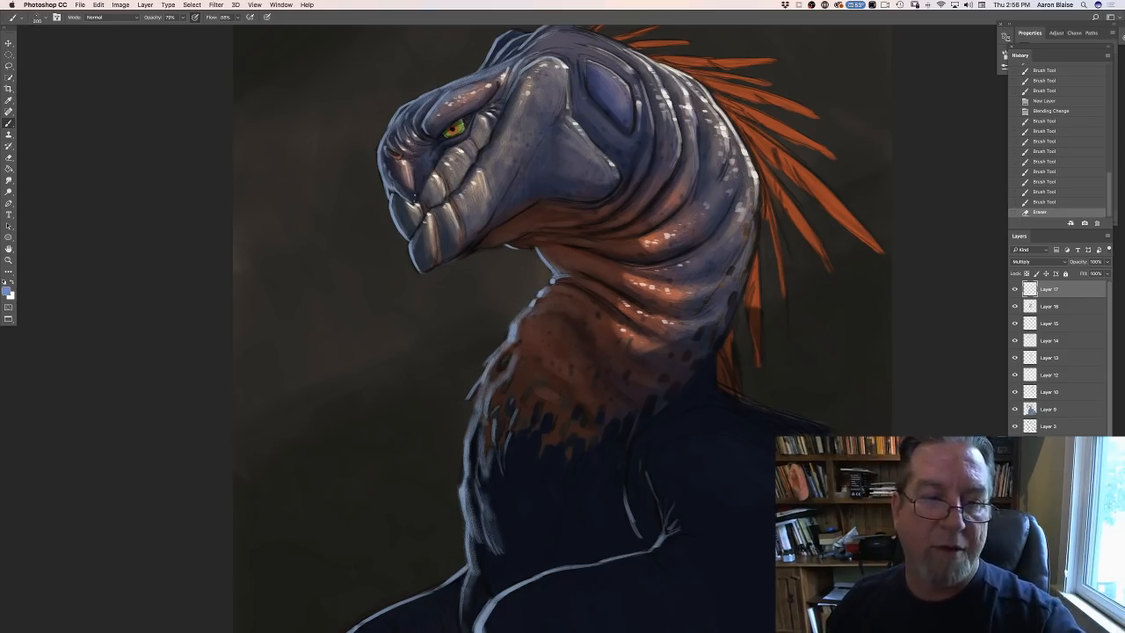
mouse_move(415, 196)
left_mouse_down()
mouse_move(408, 183)
mouse_move(416, 199)
left_mouse_up()
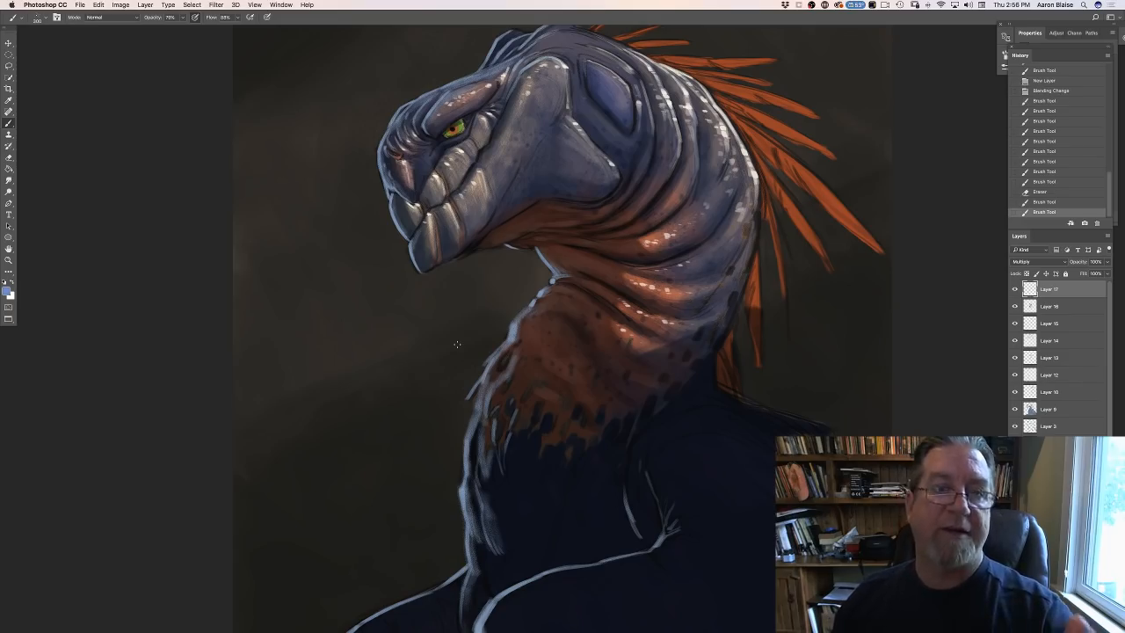
left_click_drag(372, 152, 370, 171)
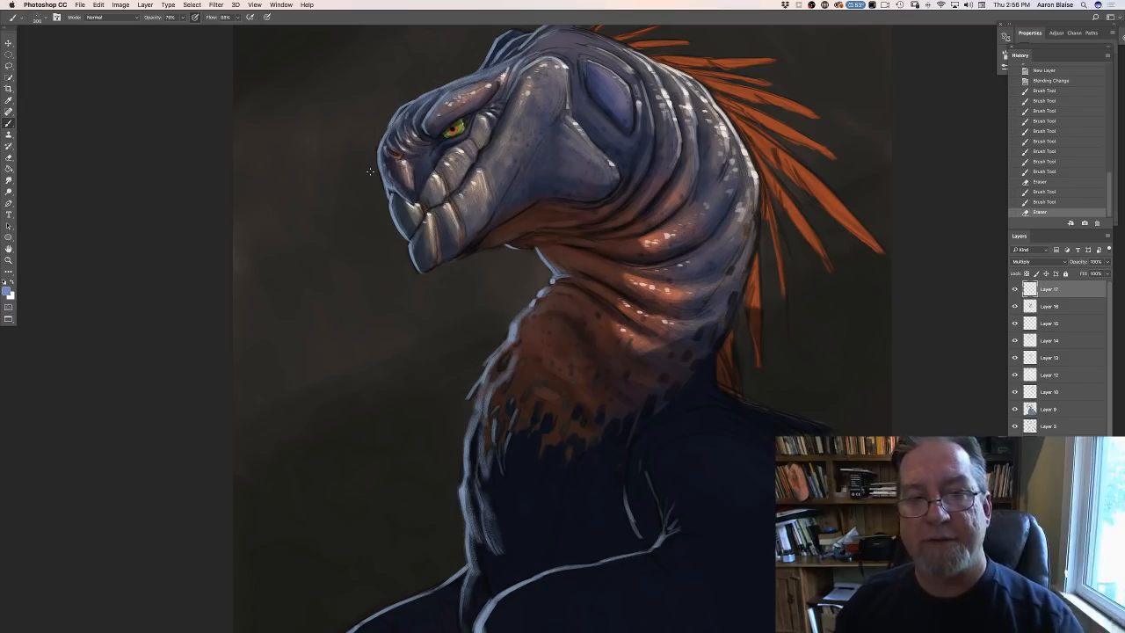
left_click_drag(551, 46, 673, 188)
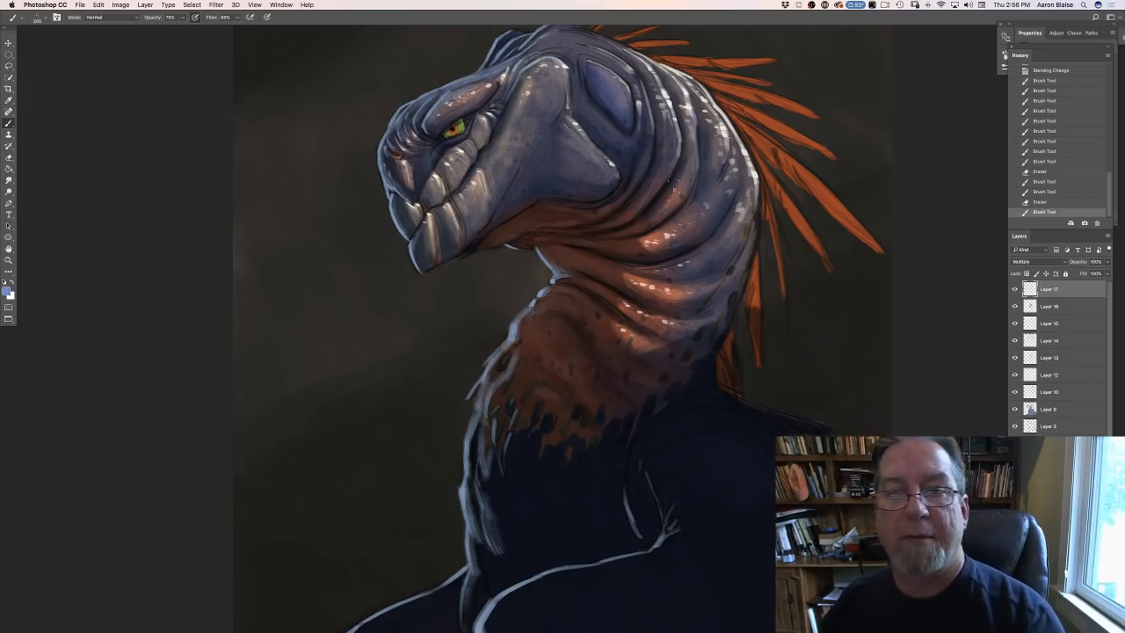
- Build up fine speckles along the lower neck folds and down over the chest and body
left_click_drag(258, 258, 227, 291)
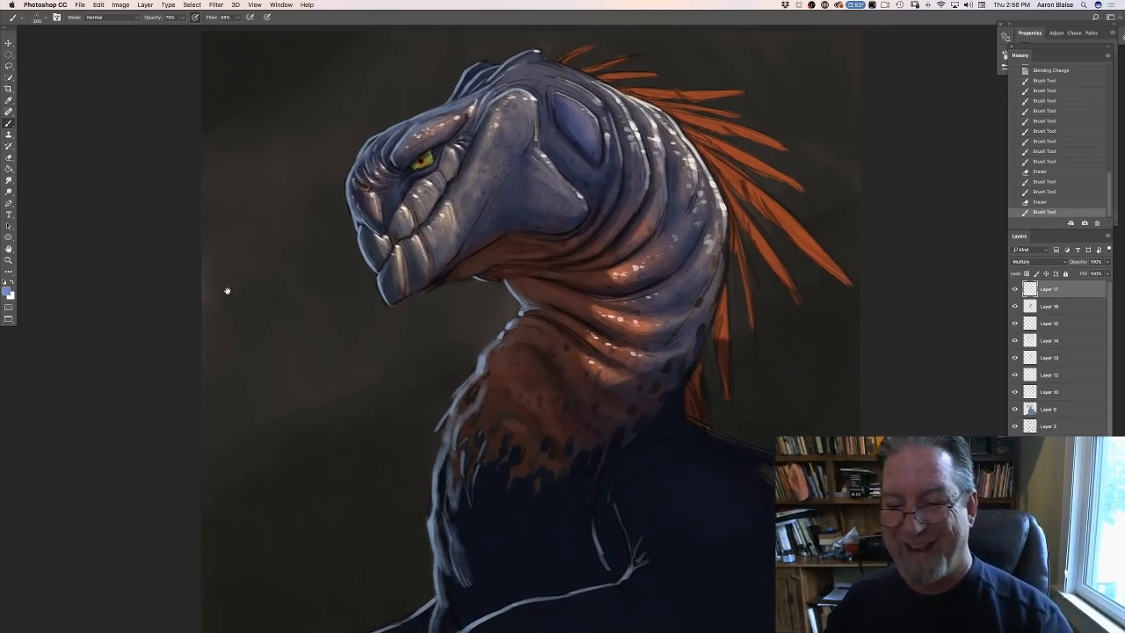
left_click(658, 409)
left_click(656, 388)
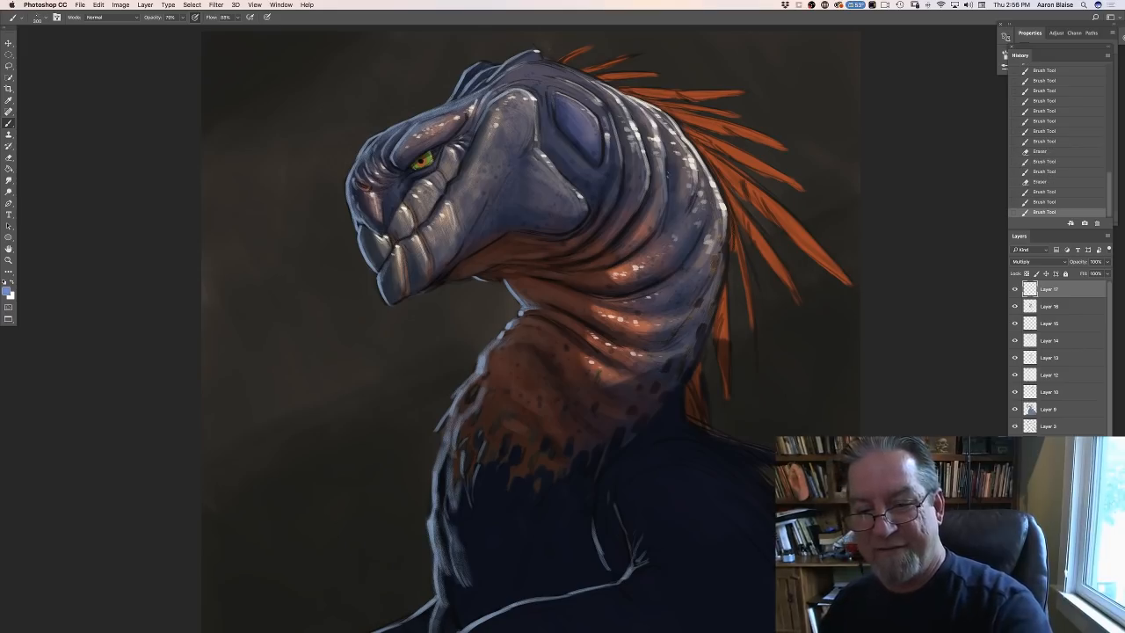
left_click(644, 356)
left_click(634, 387)
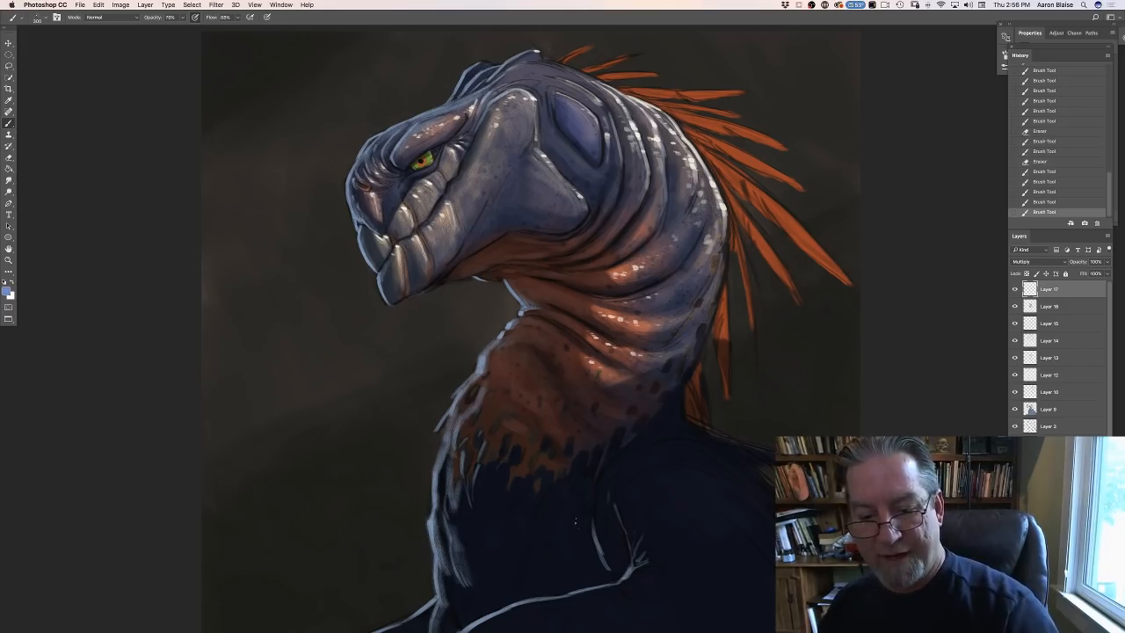
left_click(578, 522)
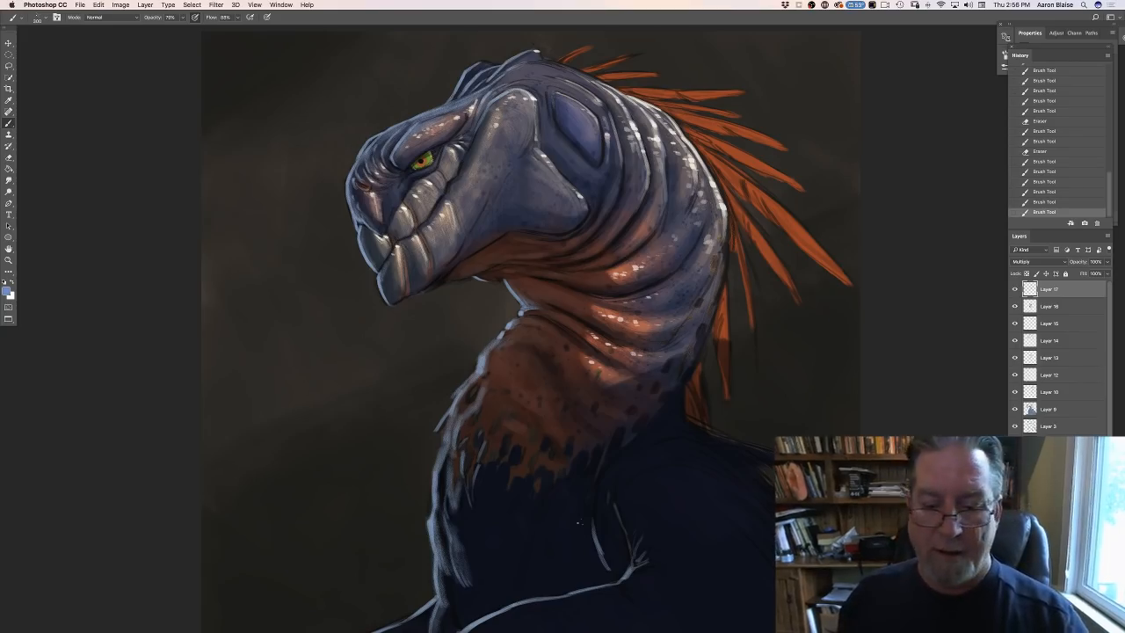
left_click(758, 587)
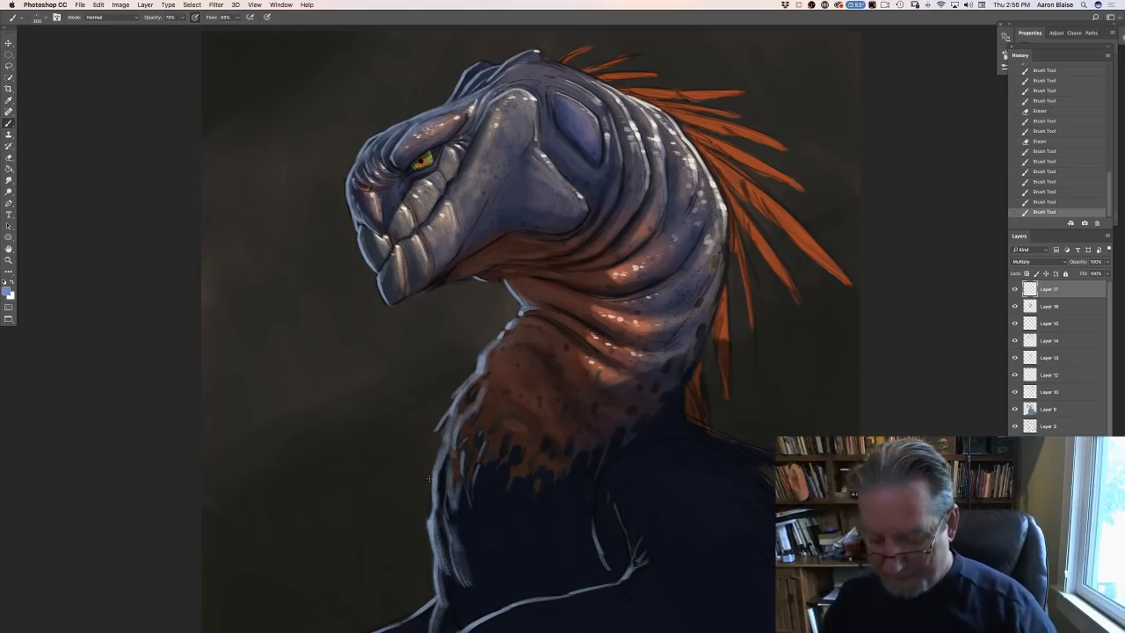
- Set the foreground colour to a lighter blue and add a new layer above Layer 17 with Overlay blending
left_click_drag(311, 422, 281, 329)
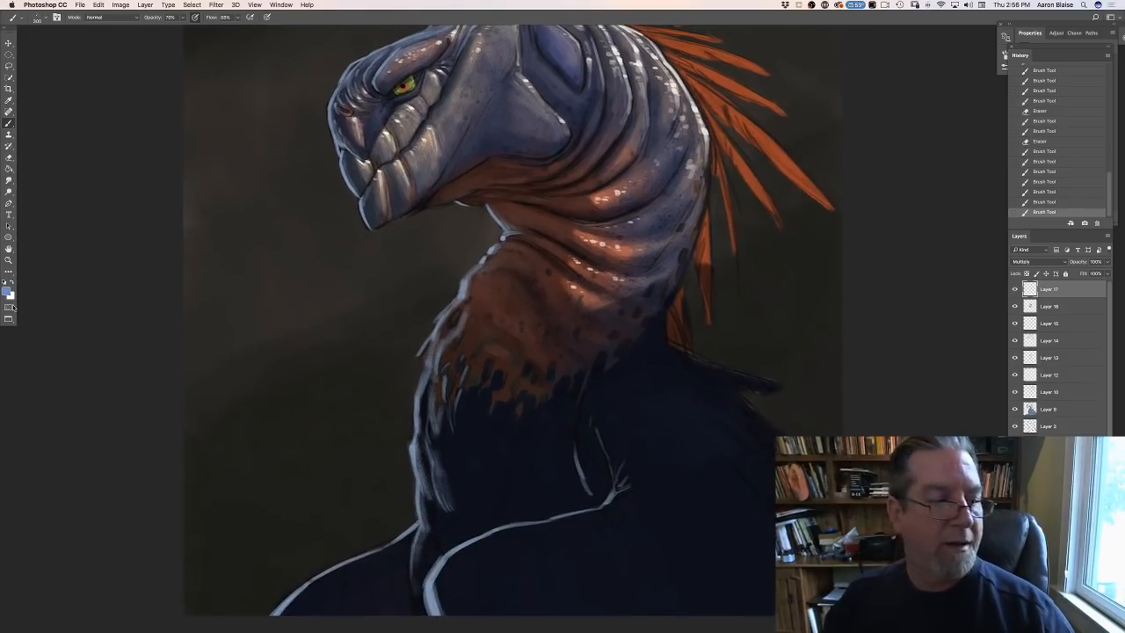
left_click(9, 293)
left_click(240, 486)
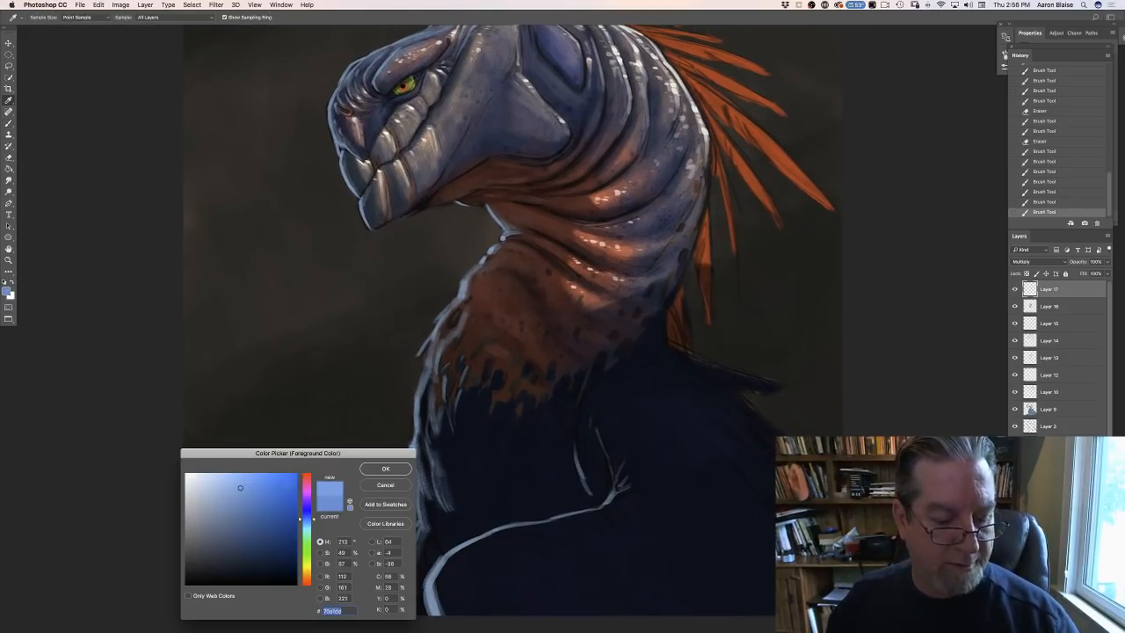
left_click(384, 468)
key("alt+shift+super+n")
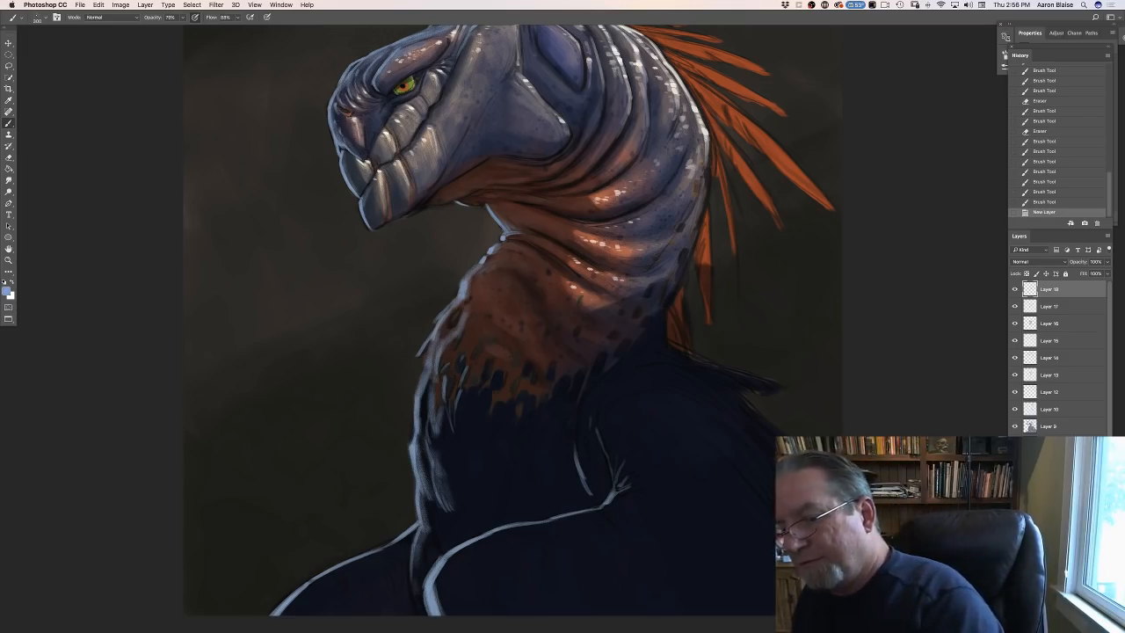
left_click(1015, 262)
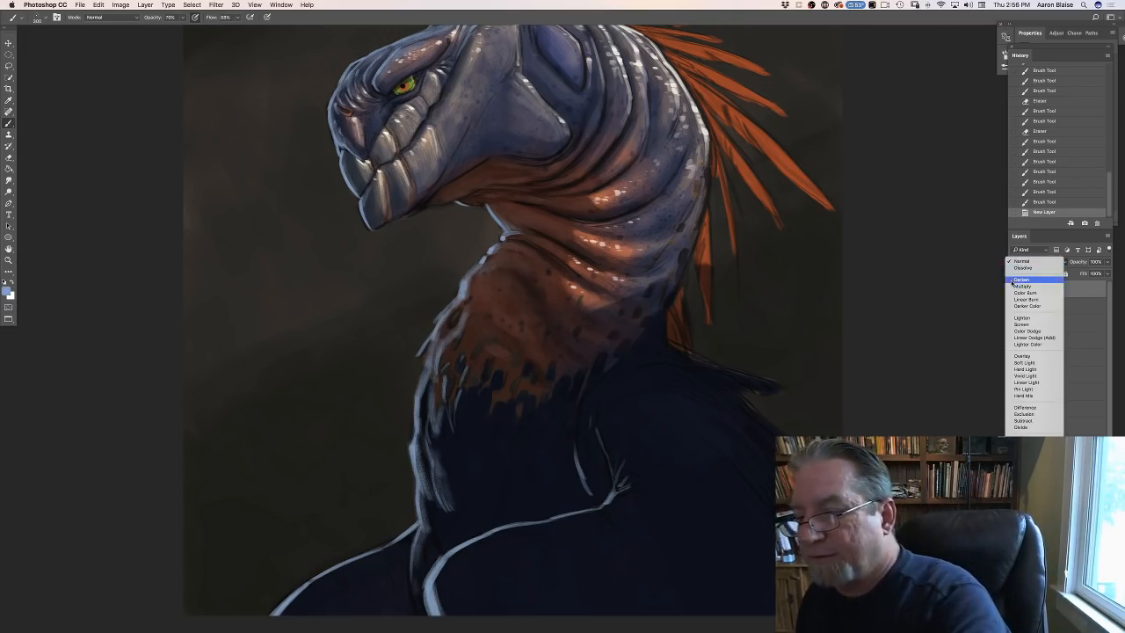
left_click(1016, 356)
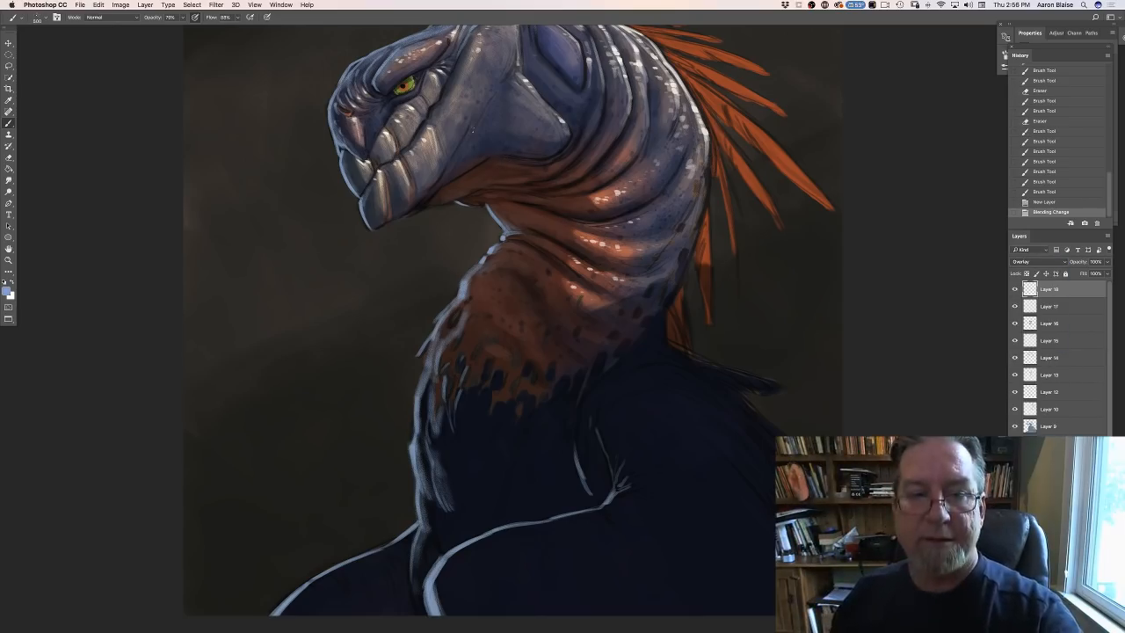
- Dab light blue speckles over the cheek, neck folds and chest on the Overlay layer using a larger texture brush
left_click(649, 368)
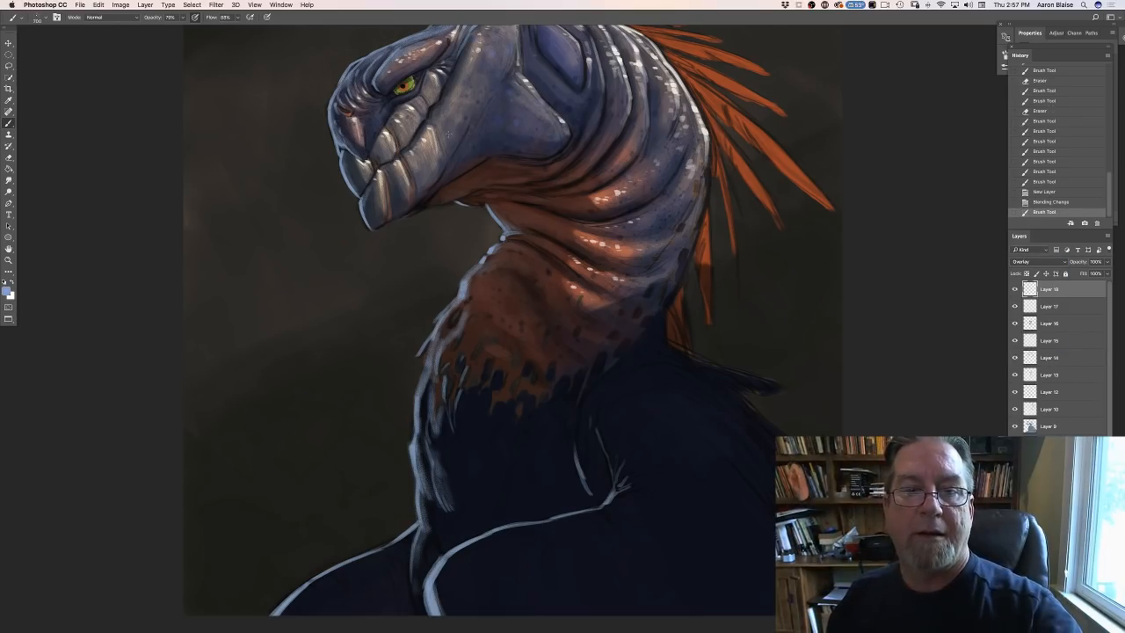
left_click_drag(454, 156, 455, 189)
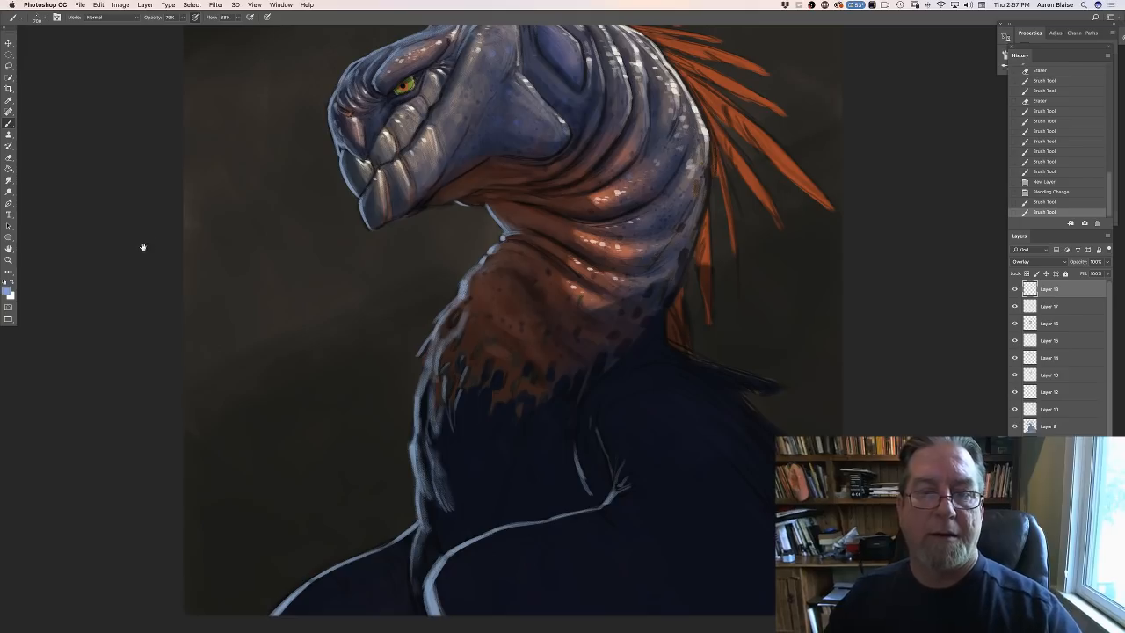
left_click_drag(143, 246, 159, 328)
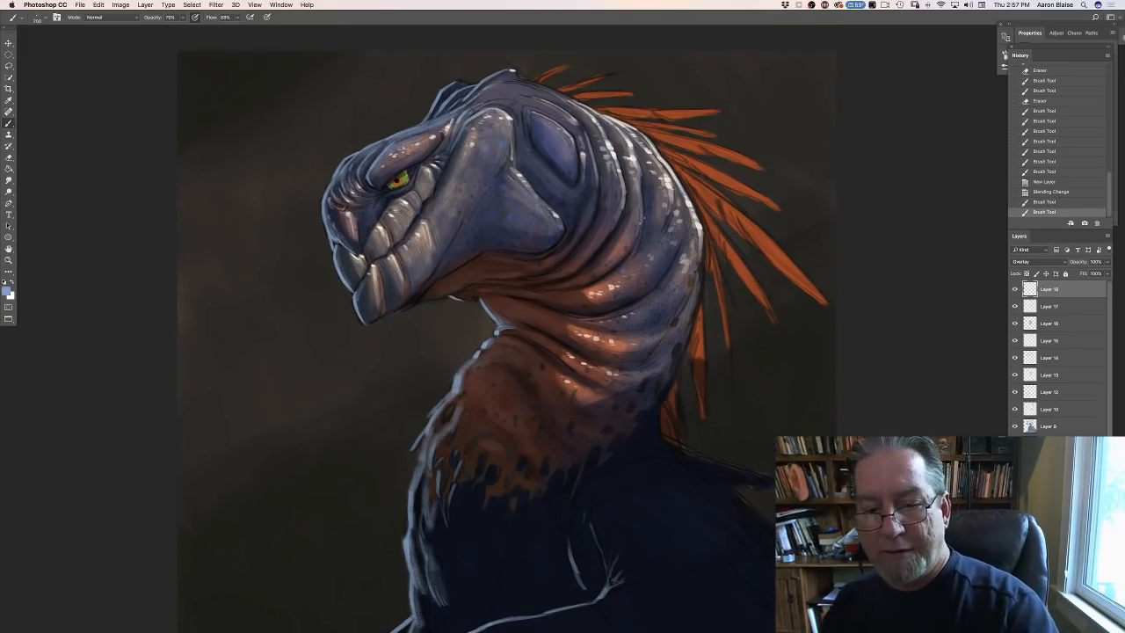
left_click(587, 507)
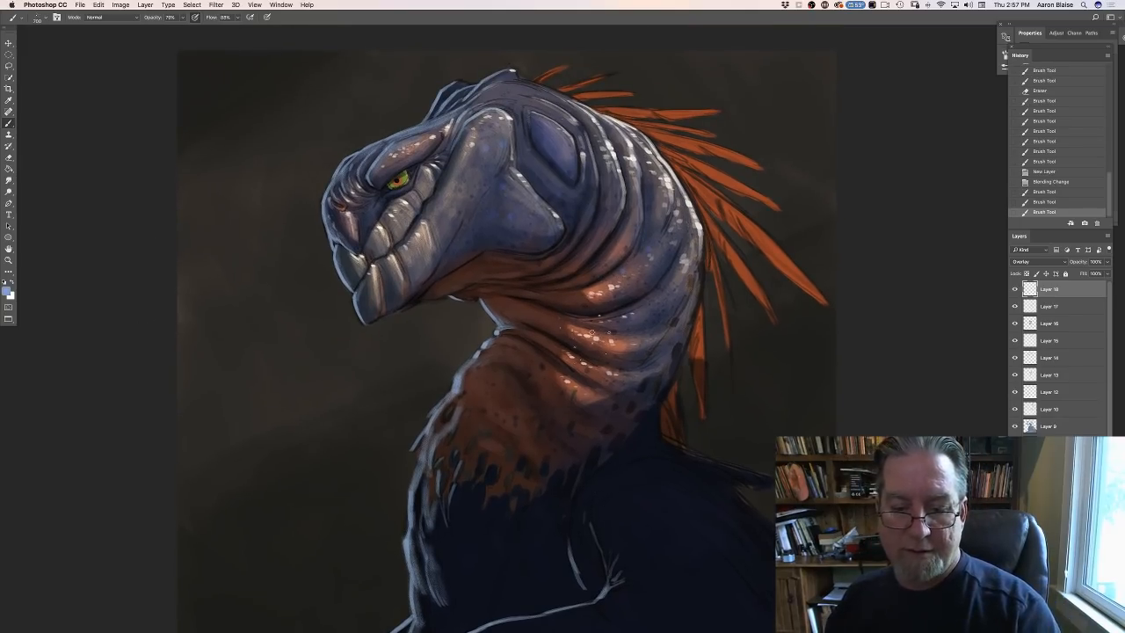
left_click(540, 468)
left_click(503, 550)
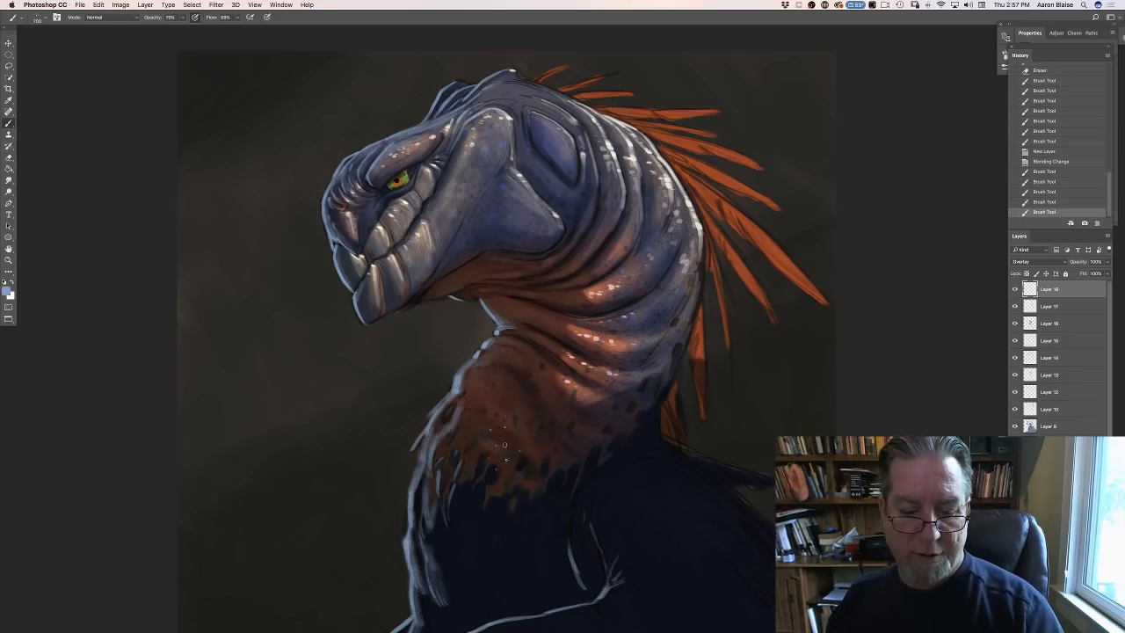
left_click(518, 537)
left_click(541, 563)
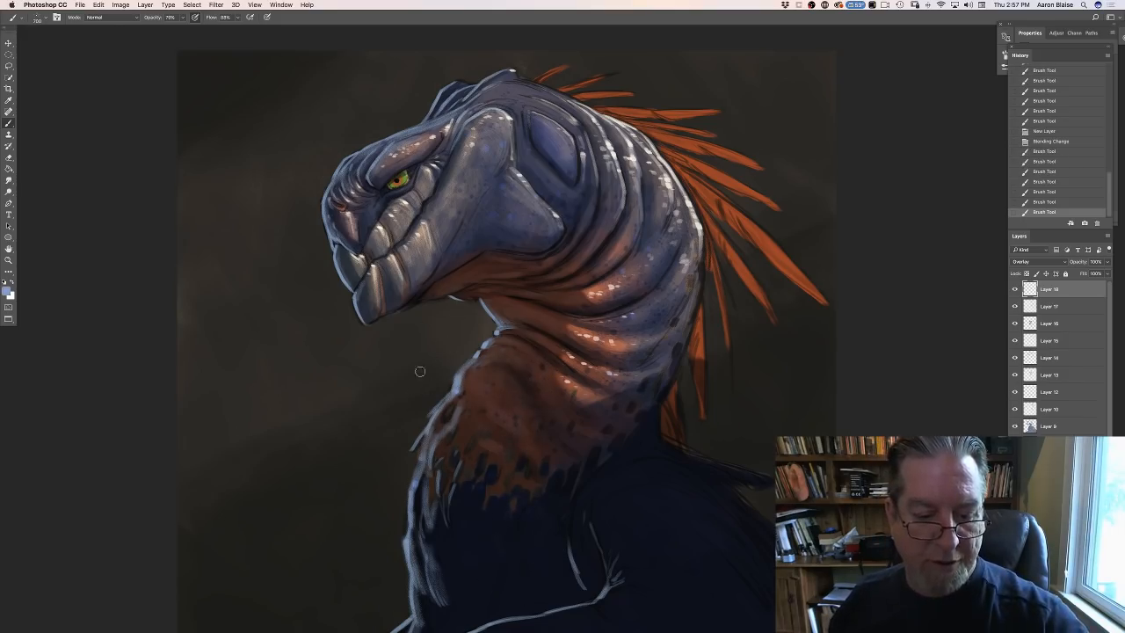
- Erase excess light speckles from the background beside the chest and soften them across the cheek and jaw
left_click_drag(391, 489, 415, 435)
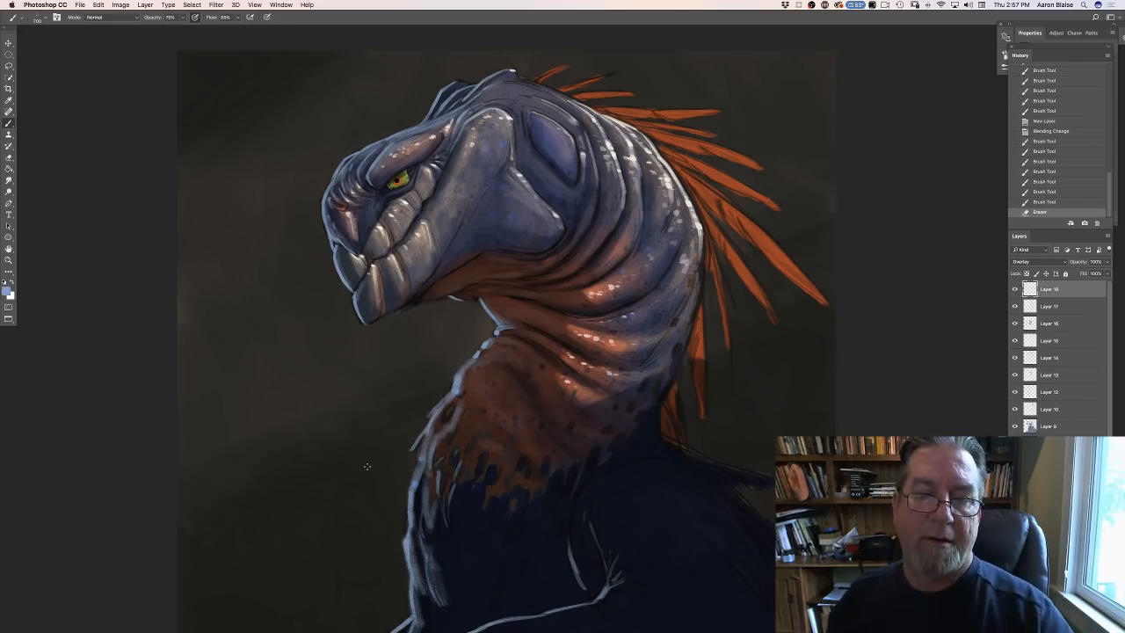
left_click(483, 143)
left_click(482, 163)
left_click(481, 177)
left_click(488, 209)
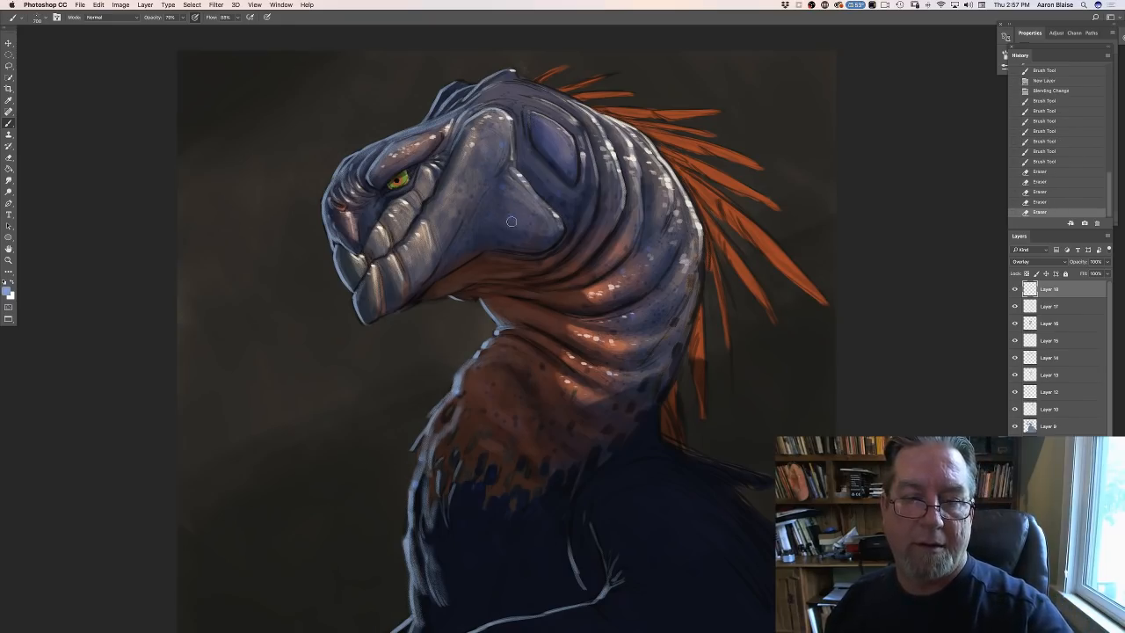
left_click(511, 216)
left_click(493, 163)
left_click(499, 162)
left_click(480, 122)
left_click(454, 150)
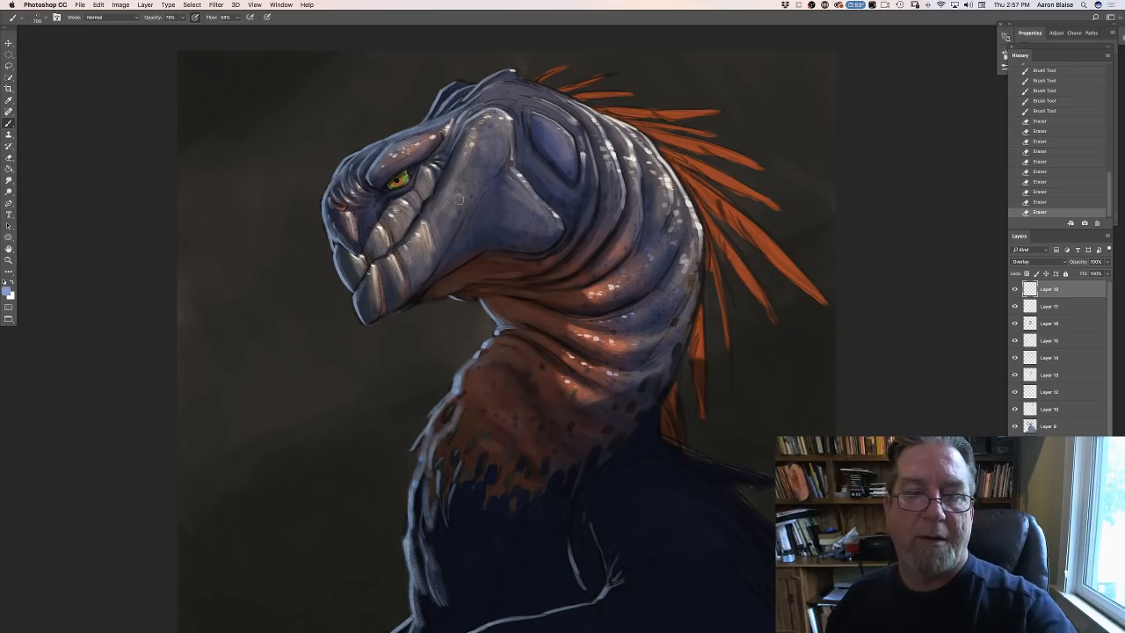
left_click(459, 200)
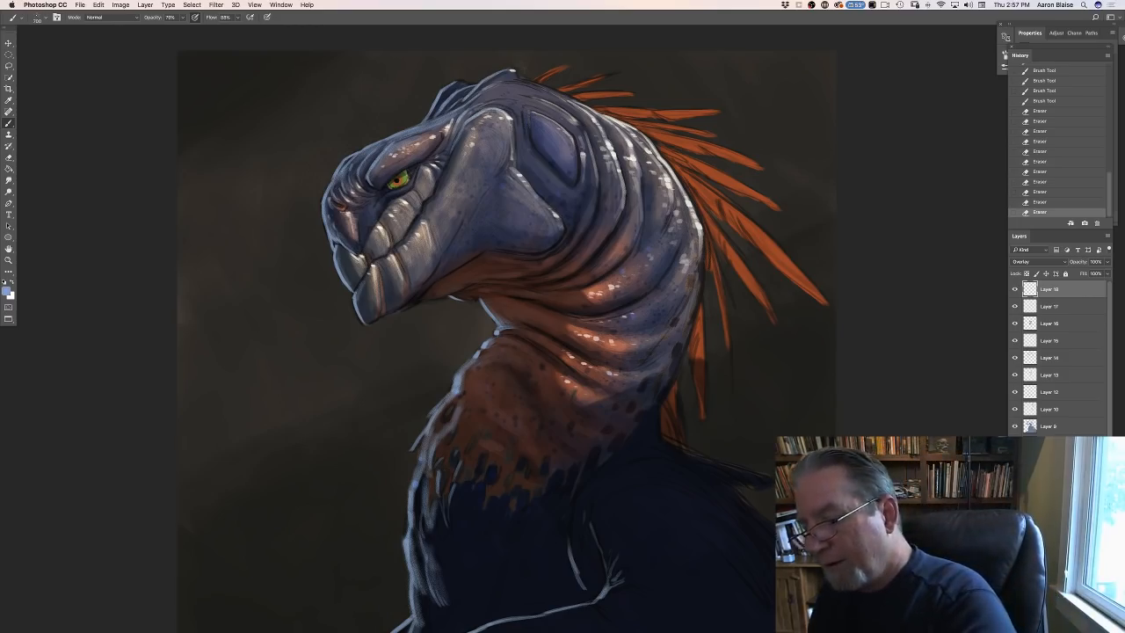
- Add a new Normal layer above the Overlay layer and set the foreground colour to a dark brown sampled from under the jaw
left_click(1084, 625)
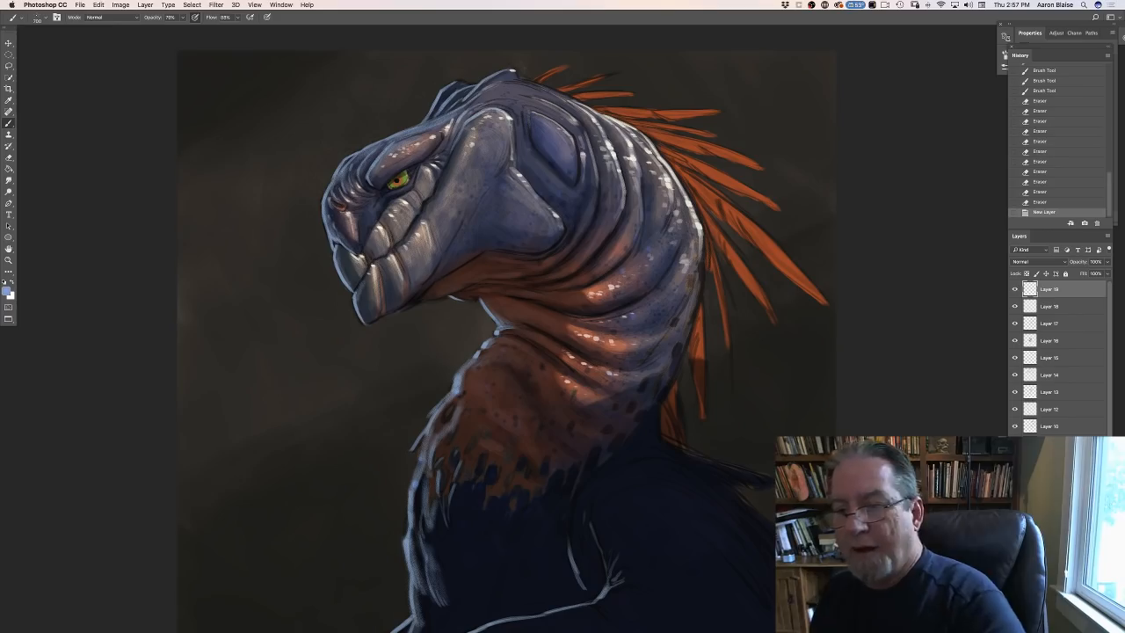
left_click(8, 292)
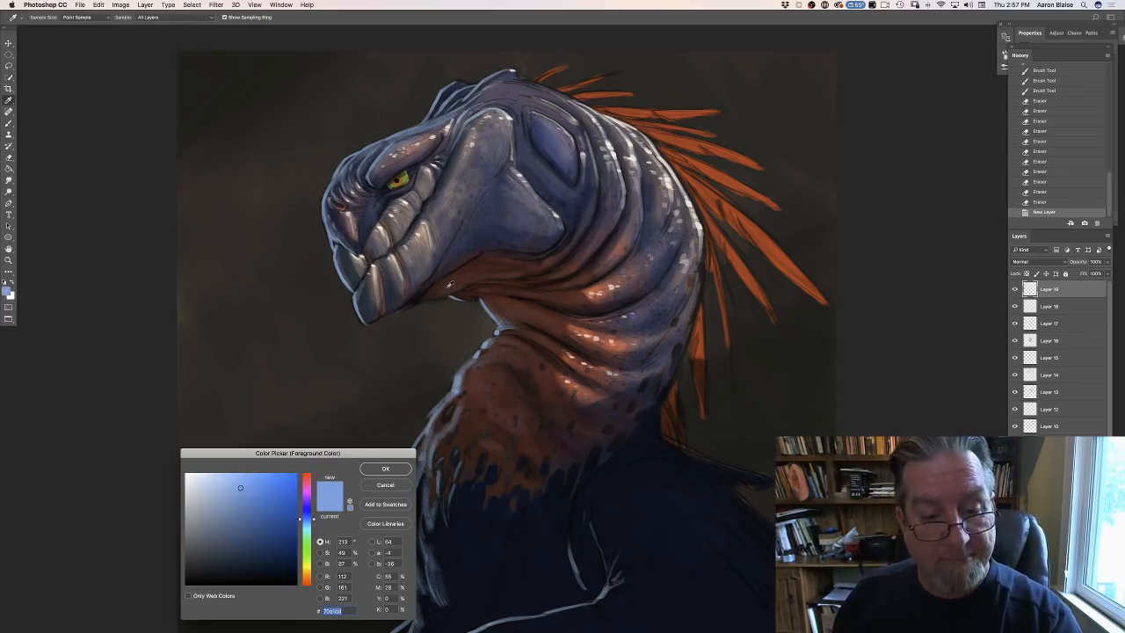
left_click(449, 285)
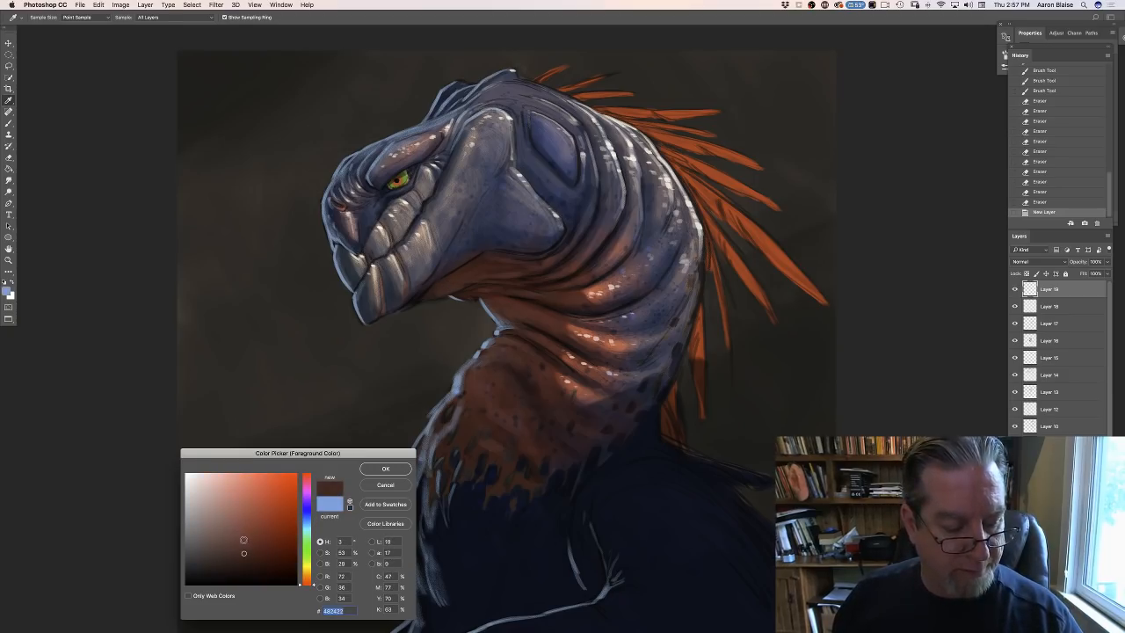
left_click(307, 581)
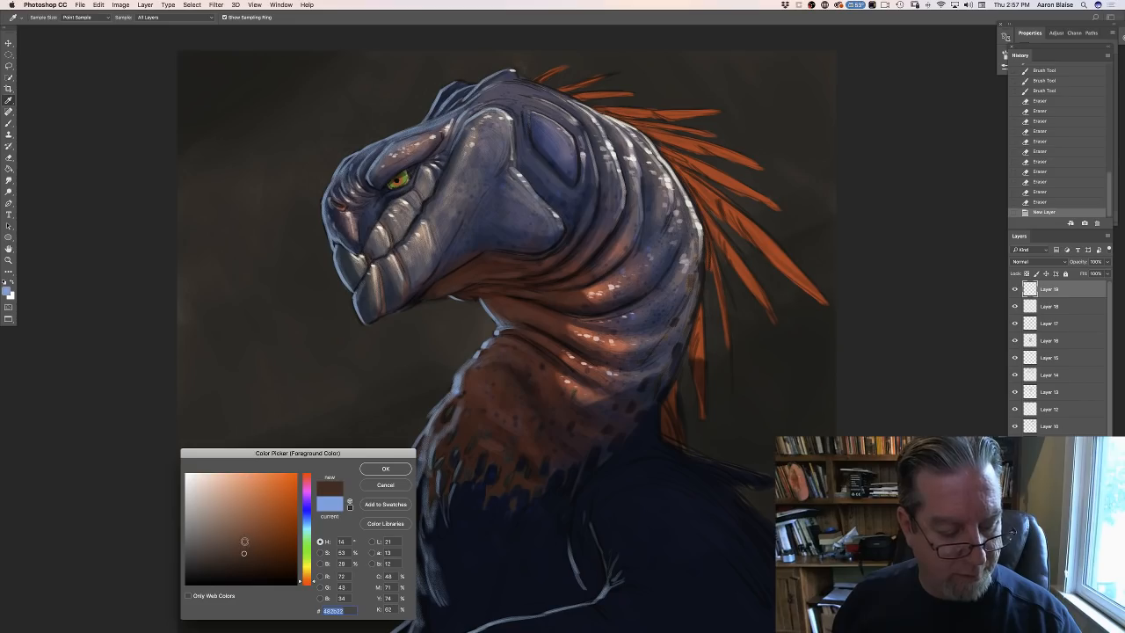
left_click(246, 545)
left_click(379, 470)
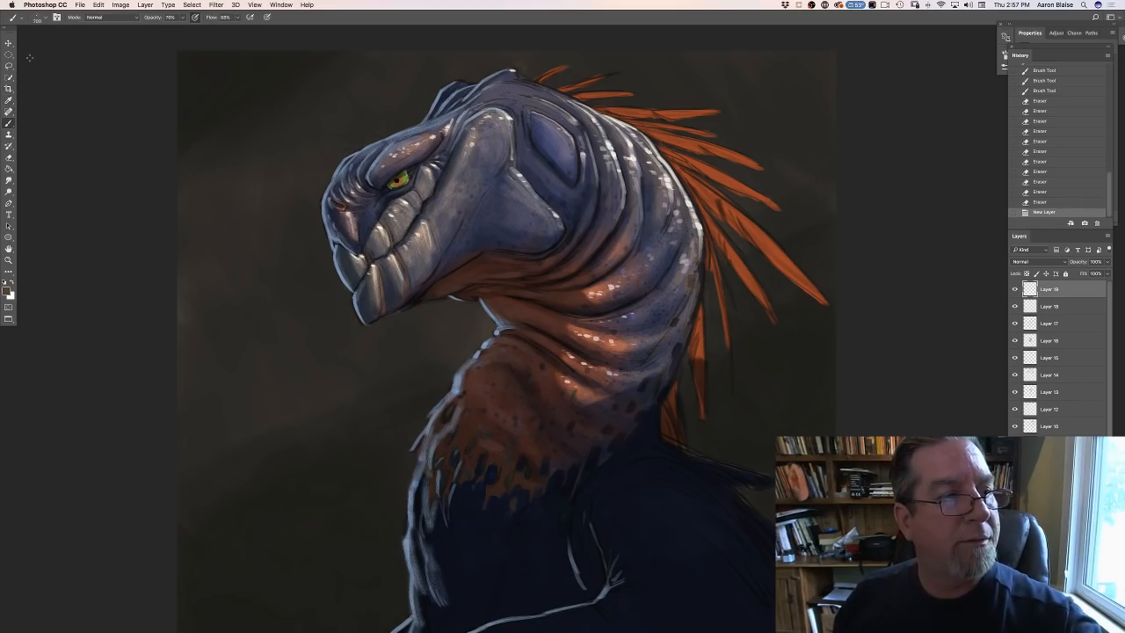
- Switch from the 700 px texture brush to the small flat bristle brush that comes first in the preset list
left_click(36, 18)
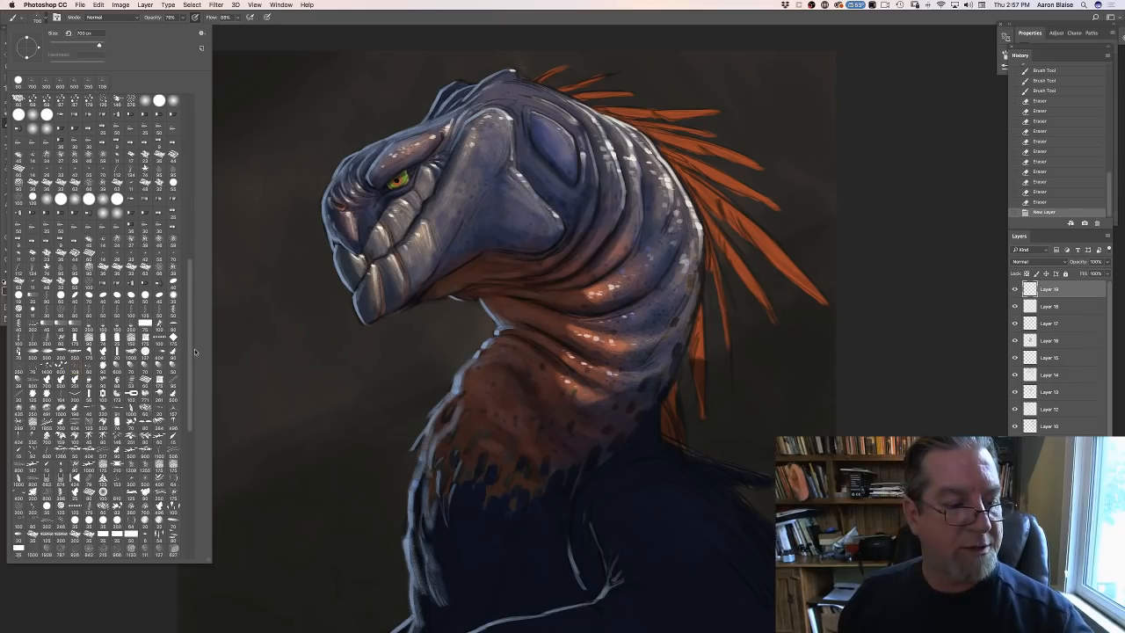
scroll(197, 351, "up", 10)
scroll(181, 105, "up", 2)
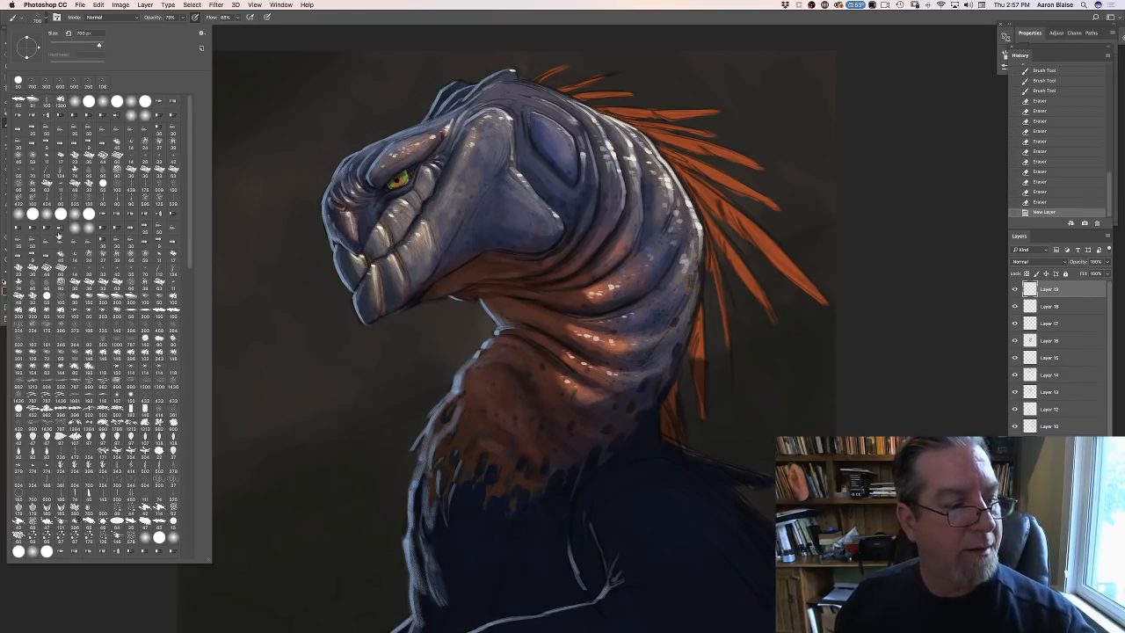
left_click(20, 103)
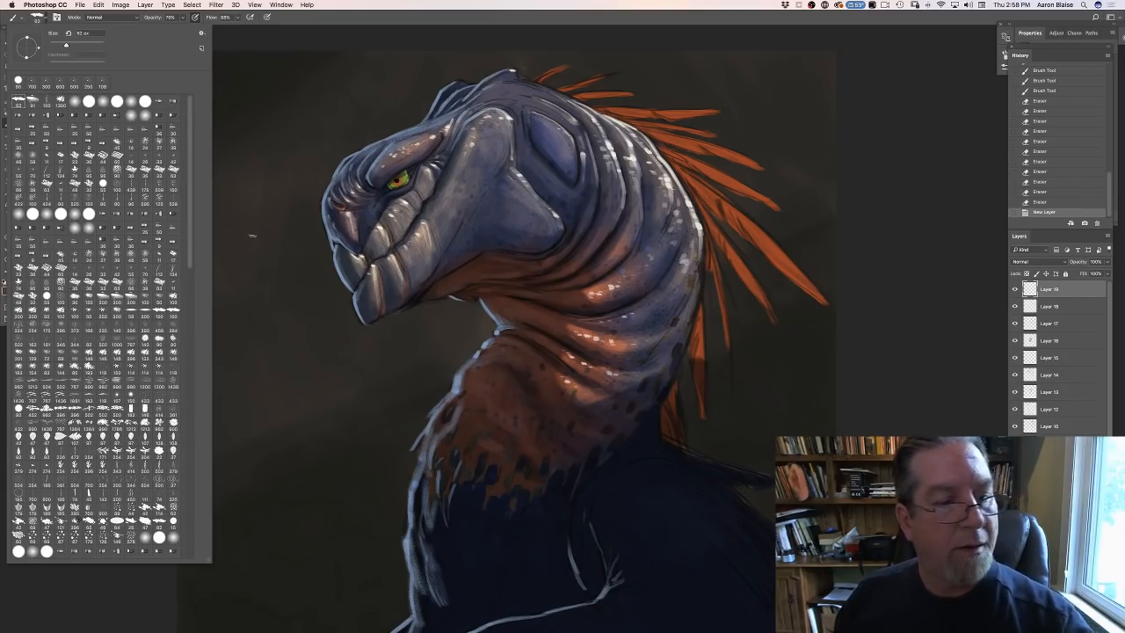
left_click(251, 235)
- Paint short dark brown strokes along the jaw's lower edge, from below the cheek forward to the beak
left_click(466, 262)
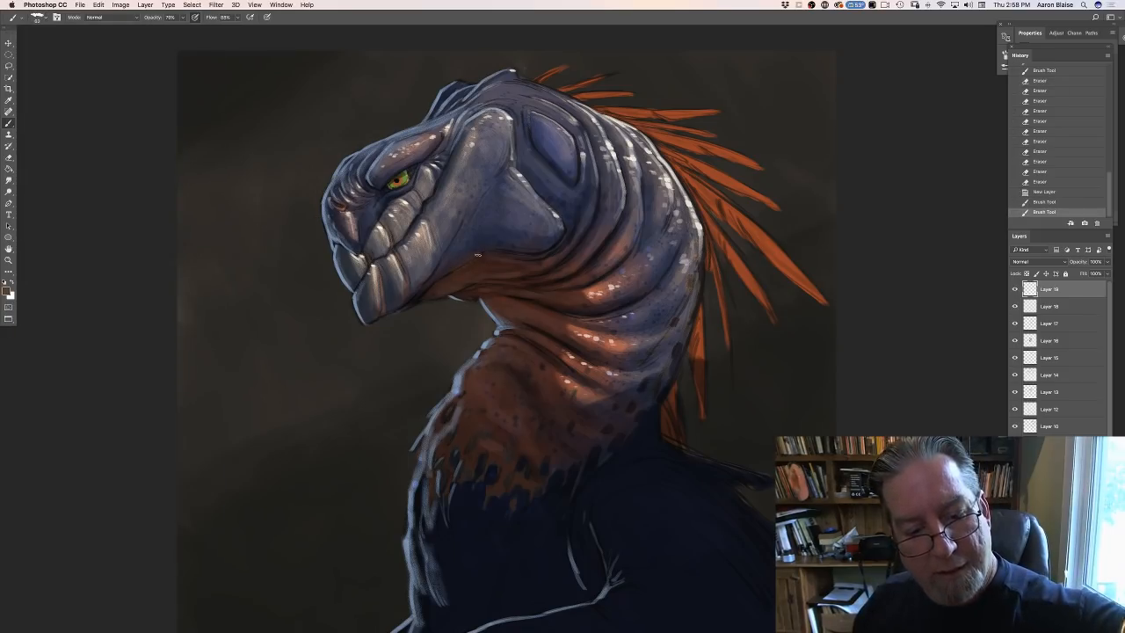
left_click(466, 262)
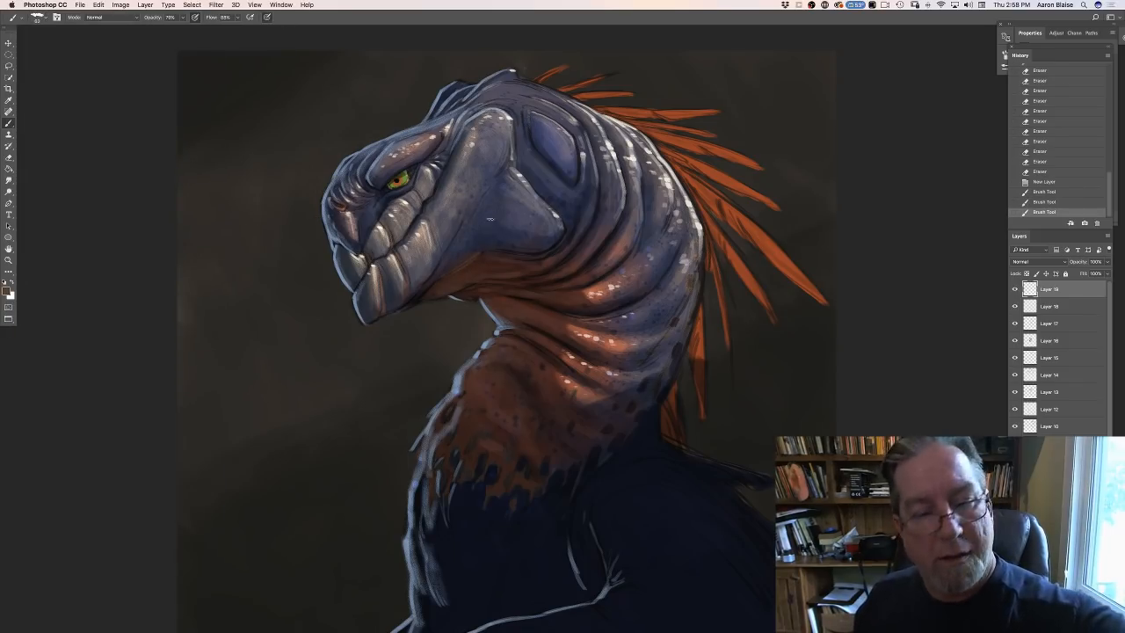
left_click(479, 253)
left_click_drag(443, 276, 430, 288)
left_click_drag(435, 282, 410, 303)
left_click_drag(409, 300, 398, 307)
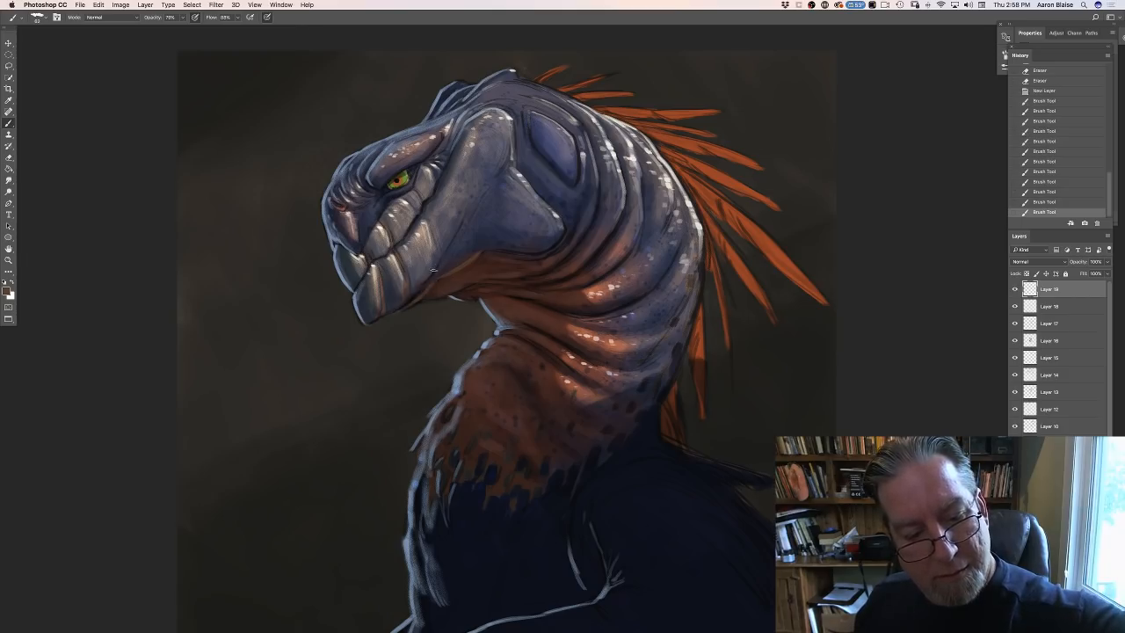
left_click_drag(432, 269, 425, 280)
left_click_drag(429, 274, 419, 284)
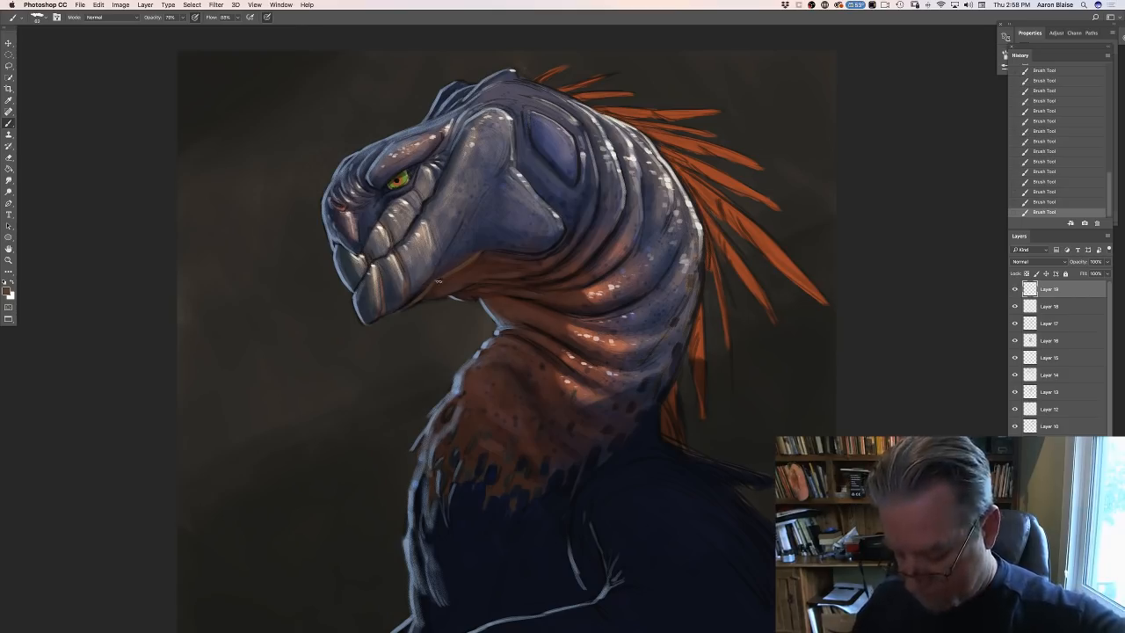
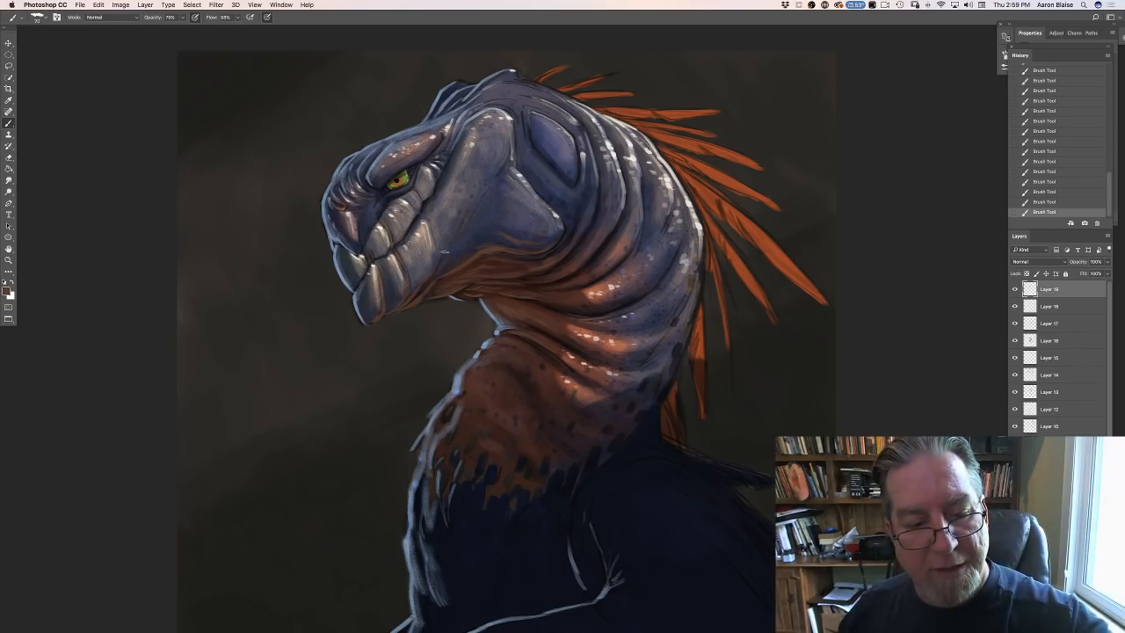
- Set a reddish-brown foreground color and brush warm tones into the skin folds beneath the creature's jaw
left_click(7, 291)
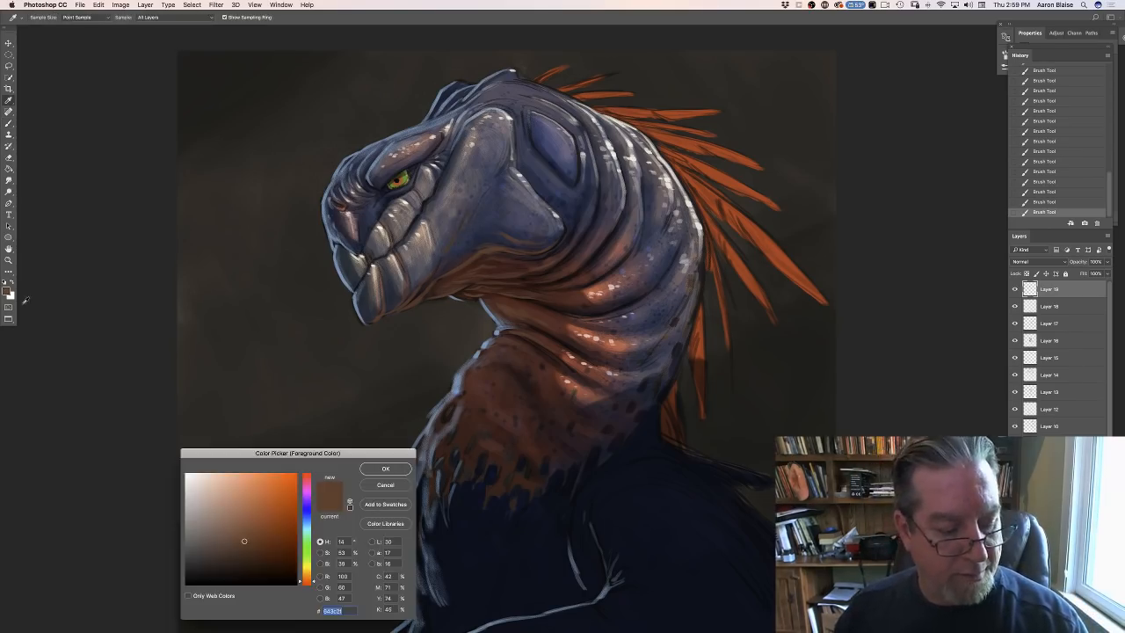
left_click(369, 471)
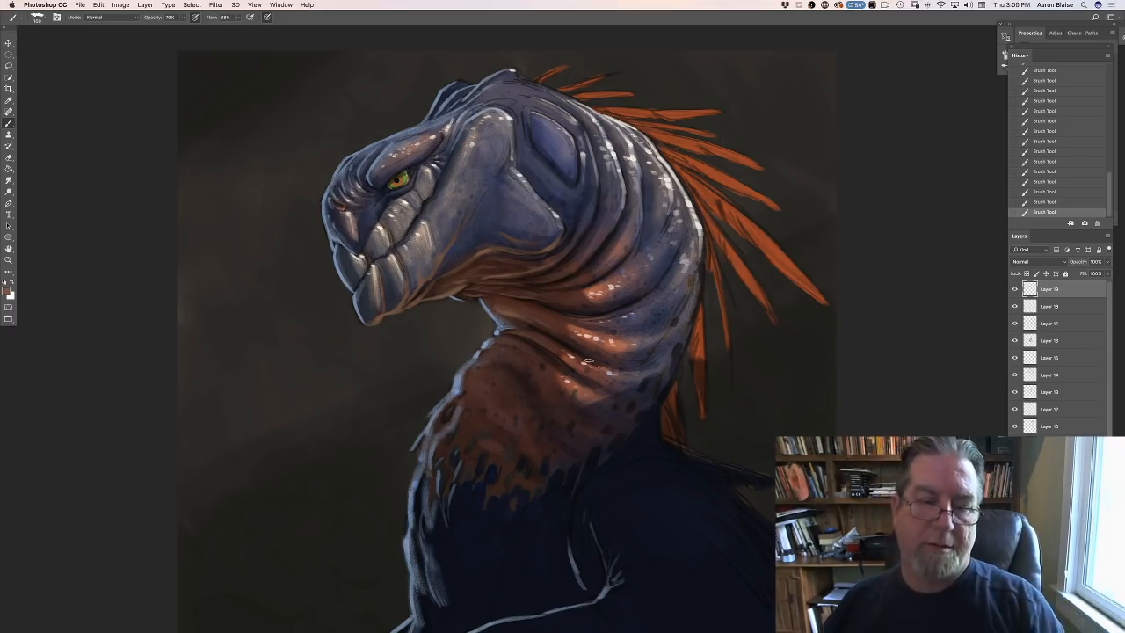
mouse_move(511, 316)
left_mouse_down()
mouse_move(495, 304)
mouse_move(549, 301)
mouse_move(580, 267)
mouse_move(550, 278)
left_mouse_up()
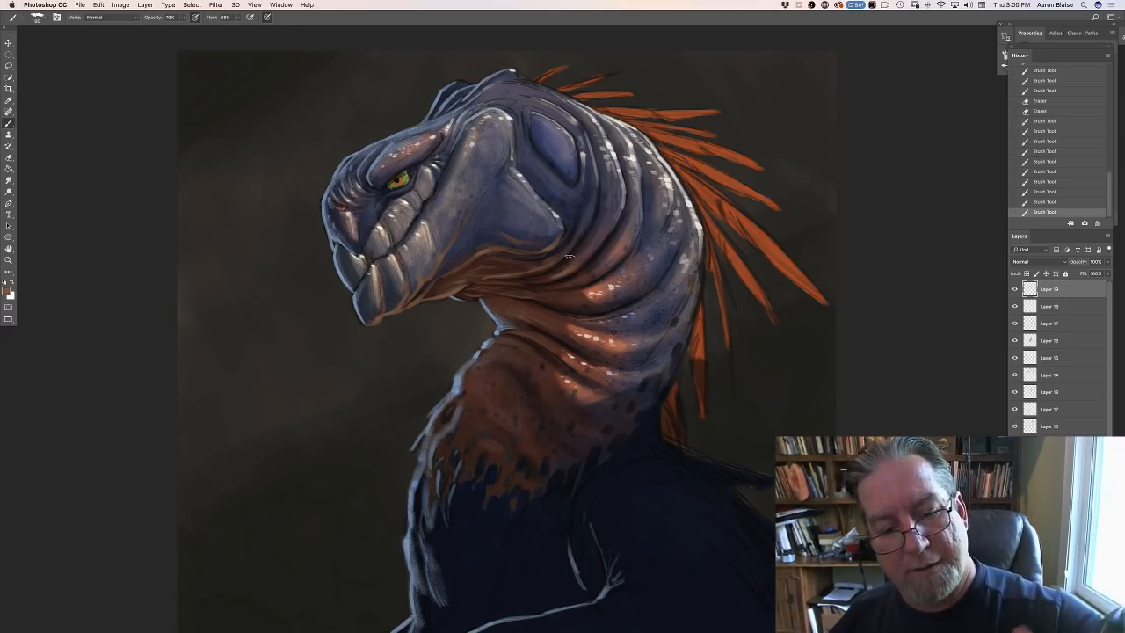
left_click_drag(512, 268, 553, 262)
left_click_drag(552, 264, 485, 277)
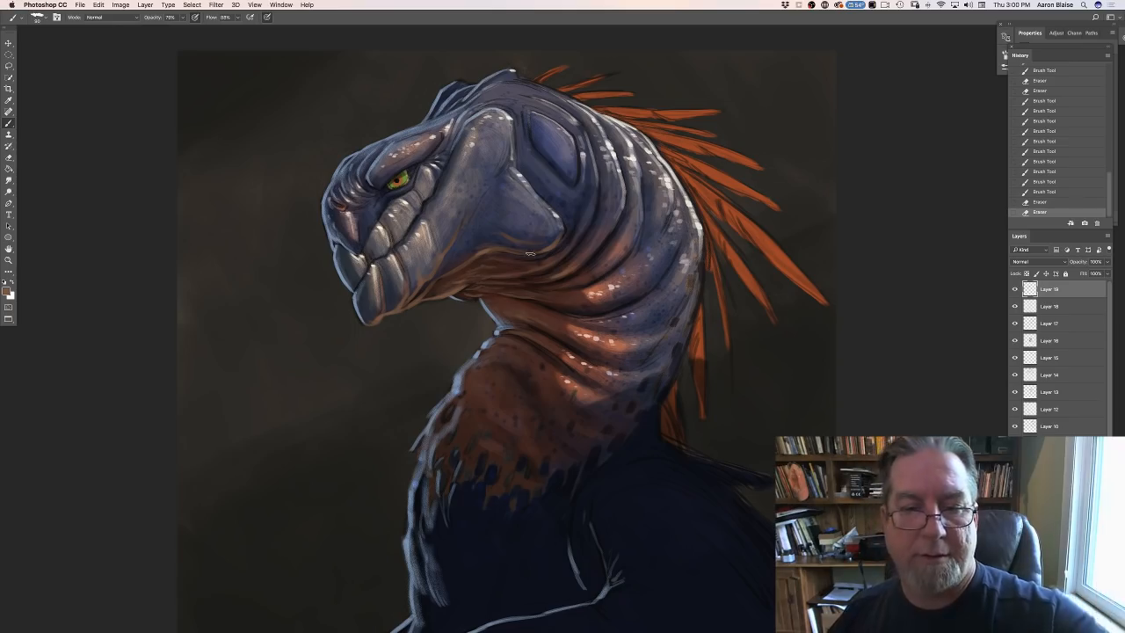
- Brush short brown strokes along the throat fold where the underside of the jaw meets the neck
key("super+minus")
key("super+minus")
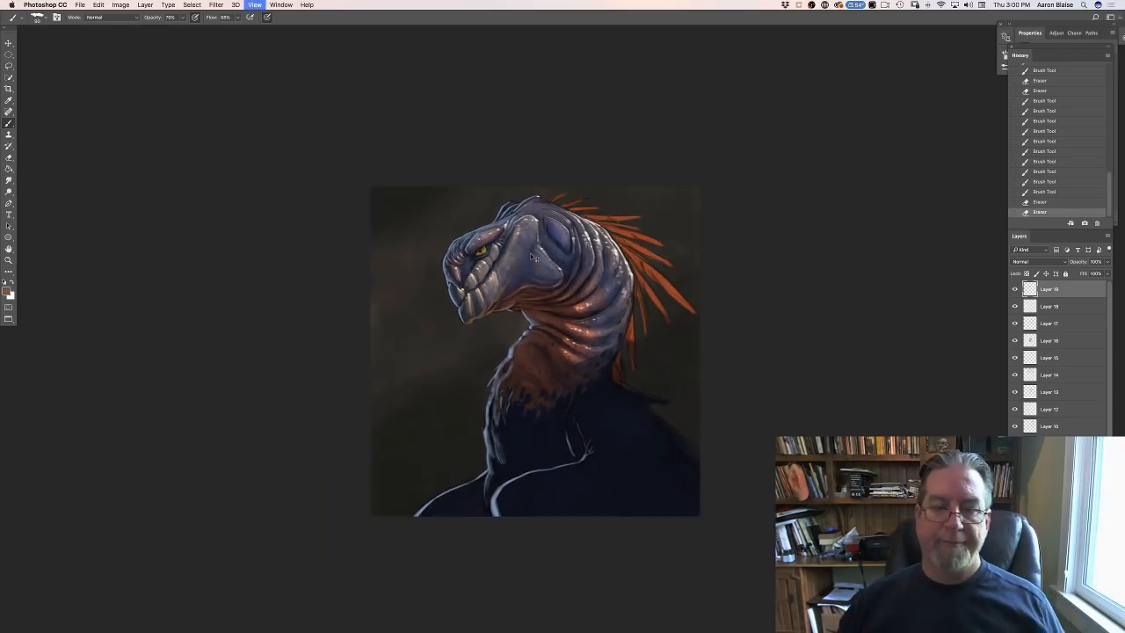
key("super+equal")
key("super+equal")
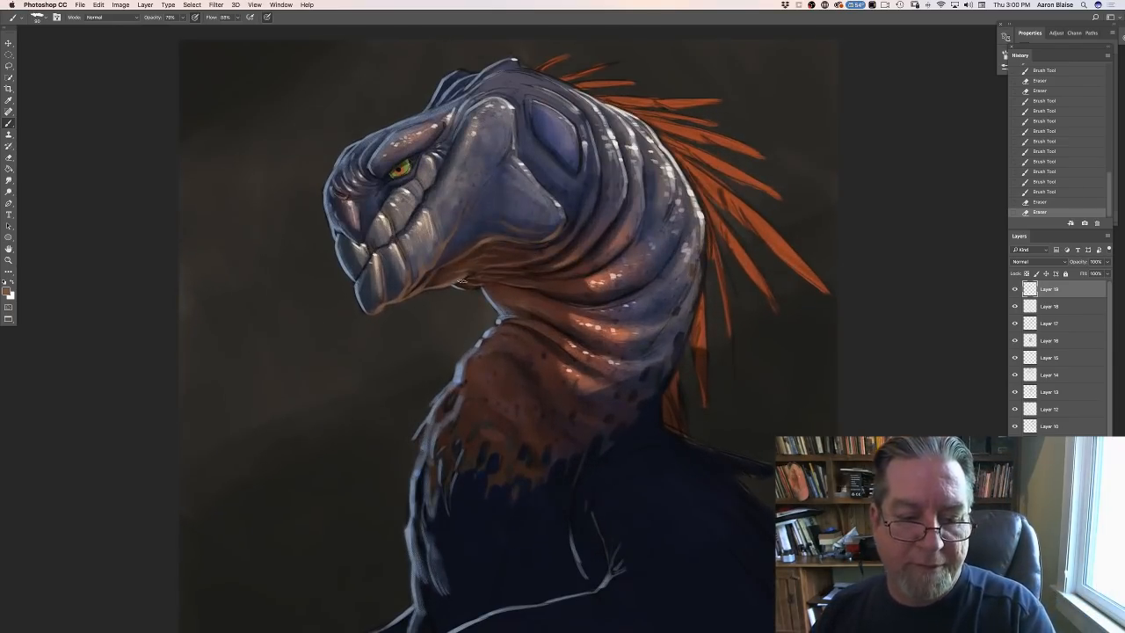
left_click_drag(459, 279, 482, 284)
left_click_drag(469, 280, 493, 281)
left_click_drag(477, 279, 498, 282)
- Sample the blue-grey edge light at the front of the neck and paint it along the throat's lower edge under the jaw
left_click(7, 292)
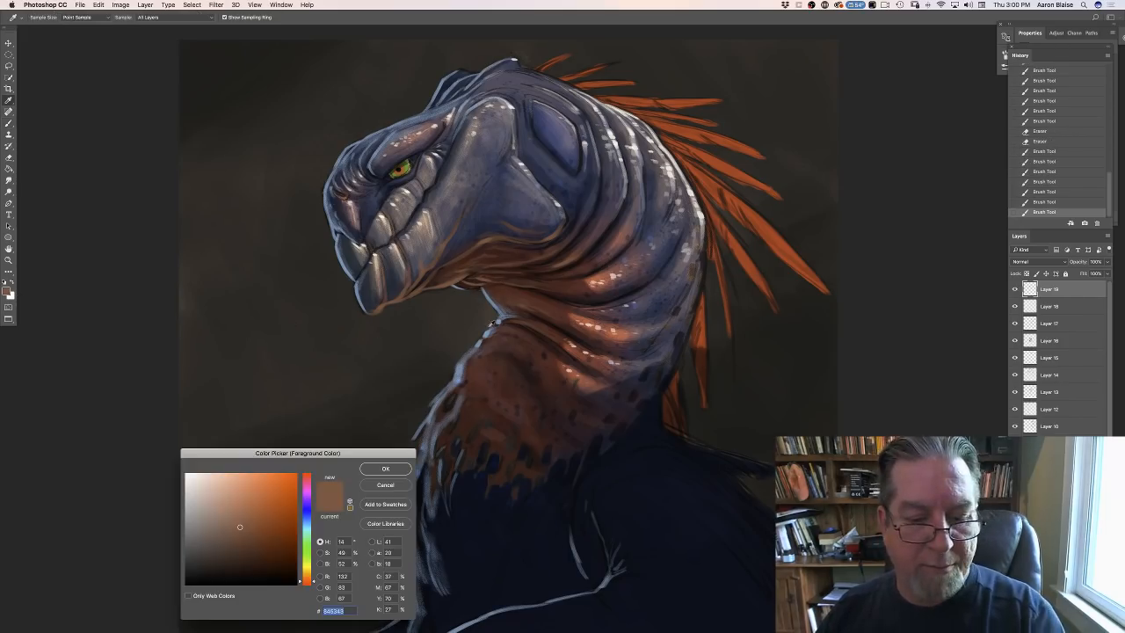
left_click(490, 327)
left_click(384, 470)
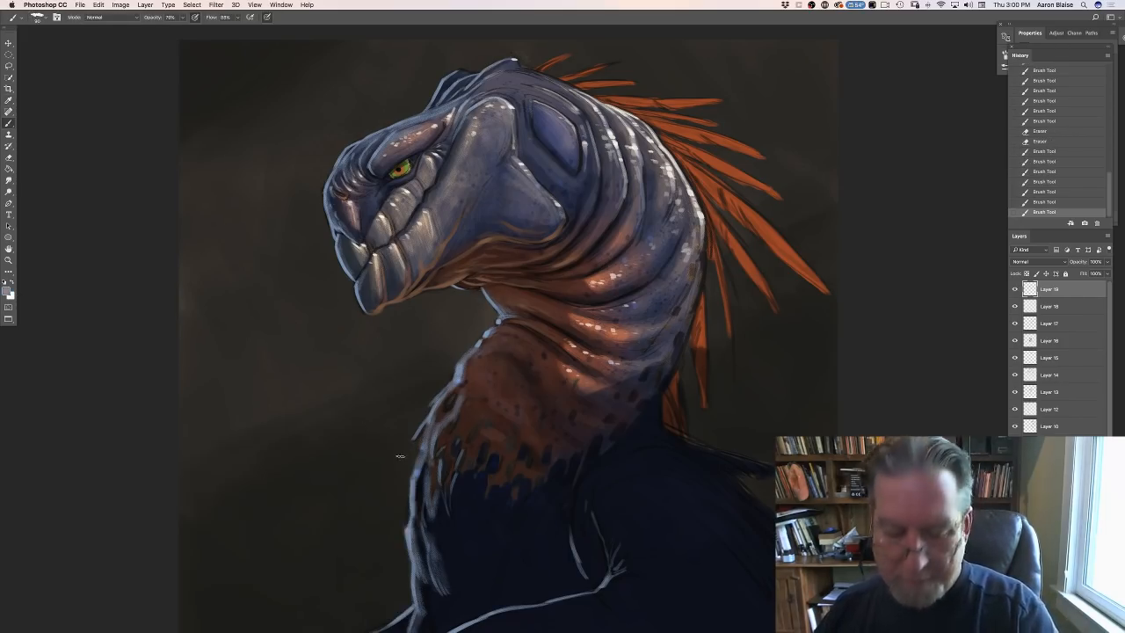
mouse_move(460, 282)
left_mouse_down()
mouse_move(494, 281)
mouse_move(477, 279)
mouse_move(485, 288)
left_mouse_up()
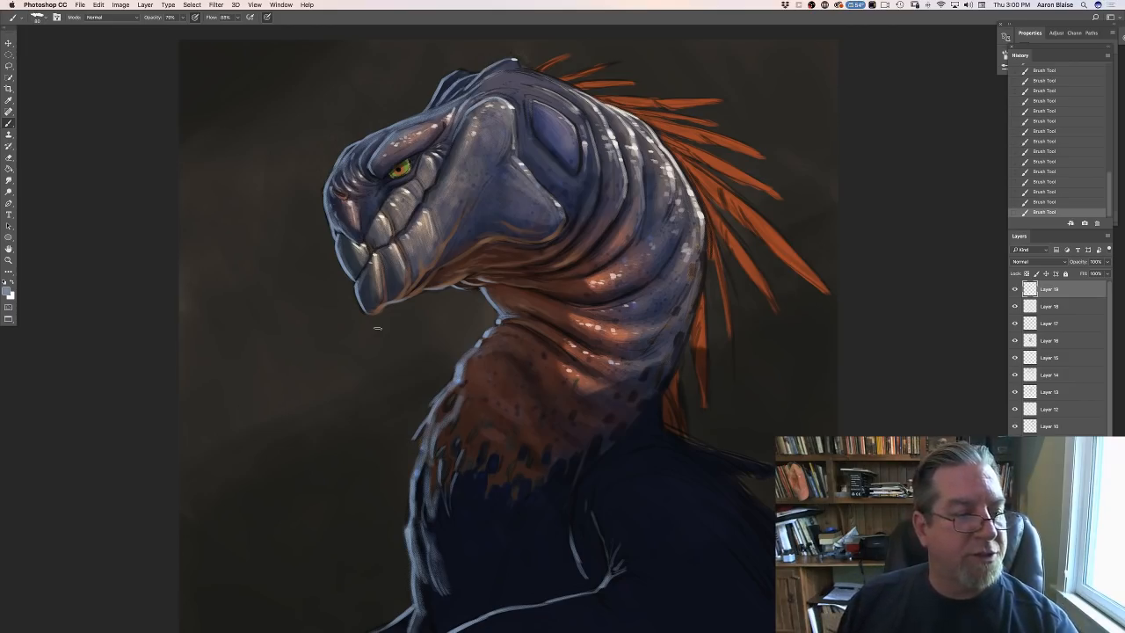
- Sample a blue from the front of the beak and brighten it to a pale blue with 97% brightness for the brush
left_click(7, 290)
left_click(344, 261)
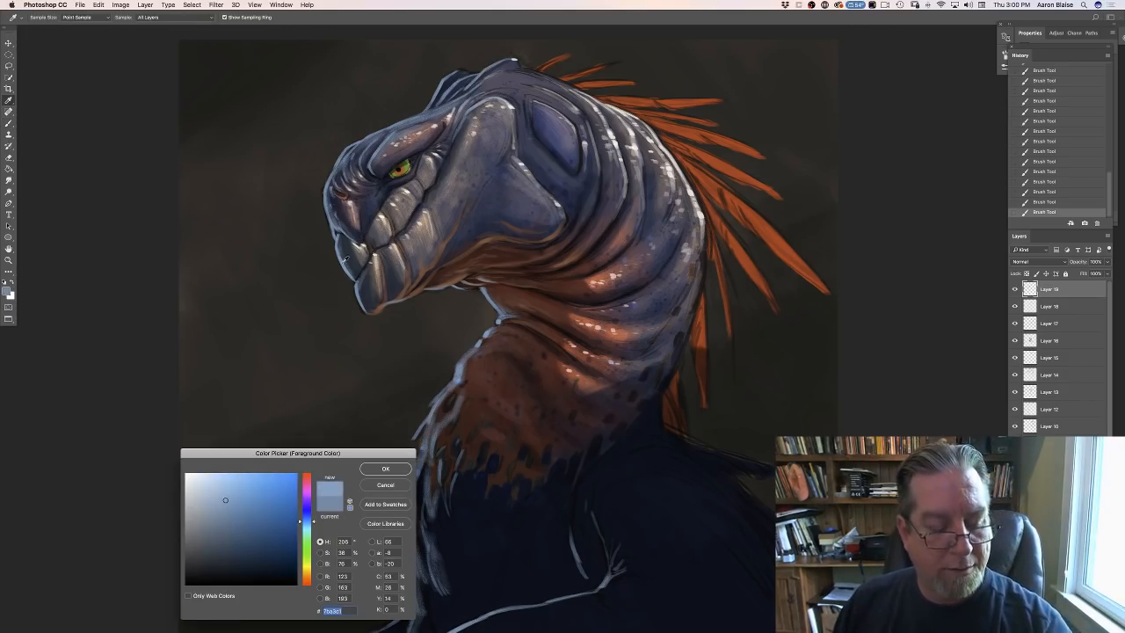
left_click_drag(220, 488, 222, 475)
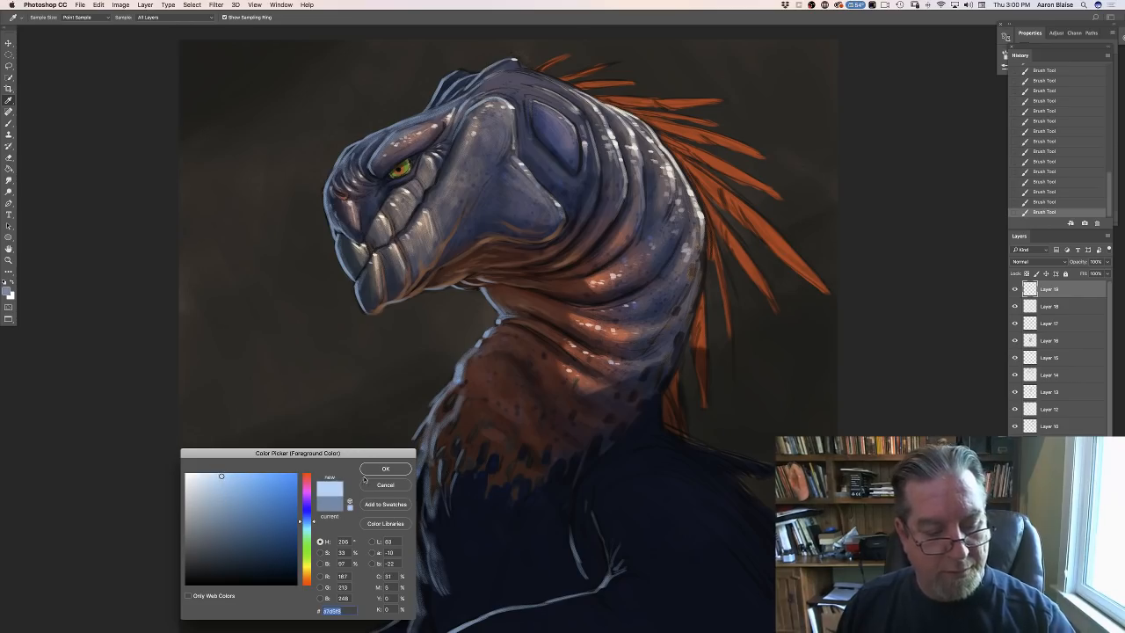
left_click(369, 468)
key("b")
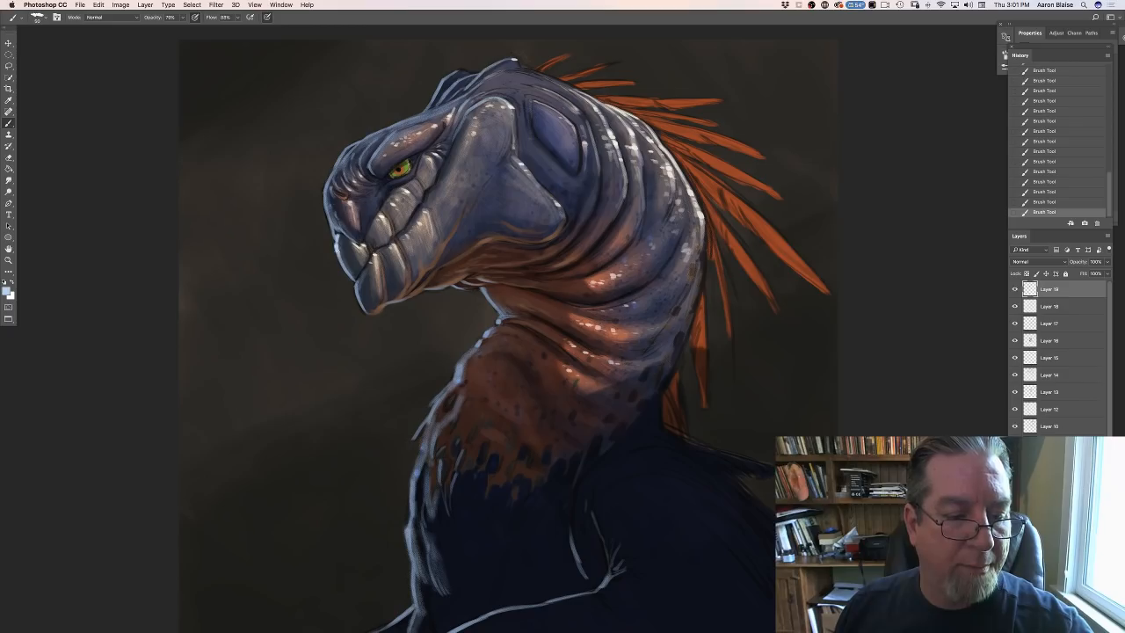
- Lighten the foreground color to a paler, less saturated blue of the same hue
left_click(7, 289)
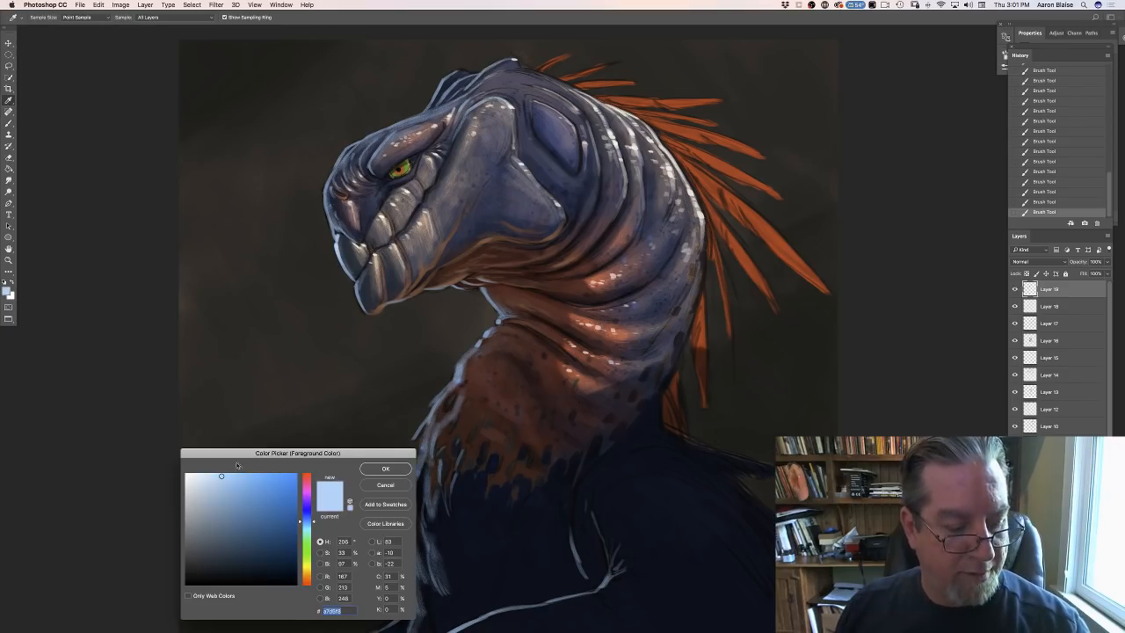
left_click(215, 475)
left_click(384, 469)
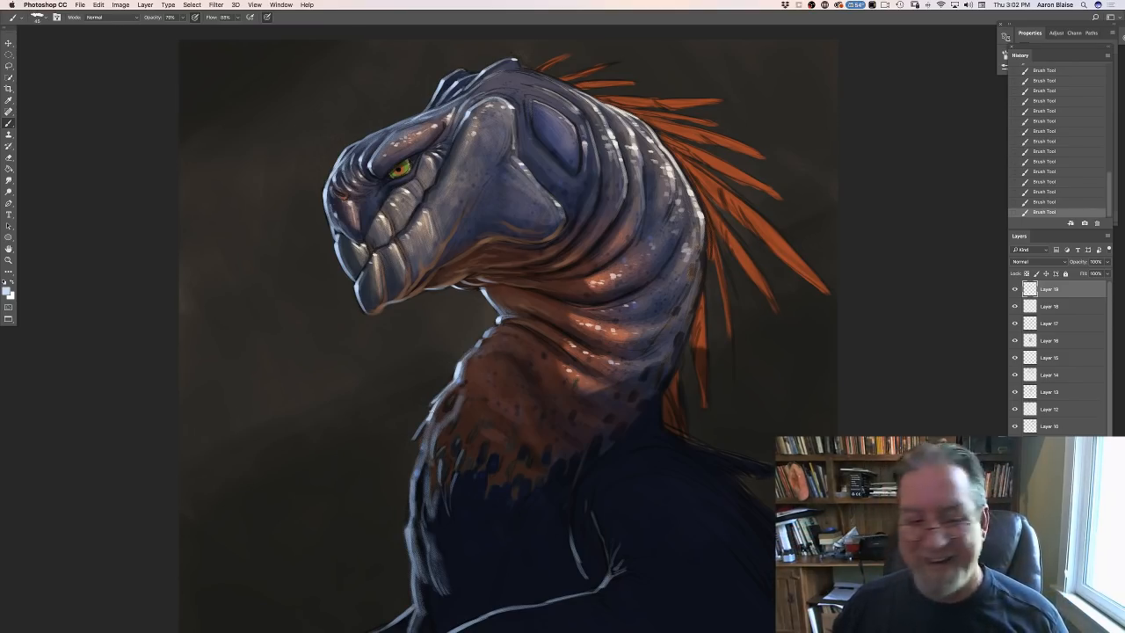
- Sample the dark blue below the eye, lighten it slightly, and paint the skin along the eye's lower rim
left_click(10, 296)
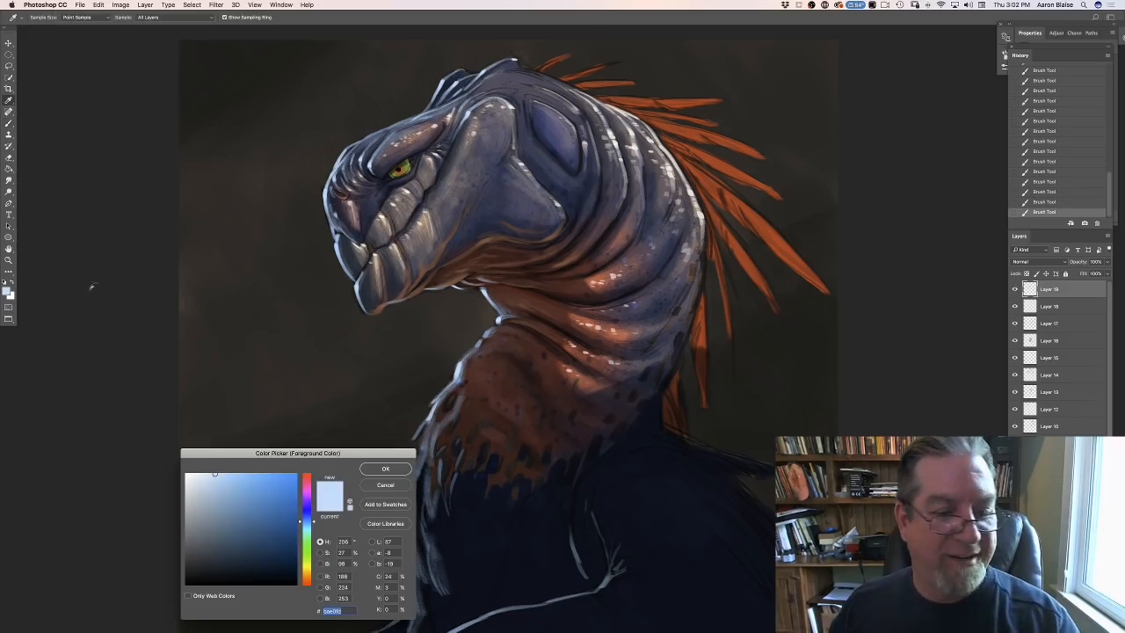
left_click(377, 195)
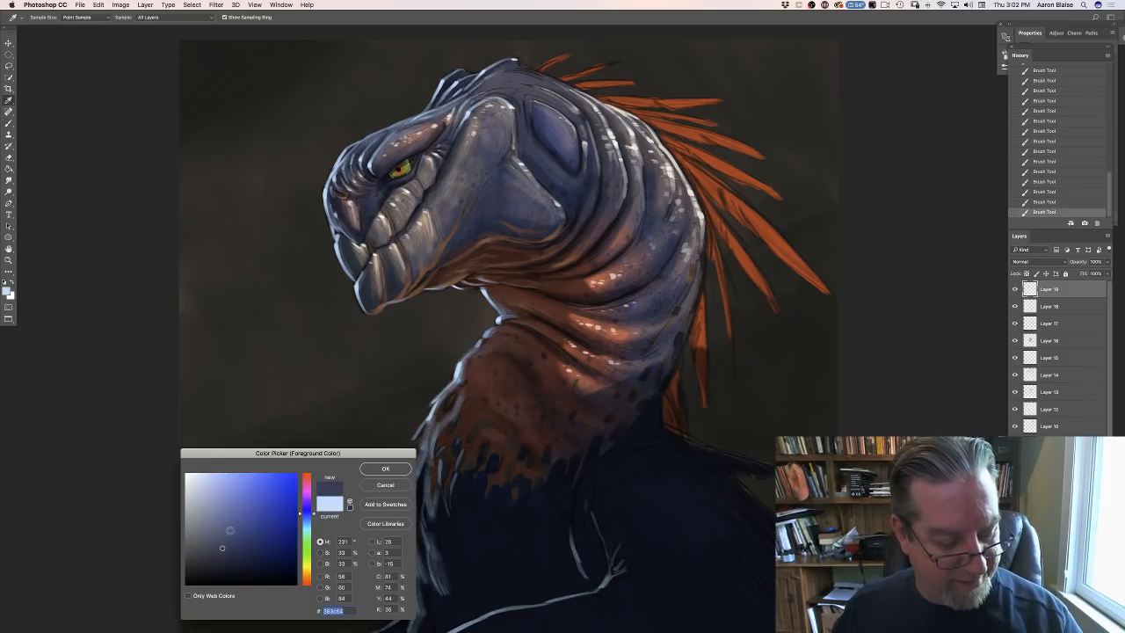
left_click(364, 466)
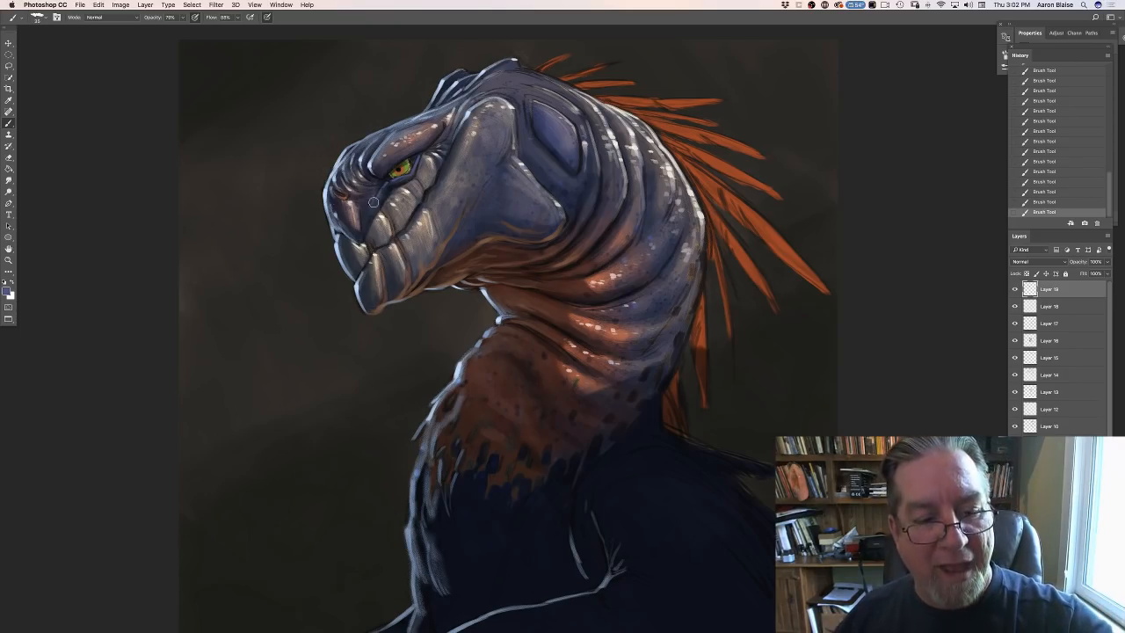
left_click_drag(374, 202, 376, 197)
left_click_drag(378, 195, 397, 183)
left_click_drag(407, 179, 414, 176)
left_click_drag(415, 174, 419, 159)
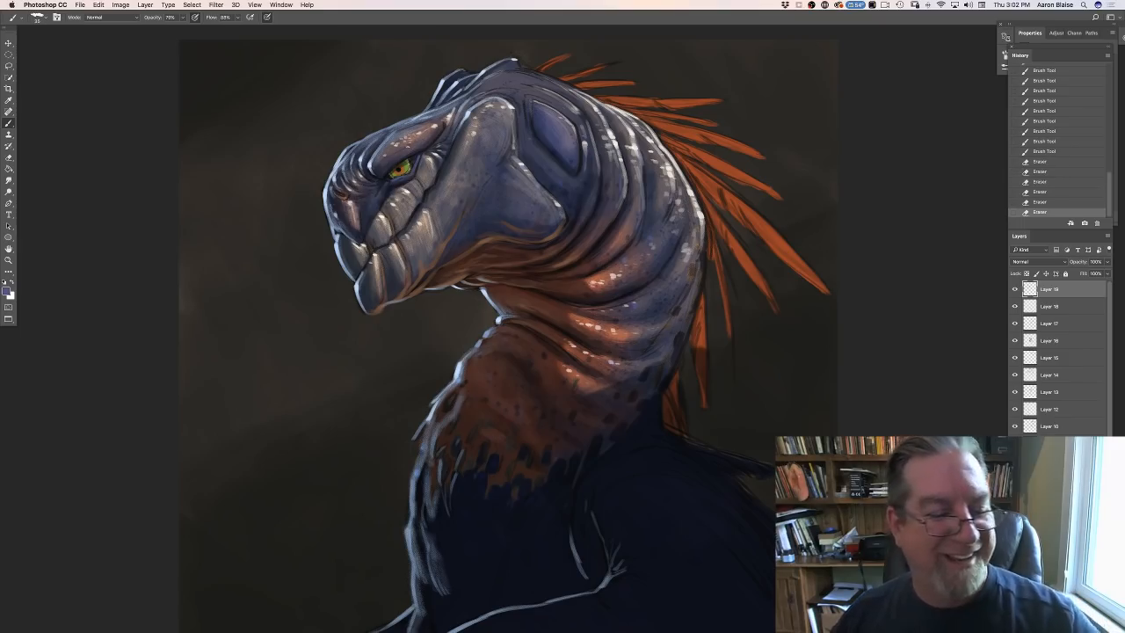
- Switch to a lighter greyish blue and paint the folds behind the eye up to the brow and below its front corner
left_click(6, 291)
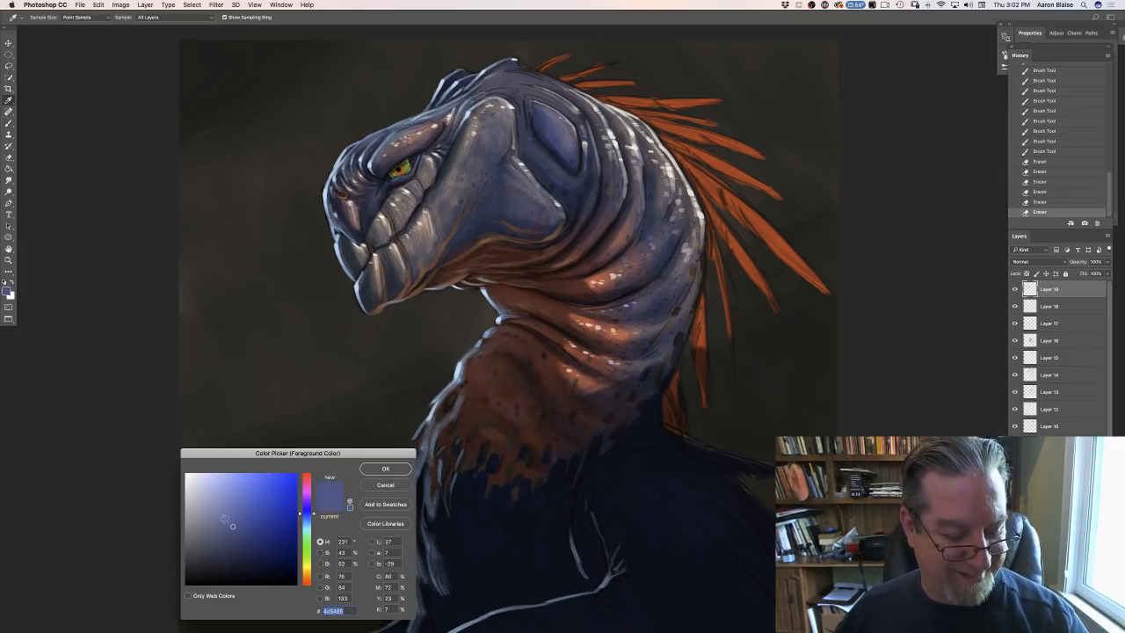
left_click(371, 472)
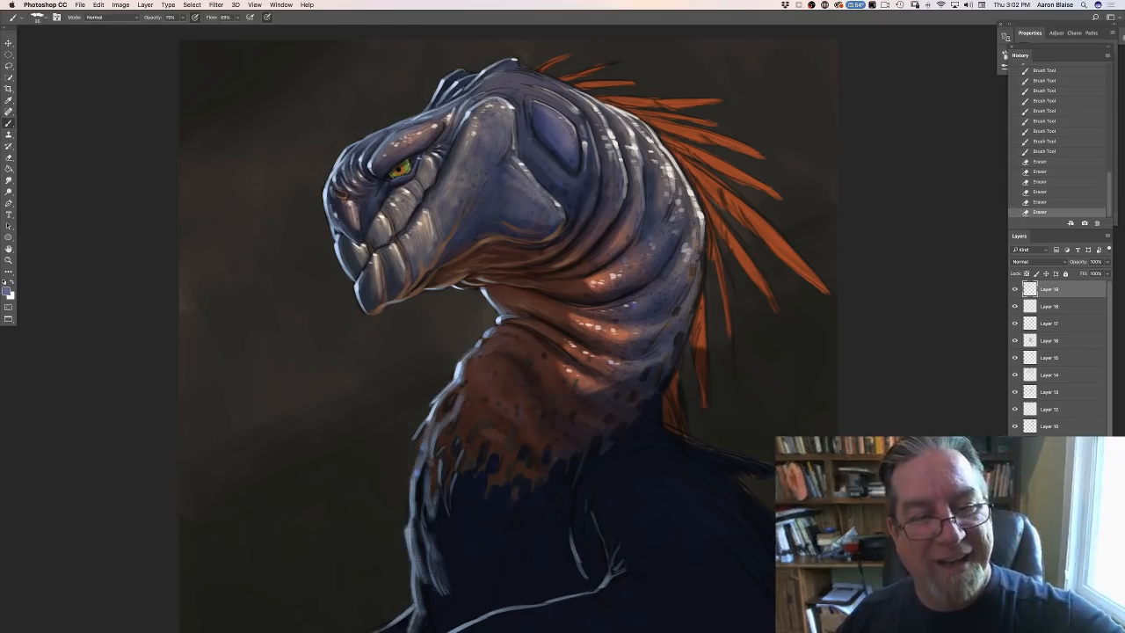
left_click_drag(415, 164, 424, 155)
left_click_drag(422, 159, 436, 151)
left_click_drag(431, 156, 446, 135)
left_click_drag(441, 138, 449, 126)
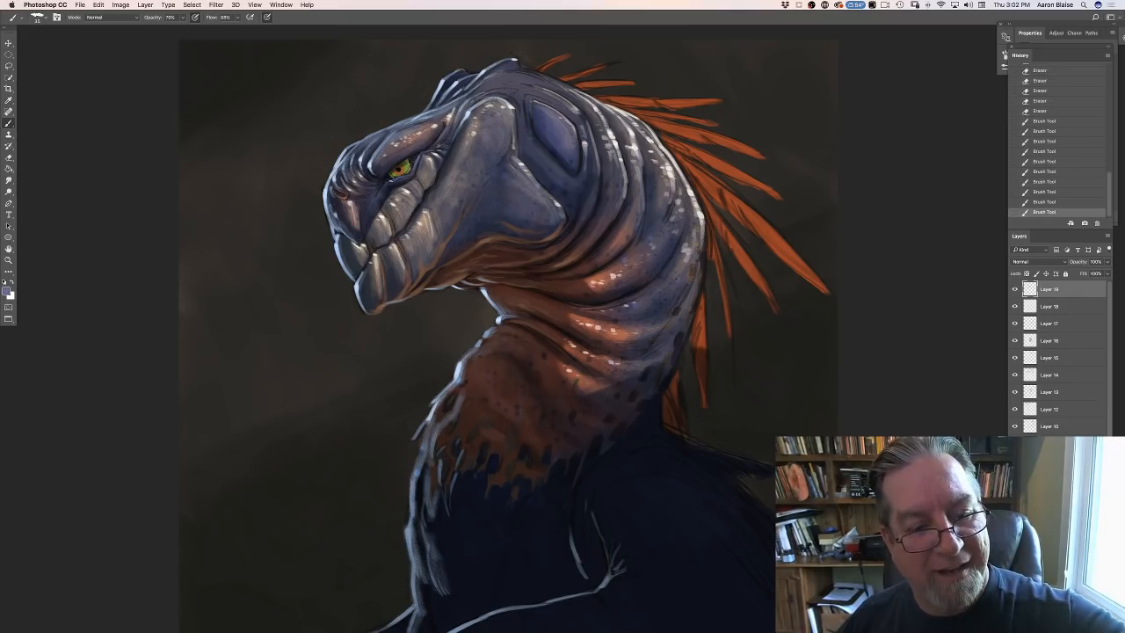
left_click_drag(393, 180, 386, 183)
left_click_drag(391, 181, 382, 187)
left_click_drag(388, 183, 380, 188)
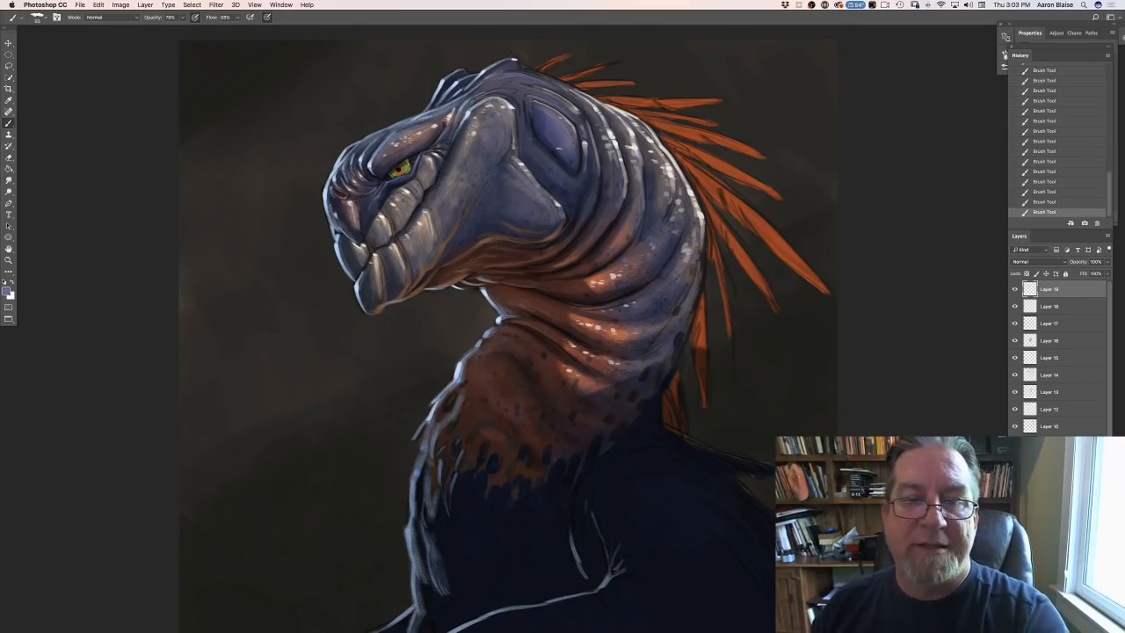
- Set the foreground to a light warm grey based on the color of the ridge at the top of the cheek
left_click(8, 291)
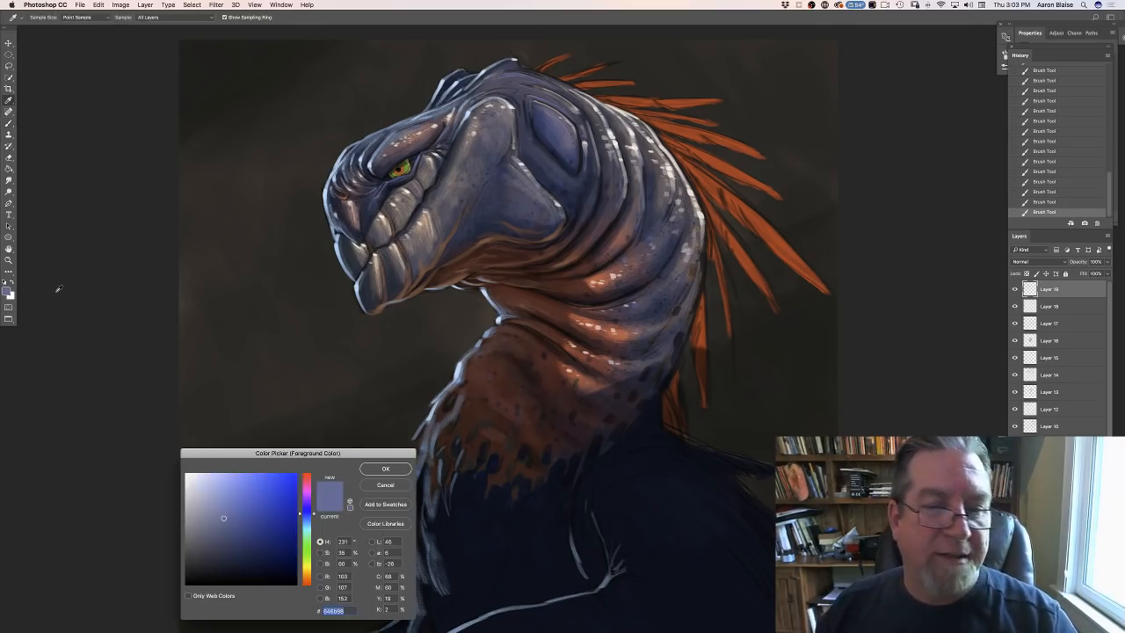
left_click(507, 115)
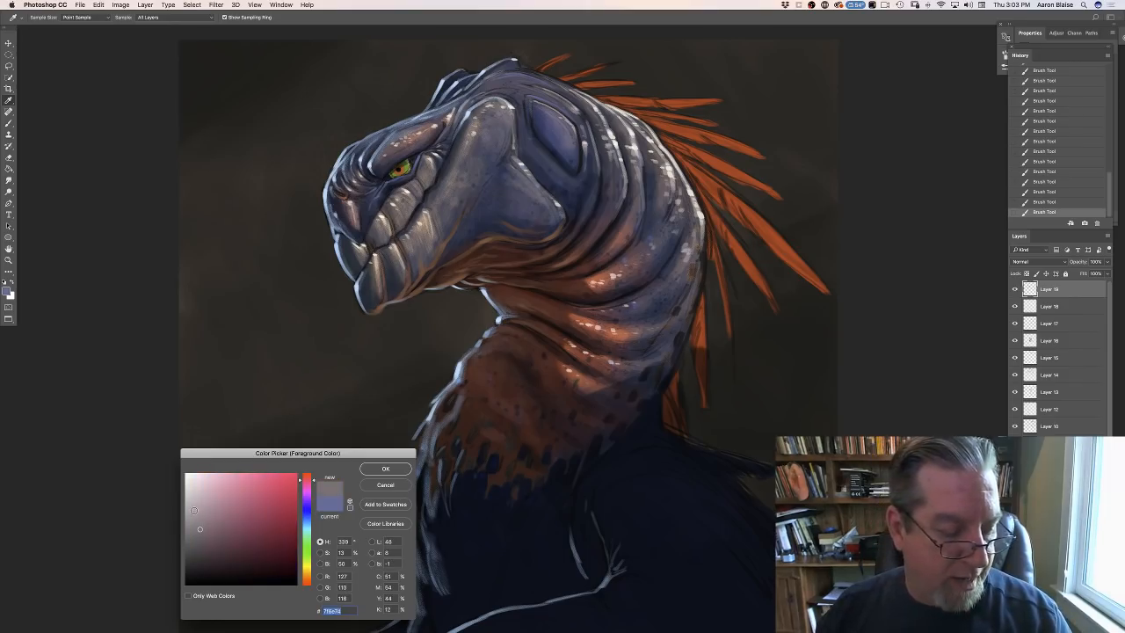
key("Return")
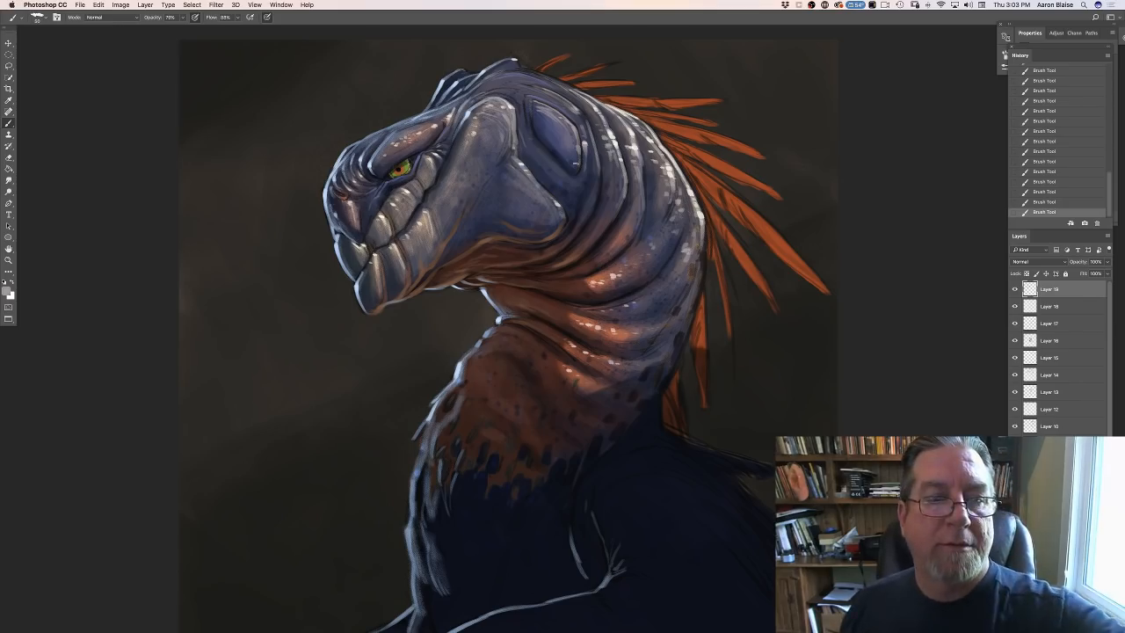
- Set the foreground color to the pale blue rim light on the beak's front edge
left_click(6, 293)
left_click(334, 247)
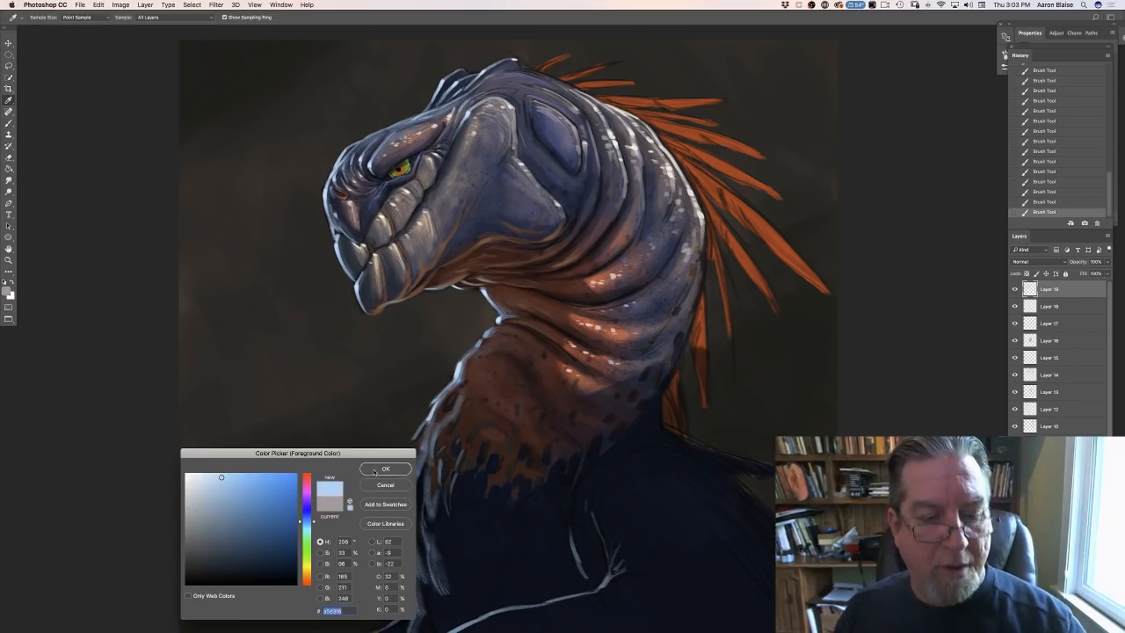
key("Return")
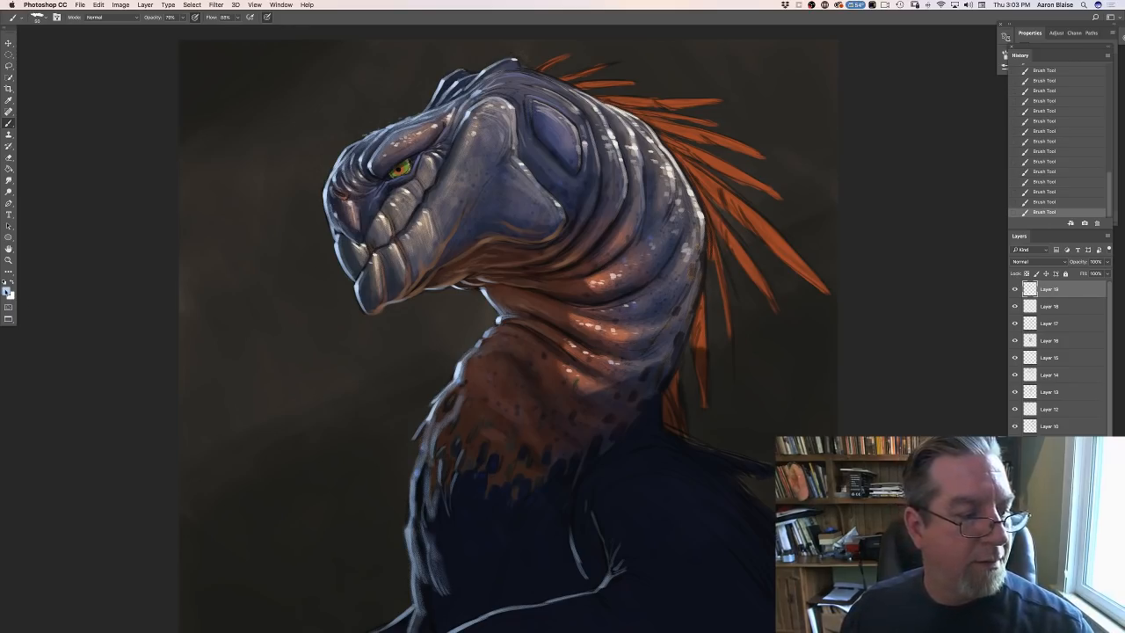
- Sample the purplish grey between the beak folds and lighten it for use as the foreground color
left_click(7, 292)
left_click(371, 230)
left_click(369, 230)
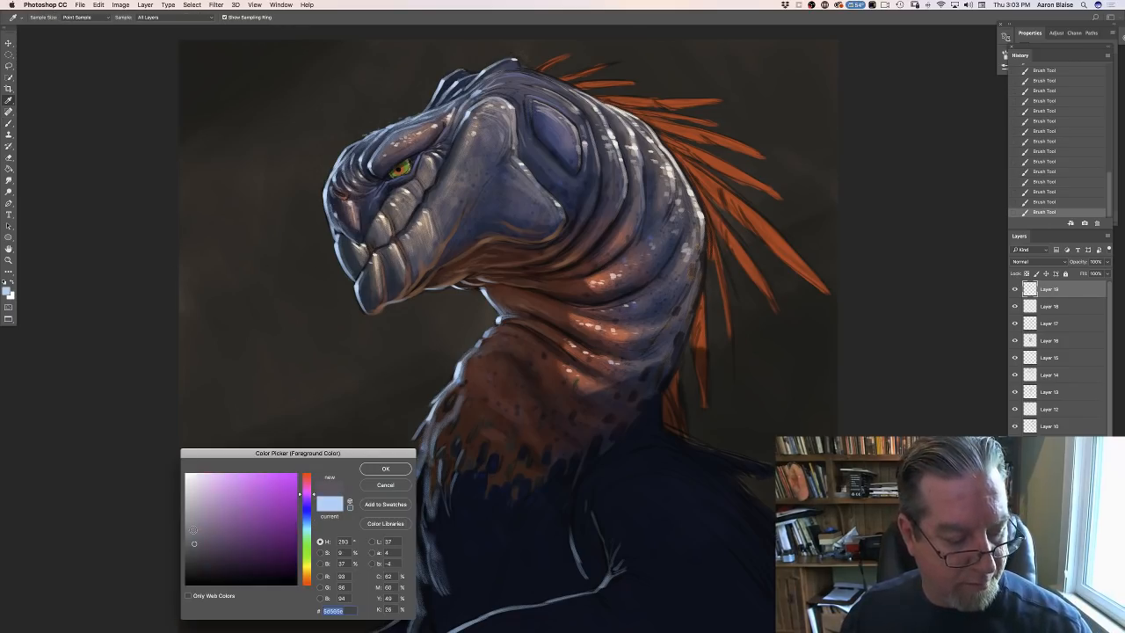
left_click(193, 530)
left_click(383, 469)
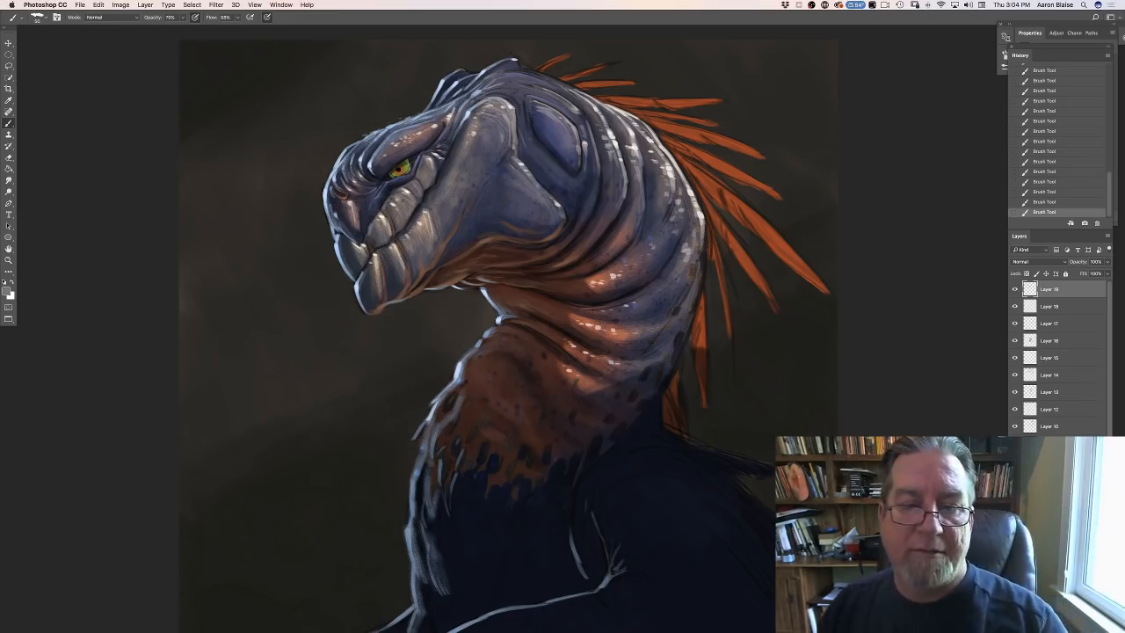
- Change the foreground color to a muted medium-dark slate blue
left_click(7, 292)
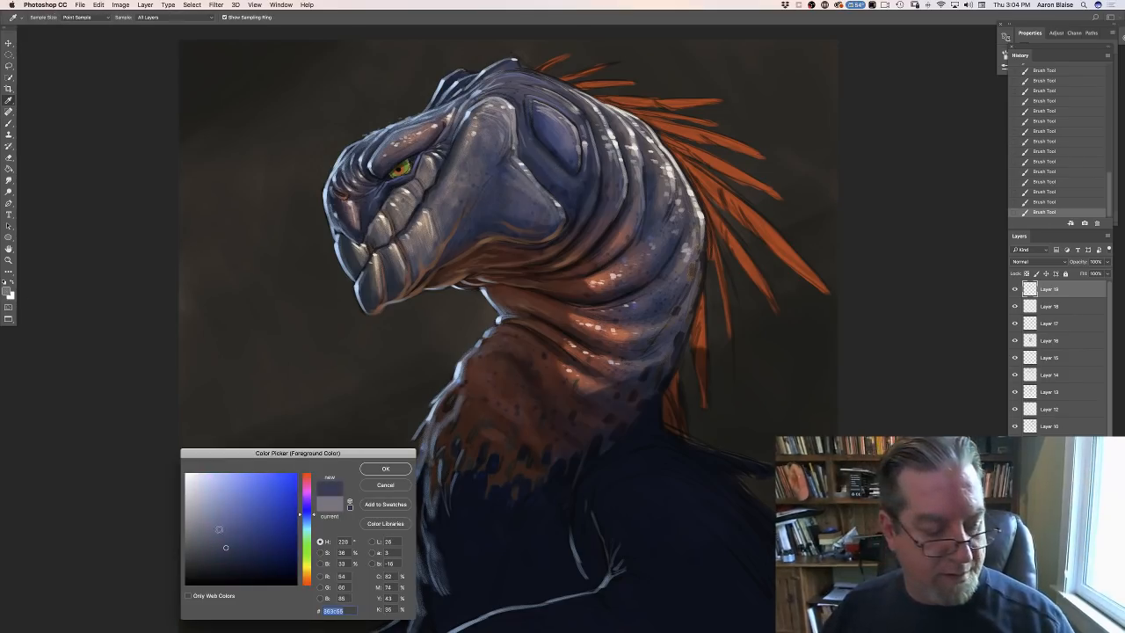
left_click(220, 530)
left_click(371, 469)
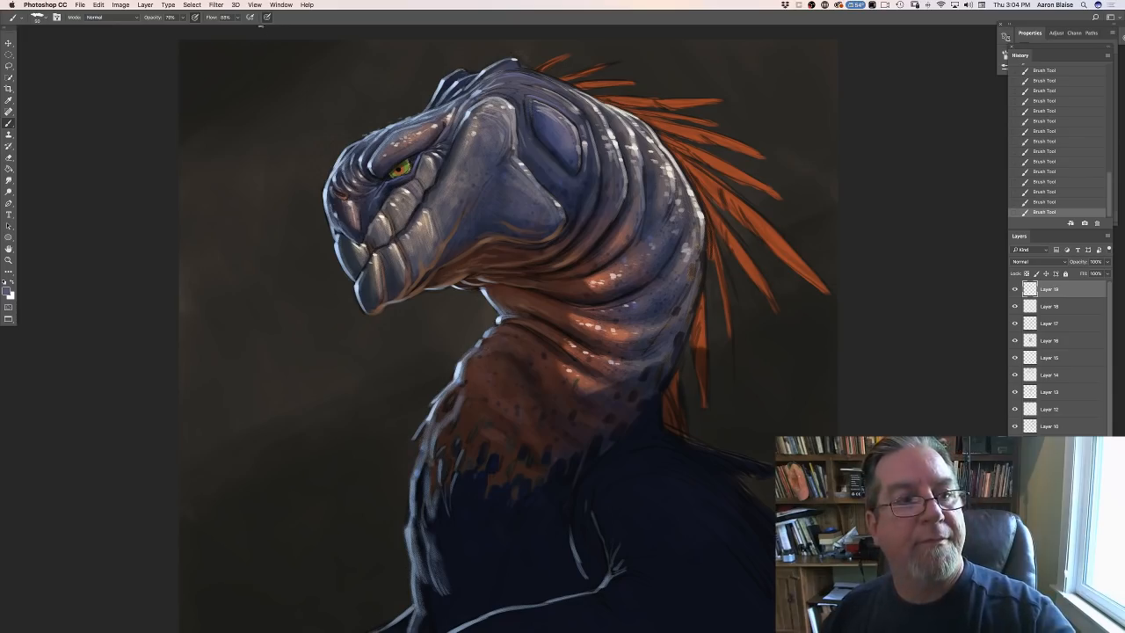
- Turn off Shape Dynamics for the current brush and enlarge the brush tip
left_click(56, 17)
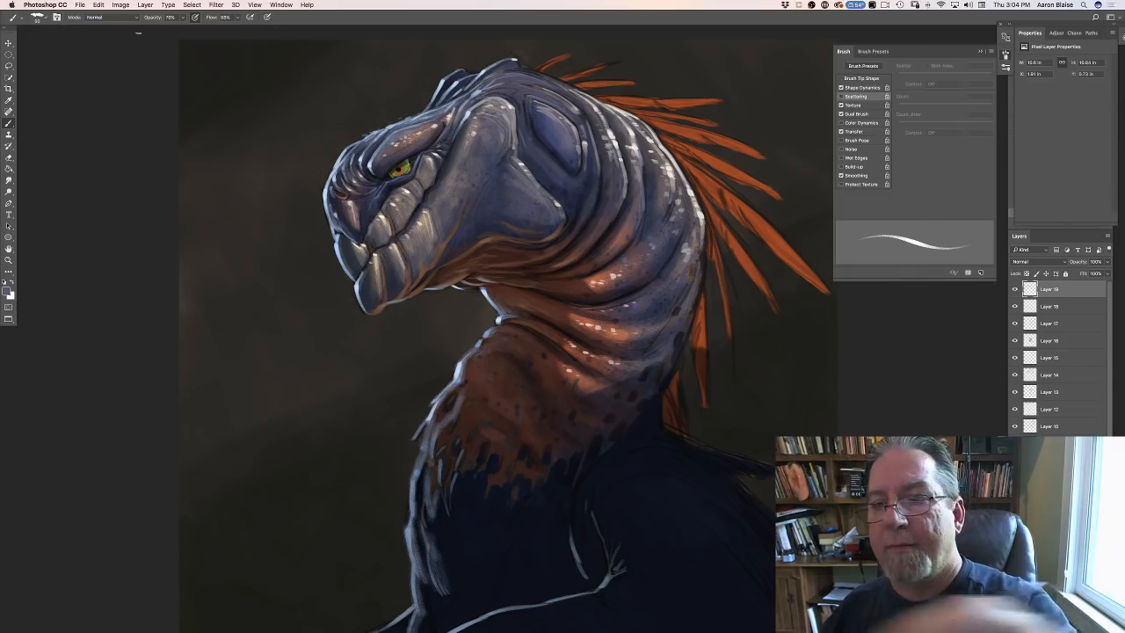
left_click(840, 88)
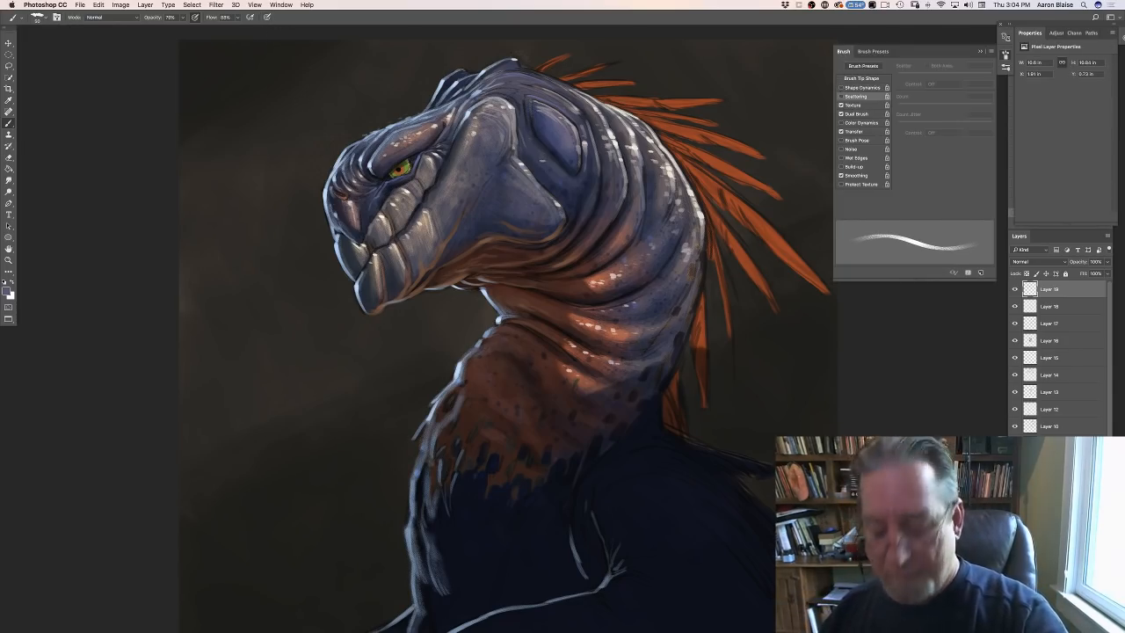
key("bracketright")
key("bracketright")
key("bracketright")
key("bracketright")
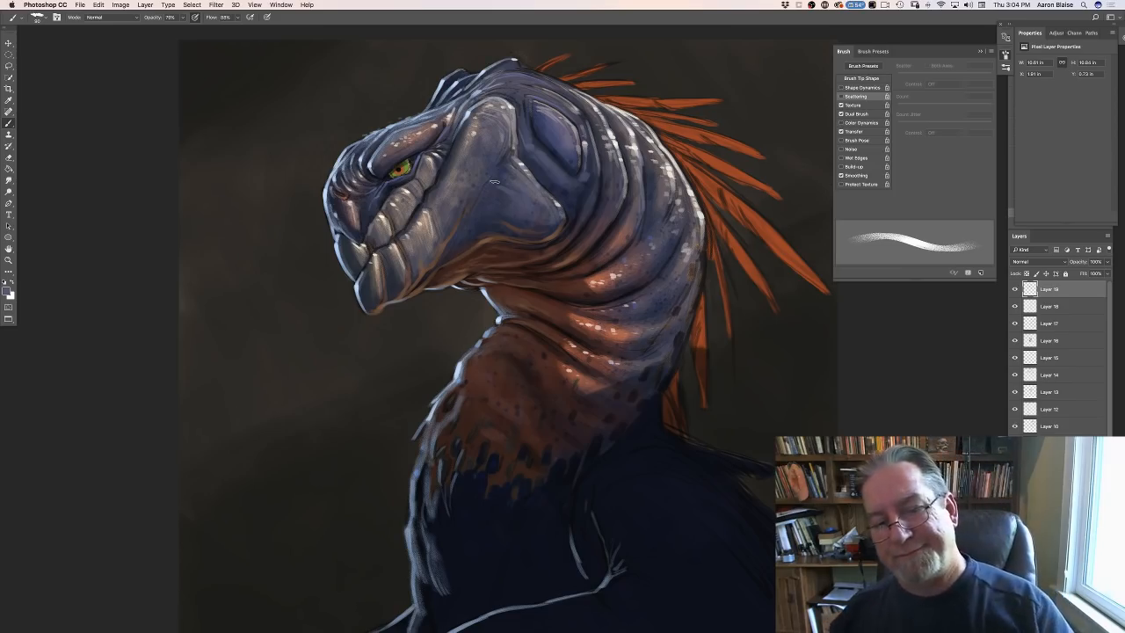
key("super+minus")
key("super+minus")
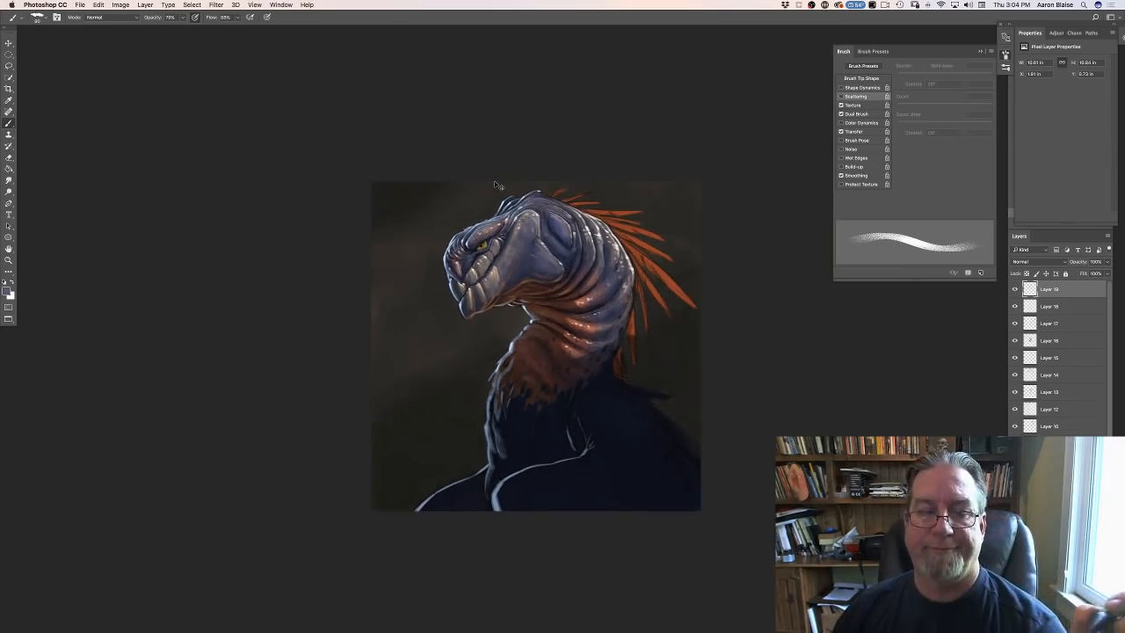
- Sample the orange of the neck feathers and darken it to a deep reddish brown for the foreground color
key("super+minus")
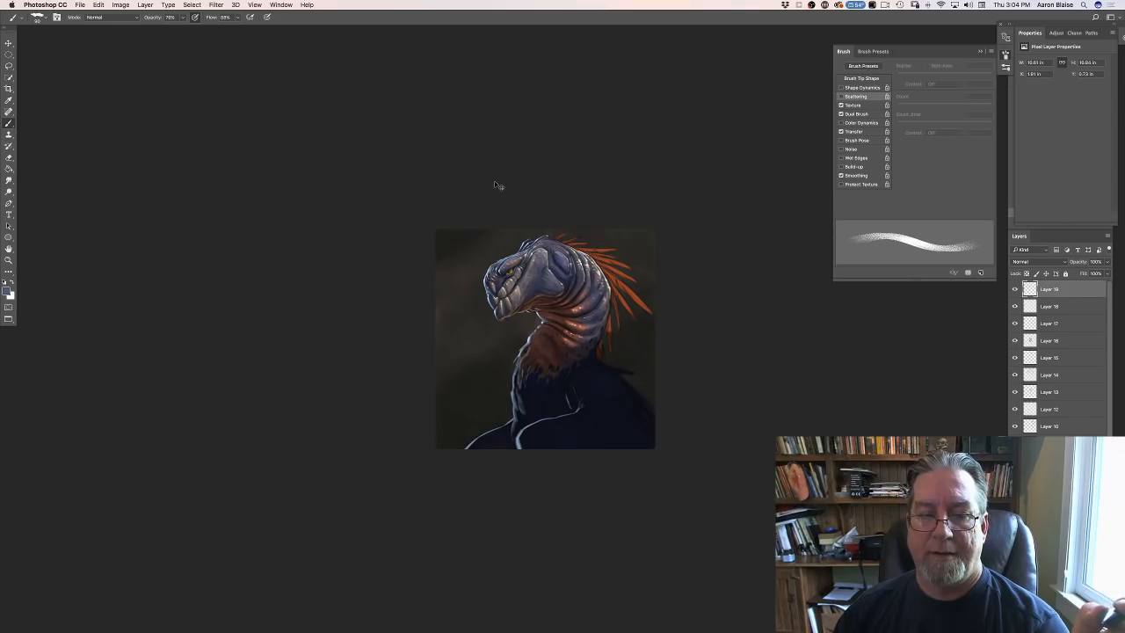
key("super+plus")
key("super+plus")
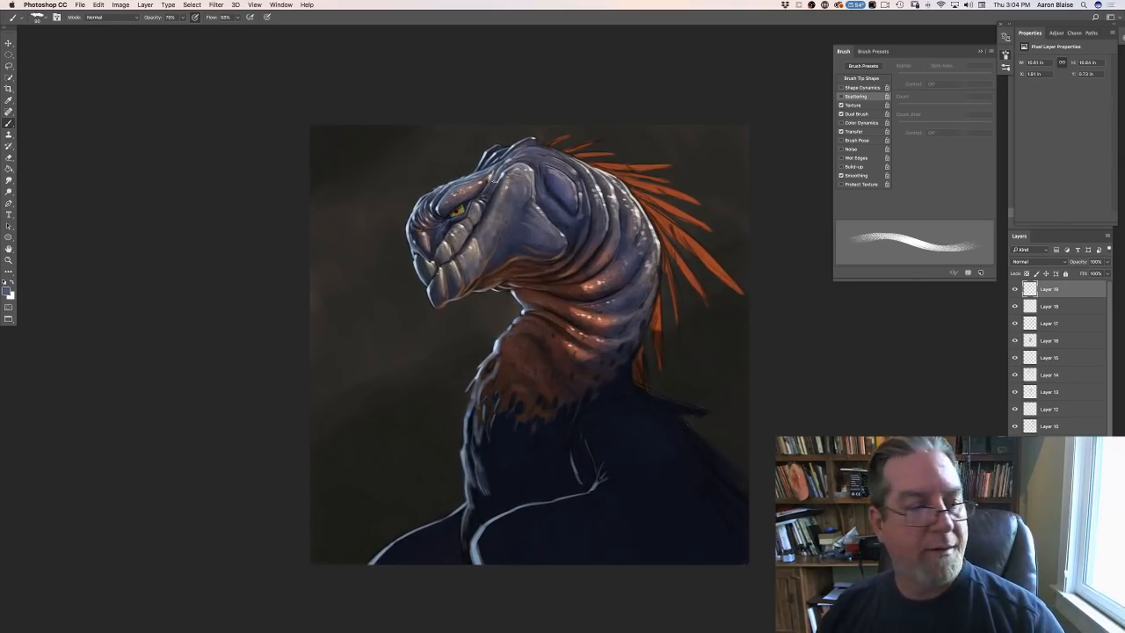
left_click(10, 291)
left_click(710, 298)
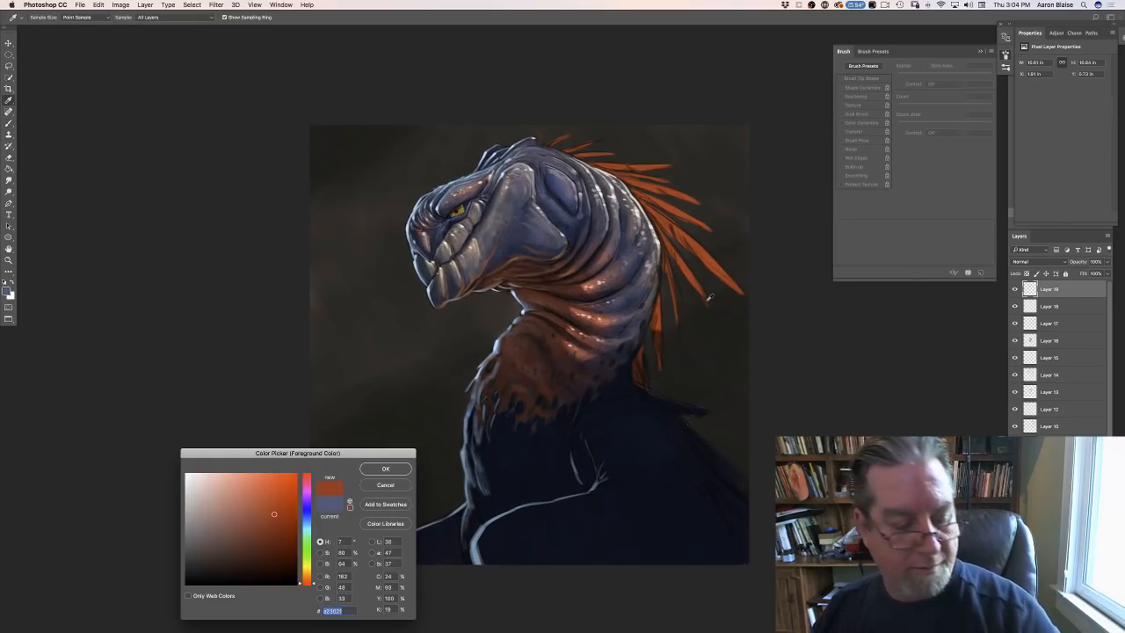
left_click_drag(272, 515, 261, 544)
left_click(380, 471)
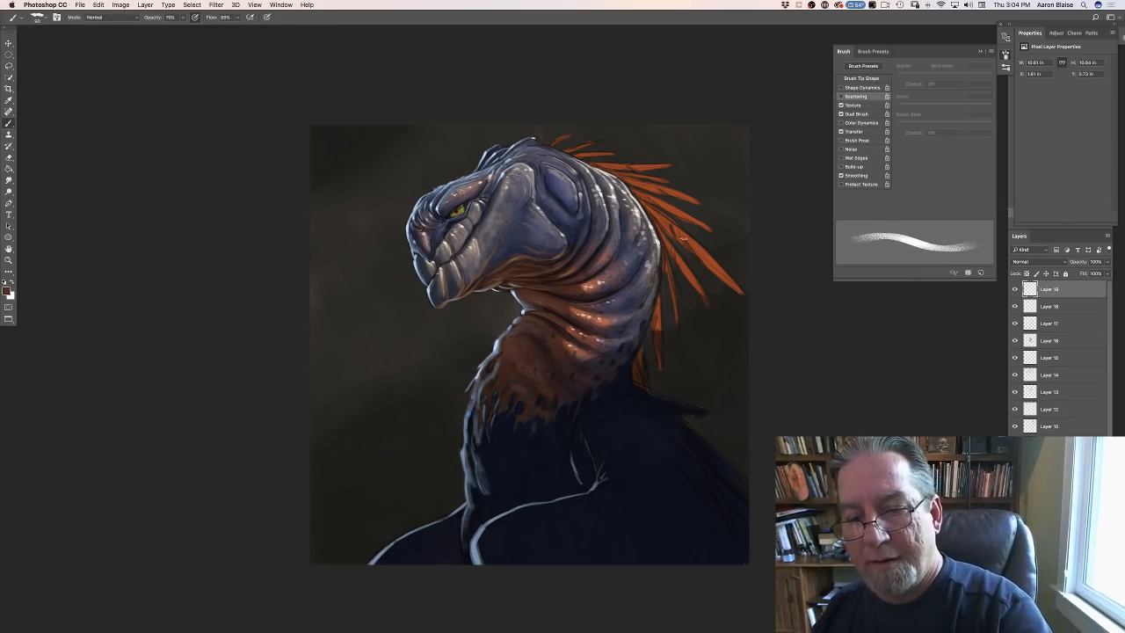
- Make brush size follow pen pressure at 100% opacity and paint dark reddish brown shading along the orange feathers
left_click(266, 18)
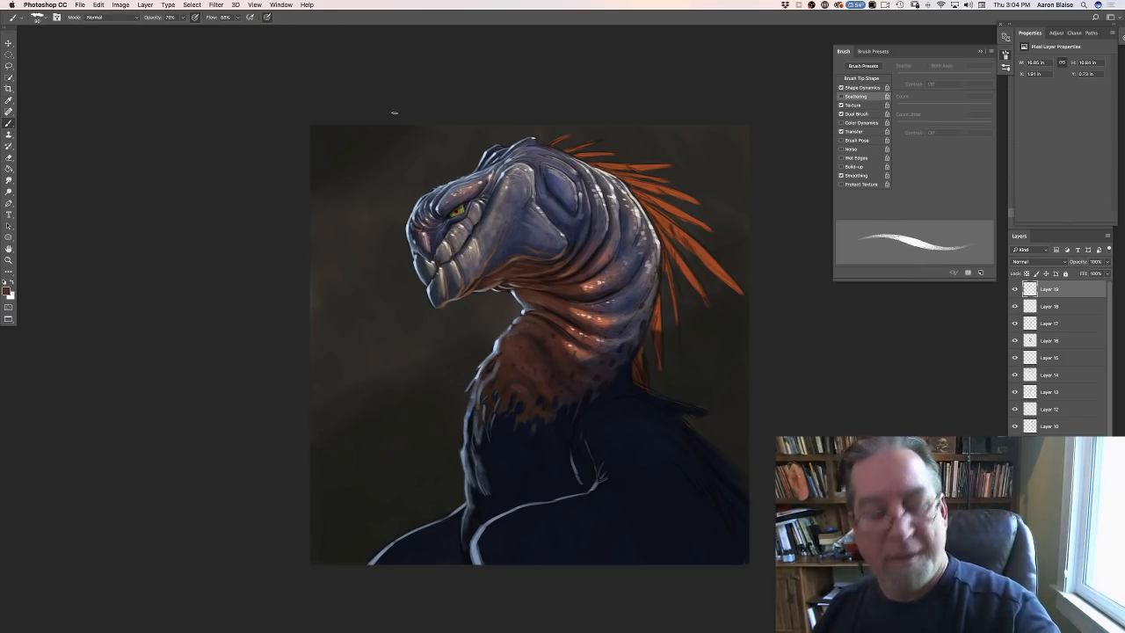
key("super+equal")
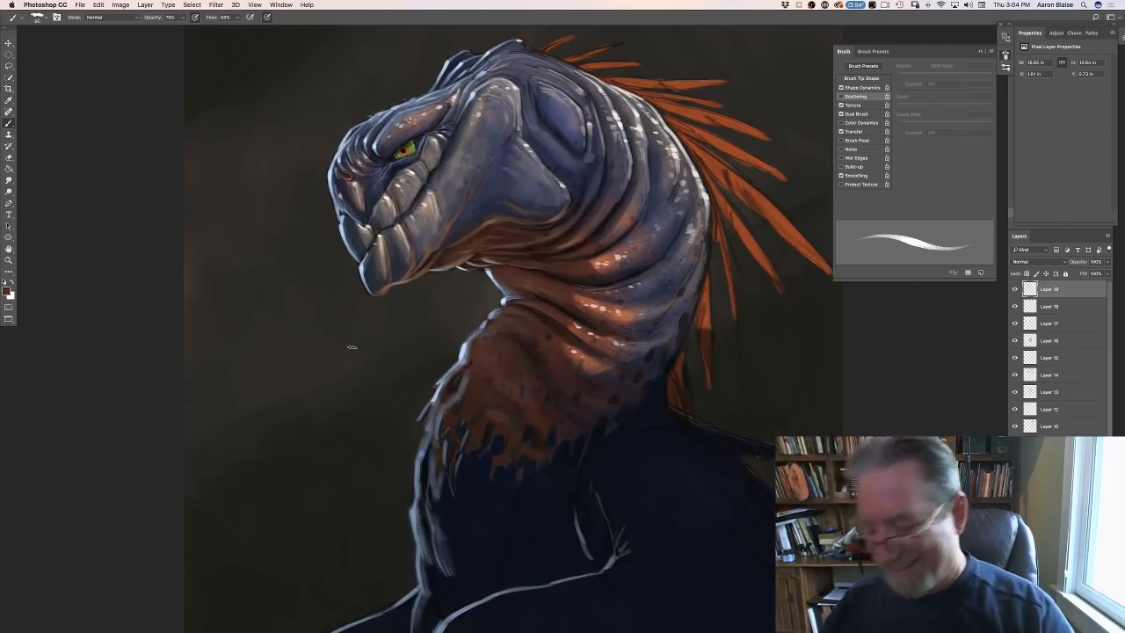
left_click_drag(307, 354, 228, 416)
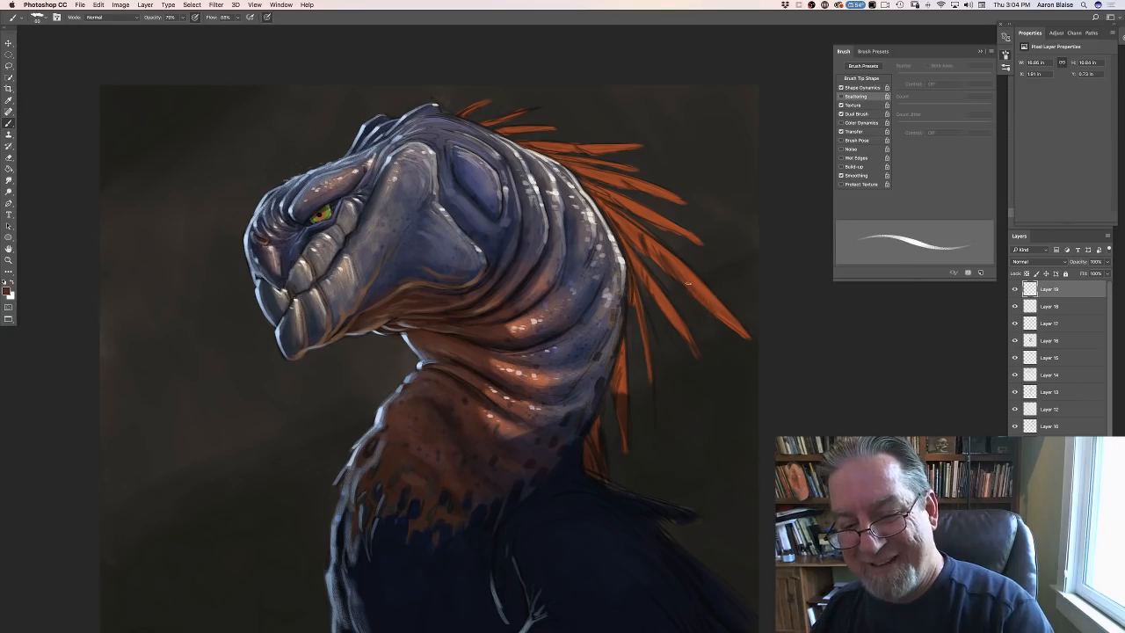
left_click(182, 18)
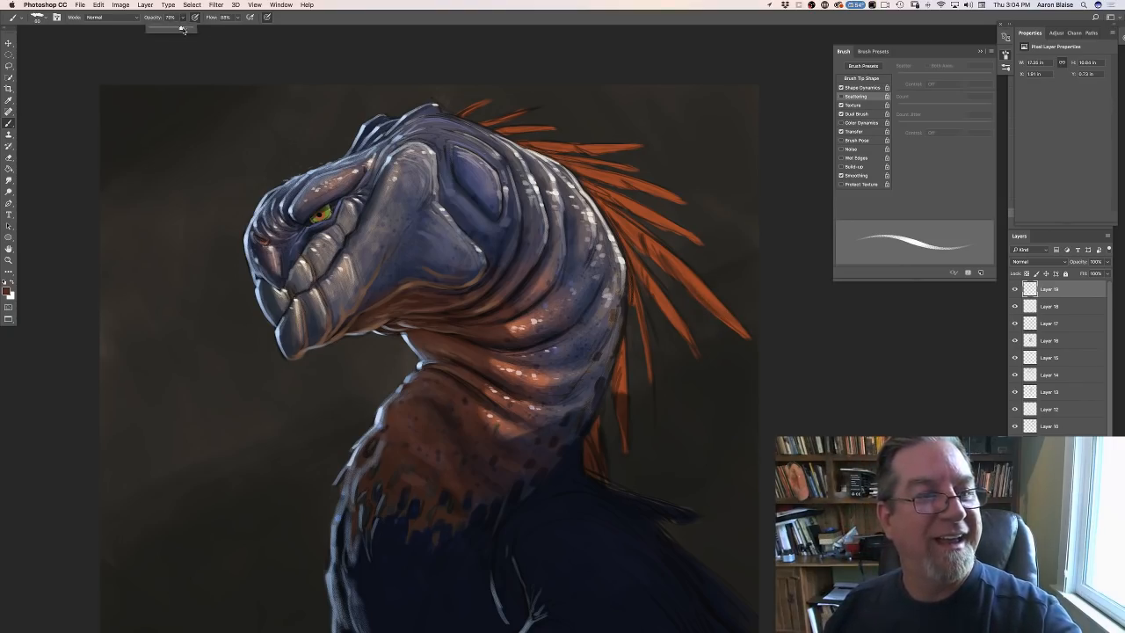
left_click_drag(179, 29, 191, 28)
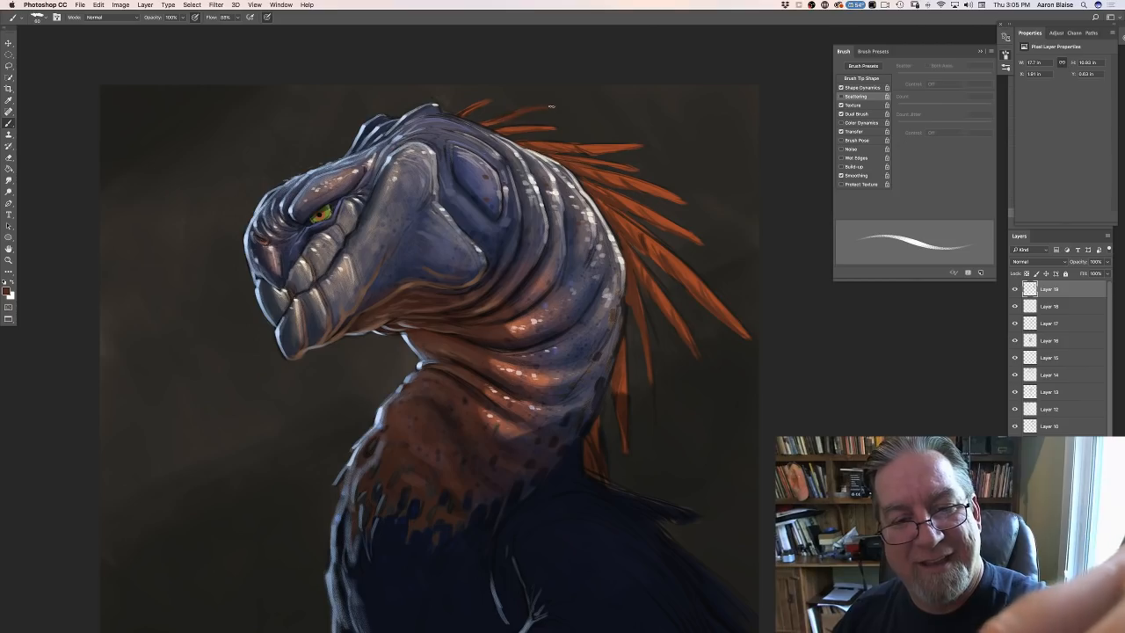
left_click_drag(531, 110, 565, 104)
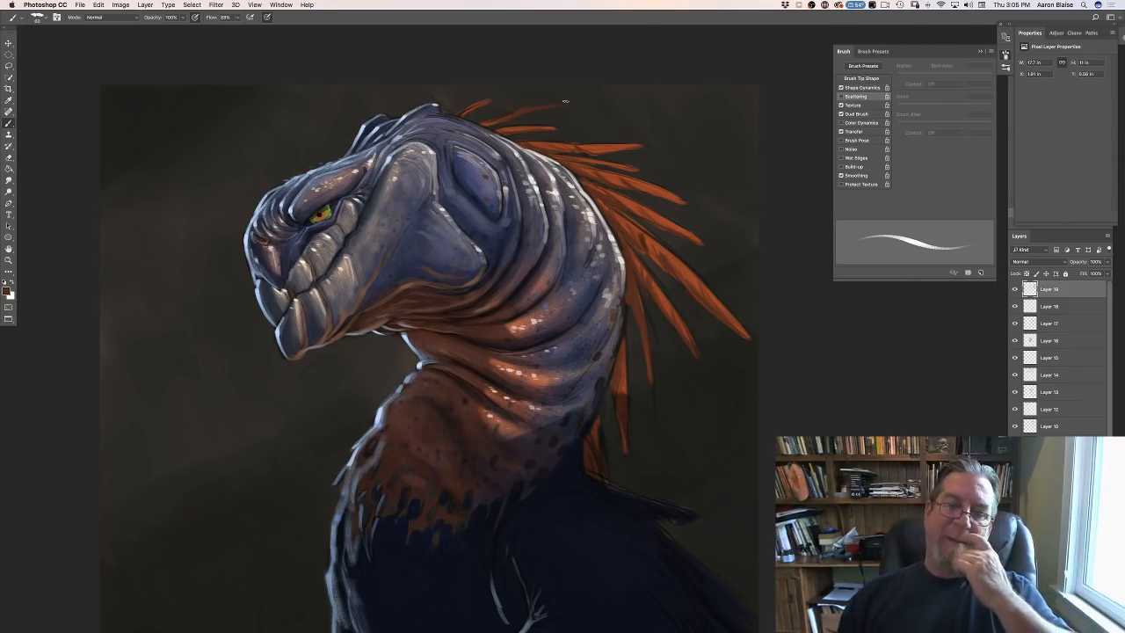
- Sample the feather orange again and brighten it to a light, vivid orange for the foreground color
left_click(9, 292)
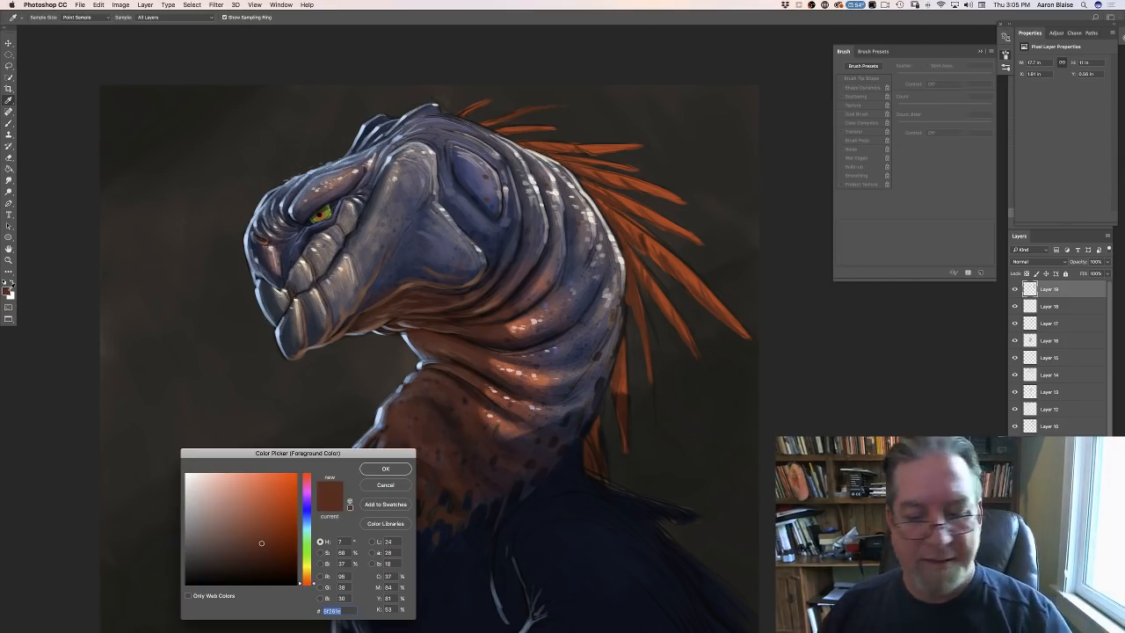
left_click(693, 274)
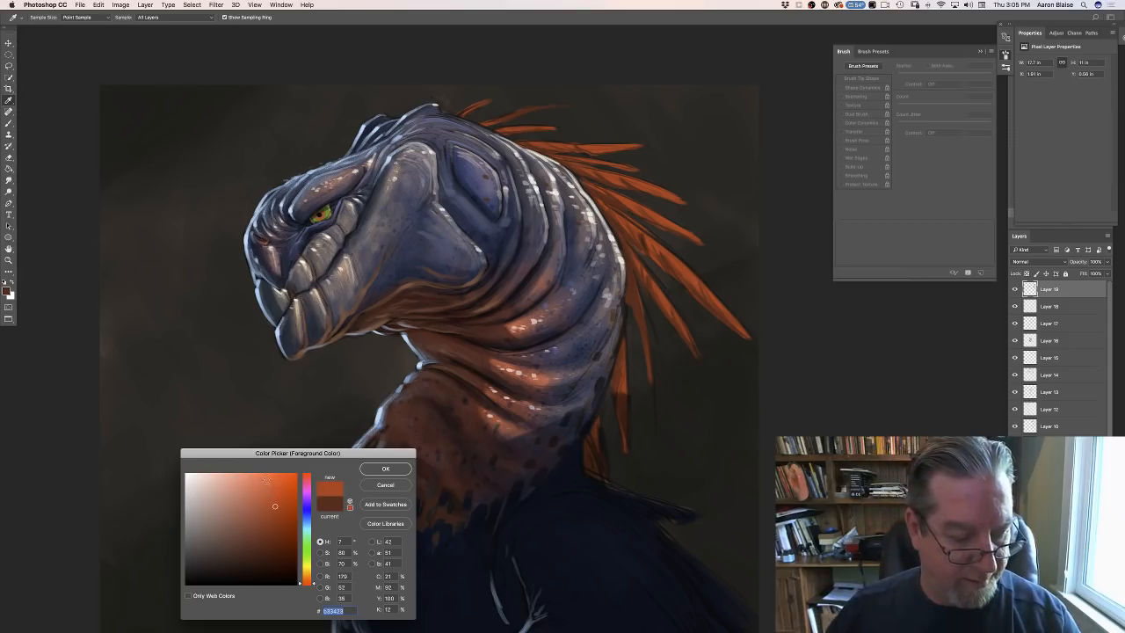
left_click(388, 468)
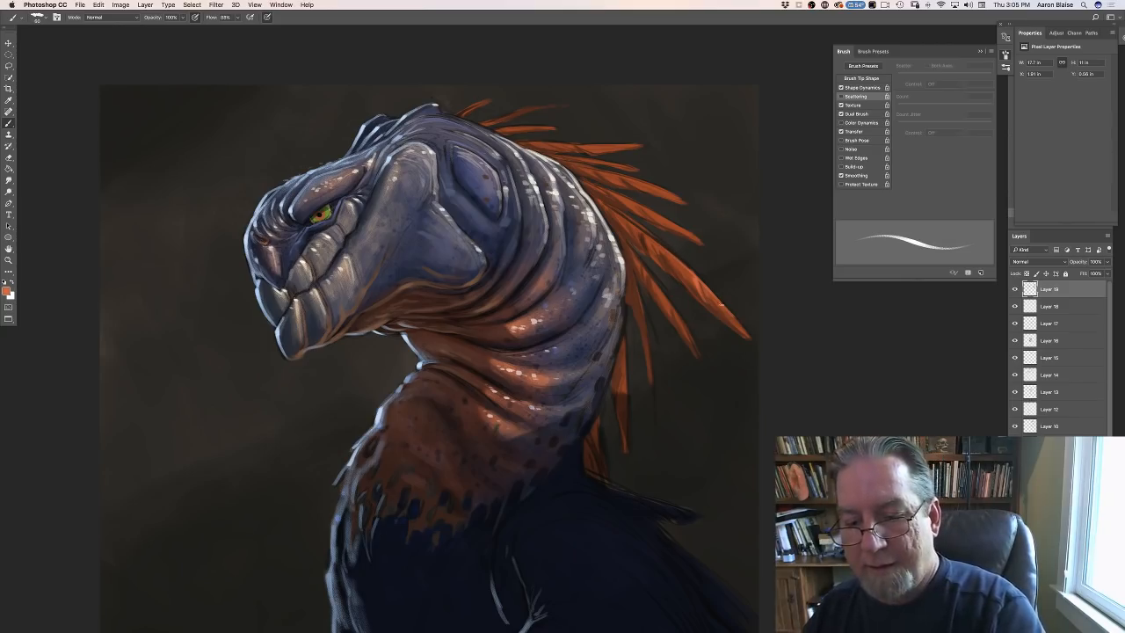
- Paint bright orange highlights and fine edges along the long feathers behind the neck
left_click_drag(732, 316, 746, 335)
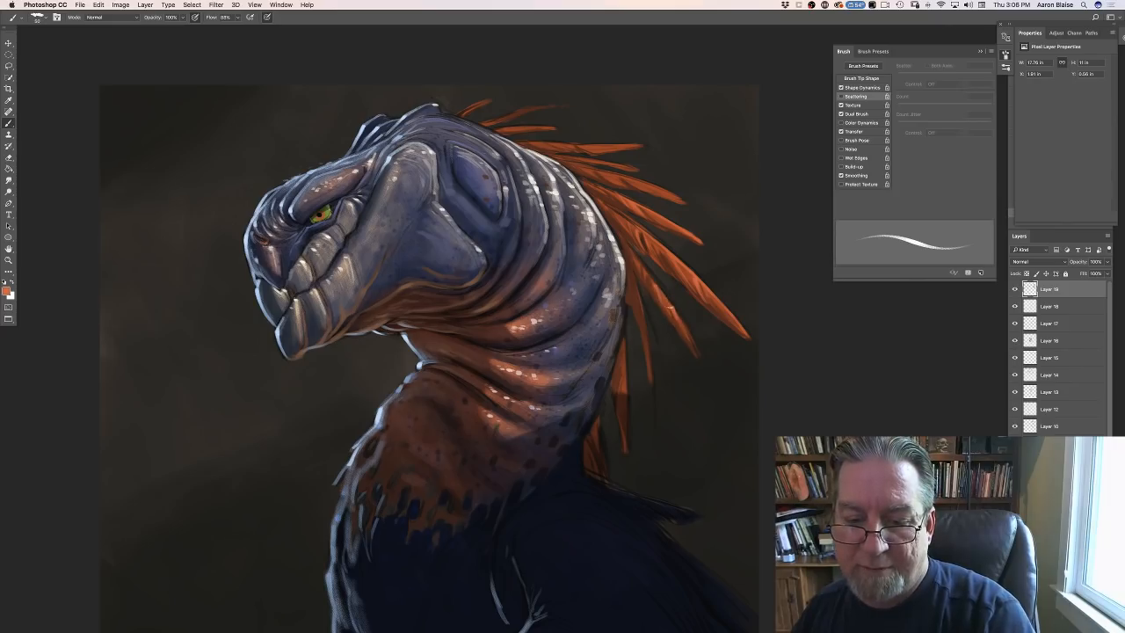
left_click_drag(629, 246, 670, 301)
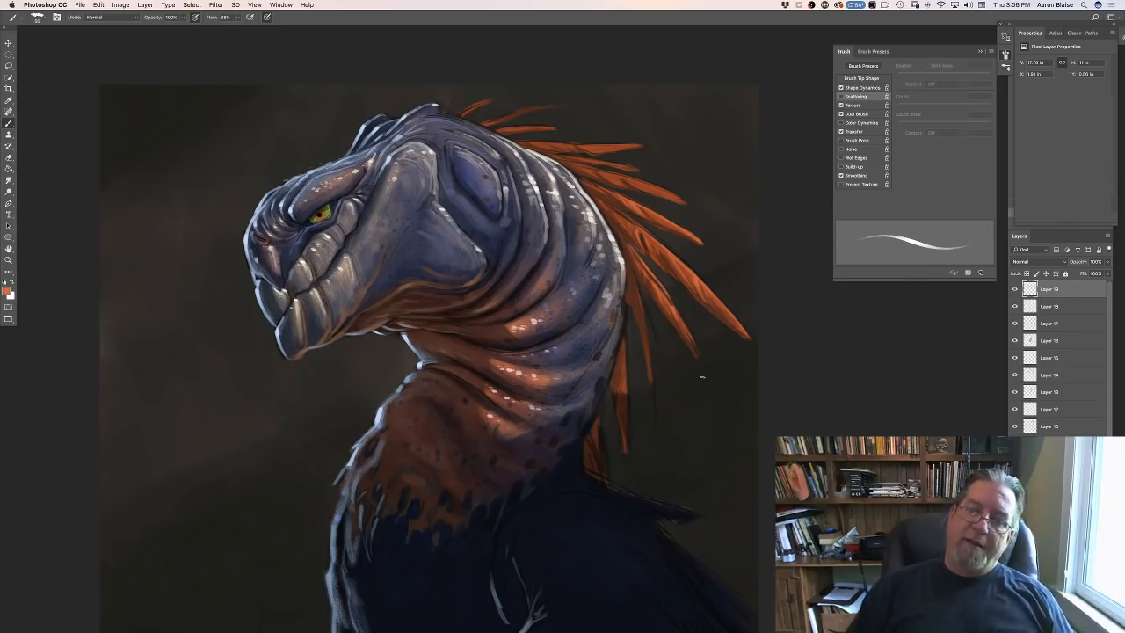
mouse_move(637, 291)
left_mouse_down()
mouse_move(654, 381)
mouse_move(625, 386)
left_mouse_up()
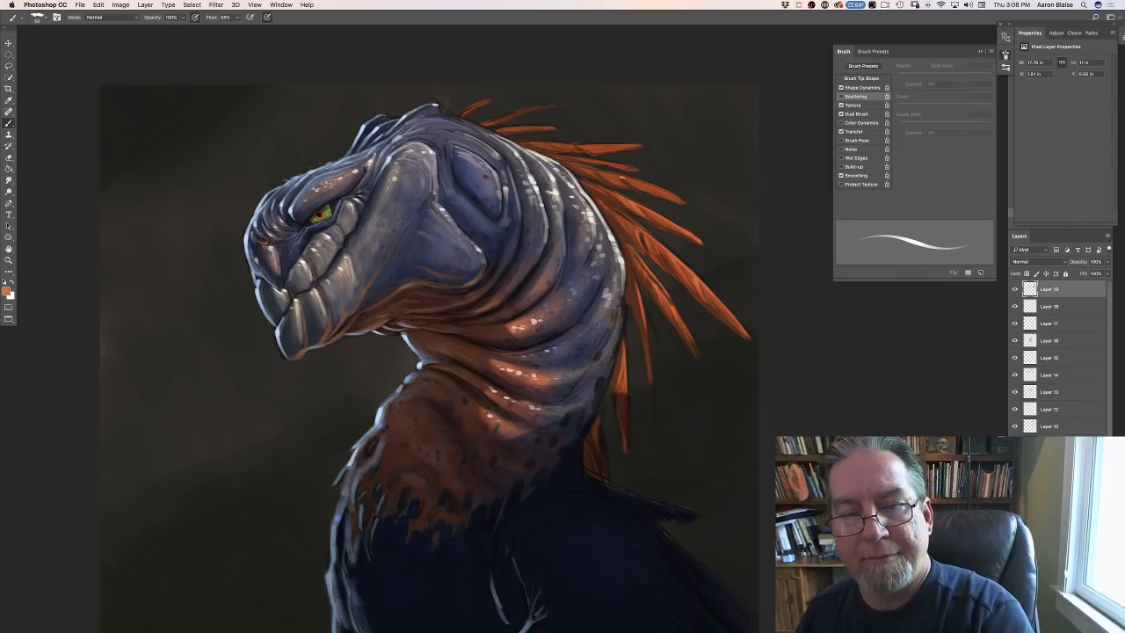
left_click_drag(683, 202, 621, 174)
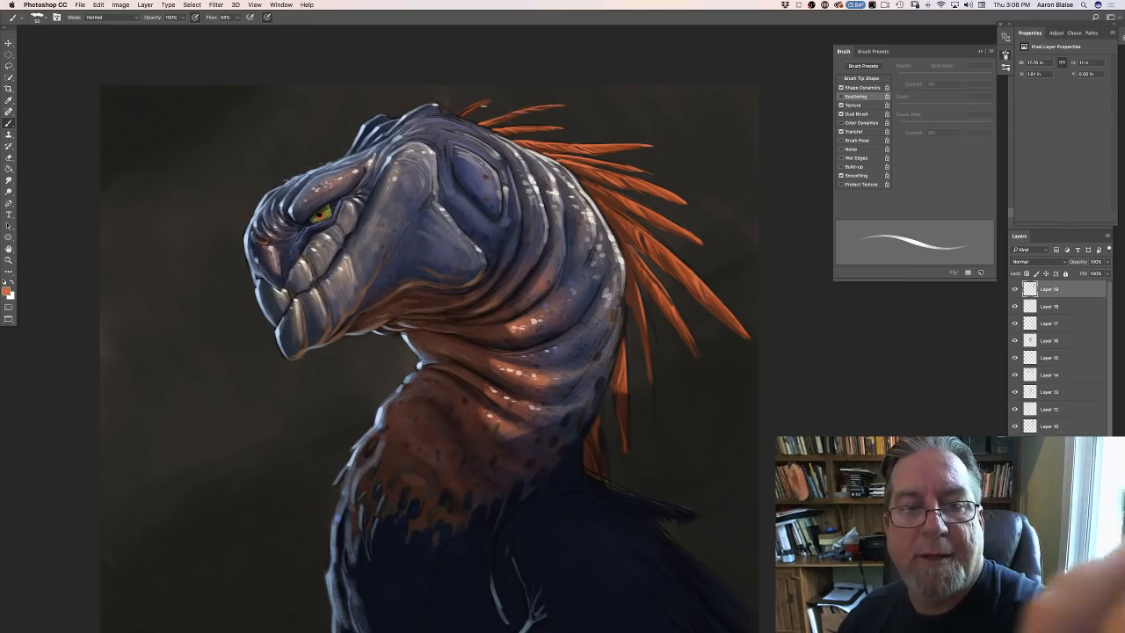
- Add short, thin bright orange feathers behind the crown and fill the gaps along the upper neck
mouse_move(460, 114)
left_mouse_down()
mouse_move(504, 97)
mouse_move(488, 111)
mouse_move(552, 120)
mouse_move(541, 132)
mouse_move(553, 139)
left_mouse_up()
left_click_drag(489, 125, 509, 128)
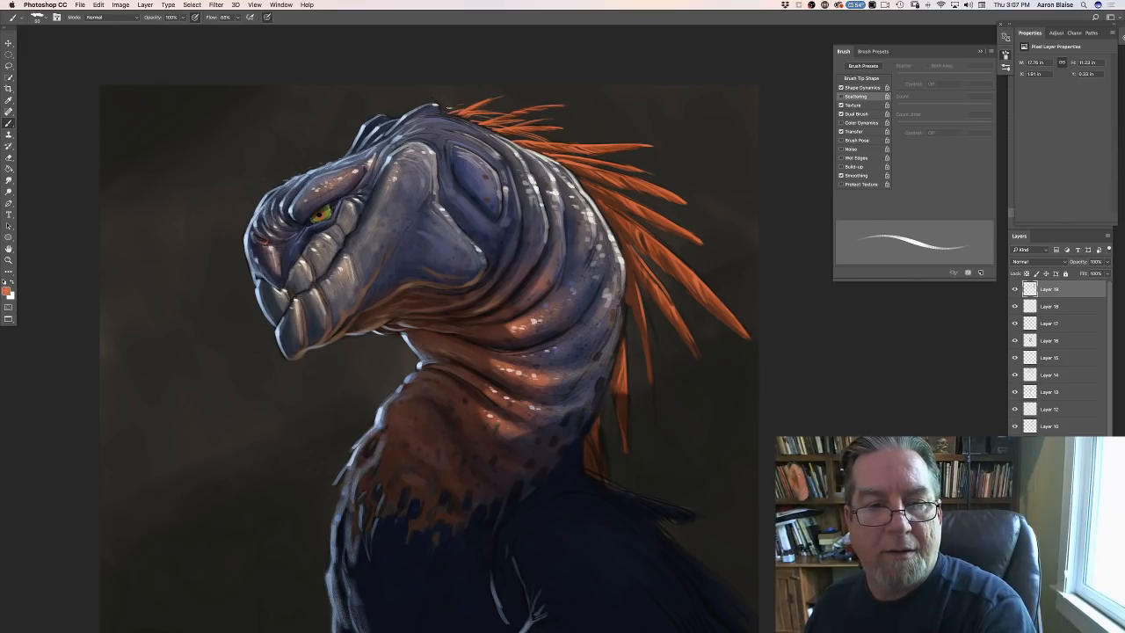
mouse_move(528, 142)
left_mouse_down()
mouse_move(549, 156)
mouse_move(585, 139)
left_mouse_up()
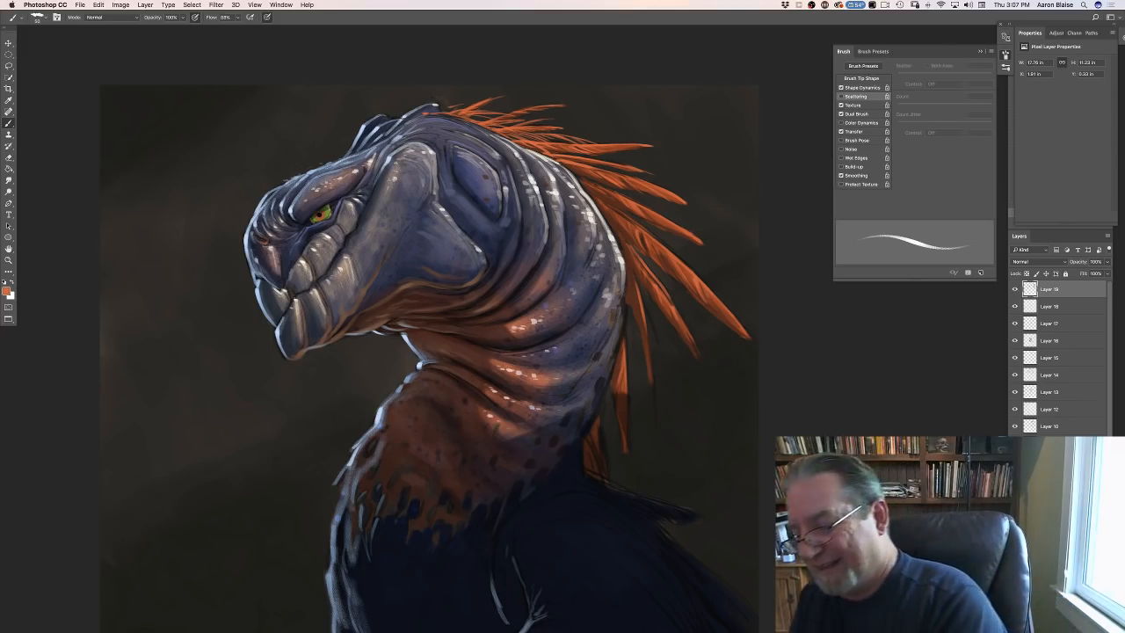
- Add a new layer in Overlay blend mode and set the foreground color to a light salmon pink
key("alt+shift+super+n")
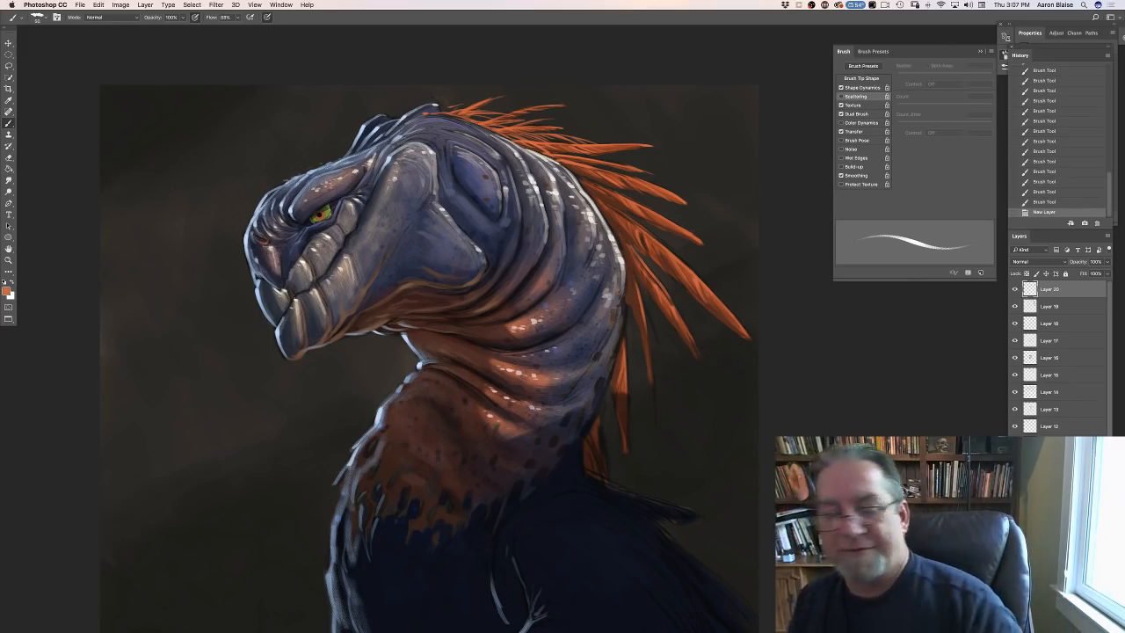
left_click(7, 291)
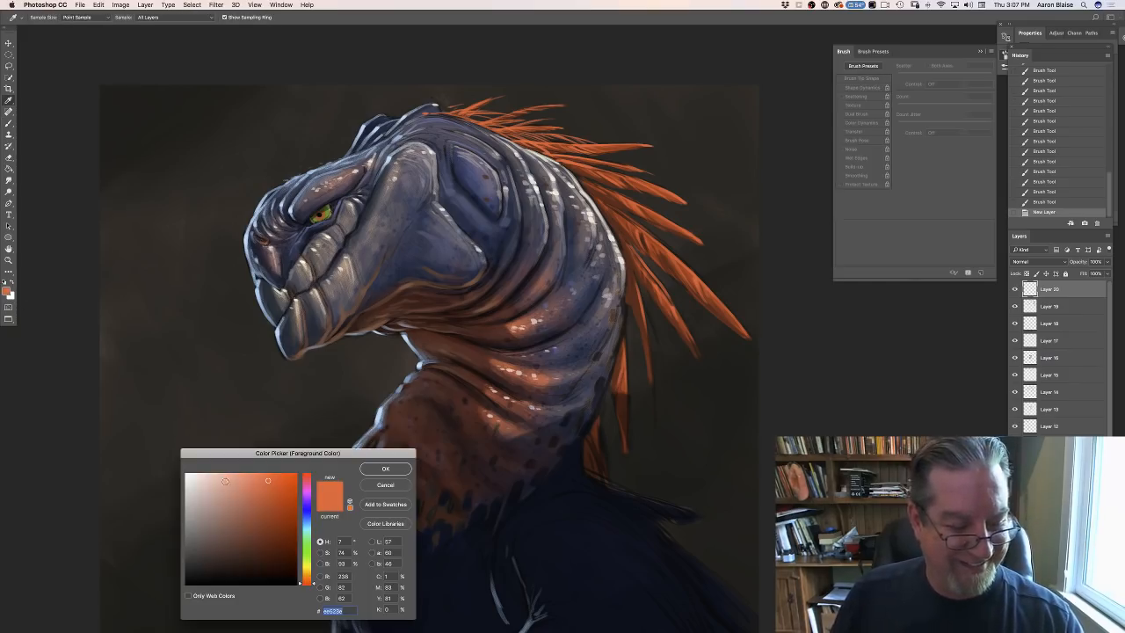
left_click(218, 479)
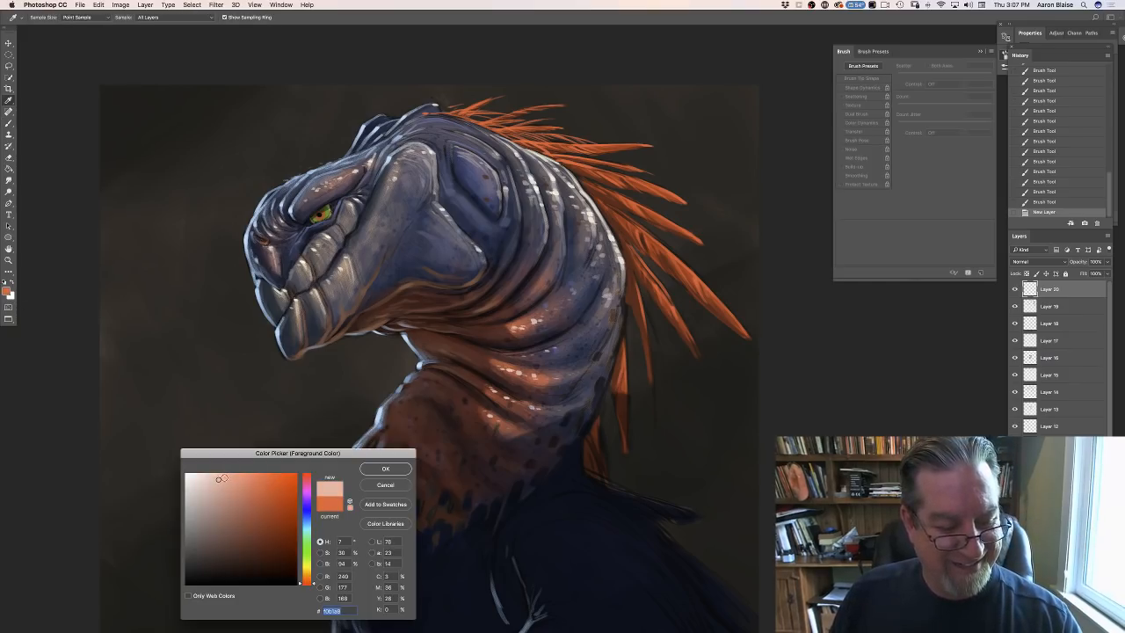
left_click(226, 479)
left_click(374, 470)
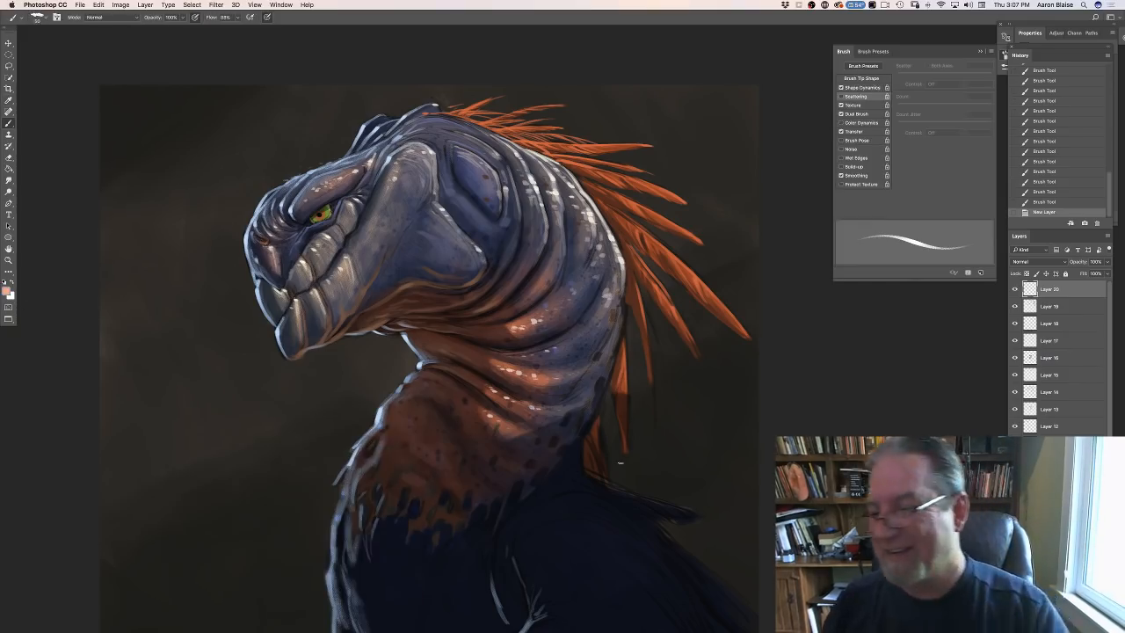
left_click(1023, 261)
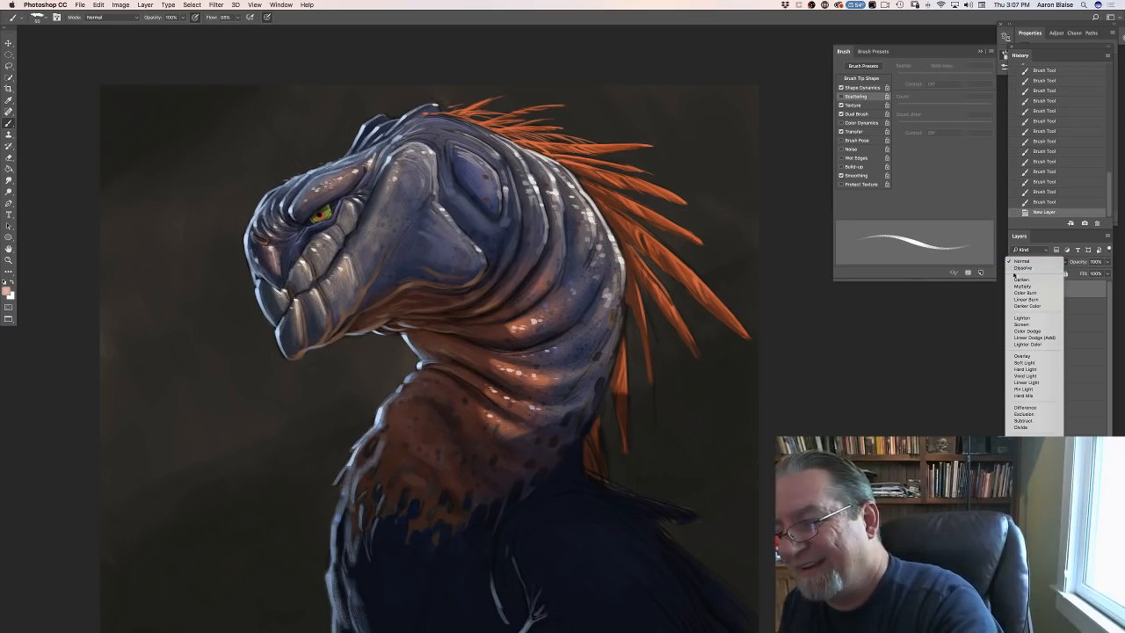
left_click(1015, 356)
- Switch to the 100 px textured brush preset and enlarge its tip
left_click(38, 17)
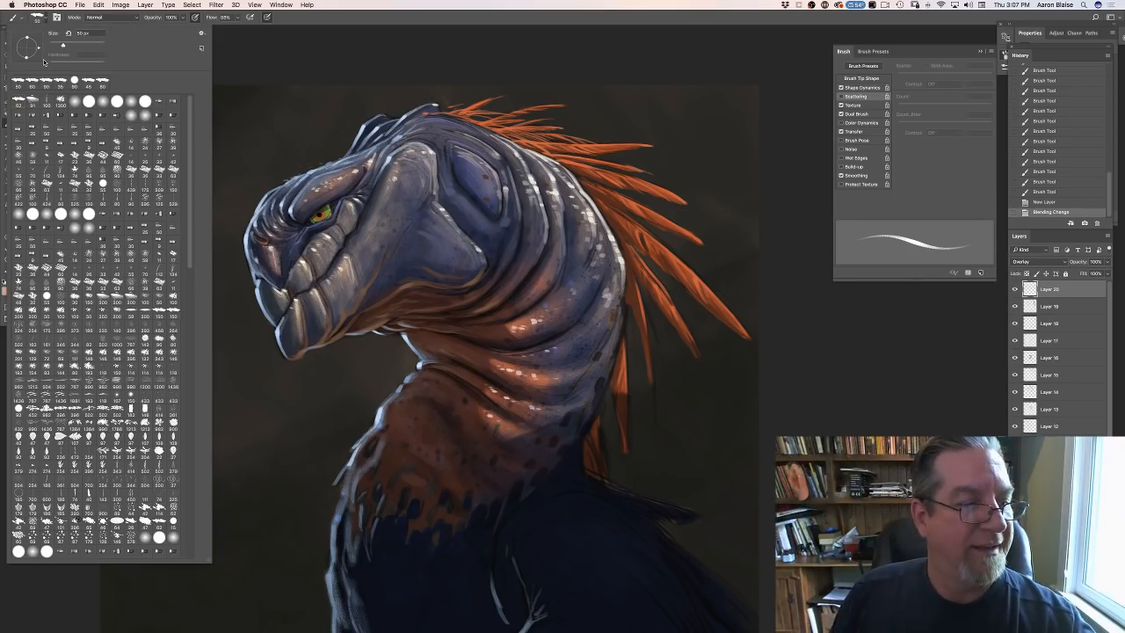
left_click(47, 105)
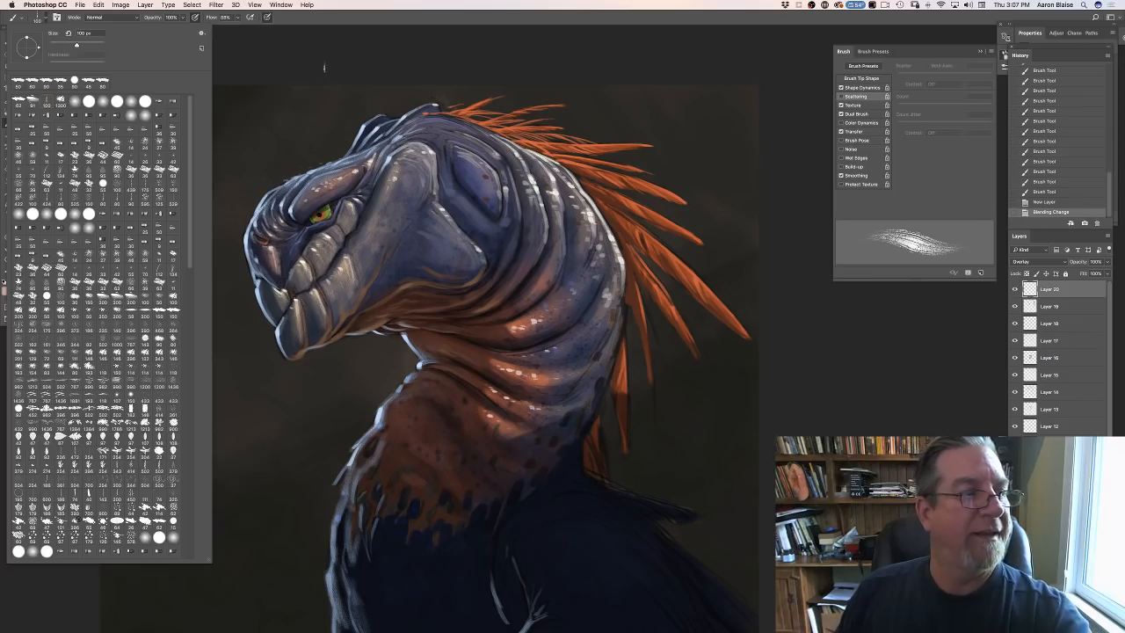
left_click(325, 68)
key("bracketright")
key("bracketright")
key("bracketright")
key("bracketright")
key("bracketright")
key("bracketright")
key("bracketright")
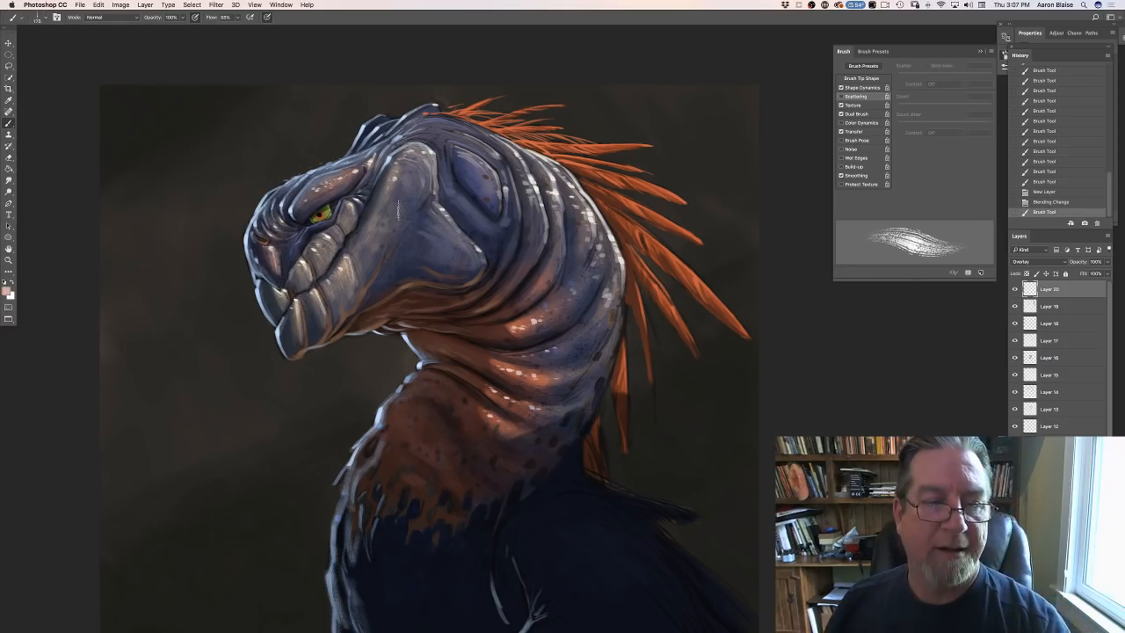
- Enlarge the textured brush further and lower its opacity, undoing the trial stroke on the cheek
left_click_drag(402, 176, 423, 203)
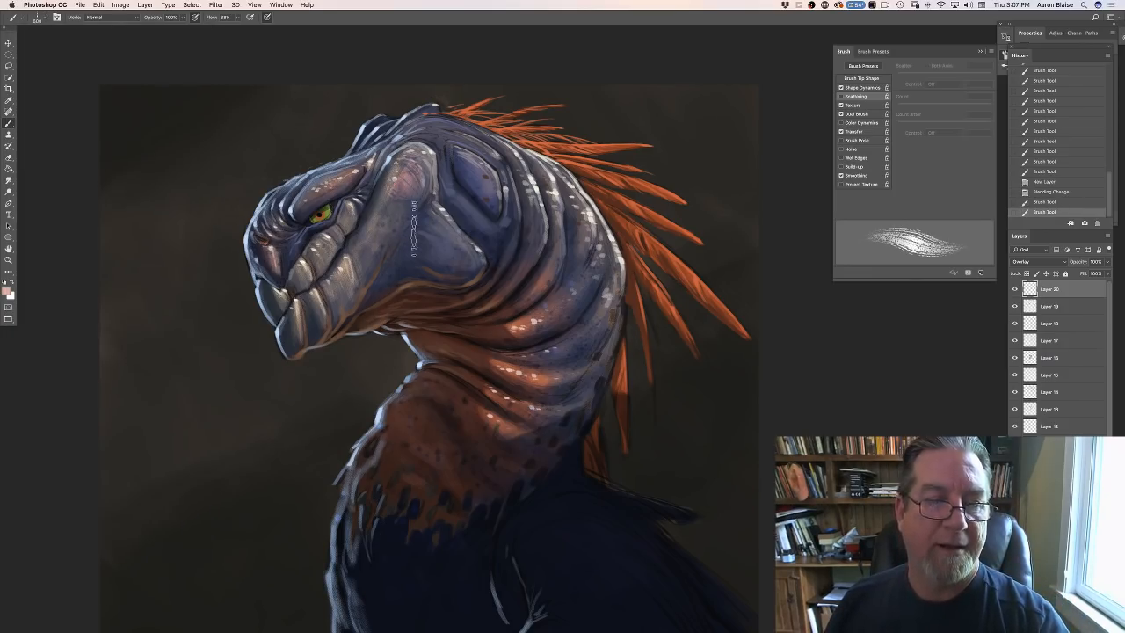
key("bracketright")
key("ctrl+z")
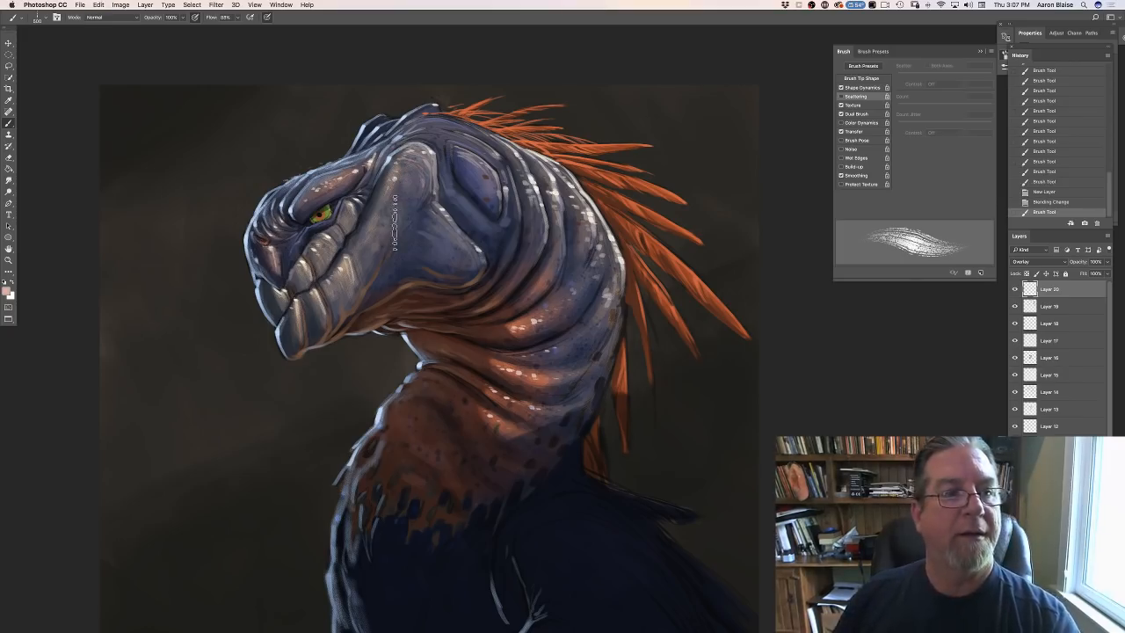
left_click(182, 17)
left_click_drag(172, 31, 164, 30)
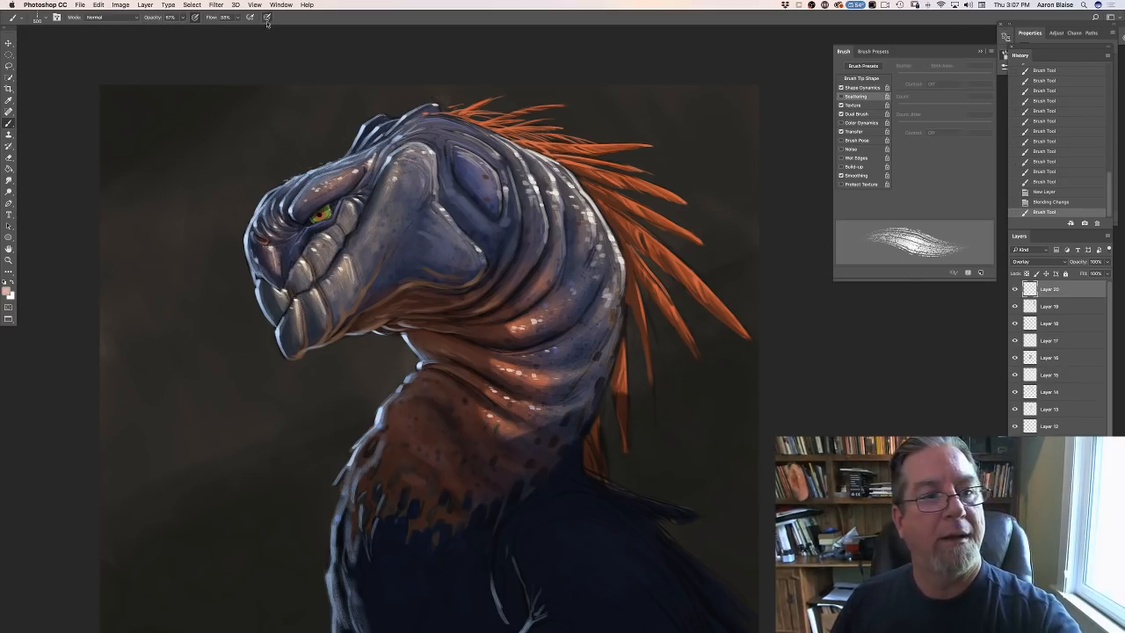
- Brush light salmon pink texture over the cheek, jaw, throat and back of the head on the Overlay layer
mouse_move(412, 190)
left_mouse_down()
mouse_move(407, 169)
mouse_move(403, 195)
left_mouse_up()
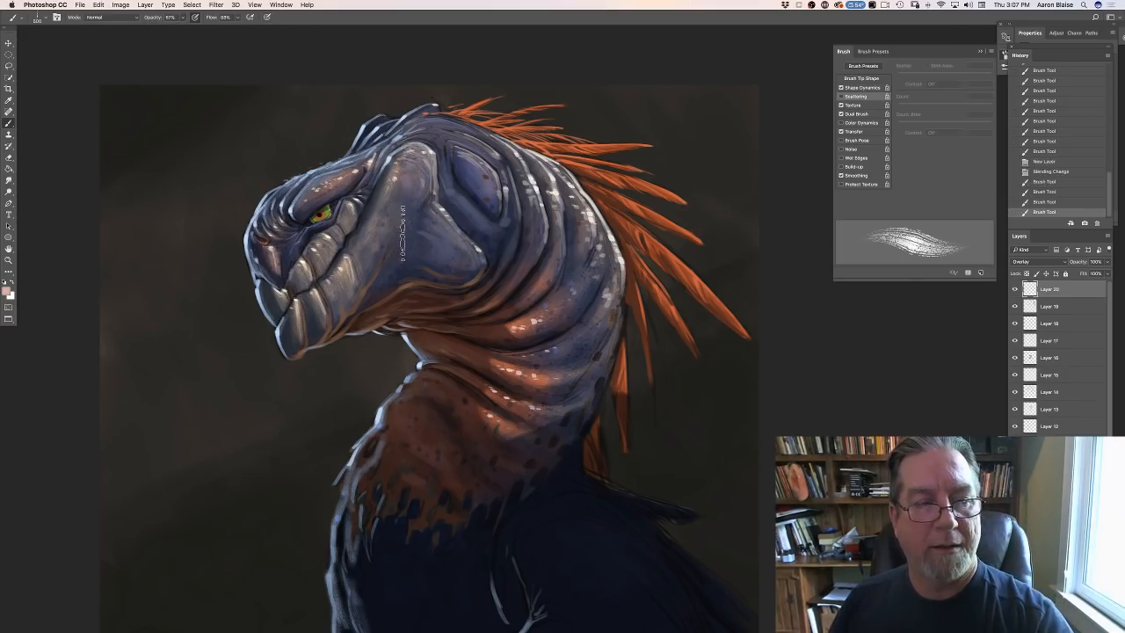
left_click_drag(403, 237, 488, 283)
mouse_move(440, 239)
left_mouse_down()
mouse_move(464, 260)
mouse_move(419, 242)
mouse_move(413, 228)
left_mouse_up()
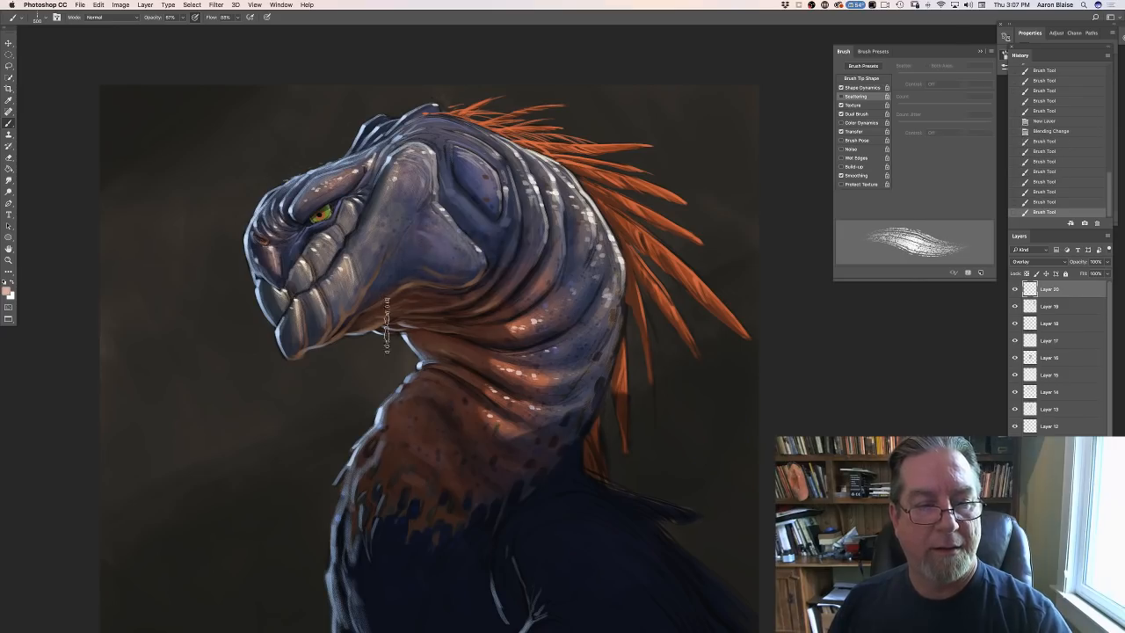
left_click_drag(384, 334, 389, 325)
mouse_move(462, 159)
left_mouse_down()
mouse_move(505, 203)
mouse_move(430, 133)
mouse_move(415, 136)
left_mouse_up()
- Set the foreground color to a light peach and brush texture over the crown and neck folds on the Overlay layer
left_click(9, 290)
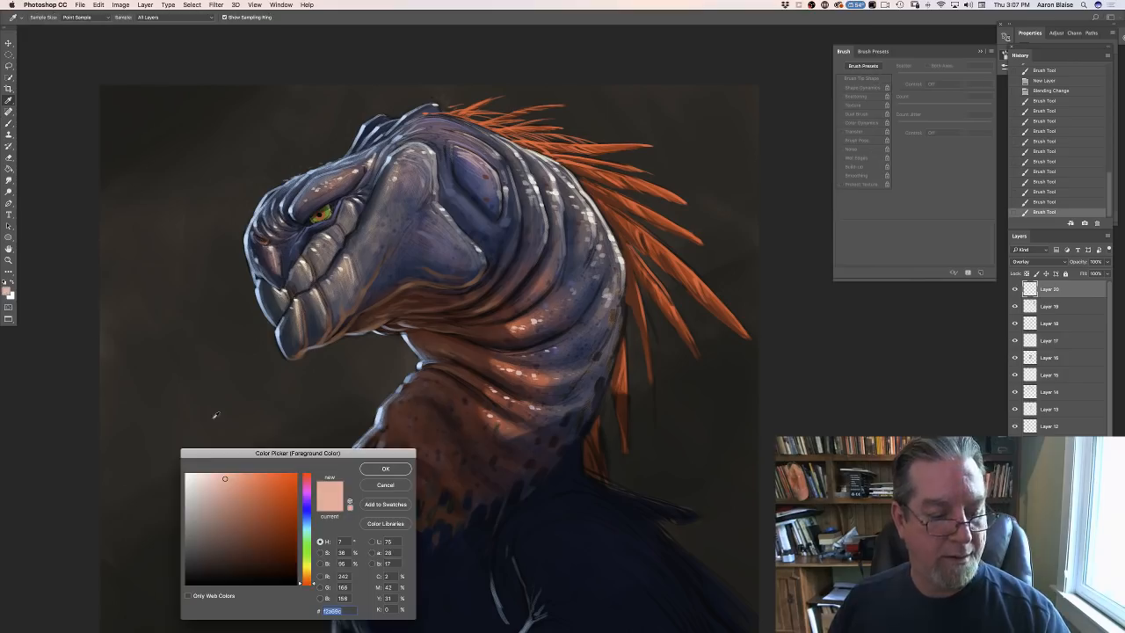
left_click(373, 473)
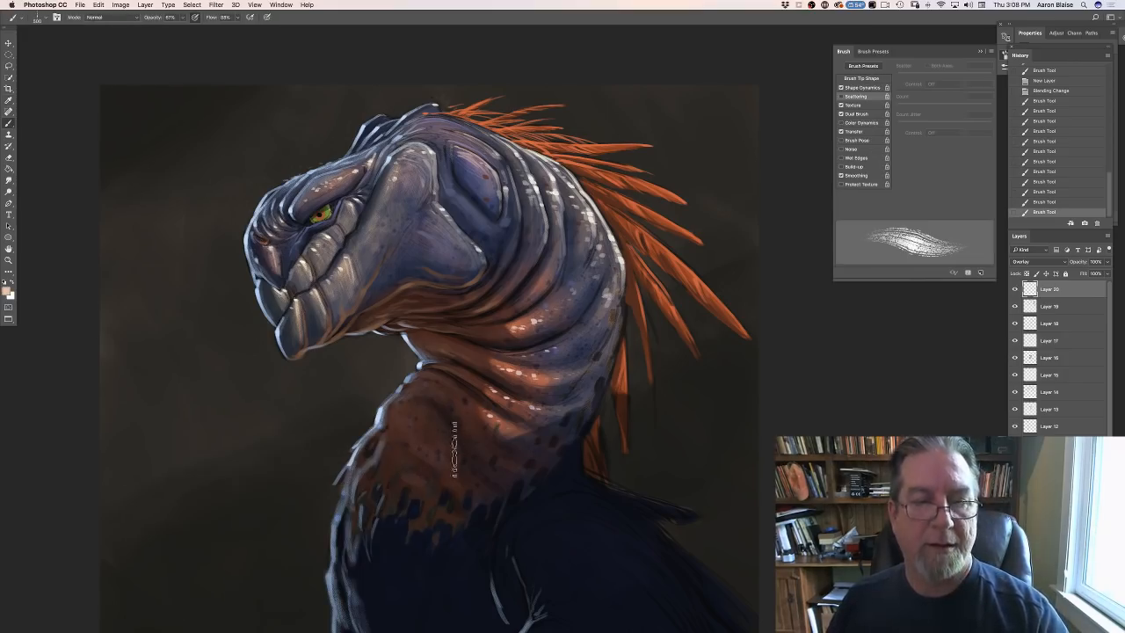
mouse_move(493, 201)
left_mouse_down()
mouse_move(487, 144)
mouse_move(513, 216)
mouse_move(473, 132)
mouse_move(411, 132)
left_mouse_up()
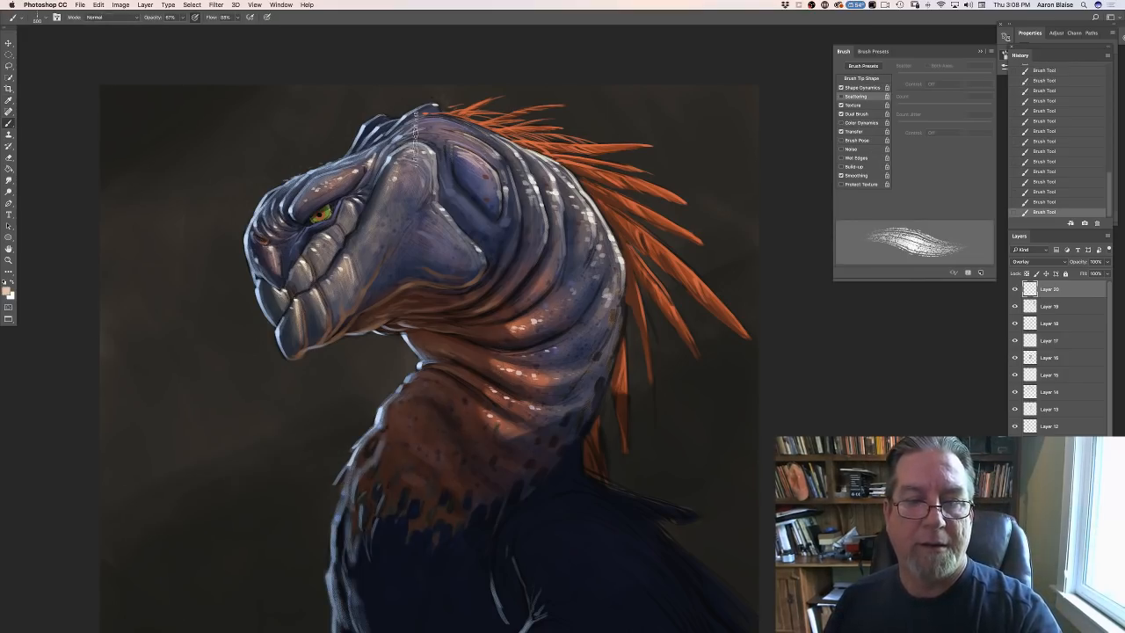
left_click(550, 209, "alt")
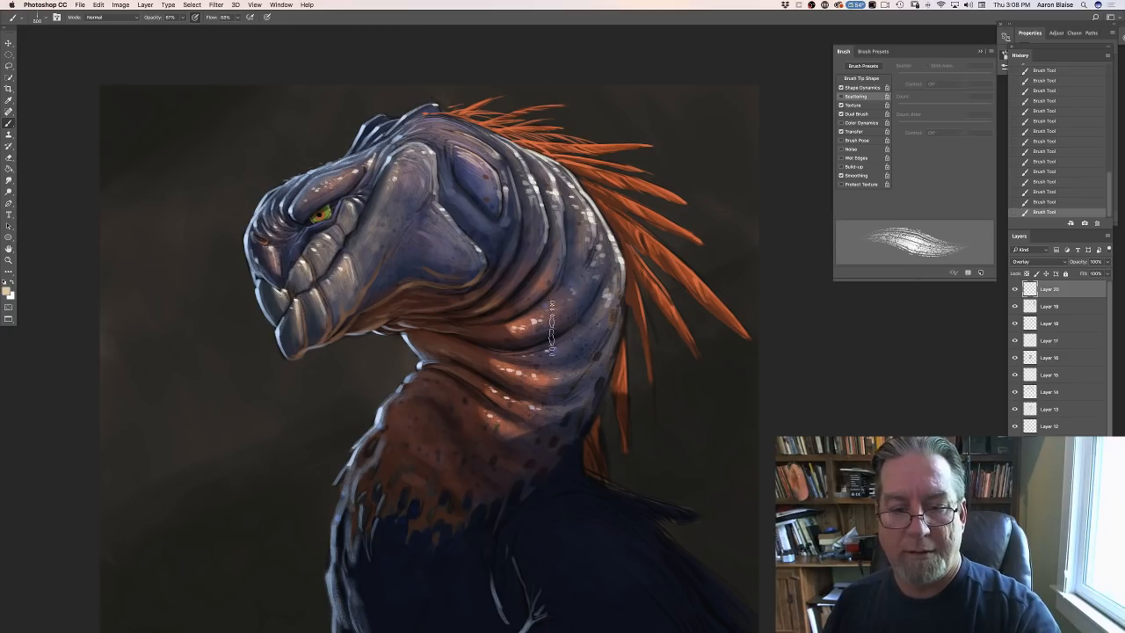
- Turn off Shape Dynamics for the textured brush and brighten the lower neck folds with light peach, reducing the brush size for finer strokes
left_click(840, 88)
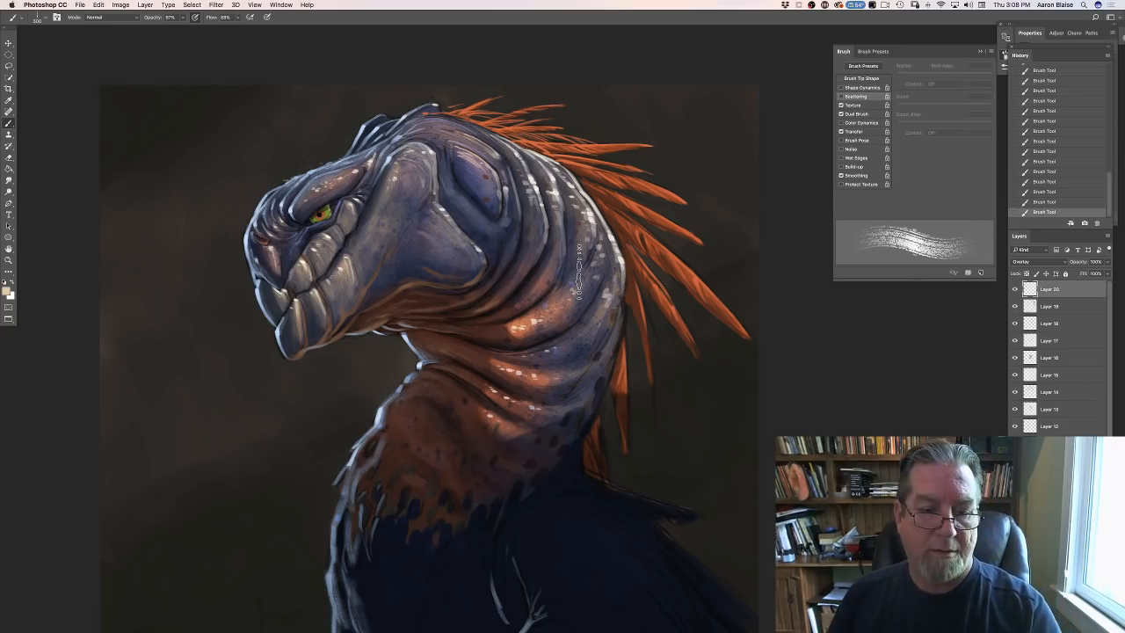
left_click_drag(498, 371, 554, 391)
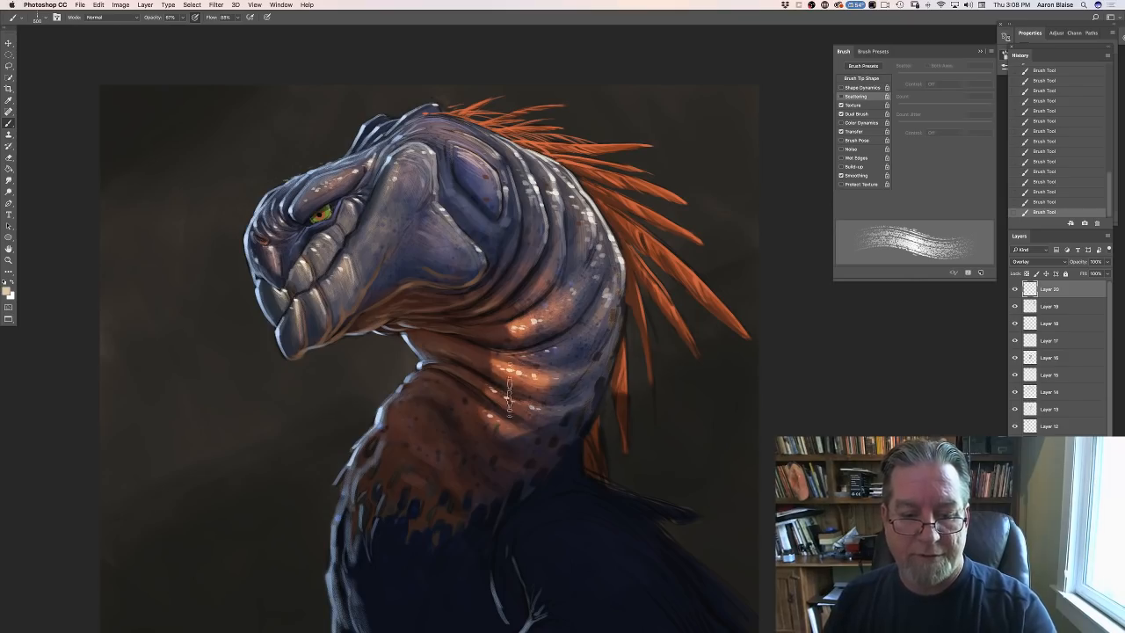
key("bracketleft")
key("bracketleft")
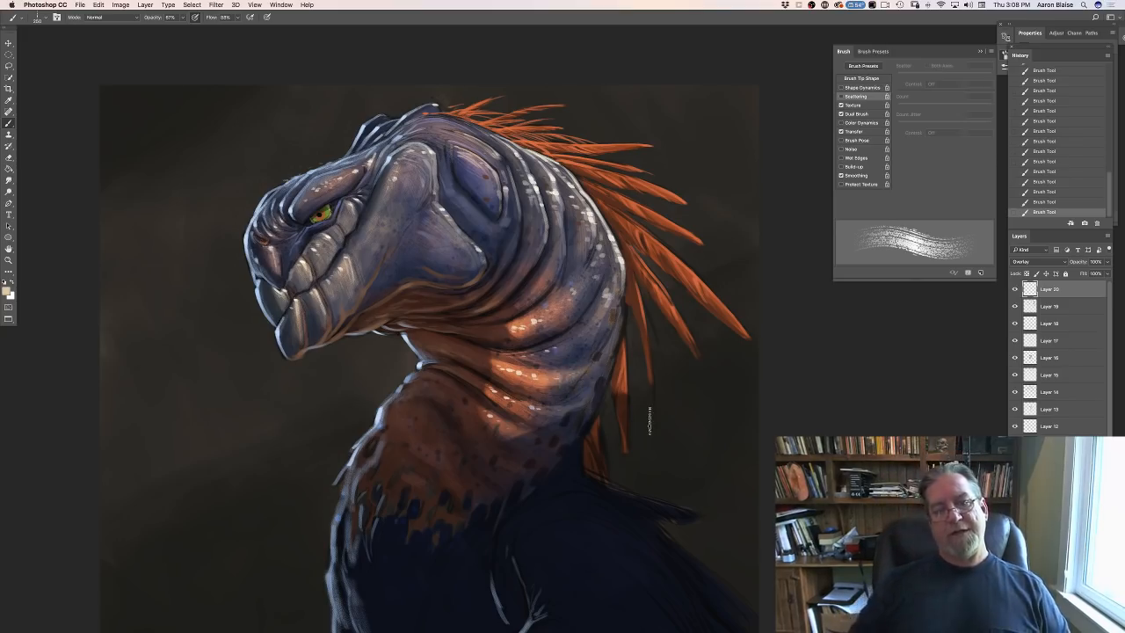
key("super+minus")
key("super+minus")
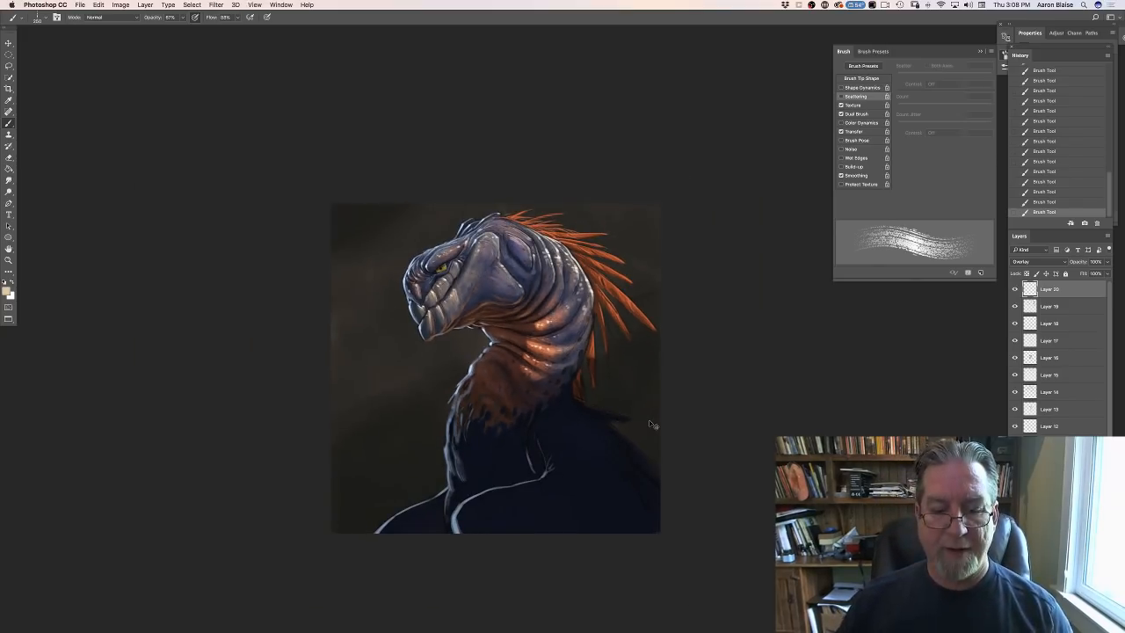
key("super+plus")
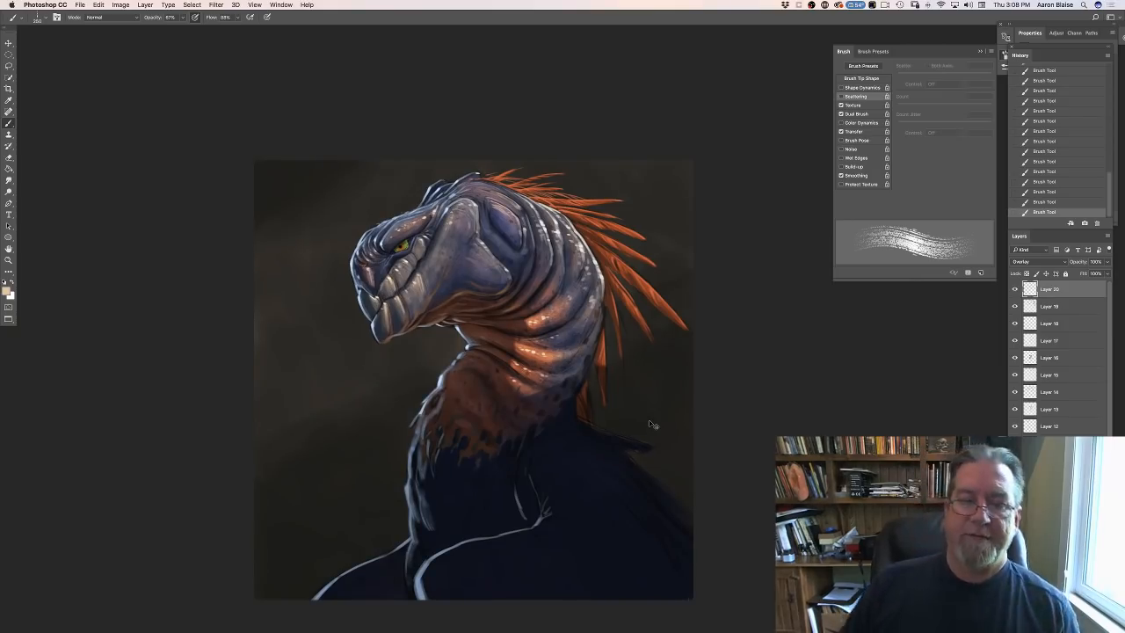
key("super+plus")
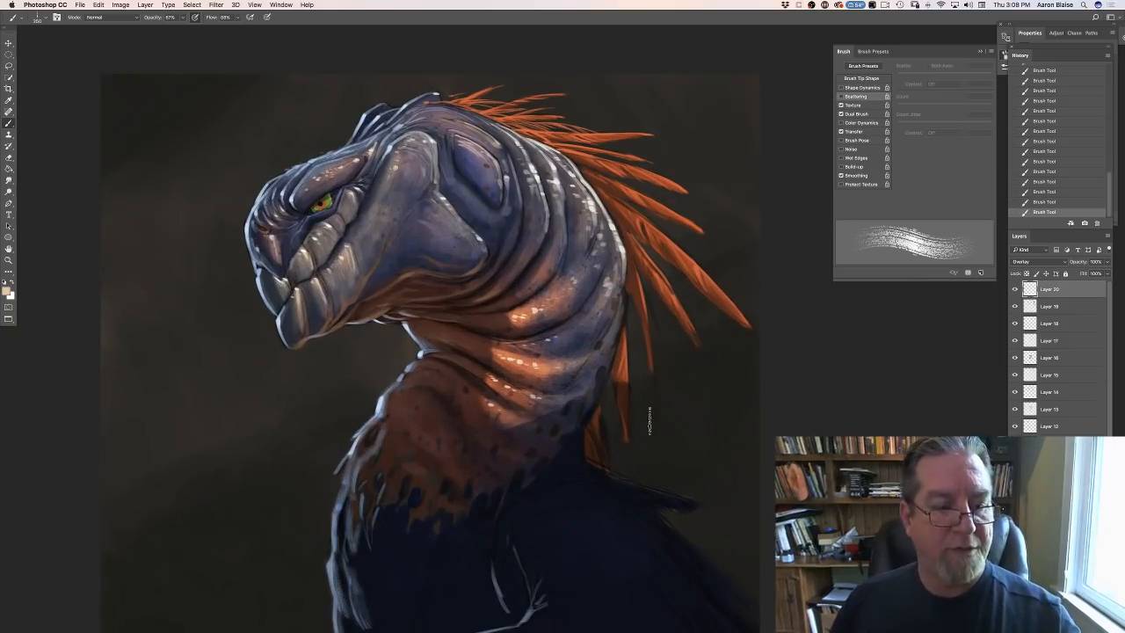
- Set the foreground color to a muted reddish brown (RGB 129, 72, 63), starting from a color sampled at the jaw
left_click(9, 291)
left_click(346, 308)
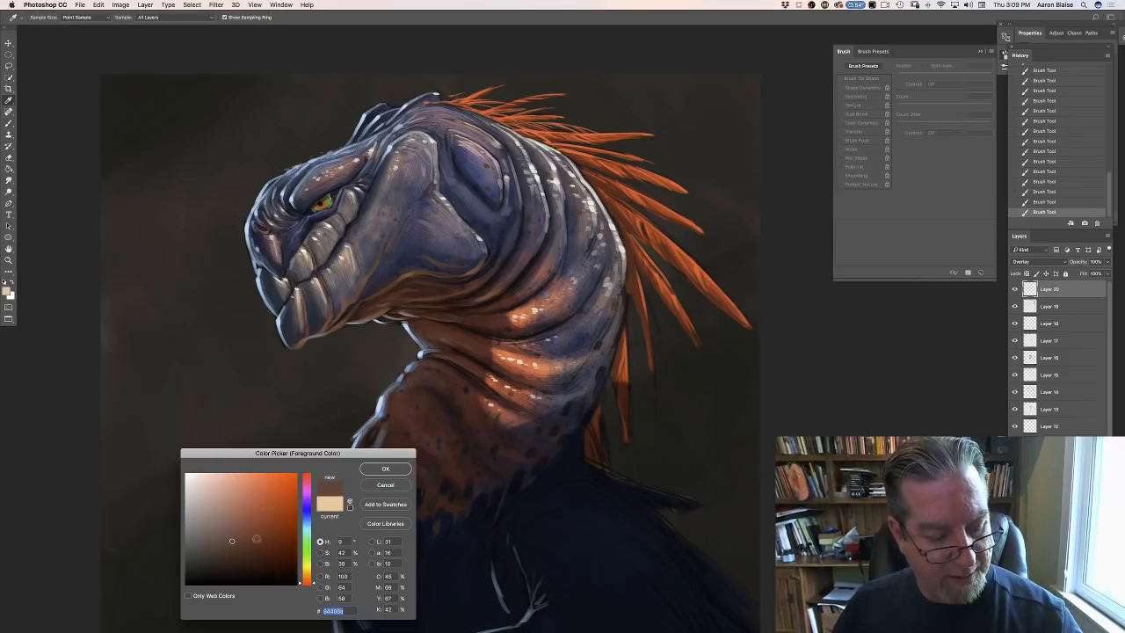
left_click(306, 578)
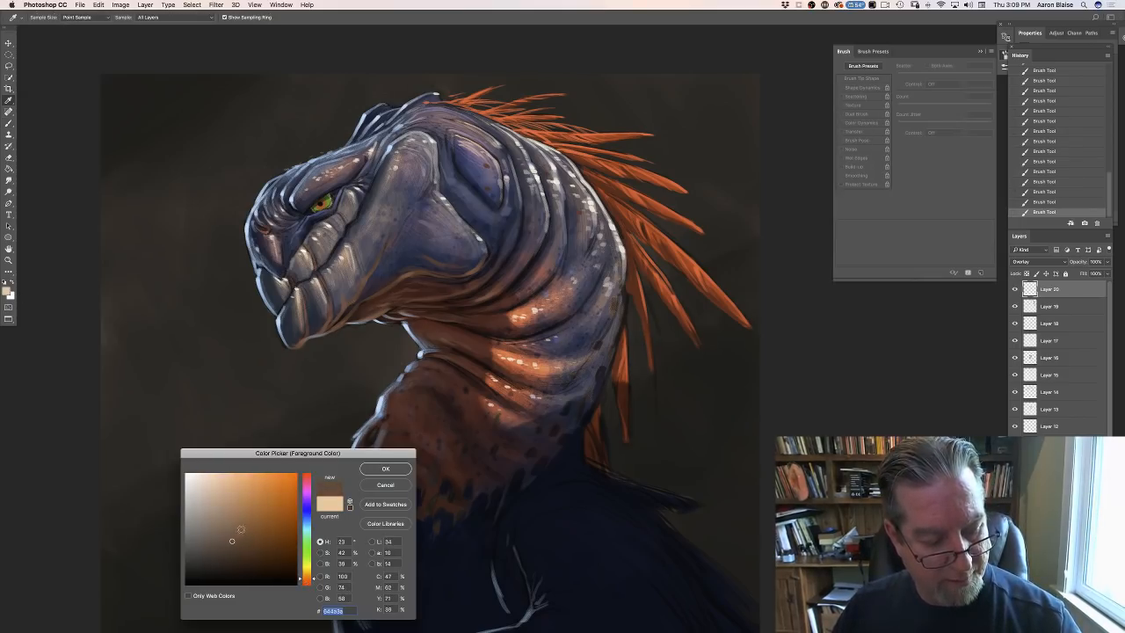
left_click(243, 528)
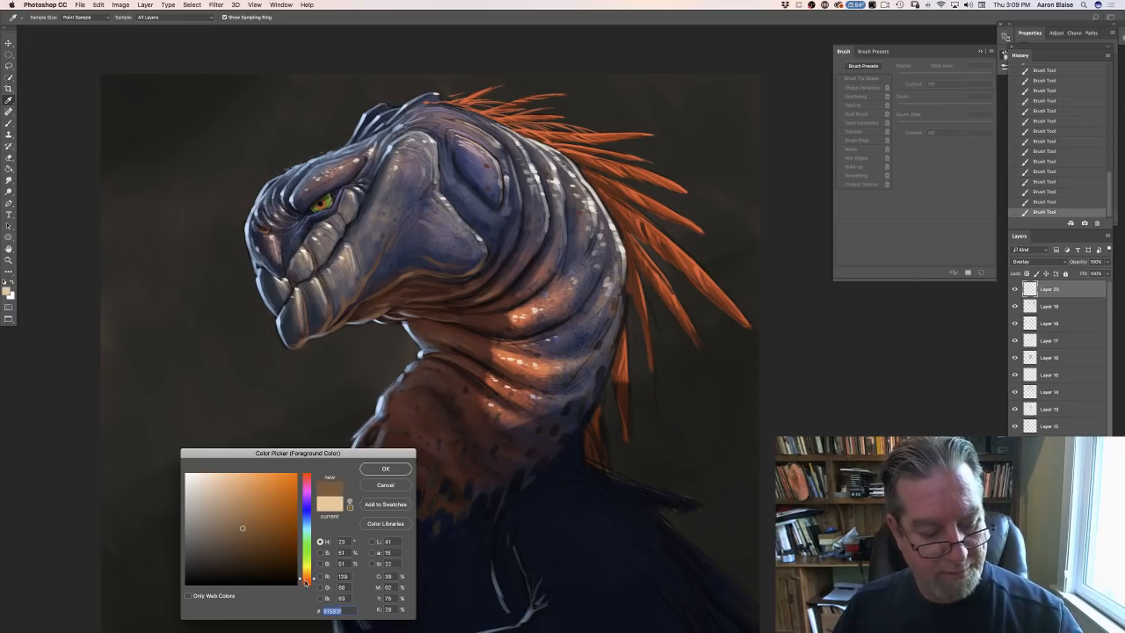
left_click(305, 581)
left_click(370, 472)
key("b")
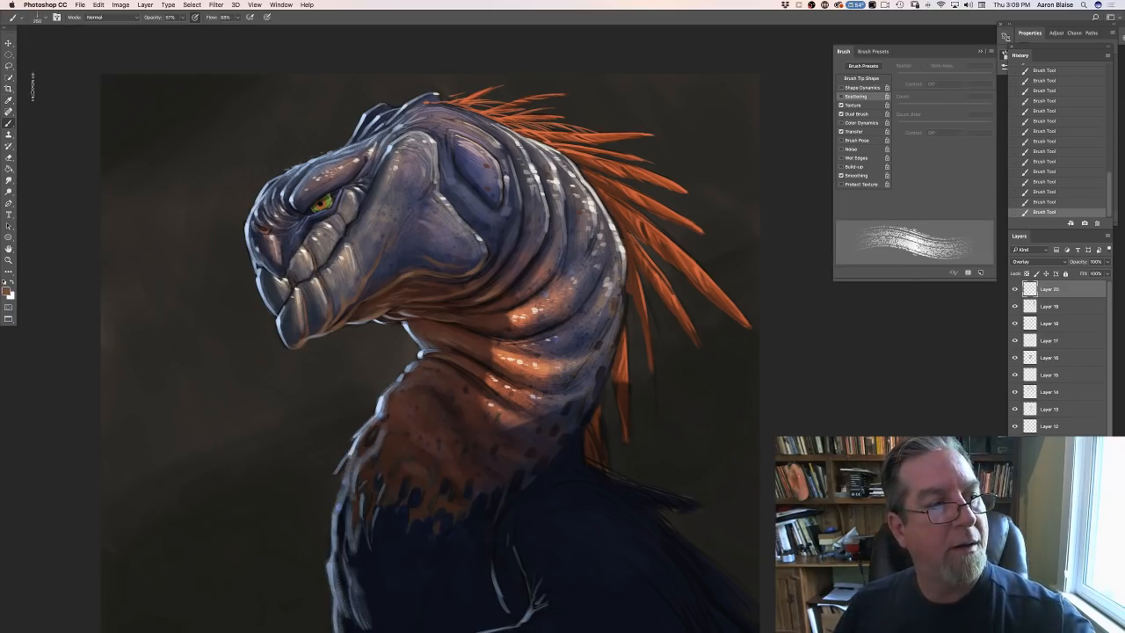
- Switch to the smooth tapered brush preset and add a new layer above the Overlay layer
left_click(39, 20)
left_click(19, 104)
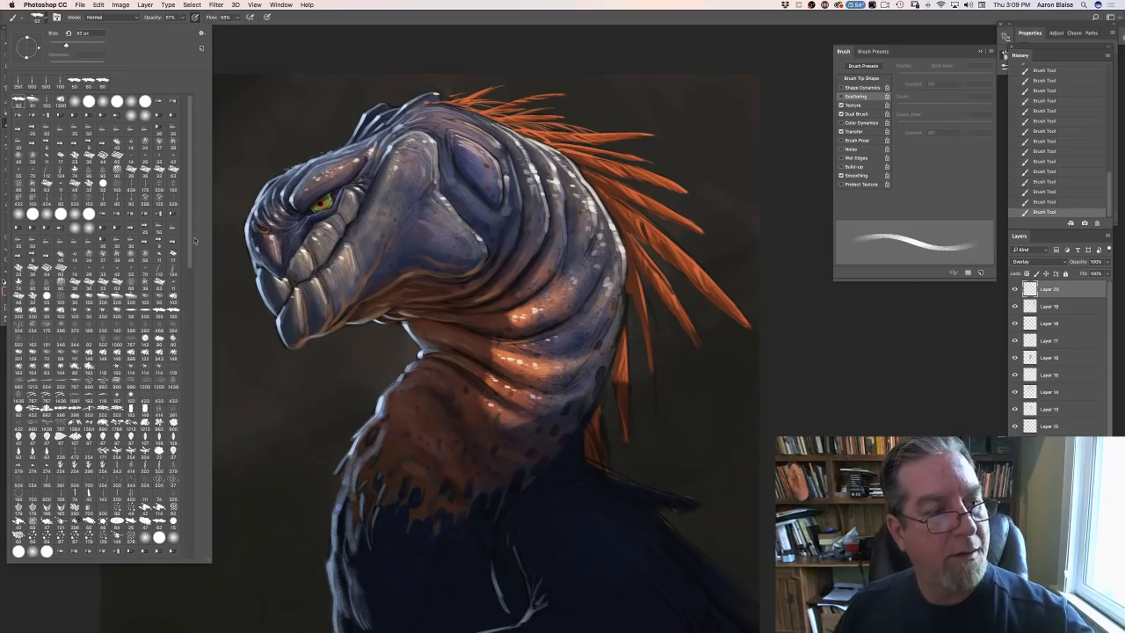
left_click(302, 388)
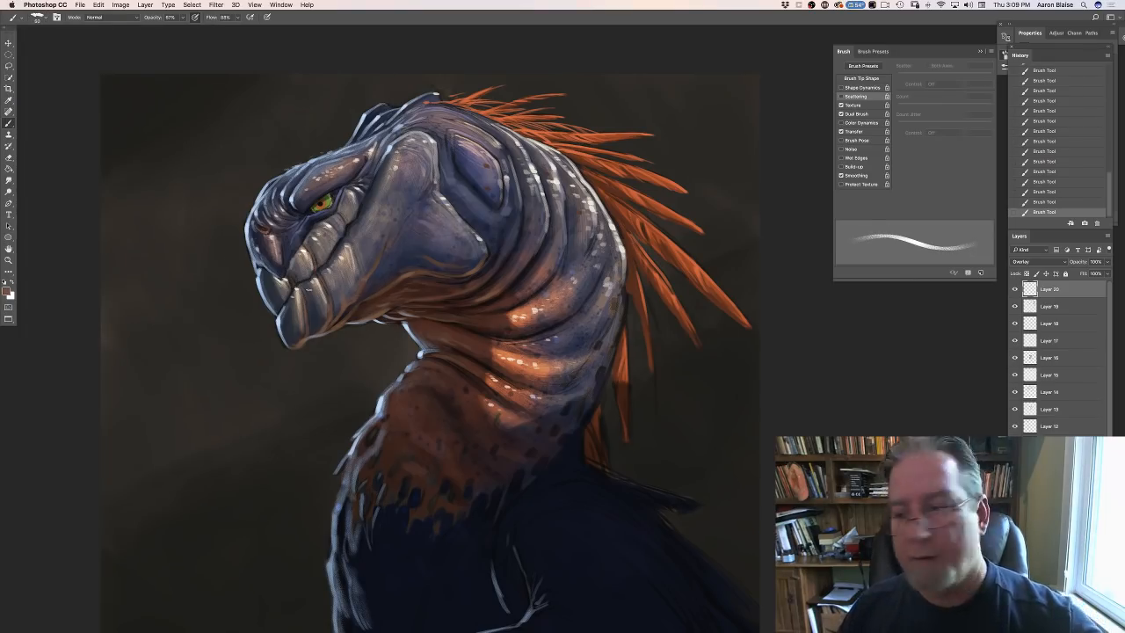
key("super+shift+alt+n")
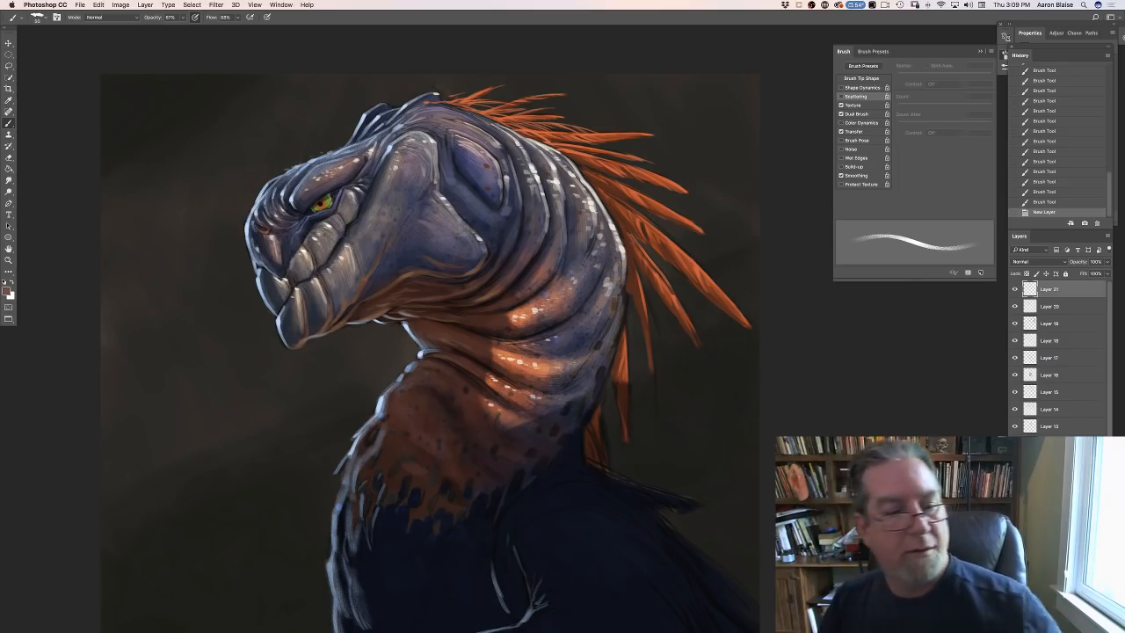
- Paint short reddish brown strokes along the underside of the jaw on the new layer and erase the excess
left_click(7, 290)
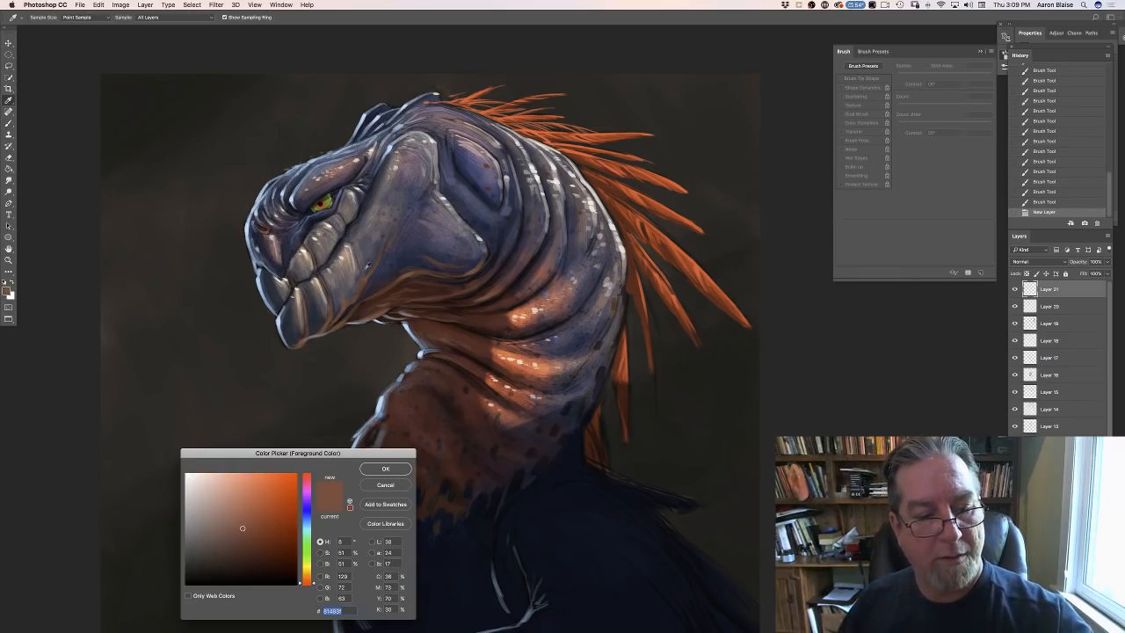
left_click(363, 314)
left_click(383, 471)
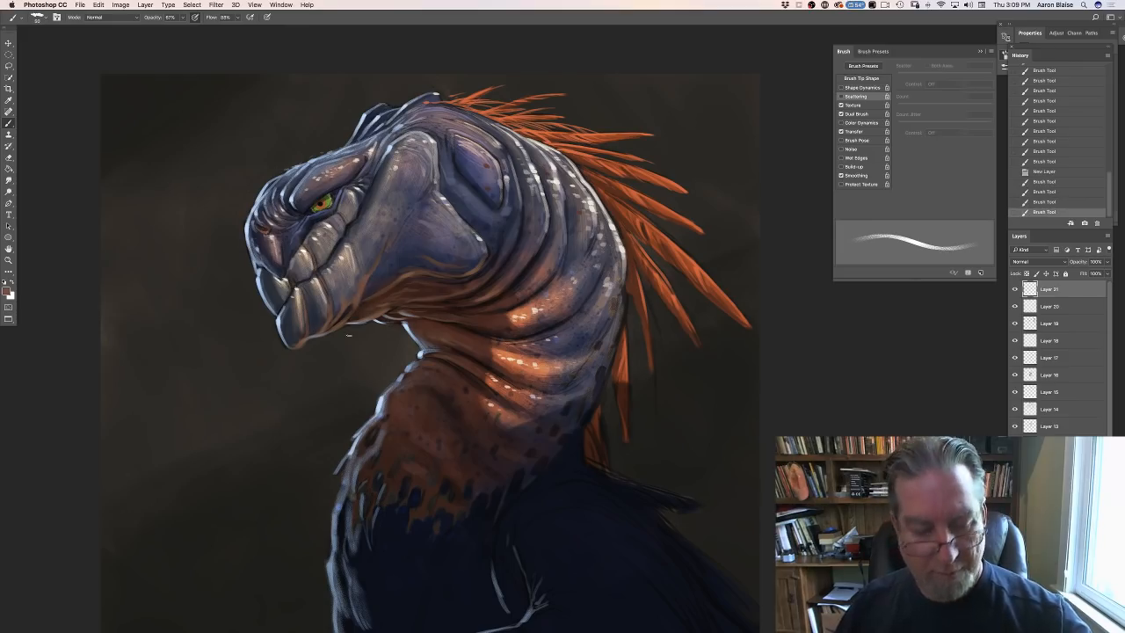
left_click_drag(347, 328, 347, 336)
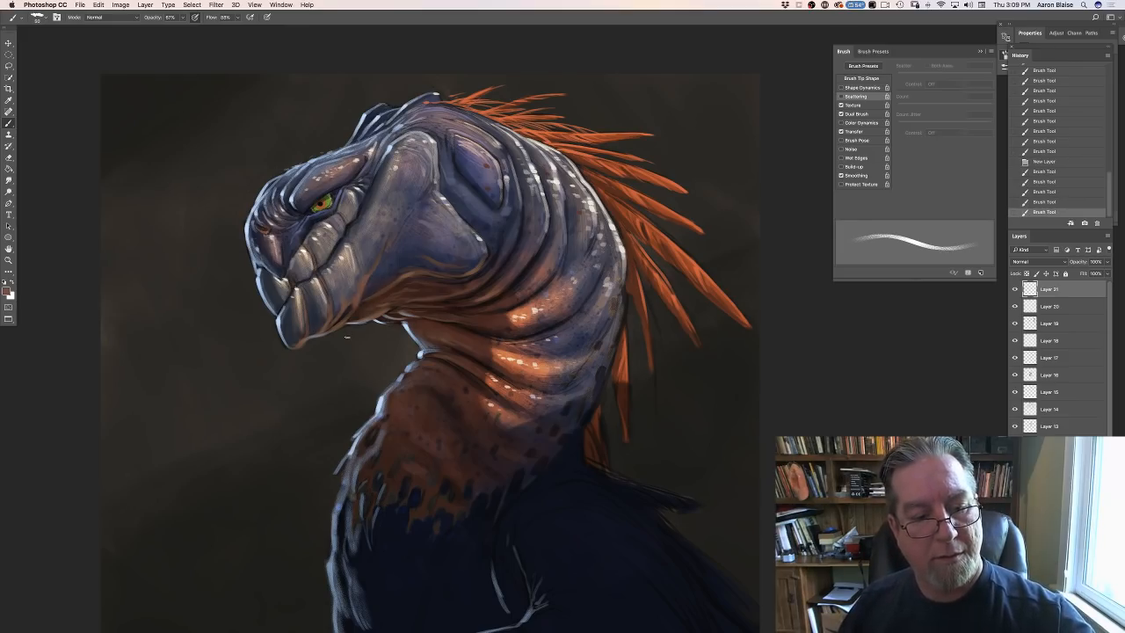
left_click_drag(359, 286, 361, 290)
left_click_drag(361, 281, 361, 292)
left_click_drag(361, 285, 361, 293)
left_click_drag(361, 285, 361, 293)
left_click_drag(361, 284, 361, 293)
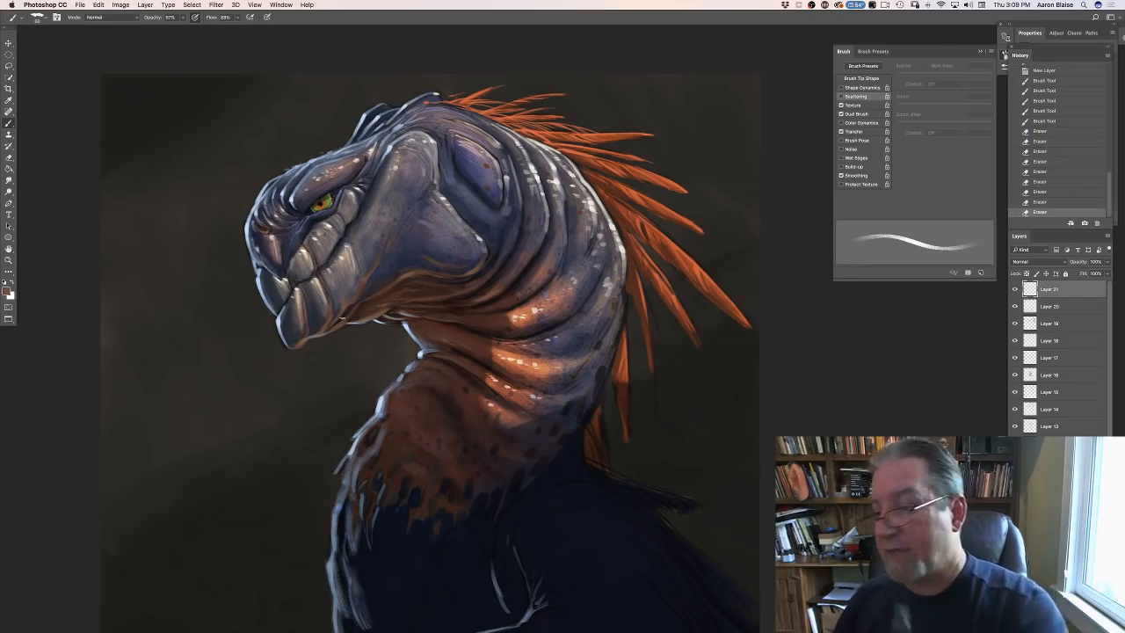
- Erase color around the jaw edge on the Overlay layer below, and reselect the top layer
left_click(1040, 306)
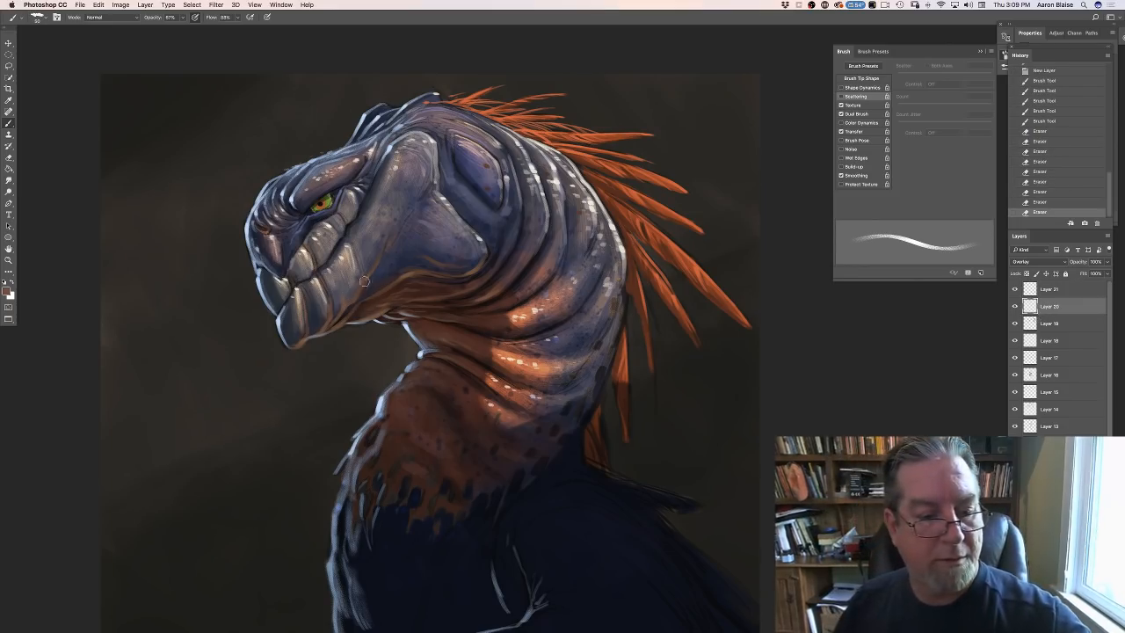
left_click_drag(347, 312, 347, 320)
left_click_drag(363, 279, 362, 285)
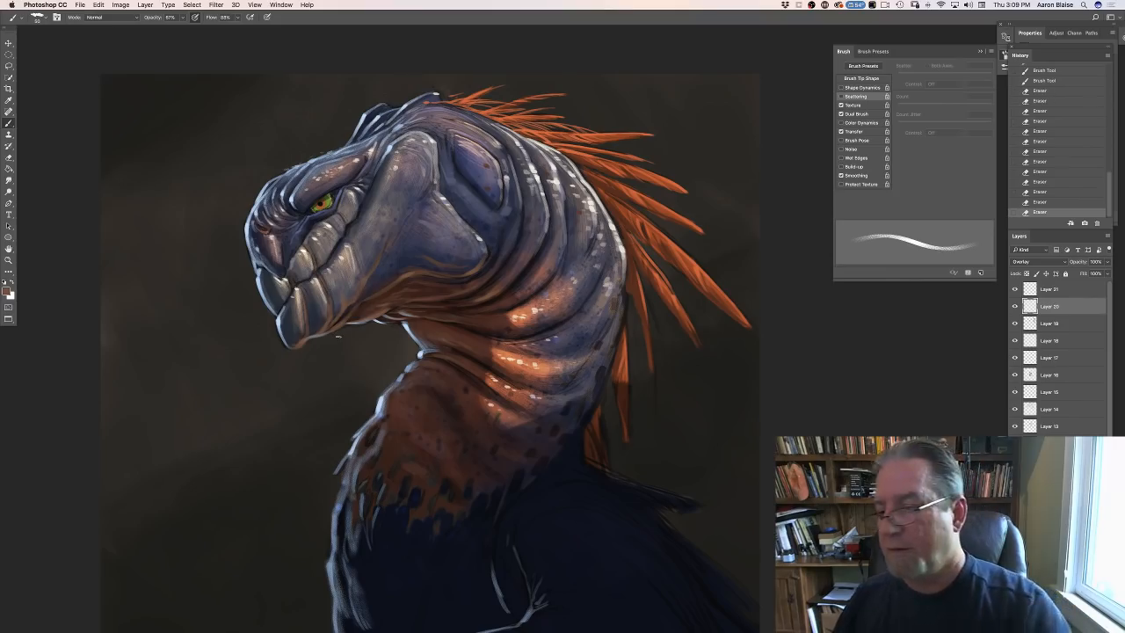
key("alt+bracketright")
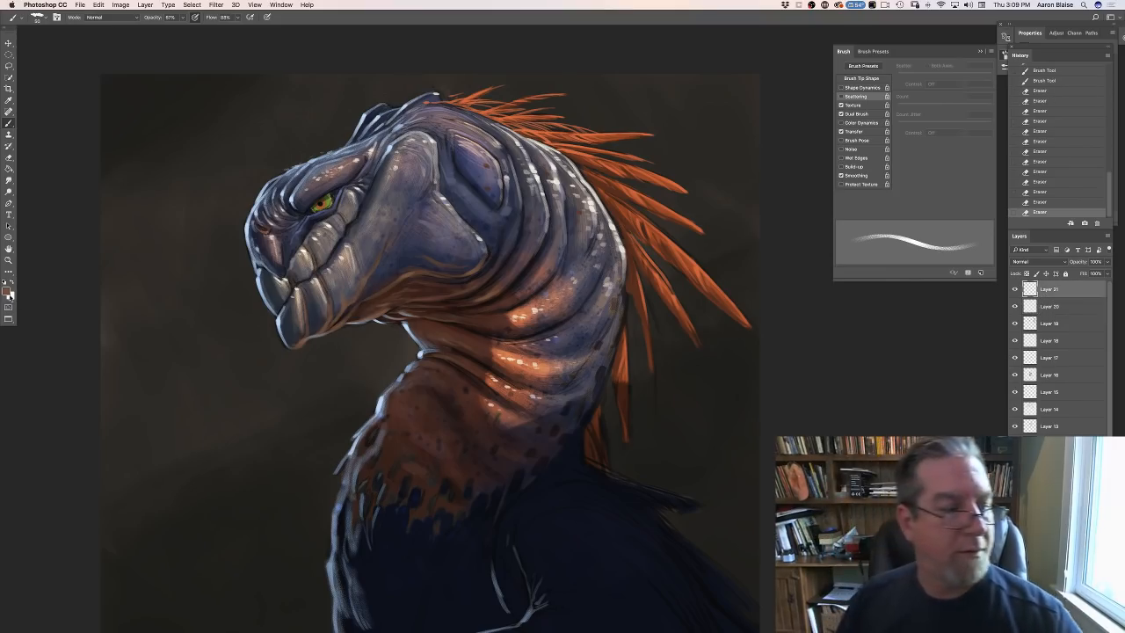
- Set the foreground color to a lighter orange-brown and paint reflected light along the lower jaw and cheek edges
left_click(8, 293)
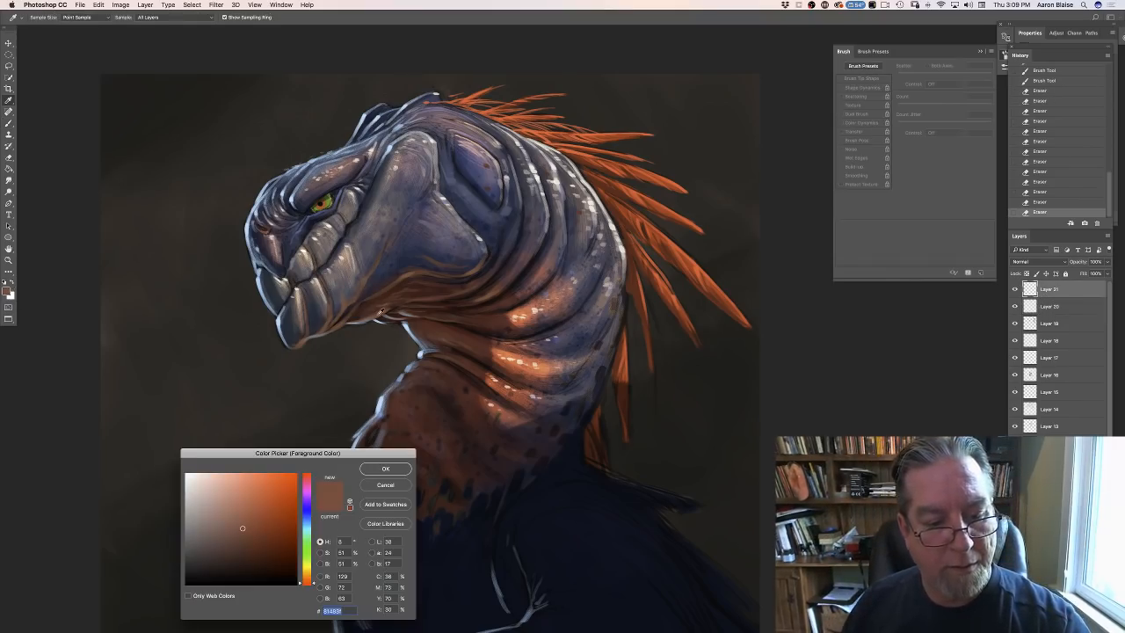
left_click(377, 309)
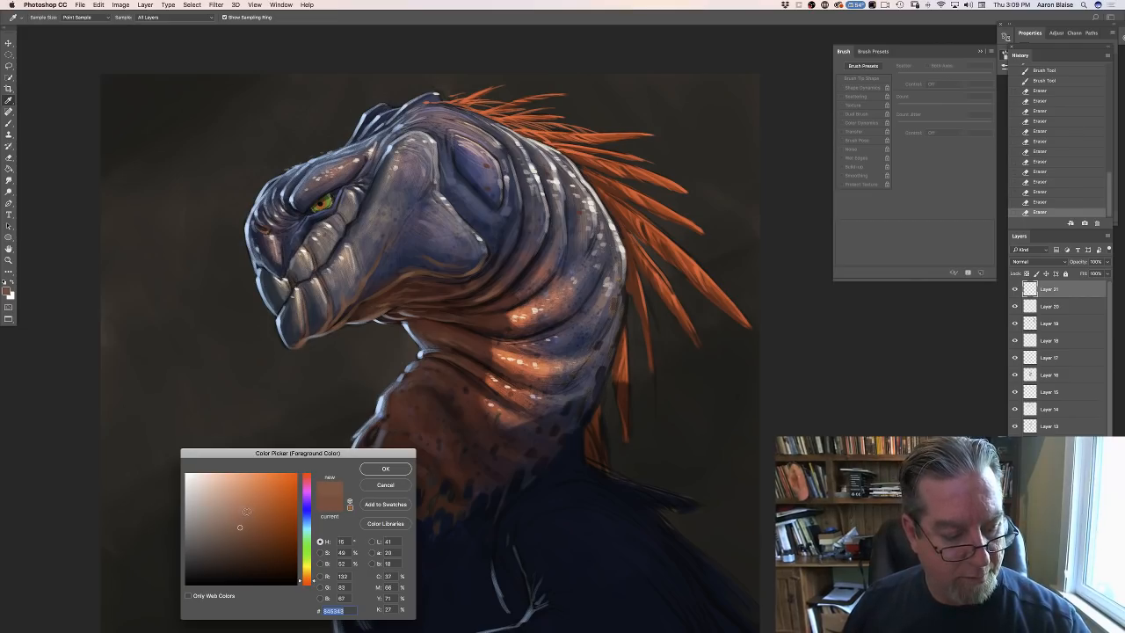
left_click(377, 468)
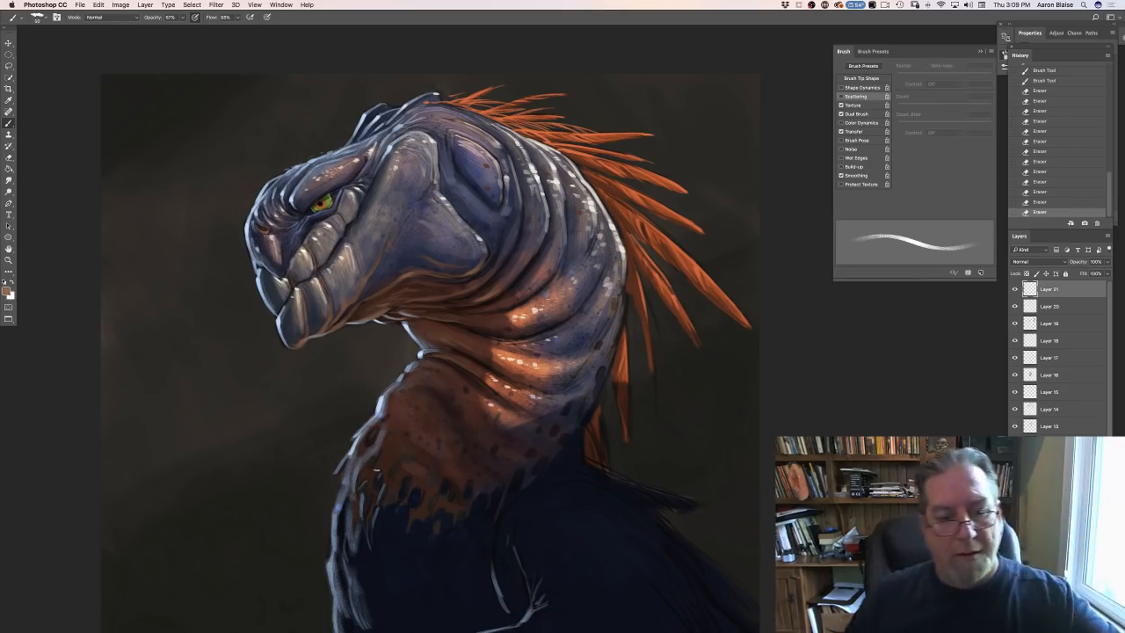
mouse_move(373, 297)
left_mouse_down()
mouse_move(388, 288)
mouse_move(334, 318)
mouse_move(366, 317)
left_mouse_up()
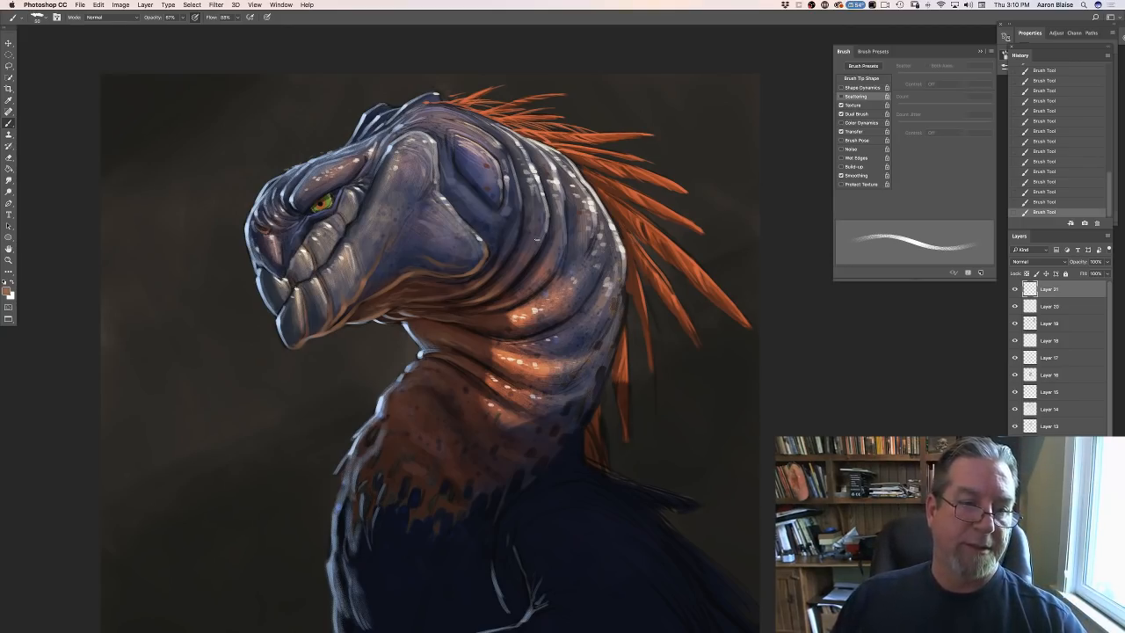
- Toggle the top layer's visibility to compare it, and erase the paint overlapping the green eye
key("super+plus")
key("super+plus")
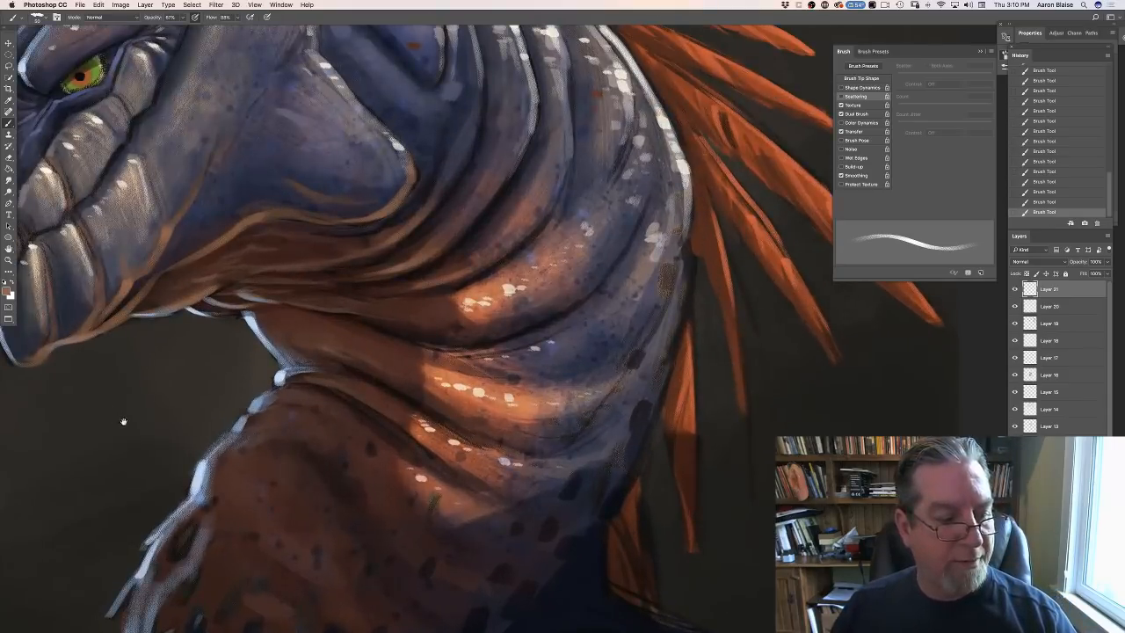
left_click_drag(123, 422, 307, 484)
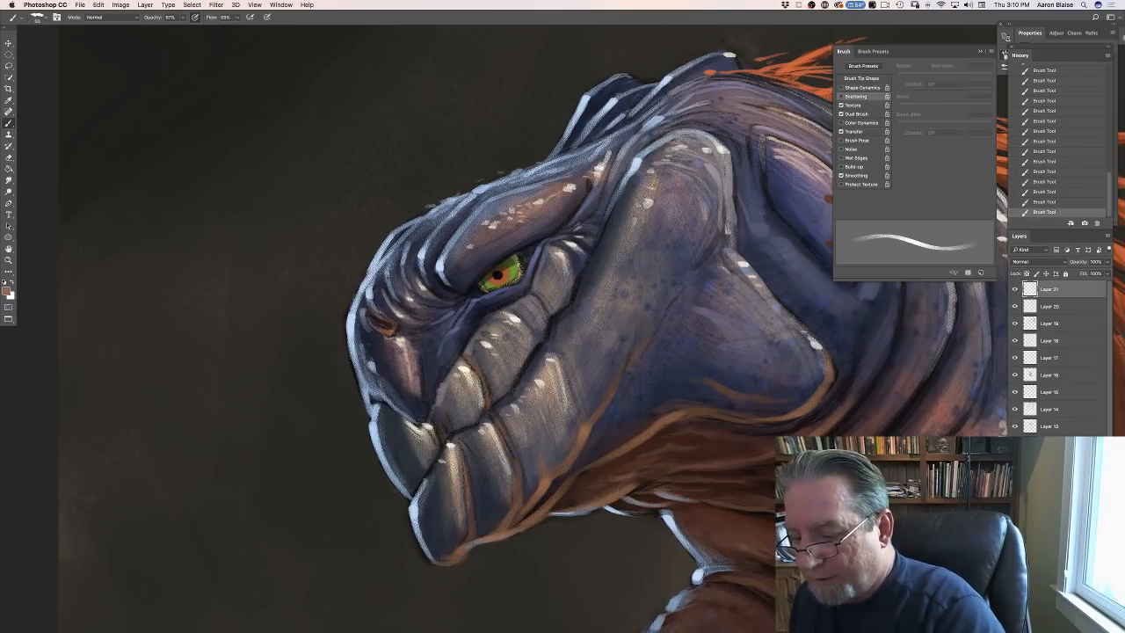
left_click(1015, 289)
left_click(1015, 289)
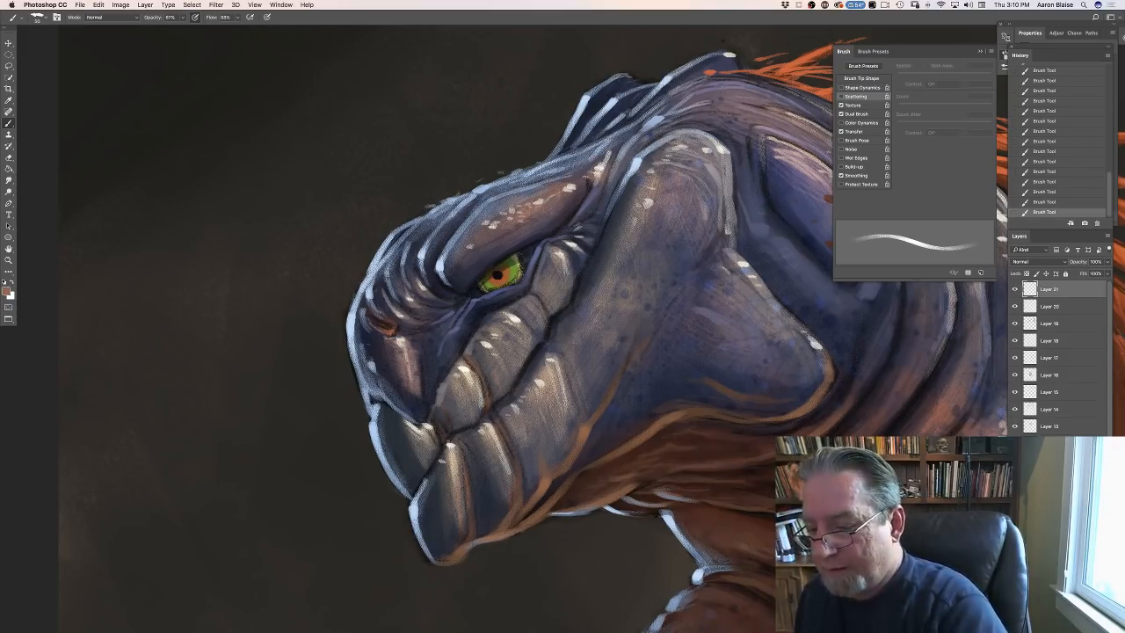
left_click_drag(512, 263, 502, 283)
mouse_move(497, 282)
left_mouse_down()
mouse_move(482, 293)
mouse_move(514, 263)
mouse_move(479, 290)
mouse_move(470, 284)
mouse_move(482, 261)
left_mouse_up()
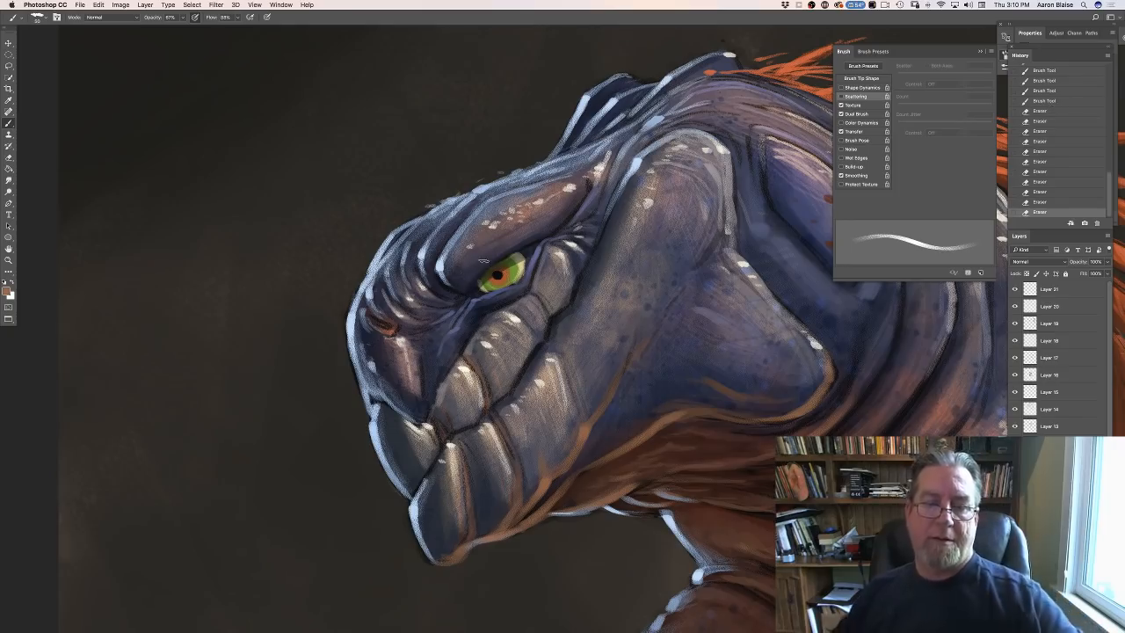
- Set the foreground color to a pale blue, 9dcfe6
left_click(8, 289)
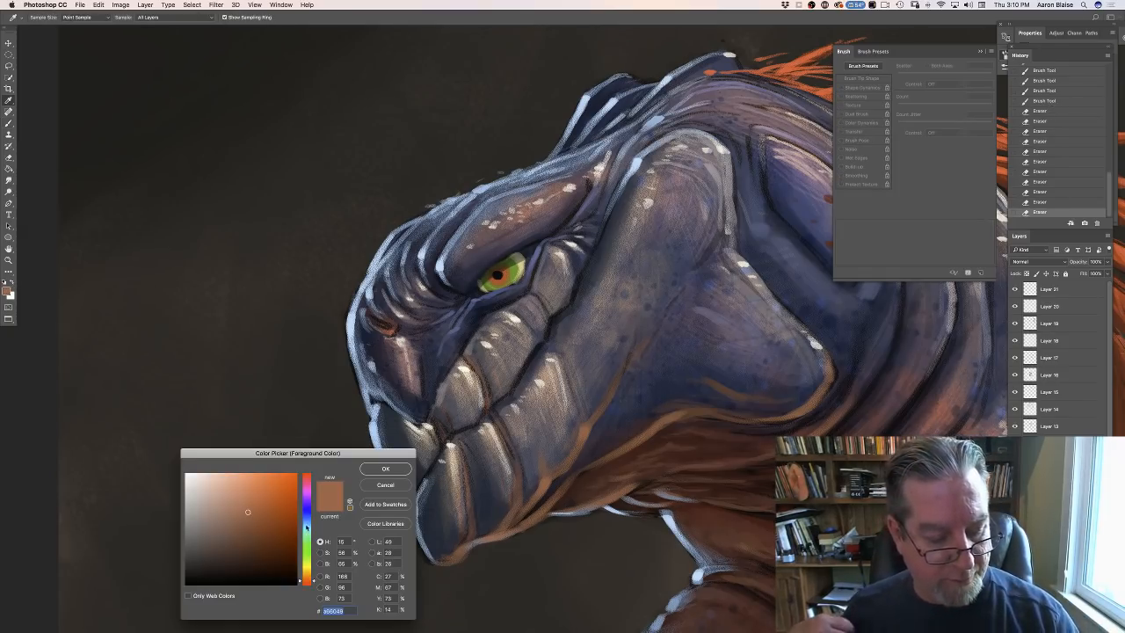
left_click(304, 522)
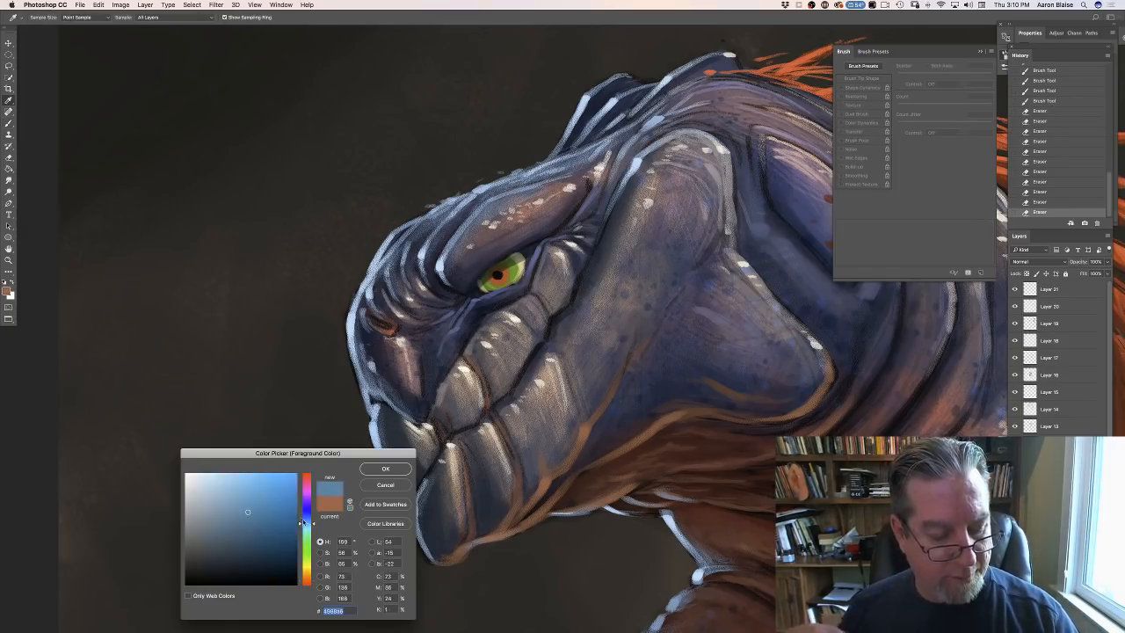
left_click(220, 484)
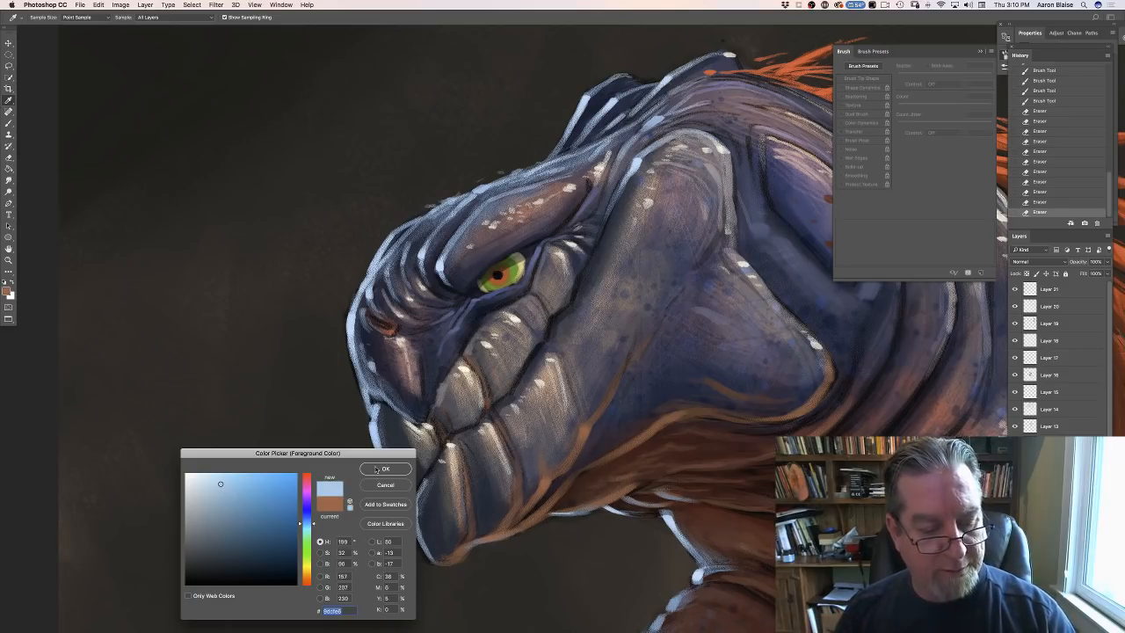
left_click(376, 468)
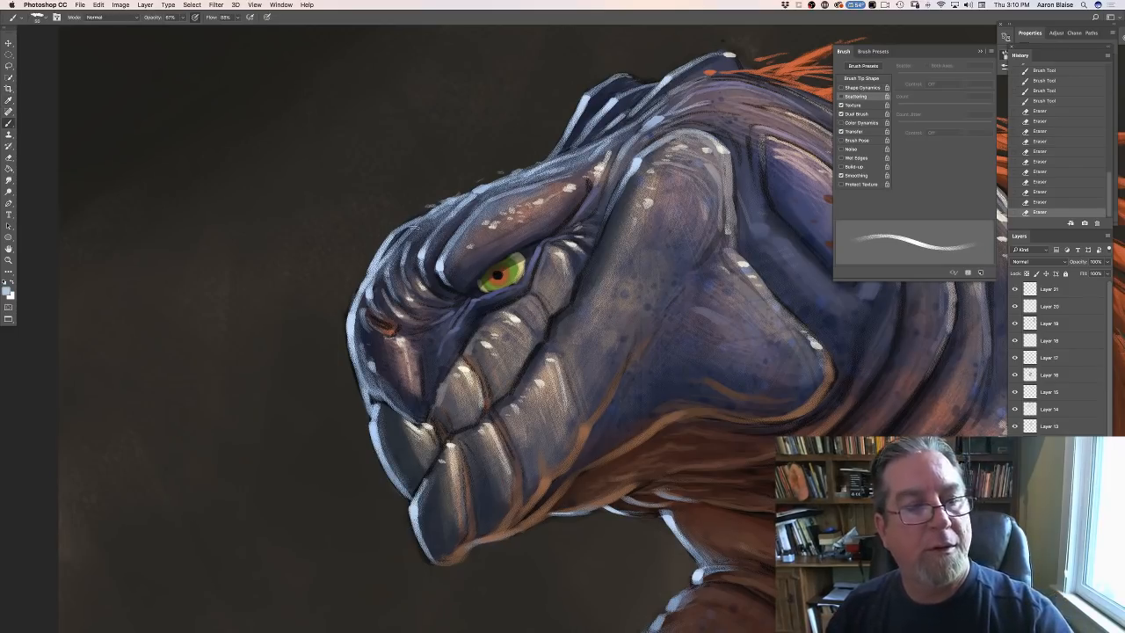
- Choose a hard round brush with 100% hardness and reduce its size
left_click(36, 18)
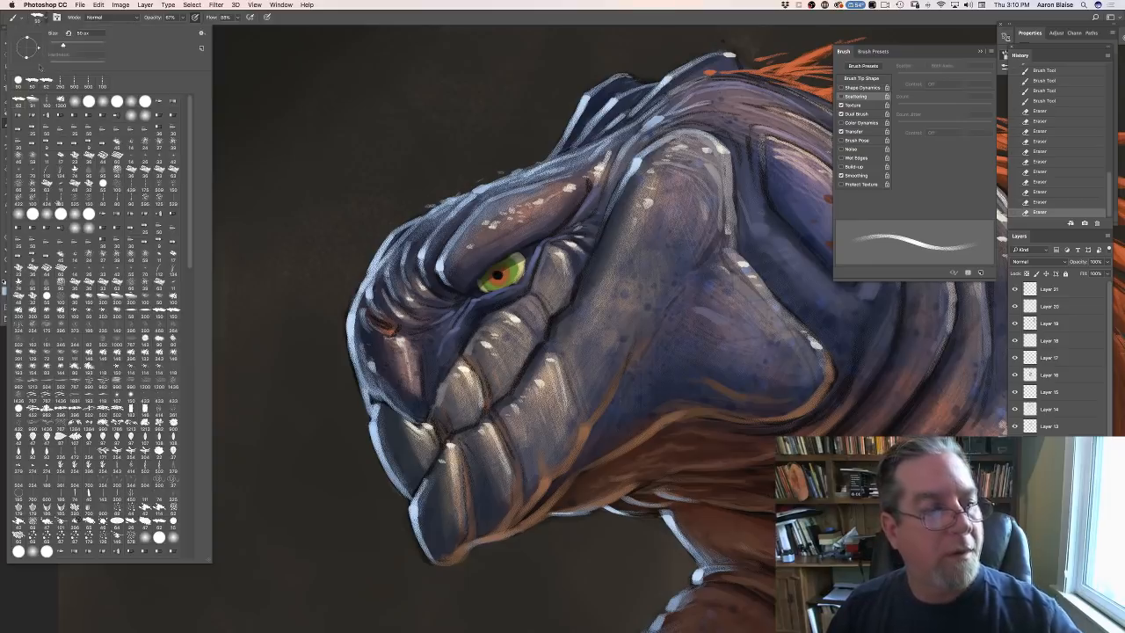
left_click(36, 232)
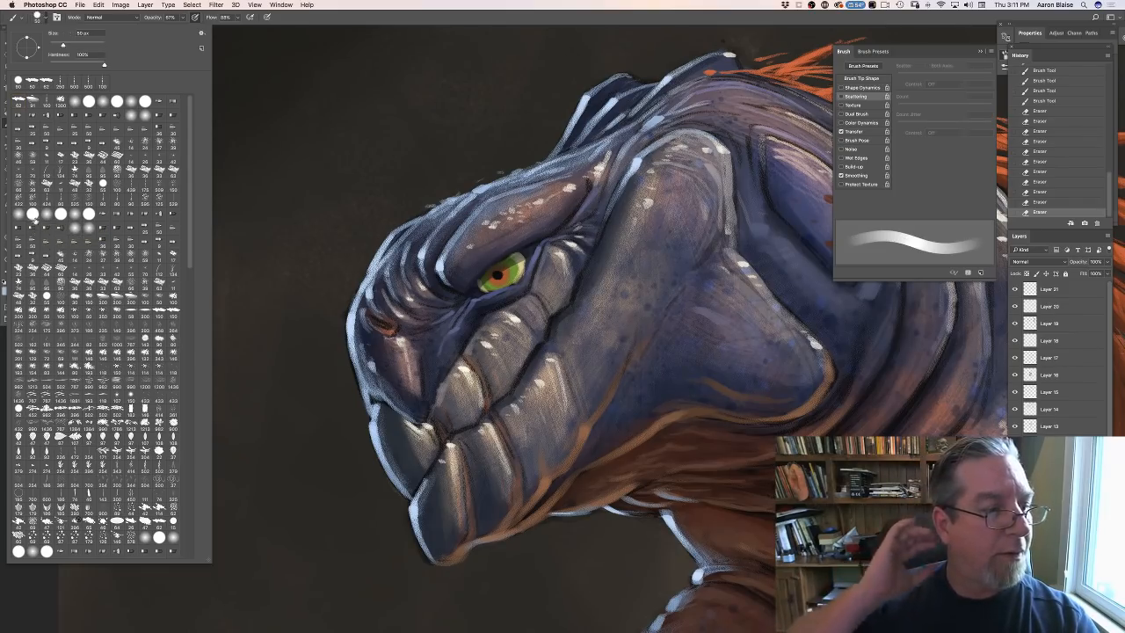
left_click(242, 267)
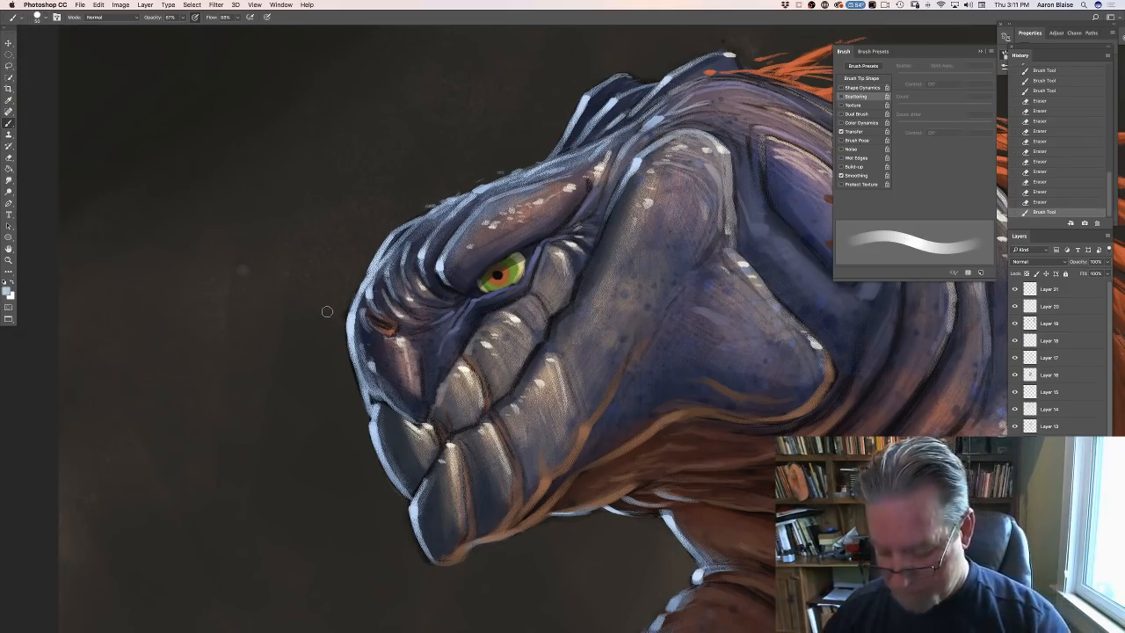
key("bracketleft")
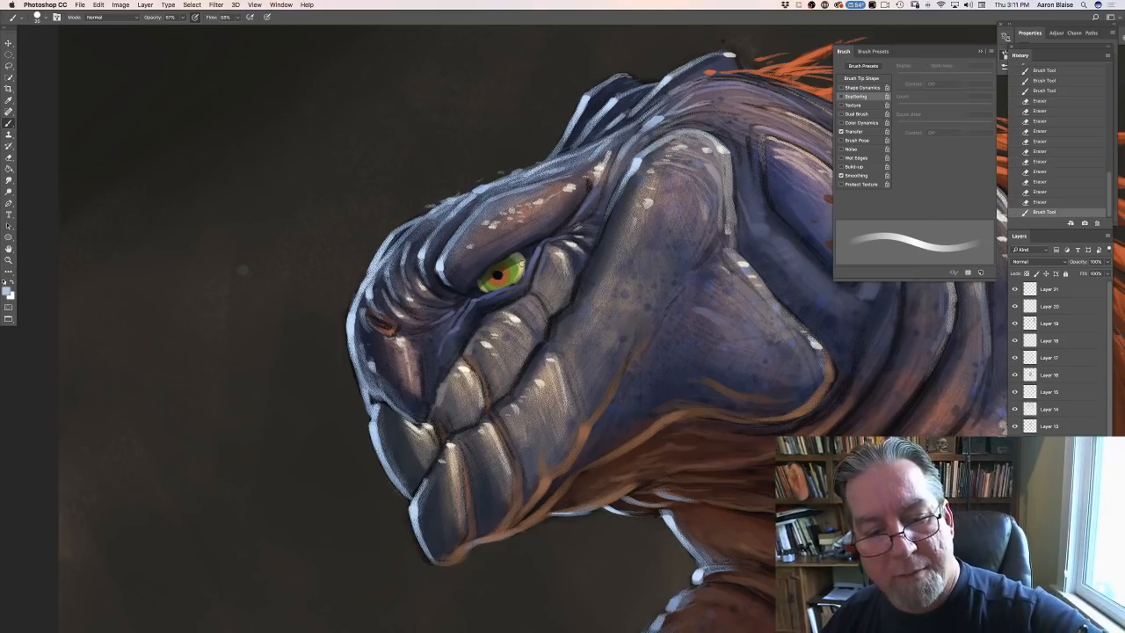
- Paint pale blue reflection strokes across the back part of the green eye, keeping the current foreground color
left_click_drag(522, 261, 508, 270)
mouse_move(512, 267)
left_mouse_down()
mouse_move(494, 276)
mouse_move(515, 269)
left_mouse_up()
mouse_move(524, 262)
left_mouse_down()
mouse_move(493, 280)
mouse_move(517, 269)
left_mouse_up()
left_click_drag(525, 263, 519, 271)
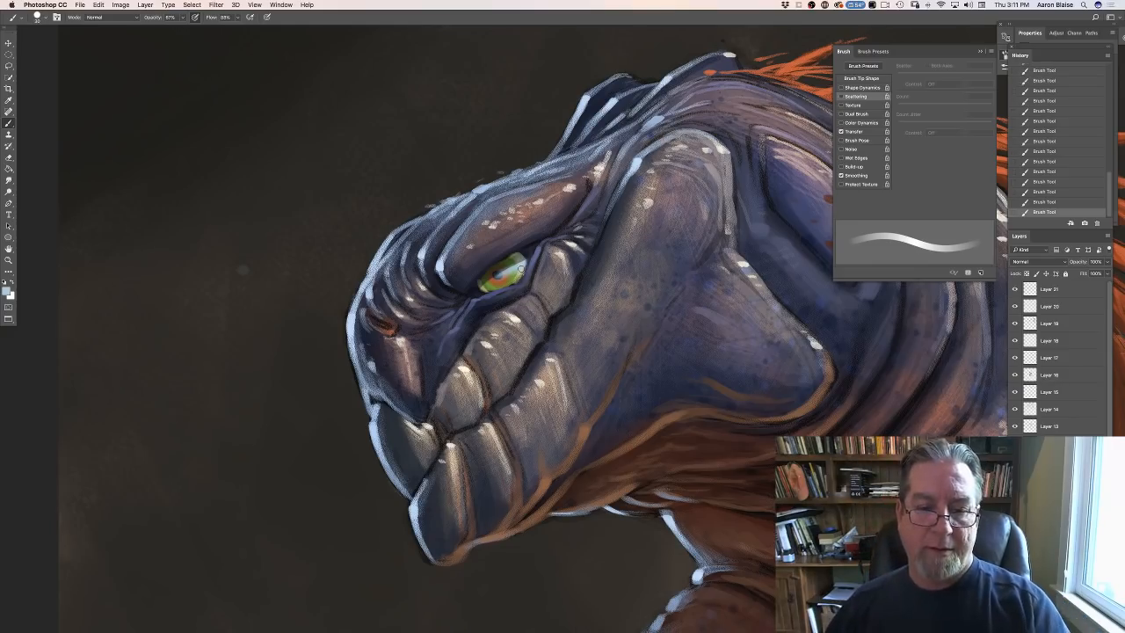
left_click(9, 291)
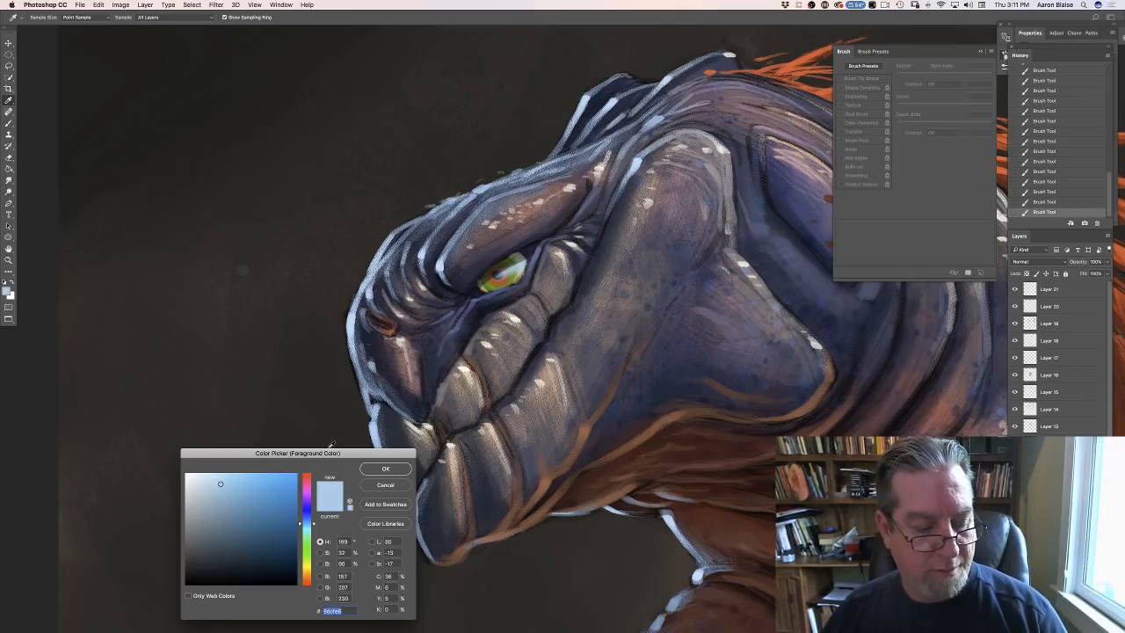
left_click(383, 485)
key("b")
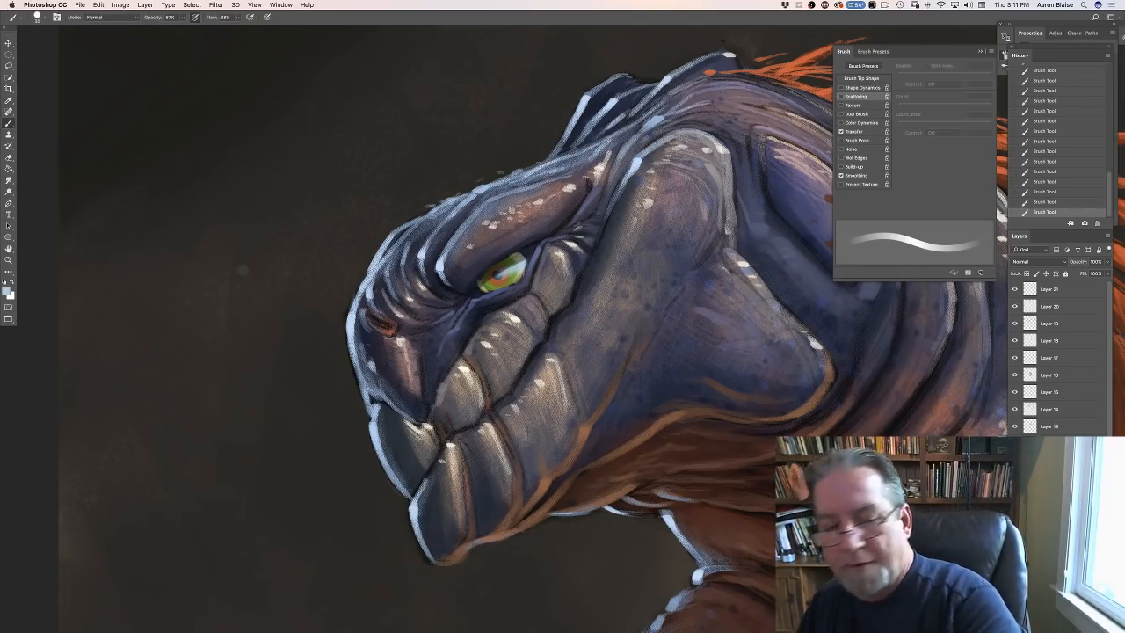
- Erase the pale blue strokes from the eye
left_click_drag(520, 266, 498, 277)
left_click_drag(519, 269, 503, 276)
left_click_drag(524, 263, 488, 278)
left_click_drag(499, 274, 485, 280)
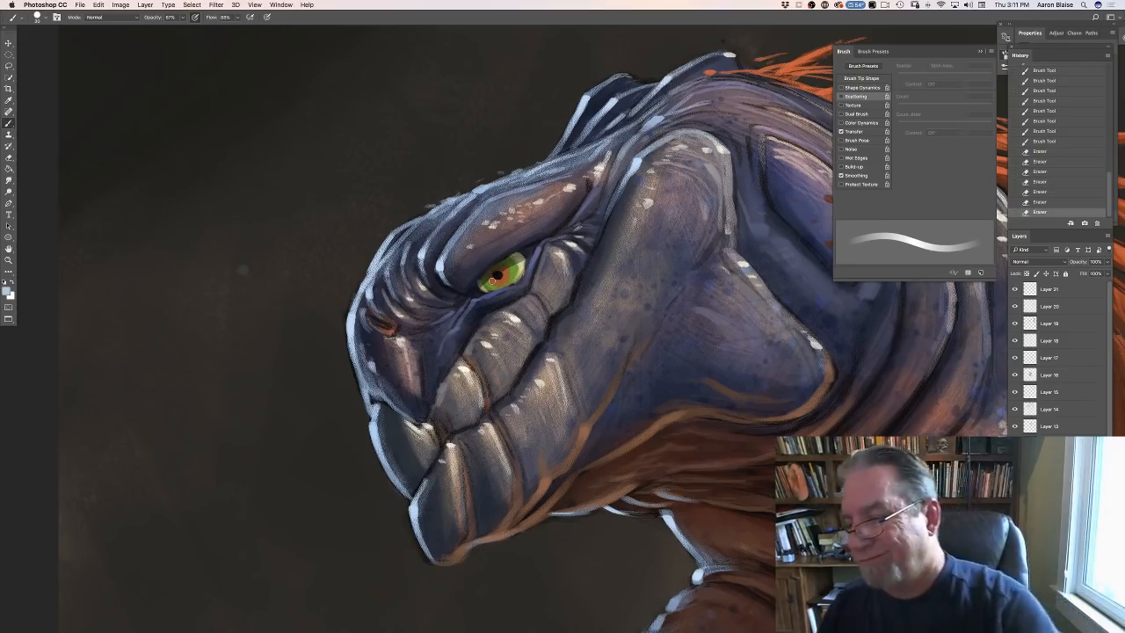
- Add a new layer above Layer 21 in Overlay mode and paint a few pale blue strokes on the back of the eye
left_click(1057, 291)
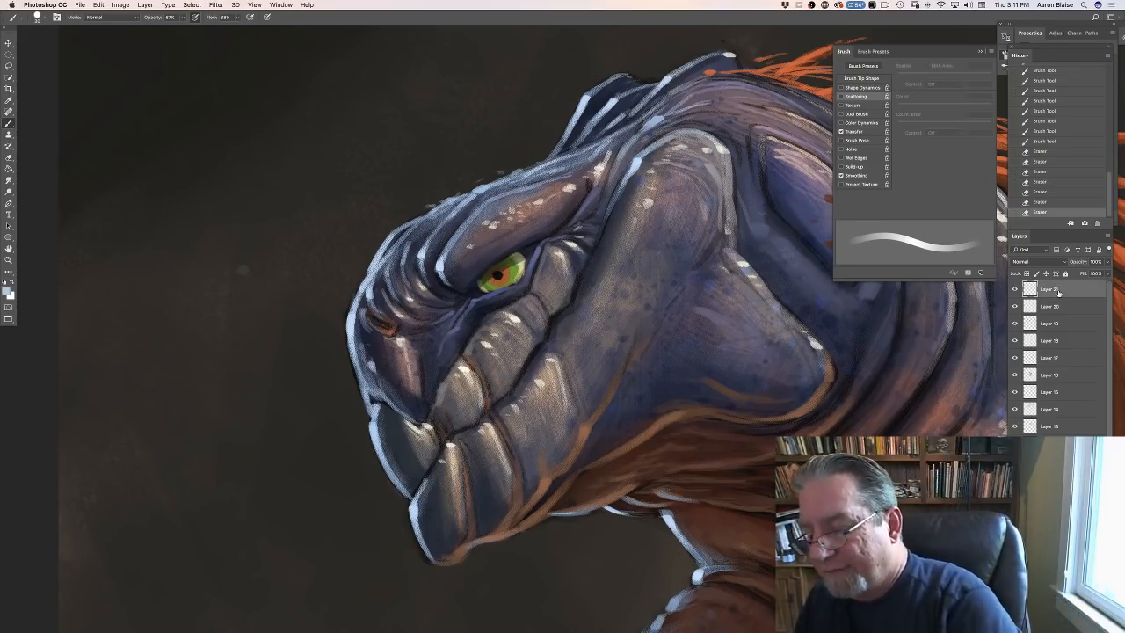
left_click(1084, 626)
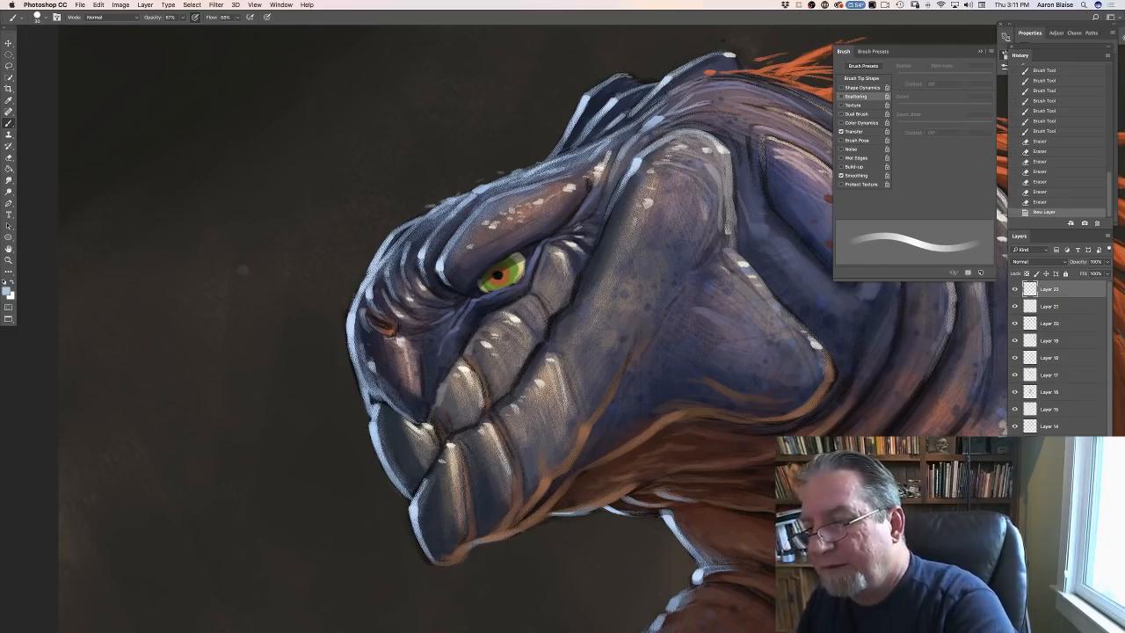
left_click(1017, 261)
left_click(1010, 357)
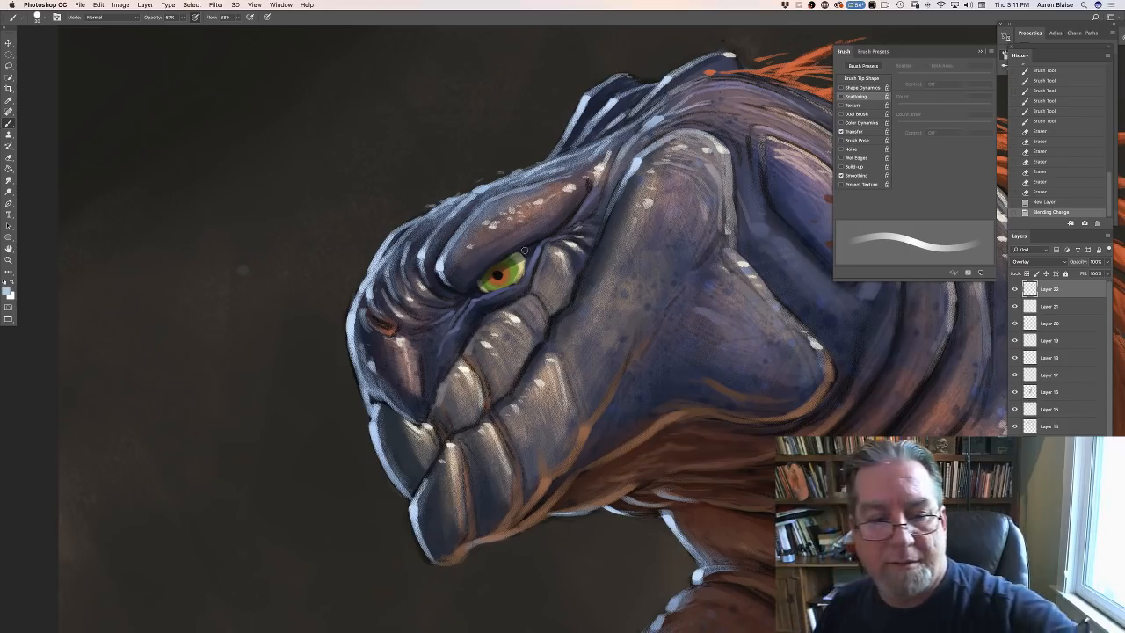
left_click_drag(517, 262, 516, 271)
left_click_drag(519, 261, 517, 267)
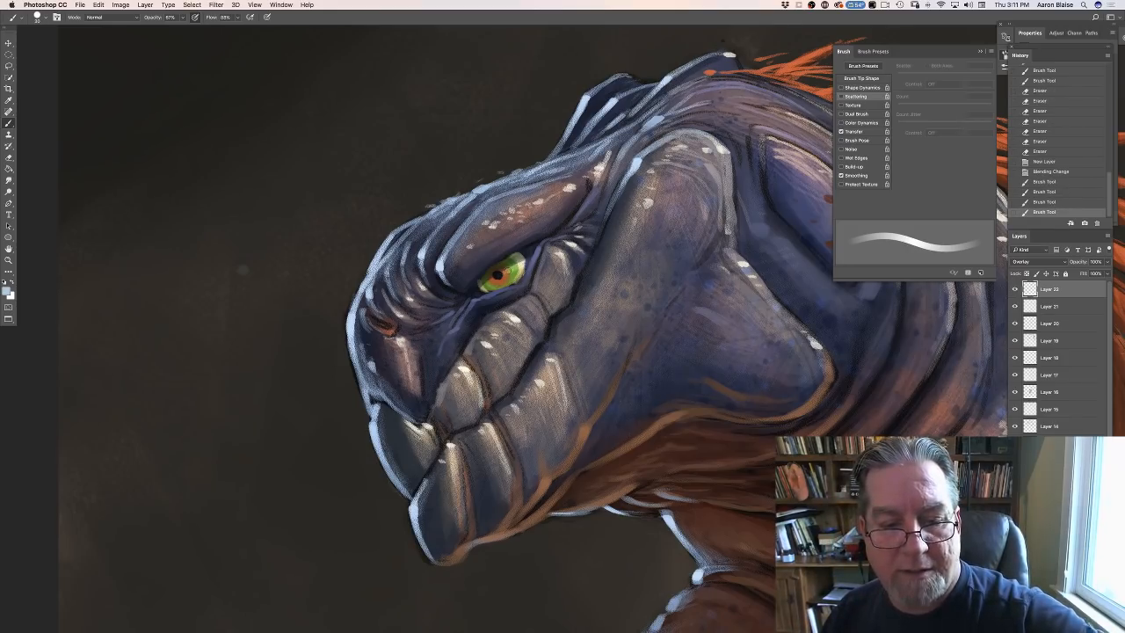
- Set the new layer's blend mode to Normal and build up a pale blue reflection over the back half of the eye
left_click(1021, 261)
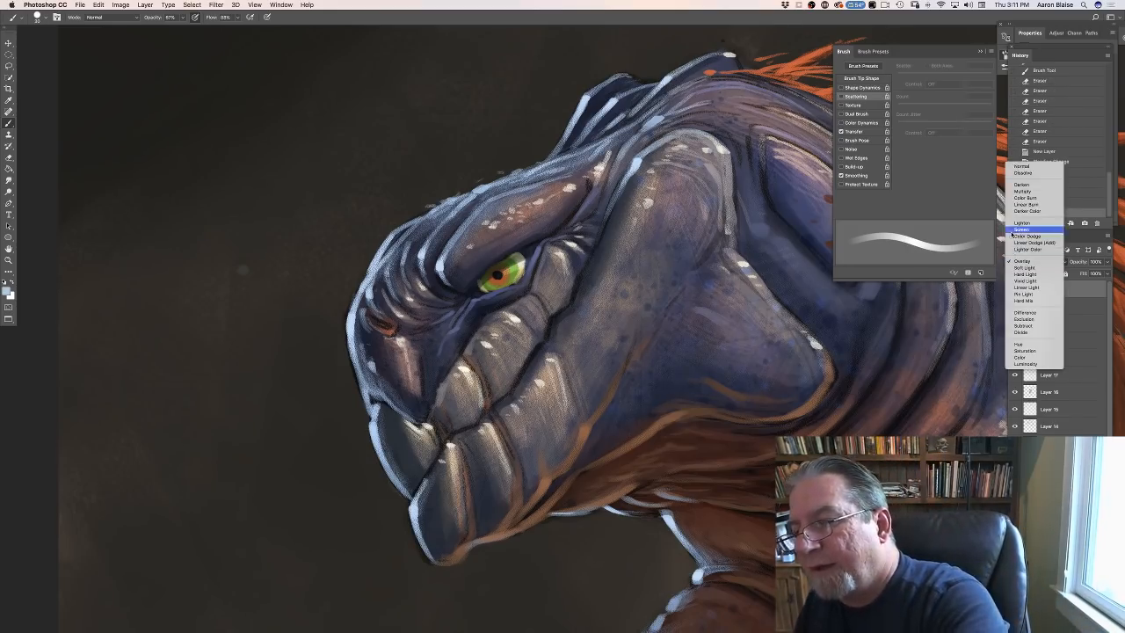
left_click(1021, 166)
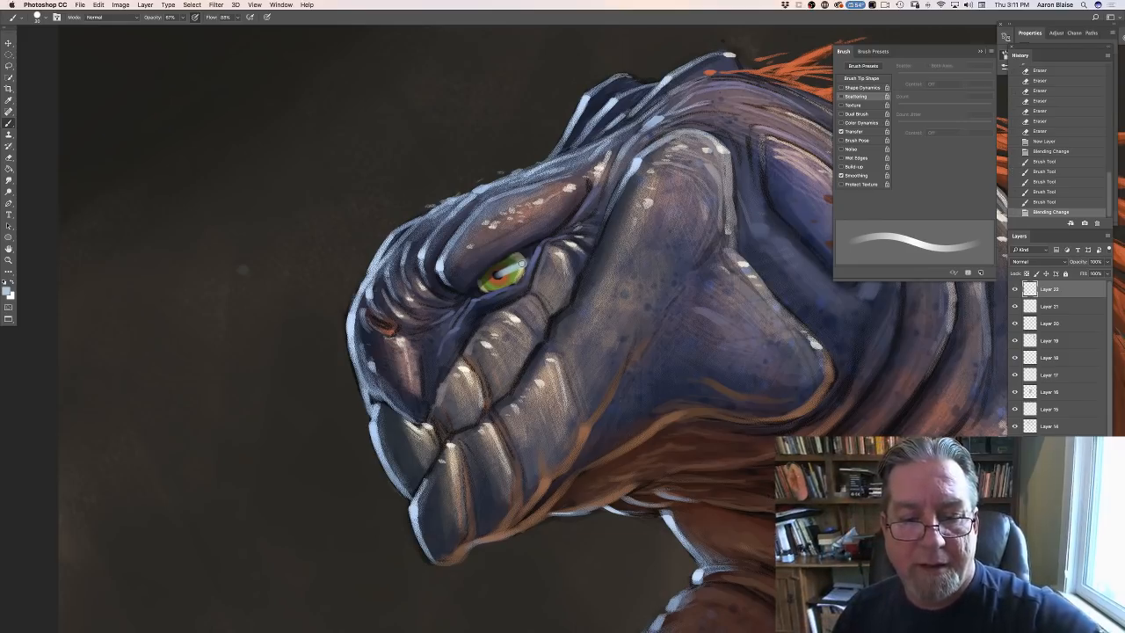
mouse_move(512, 266)
left_mouse_down()
mouse_move(500, 273)
mouse_move(519, 264)
left_mouse_up()
mouse_move(520, 263)
left_mouse_down()
mouse_move(492, 283)
mouse_move(509, 268)
left_mouse_up()
left_click_drag(518, 261, 509, 267)
left_click_drag(518, 265, 509, 267)
left_click_drag(521, 263, 509, 270)
left_click_drag(518, 262, 508, 269)
left_click_drag(518, 263, 508, 270)
left_click_drag(519, 263, 507, 270)
left_click_drag(518, 265, 504, 270)
left_click_drag(515, 265, 504, 273)
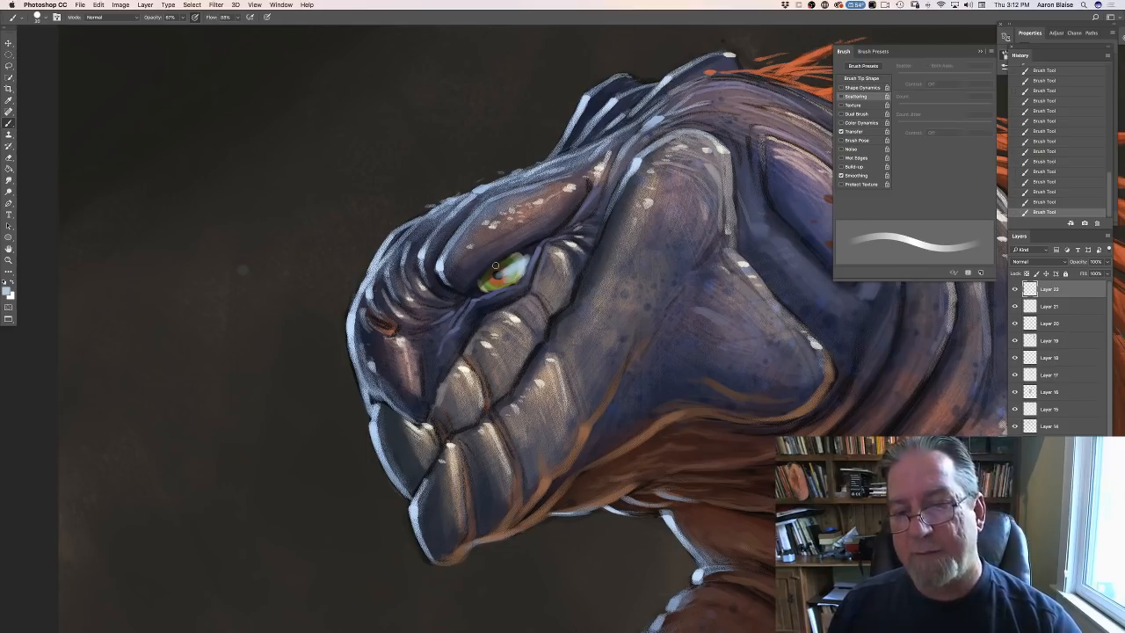
- Set the foreground color to a pale cyan with hue 178
left_click(9, 288)
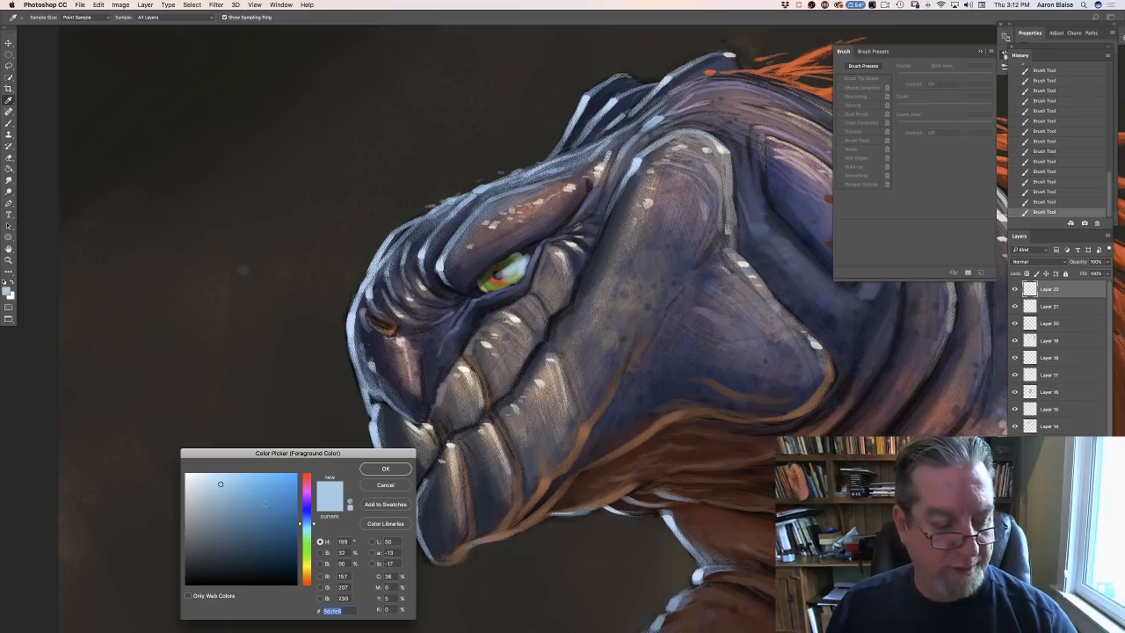
left_click(212, 476)
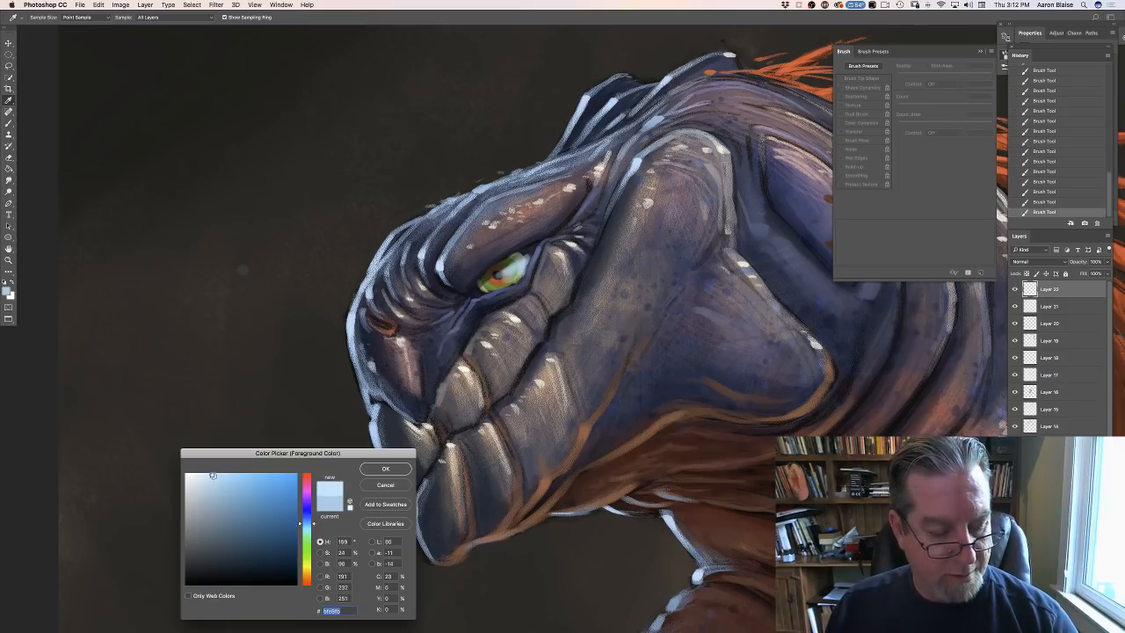
left_click(306, 530)
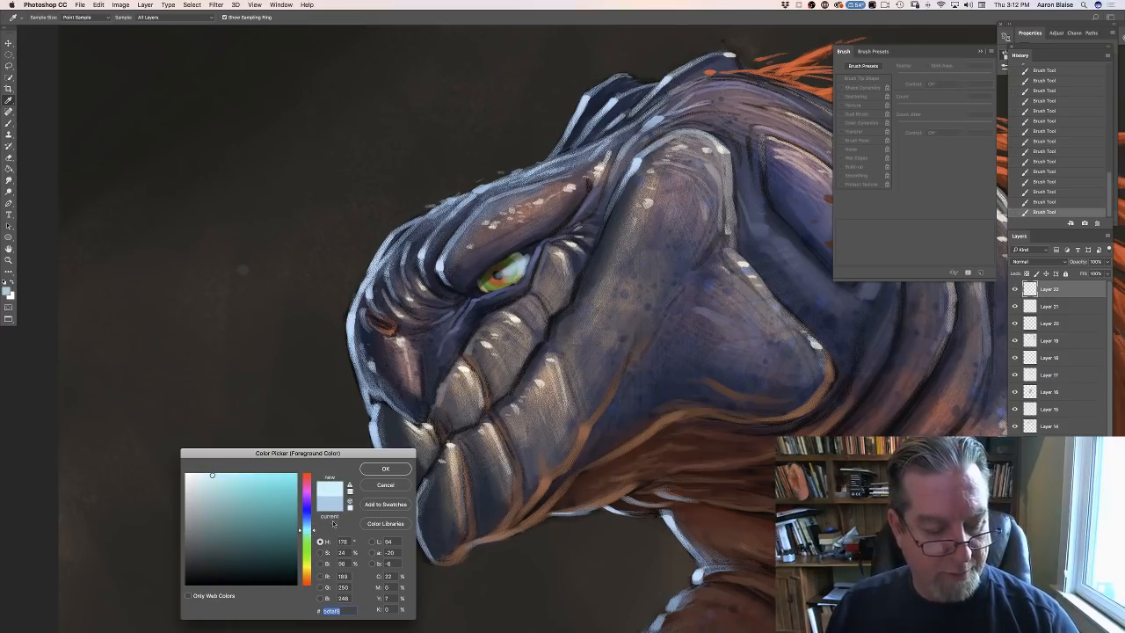
left_click(369, 469)
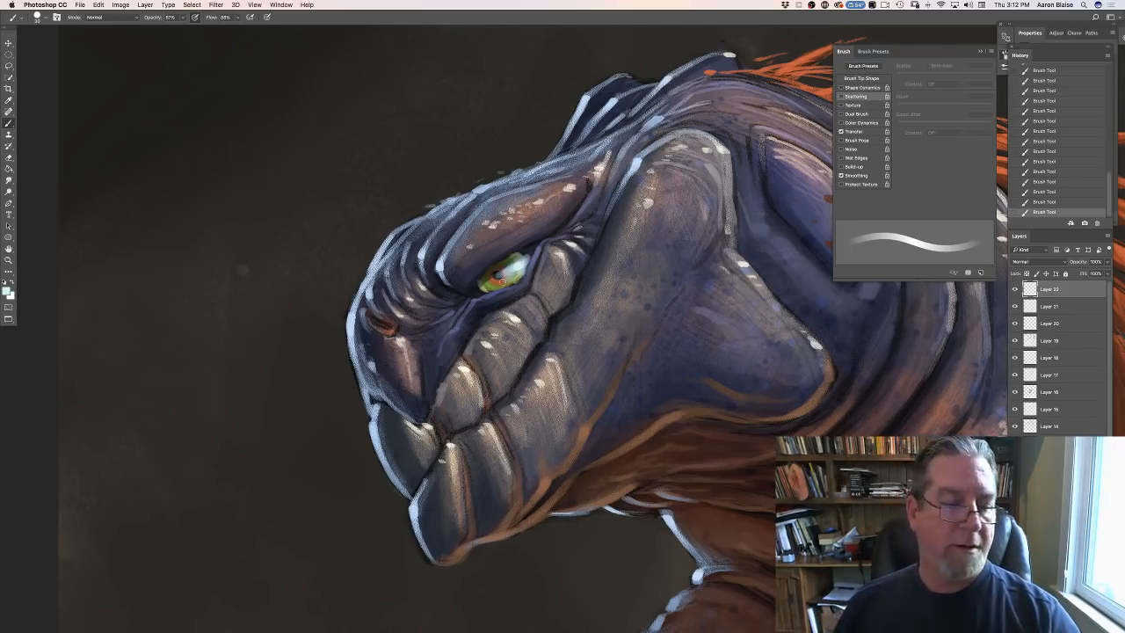
- Set the foreground color to a warm off-white, f9f9eb, and turn on pen pressure for brush size
left_click(7, 290)
left_click(306, 568)
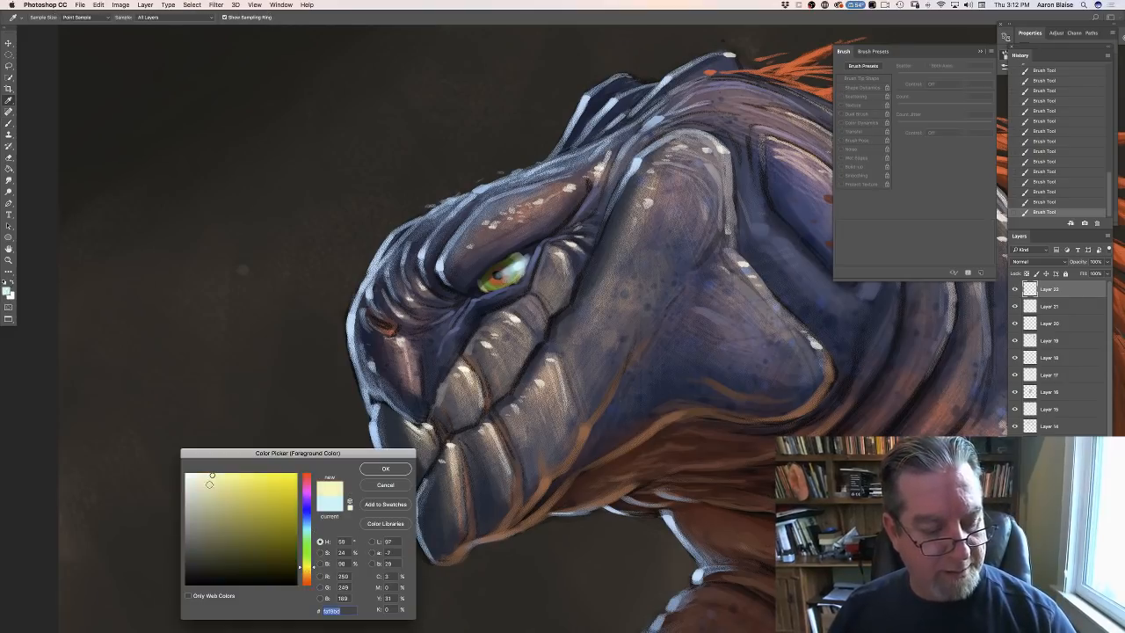
left_click(191, 475)
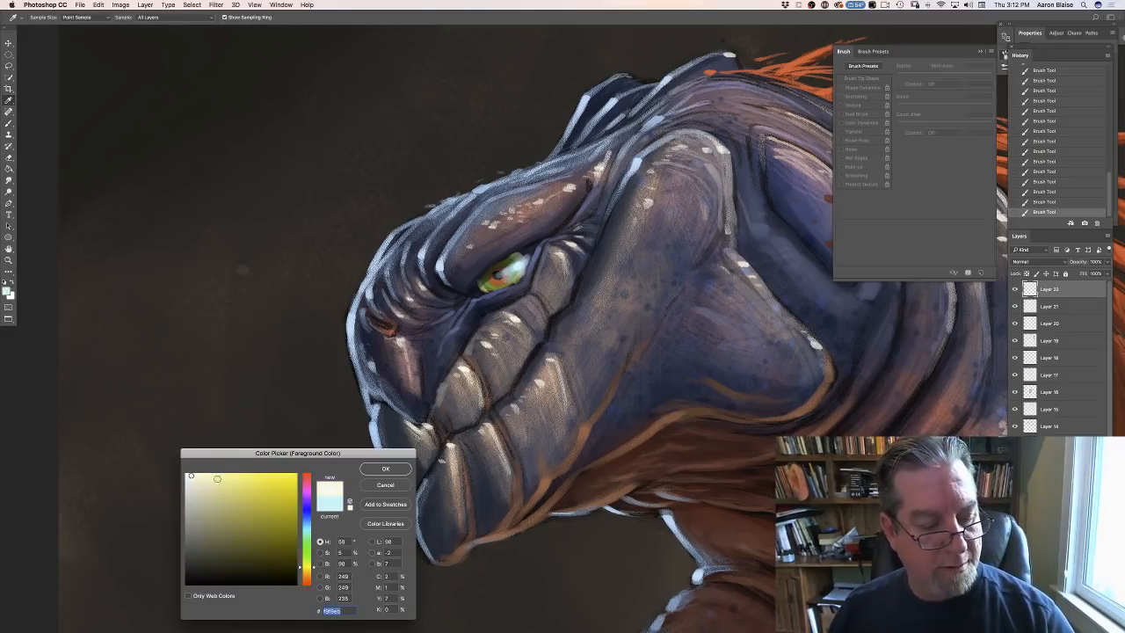
key("Return")
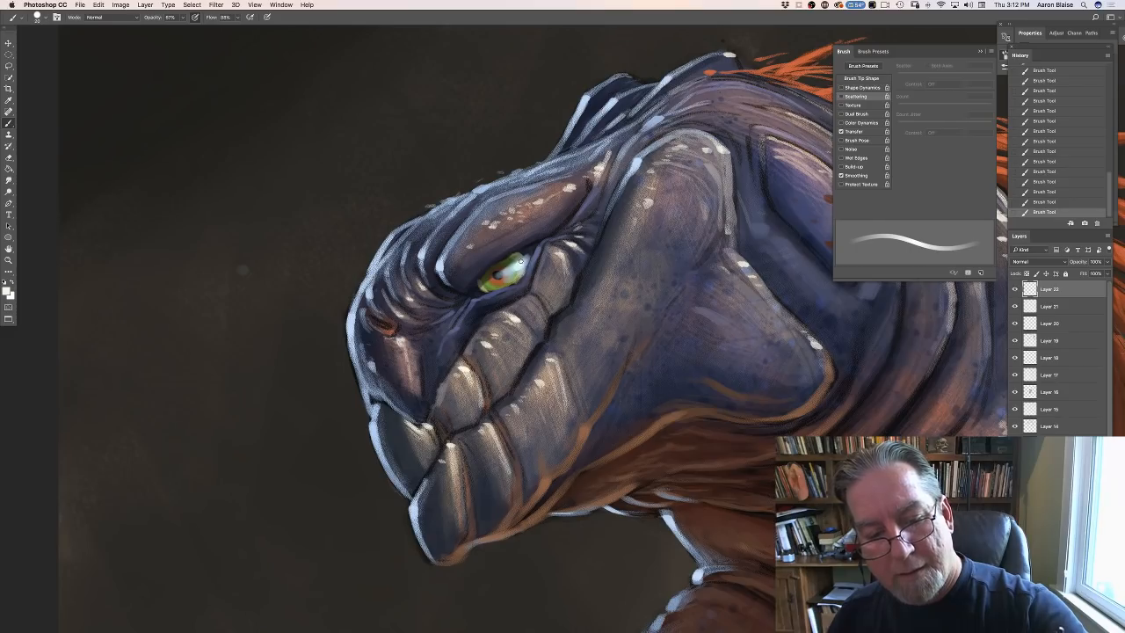
left_click(266, 17)
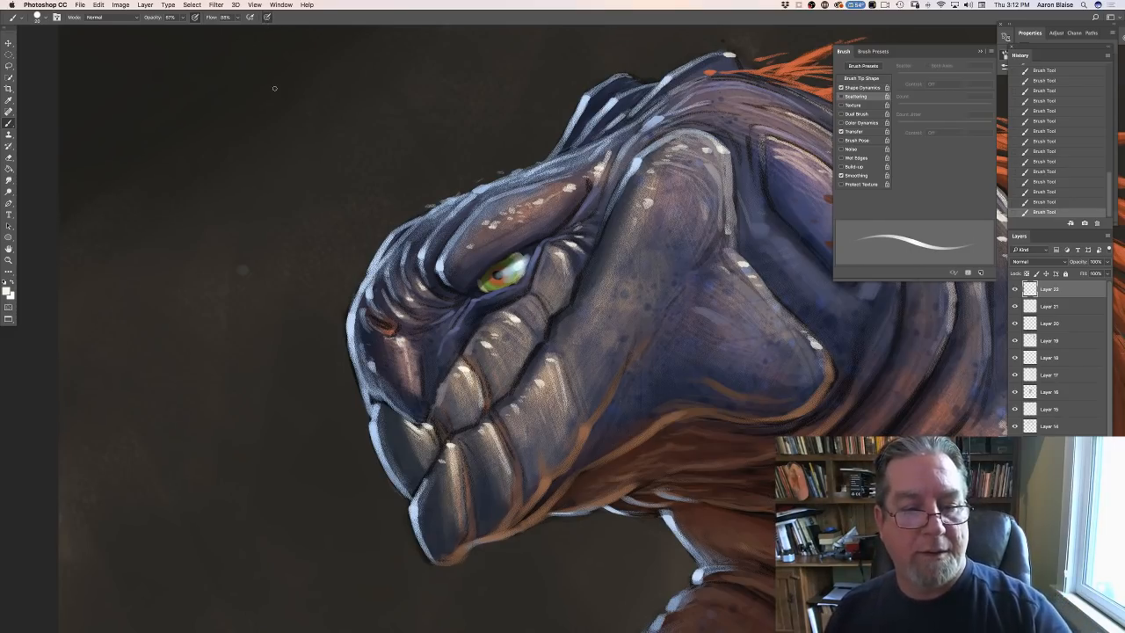
- Set the foreground color to a very pale blue, ccf0fa
left_click(7, 290)
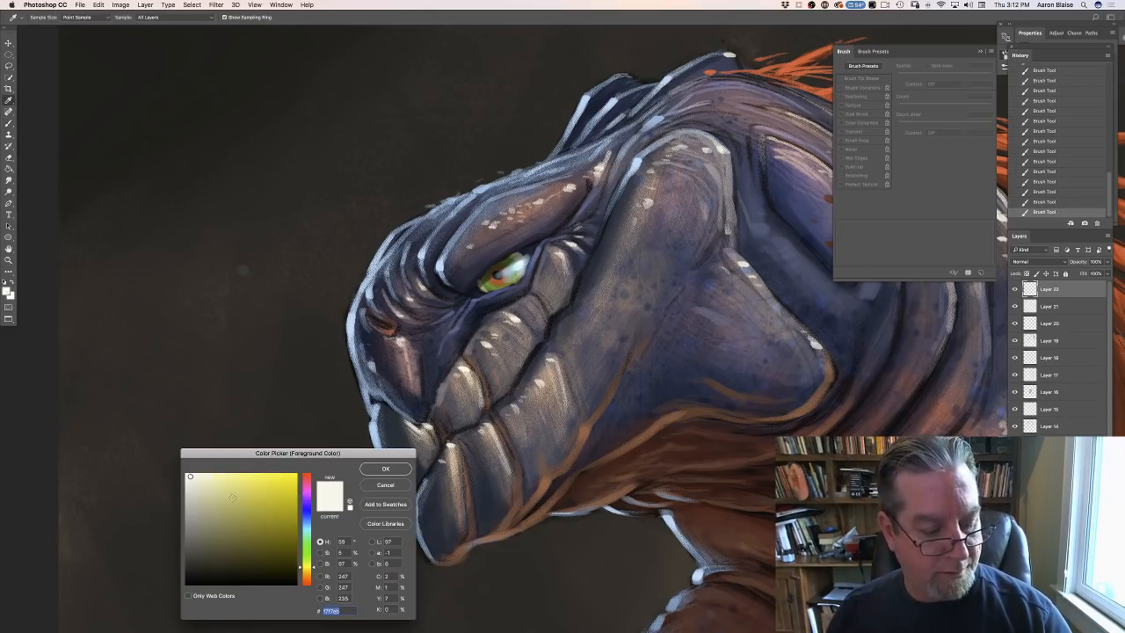
left_click(306, 525)
left_click(205, 476)
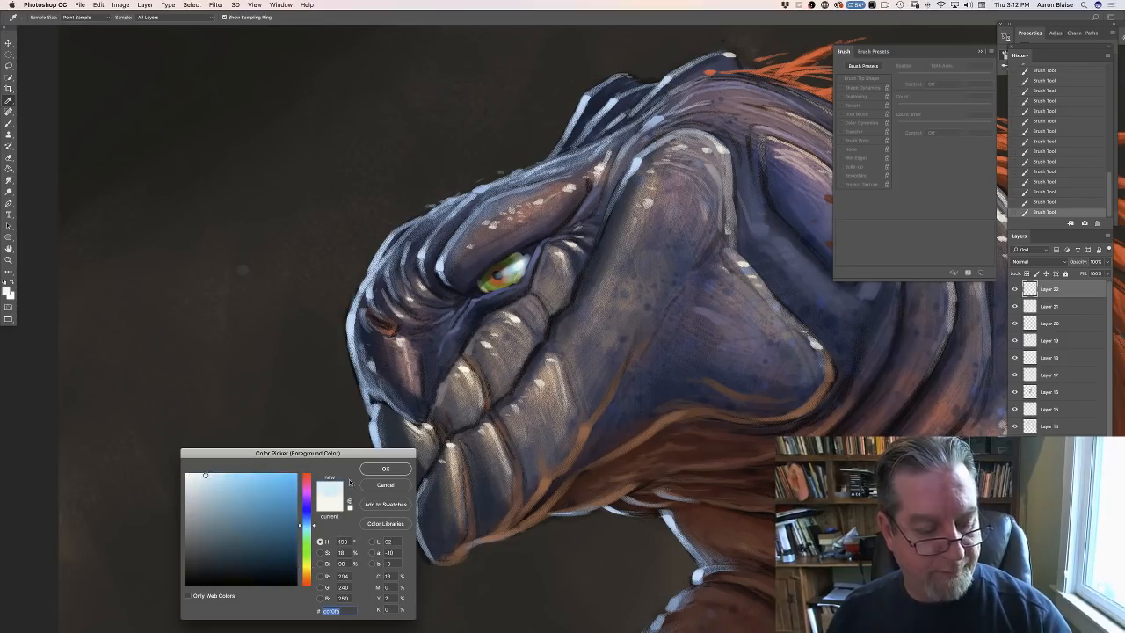
left_click(385, 468)
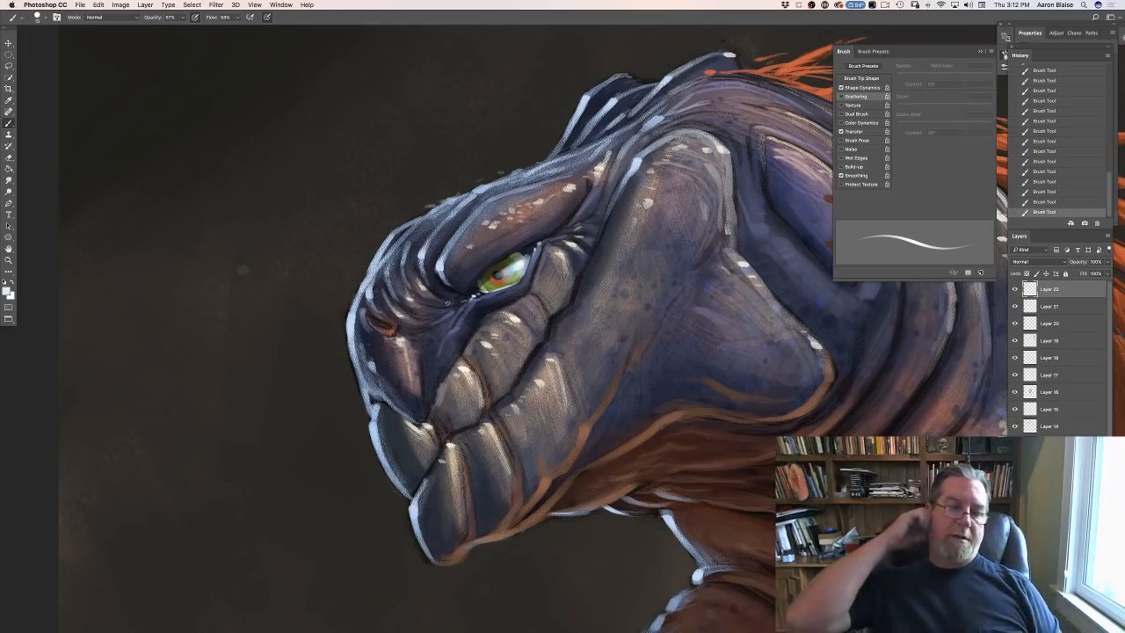
- Erase the small pale highlight marks beside the front corner of the eye
left_click_drag(471, 297, 475, 295)
left_click_drag(470, 299, 477, 295)
left_click_drag(469, 300, 474, 297)
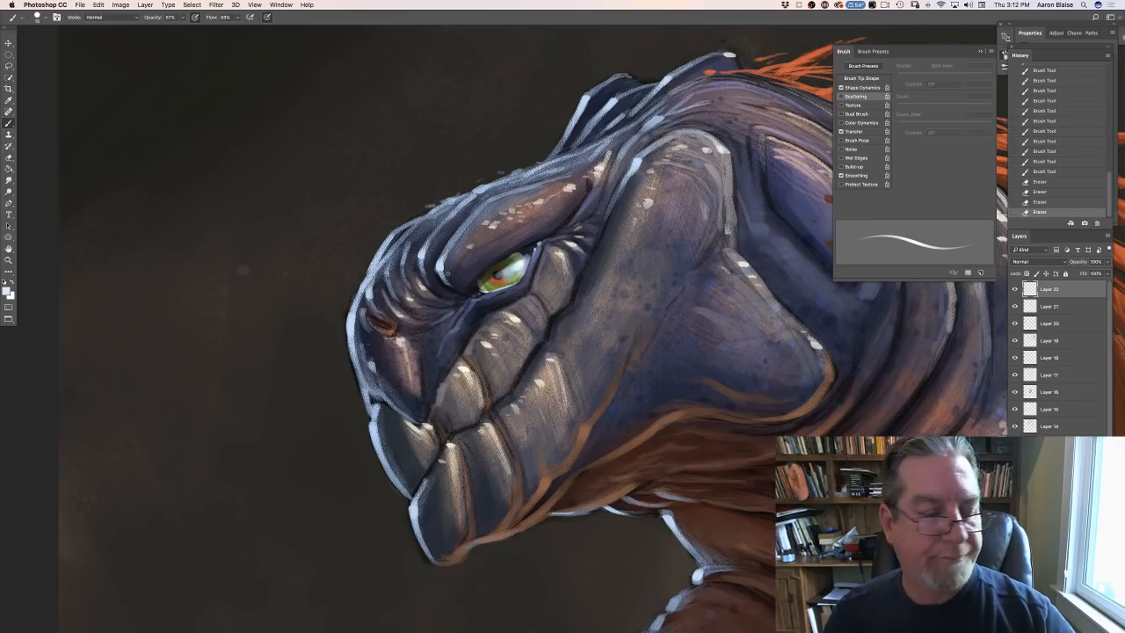
- Set the foreground color to a medium blue-gray and add a new layer above Layer 22 in Multiply mode
left_click(7, 290)
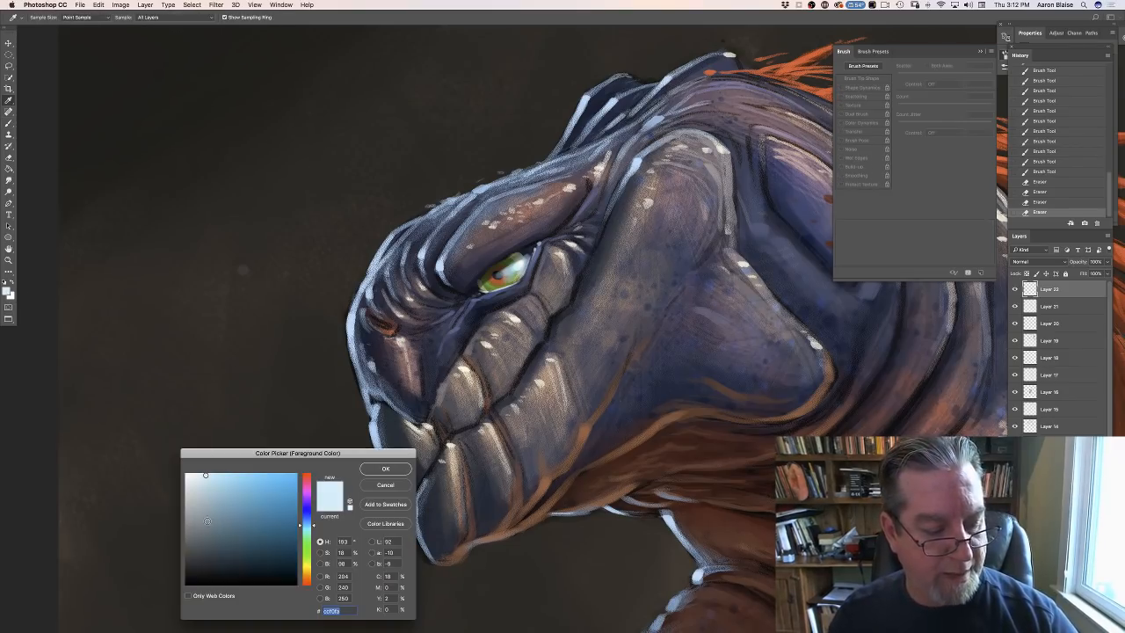
left_click(377, 470)
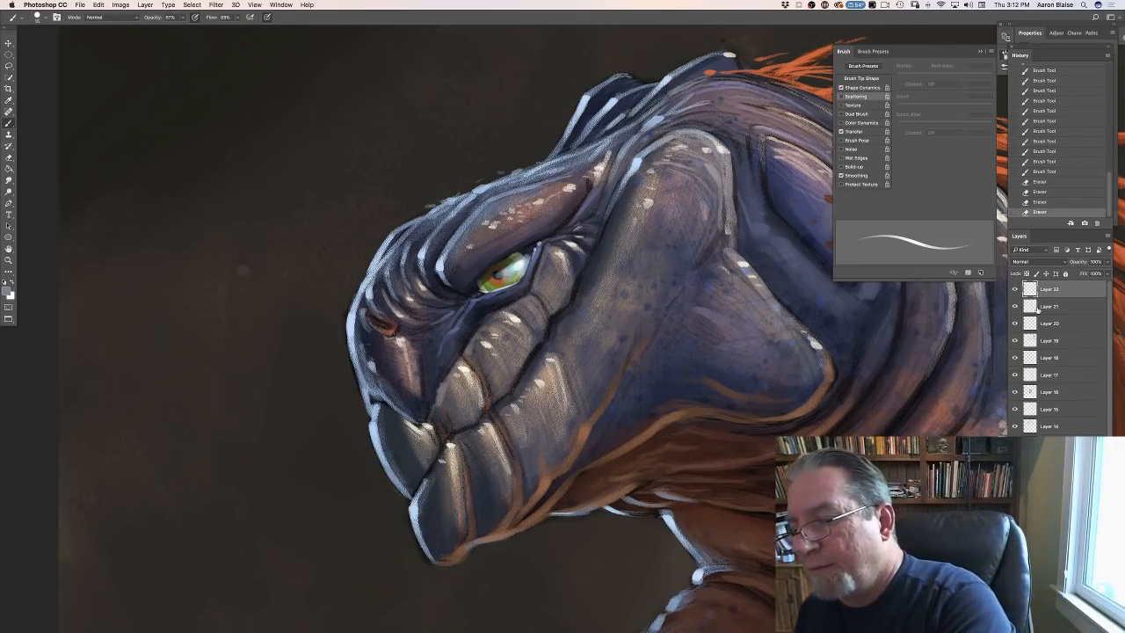
left_click(1085, 626)
left_click(1015, 262)
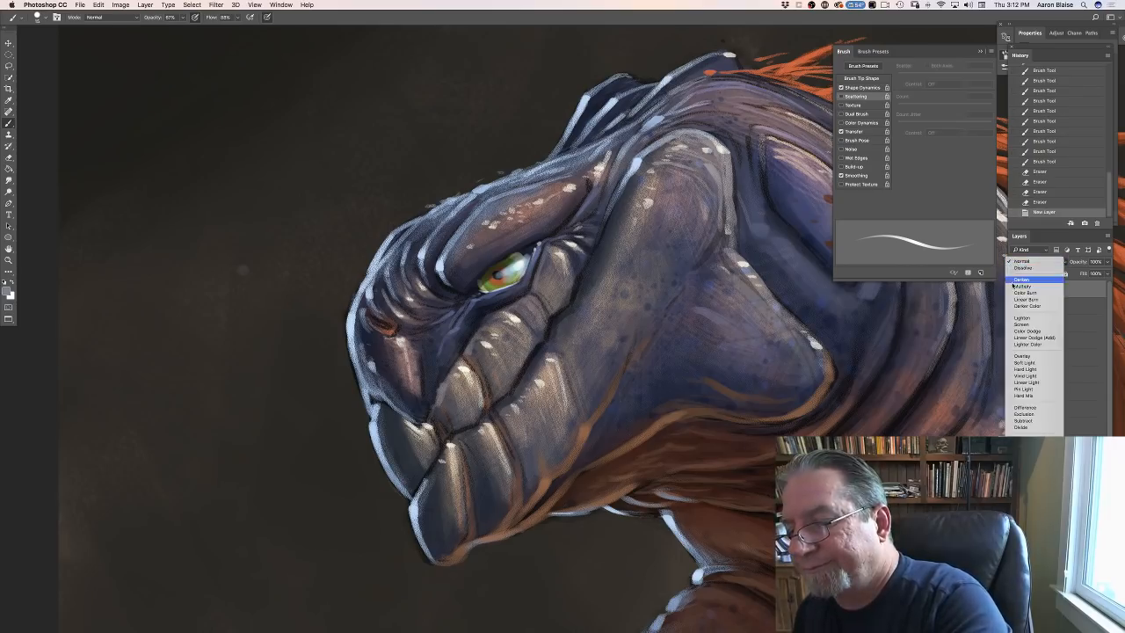
left_click(1023, 284)
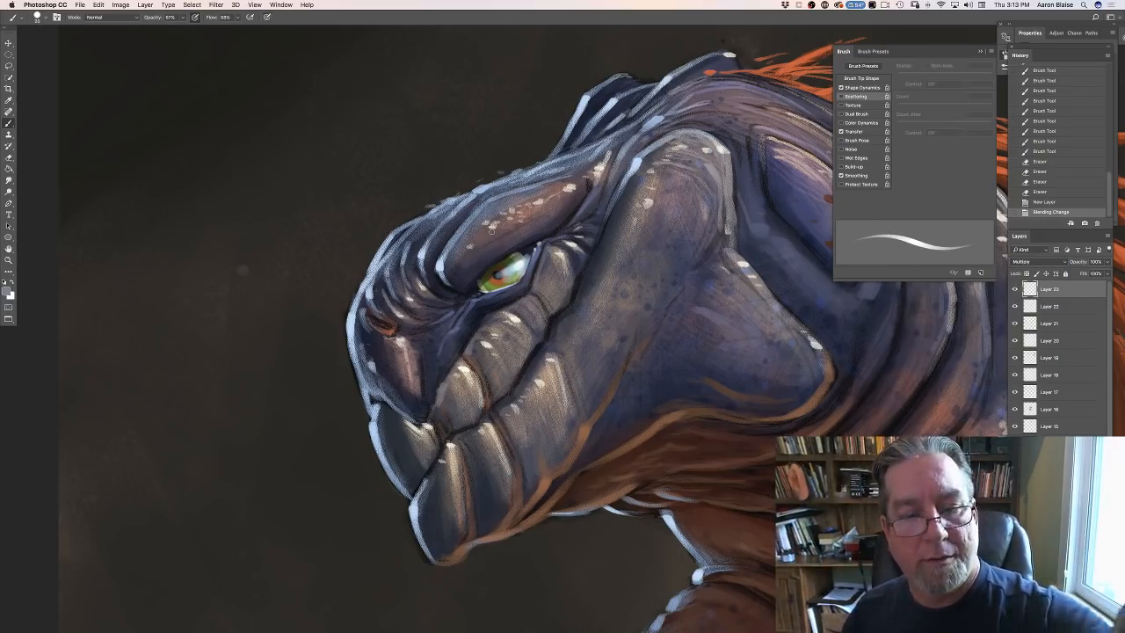
- Enlarge the brush and paint short blue-gray shadow strokes along the upper edge of the eye
key("]")
left_click_drag(524, 254, 501, 261)
left_click_drag(519, 256, 497, 263)
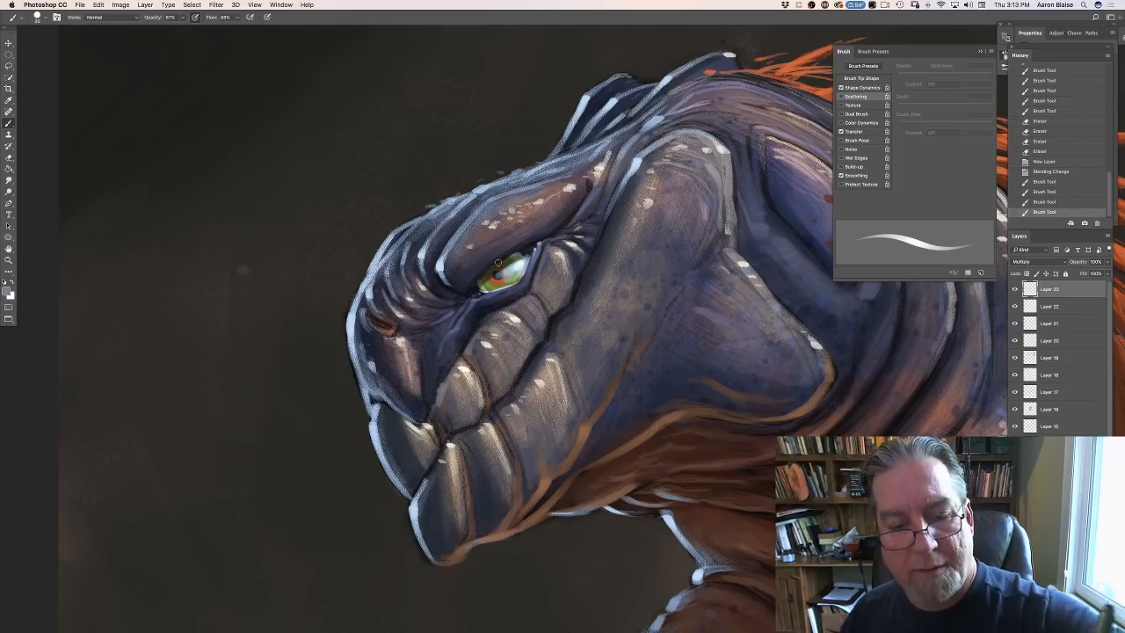
- Turn off the brush's Shape Dynamics and shade the eyeball beneath the upper lid, from the pale reflection to the front corner
key("]")
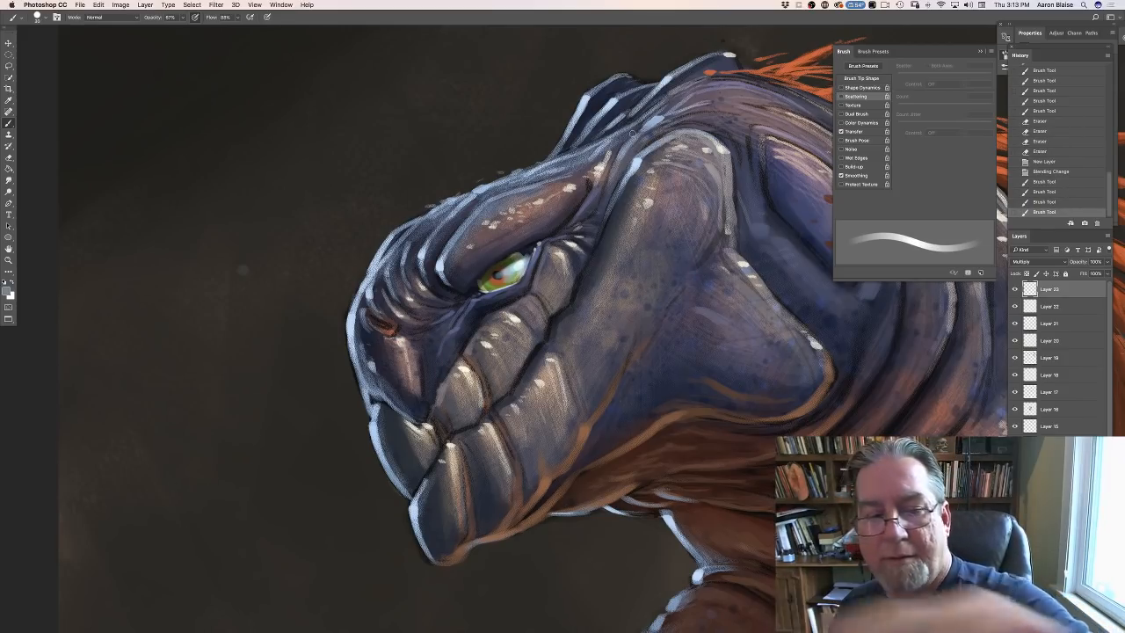
key("F5")
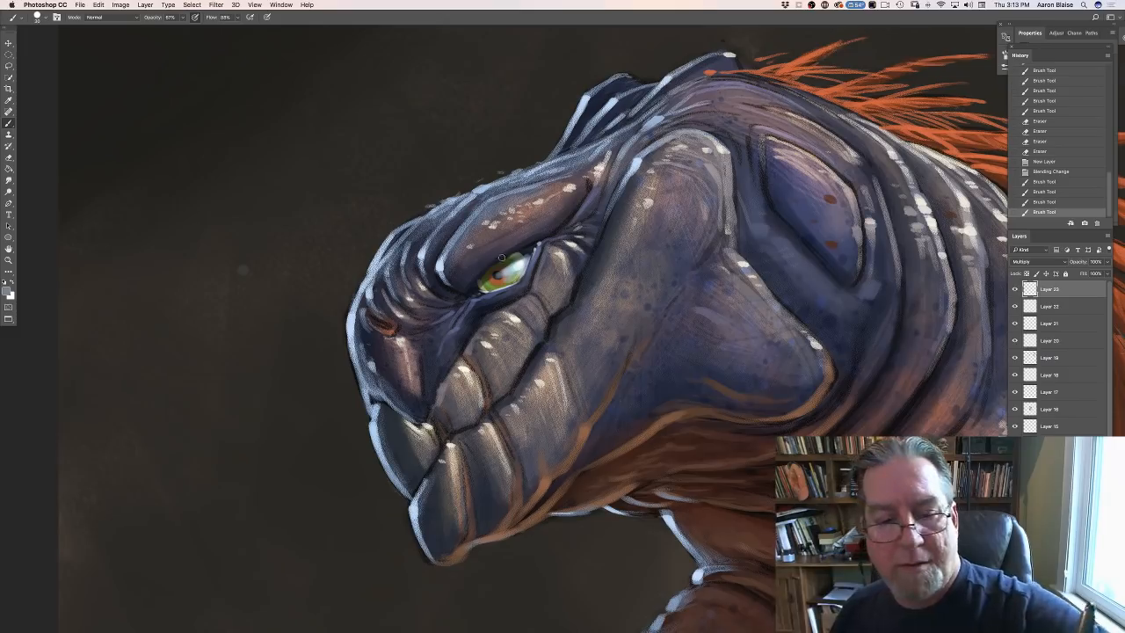
left_click_drag(510, 260, 494, 268)
left_click_drag(509, 260, 478, 286)
mouse_move(494, 269)
left_mouse_down()
mouse_move(479, 283)
mouse_move(492, 273)
left_mouse_up()
left_click_drag(504, 266, 479, 285)
left_click_drag(485, 278, 476, 286)
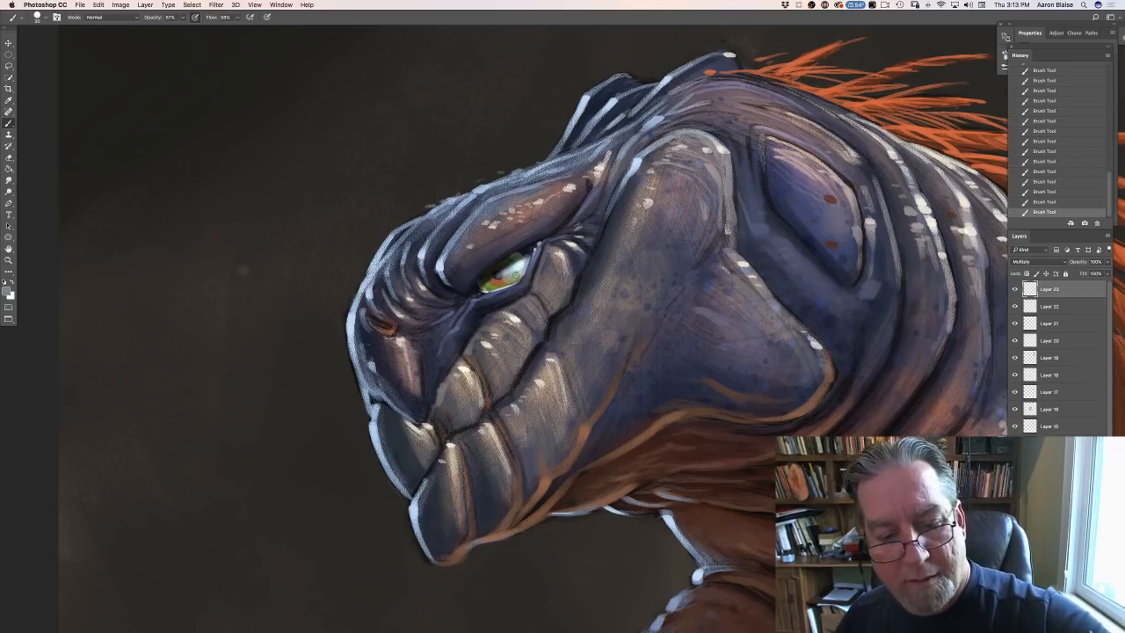
left_click_drag(522, 269, 505, 277)
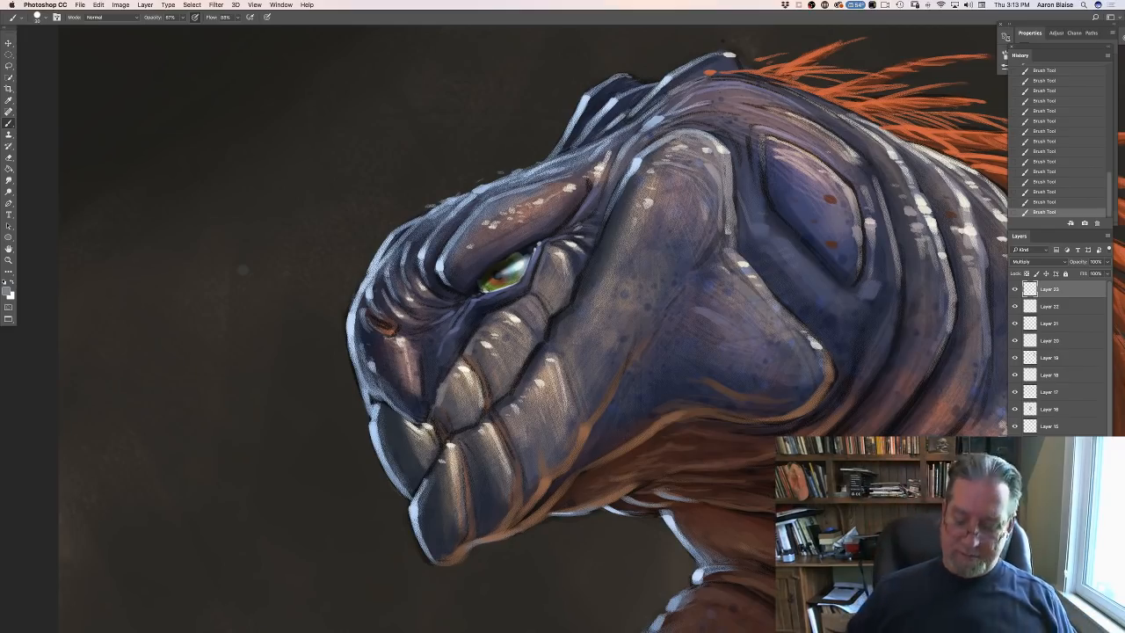
- Erase part of the shading over the lower and middle eye, and repaint short shadow strokes across the upper iris
left_click_drag(517, 280, 497, 287)
left_click_drag(511, 280, 485, 292)
left_click_drag(497, 285, 515, 275)
left_click_drag(522, 269, 511, 276)
left_click_drag(520, 270, 513, 277)
left_click_drag(516, 272, 509, 278)
left_click_drag(513, 271, 503, 278)
left_click_drag(505, 272, 498, 277)
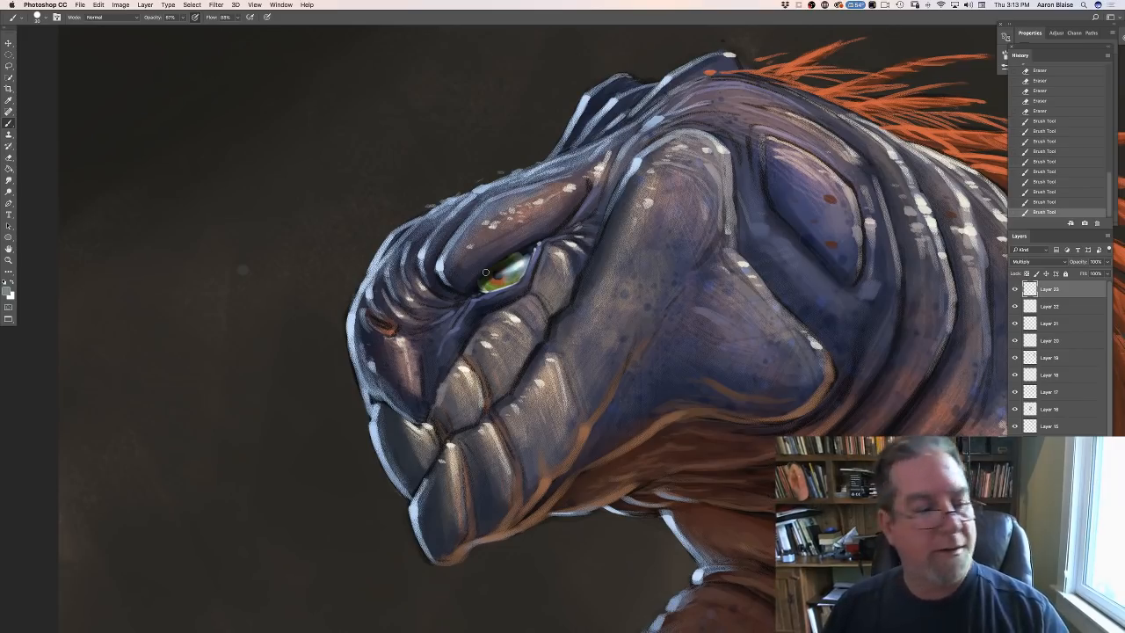
- Keep the current foreground color and erase the excess shading over the pale reflection in the eye
left_click(8, 293)
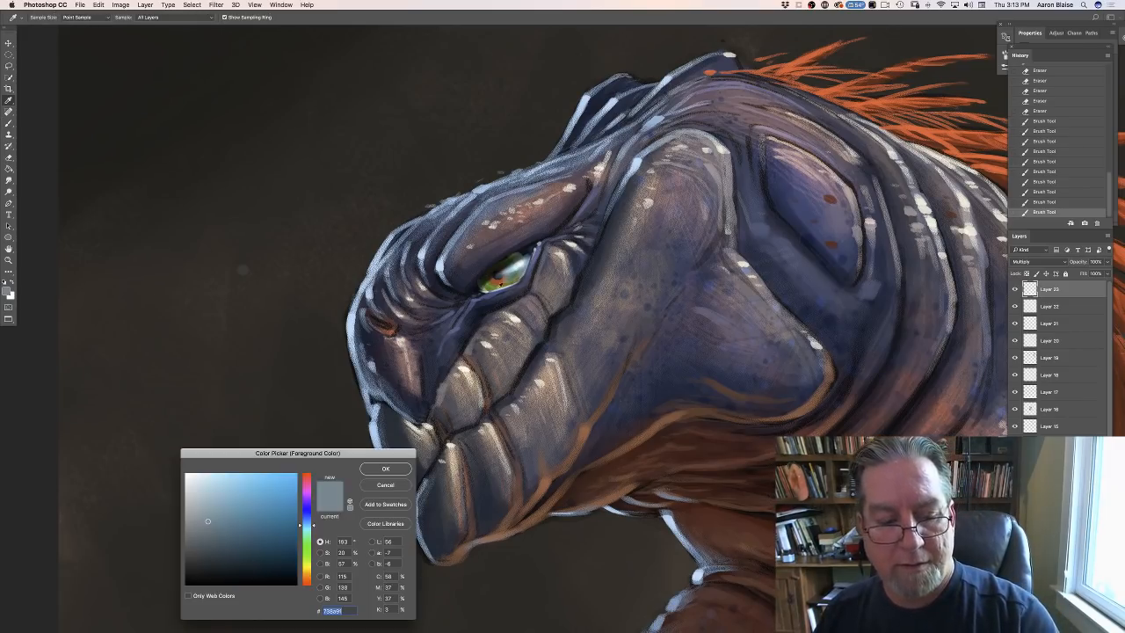
left_click(392, 485)
left_click_drag(518, 269, 510, 281)
left_click_drag(520, 269, 506, 282)
left_click_drag(519, 269, 507, 281)
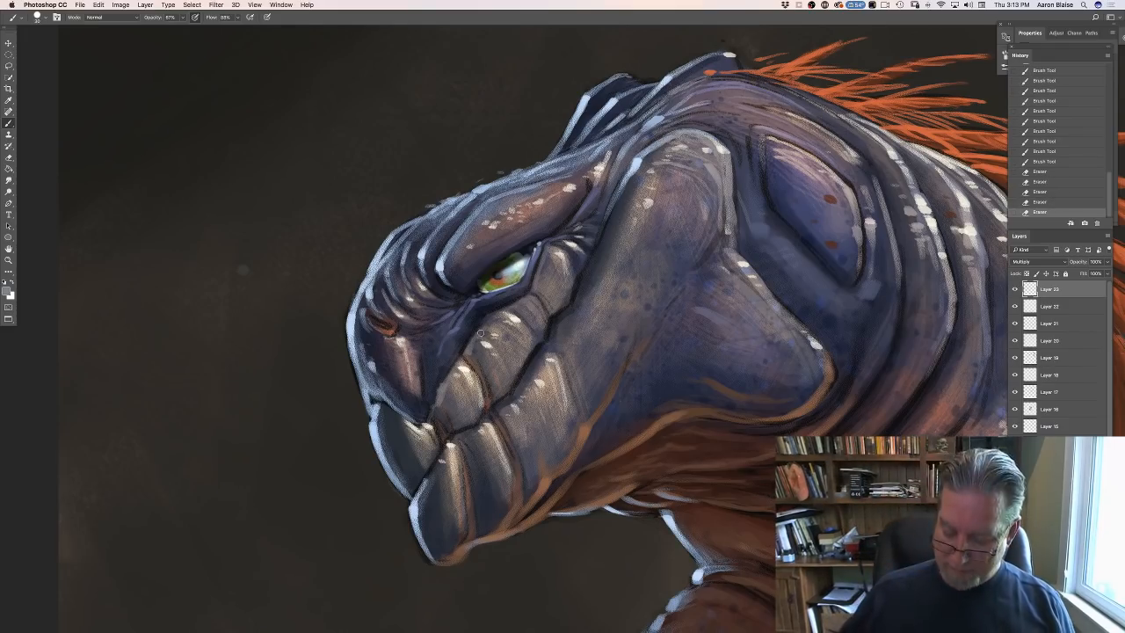
- Set the foreground color to a dark blue-gray, 393c51, and paint short strokes in the crease in front of the eye
key("super+minus")
key("super+minus")
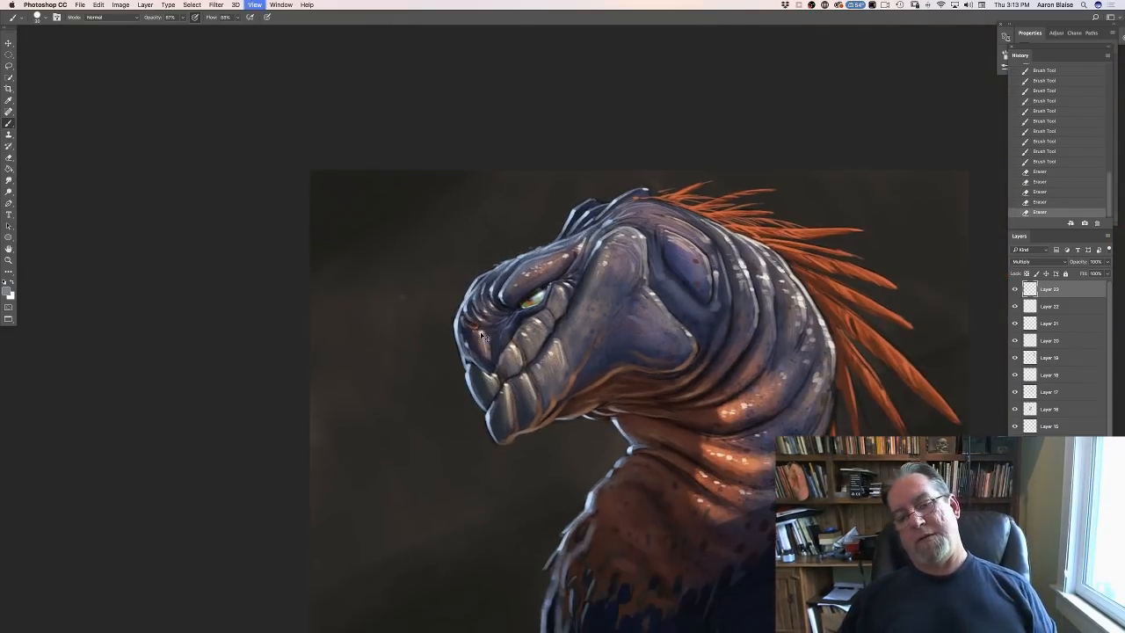
key("super+plus")
key("super+plus")
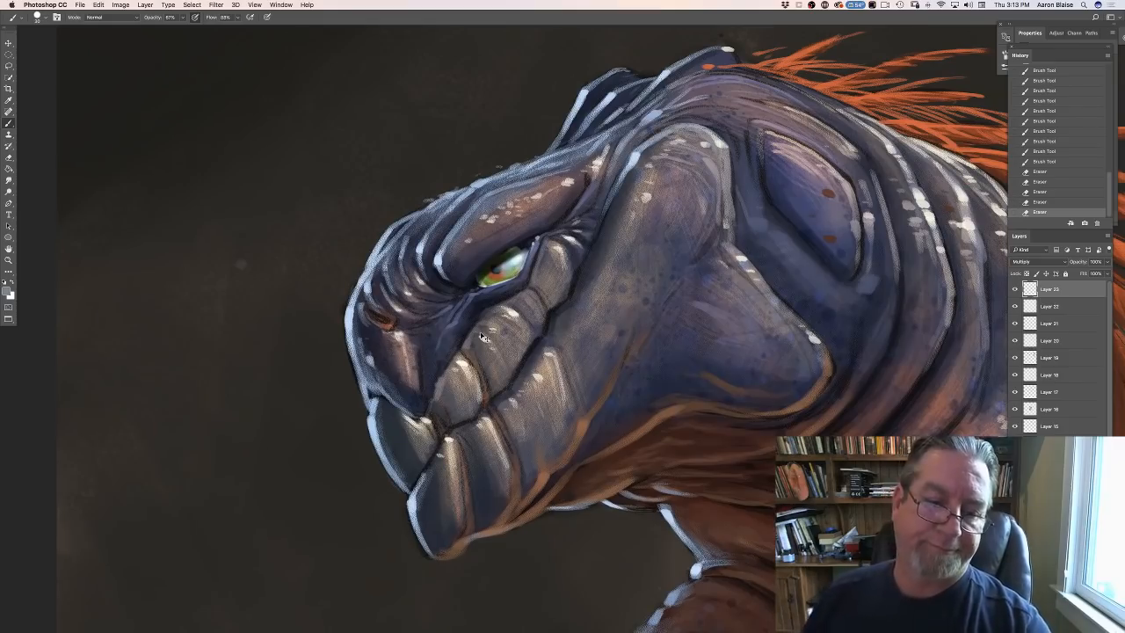
left_click(7, 293)
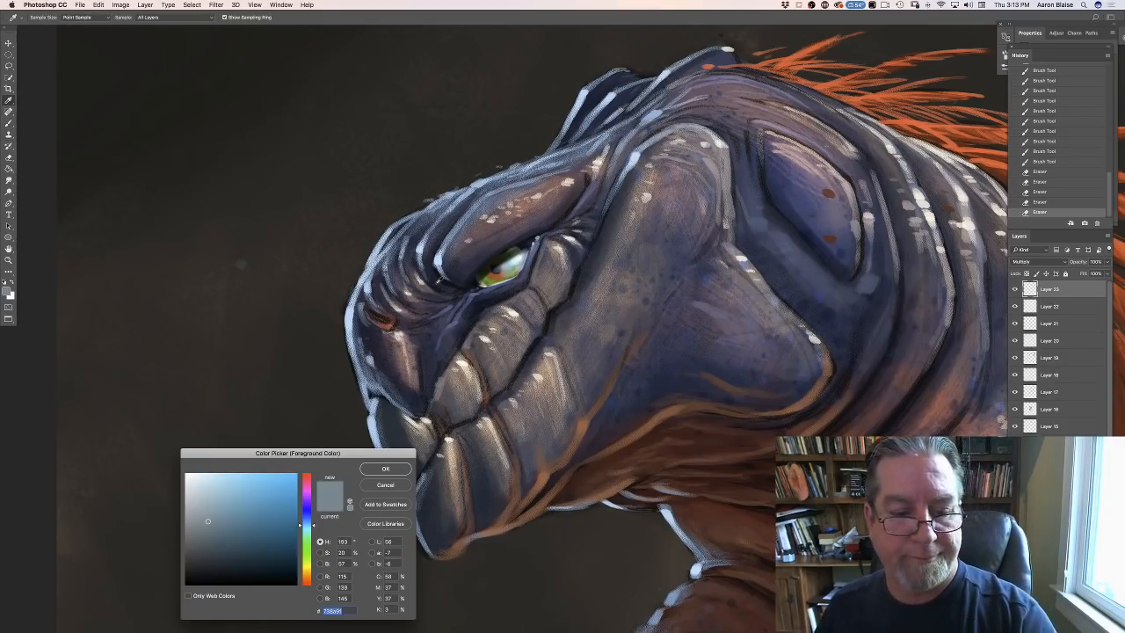
left_click(438, 280)
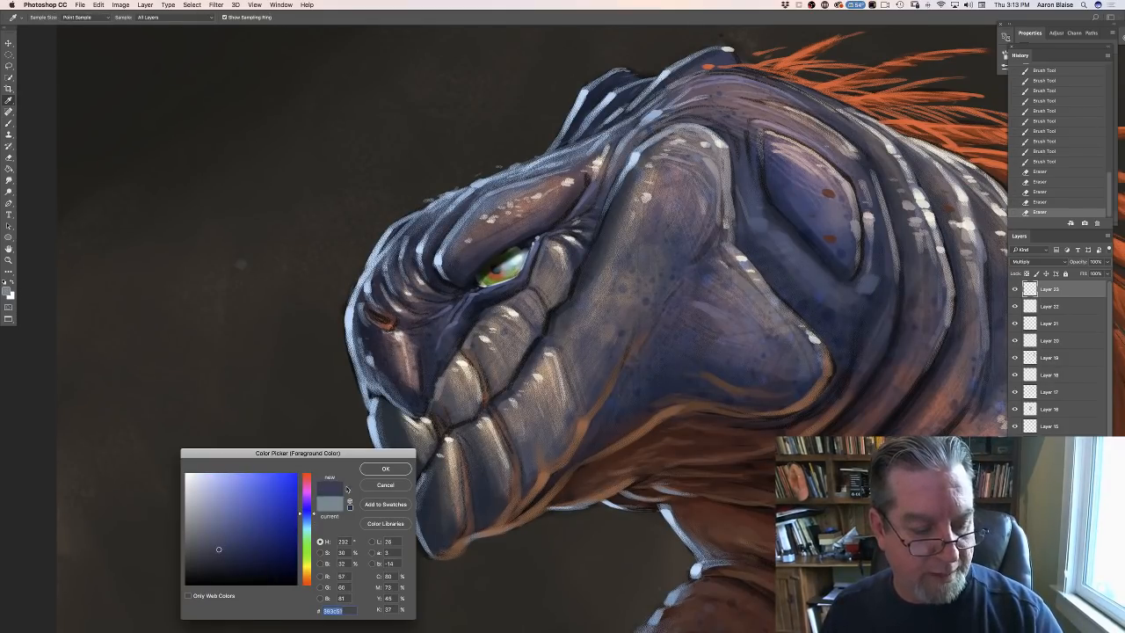
left_click(383, 470)
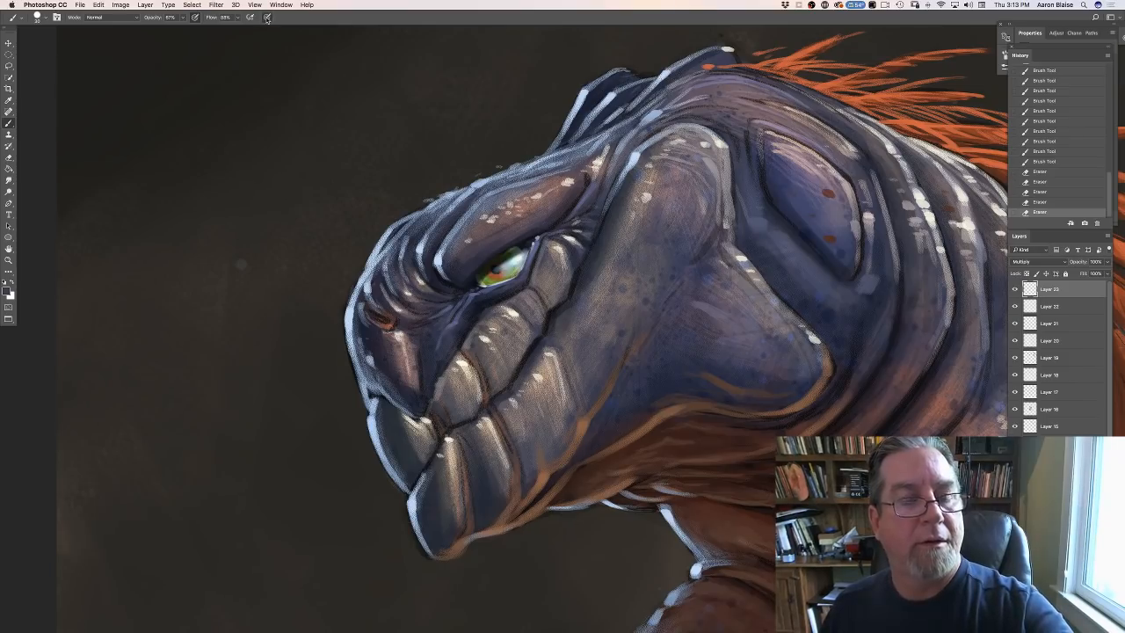
left_click_drag(445, 275, 457, 282)
left_click_drag(446, 273, 457, 281)
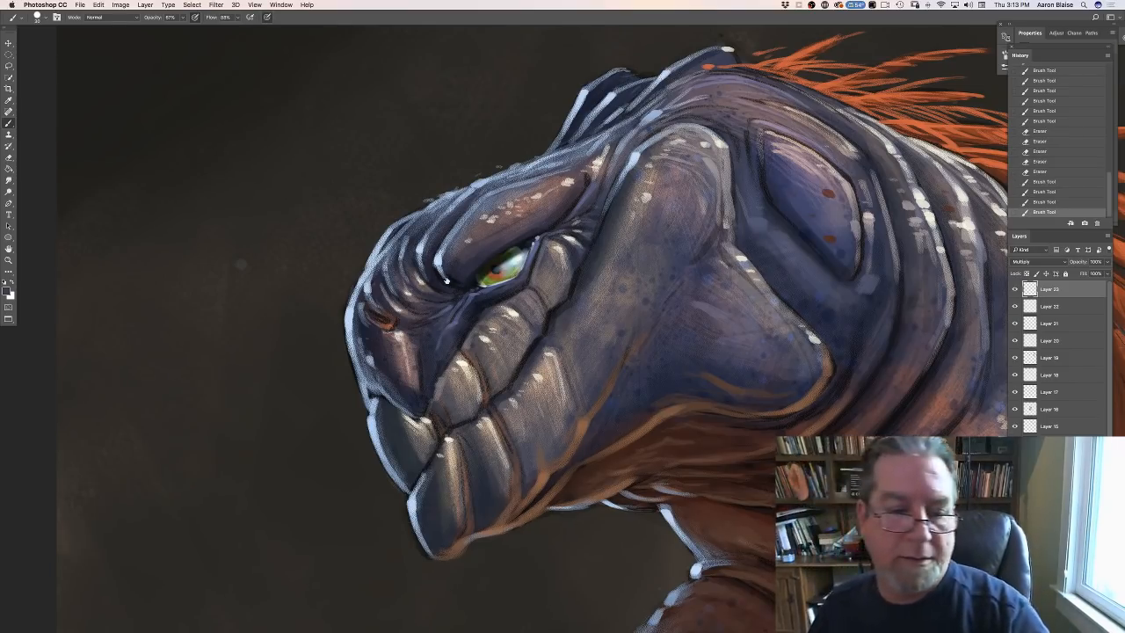
- Add a new layer above Layer 23 and paint dark strokes through the skin folds between the eye and the snout
key("super+alt+shift+n")
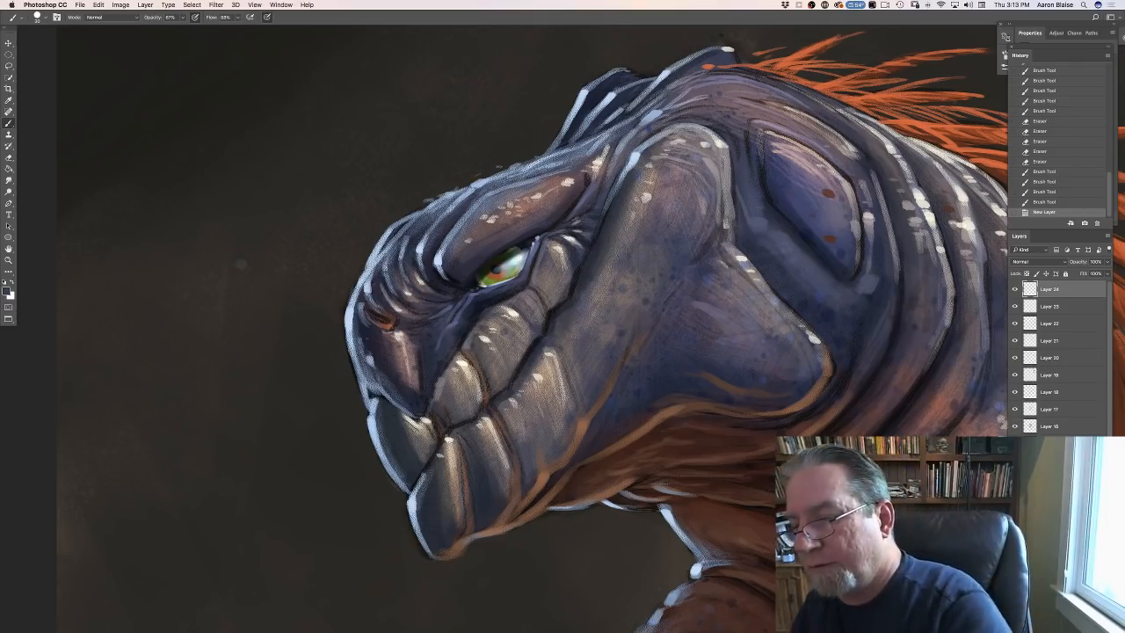
left_click_drag(446, 275, 456, 286)
mouse_move(438, 274)
left_mouse_down()
mouse_move(453, 286)
mouse_move(442, 289)
left_mouse_up()
mouse_move(423, 280)
left_mouse_down()
mouse_move(435, 295)
mouse_move(423, 295)
left_mouse_up()
left_click_drag(415, 294, 418, 312)
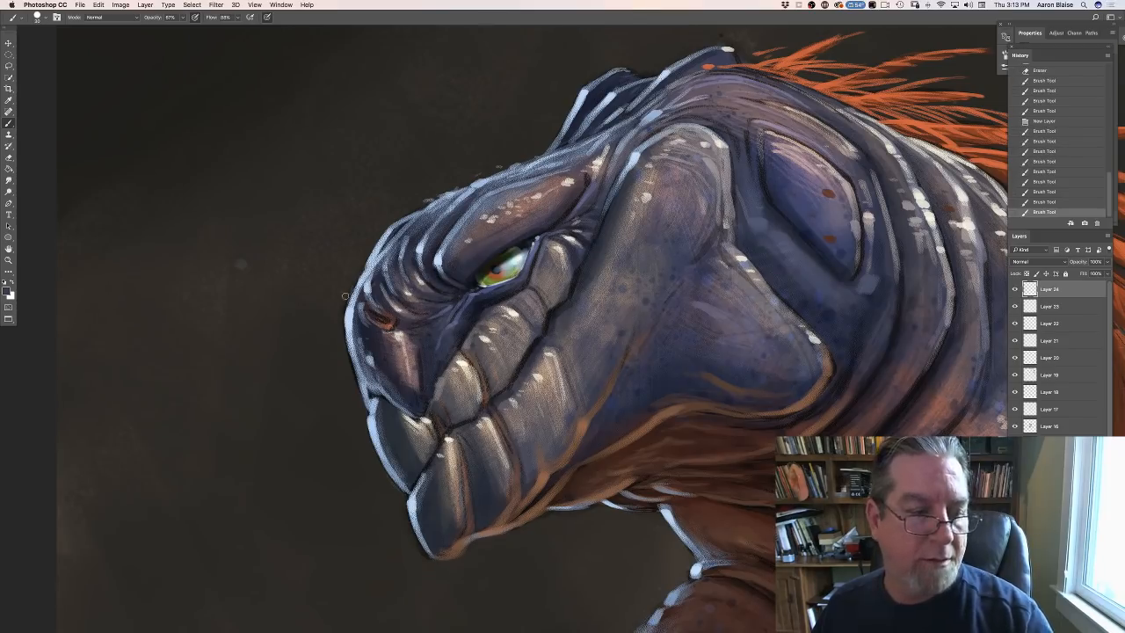
- Set the foreground color to a muted gray-purple, 73677b, and paint skin detail from the nostril toward the front of the eye
left_click(6, 291)
left_click(409, 314)
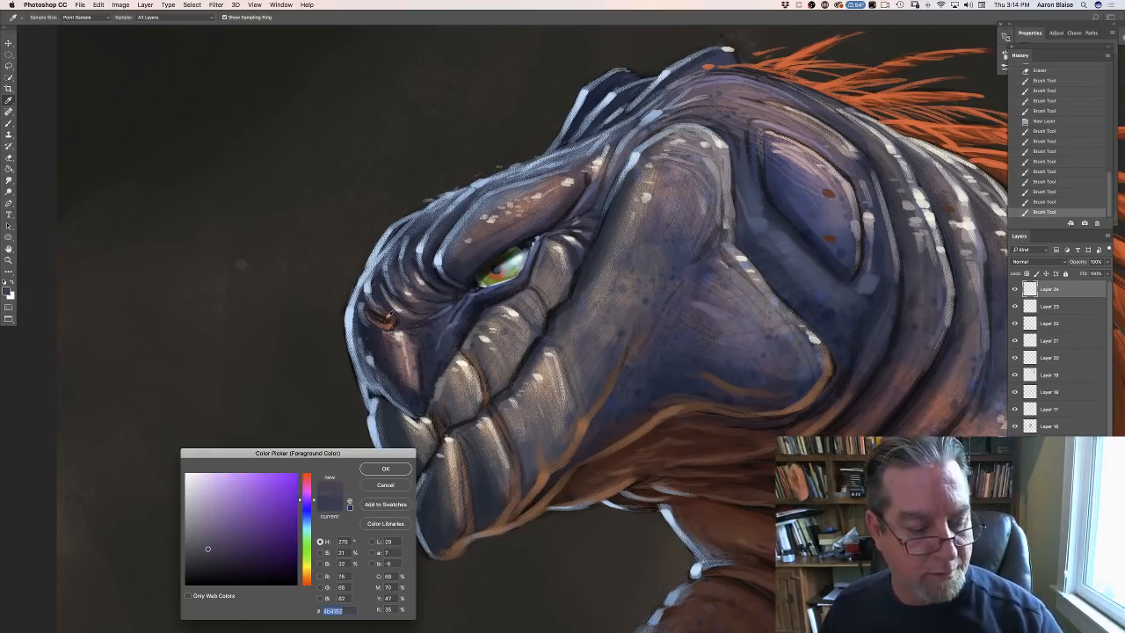
left_click(205, 529)
left_click(379, 468)
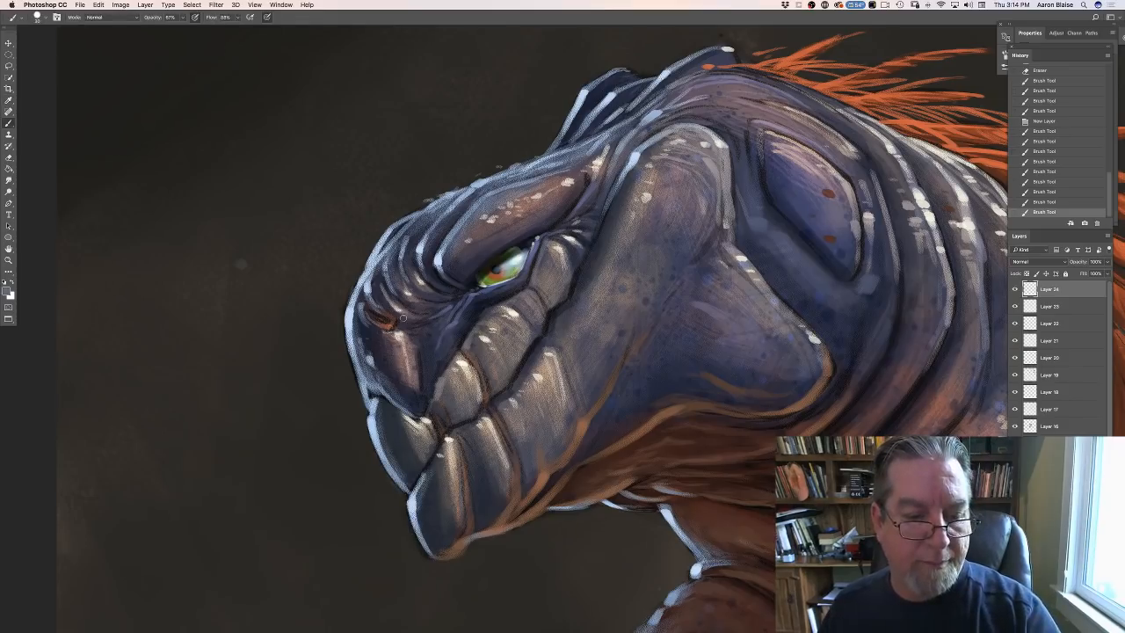
mouse_move(404, 318)
left_mouse_down()
mouse_move(379, 303)
mouse_move(414, 321)
mouse_move(408, 302)
mouse_move(427, 314)
mouse_move(421, 294)
mouse_move(446, 315)
left_mouse_up()
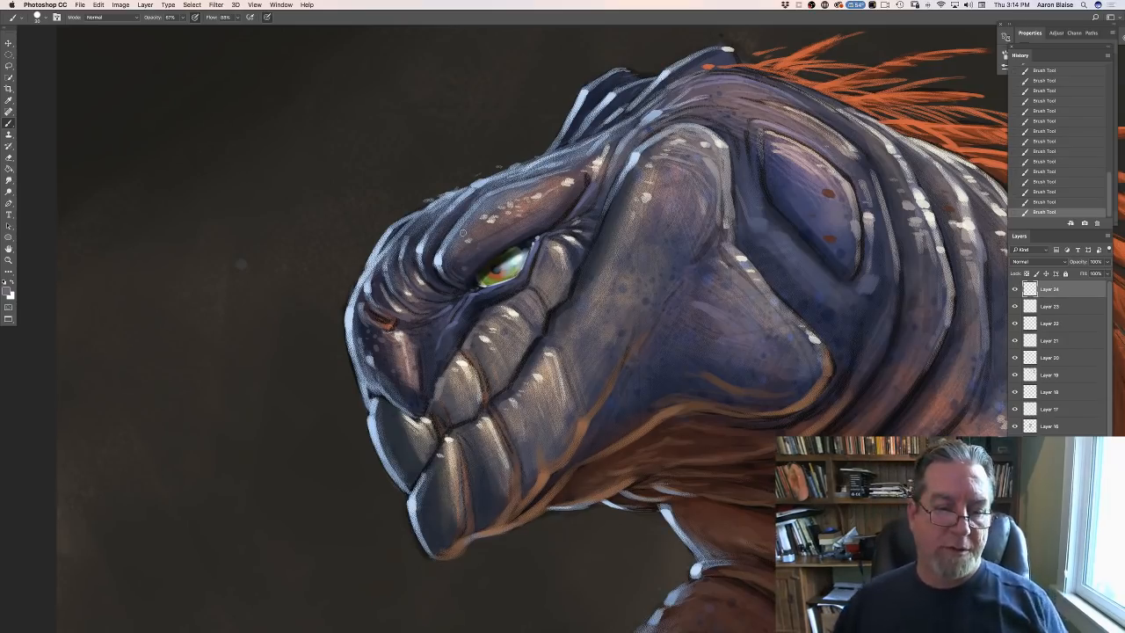
- Set the foreground color to a pale blue, cbe2f7, starting from a sample of the snout's edge
left_click(8, 291)
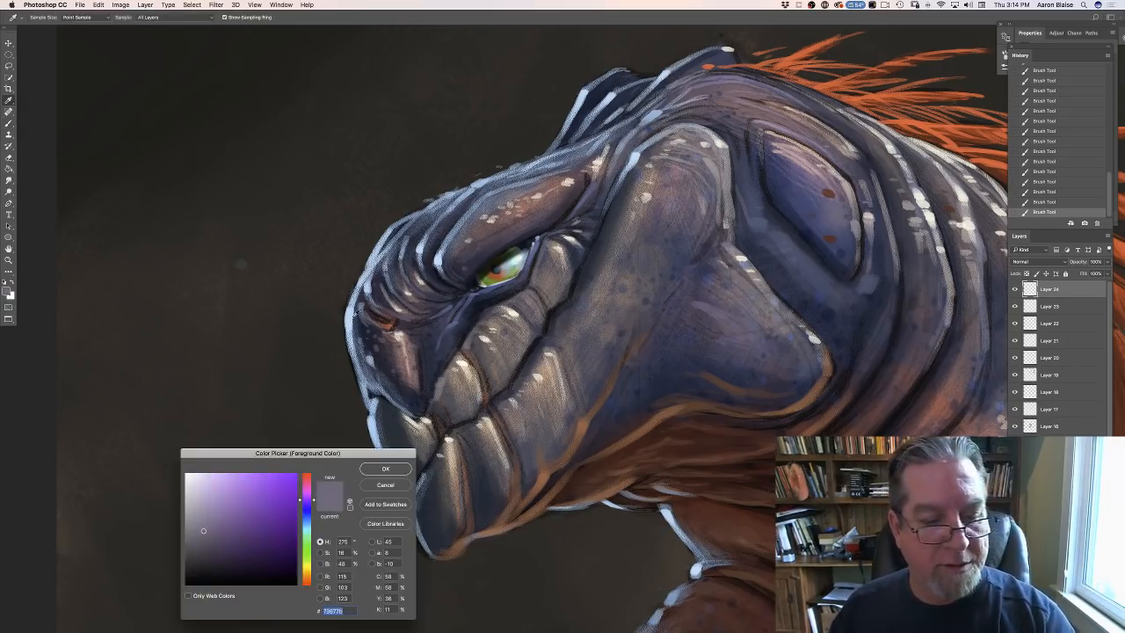
left_click(356, 311)
left_click(205, 476)
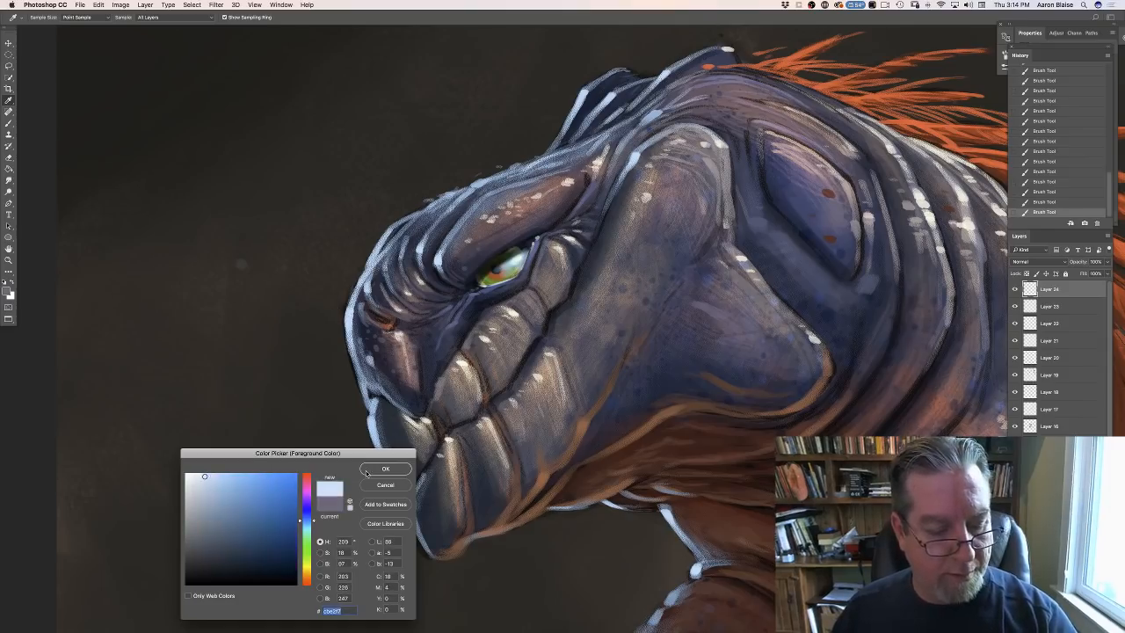
left_click(367, 472)
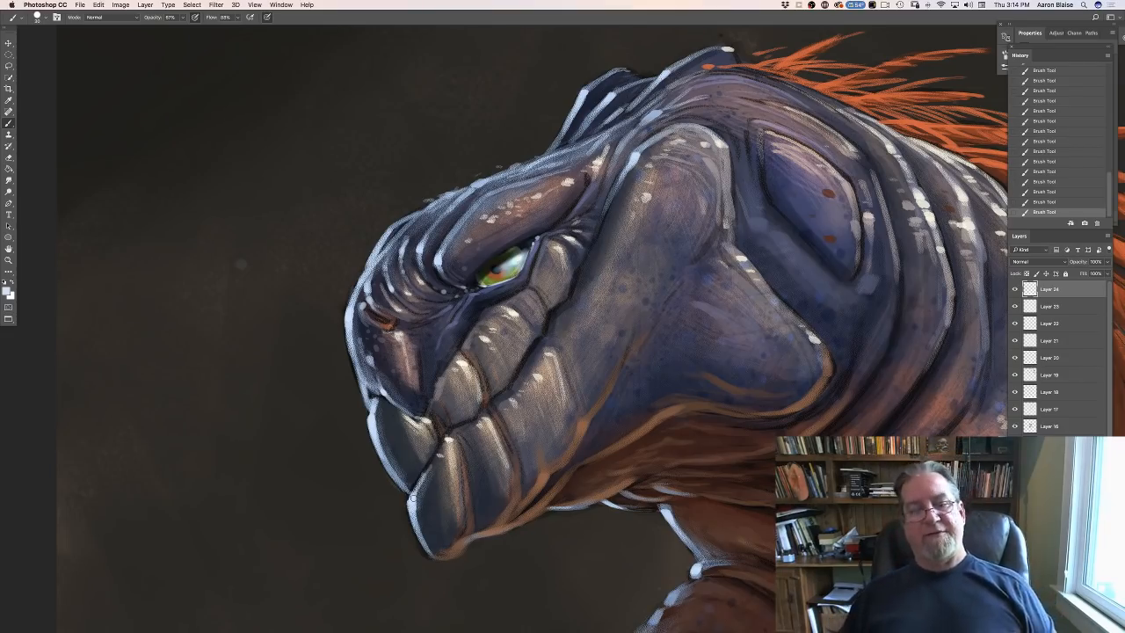
- Sample the dark skin below the nostril and set the foreground color to a muted slate blue, 47516c
left_click(7, 289)
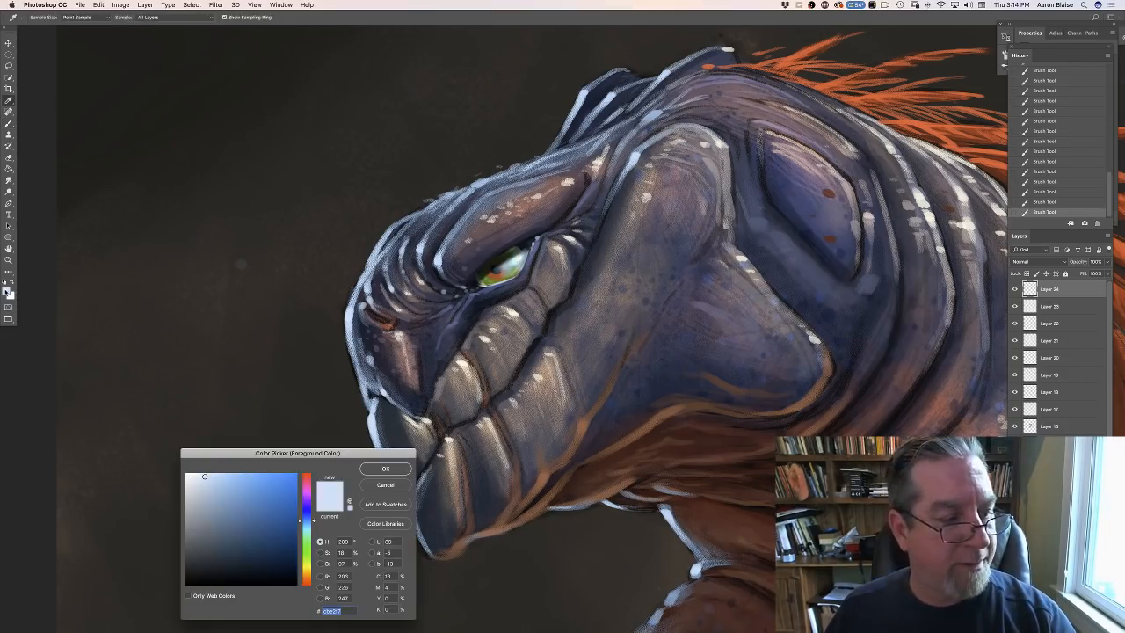
left_click(423, 354)
left_click(229, 547)
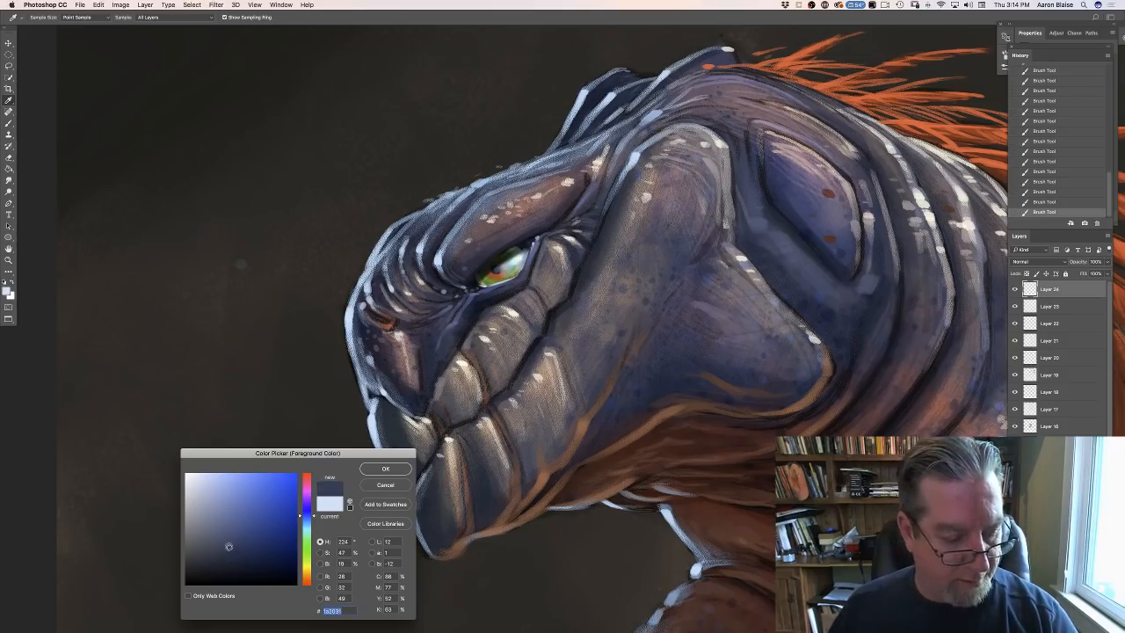
left_click(385, 468)
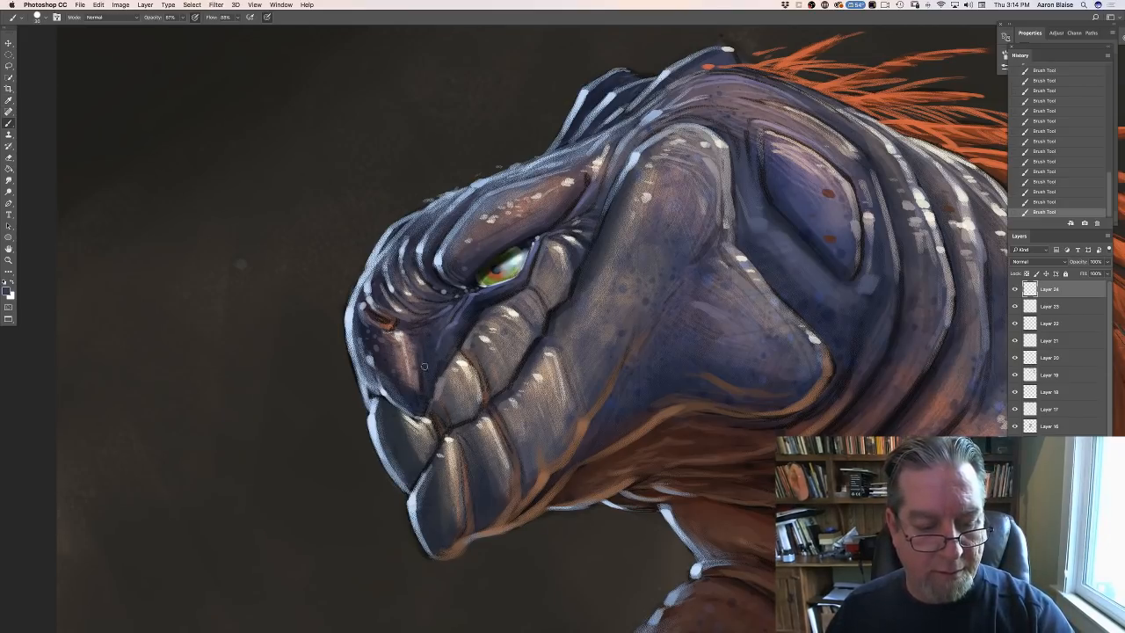
left_click(7, 291)
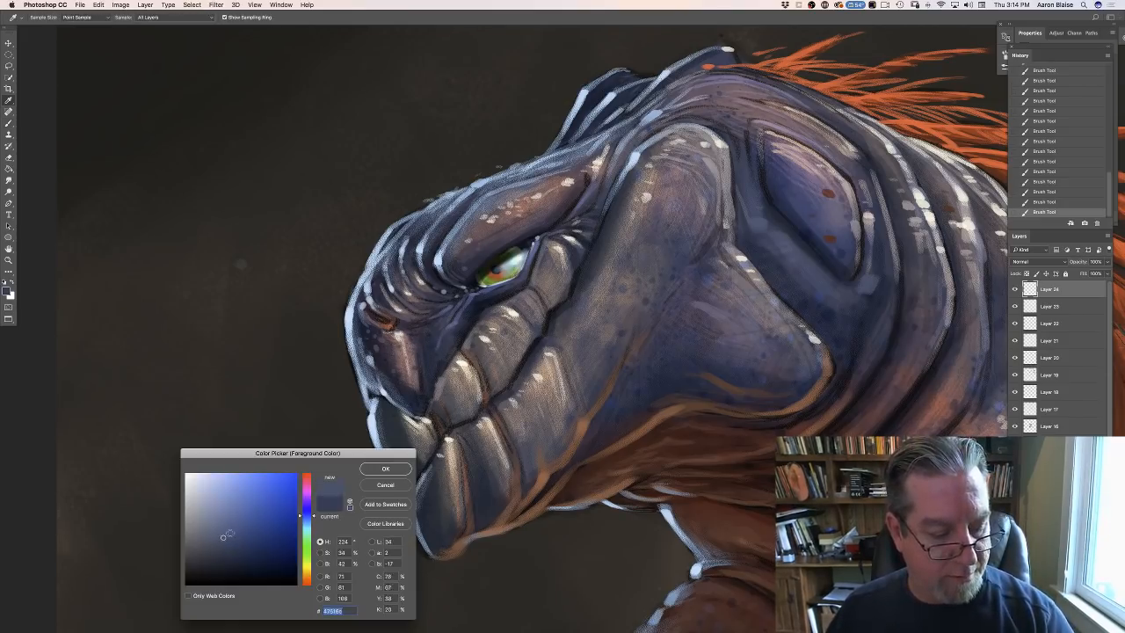
left_click(368, 465)
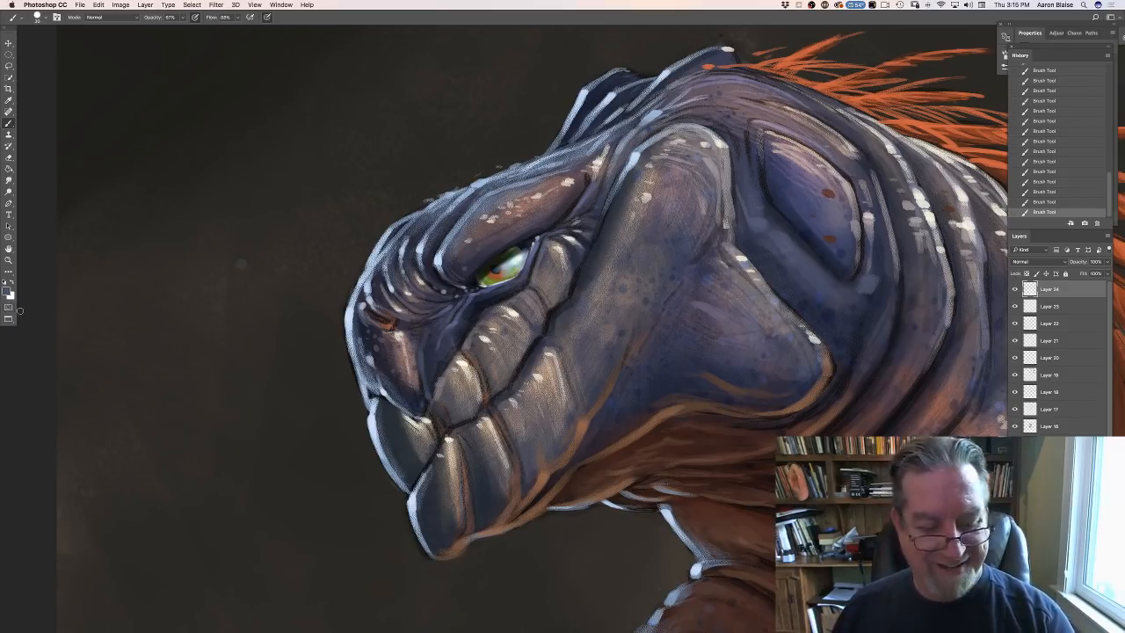
- Set the foreground color to a light grayish pink based on a sample from the skin fold just below the eye
key("super+minus")
key("super+minus")
key("super+minus")
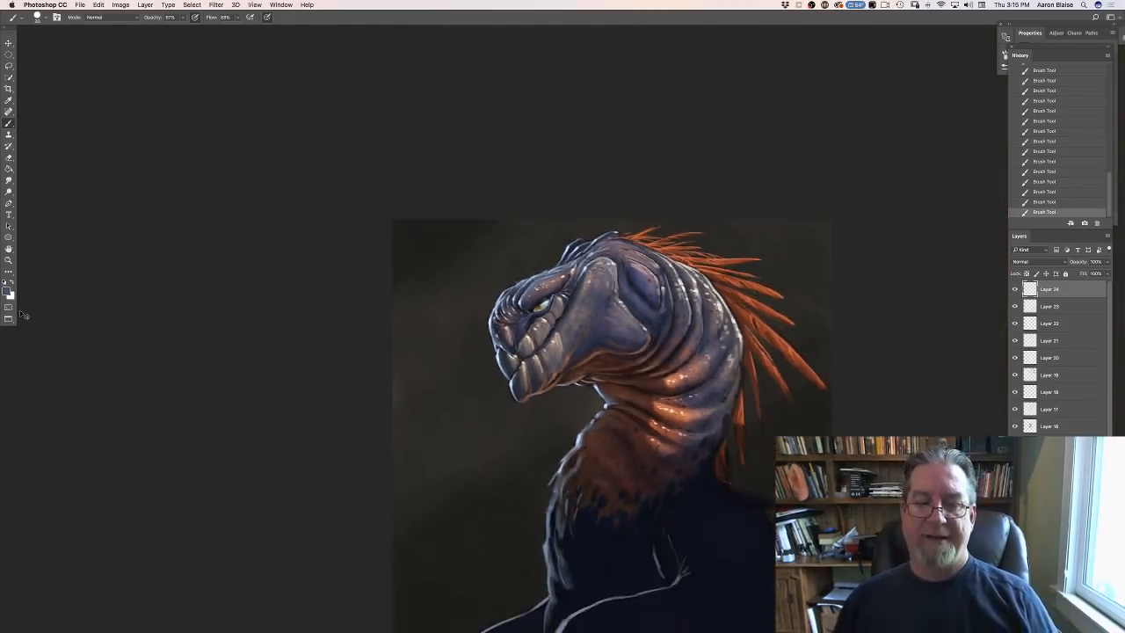
key("super+plus")
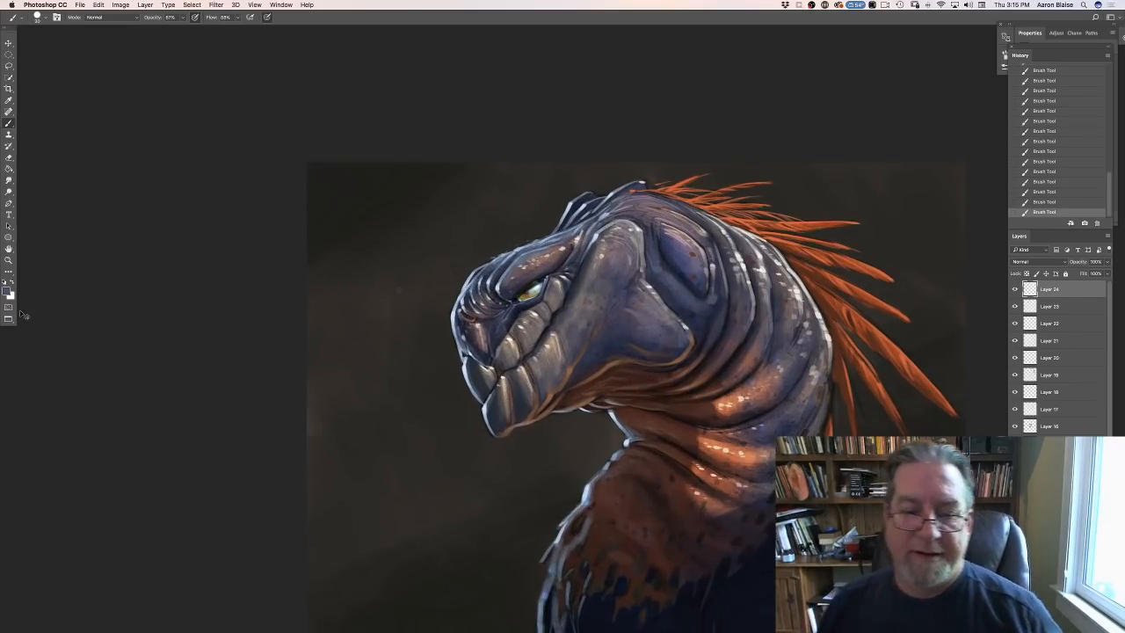
key("super+plus")
key("super+plus")
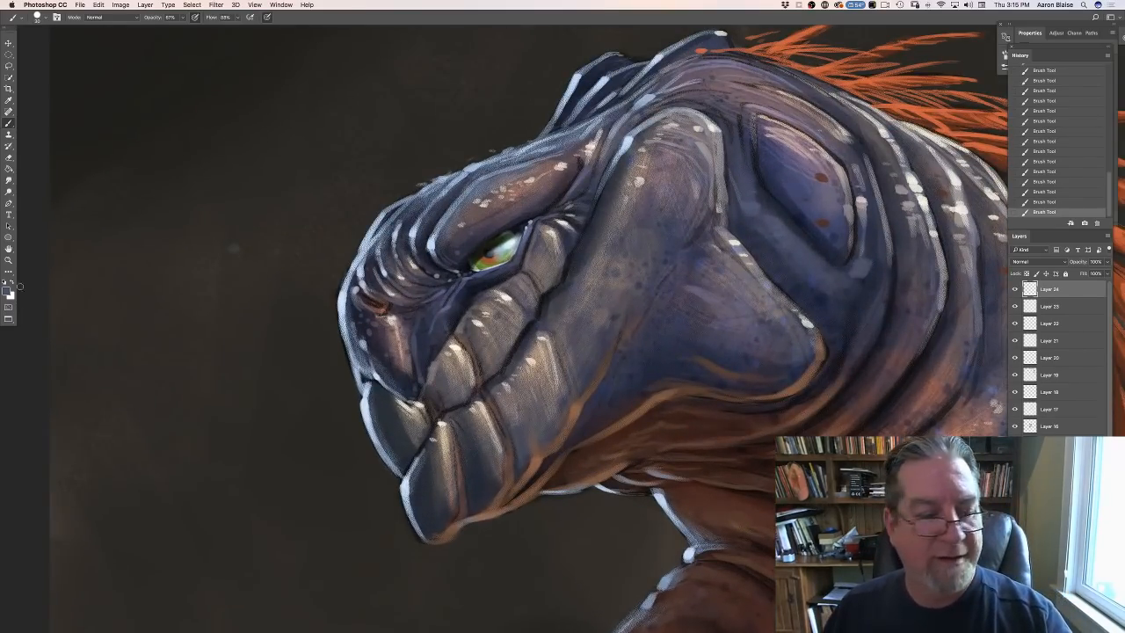
left_click(7, 293)
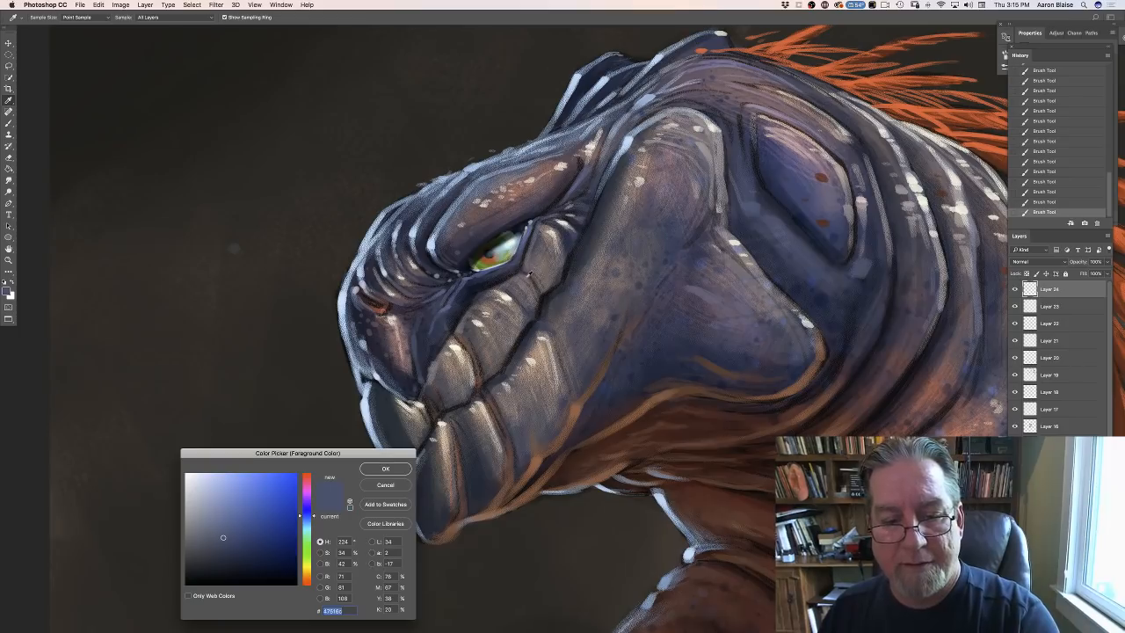
left_click(525, 275)
left_click(525, 275)
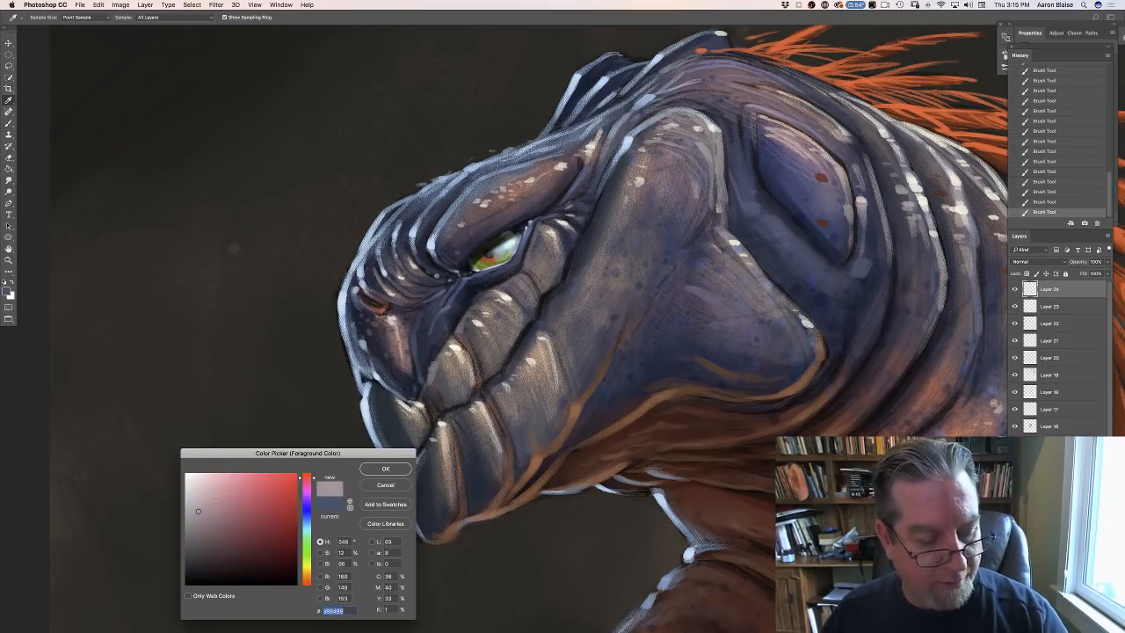
key("Return")
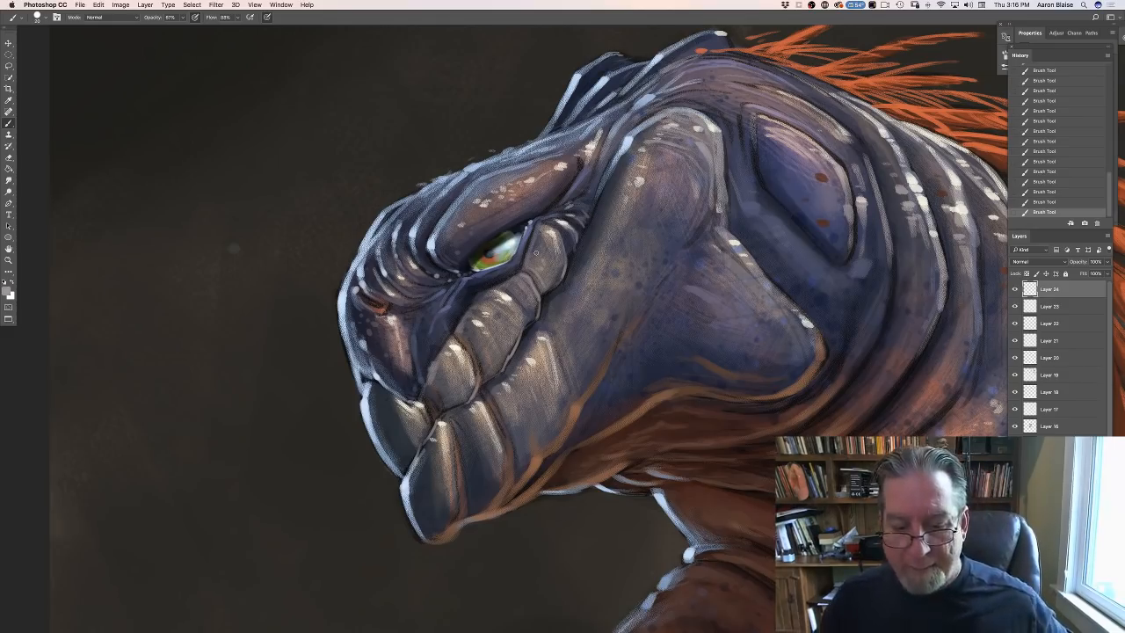
- Set the foreground color to a warm reddish brown based on a sample from the reflected light along the lower jaw
left_click(5, 292)
left_click(538, 460)
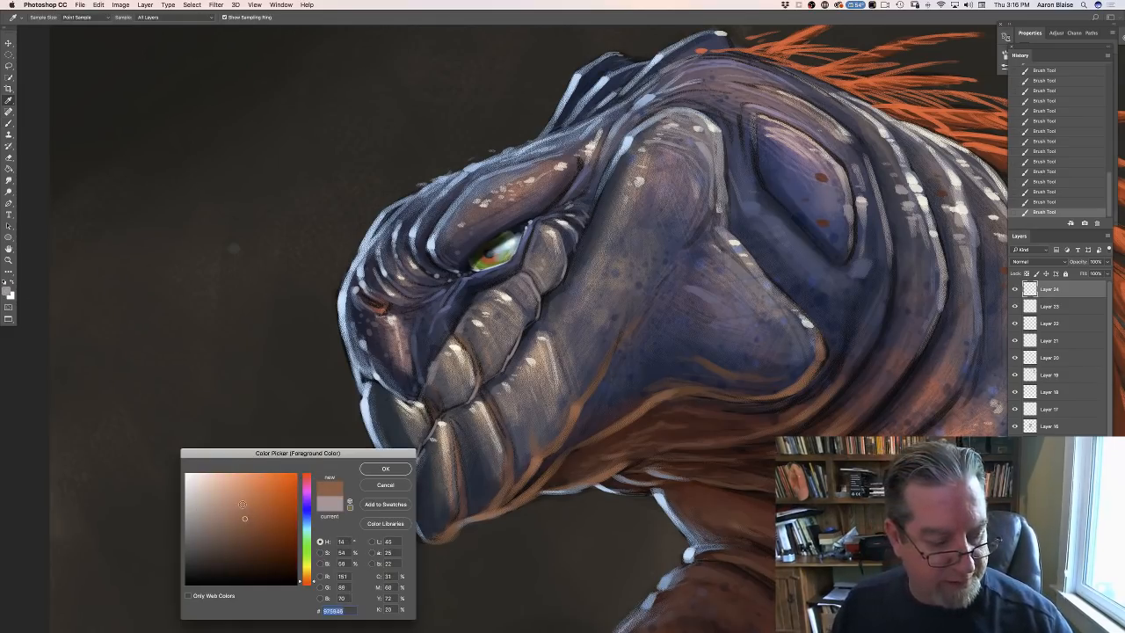
left_click(385, 469)
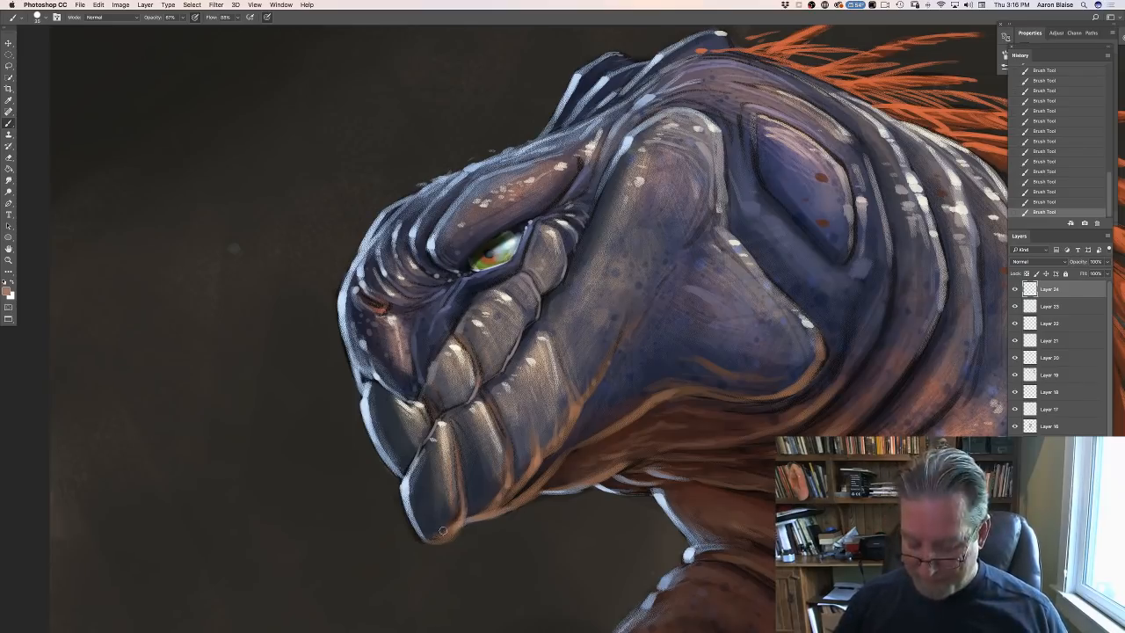
- Set the foreground color to a muted tan, starting from a sample of the dark skin on the back of the neck
key("super+minus")
key("super+minus")
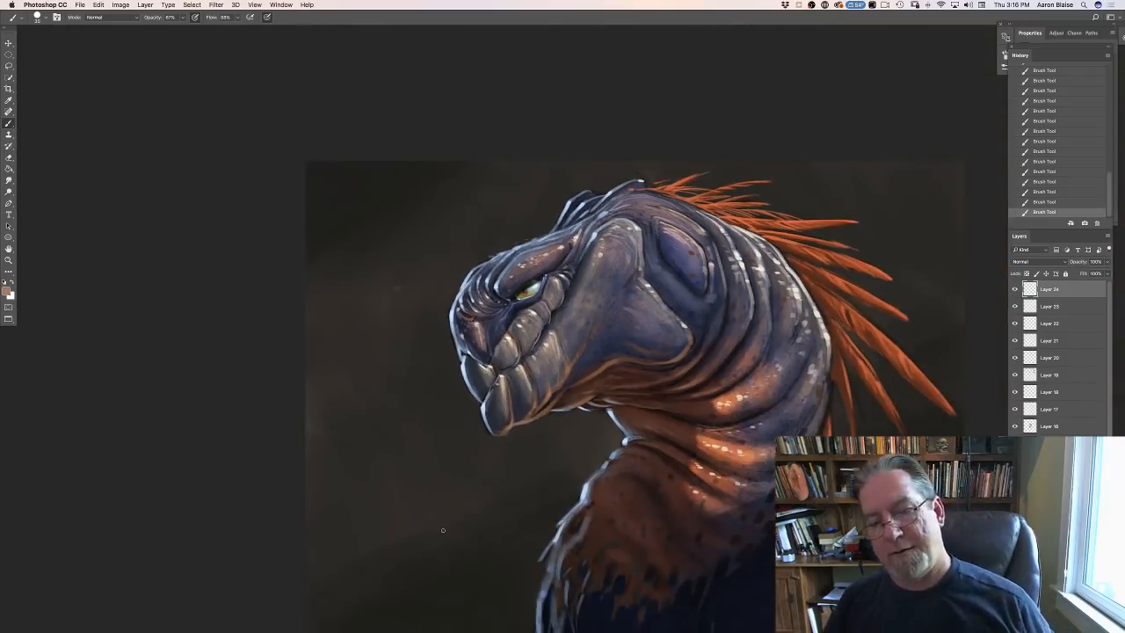
left_click(7, 293)
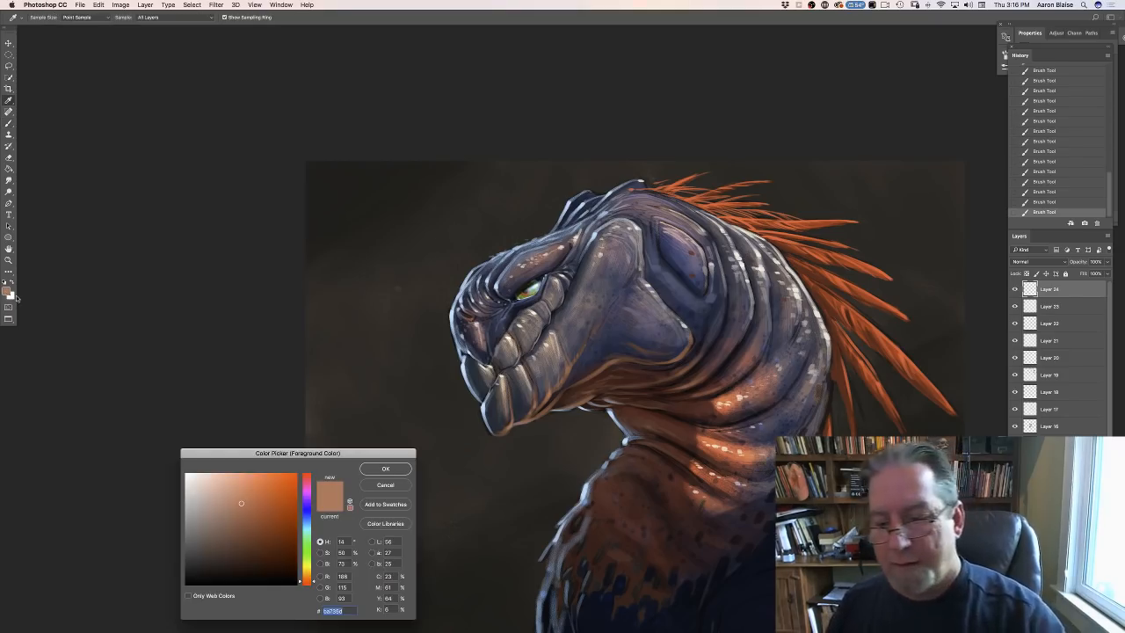
left_click(786, 401)
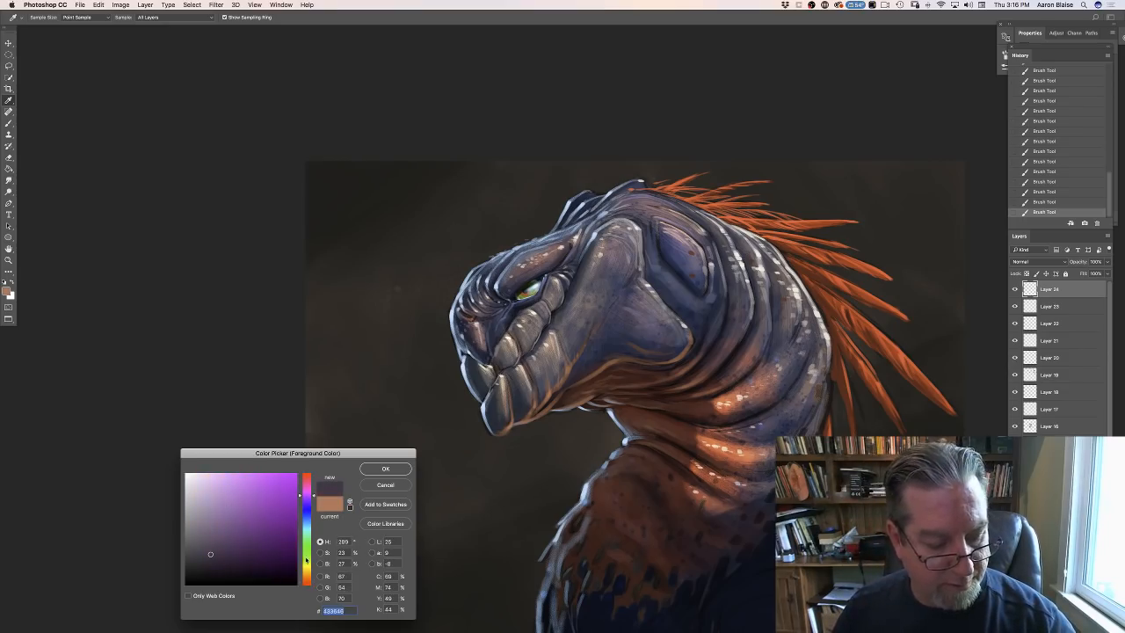
left_click_drag(305, 559, 304, 571)
left_click(212, 505)
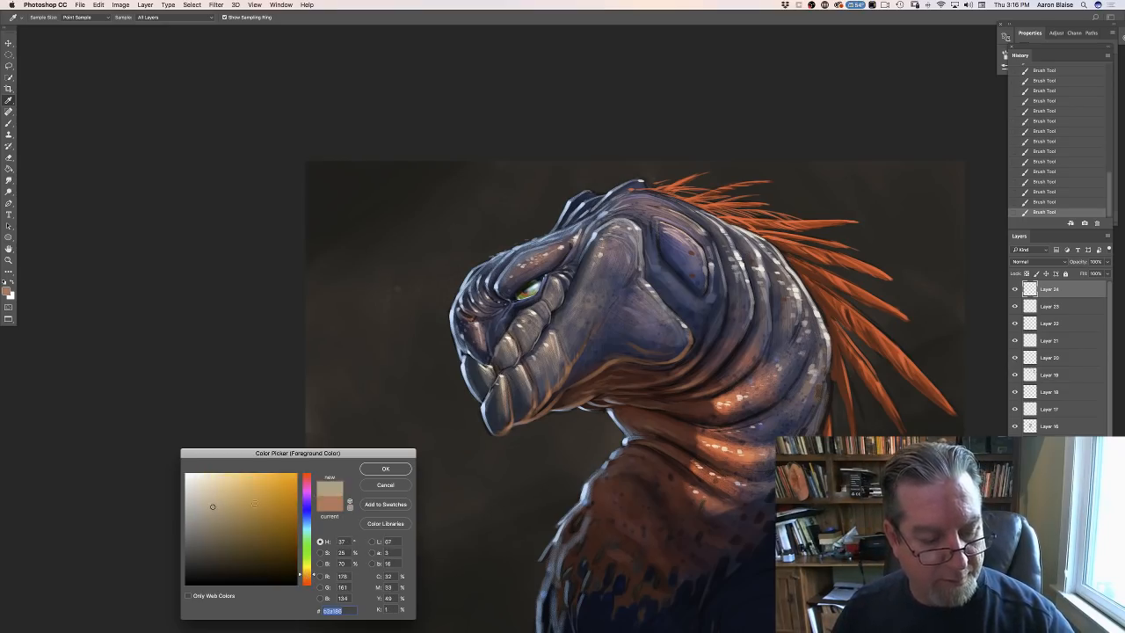
left_click(211, 511)
left_click(382, 470)
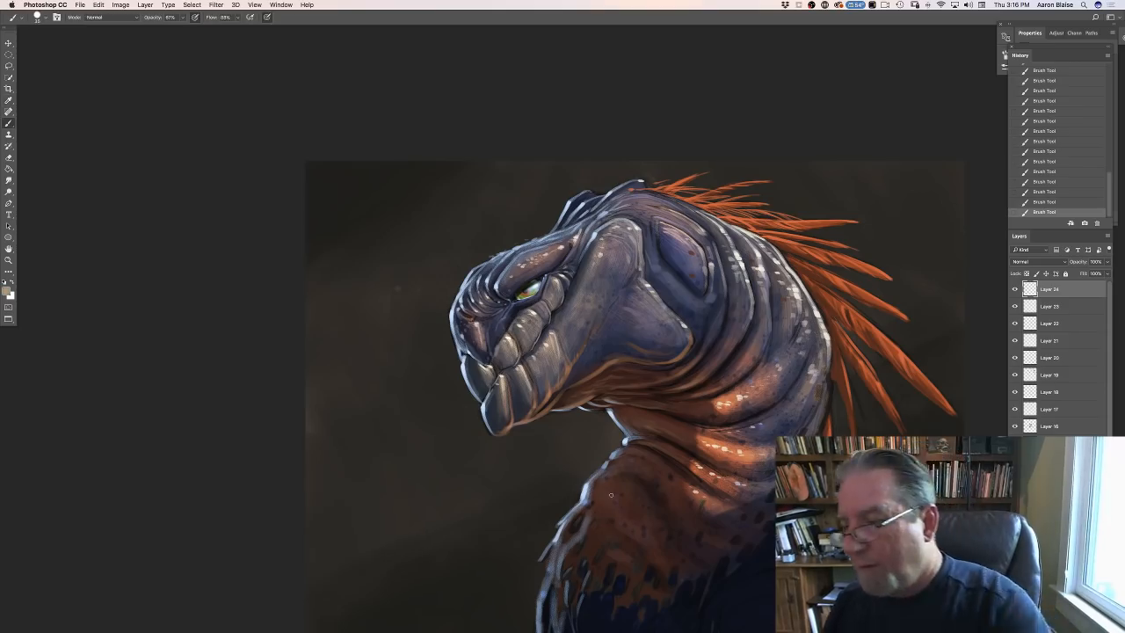
- Add a new layer at the top of the stack and set its blending mode to Overlay
key("alt+shift+super+n")
left_click(1014, 265)
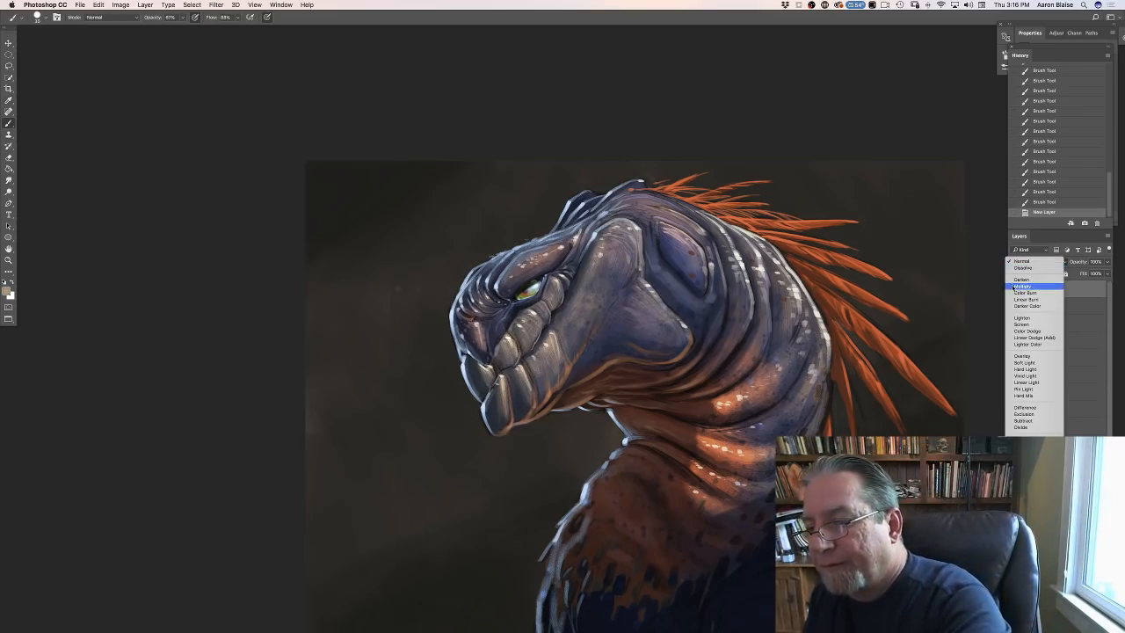
left_click(1016, 357)
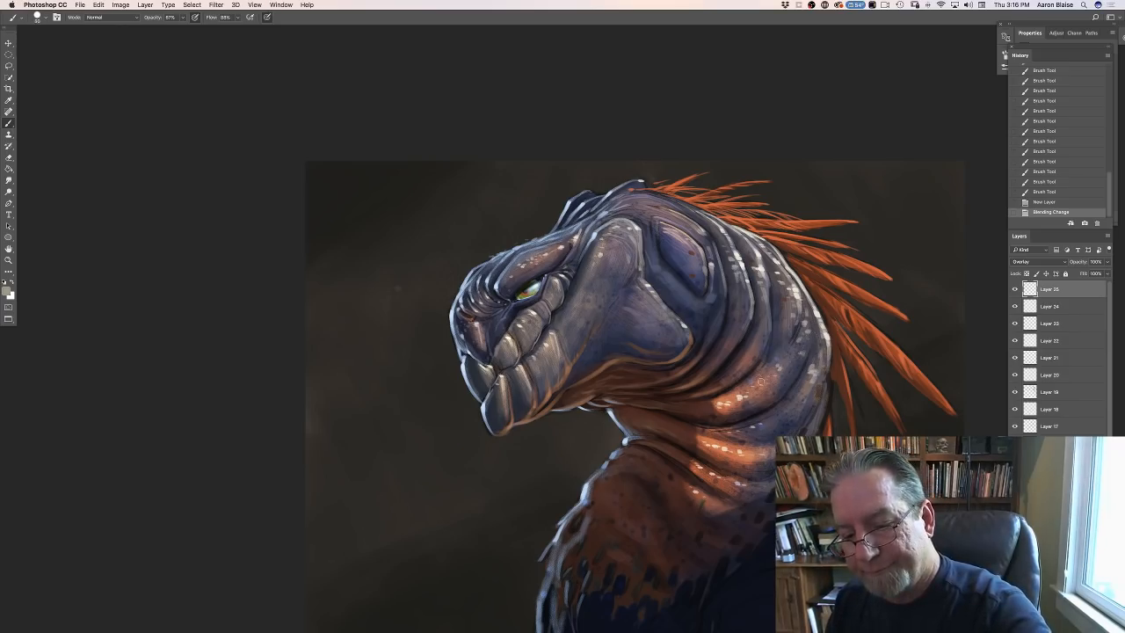
- Dab tan highlights along the bluish skin fold low on the back of the neck
left_click(791, 394)
left_click(769, 413)
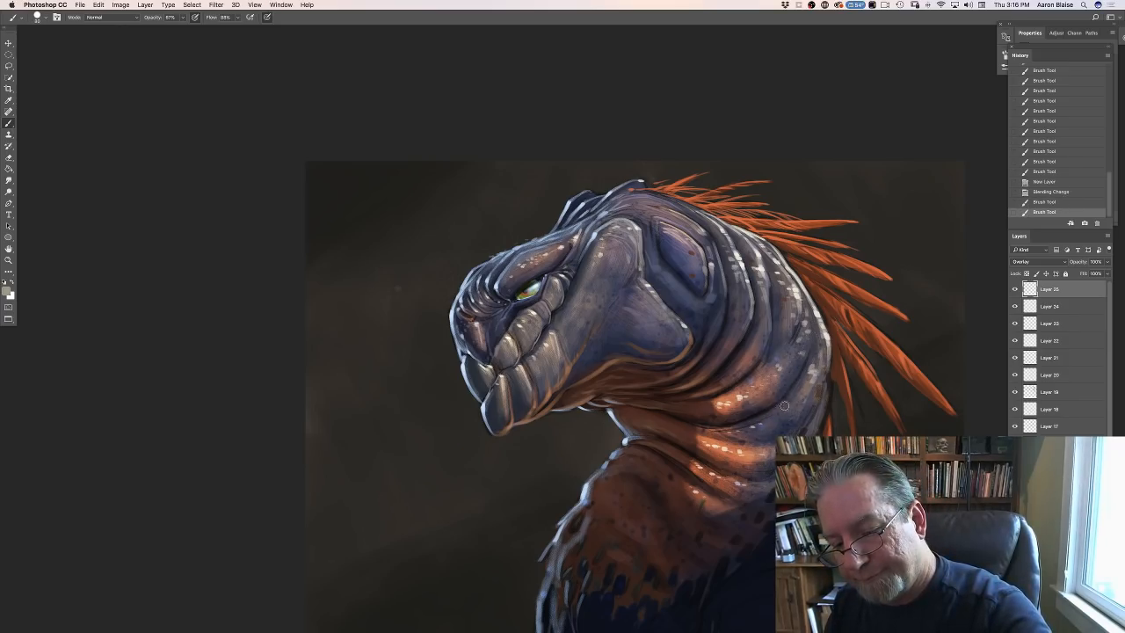
left_click(782, 405)
left_click(780, 407)
left_click(775, 411)
left_click(772, 414)
left_click(772, 414)
left_click(775, 411)
left_click(780, 406)
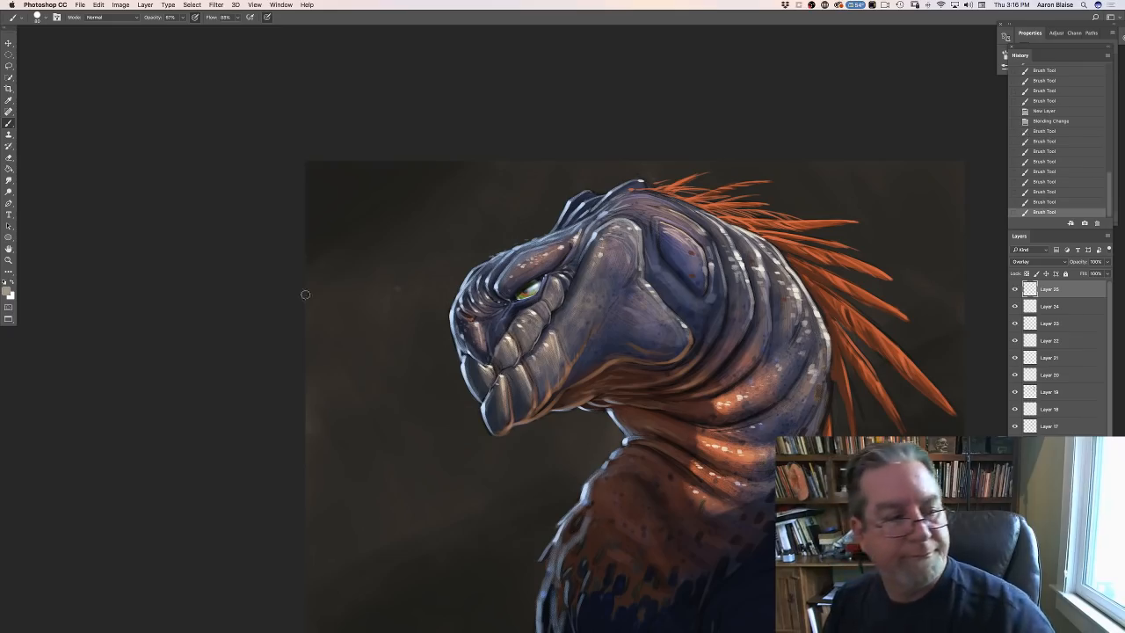
- Lighten the foreground color to a pale beige, d7c6aa
left_click(7, 292)
left_click(211, 484)
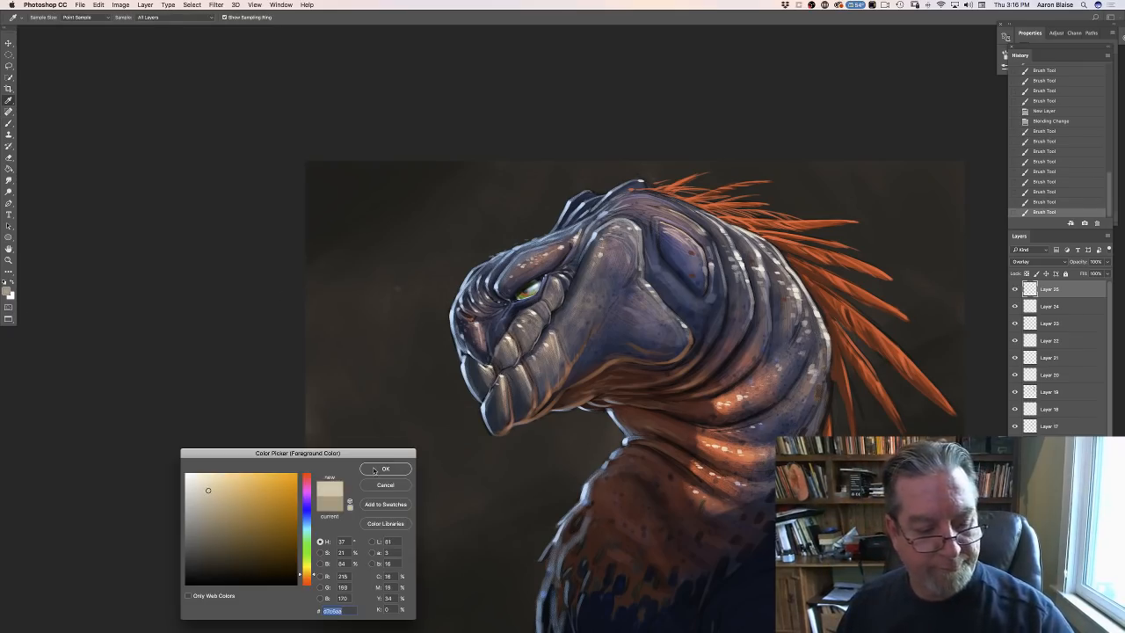
left_click(384, 469)
- Brush pale beige highlights over the lower neck fold and the neighbouring folds higher up the neck
left_click(781, 407)
left_click(776, 409)
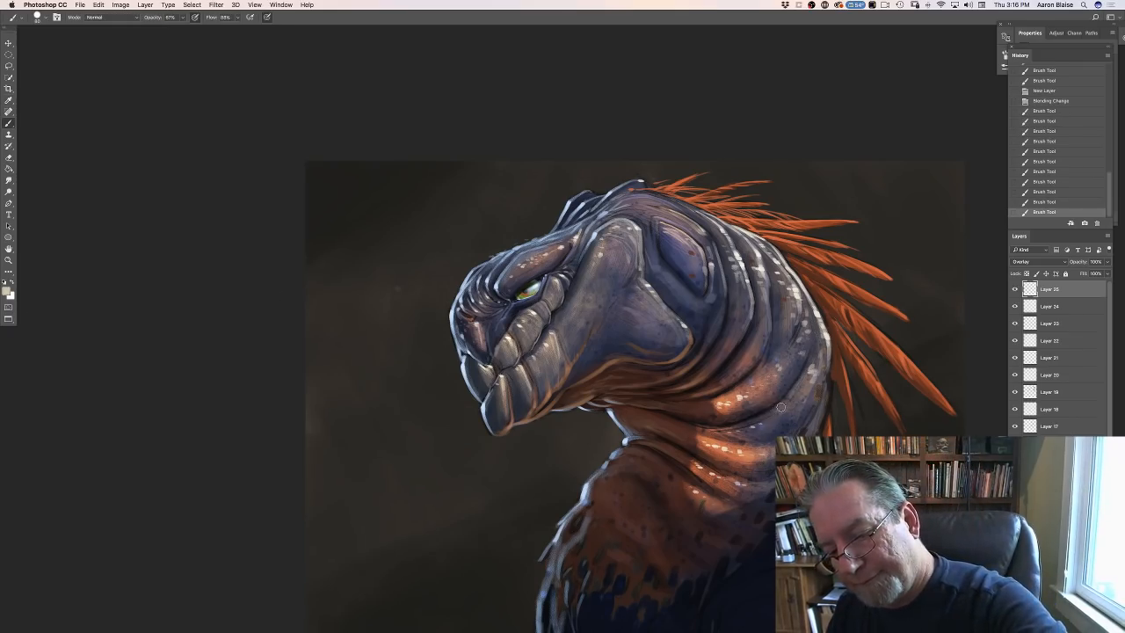
left_click(769, 412)
left_click(762, 414)
left_click(776, 347)
left_click(774, 349)
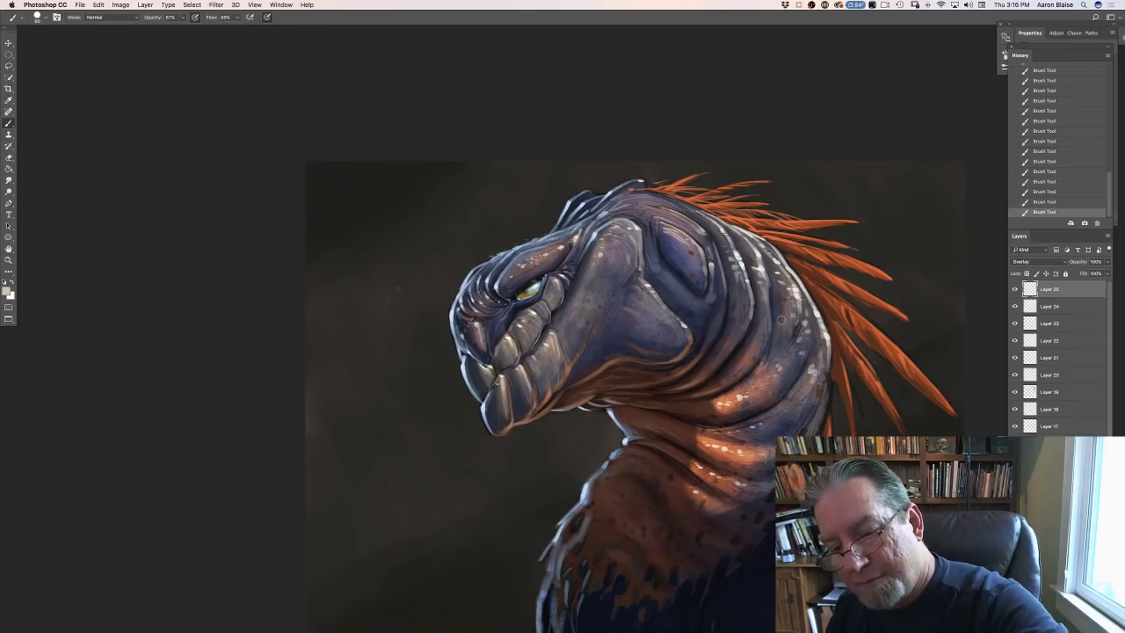
left_click(780, 336)
left_click(773, 362)
left_click(745, 385)
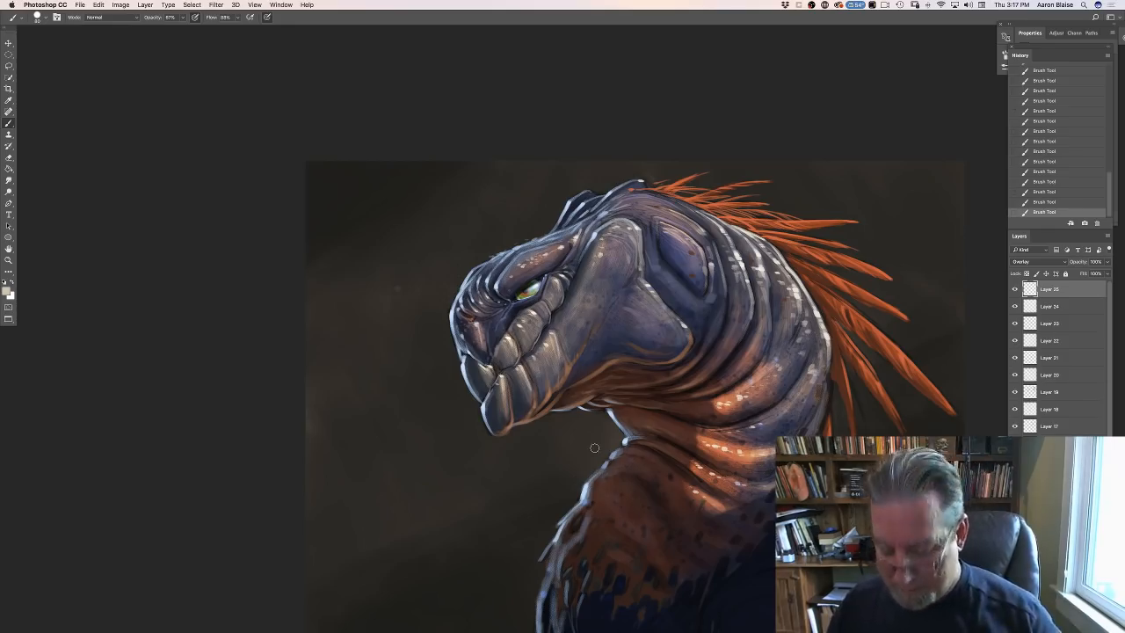
key("super+minus")
key("super+minus")
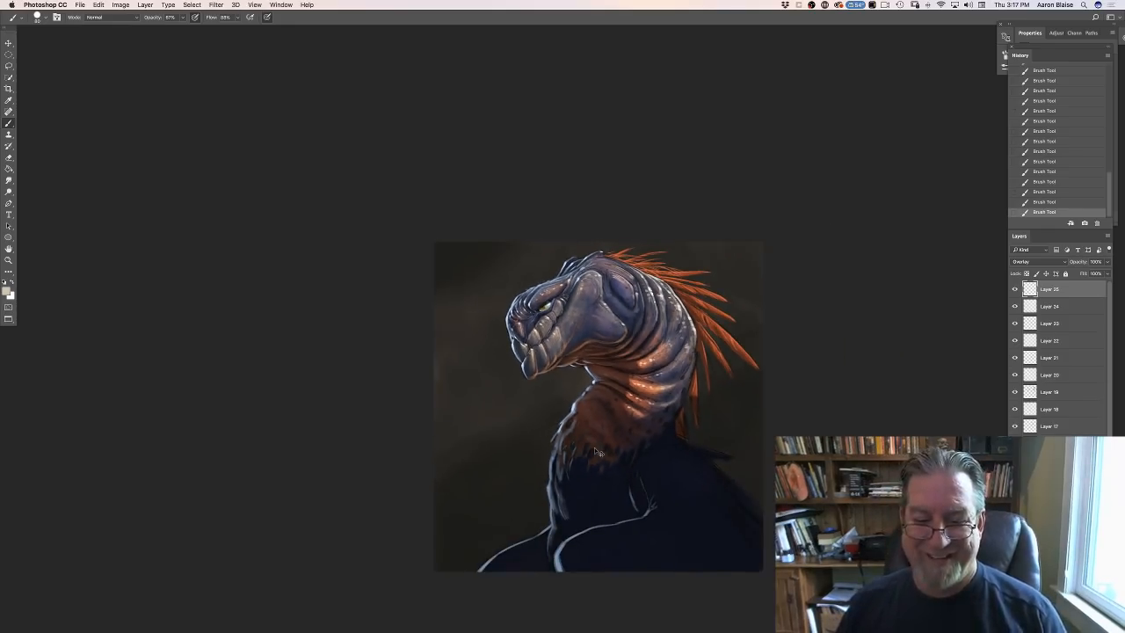
key("super+plus")
key("super+plus")
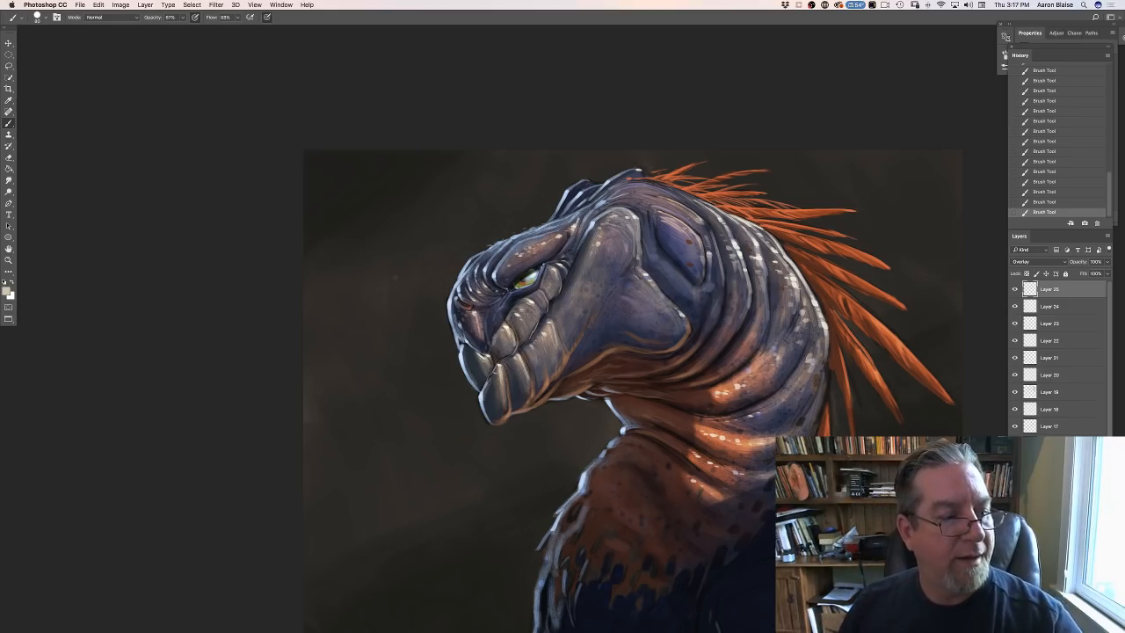
- Choose a scattered speckle brush with a size of 700 px and bring the whole painting into view
left_click(39, 17)
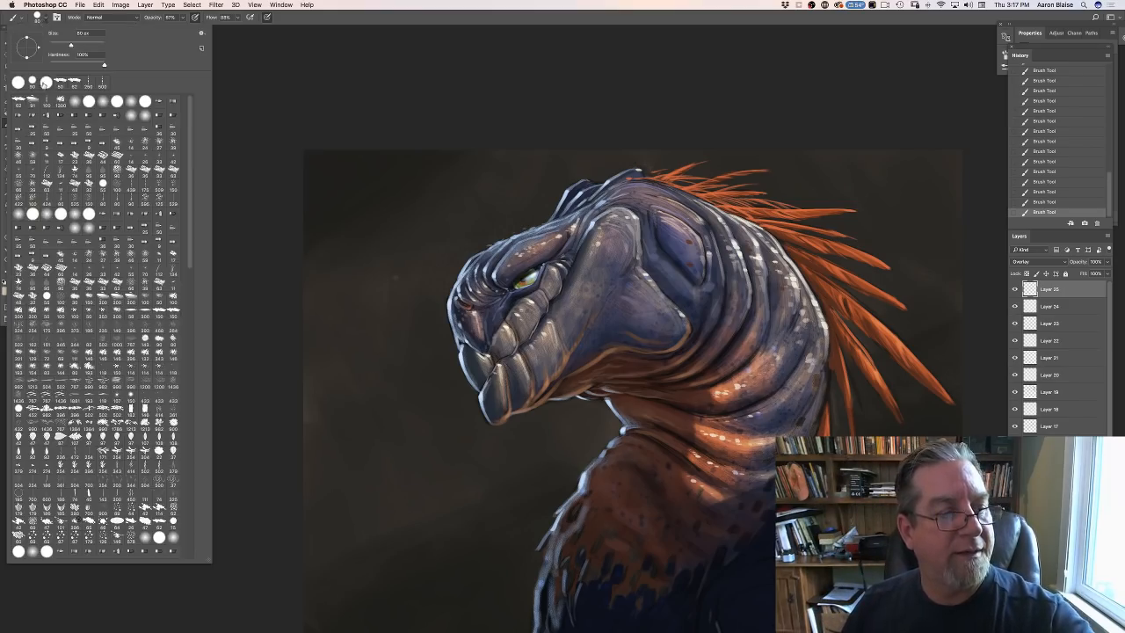
left_click_drag(191, 265, 194, 475)
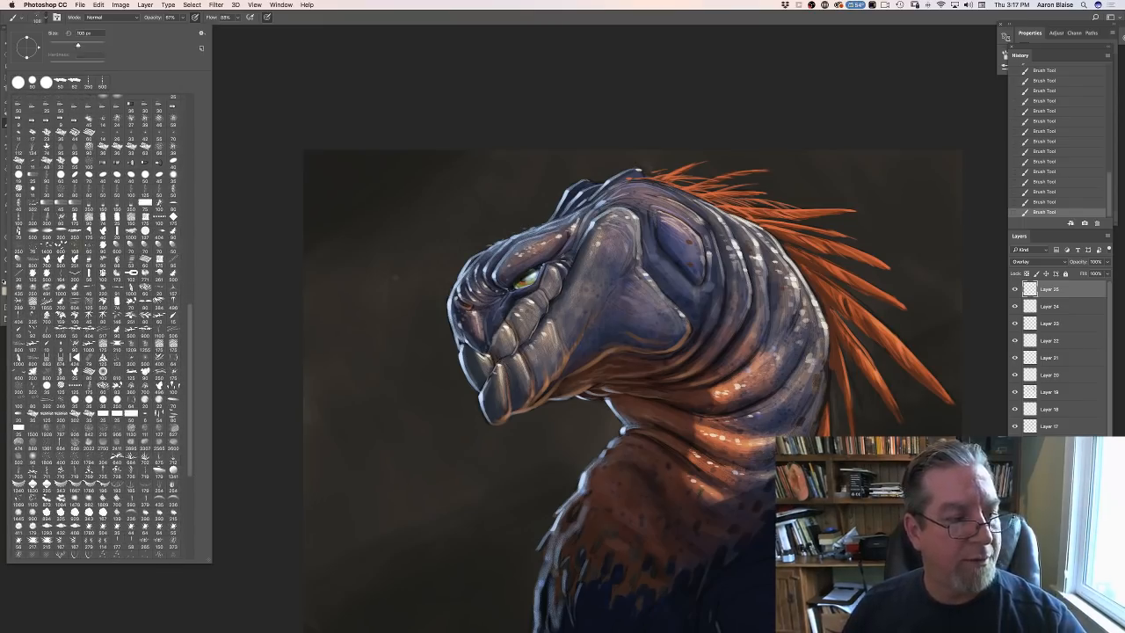
left_click(288, 363)
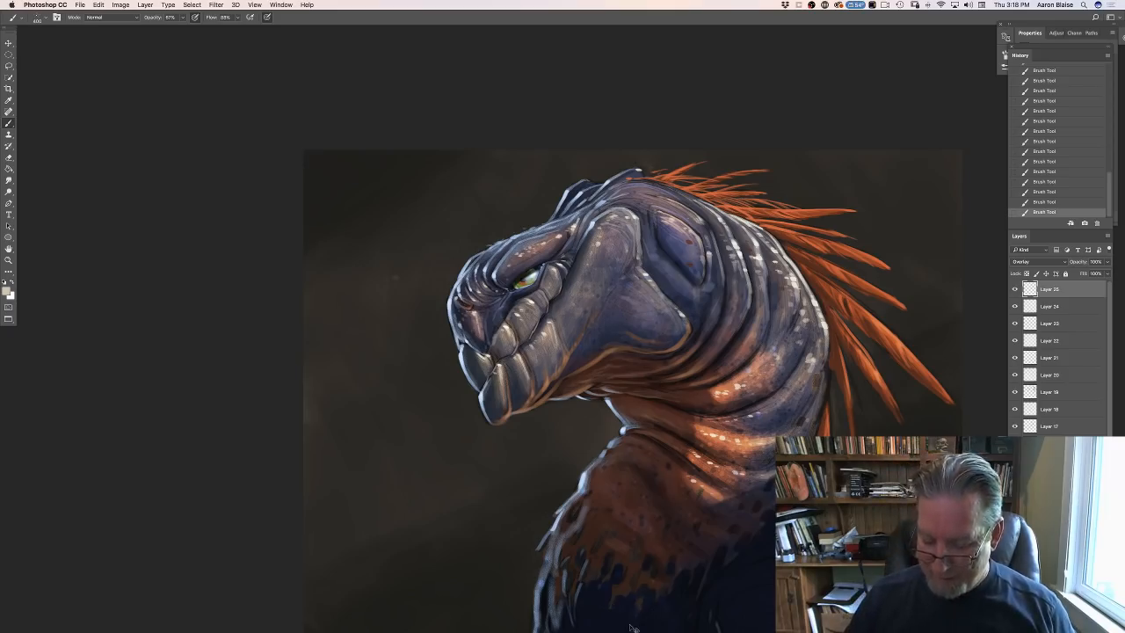
key("super+minus")
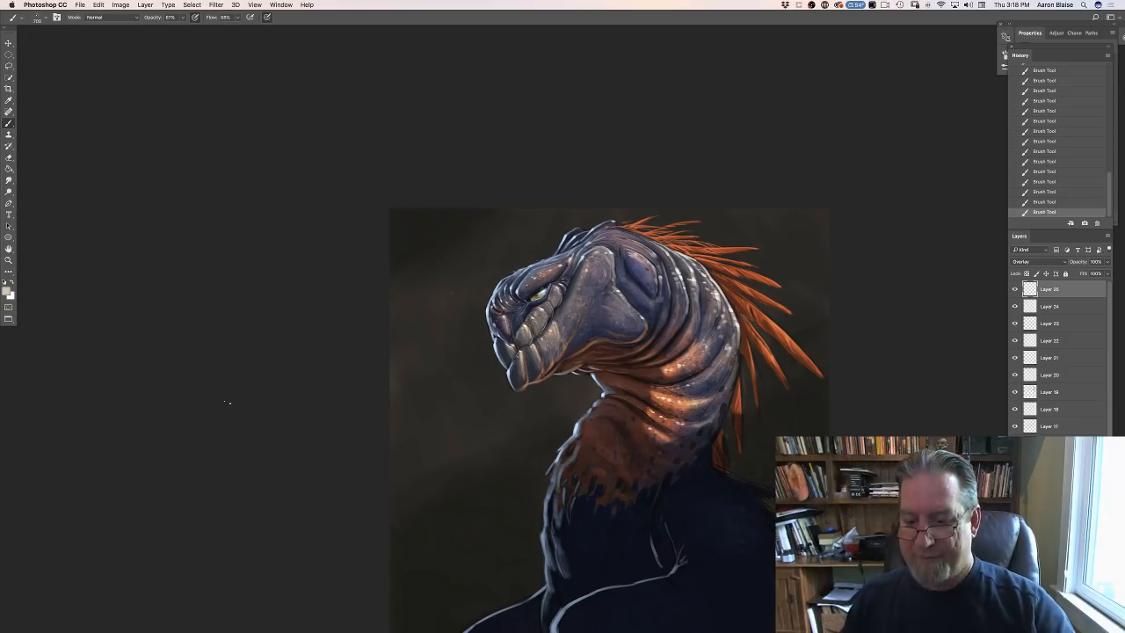
left_click_drag(219, 369, 146, 245)
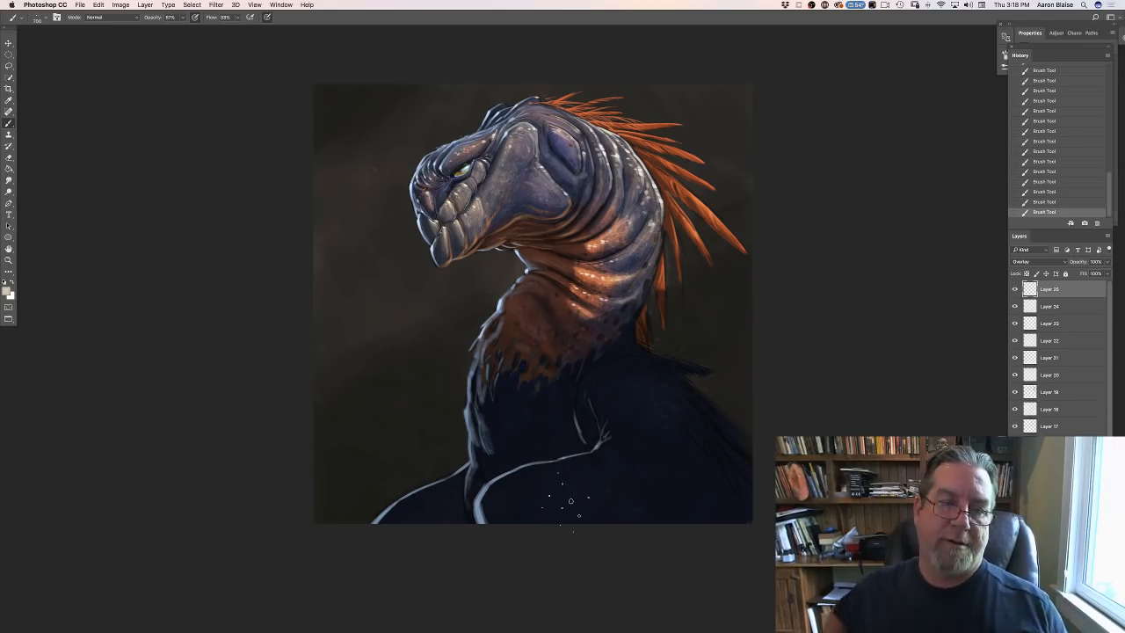
- Add a new layer low in the layer stack and set the foreground color to a dark warm brown based on a sample of the background
scroll(1058, 356, "down", 5)
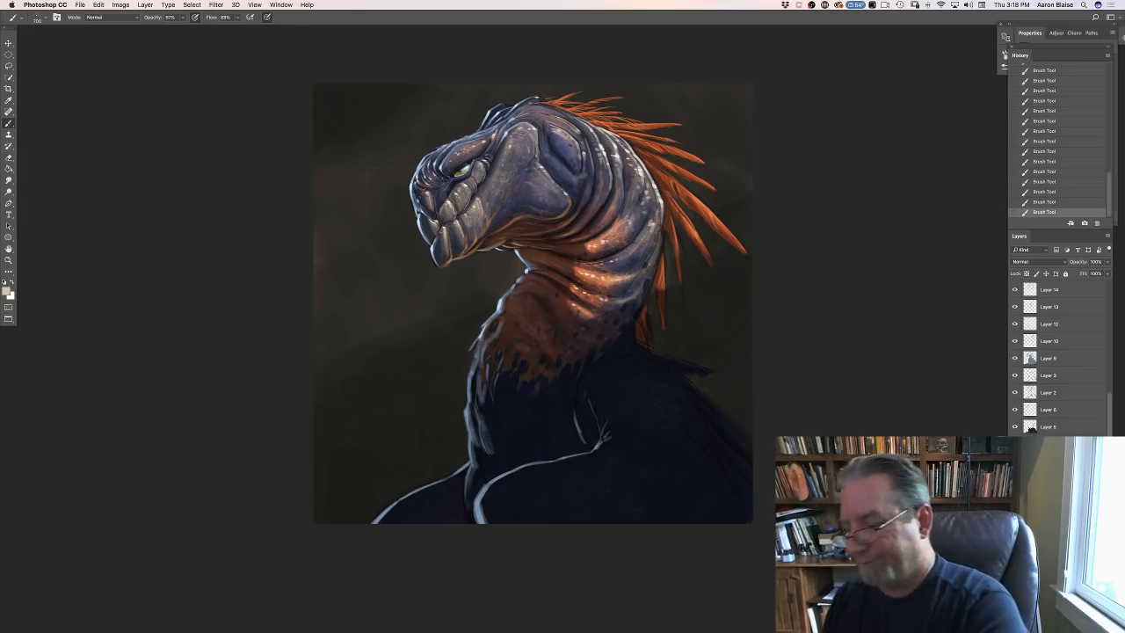
key("alt+shift+super+n")
left_click(8, 292)
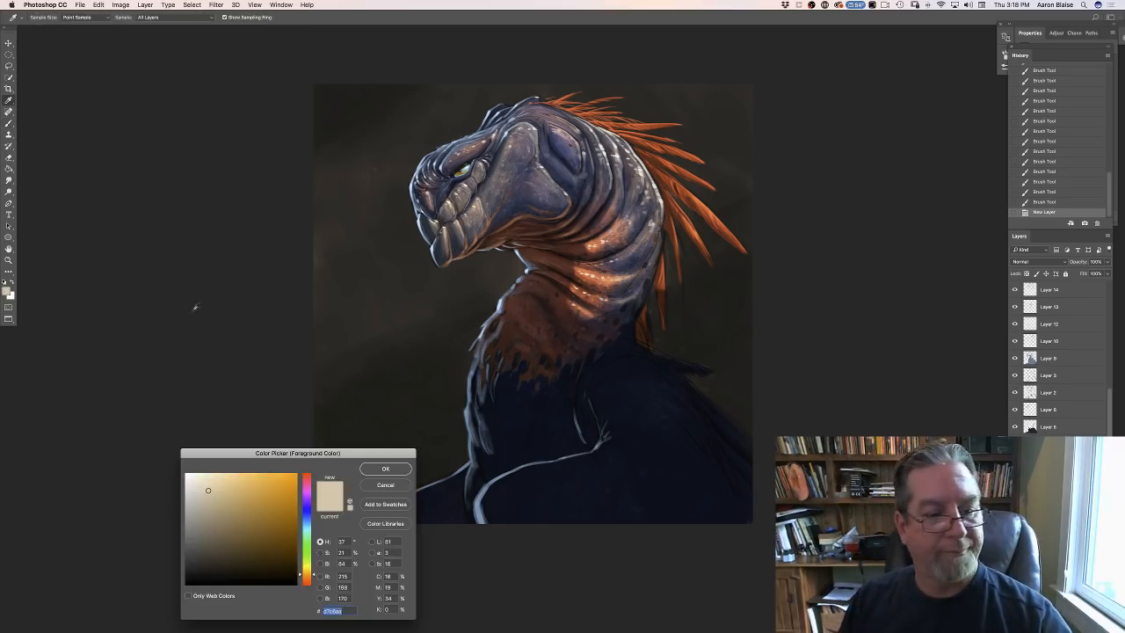
left_click(393, 297)
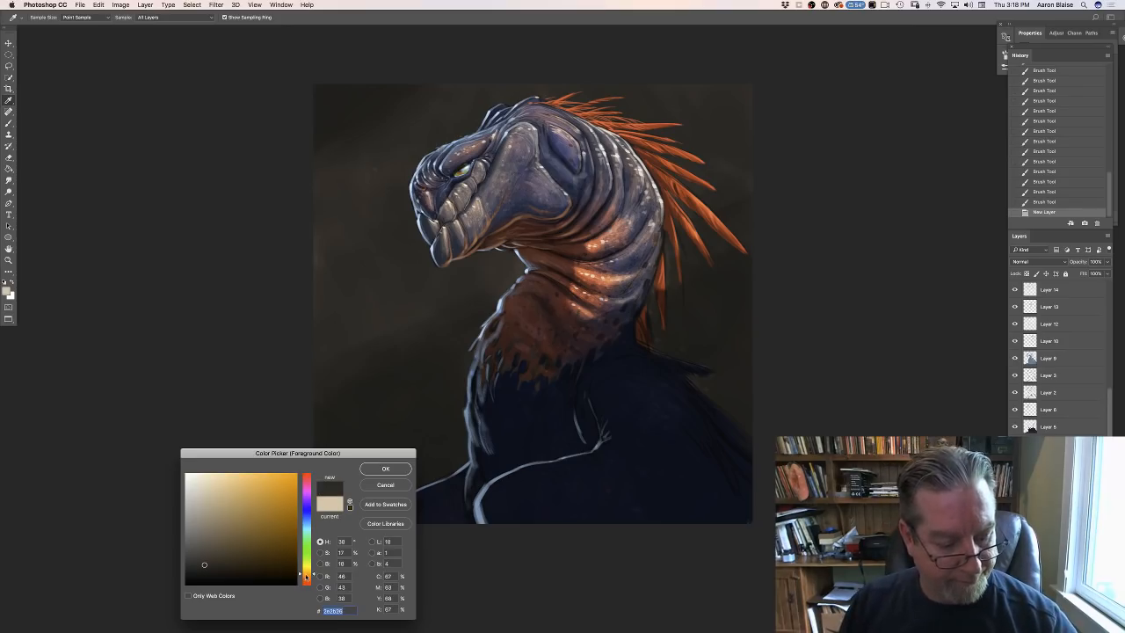
left_click_drag(306, 576, 307, 579)
left_click(226, 550)
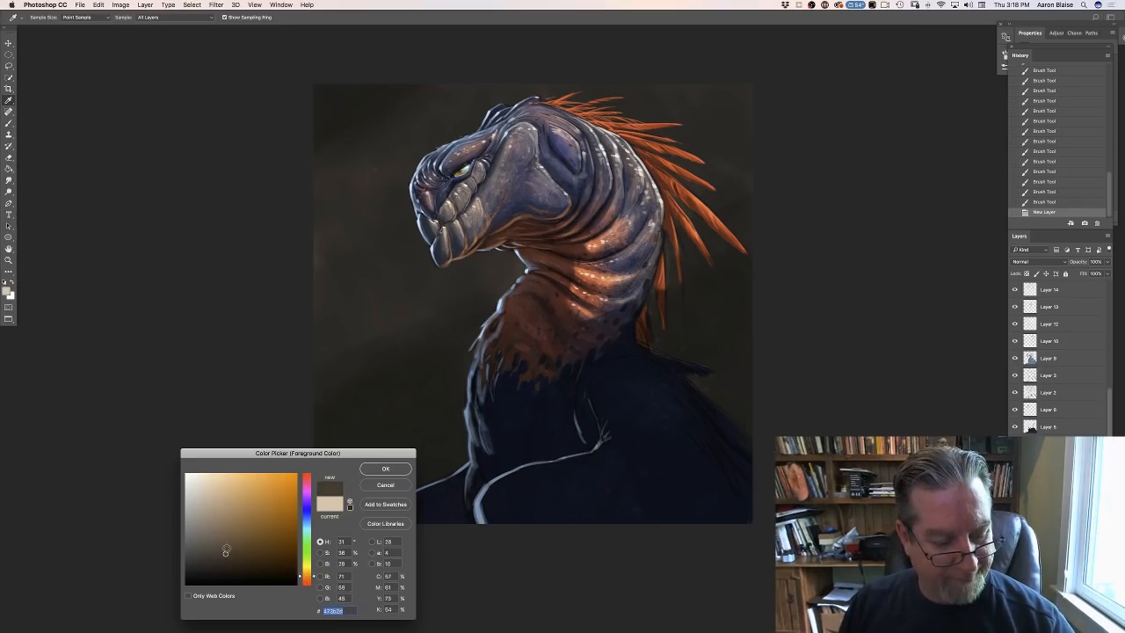
left_click(384, 468)
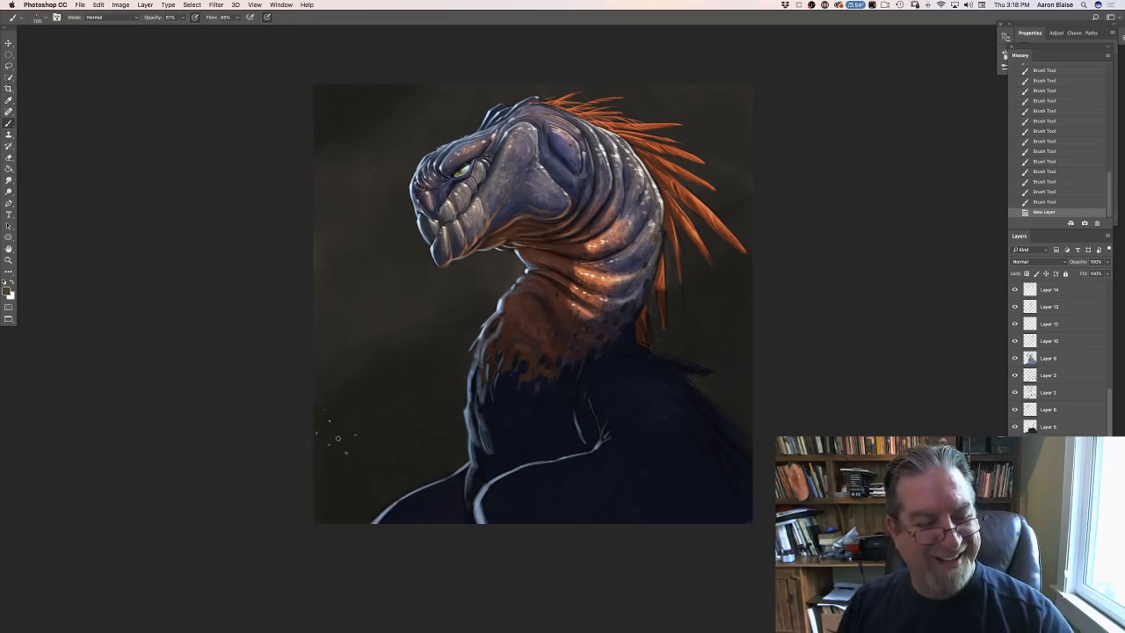
- Switch to the 91 px textured brush preset and check its scattering and other brush settings
left_click(39, 19)
left_click_drag(188, 424, 185, 97)
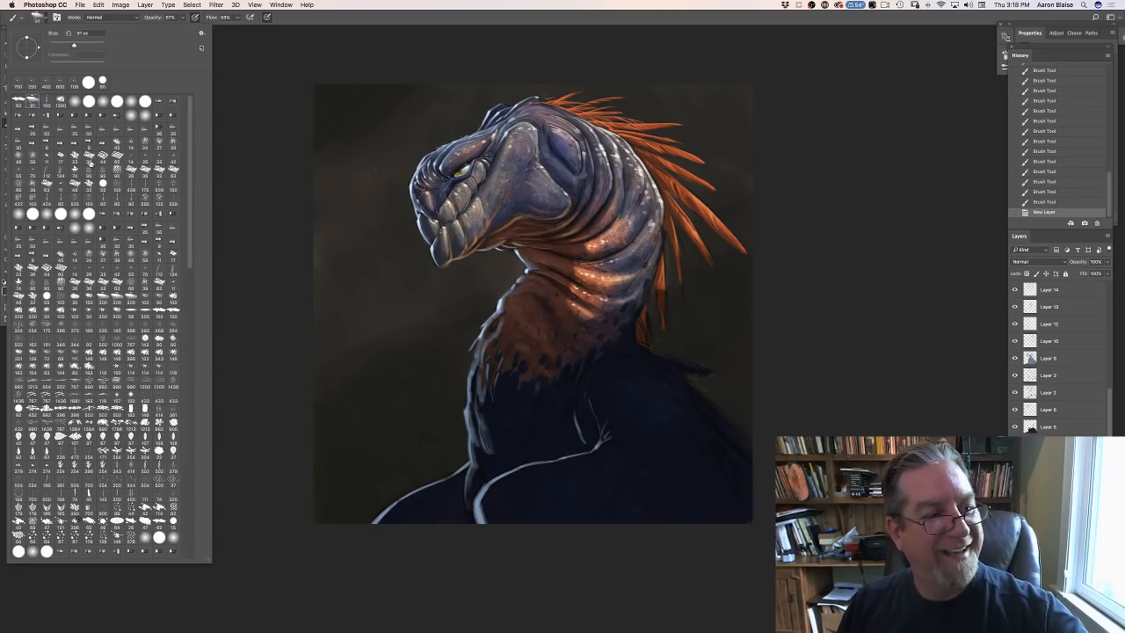
left_click(245, 245)
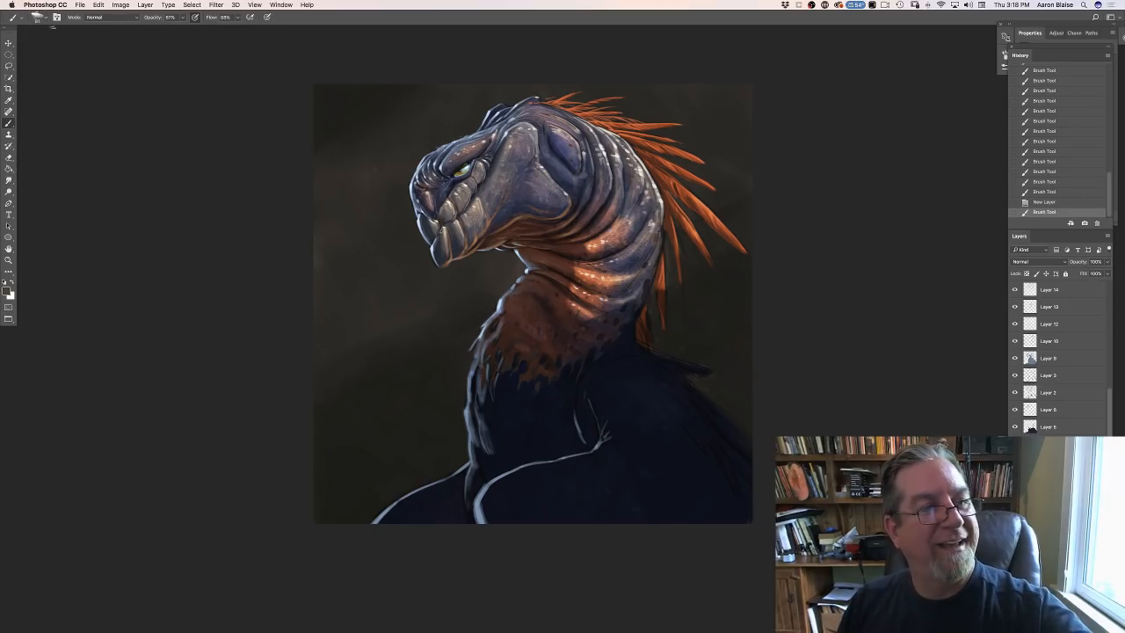
left_click(56, 18)
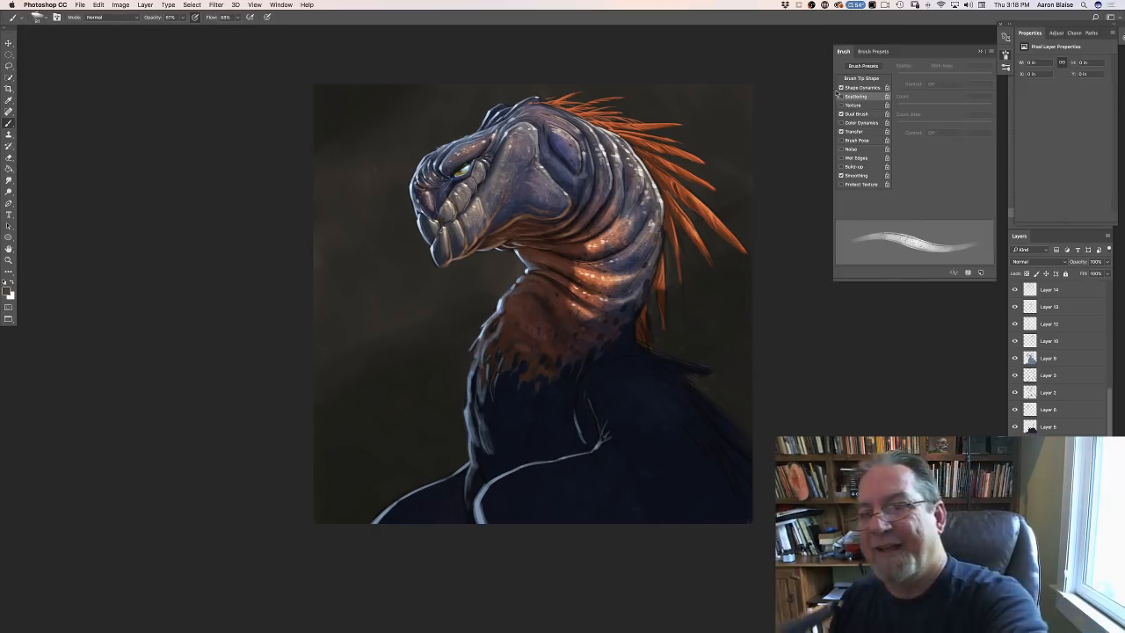
left_click(824, 63)
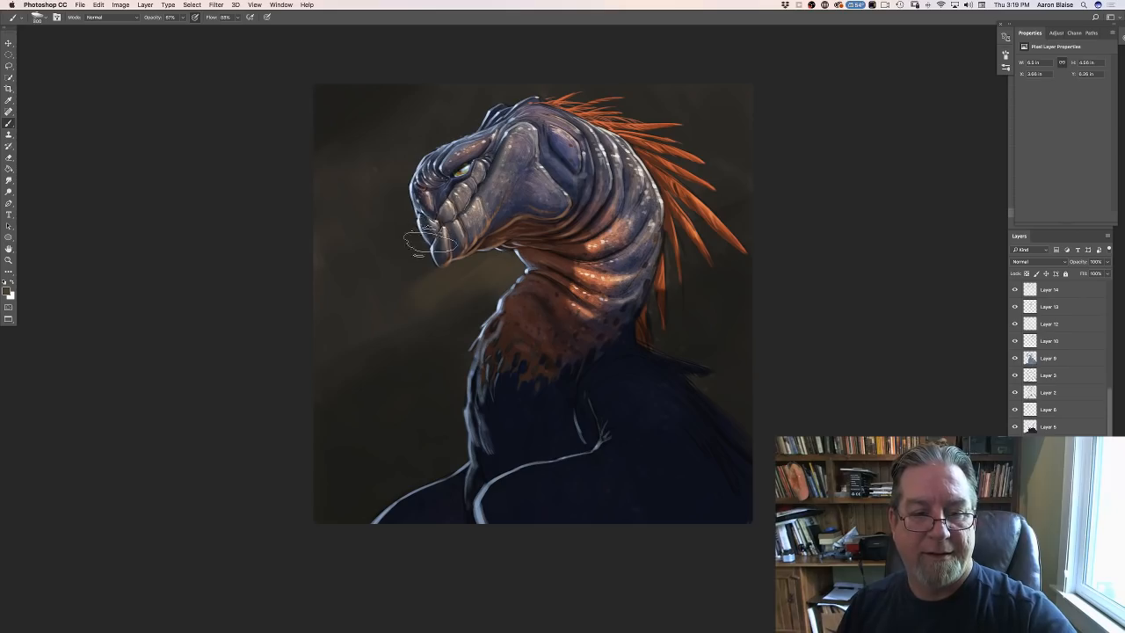
- Paint broad, soft brown strokes into the background behind the feathers and around the creature's snout and head
mouse_move(690, 202)
left_mouse_down()
mouse_move(726, 151)
mouse_move(717, 77)
left_mouse_up()
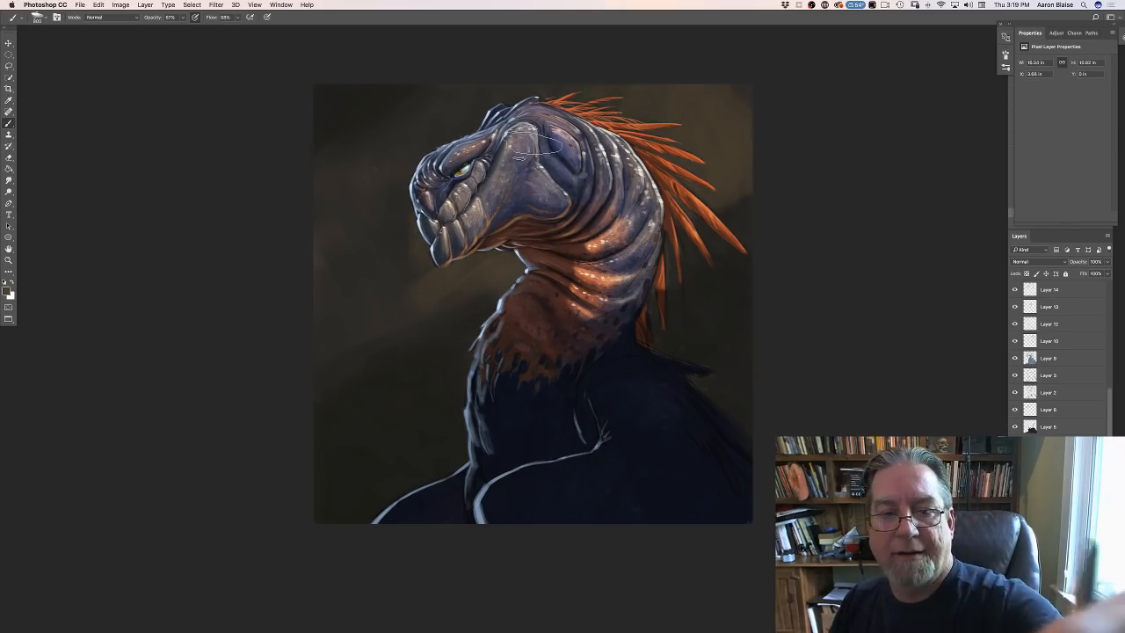
mouse_move(470, 251)
left_mouse_down()
mouse_move(414, 307)
mouse_move(389, 202)
mouse_move(377, 214)
mouse_move(426, 204)
mouse_move(328, 244)
mouse_move(392, 208)
mouse_move(428, 232)
left_mouse_up()
mouse_move(408, 120)
left_mouse_down()
mouse_move(414, 63)
mouse_move(434, 189)
mouse_move(326, 214)
mouse_move(316, 316)
mouse_move(319, 351)
mouse_move(331, 354)
mouse_move(286, 409)
mouse_move(307, 410)
mouse_move(242, 466)
left_mouse_up()
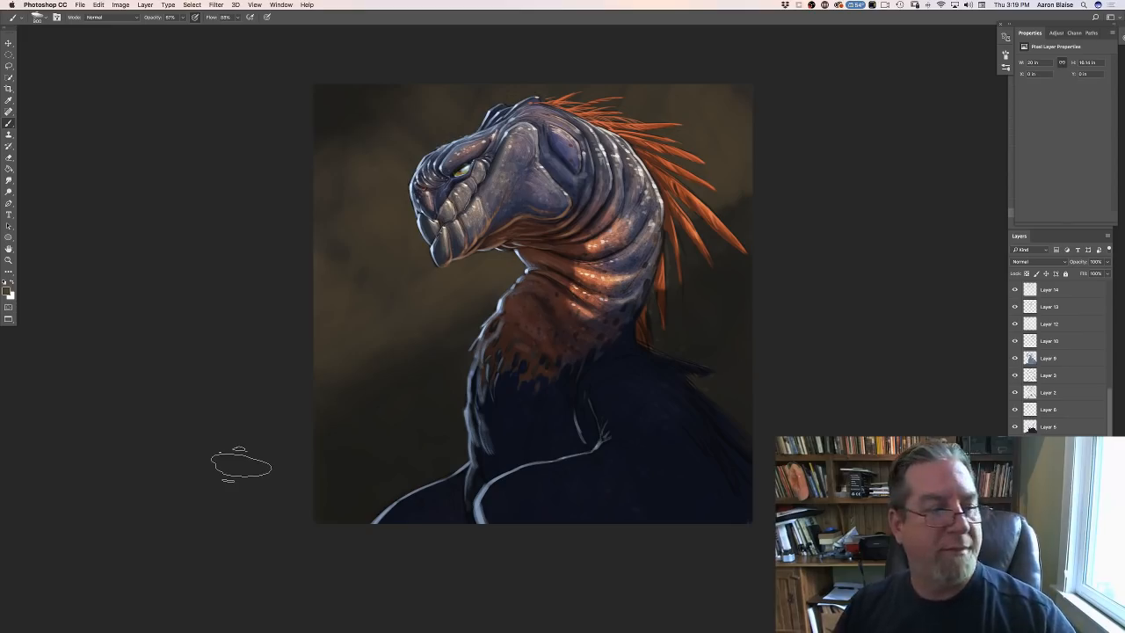
- Set the foreground color to a grayer brown for the background, followed by a much darker shade
left_click(7, 291)
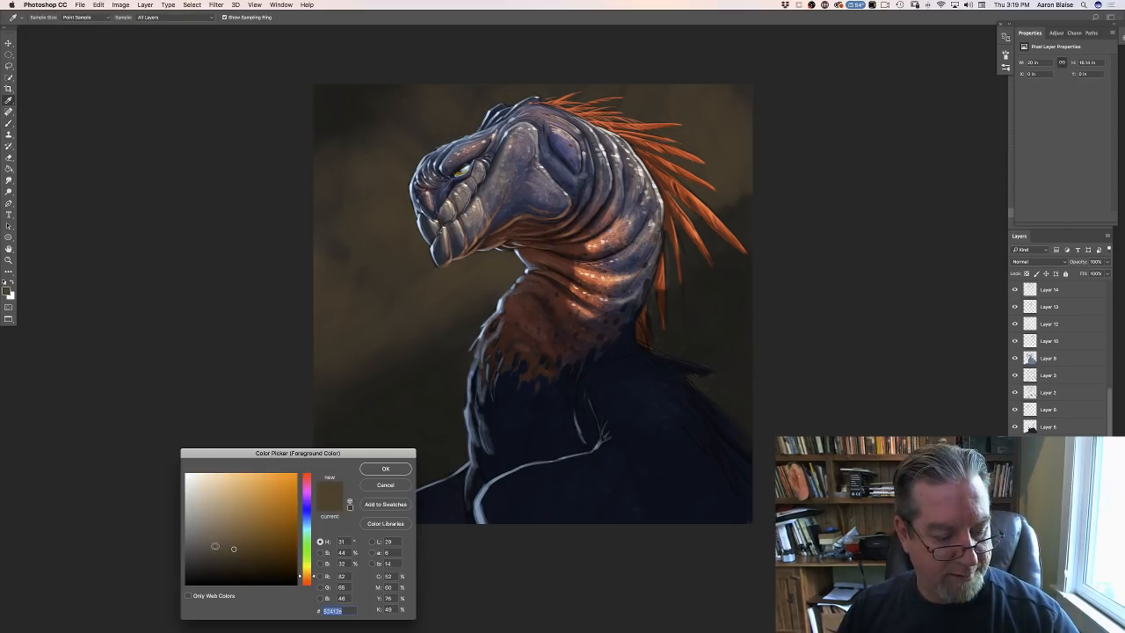
left_click(385, 468)
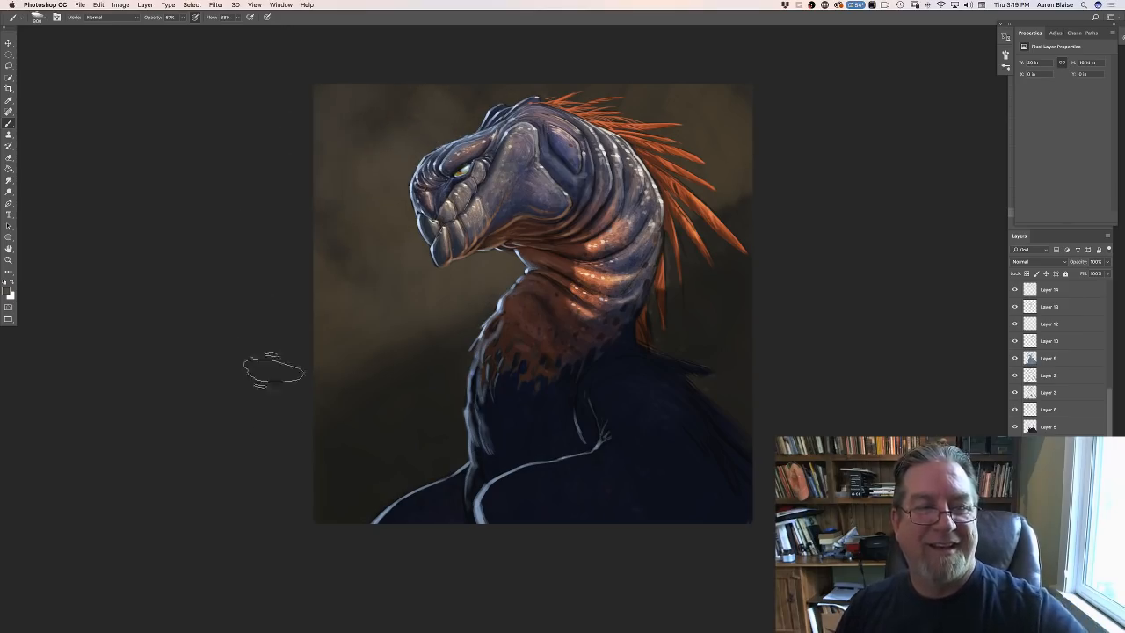
left_click(7, 291)
left_click(377, 470)
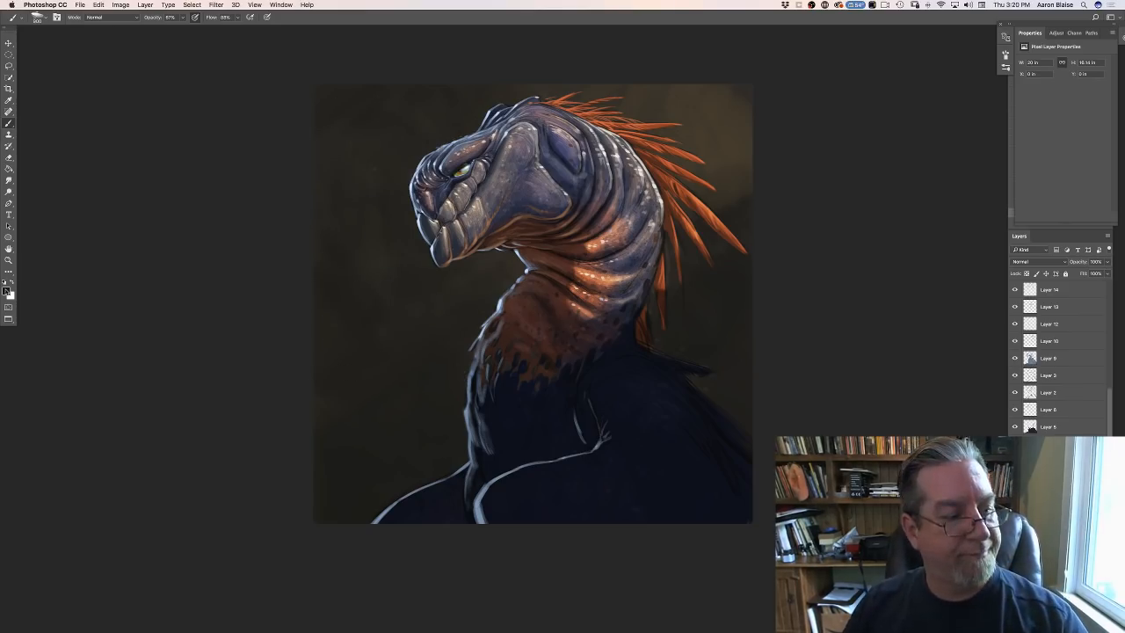
- Set the foreground color to near-black (0f0f0d) and darken the lower background on both sides of the creature
left_click(7, 291)
left_click(198, 575)
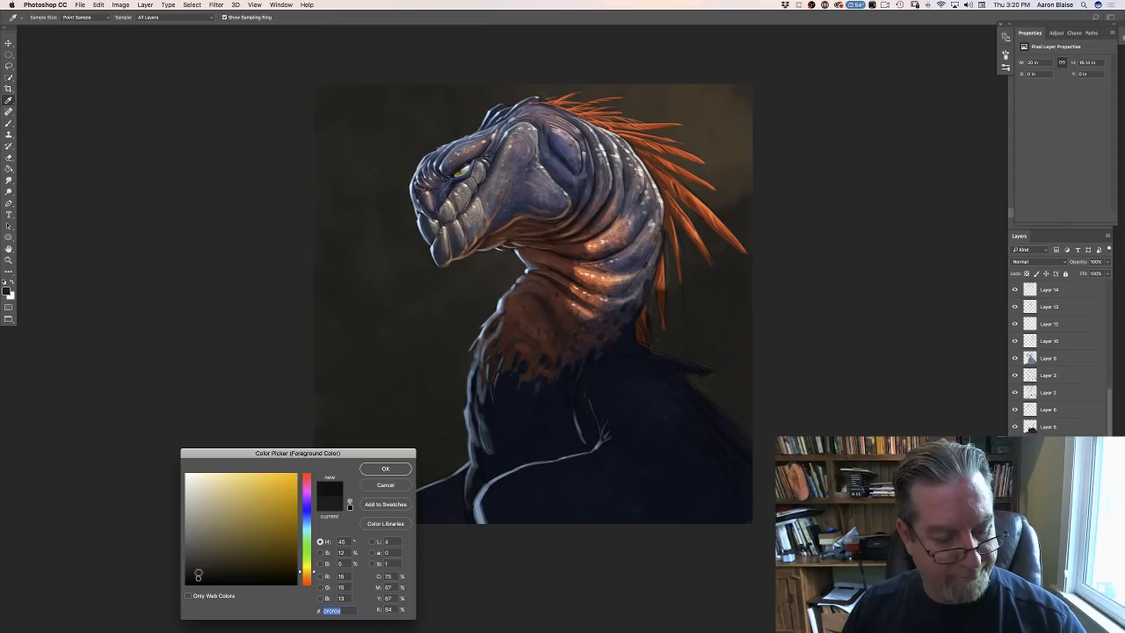
left_click(373, 469)
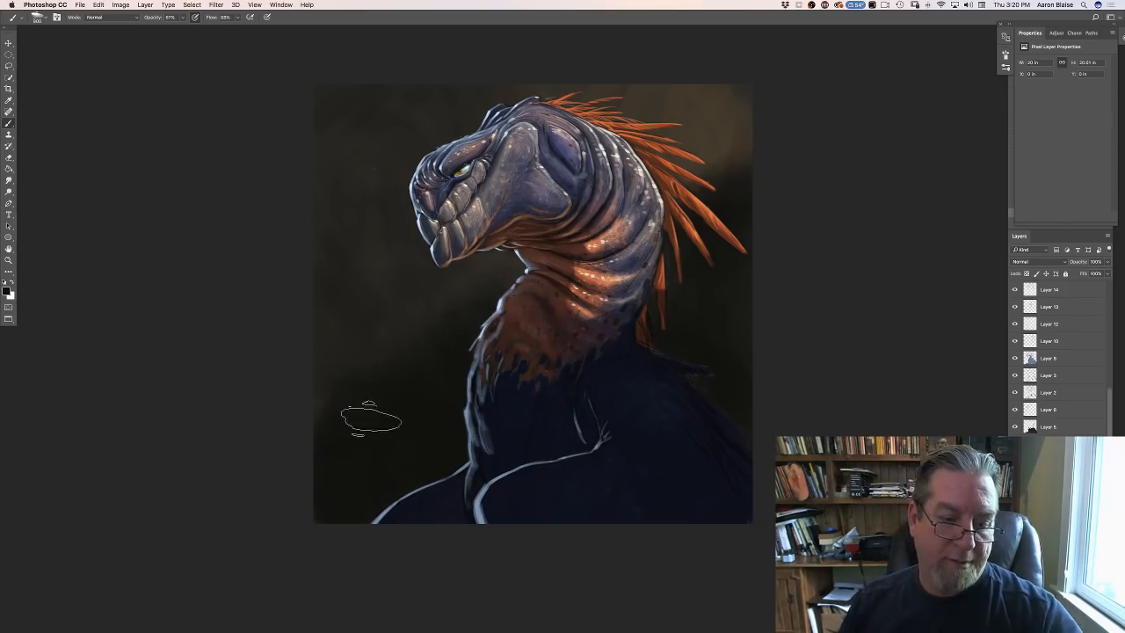
left_click(37, 17)
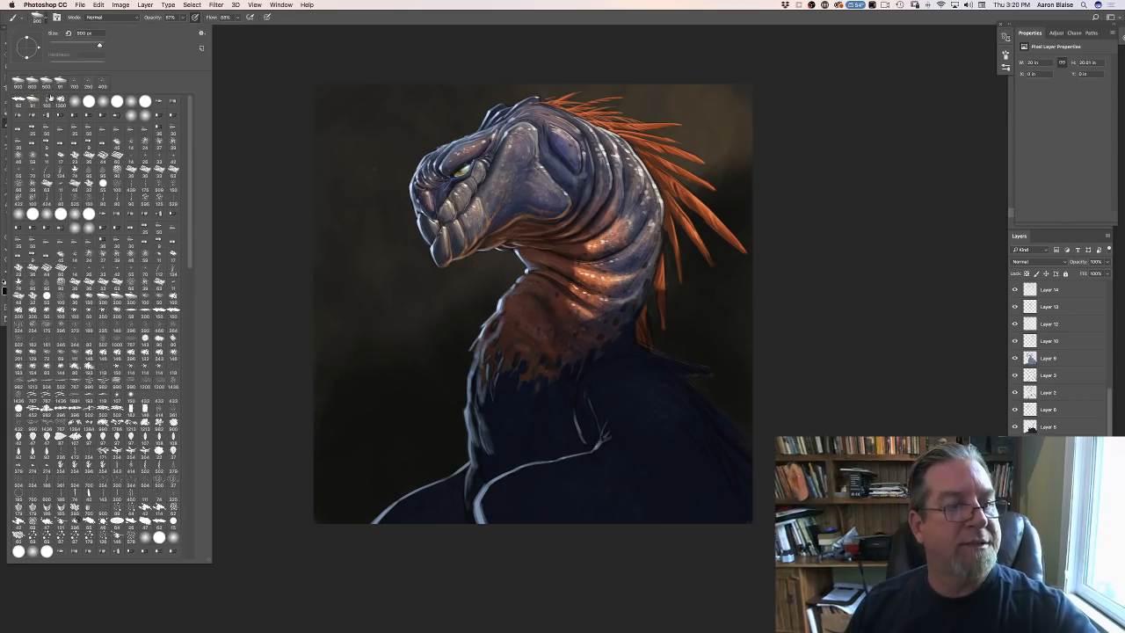
left_click_drag(187, 268, 234, 528)
left_click(239, 523)
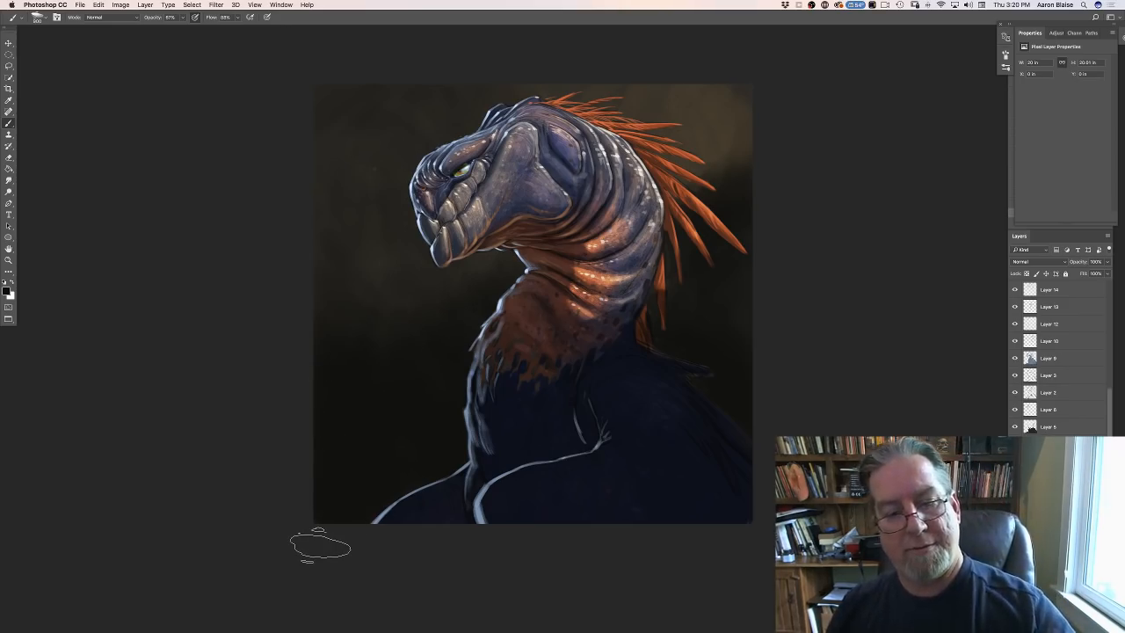
- Add a new layer above all others at the top of the layer stack
left_click(1049, 290)
left_click_drag(1109, 474, 1077, 252)
double_click(1050, 289)
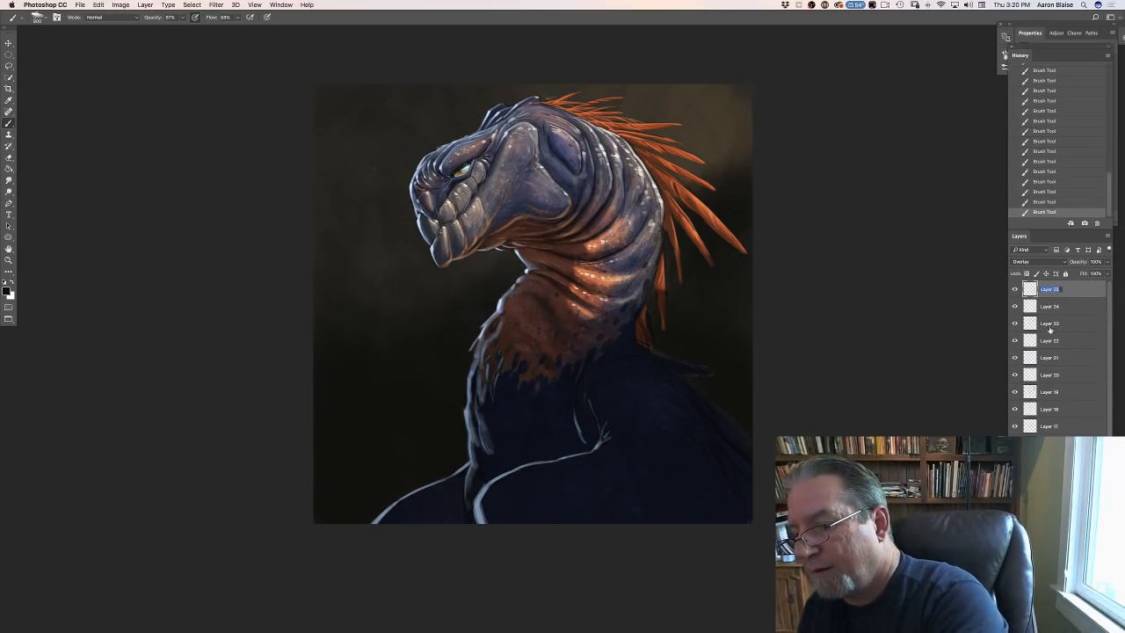
left_click(1085, 625)
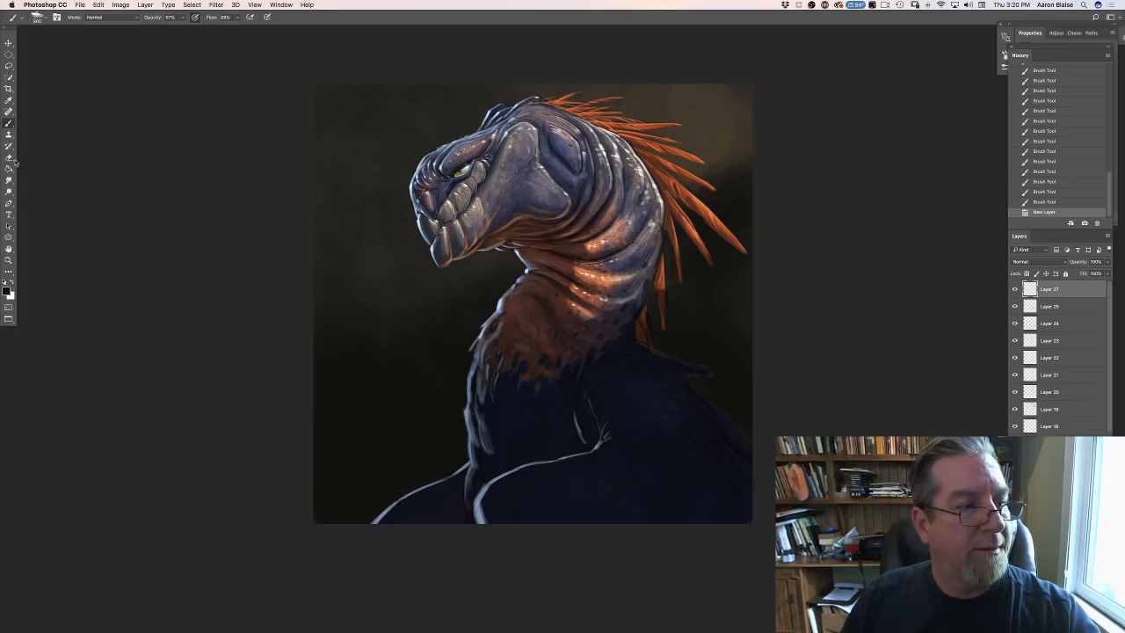
- Switch to the Gradient tool and set the foreground color to a muted slate blue
left_click_drag(9, 168, 34, 168)
left_click(6, 290)
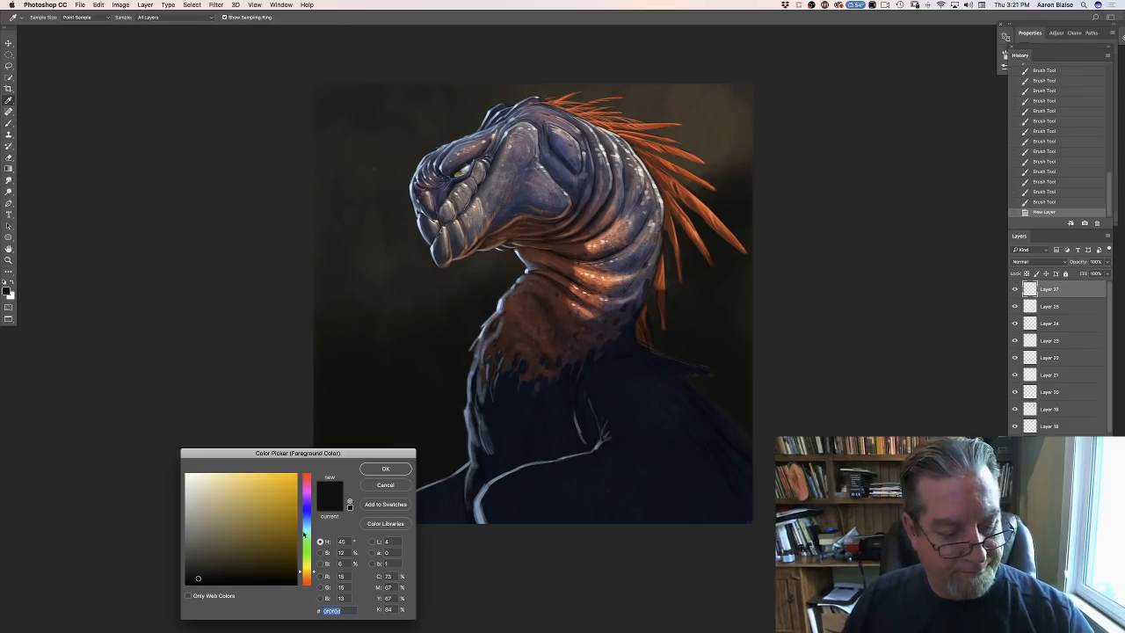
left_click(307, 522)
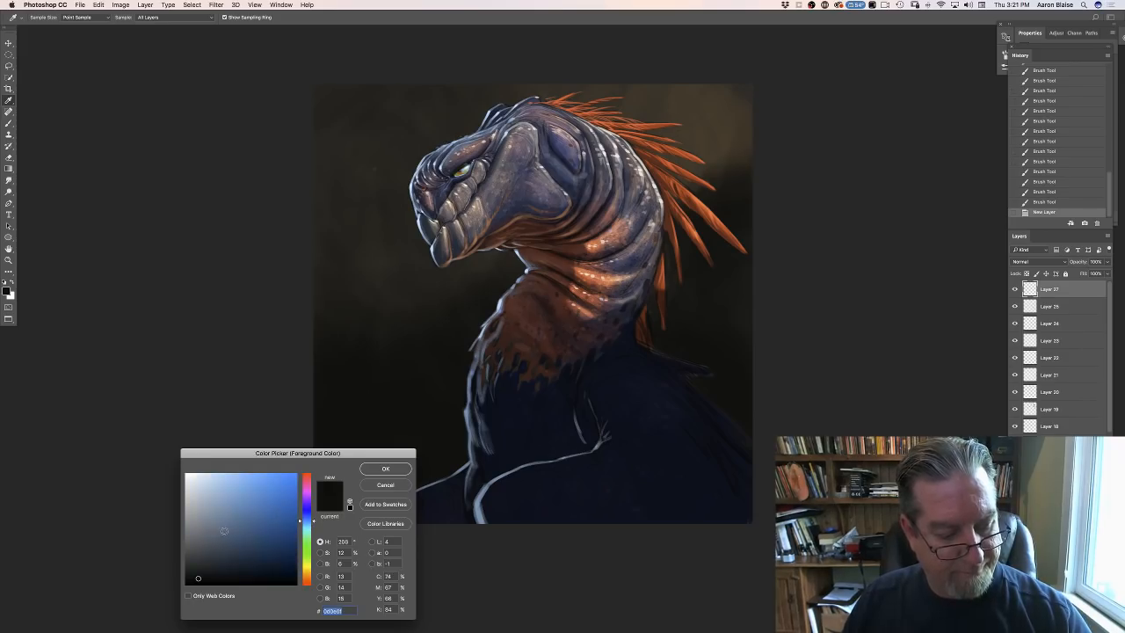
left_click(224, 531)
left_click(373, 472)
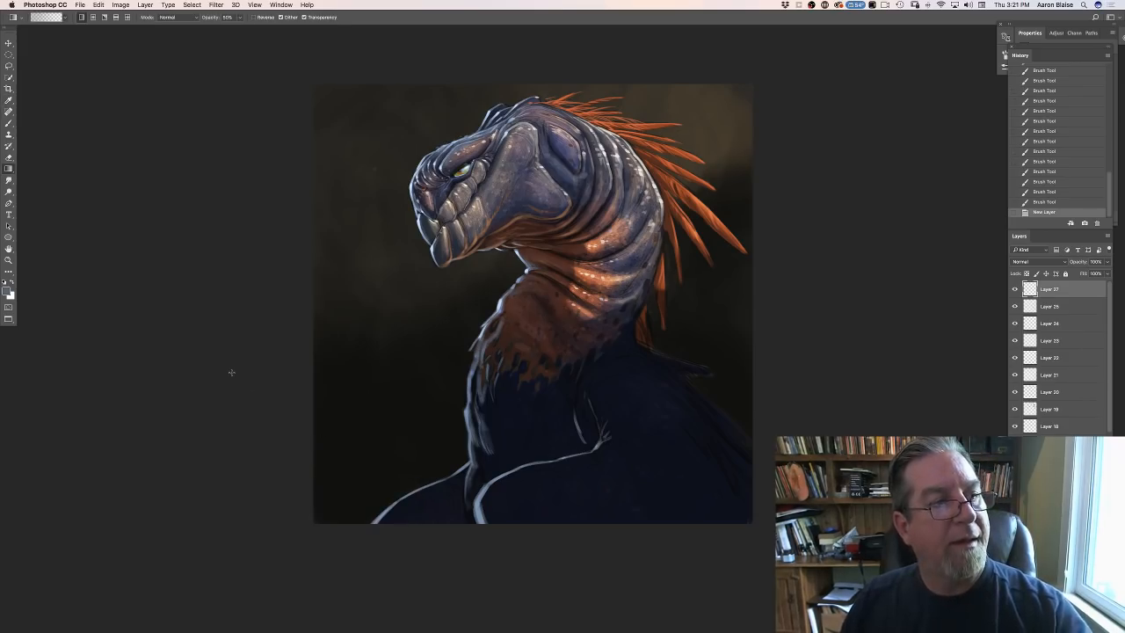
- Set the new layer's blend mode to Multiply and darken the creature's lower body and the lower background with blue gradients
left_click_drag(582, 520, 583, 525)
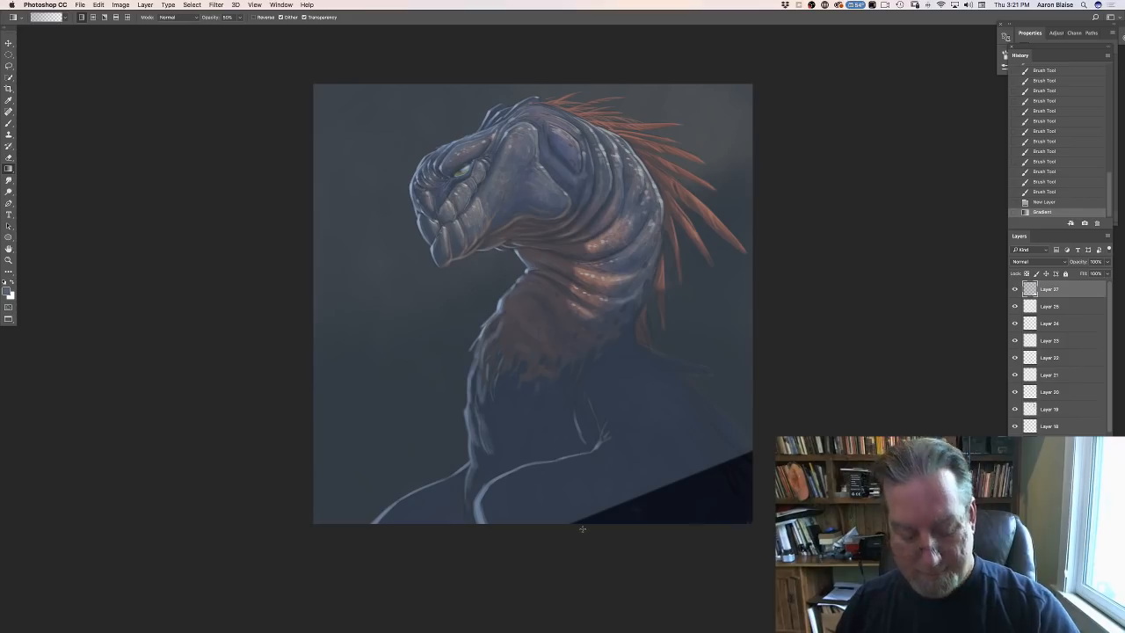
key("super+z")
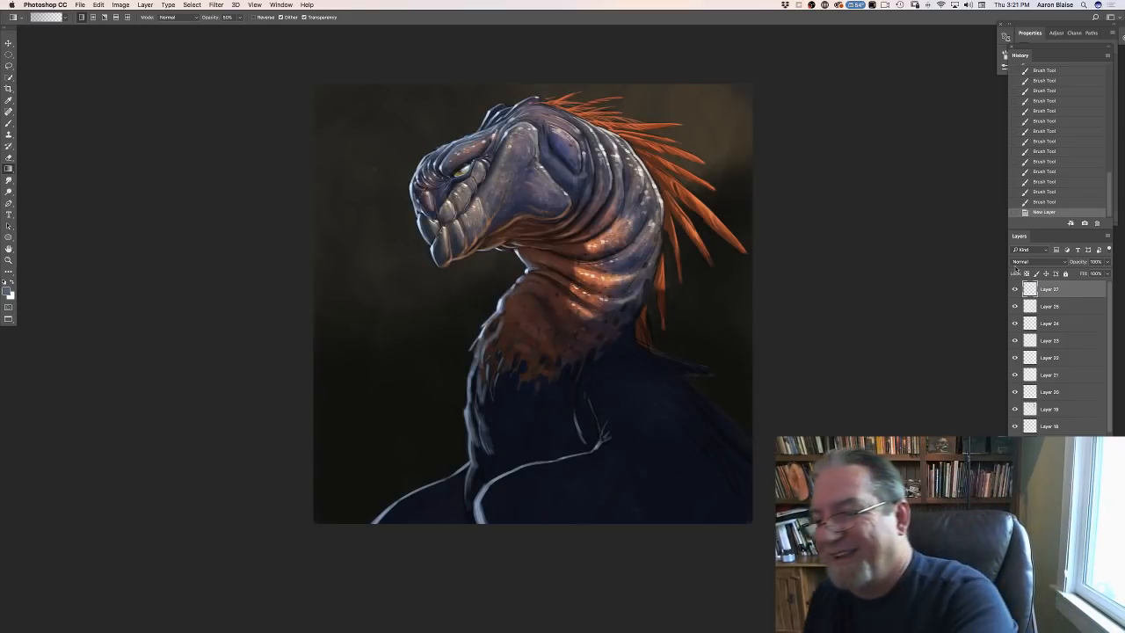
left_click(1017, 261)
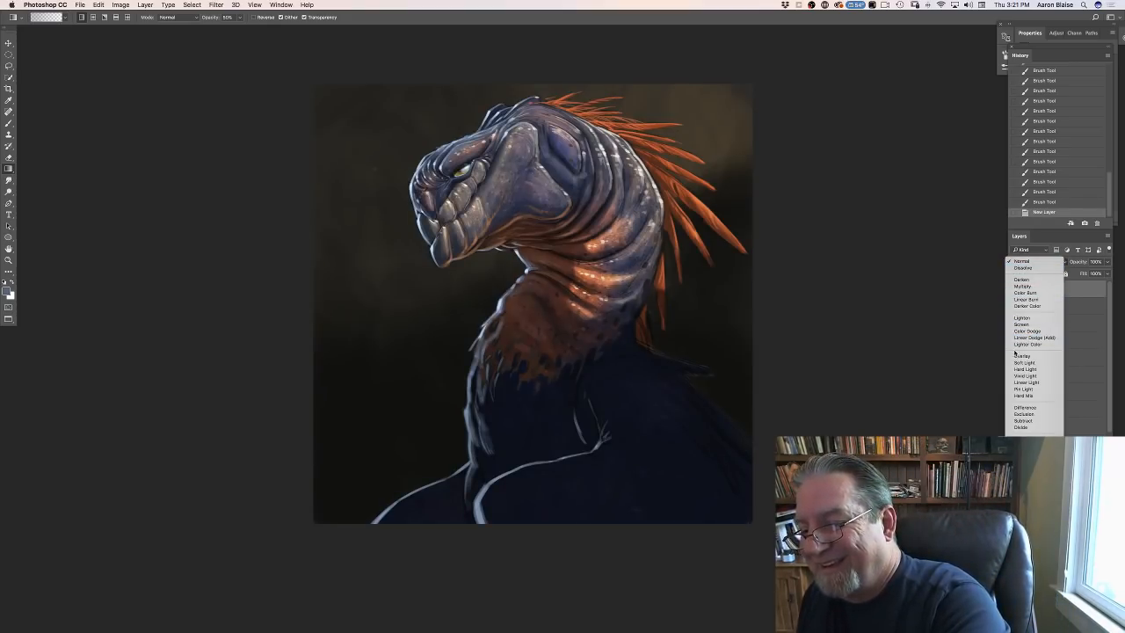
left_click(1021, 286)
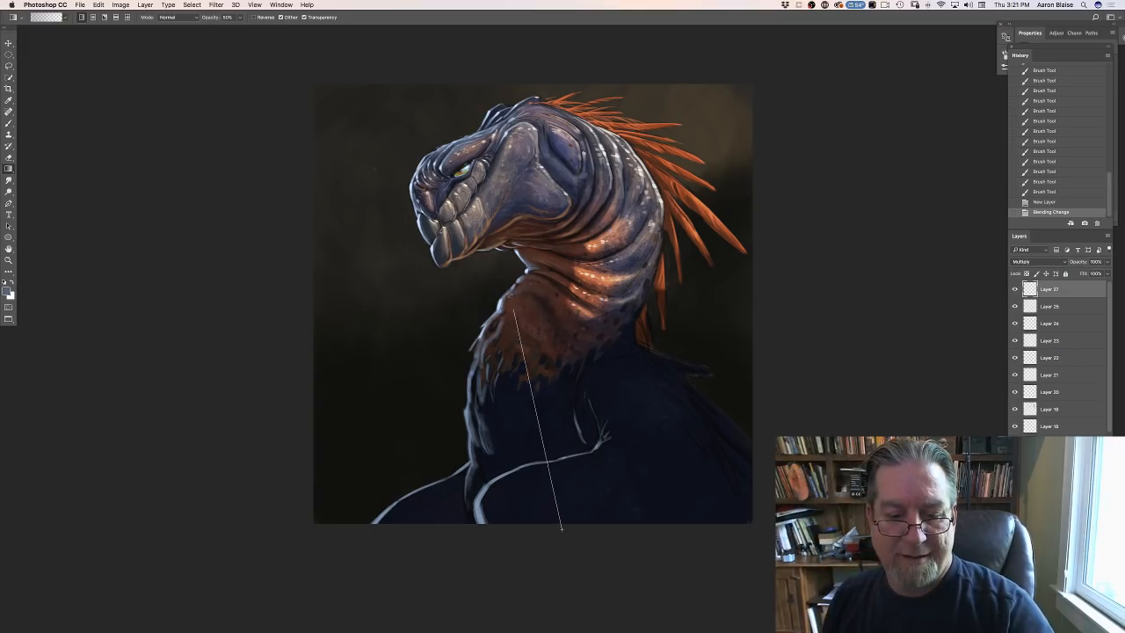
left_click_drag(561, 527, 561, 527)
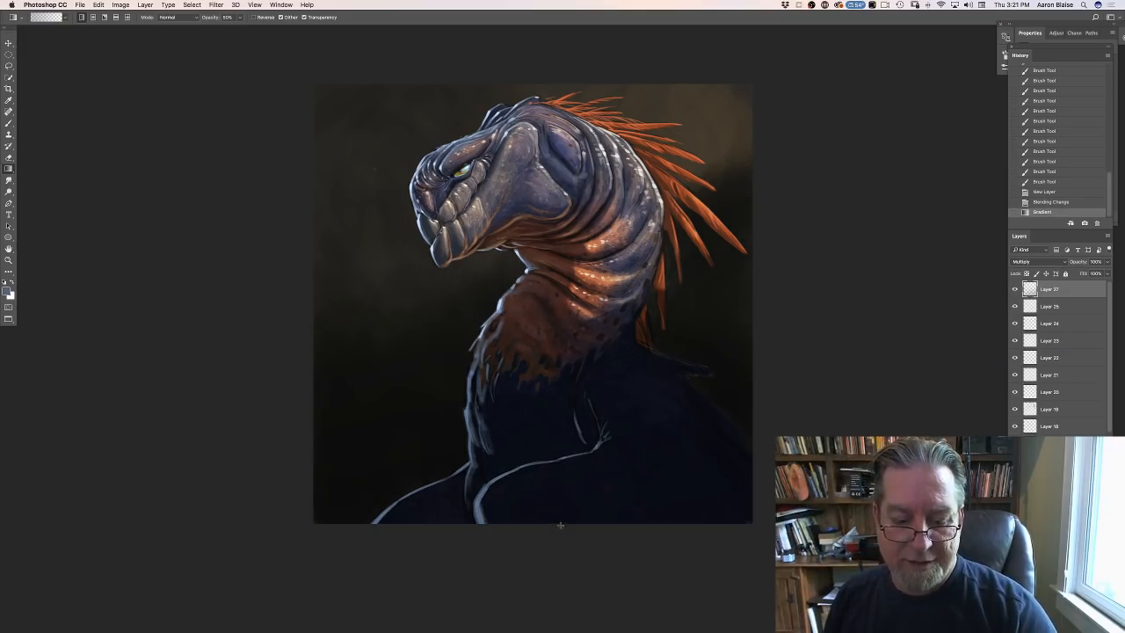
left_click_drag(529, 327, 516, 299)
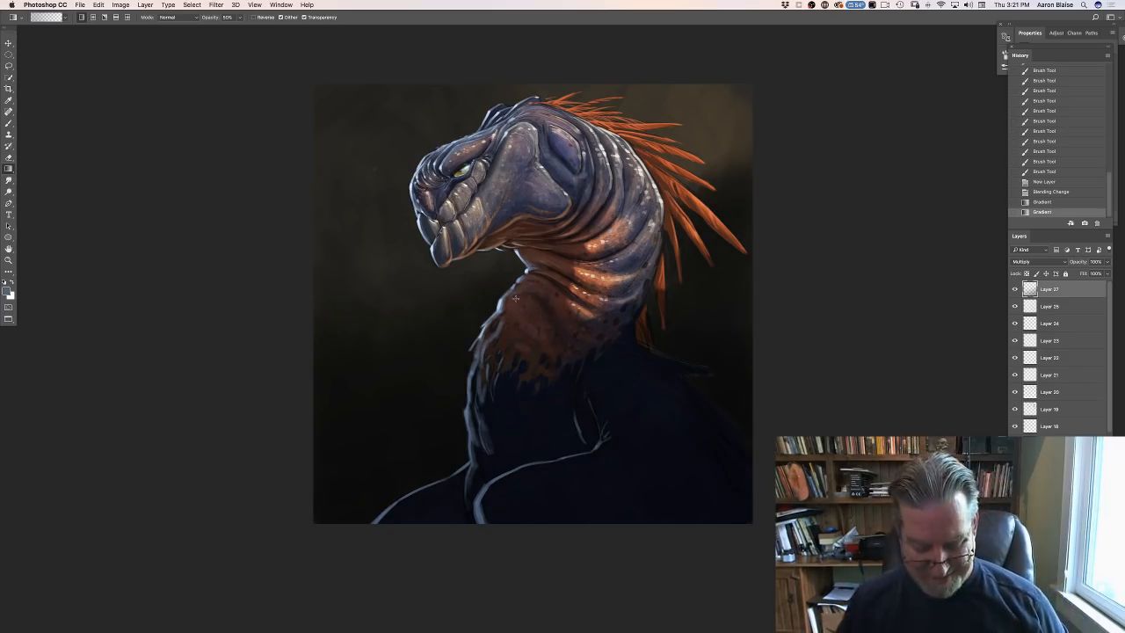
key("super+z")
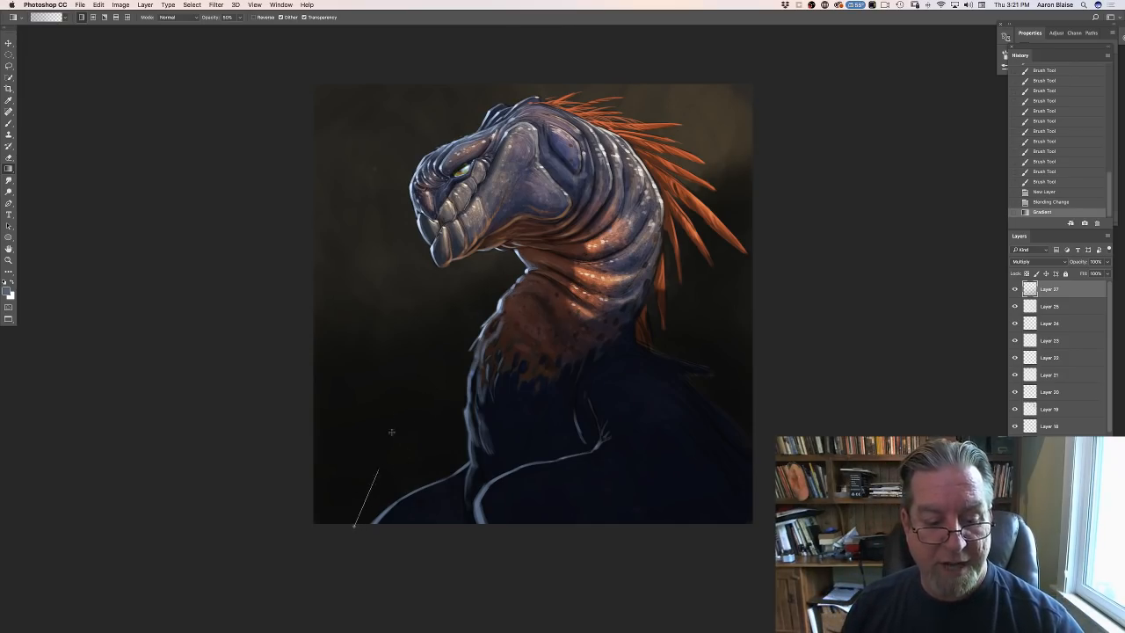
left_click_drag(392, 431, 398, 404)
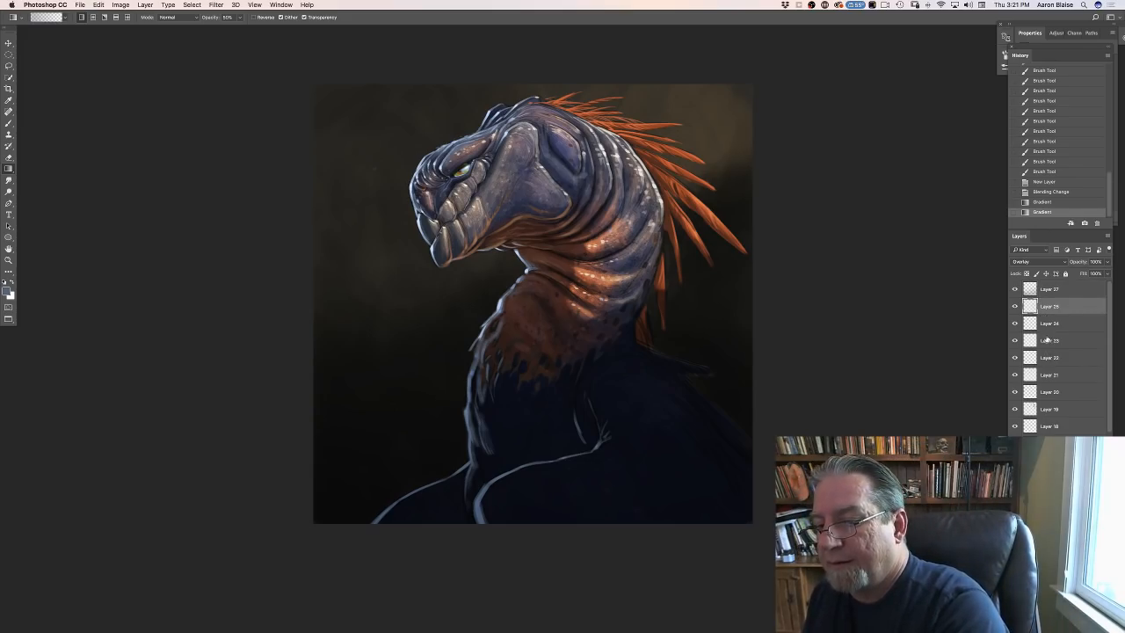
- Select Layer 24 and set the foreground color to a light blue sampled from the rim light on the neck's front edge
left_click(1047, 325)
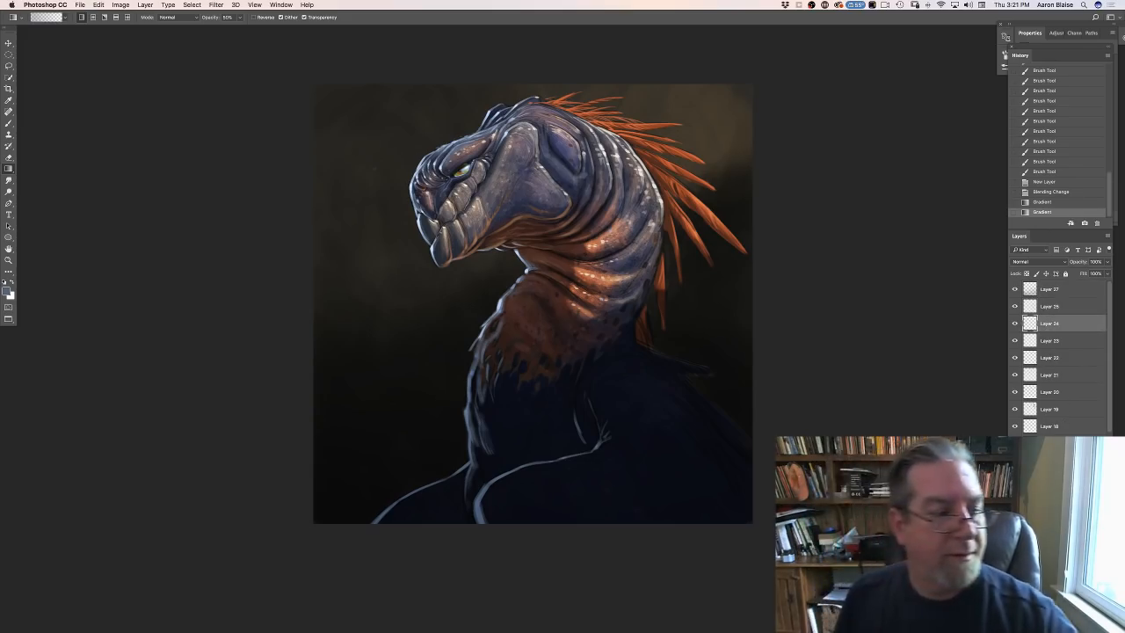
left_click(9, 292)
left_click(501, 303)
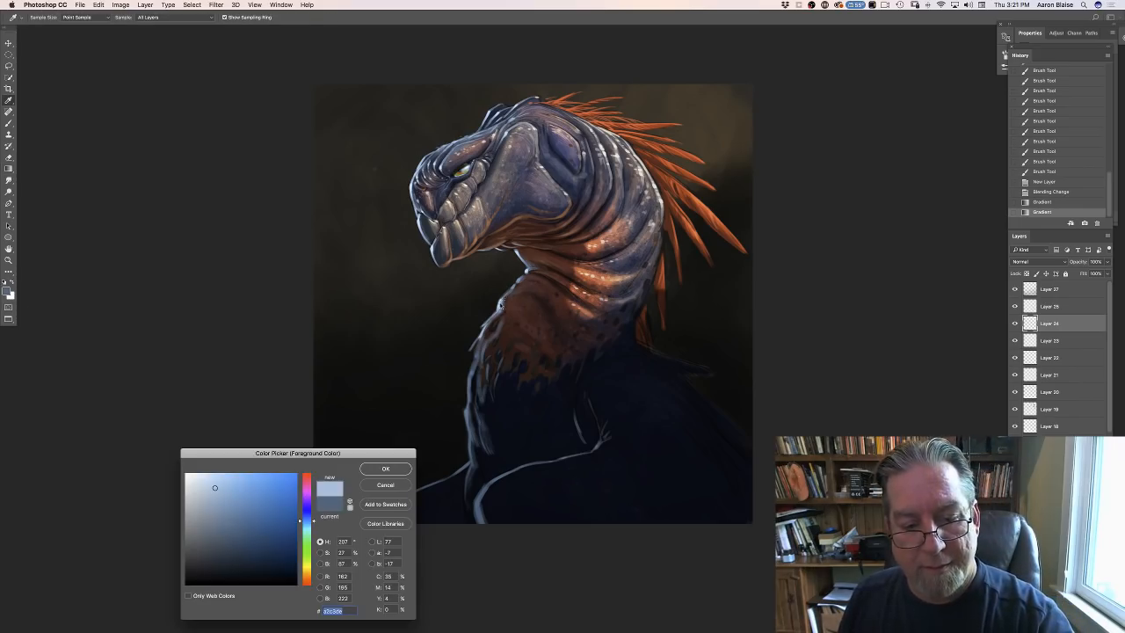
key("Return")
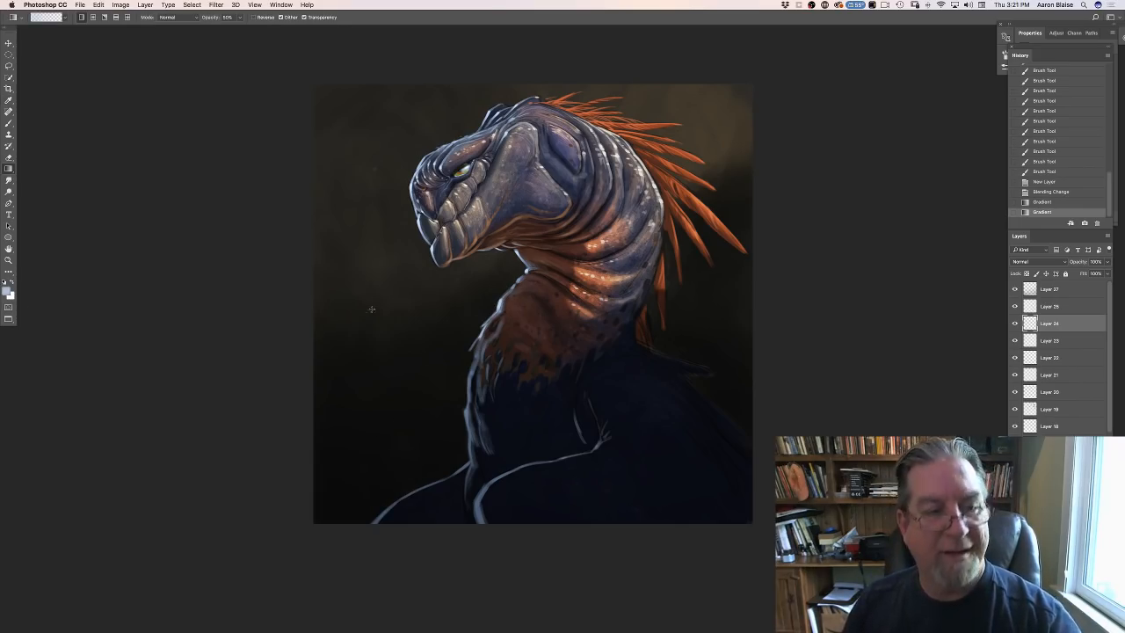
- Switch to a smaller textured brush and paint light blue feather strokes along the front edge of the chest below the neck
left_click(9, 123)
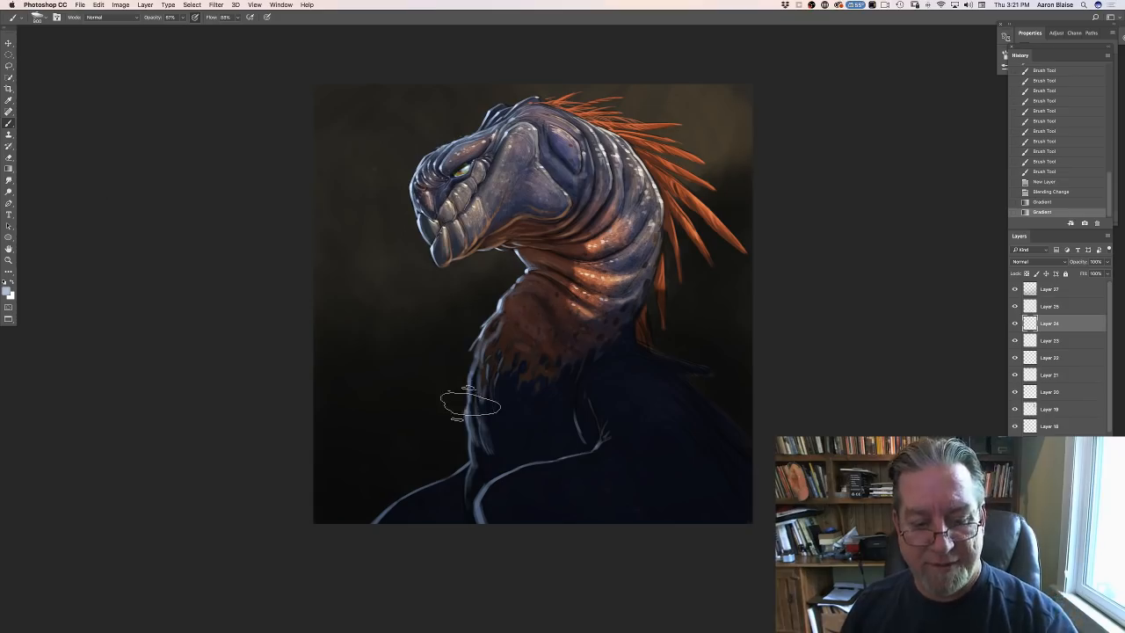
left_click(36, 17)
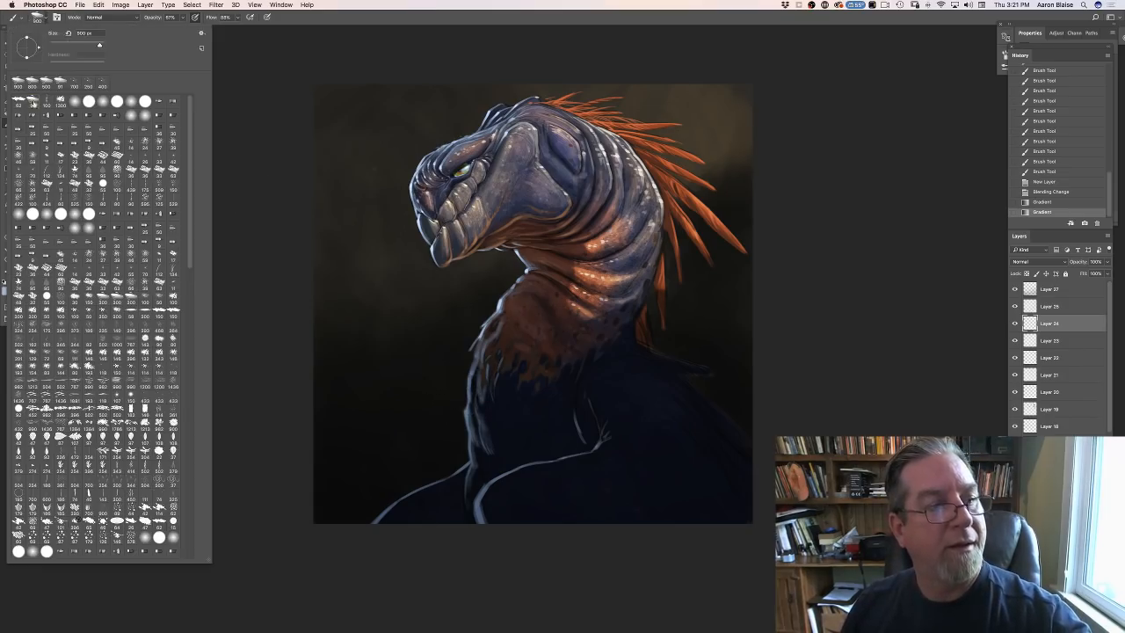
left_click(20, 104)
left_click_drag(467, 411, 472, 427)
left_click_drag(470, 411, 481, 428)
left_click_drag(479, 422, 484, 437)
left_click_drag(480, 431, 474, 464)
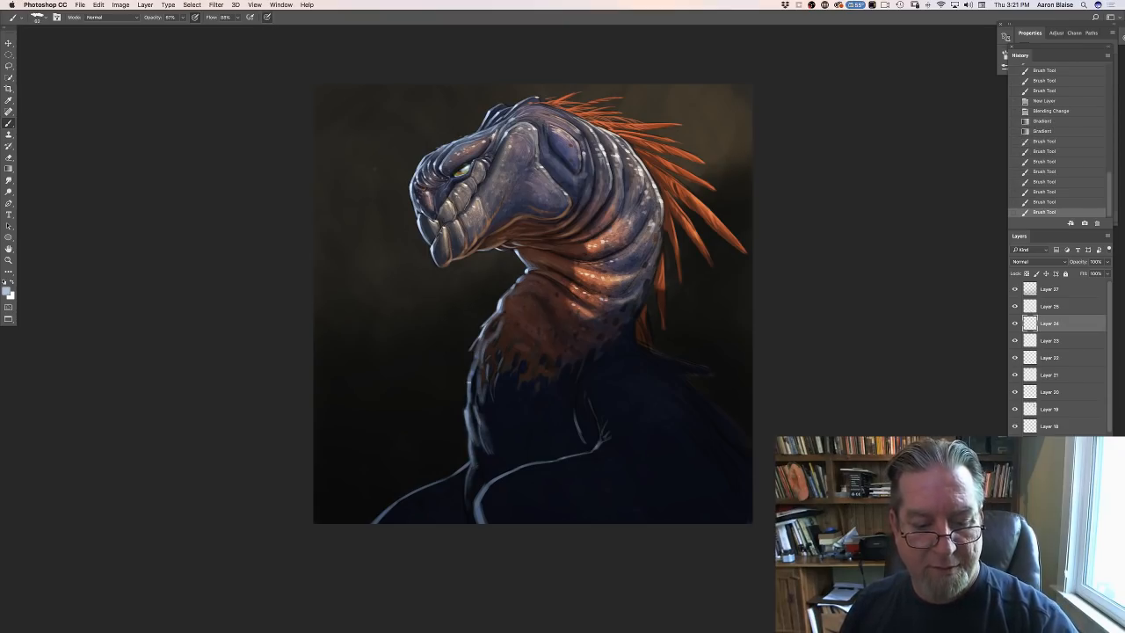
- Paint more light blue feather tufts up the front of the neck and over the edge of the orange-brown skin
mouse_move(469, 382)
left_mouse_down()
mouse_move(470, 402)
mouse_move(471, 391)
left_mouse_up()
mouse_move(478, 369)
left_mouse_down()
mouse_move(476, 390)
mouse_move(484, 381)
left_mouse_up()
left_click_drag(488, 365, 490, 388)
left_click_drag(506, 341, 512, 352)
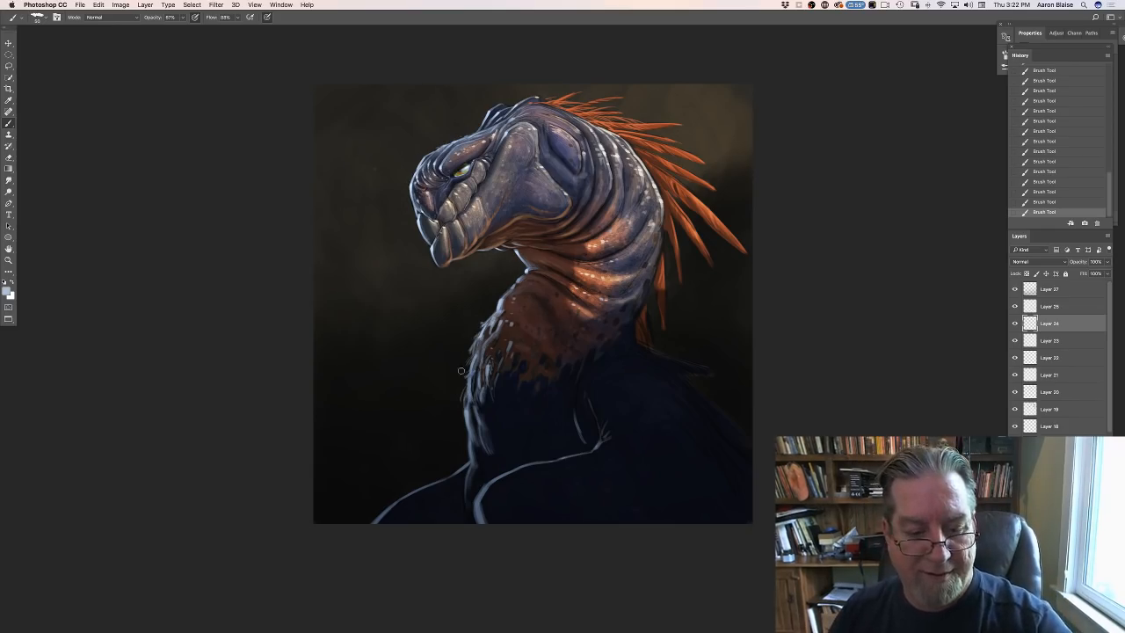
- Erase along the outer edge of the new feather tufts at the front of the neck to refine their silhouette
left_click_drag(472, 339, 465, 355)
mouse_move(468, 350)
left_mouse_down()
mouse_move(463, 365)
mouse_move(468, 350)
left_mouse_up()
left_click_drag(466, 356, 470, 346)
left_click_drag(470, 346, 459, 394)
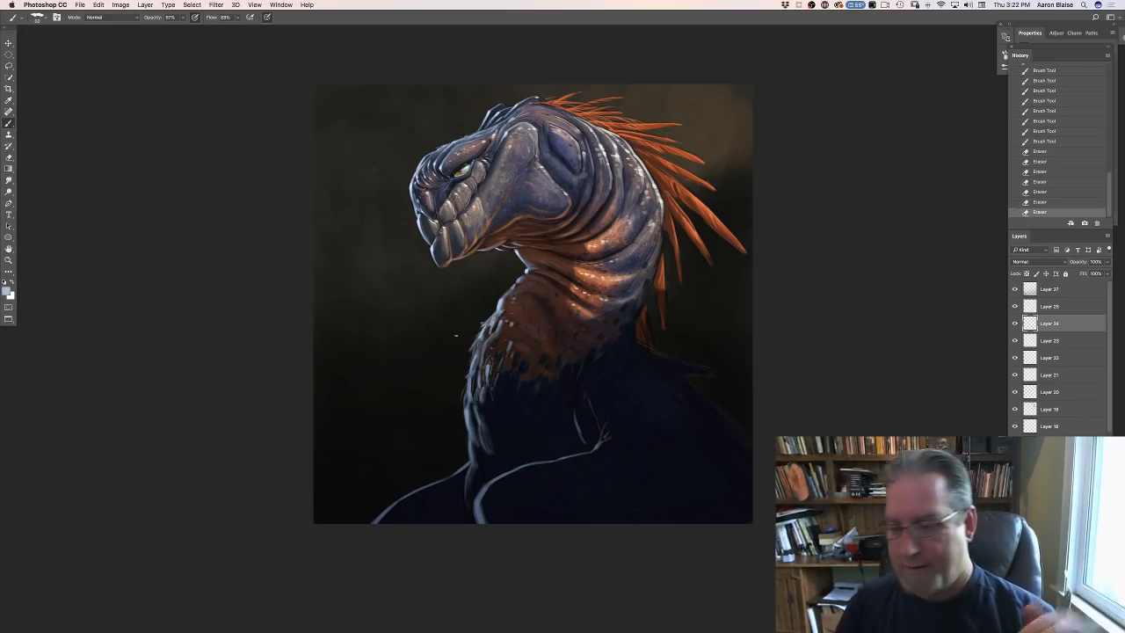
- Merge the painted background layers low in the layer stack into one layer
left_click_drag(1109, 360, 1109, 483)
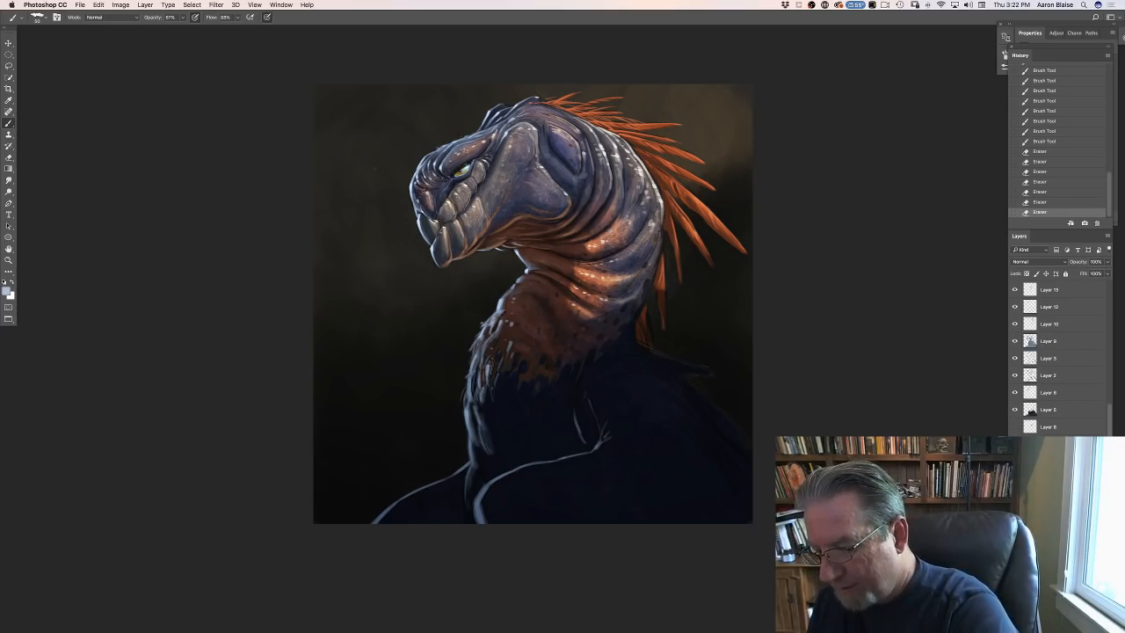
left_click(144, 6)
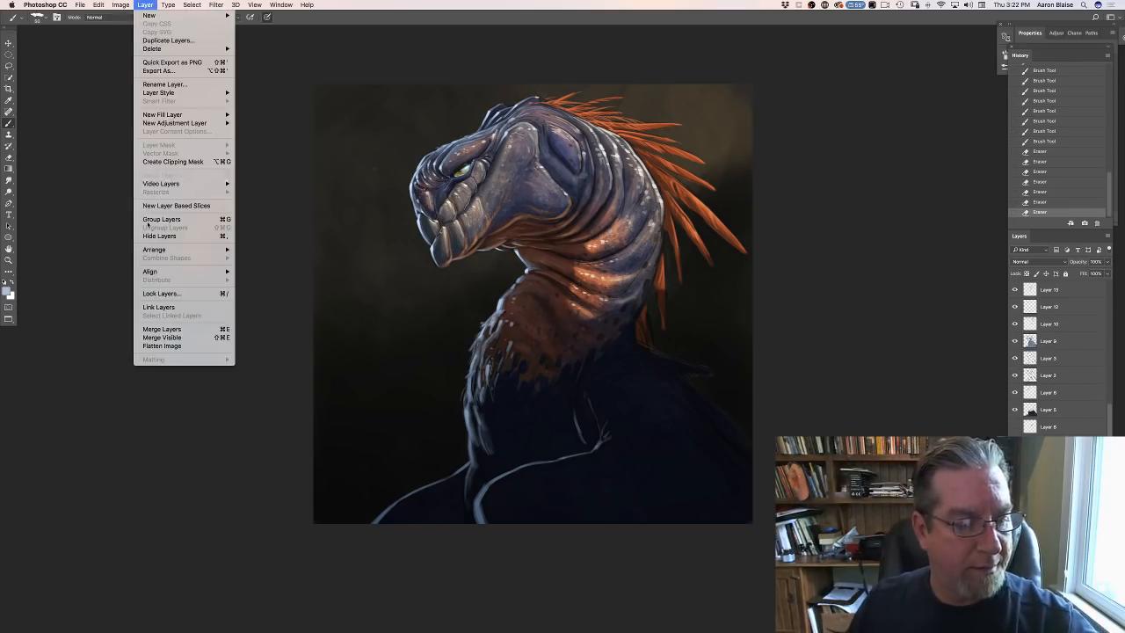
left_click(171, 329)
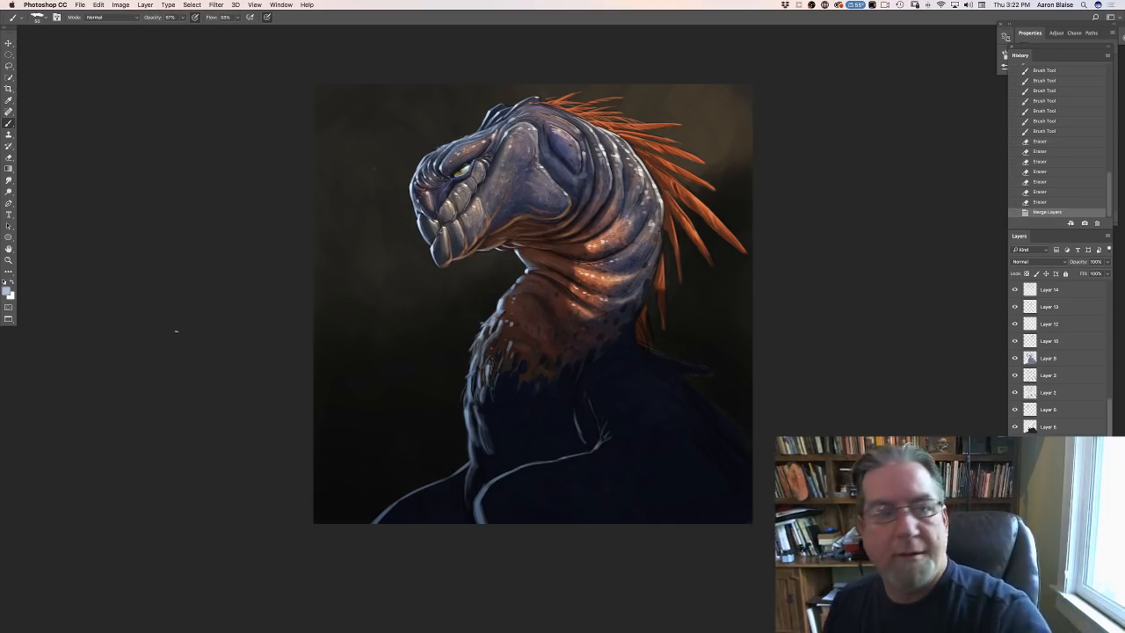
- Soften the merged background layer with a Gaussian Blur of 12.0 pixels radius
left_click(216, 5)
mouse_move(220, 109)
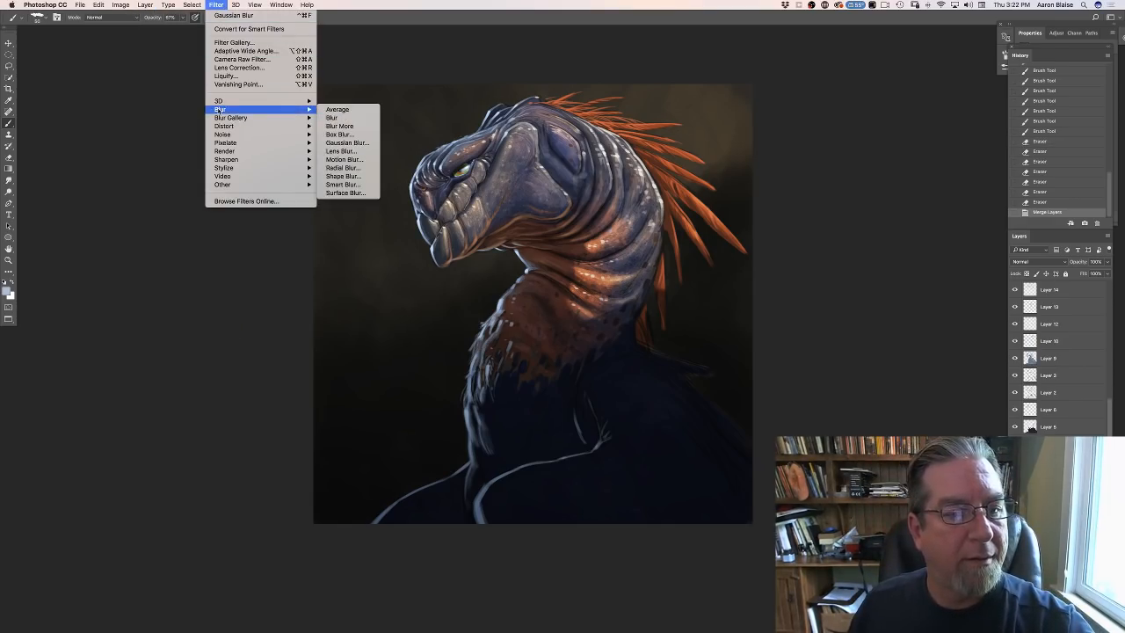
left_click(327, 140)
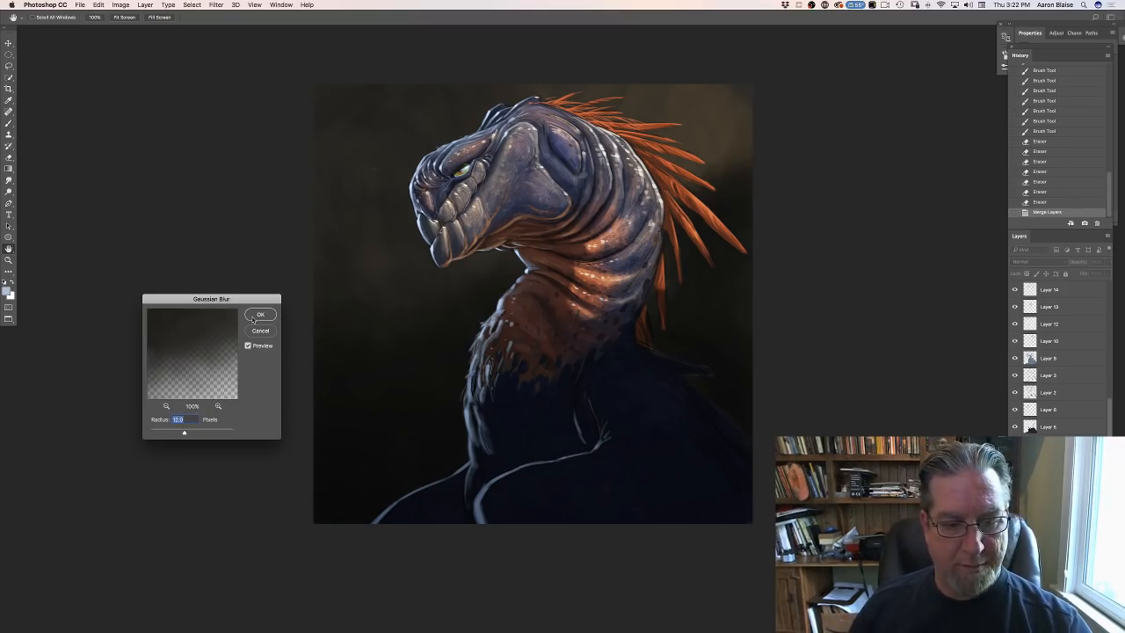
left_click(251, 313)
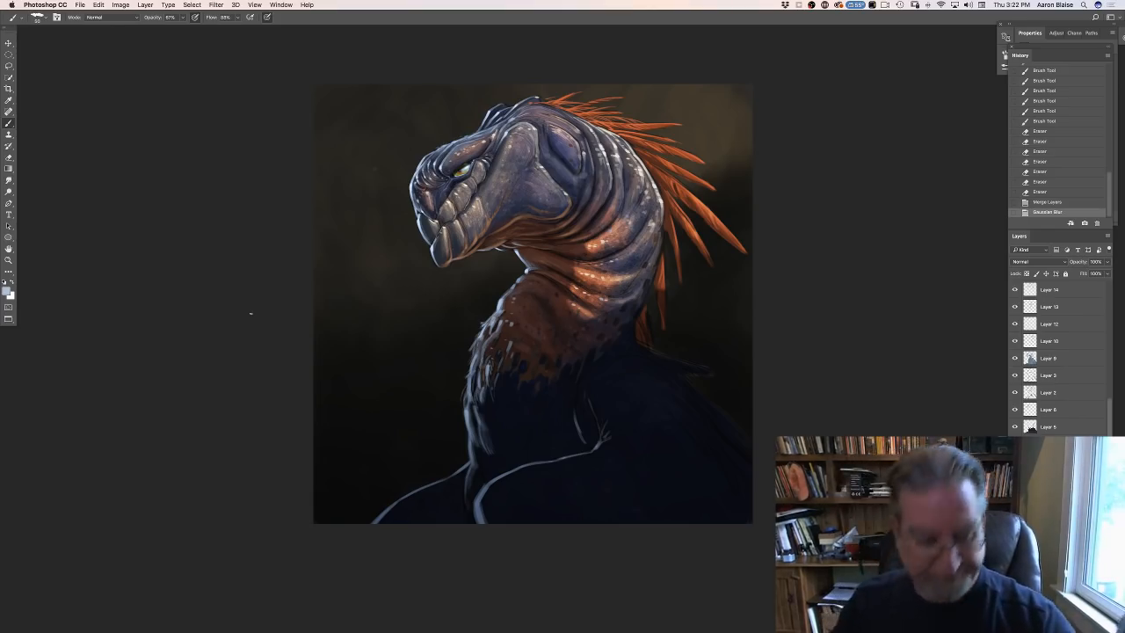
- Save the layered painting to the desktop as a Photoshop file named "Plastic Bag Creature.psd"
left_click(80, 5)
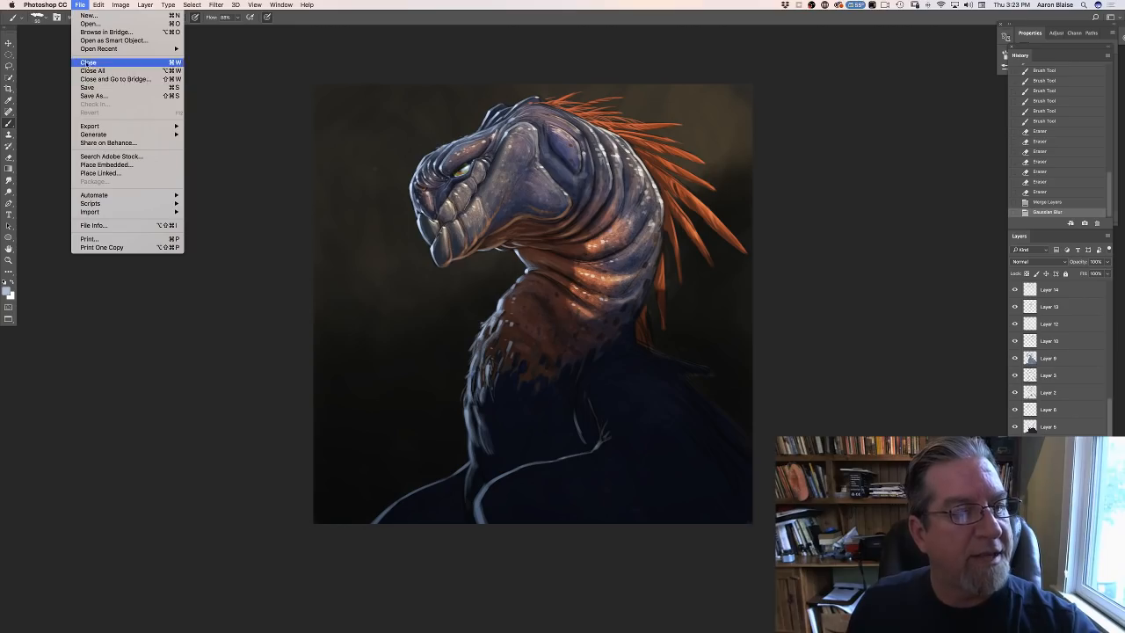
left_click(89, 96)
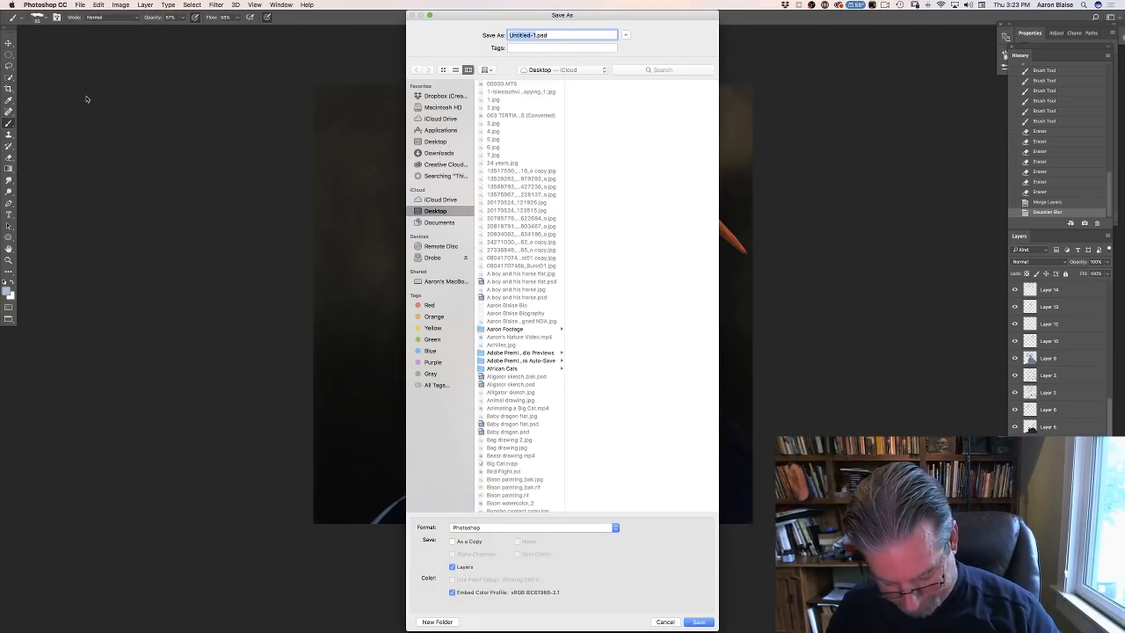
type("Cl")
key("BackSpace")
key("BackSpace")
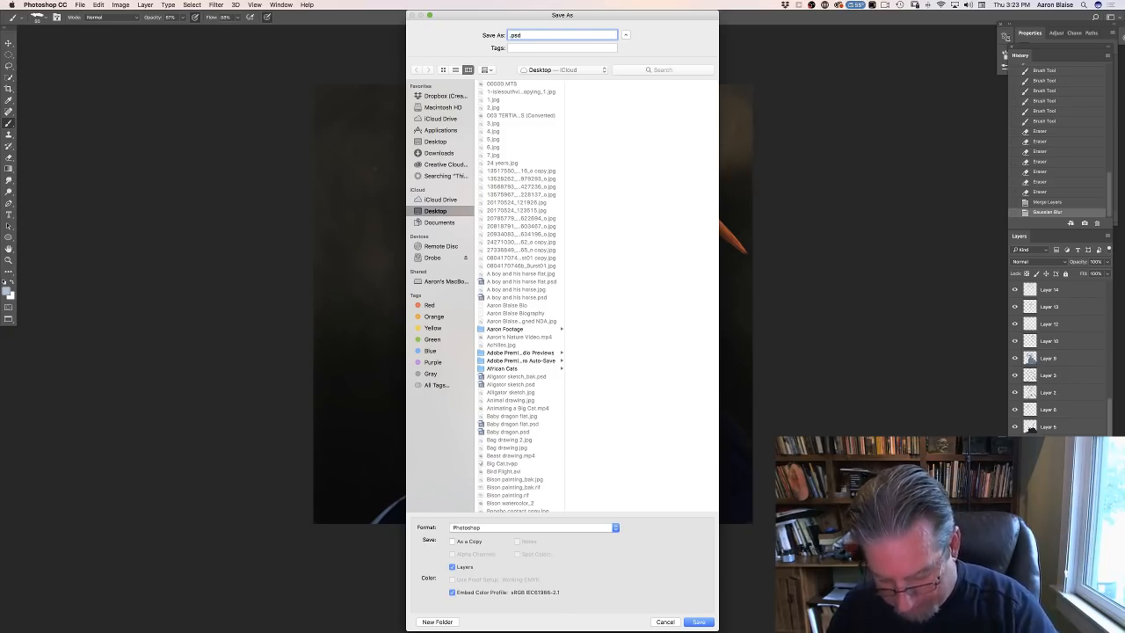
type("Plac")
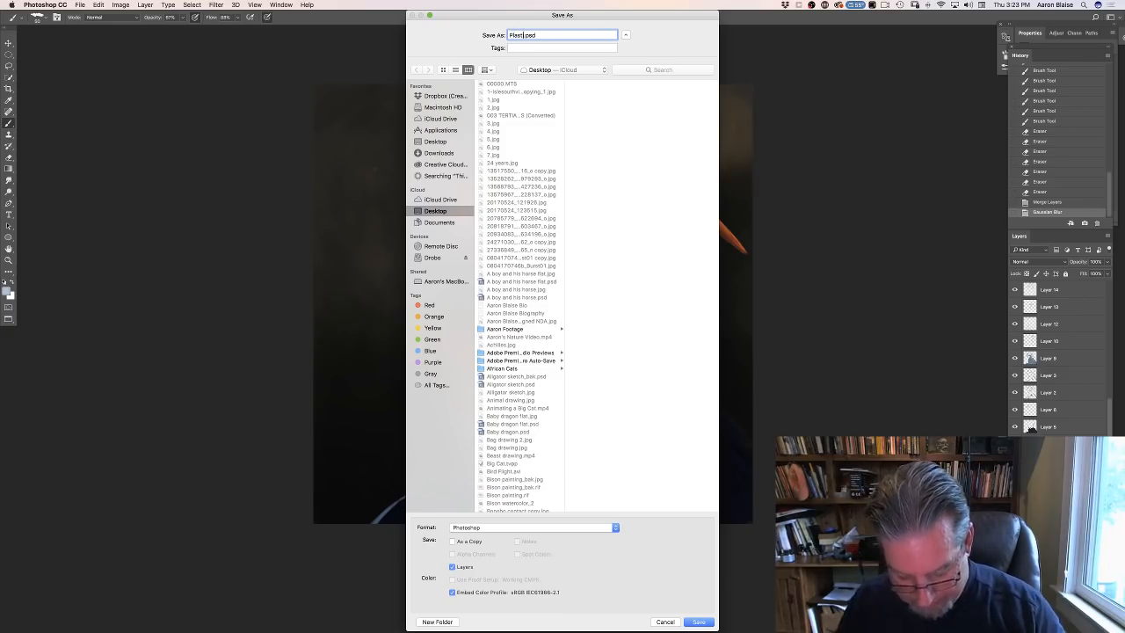
type("tic Bag")
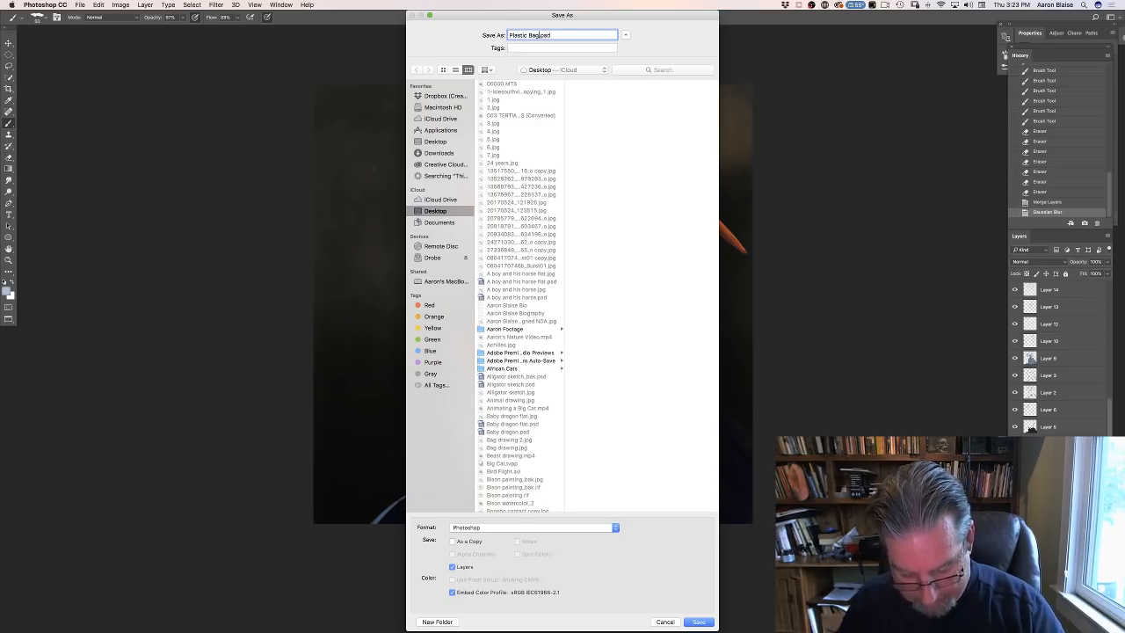
type(" Creatu")
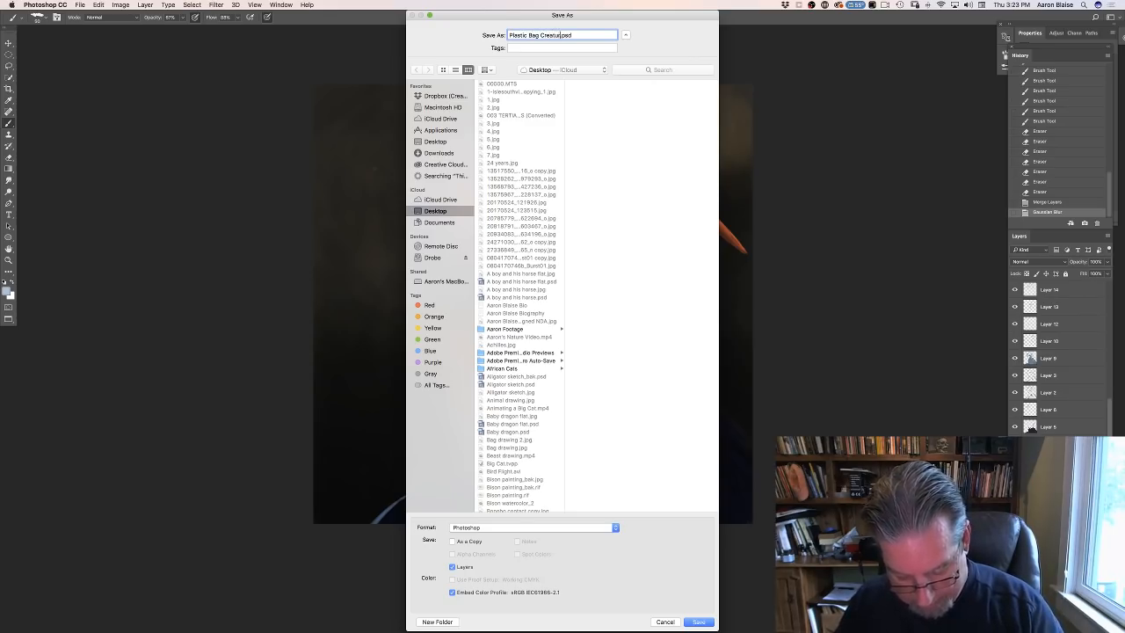
type("re")
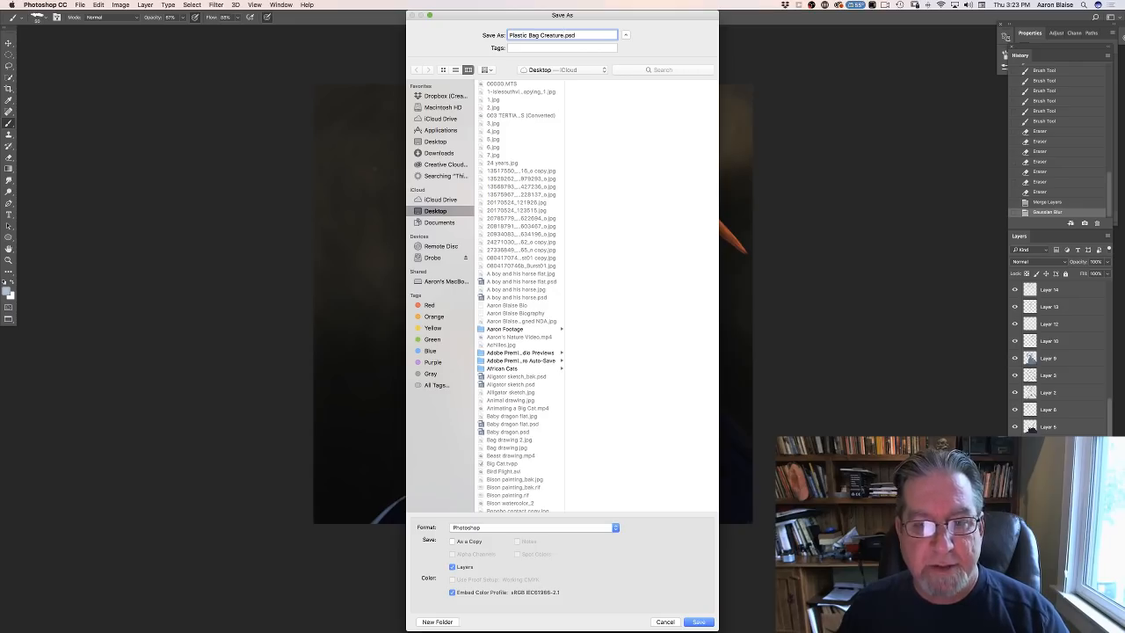
key("Return")
key("Return")
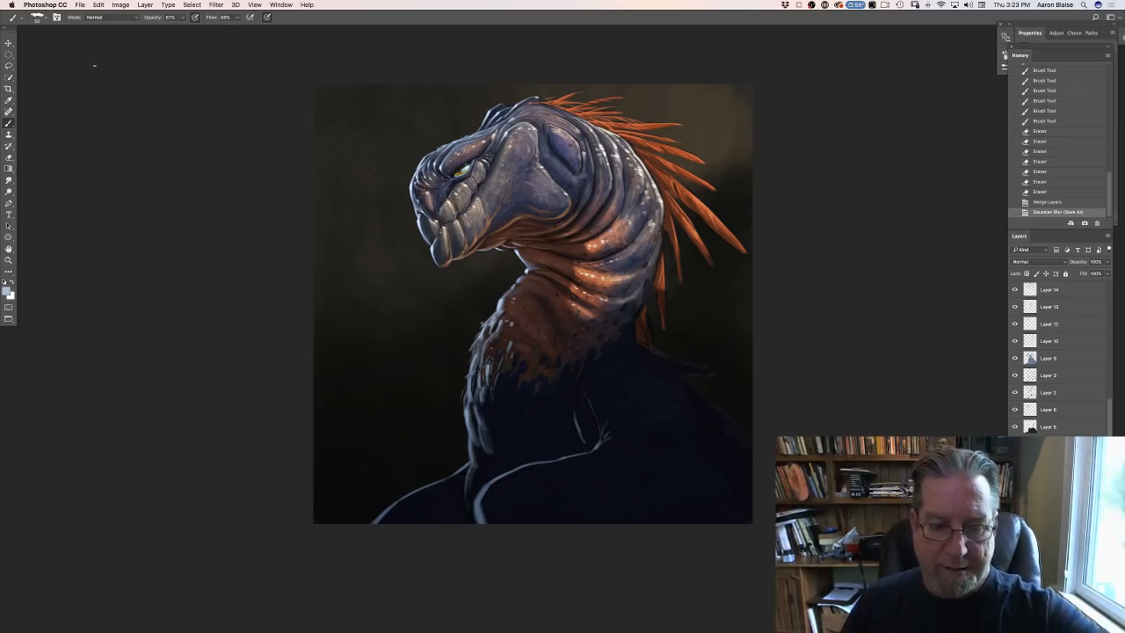
- Flatten the image into a single background layer, discarding the hidden layers
left_click(145, 4)
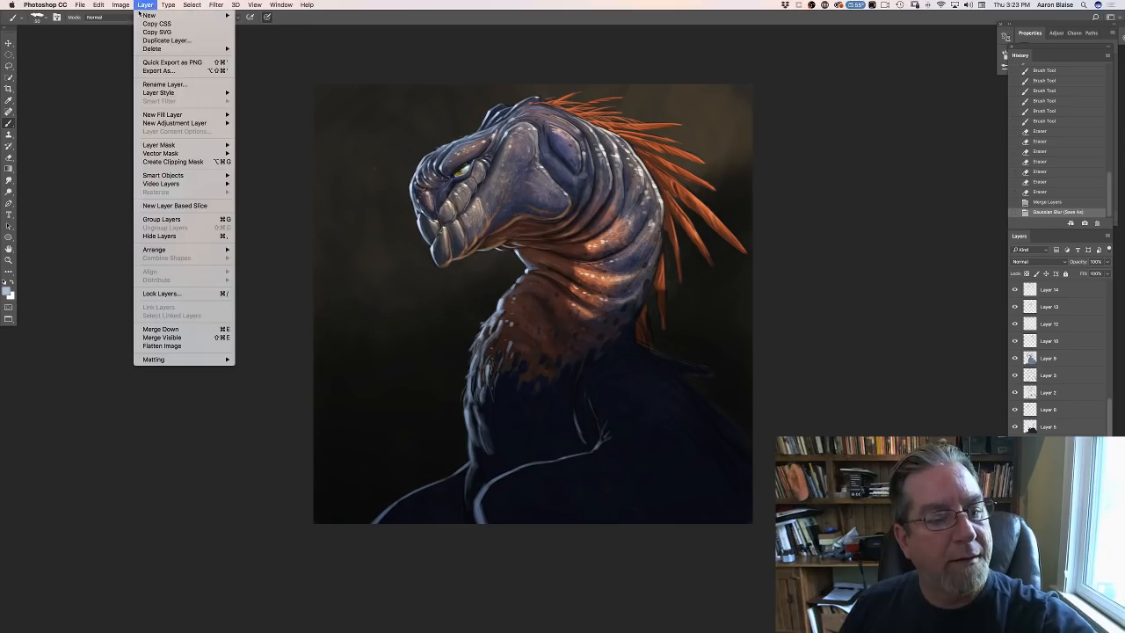
left_click(156, 345)
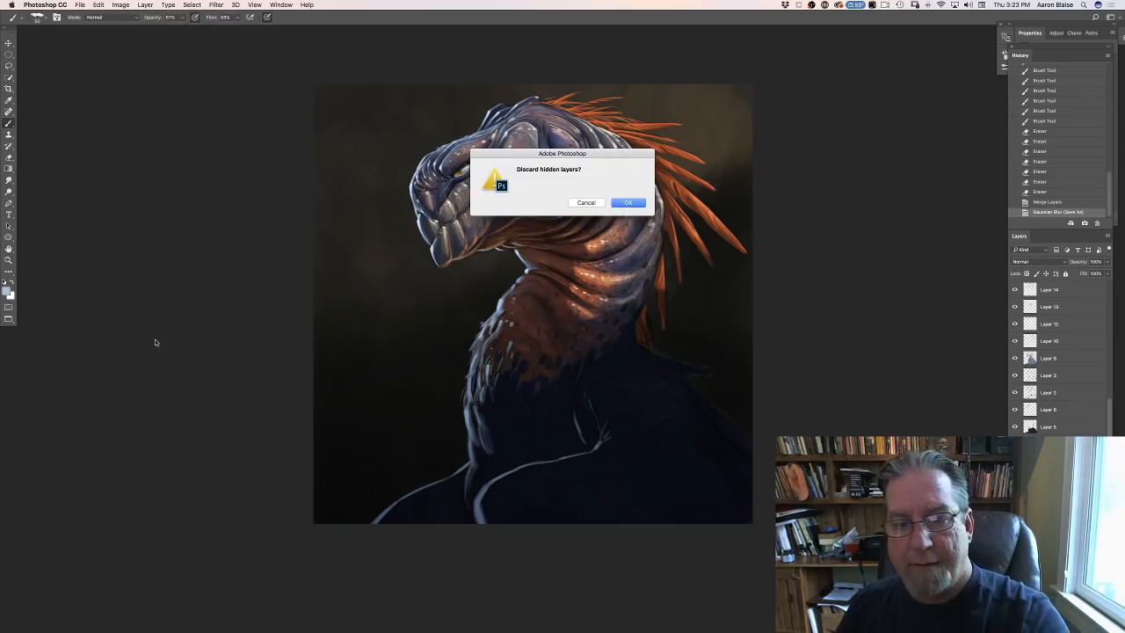
left_click(628, 202)
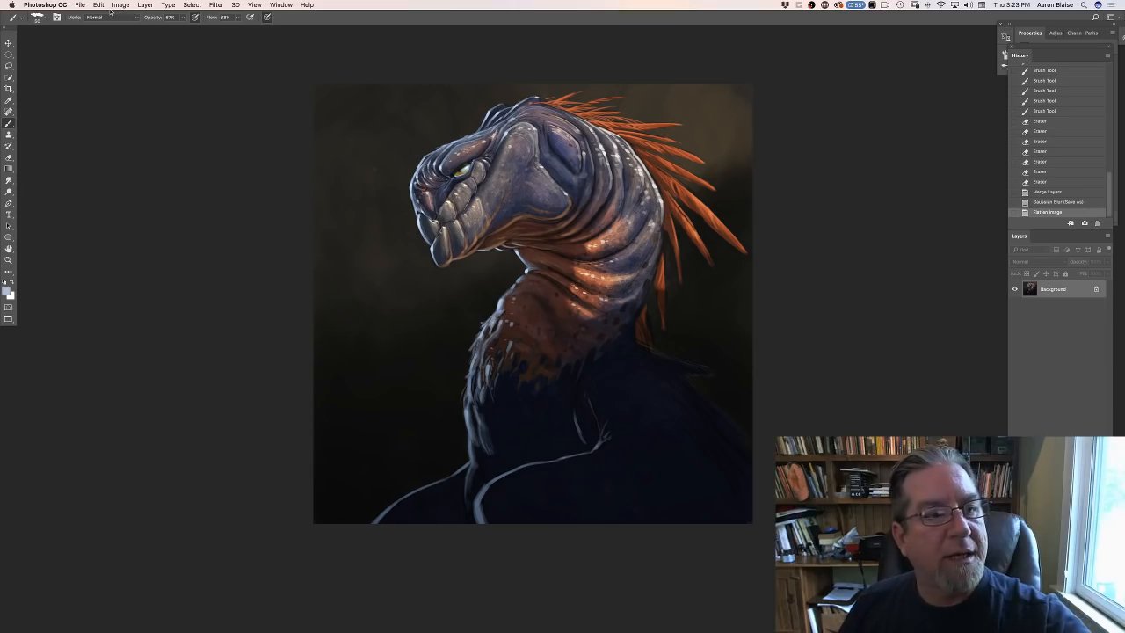
- Save the flattened image as a separate Photoshop file with a "flat" suffix added to the name "Plastic Bag Creature"
left_click(79, 6)
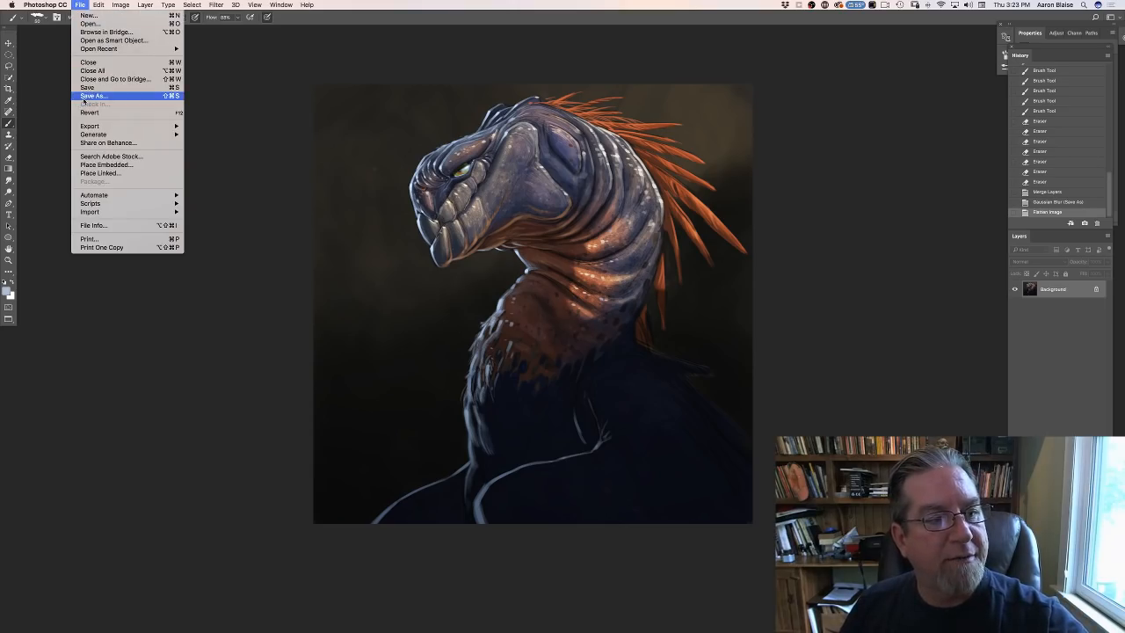
left_click(91, 95)
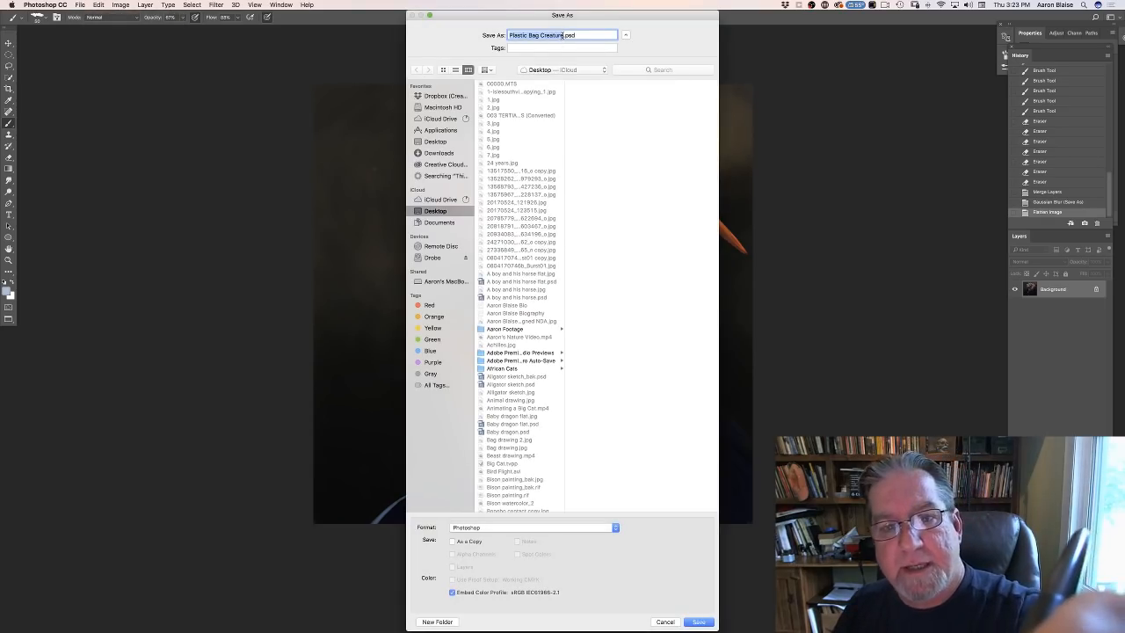
left_click(562, 35)
type("Flat")
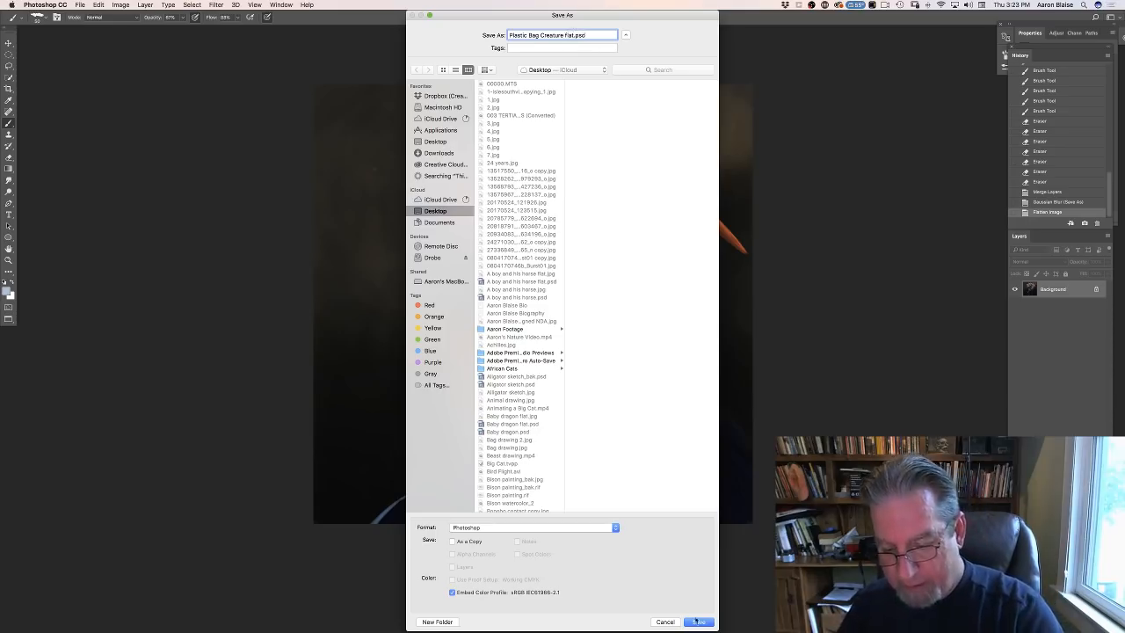
left_click(697, 621)
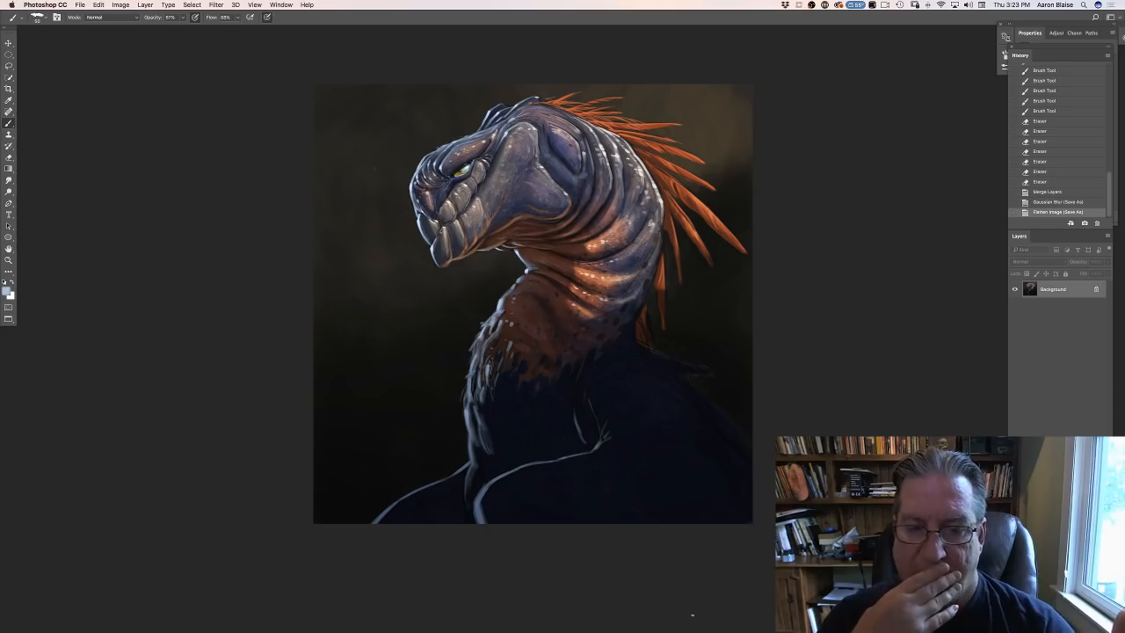
- Raise the master saturation of the whole painting to about +15 with a Hue/Saturation adjustment
left_click(121, 4)
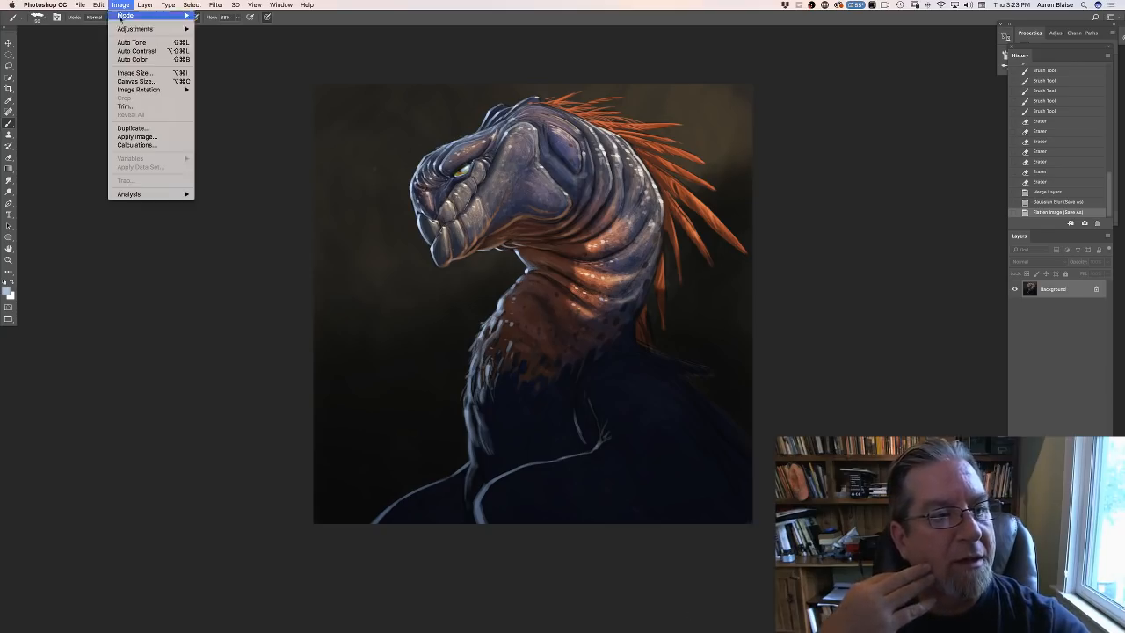
mouse_move(167, 29)
left_click(212, 77)
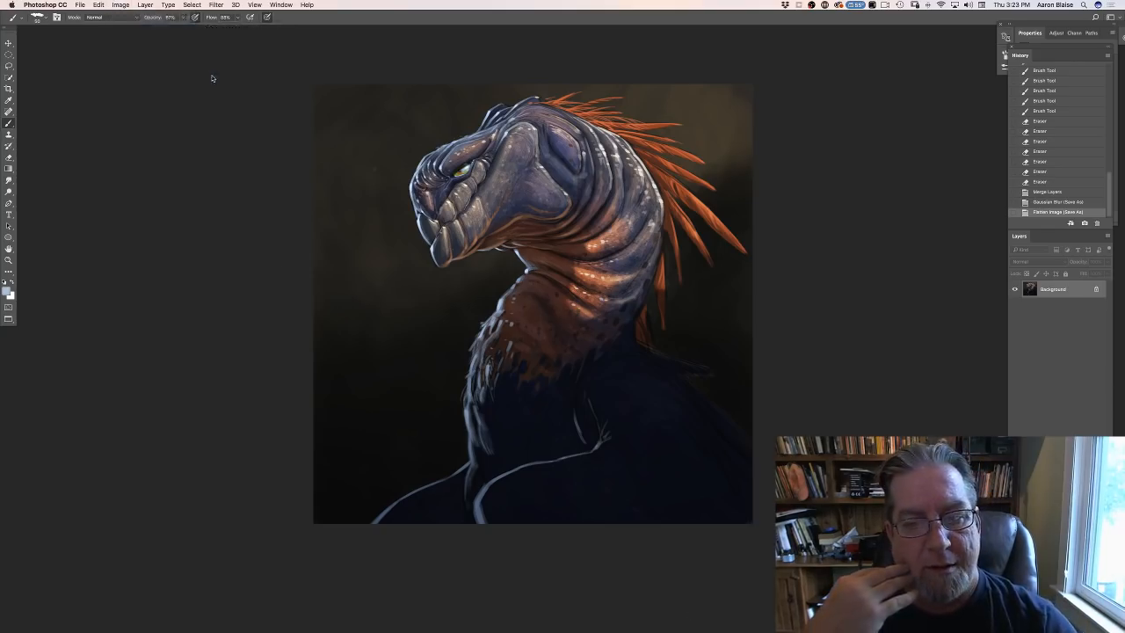
left_click_drag(163, 177, 167, 177)
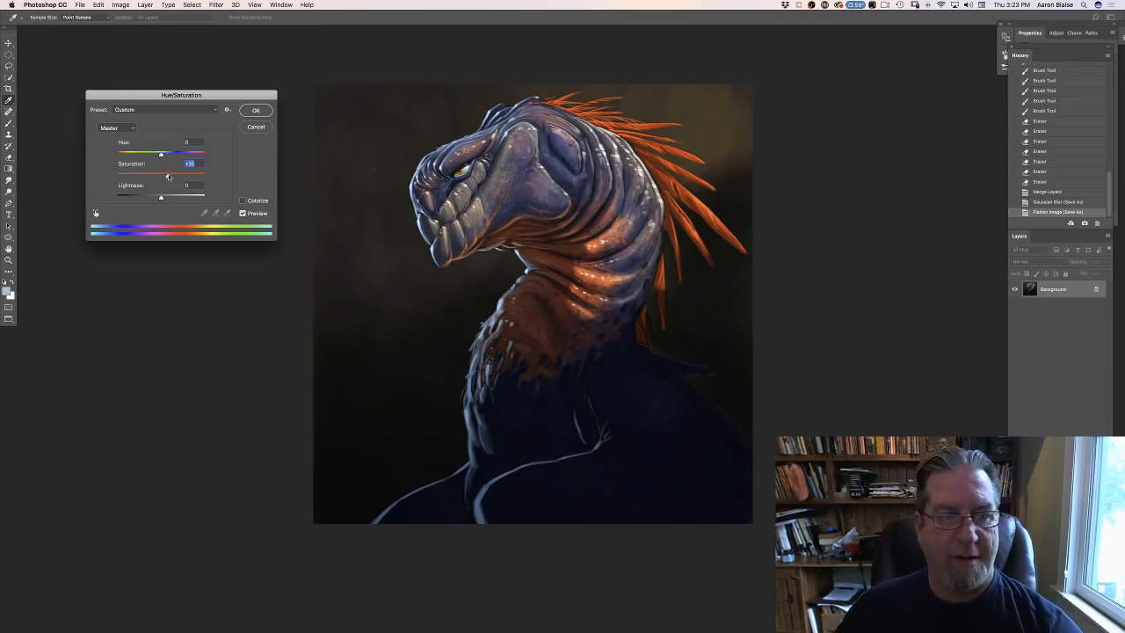
left_click(255, 113)
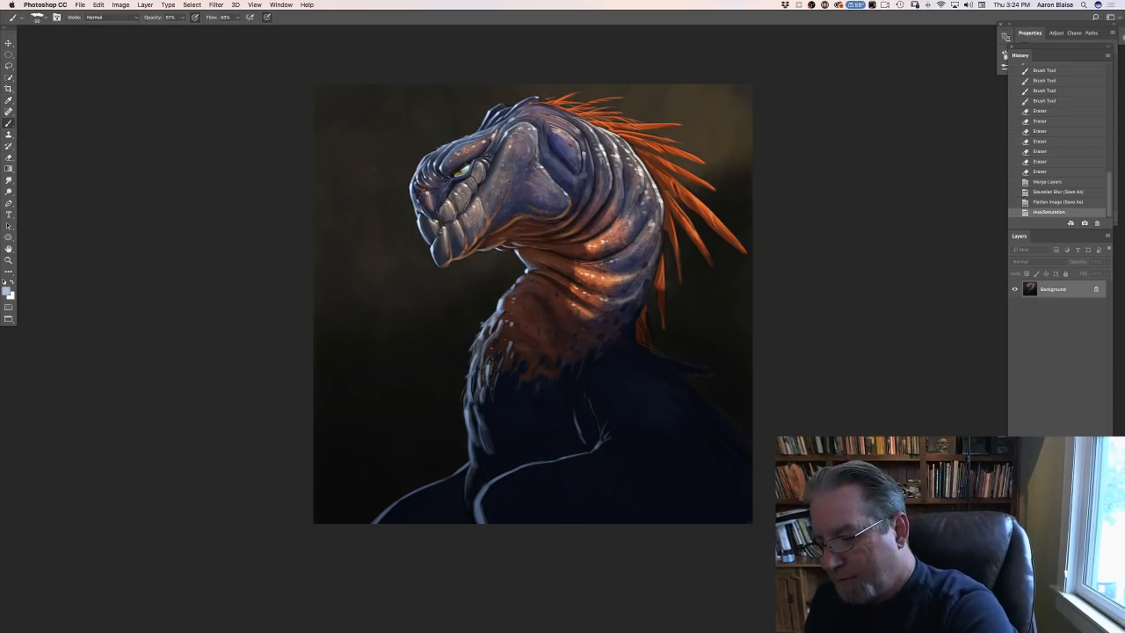
- Duplicate the flattened Background layer and flip the canvas horizontally
left_click_drag(1054, 289, 1084, 626)
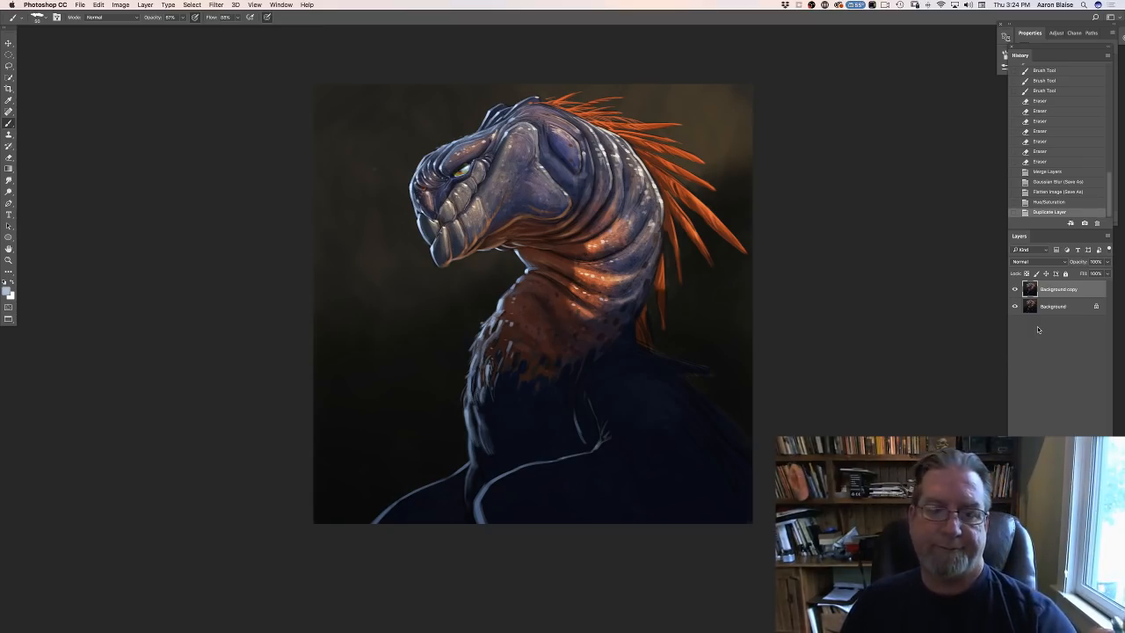
left_click(120, 5)
mouse_move(149, 90)
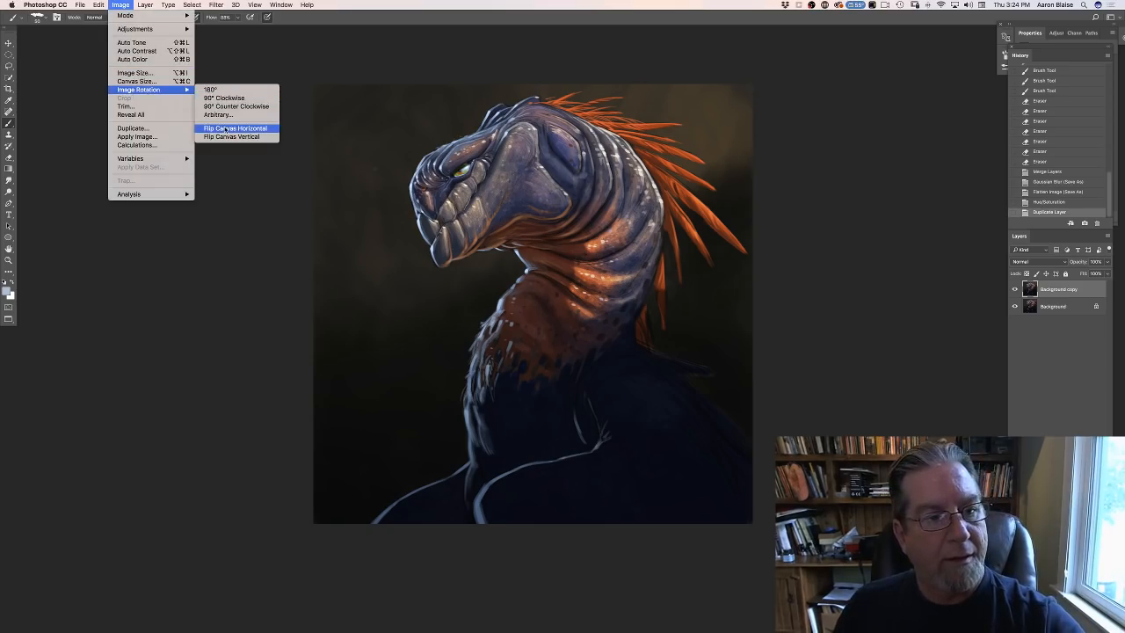
left_click(226, 129)
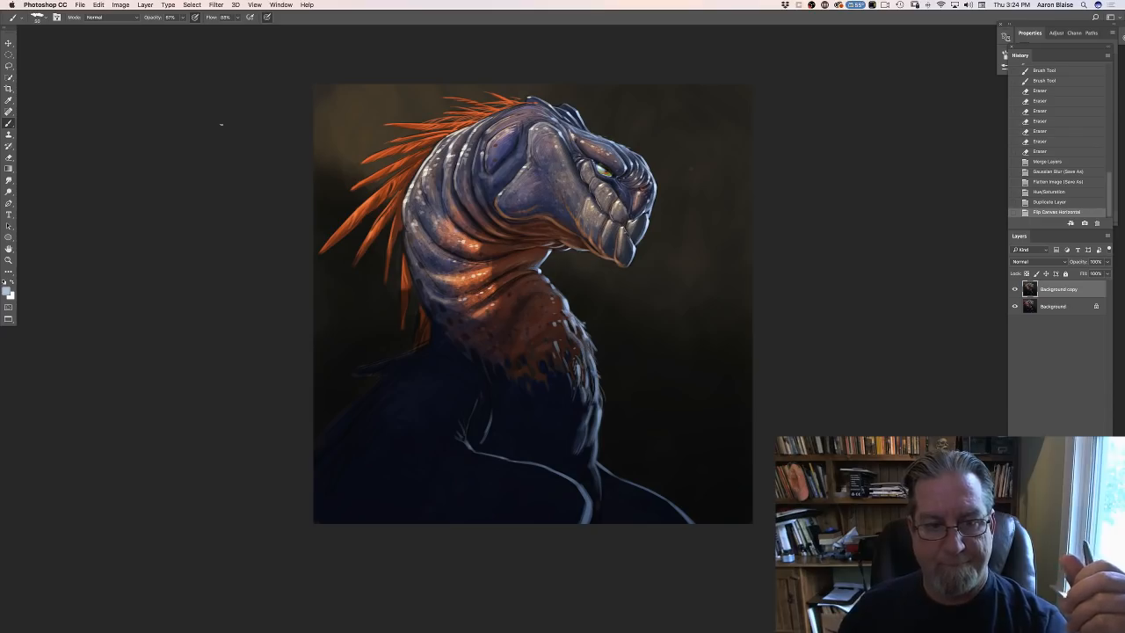
- Paint reddish-brown reflected light down the back edge of the neck with a colour sampled beside the orange feathers, and lighten the brush colour slightly
left_click(7, 289)
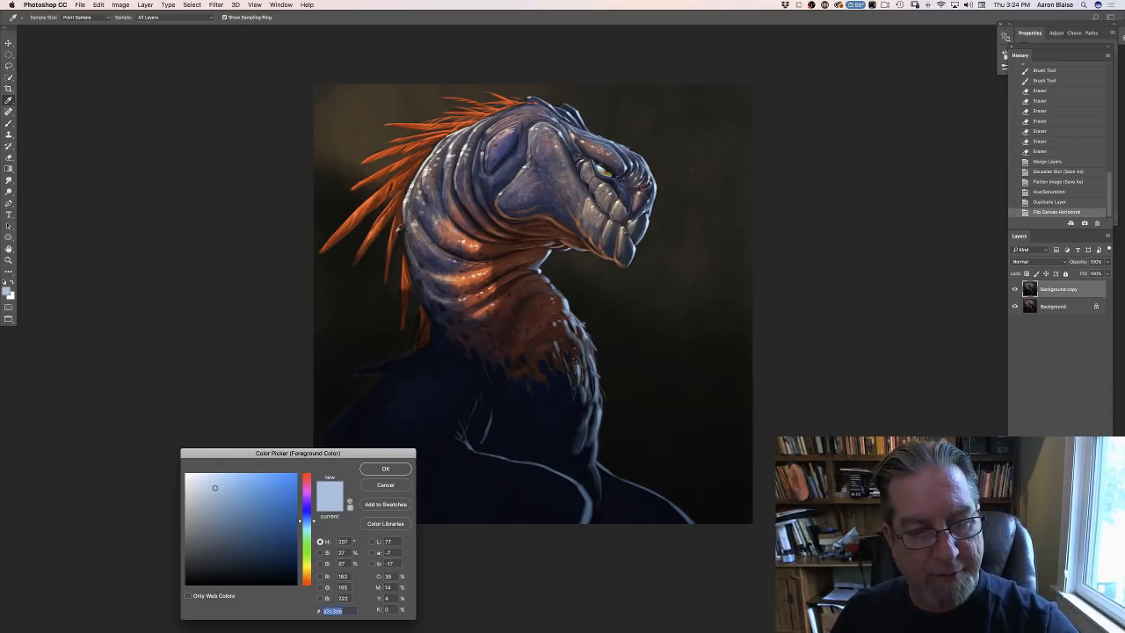
left_click(399, 228)
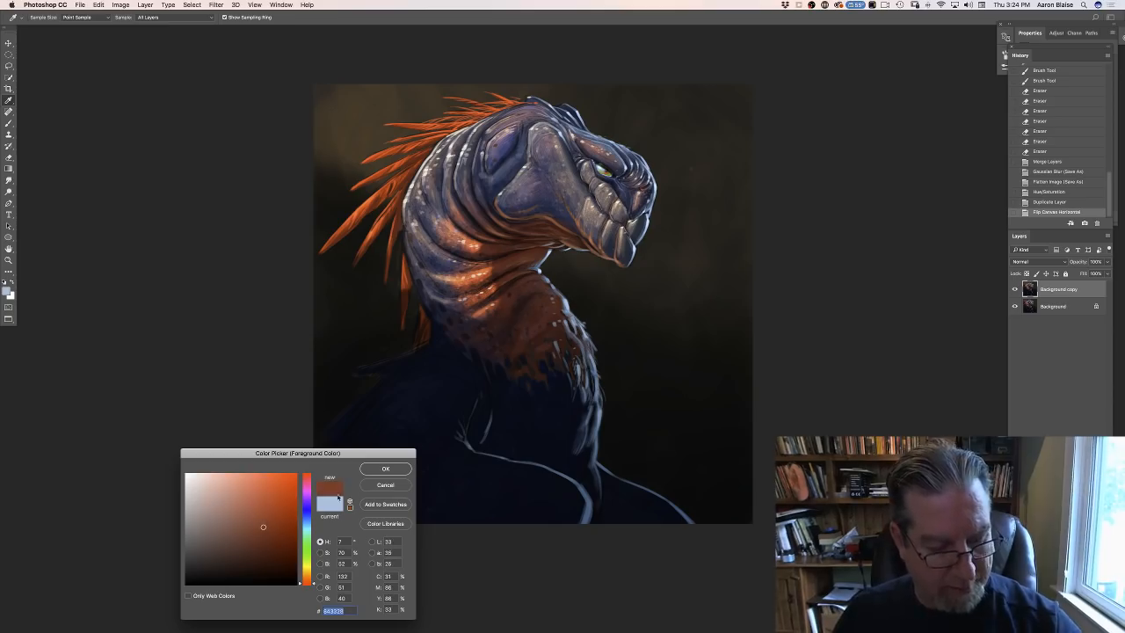
left_click(385, 468)
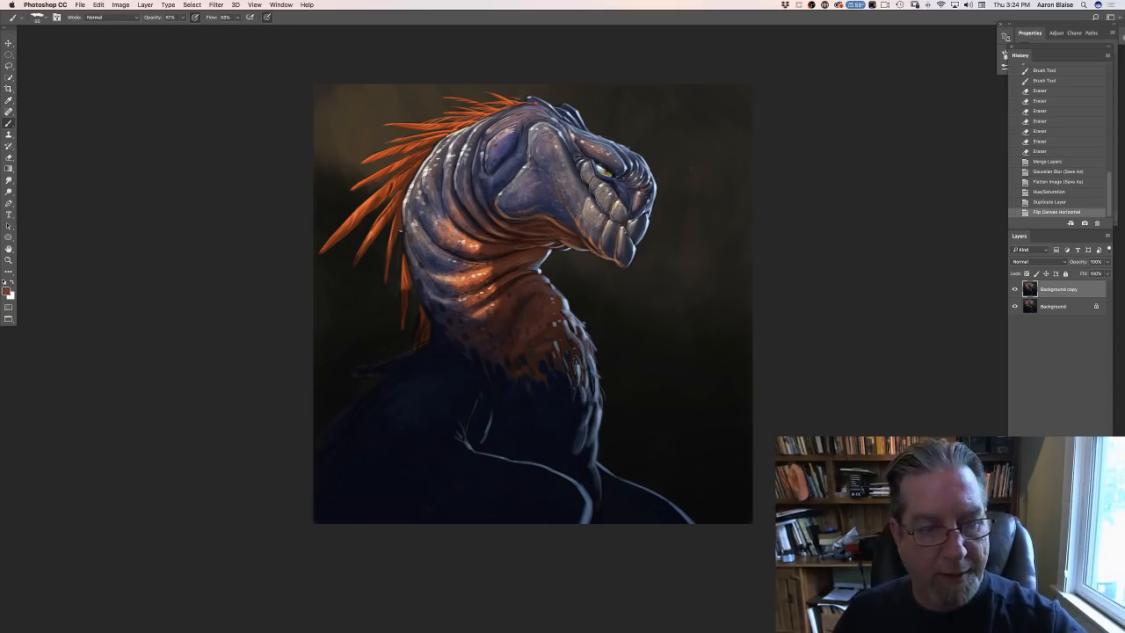
left_click_drag(404, 231, 407, 250)
left_click_drag(406, 244, 424, 299)
left_click_drag(426, 300, 432, 315)
left_click_drag(429, 311, 433, 319)
mouse_move(431, 314)
left_mouse_down()
mouse_move(435, 322)
mouse_move(430, 308)
left_mouse_up()
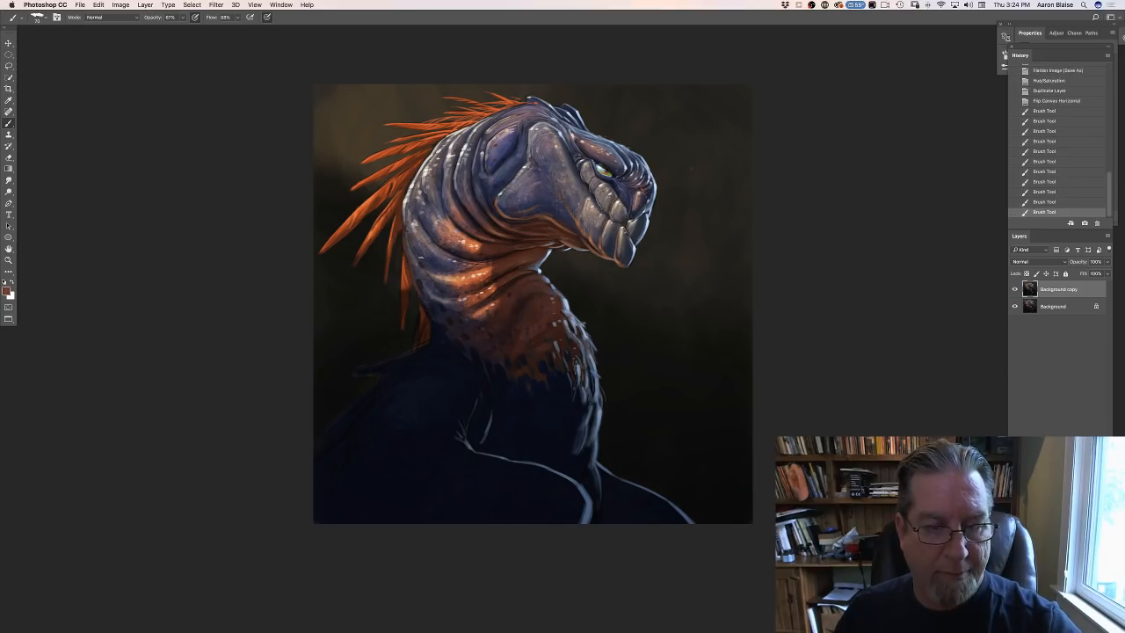
left_click_drag(416, 267, 421, 276)
left_click_drag(414, 259, 424, 260)
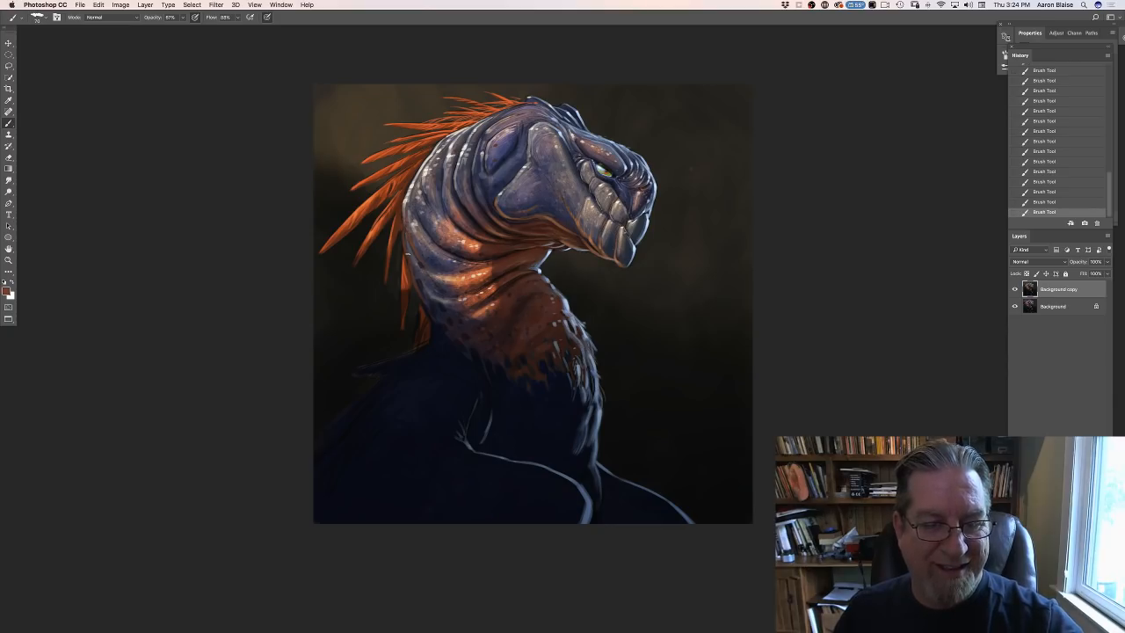
left_click(7, 290)
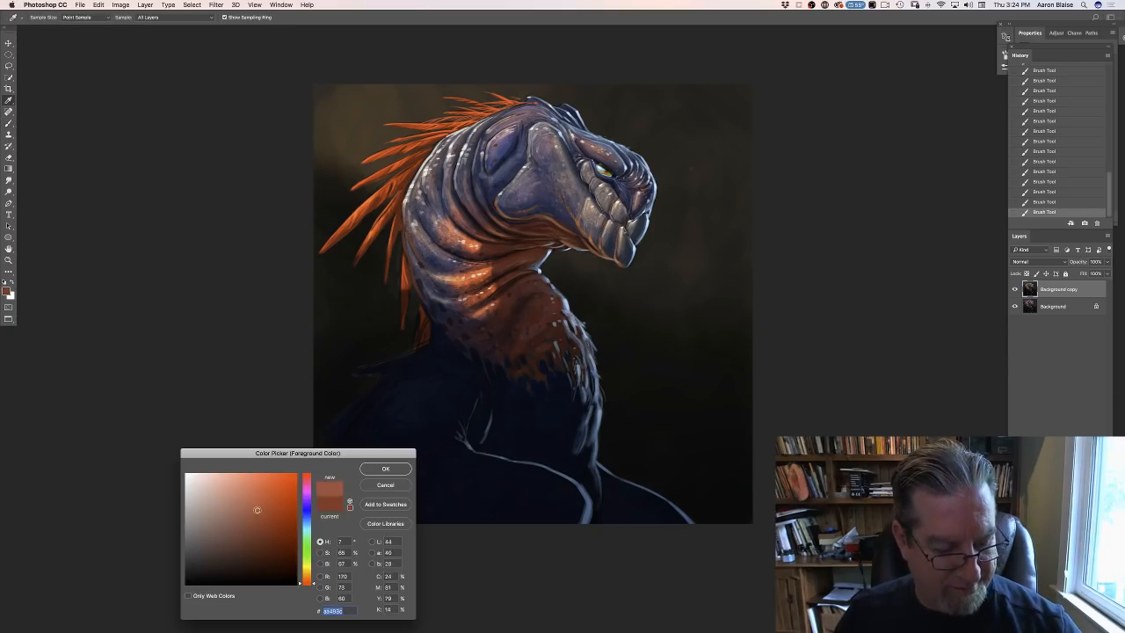
left_click(374, 470)
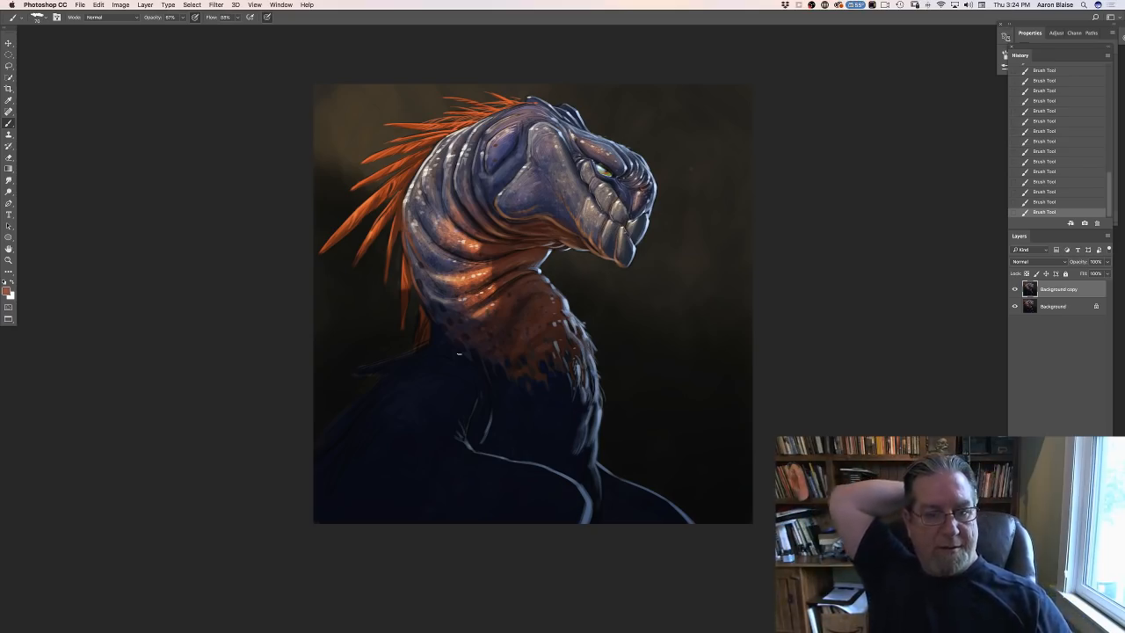
- Sample the dark navy at the base of the neck as the brush colour and brighten it to a more saturated blue
left_click(10, 294)
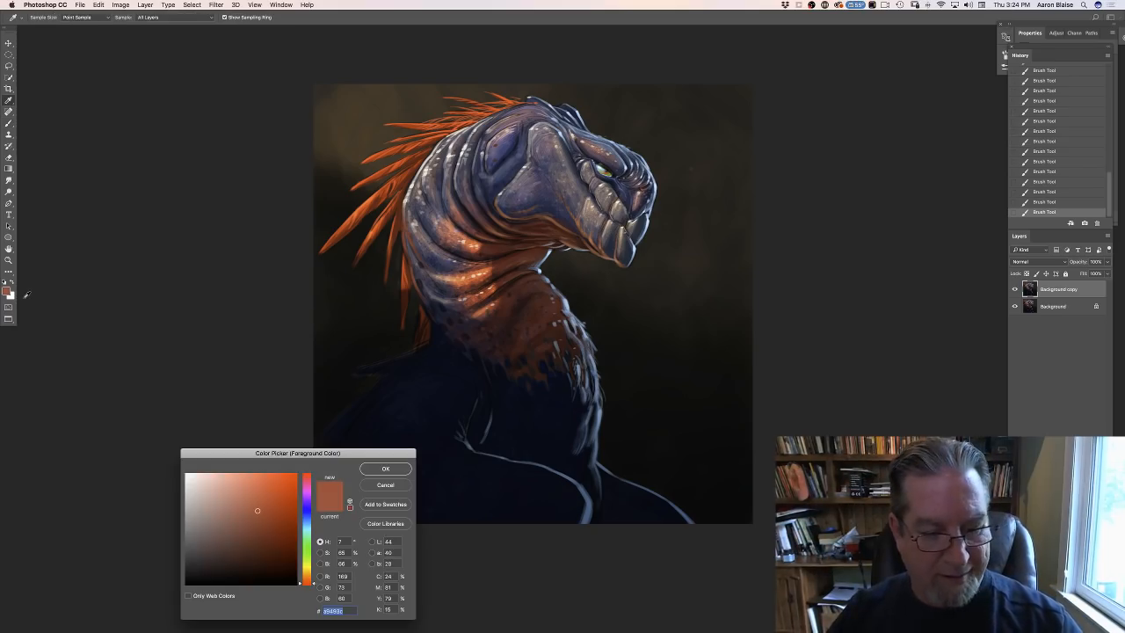
left_click(430, 343)
left_click_drag(263, 573, 251, 558)
key("Return")
key("b")
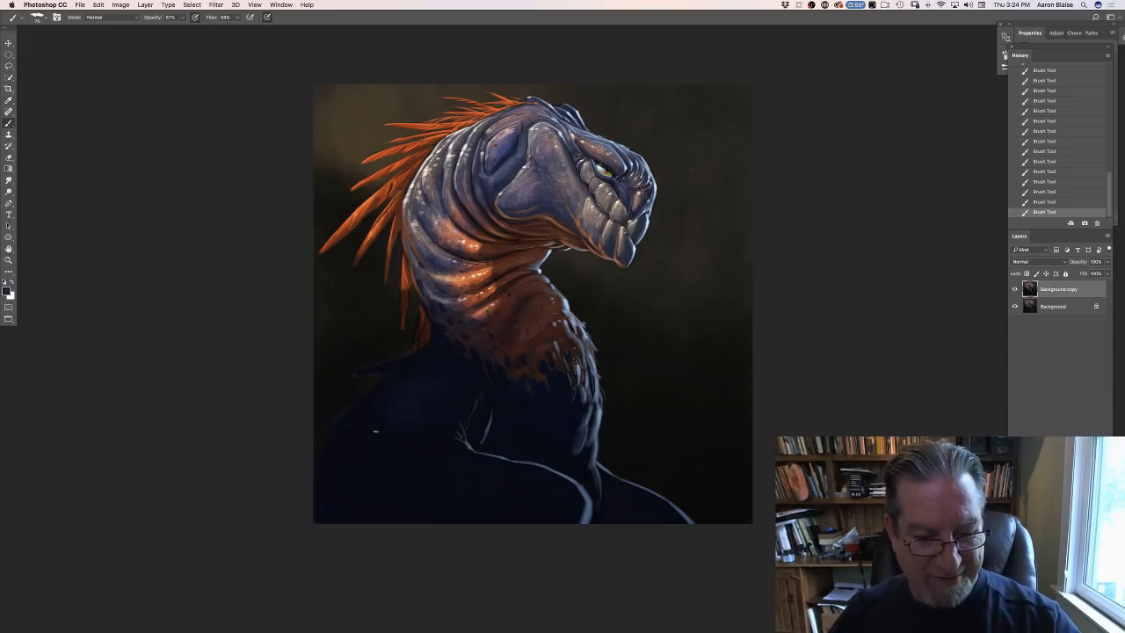
left_click(7, 291)
left_click_drag(248, 554, 290, 516)
left_click(368, 467)
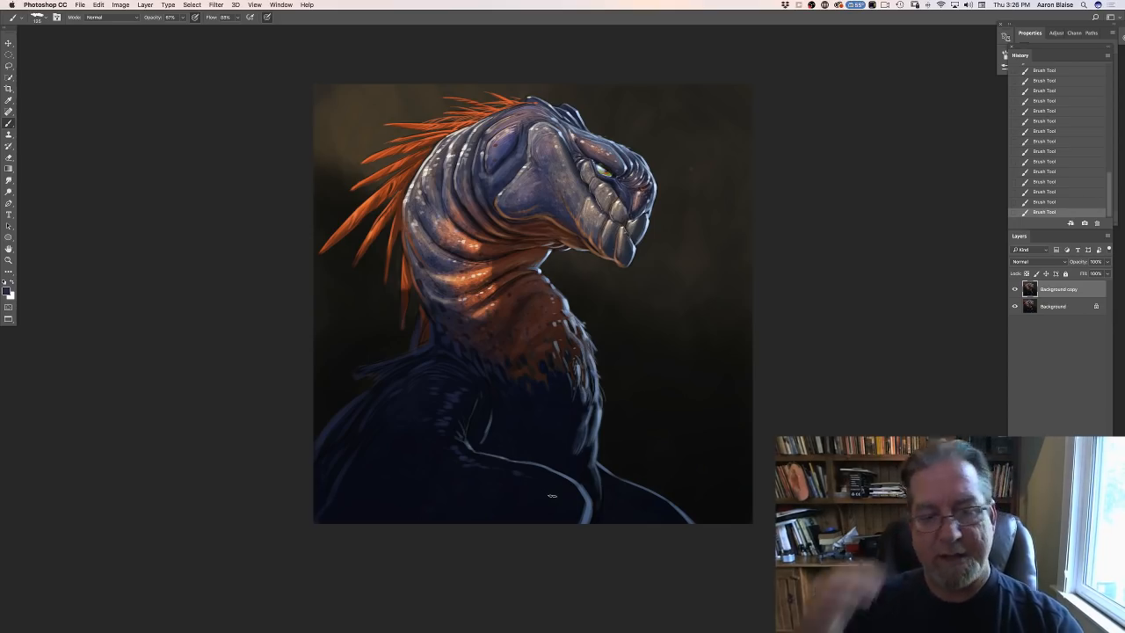
- Flip the canvas horizontally so the creature faces its original direction again
left_click(120, 4)
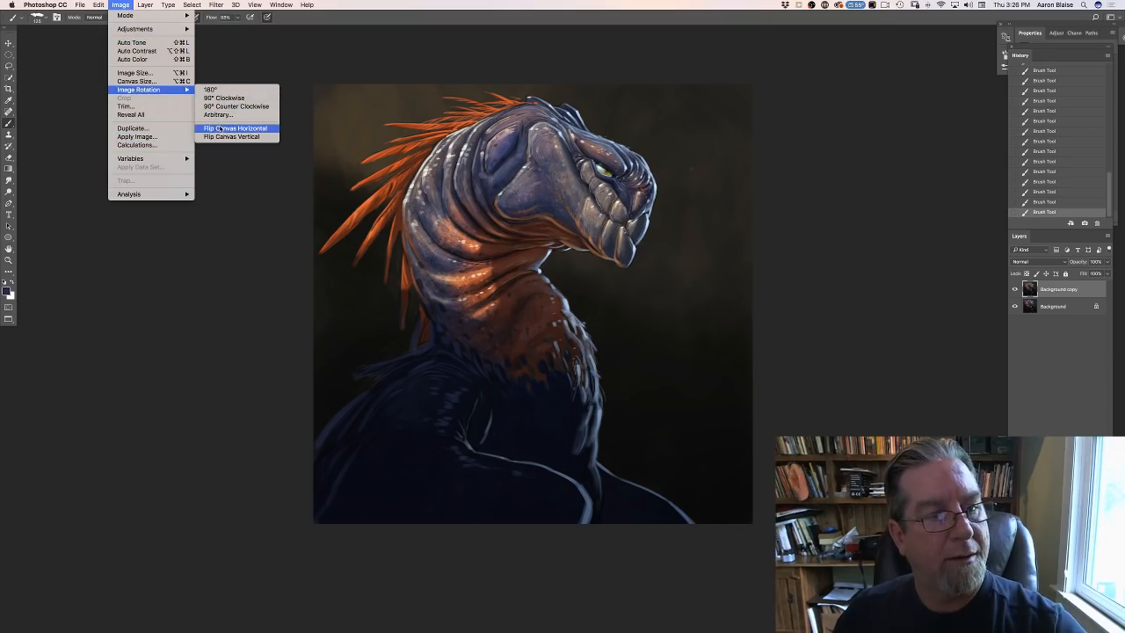
left_click(212, 131)
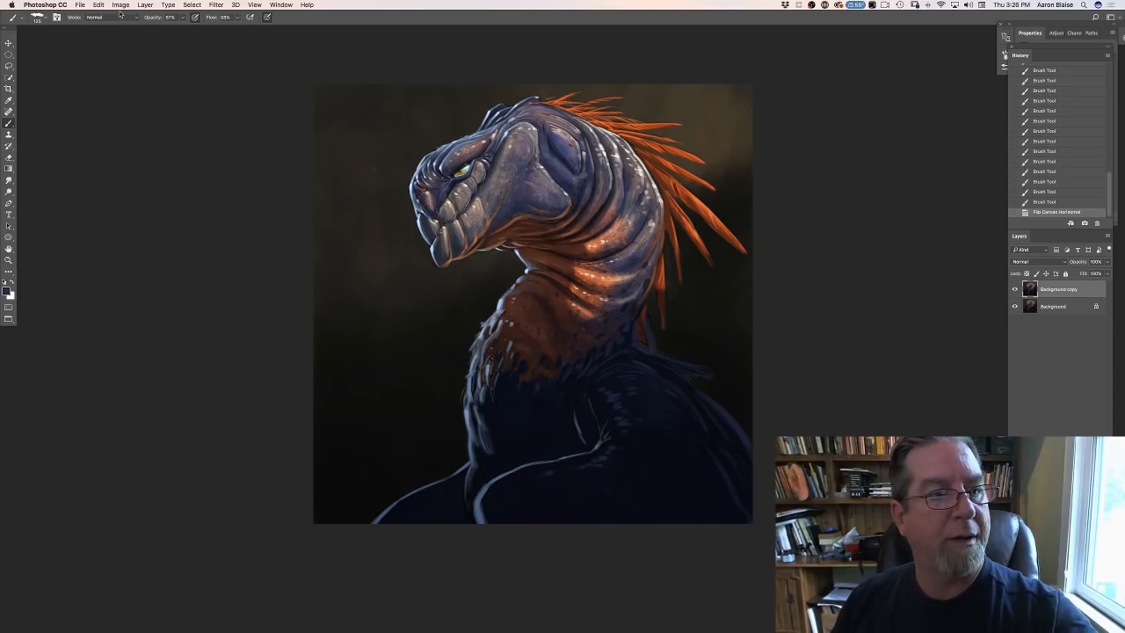
- Duplicate the Background copy layer and start a Tilt-Shift blur on the new duplicate
left_click(216, 5)
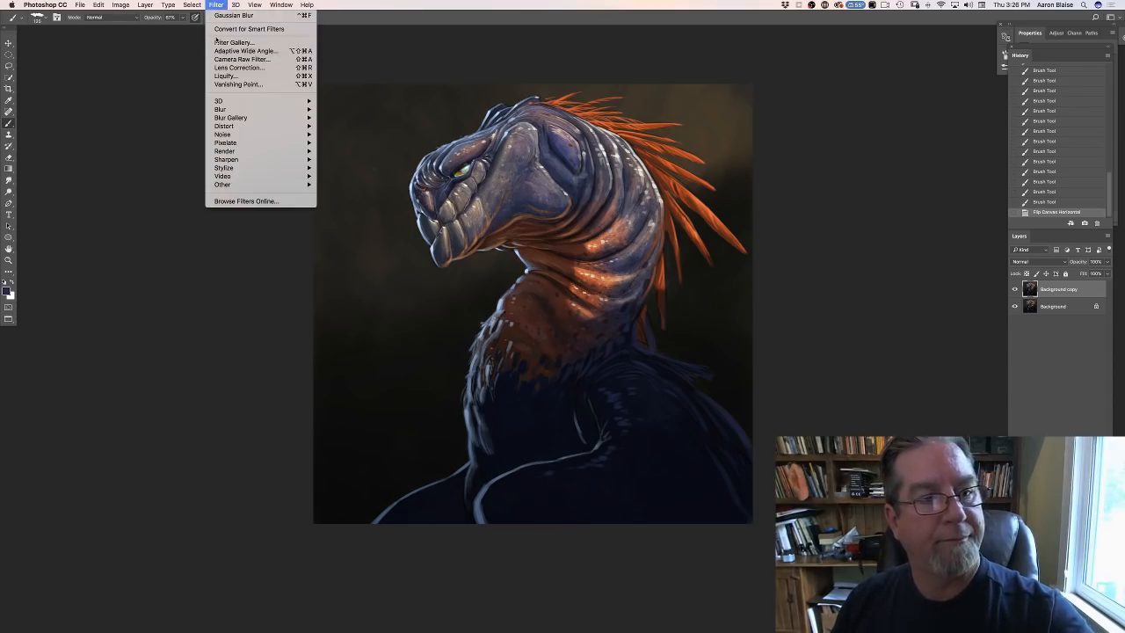
left_click(171, 71)
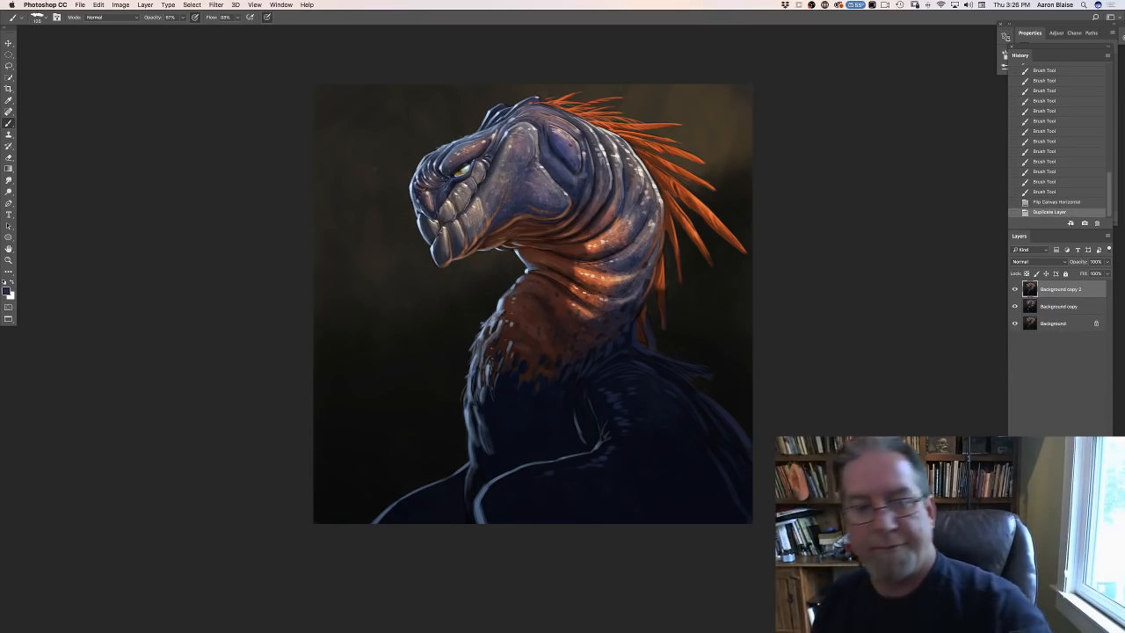
key("super+j")
left_click(214, 5)
mouse_move(217, 129)
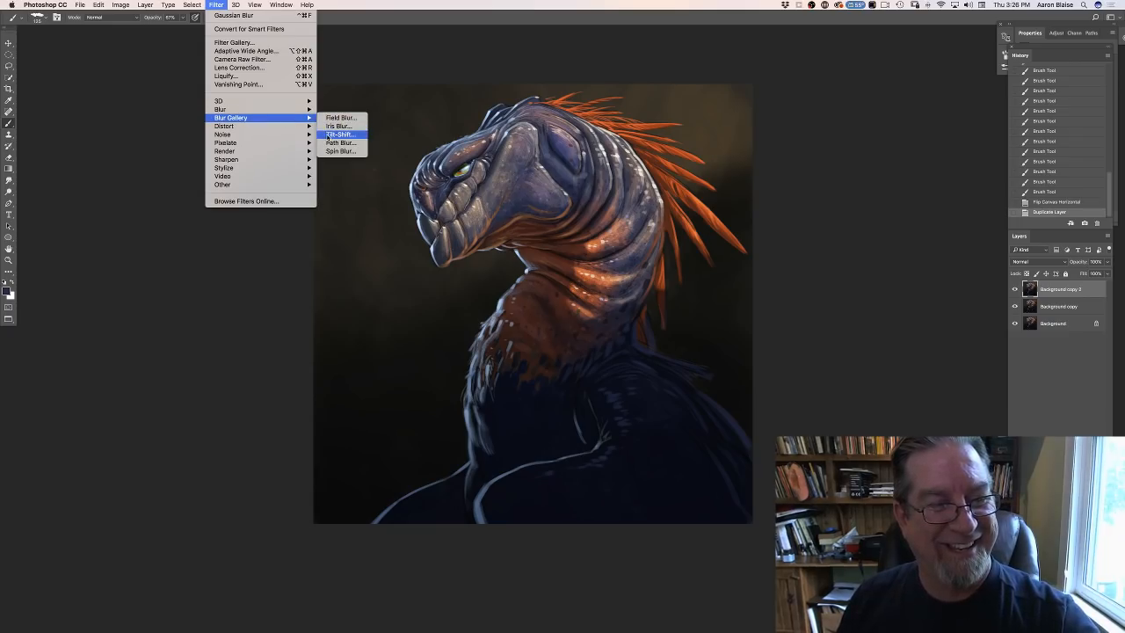
left_click(338, 134)
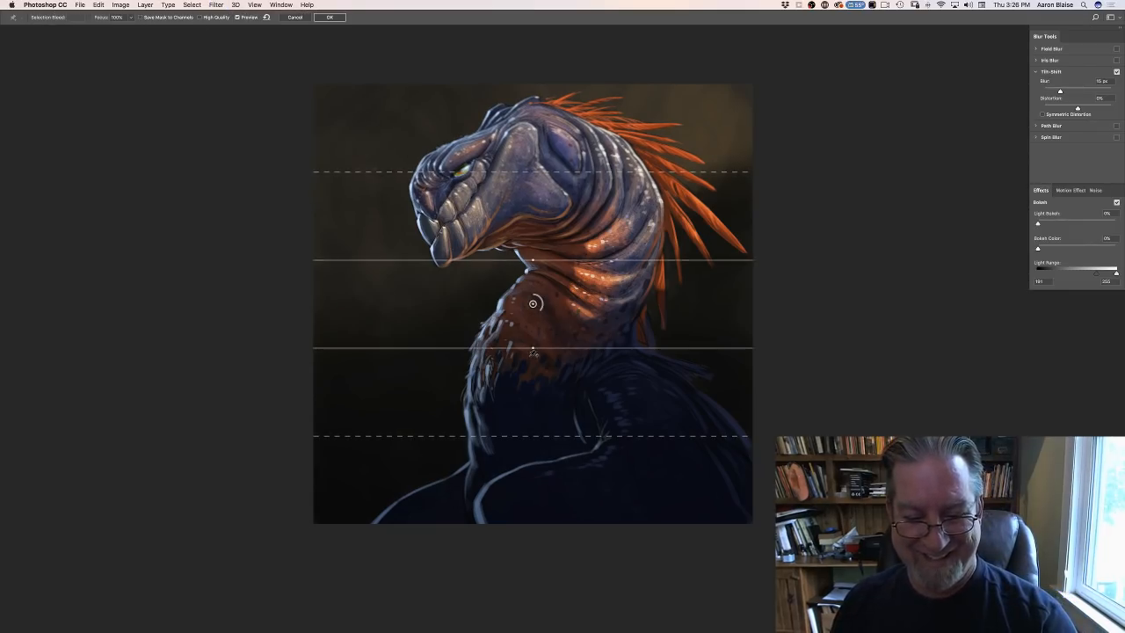
- Tilt the focus band upward toward the feathers, widen it over the head, extend the lower fade, and raise the blur to about 70 px
left_click_drag(533, 347, 540, 347)
left_click_drag(464, 266, 445, 129)
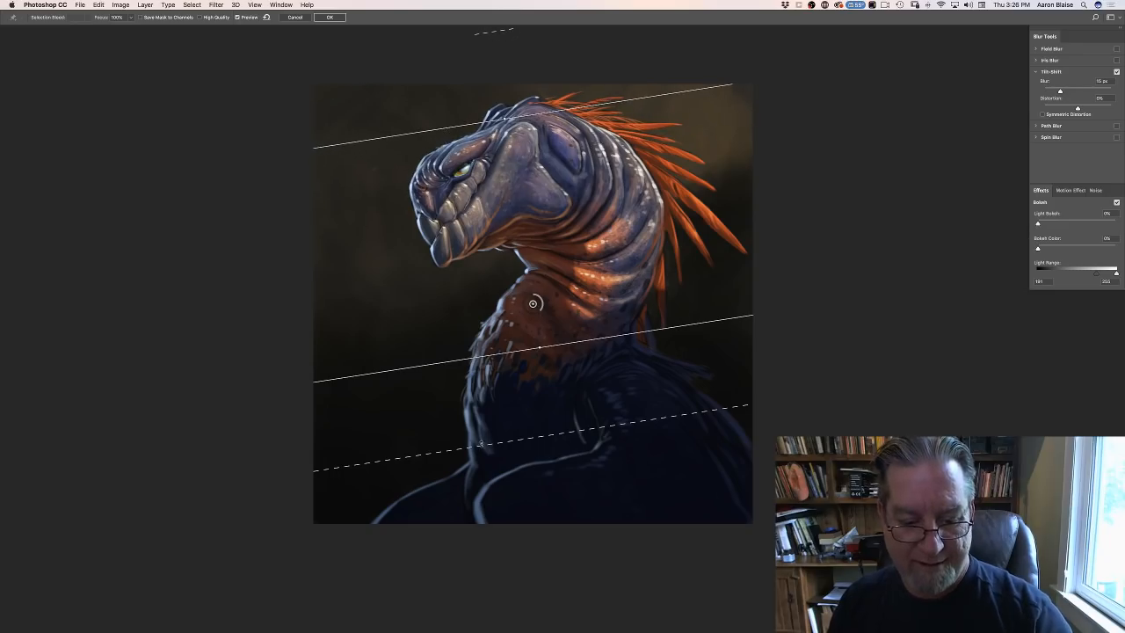
left_click_drag(490, 509, 490, 506)
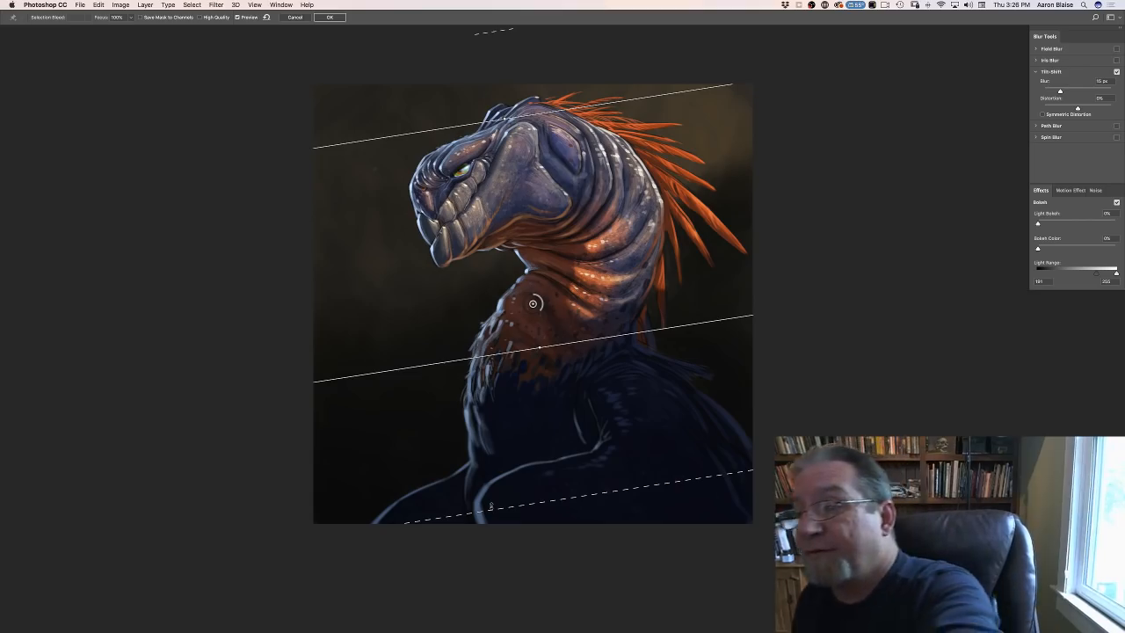
left_click(1066, 91)
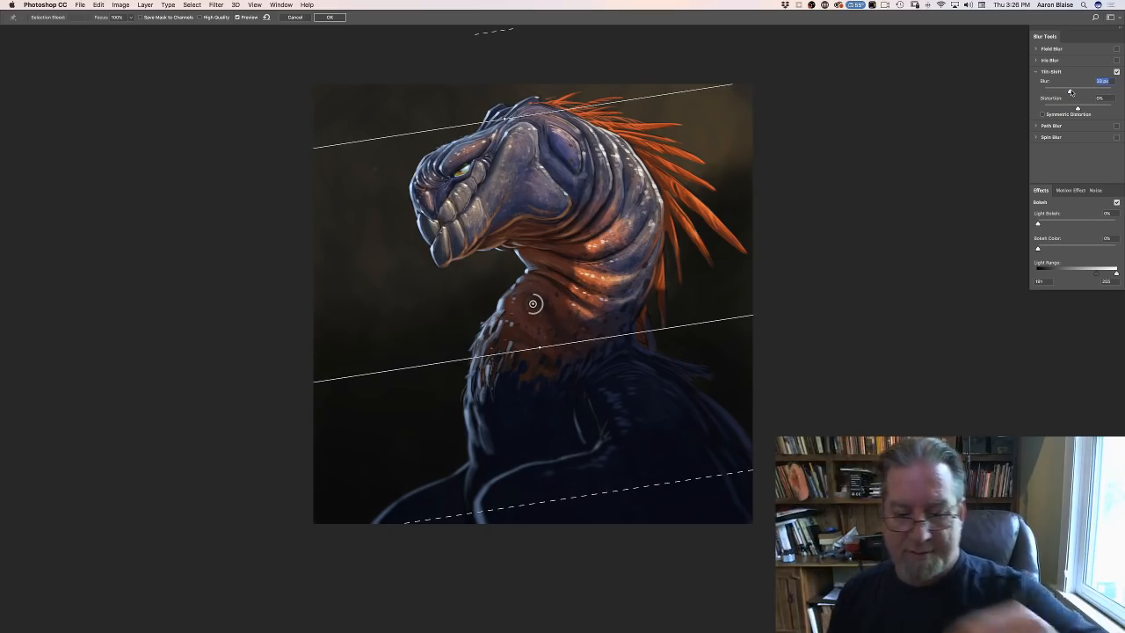
left_click_drag(1071, 92, 1075, 90)
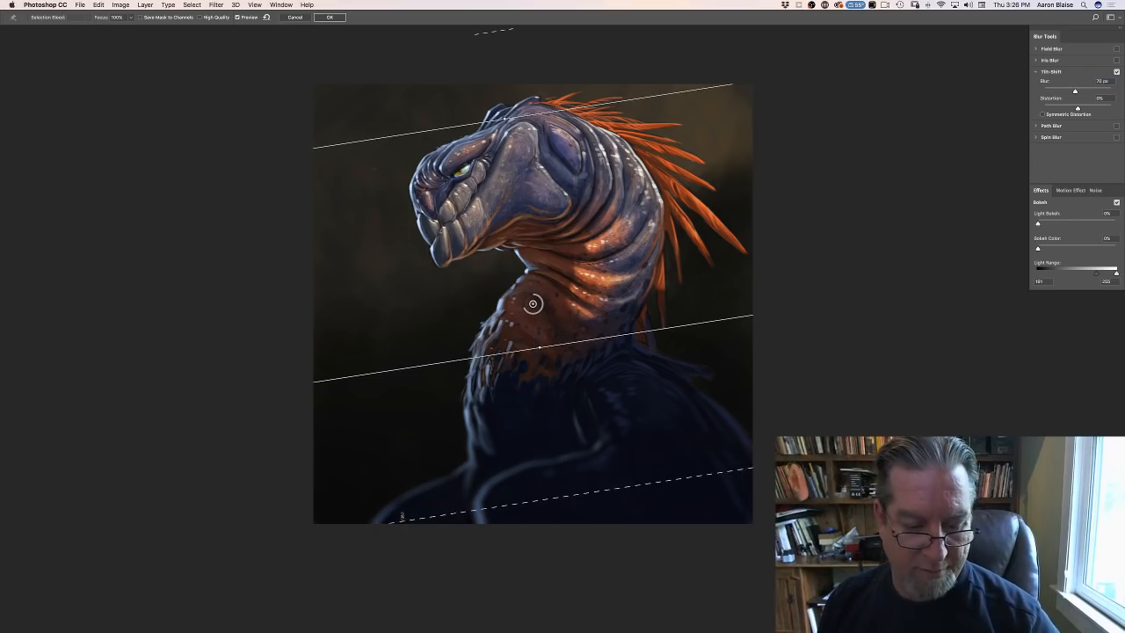
- Raise the lower focus line across the base of the neck, set the lower fade limit across the body, and apply the Tilt-Shift blur
left_click_drag(402, 516, 397, 505)
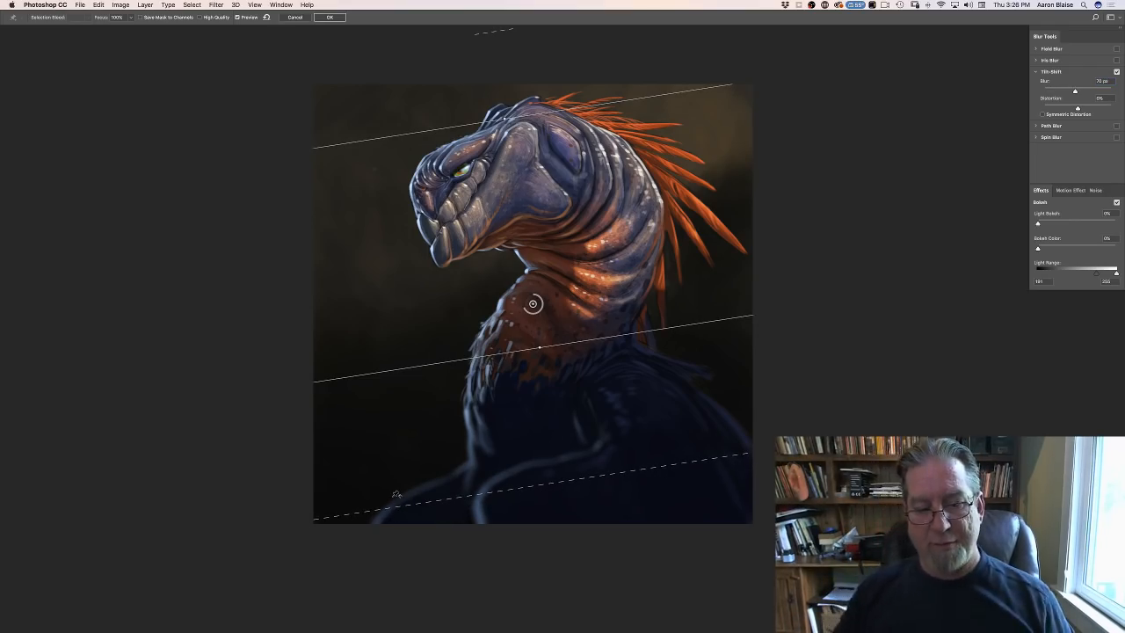
left_click_drag(377, 369, 370, 339)
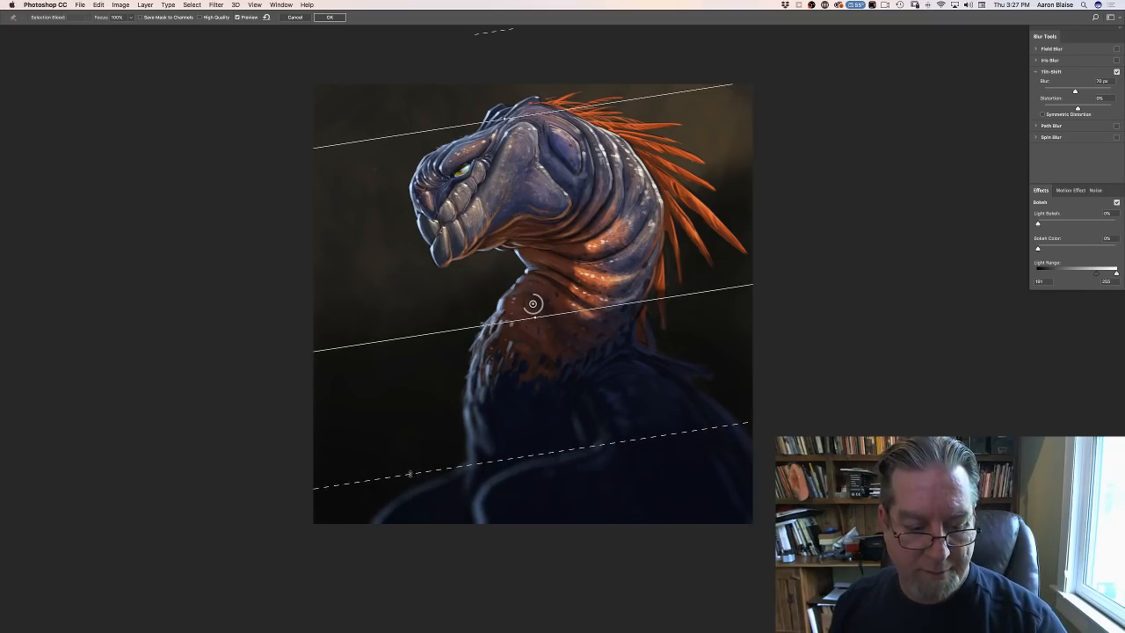
left_click_drag(408, 475, 412, 487)
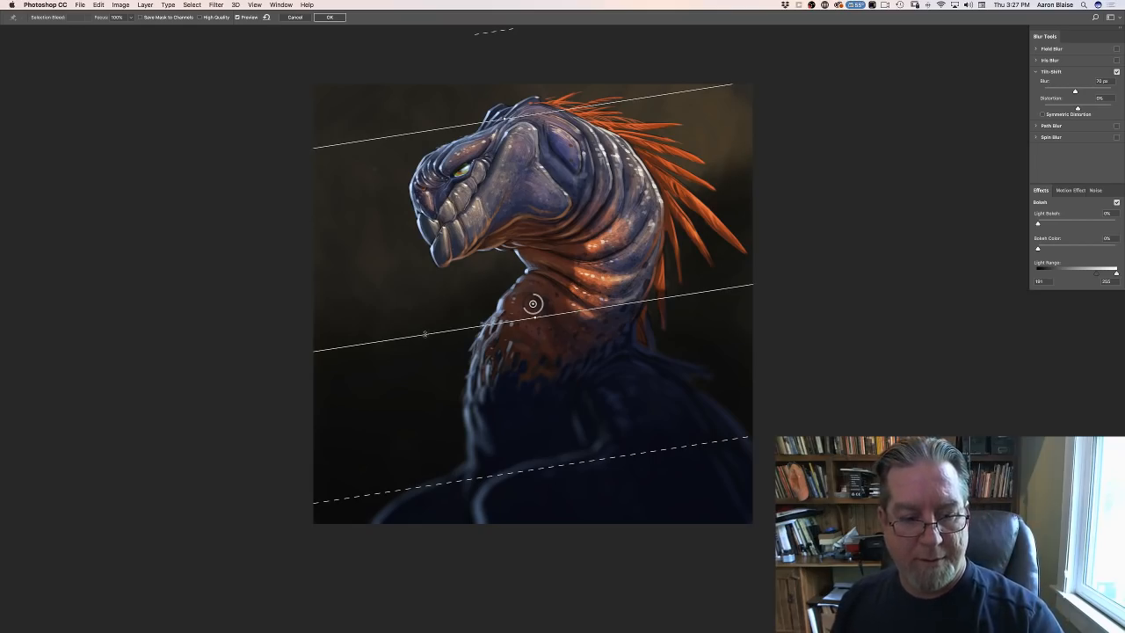
left_click_drag(422, 334, 421, 328)
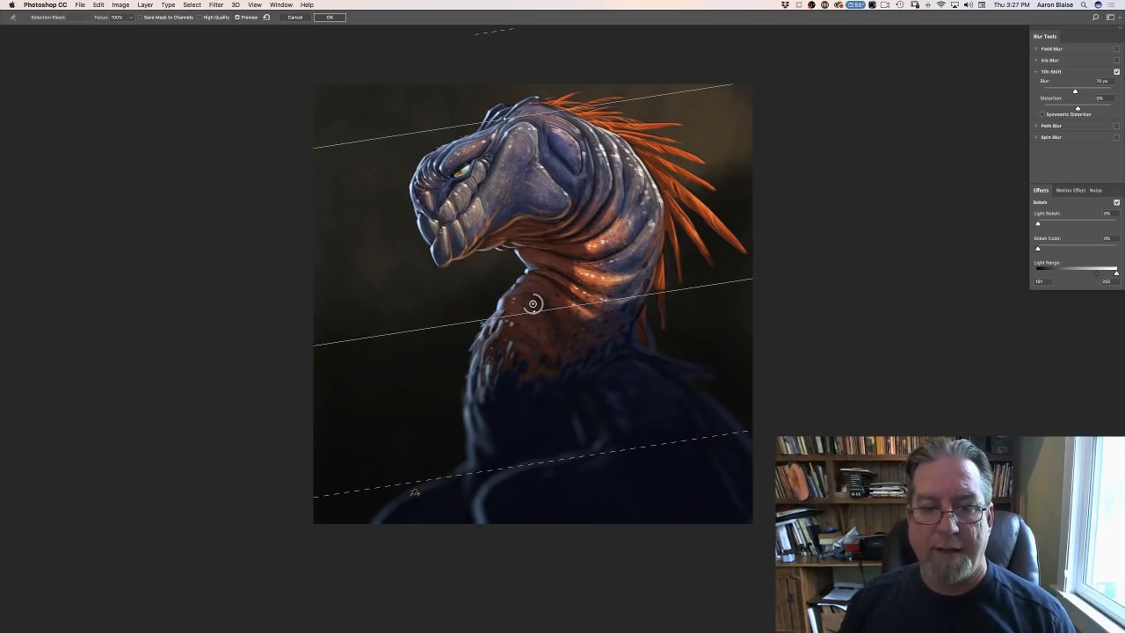
key("Return")
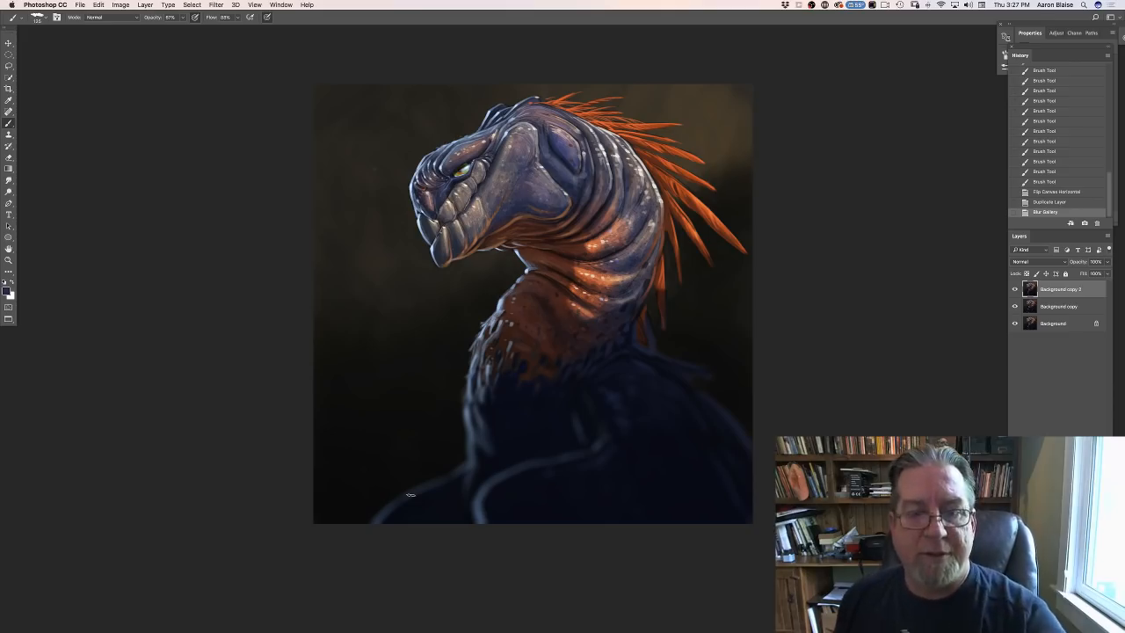
- Switch the Brush tool to a soft round tip for working around the head
key("super+equal")
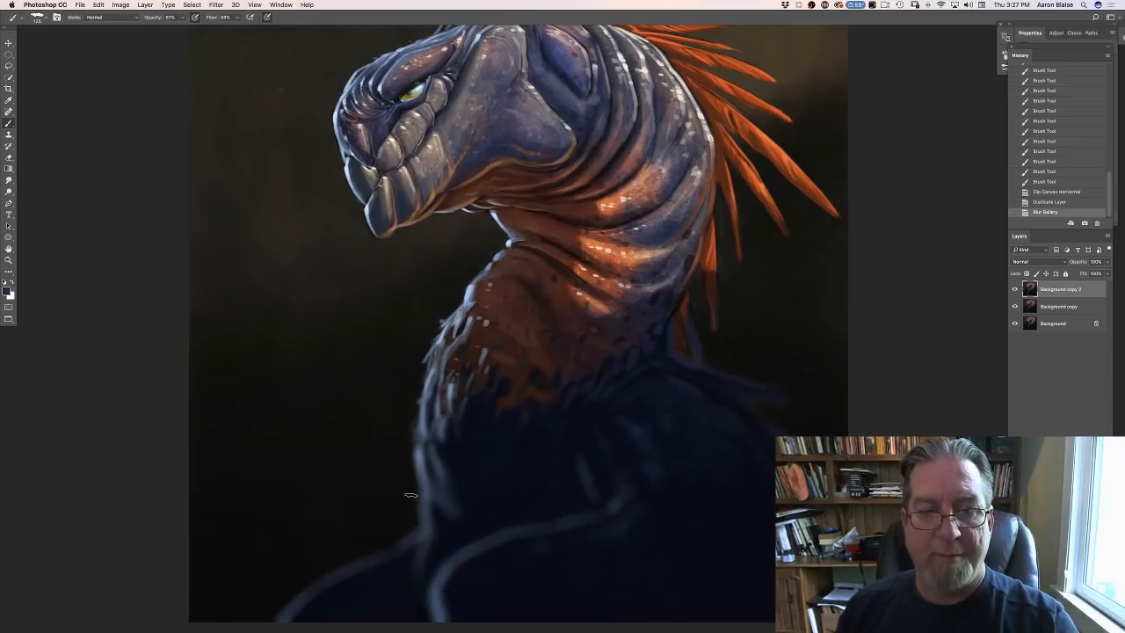
left_click_drag(146, 267, 143, 343)
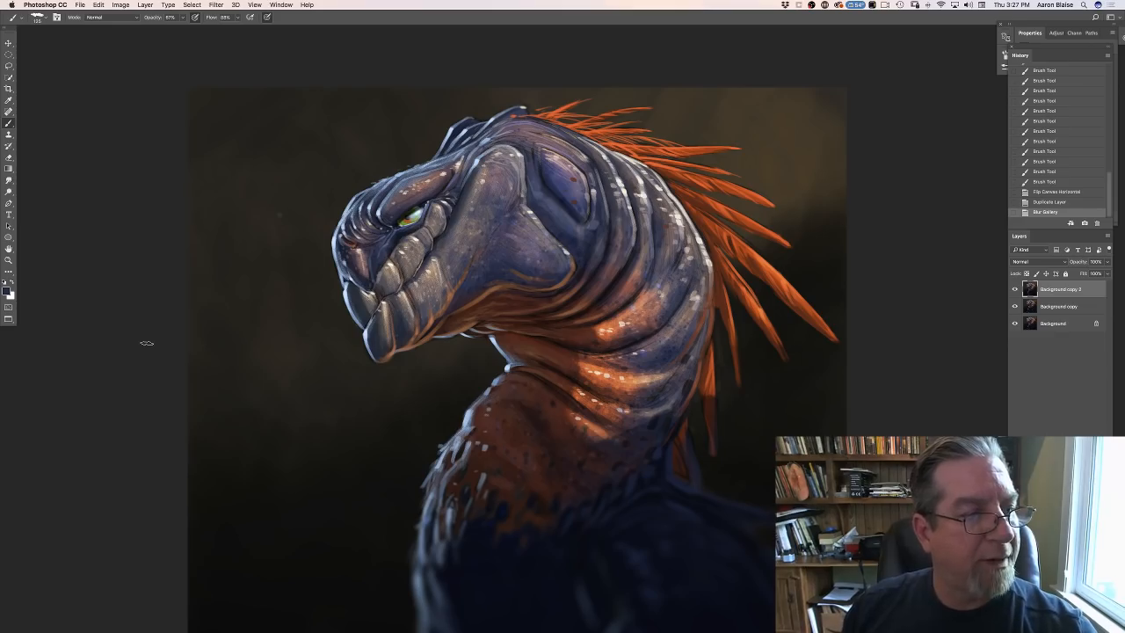
left_click(37, 17)
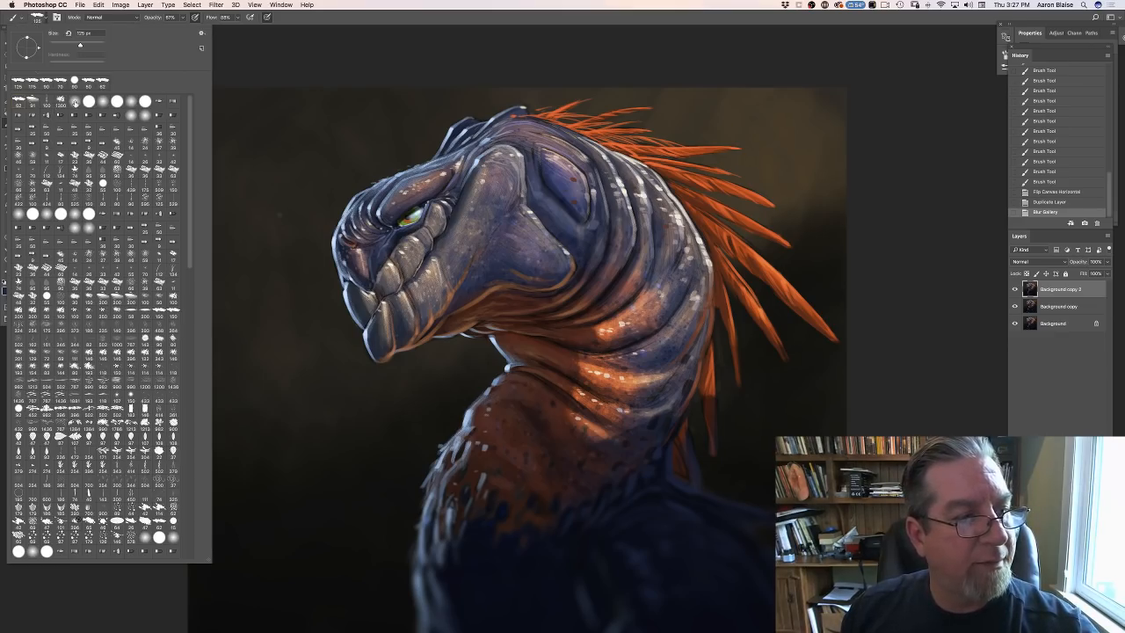
left_click(285, 72)
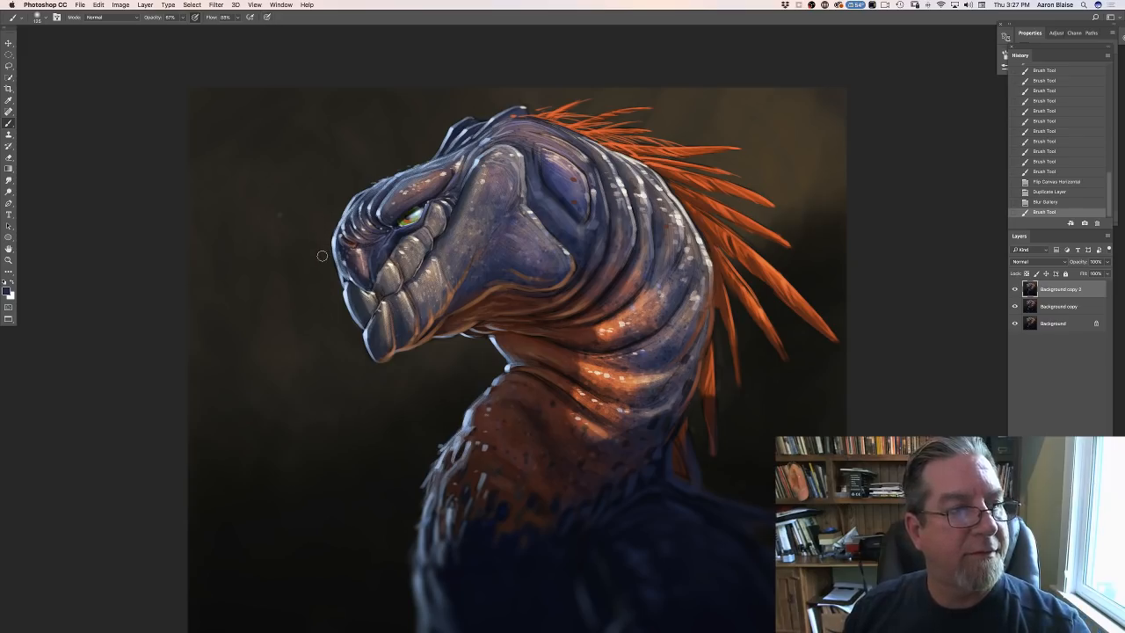
- Smudge the creature's outline from the back crest of the head down over the brow and snout to soften its edges
left_click(10, 180)
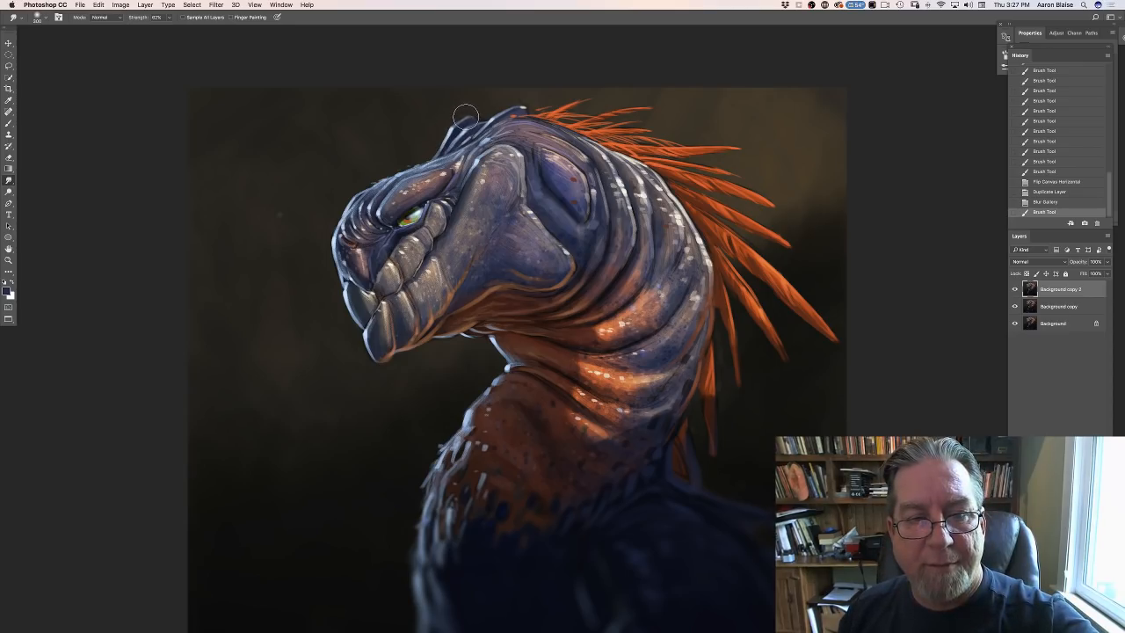
left_click_drag(465, 116, 448, 132)
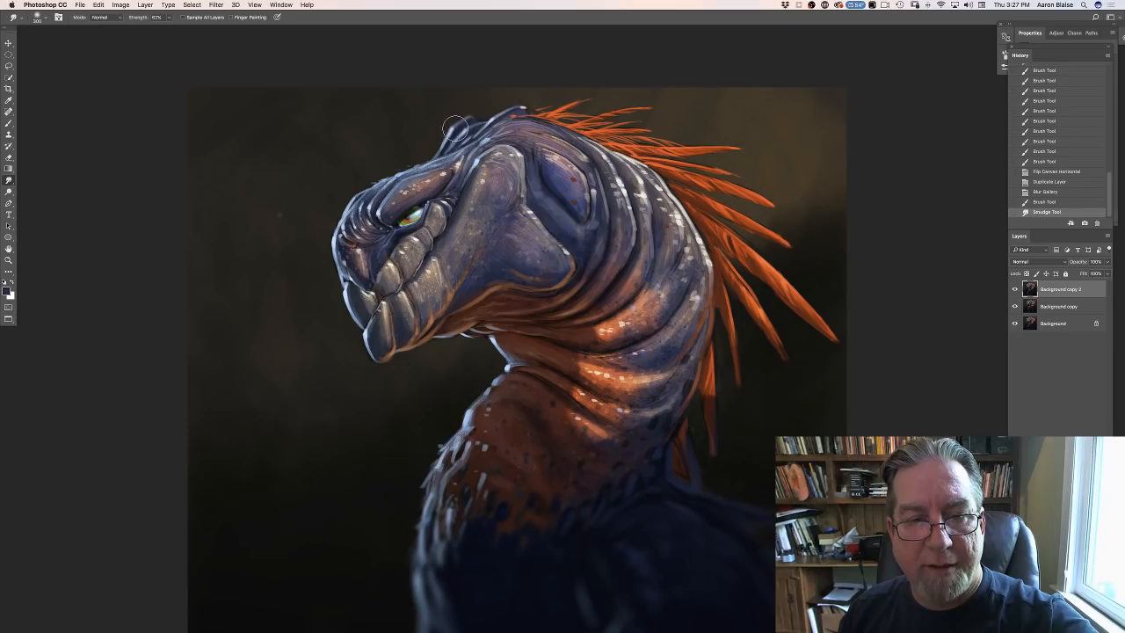
mouse_move(455, 129)
left_mouse_down()
mouse_move(462, 117)
mouse_move(439, 141)
mouse_move(344, 187)
mouse_move(319, 216)
mouse_move(334, 254)
left_mouse_up()
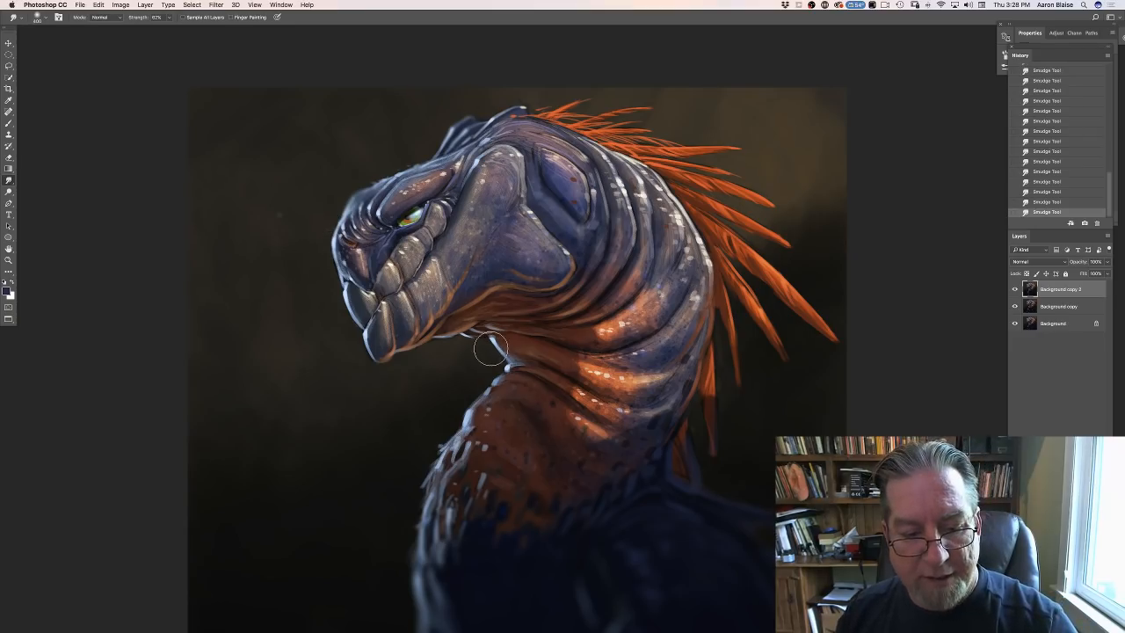
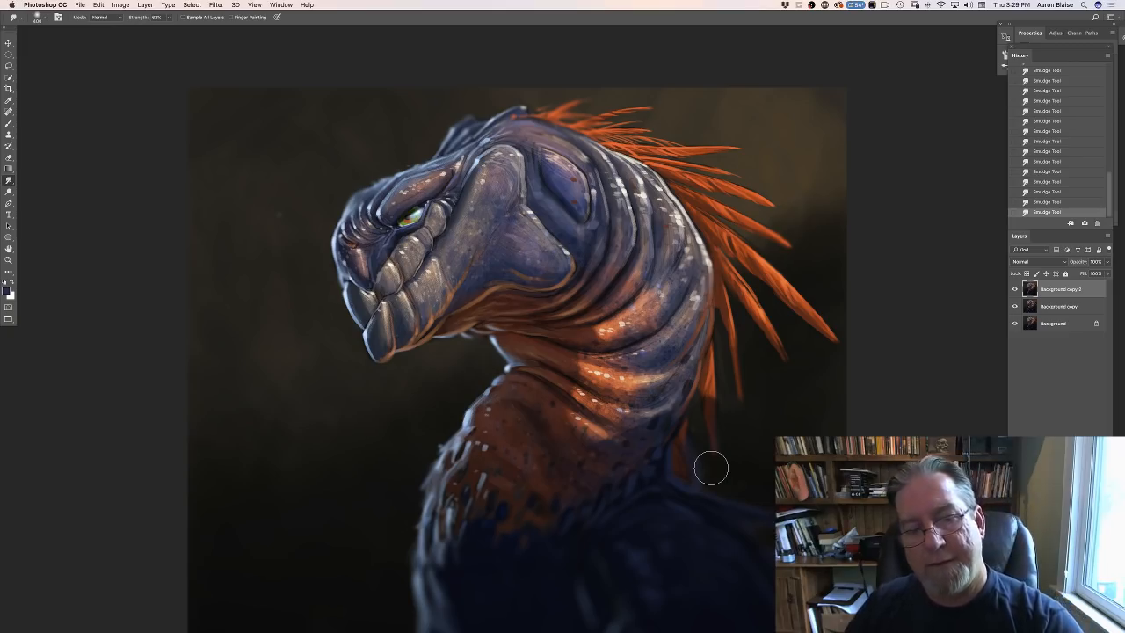
- Add an empty layer above the painting and duplicate the Background copy 2 layer beneath it for brush work
key("super+minus")
key("super+minus")
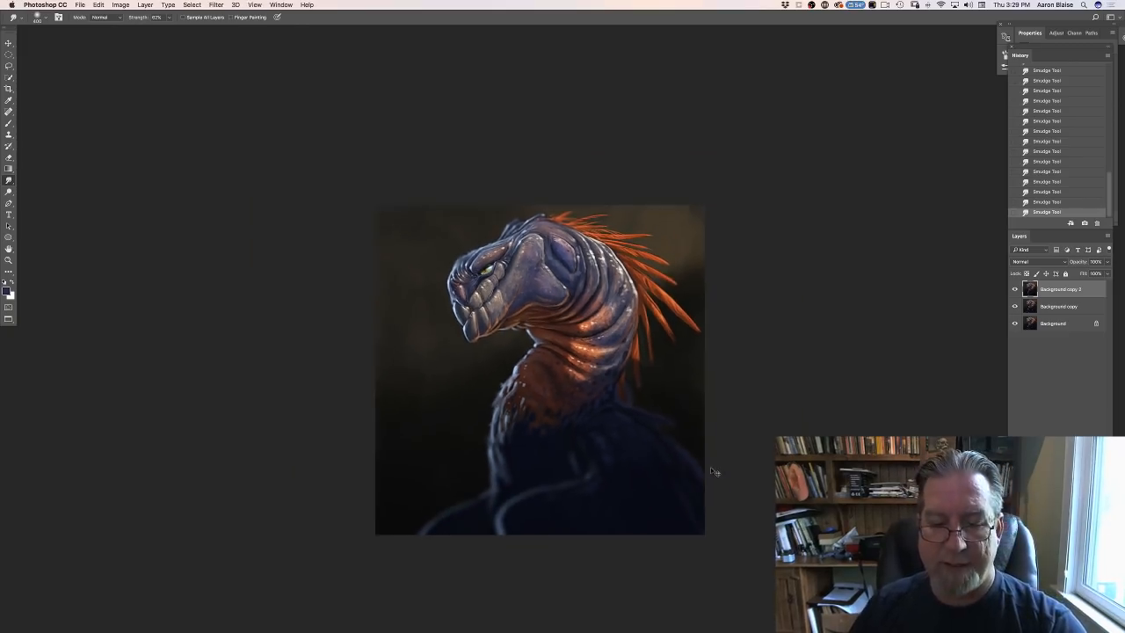
key("super+equal")
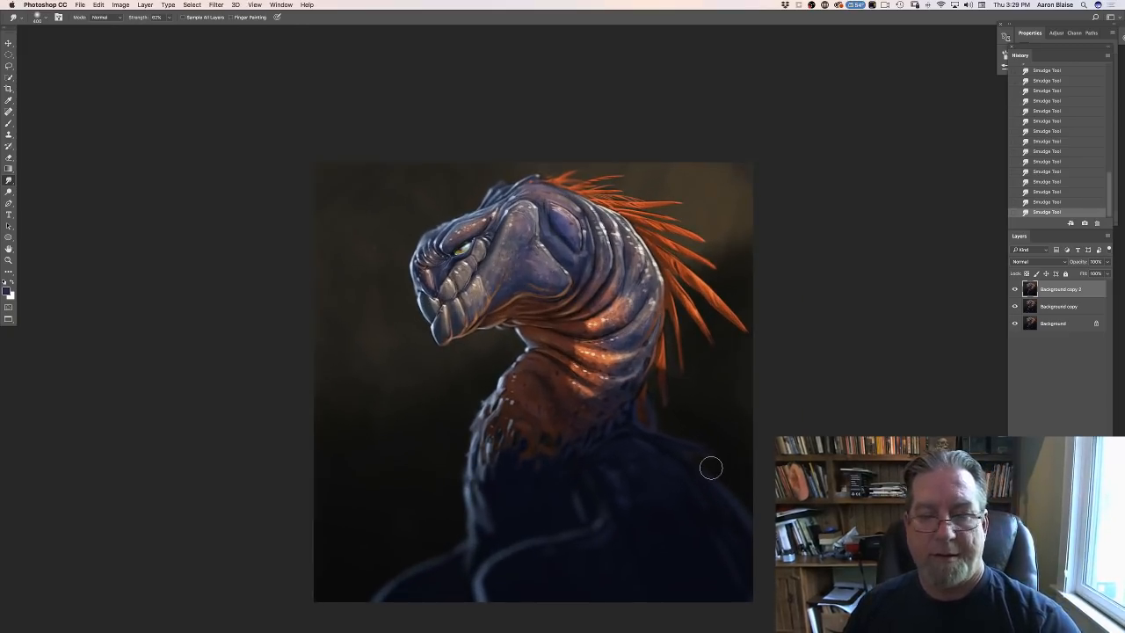
key("super+shift+alt+n")
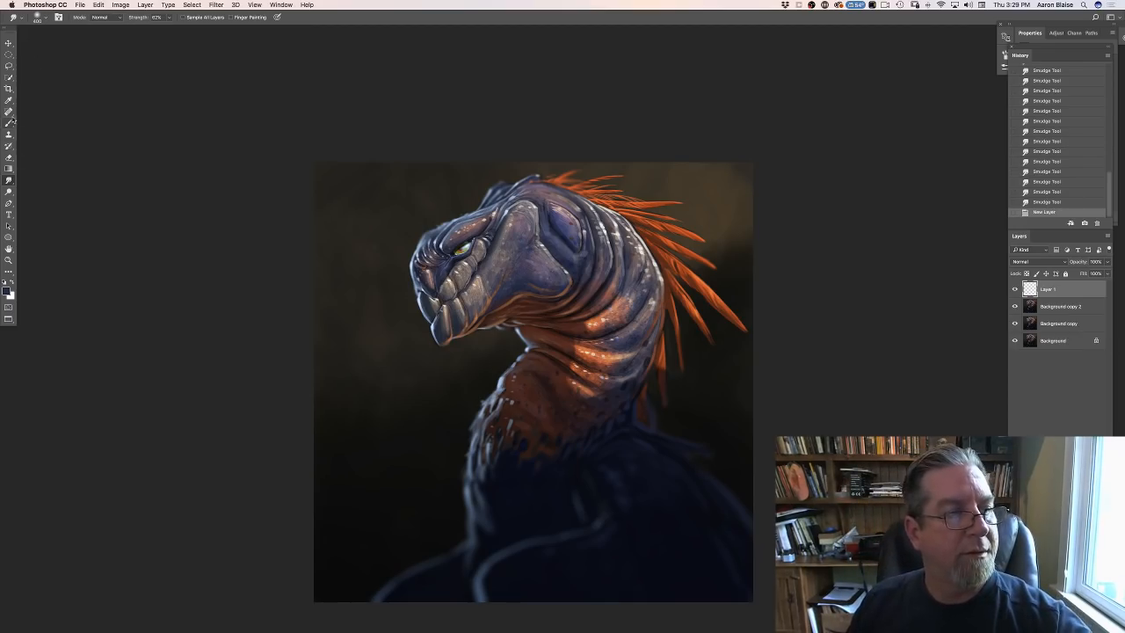
left_click(9, 123)
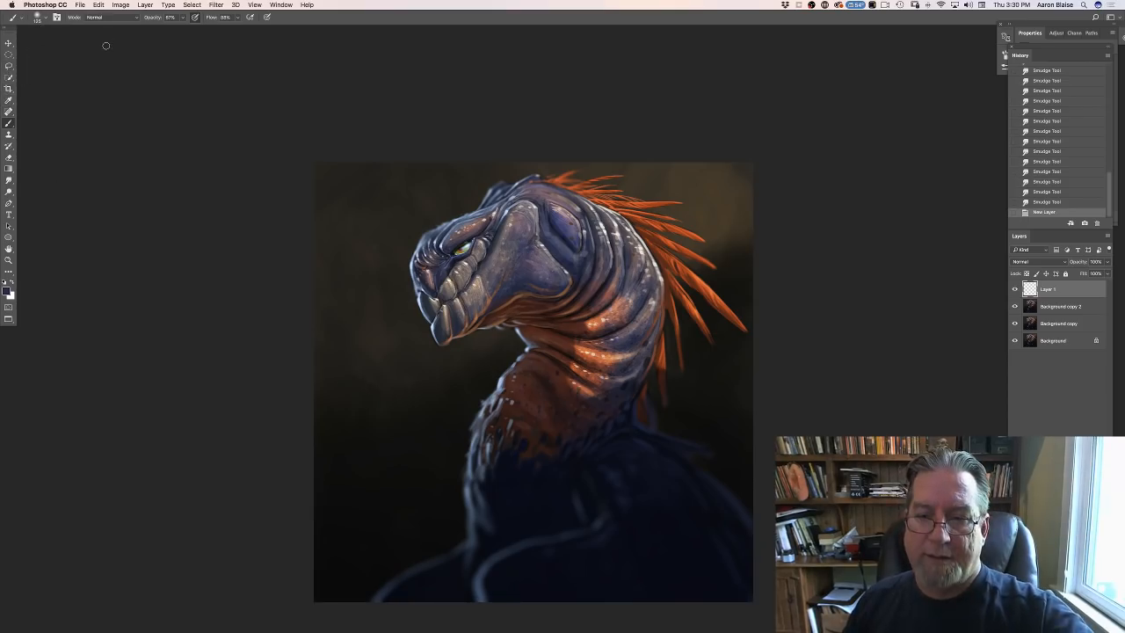
key("super+minus")
key("super+minus")
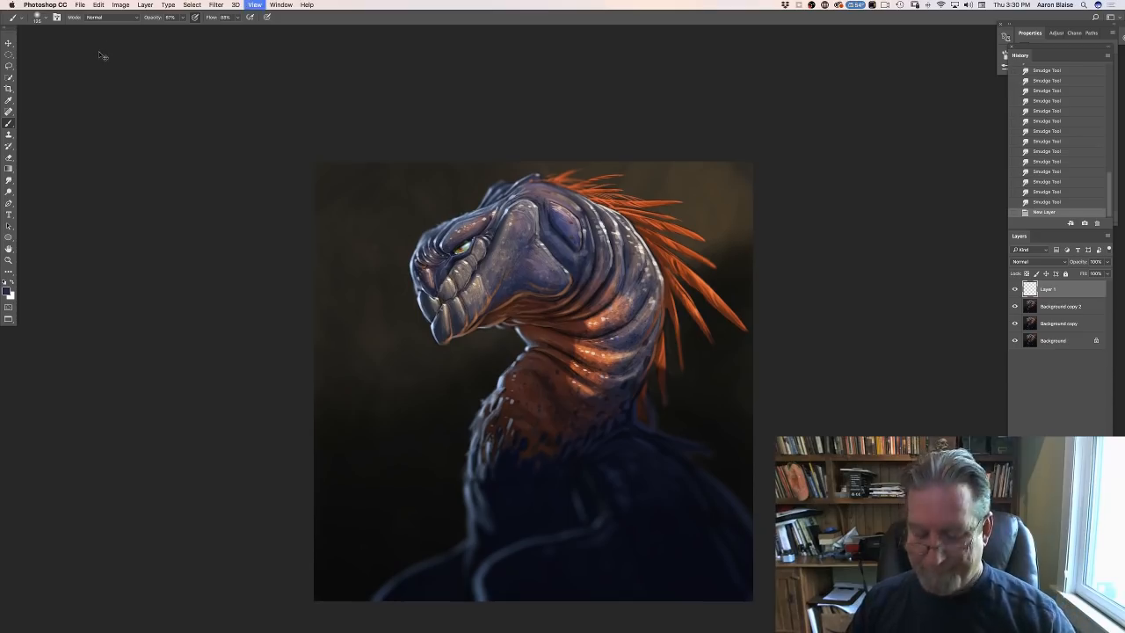
key("super+plus")
key("super+plus")
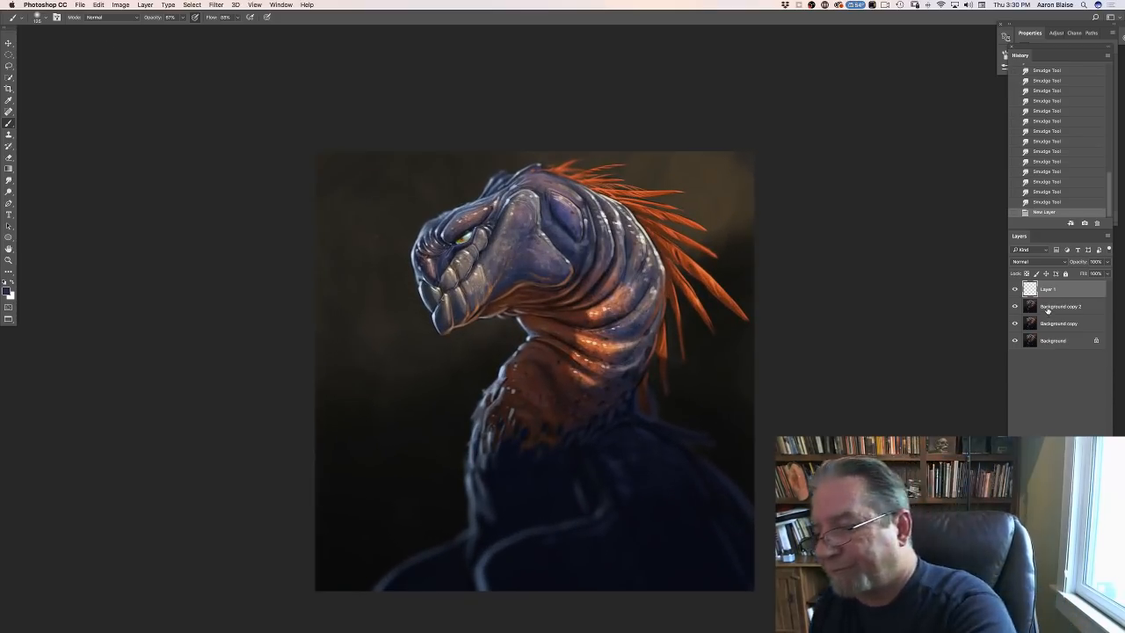
left_click_drag(1047, 307, 1084, 625)
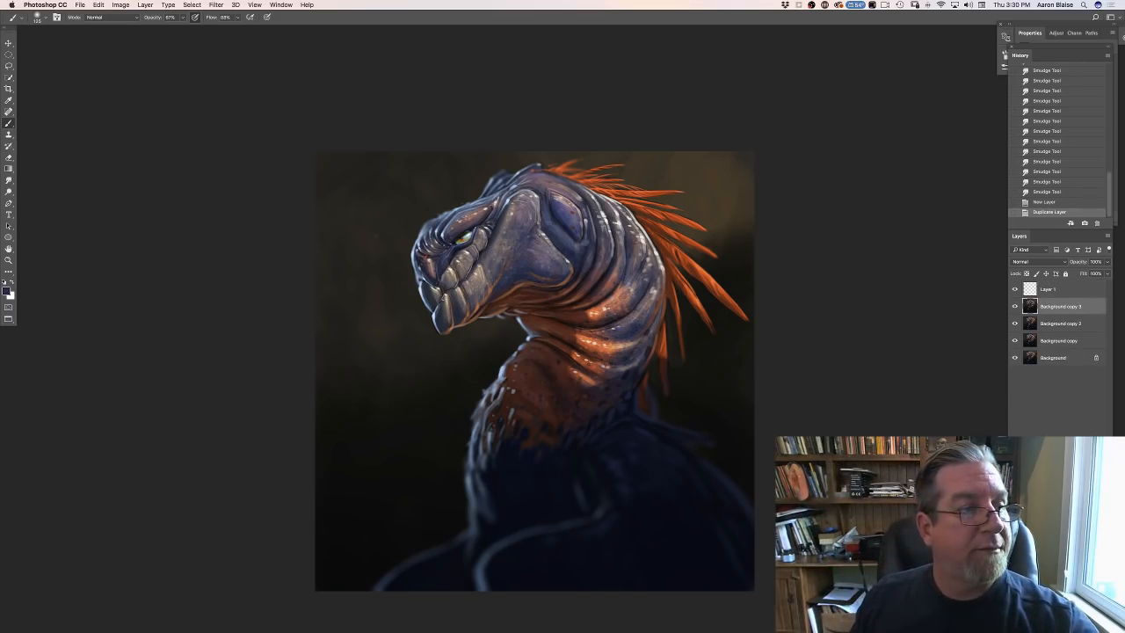
- Set the brush to Color Dodge mode with a pale warm yellow foreground color at hue 37°
left_click(36, 19)
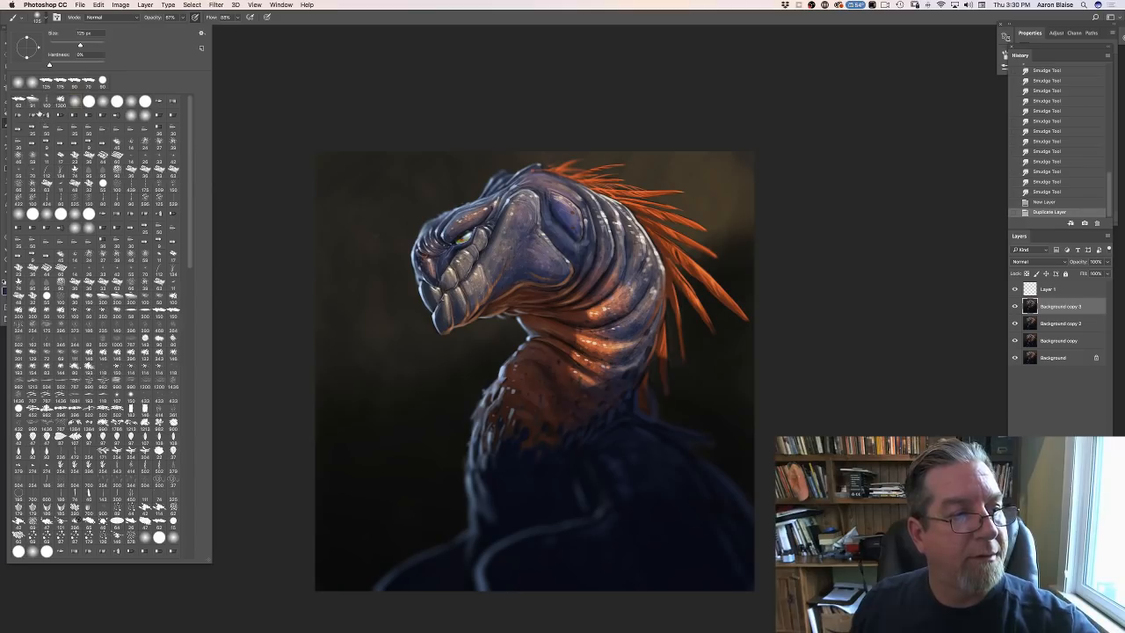
left_click(247, 151)
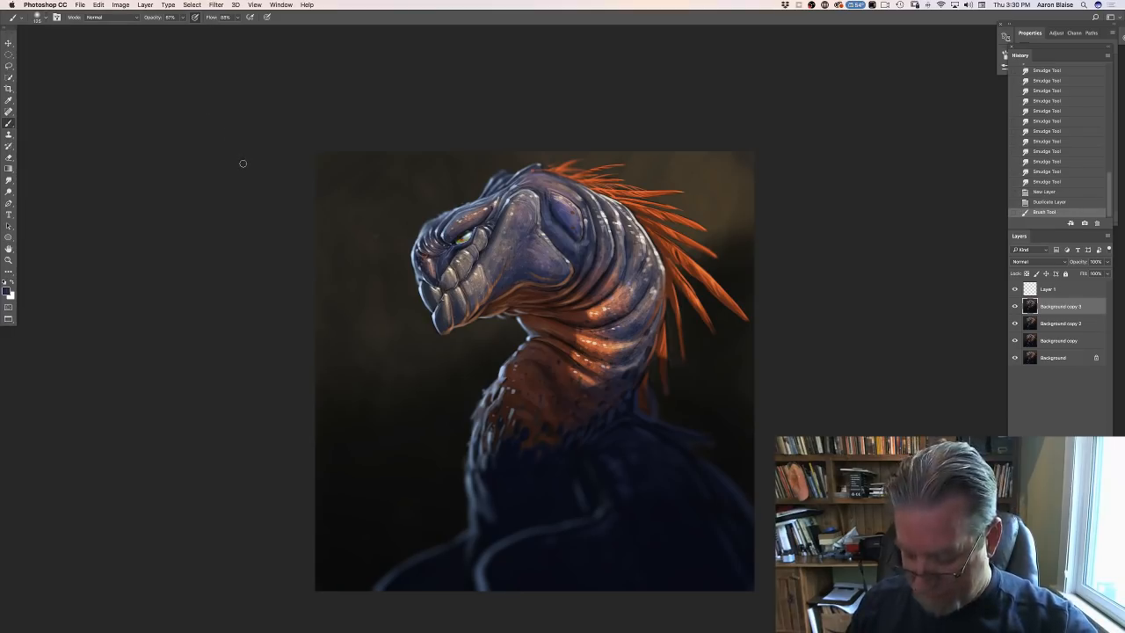
left_click(94, 16)
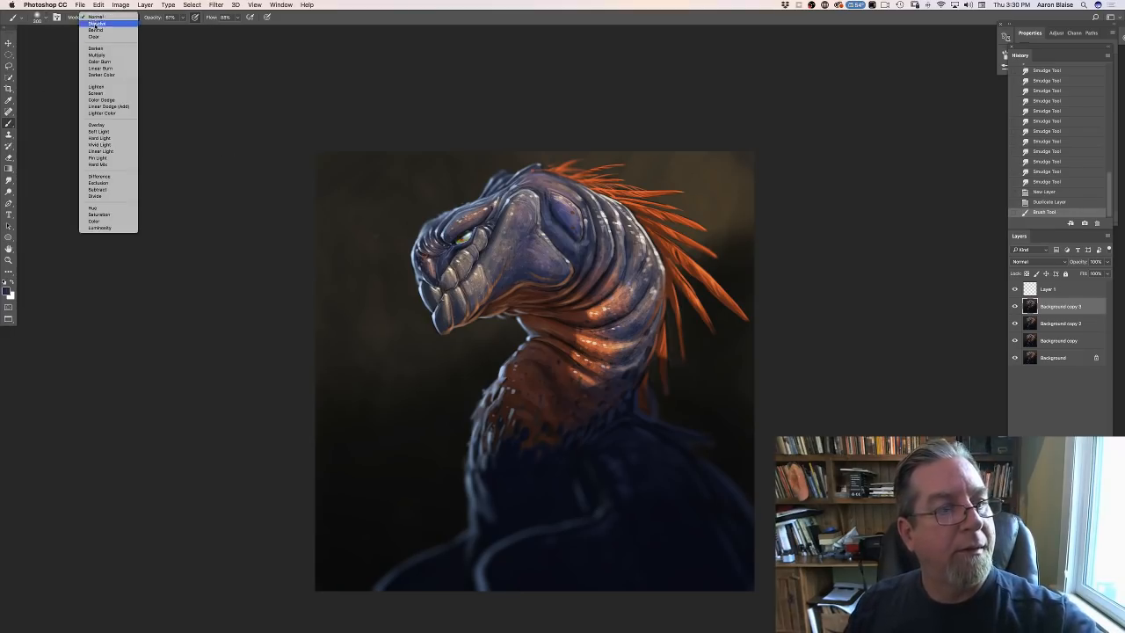
left_click(80, 111)
left_click(7, 290)
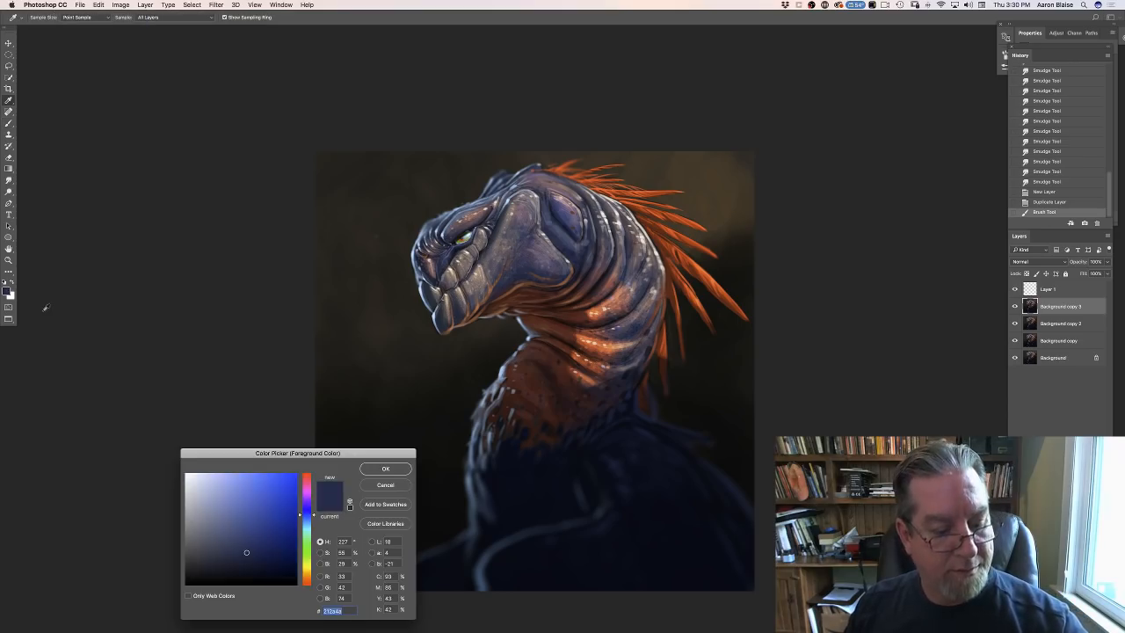
left_click(307, 576)
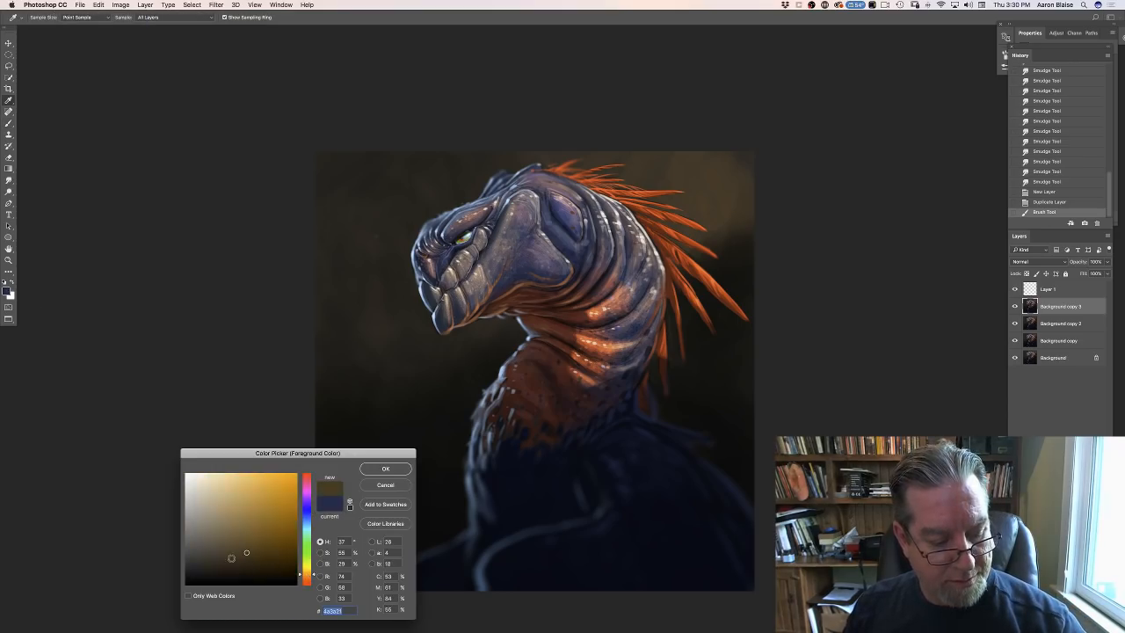
left_click(218, 475)
left_click(383, 469)
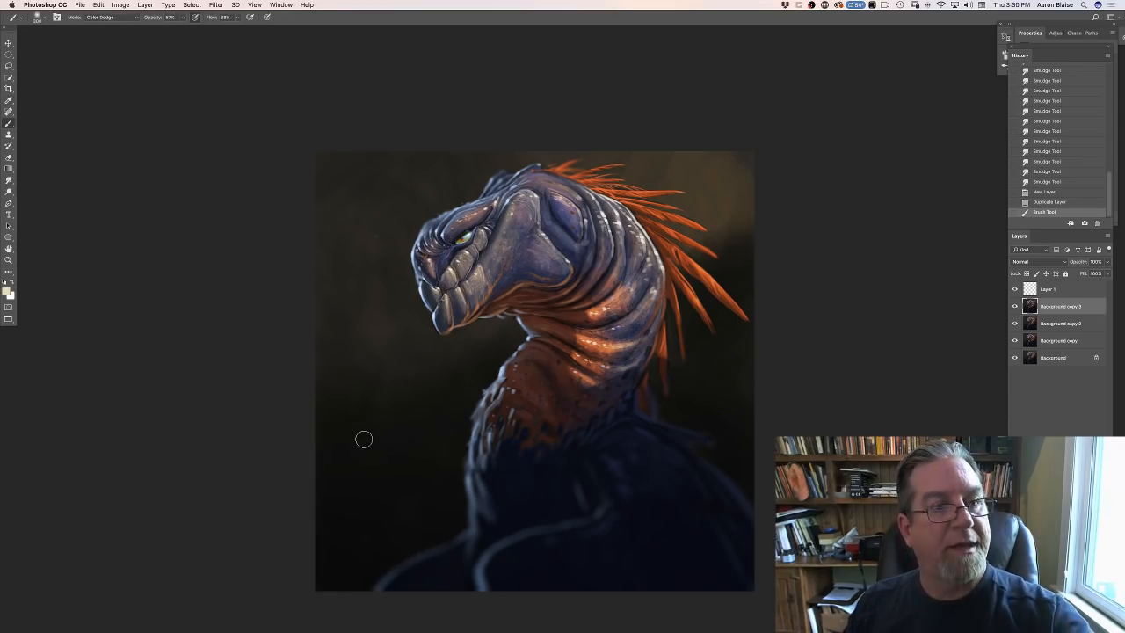
- Brighten the neck folds behind the head with soft Color Dodge strokes at 5% and then 9% opacity
left_click(182, 17)
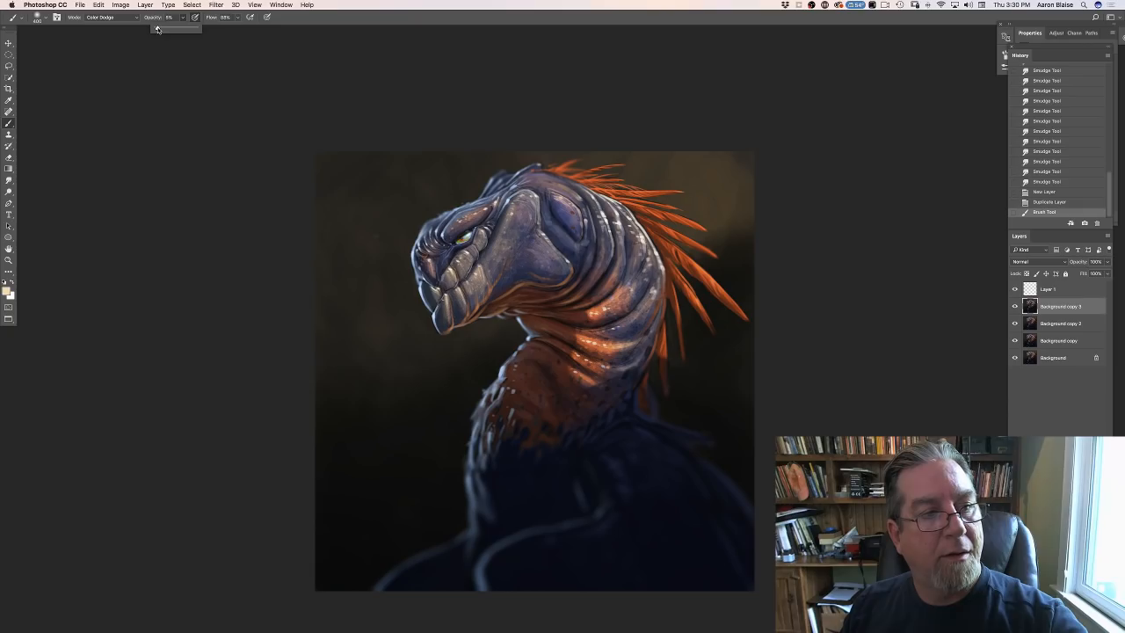
left_click_drag(598, 204, 608, 222)
left_click_drag(599, 200, 607, 219)
mouse_move(599, 200)
left_mouse_down()
mouse_move(608, 221)
mouse_move(585, 211)
left_mouse_up()
left_click(181, 21)
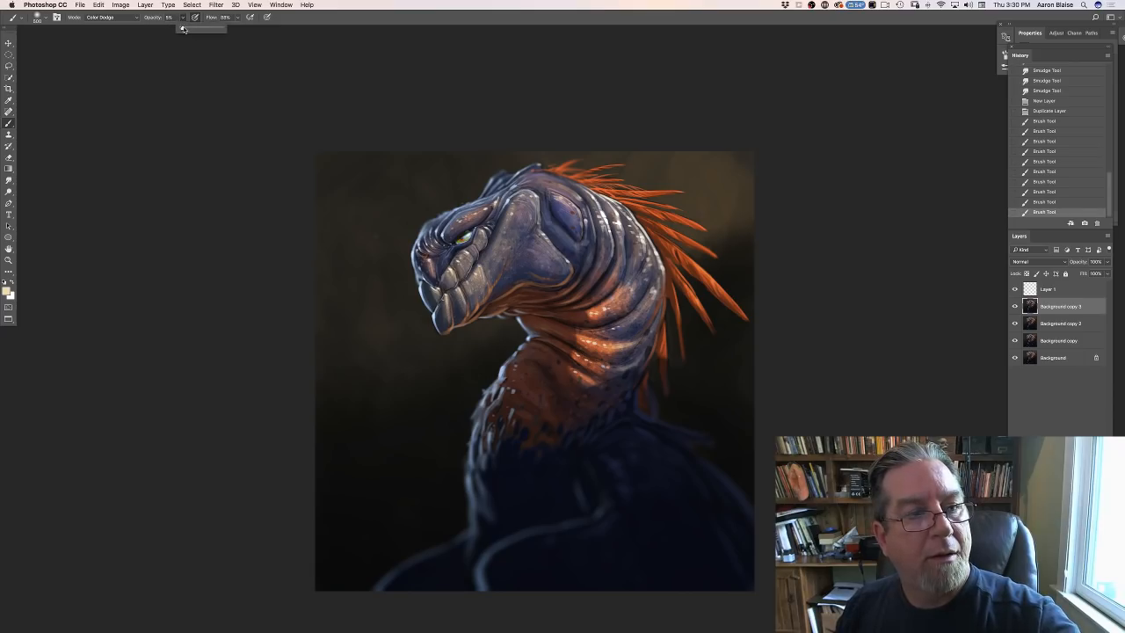
left_click_drag(603, 206, 620, 231)
left_click_drag(608, 213, 619, 228)
mouse_move(601, 205)
left_mouse_down()
mouse_move(597, 219)
mouse_move(558, 202)
left_mouse_up()
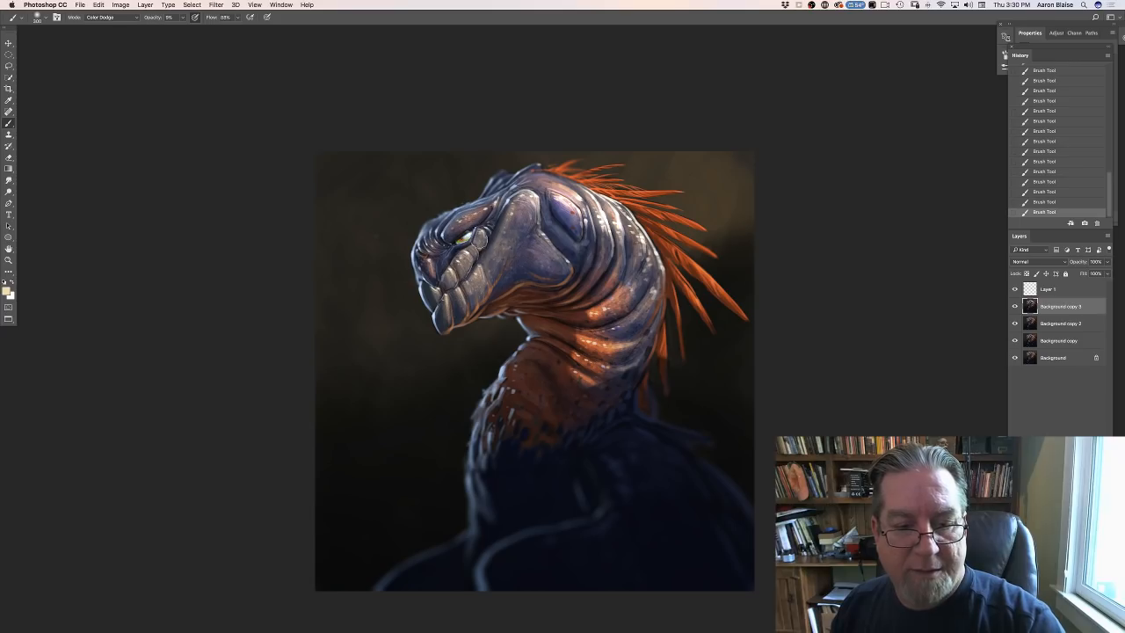
- Add a warm glow over the orange neck folds with a larger brush and to the background beneath the jaw with a smaller one
key("bracketright")
mouse_move(594, 310)
left_mouse_down()
mouse_move(590, 299)
mouse_move(608, 309)
mouse_move(601, 288)
mouse_move(588, 341)
mouse_move(610, 345)
mouse_move(608, 326)
mouse_move(634, 338)
mouse_move(601, 313)
mouse_move(594, 362)
mouse_move(586, 354)
left_mouse_up()
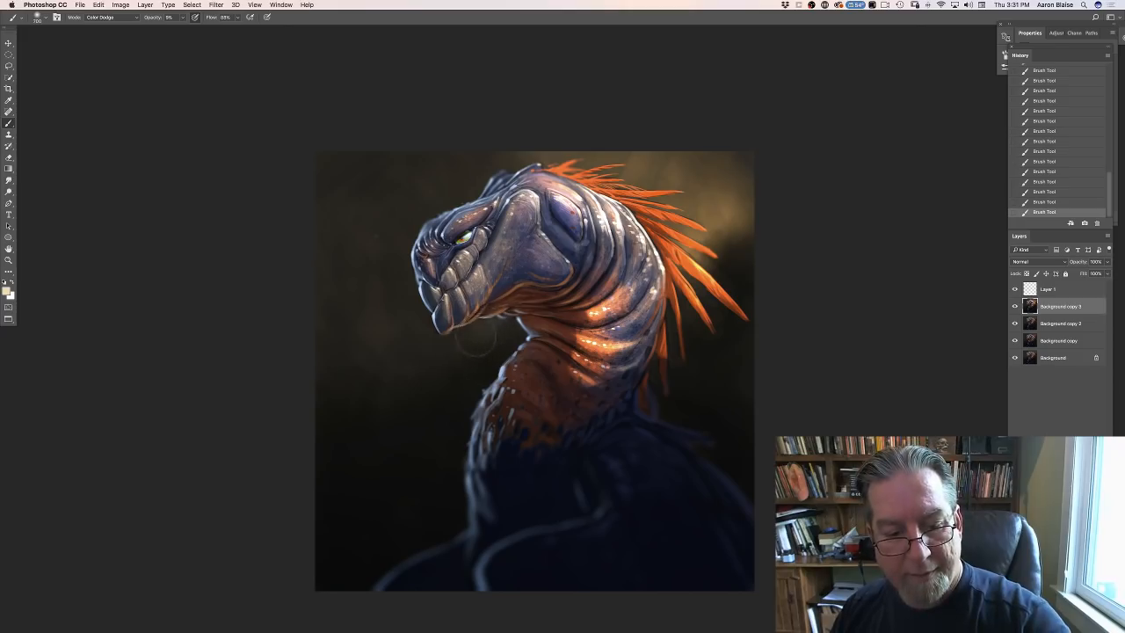
key("bracketleft")
key("bracketleft")
key("bracketleft")
mouse_move(488, 330)
left_mouse_down()
mouse_move(467, 348)
mouse_move(464, 331)
mouse_move(446, 344)
left_mouse_up()
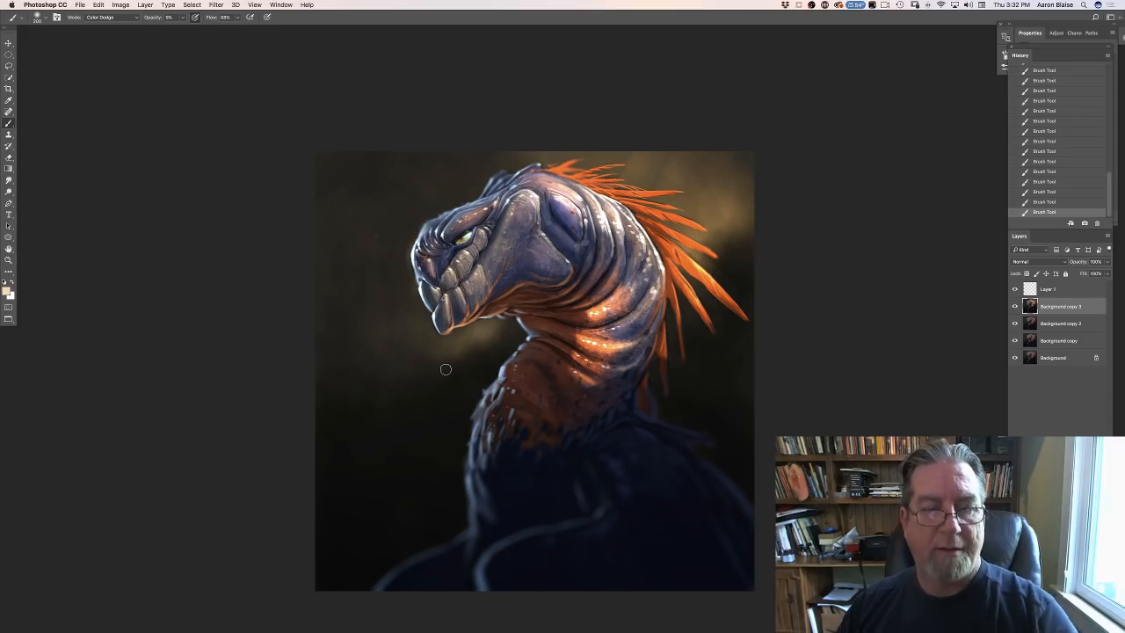
- Intensify the orange light on the lower neck with broad Color Dodge strokes from an enlarged soft brush
key("bracketright")
key("bracketright")
key("bracketright")
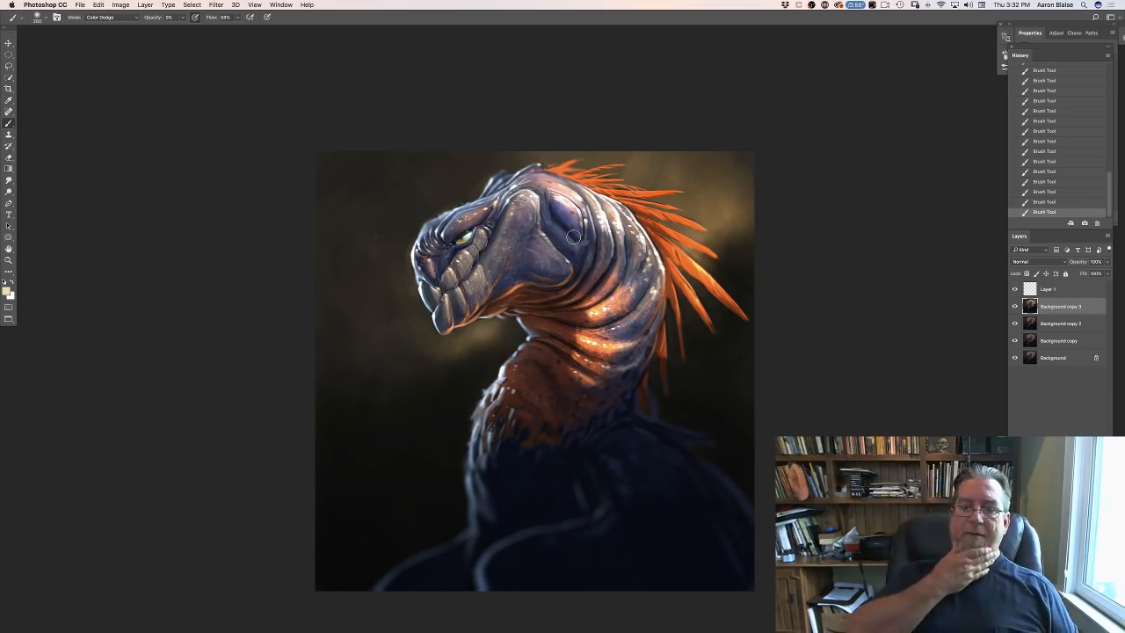
key("bracketright")
key("bracketright")
key("bracketright")
key("bracketright")
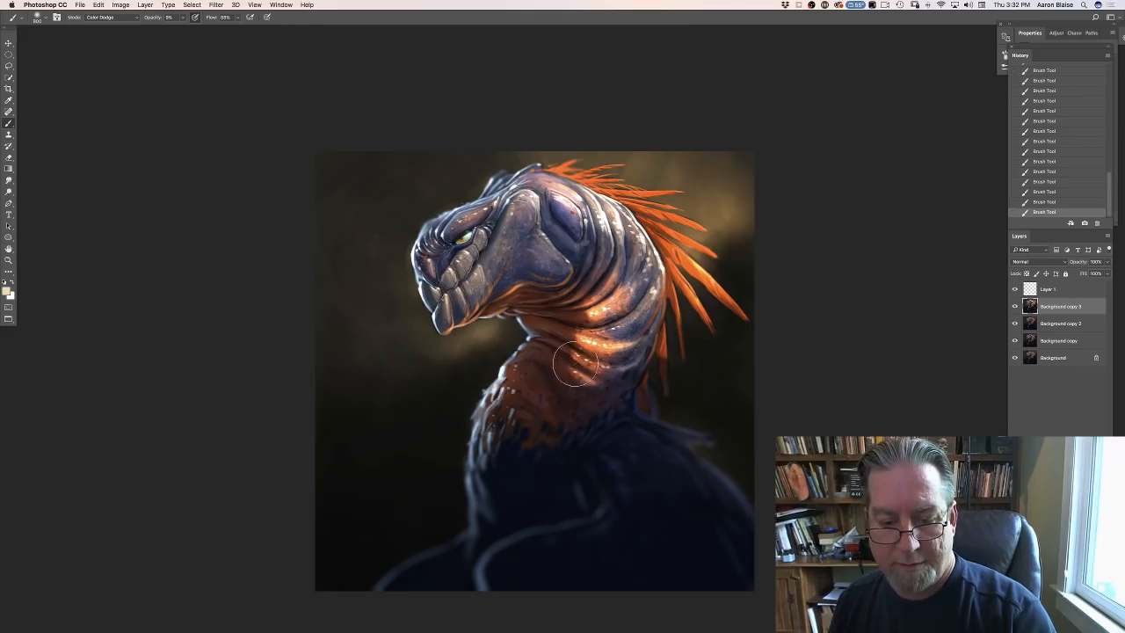
mouse_move(575, 364)
left_mouse_down()
mouse_move(587, 384)
mouse_move(564, 372)
mouse_move(577, 389)
mouse_move(567, 383)
mouse_move(584, 387)
left_mouse_up()
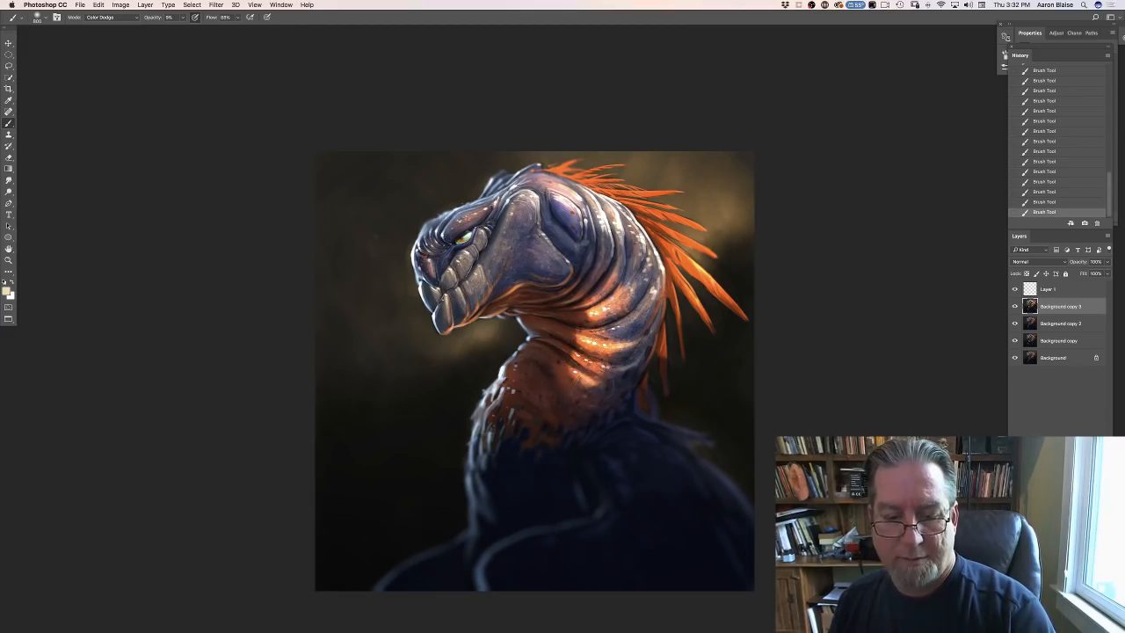
key("super+minus")
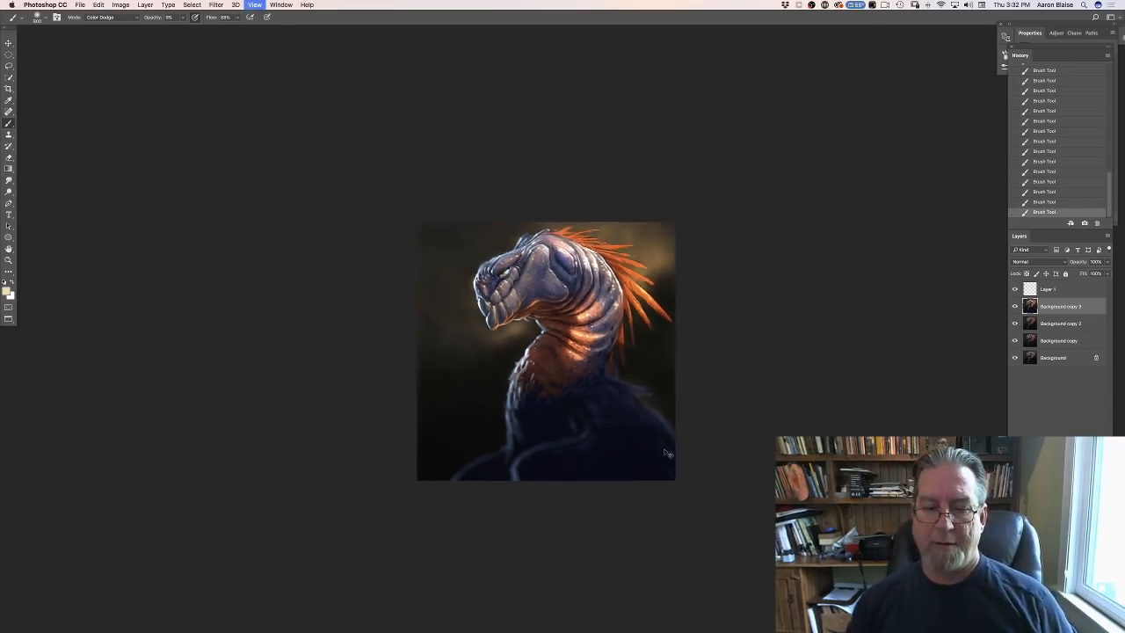
key("super+minus")
key("super+plus")
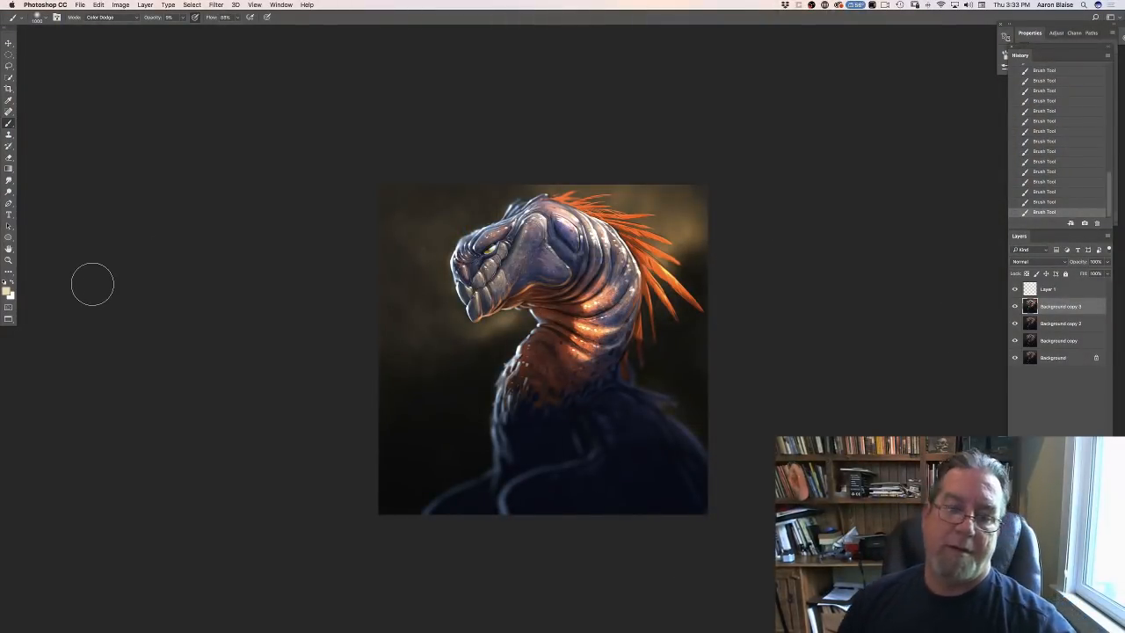
key("bracketleft")
key("bracketleft")
key("bracketleft")
key("bracketleft")
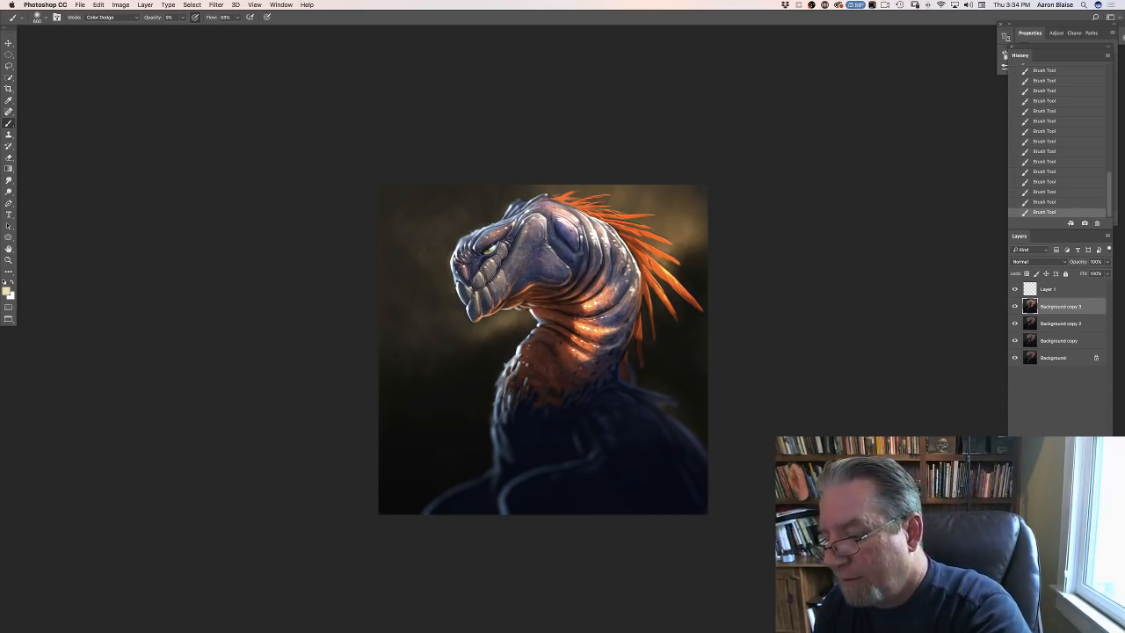
- Add an empty layer above Background copy 3 and choose a muted mid-blue foreground color at hue 203°
key("alt+shift+super+n")
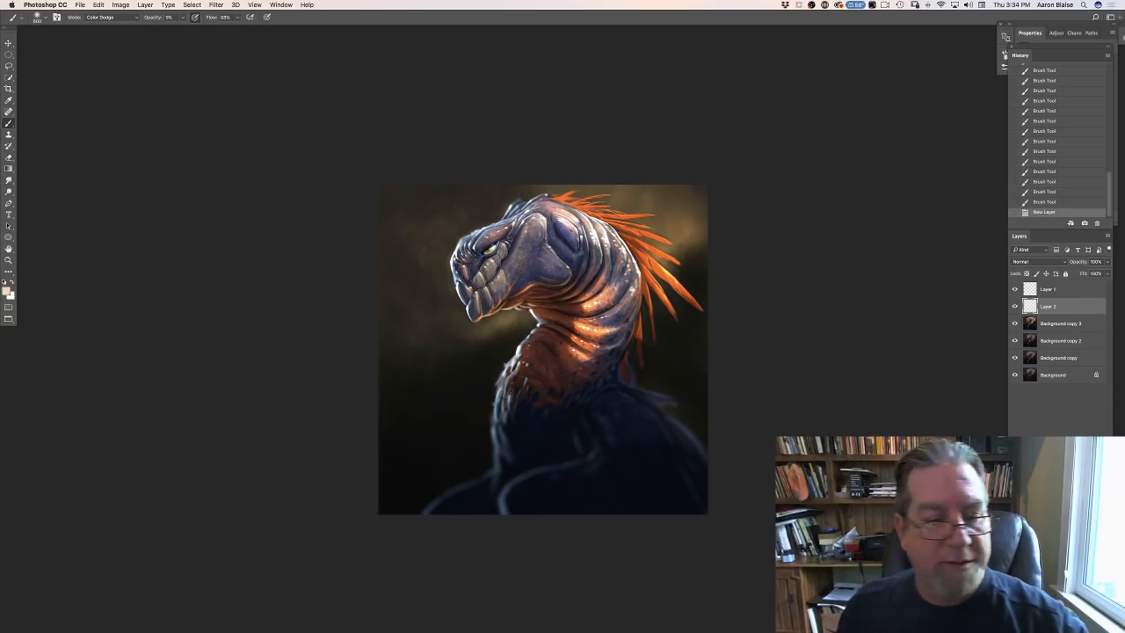
left_click(7, 290)
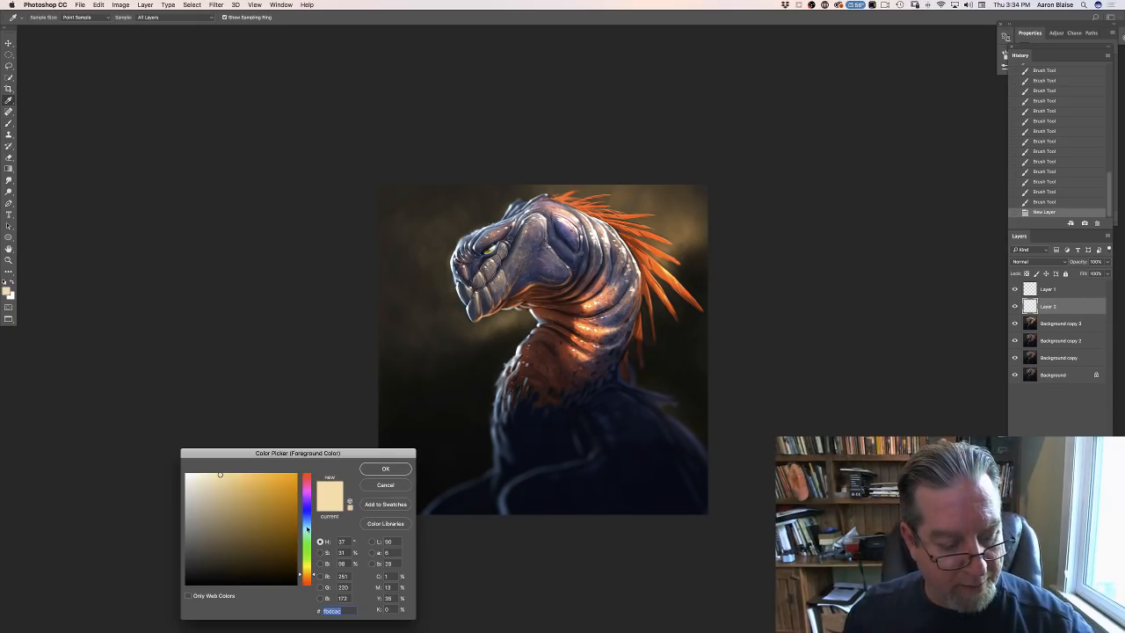
left_click(306, 522)
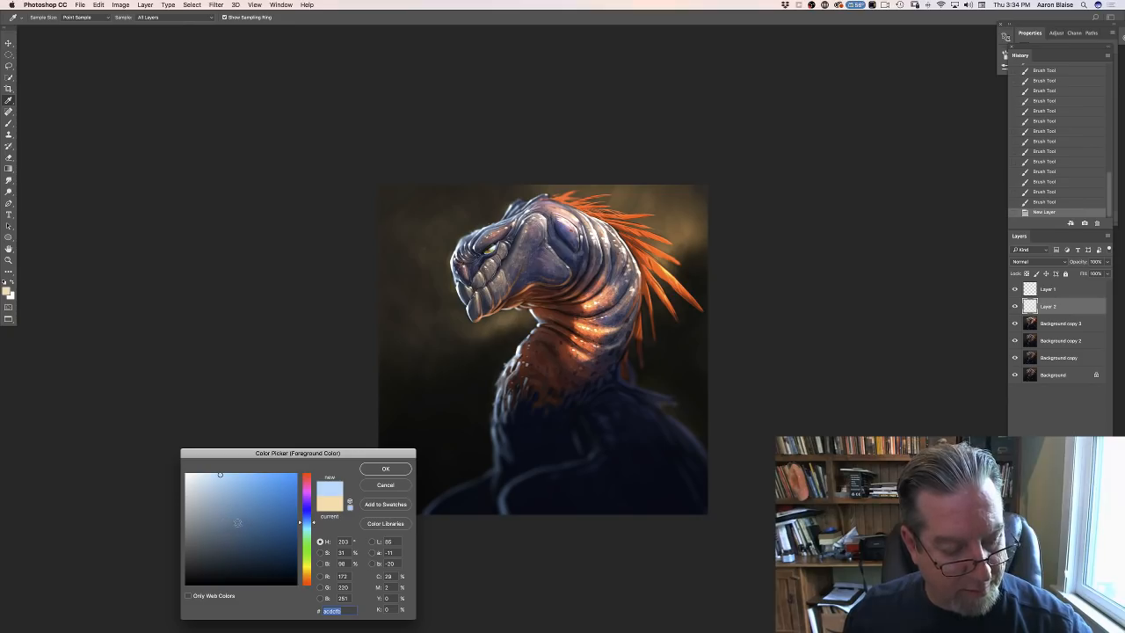
left_click(237, 522)
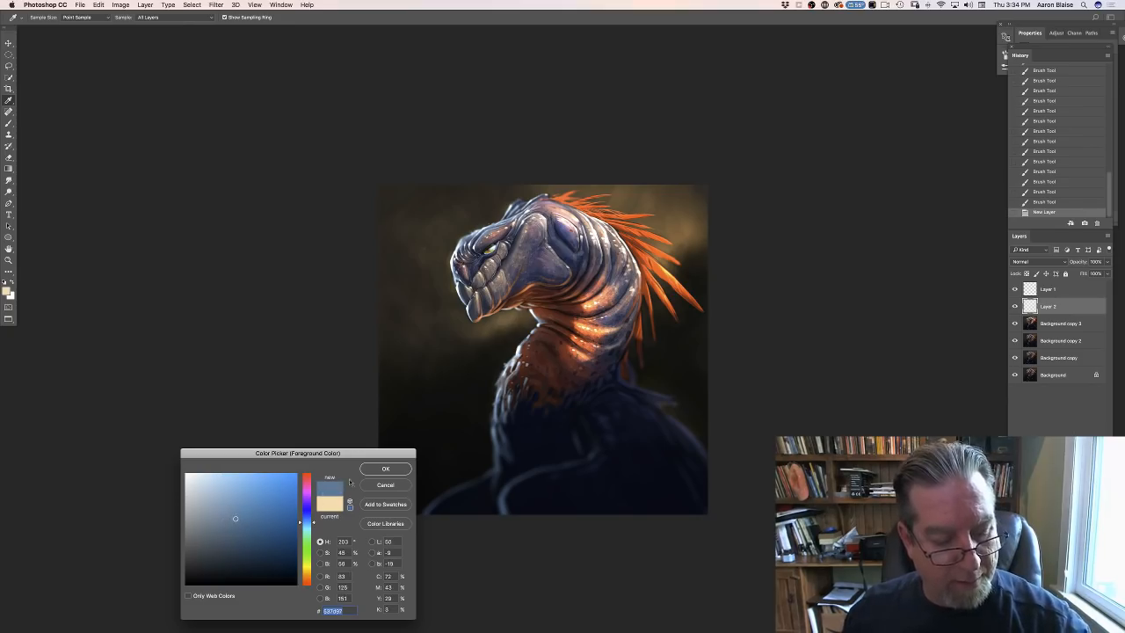
left_click(385, 468)
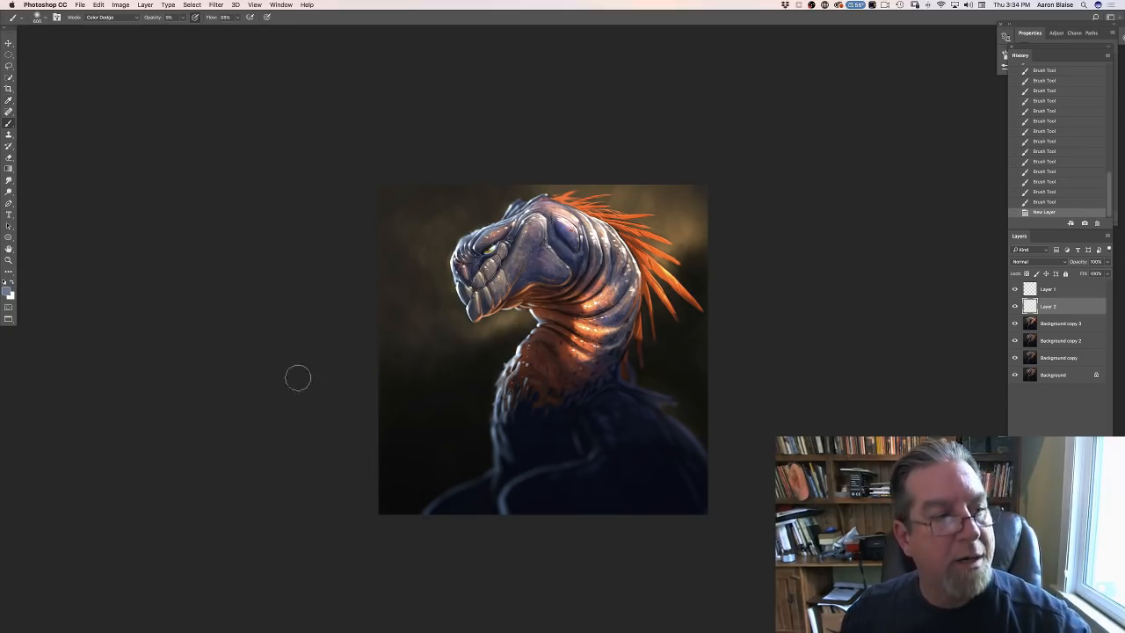
- Set the brush to Normal mode at about 78% opacity with an irregular textured tip
left_click(99, 17)
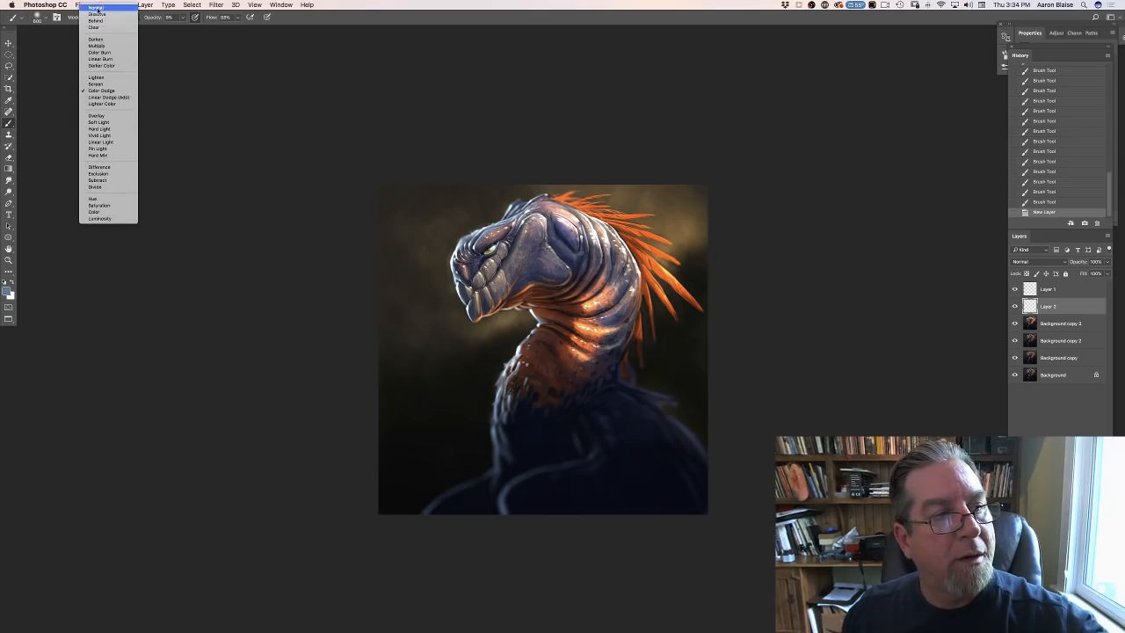
left_click(97, 8)
left_click(183, 18)
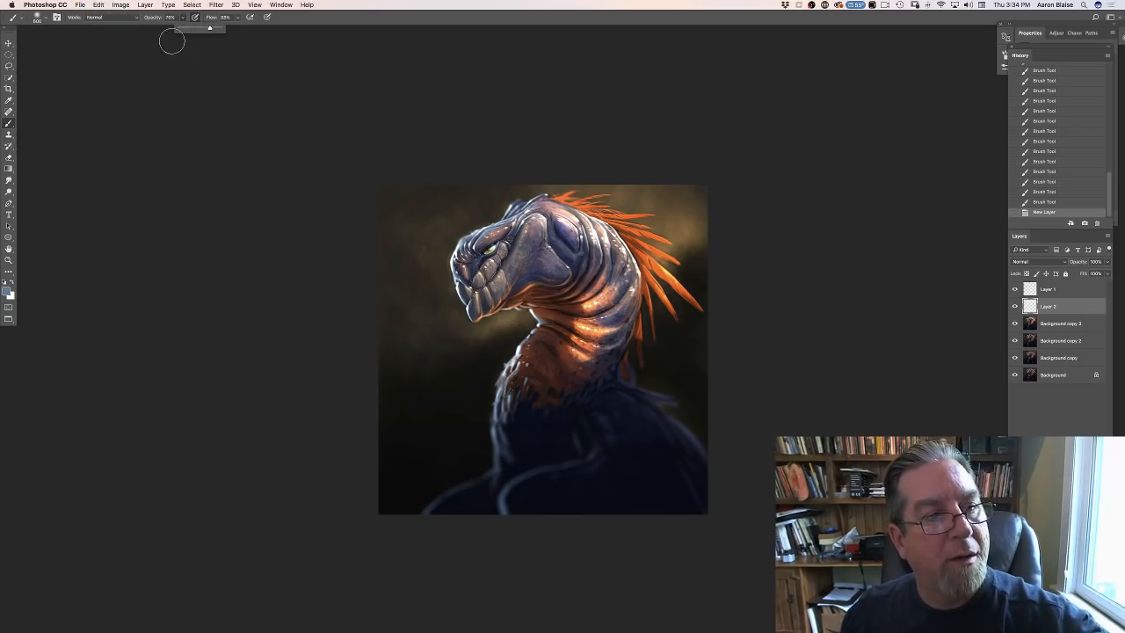
left_click(39, 18)
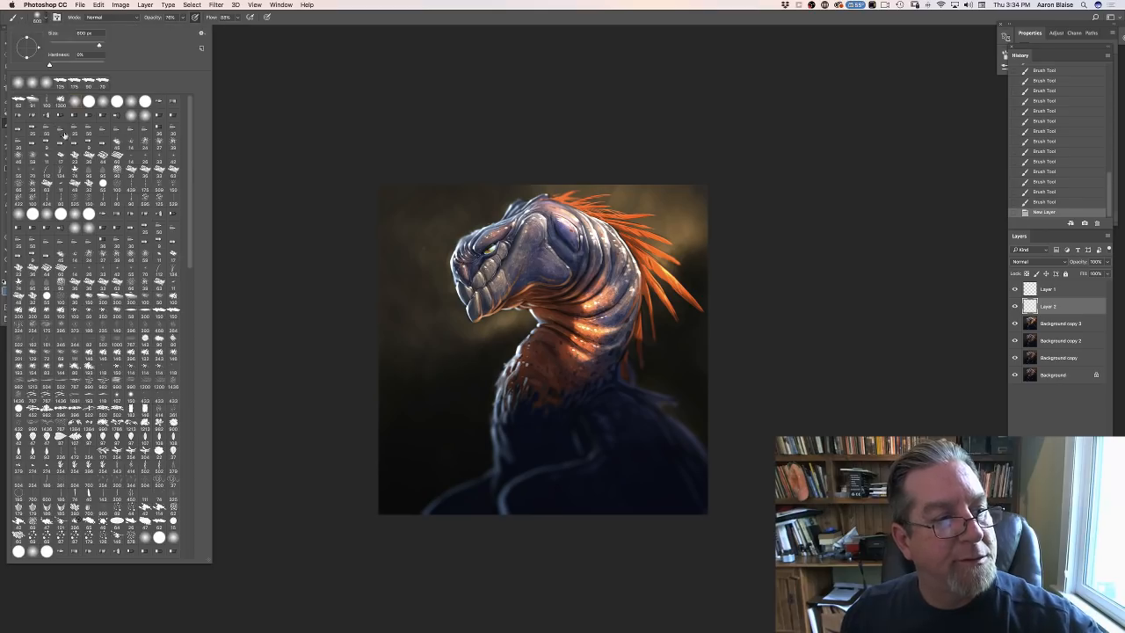
left_click(250, 233)
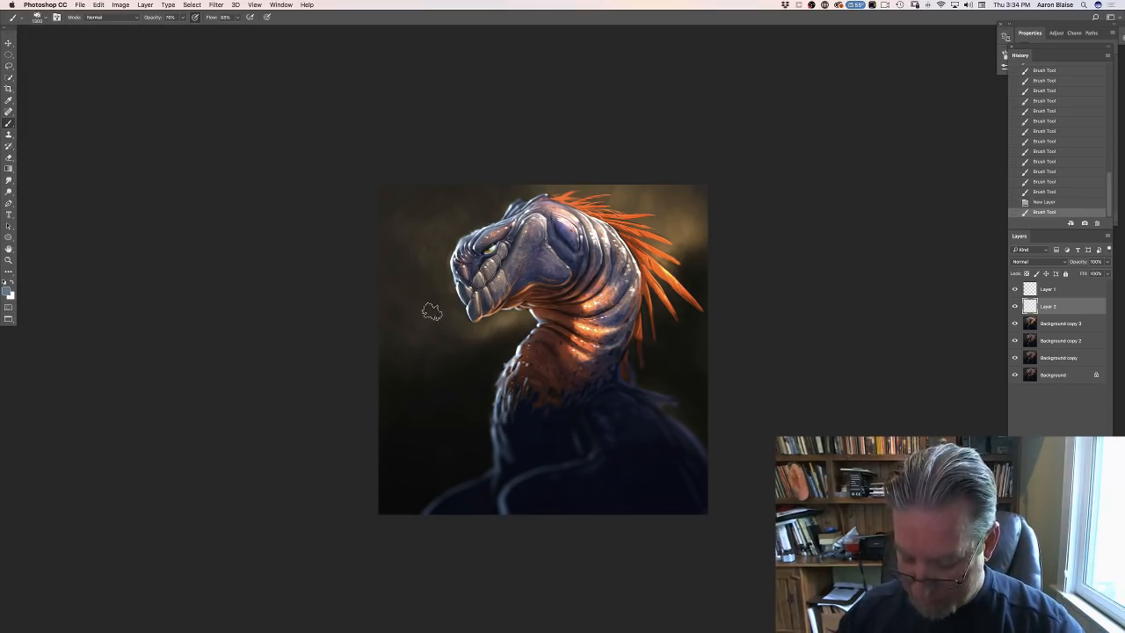
- Paint a thin blue smoke wisp rising from the creature's snout toward the canvas's upper edge, using a smaller textured brush
key("bracketleft")
key("bracketleft")
key("bracketleft")
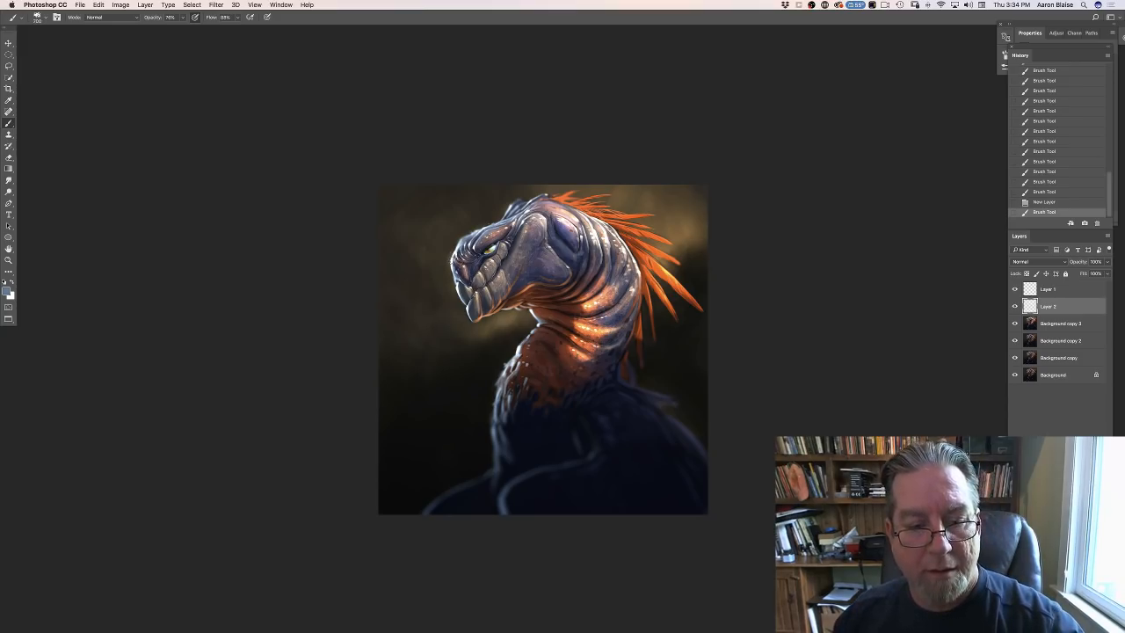
left_click(448, 257)
left_click(446, 259)
left_click(446, 258)
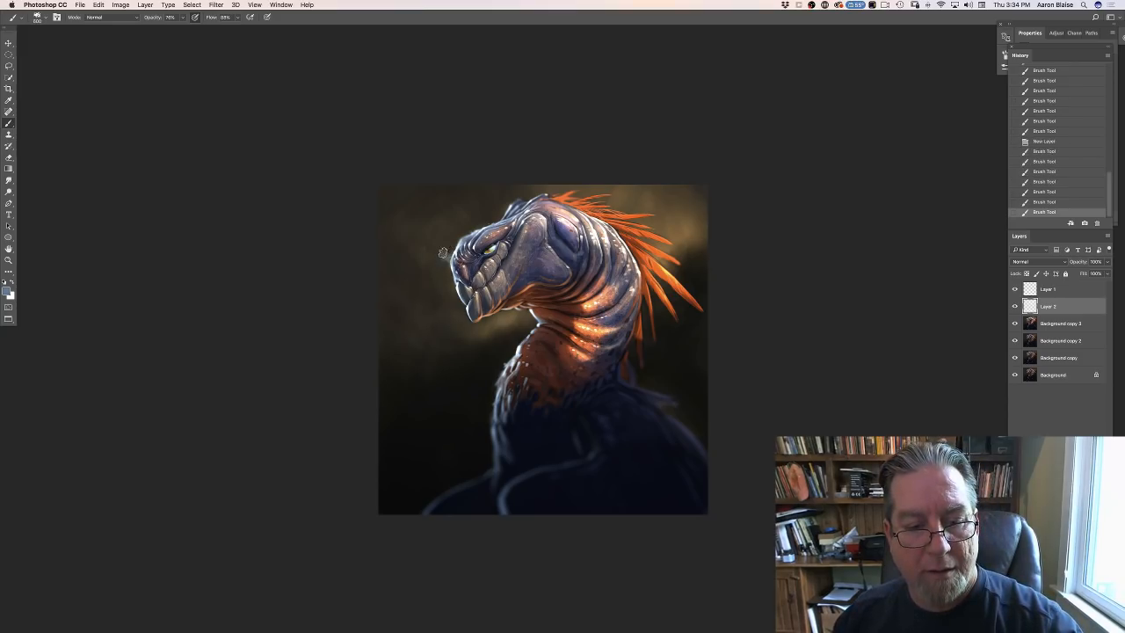
left_click(446, 252)
left_click(445, 245)
left_click(445, 244)
left_click(448, 240)
left_click(445, 237)
left_click(444, 235)
left_click(442, 236)
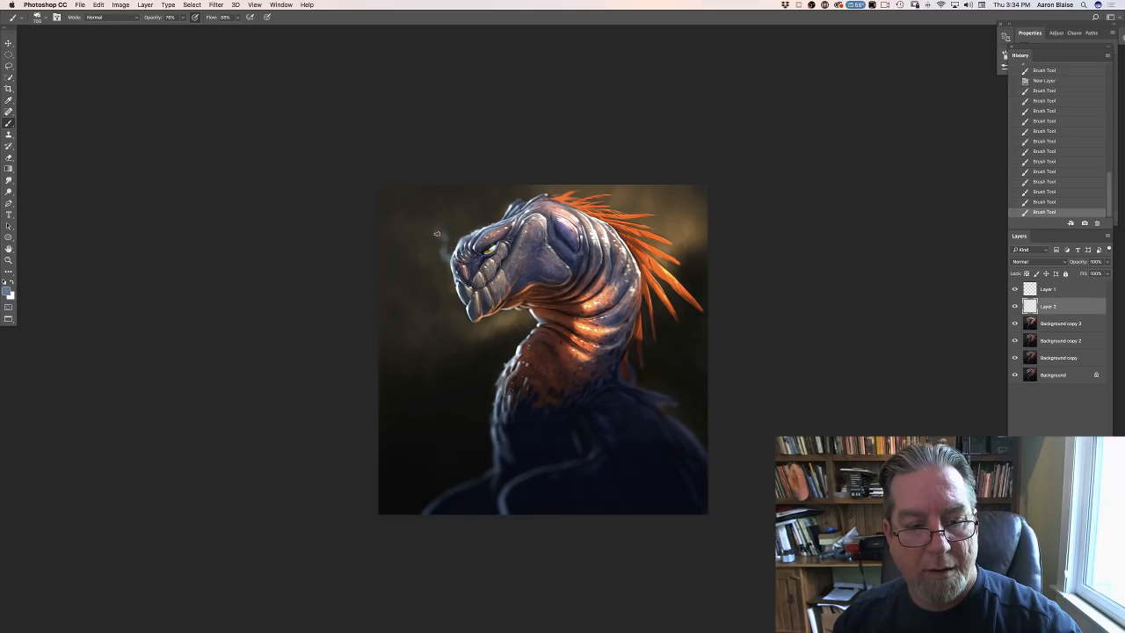
left_click(442, 233)
left_click(441, 229)
left_click(441, 223)
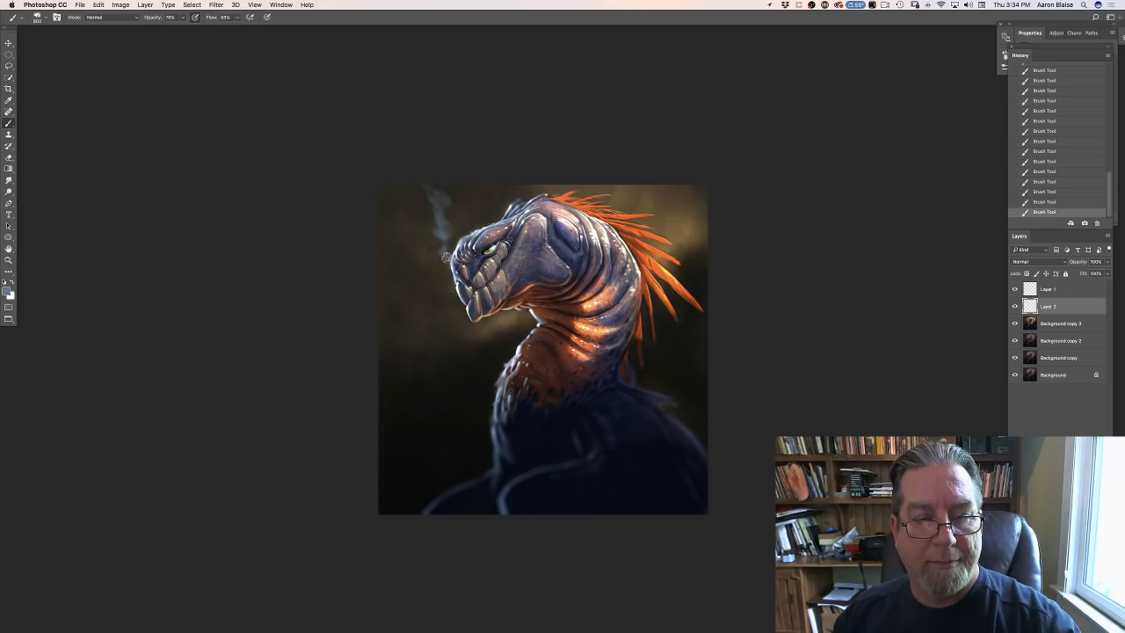
- Paint a second smoke wisp farther in front of the snout and compare the artwork with Layer 2 hidden and shown
left_click(8, 292)
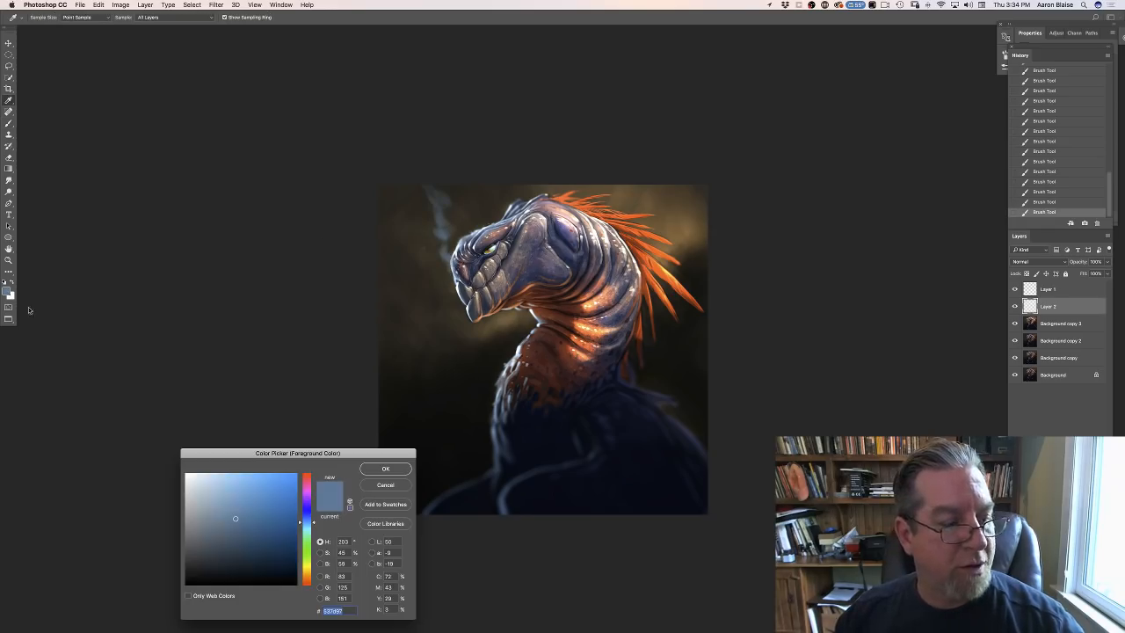
key("Return")
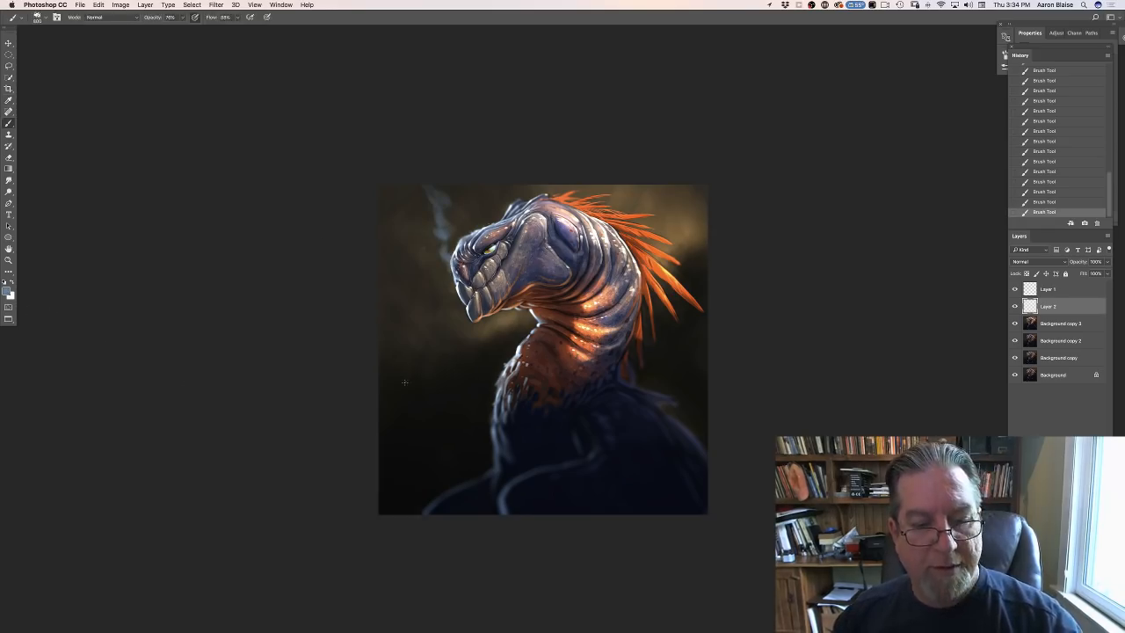
mouse_move(439, 263)
left_mouse_down()
mouse_move(408, 203)
mouse_move(414, 215)
left_mouse_up()
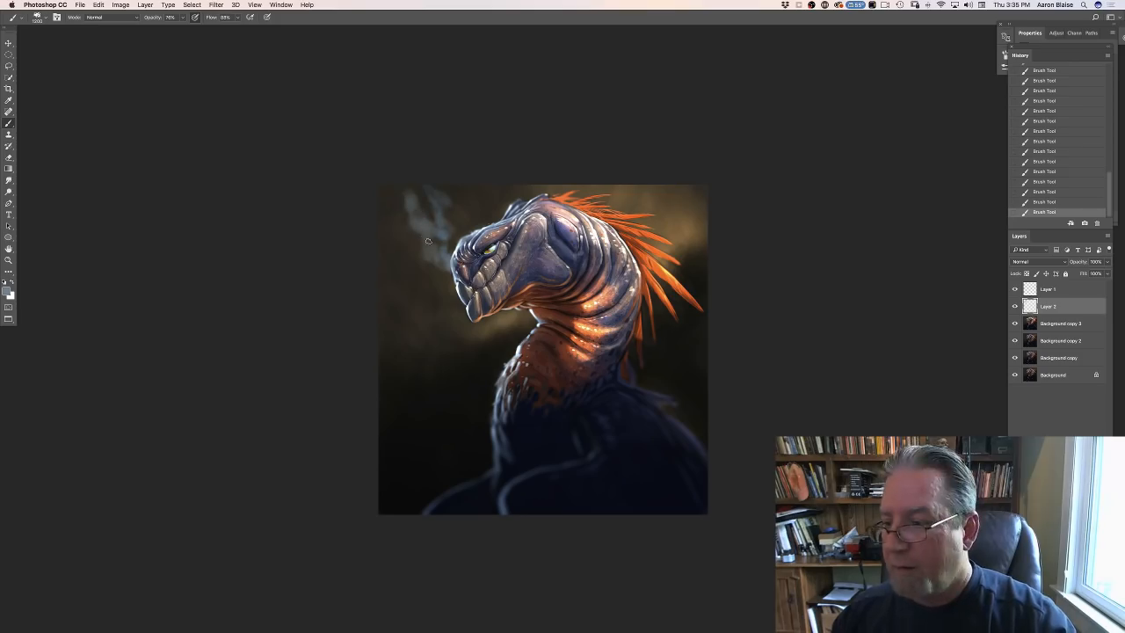
left_click(1014, 306)
left_click(1014, 306)
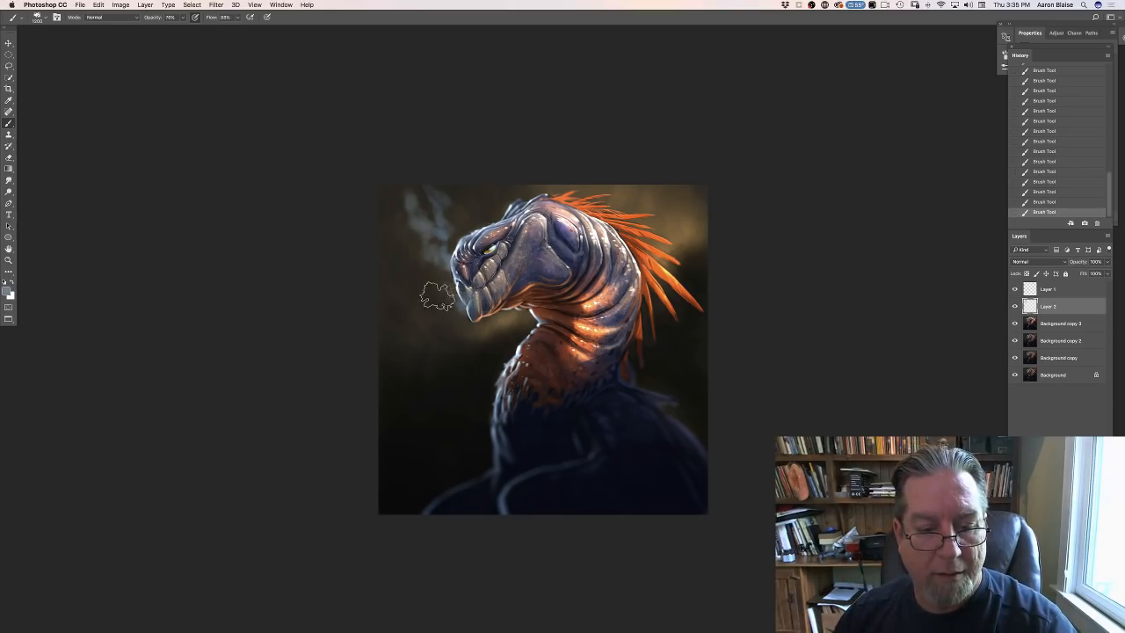
- Build up broader smoke in front of the face with a larger brush and lower Layer 2's opacity to about 73%
key("]")
key("]")
key("]")
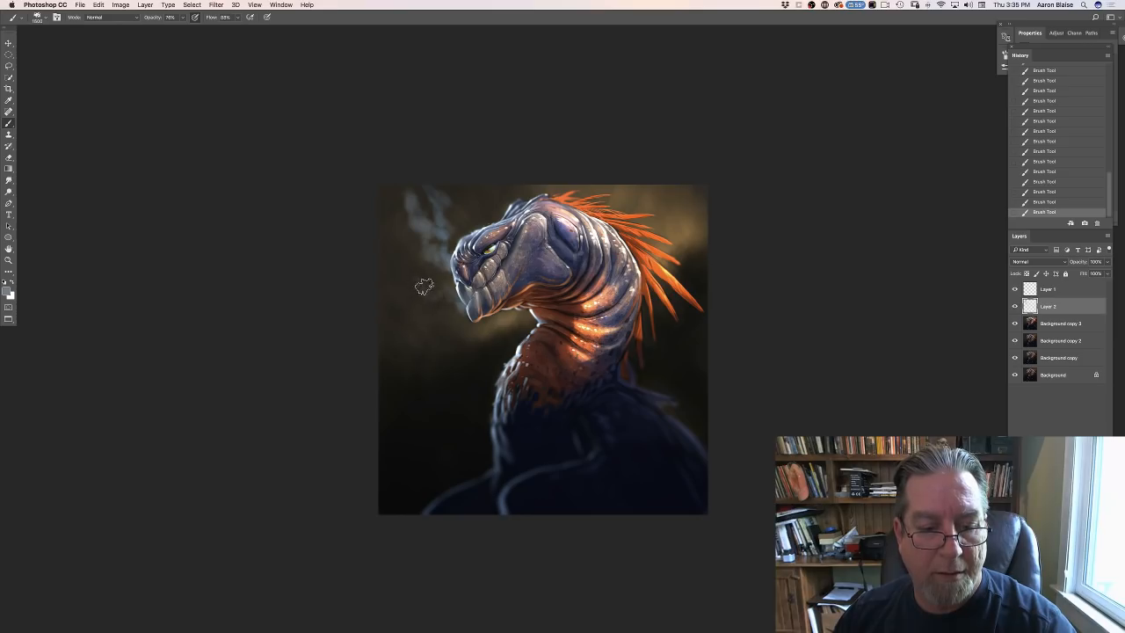
mouse_move(426, 294)
left_mouse_down()
mouse_move(419, 269)
mouse_move(404, 297)
mouse_move(419, 251)
mouse_move(396, 219)
left_mouse_up()
key("]")
key("]")
key("]")
key("]")
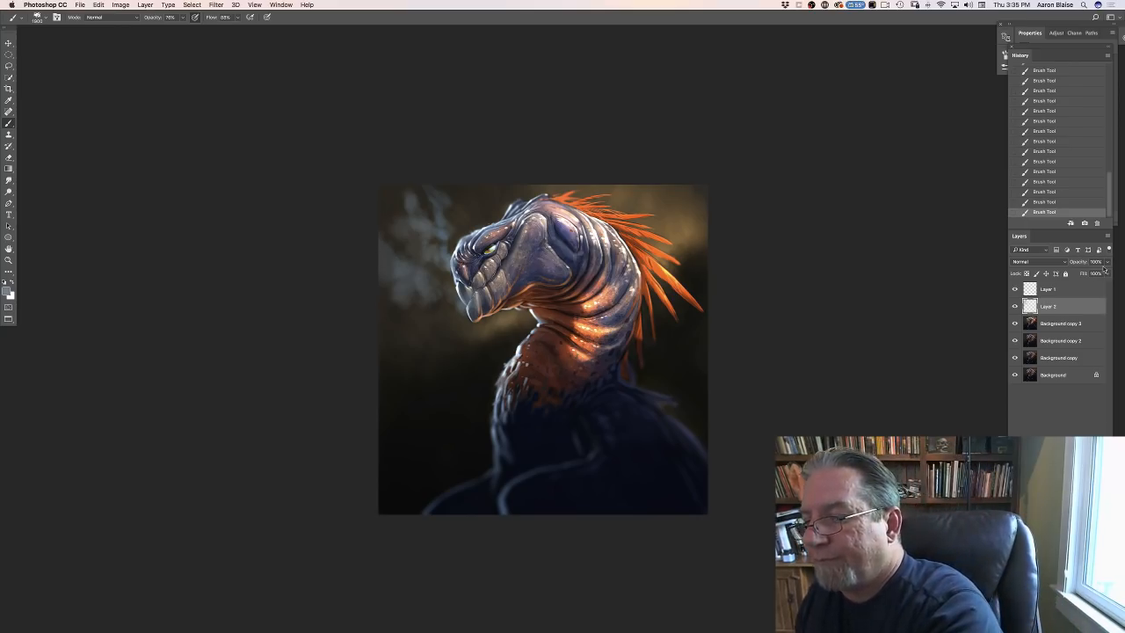
left_click(1107, 262)
left_click_drag(1105, 272, 1095, 274)
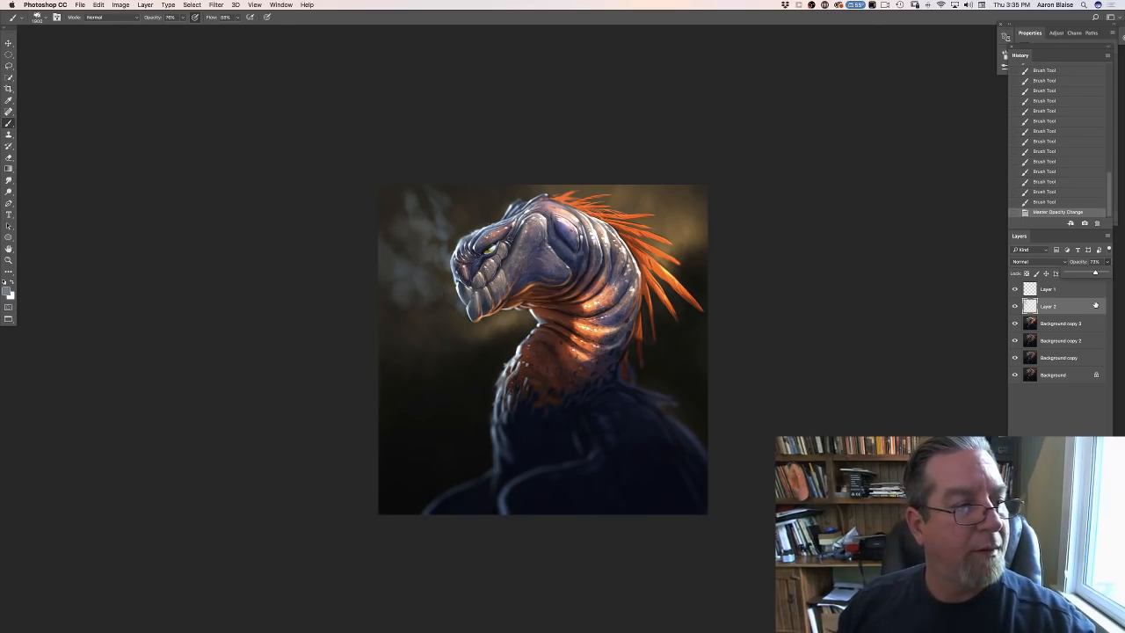
- Smudge the smoke on Layer 2 into soft, drifting streaks in front of the creature's face
left_click(9, 181)
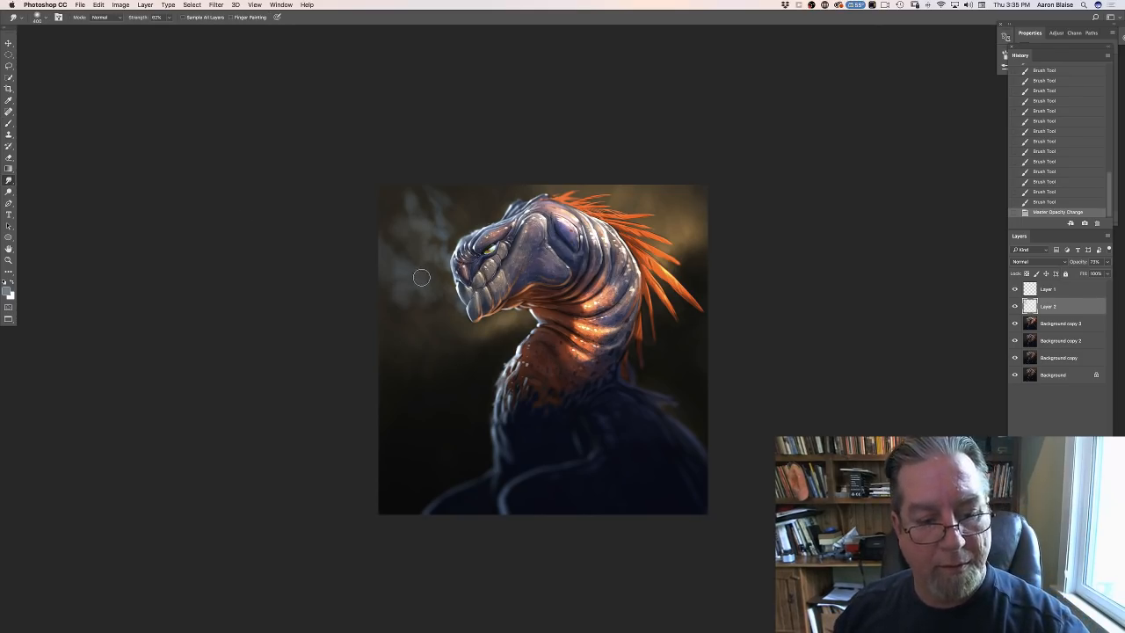
key("bracketright")
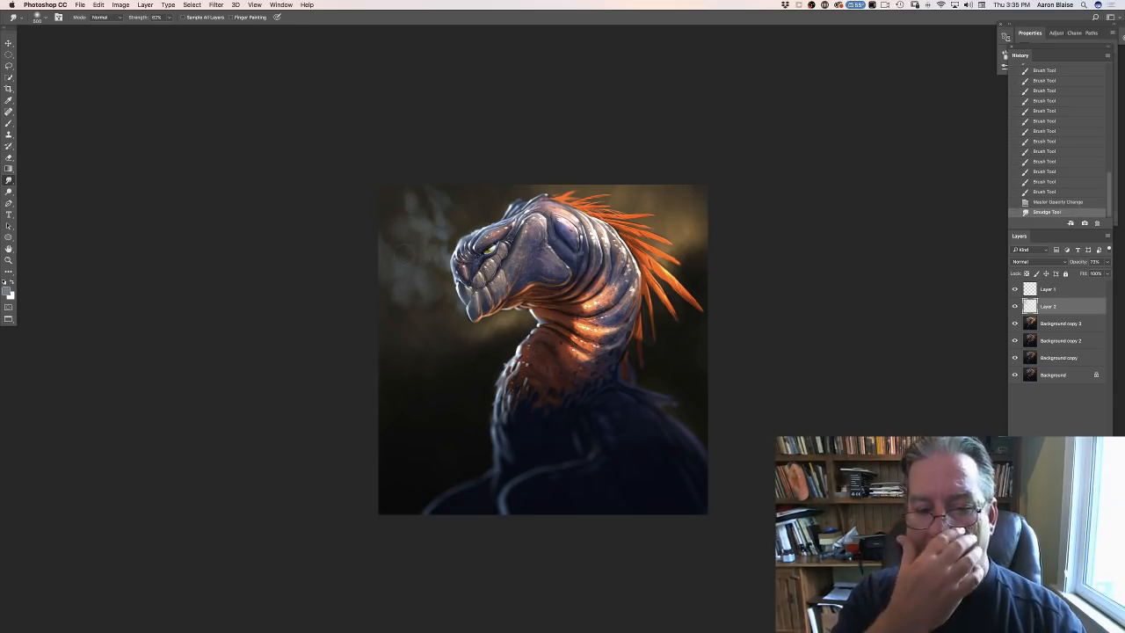
left_click_drag(406, 202, 406, 255)
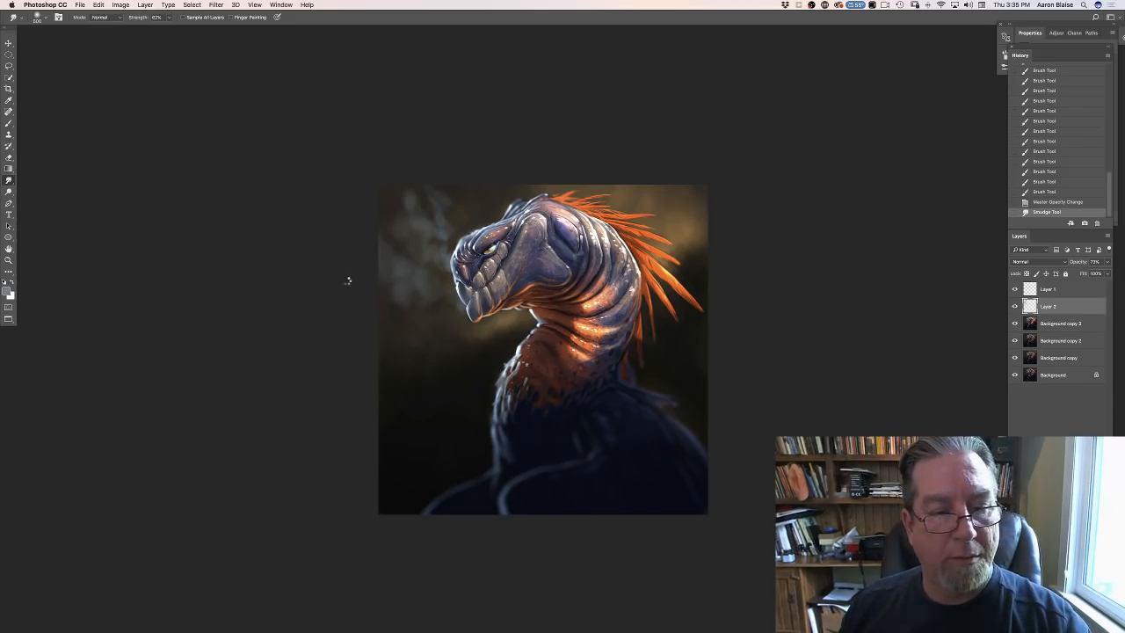
key("super+plus")
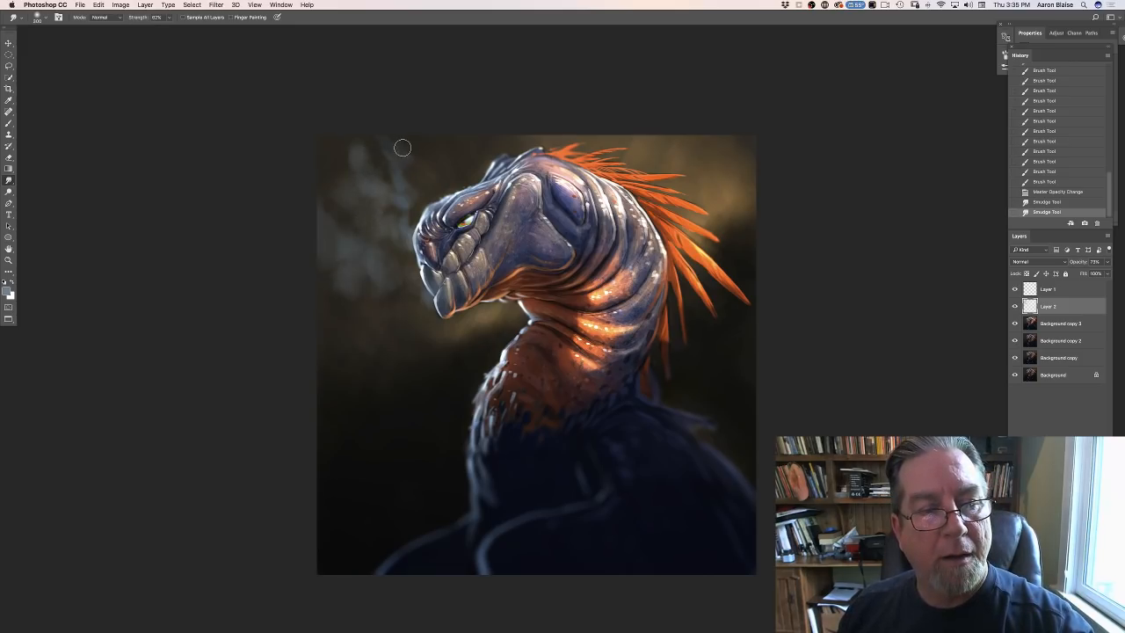
mouse_move(402, 148)
left_mouse_down()
mouse_move(417, 197)
mouse_move(407, 208)
mouse_move(387, 189)
mouse_move(384, 256)
mouse_move(395, 253)
mouse_move(367, 204)
mouse_move(361, 242)
left_mouse_up()
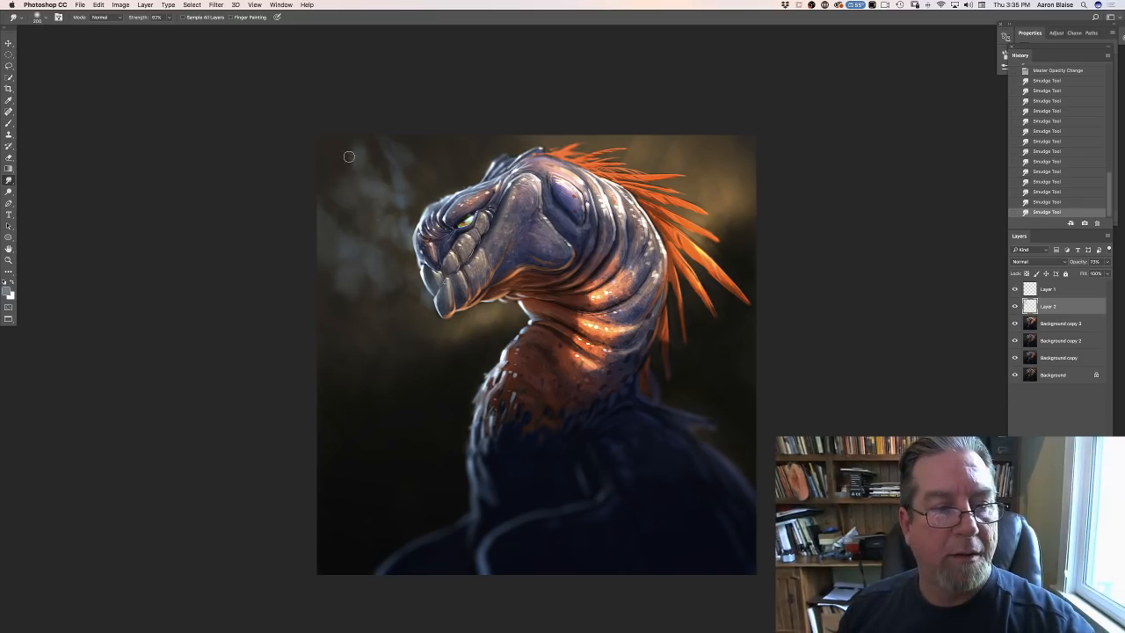
left_click_drag(349, 156, 346, 153)
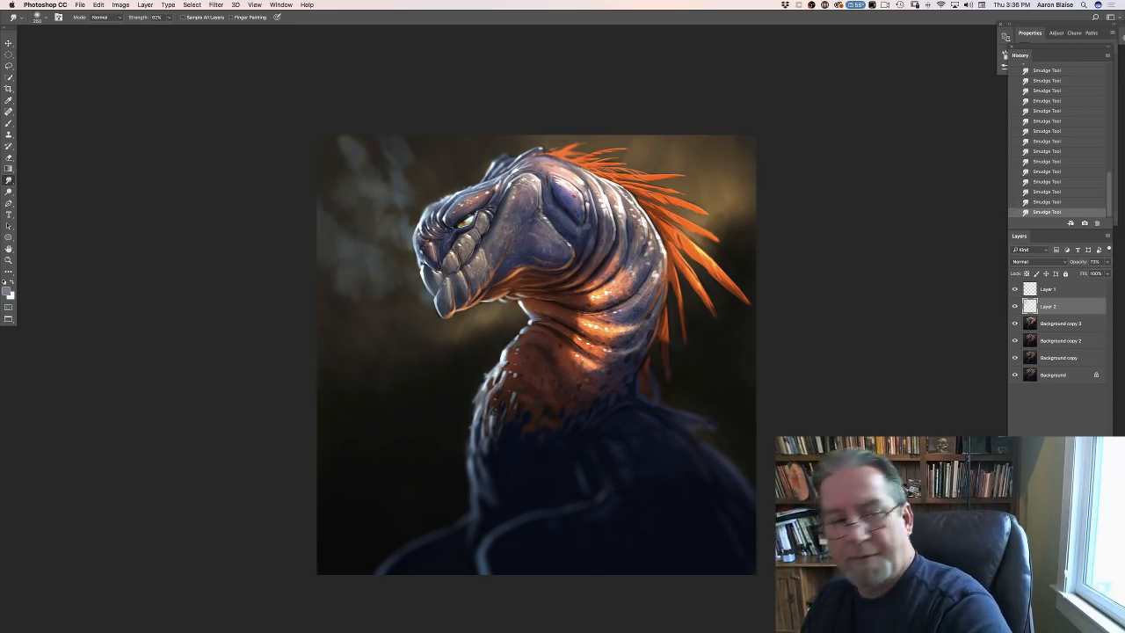
- Duplicate the smoke layer to strengthen it and erase parts of the copy to vary the smoke's density
key("super+j")
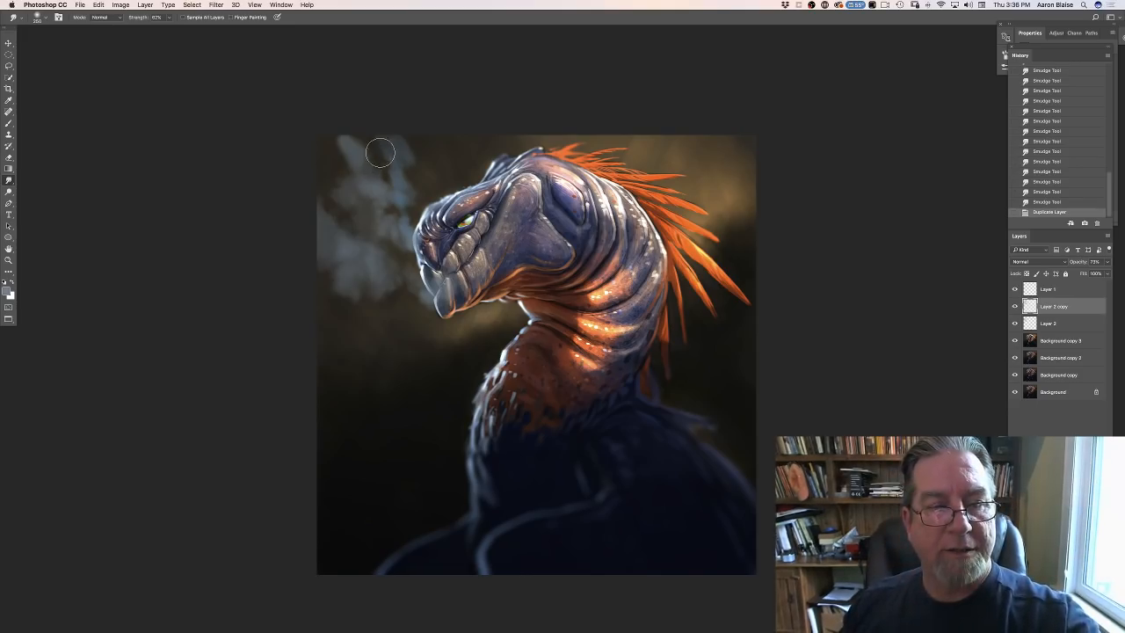
left_click_drag(394, 136, 377, 159)
left_click_drag(354, 199, 362, 206)
mouse_move(368, 206)
left_mouse_down()
mouse_move(400, 162)
mouse_move(389, 212)
mouse_move(367, 203)
mouse_move(357, 172)
mouse_move(345, 177)
mouse_move(316, 259)
mouse_move(357, 225)
mouse_move(370, 265)
mouse_move(393, 242)
mouse_move(365, 285)
left_mouse_up()
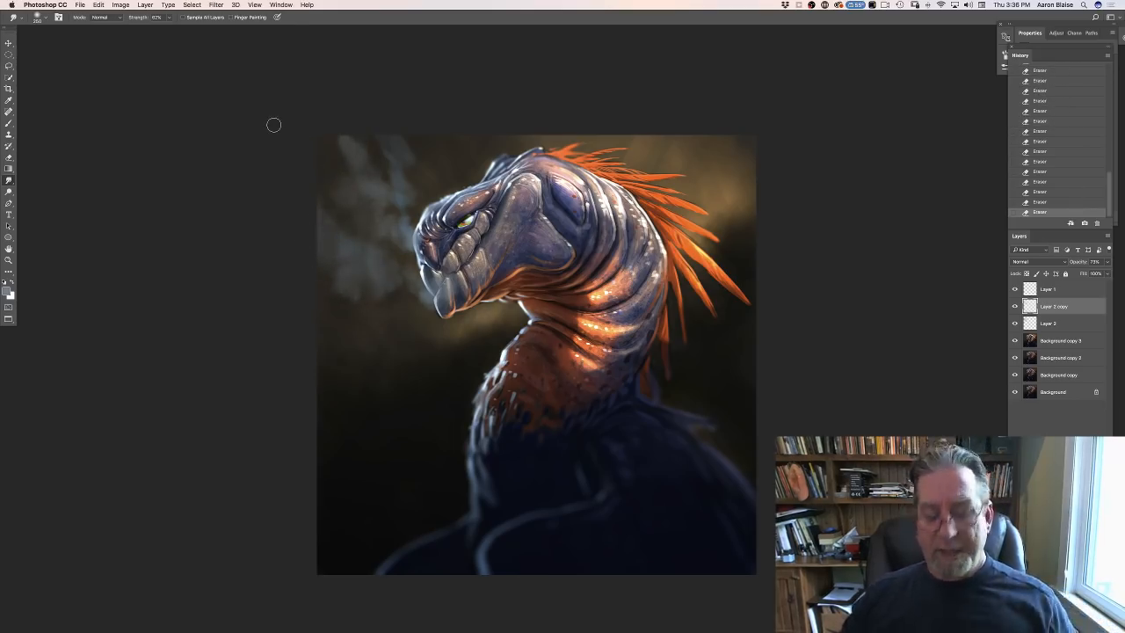
key("super+minus")
key("super+minus")
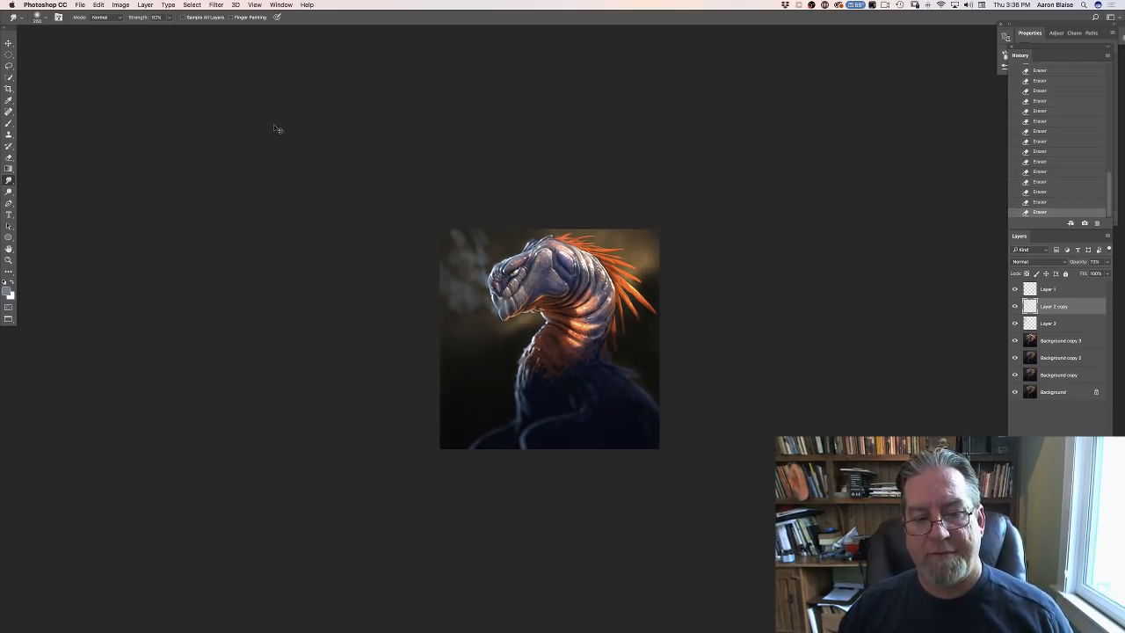
key("super+plus")
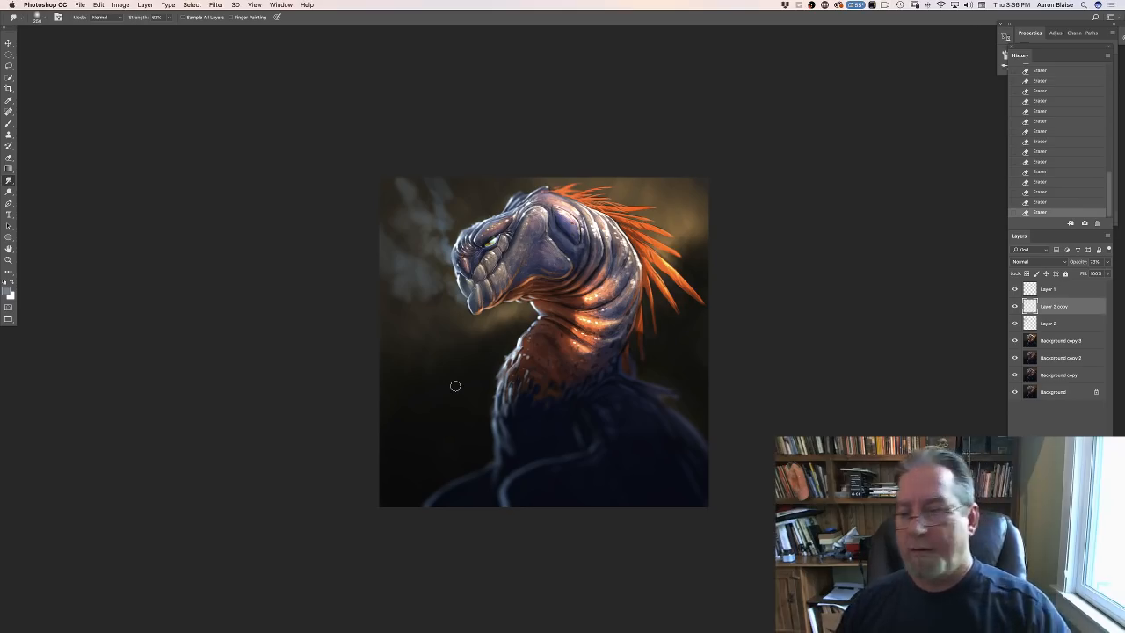
- Add an empty layer above Layer 1 and choose a pale tan foreground color with hue 38°, saturation 30% and brightness 82%
key("alt+bracketleft")
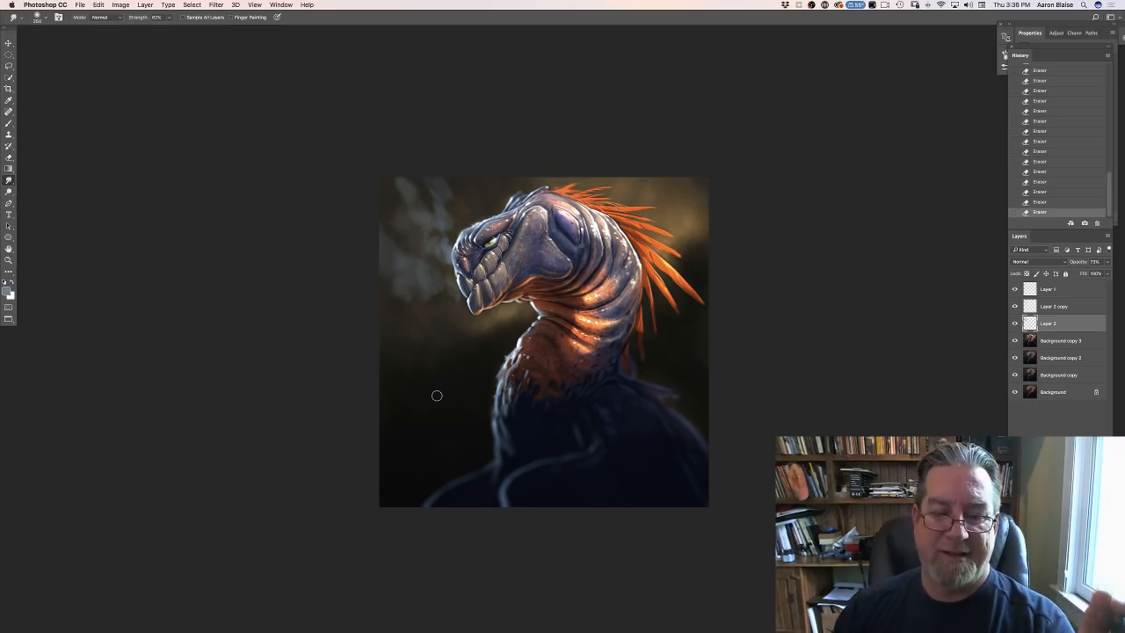
key("alt+bracketright")
key("alt+bracketright")
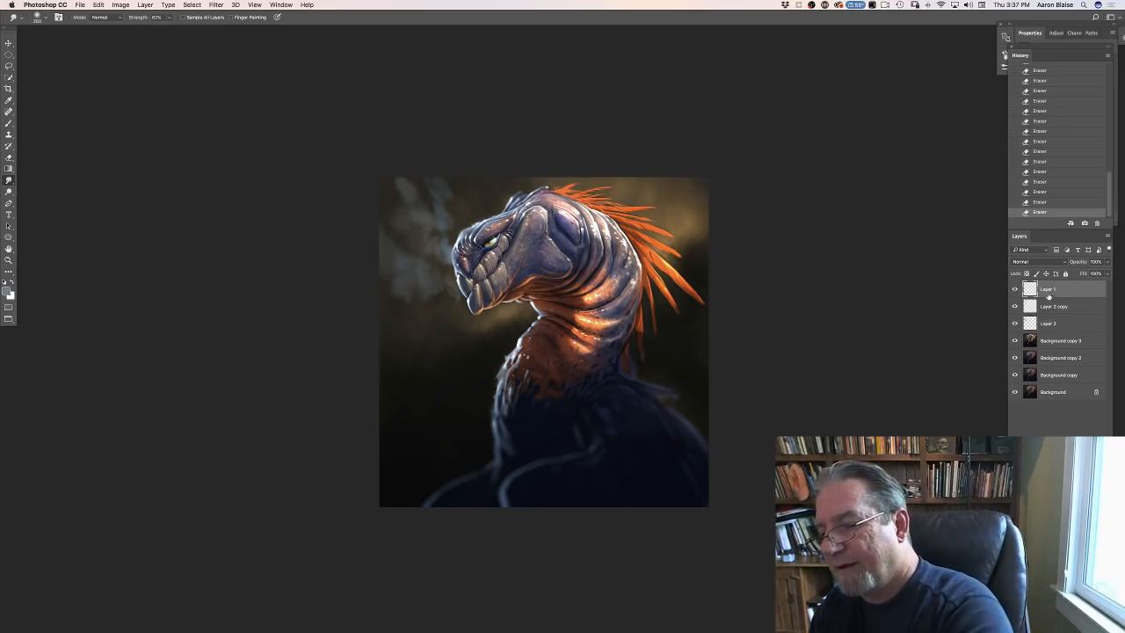
key("super+shift+alt+n")
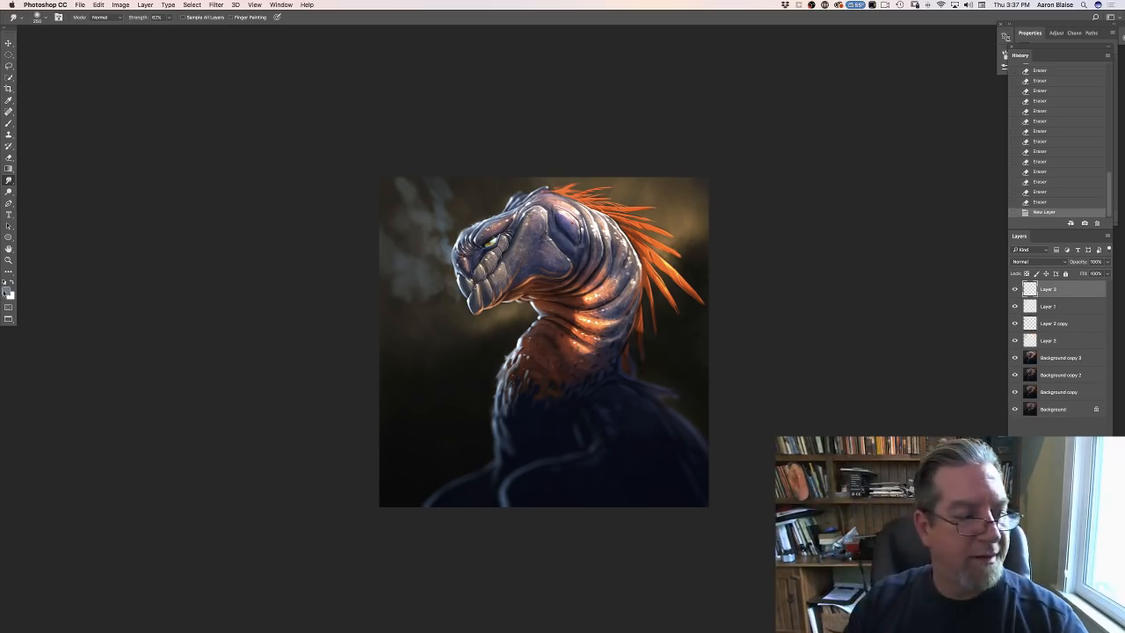
left_click(7, 291)
left_click(306, 573)
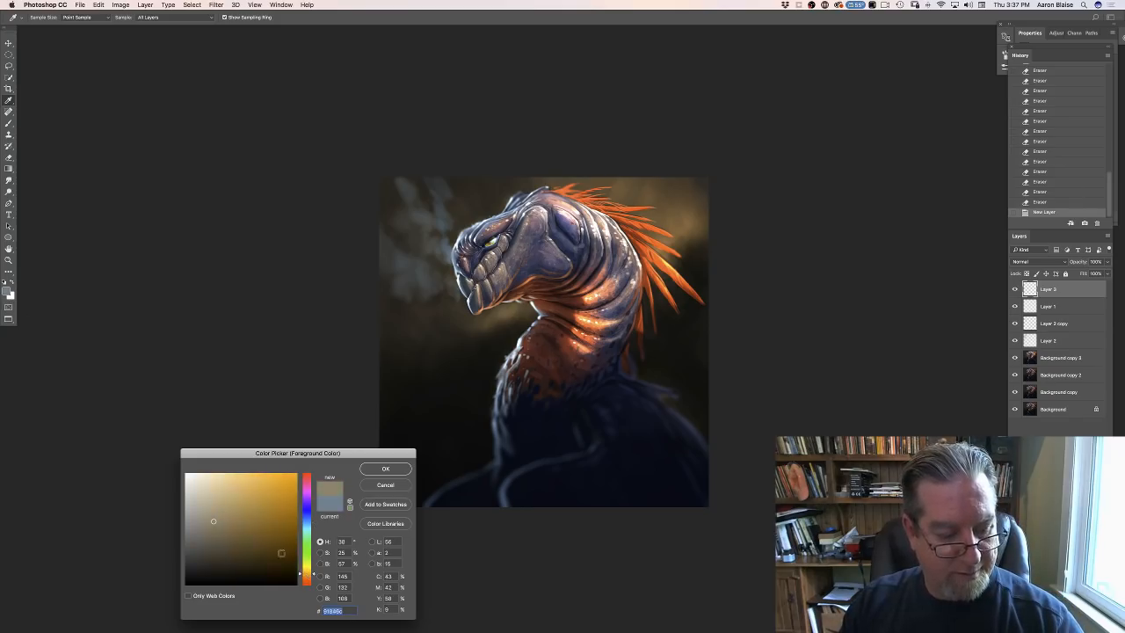
left_click_drag(213, 515, 220, 497)
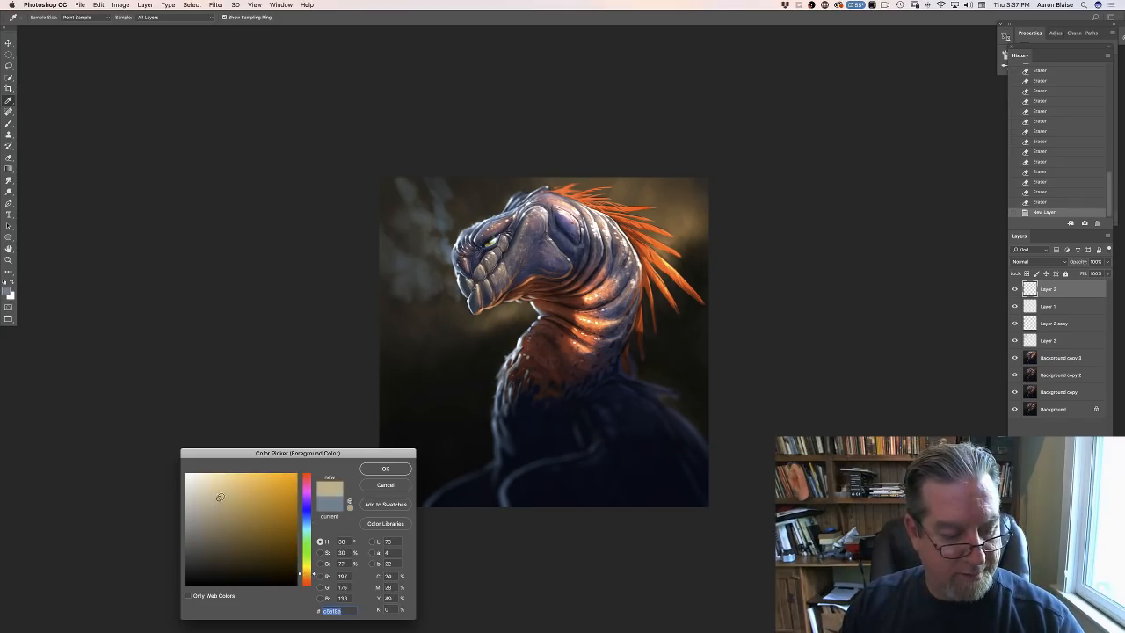
left_click(372, 468)
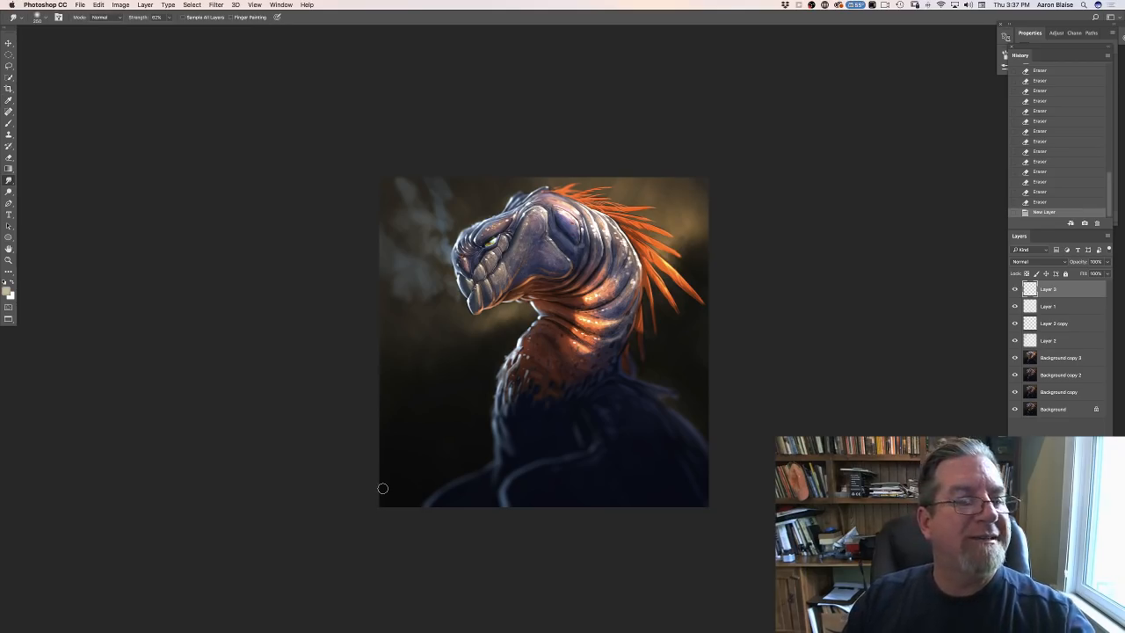
- Switch to the Brush tool with the small, flat textured tip that comes first in the main preset grid
left_click(8, 124)
left_click(38, 19)
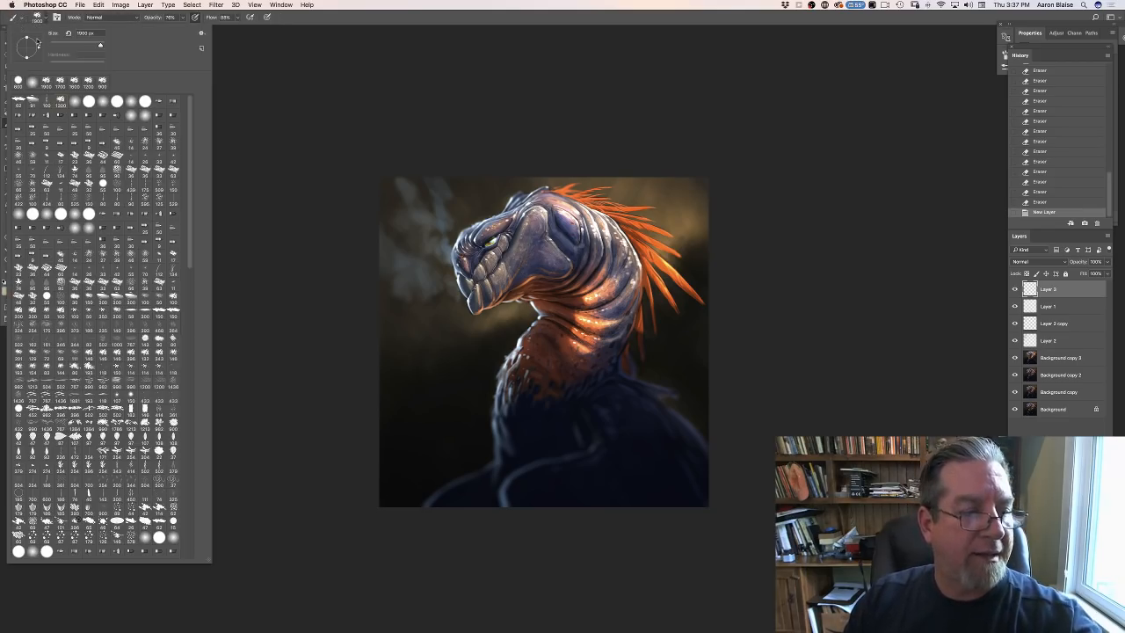
left_click(17, 103)
left_click(307, 240)
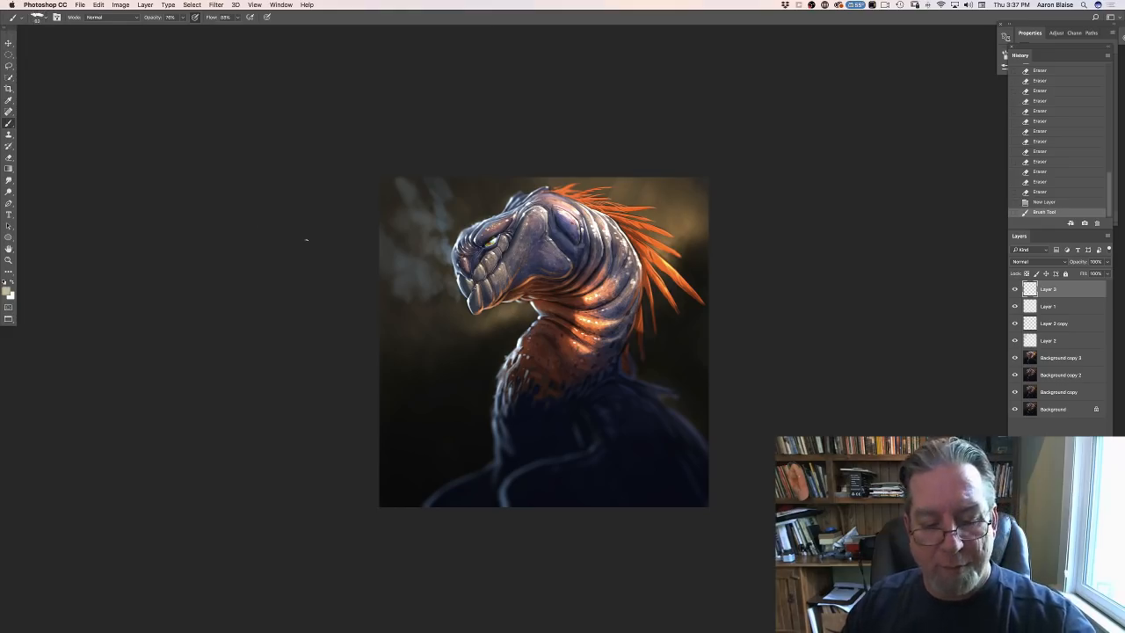
- Scatter tiny pale tan dust specks across the dark background in front of the neck and around the head
left_click(464, 346)
left_click(464, 343)
left_click(464, 342)
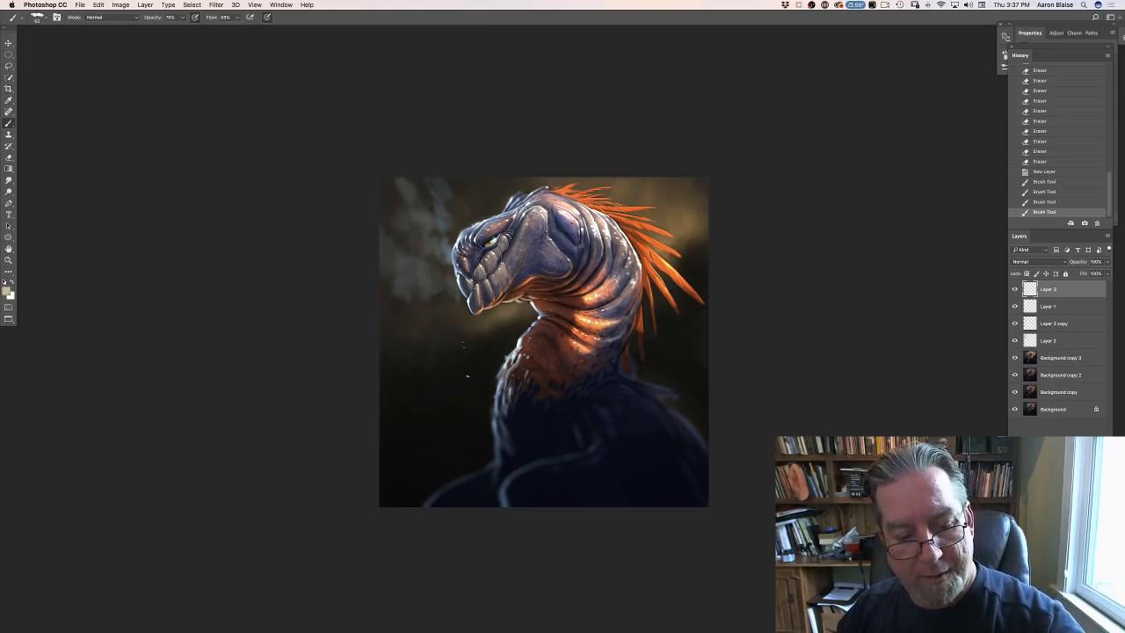
left_click(467, 376)
left_click(438, 406)
left_click(439, 406)
left_click(434, 420)
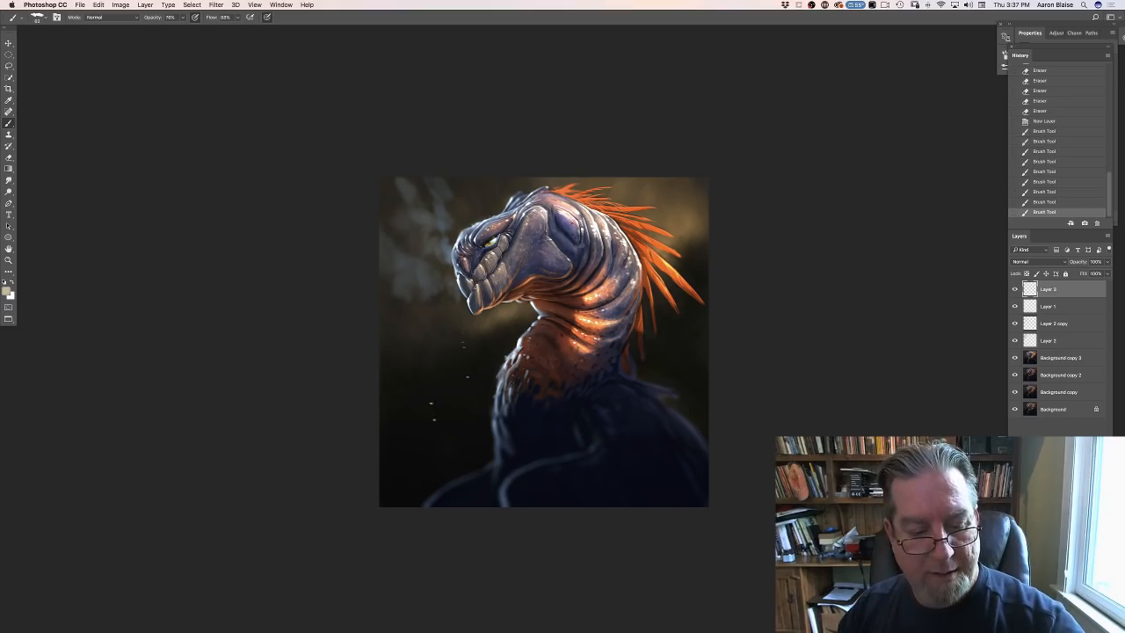
left_click(433, 395)
left_click(433, 395)
left_click(449, 384)
left_click(456, 378)
left_click(474, 203)
left_click(460, 196)
left_click(459, 196)
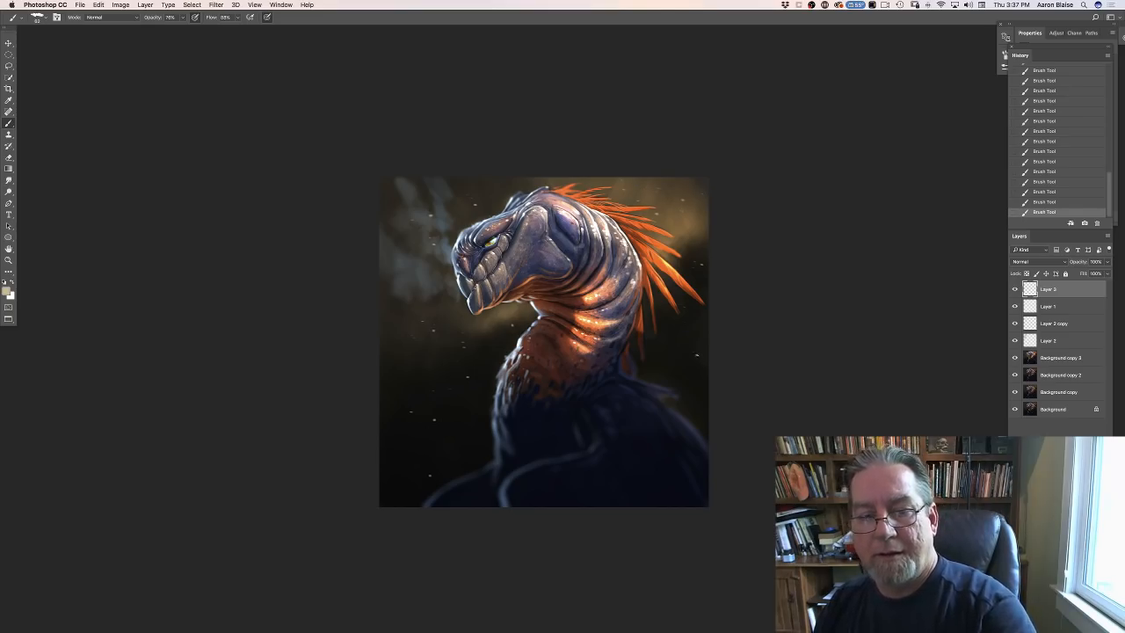
- Soften the dust specks on the new top layer with a Gaussian Blur of radius 17.6 pixels
left_click(214, 6)
mouse_move(284, 109)
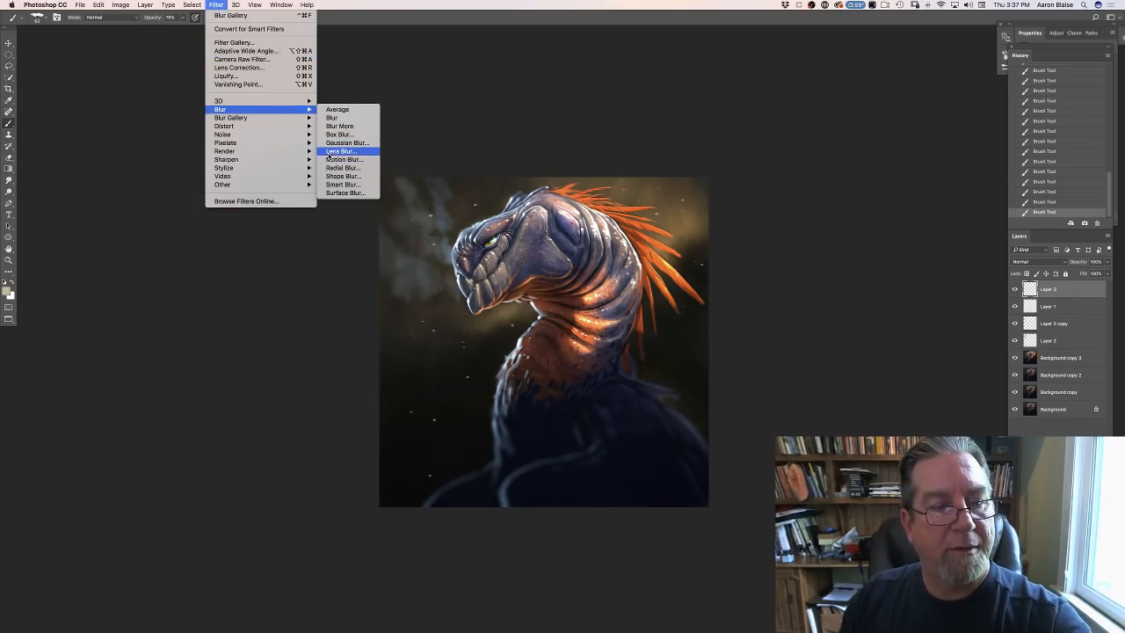
left_click(331, 142)
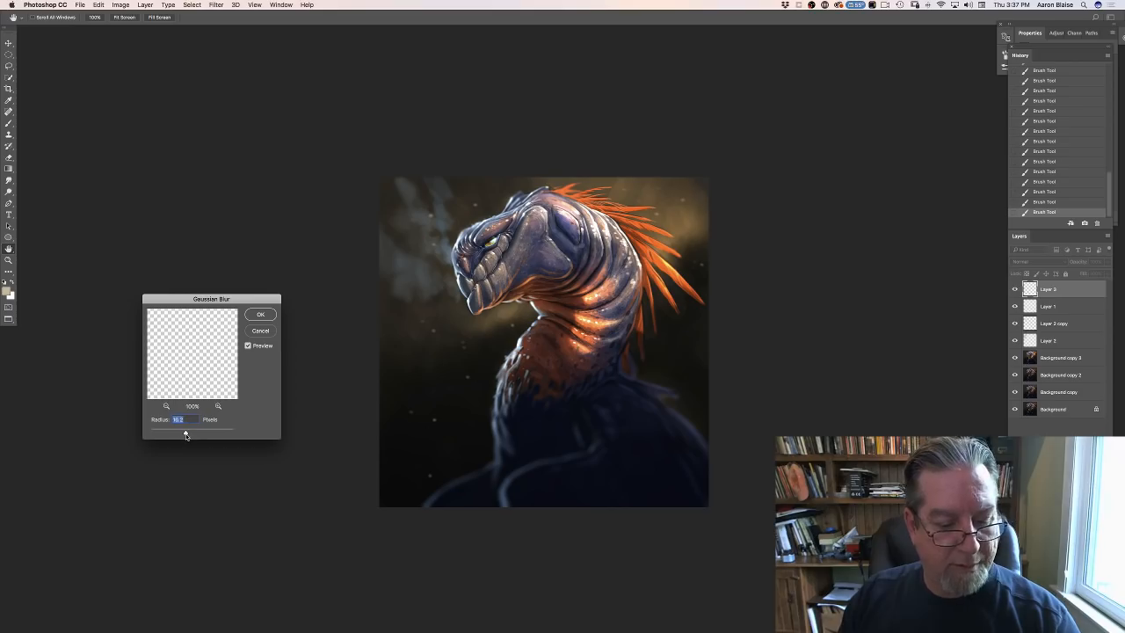
left_click(260, 314)
key("super+equal")
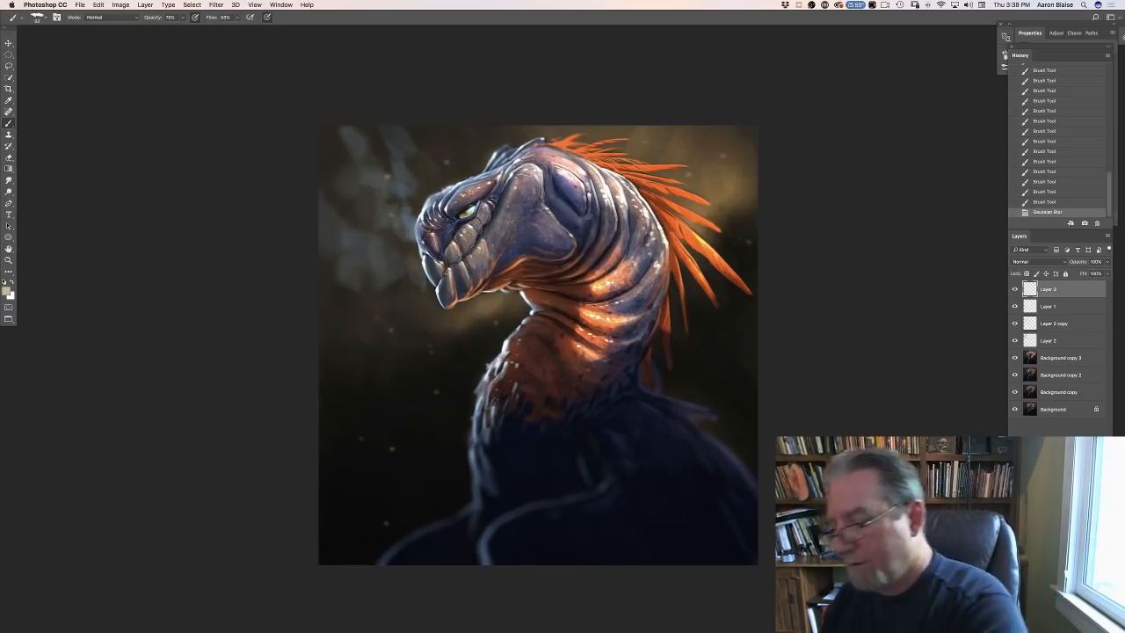
- Add a new top layer and, with a smaller brush, dot sharp dust specks across the background behind the head and orange crest
key("alt+shift+super+n")
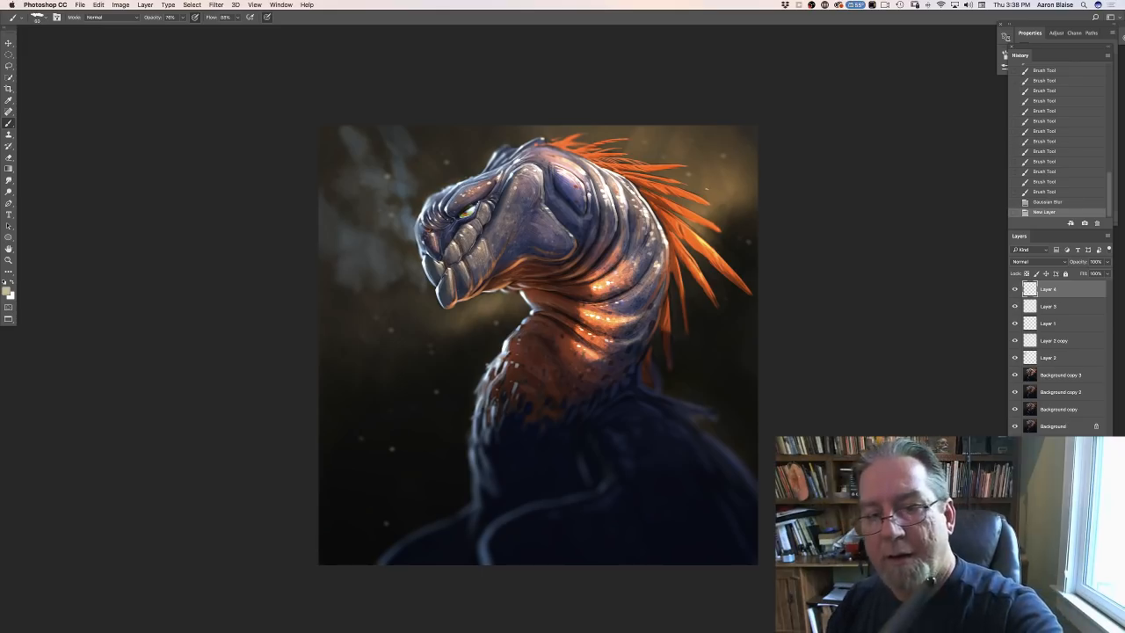
key("bracketleft")
key("bracketleft")
left_click(708, 188)
left_click(716, 167)
left_click(722, 148)
left_click(728, 172)
left_click(735, 198)
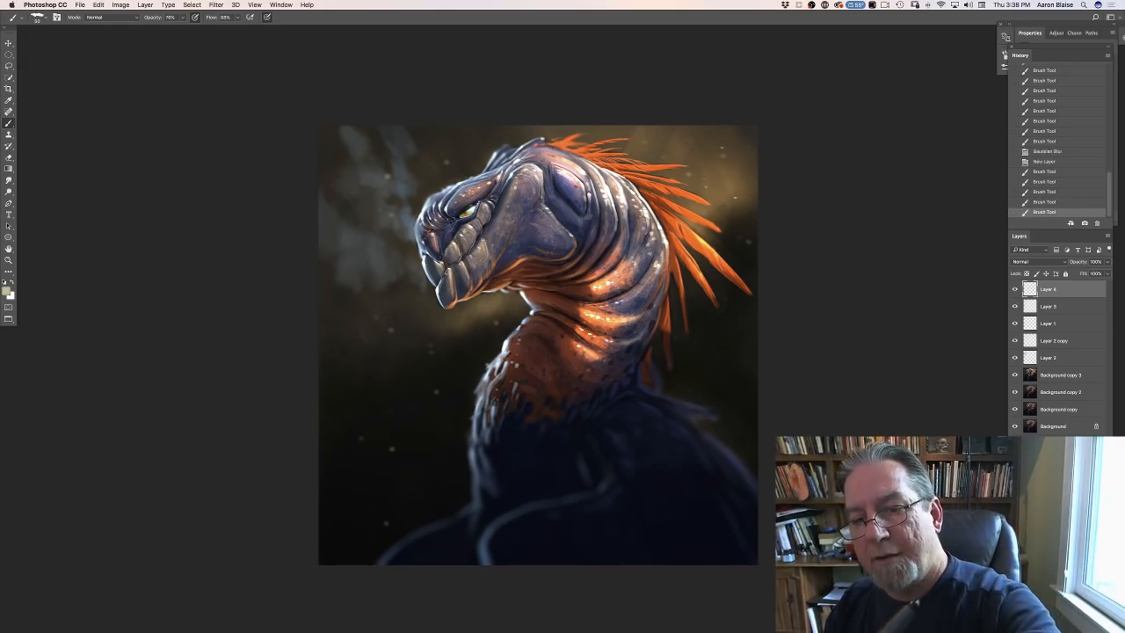
left_click(735, 198)
left_click(739, 208)
left_click(743, 217)
left_click(746, 228)
left_click(747, 237)
left_click(747, 247)
left_click(744, 258)
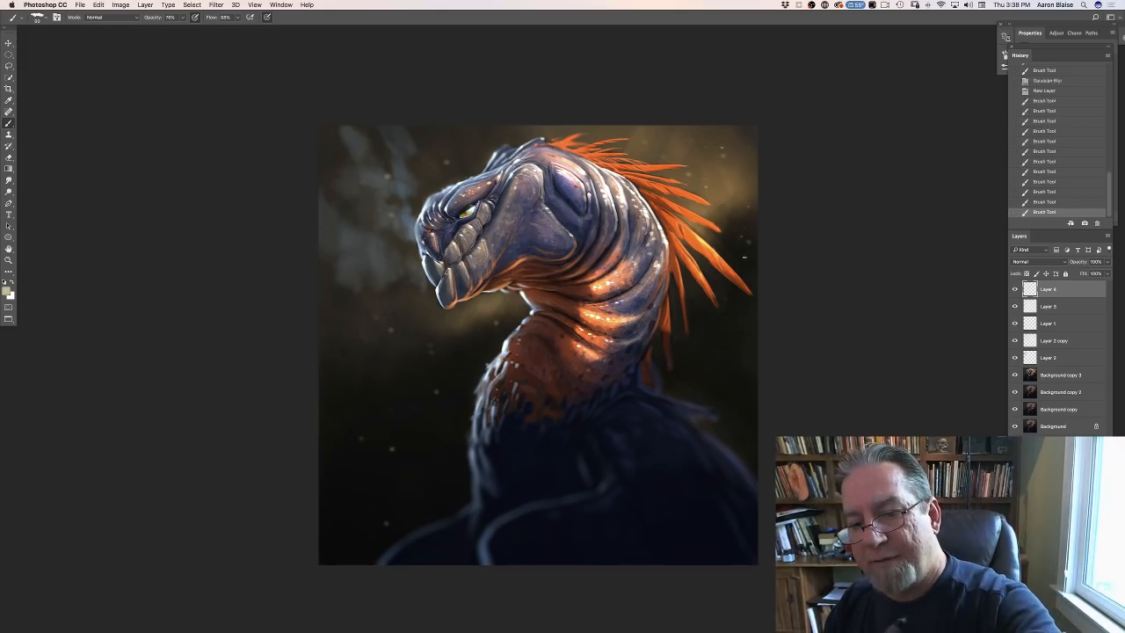
left_click(744, 257)
left_click(740, 267)
- Dot more sharp dust specks on the same layer over the dark background in front of the neck
left_click(446, 351)
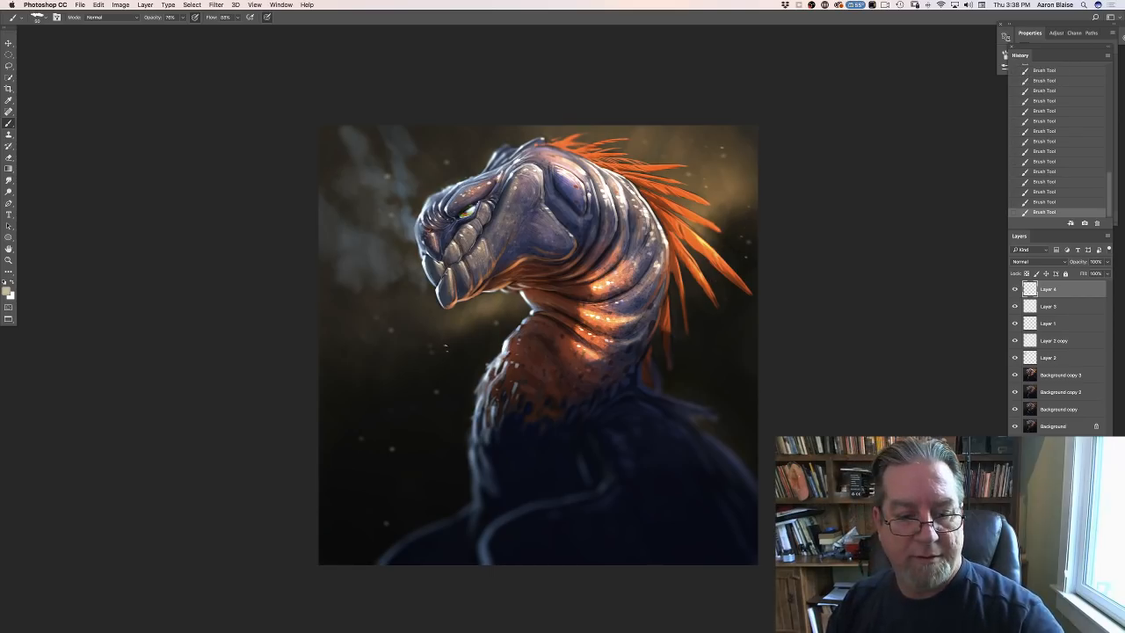
left_click(441, 341)
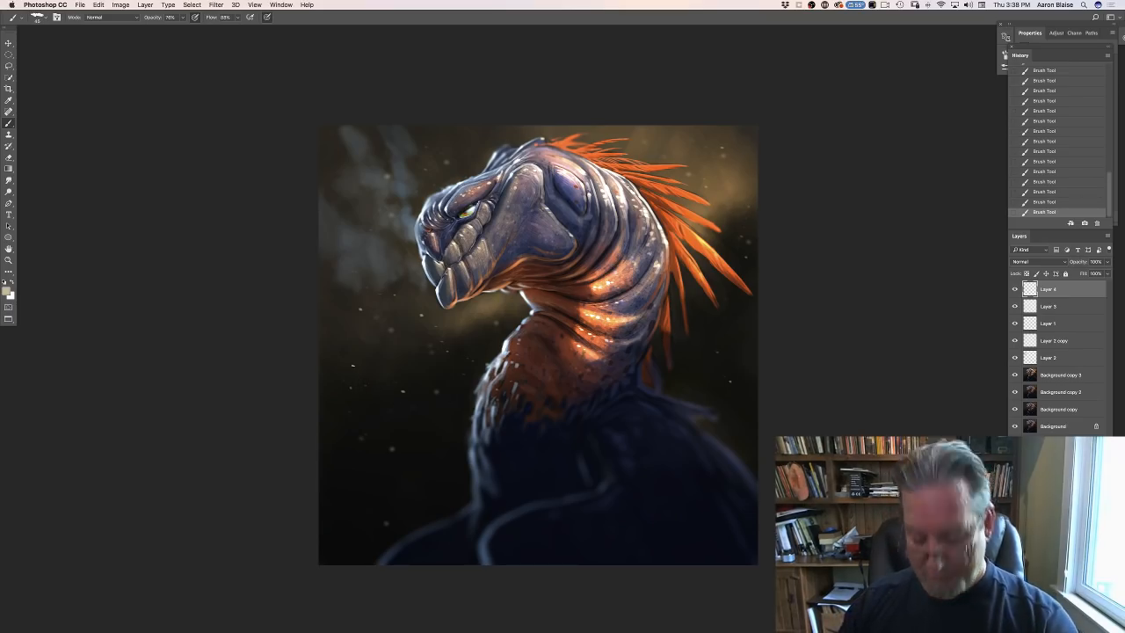
key("super+minus")
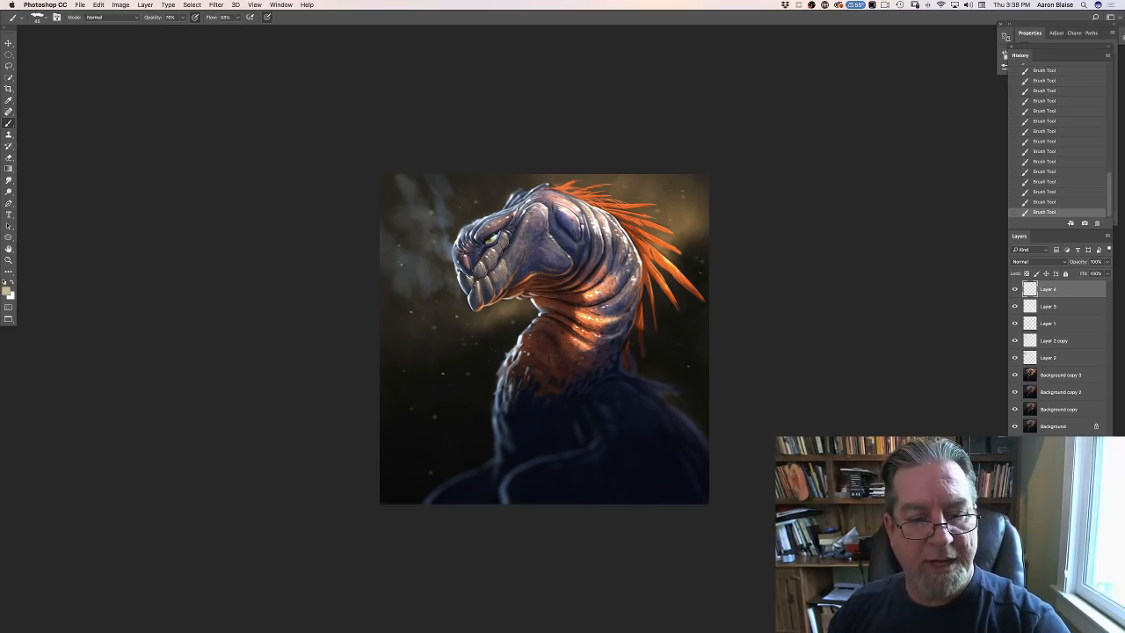
left_click(78, 5)
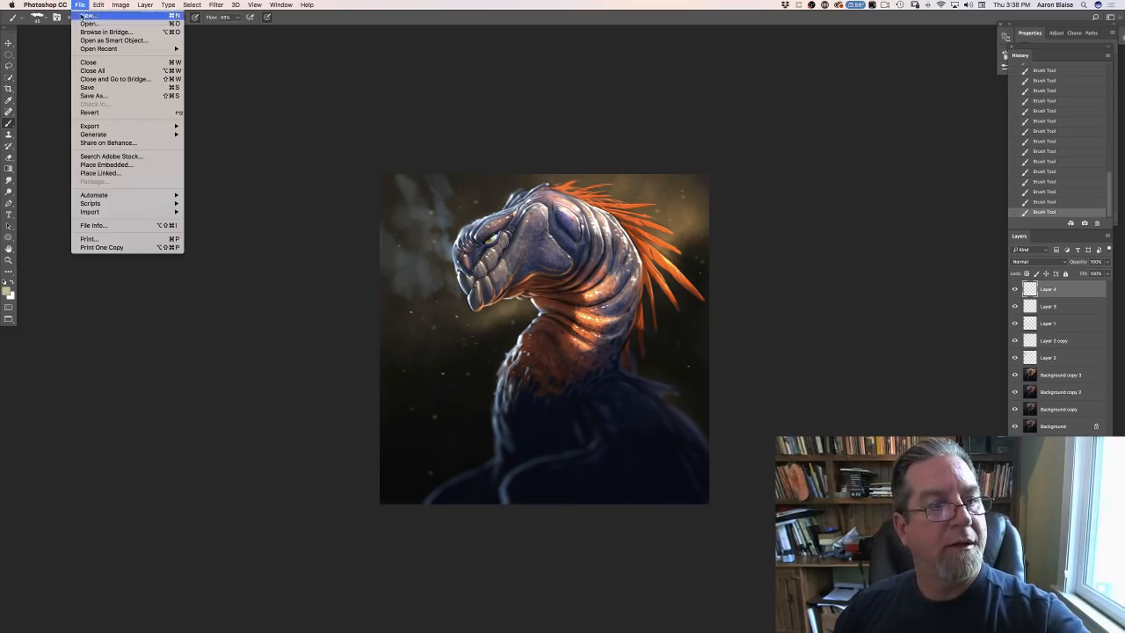
left_click(88, 63)
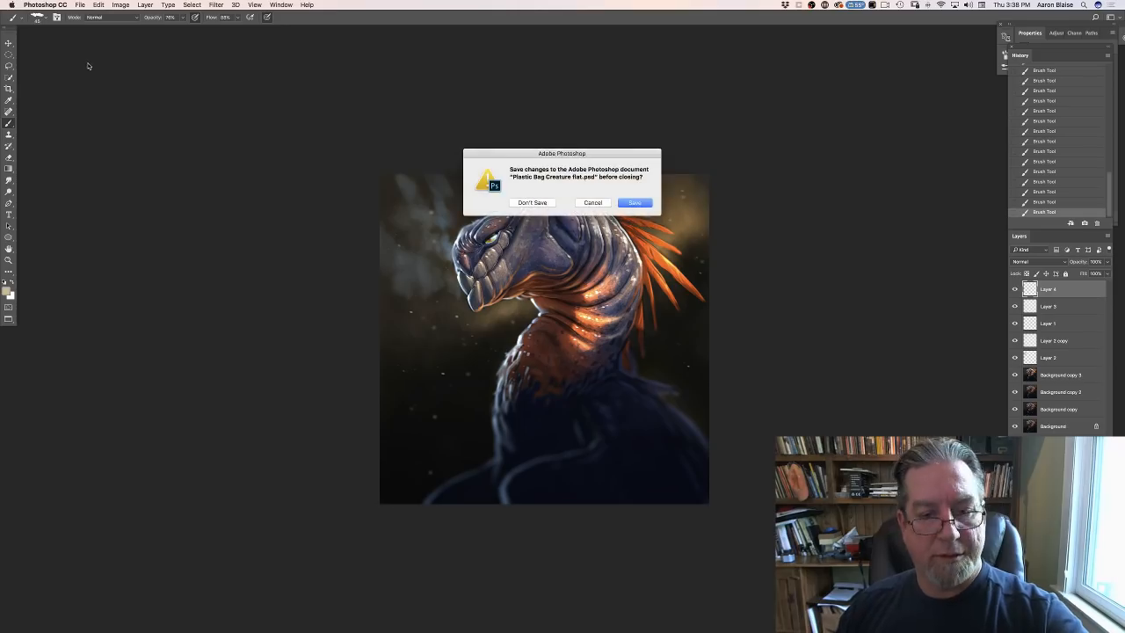
left_click(594, 206)
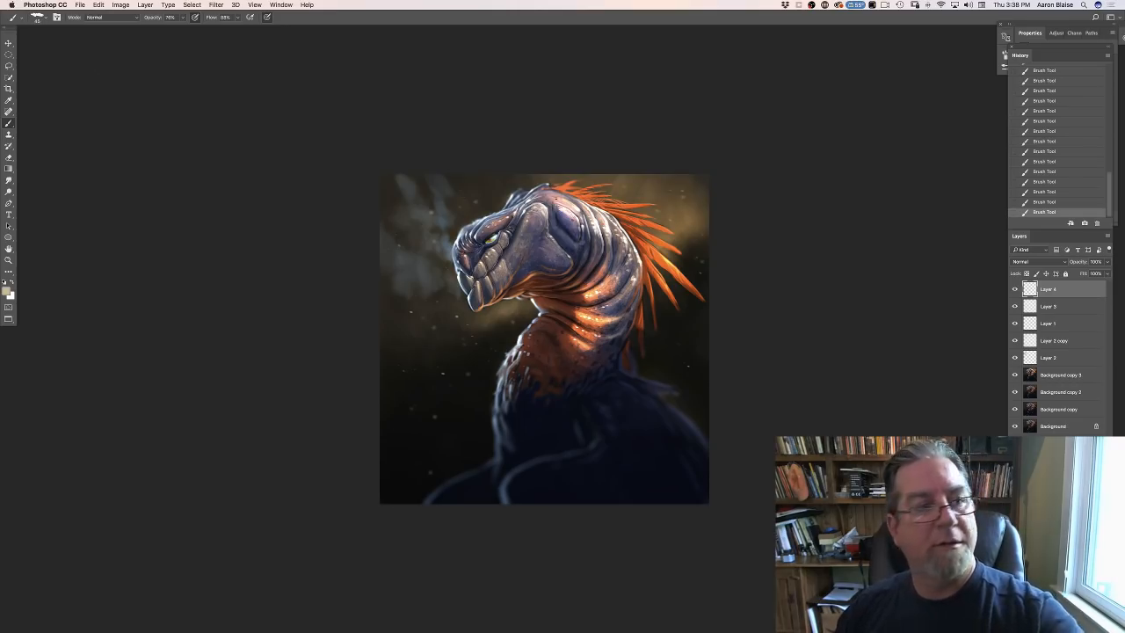
- Search the whole Mac for "grunge" and open Creature grunge.psd
left_click(79, 5)
left_click(83, 34)
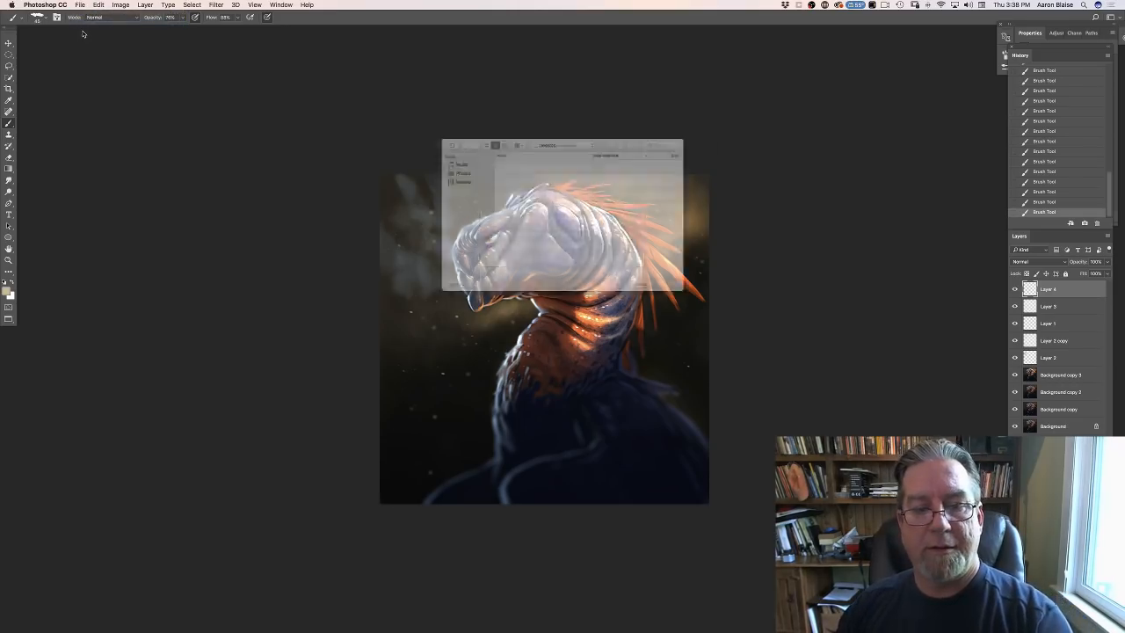
left_click(686, 125)
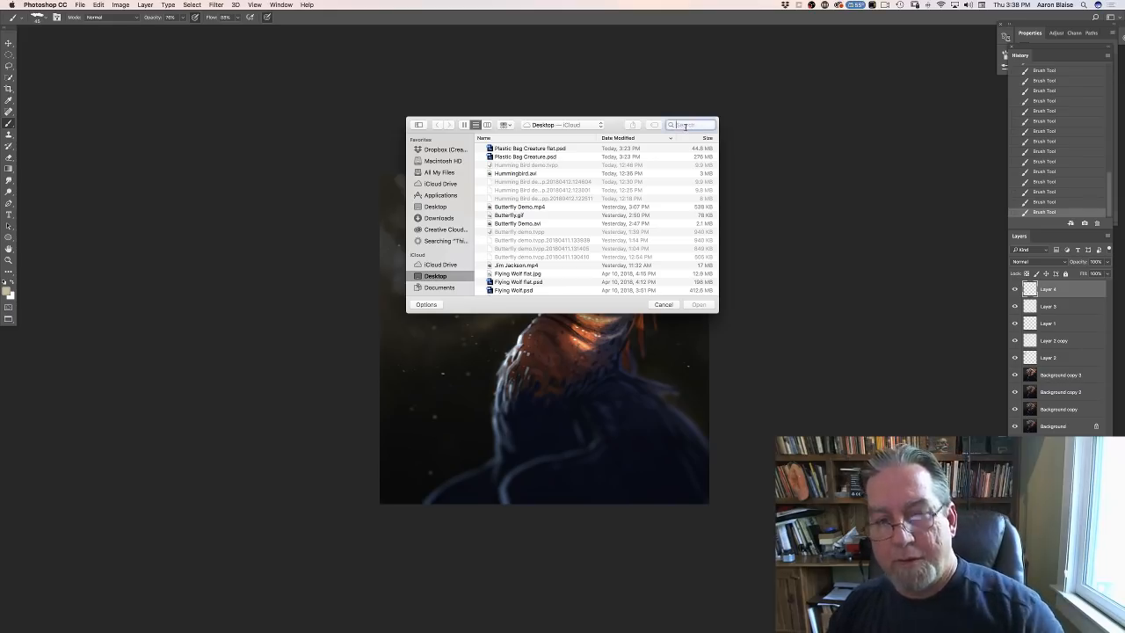
type("gr")
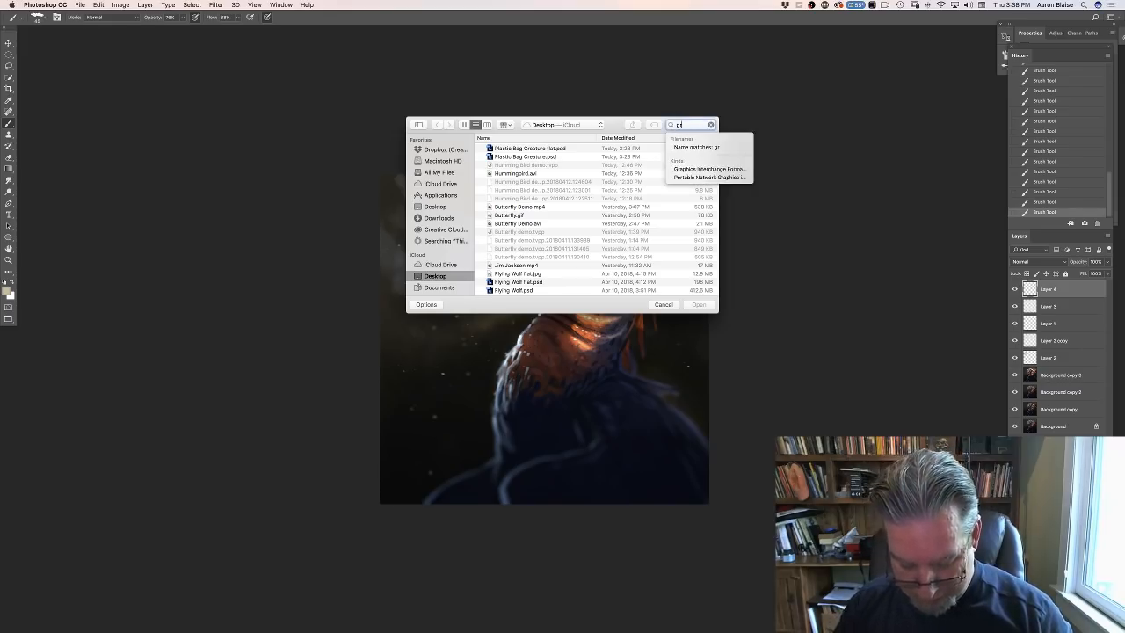
type("unge")
key("Return")
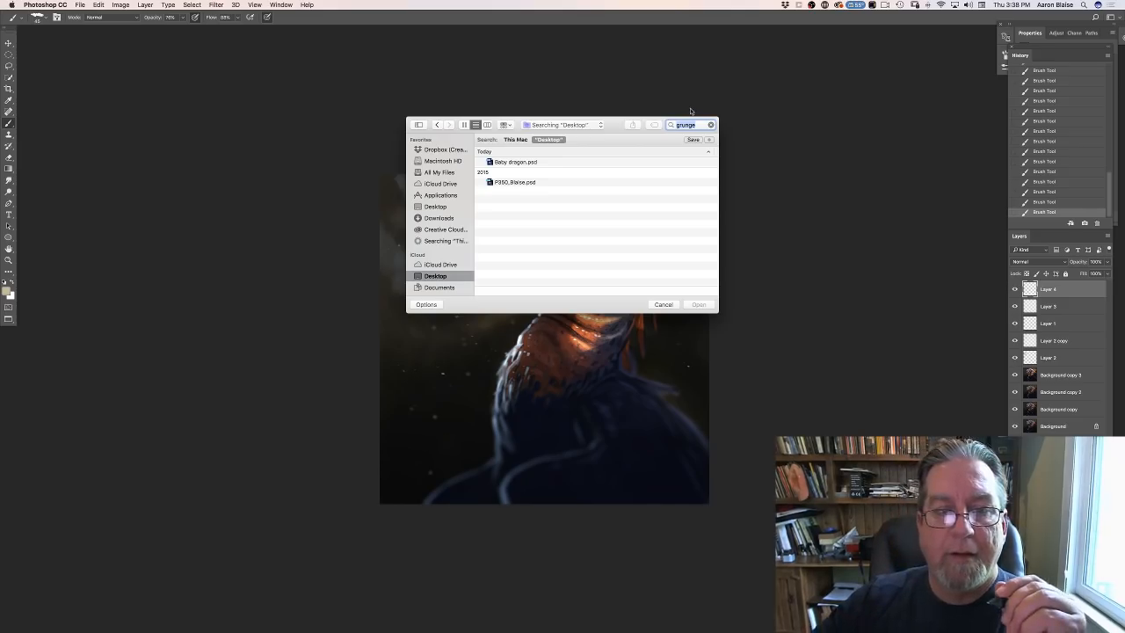
left_click(515, 140)
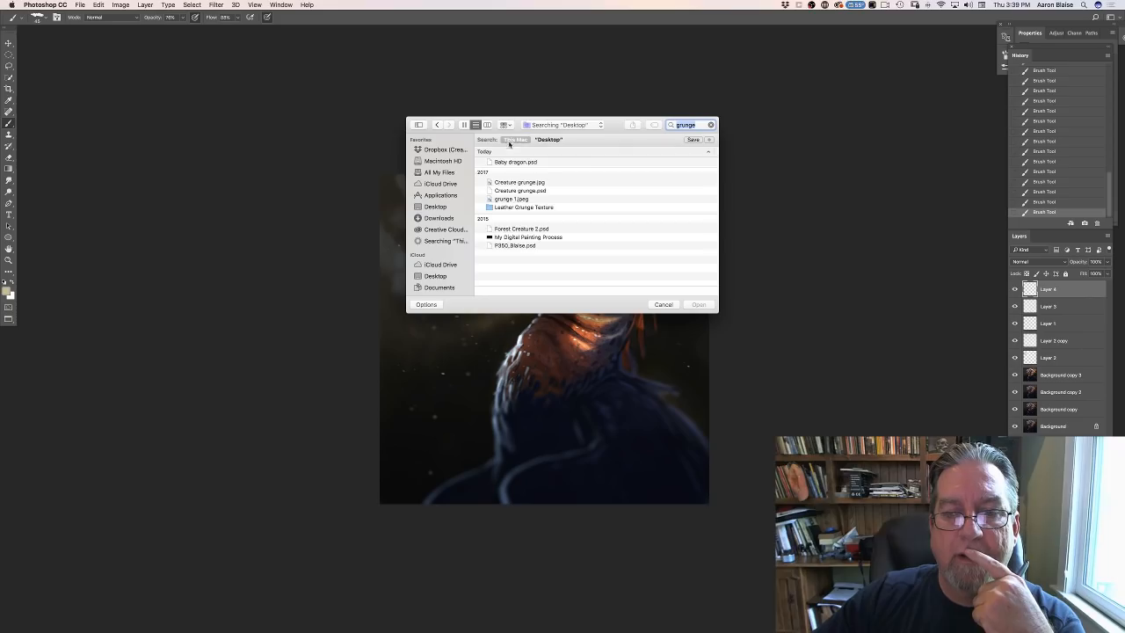
left_click(507, 191)
left_click(689, 305)
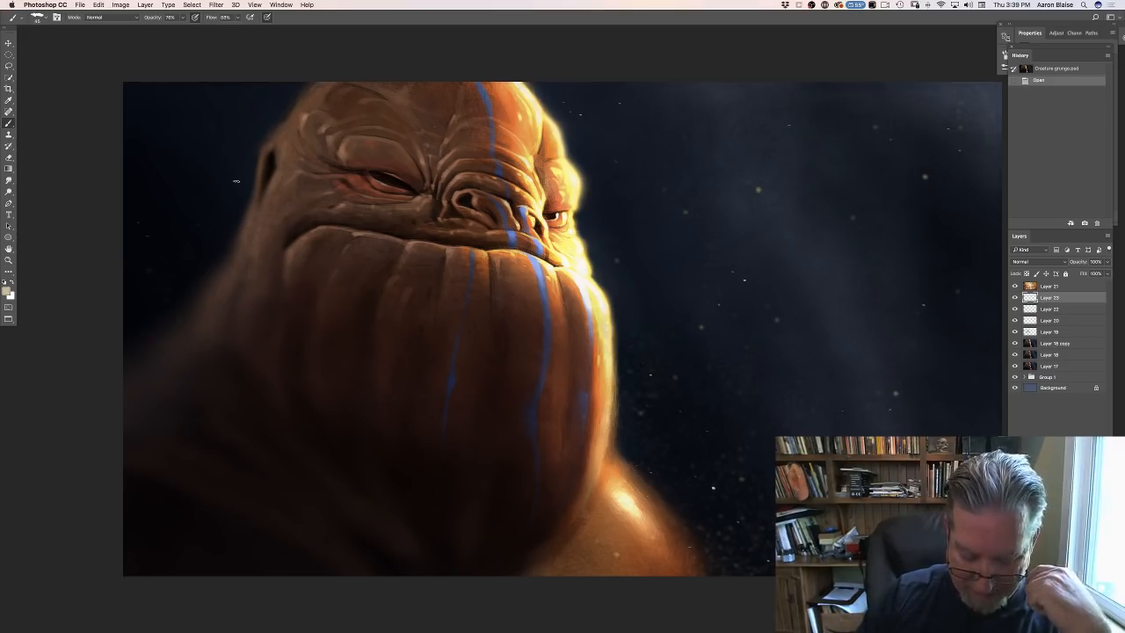
- Show the documents as floating windows, move the creature painting aside, and open Forest Creature 2.psd from a Mac-wide search for "grunge"
key("f")
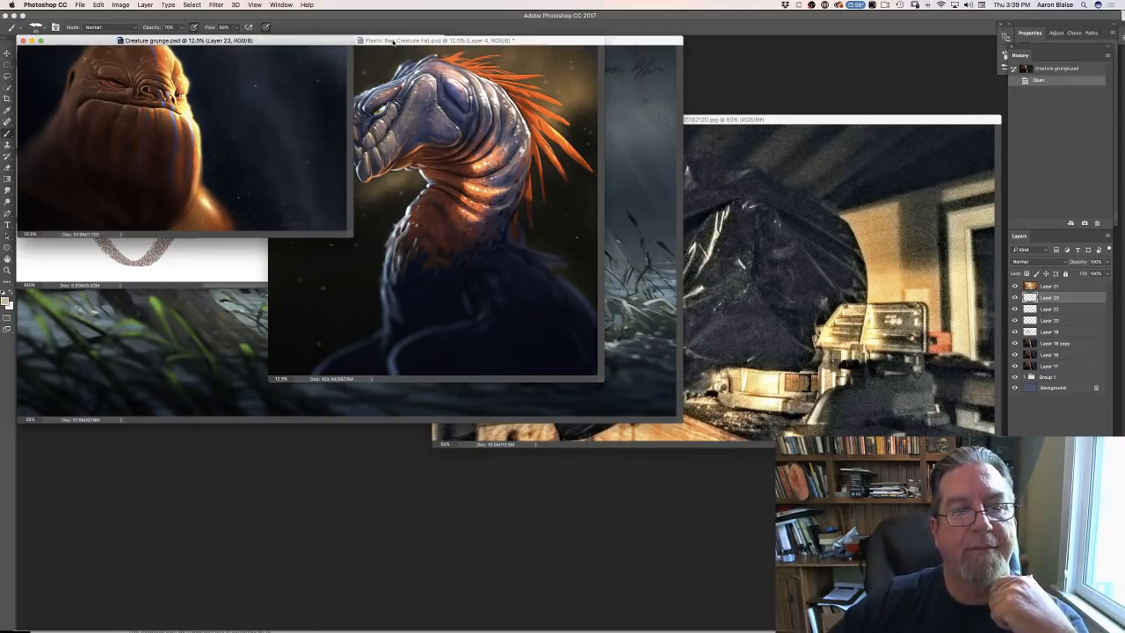
left_click_drag(394, 40, 493, 82)
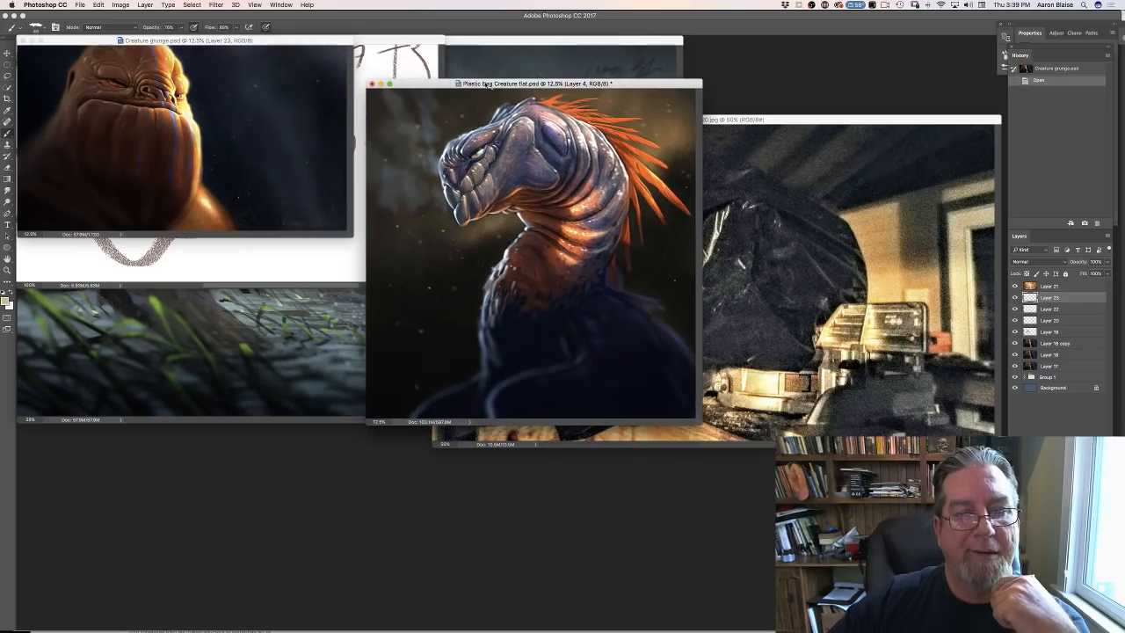
left_click(80, 5)
left_click(83, 24)
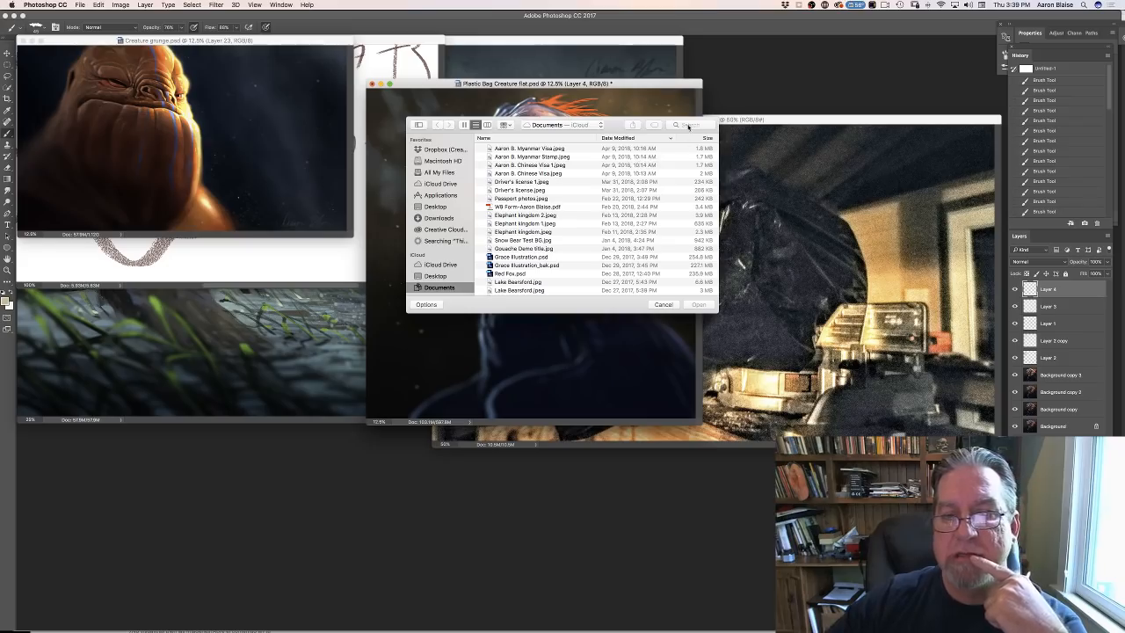
left_click(688, 125)
type("g")
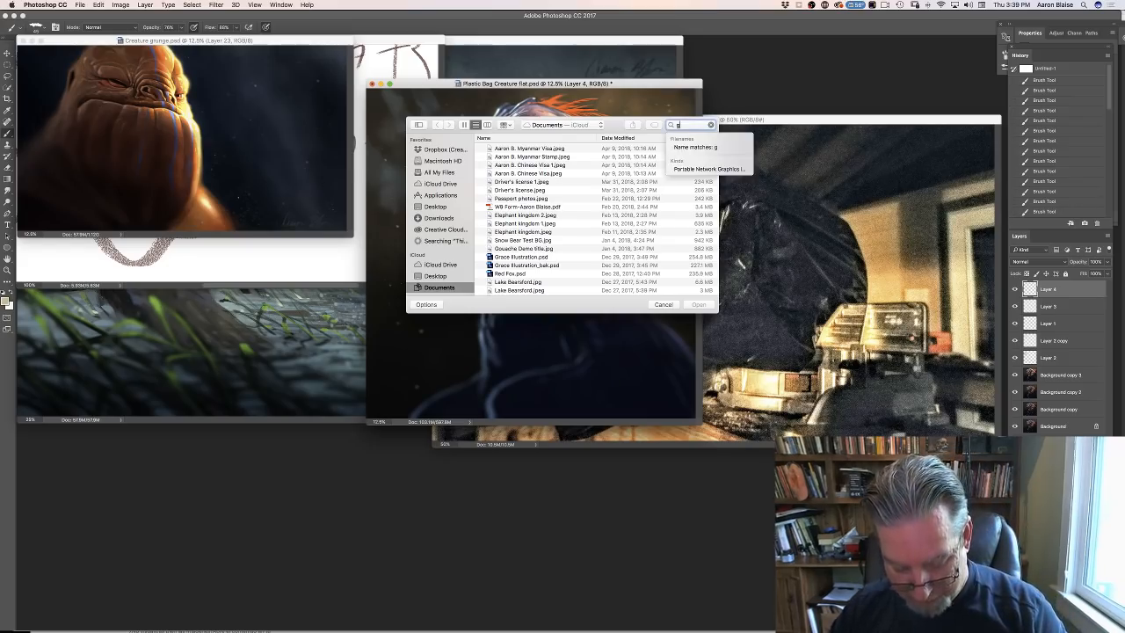
type("runge")
key("Return")
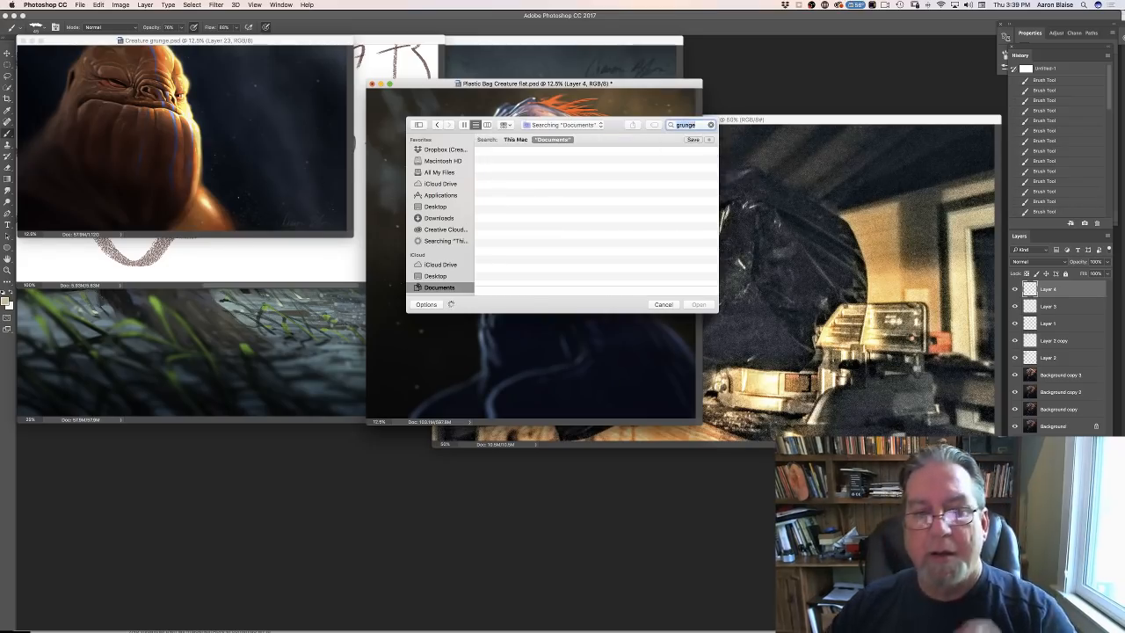
left_click(515, 139)
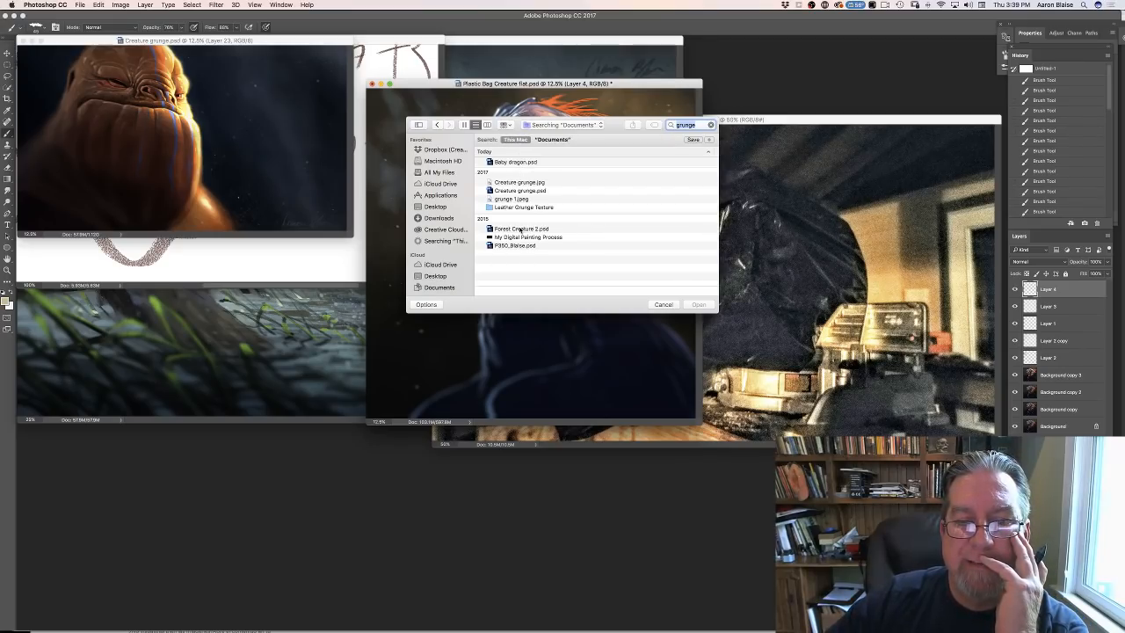
left_click(520, 229)
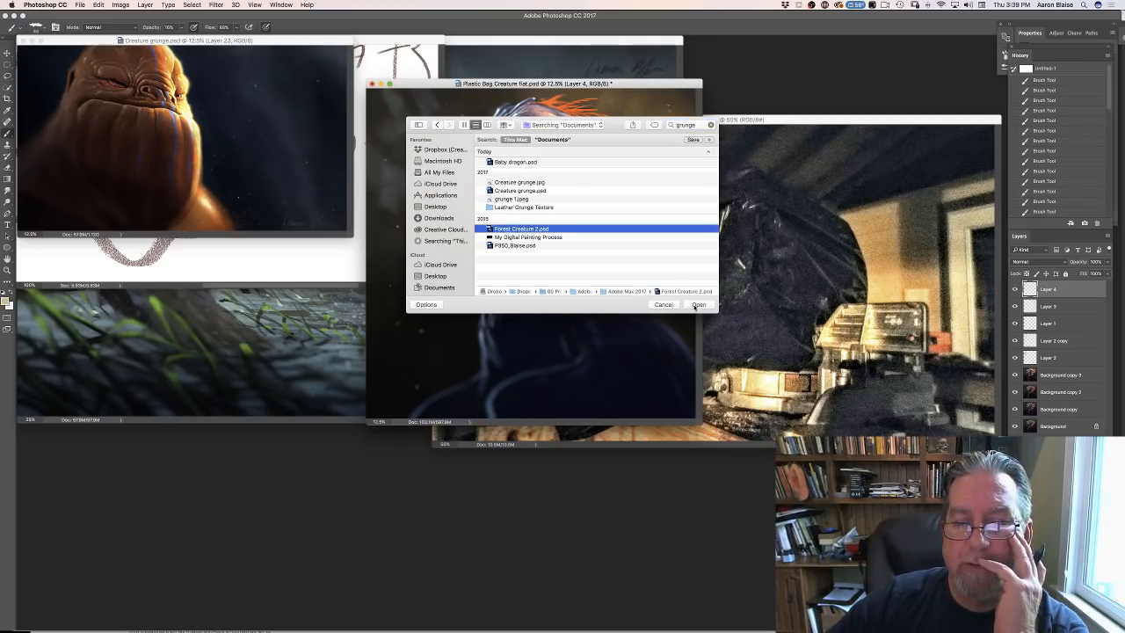
left_click(695, 305)
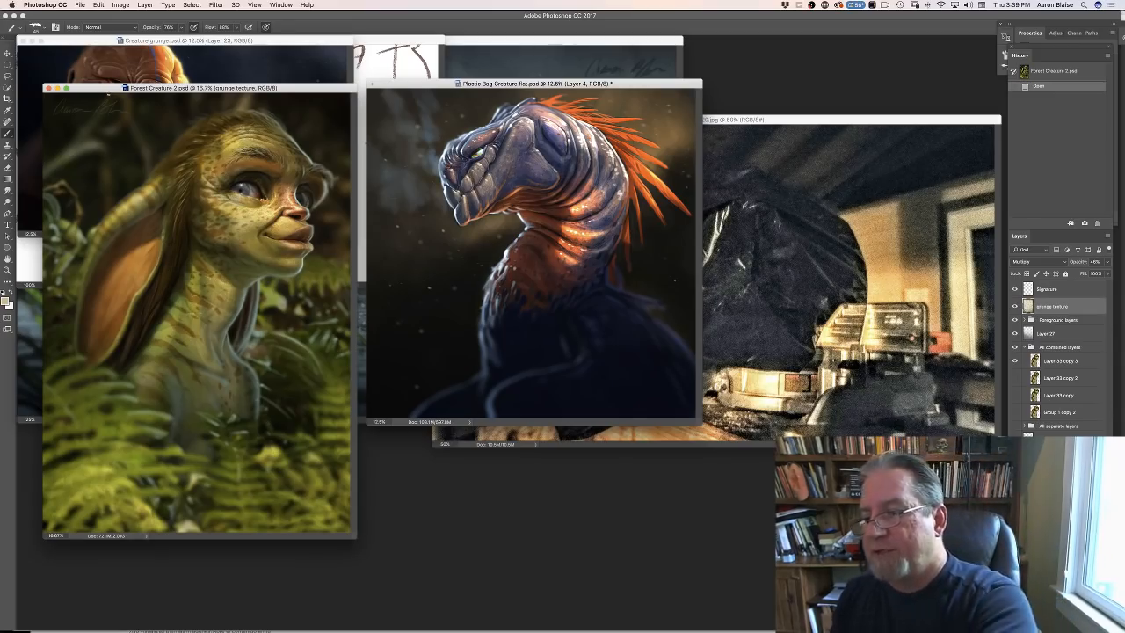
- Copy the grunge texture layer from Forest Creature 2.psd into Plastic Bag Creature flat.psd and return to the full-screen view
left_click(7, 53)
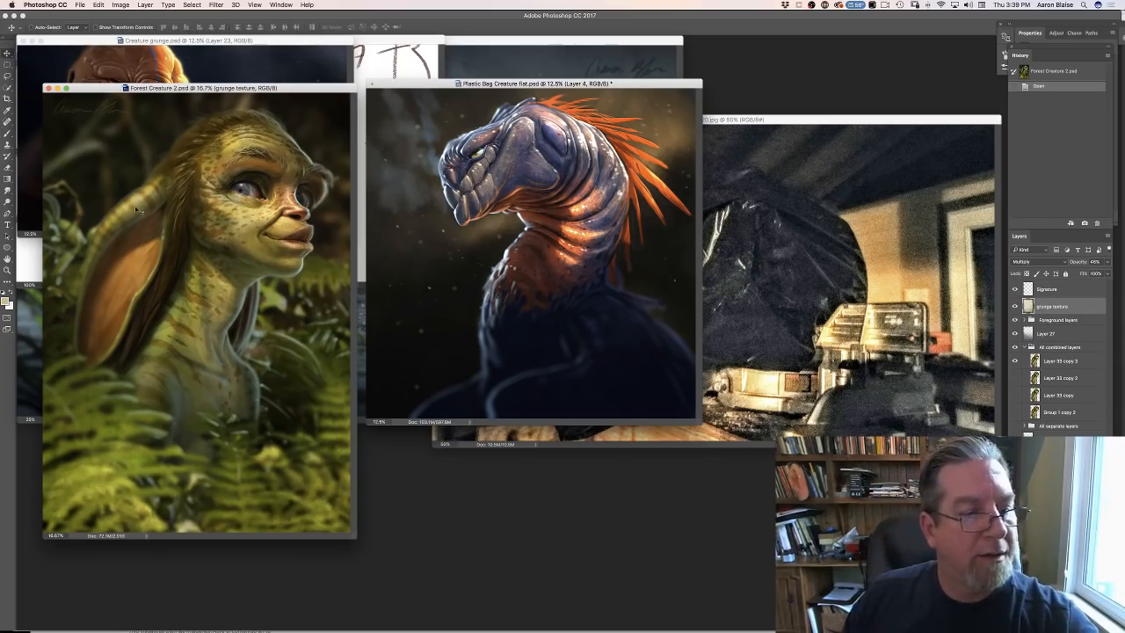
left_click_drag(244, 355, 557, 305)
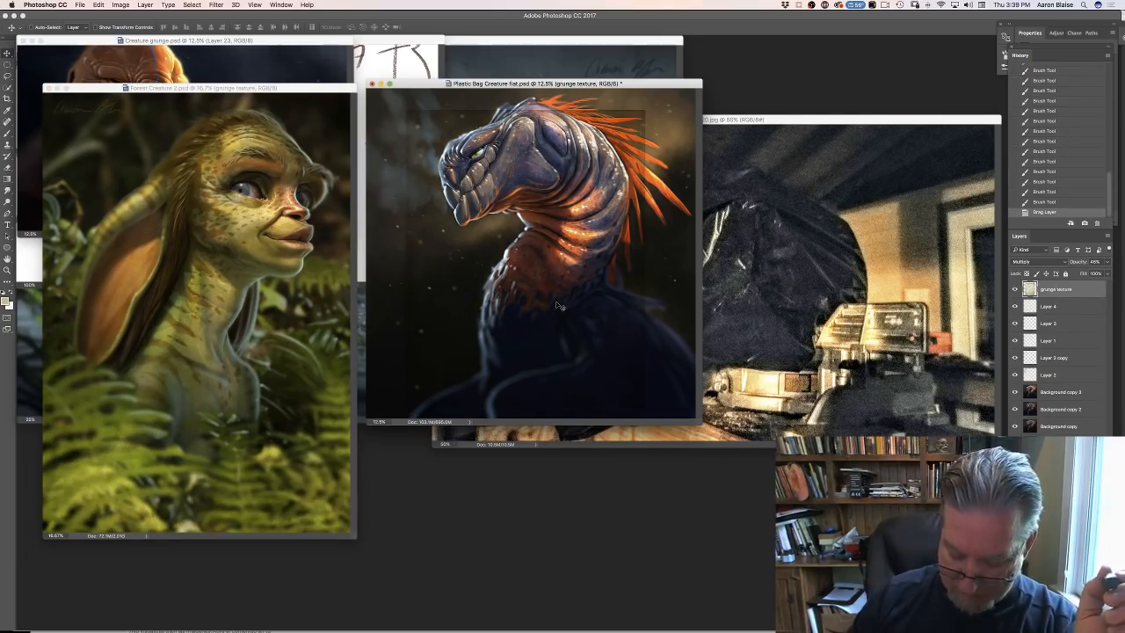
key("f")
key("super+equal")
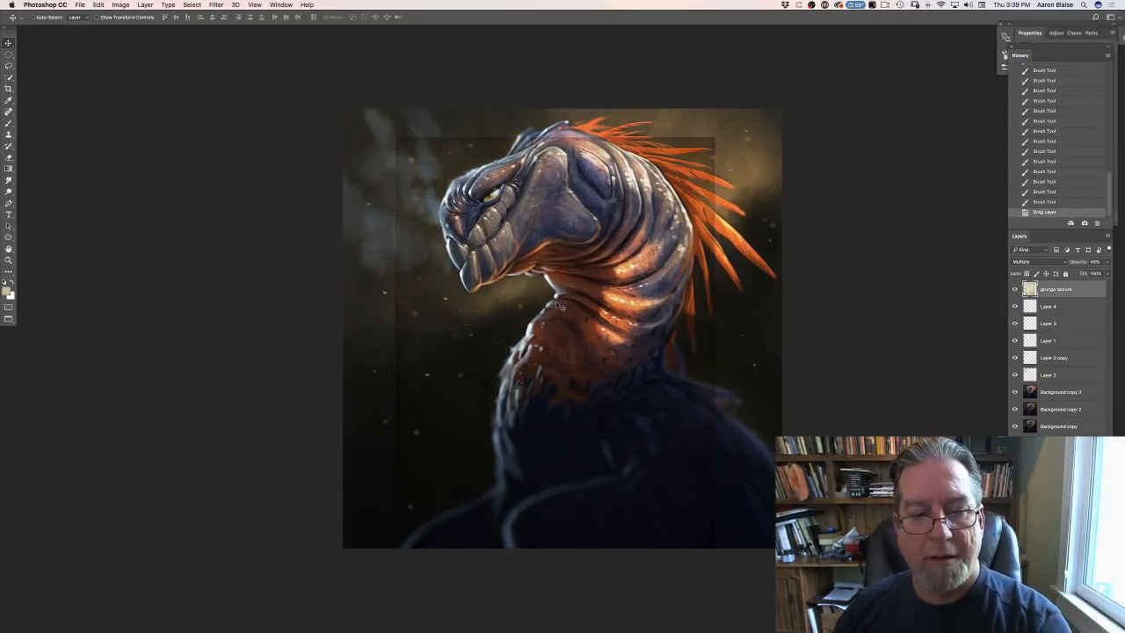
- Stretch the grunge texture layer with a free transform so that its edges meet all four canvas borders
left_click(99, 5)
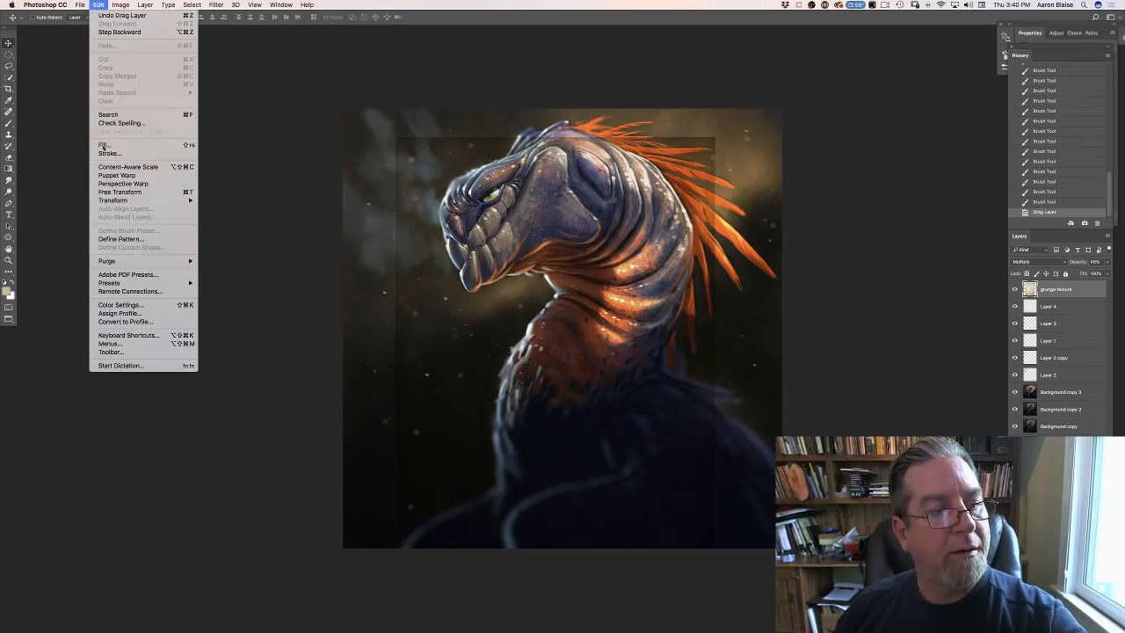
left_click(114, 186)
left_click_drag(554, 136, 554, 109)
left_click_drag(714, 342, 777, 341)
left_click_drag(394, 339, 347, 346)
left_click_drag(559, 577, 560, 548)
left_click_drag(778, 328, 780, 328)
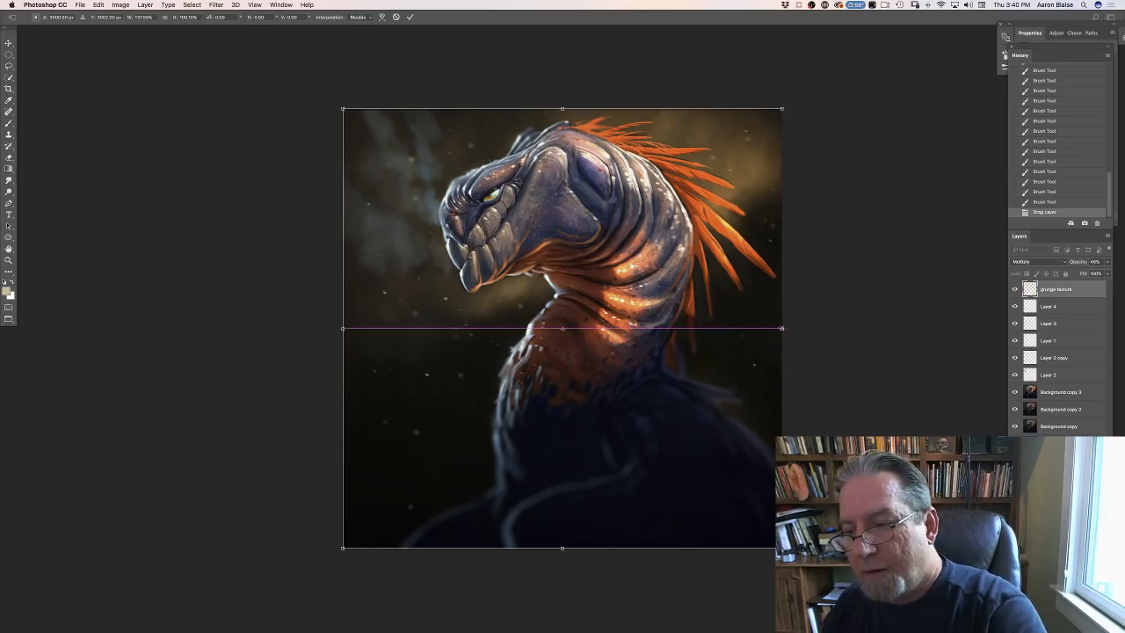
- Set the grunge texture layer's opacity to 74% and apply the transform
left_click(1106, 262)
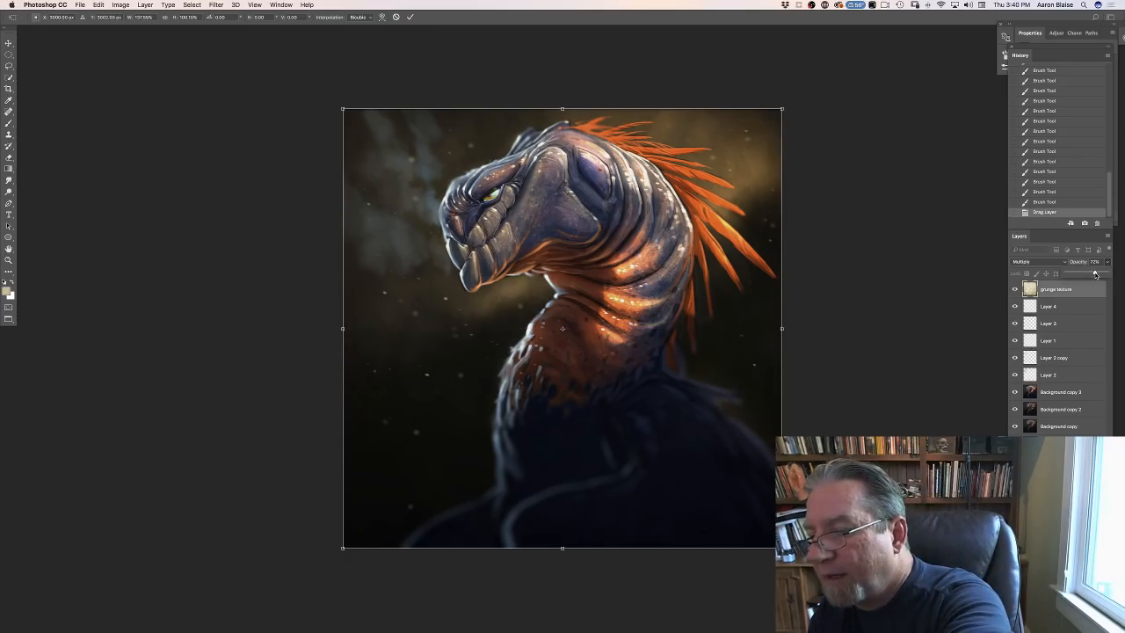
left_click(1095, 273)
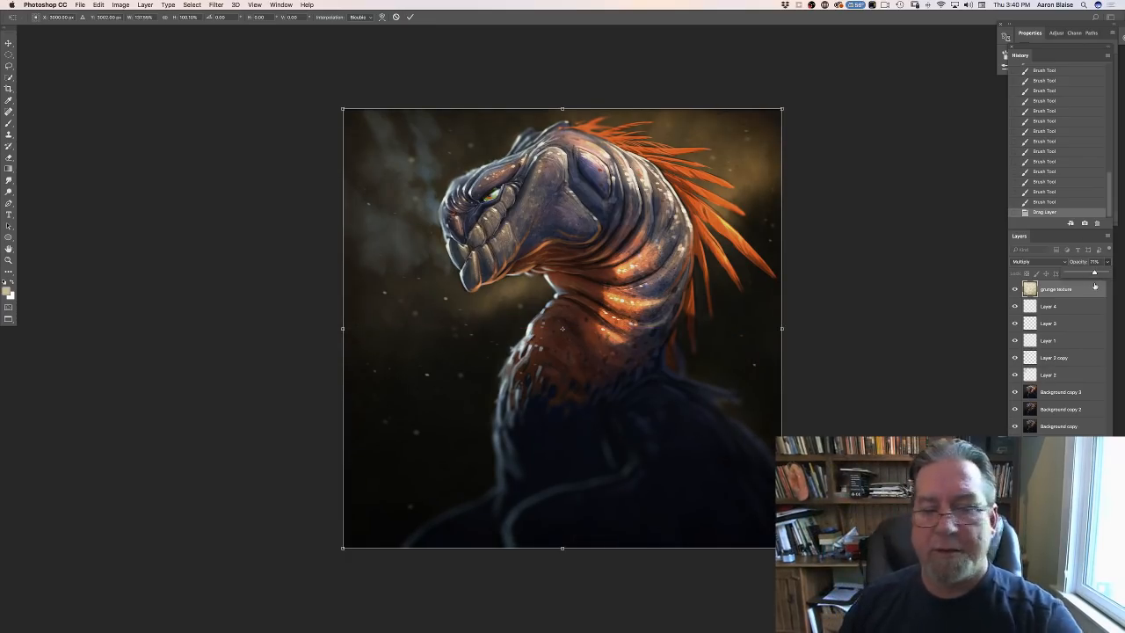
left_click_drag(1094, 273, 1097, 273)
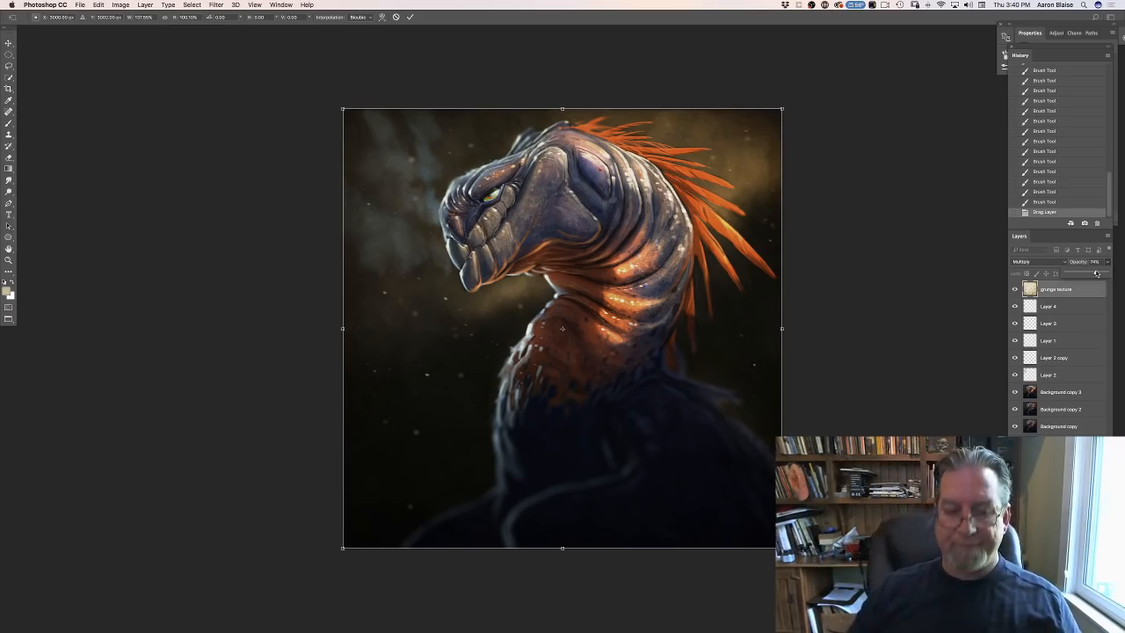
key("Return")
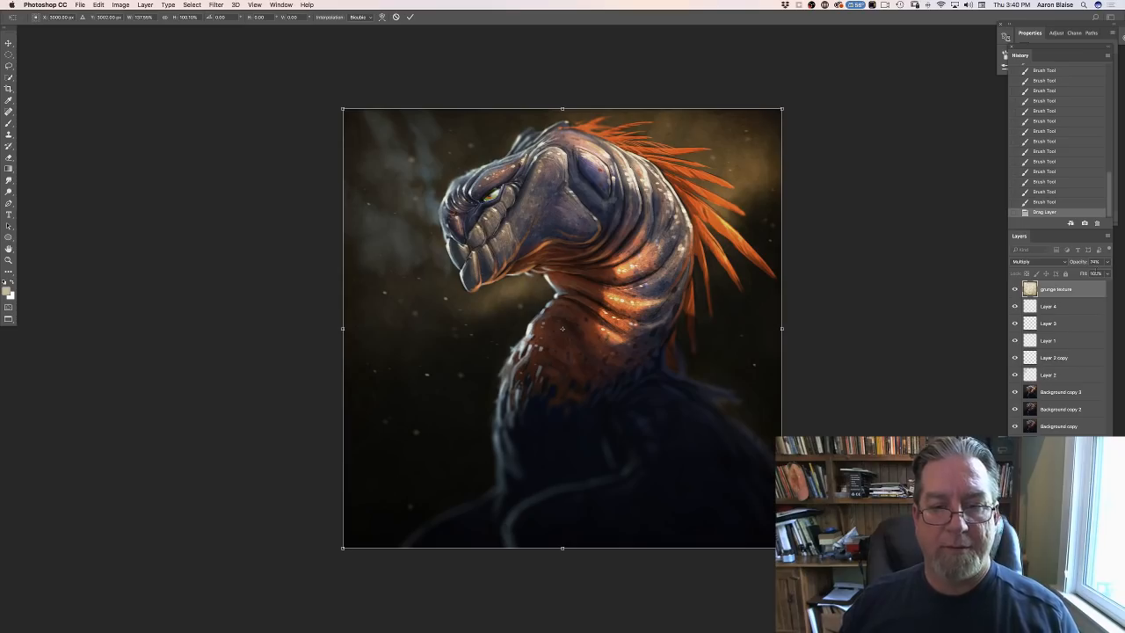
key("Return")
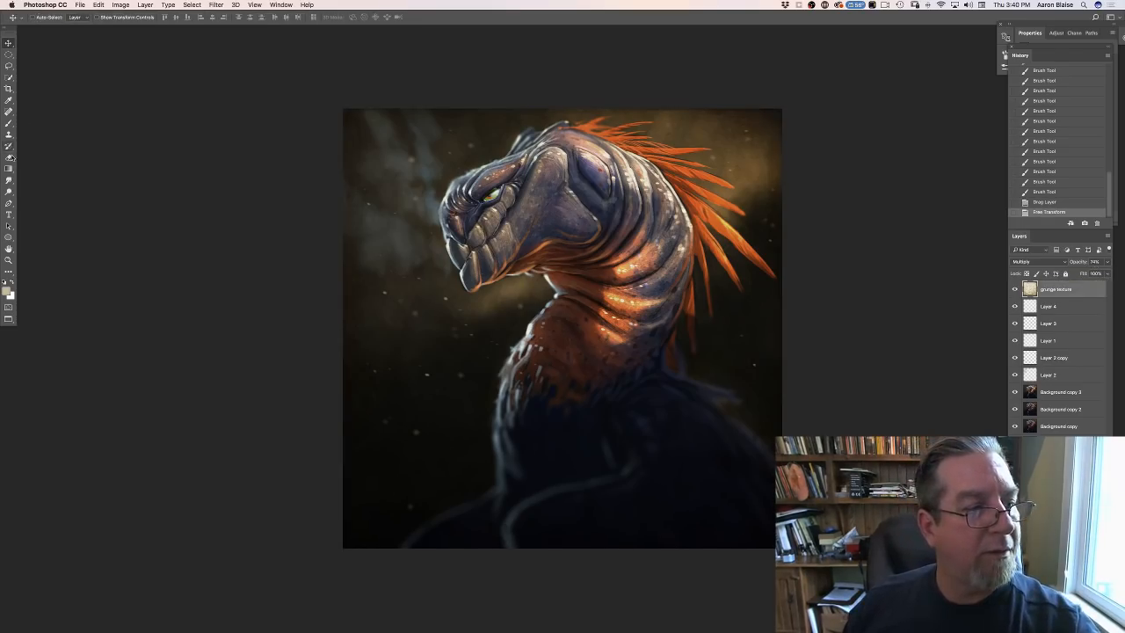
- Erase the grunge texture over the creature's head and lit neck folds with a large soft Eraser
left_click(8, 158)
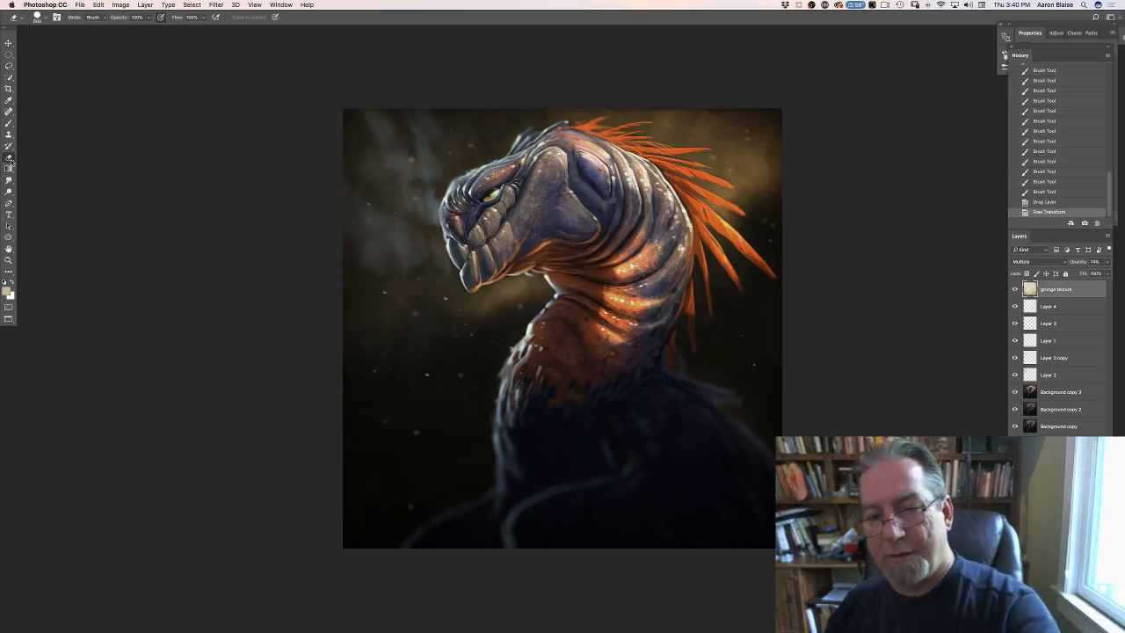
mouse_move(615, 177)
left_mouse_down()
mouse_move(662, 213)
mouse_move(675, 253)
left_mouse_up()
mouse_move(661, 248)
left_mouse_down()
mouse_move(639, 297)
mouse_move(605, 270)
mouse_move(583, 314)
left_mouse_up()
mouse_move(580, 202)
left_mouse_down()
mouse_move(517, 200)
mouse_move(483, 216)
mouse_move(566, 163)
left_mouse_up()
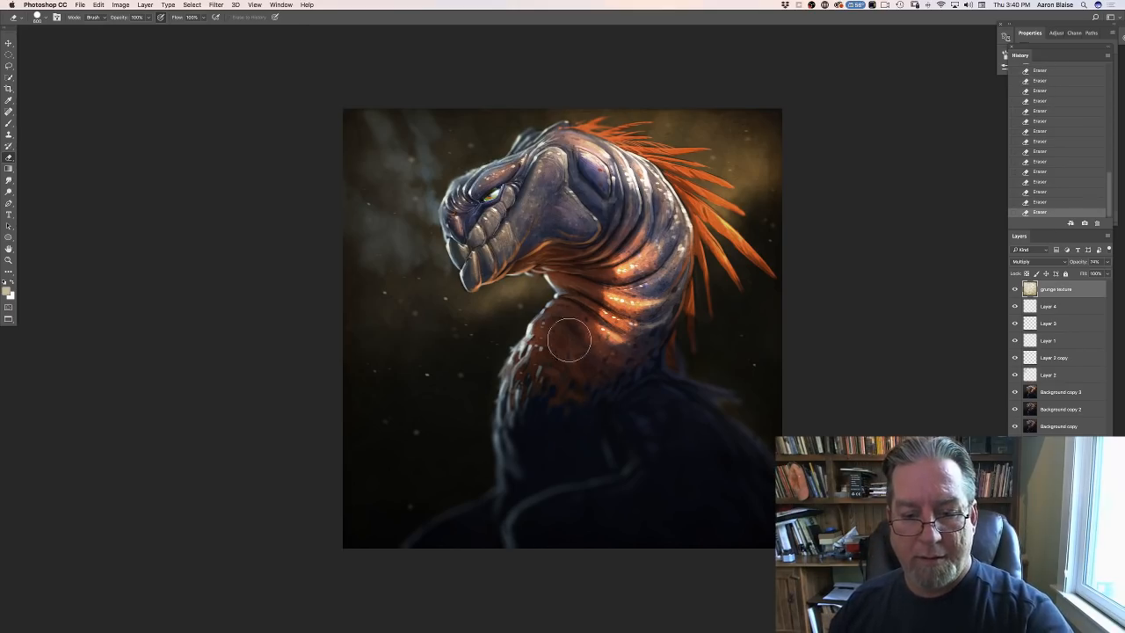
- Save Plastic Bag Creature flat.psd with Maximize Compatibility enabled
key("super+s")
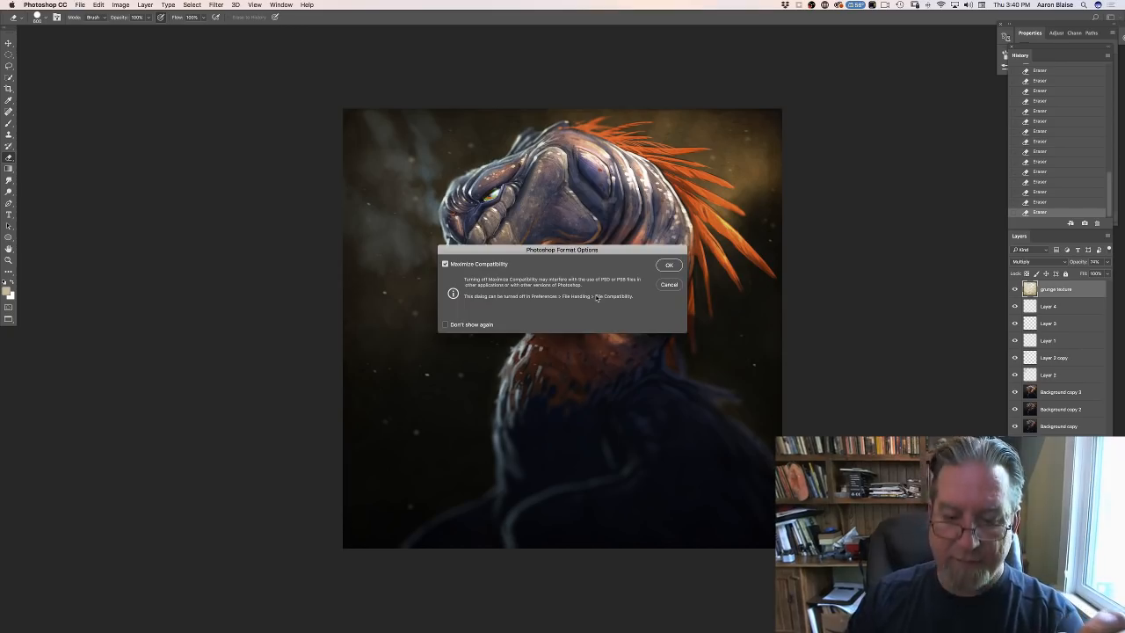
left_click(666, 264)
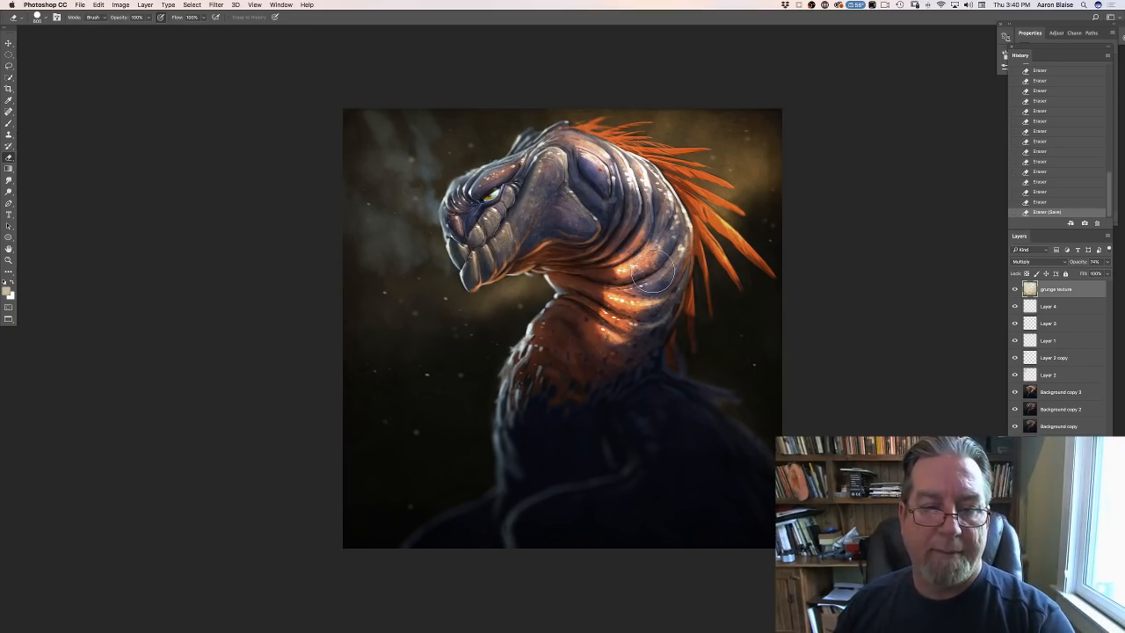
- Erase more of the grunge texture over the creature's eye, beak and the back of its head with the large soft Eraser
left_click_drag(483, 211, 490, 217)
left_click_drag(485, 220, 485, 231)
left_click_drag(484, 231, 475, 238)
left_click_drag(474, 235, 477, 225)
mouse_move(479, 220)
left_mouse_down()
mouse_move(497, 197)
mouse_move(487, 210)
left_mouse_up()
left_click_drag(485, 215, 479, 225)
left_click_drag(476, 229, 473, 236)
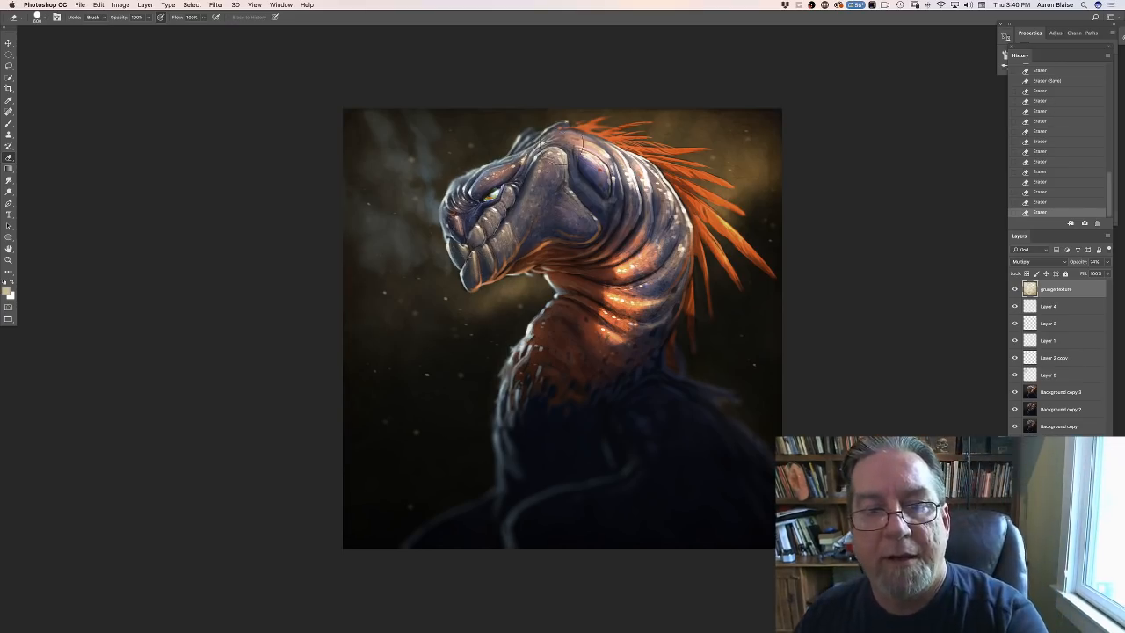
left_click_drag(569, 157, 584, 167)
left_click_drag(607, 167, 619, 176)
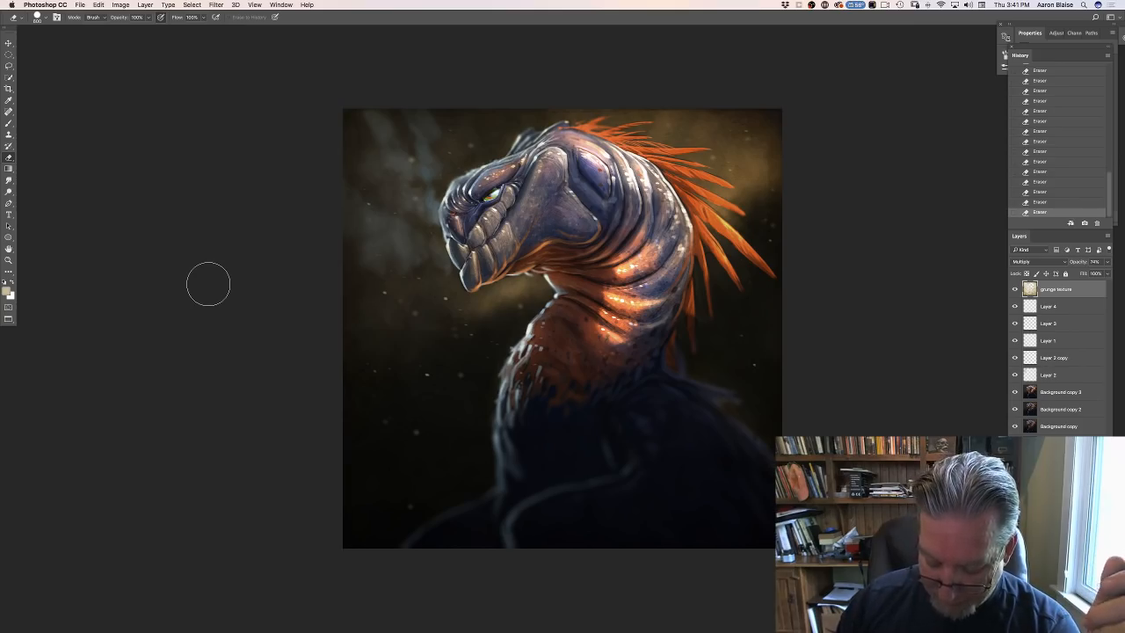
- Leave the full-screen view and arrange the creature painting side by side with the zoomed-out plastic bag photo 0411182120.jpg for comparison
key("f")
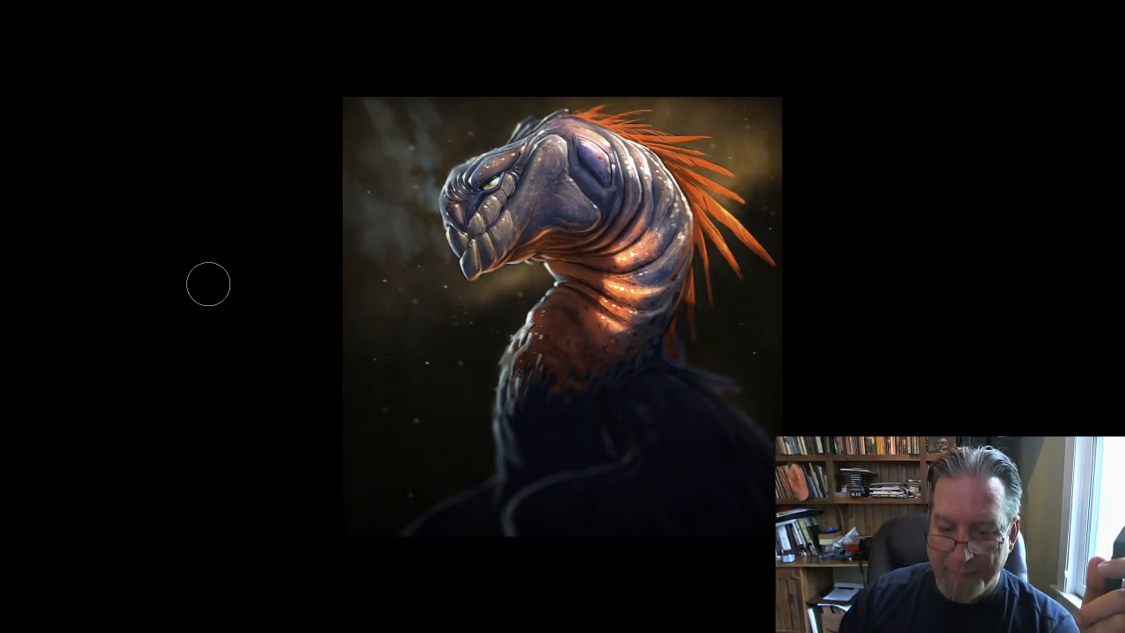
key("f")
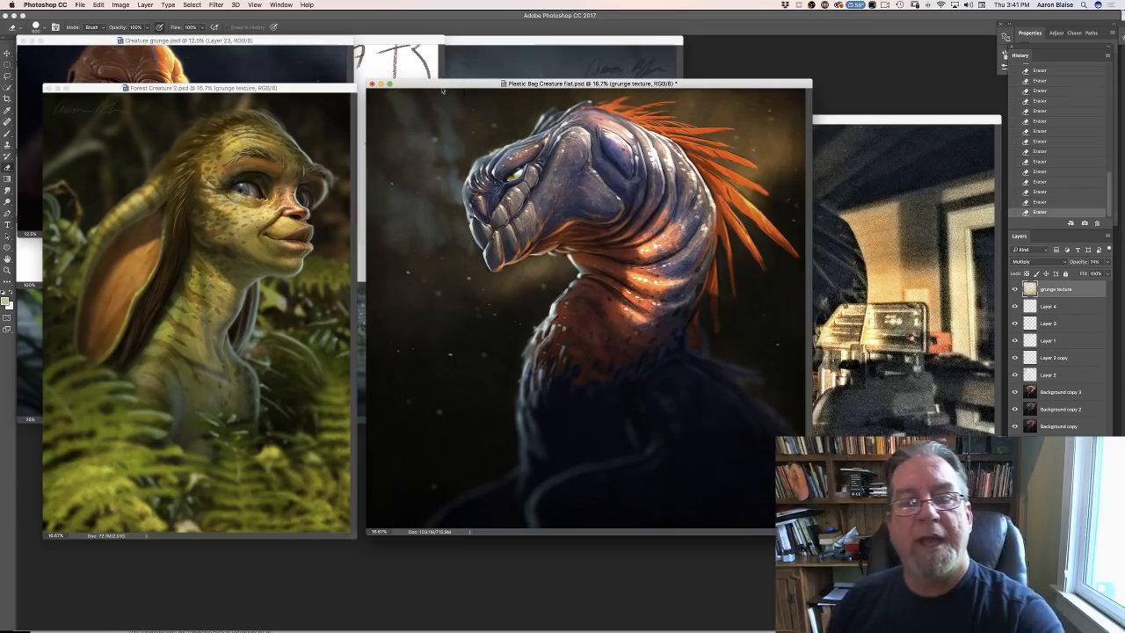
left_click_drag(435, 195, 286, 111)
left_click(762, 301)
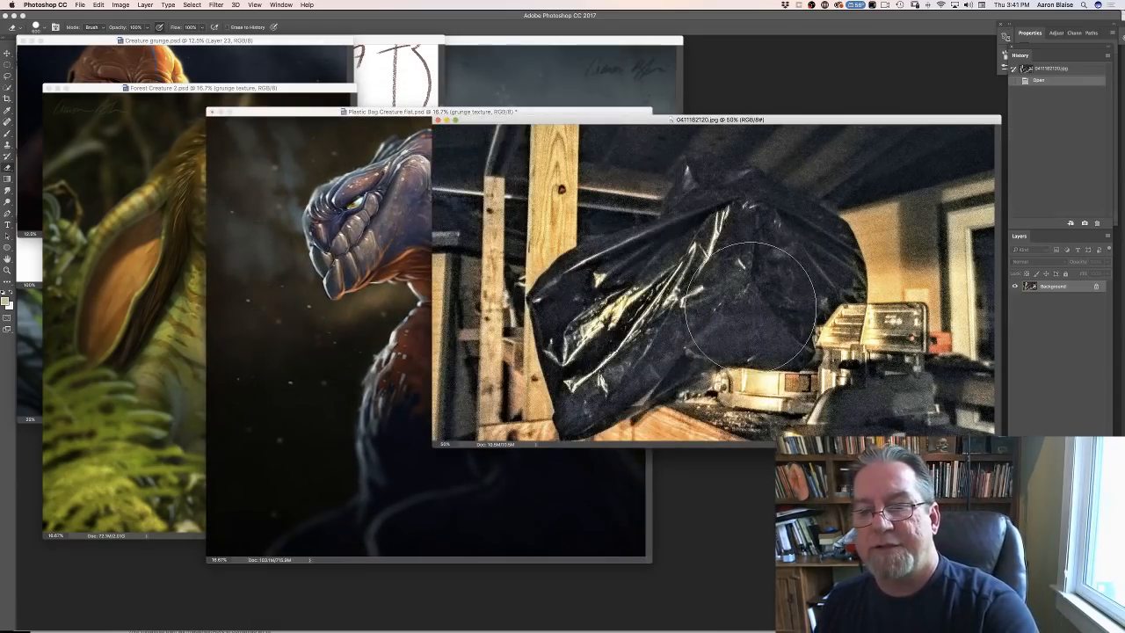
key("super+minus")
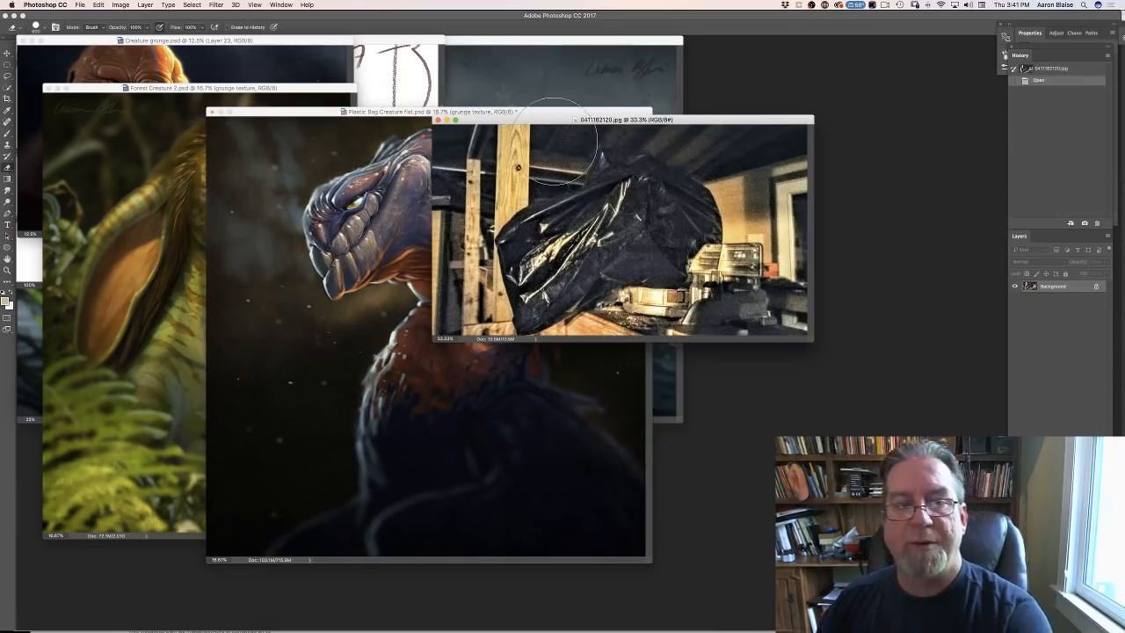
left_click_drag(523, 127, 644, 147)
left_click_drag(317, 116, 215, 105)
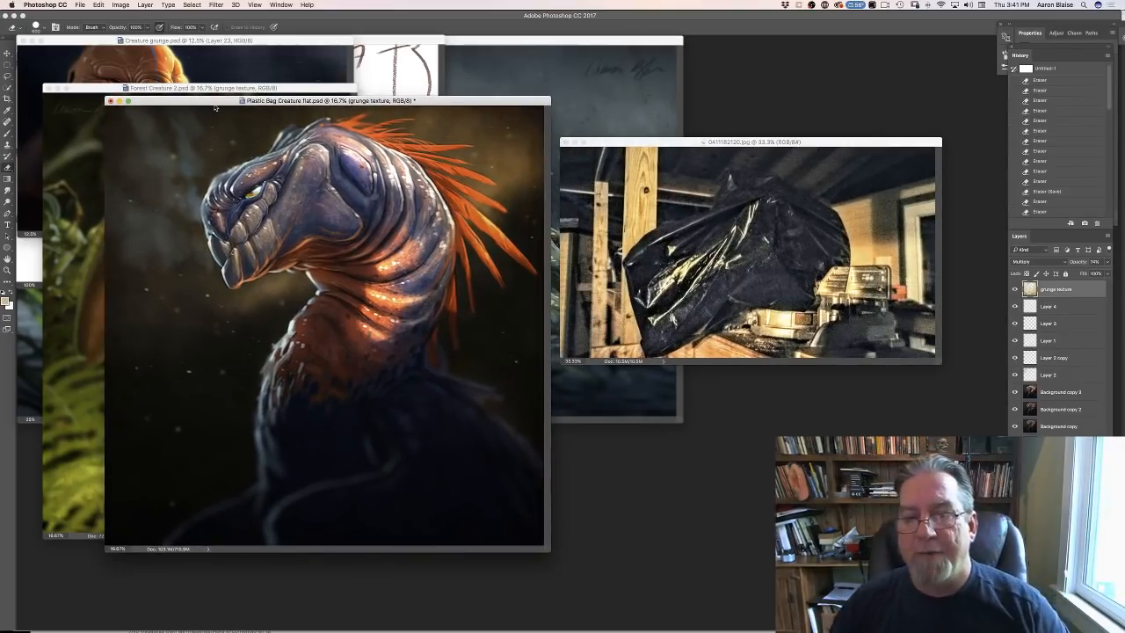
left_click_drag(636, 144, 606, 112)
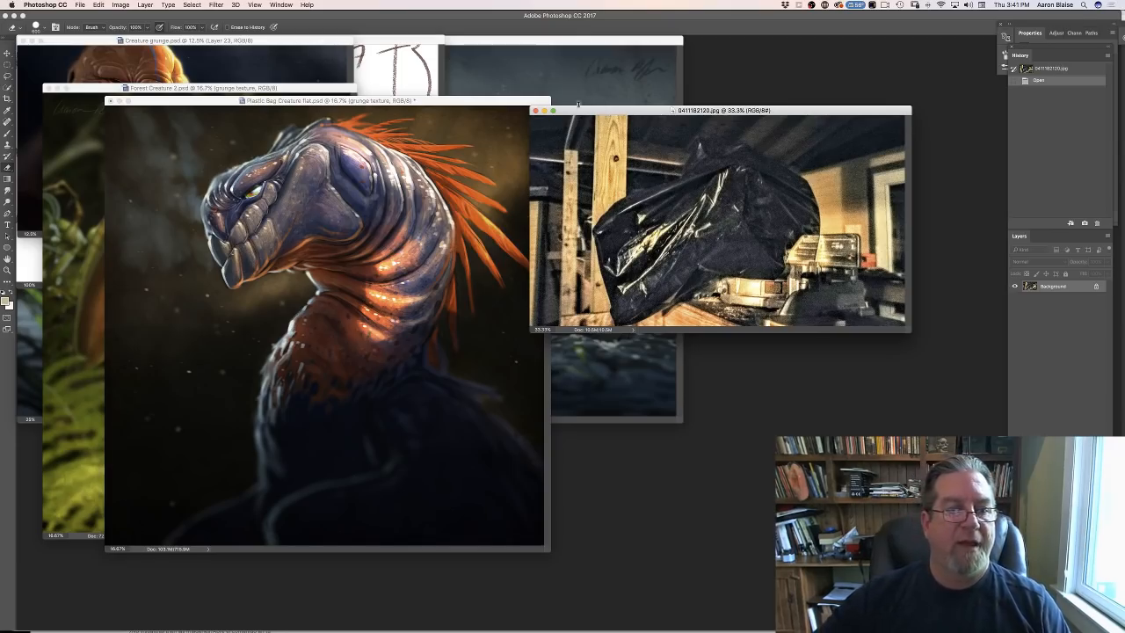
- Return to the creature painting in full-screen view and enlarge it to inspect the finished image
left_click(420, 99)
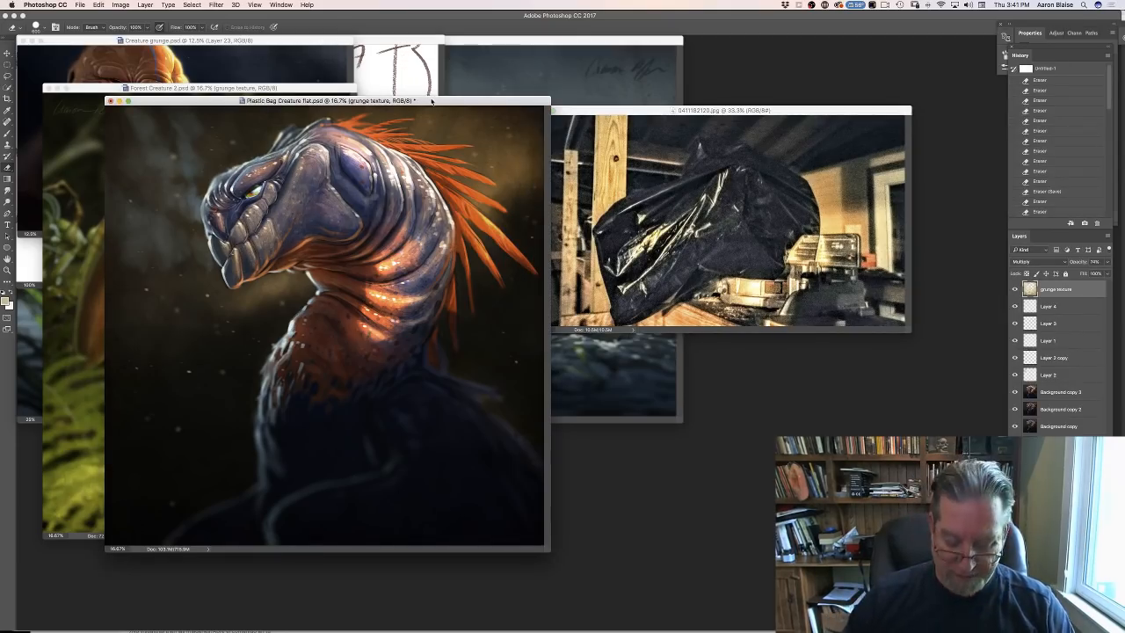
key("f")
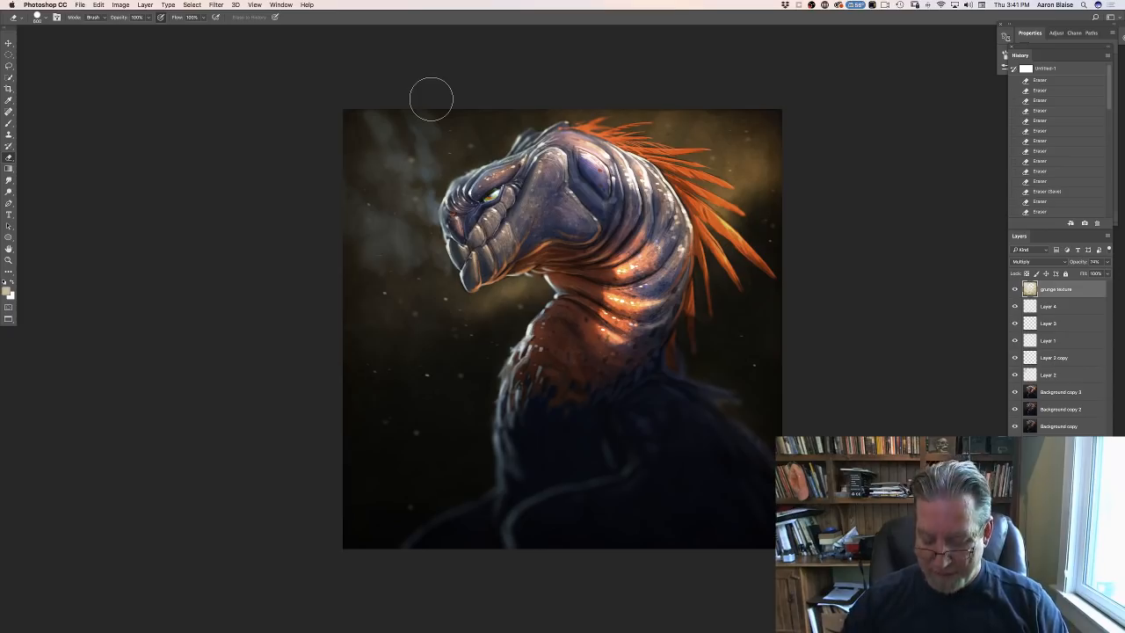
key("super+equal")
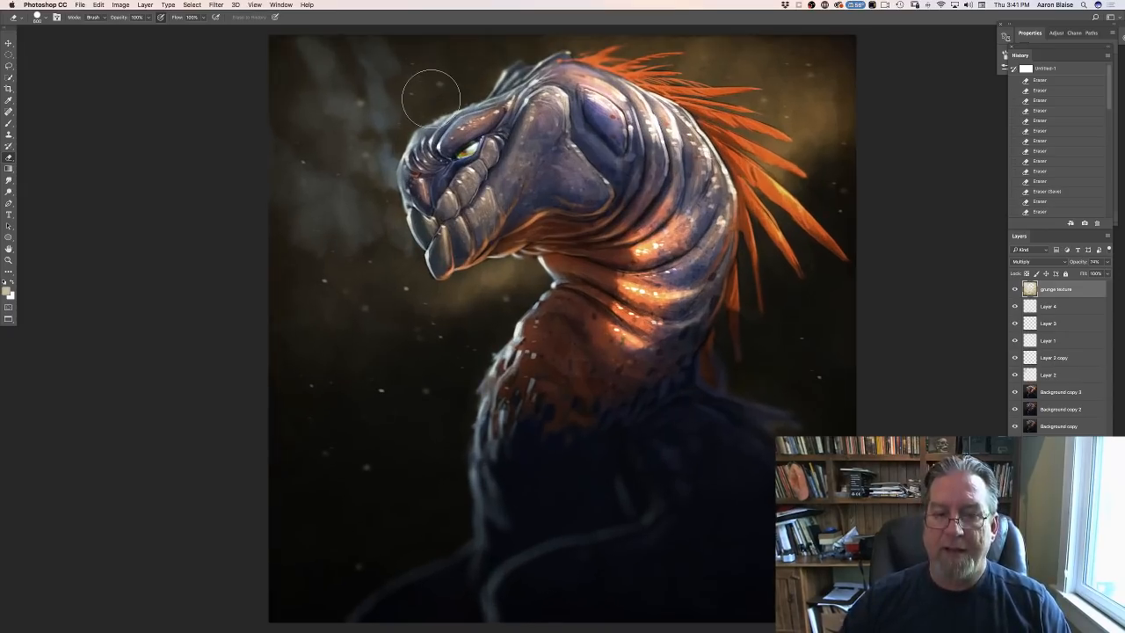